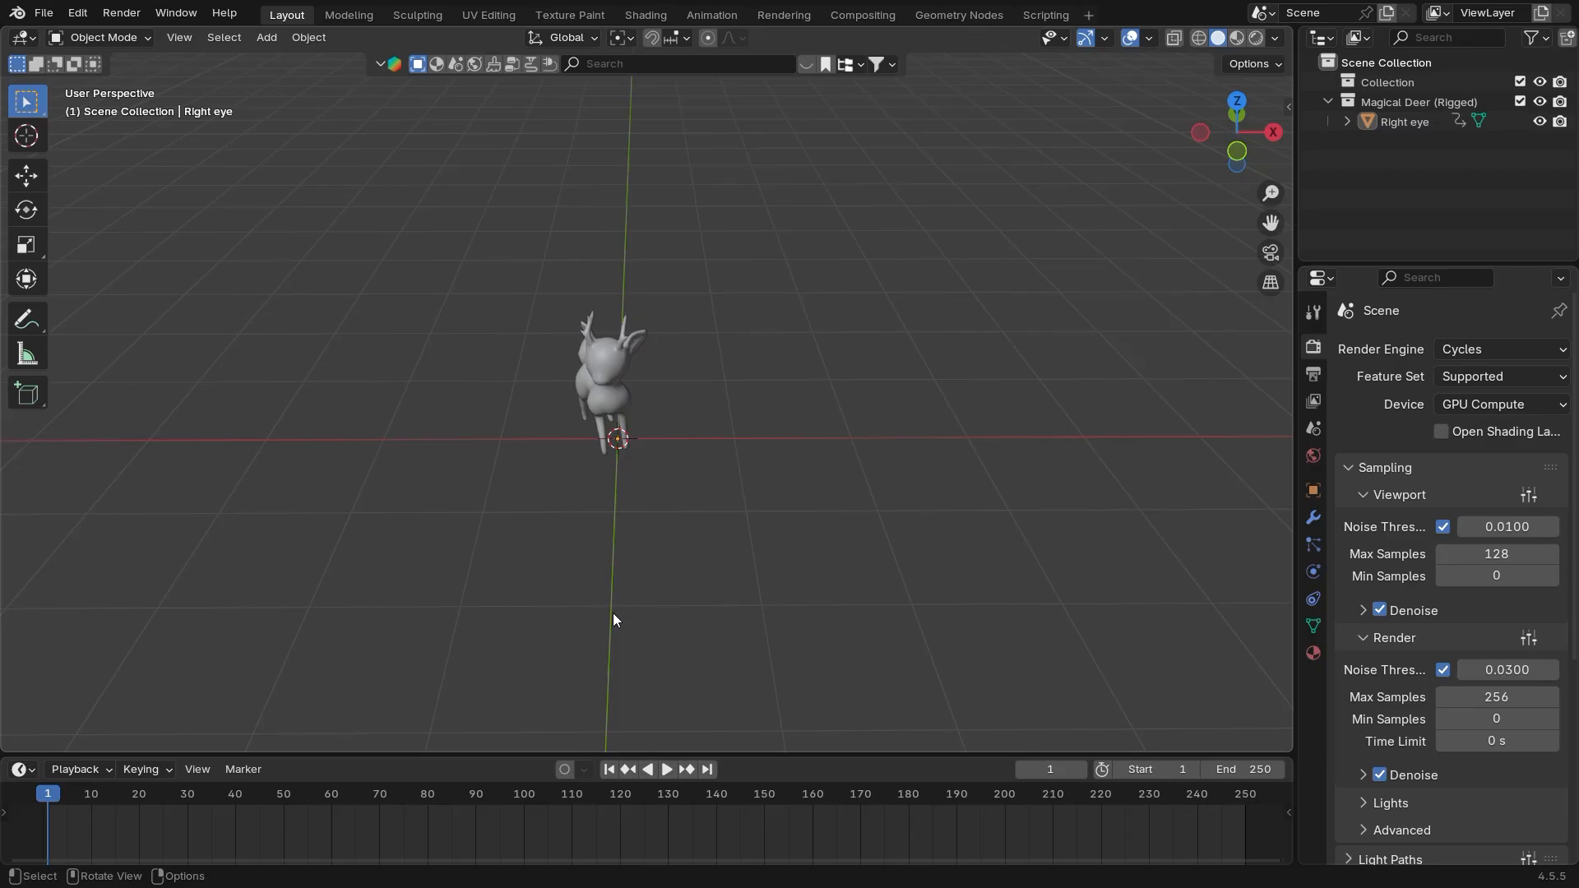
Select the deer model and add an Array modifier to it
click(617, 414)
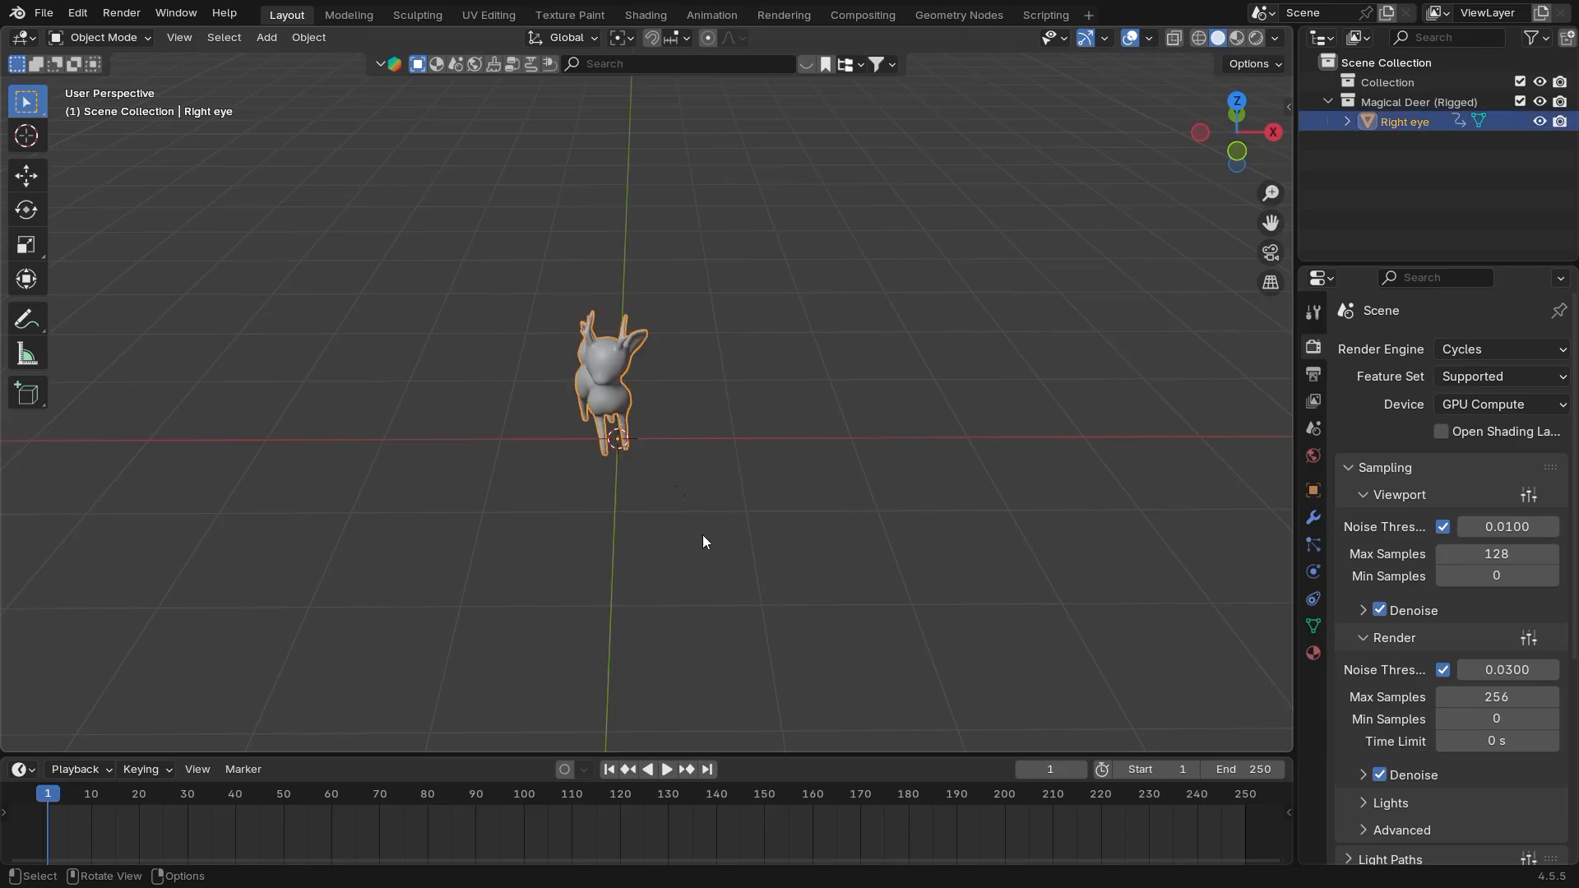
click(713, 561)
middle_drag(712, 561, 782, 534)
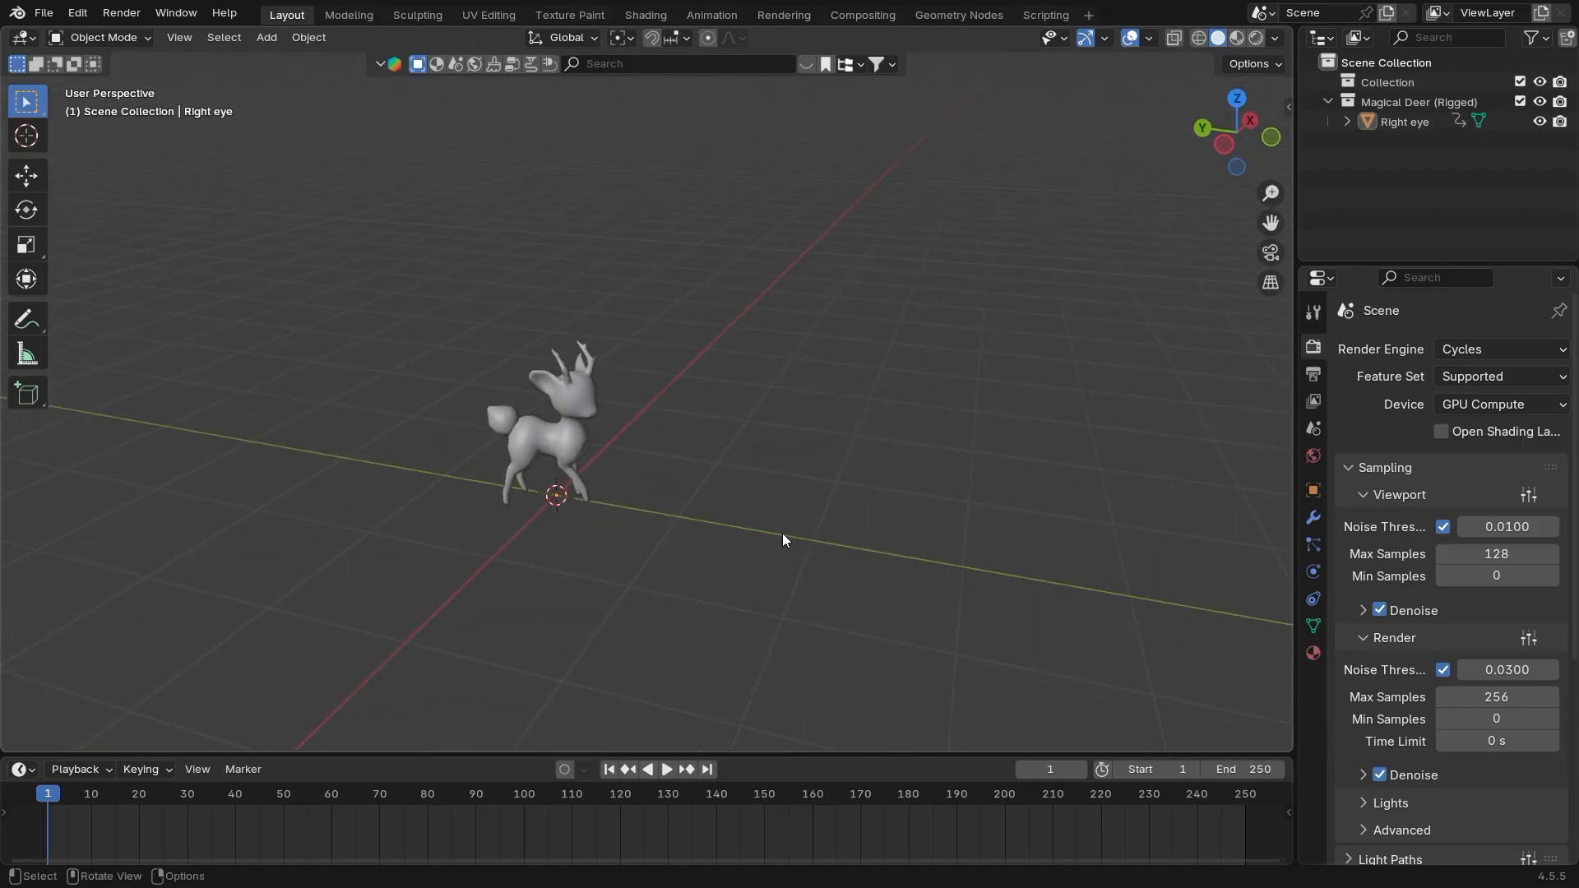
click(560, 435)
middle_drag(559, 436, 764, 505)
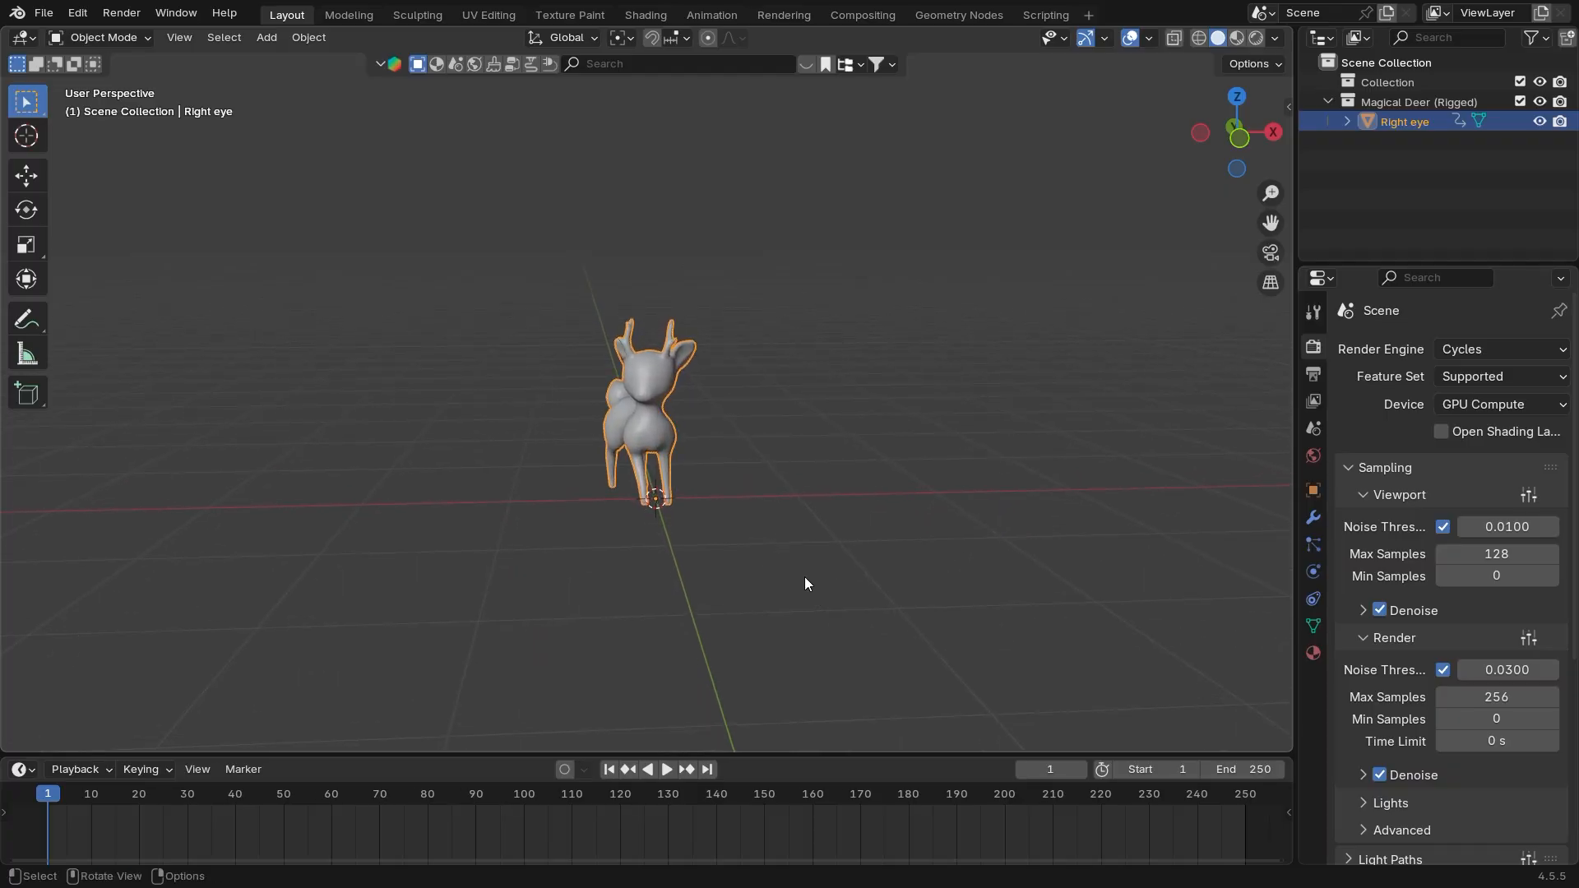
scroll(789, 576, down, 1)
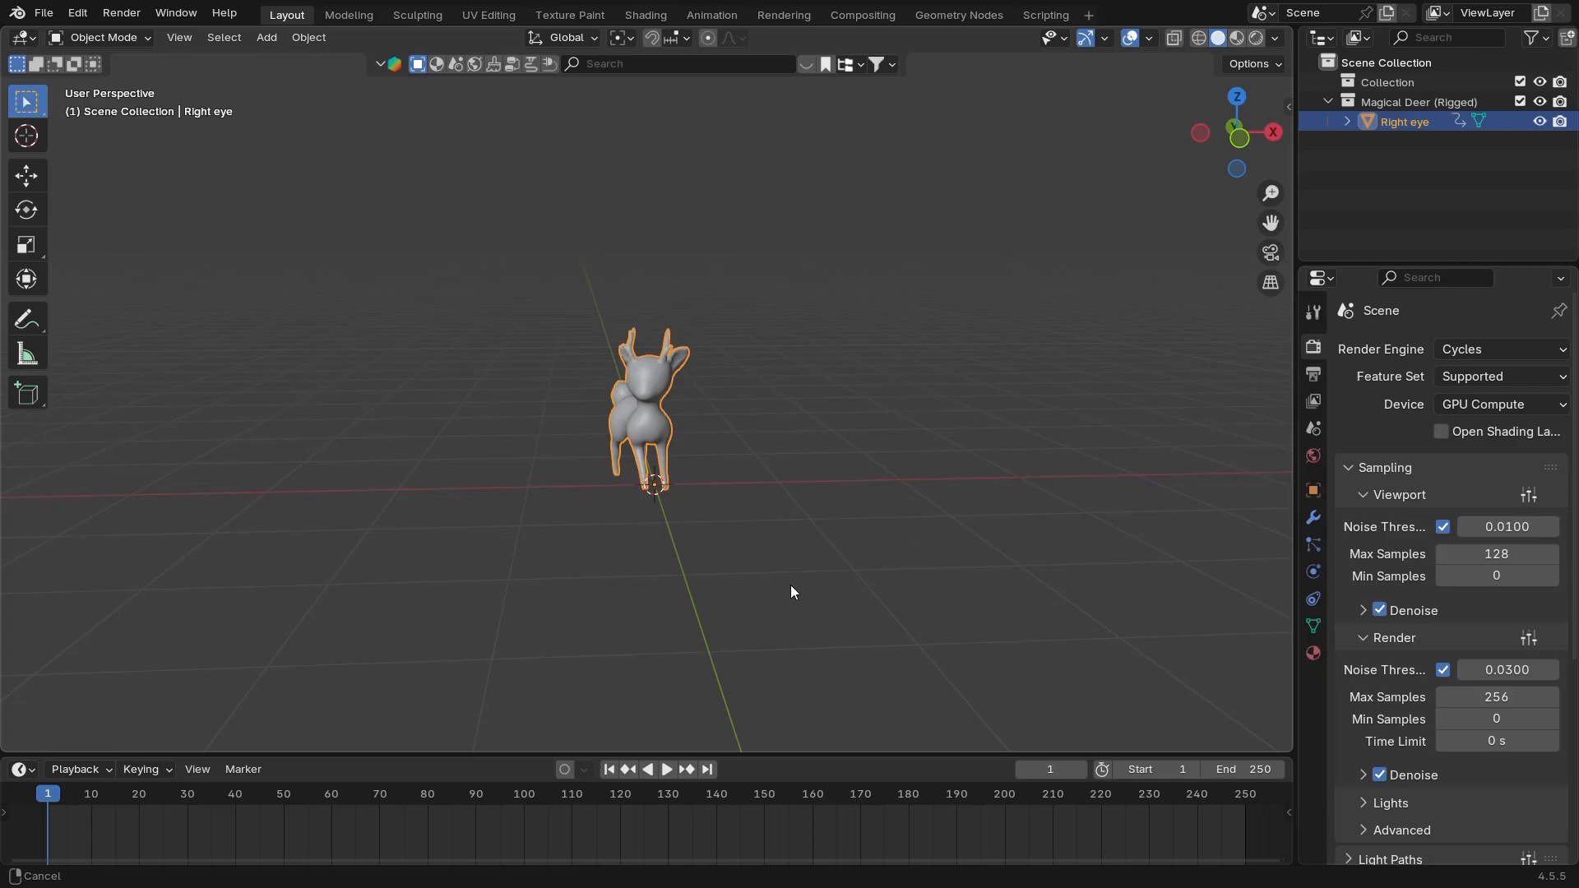
click(1313, 518)
click(1380, 348)
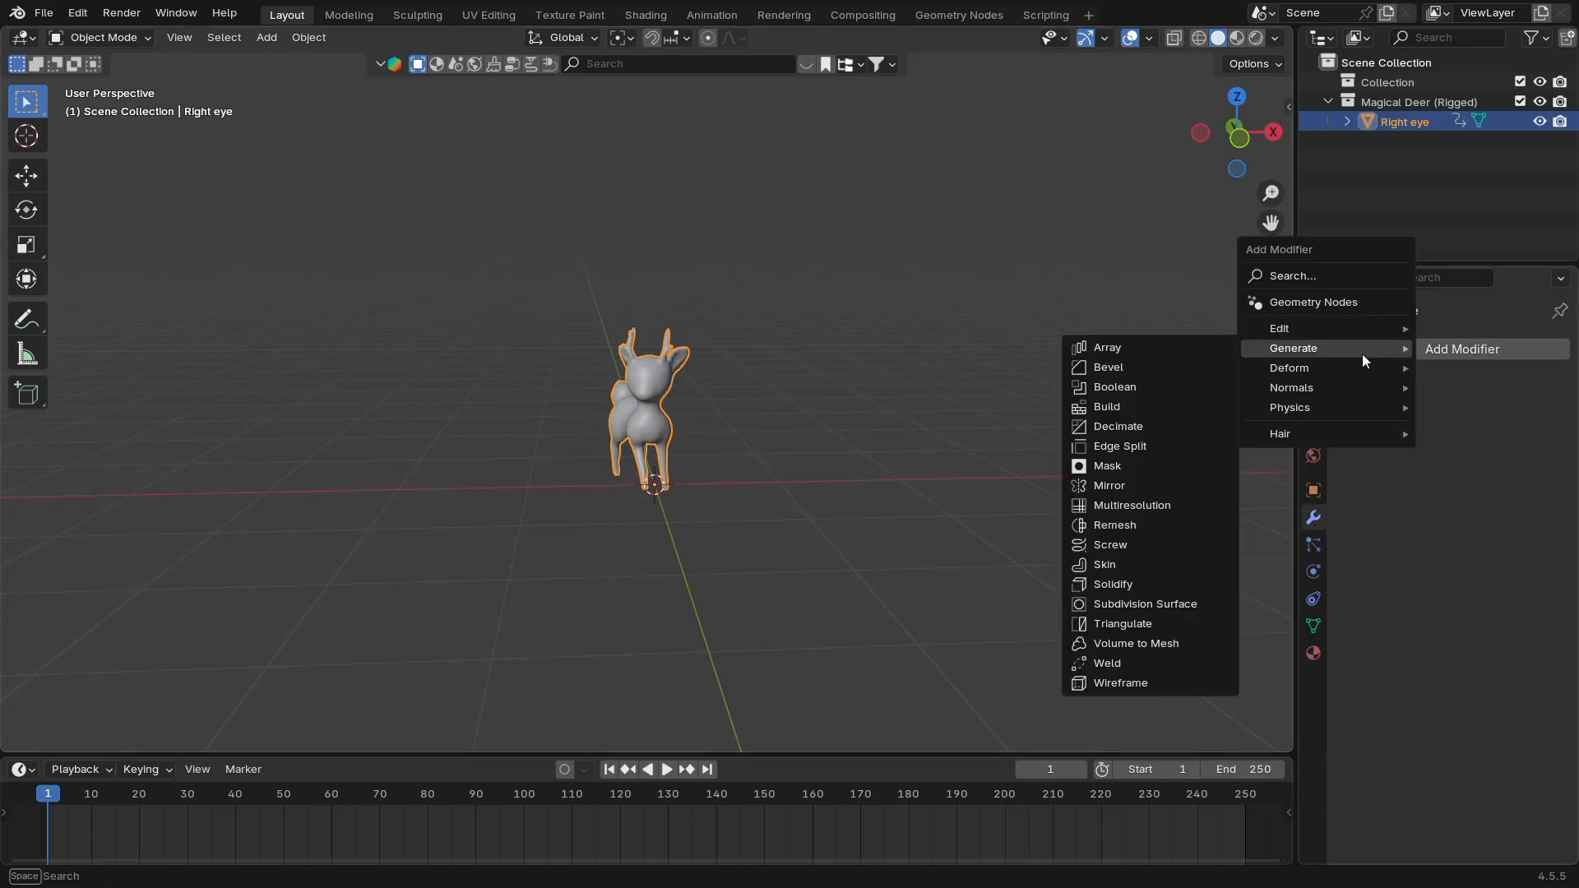
click(1097, 348)
Set the Array modifier's count to 16 so the deer repeats in a long row
middle_drag(1099, 428, 1024, 490)
drag(1517, 444, 1558, 444)
ctrl+middle_drag(1094, 518, 572, 507)
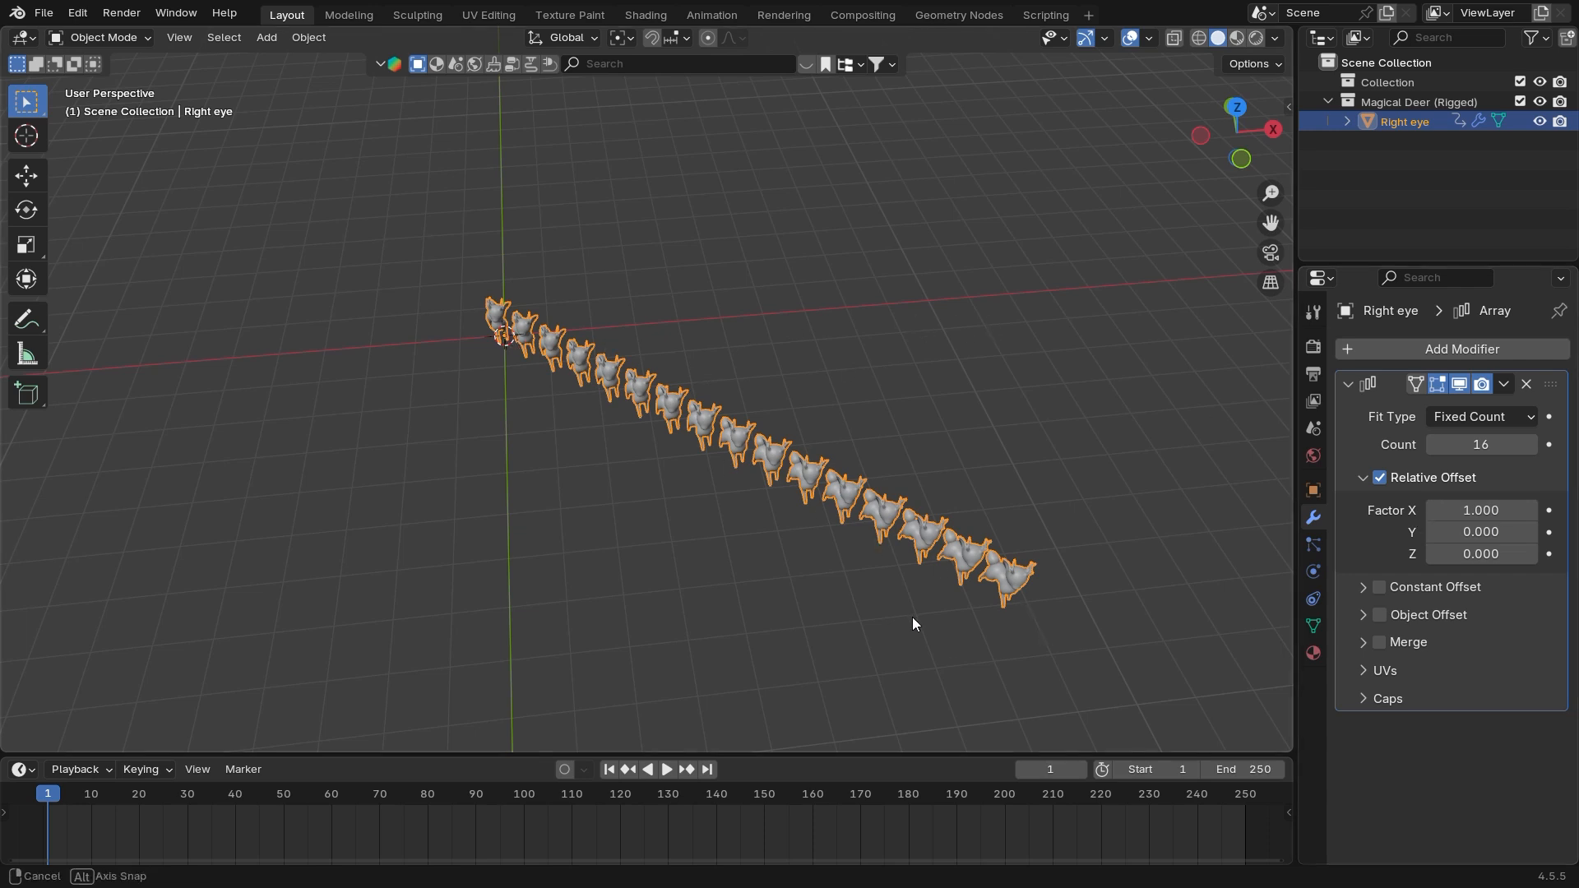
middle_drag(913, 624, 816, 563)
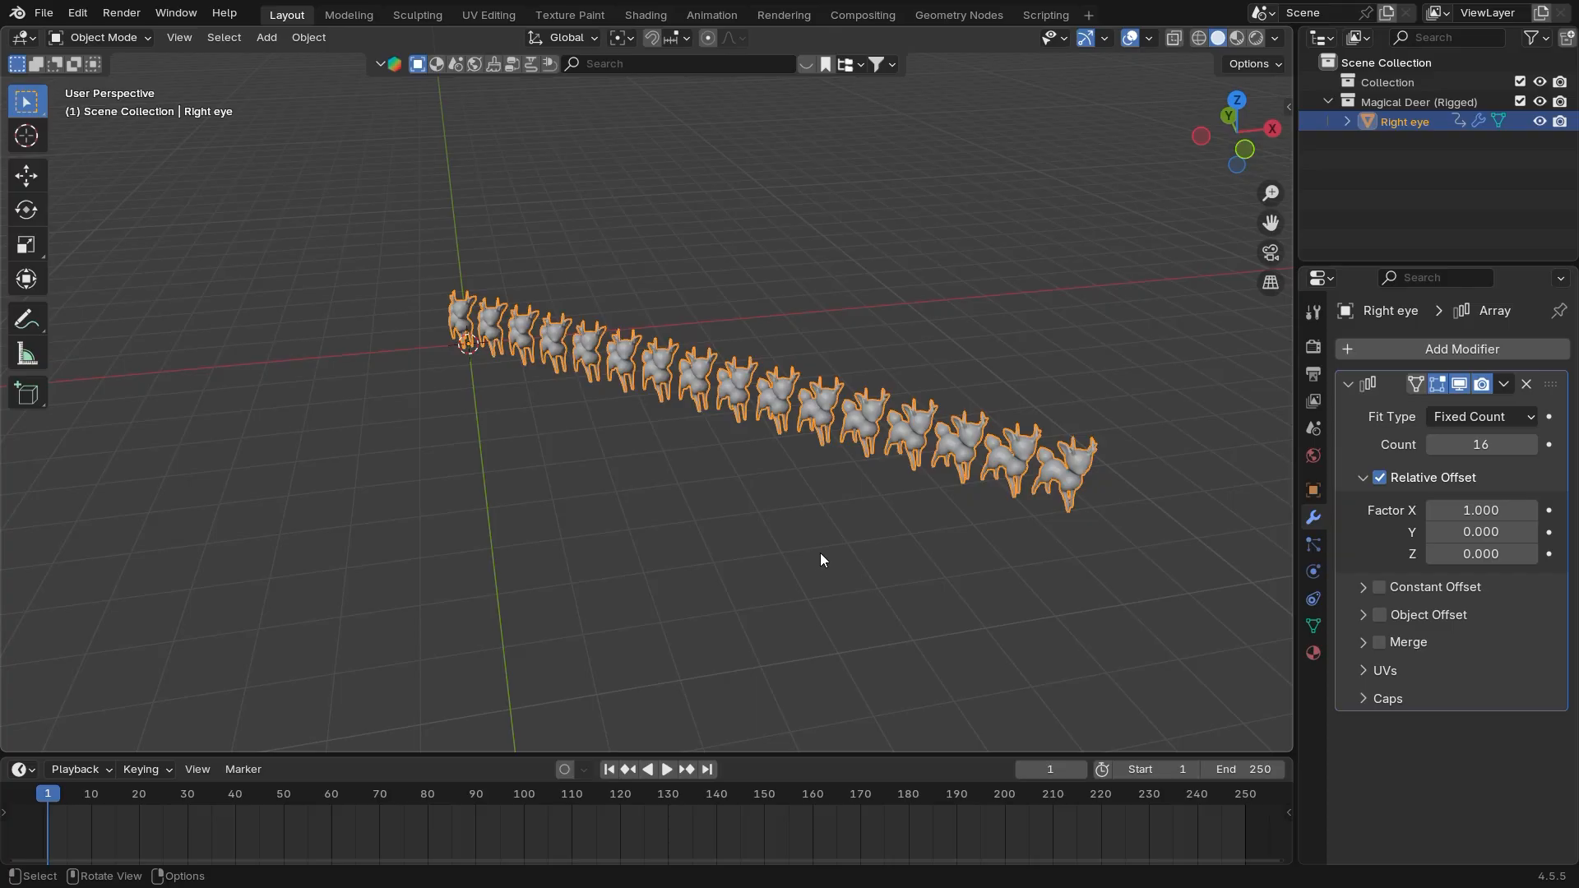
middle_drag(814, 536, 773, 574)
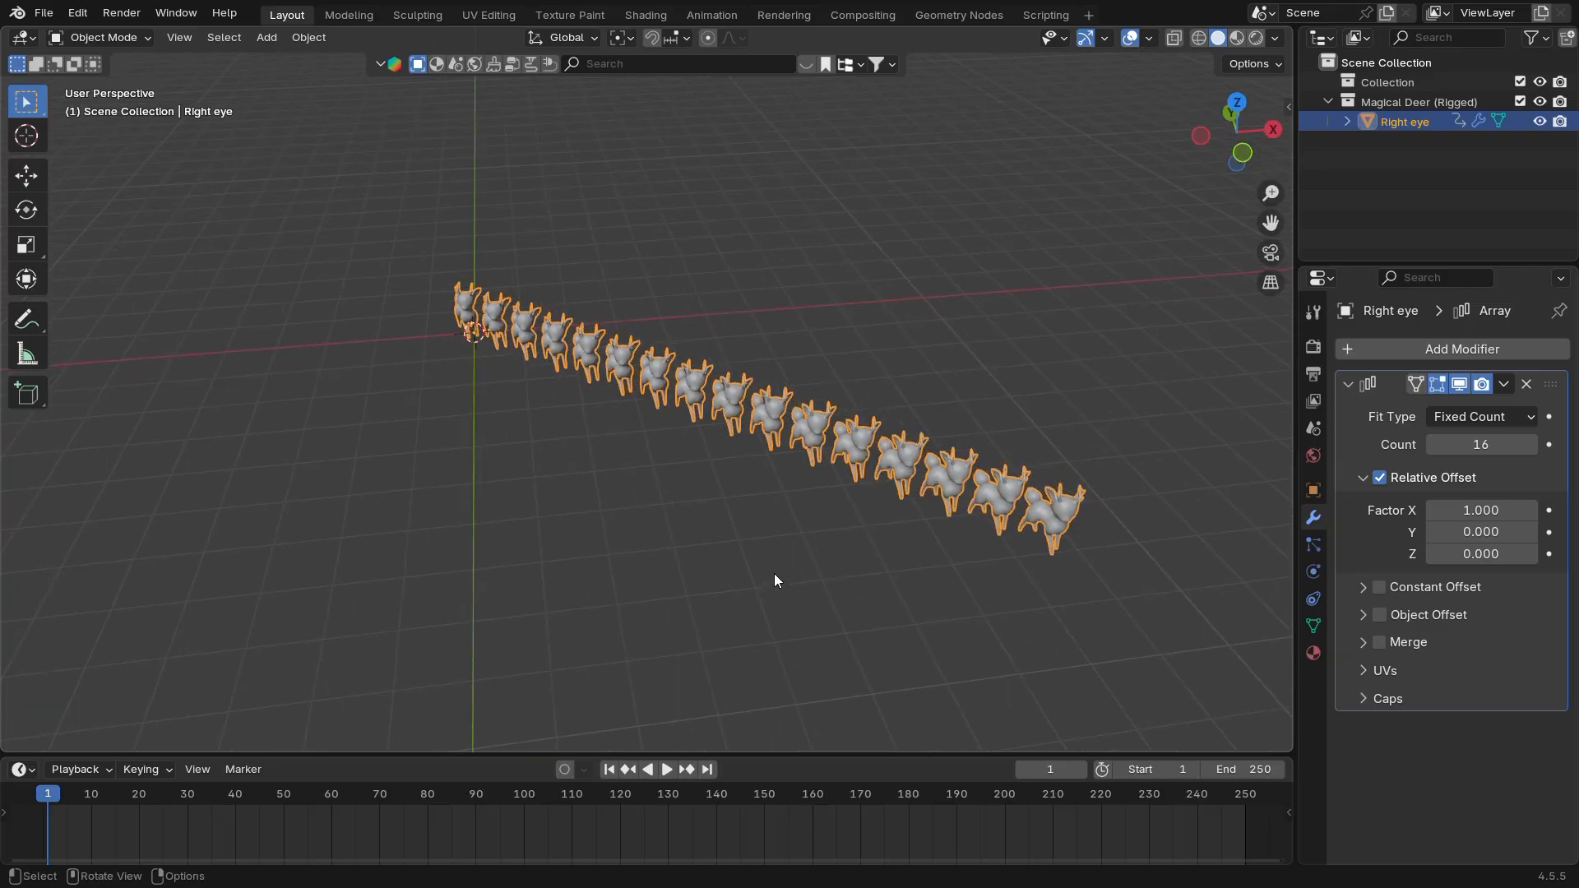
Show the deer's object transforms, try enlarging its whole mesh in Edit Mode, and undo the resize
click(1314, 491)
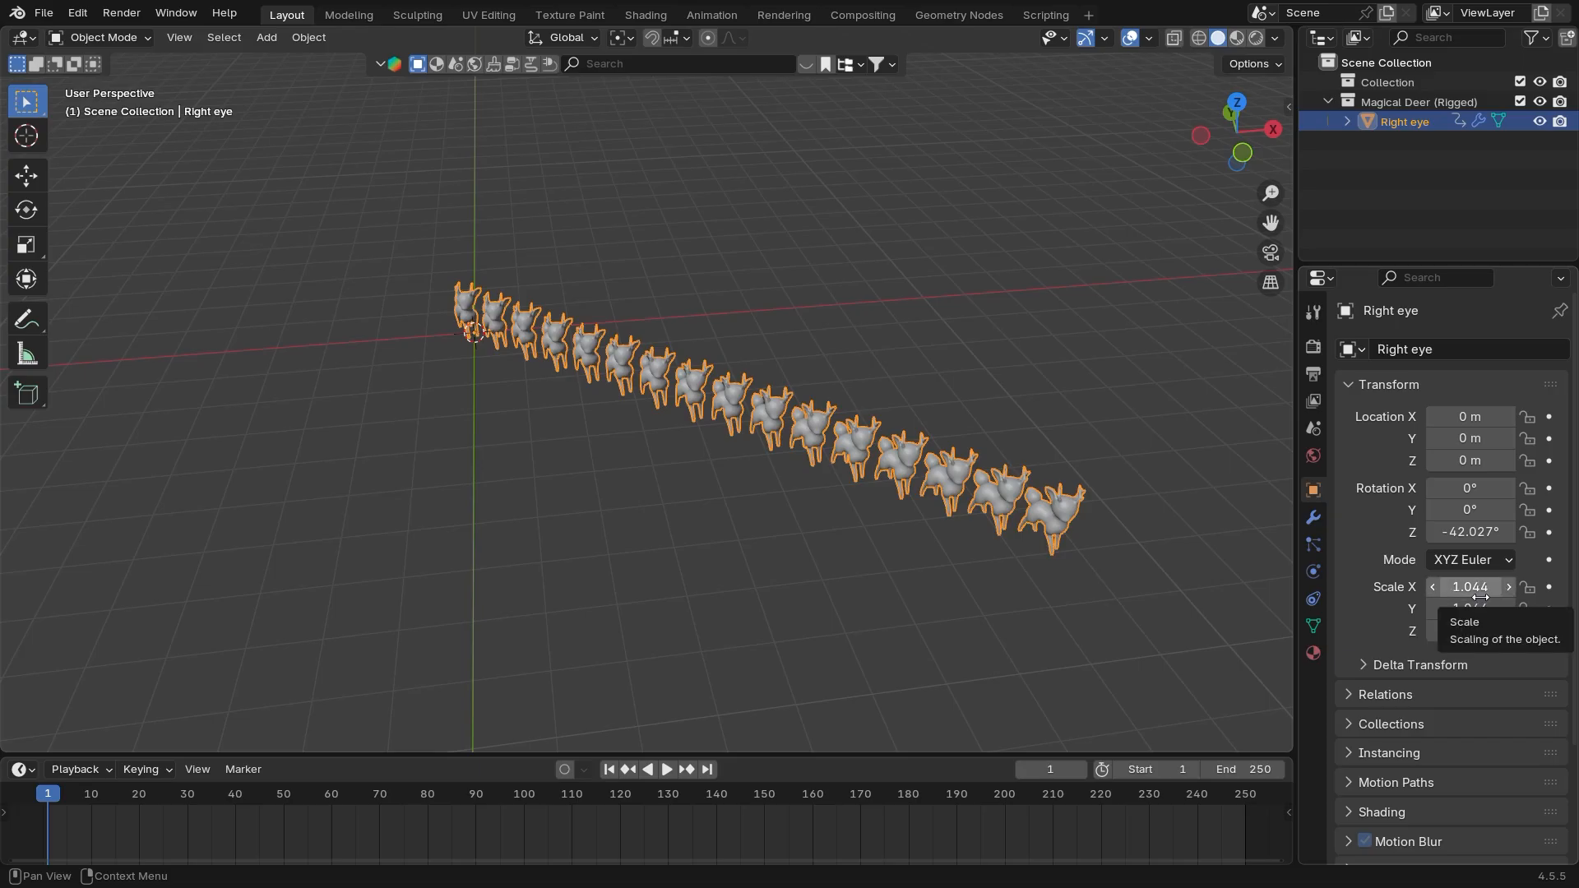
middle_drag(872, 518, 919, 603)
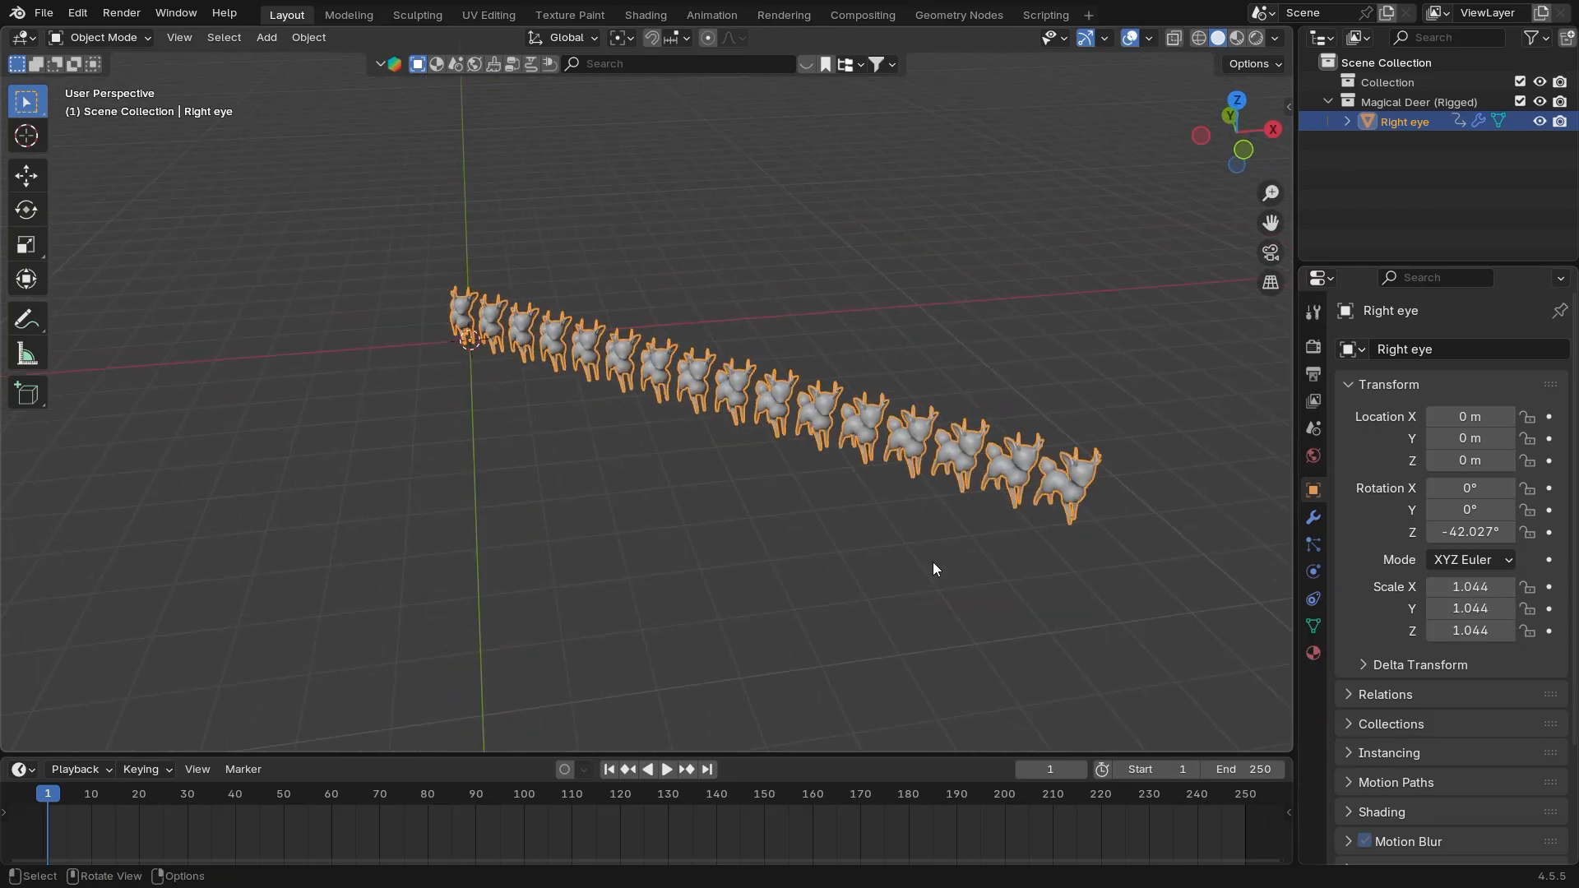
key(Tab)
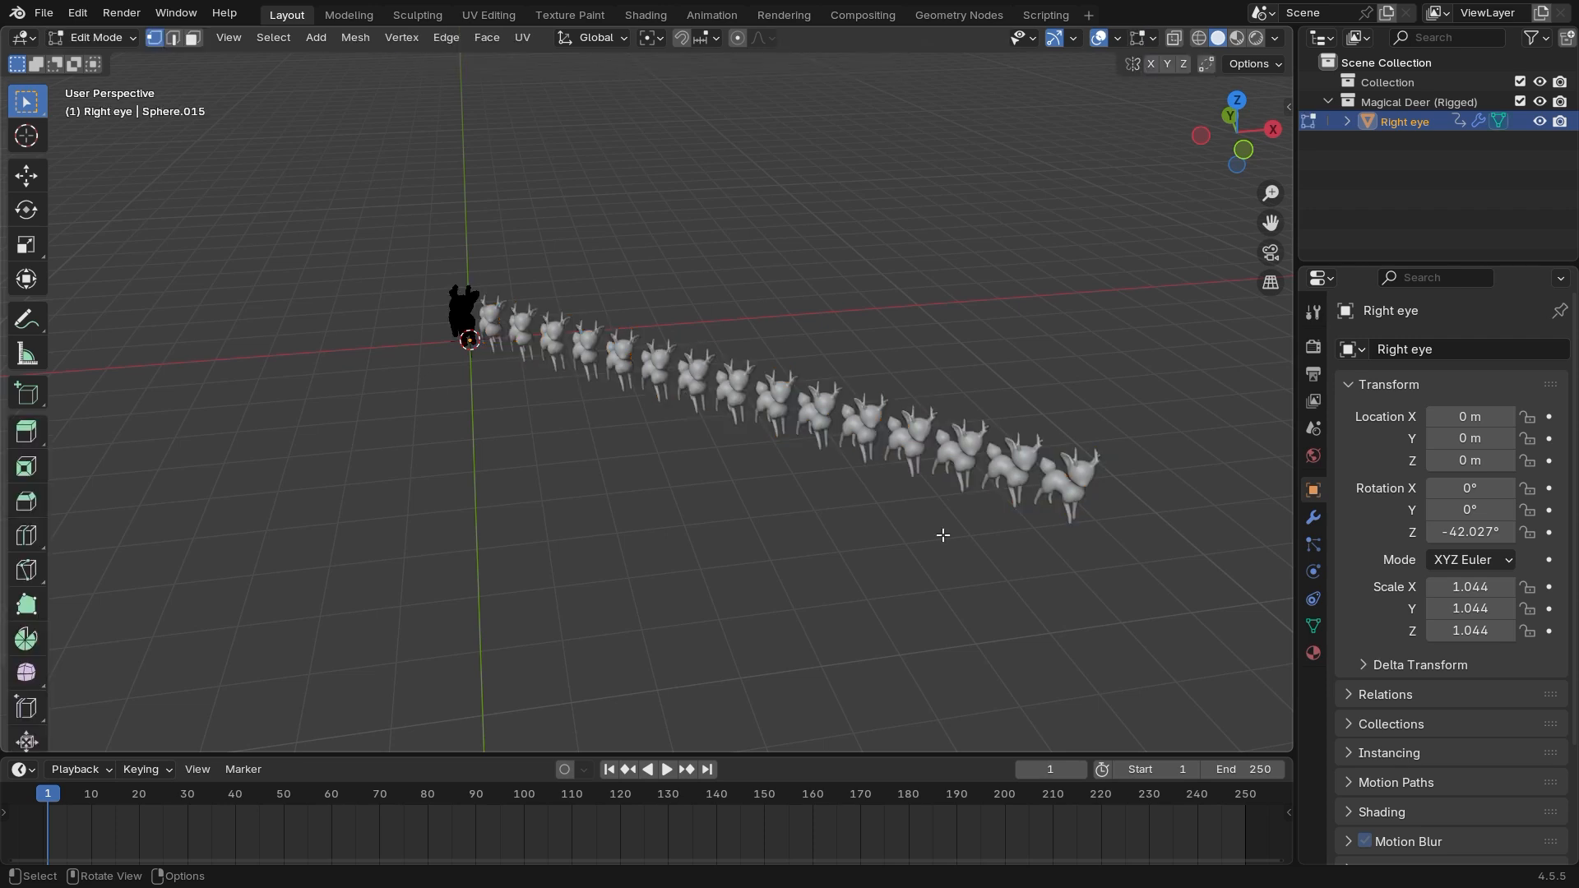
middle_drag(942, 537, 725, 405)
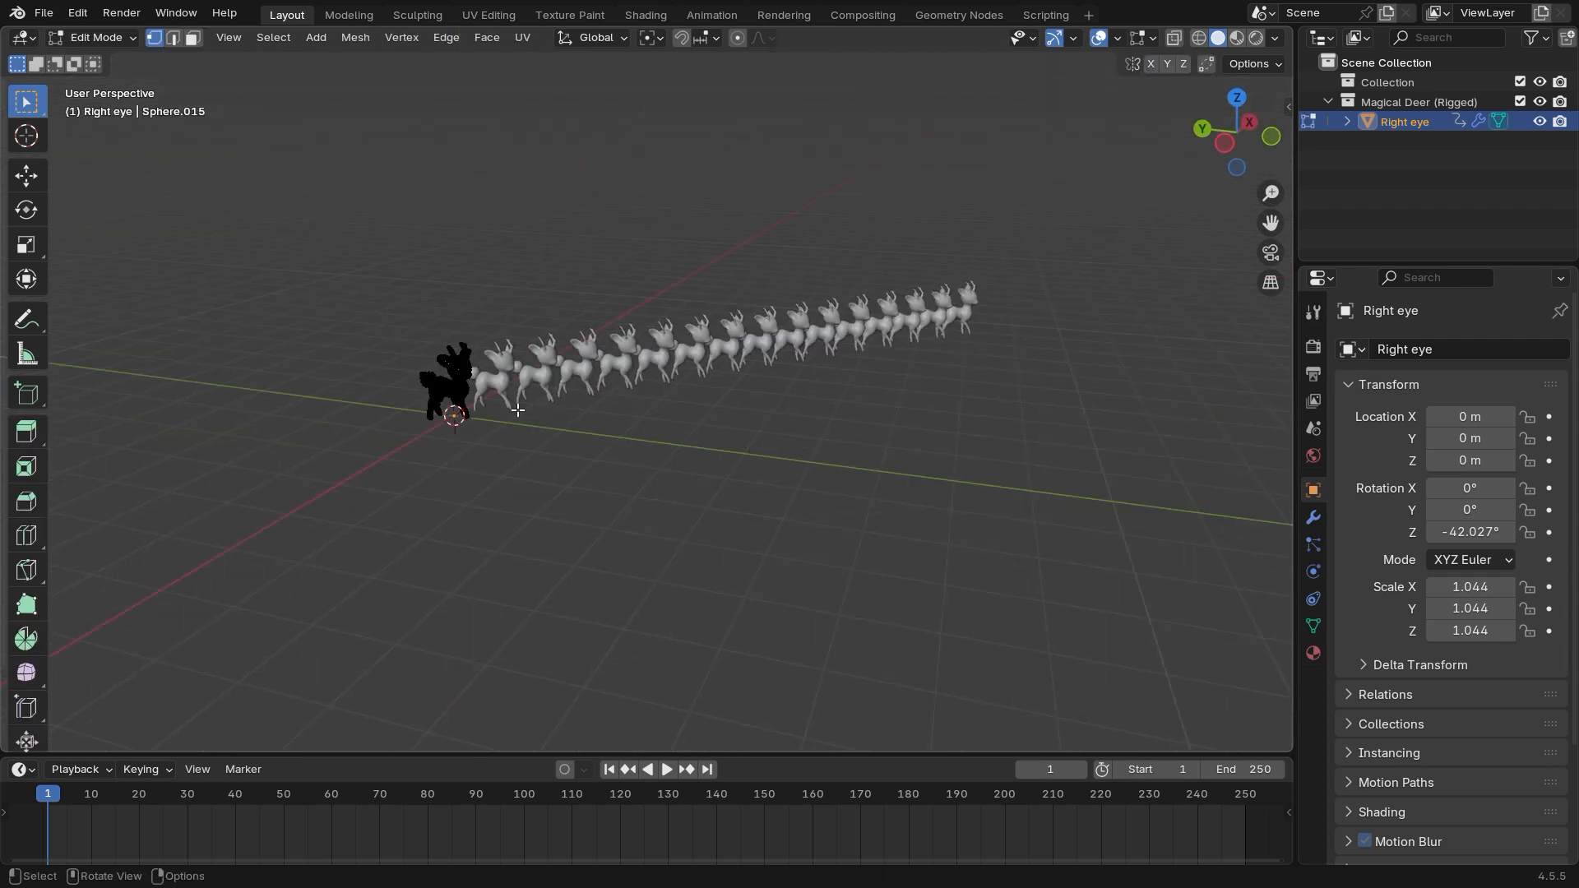
key(a)
key(s)
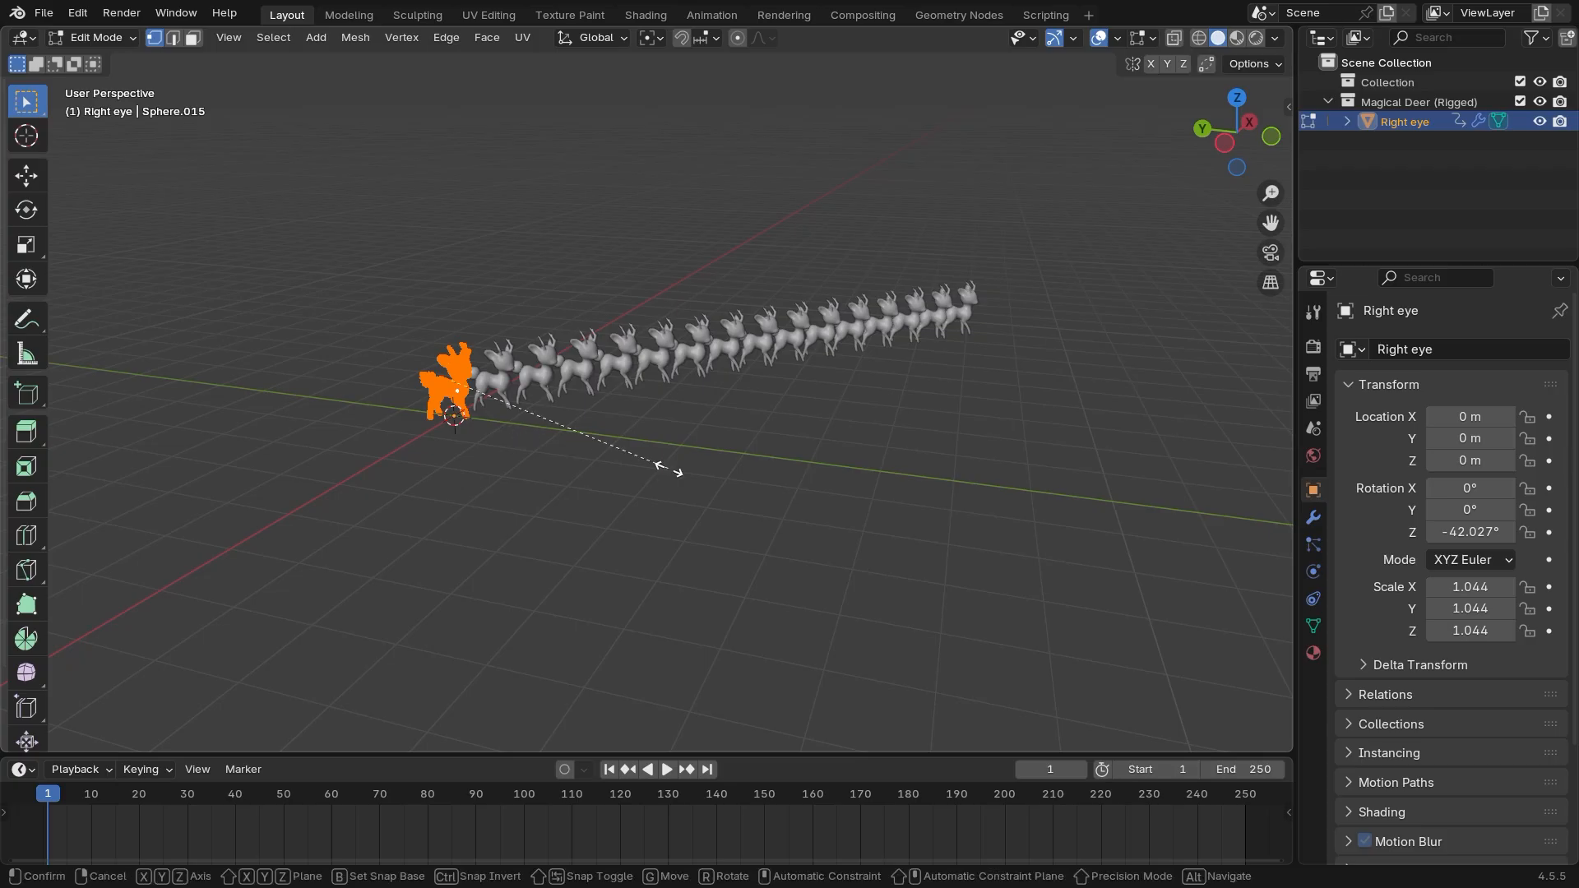
click(777, 484)
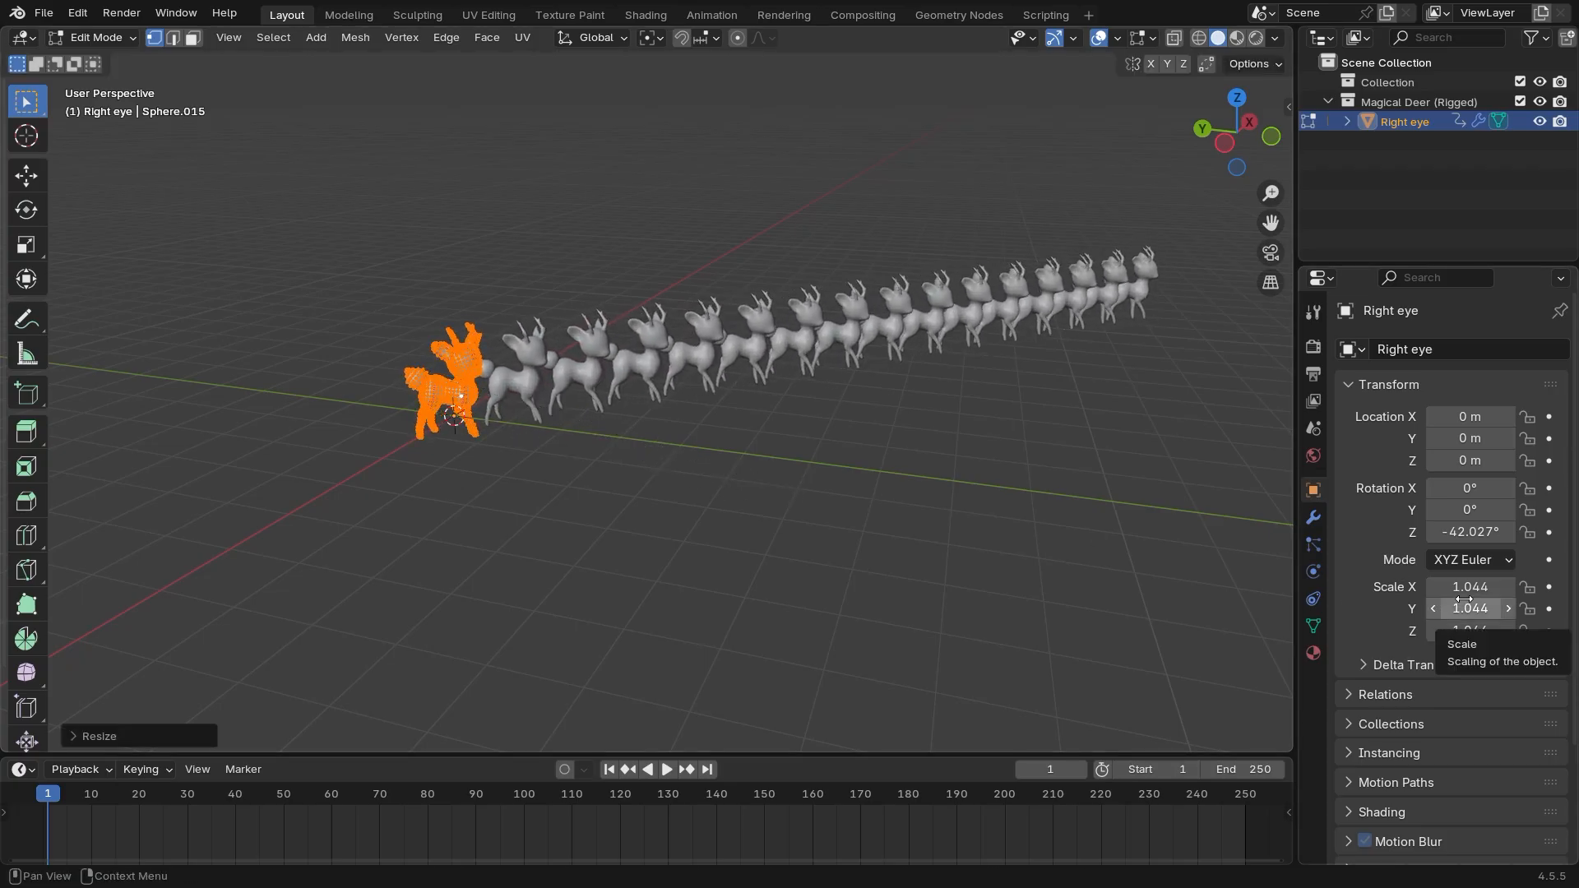
key(ctrl+z)
Try scaling the deer in Object Mode to about 1.220 on all axes, and undo the resize
key(Tab)
key(s)
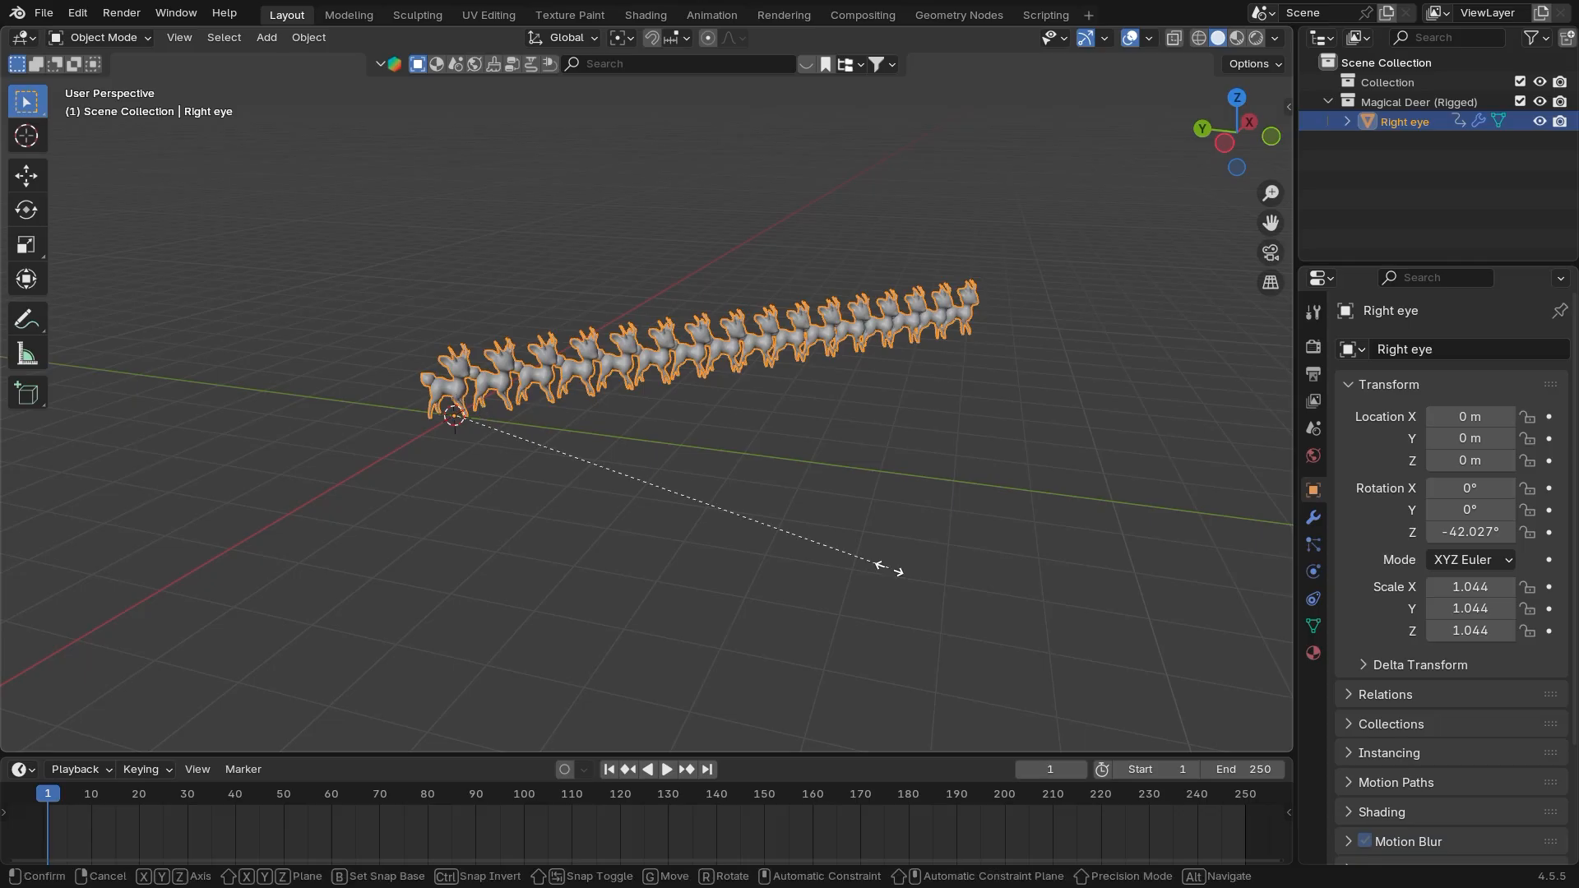
click(961, 600)
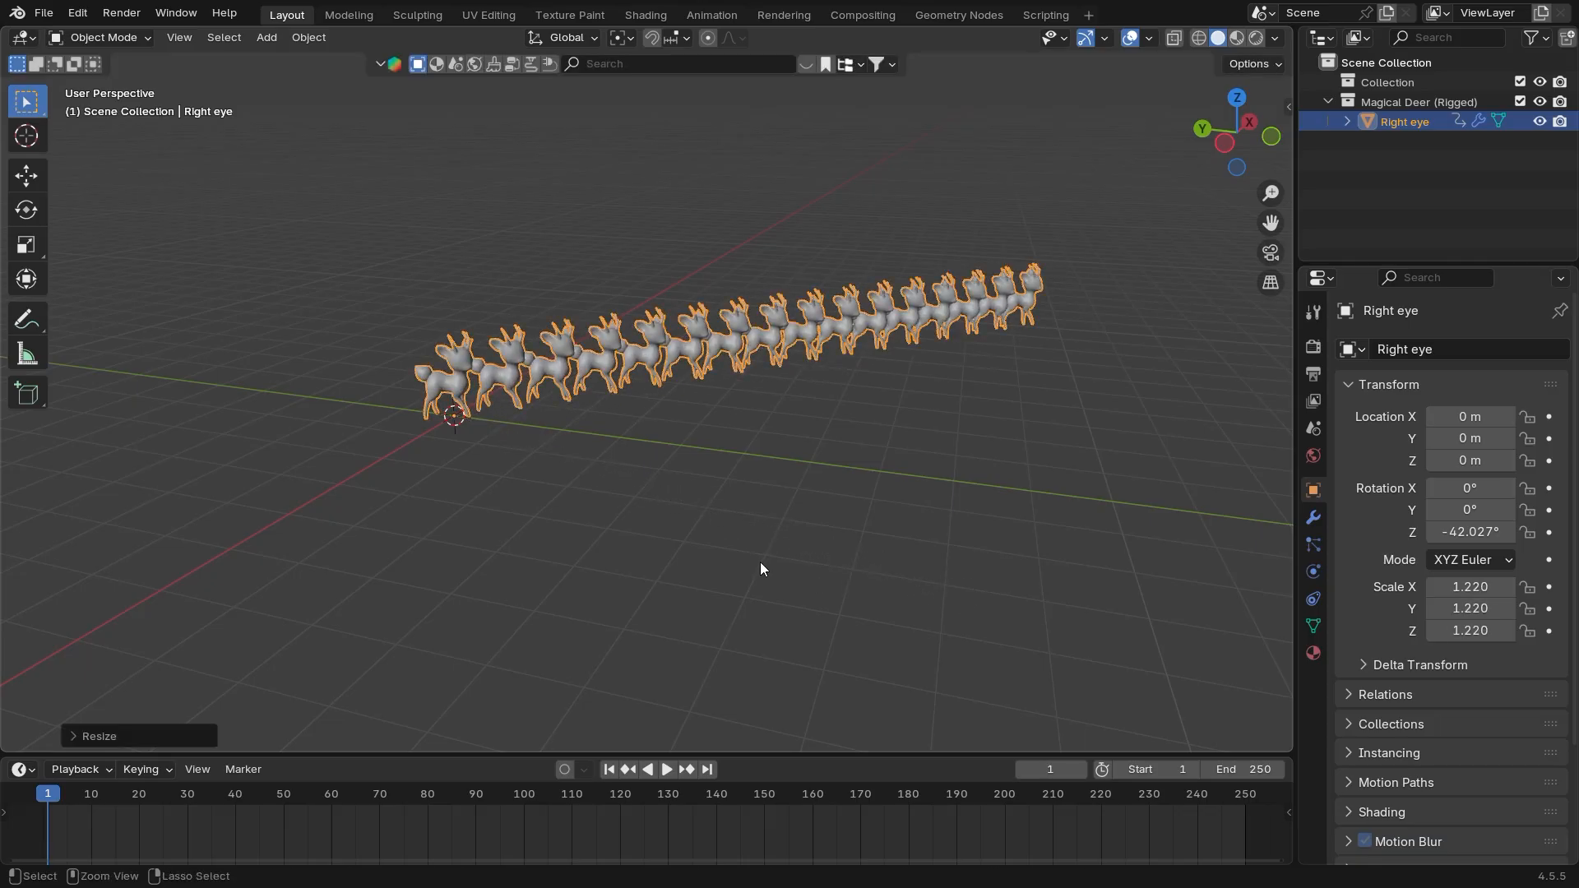
key(ctrl+z)
Apply Rotation & Scale to the deer so the array runs along the global X axis
middle_drag(822, 550, 740, 624)
middle_drag(802, 568, 909, 589)
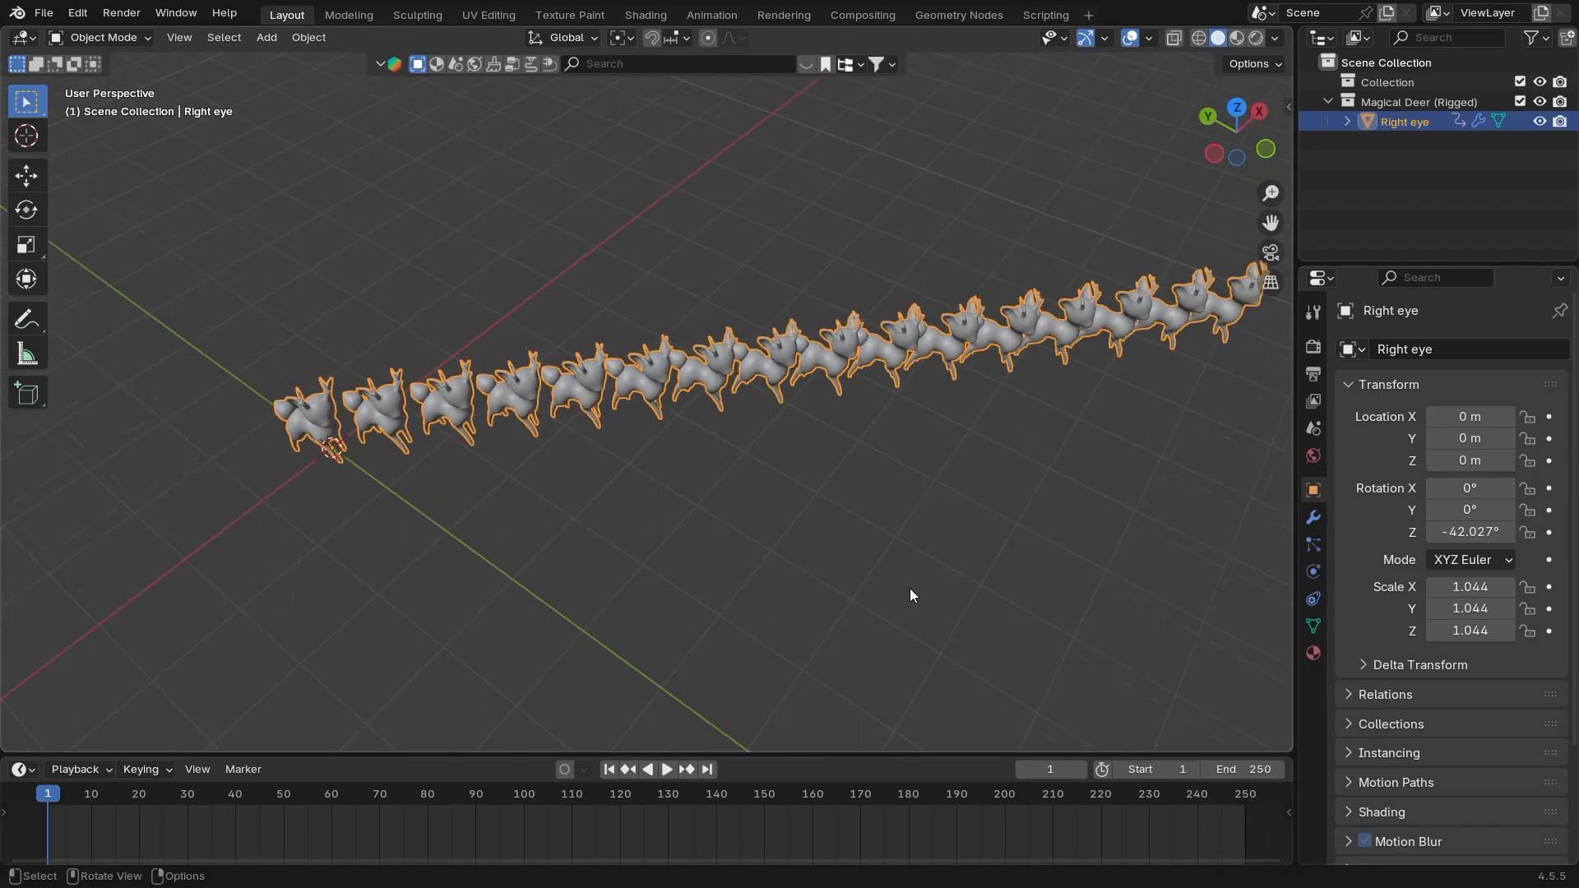
scroll(910, 589, down, 1)
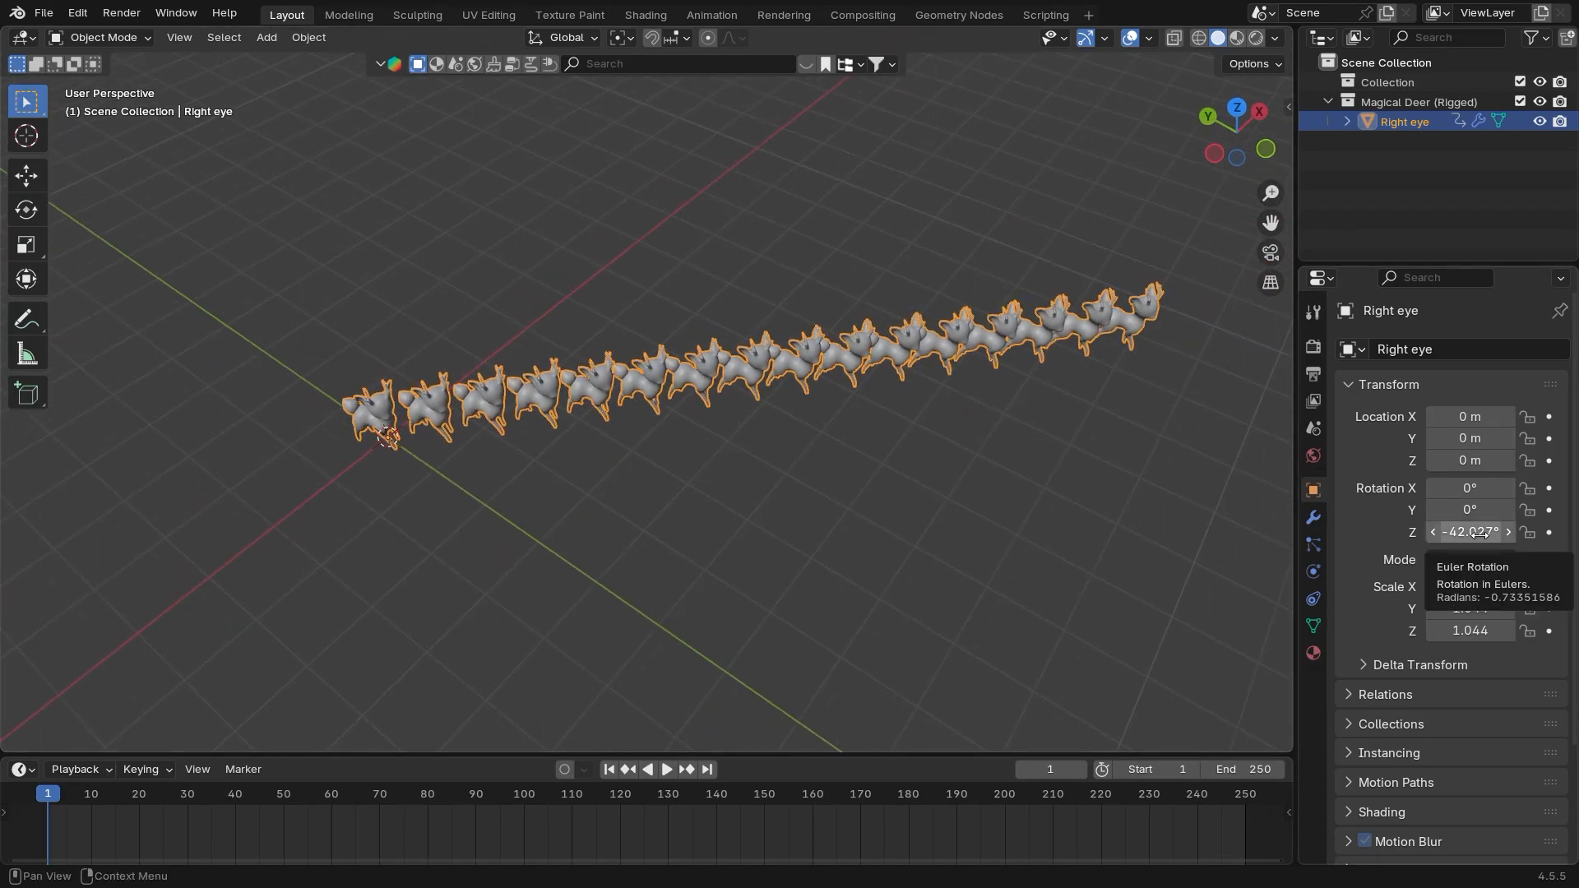
middle_drag(1069, 494, 818, 540)
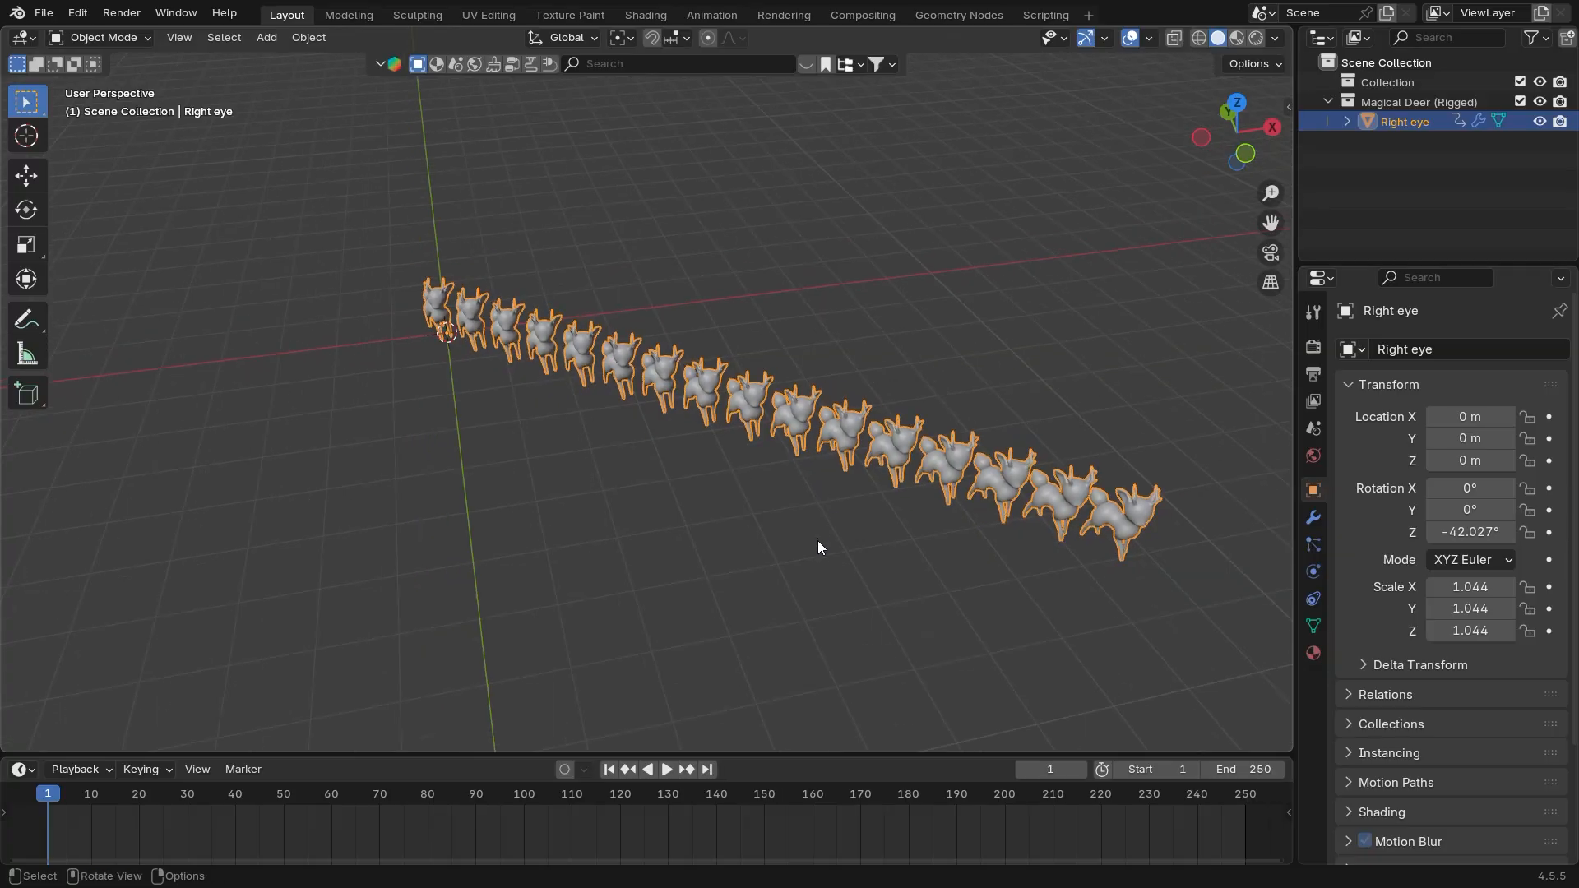
key(ctrl+a)
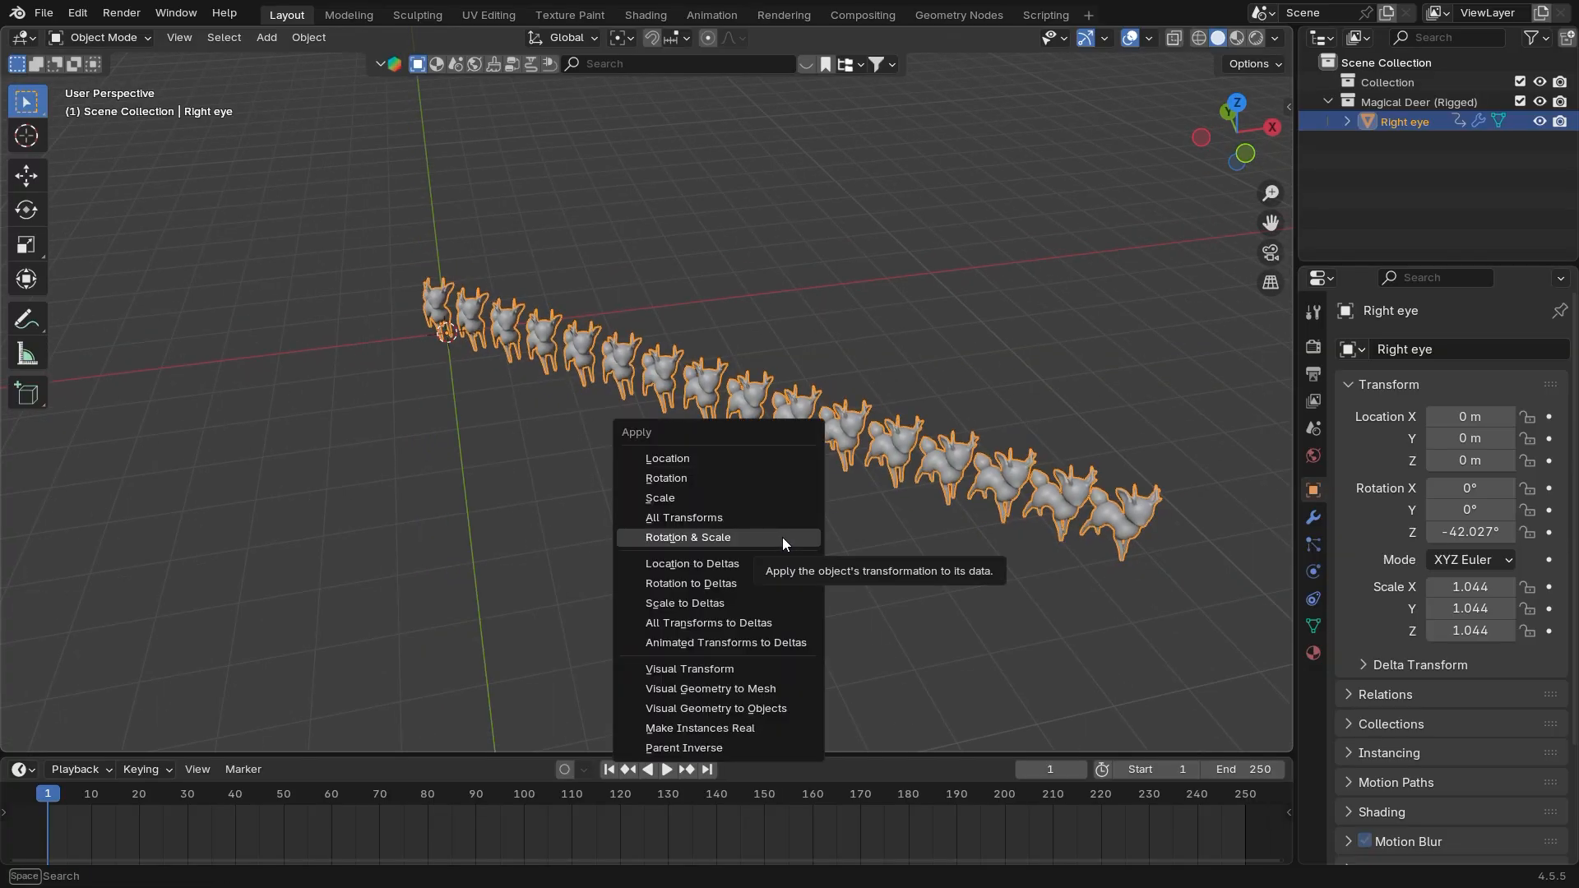
click(684, 540)
middle_drag(684, 541, 623, 531)
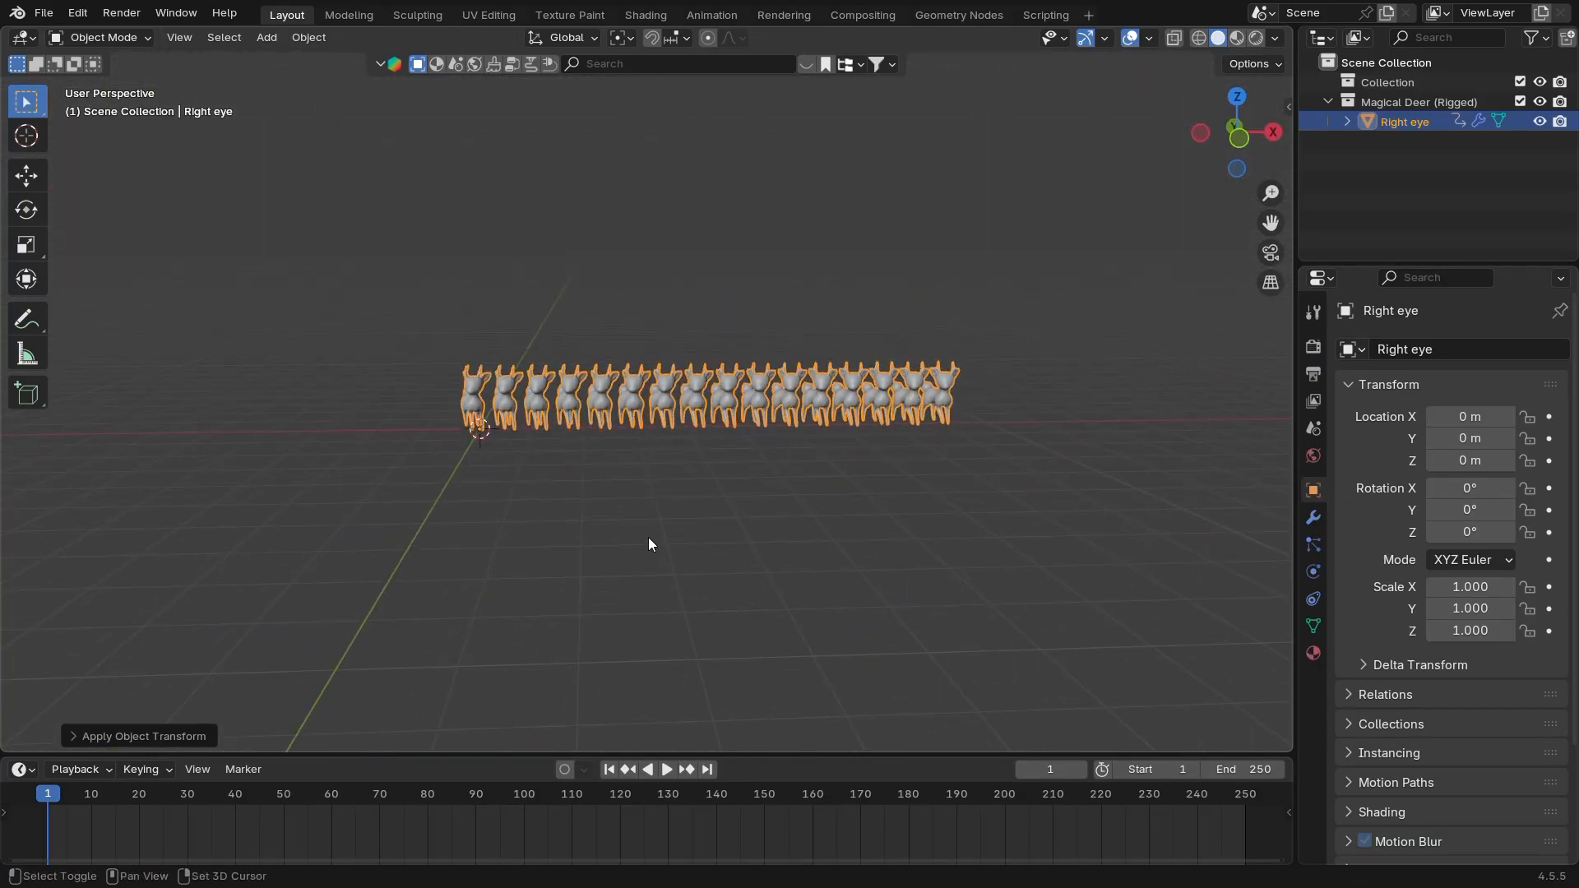
Reduce the Array modifier's count to 1 so only the original deer remains
click(1313, 517)
mouse_move(893, 545)
middle_down()
mouse_move(884, 574)
mouse_move(905, 555)
middle_up()
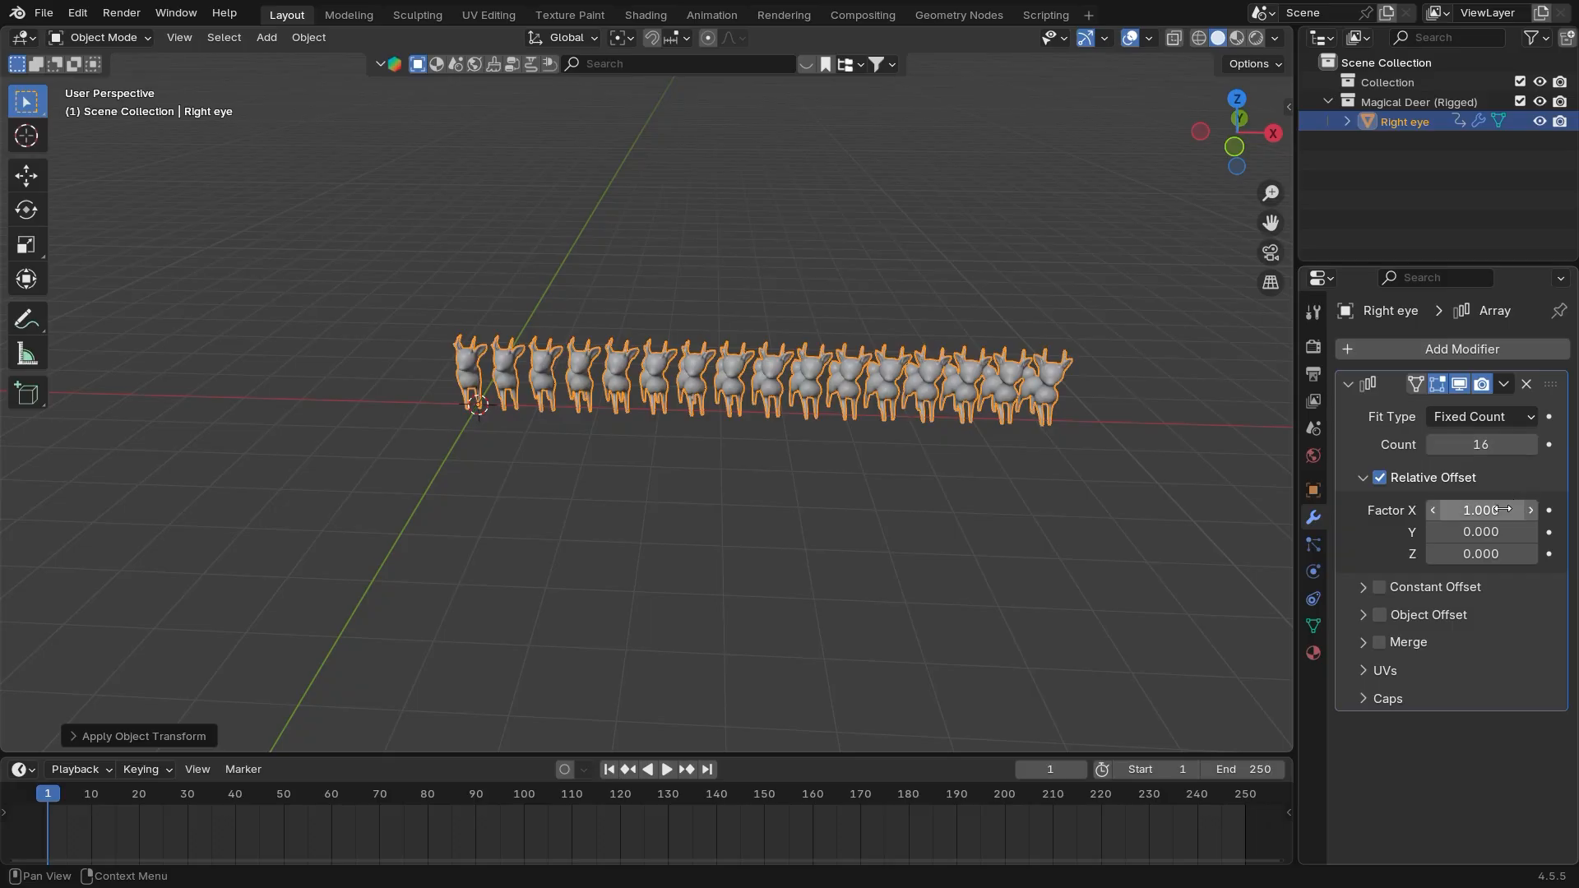
drag(1492, 446, 1494, 446)
text(0)
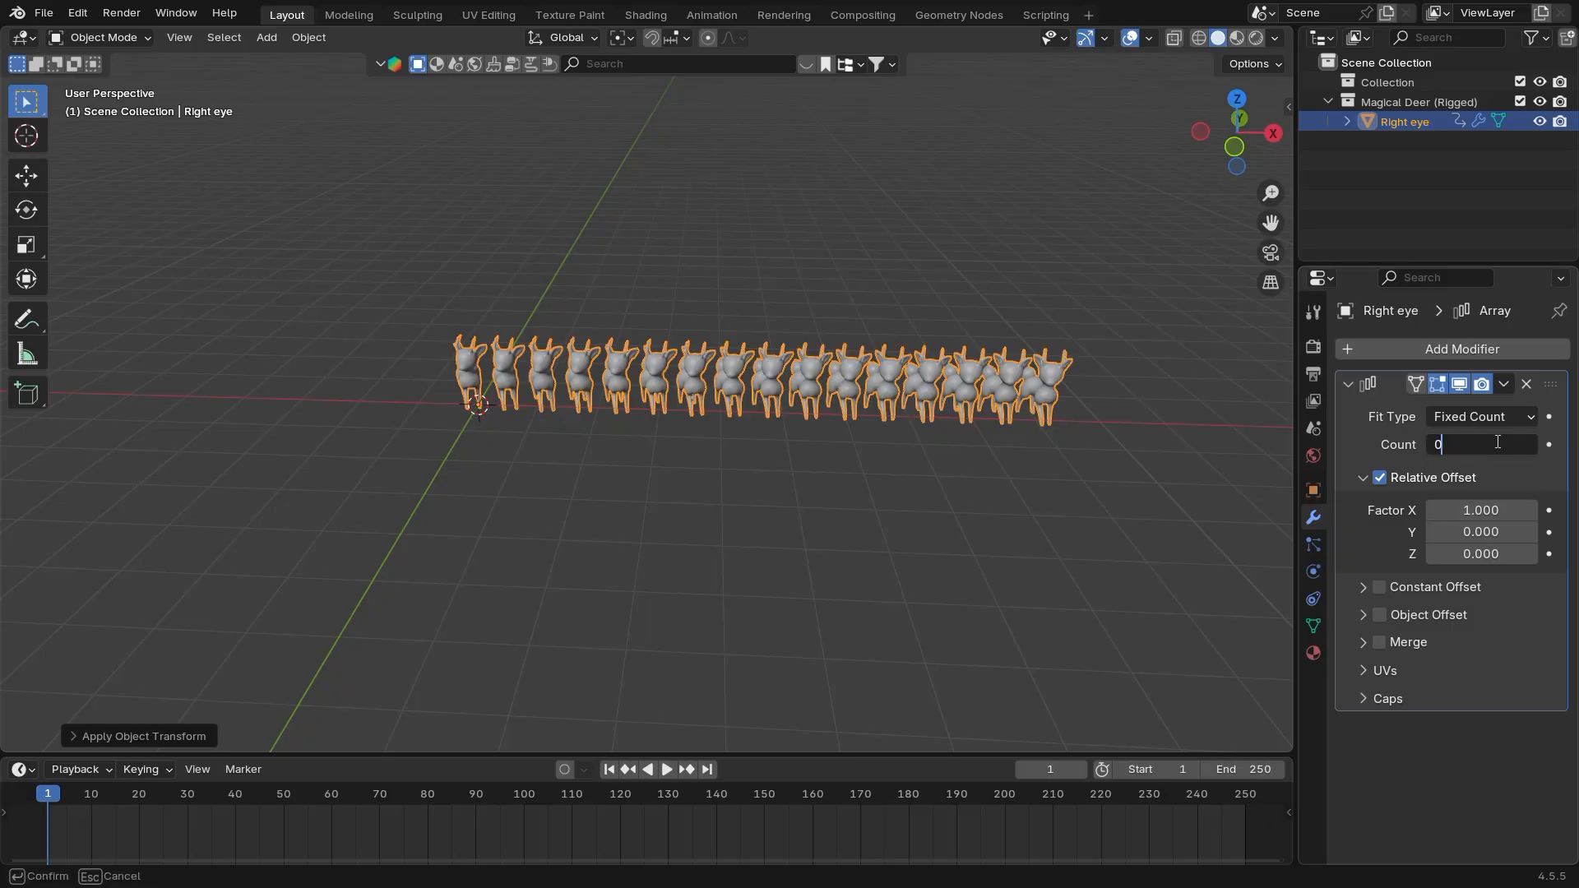
key(Return)
shift+middle_drag(406, 596, 498, 643)
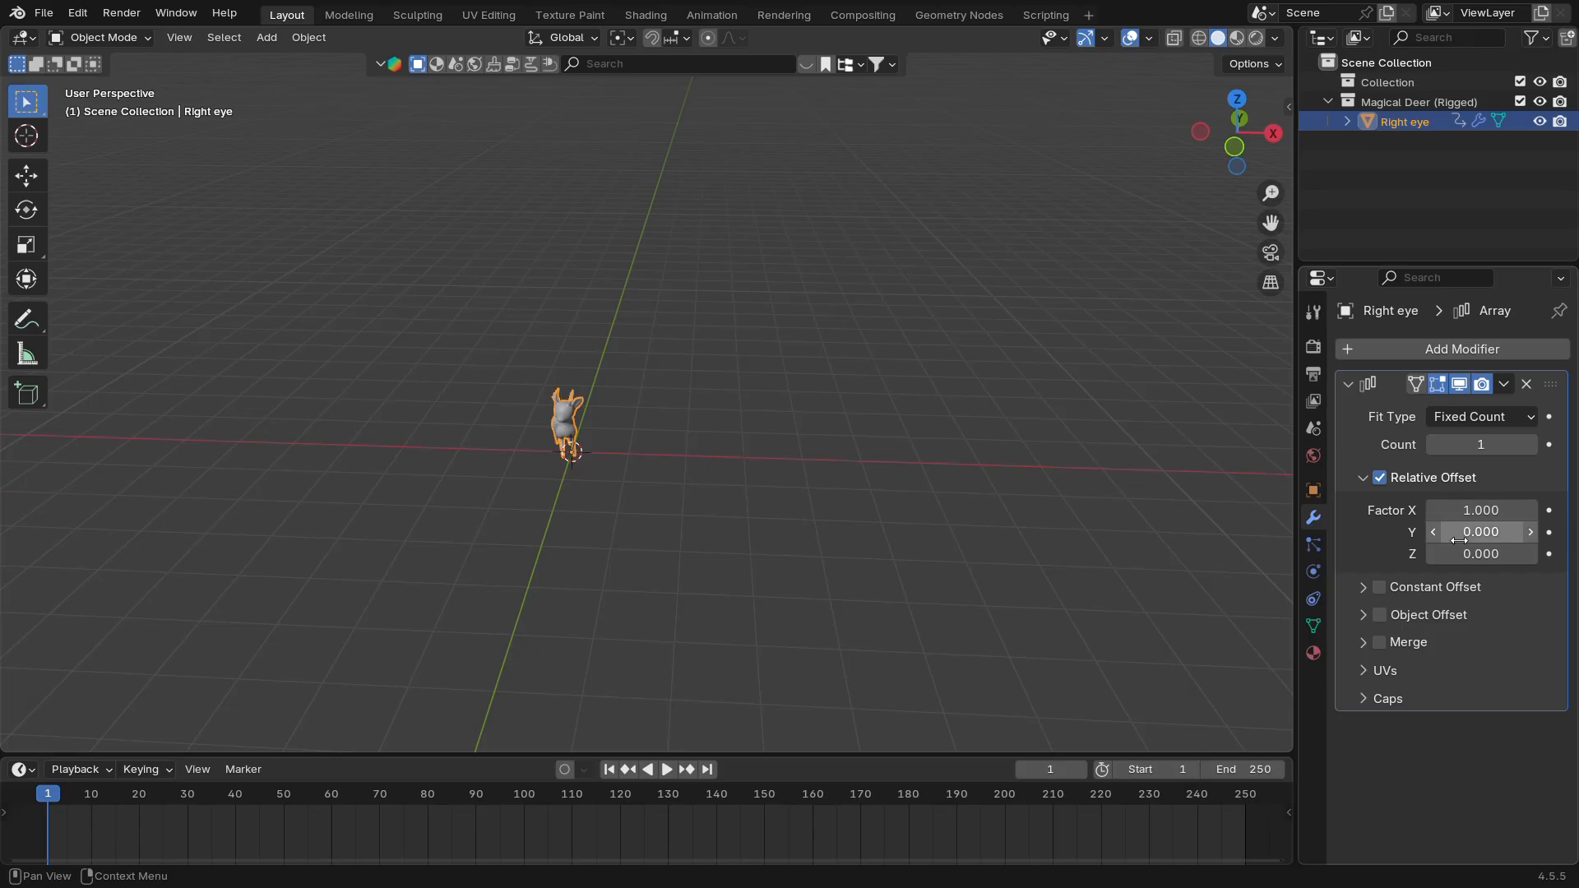
Set the array's relative offset Factor X to 0 and keyframe the X, Y and Z factors and the count at frame 1
shift+middle_drag(722, 519, 680, 518)
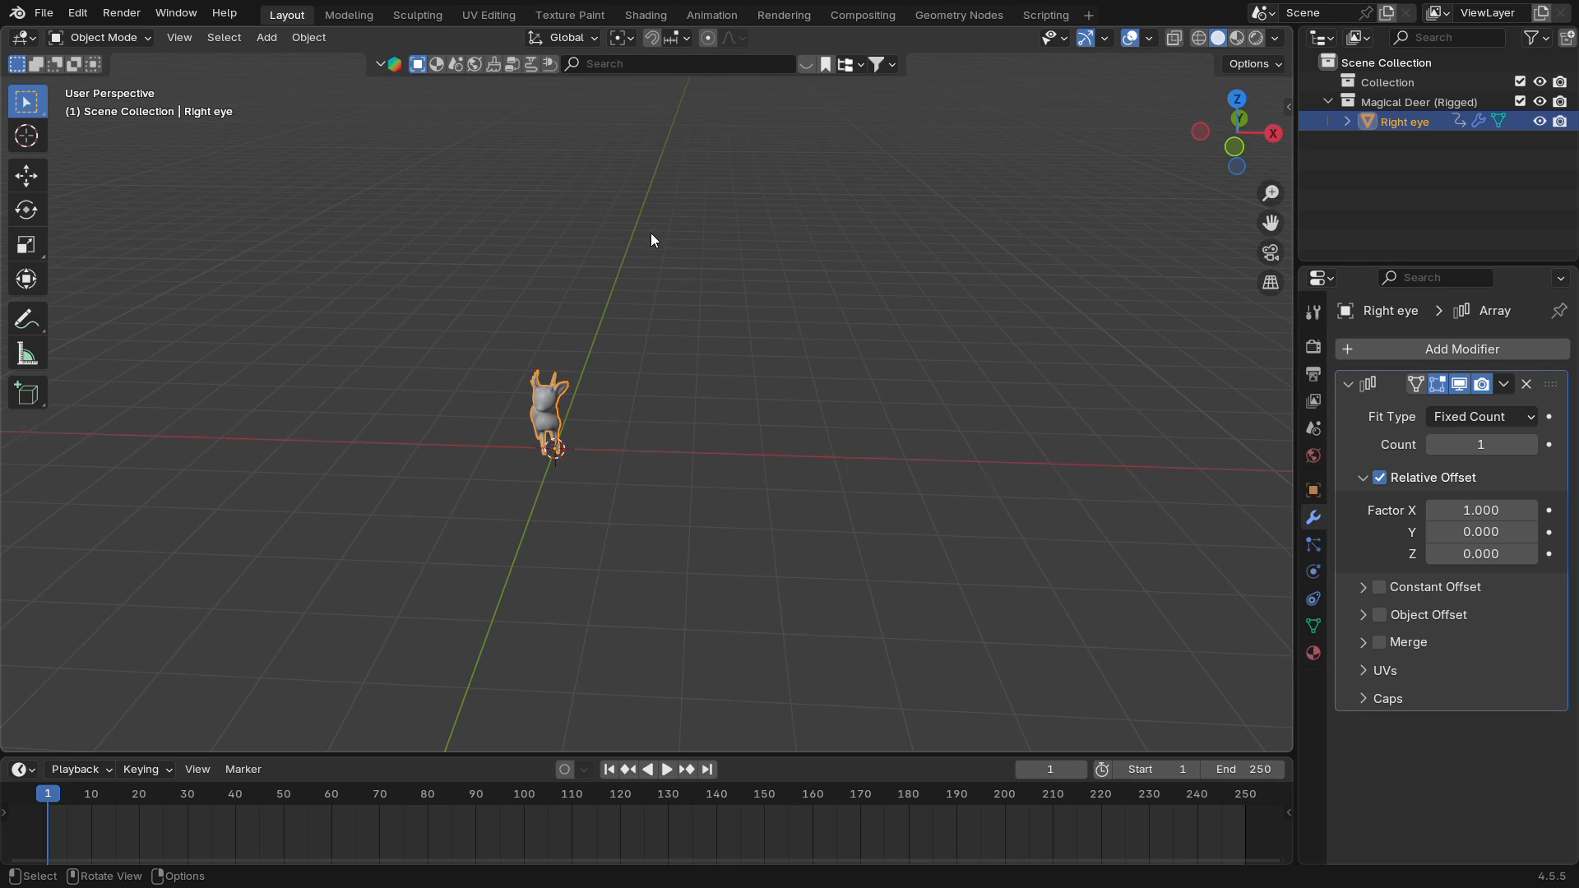
middle_drag(473, 623, 623, 537)
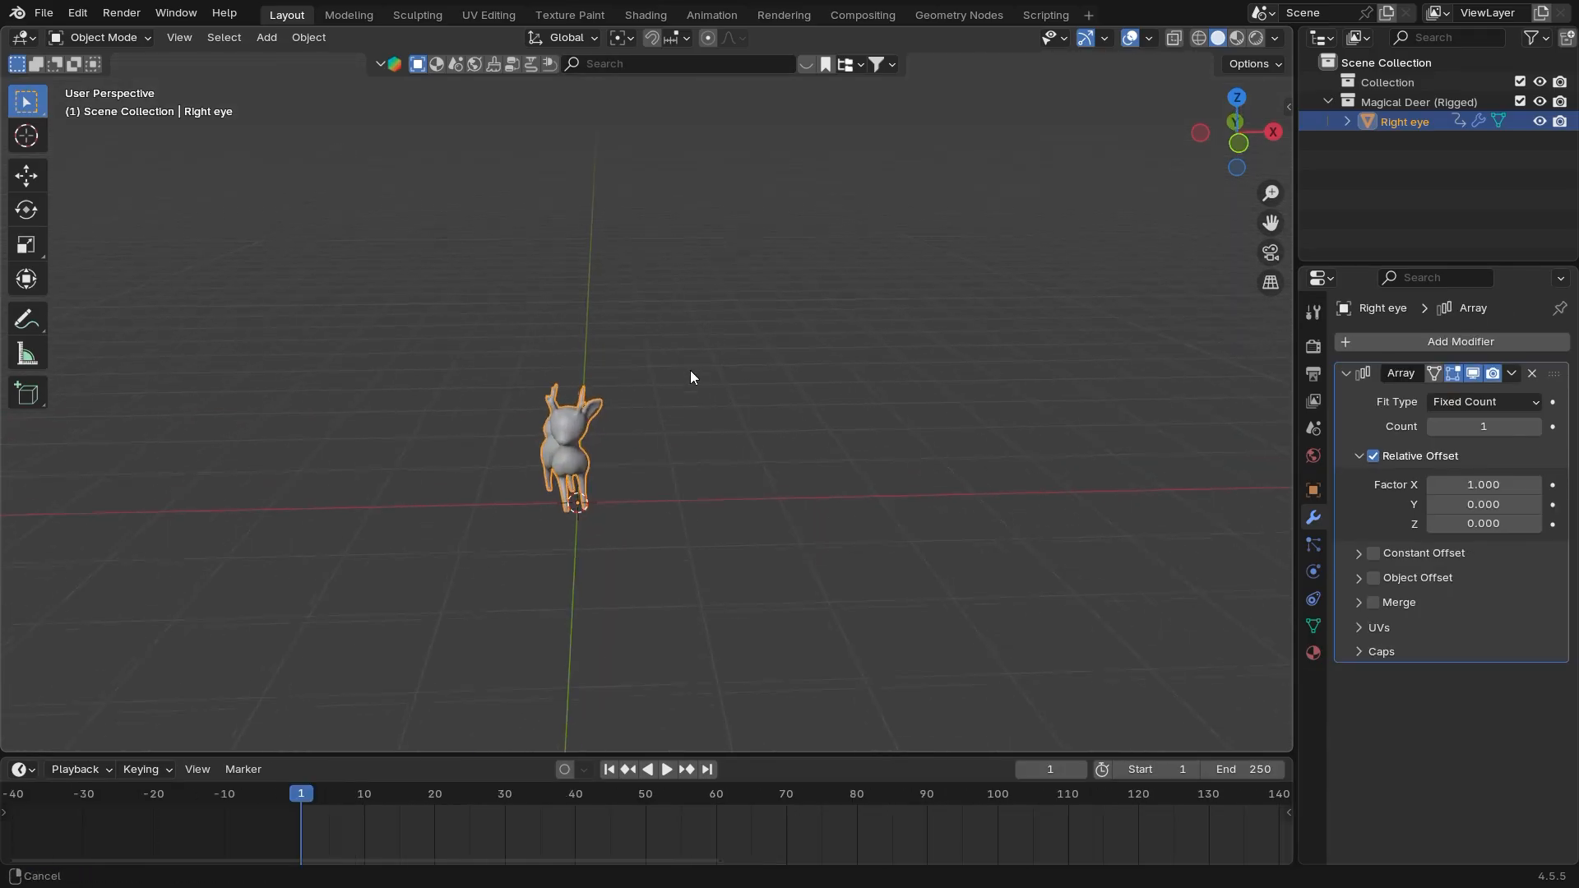
ctrl+middle_drag(689, 370, 693, 364)
shift+middle_drag(694, 364, 761, 444)
shift+middle_drag(908, 527, 899, 518)
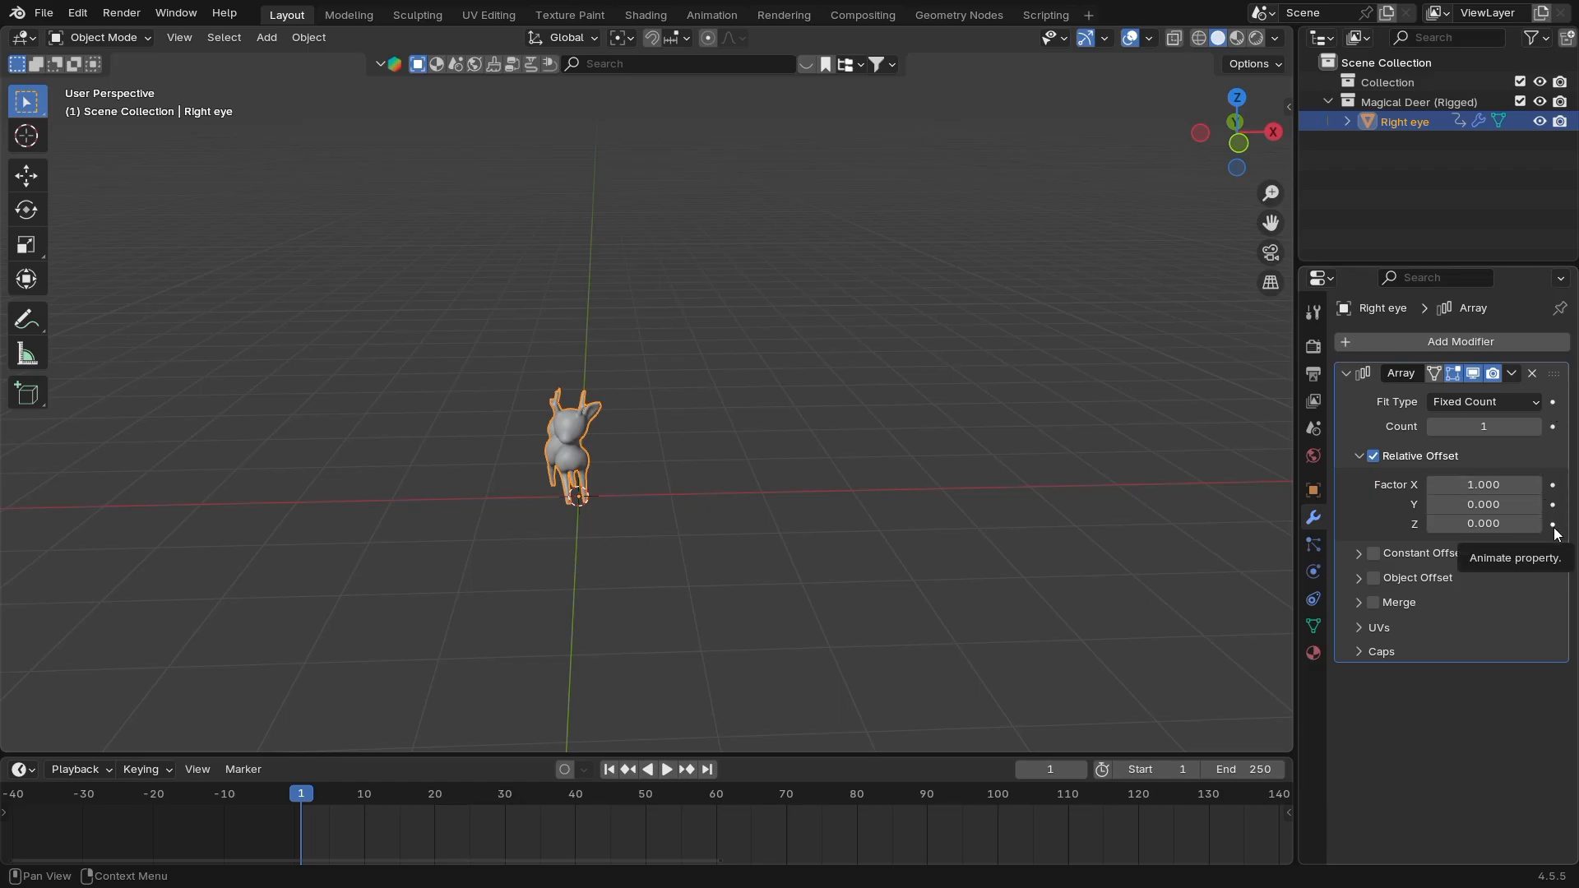
click(1500, 486)
text(0)
key(Return)
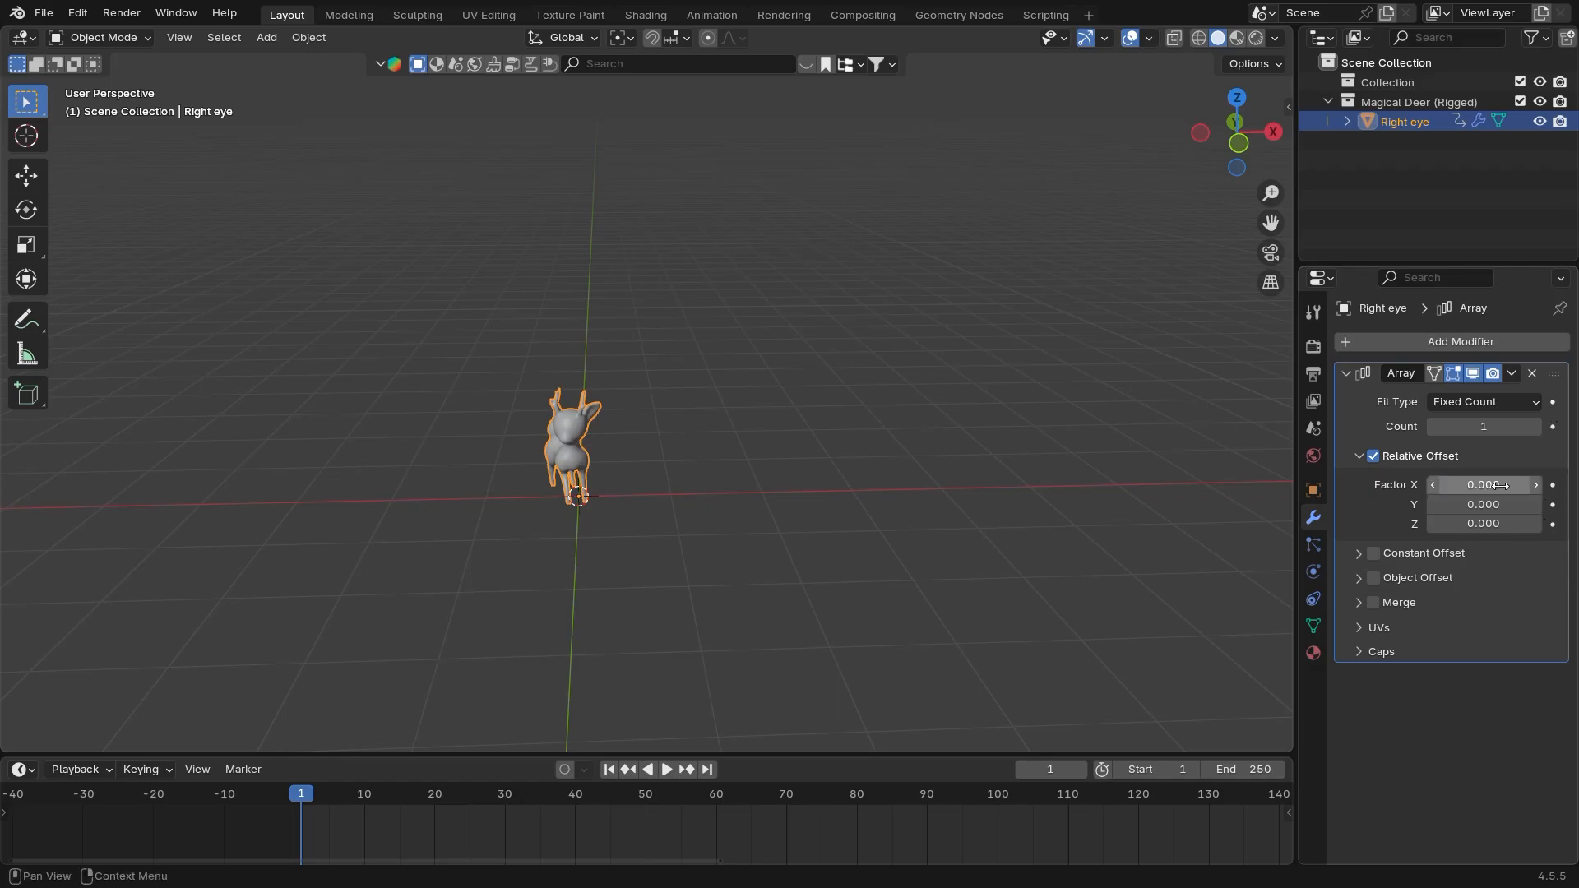
click(1553, 524)
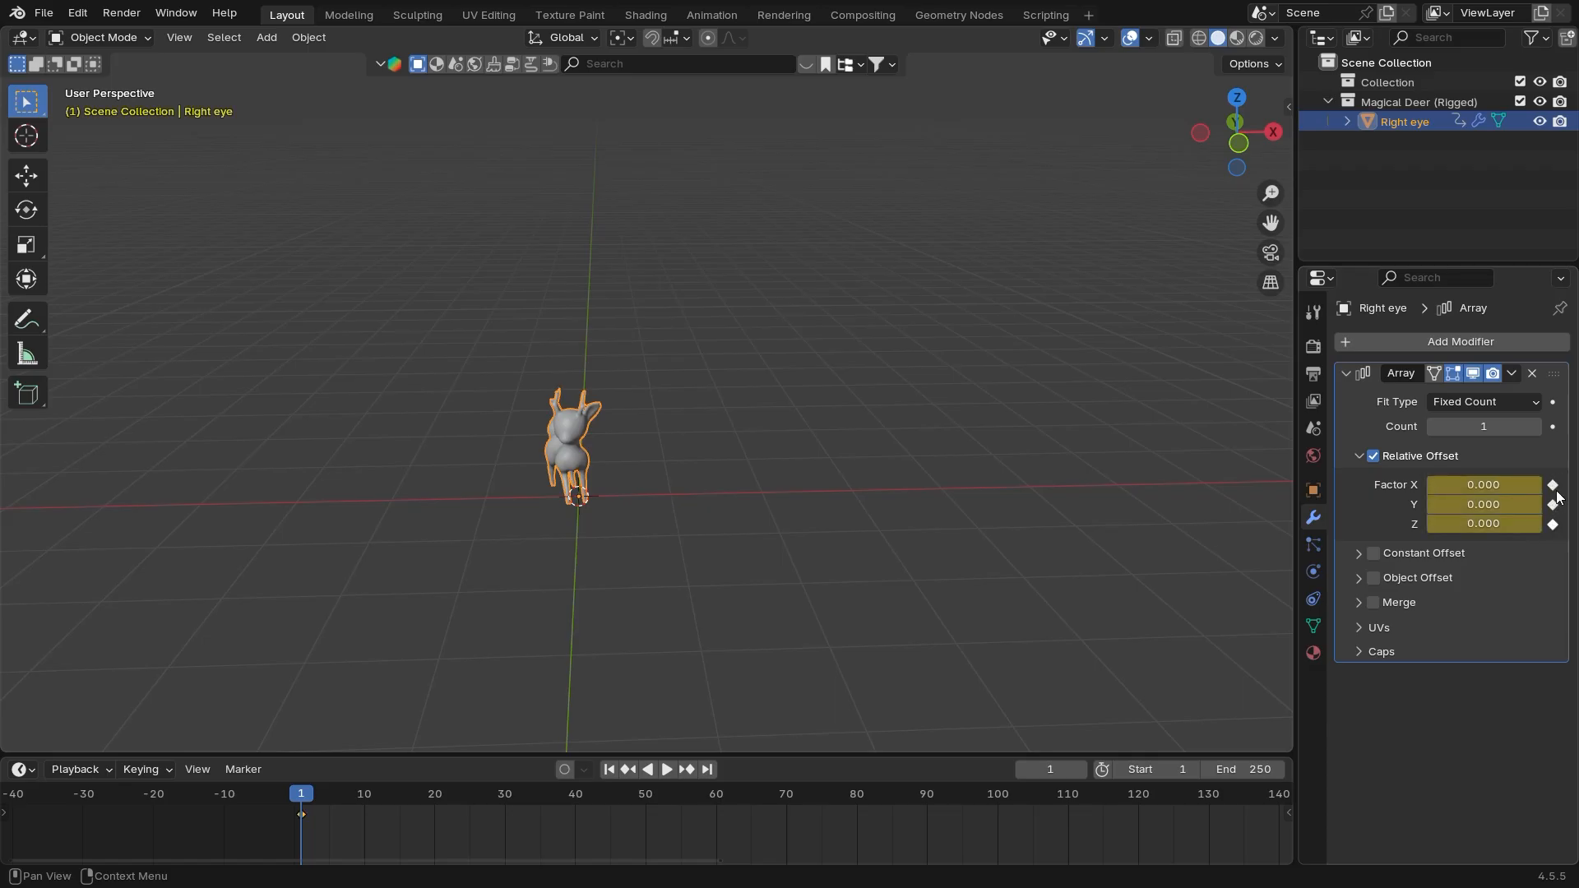
click(1554, 427)
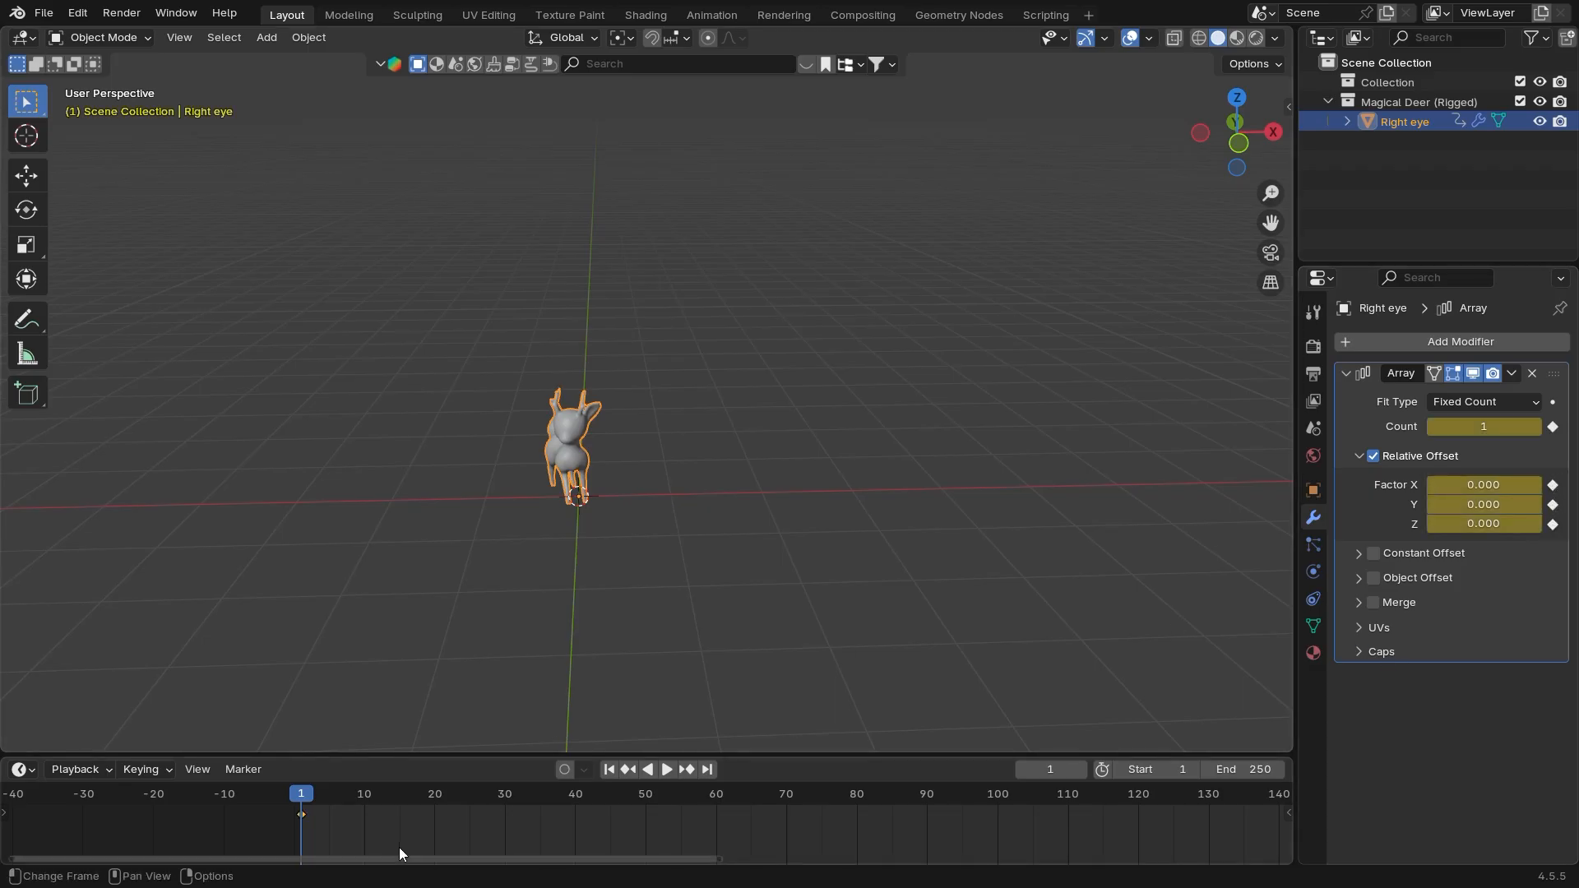
At frame 10, set and keyframe the array's count at 10 and its relative offset Factor X at 1
drag(303, 793, 363, 800)
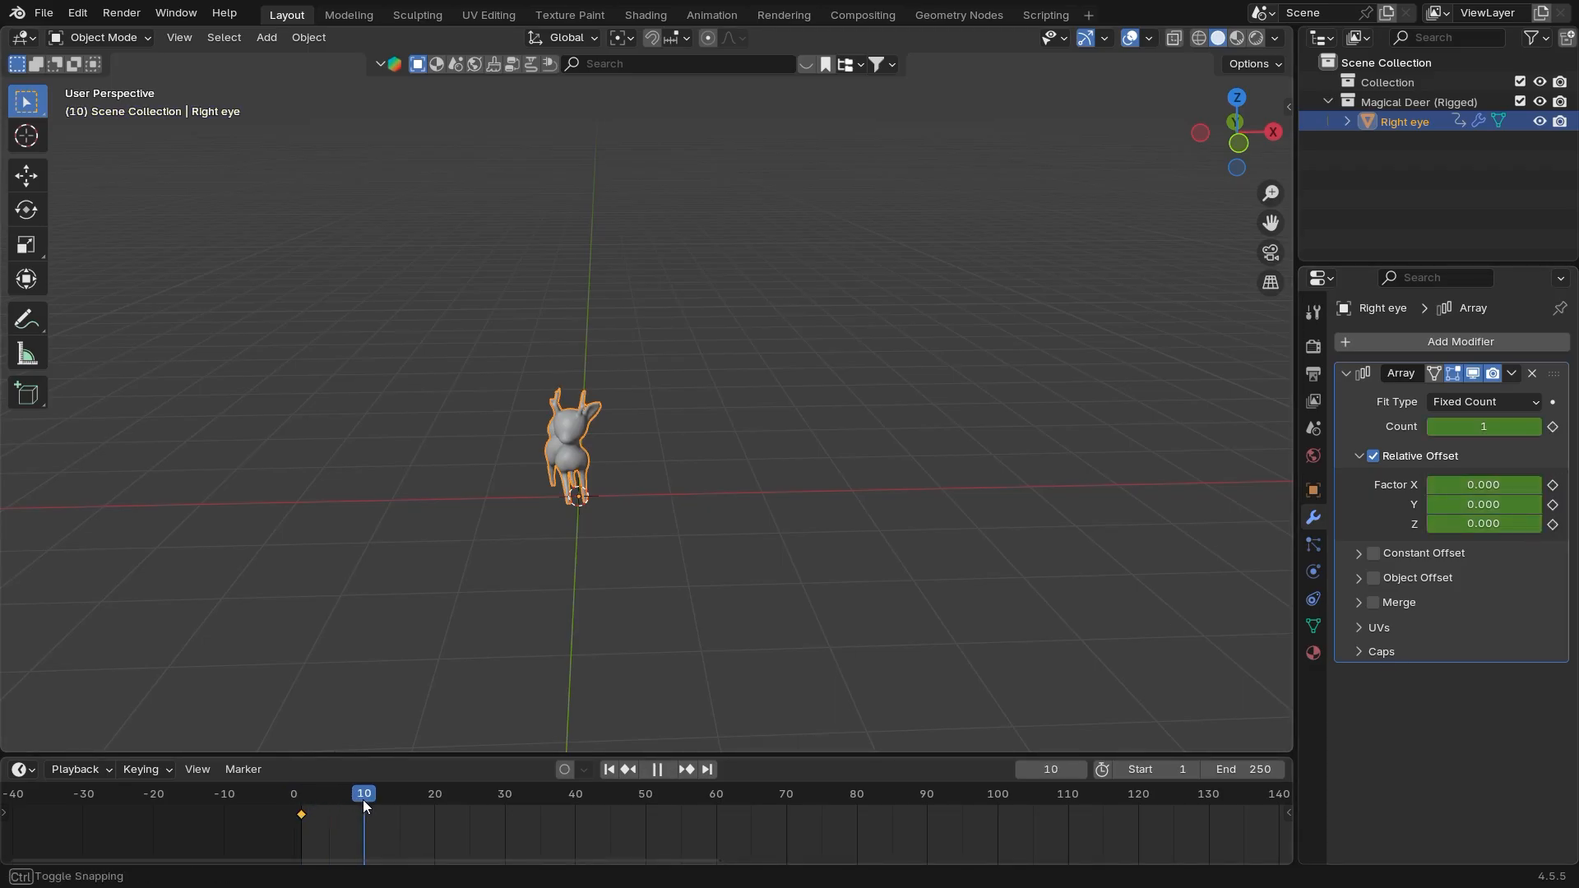
click(1511, 427)
text(0)
key(Return)
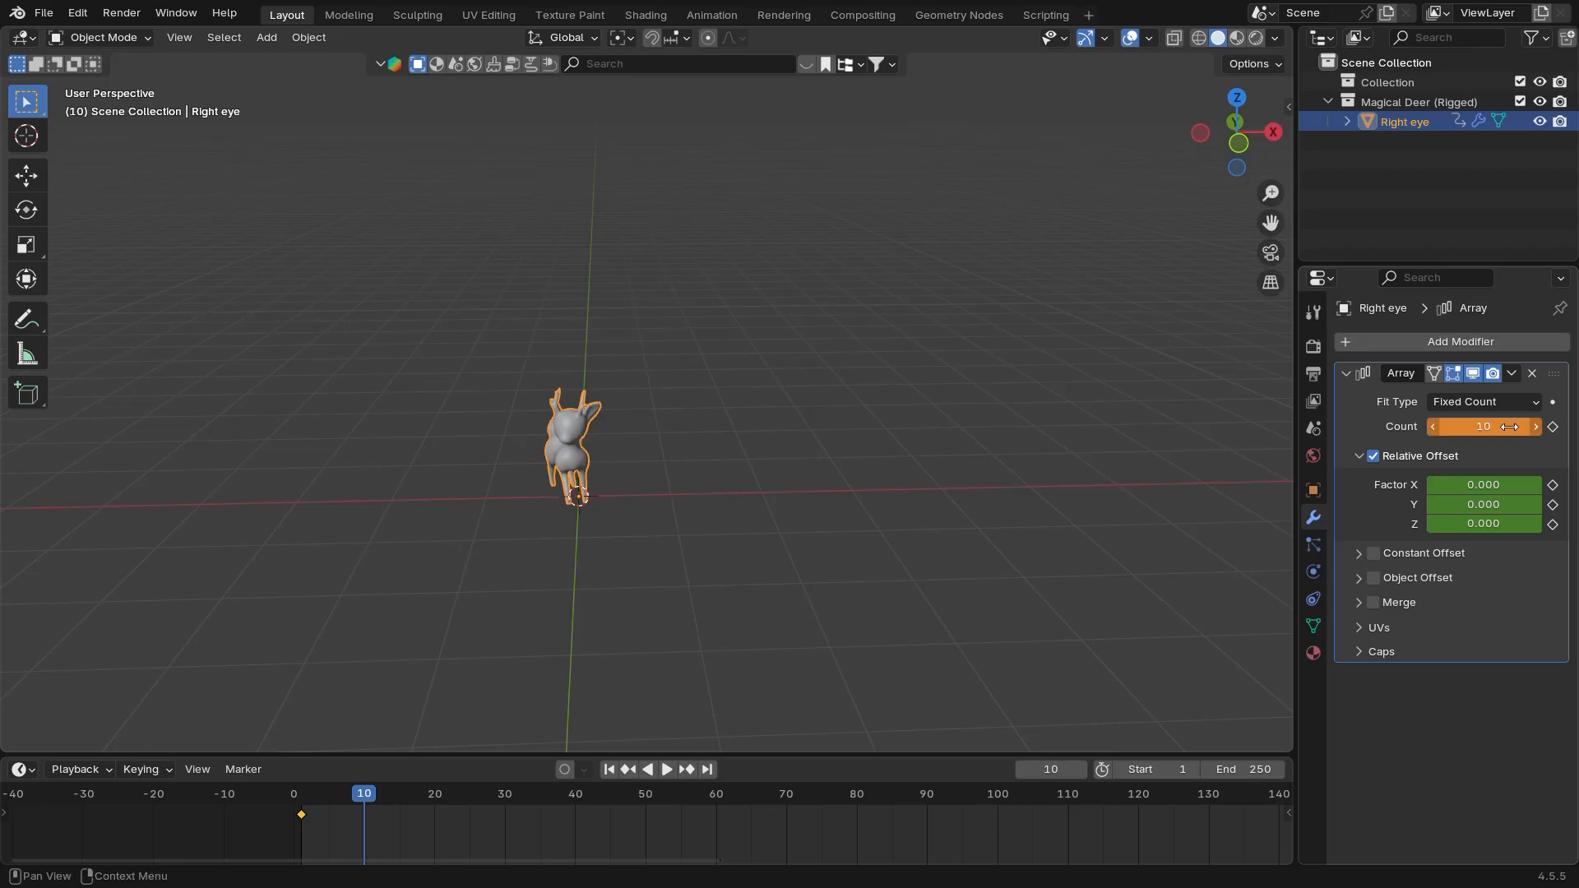
click(1496, 484)
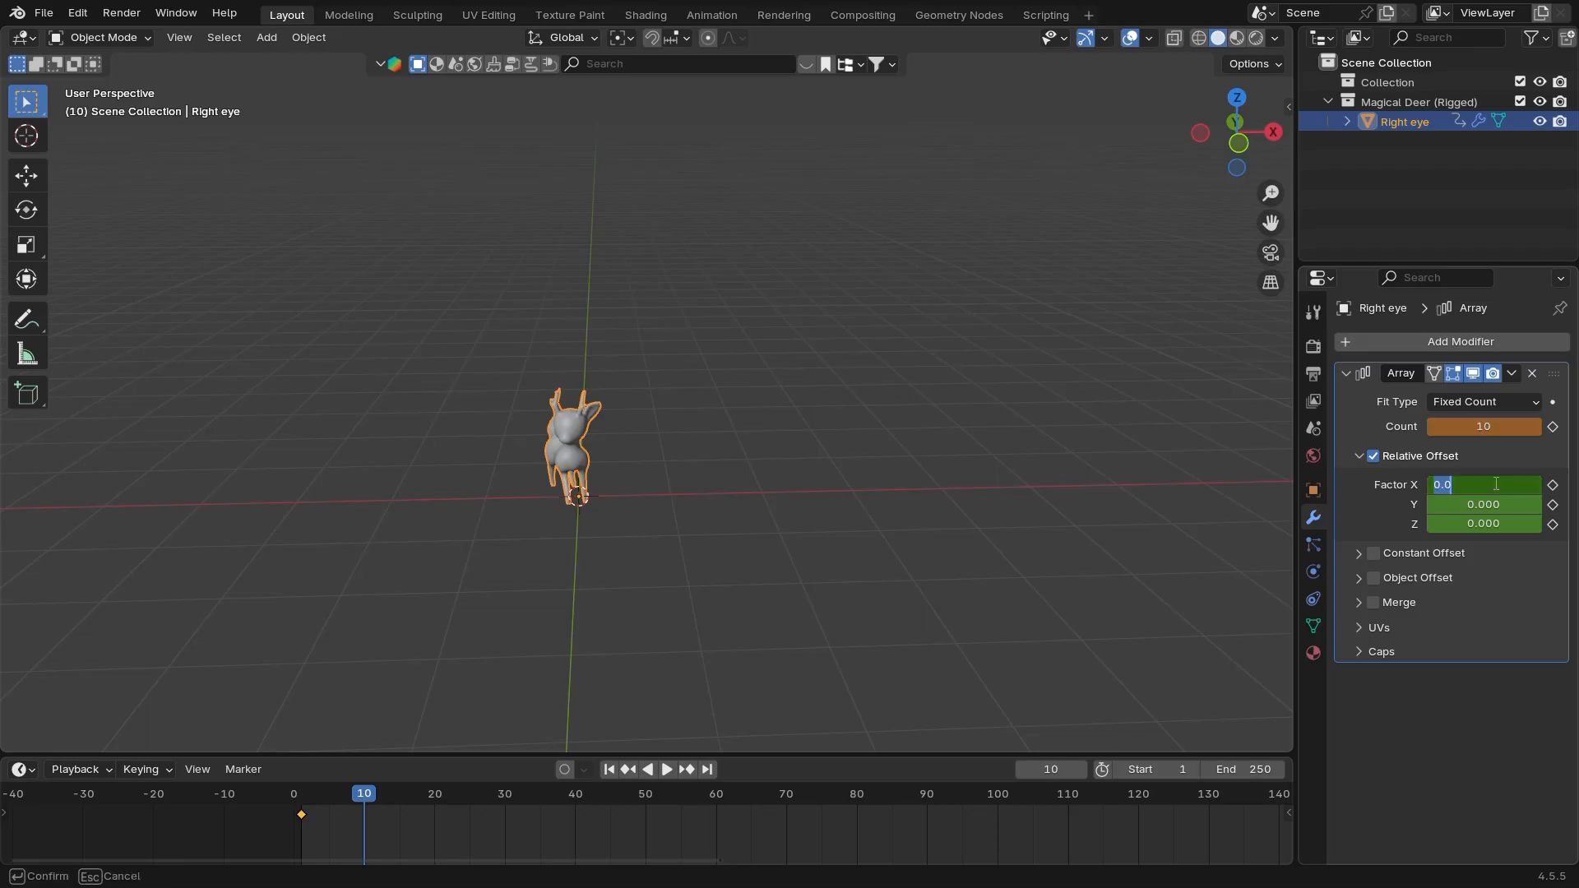
text(1)
key(Return)
click(1553, 485)
click(1552, 427)
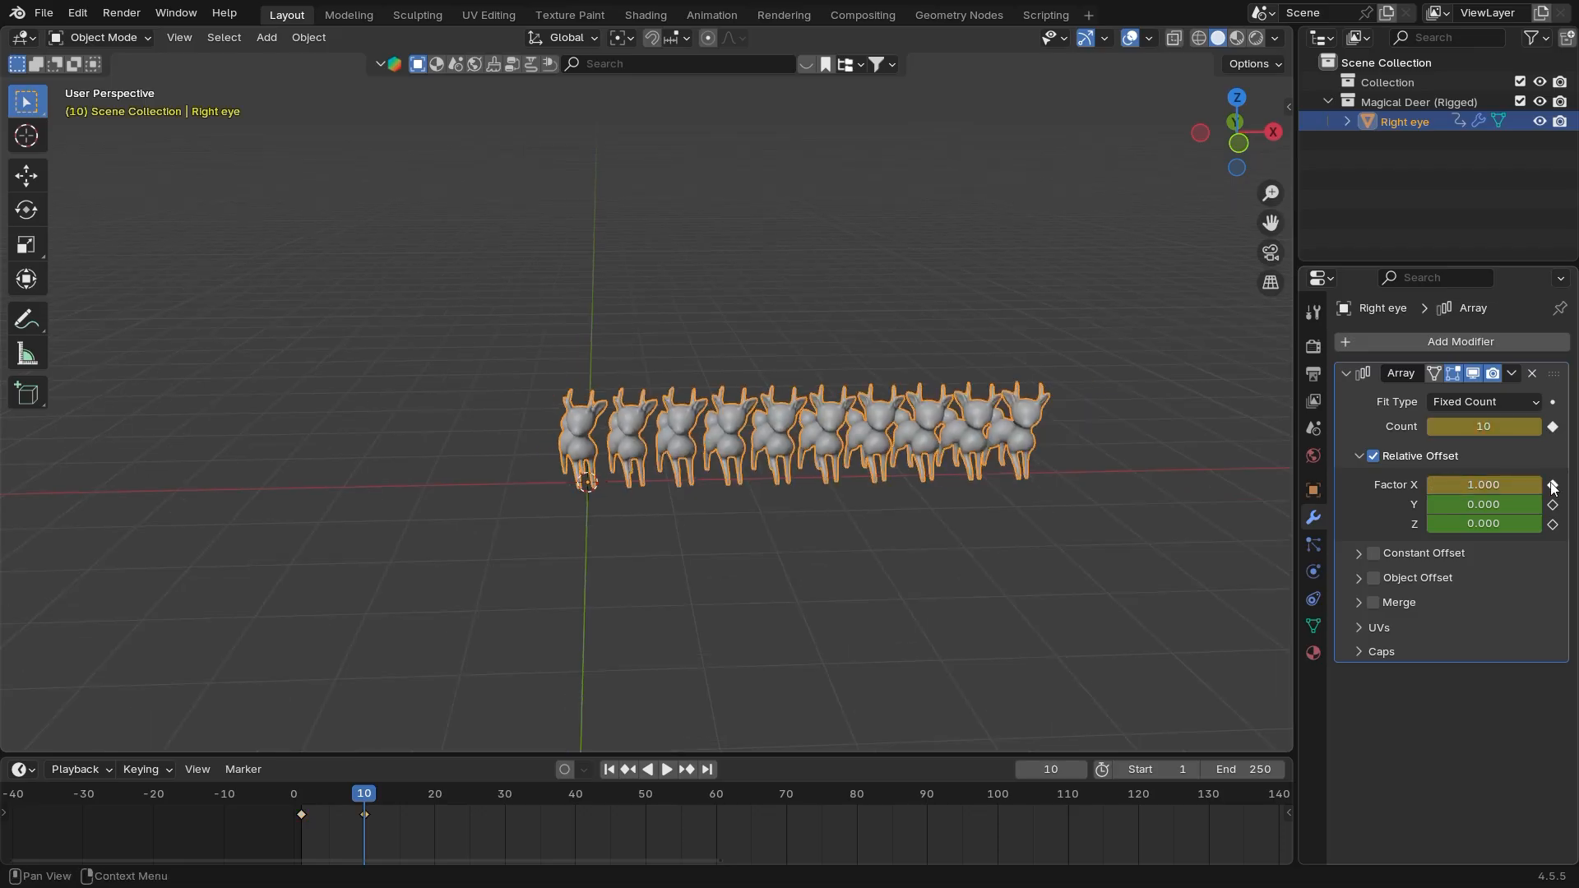
middle_drag(1049, 538, 896, 491)
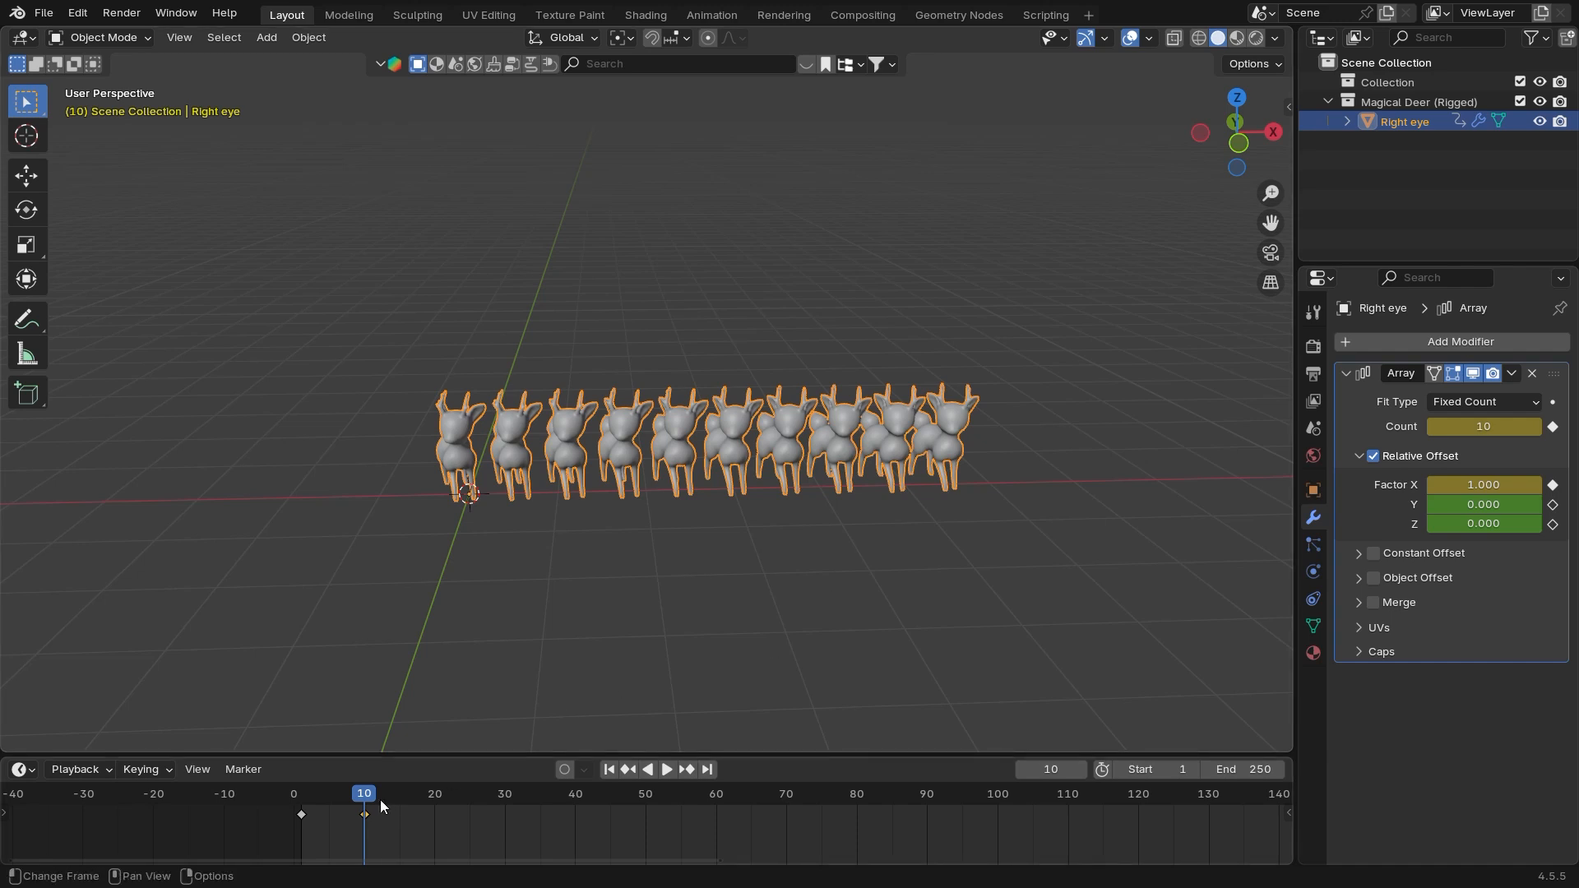
At frame 20, set the array's relative offset Factor X to 0 and keyframe it
drag(381, 807, 435, 798)
scroll(672, 591, down, 1)
shift+middle_drag(666, 620, 663, 648)
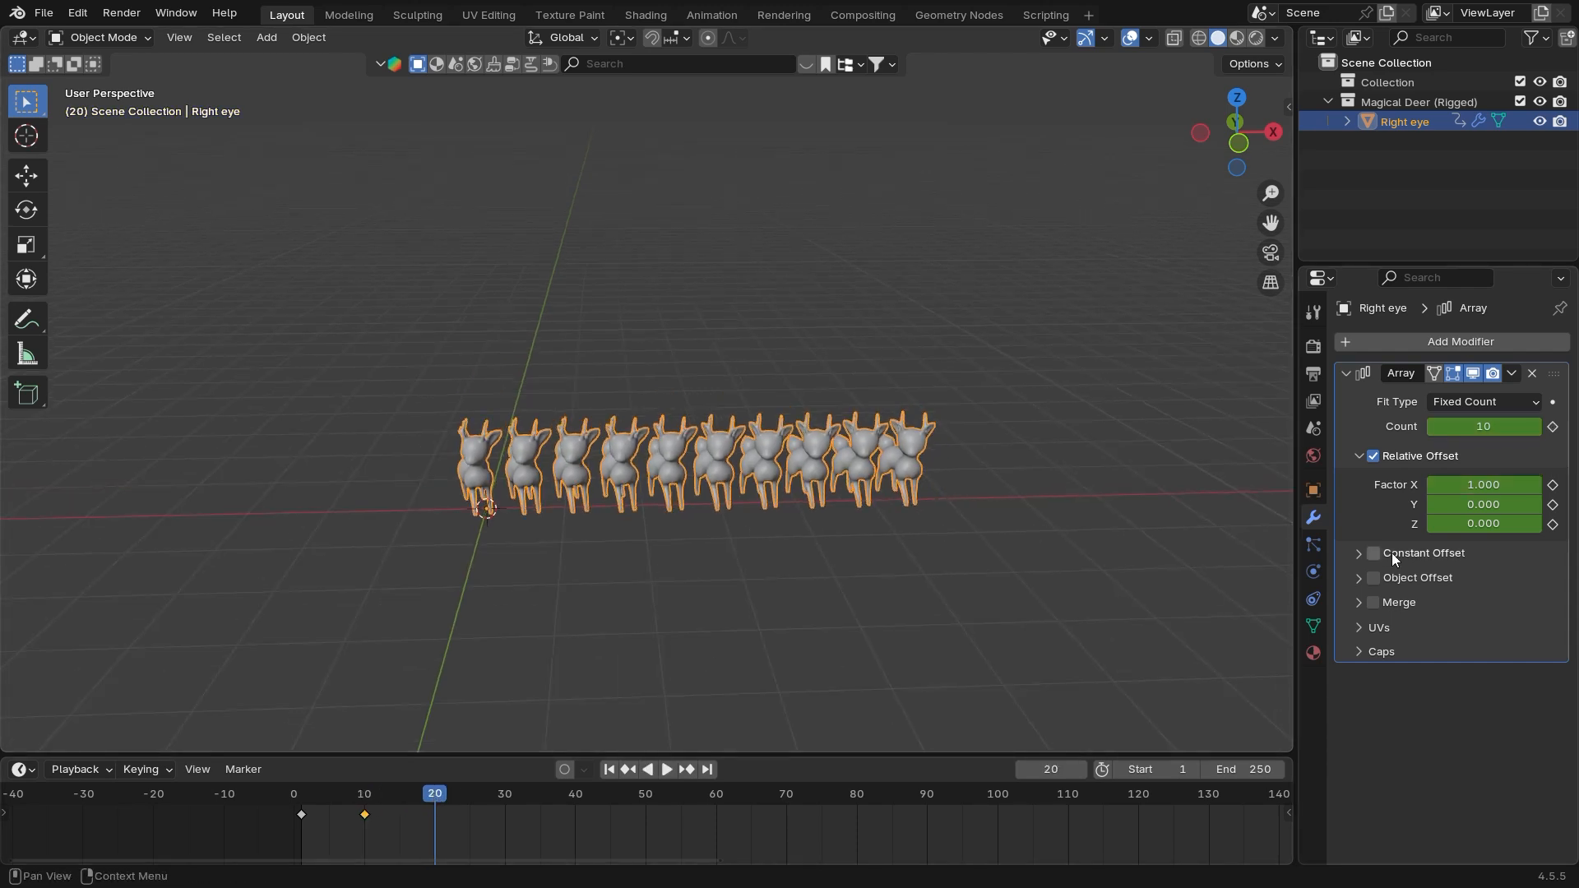
click(1478, 486)
text(0)
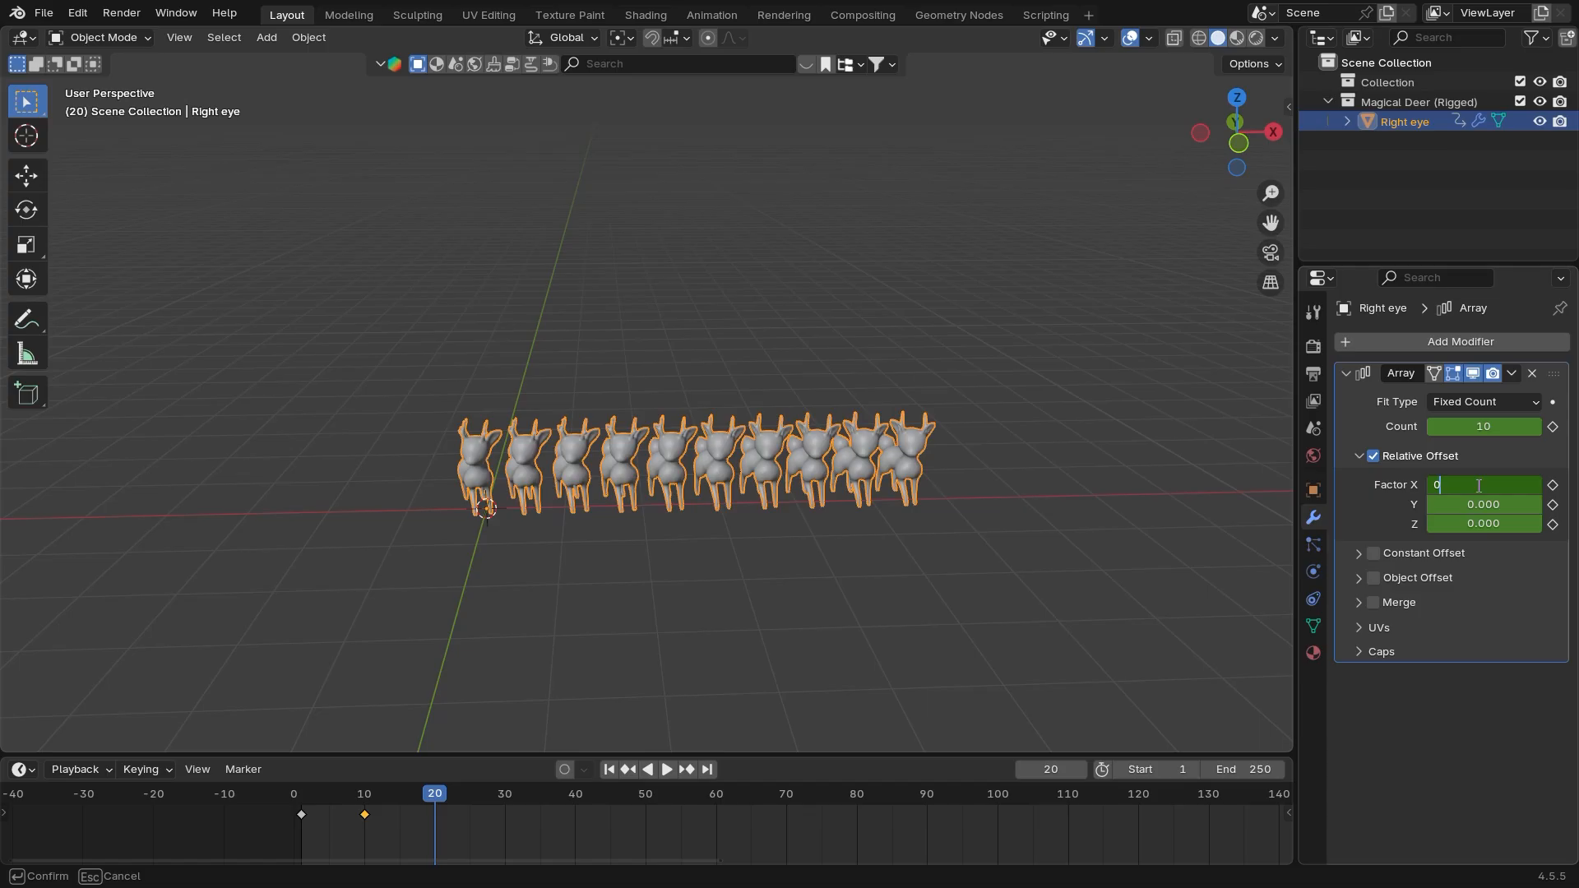
key(Return)
click(1552, 485)
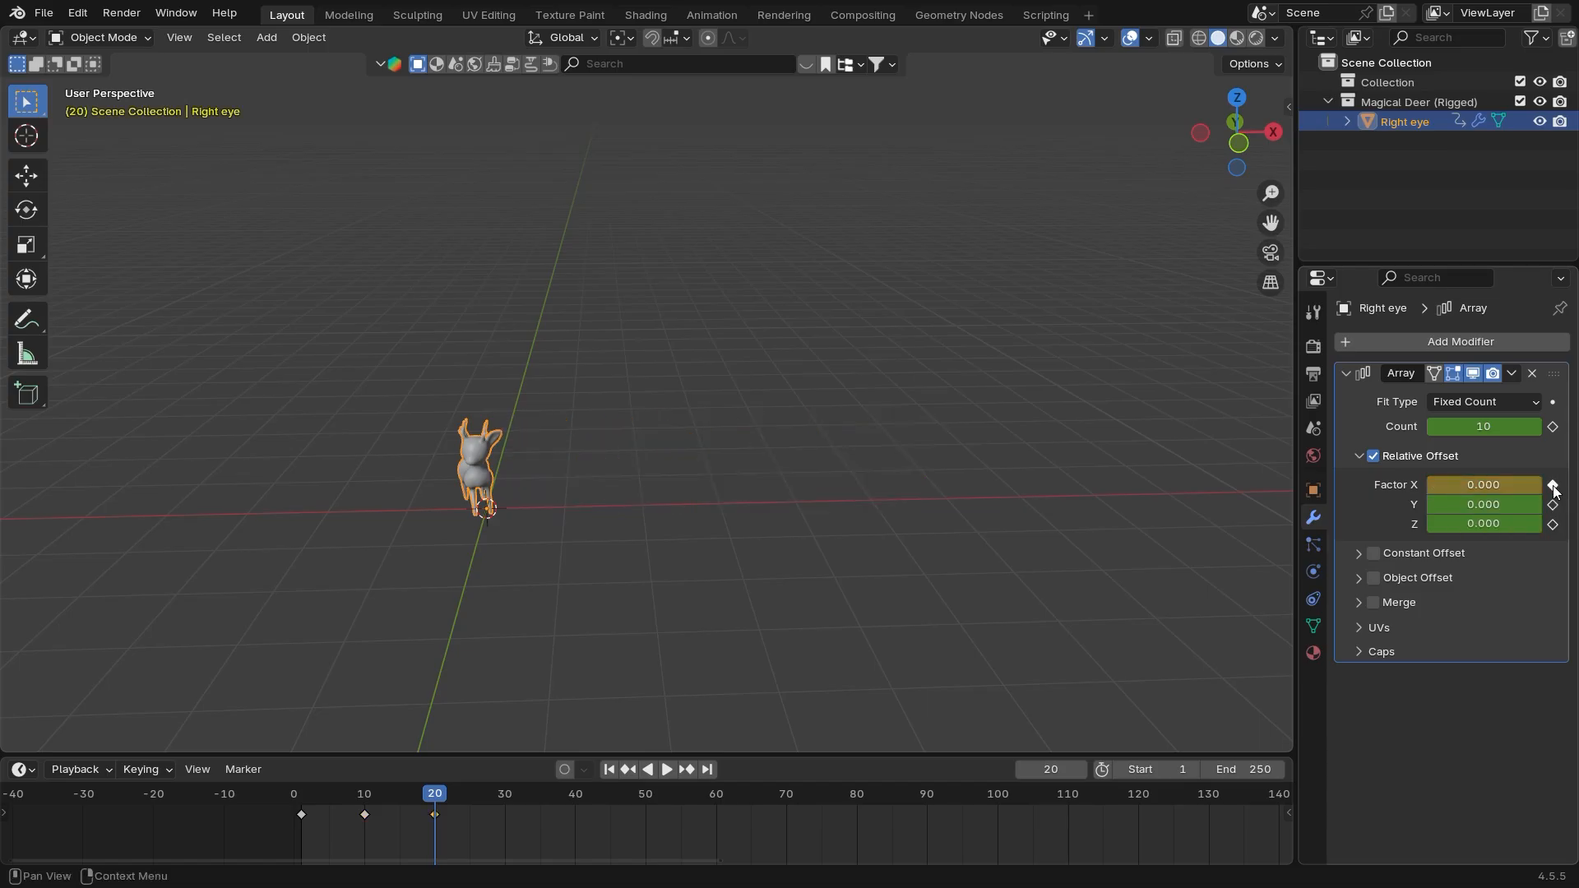
At frame 30, set the array's relative offset Factor X to -1 and keyframe it
drag(436, 796, 505, 804)
click(1466, 488)
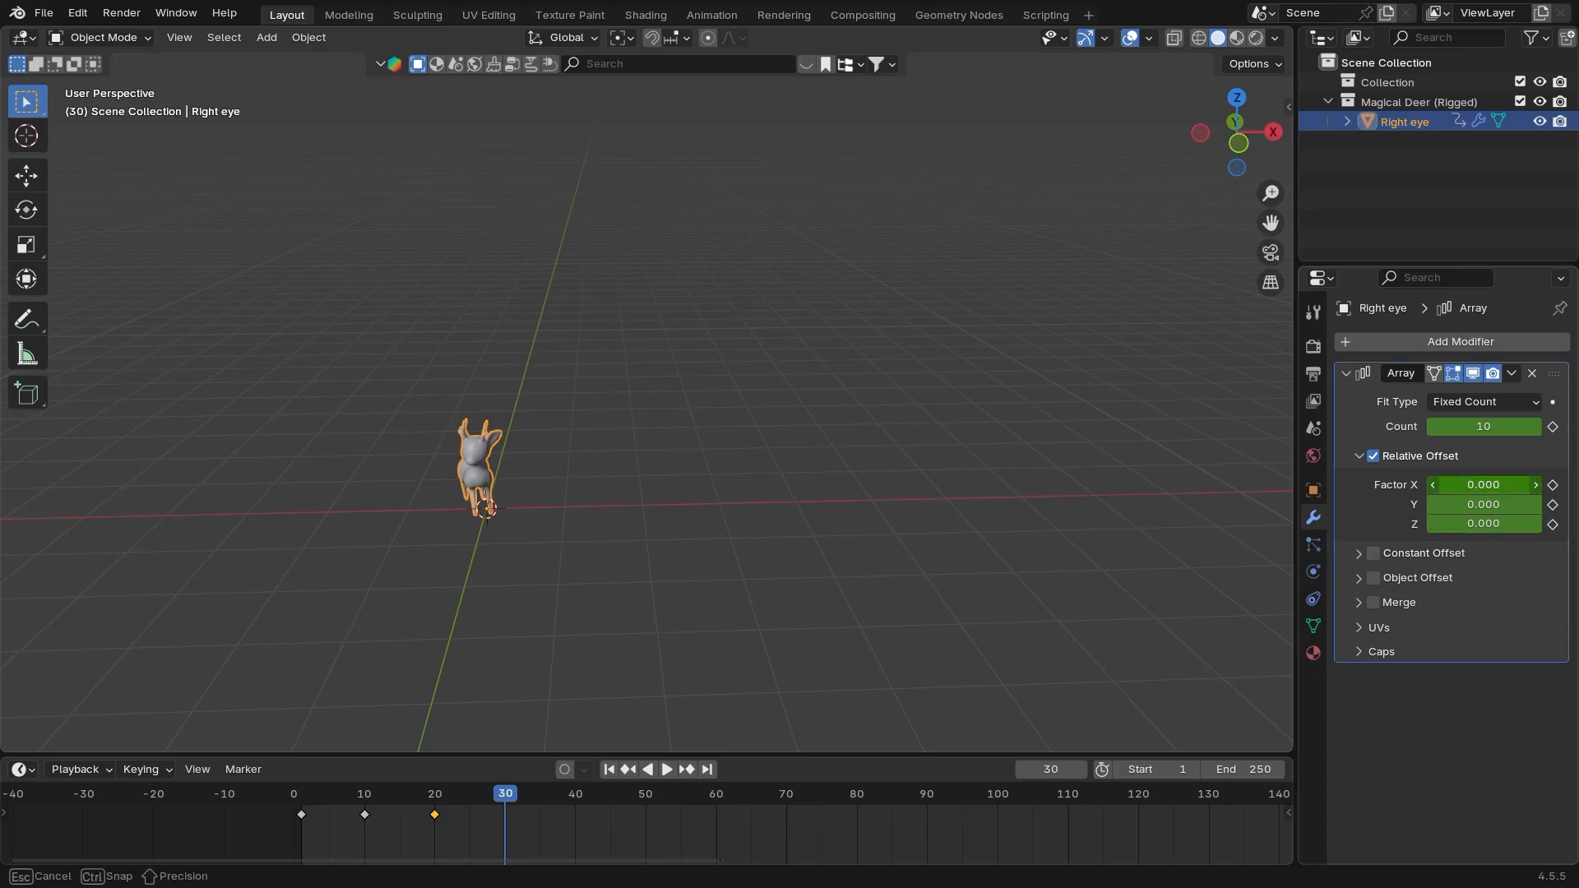
text(-1)
key(Return)
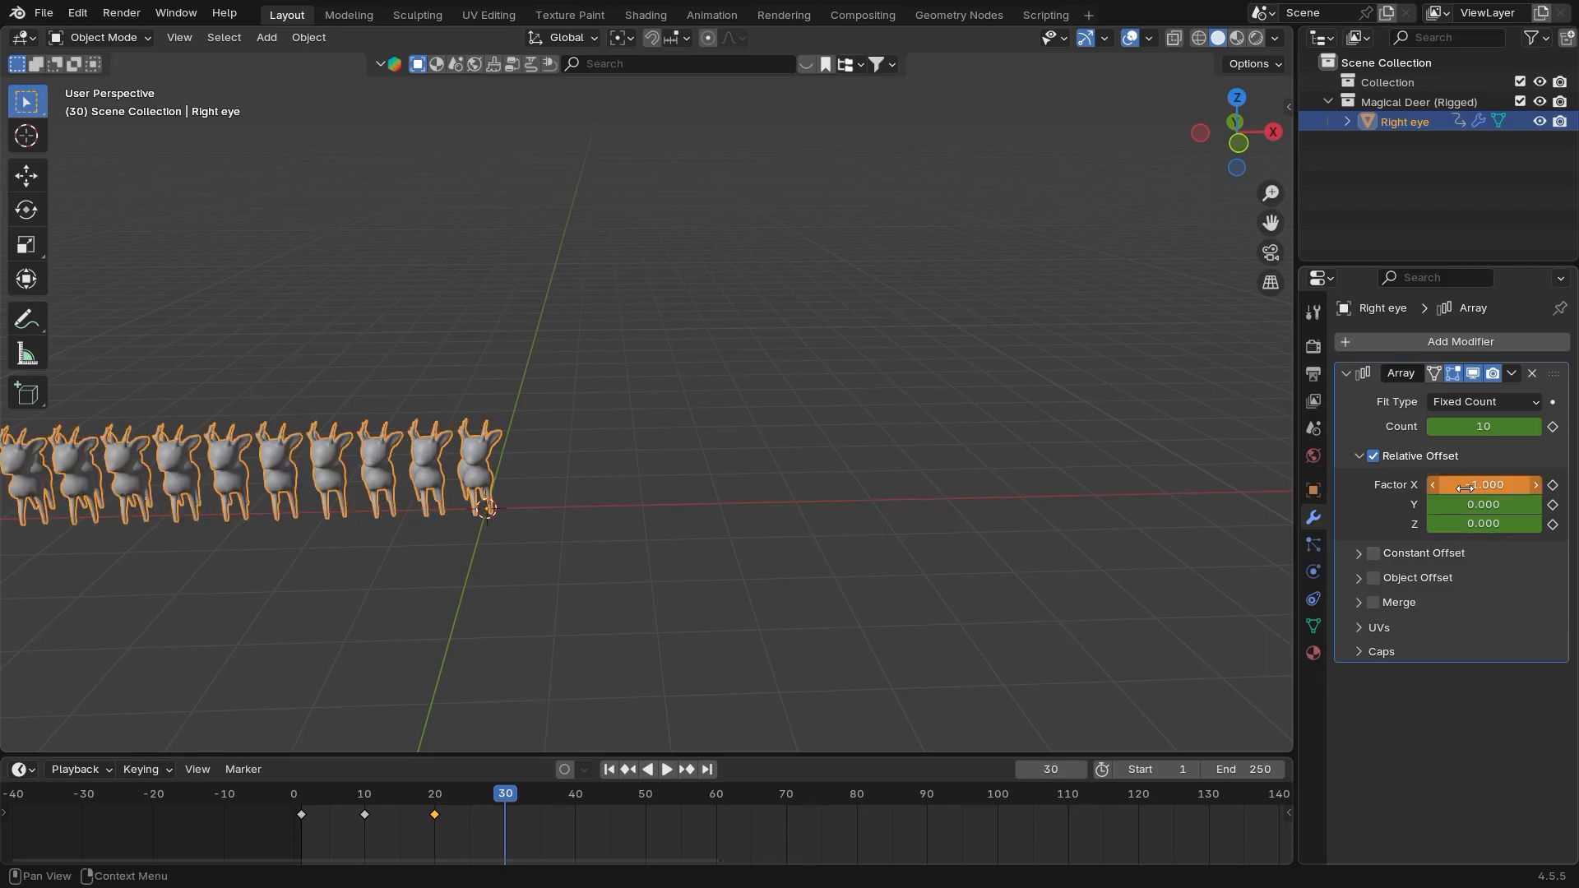
click(1552, 486)
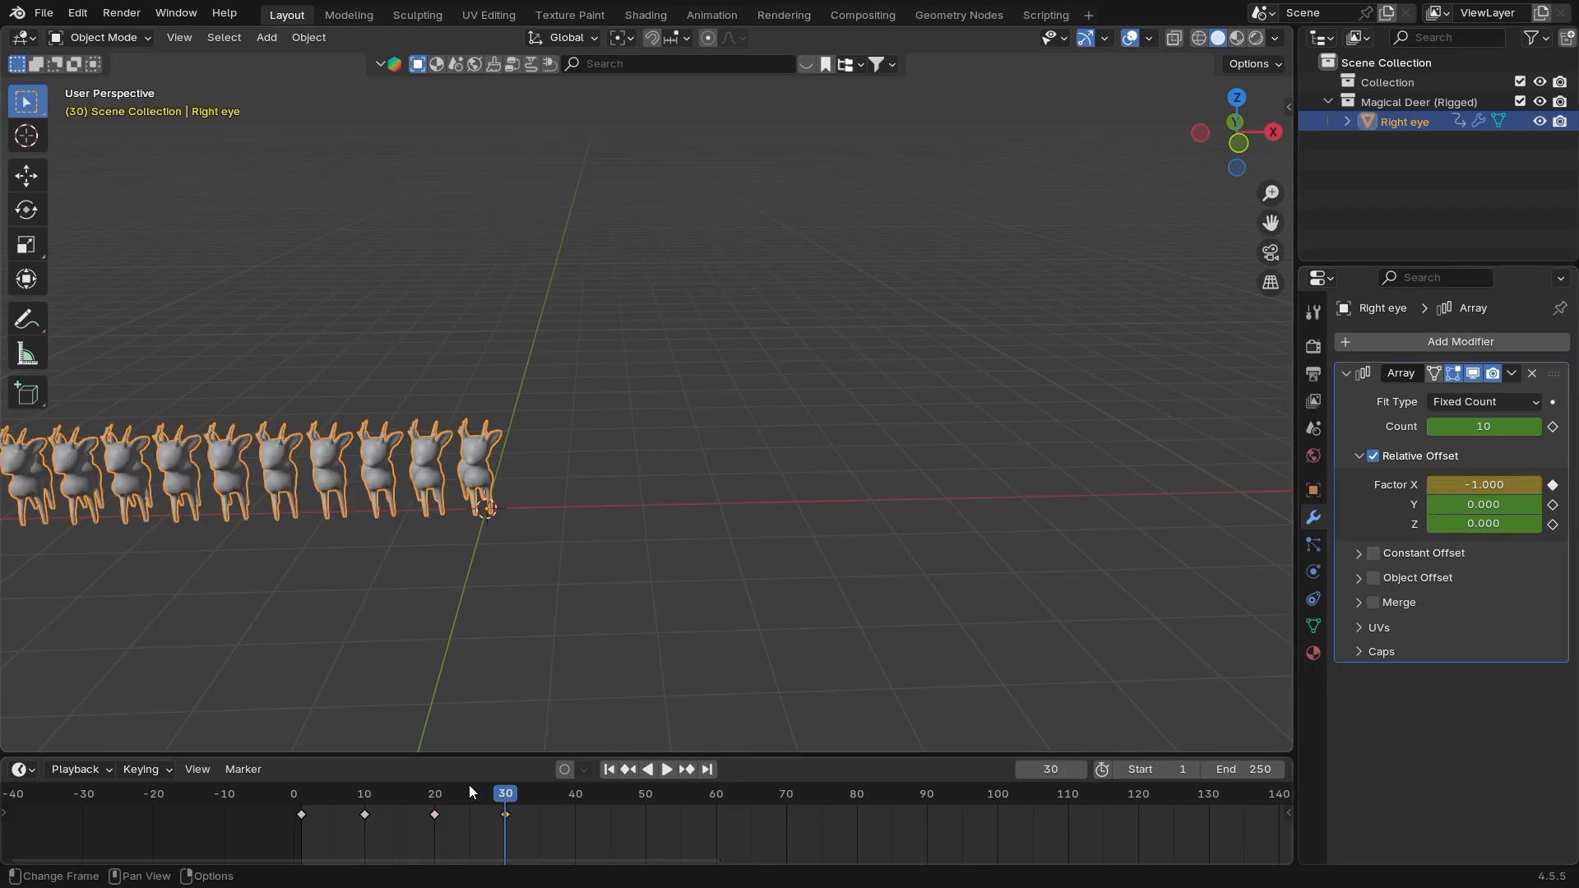
Rewind and play the animation to check how the deer copies spread out
drag(497, 794, 278, 799)
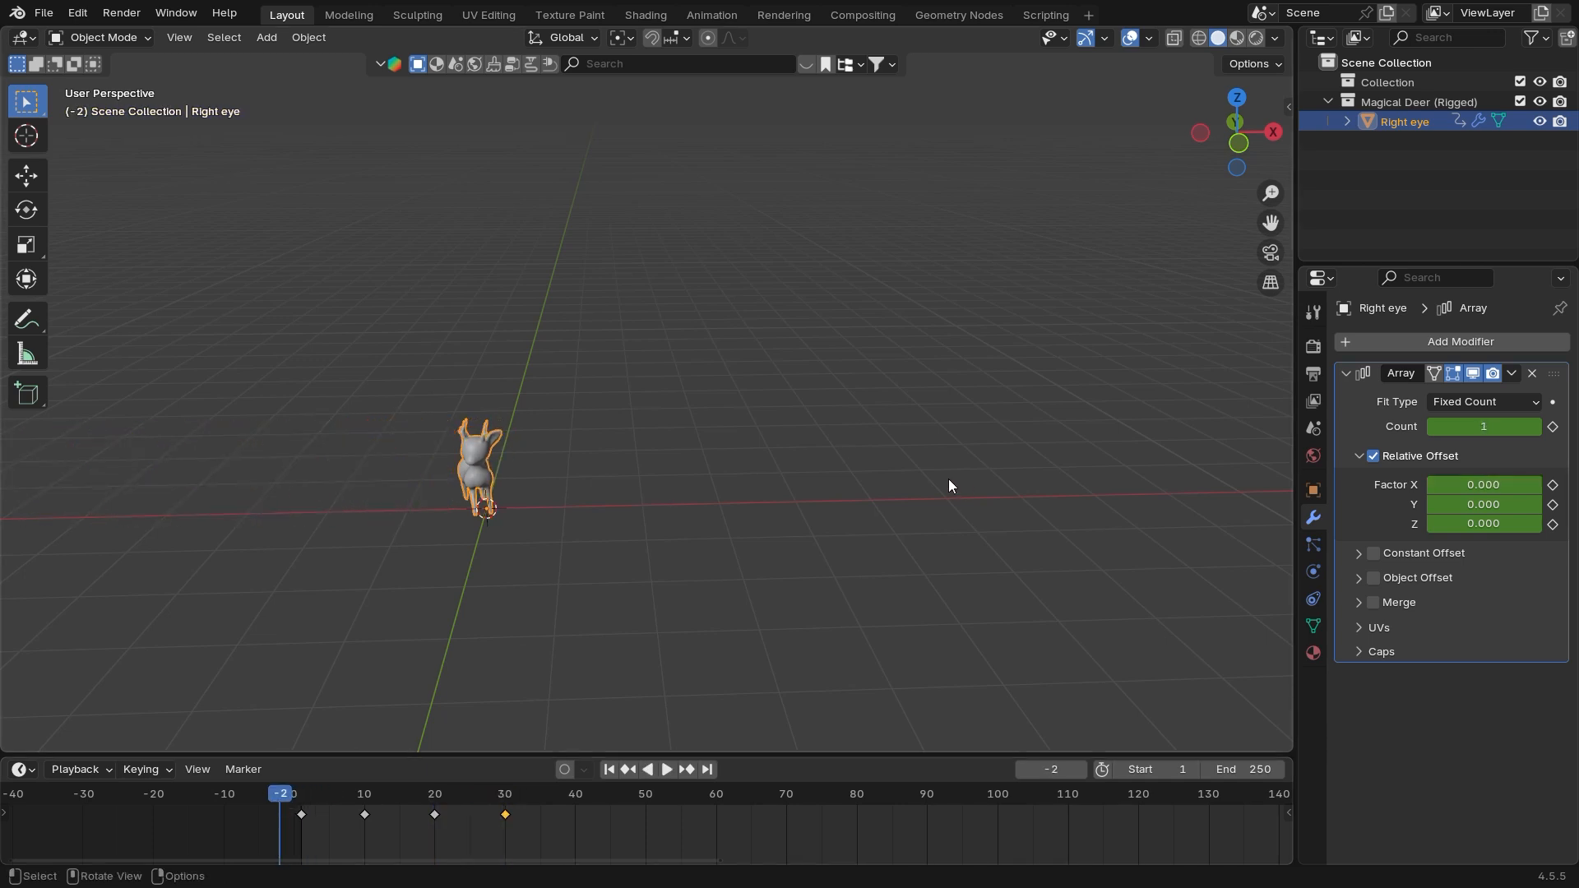
key(space)
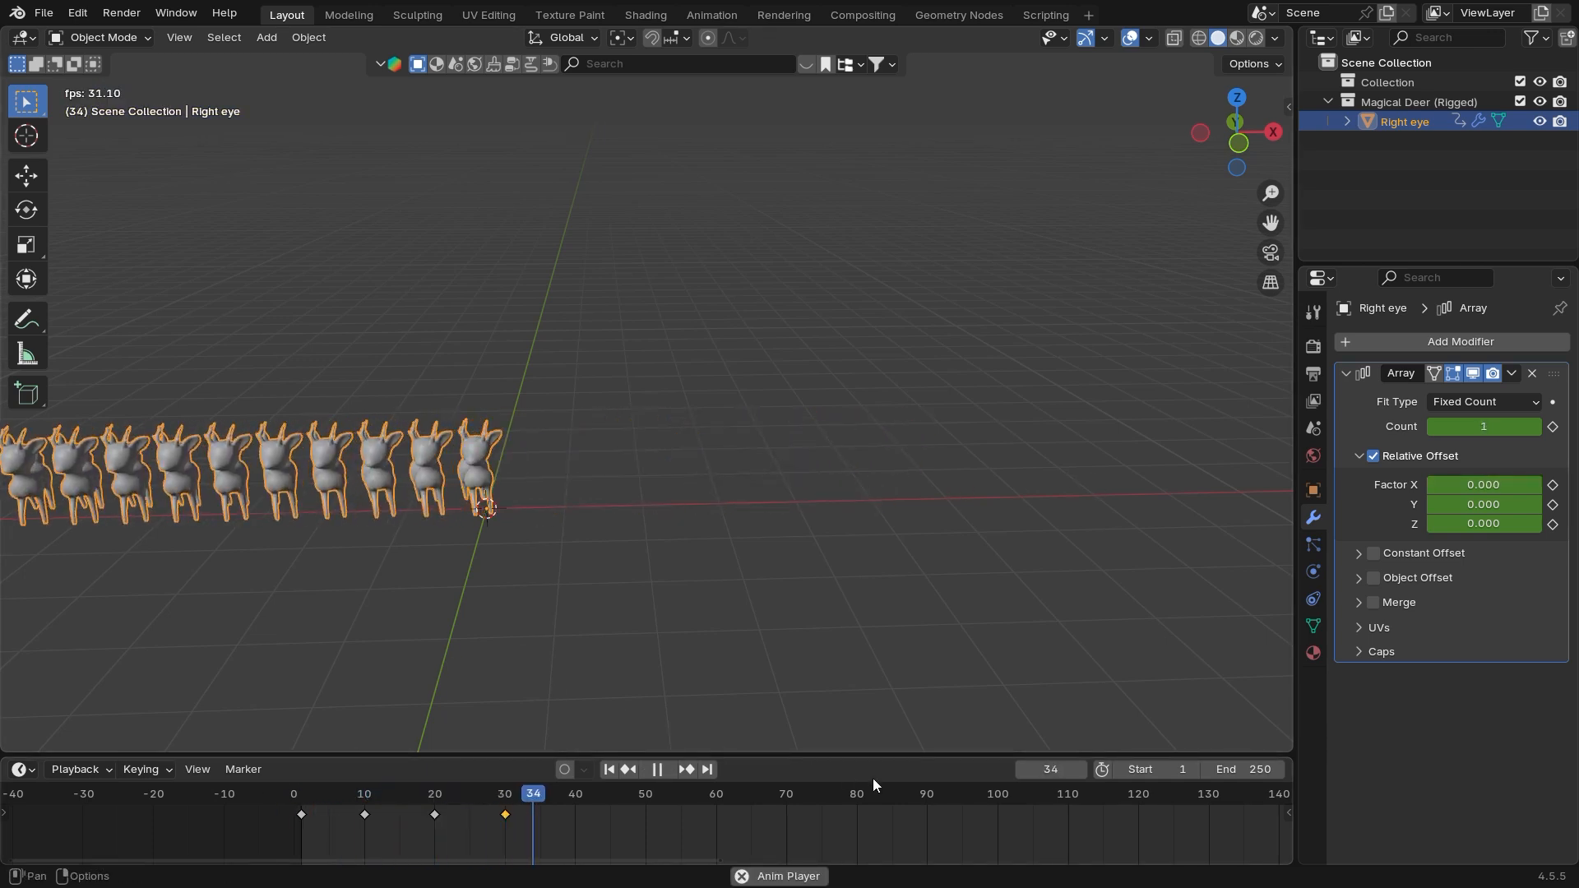
key(space)
key(Down)
key(Down)
Move the last keyframe to frame 50 and duplicate the frame 20 keyframe to frame 35
drag(503, 814, 643, 816)
click(435, 814)
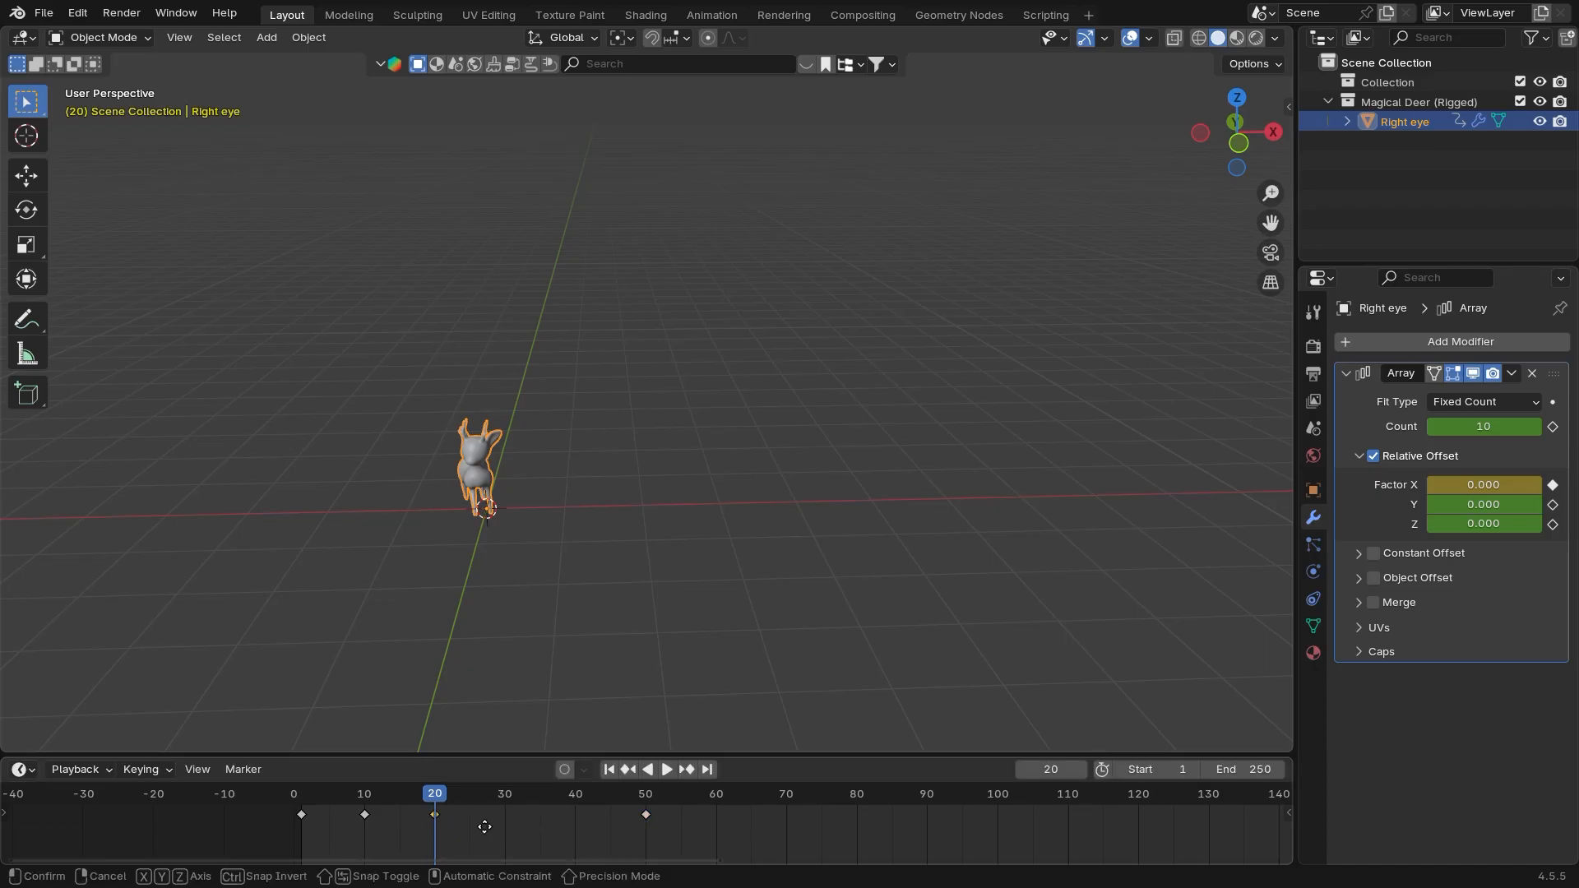
drag(484, 826, 563, 835)
click(589, 836)
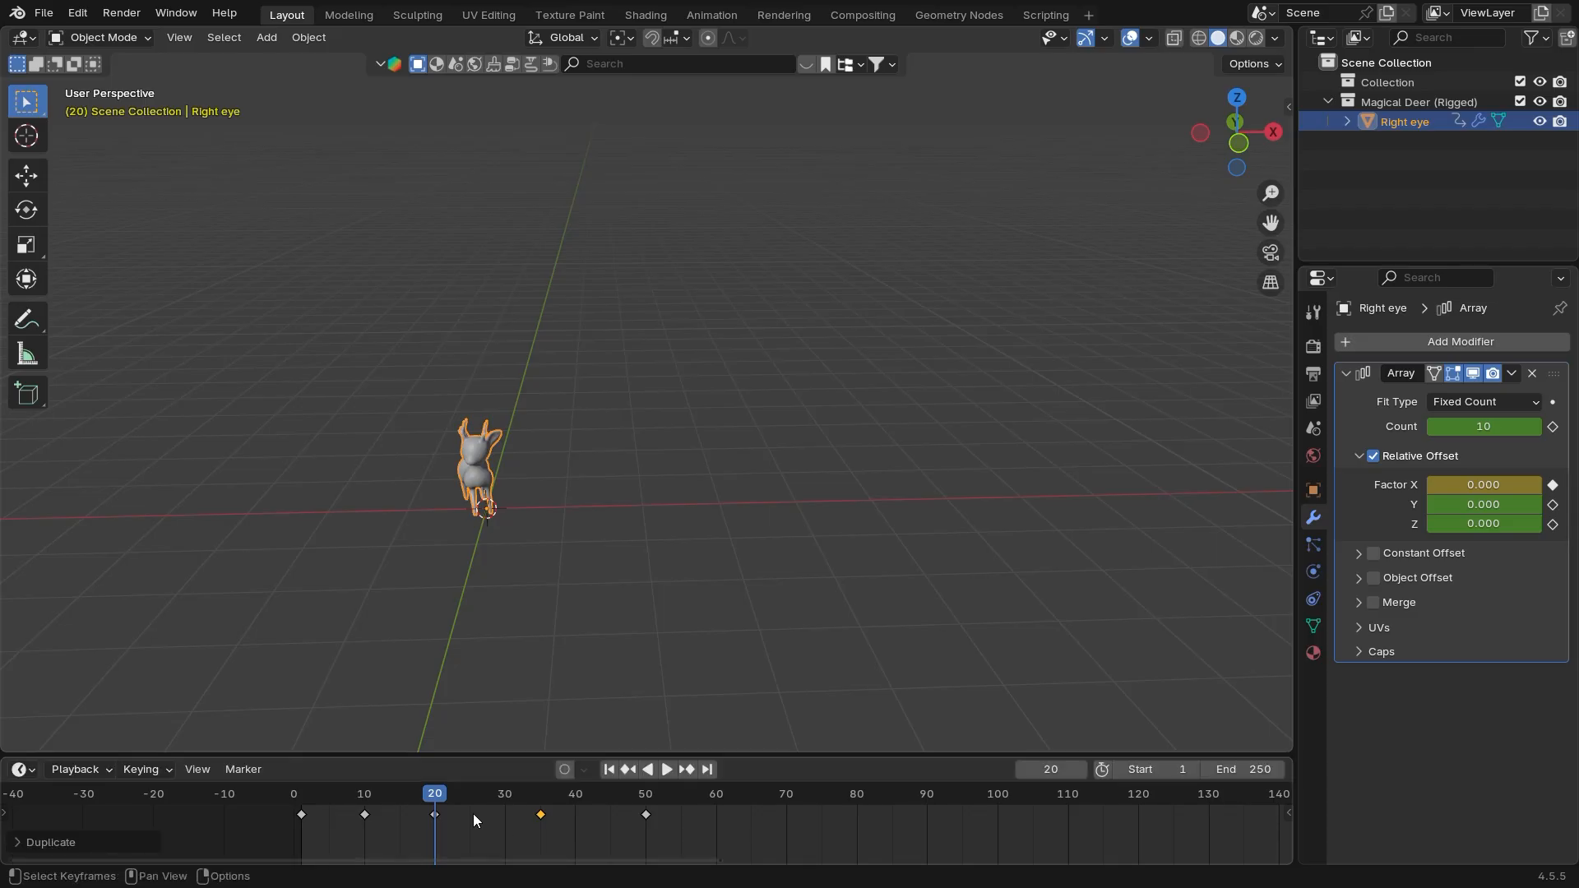
Move the duplicated zero-offset keyframe to frame 40
drag(434, 793, 575, 822)
key(g)
click(454, 833)
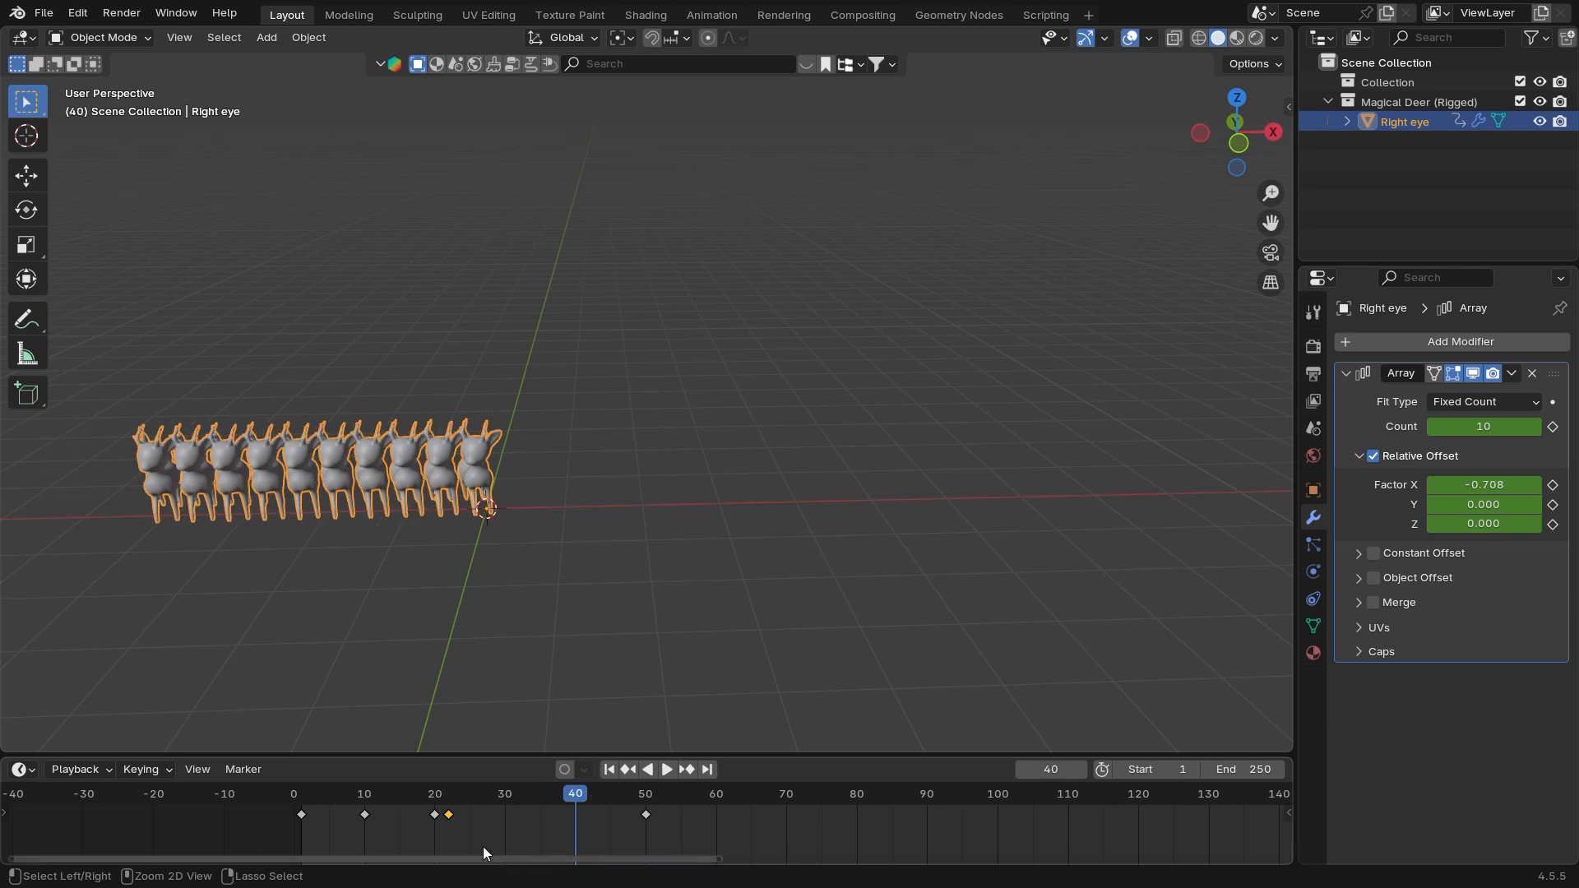
scroll(536, 648, up, 4)
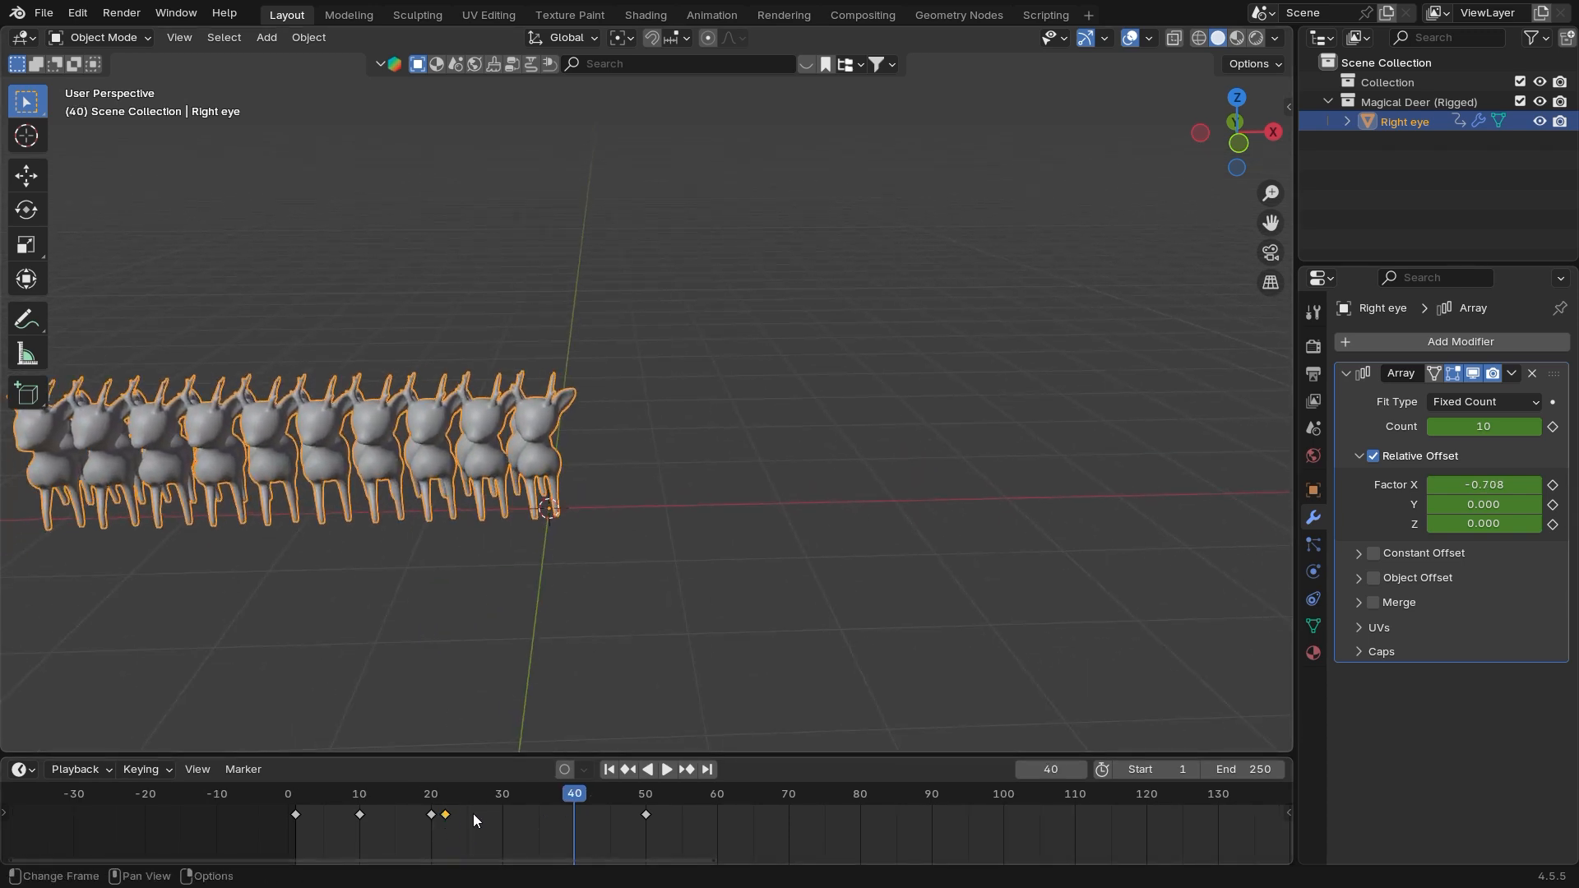
key(g)
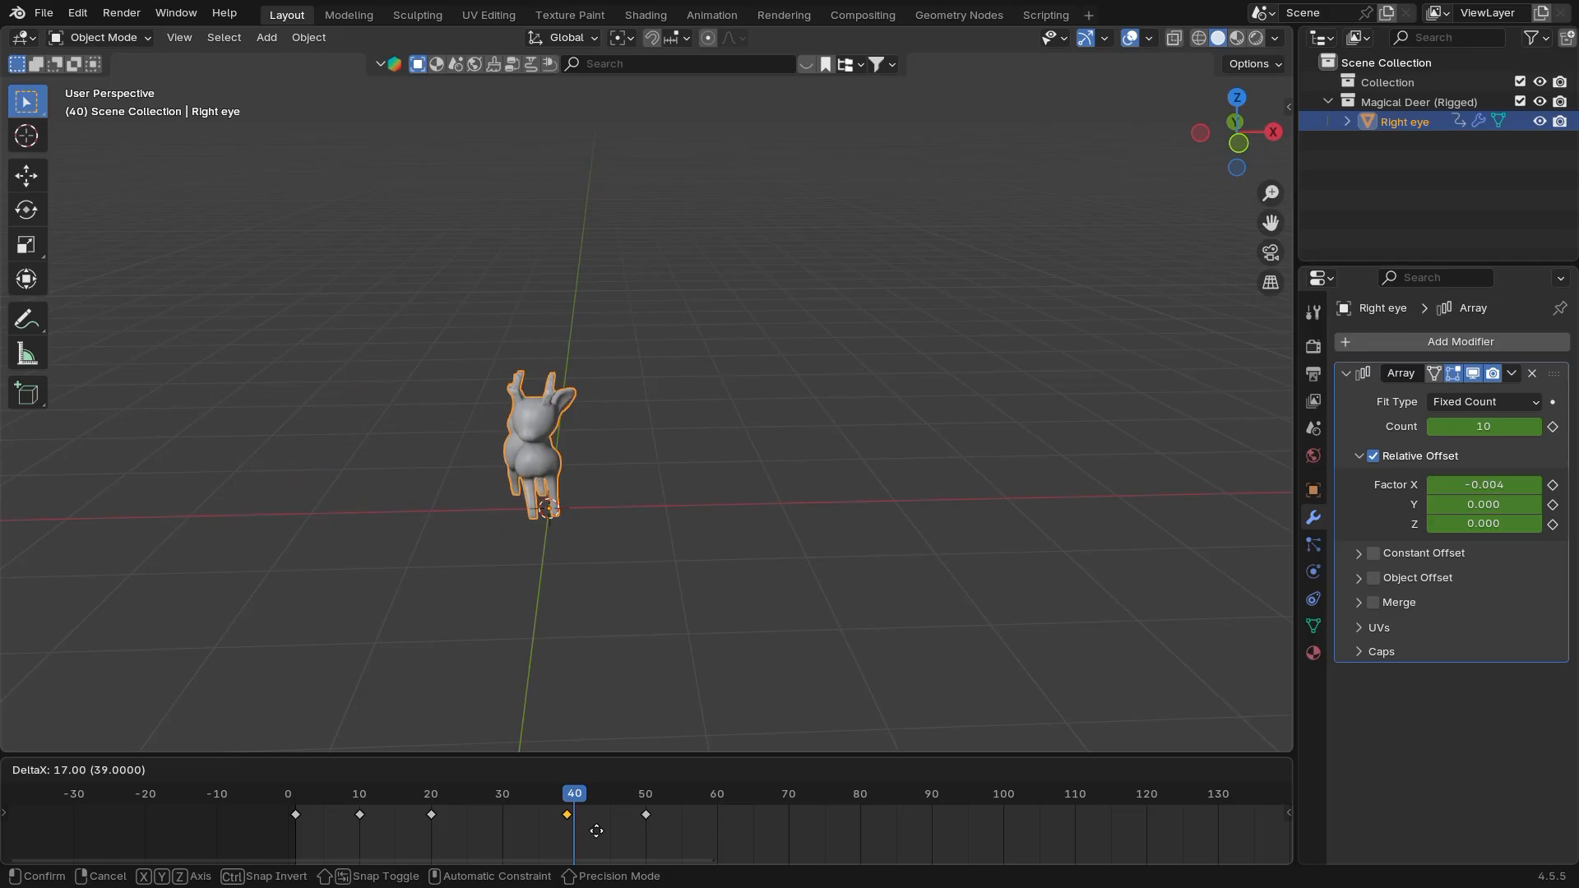
click(600, 832)
Move the last keyframe to frame 60 and play the animation to check its timing
mouse_move(567, 796)
mouse_down()
mouse_move(416, 796)
mouse_move(566, 804)
mouse_move(475, 802)
mouse_move(542, 809)
mouse_up()
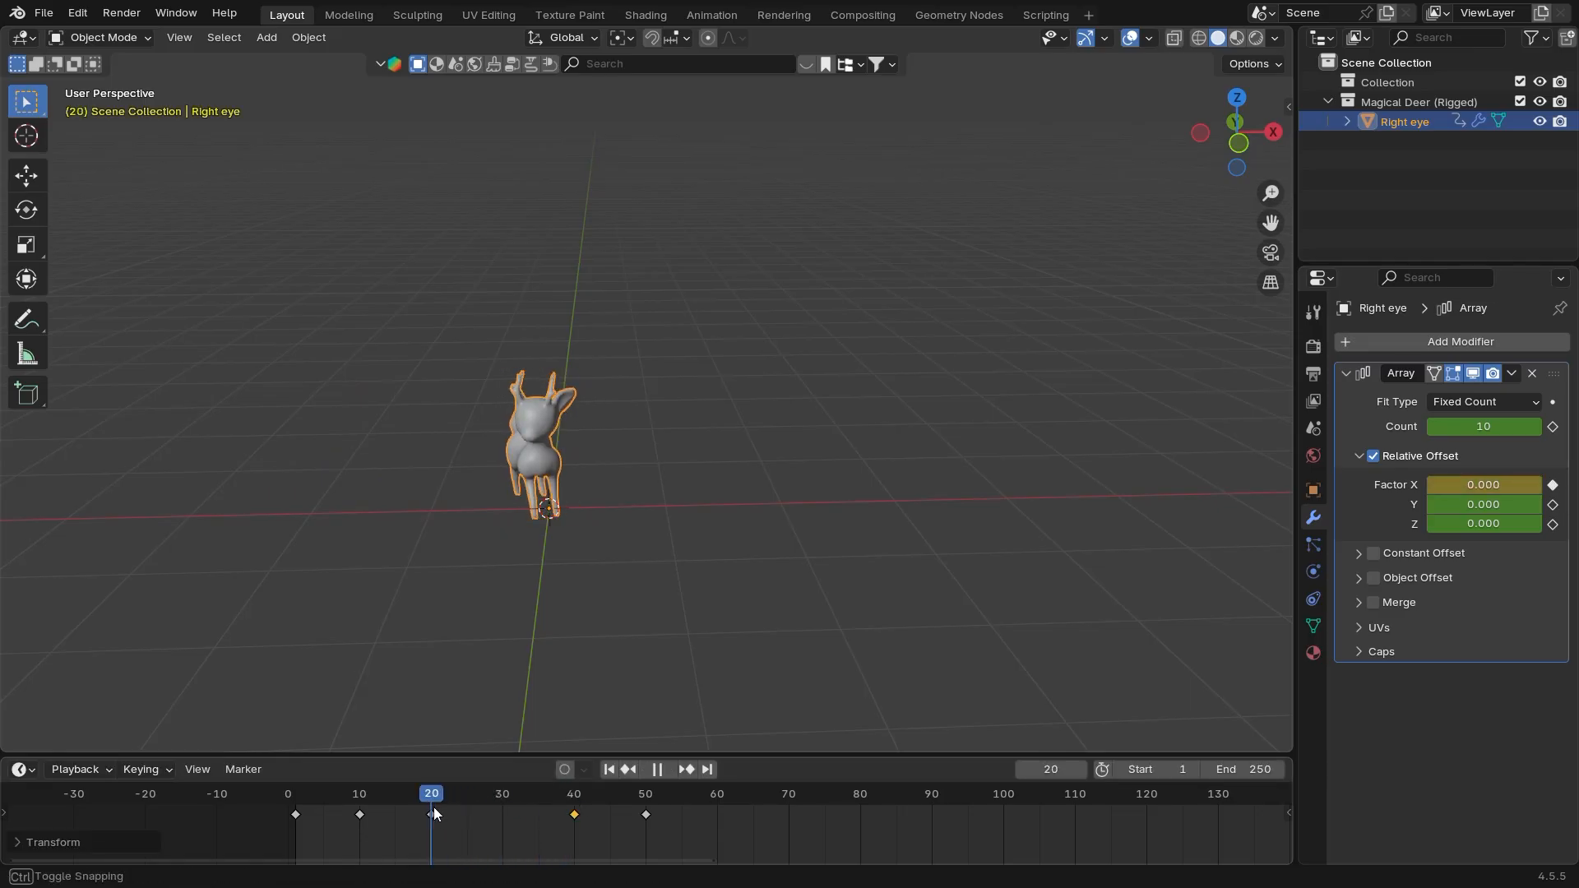
click(645, 814)
key(g)
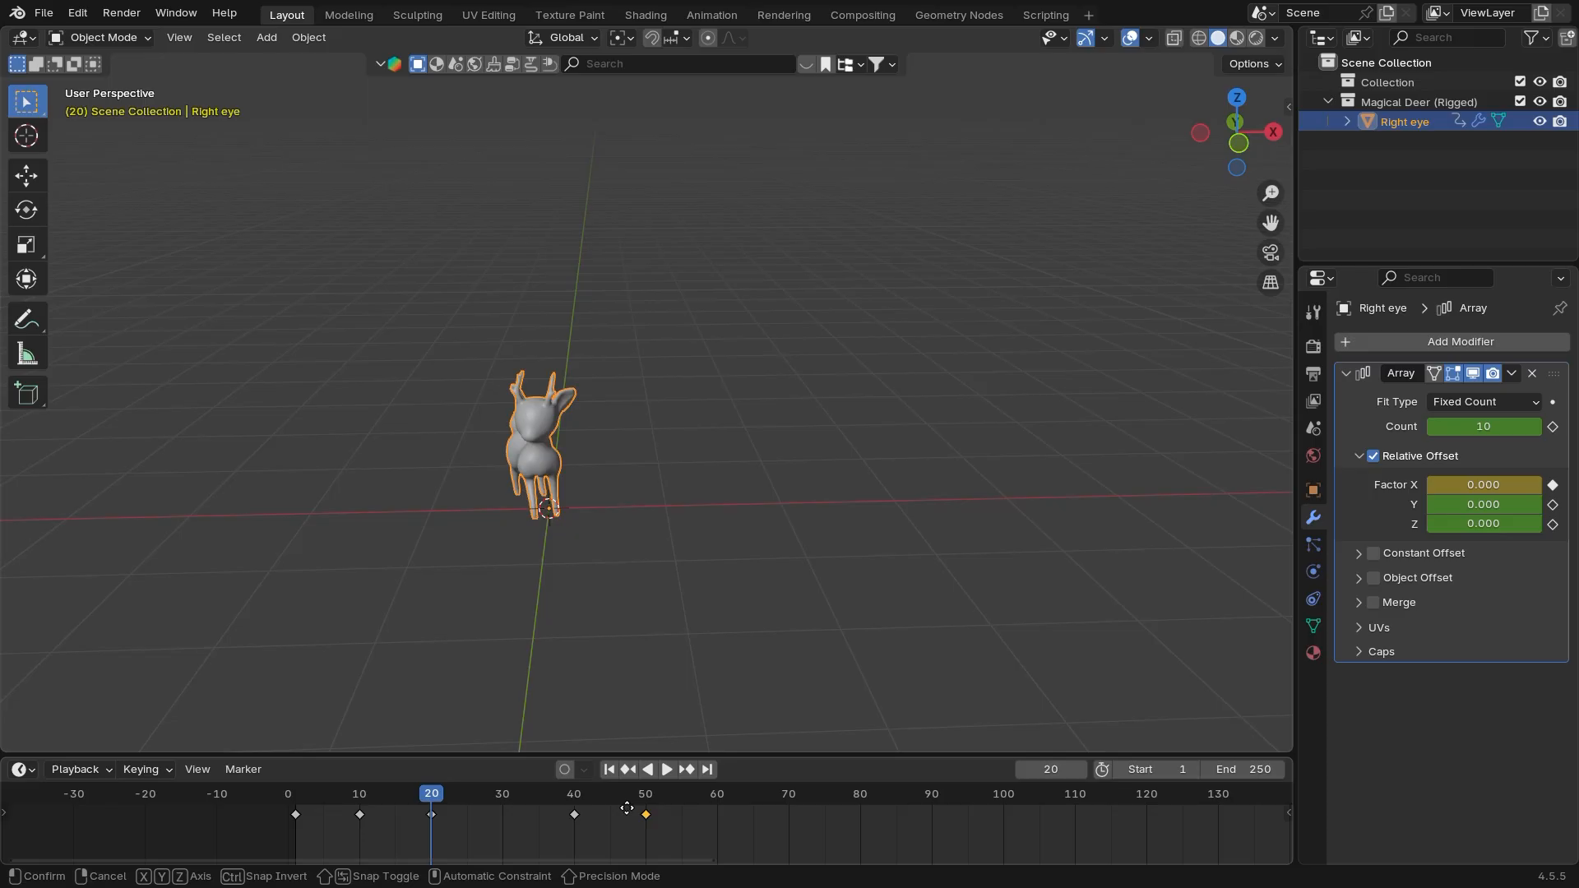
click(698, 828)
key(shift+Left)
key(space)
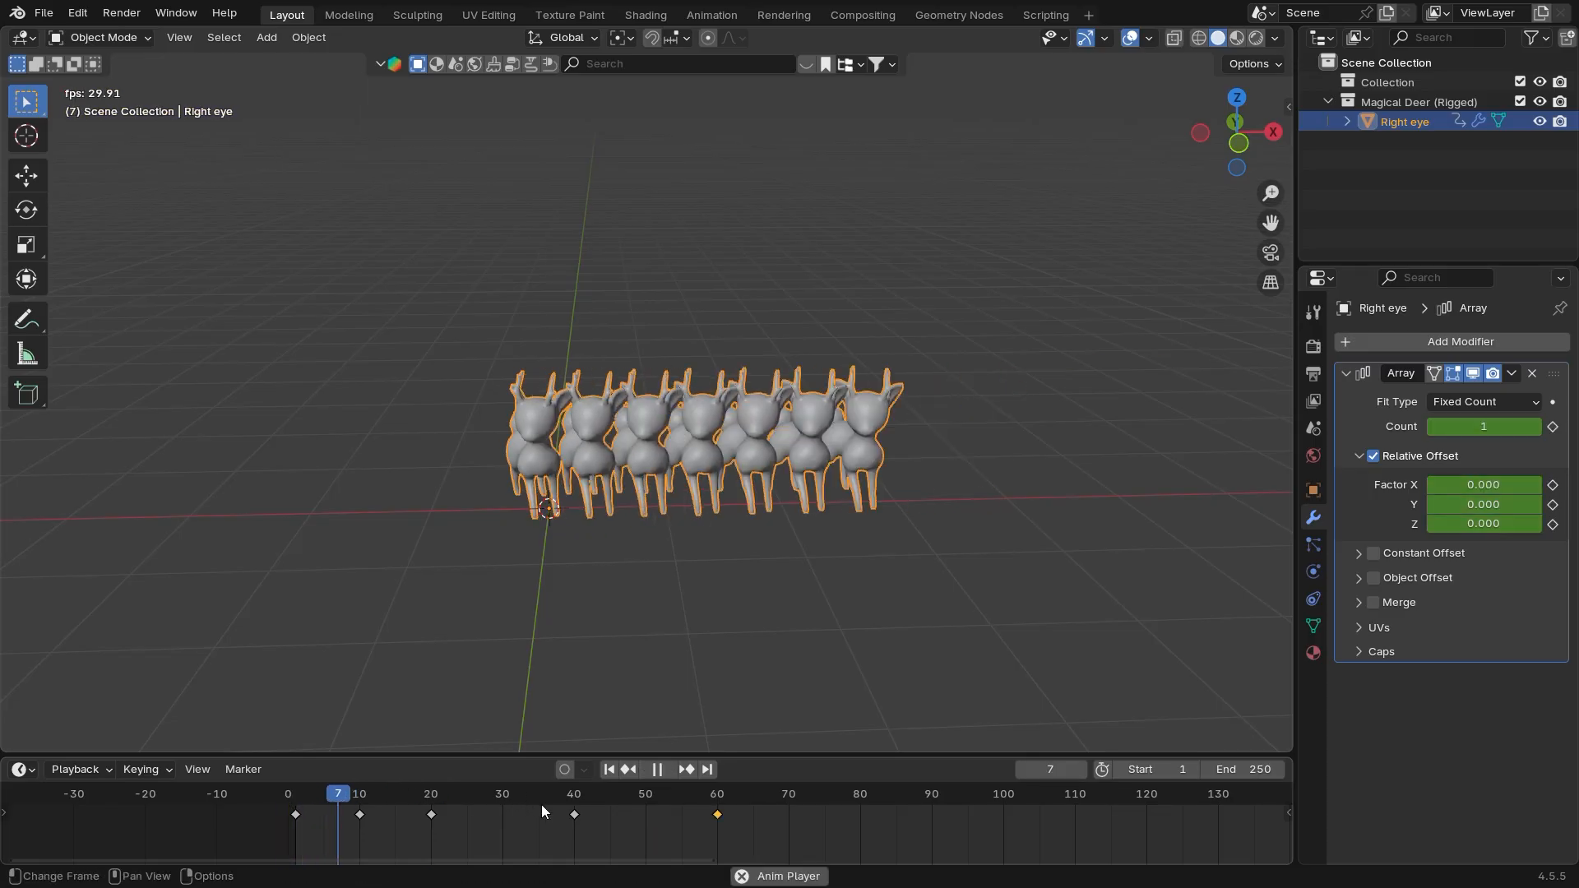
drag(689, 790, 503, 795)
middle_drag(612, 550, 598, 591)
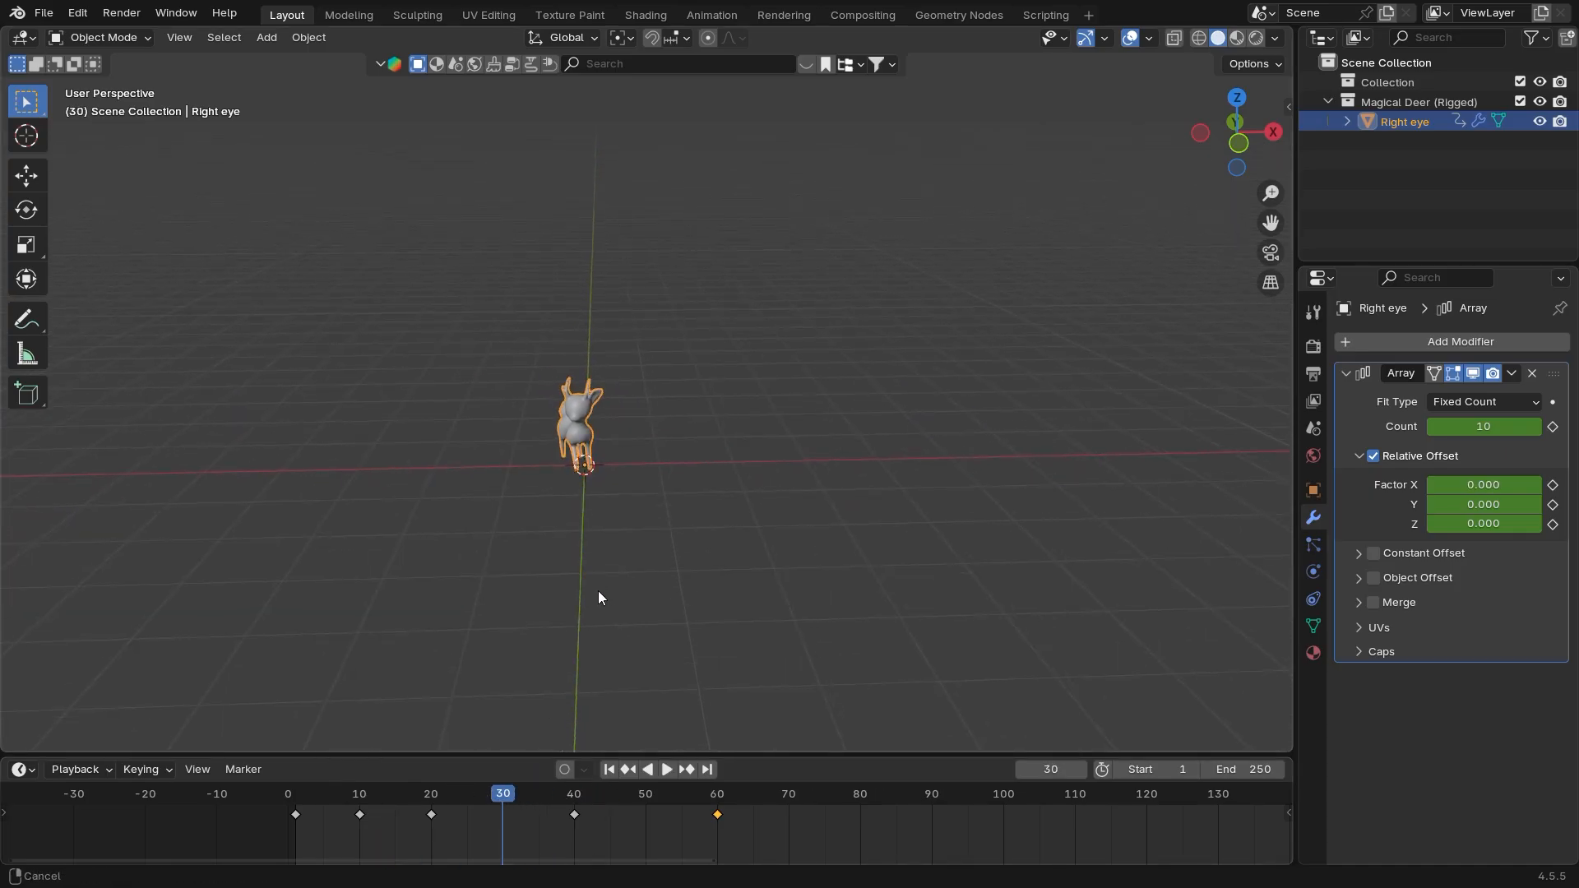
Move the duplicated zero-offset keyframe to frame 30 and the last keyframe to frame 40
click(556, 807)
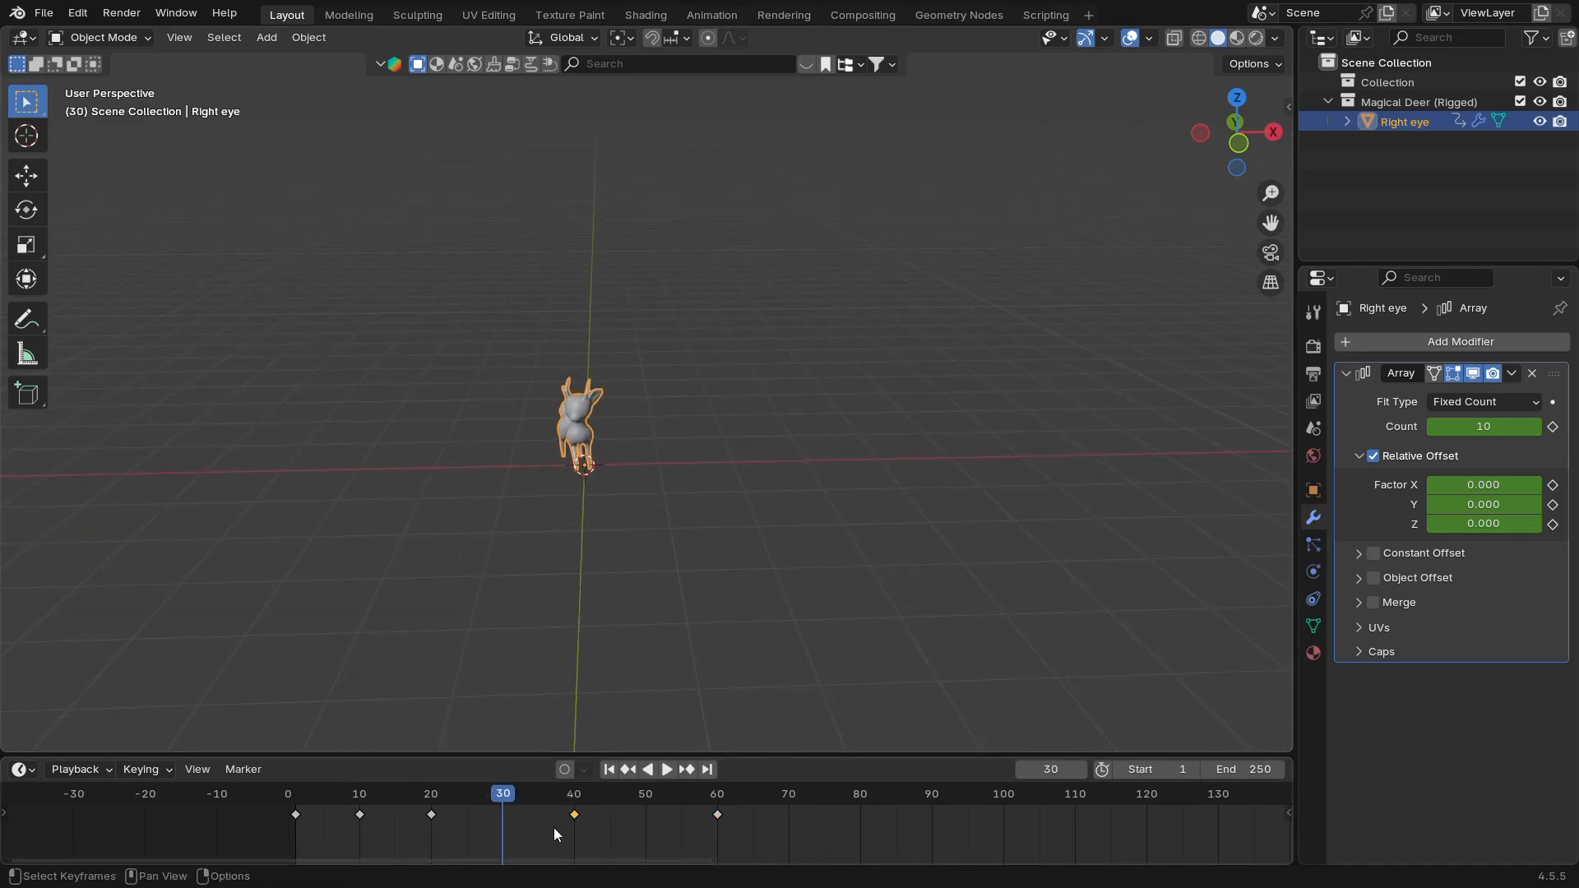
key(g)
click(486, 827)
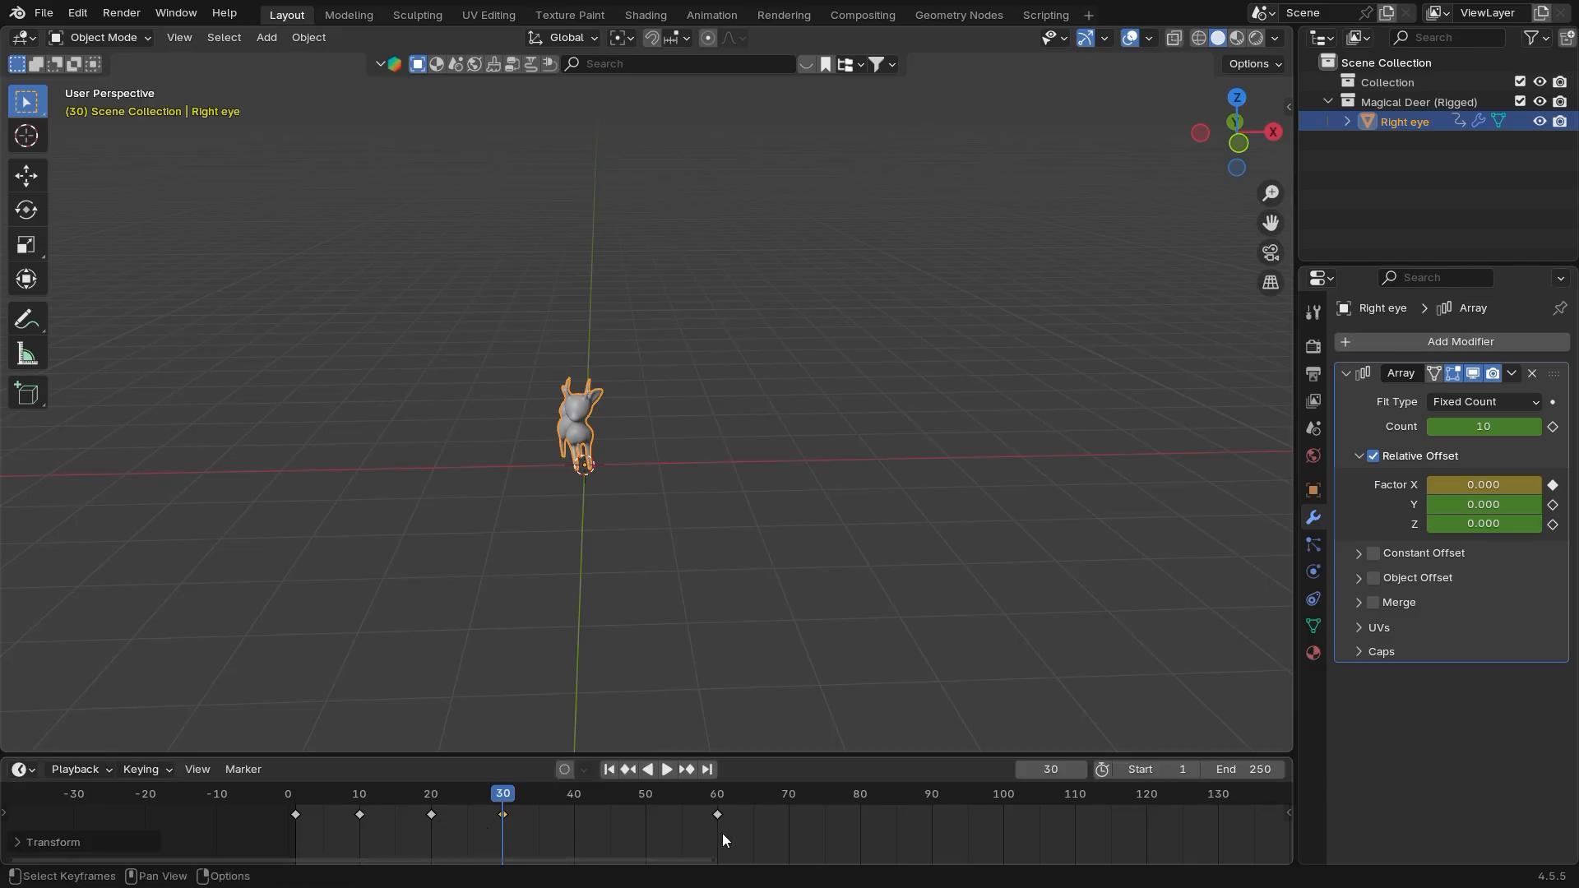
click(719, 816)
key(g)
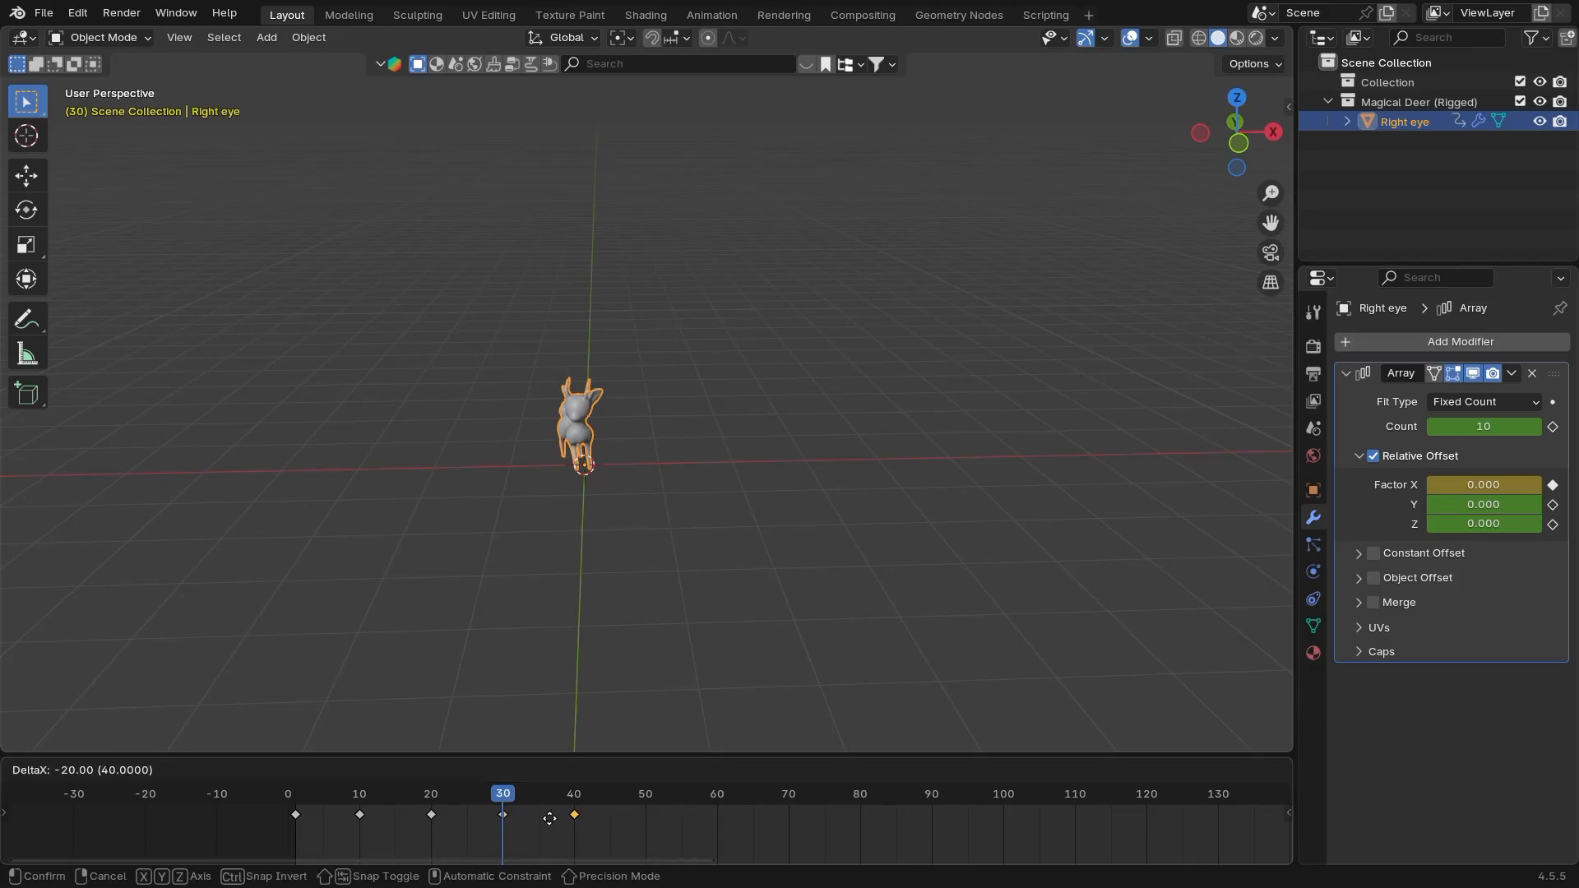
click(549, 819)
At frame 50, keyframe the array's relative offset X, Y and Z factors at 0
click(641, 527)
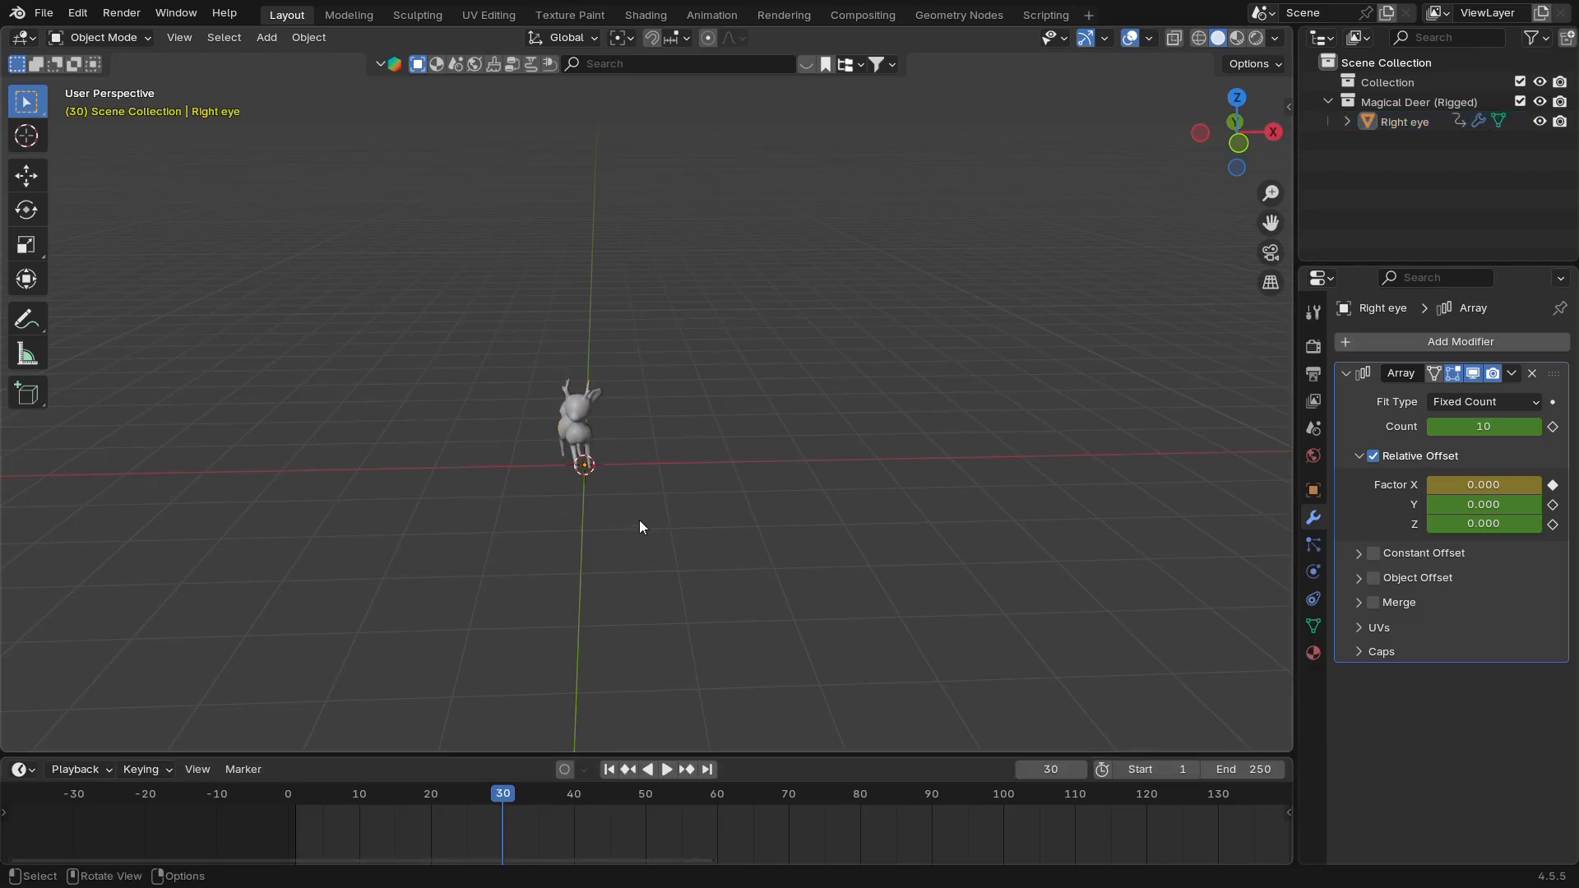
middle_drag(640, 526, 572, 526)
click(504, 435)
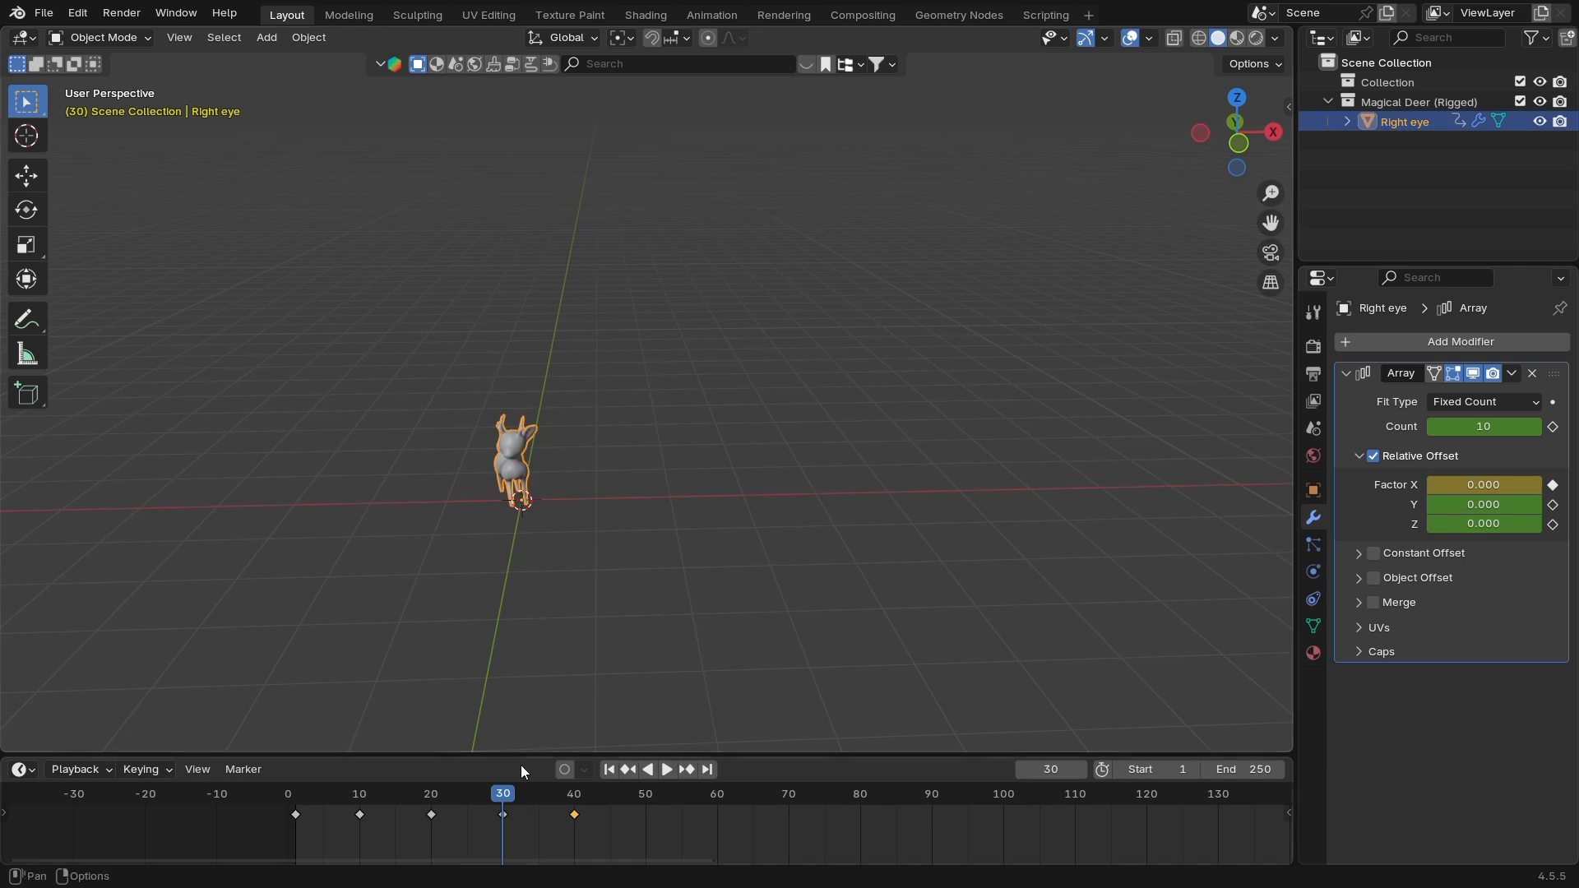
drag(530, 795, 576, 800)
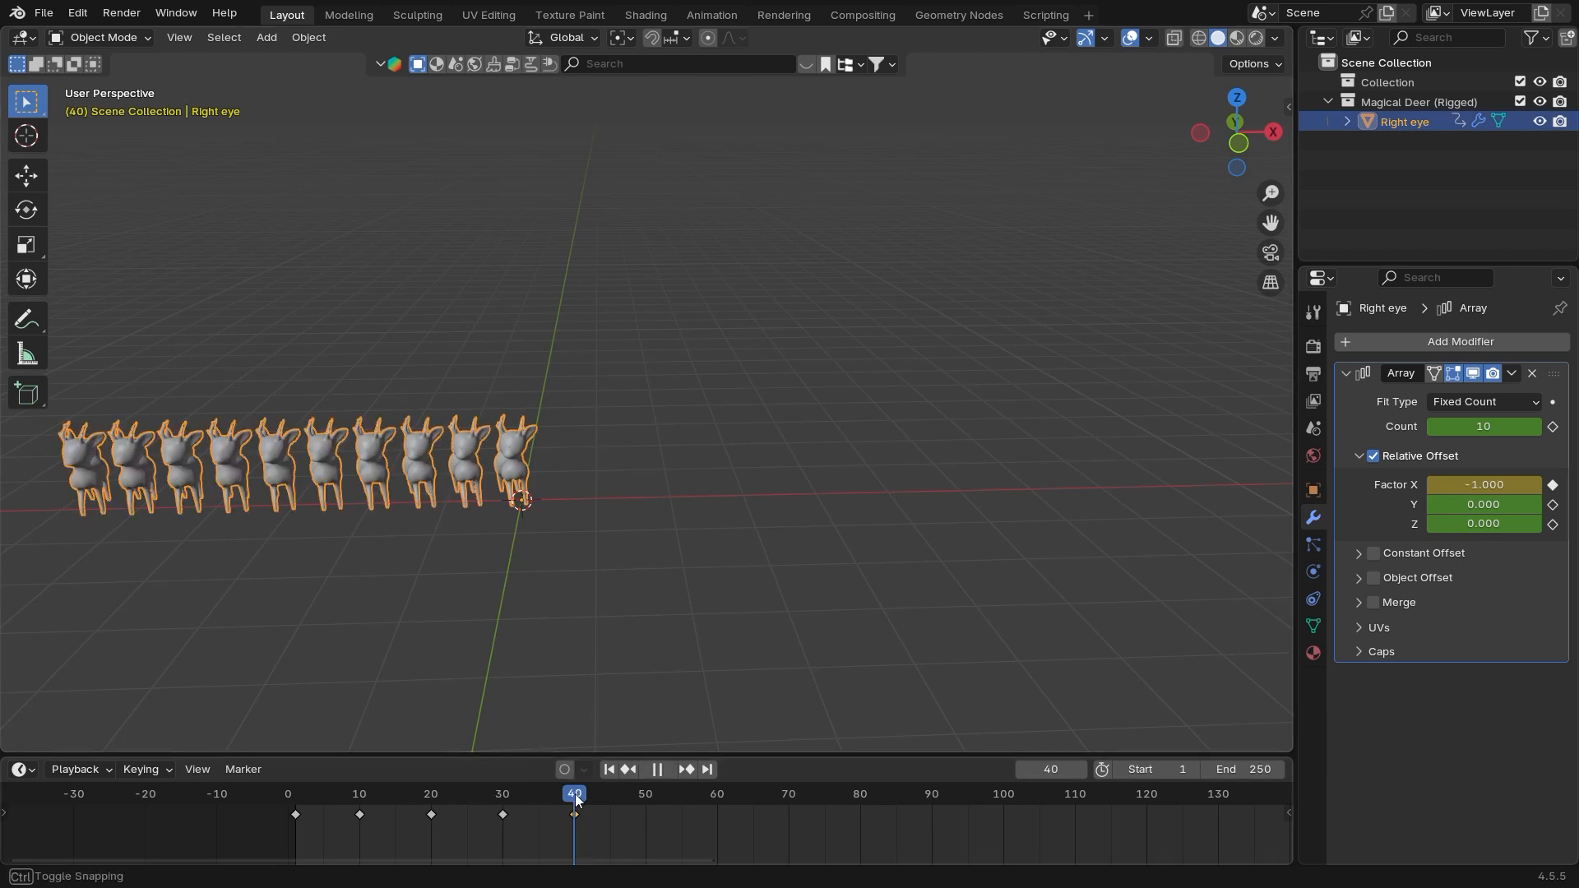
drag(578, 800, 646, 801)
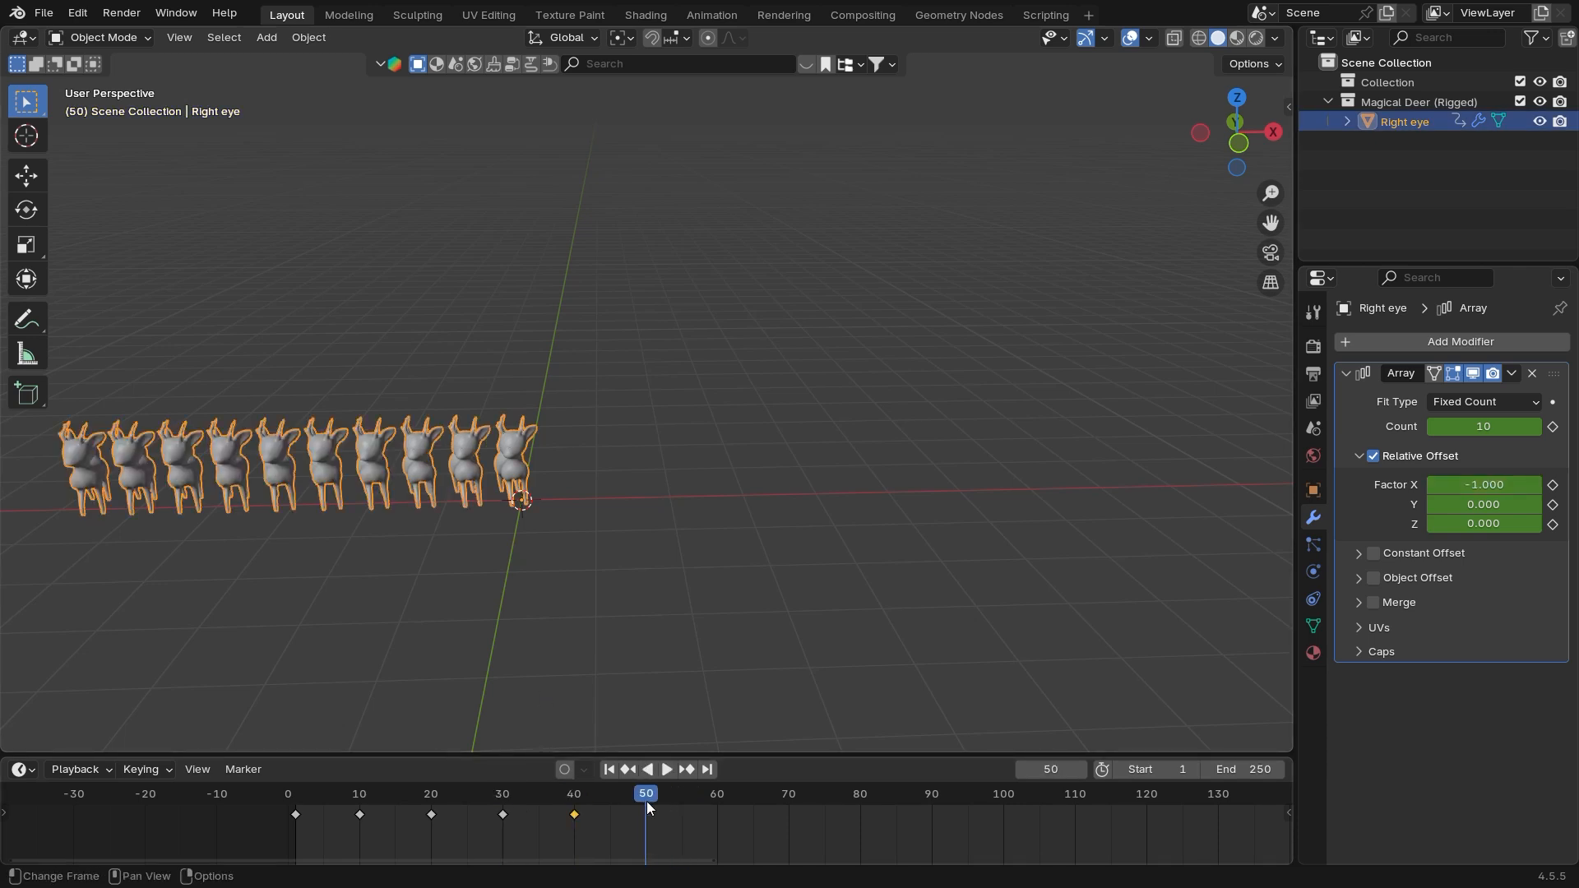
shift+middle_drag(796, 592, 612, 602)
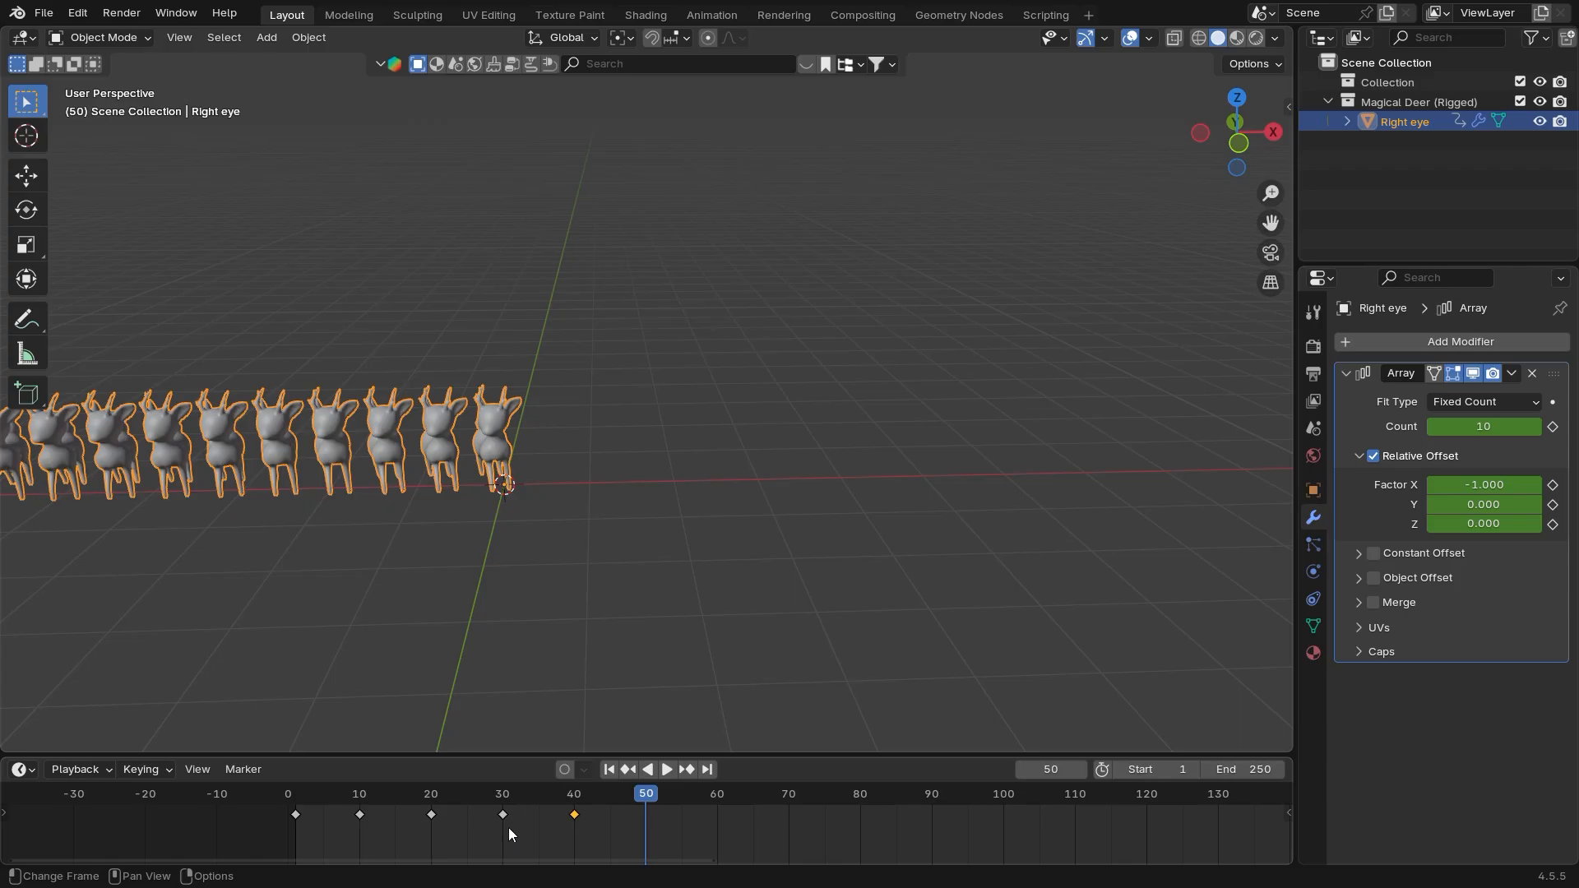
drag(645, 817, 715, 802)
key(ctrl+v)
key(ctrl+v)
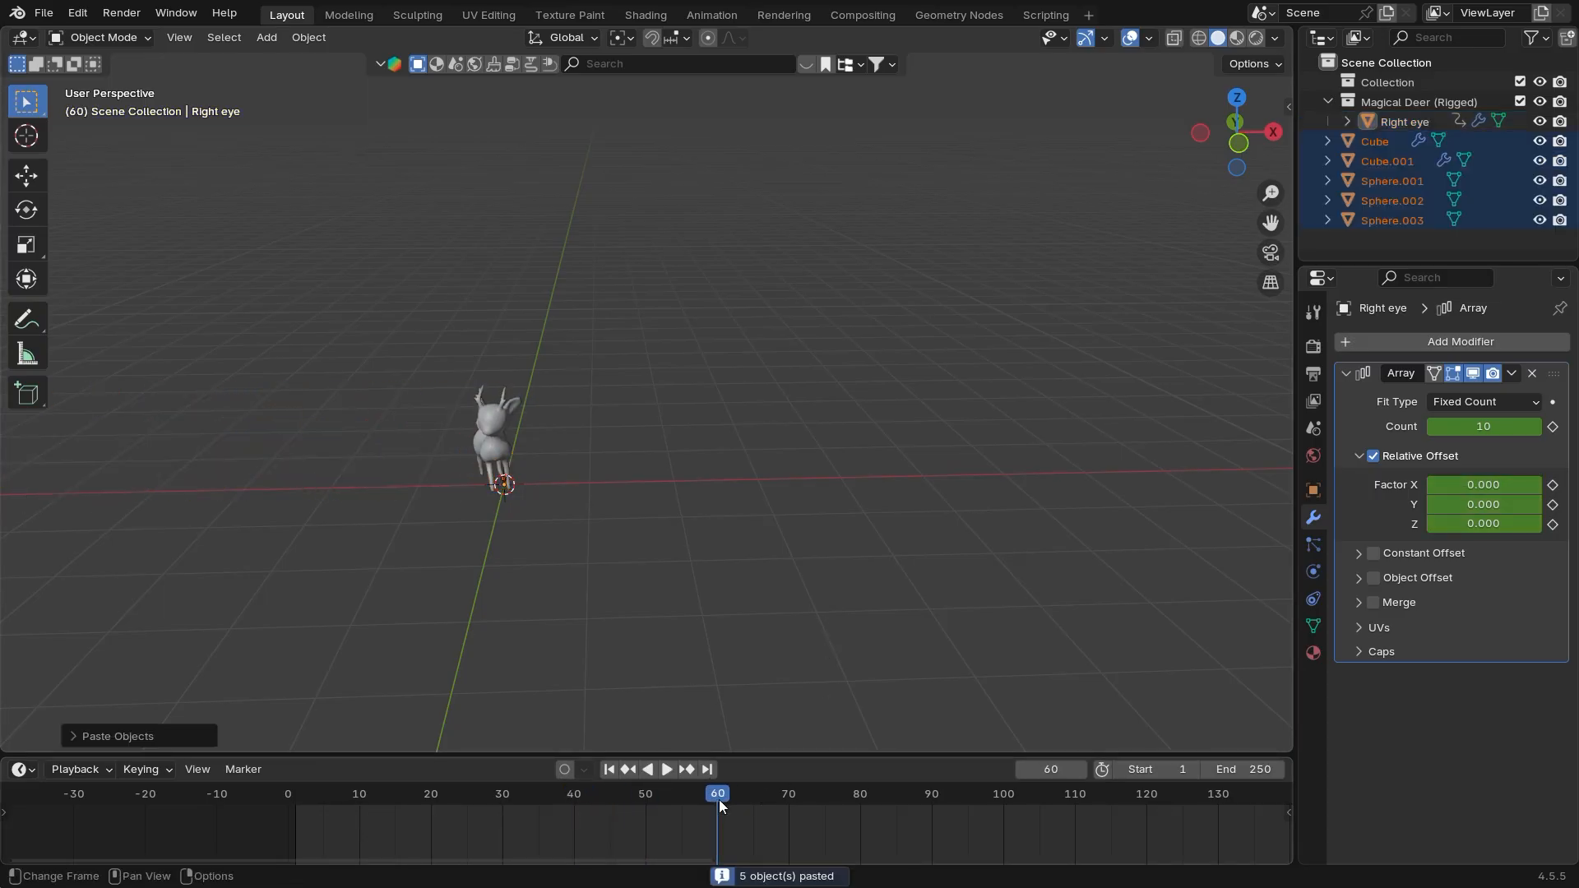
key(ctrl+z)
Duplicate the frame 50 keyframe to frame 60 and place the playhead on frame 60
drag(718, 793, 713, 787)
key(g)
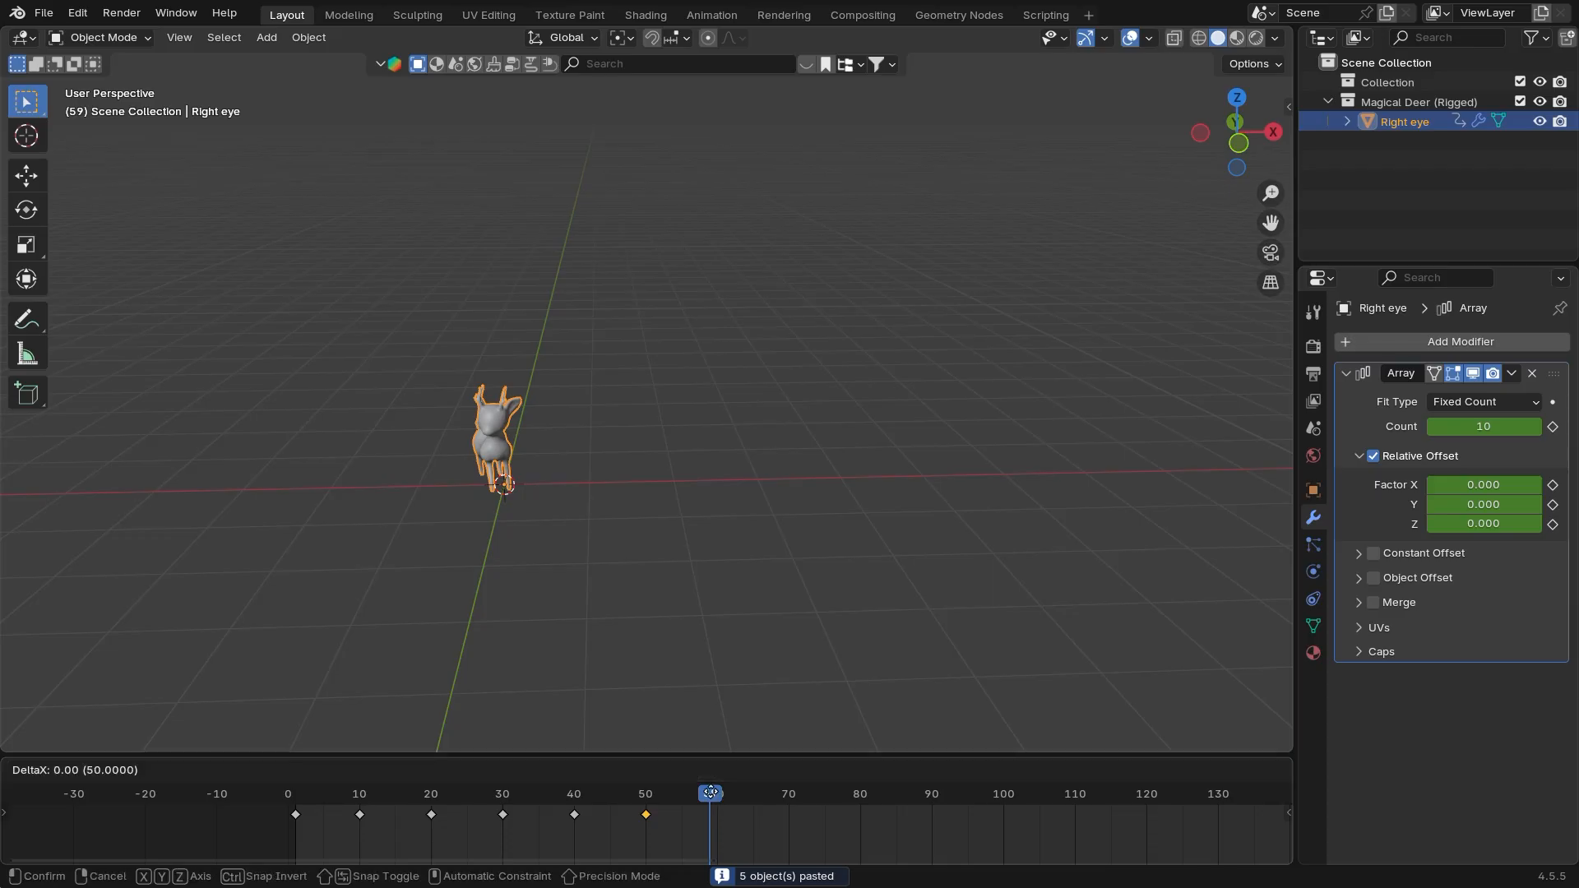
click(782, 800)
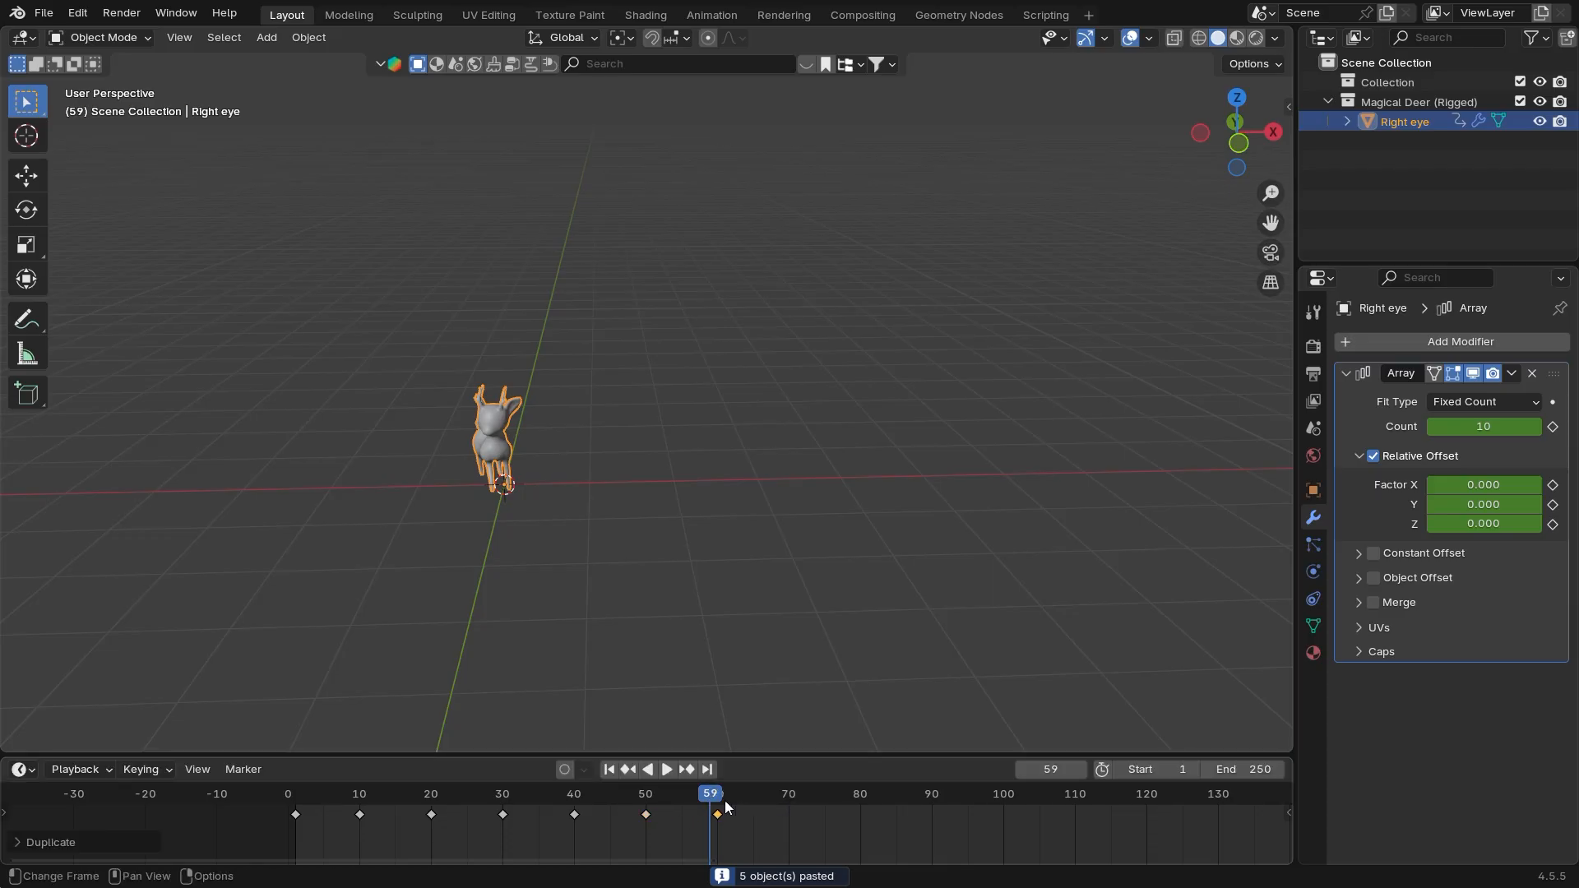
key(space)
key(space)
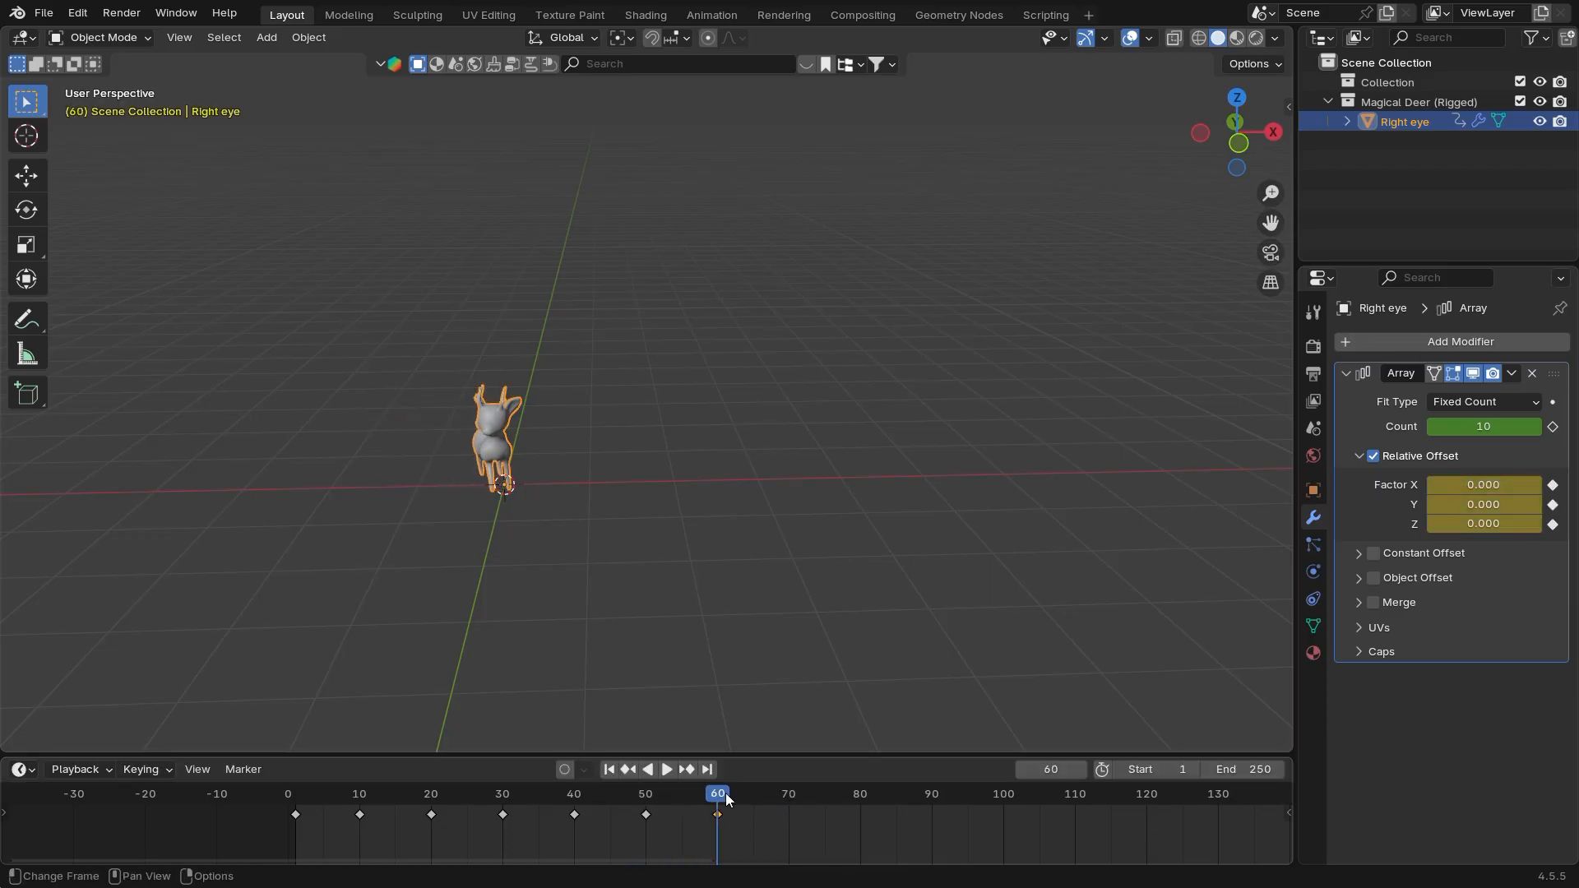
drag(720, 794, 719, 794)
At frame 70, keyframe the array's relative offset Y factor at 1
ctrl+middle_drag(487, 605, 492, 653)
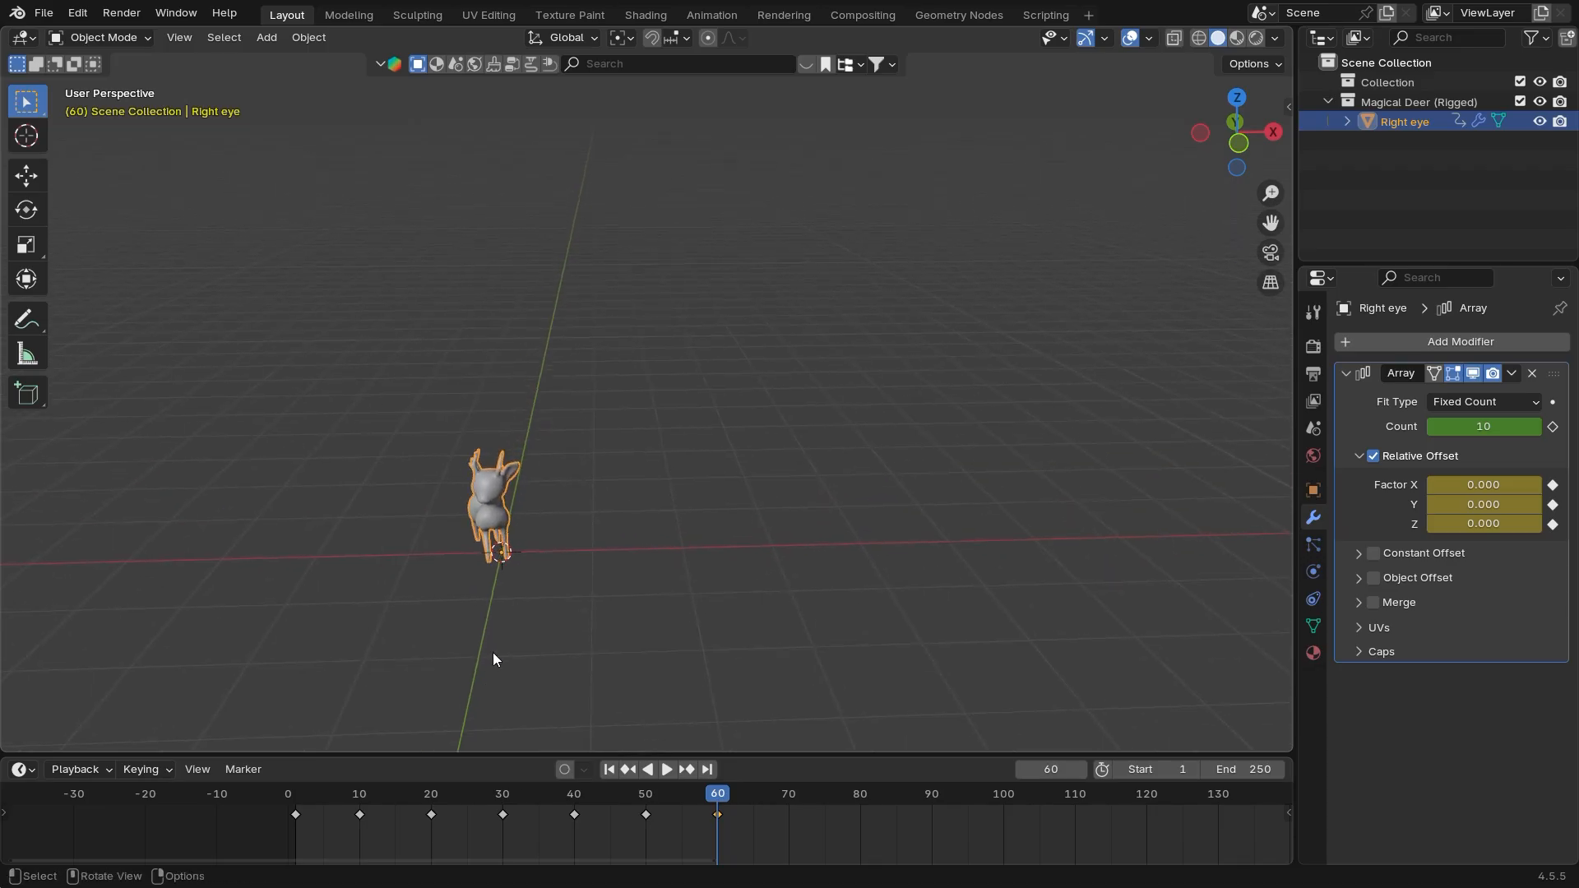
middle_drag(560, 526, 606, 504)
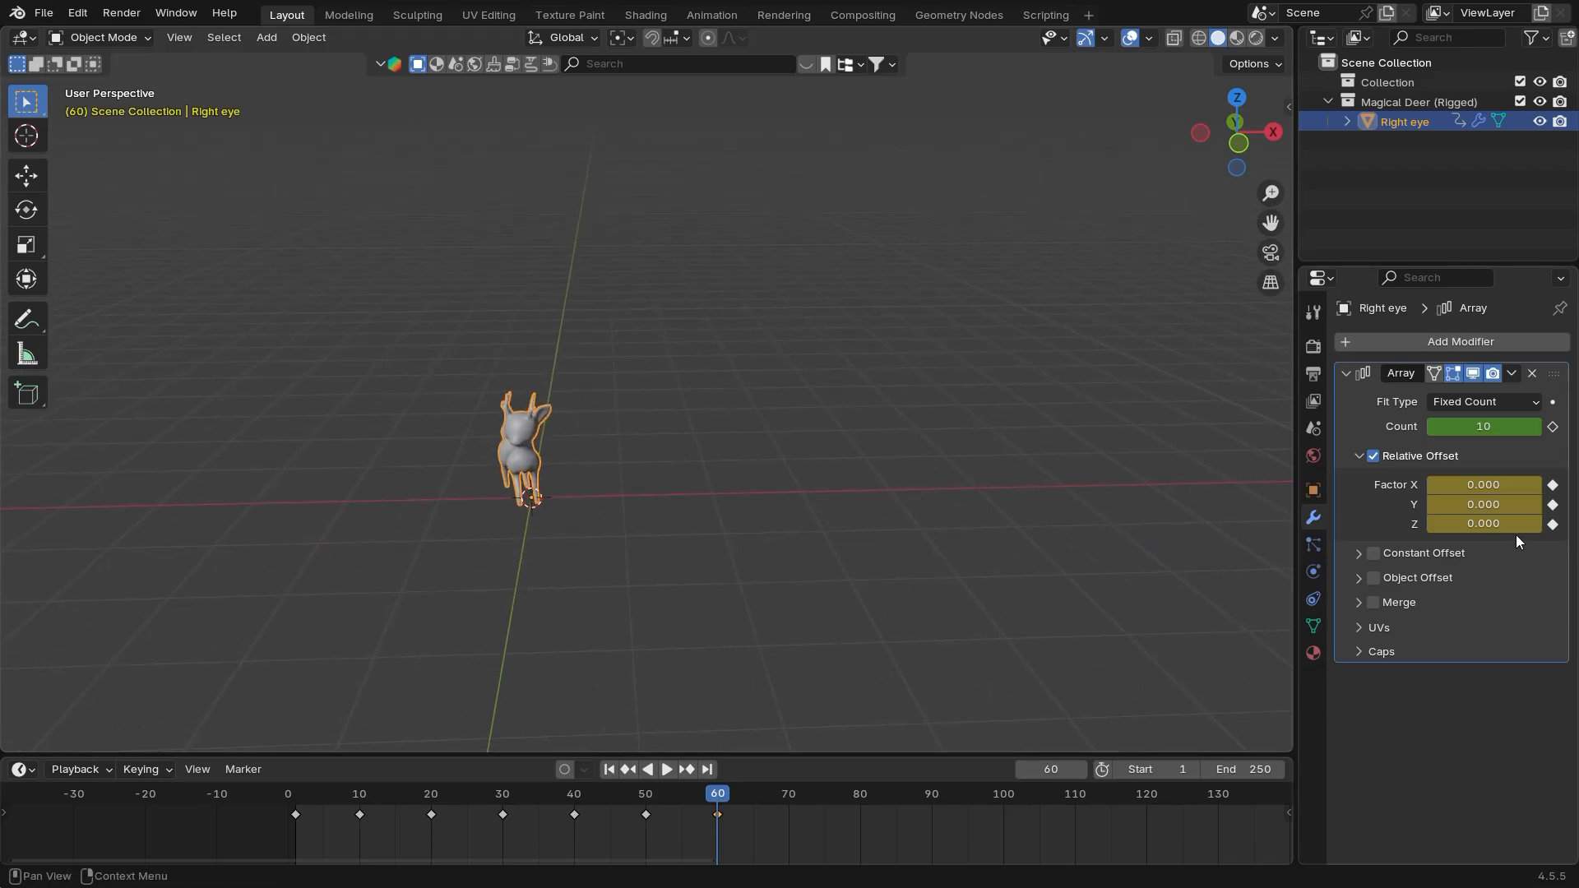
shift+middle_drag(813, 496, 805, 571)
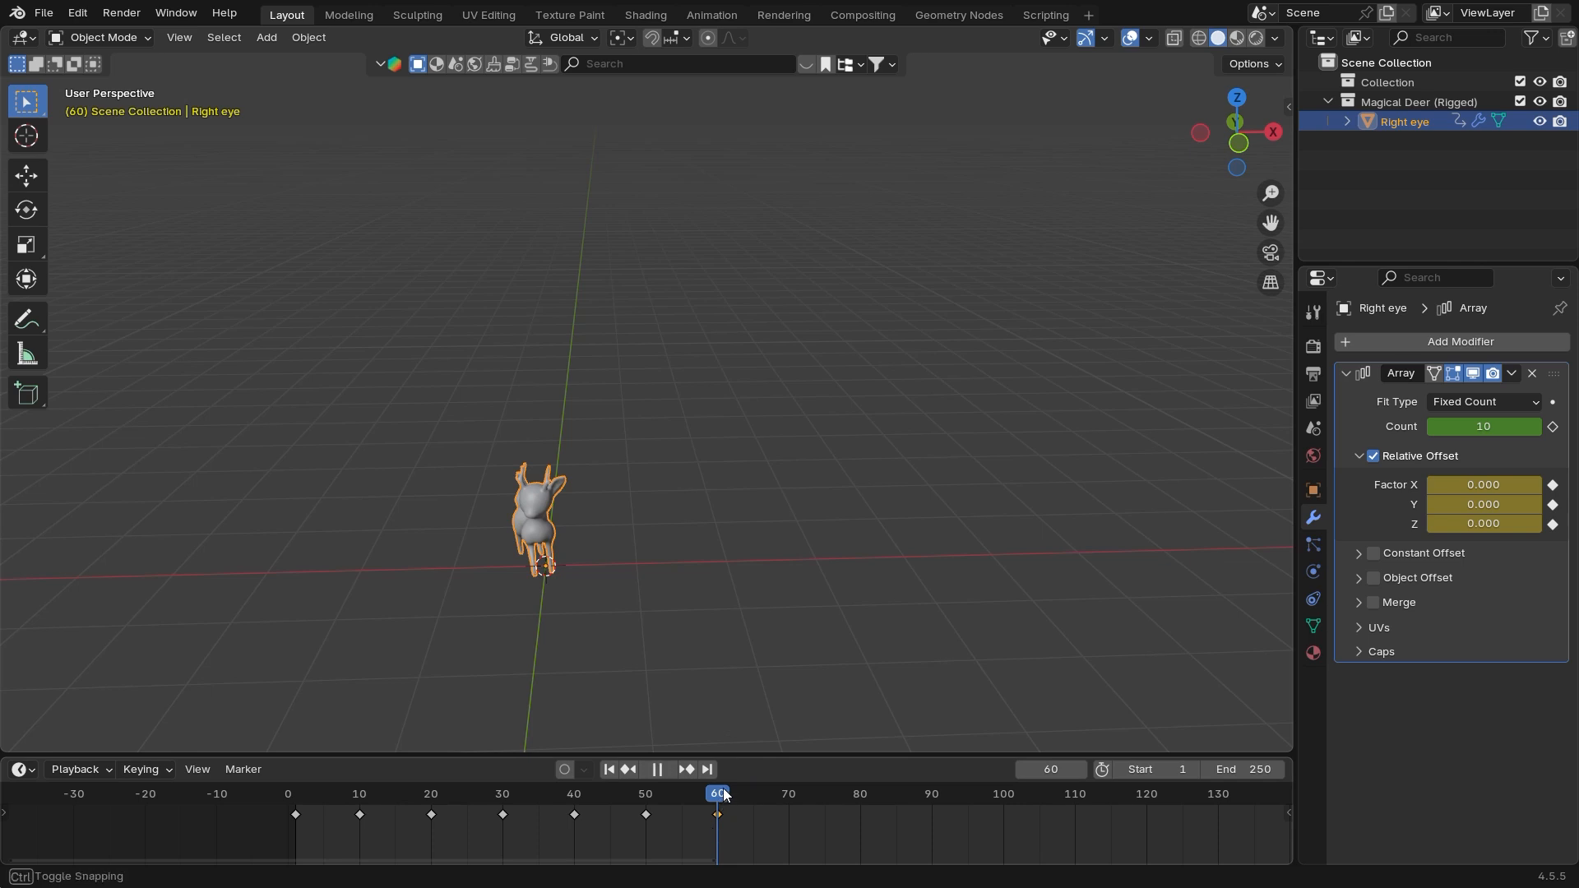
click(789, 795)
shift+middle_drag(573, 669, 663, 680)
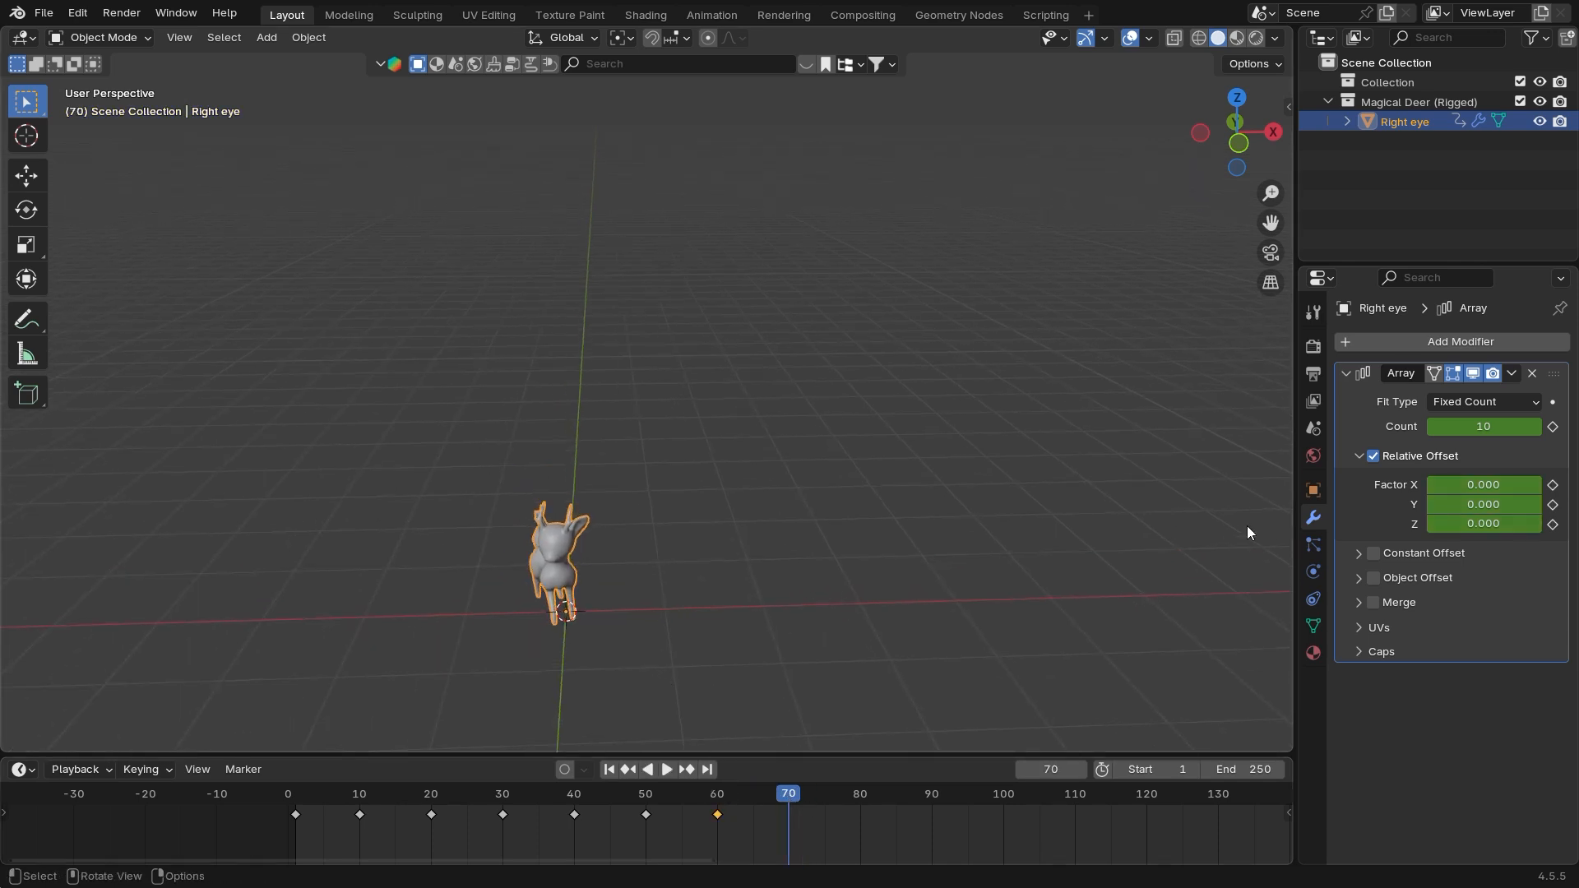
click(1501, 506)
text(1)
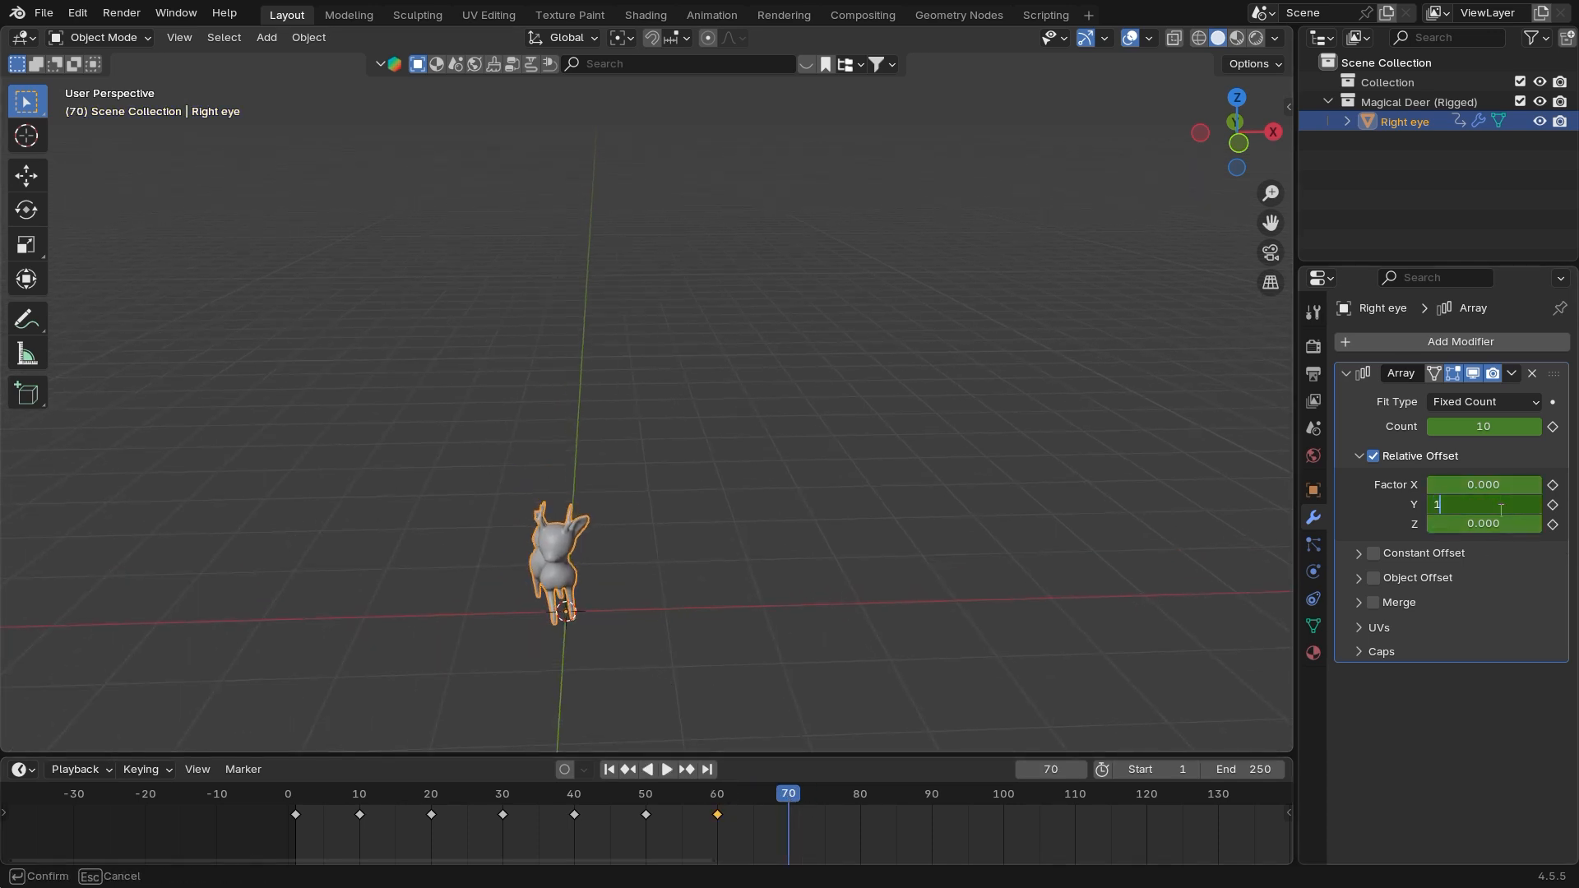
key(Return)
scroll(845, 648, down, 1)
shift+middle_drag(845, 648, 834, 648)
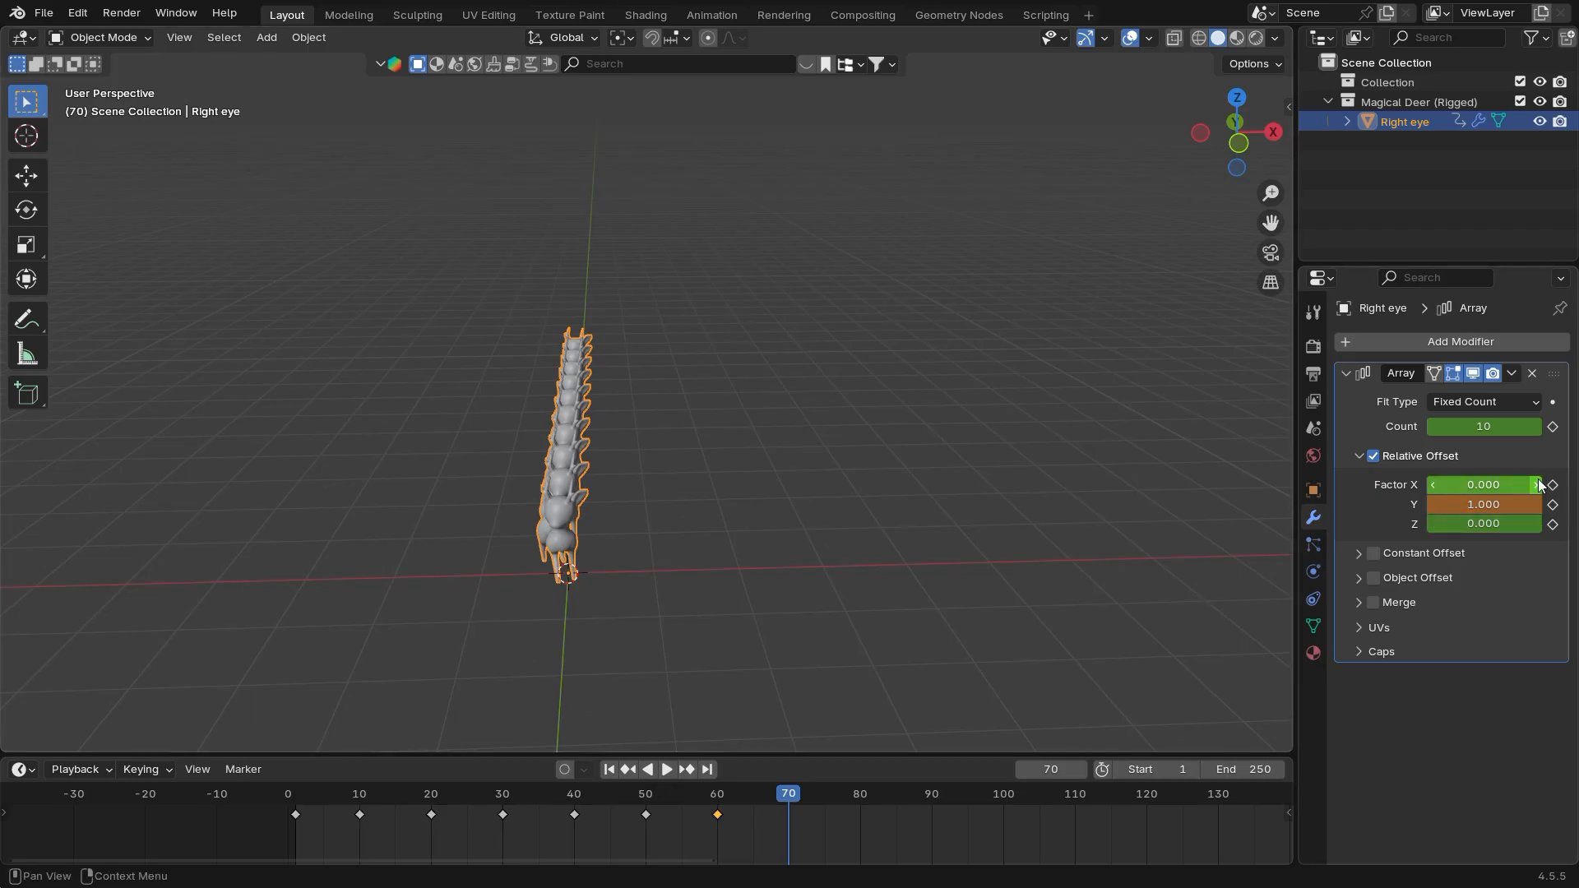
click(1553, 505)
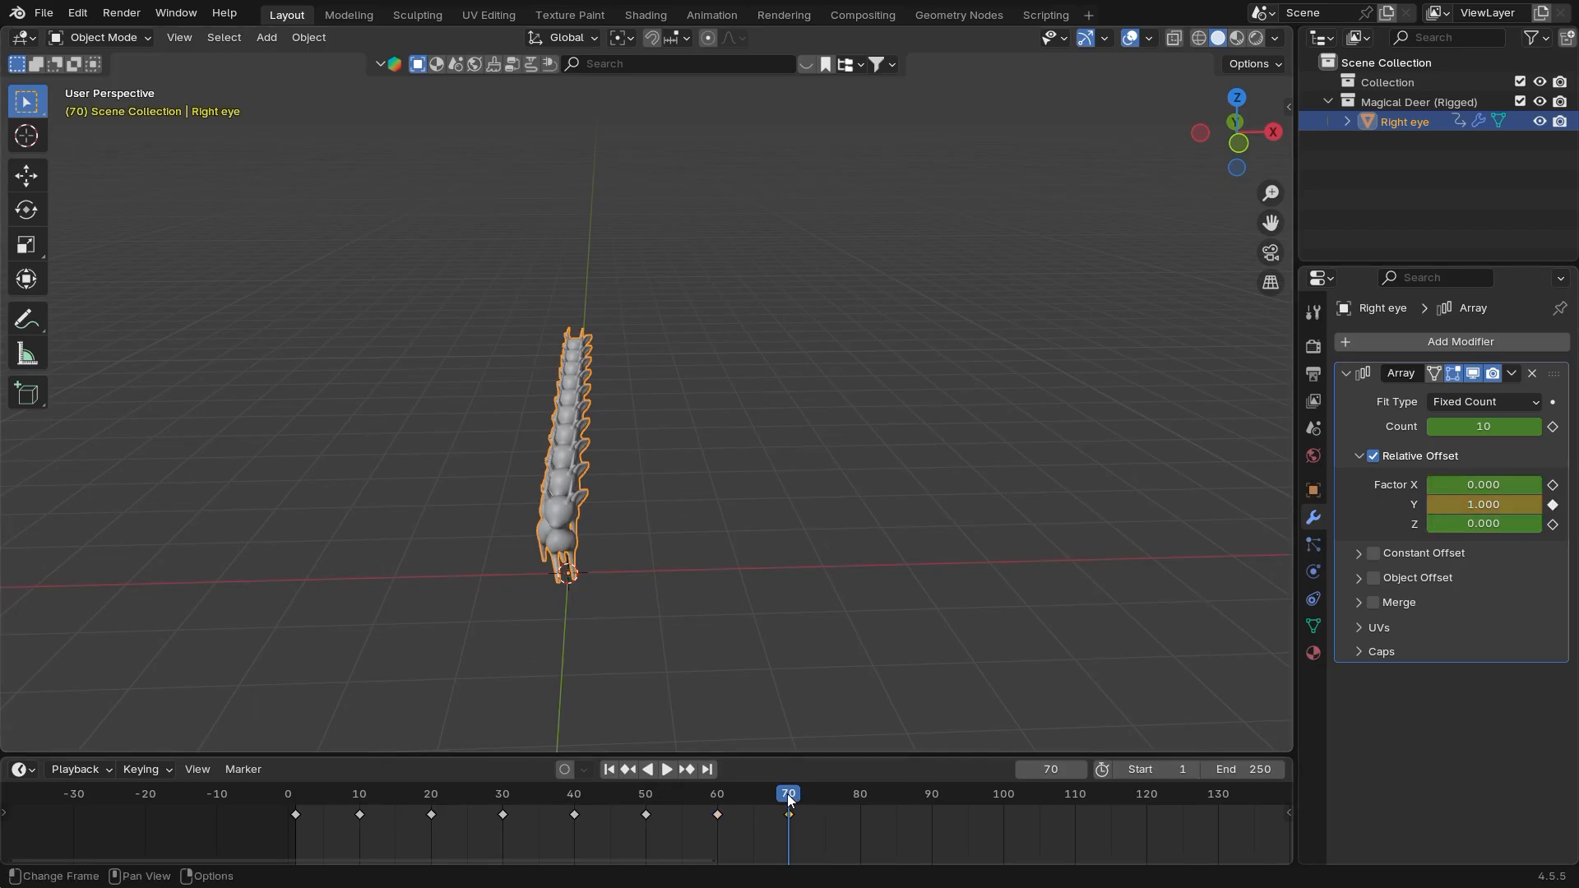
Play the animation from frame 1 and inspect the row of copies along the Y axis from another angle
drag(788, 801, 298, 805)
key(space)
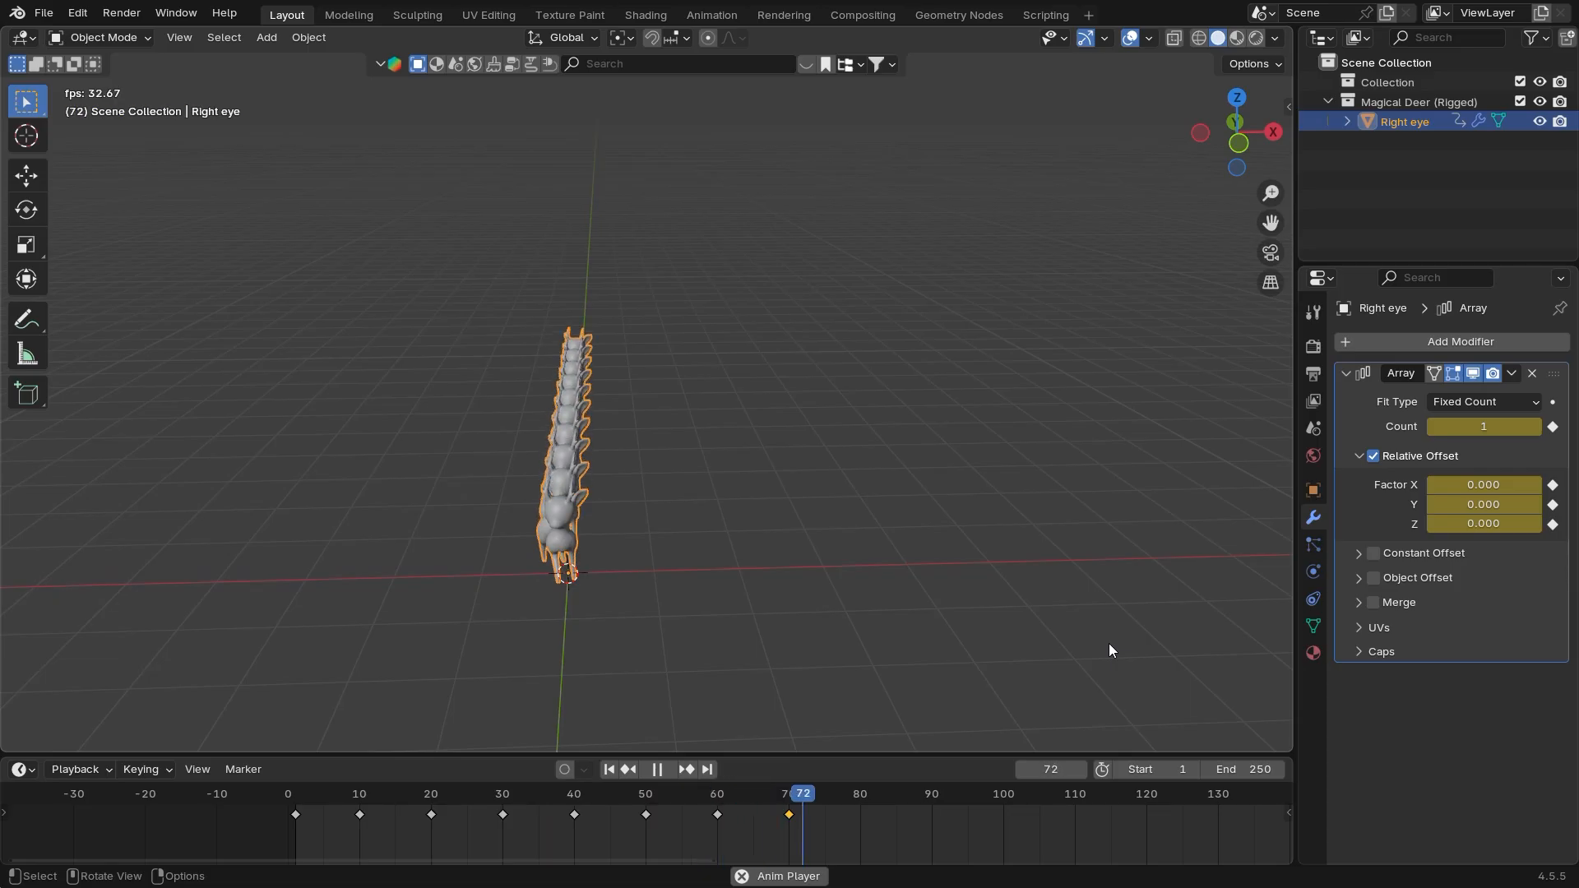
key(space)
middle_drag(1106, 644, 698, 693)
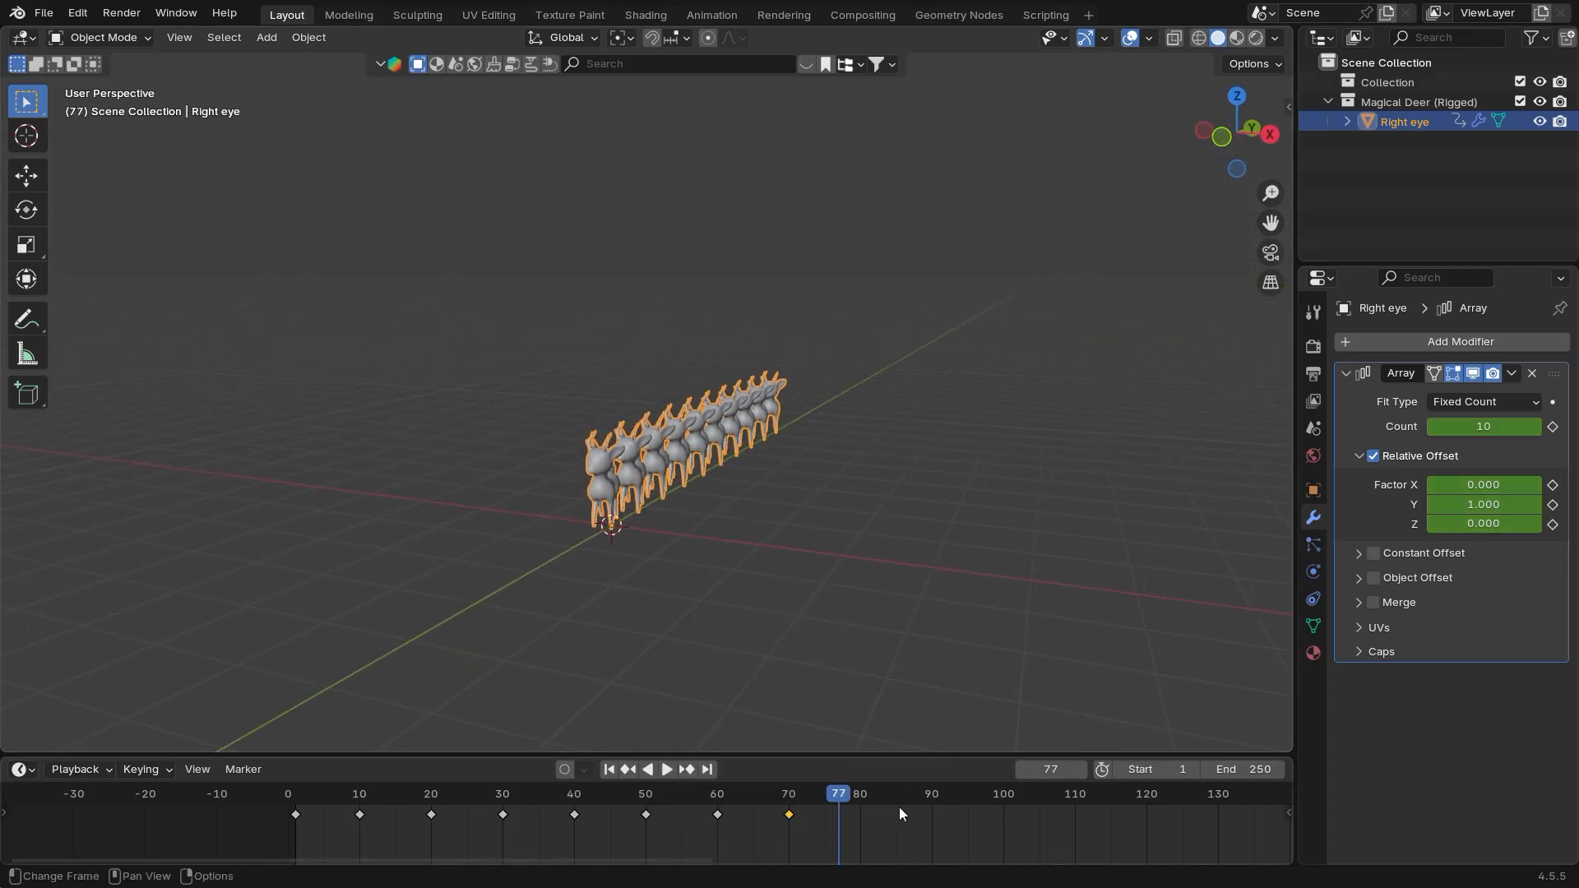
Duplicate the keyframes at frames 50 and 60 to frames 80 and 90
drag(899, 806, 637, 815)
key(g)
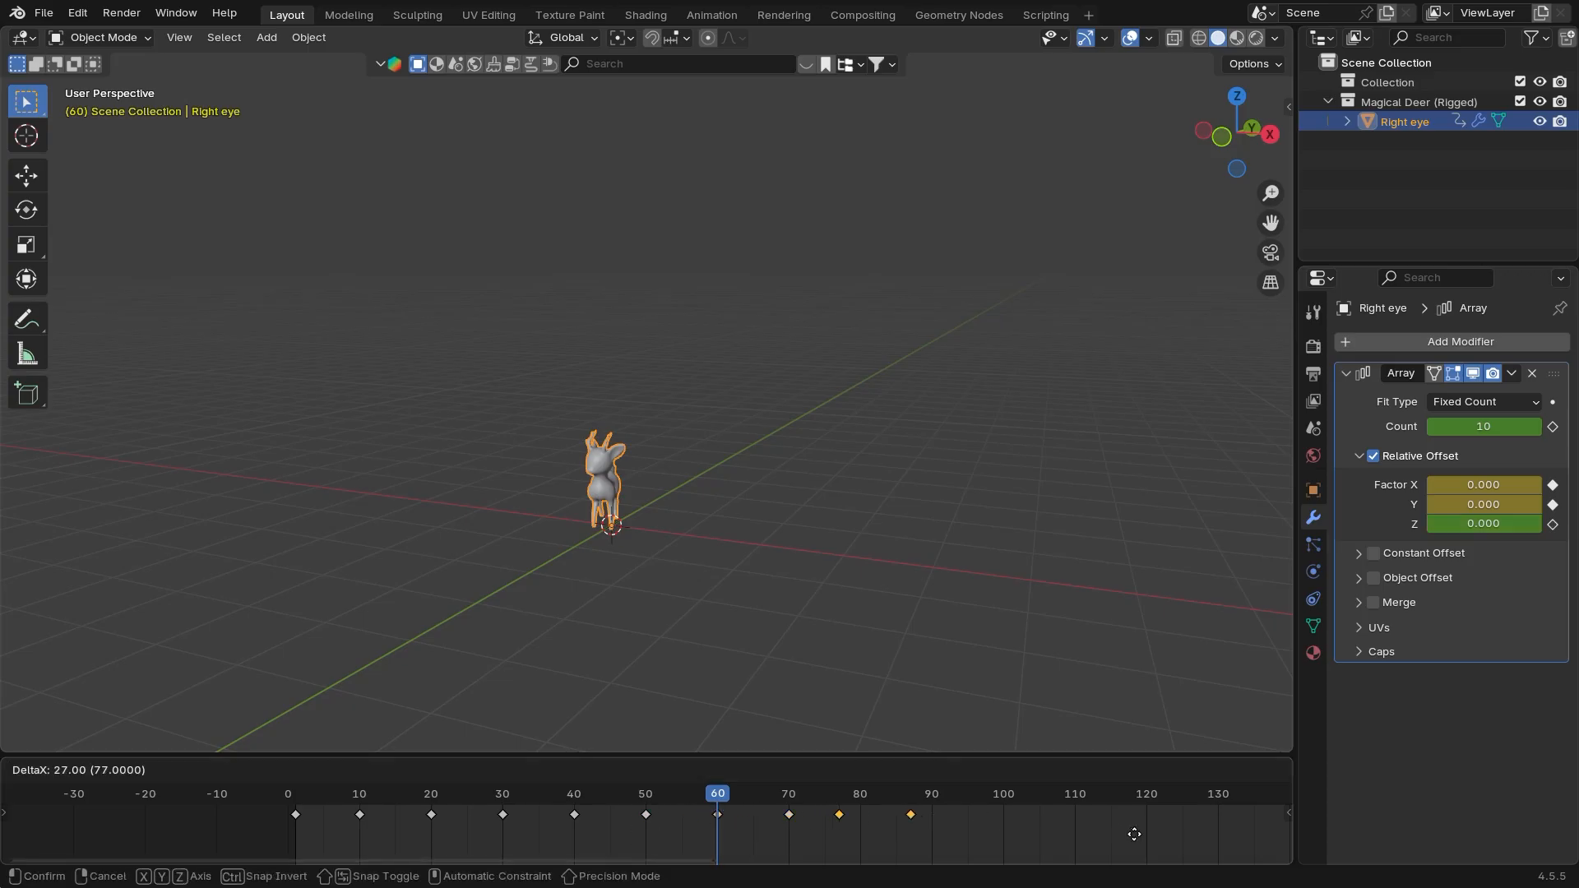
click(1155, 838)
At frame 100, keyframe the array's relative offset Y factor at -1
drag(706, 787, 940, 812)
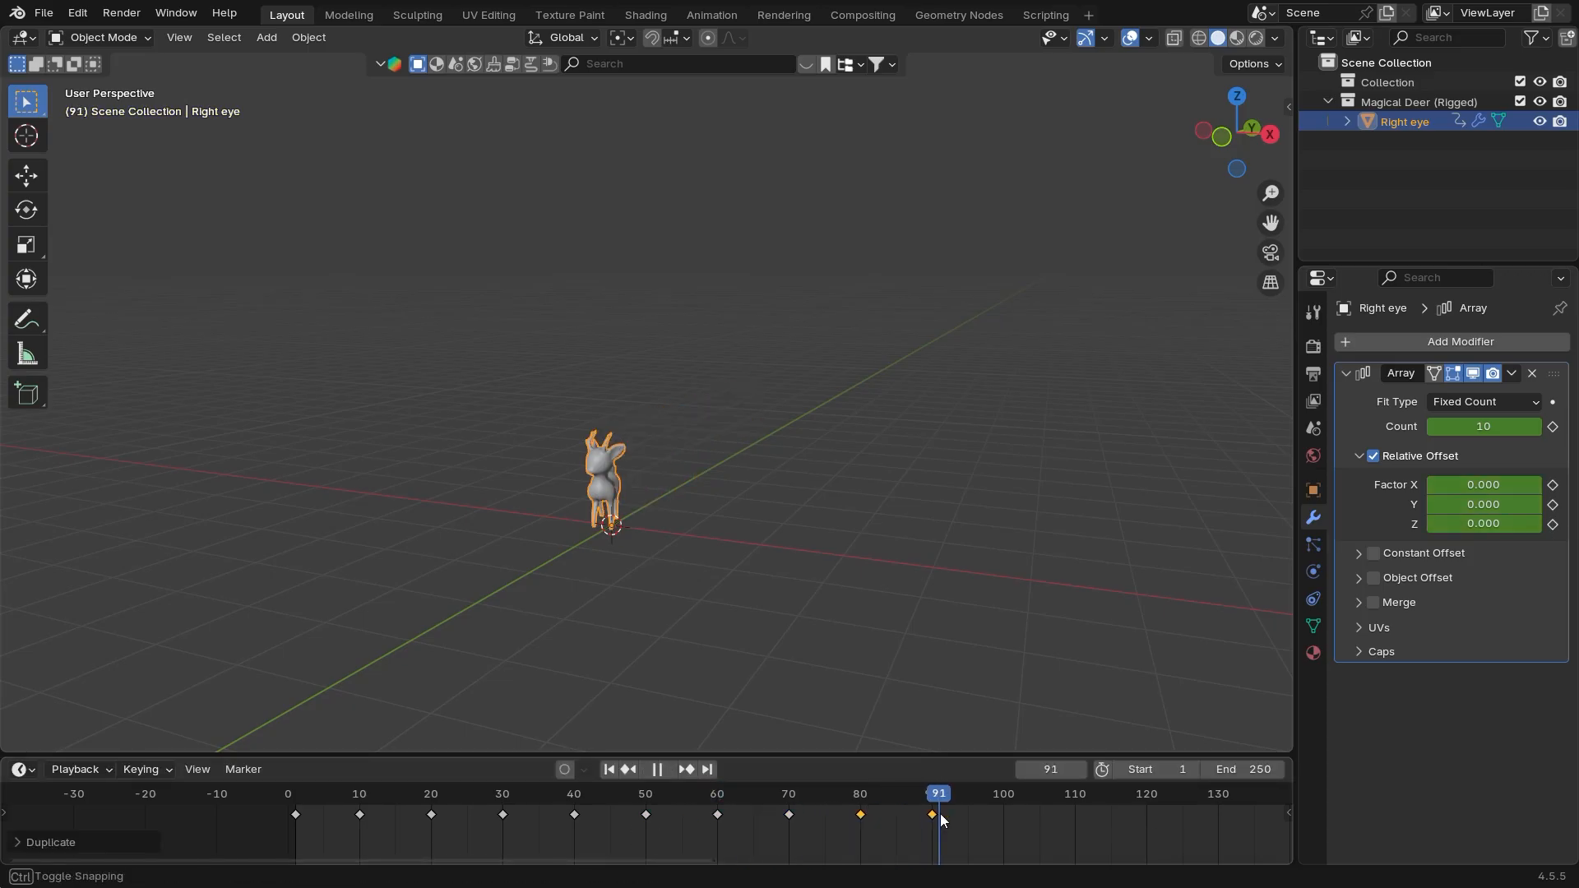
click(1475, 505)
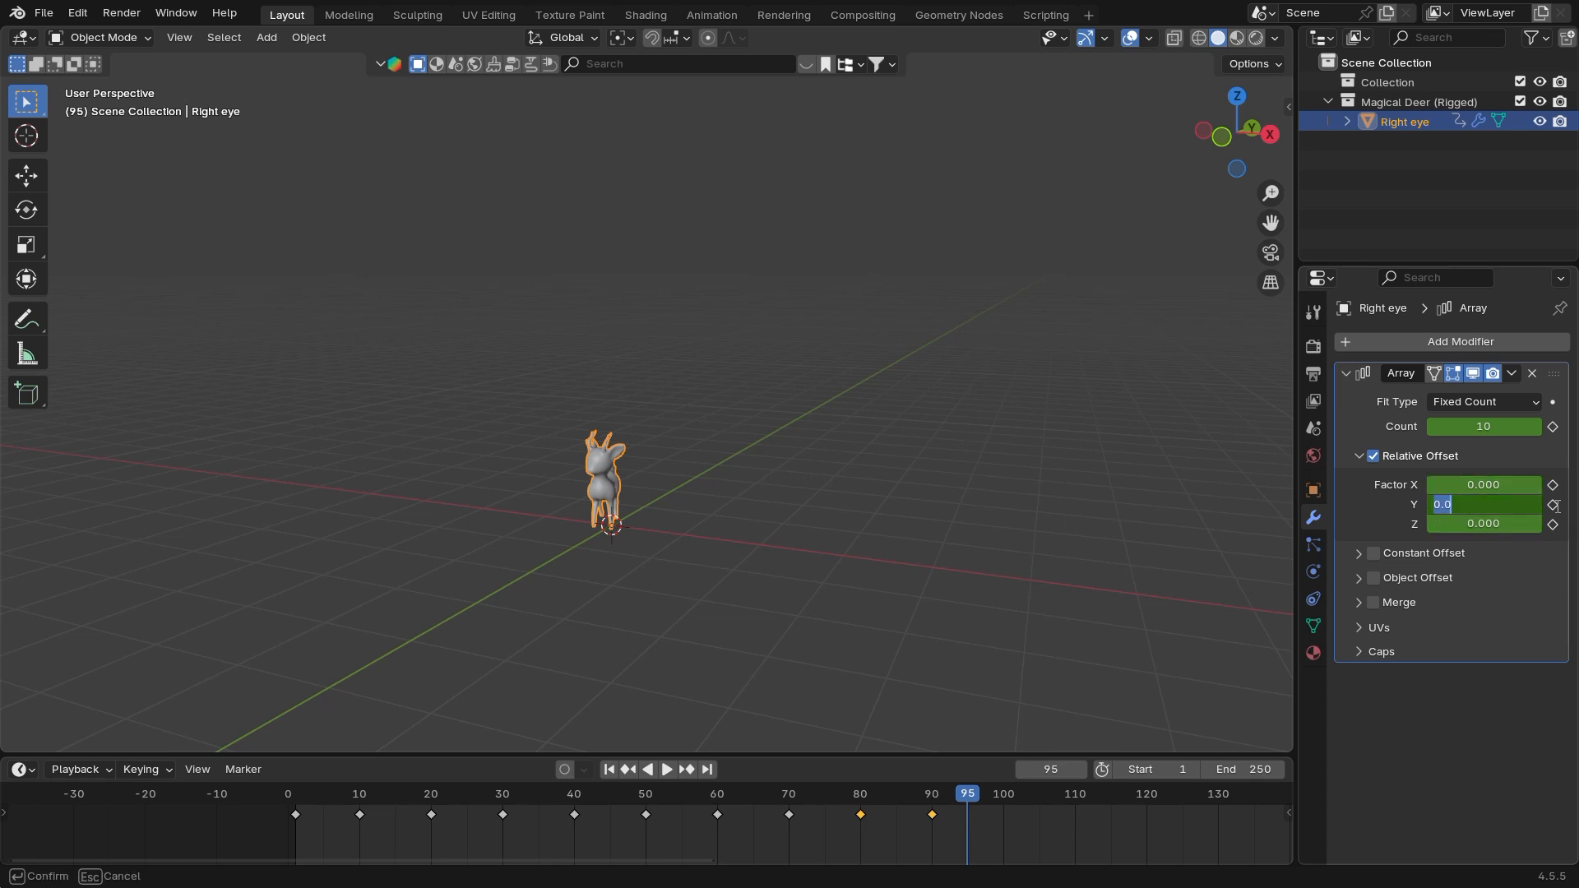
click(966, 796)
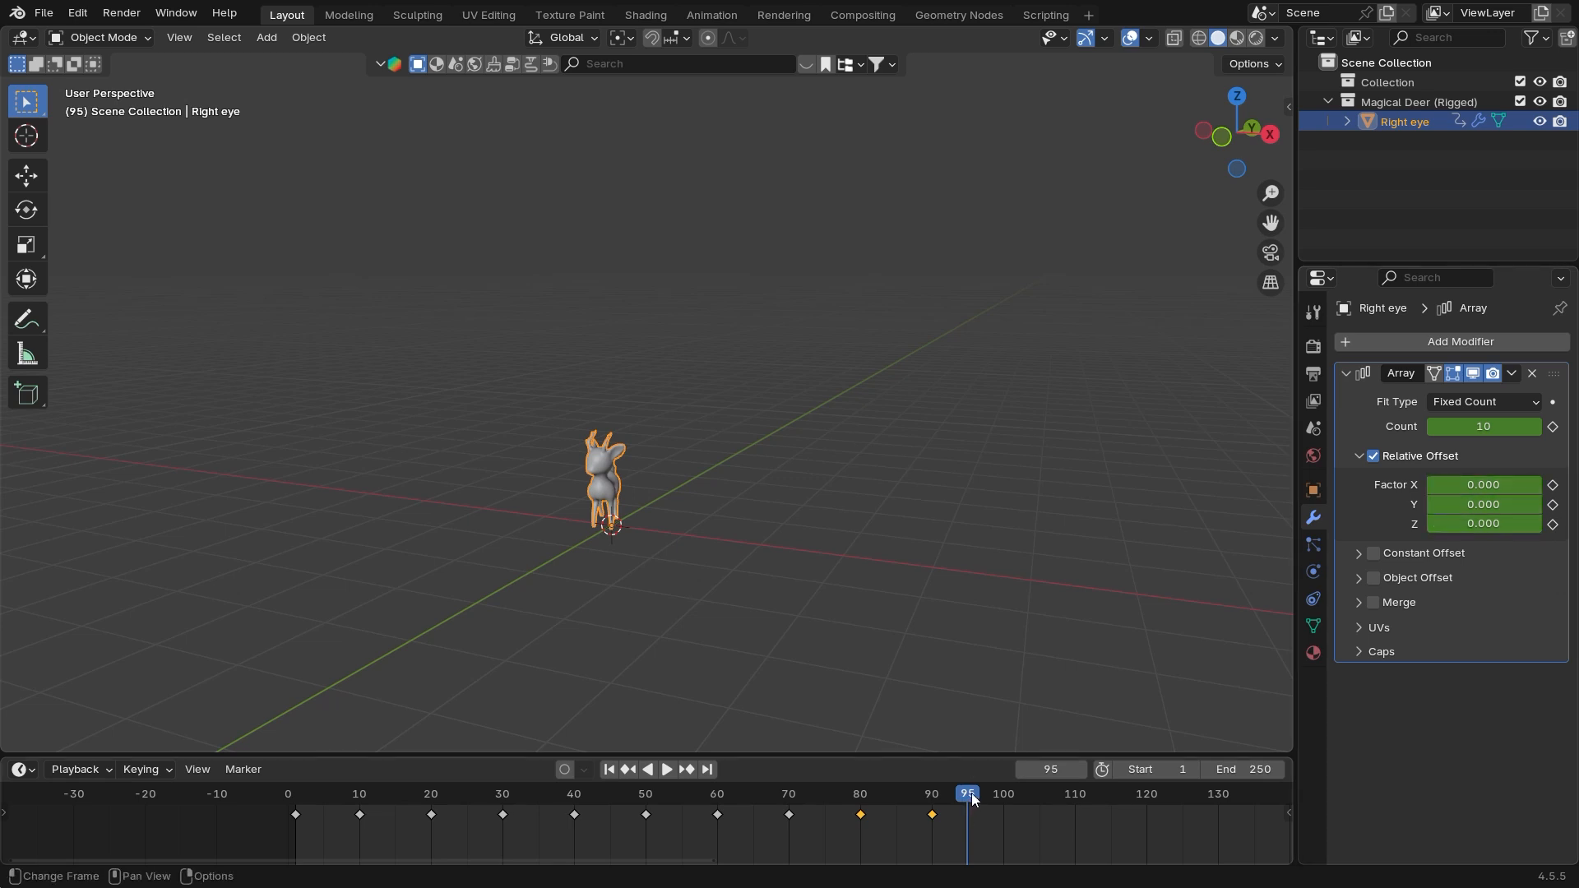
click(1003, 798)
click(1499, 505)
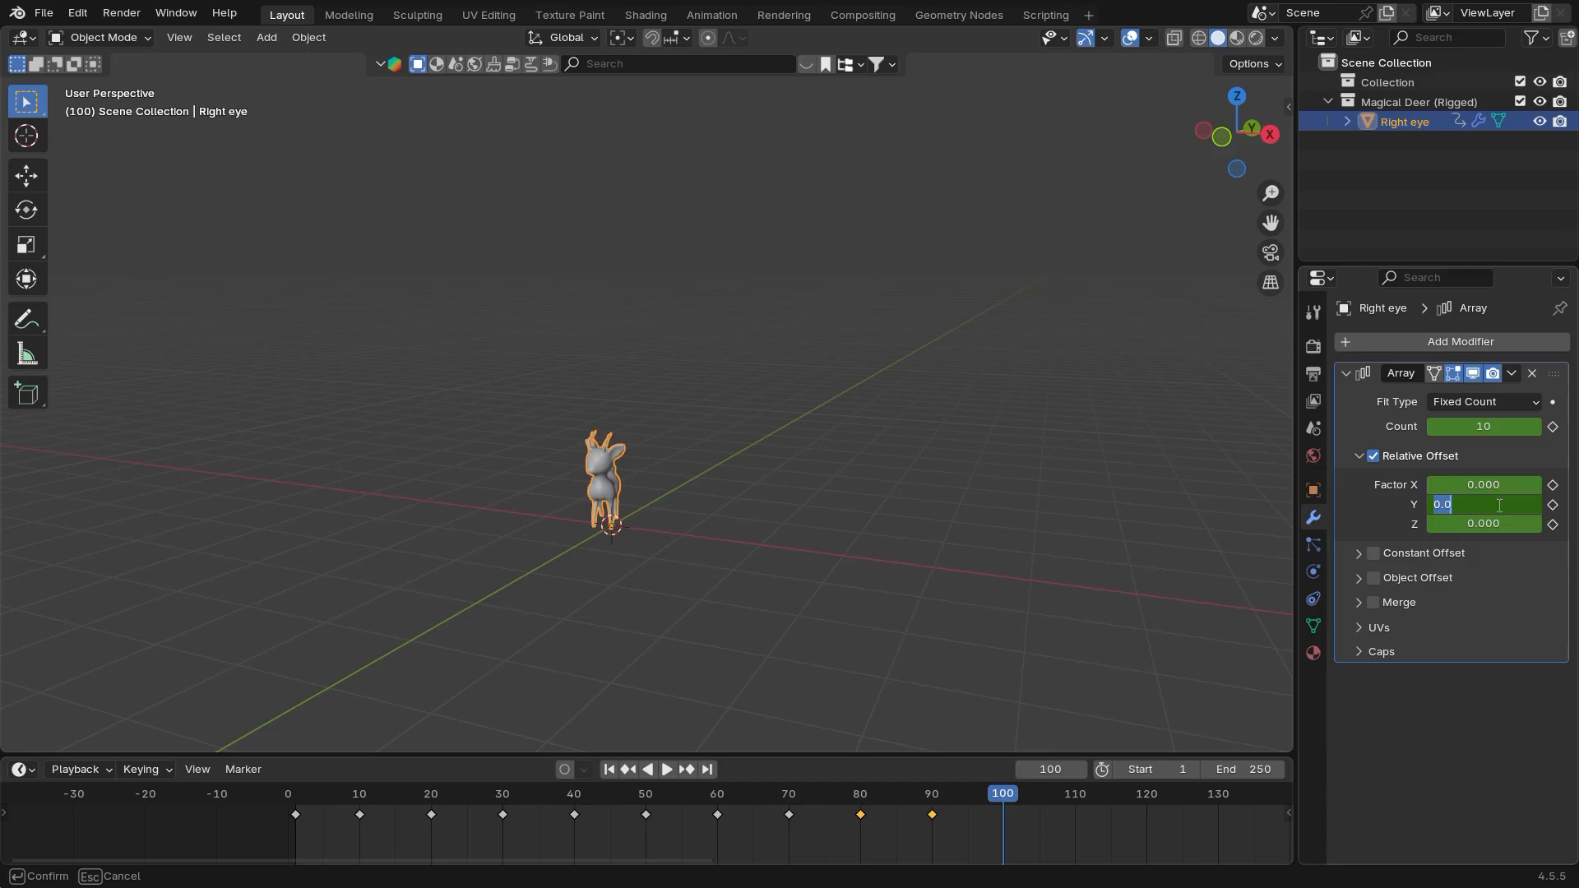
text(-1)
key(Return)
click(1552, 504)
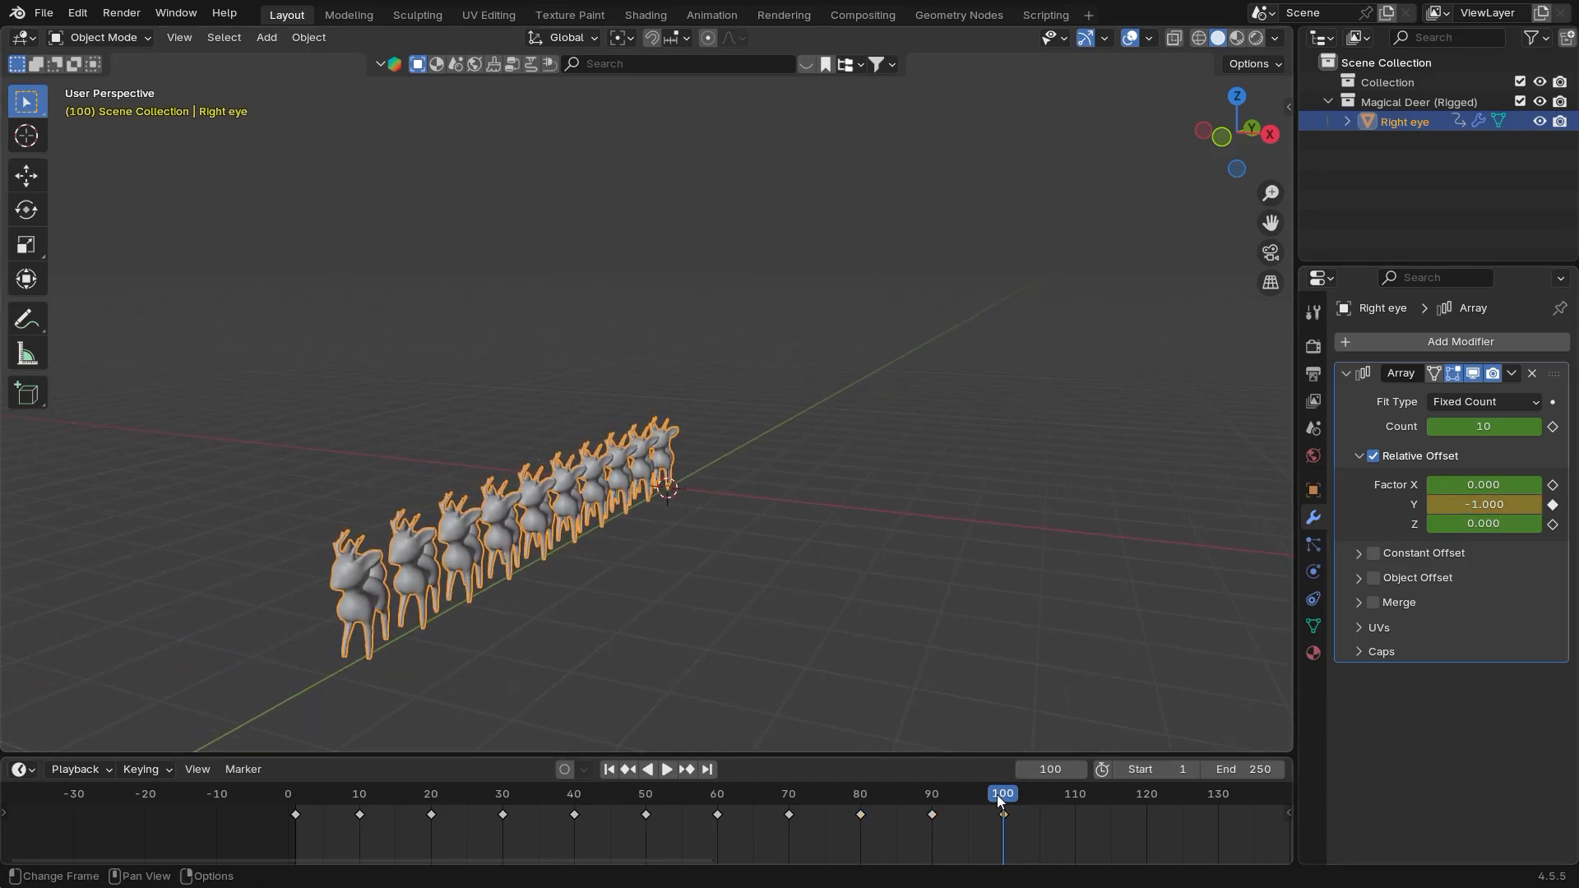
Scrub and play the whole animation from frame 1, checking from several angles how the deer copies spread and collapse
drag(996, 795, 291, 819)
middle_drag(574, 605, 624, 598)
drag(286, 795, 1010, 850)
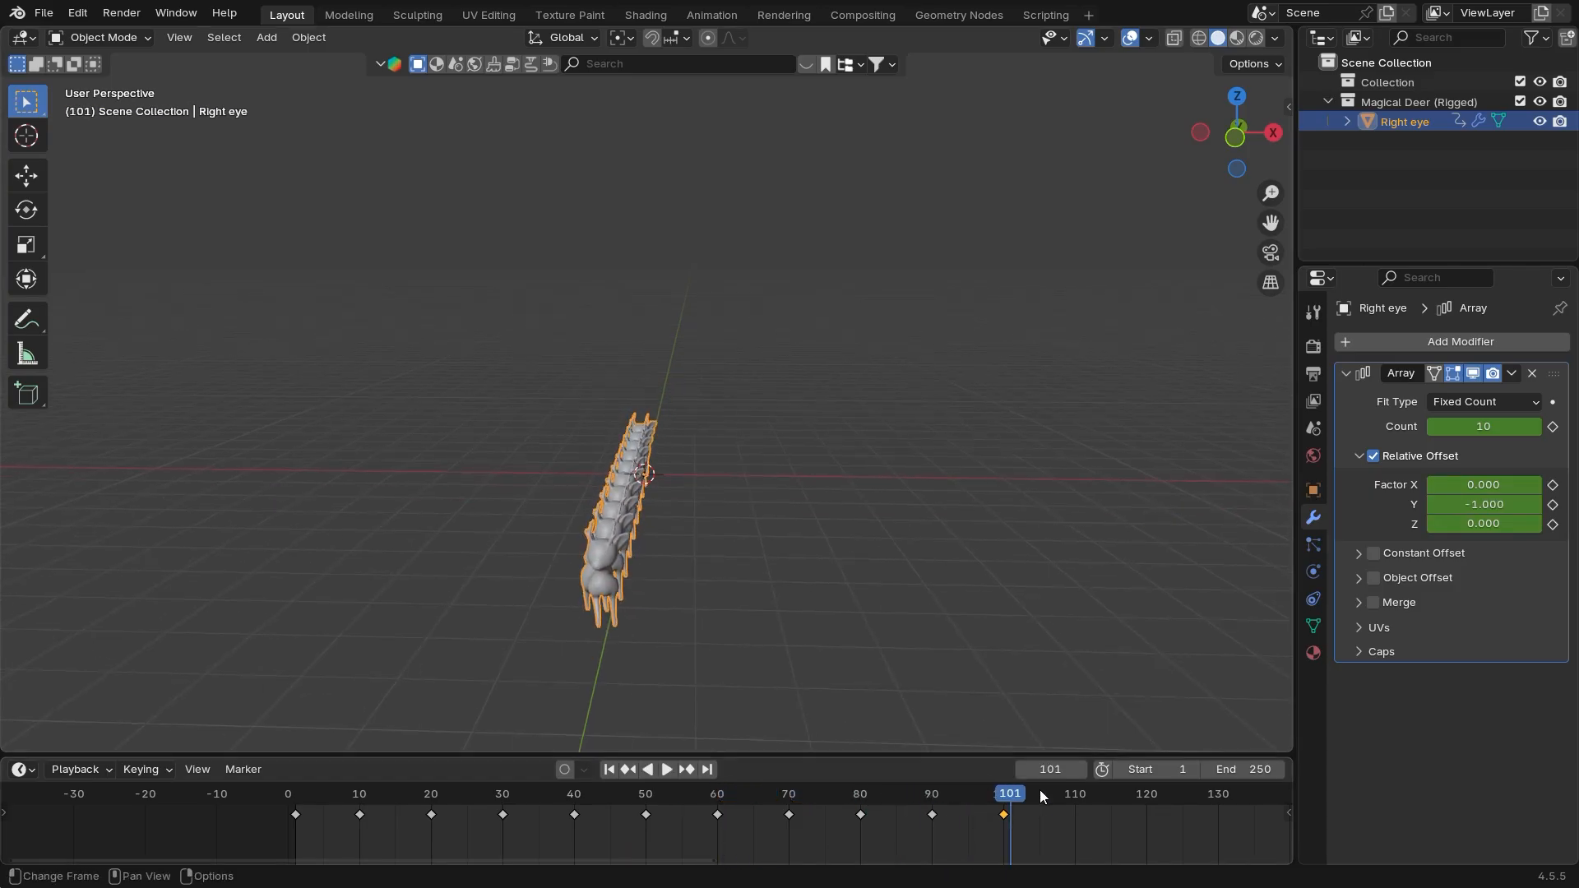
drag(1011, 793, 295, 755)
key(space)
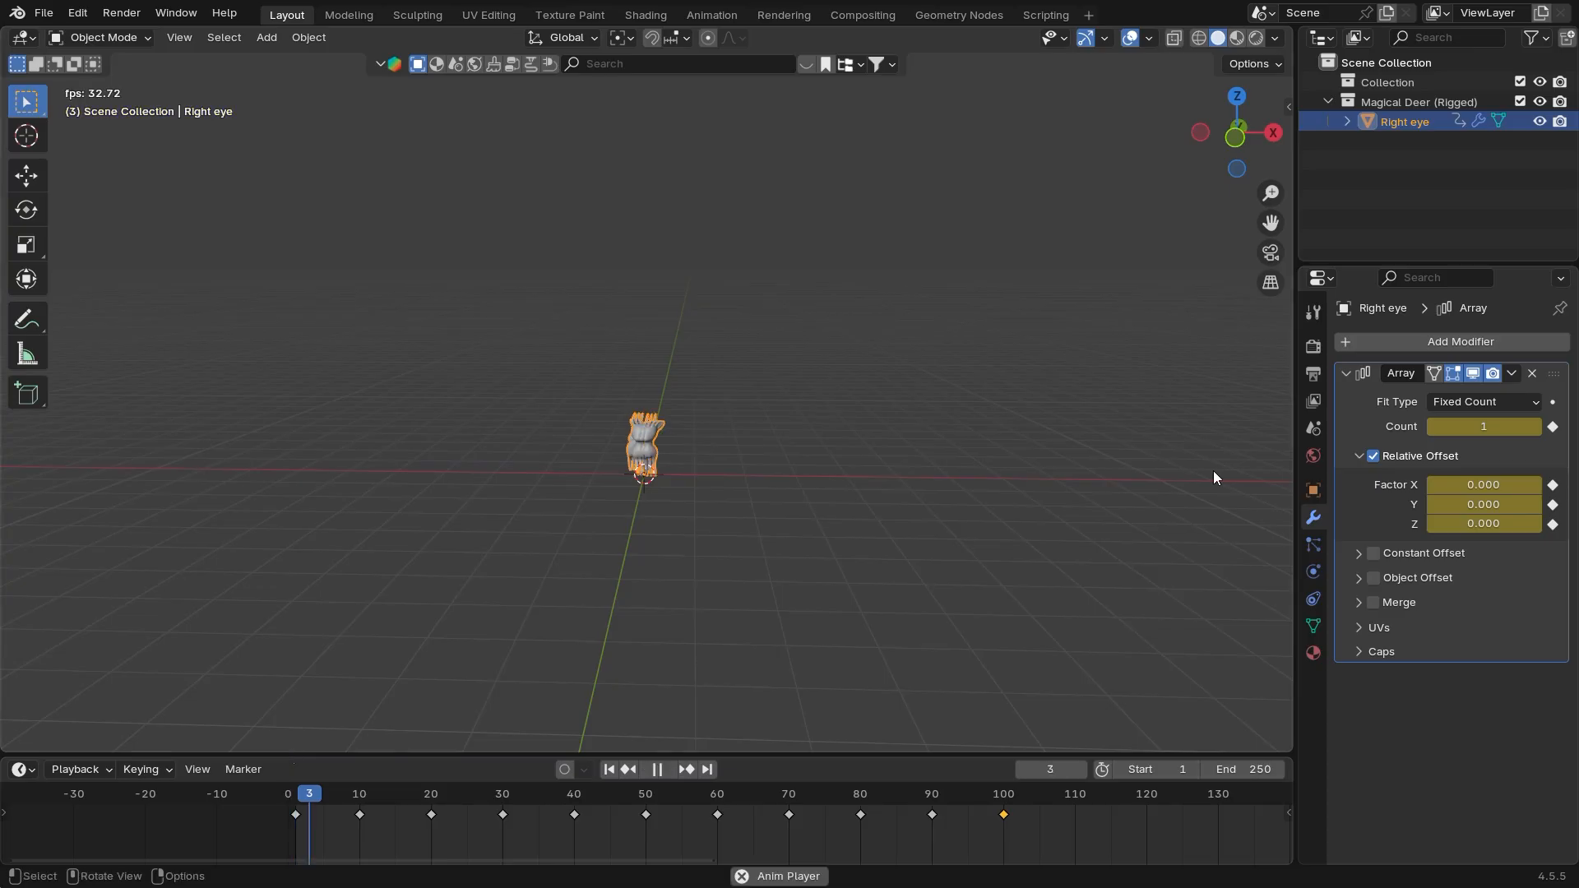
middle_drag(1105, 599, 1064, 661)
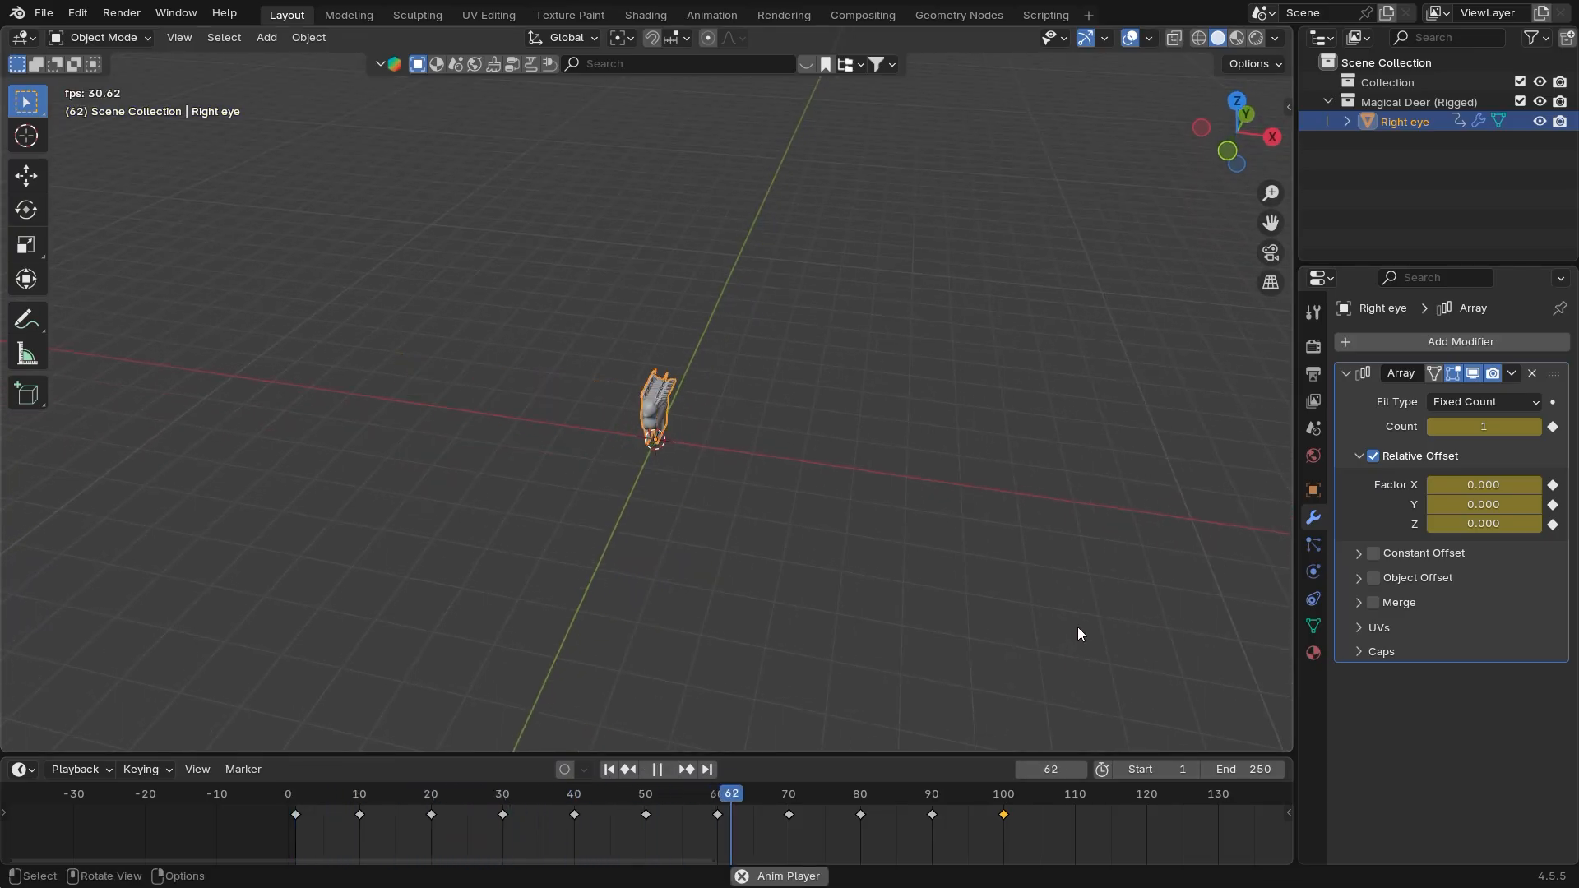
key(space)
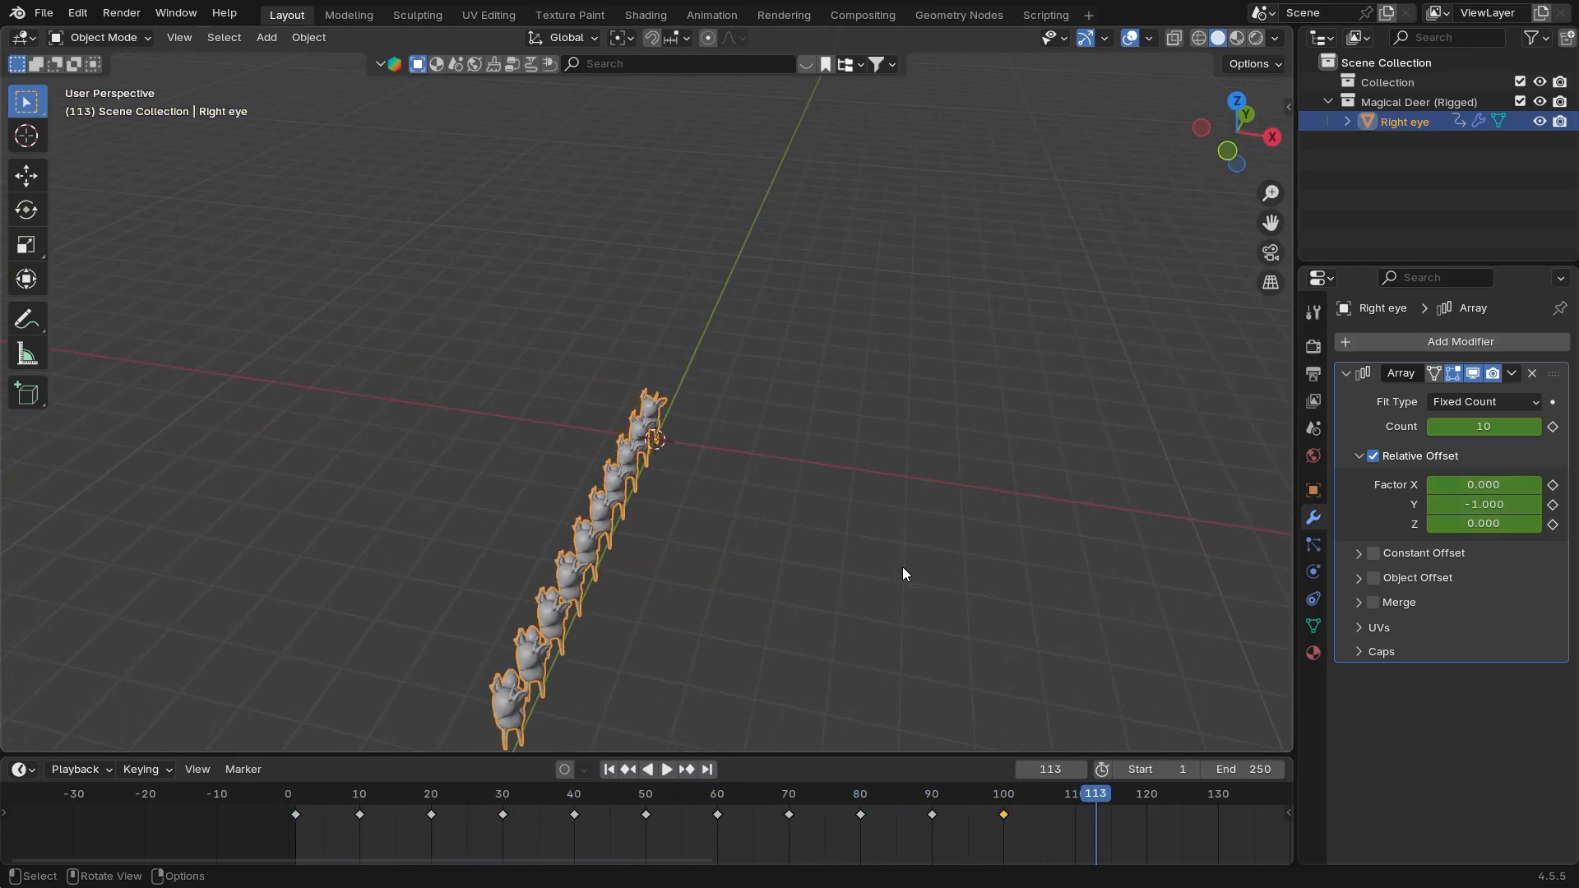
middle_drag(902, 566, 597, 546)
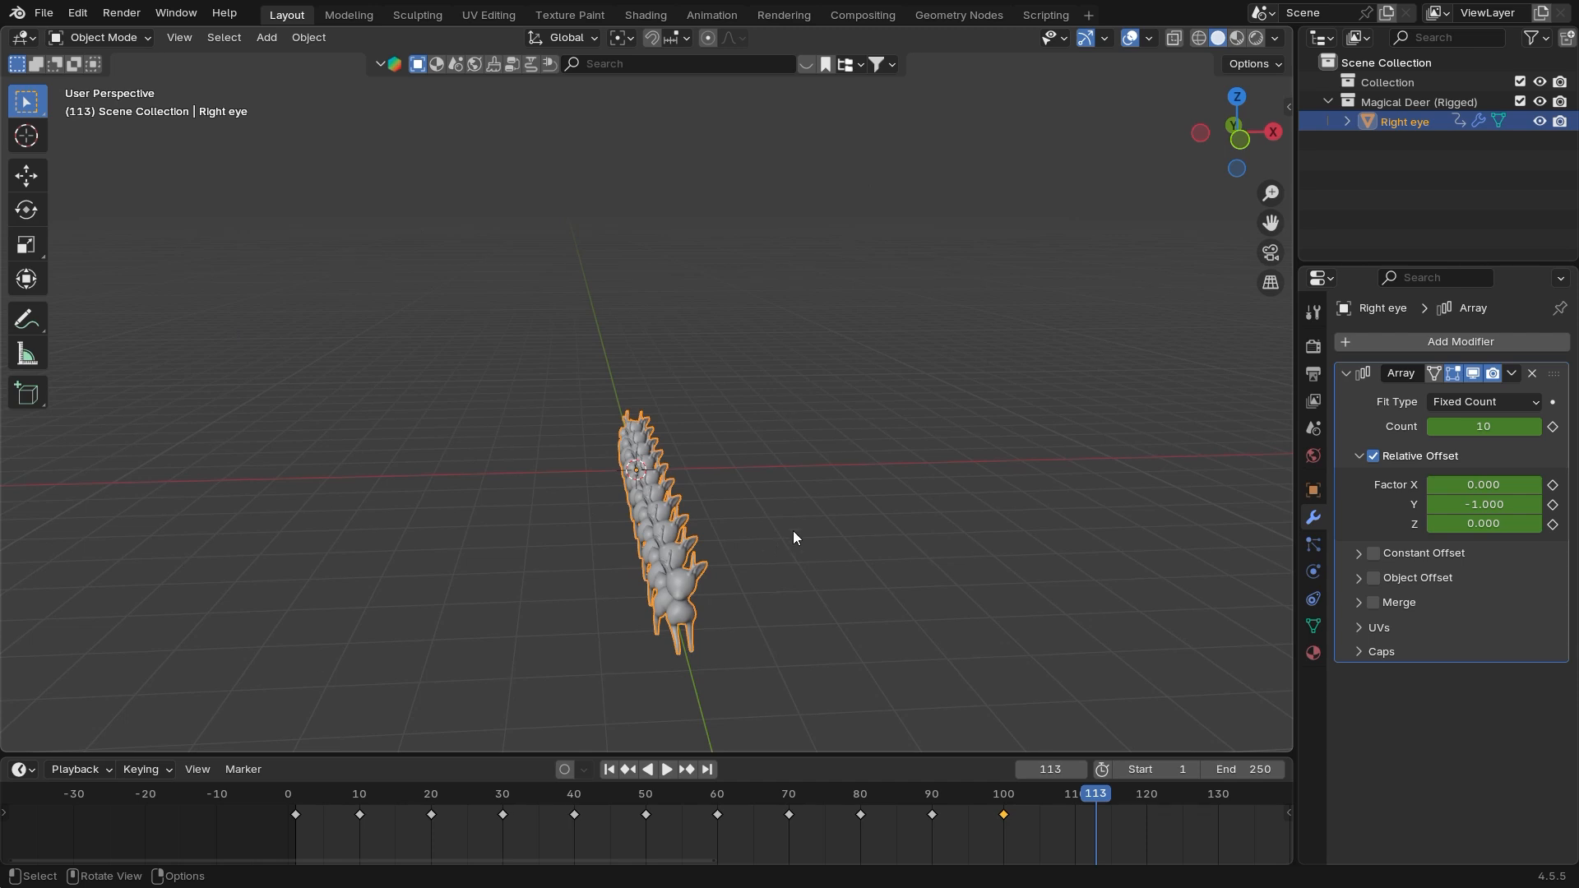
middle_drag(793, 530, 836, 541)
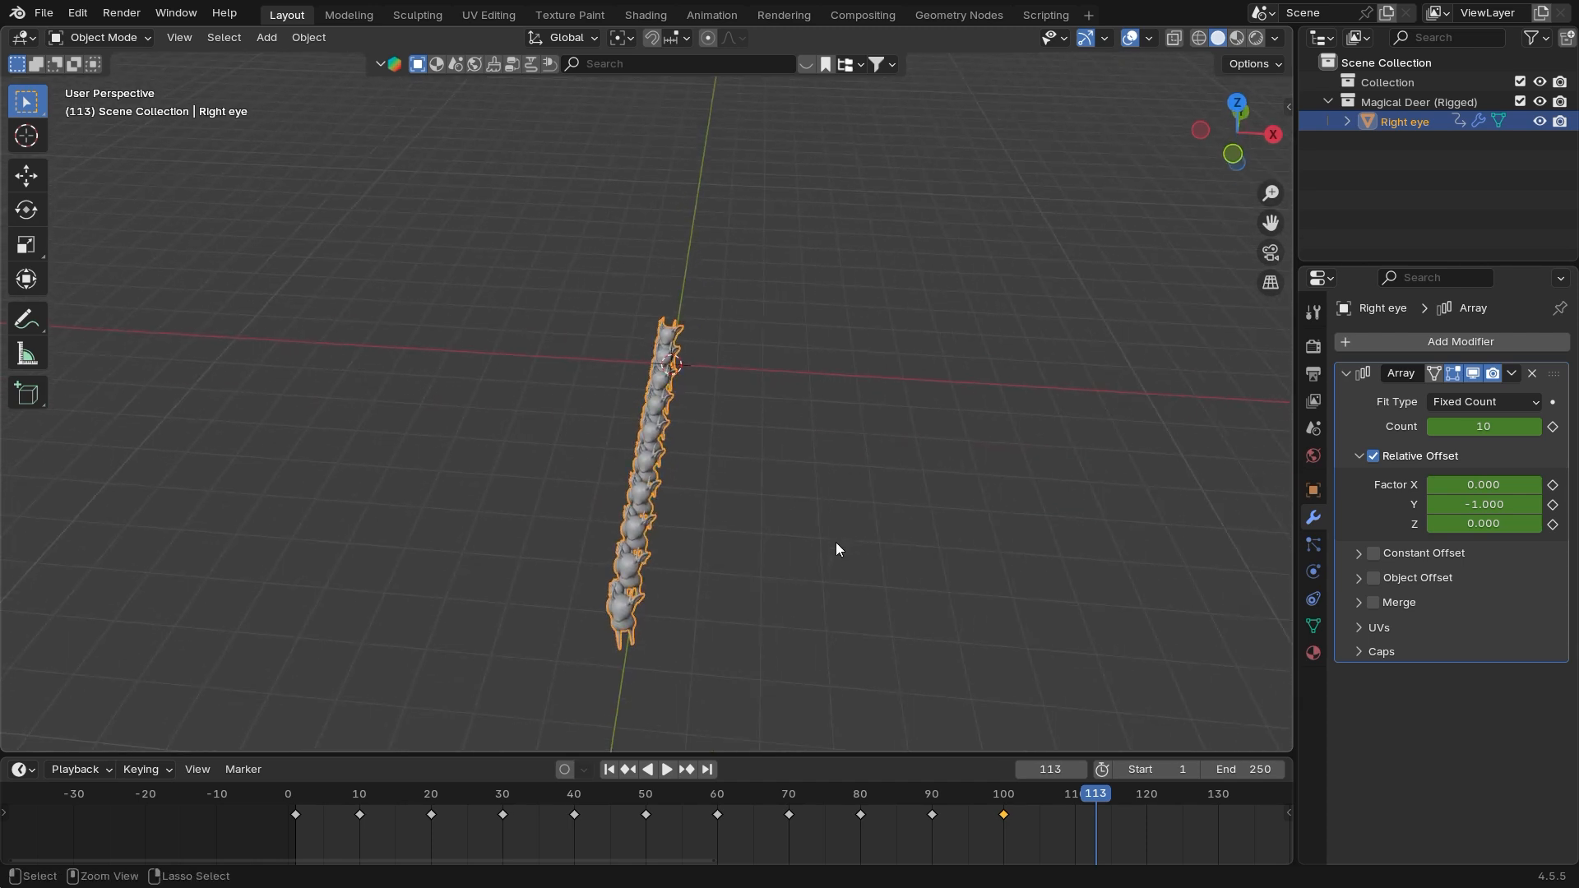
At frame 40, keyframe the relative offset Y factor at -1 as well and play the animation
drag(1079, 826, 574, 798)
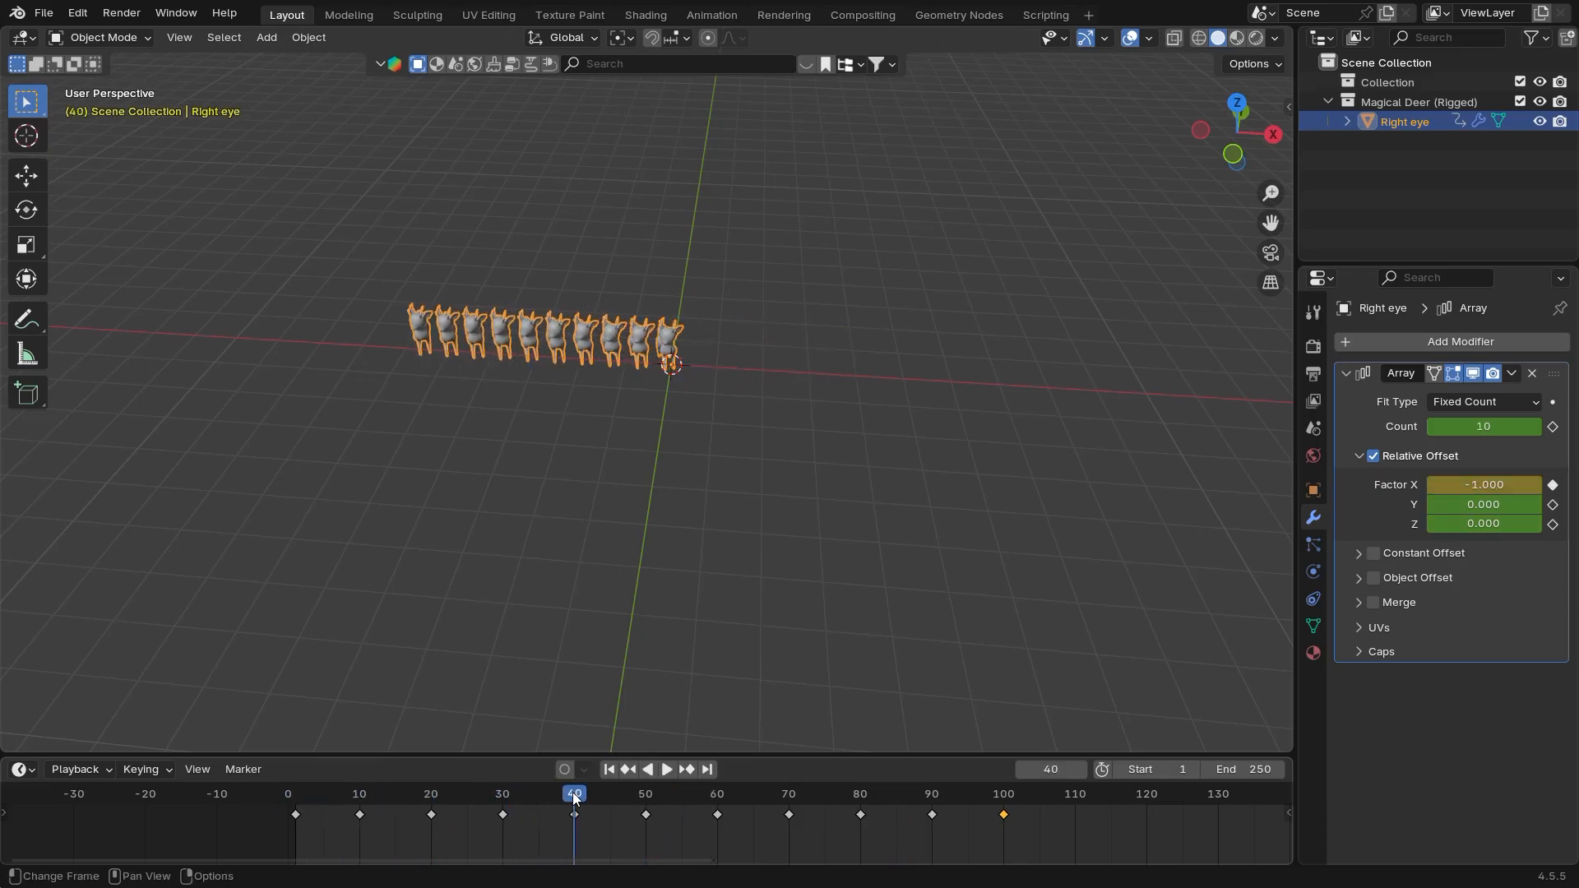
click(1480, 504)
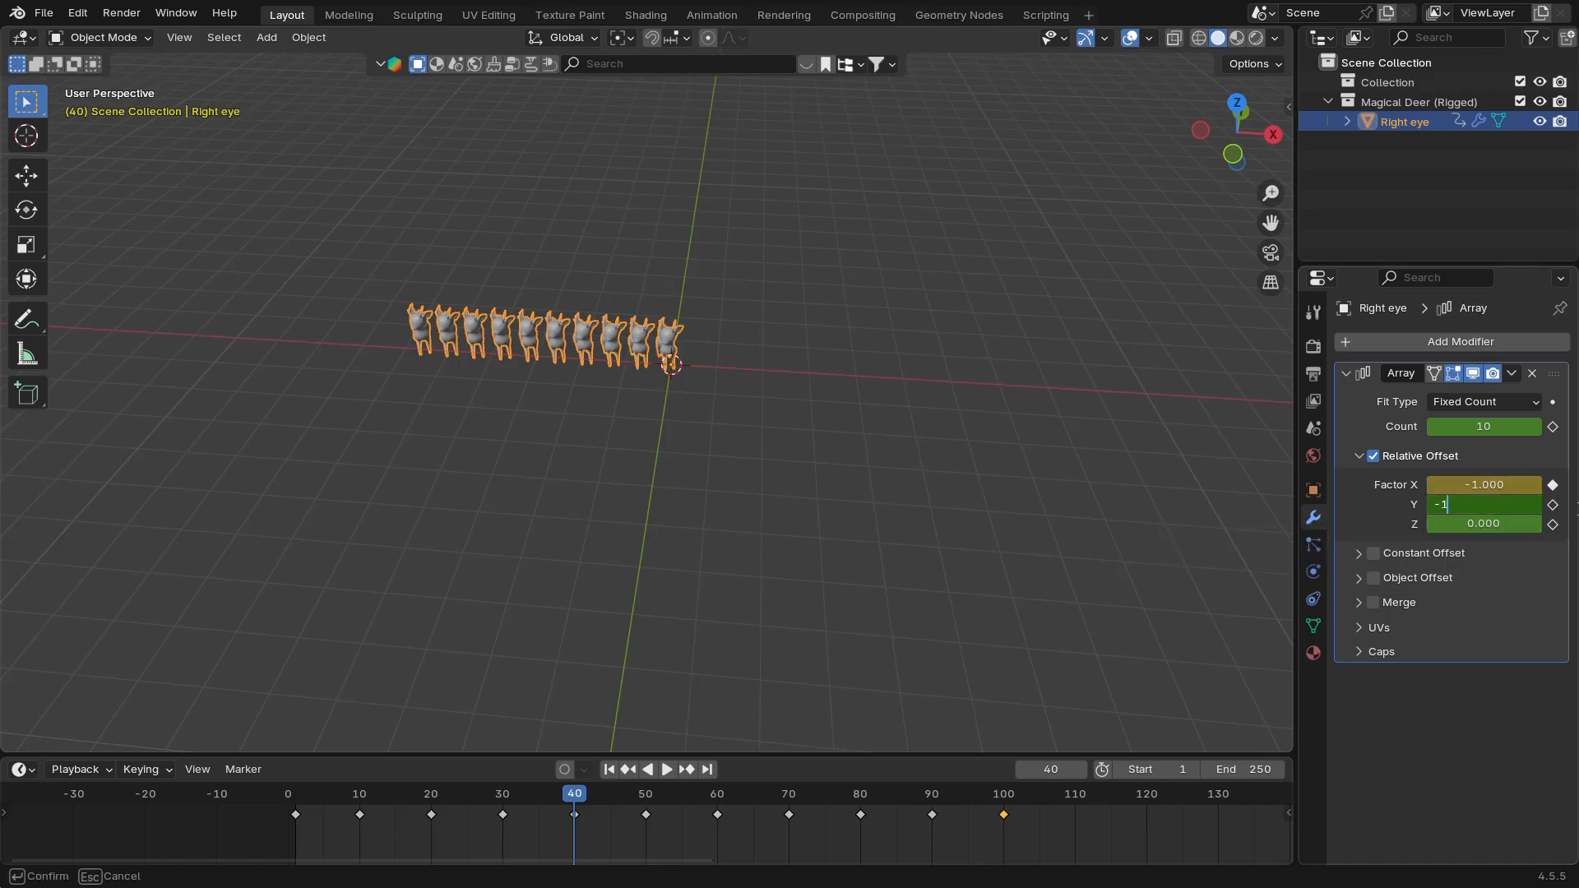
key(Return)
click(1552, 504)
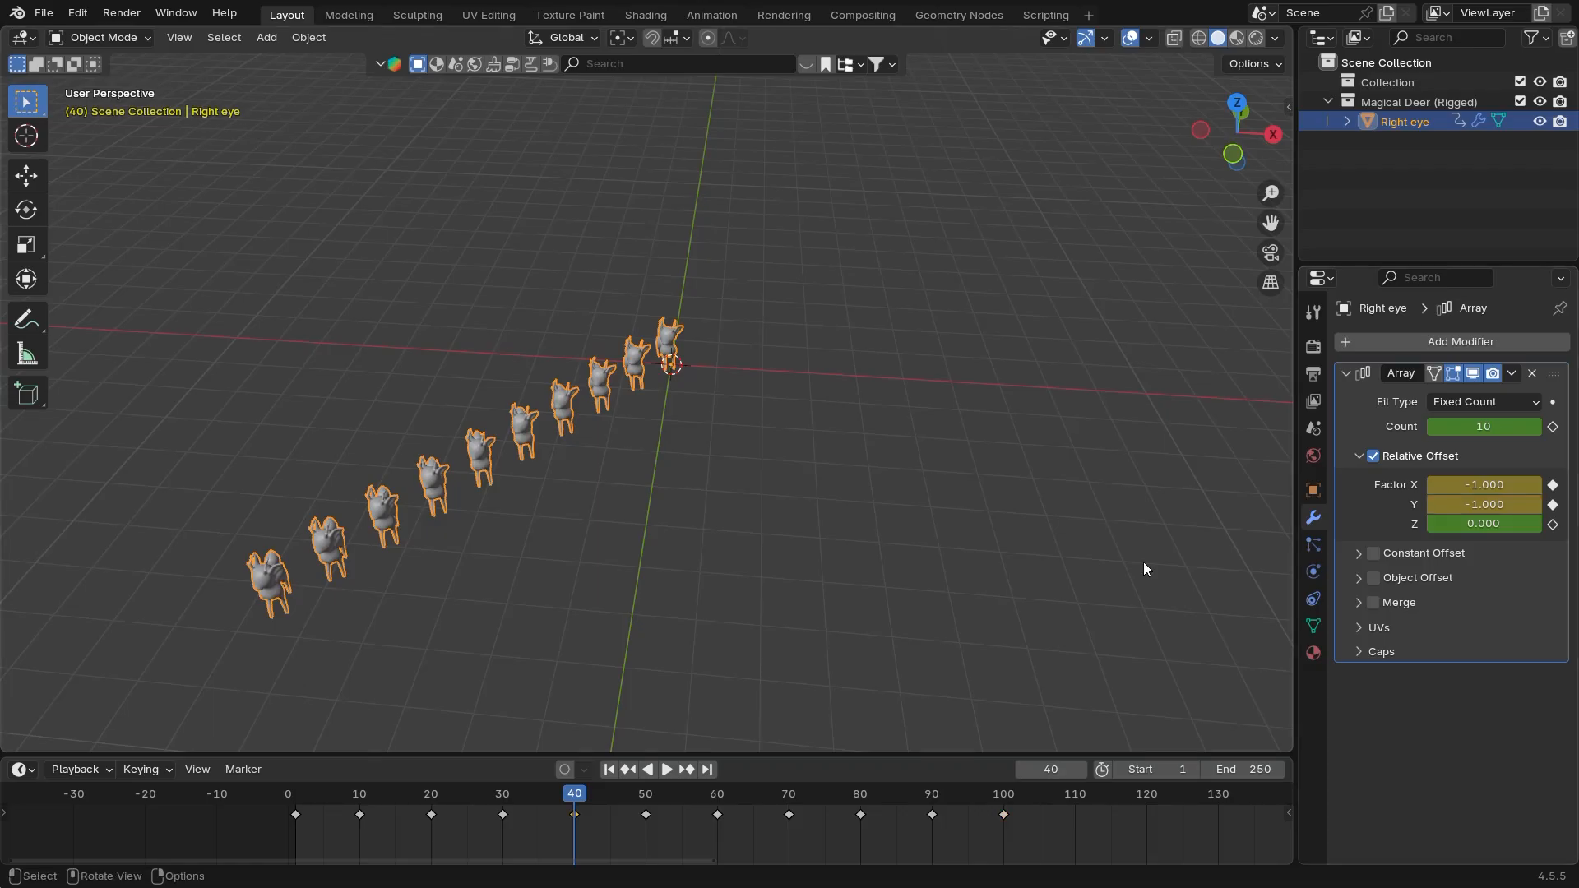
key(shift+Left)
key(space)
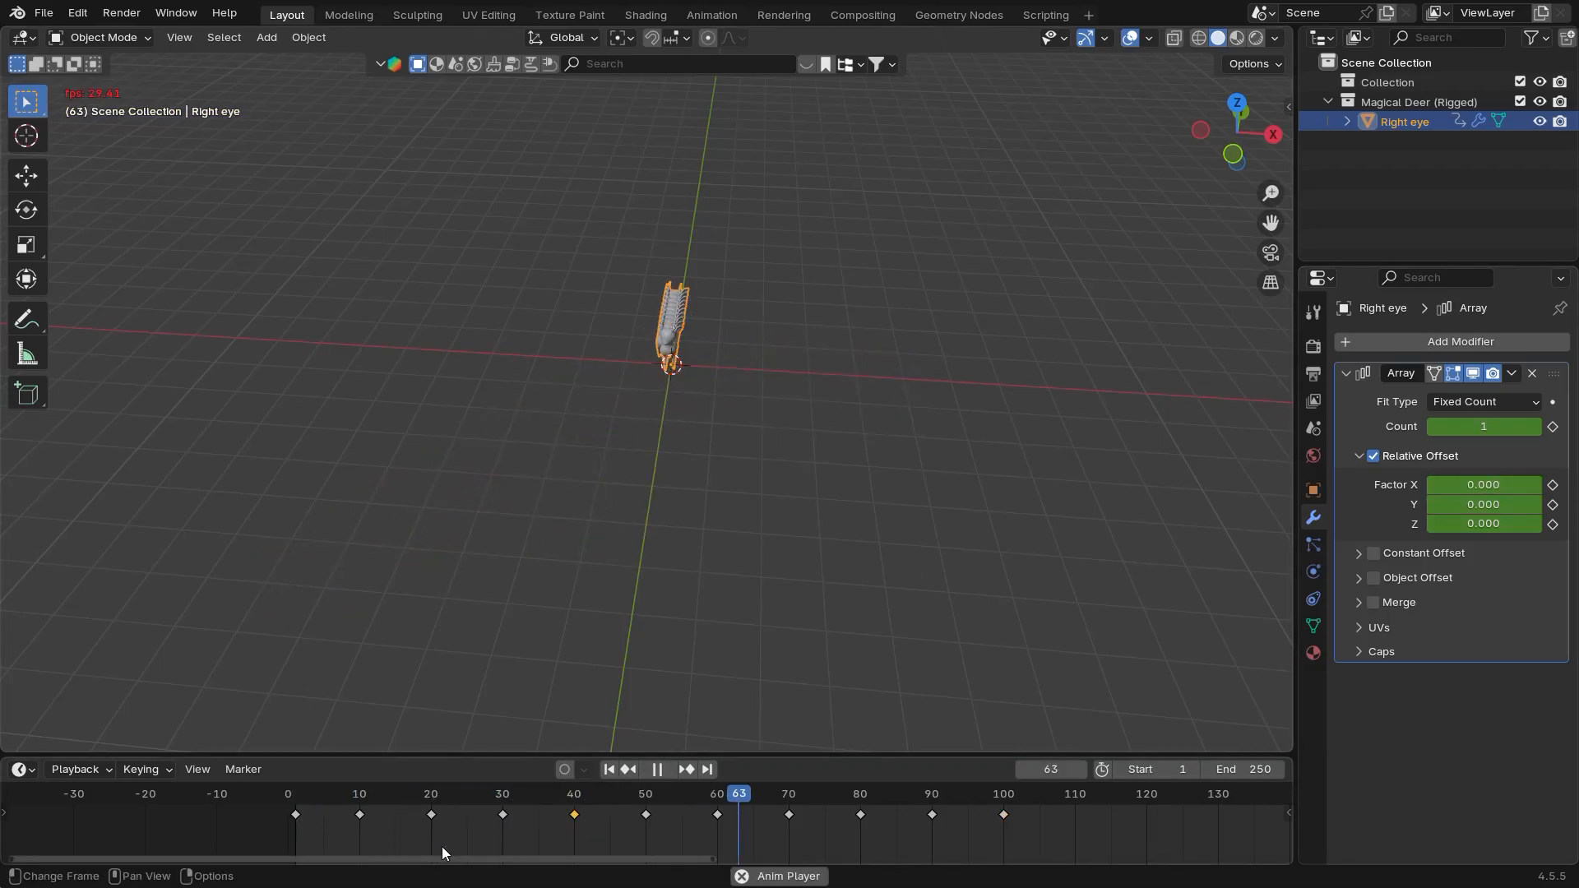
key(space)
Undo the Y factor keyframe and its value change at frame 40
key(ctrl+z)
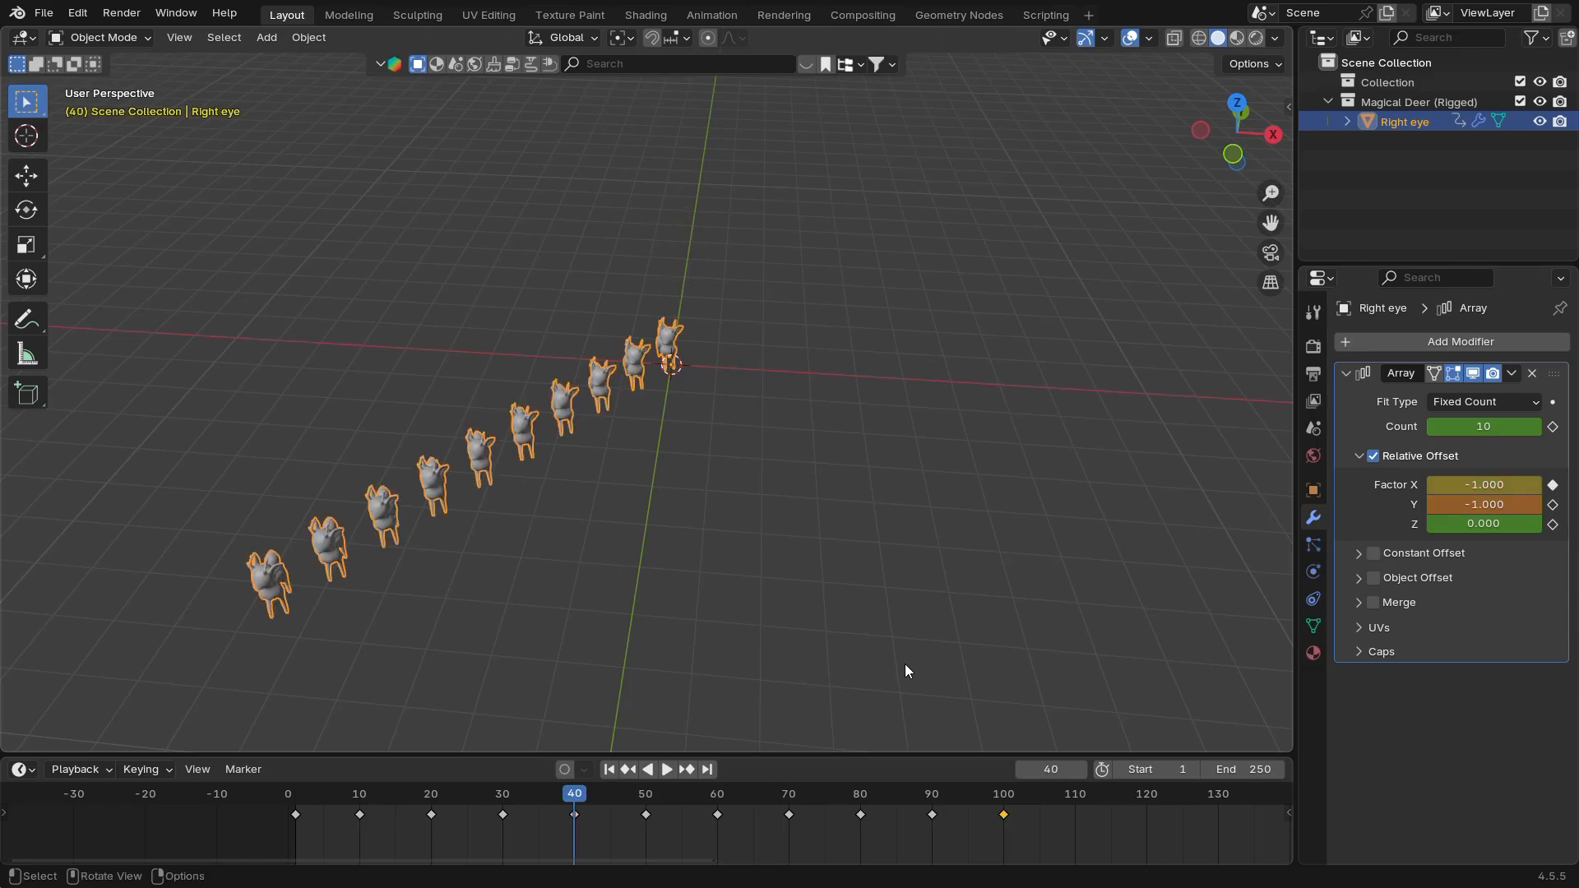
key(ctrl+z)
middle_drag(902, 669, 740, 559)
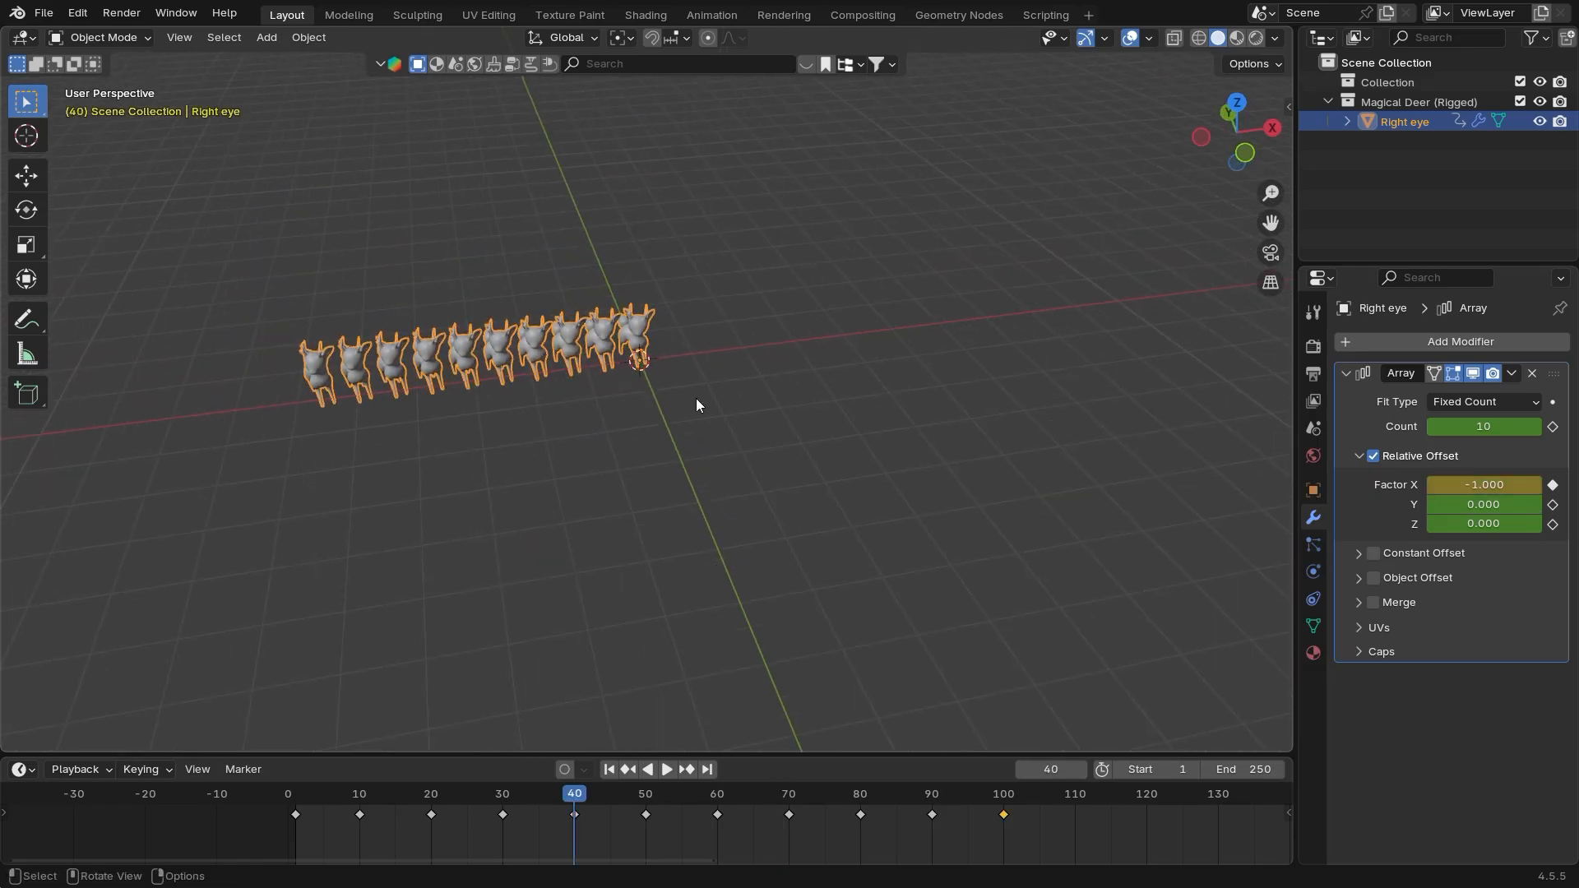
middle_drag(698, 405, 806, 524)
Reselect the deer, return to frame 1 and delete all of its keyframes
click(806, 525)
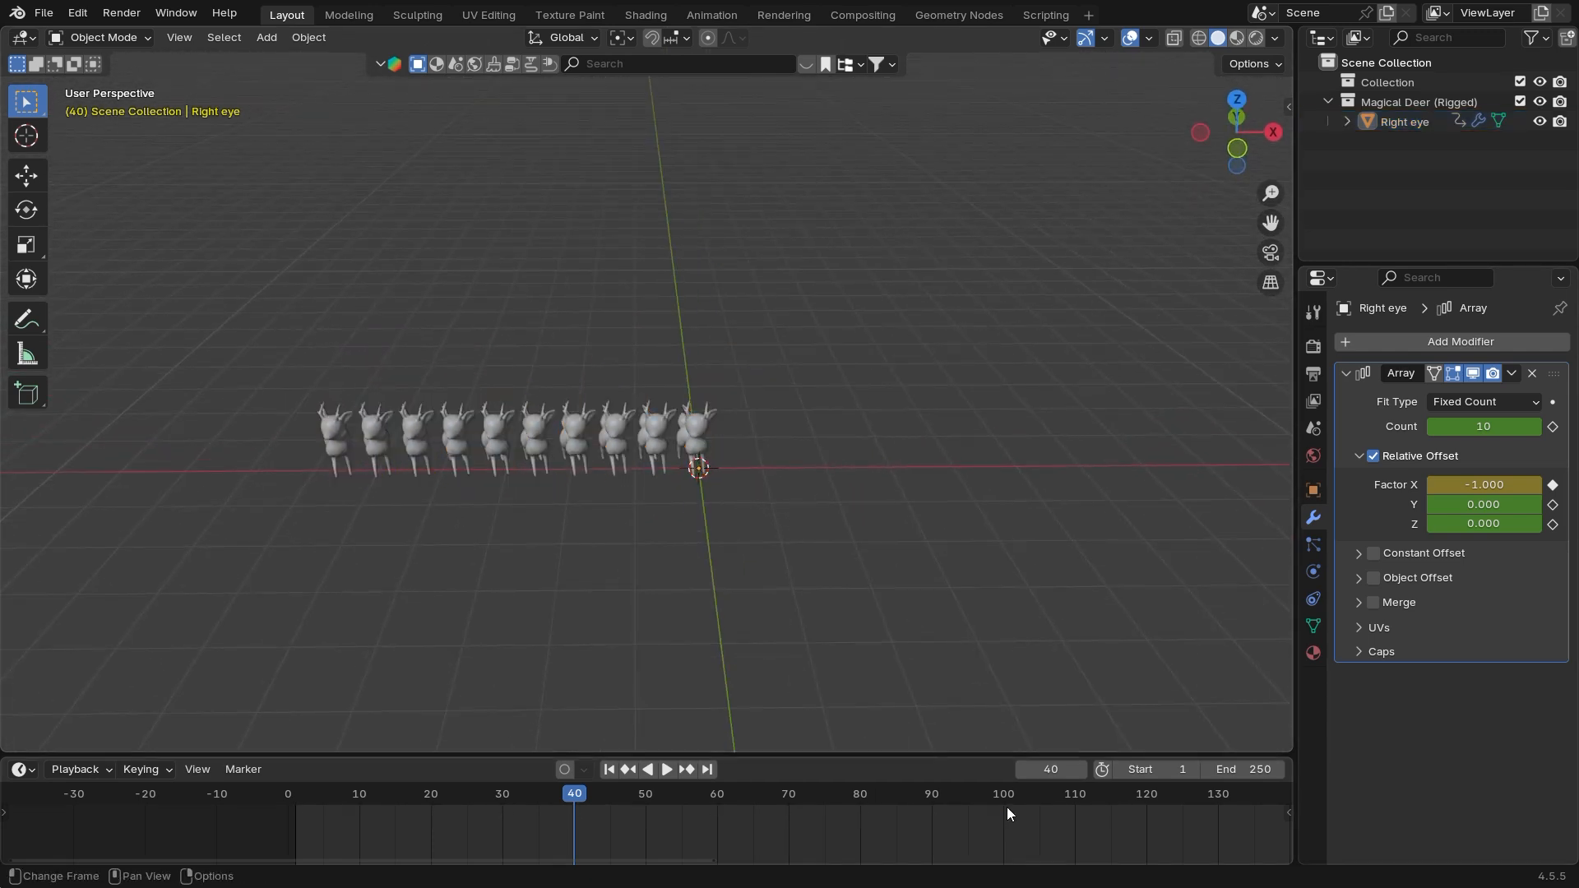
click(651, 442)
click(625, 770)
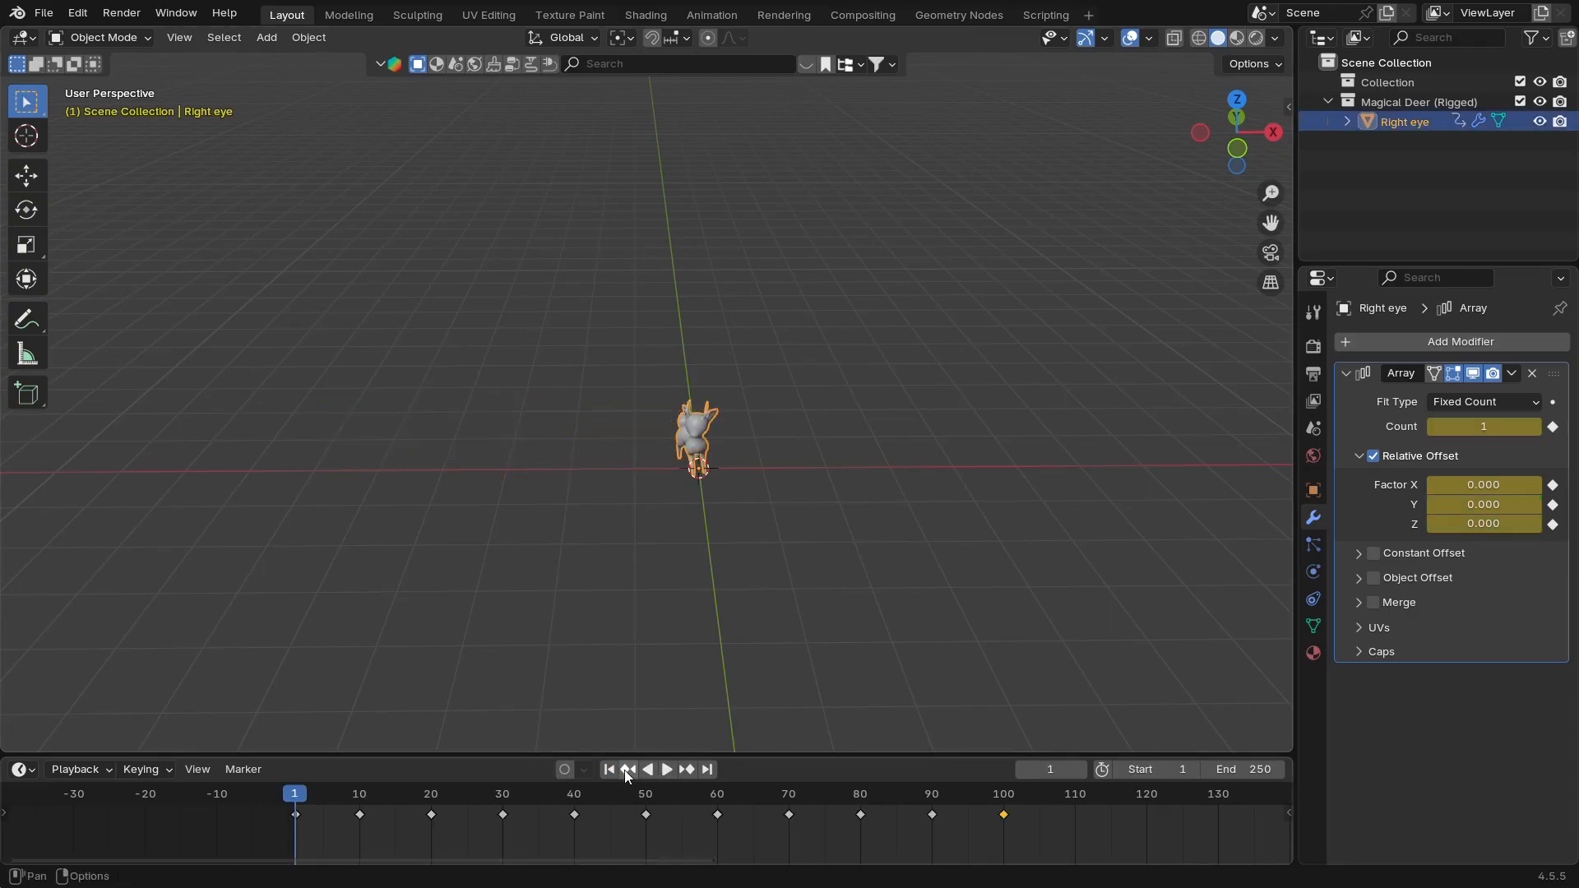
drag(1083, 822, 284, 813)
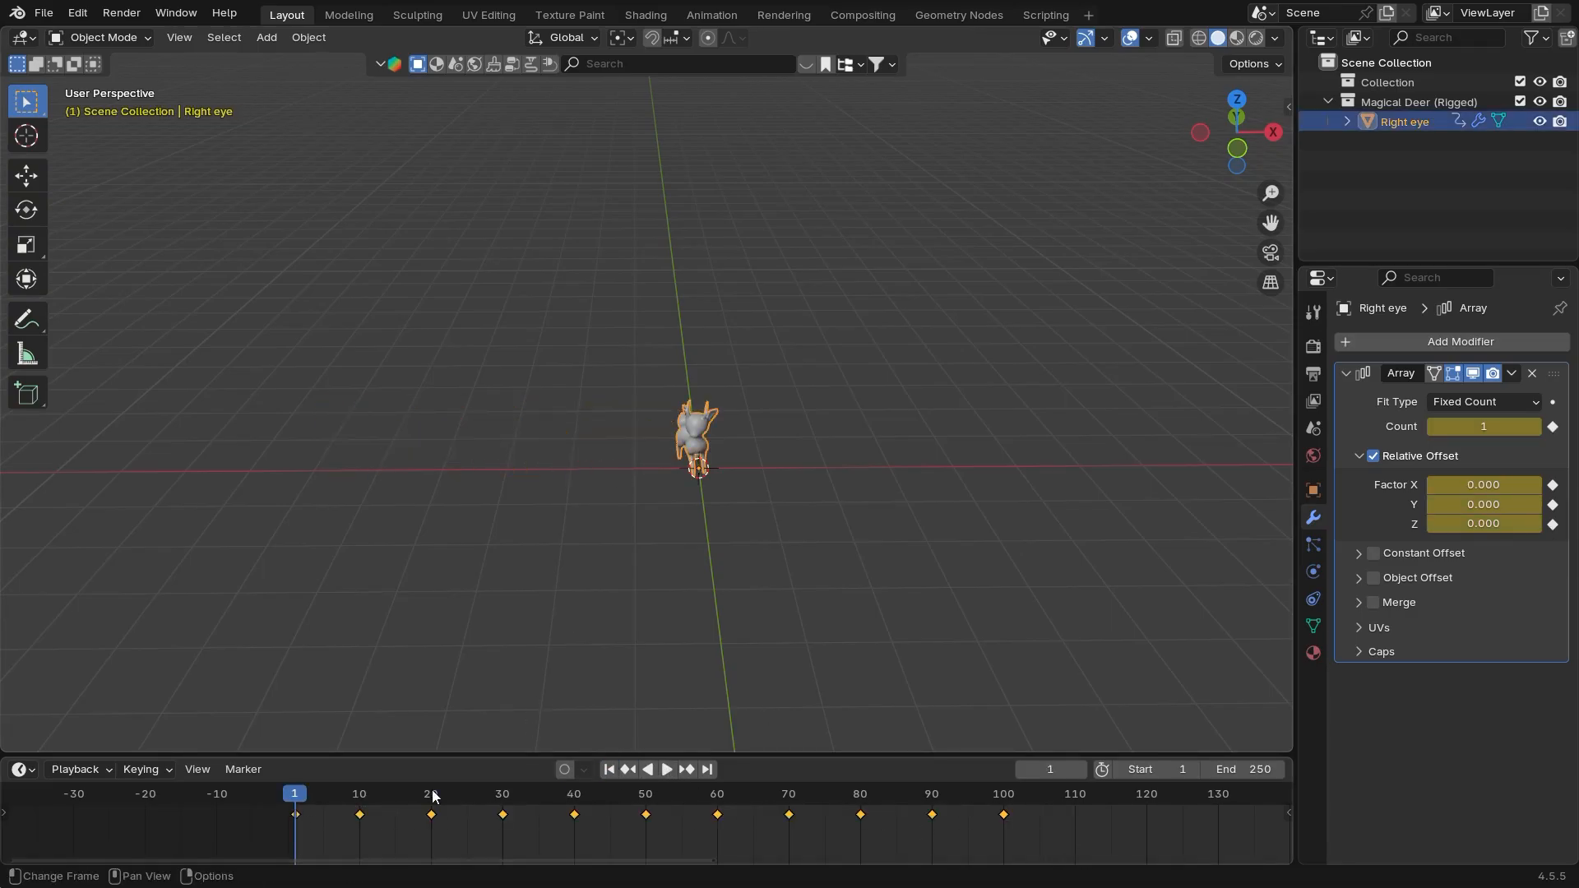
key(Delete)
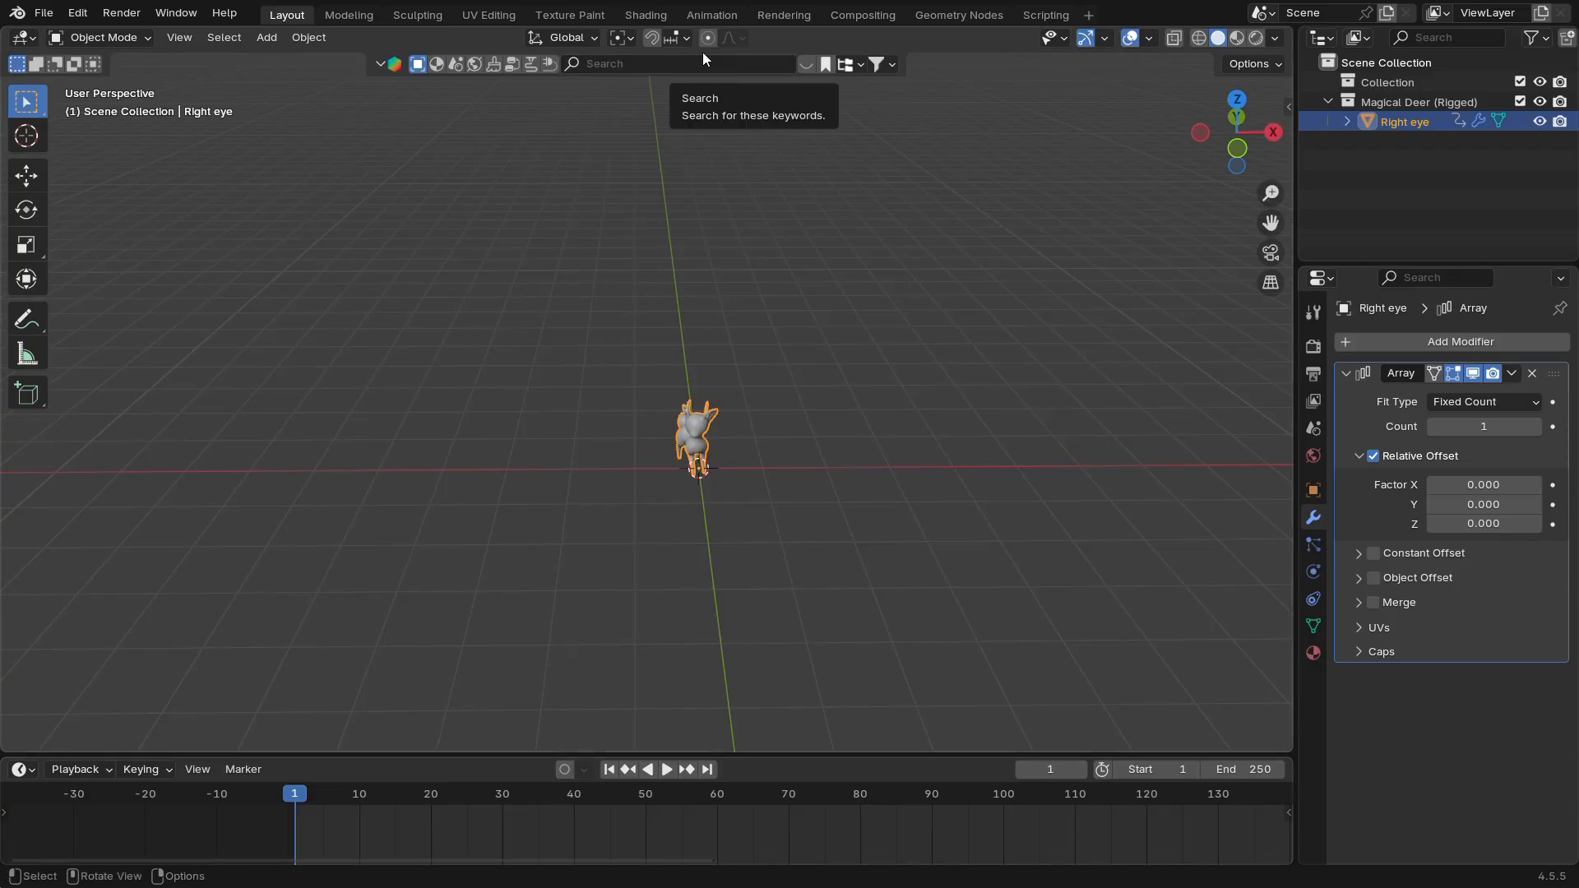
Deselect the deer and add a Plain Axes empty at the world origin
click(780, 475)
key(shift+a)
mouse_move(814, 491)
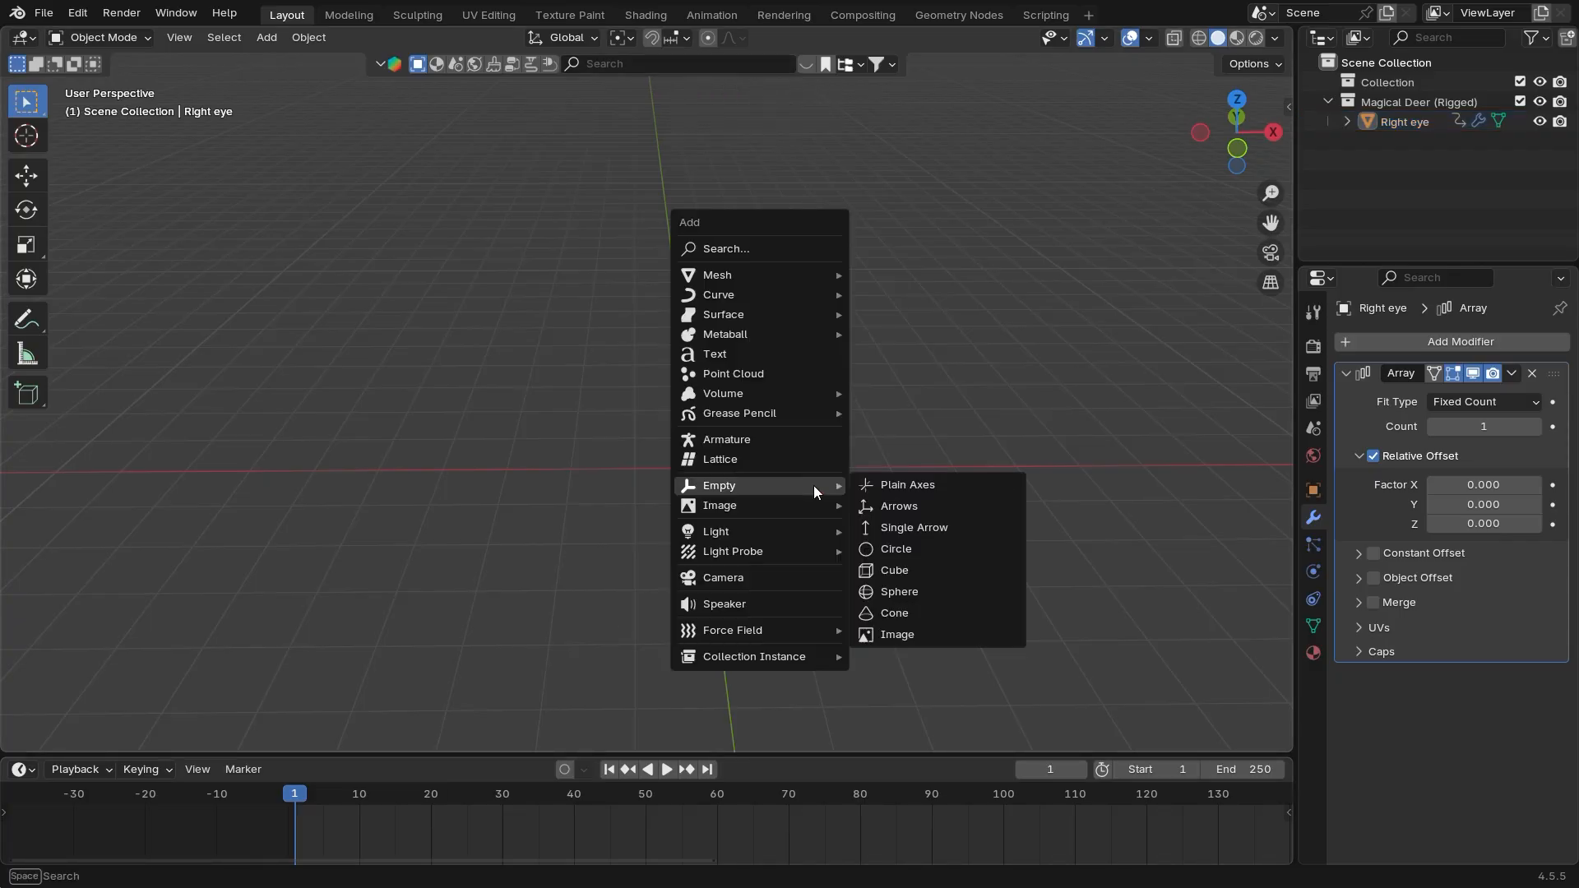
click(893, 489)
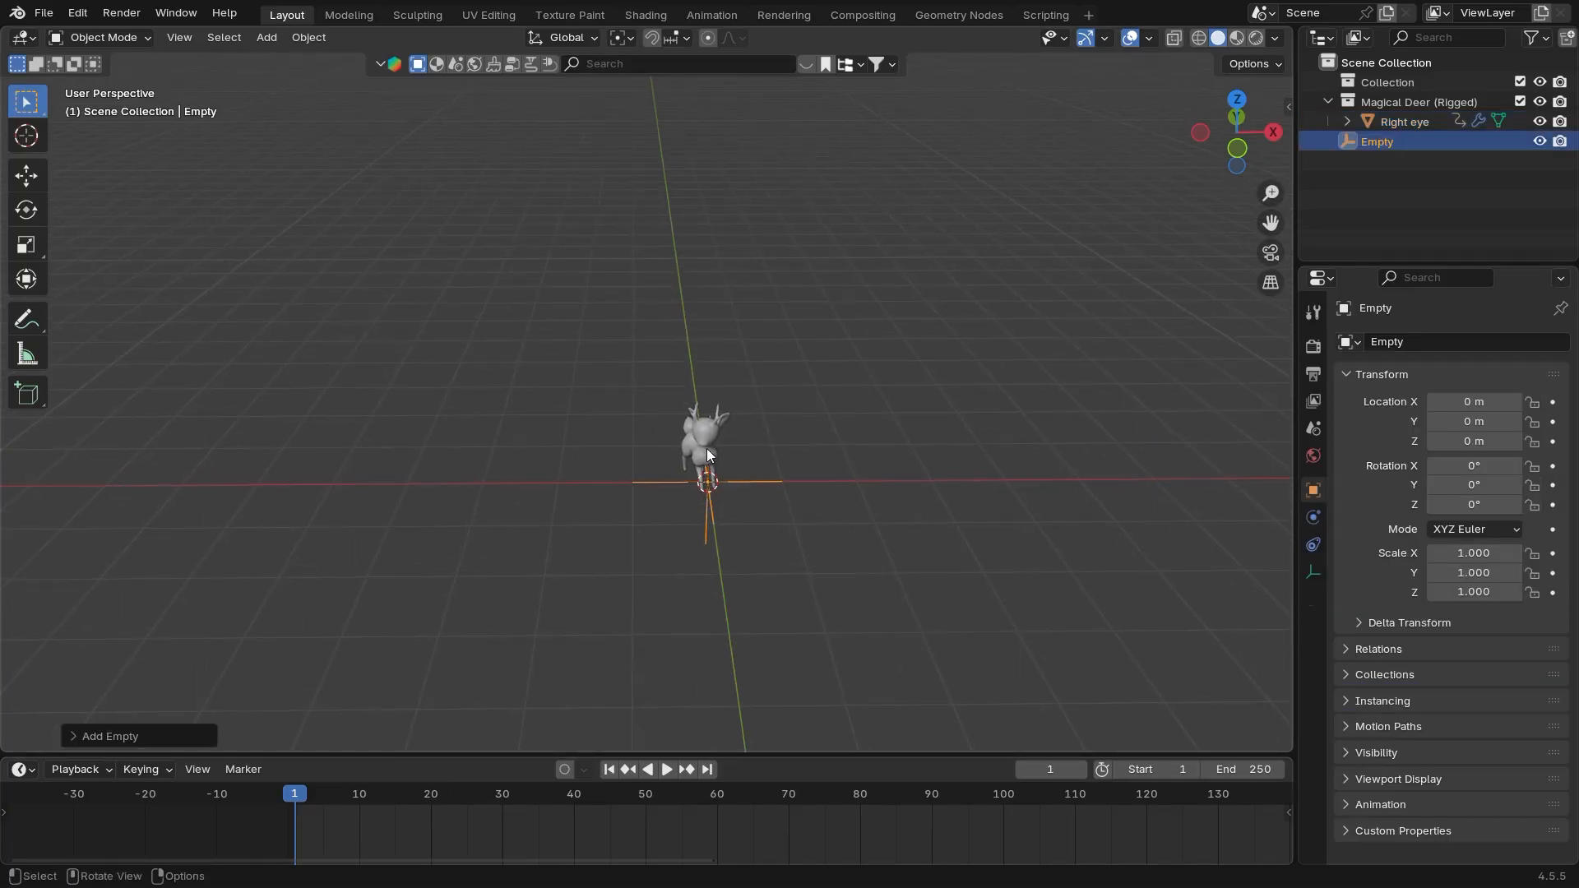
Select the deer and review the Relative Offset and Constant Offset settings of its Array modifier
click(707, 455)
shift+middle_drag(816, 623, 827, 643)
scroll(1076, 603, up, 1)
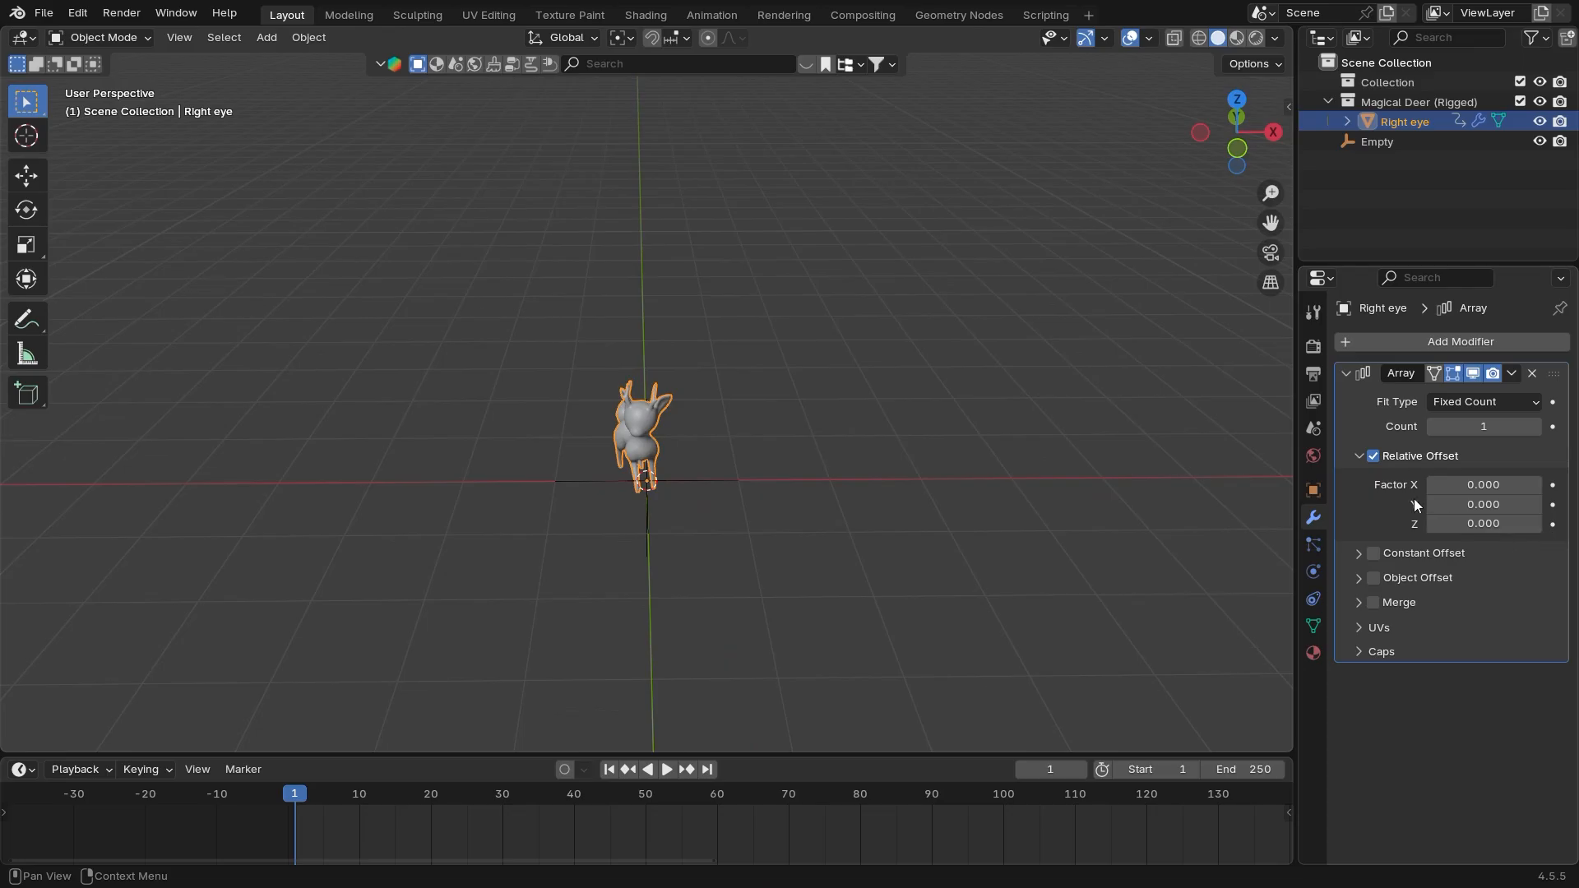
click(1373, 457)
click(1360, 457)
click(1359, 553)
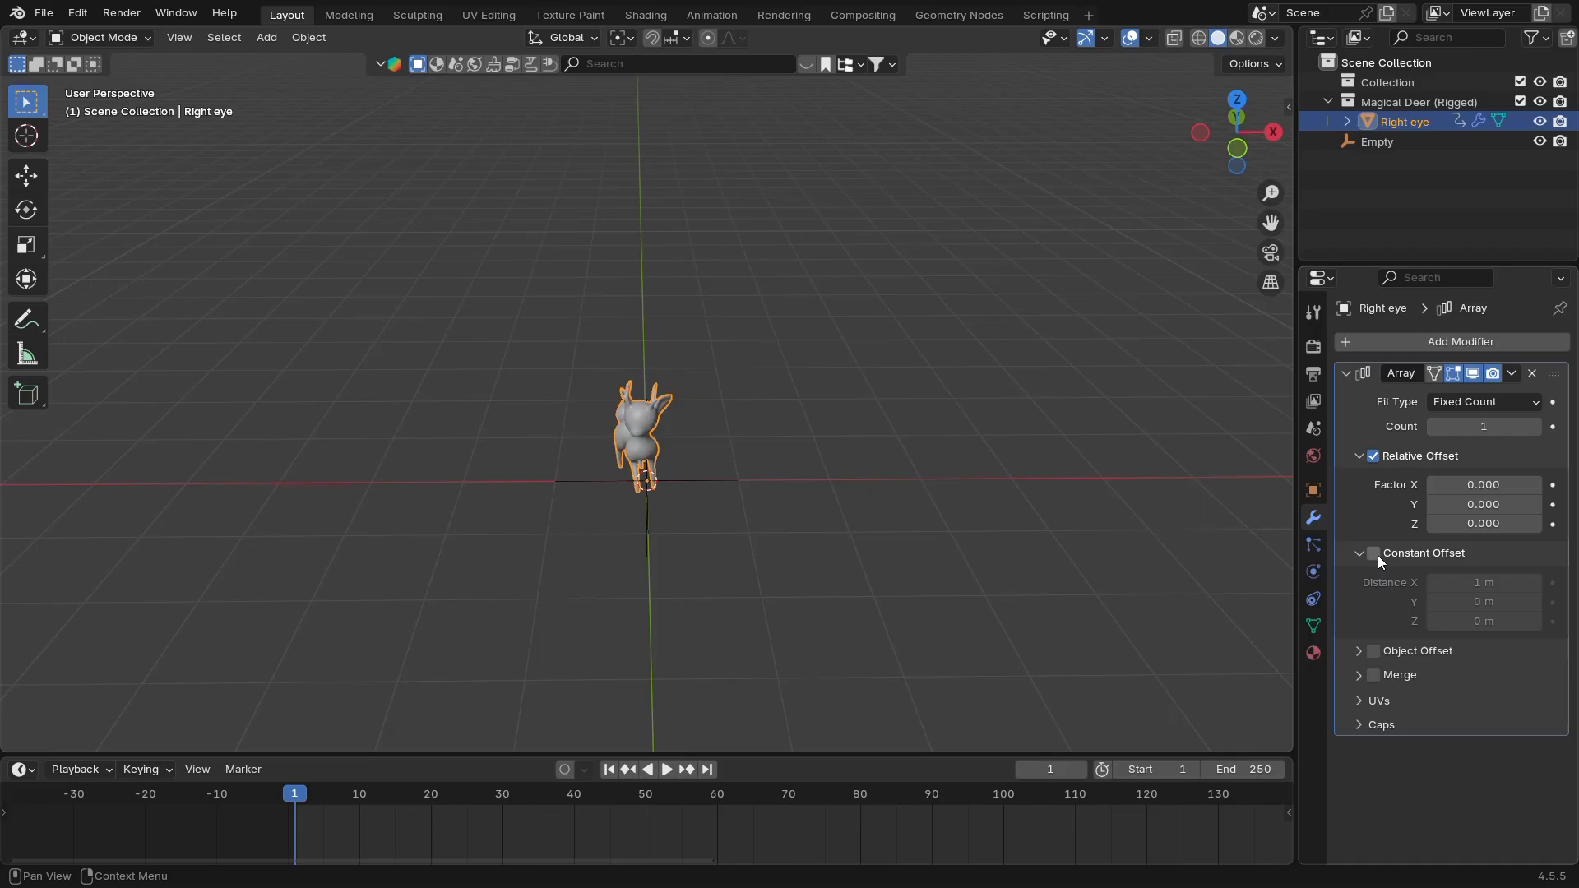
click(1360, 552)
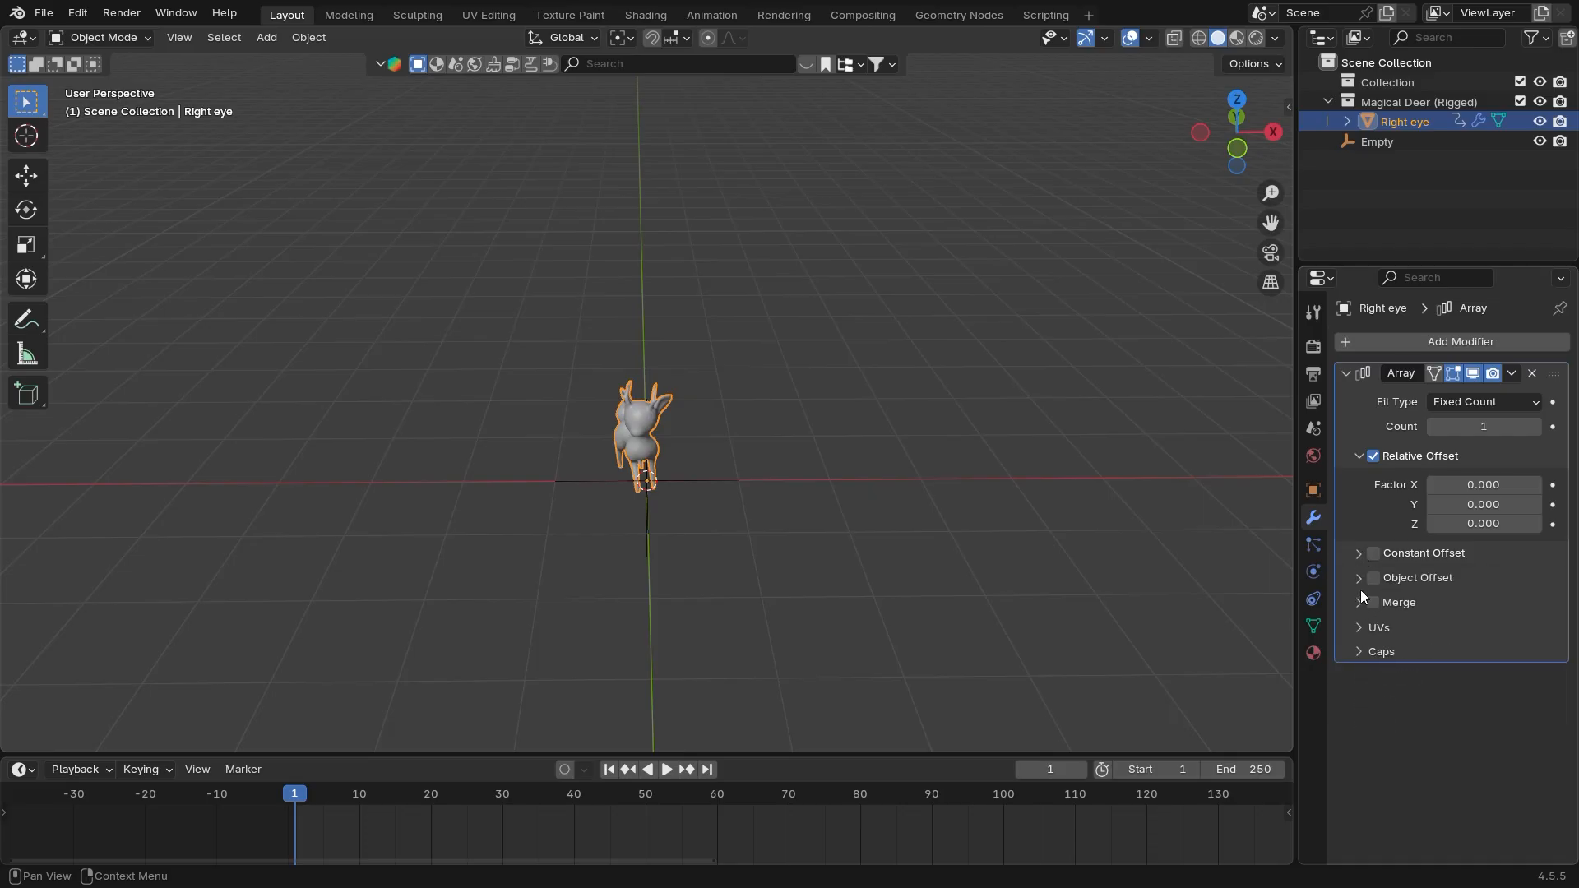
Enable Object Offset in the deer's Array modifier and assign the Empty as its offset object
click(1359, 578)
click(1379, 580)
middle_drag(764, 543, 786, 581)
scroll(850, 514, up, 4)
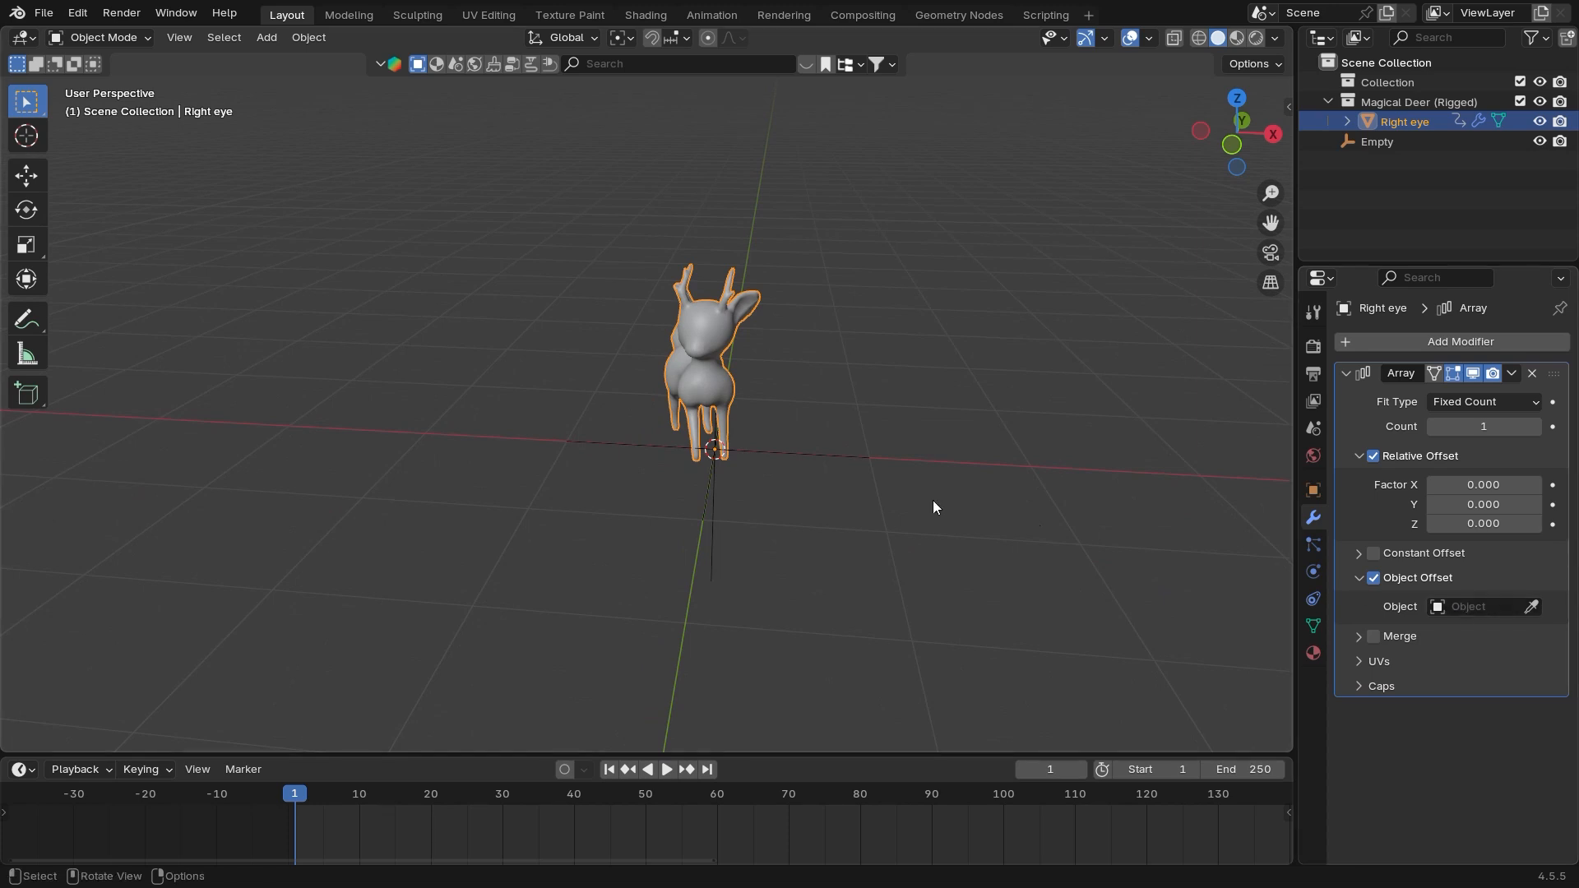
middle_drag(932, 500, 855, 476)
click(1531, 606)
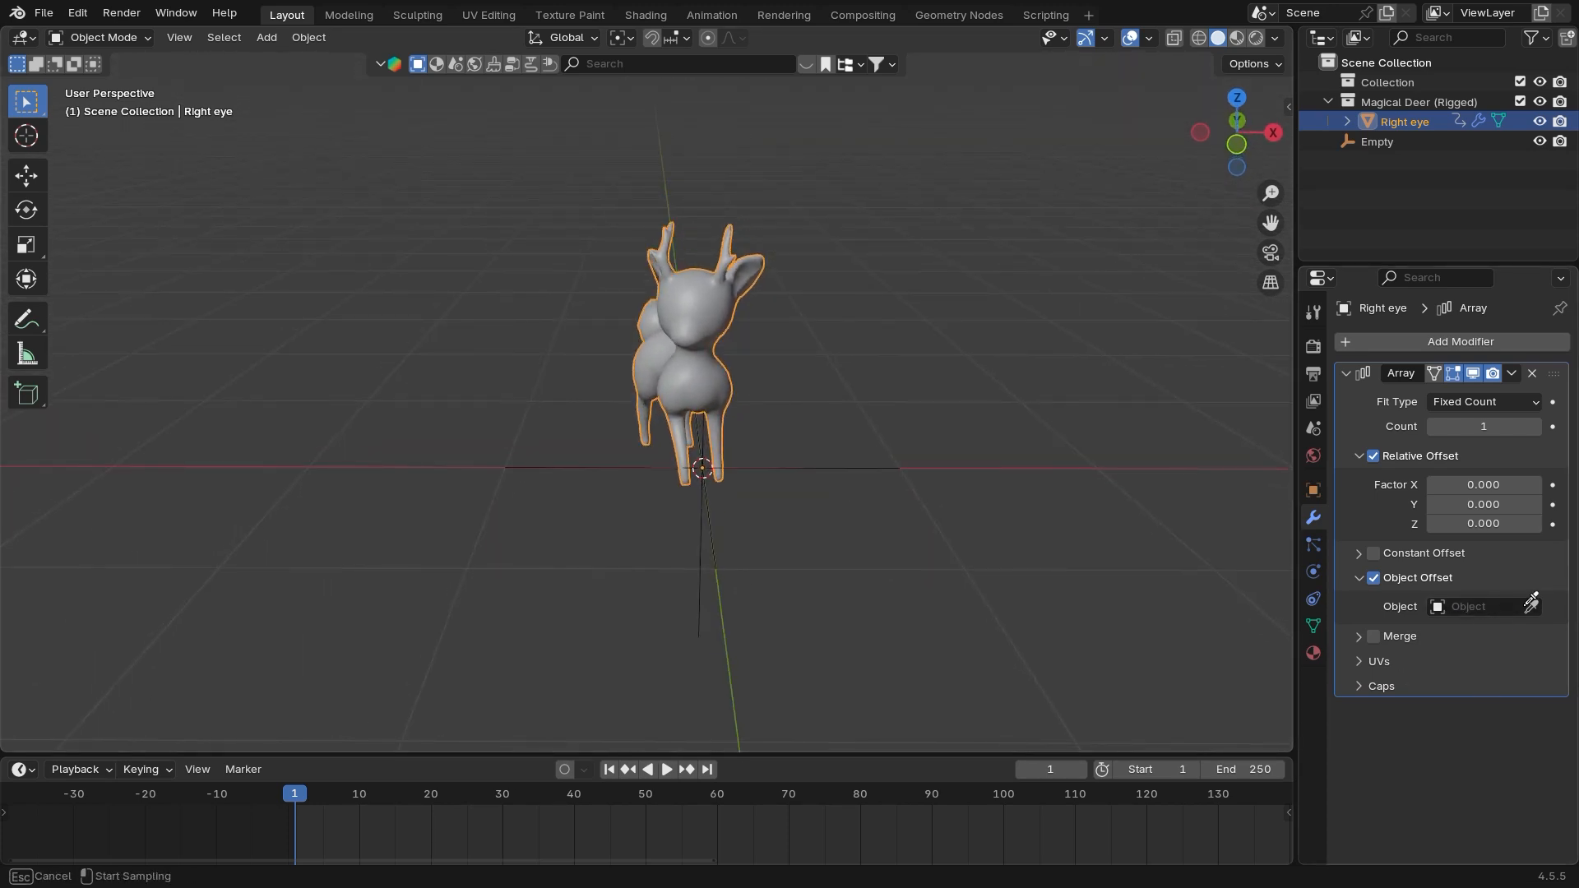
click(839, 462)
middle_drag(832, 485, 753, 554)
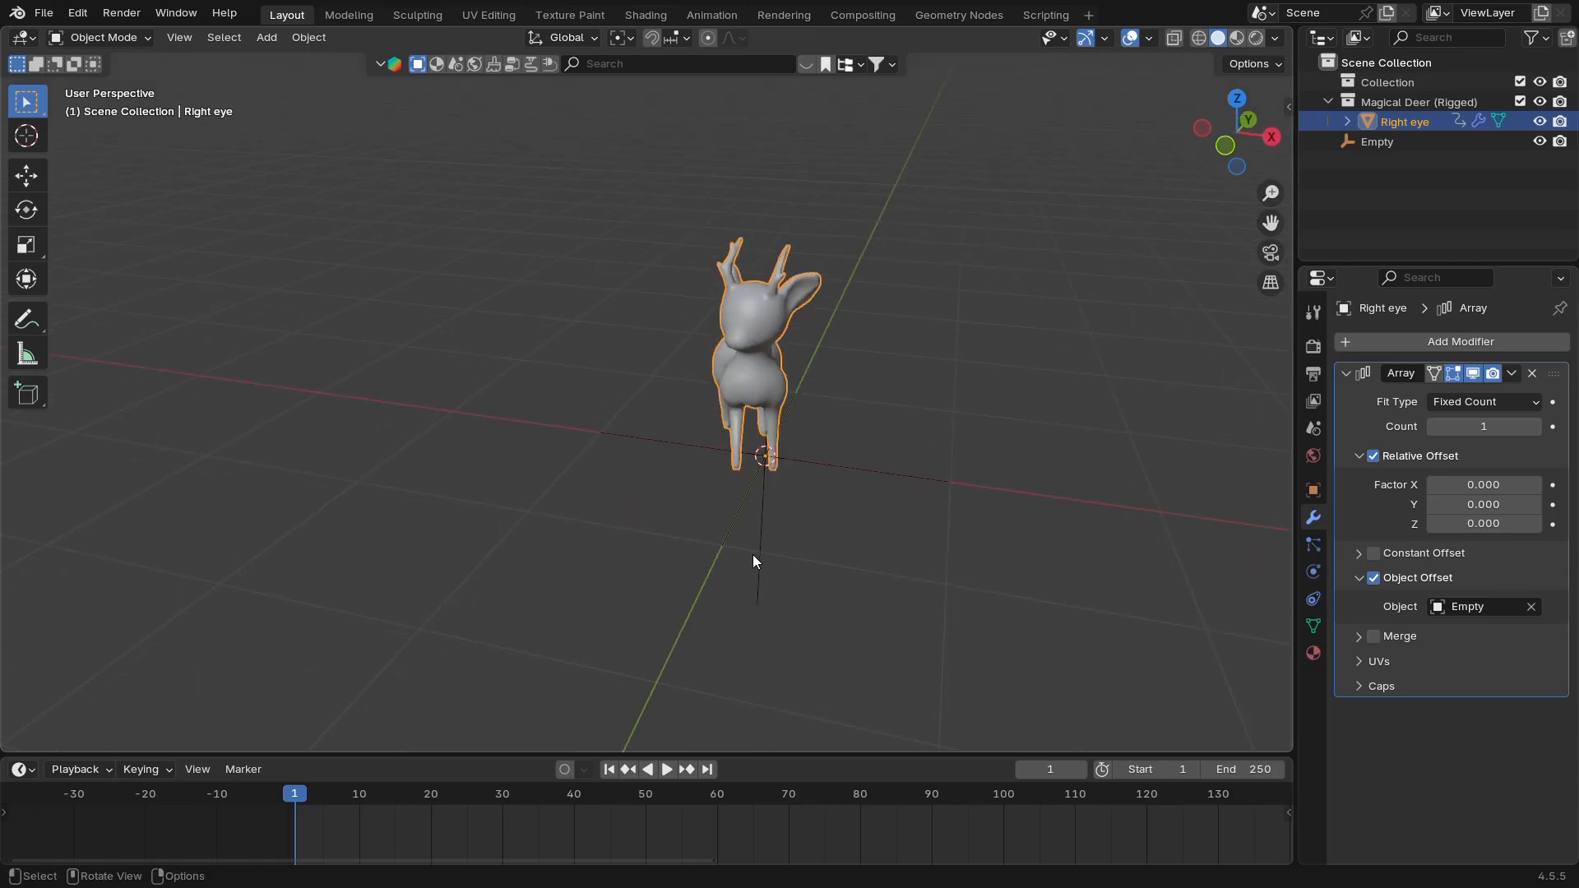
Try moving the empty freely away from the origin and undo the move
click(831, 466)
mouse_move(831, 465)
middle_down()
mouse_move(861, 530)
mouse_move(839, 493)
middle_up()
key(g)
click(945, 517)
key(ctrl+z)
Select the deer and set its Array modifier count to 10
click(728, 379)
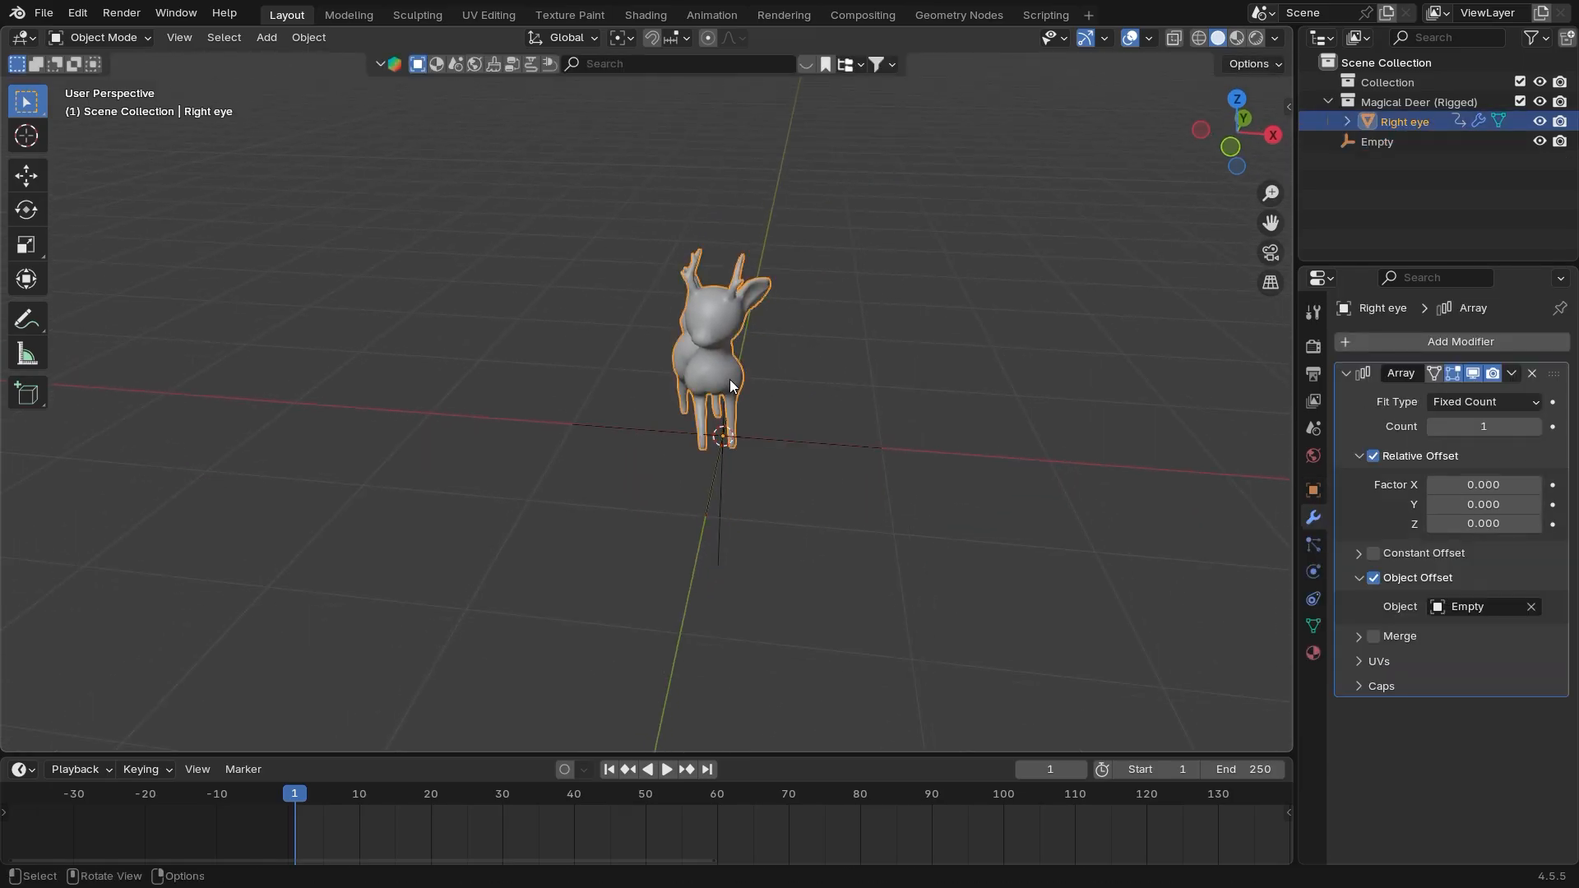
click(1483, 425)
text(2)
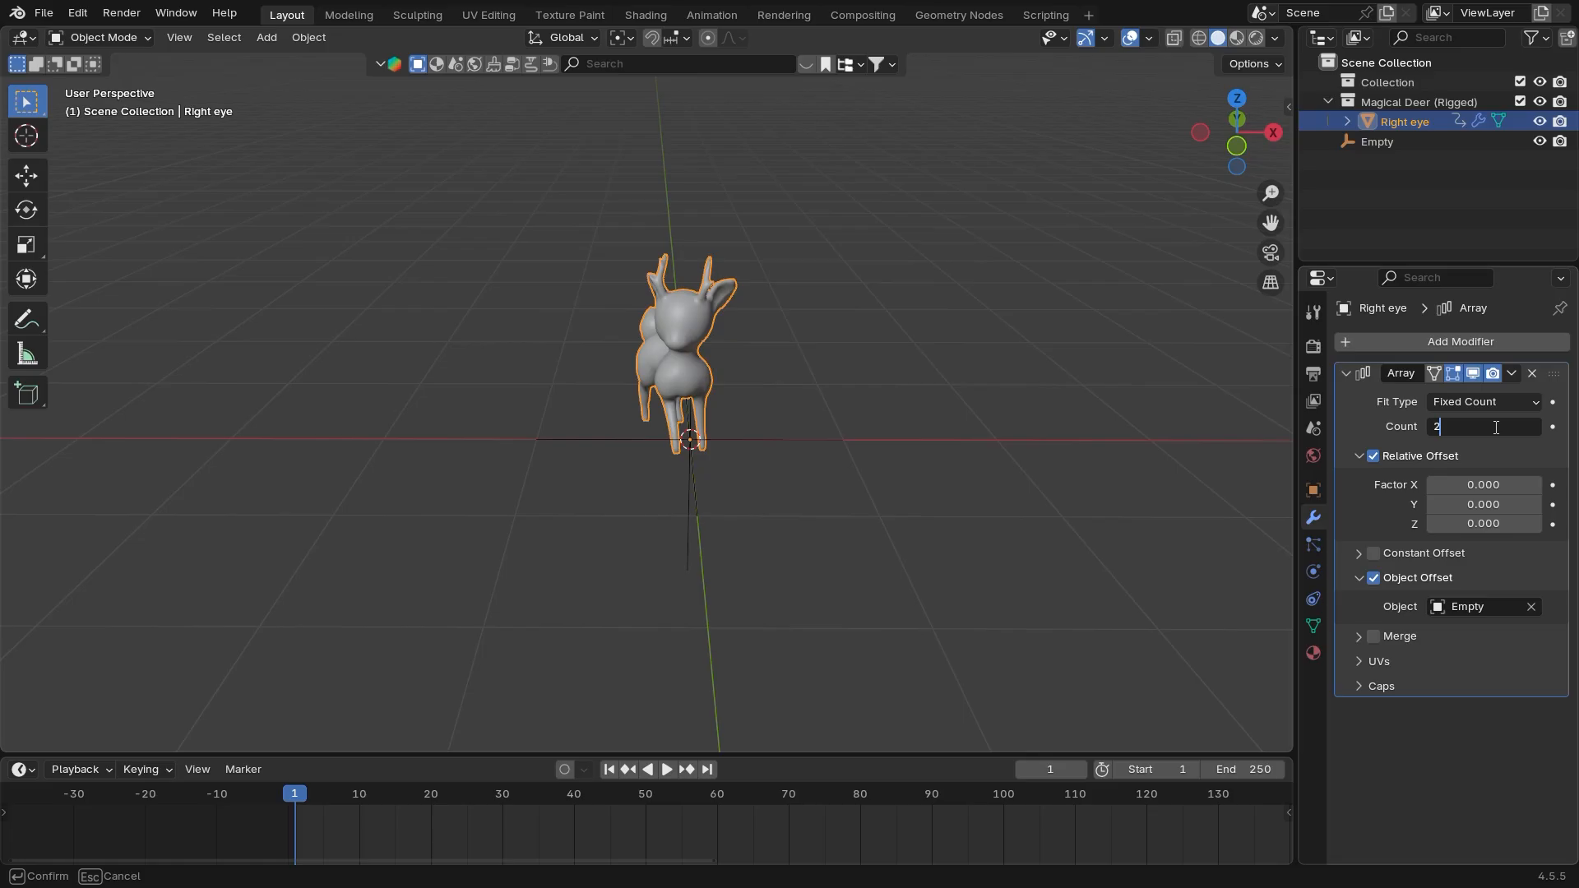
key(Return)
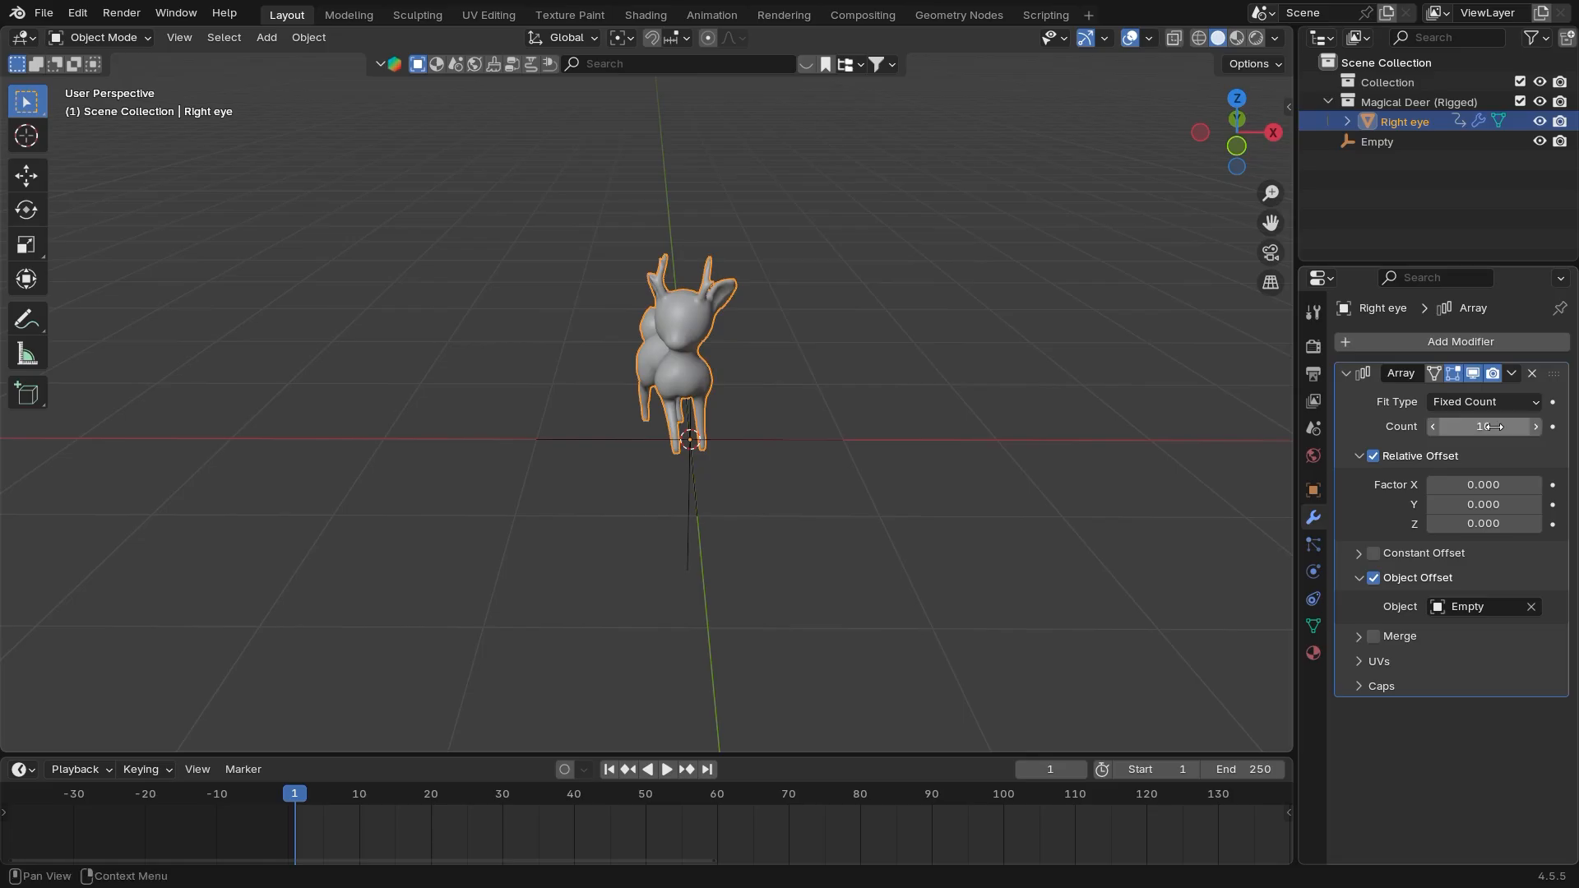
Select the empty, try moving it about 0.41 m along X to spread the deer copies, and undo the move
click(739, 436)
middle_drag(738, 436, 722, 494)
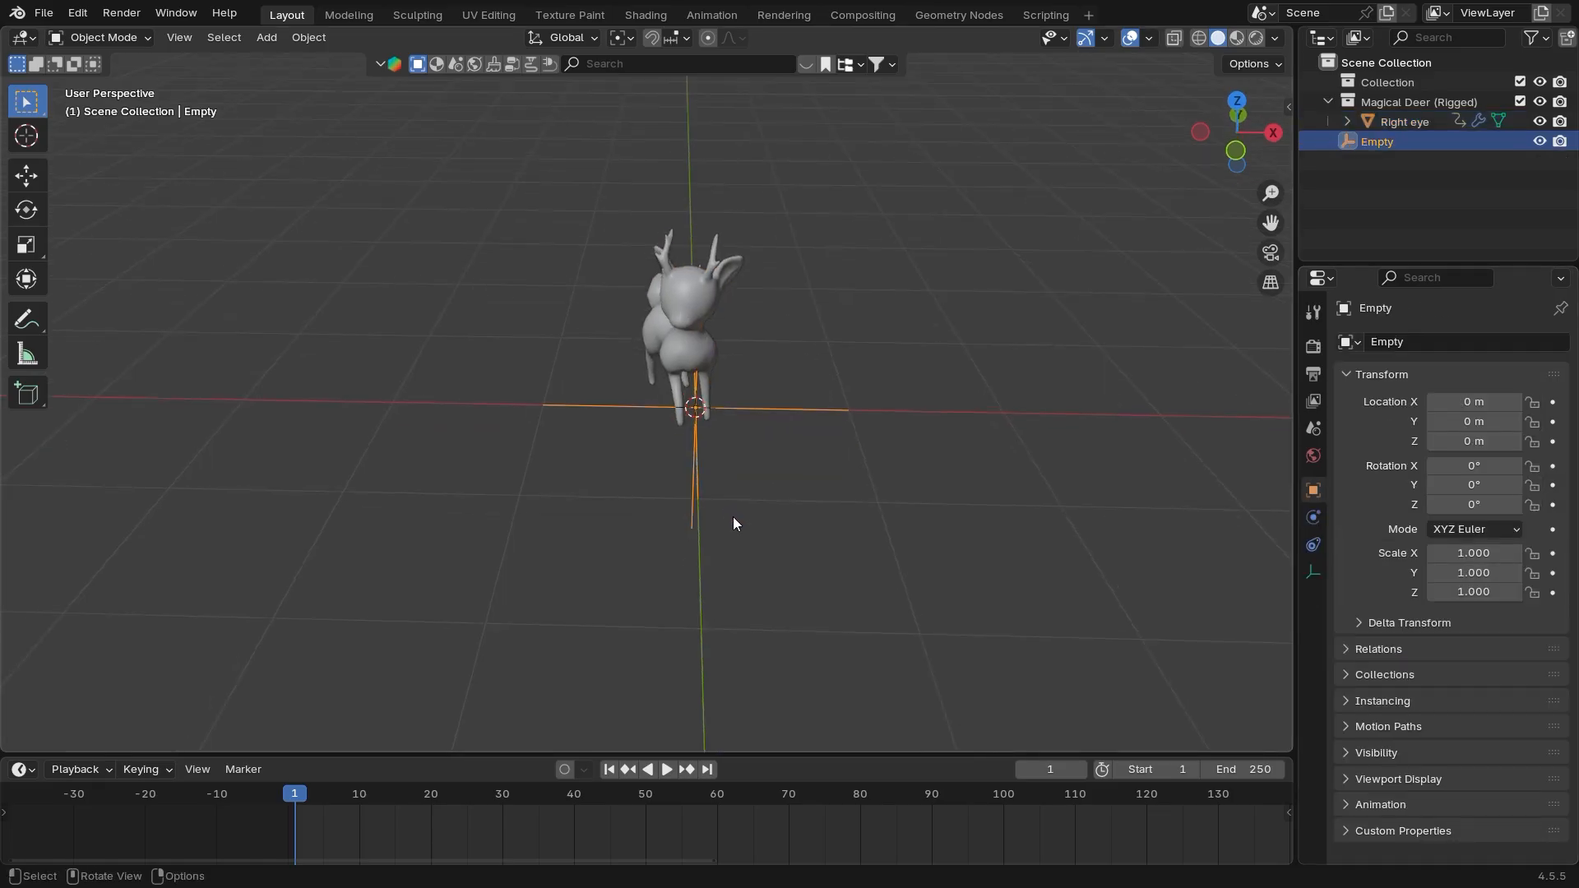
key(g)
click(814, 518)
scroll(771, 606, down, 5)
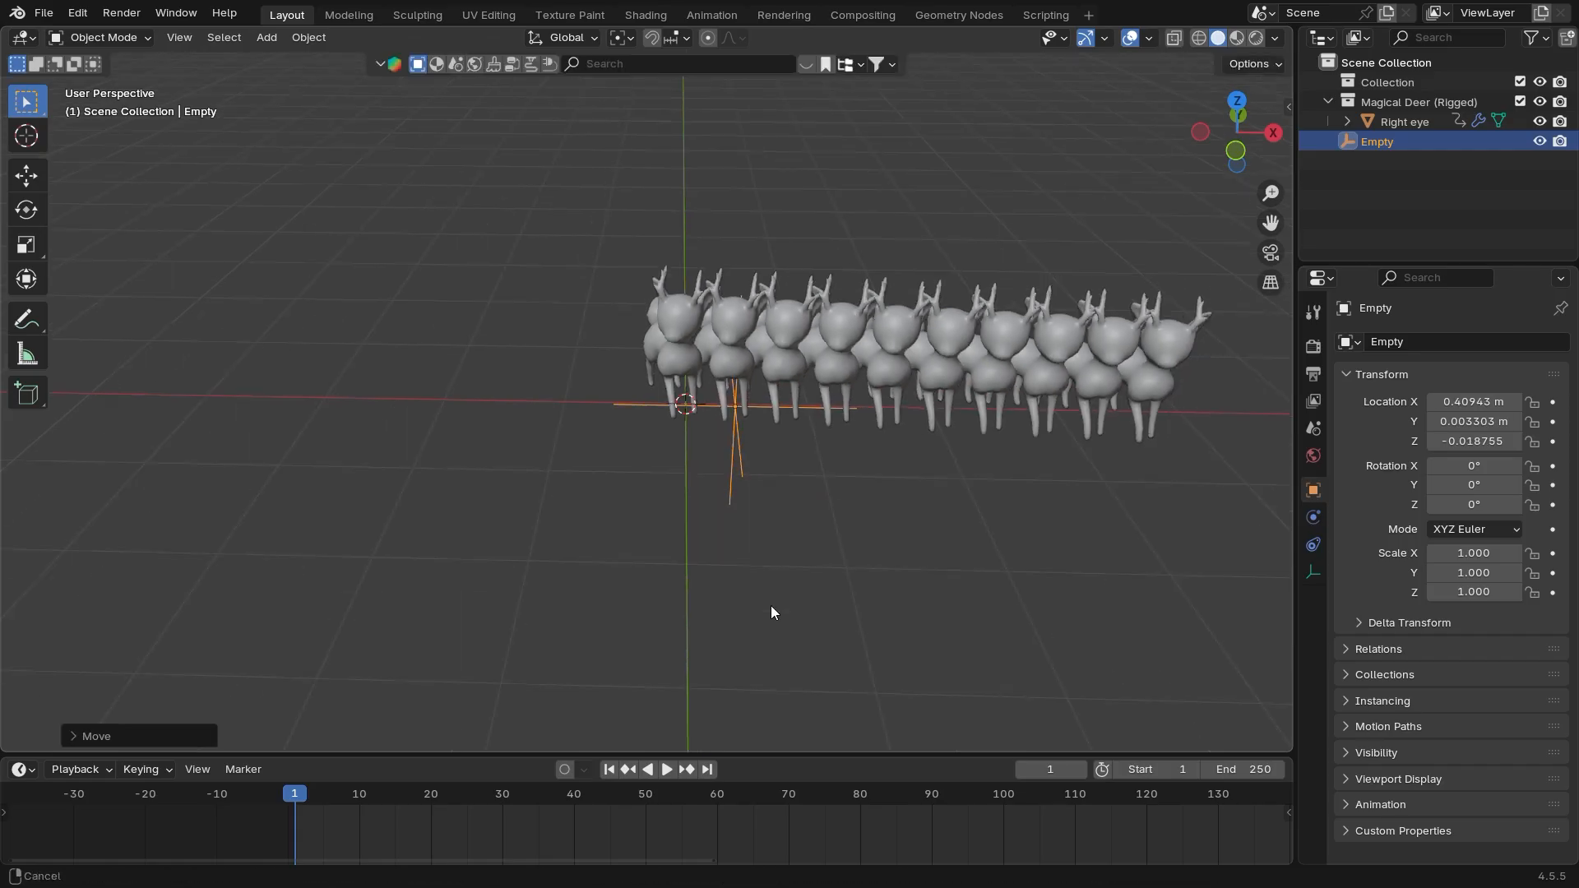
key(g)
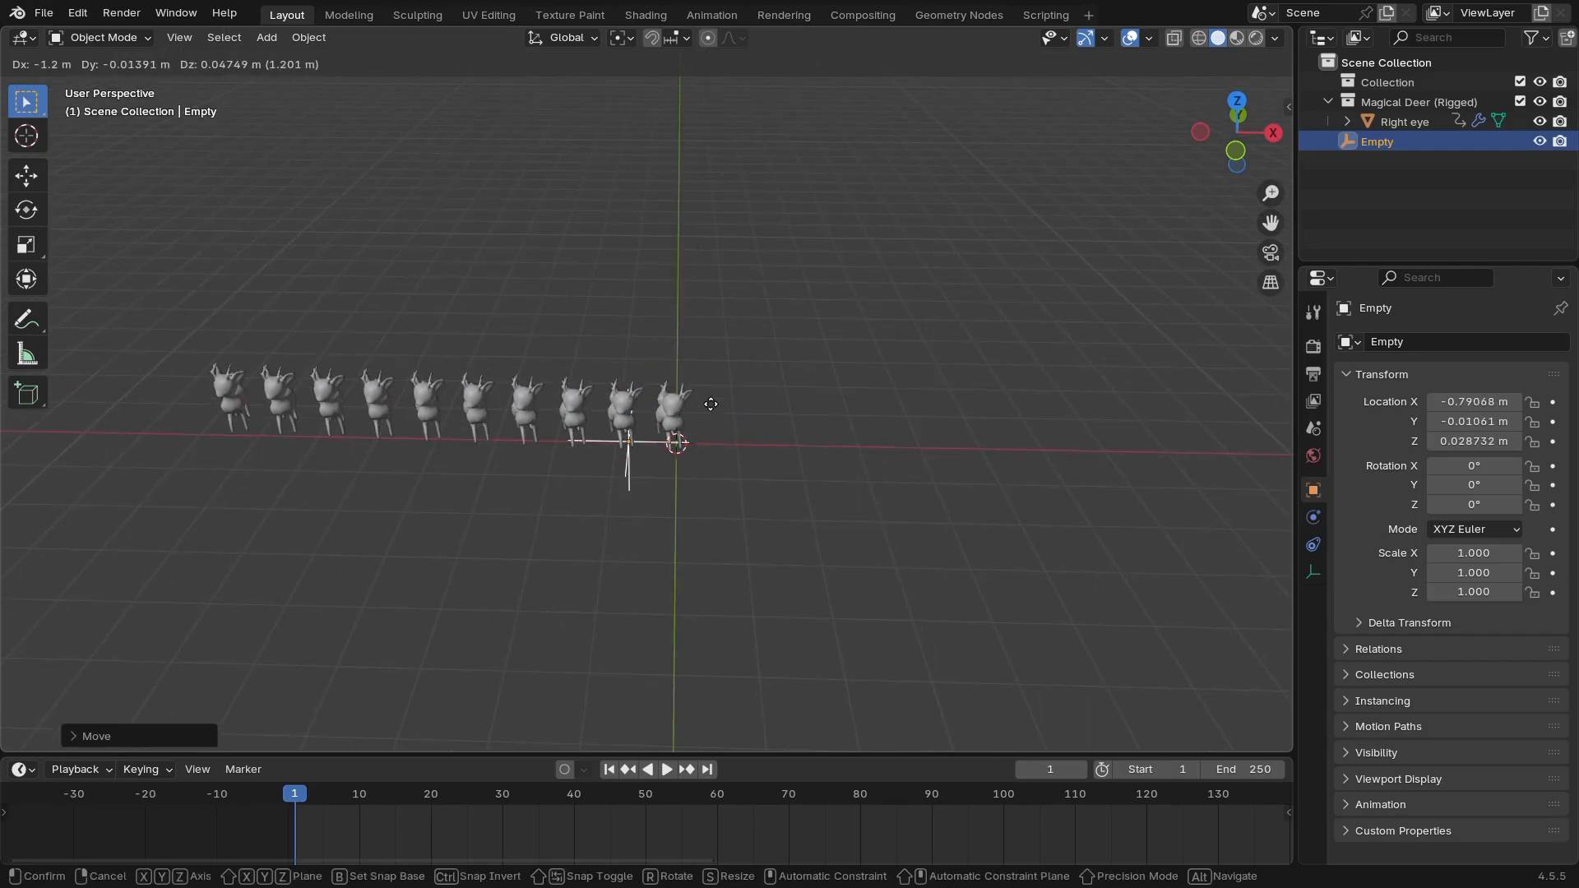
key(Escape)
key(ctrl+z)
middle_drag(780, 479, 740, 490)
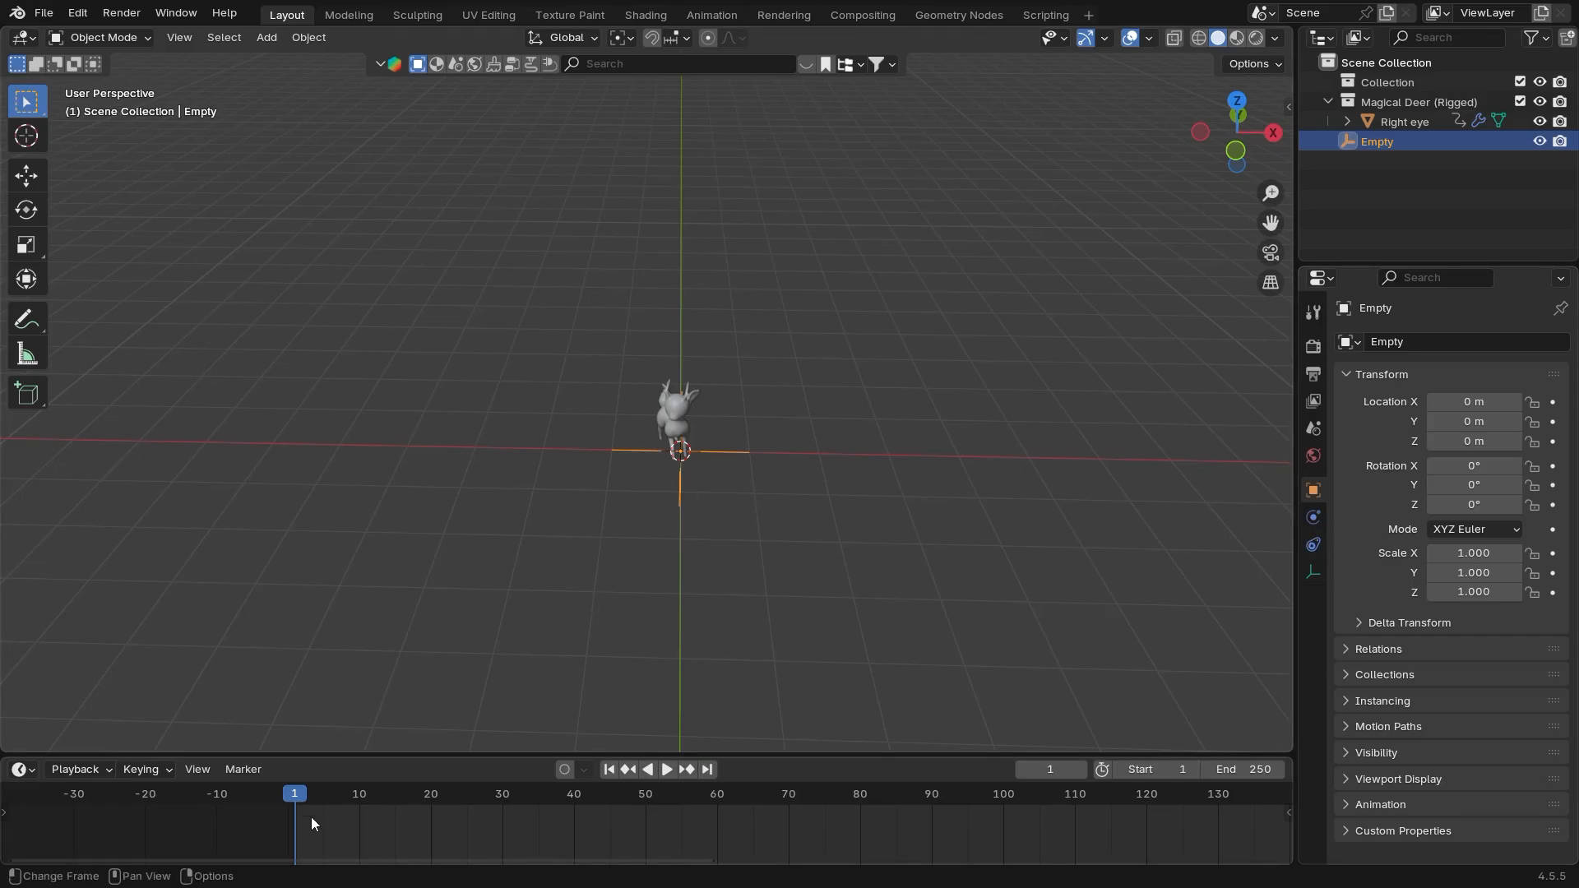
Keyframe the empty at frame 1, and at frame 10 move it to about X 0.94, Y 0.25, Z 0.38 m and keyframe it
key(i)
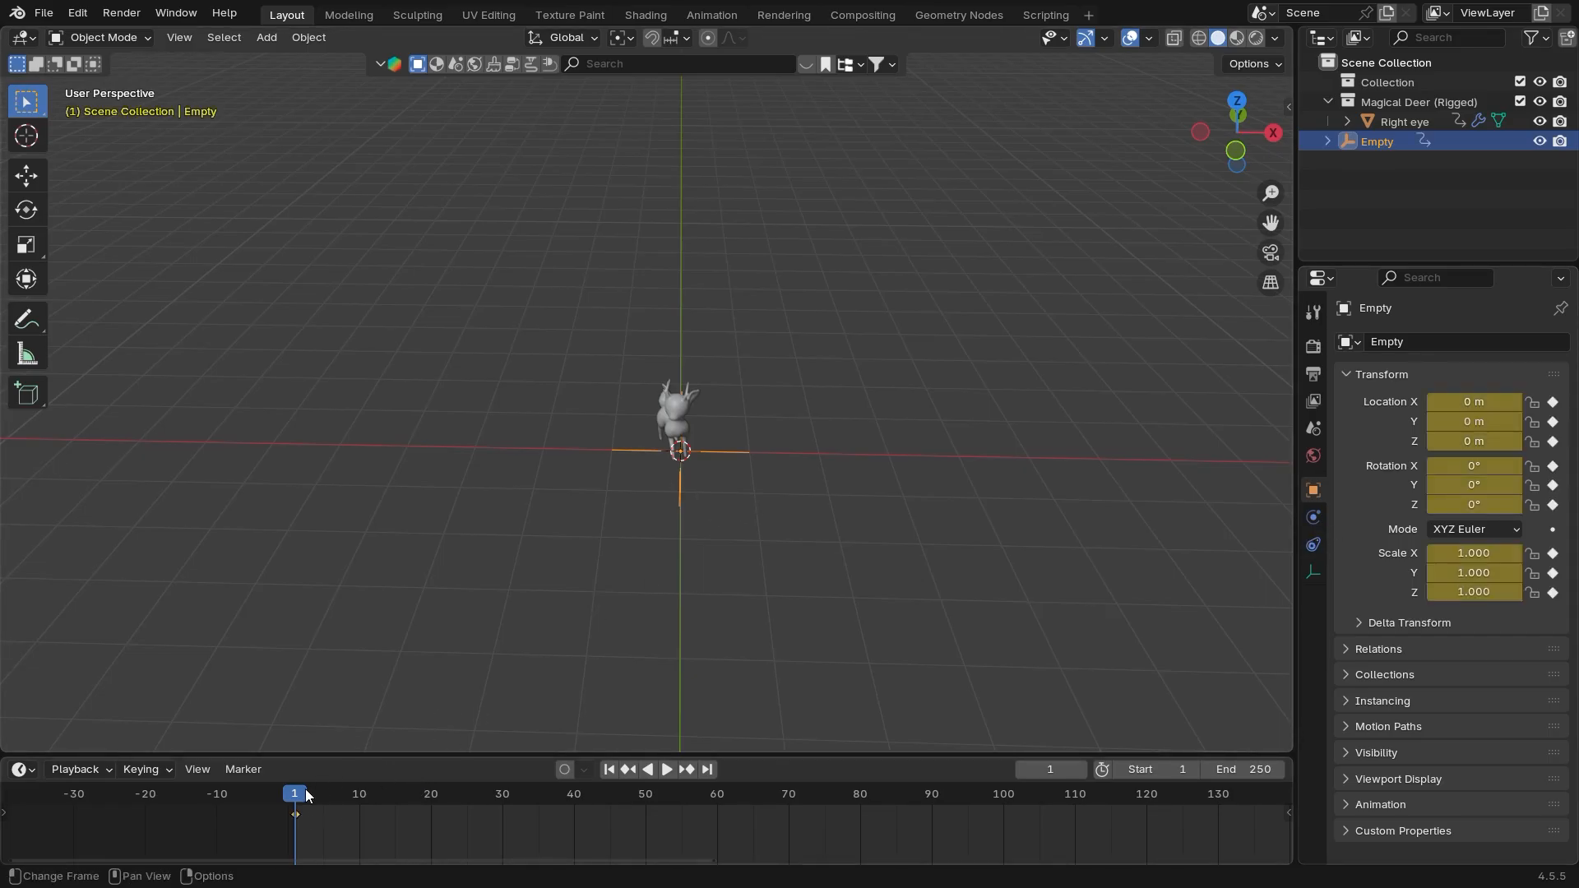
click(359, 794)
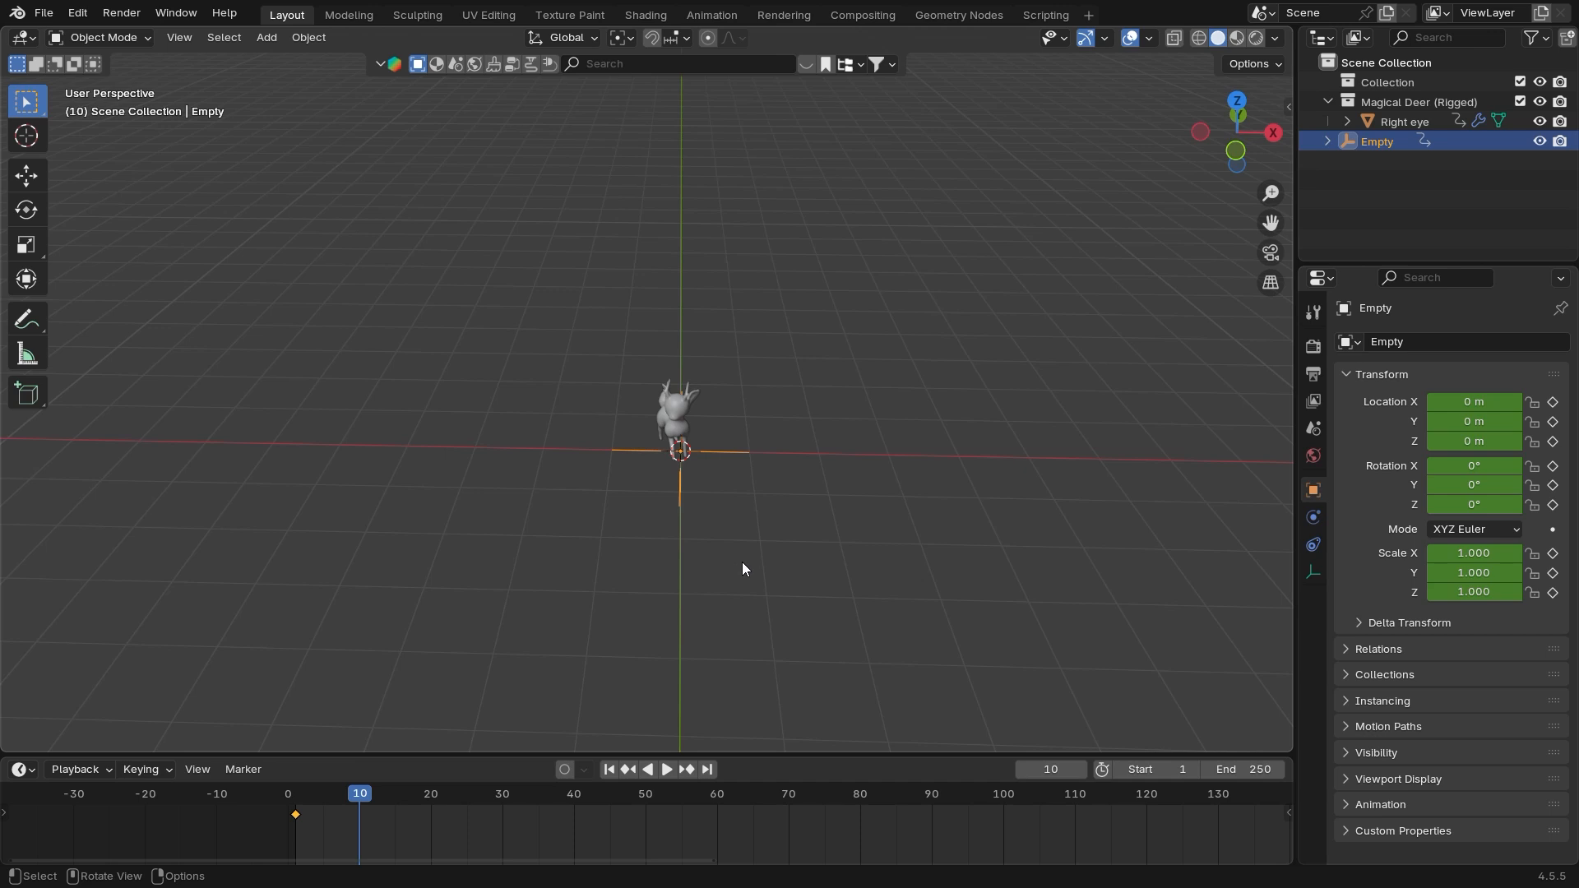
key(g)
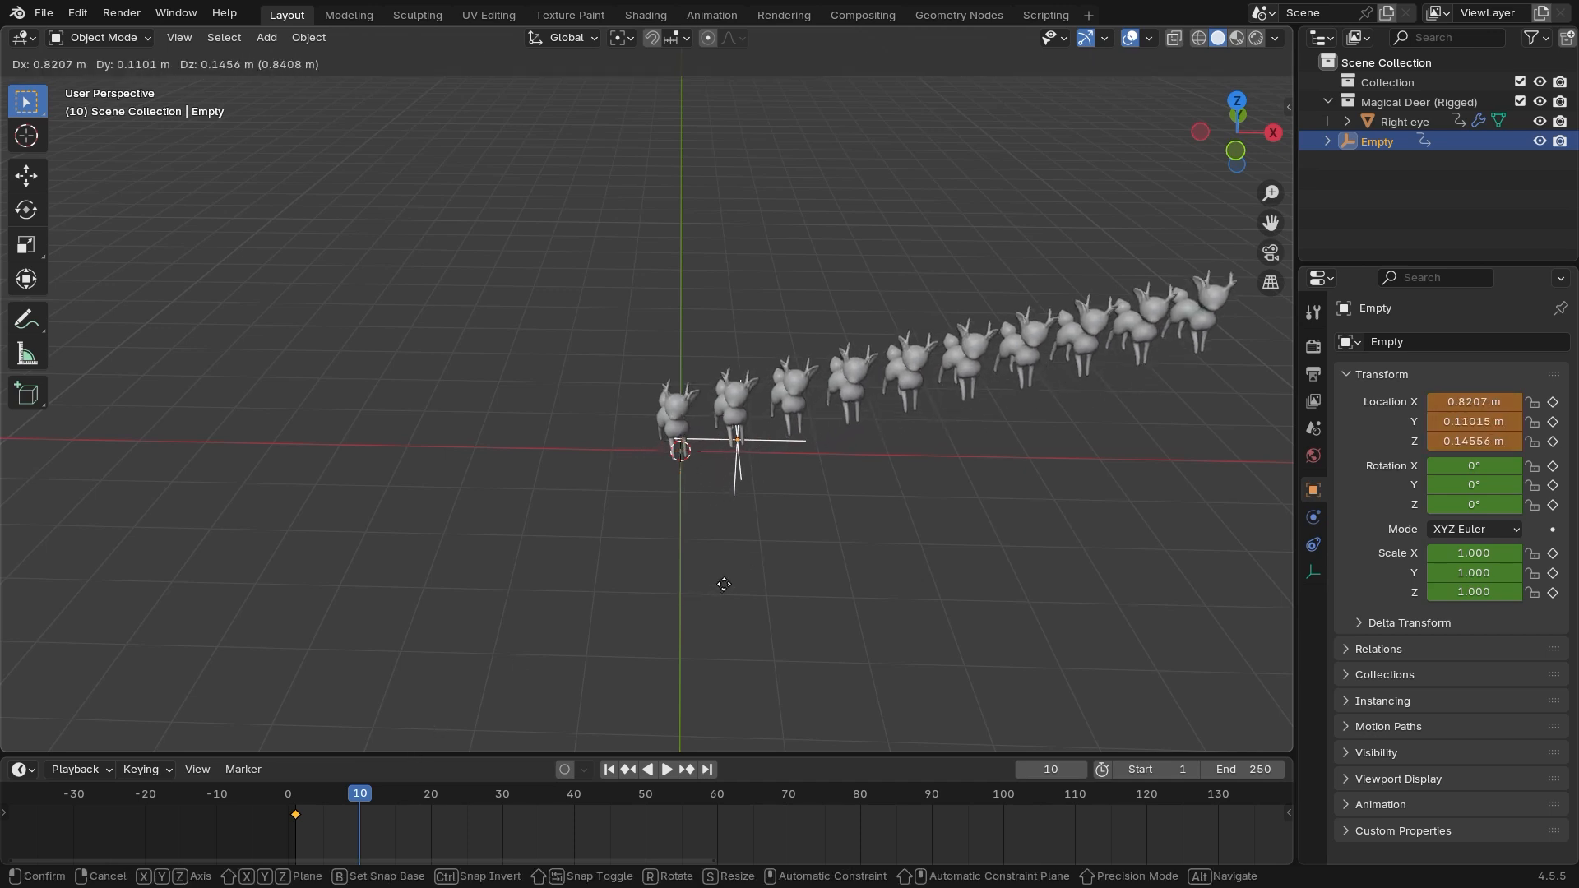
click(735, 572)
key(i)
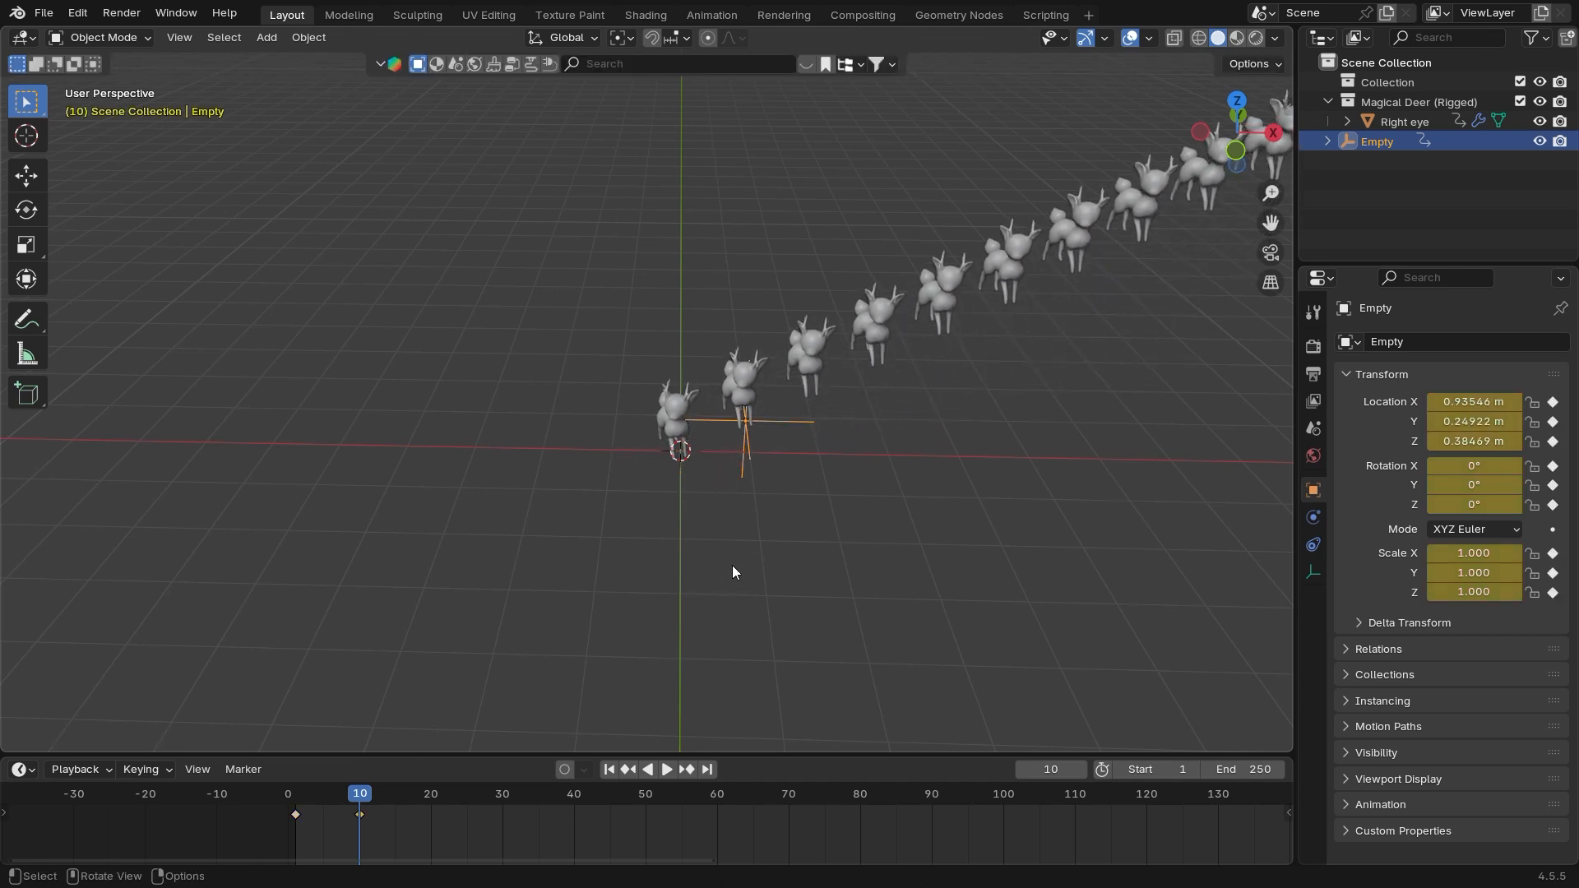
At frame 20, move the empty to about X -1.85, Y 0.05, Z 0.20 m and keyframe it
drag(409, 796, 432, 796)
key(g)
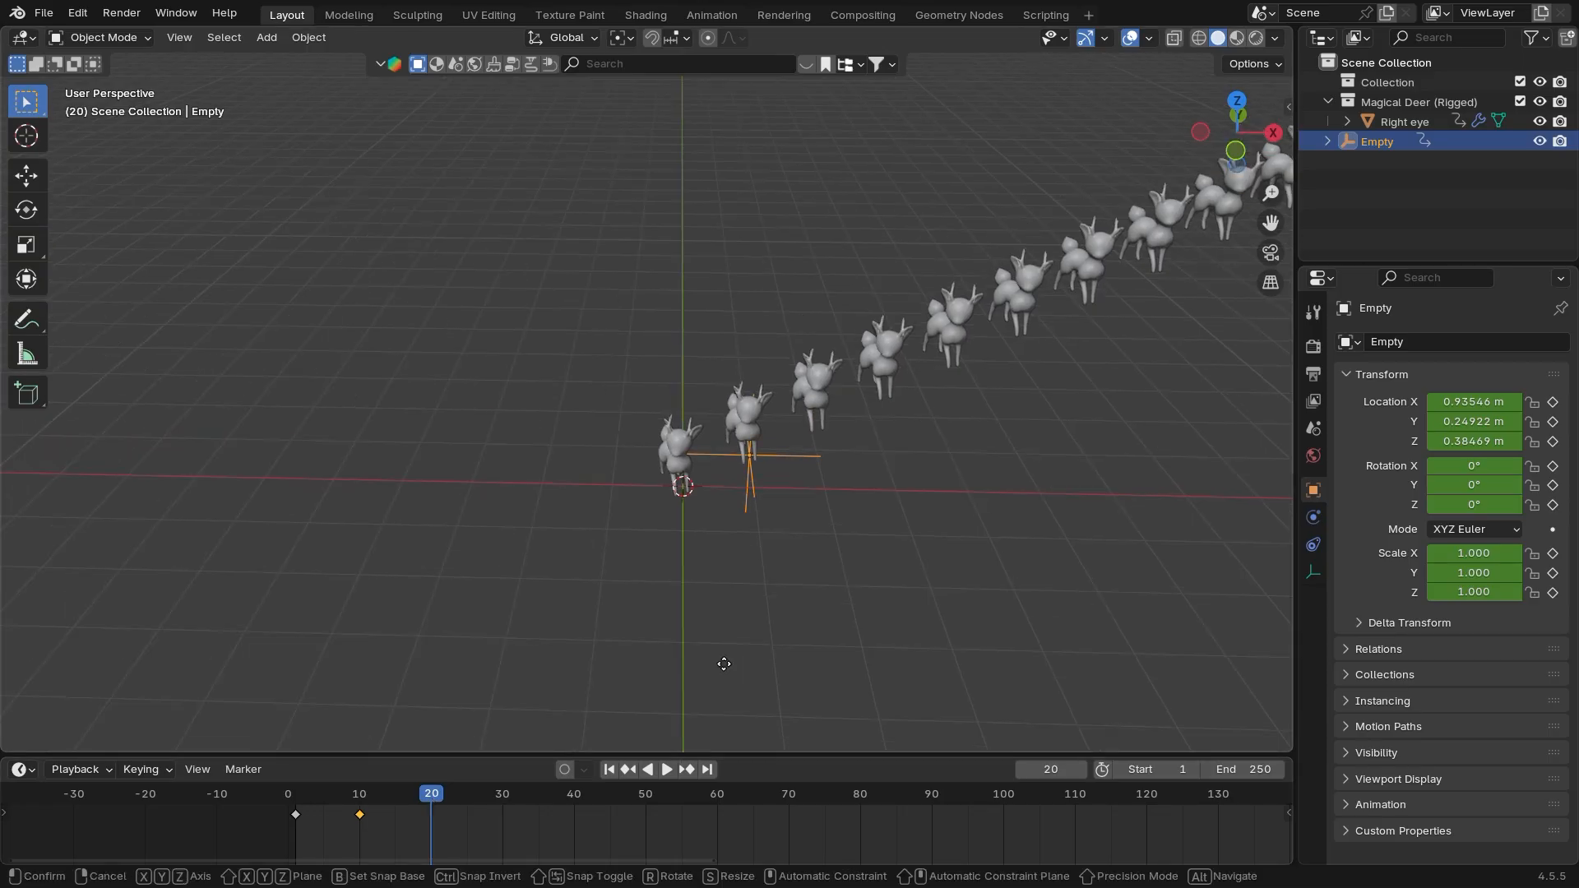
click(527, 685)
key(i)
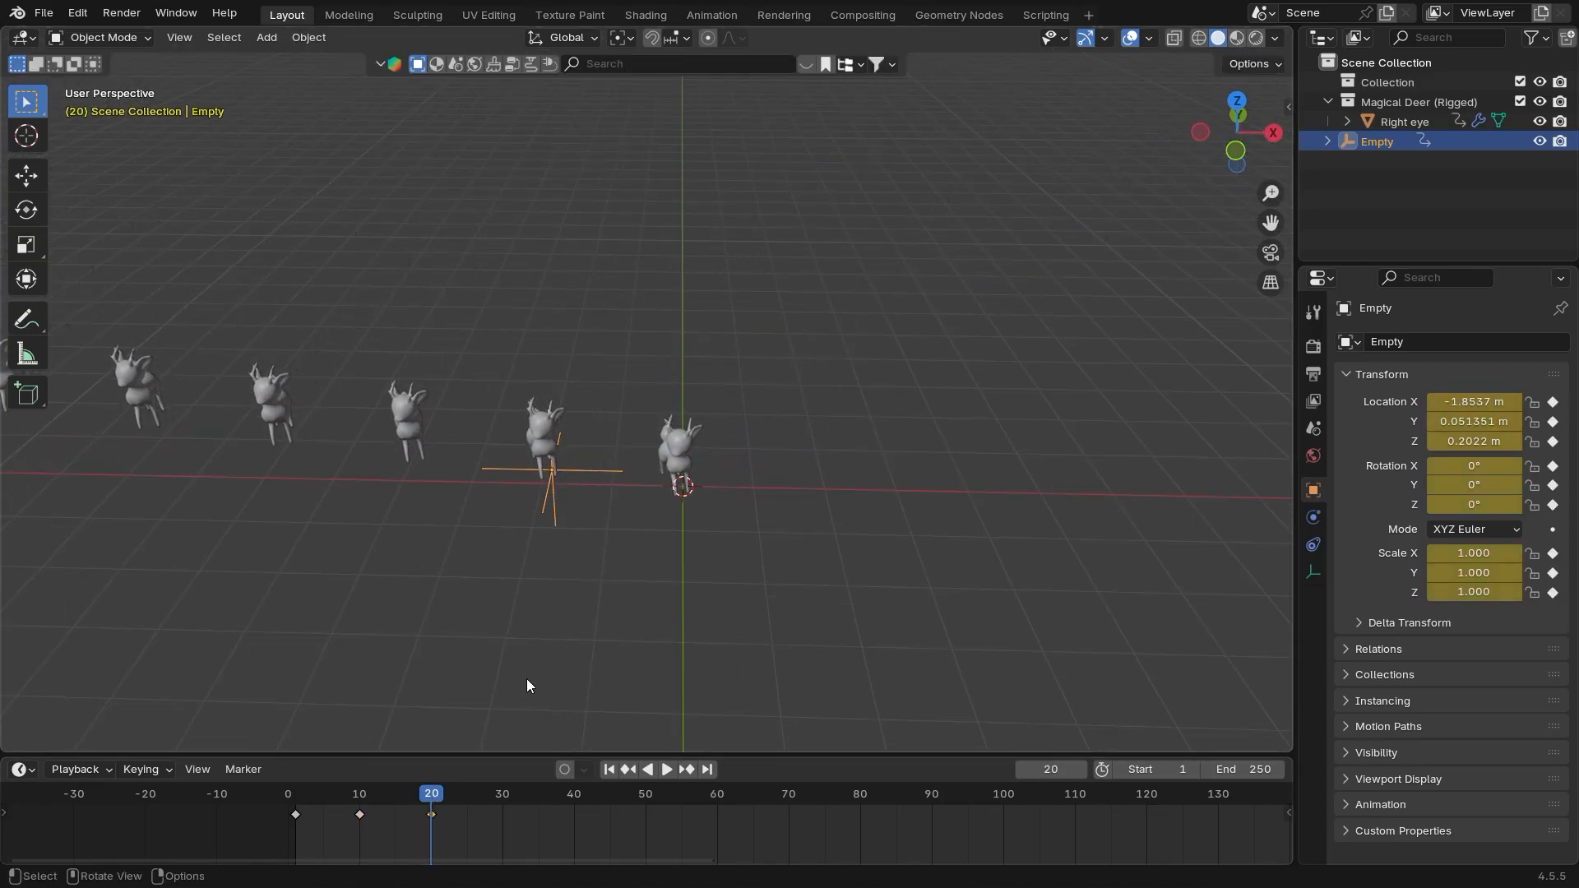
At frame 30, rotate the empty about 51° around the global Z axis and keyframe it
middle_drag(527, 685, 543, 615)
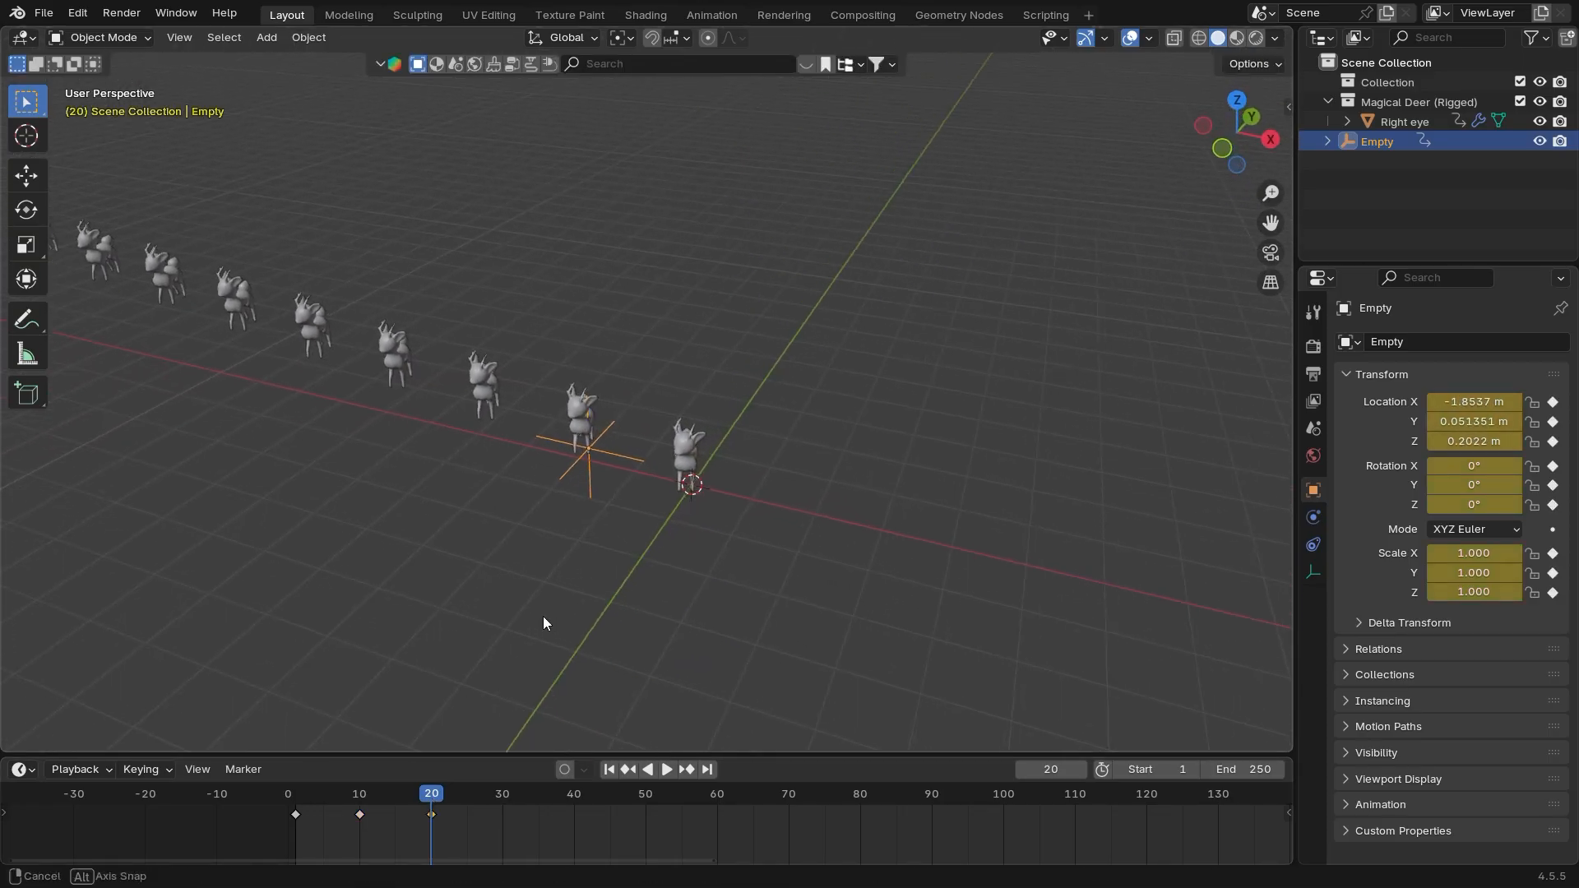
drag(431, 794, 502, 796)
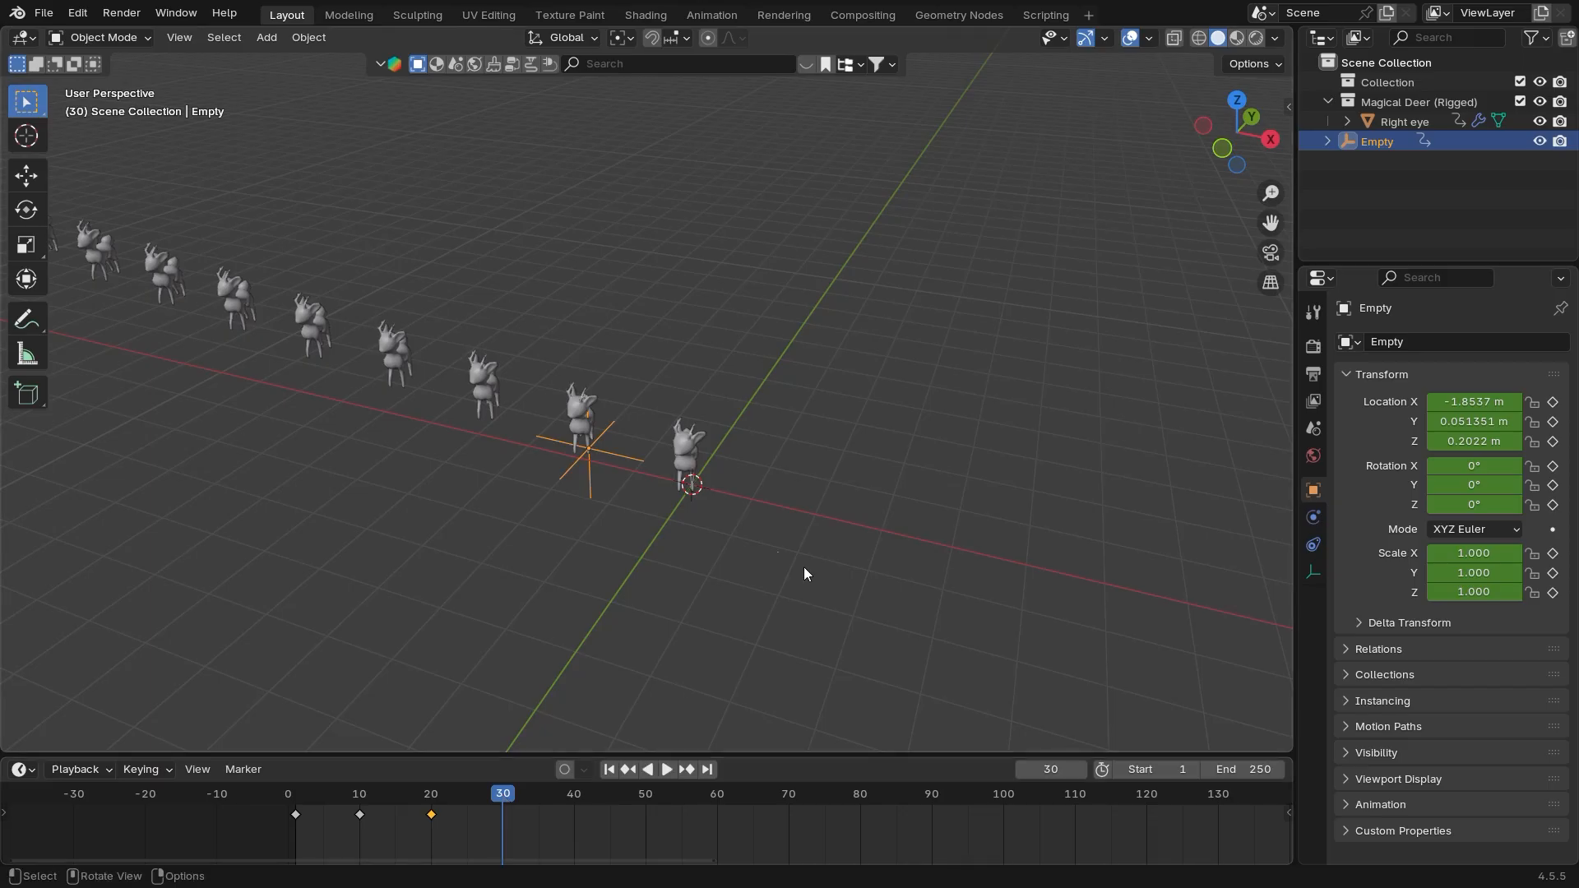
key(r)
key(z)
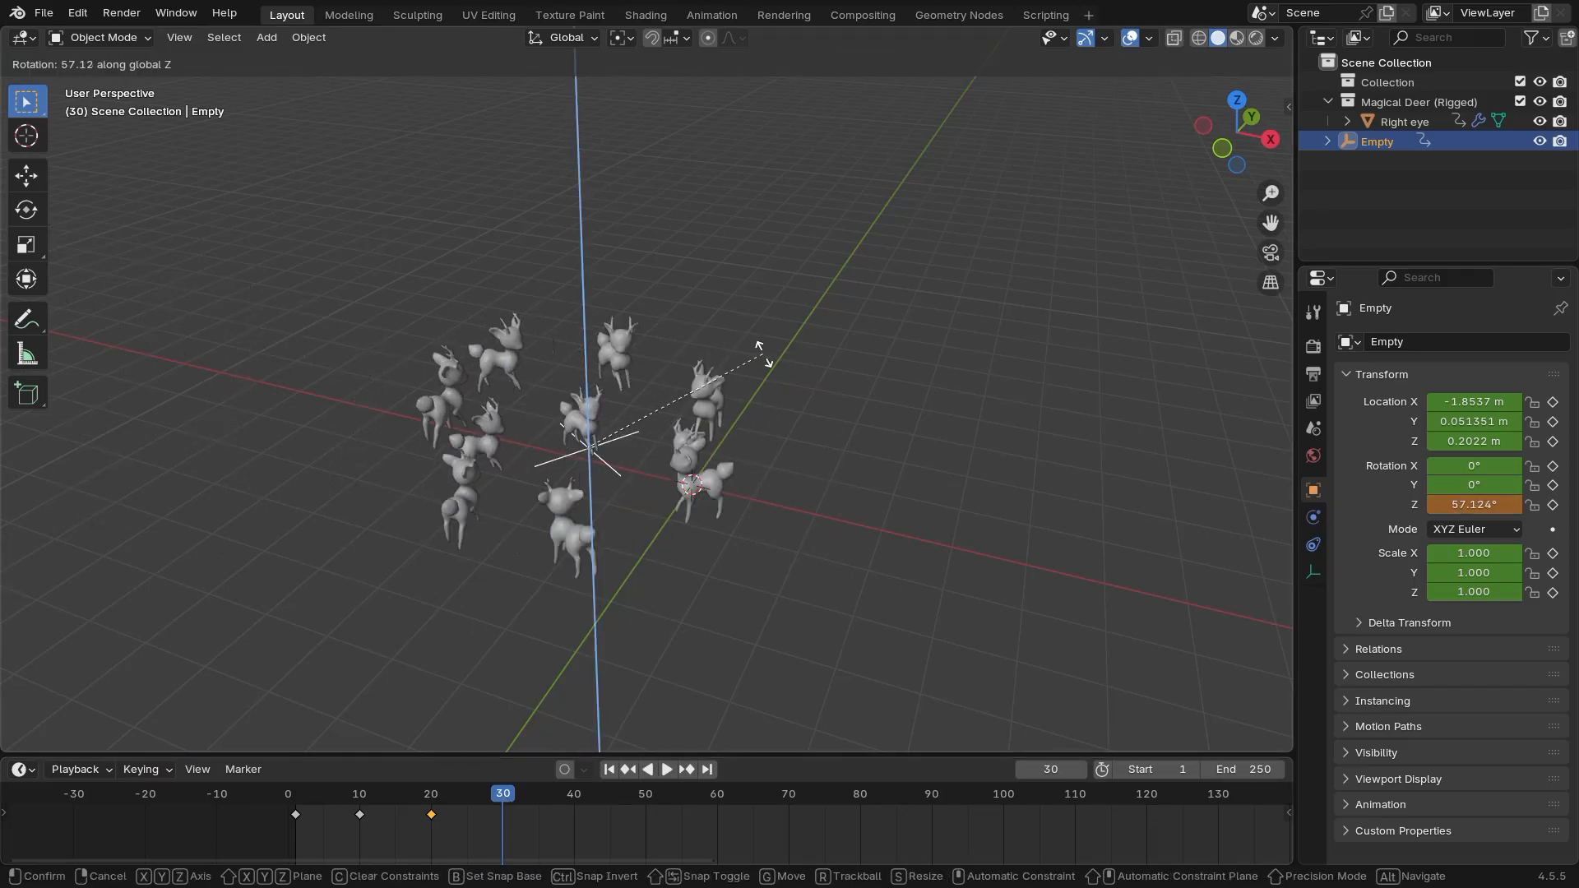
click(780, 367)
middle_drag(781, 367, 627, 465)
key(i)
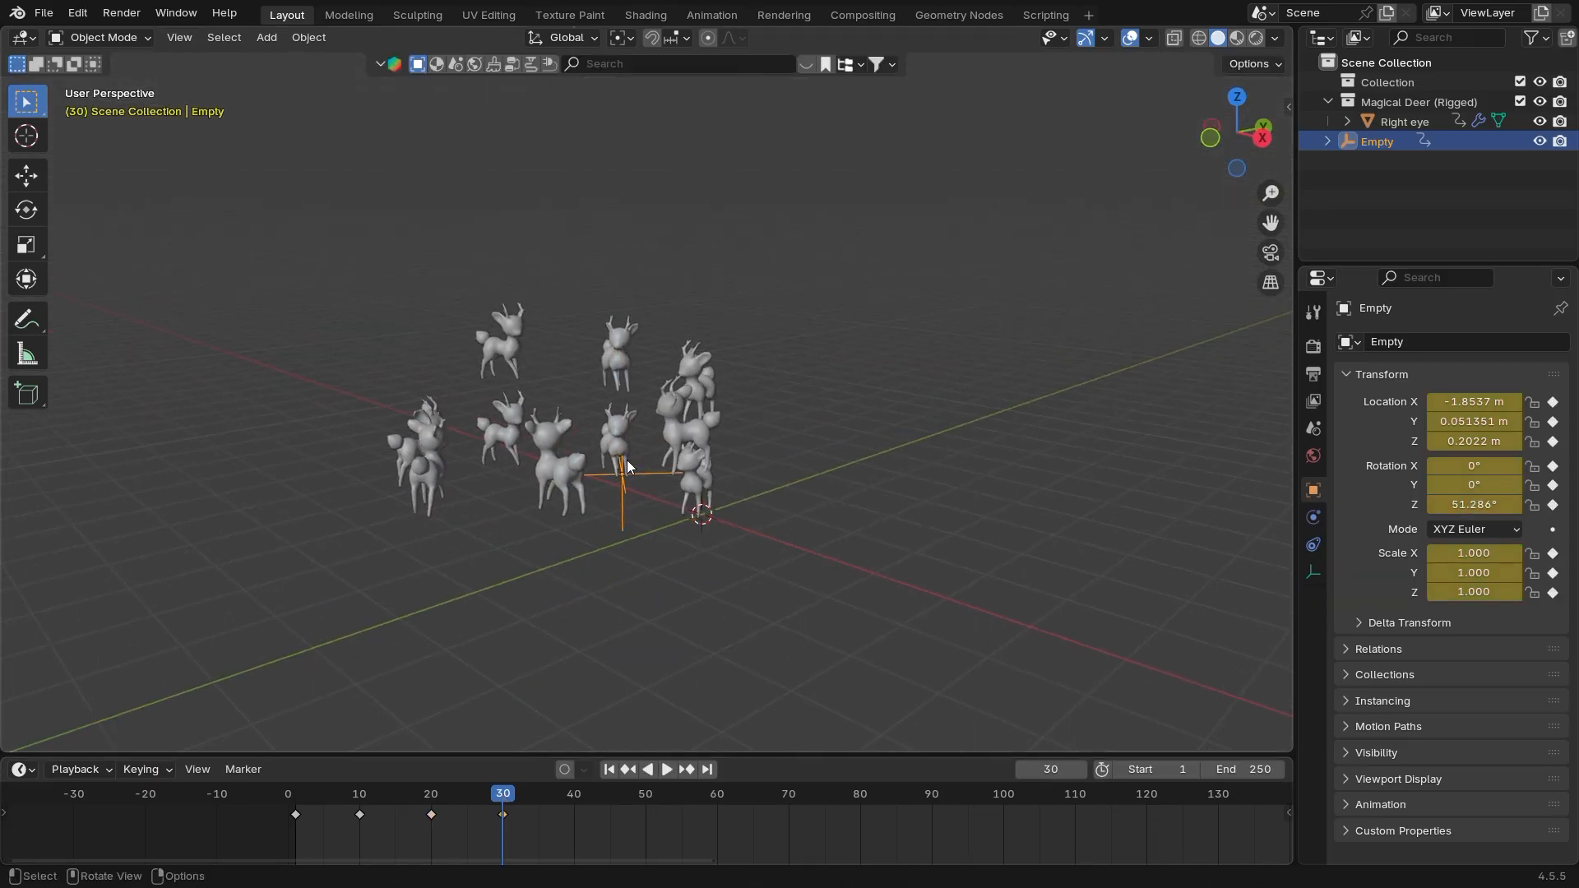
At frame 40, rotate the empty around global X to about 188°, 10°, -51° rotation and keyframe it
drag(510, 801, 576, 814)
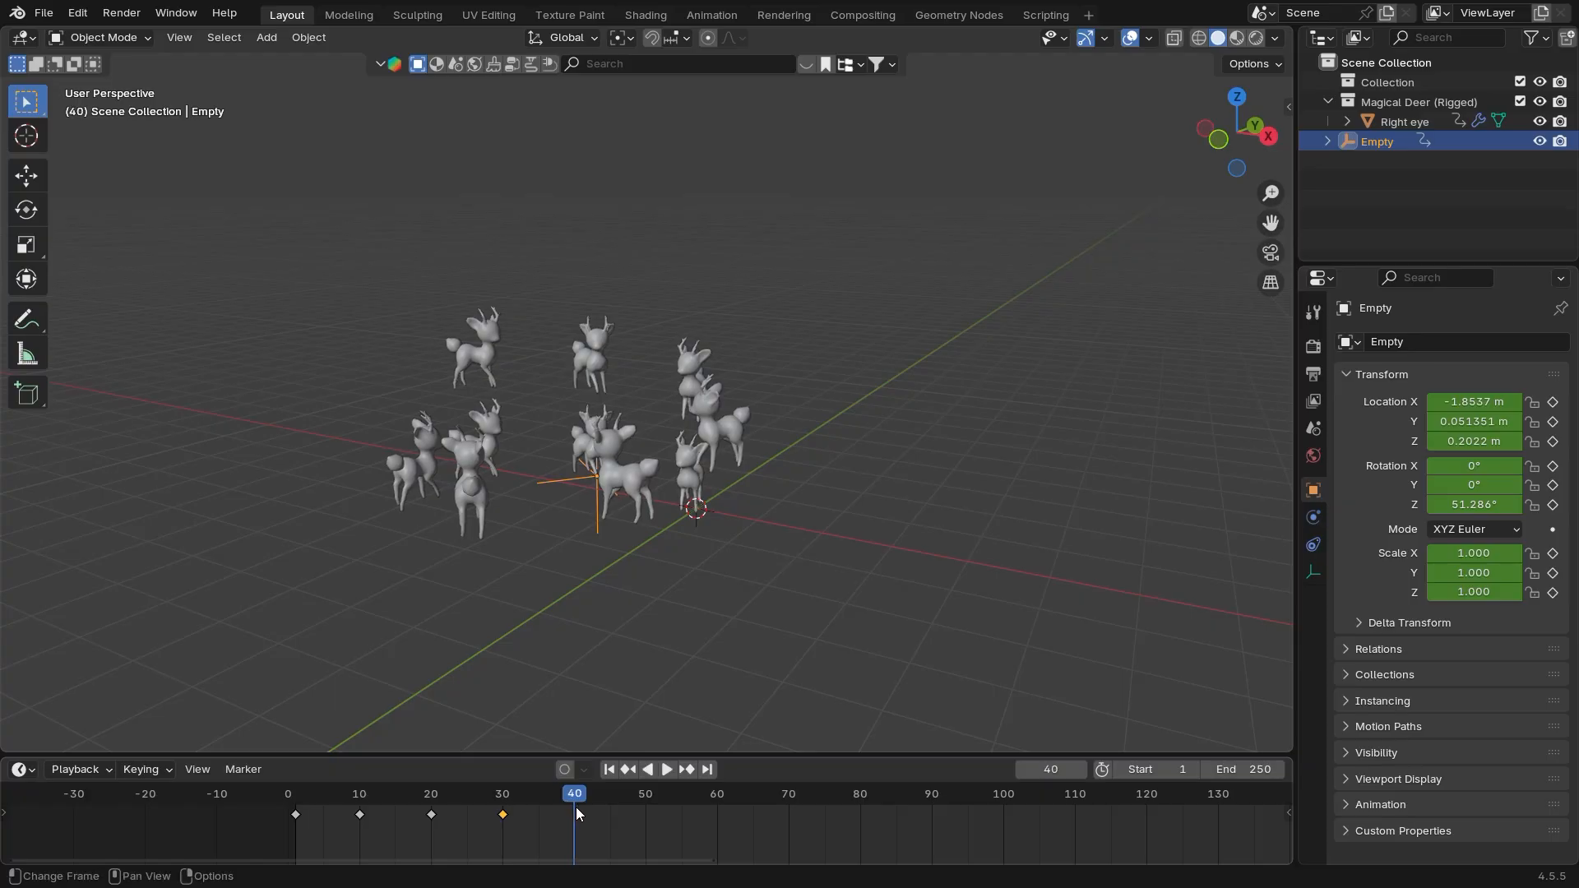
middle_drag(712, 641, 722, 650)
key(r)
key(x)
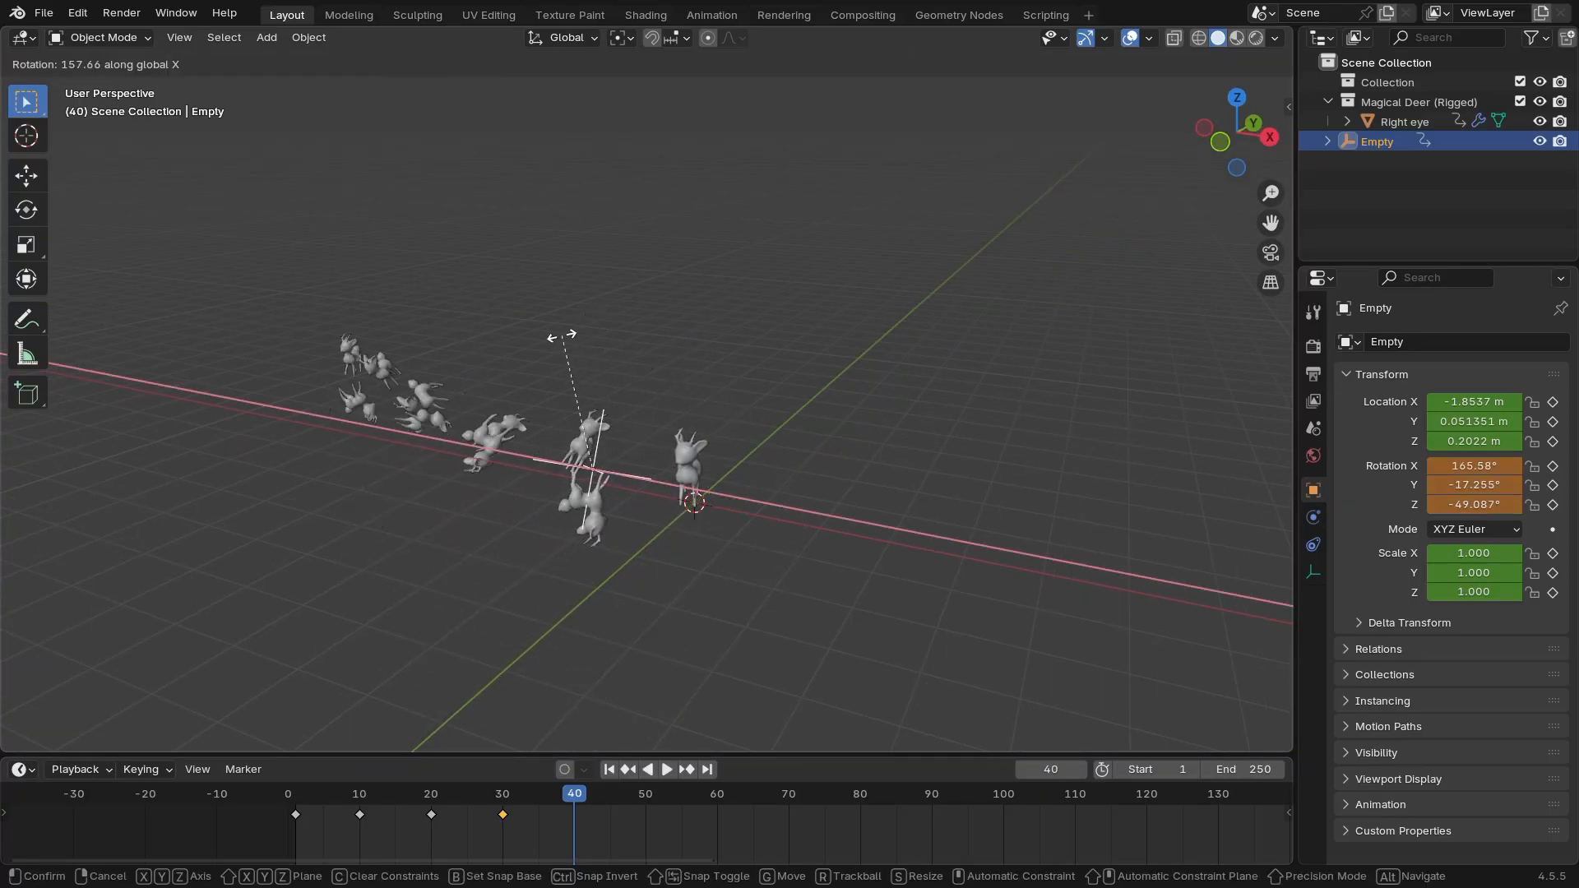
click(481, 378)
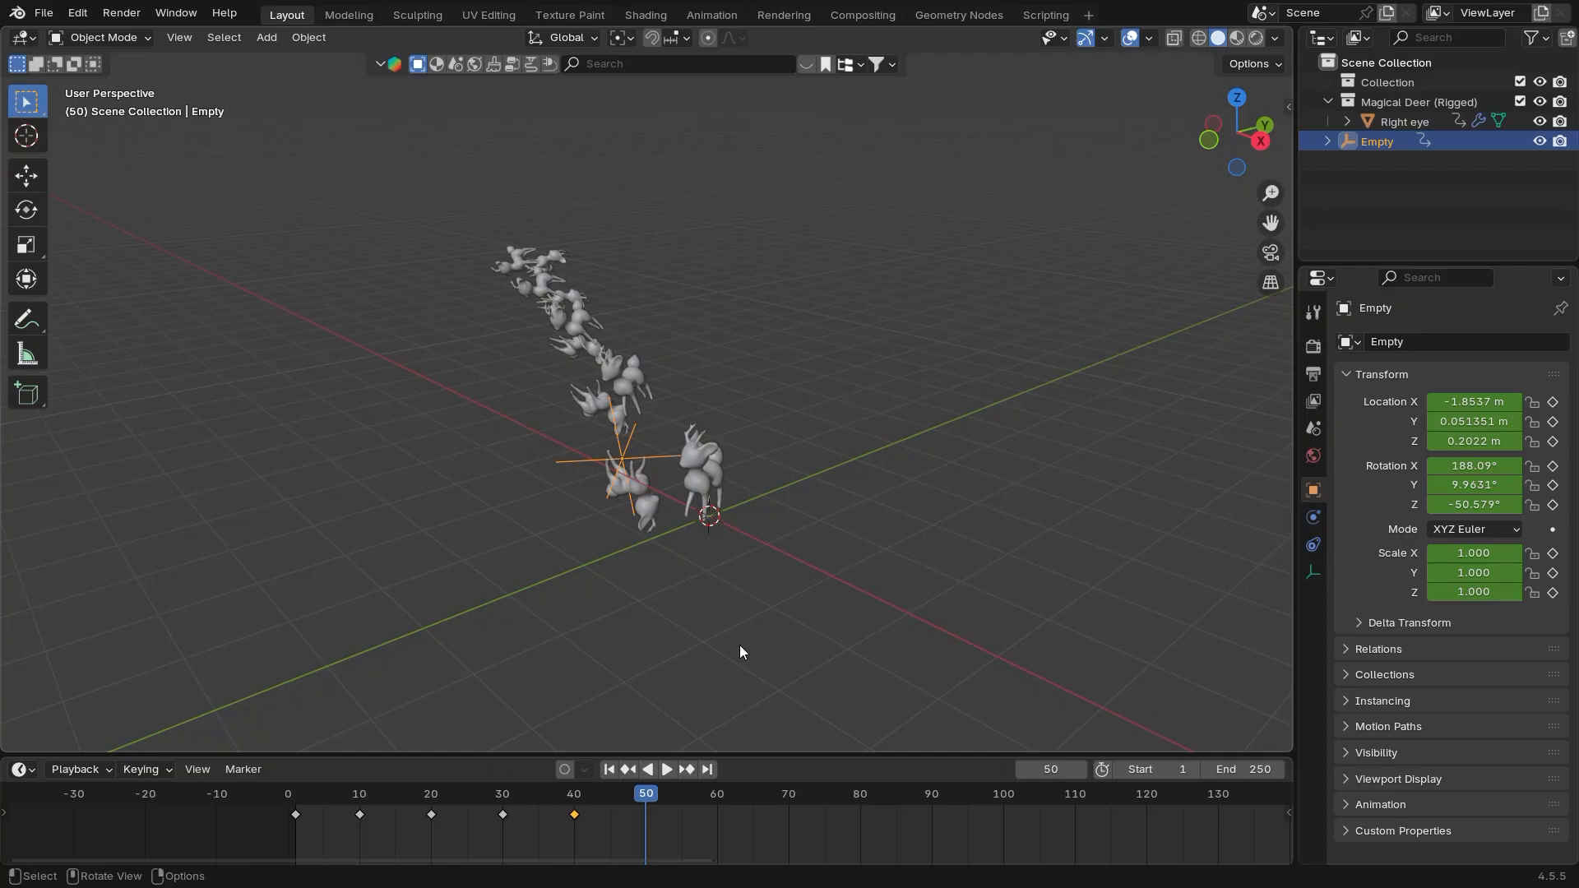
At frame 50, scale the empty uniformly to about 1.56 so the deer copies grow progressively
key(s)
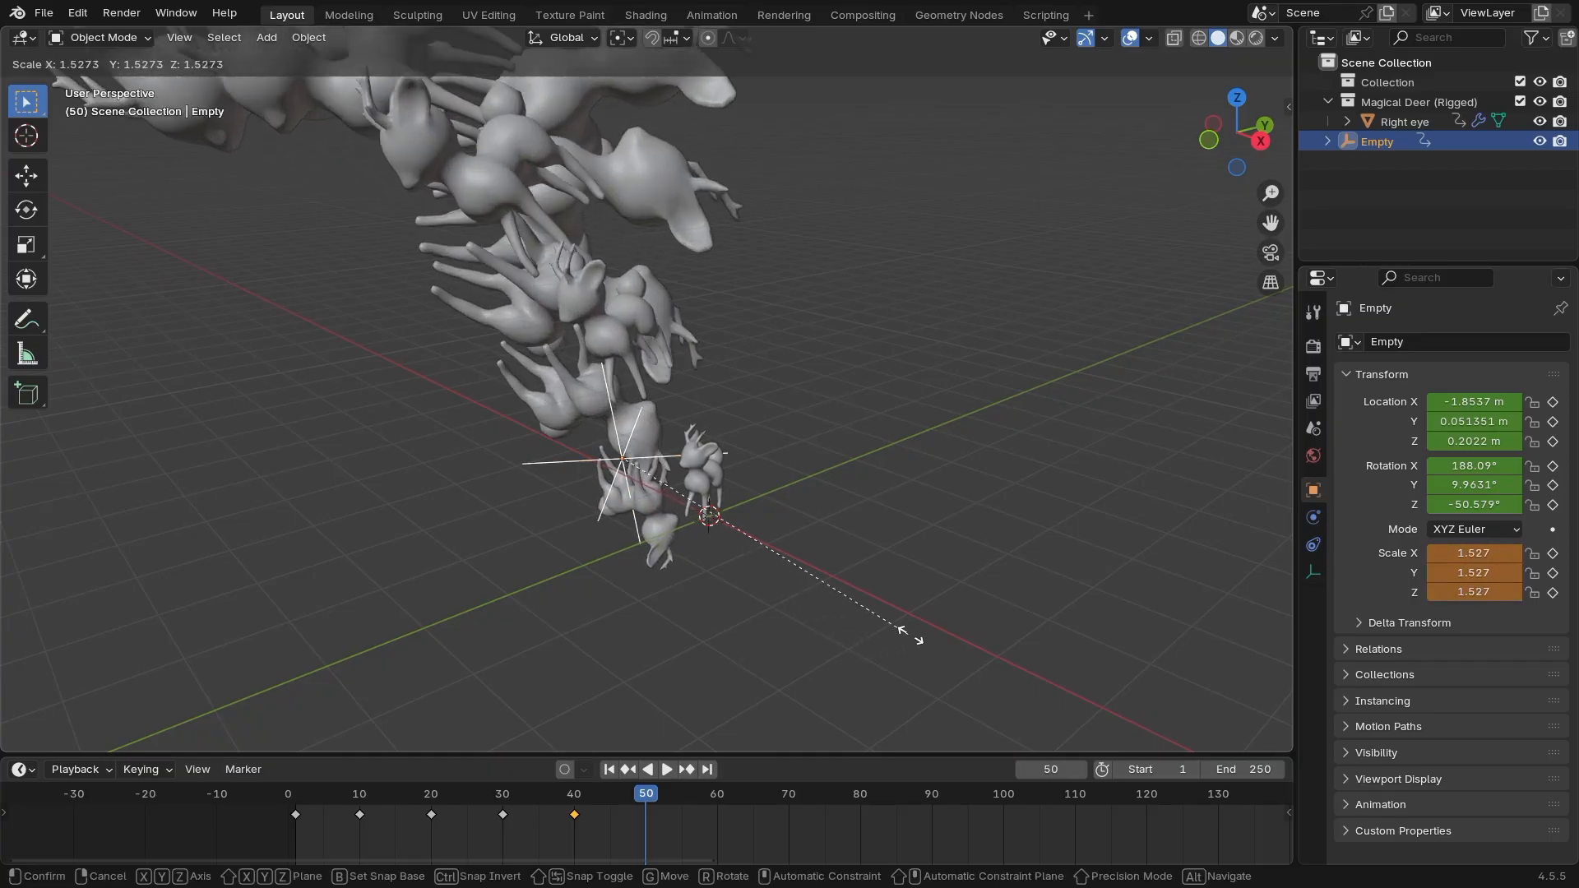
click(944, 562)
ctrl+middle_drag(944, 563, 495, 682)
middle_drag(462, 465, 968, 600)
key(s)
click(881, 552)
Rotate the empty around global Z to a Z rotation of about 116° and keyframe it at frame 50
key(s)
key(r)
key(z)
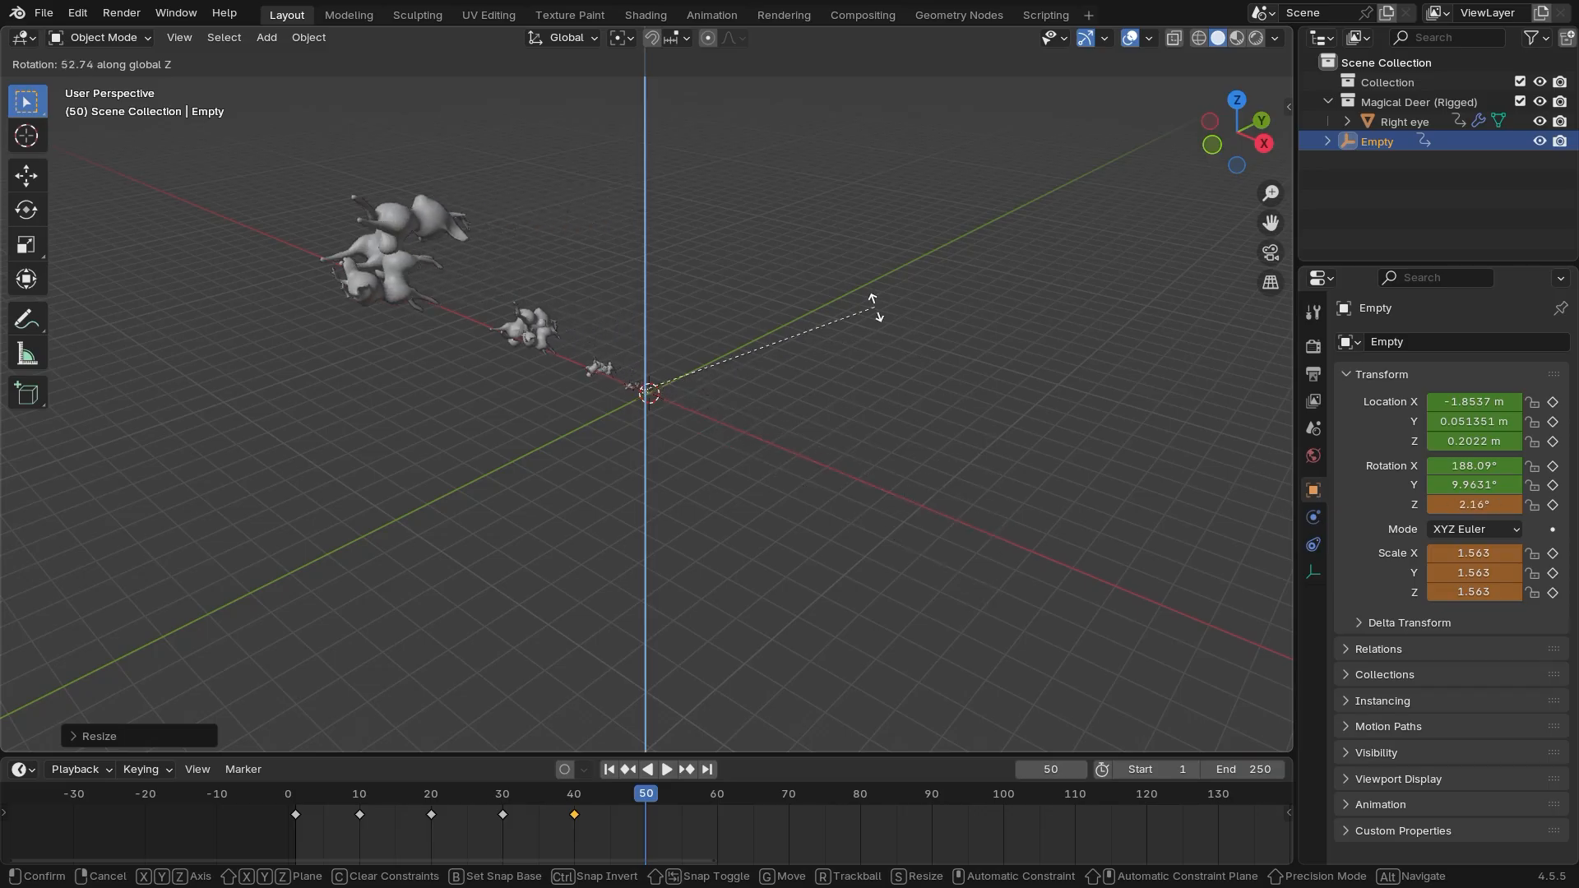
click(458, 182)
key(i)
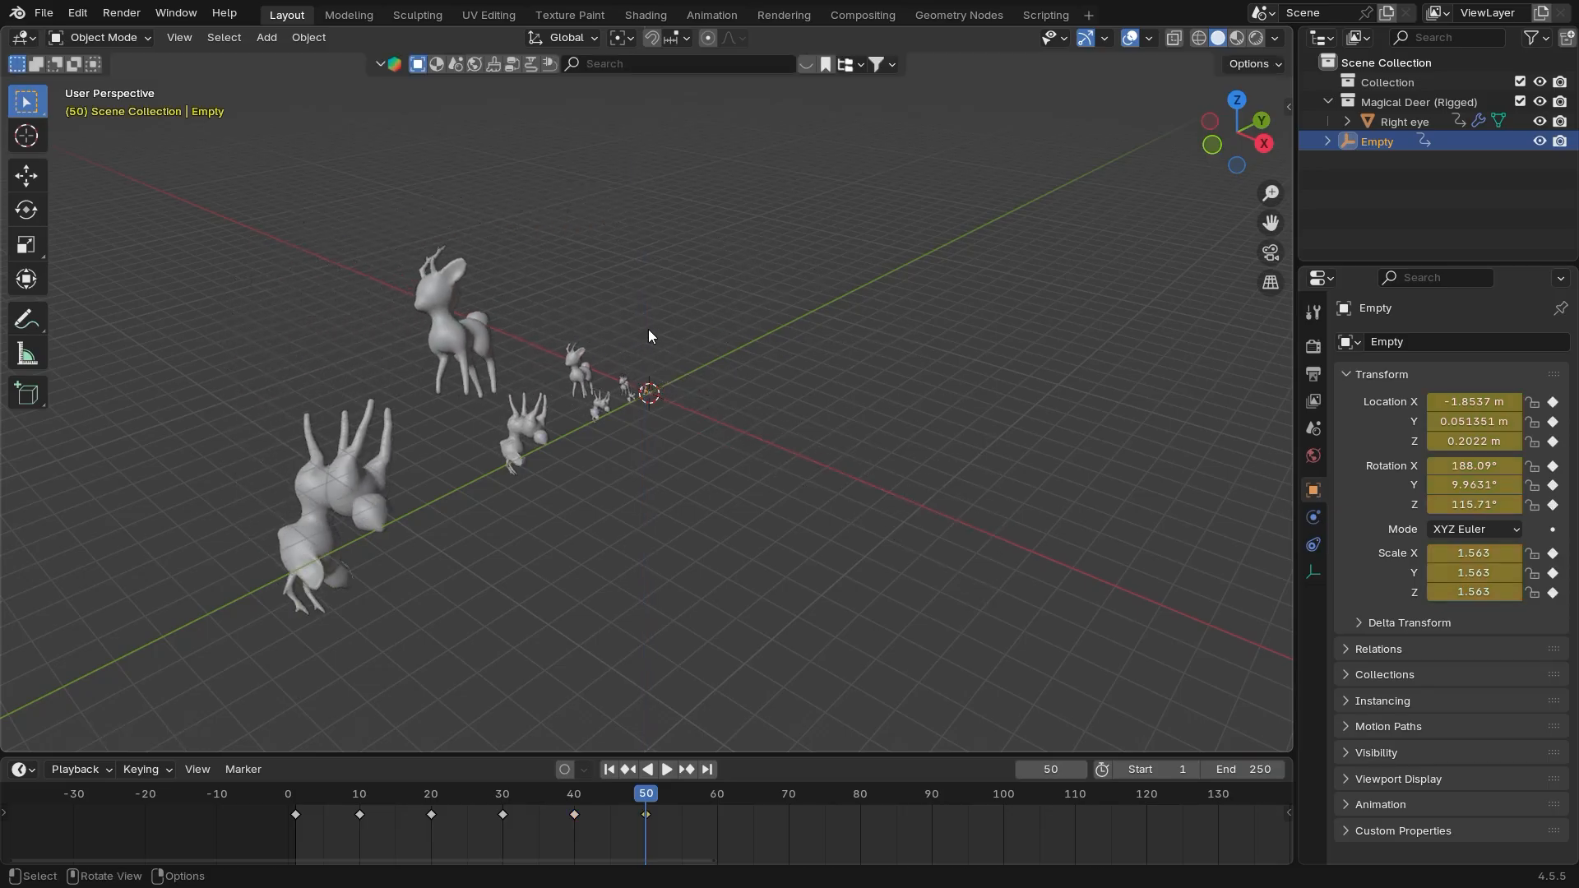
Play the empty's animation from frame 1 and examine the moving deer copies from different angles
drag(645, 795, 284, 796)
key(space)
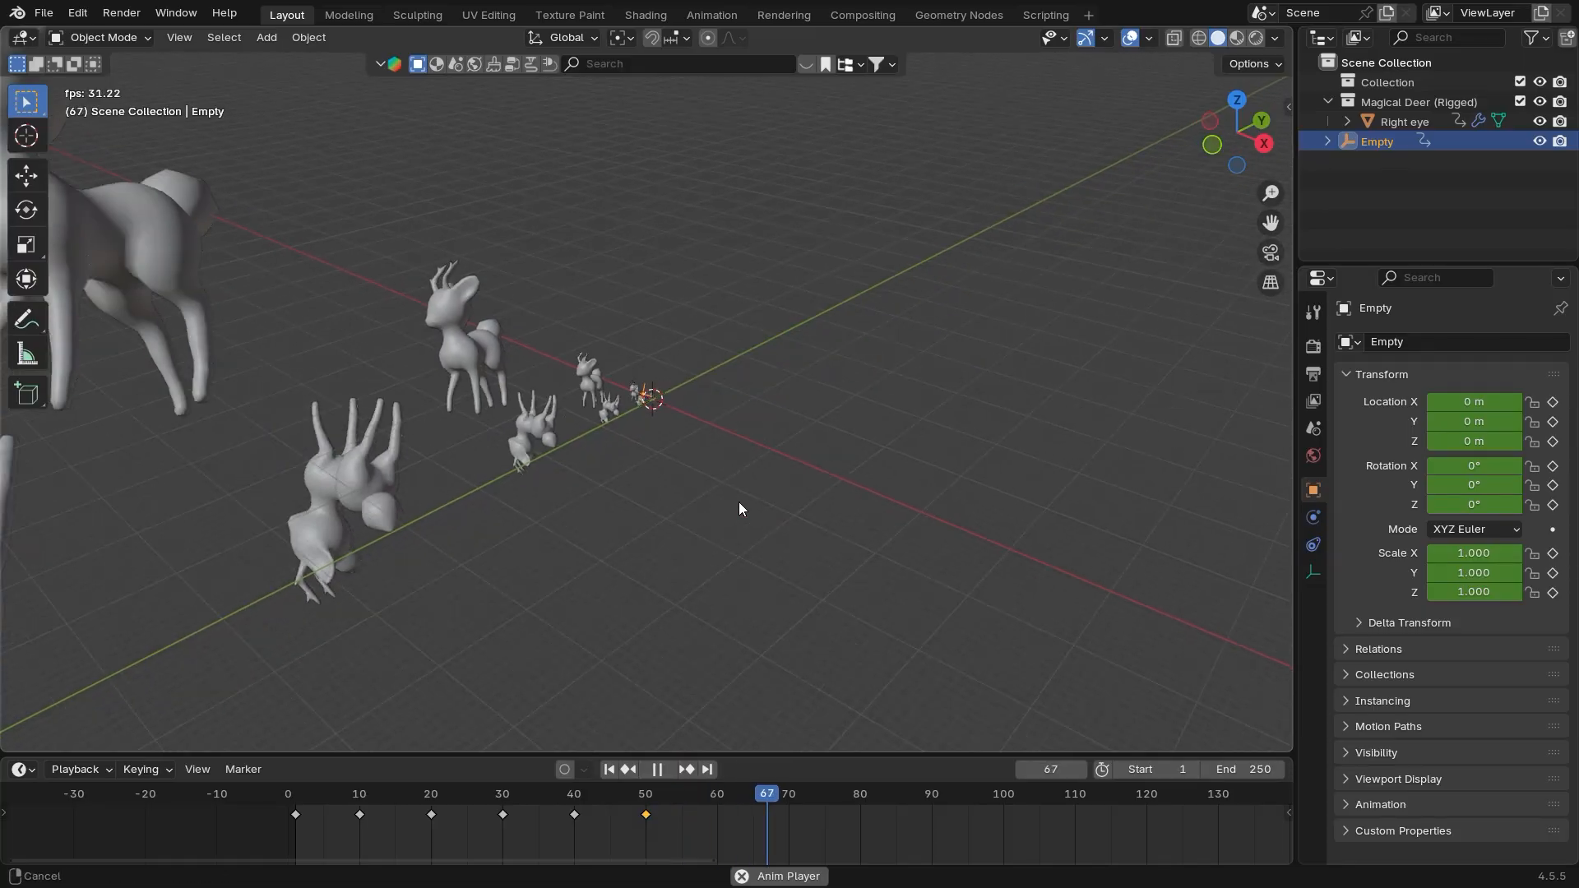
key(space)
drag(870, 802, 294, 796)
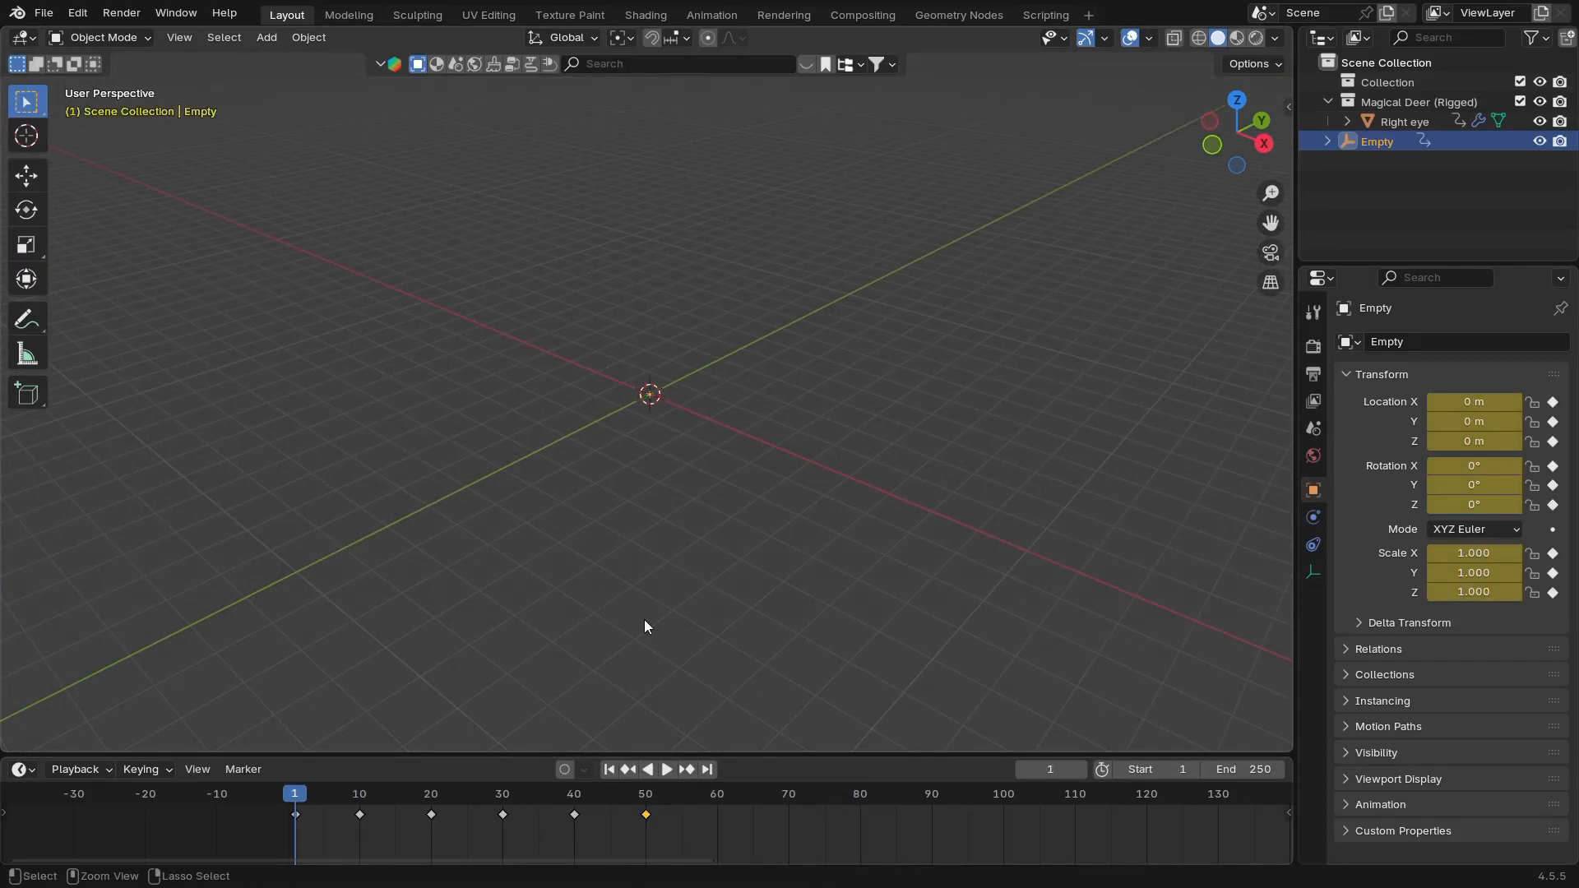
middle_drag(644, 619, 606, 469)
key(space)
key(space)
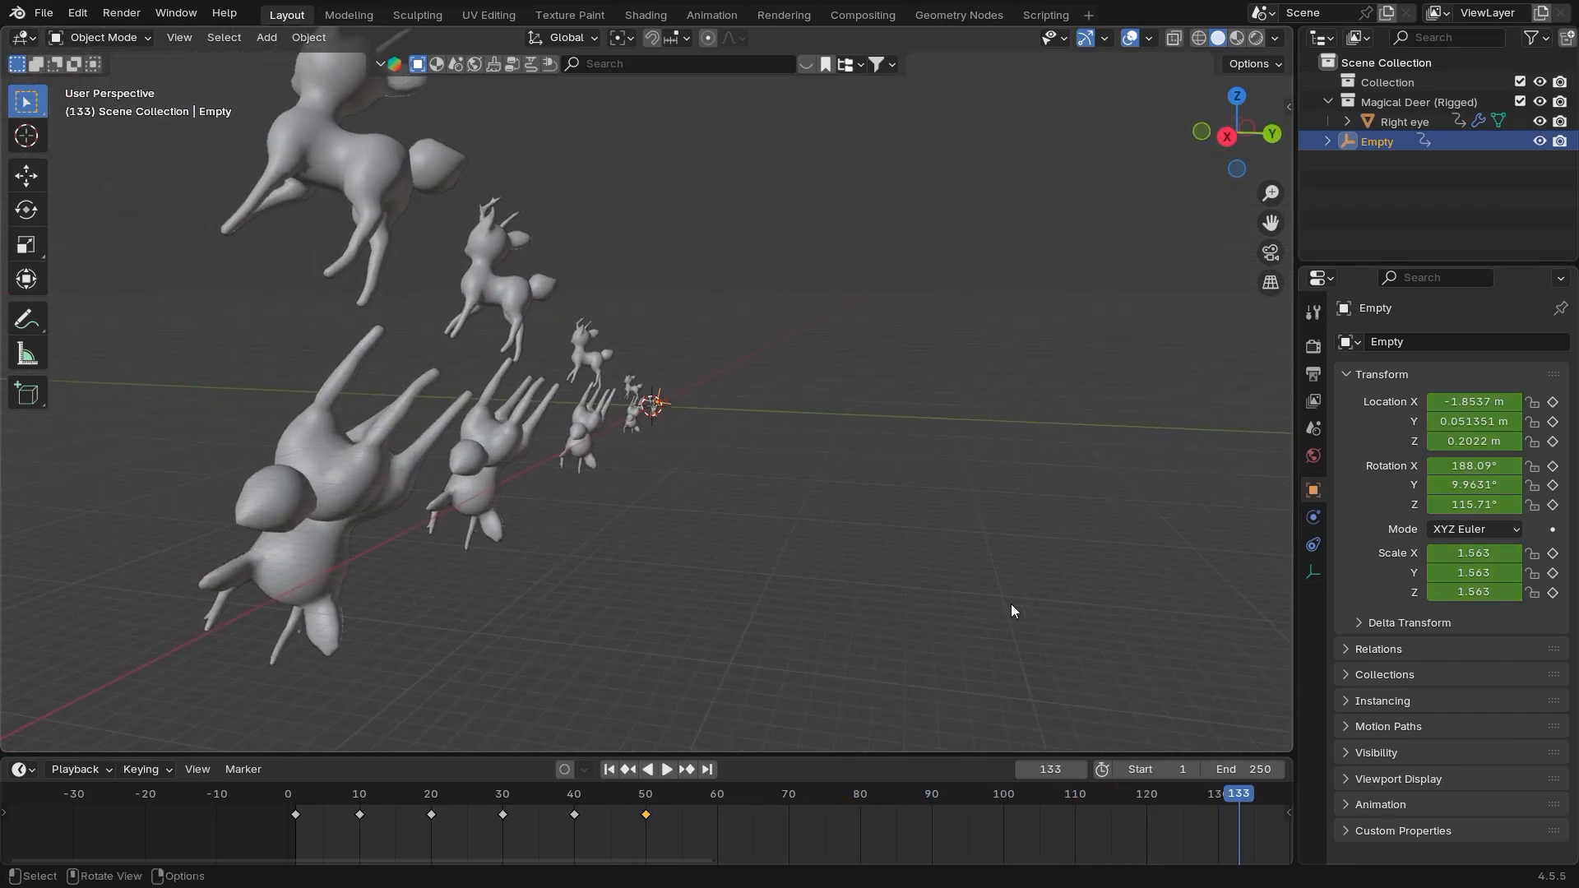
middle_drag(655, 658, 851, 544)
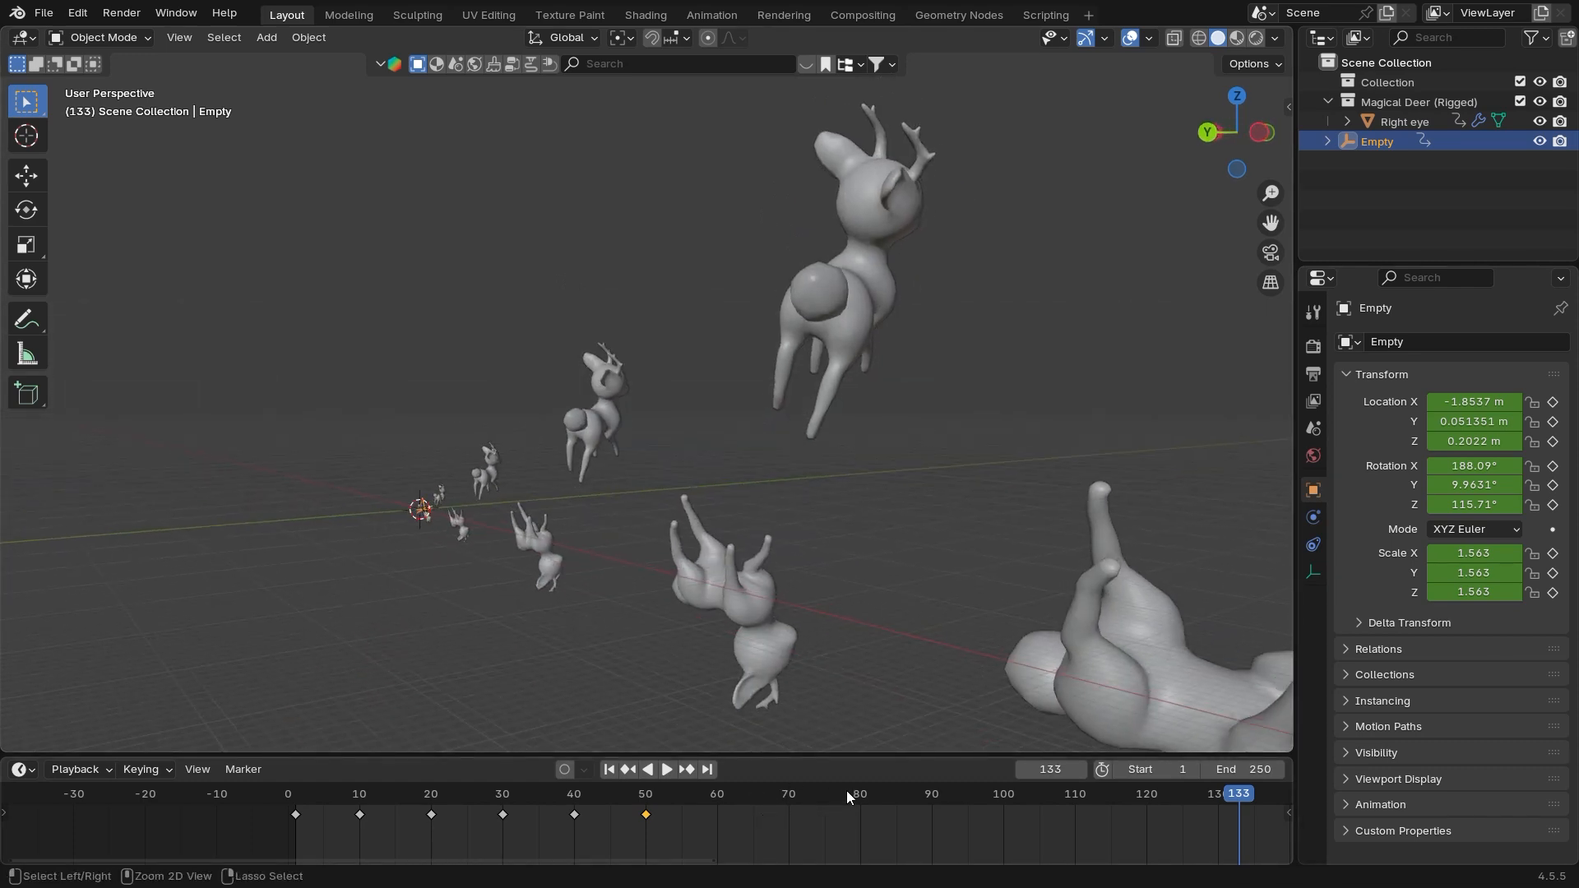
Undo the empty's frame 50 keyframe together with its rotation and scale changes at that frame
key(ctrl+z)
key(ctrl+z)
key(ctrl+z)
key(ctrl+z)
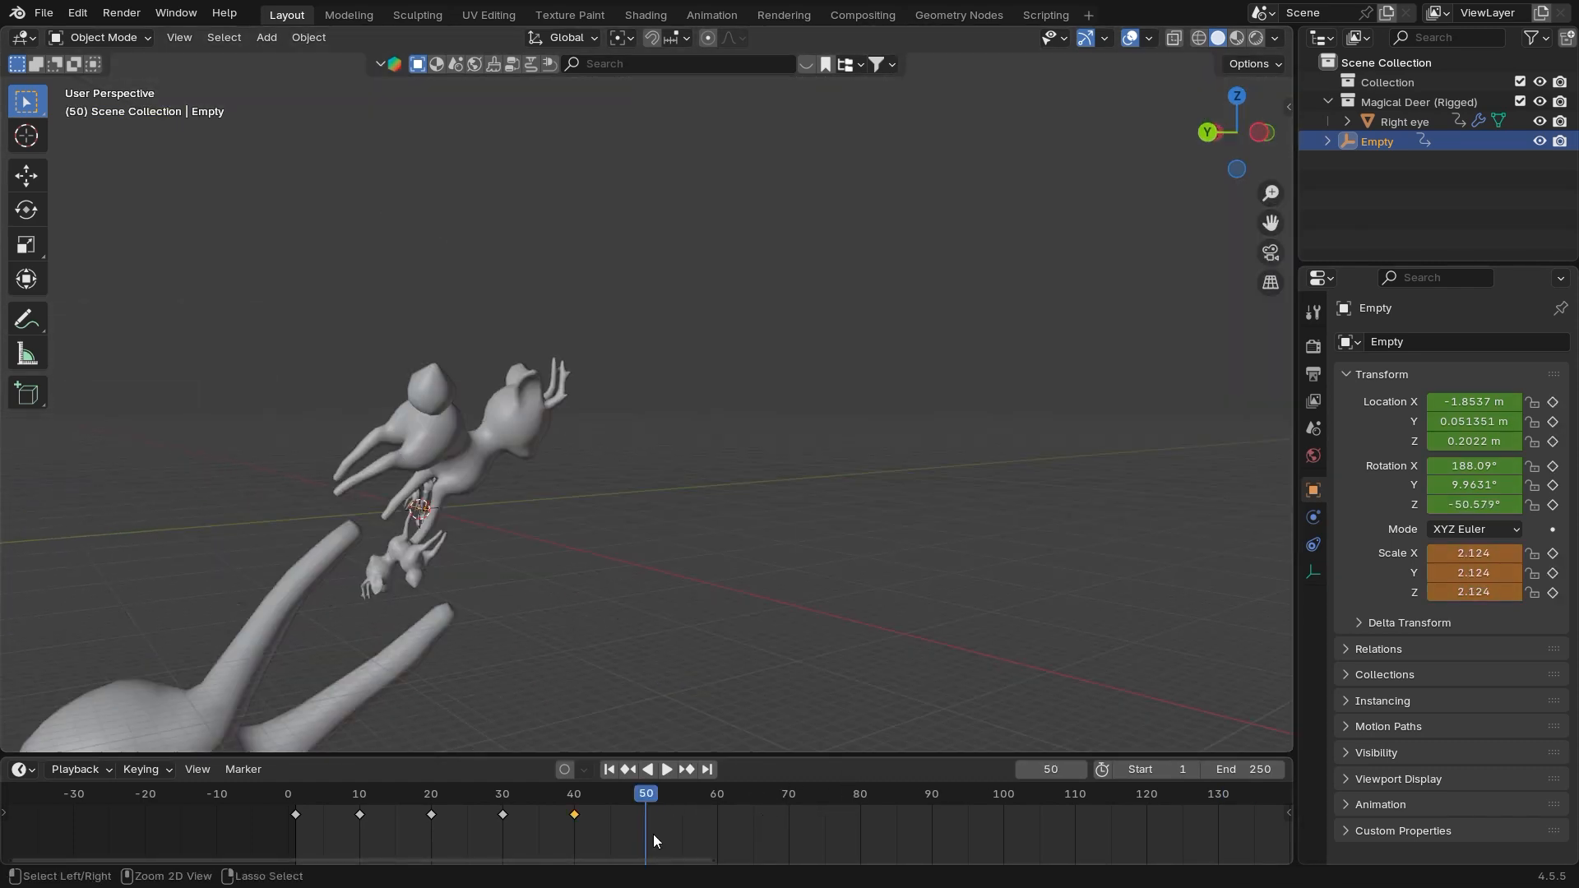
key(ctrl+z)
middle_drag(575, 690, 576, 370)
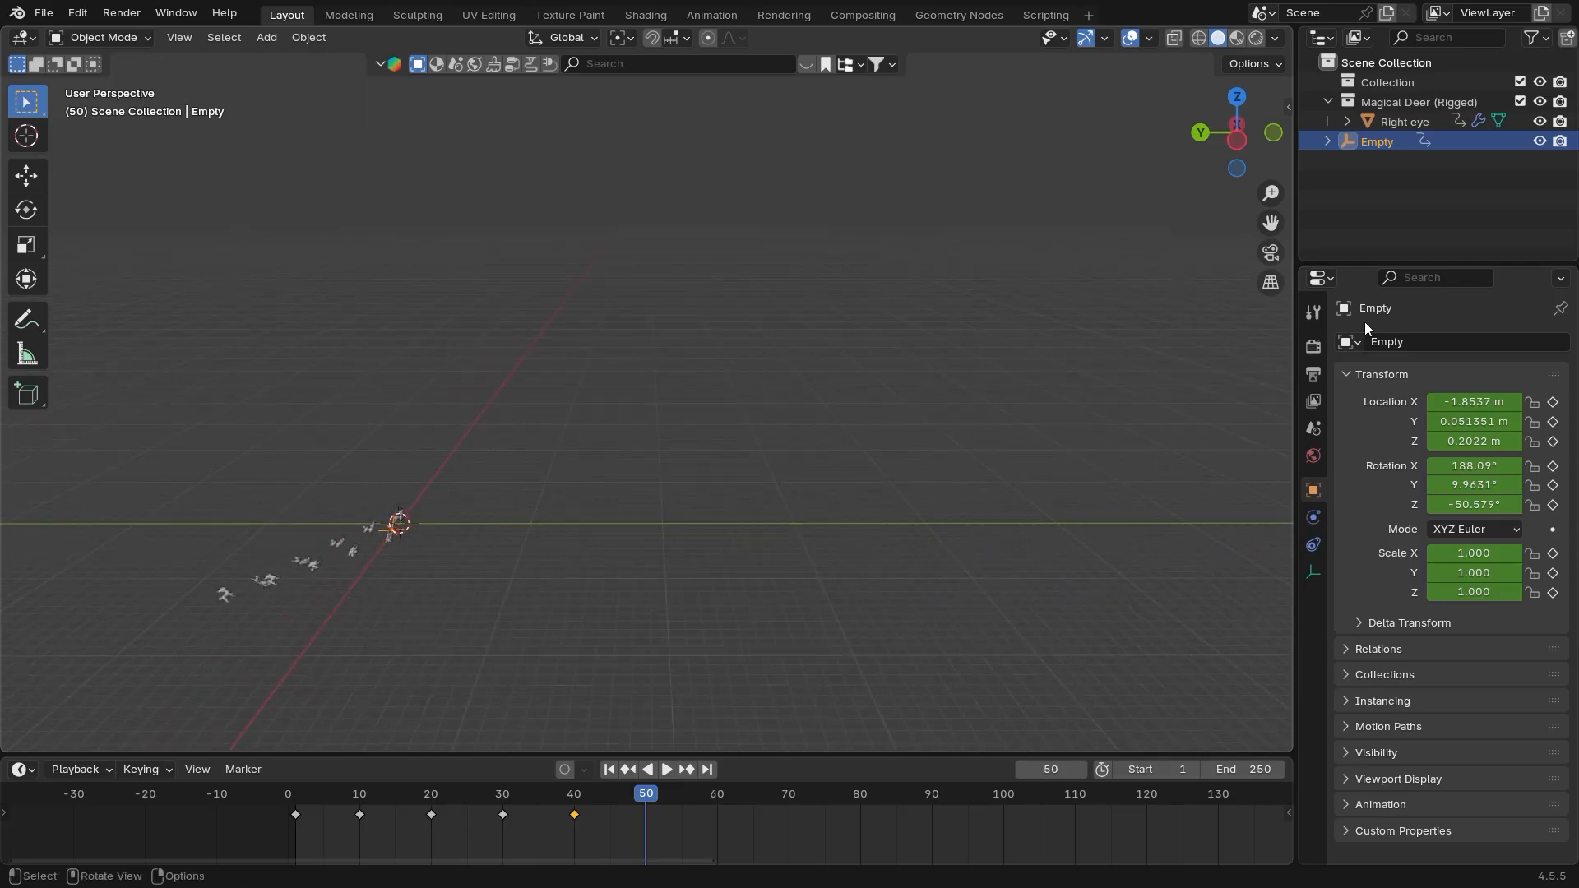
Return to frame 1 and delete the empty together with its keyframes
key(ctrl+KP_3)
key(Down)
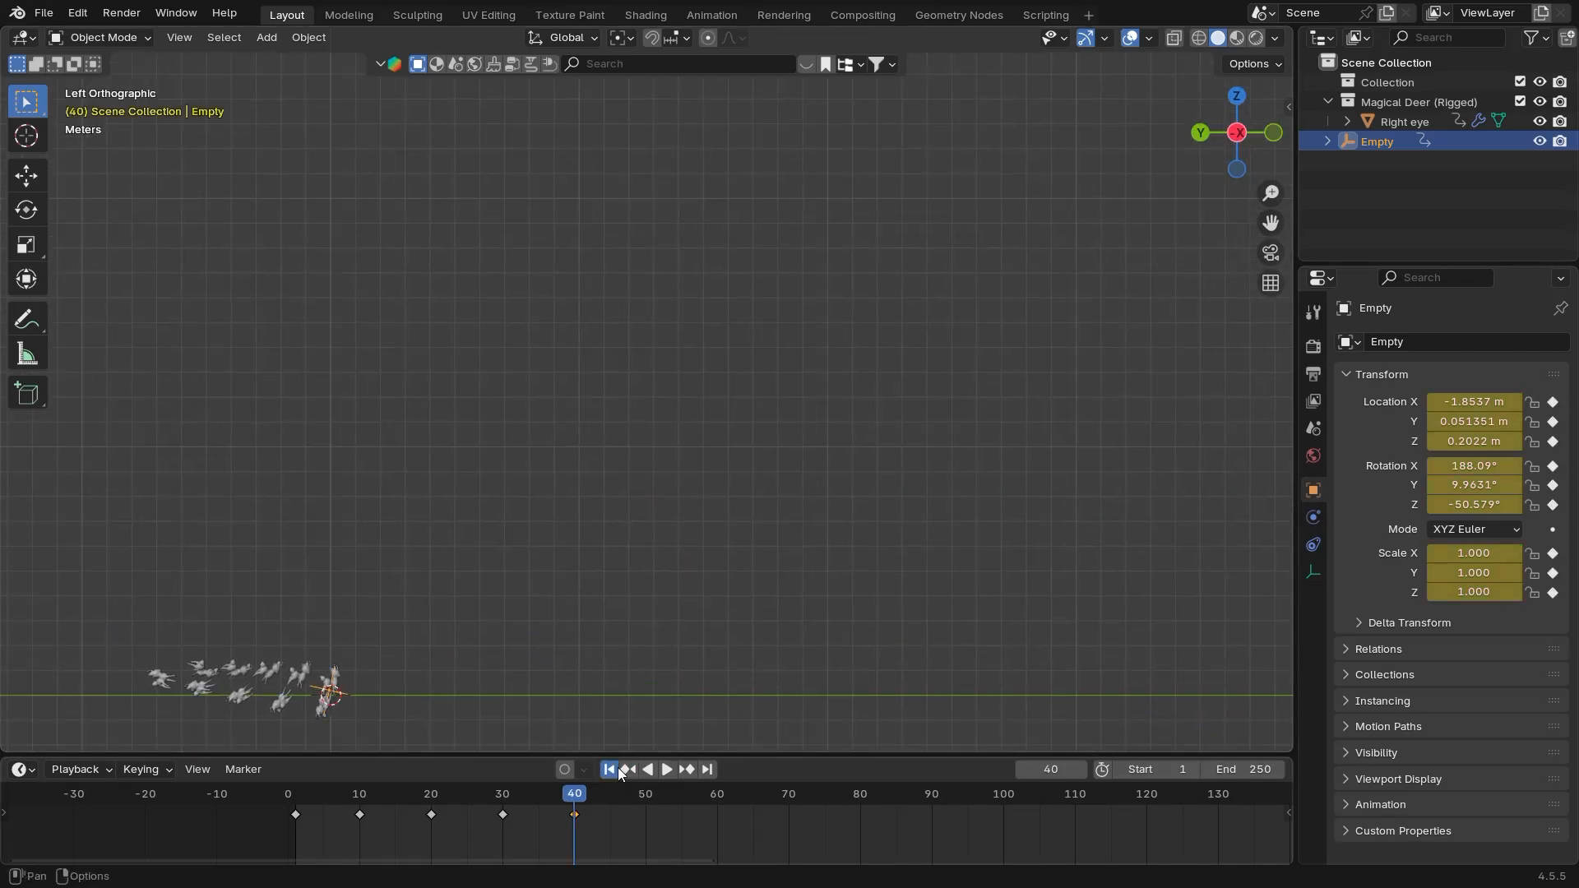
click(616, 770)
shift+middle_drag(531, 661, 630, 527)
drag(641, 823, 247, 798)
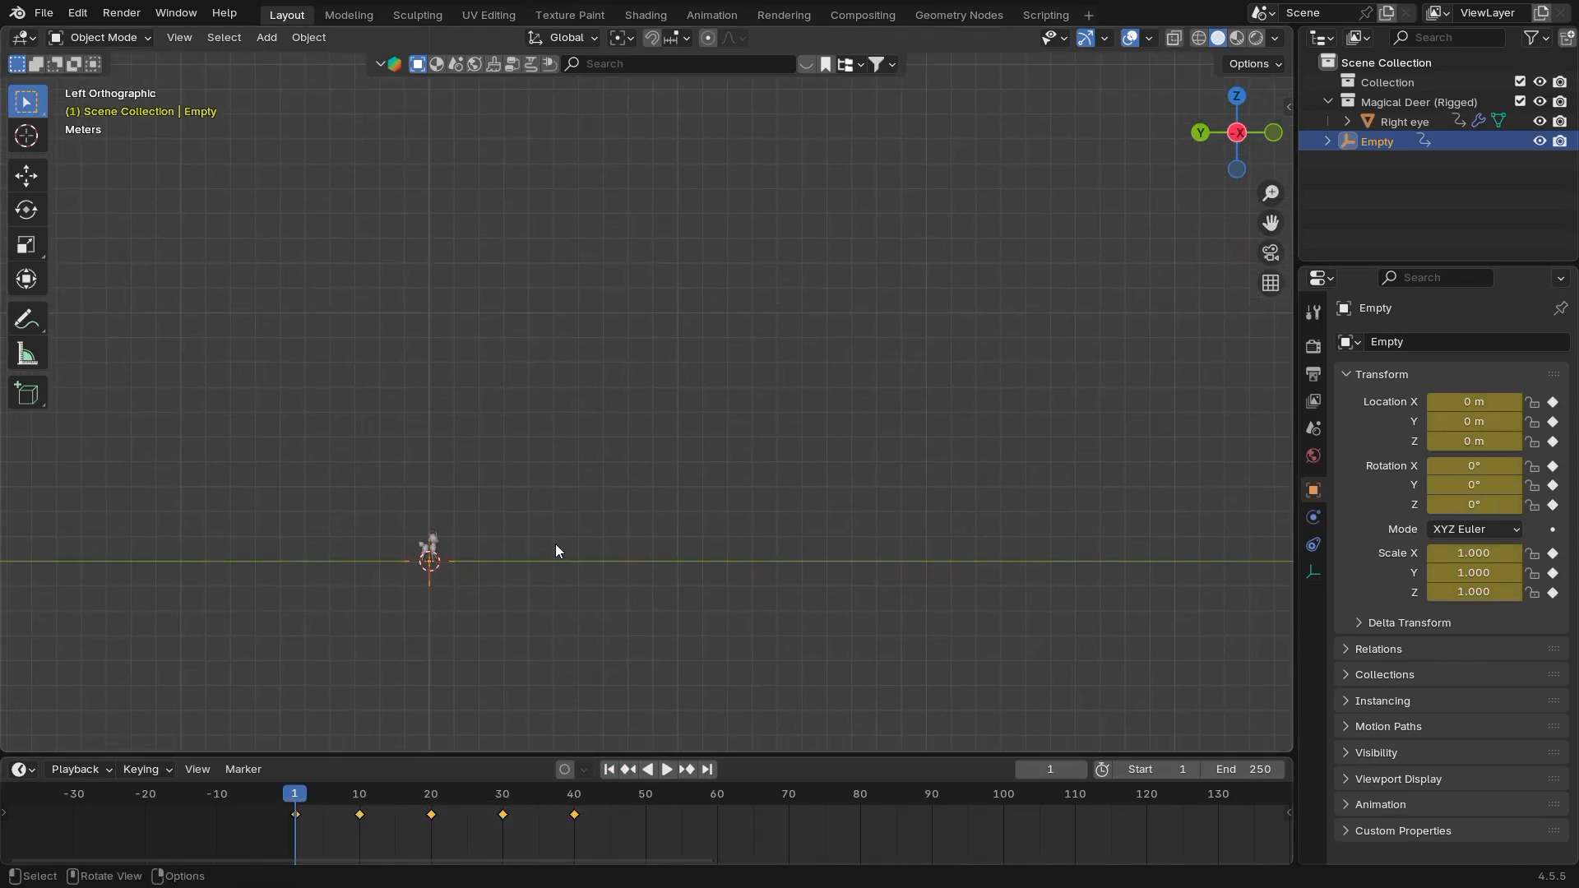
key(Delete)
ctrl+middle_drag(564, 525, 758, 481)
Remove the Array modifier from the deer
click(587, 467)
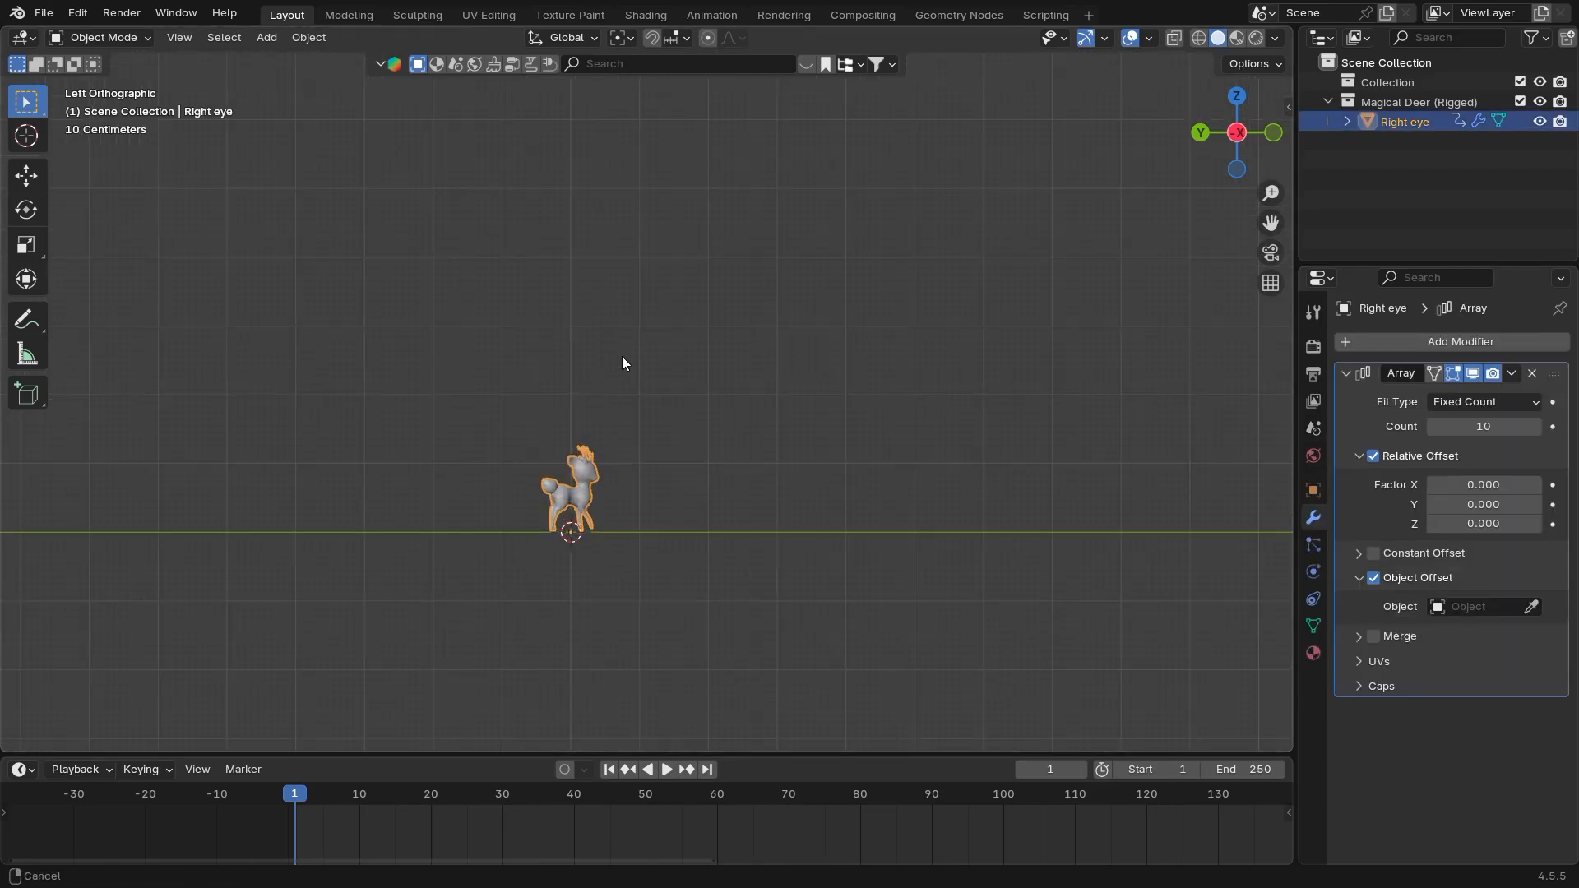
ctrl+middle_drag(622, 357, 1370, 362)
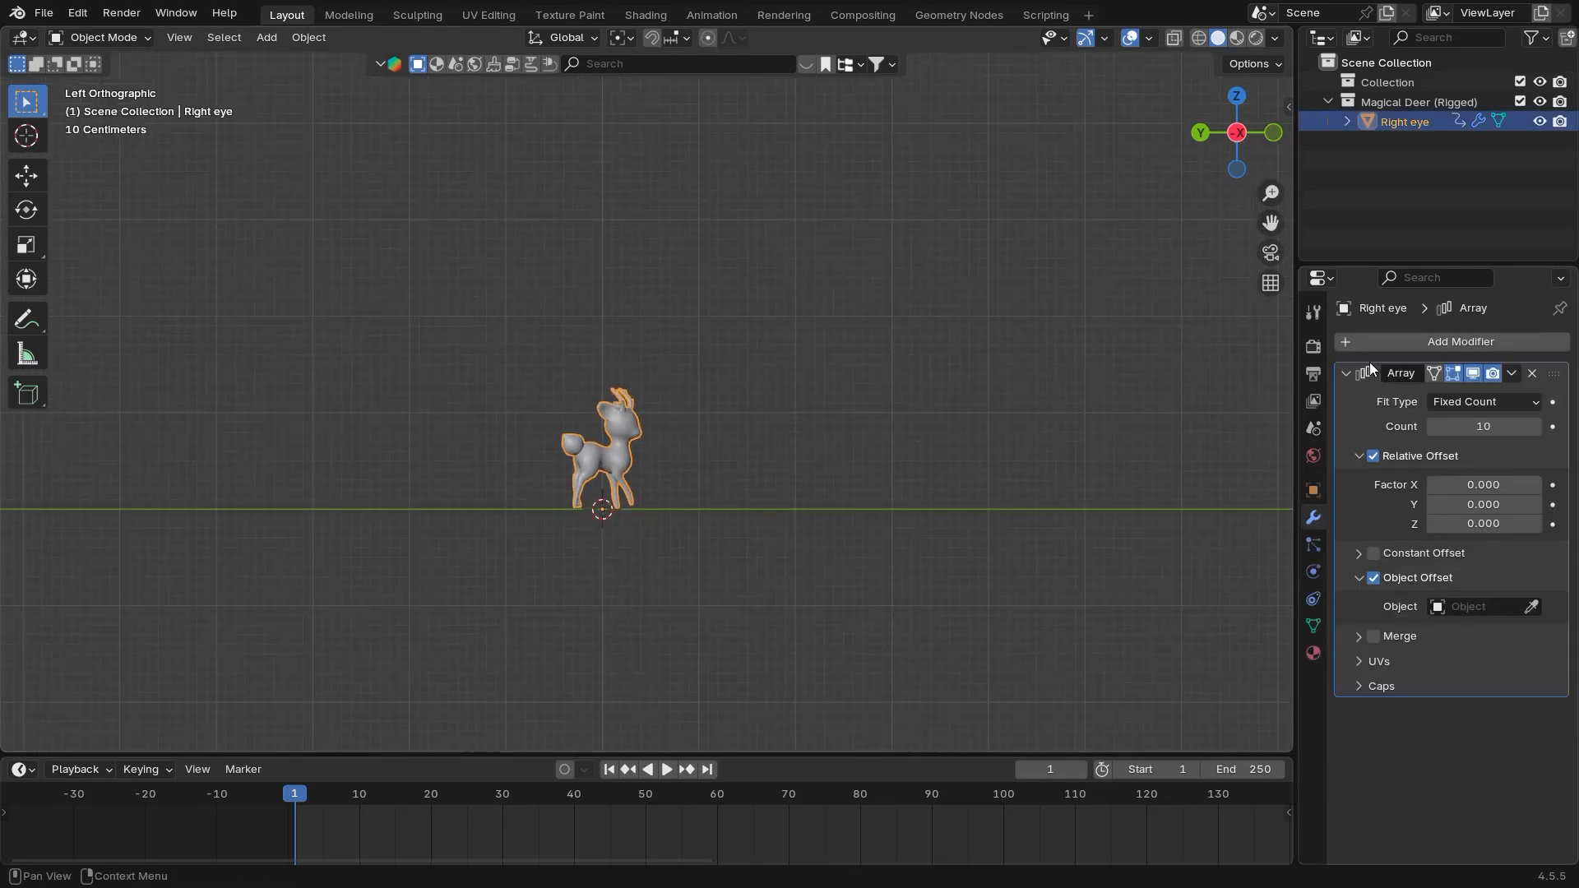
click(1532, 375)
scroll(831, 585, up, 1)
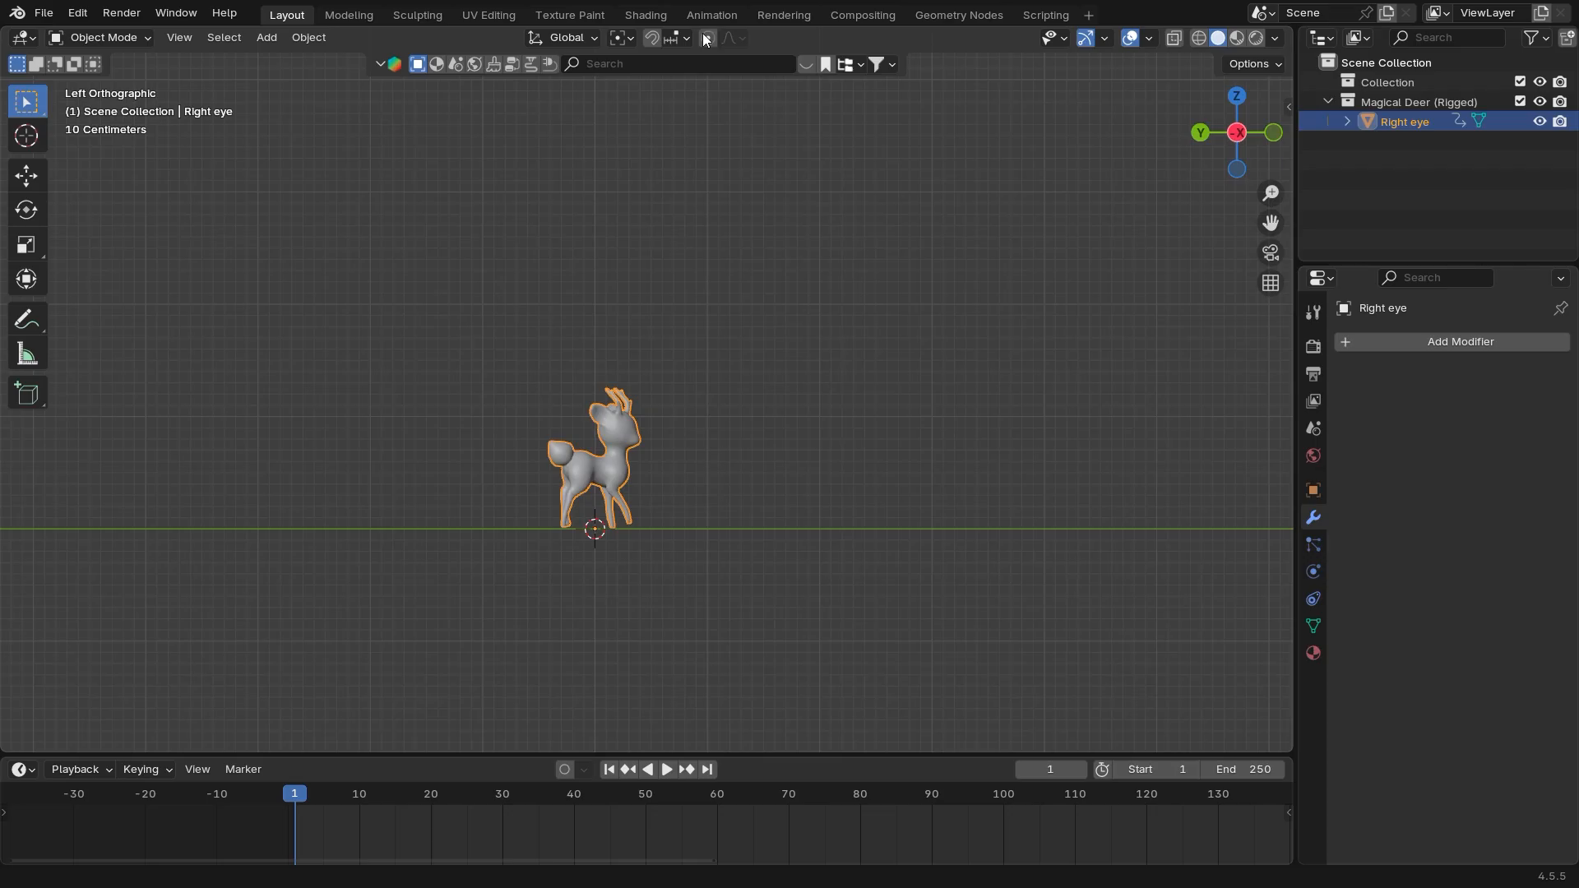
ctrl+middle_drag(647, 342, 798, 470)
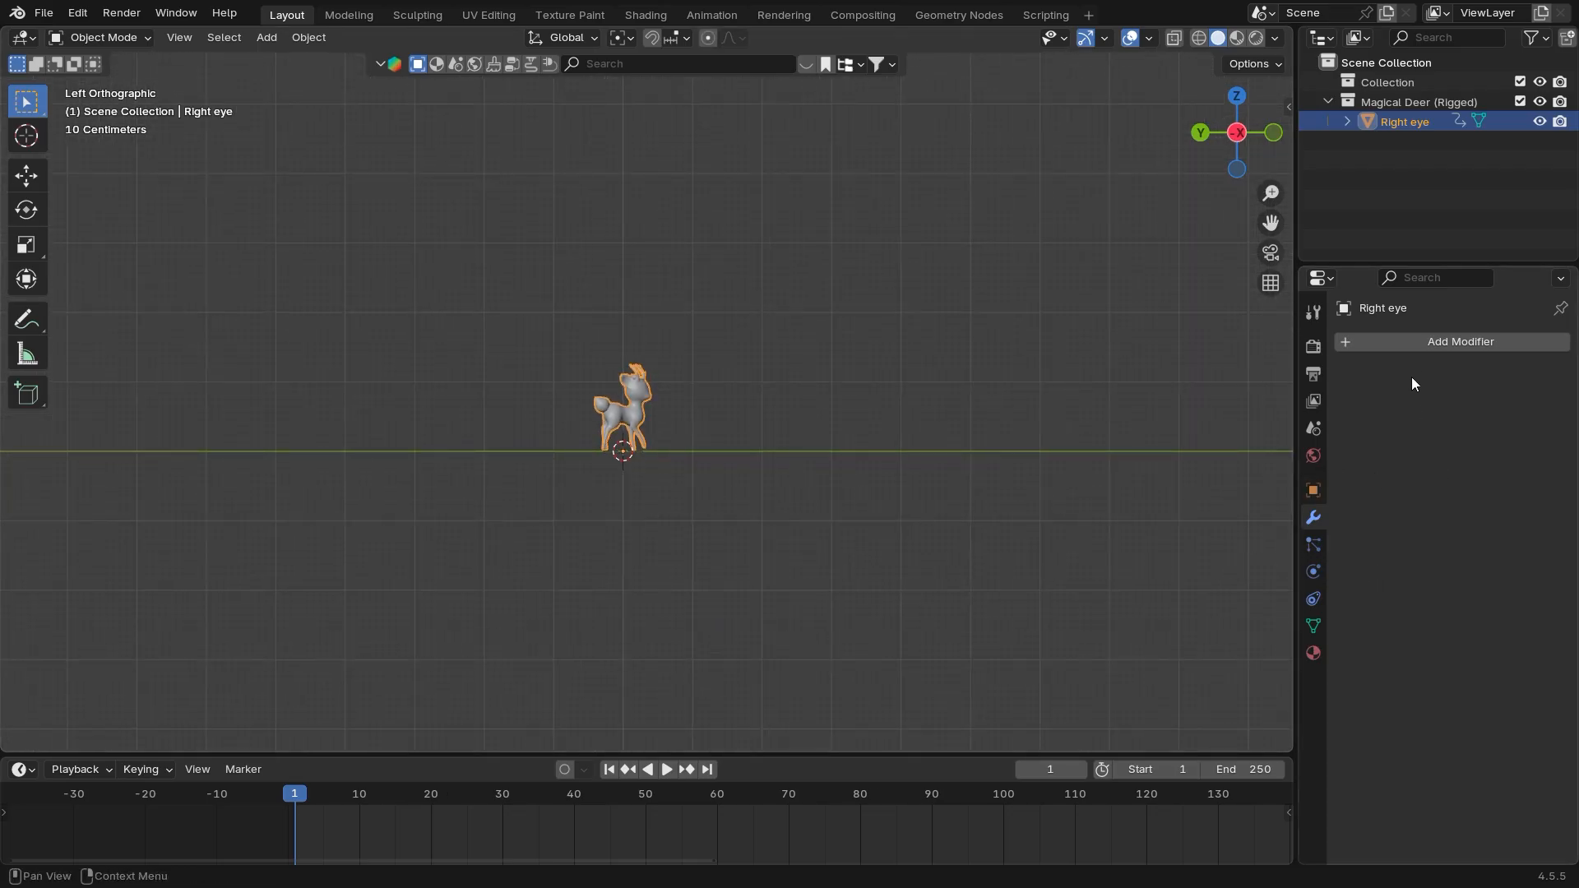
Add a Mirror modifier to the deer, mirroring across its X axis
click(1414, 343)
mouse_move(1415, 346)
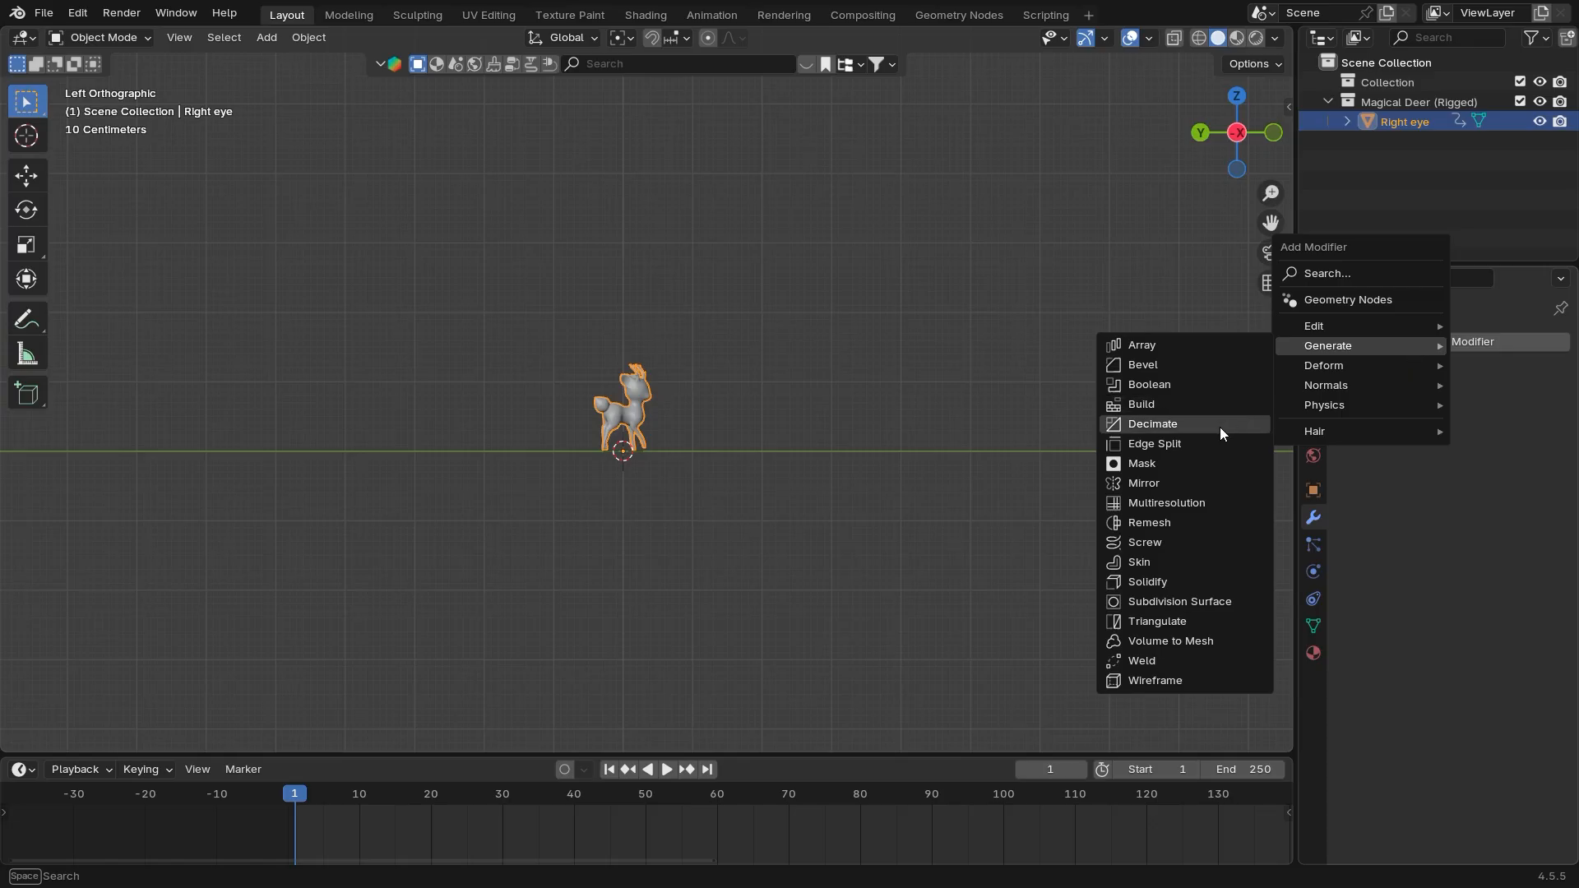
click(1179, 484)
key(KP_1)
middle_drag(742, 76, 747, 346)
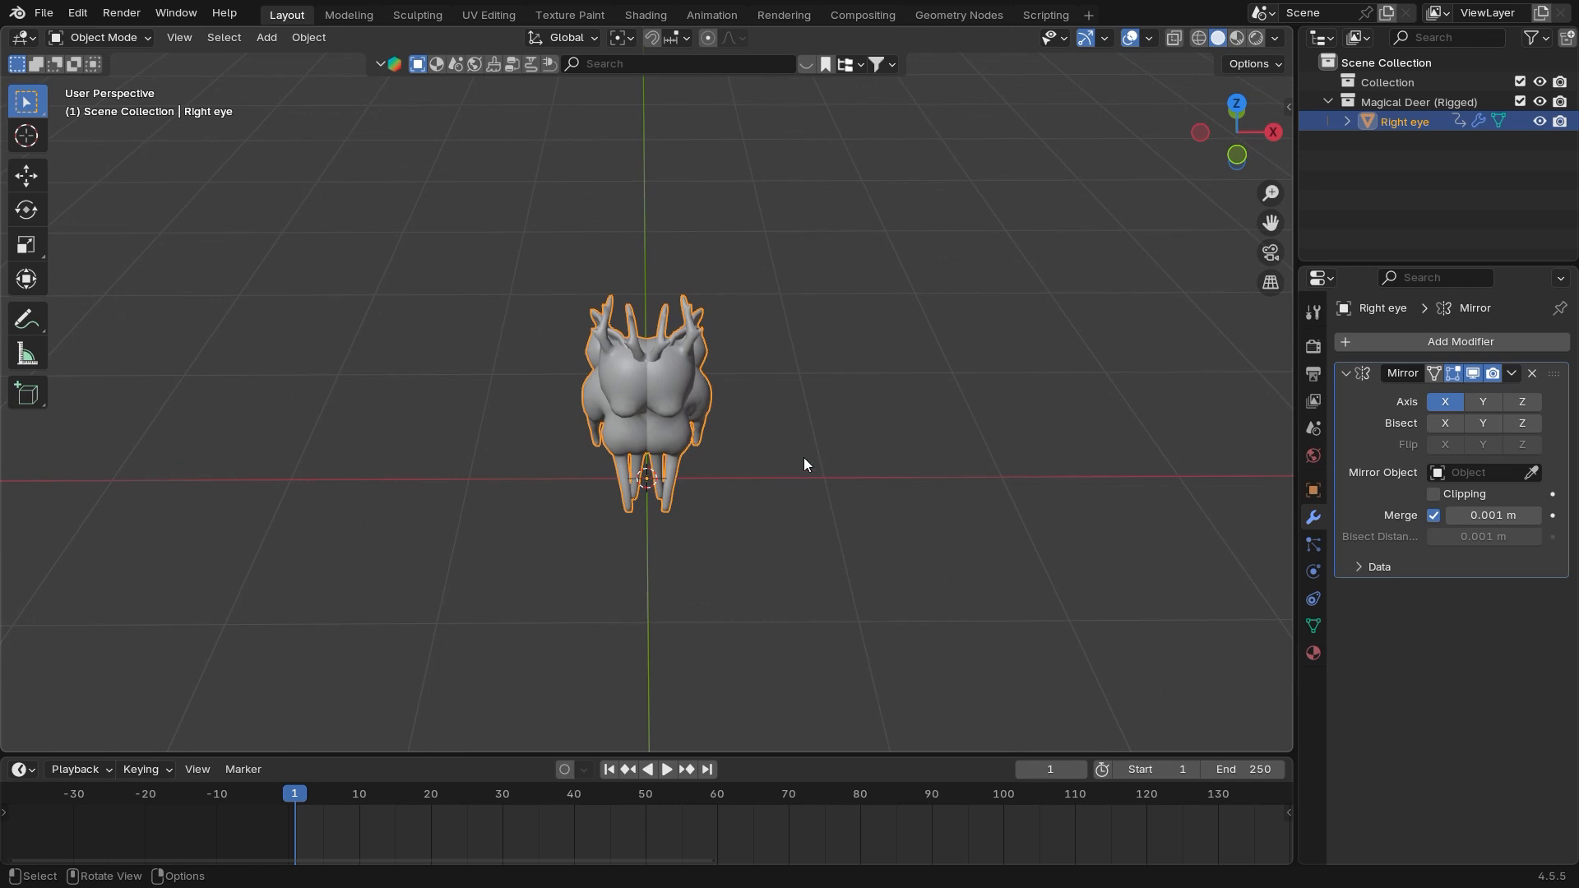
key(g)
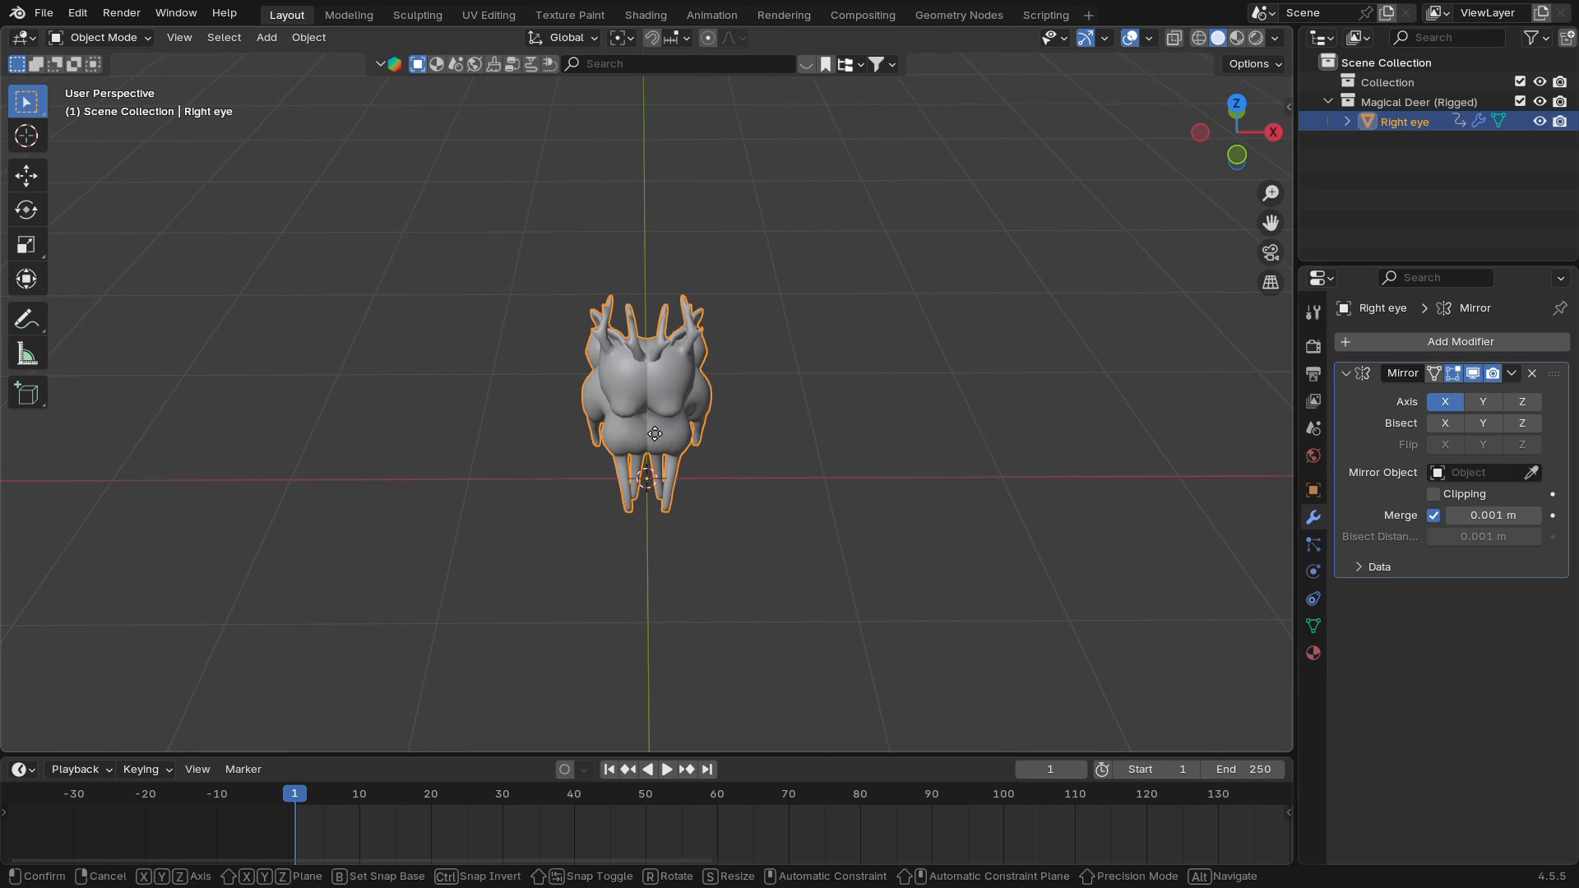
key(x)
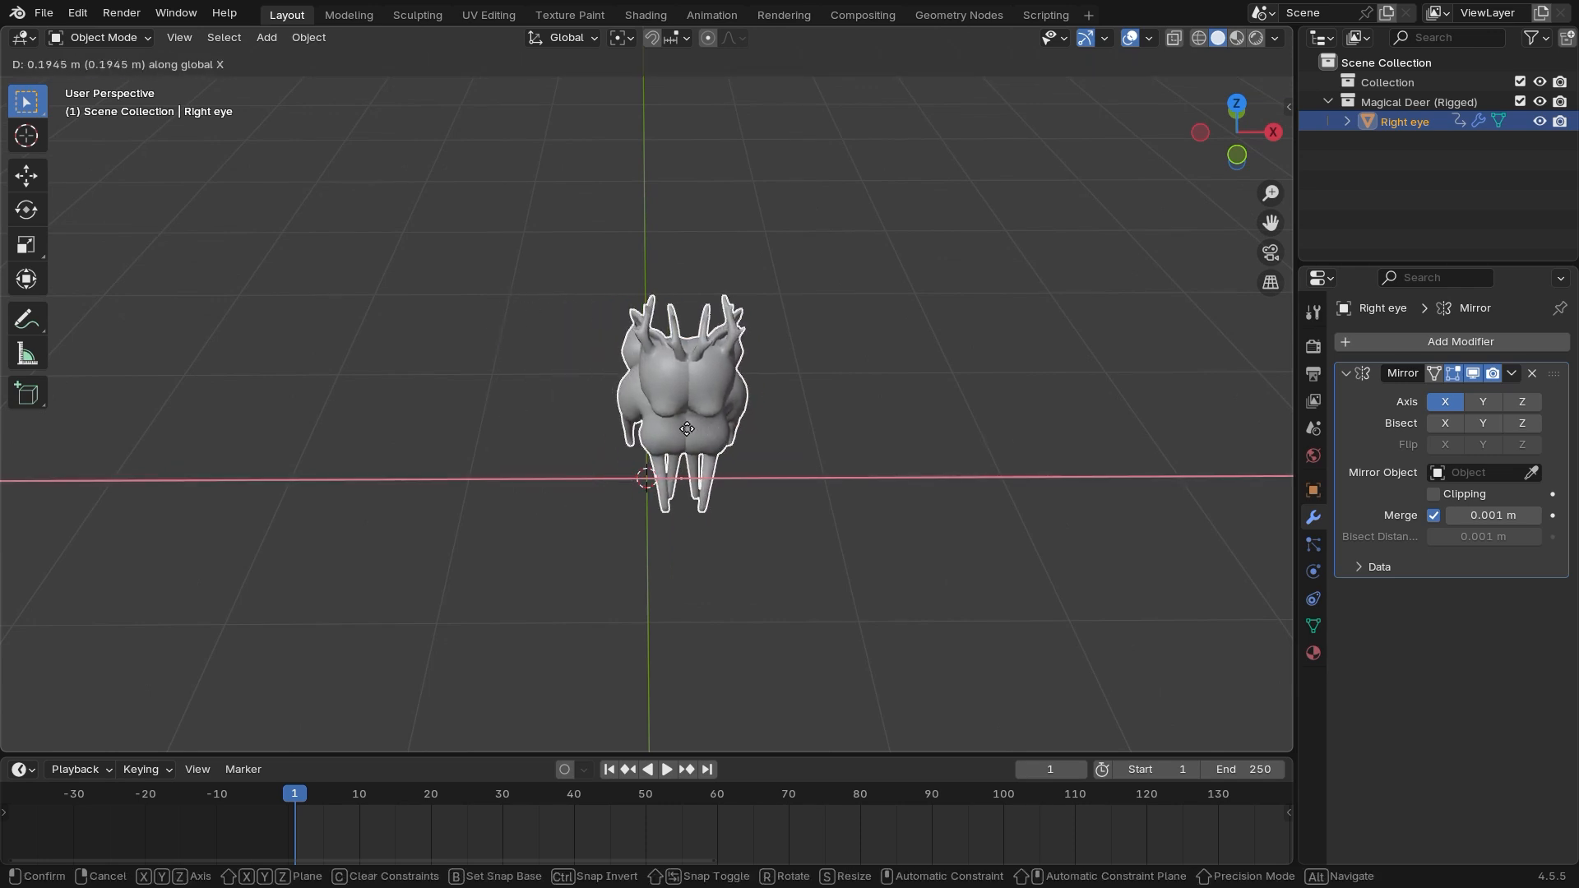
click(674, 470)
Move the deer along global X in the negative direction, well away from the world origin
middle_drag(674, 470, 652, 560)
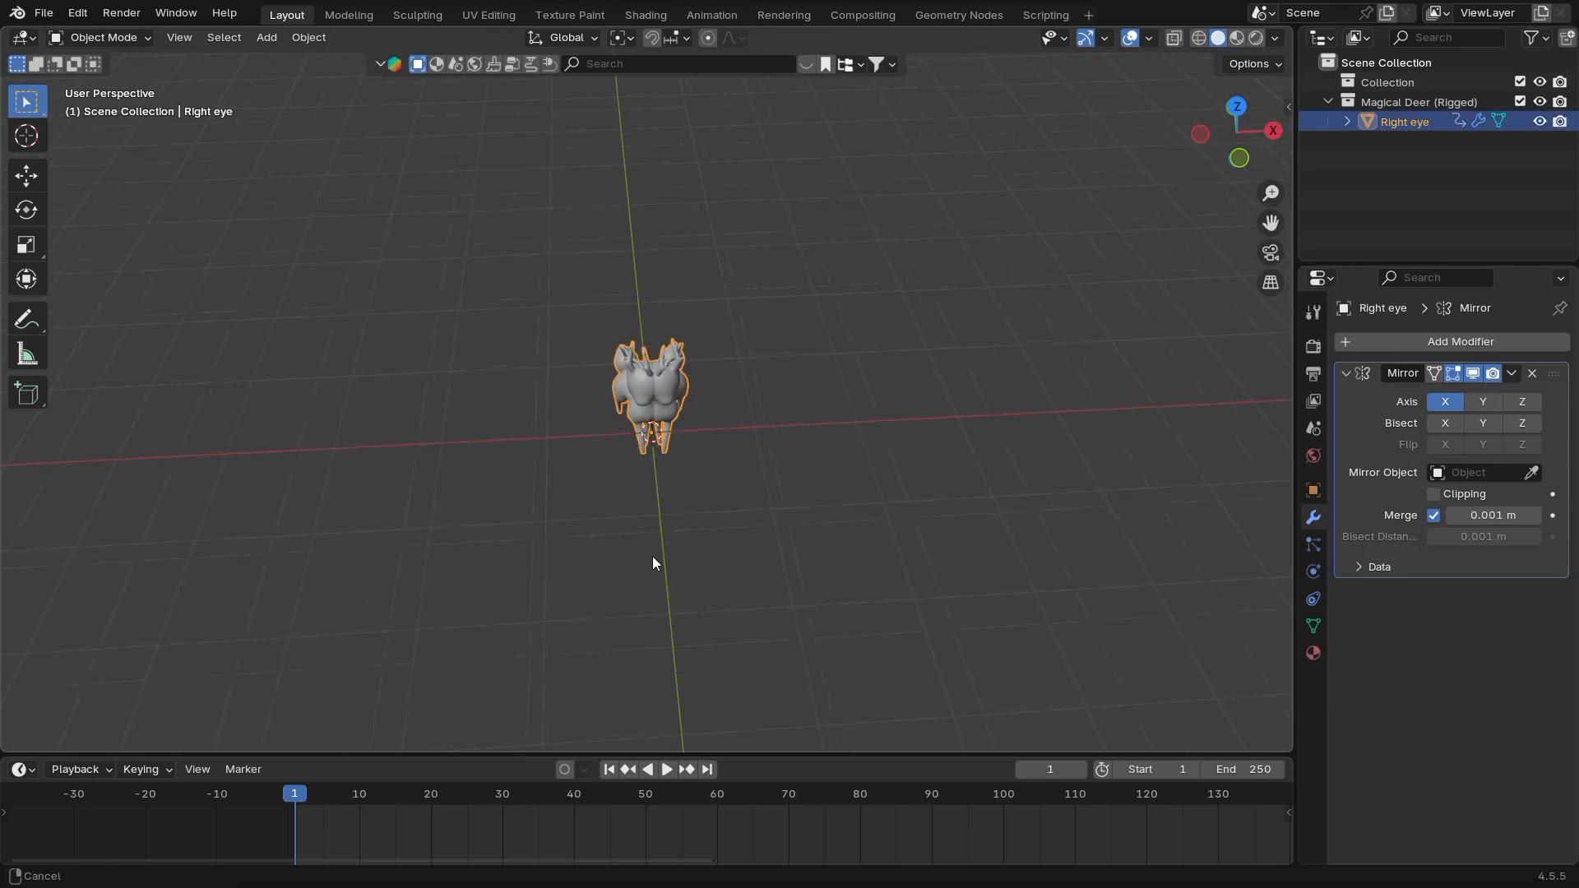
key(g)
key(x)
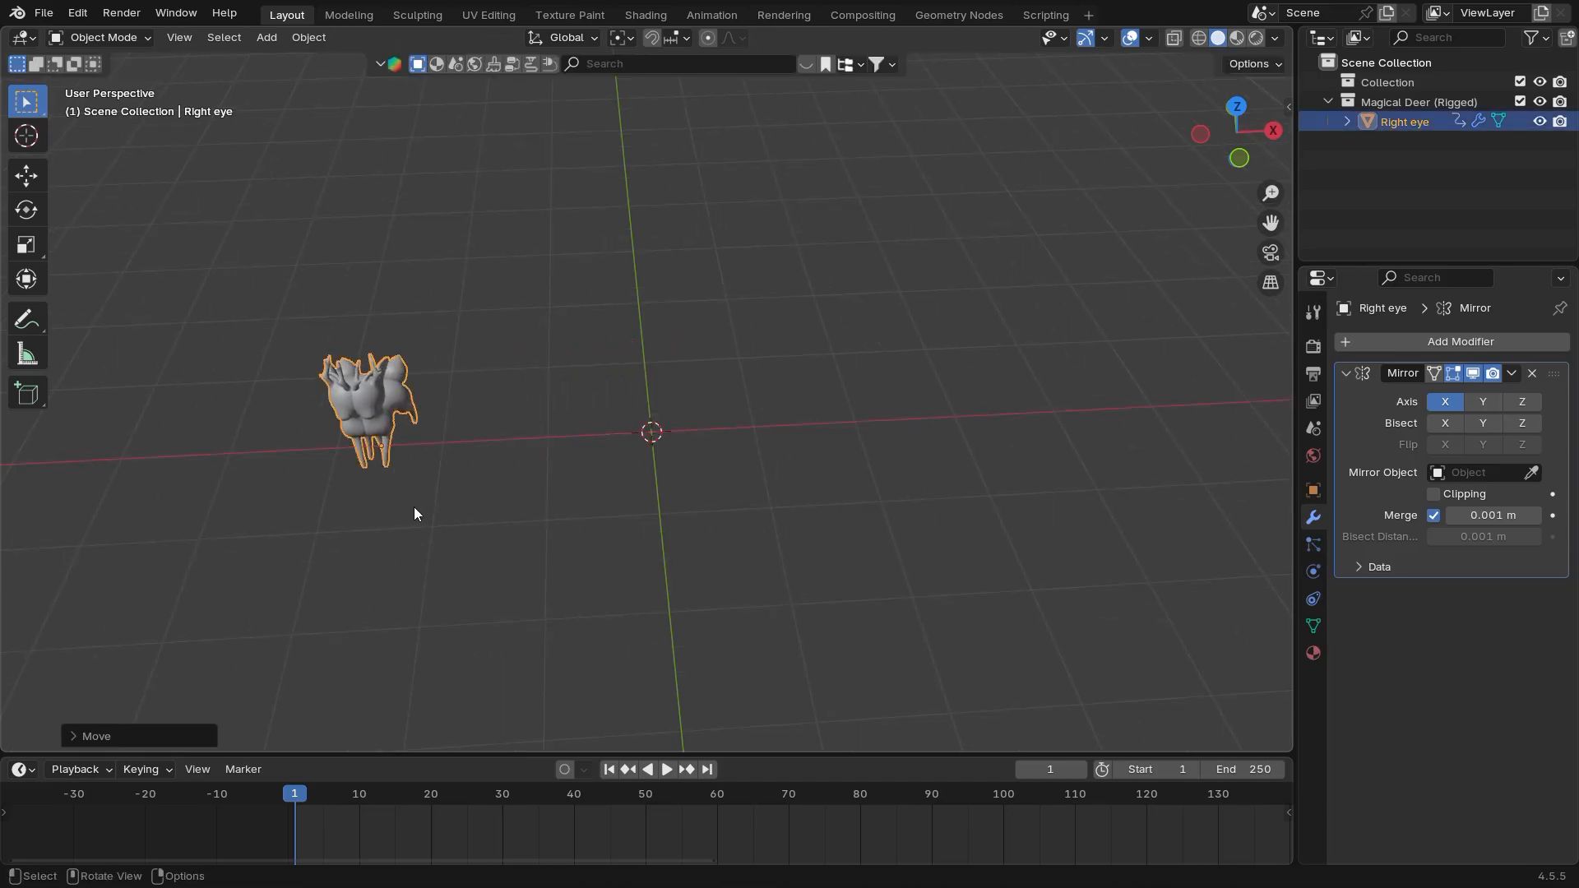
click(413, 507)
Add a Plain Axes empty at the world origin
click(772, 481)
key(shift+a)
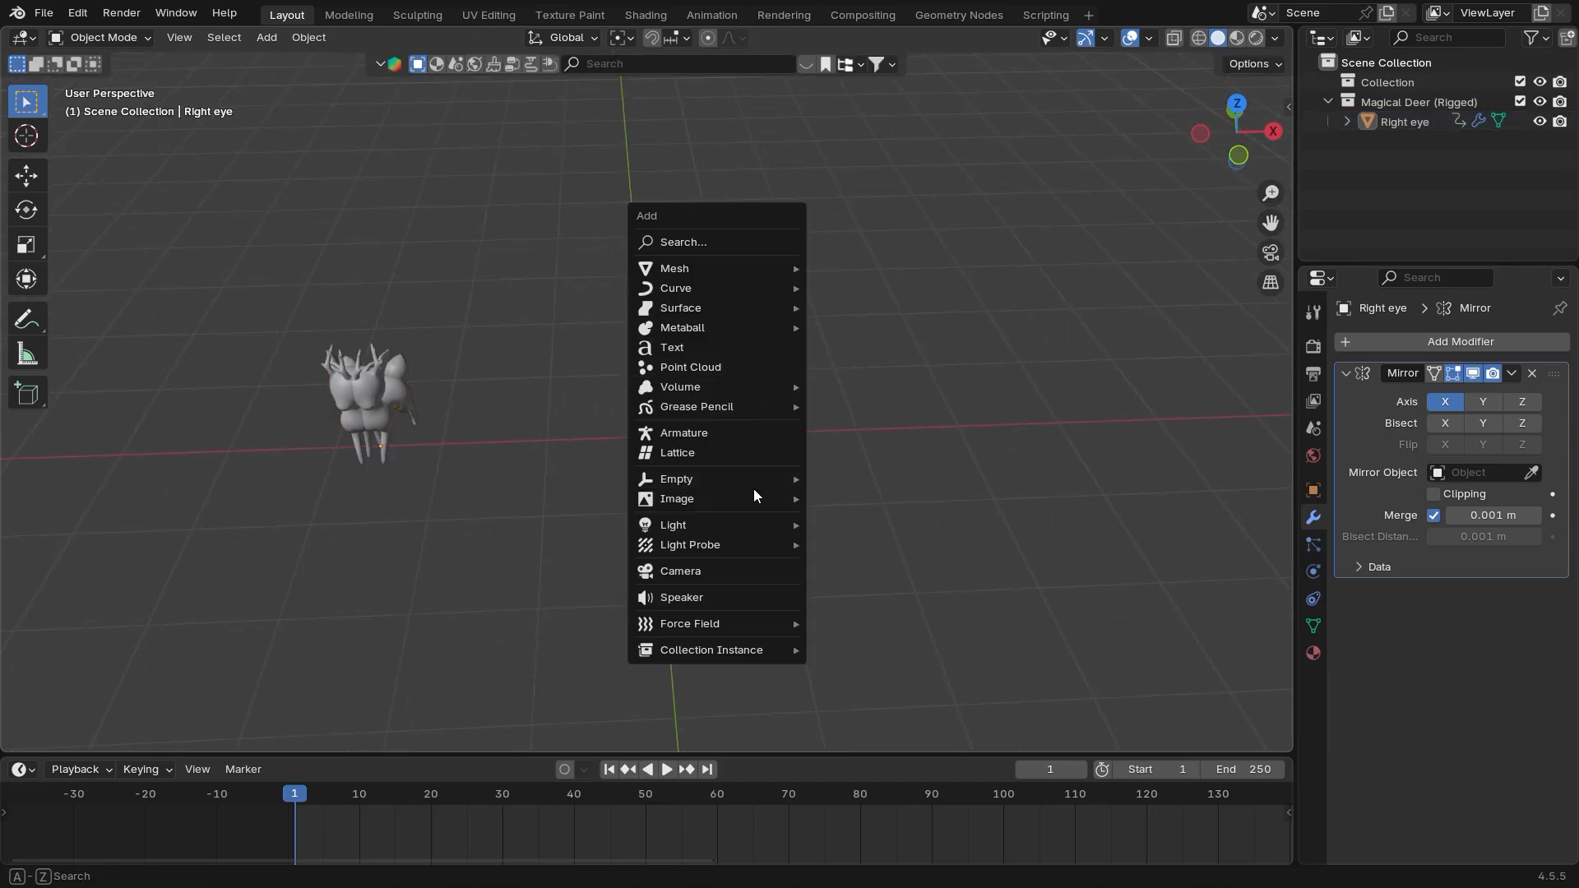
mouse_move(752, 496)
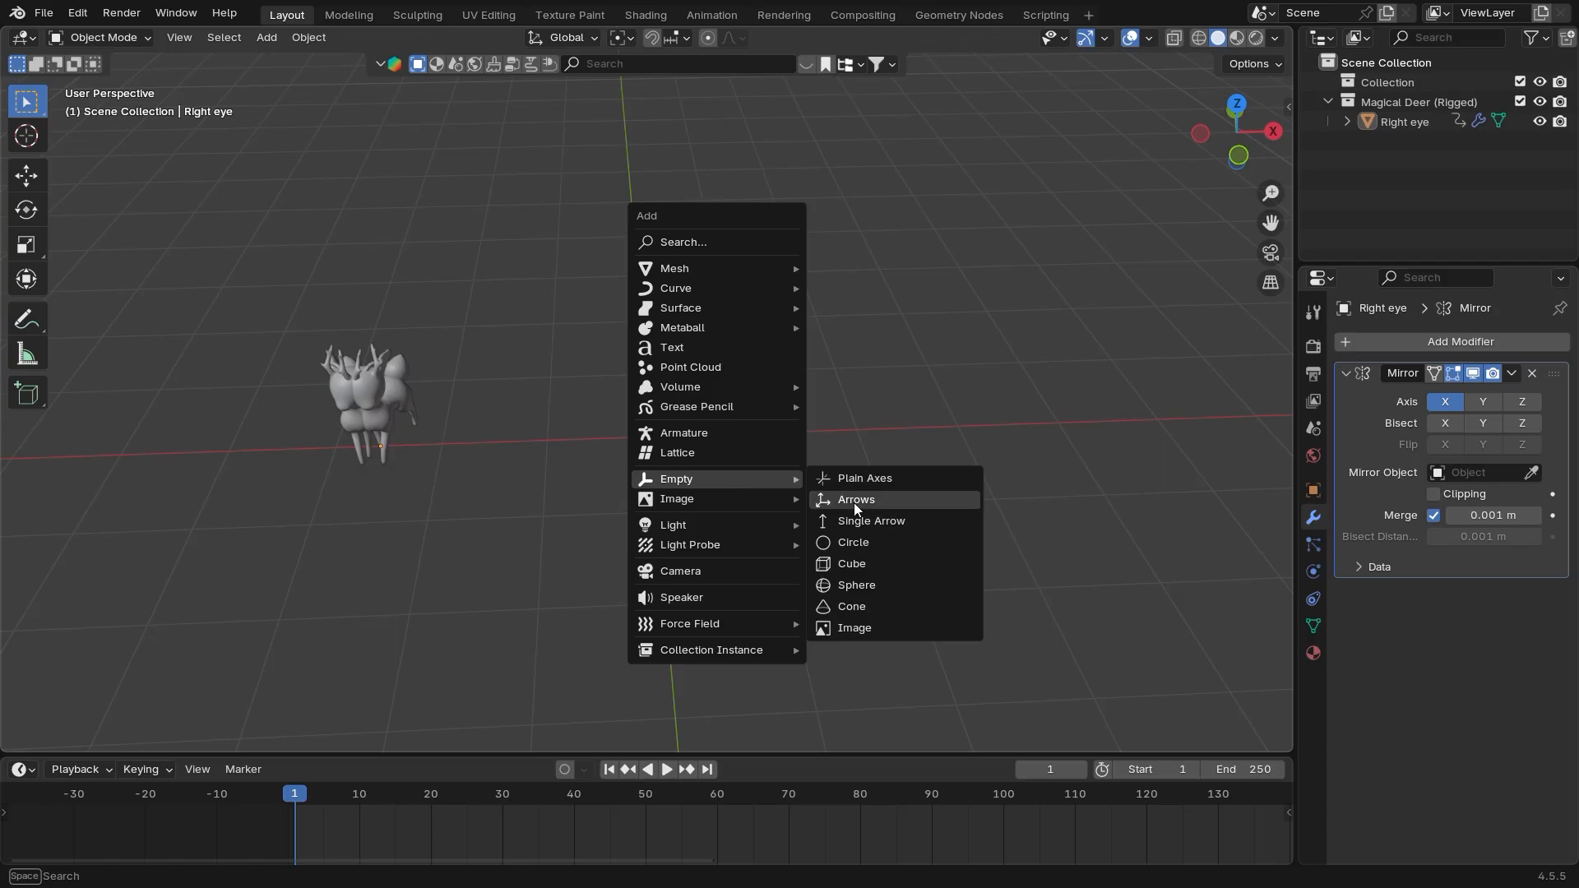
click(850, 479)
scroll(759, 525, up, 2)
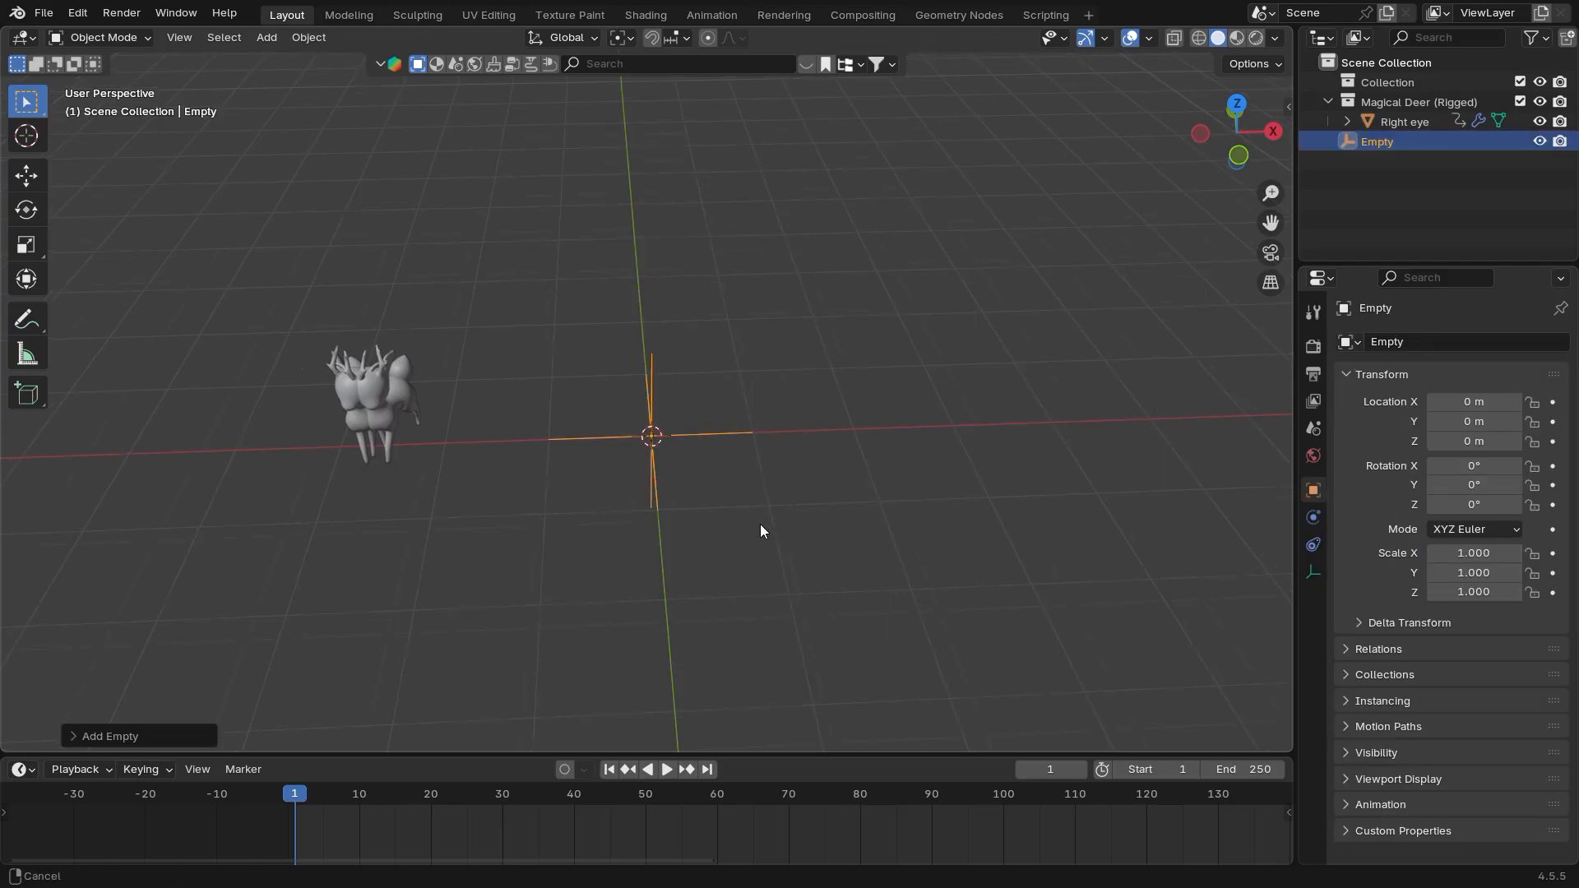
Set the empty as the Mirror Object of the deer's Mirror modifier
click(197, 401)
scroll(740, 444, down, 2)
click(1531, 472)
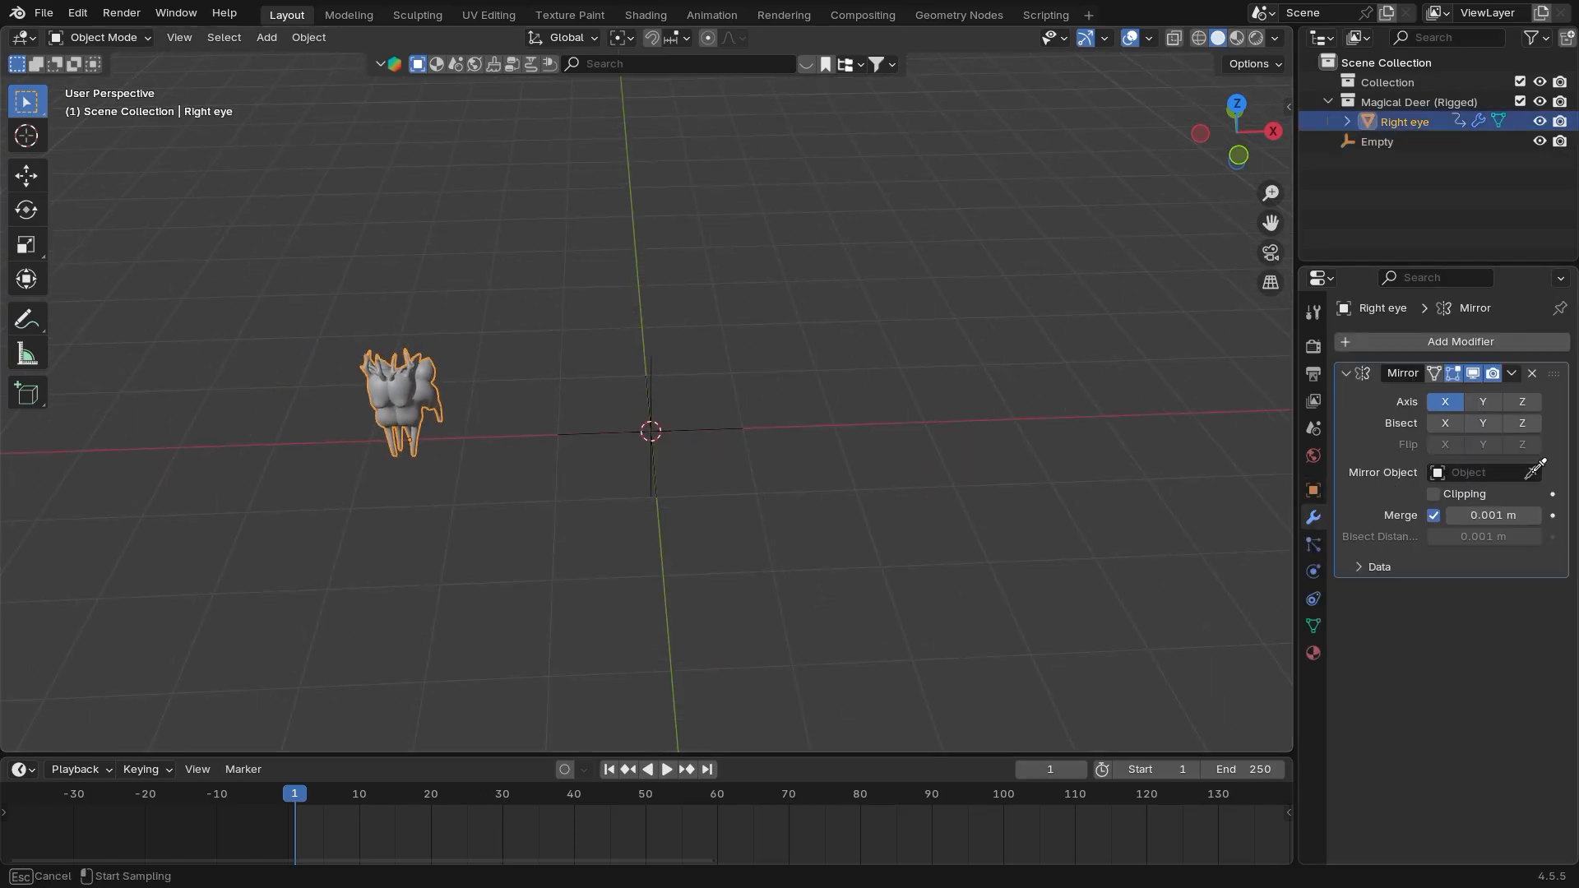
click(659, 426)
mouse_move(732, 495)
middle_down()
mouse_move(822, 448)
mouse_move(616, 457)
mouse_move(733, 499)
middle_up()
middle_drag(1061, 510, 1103, 496)
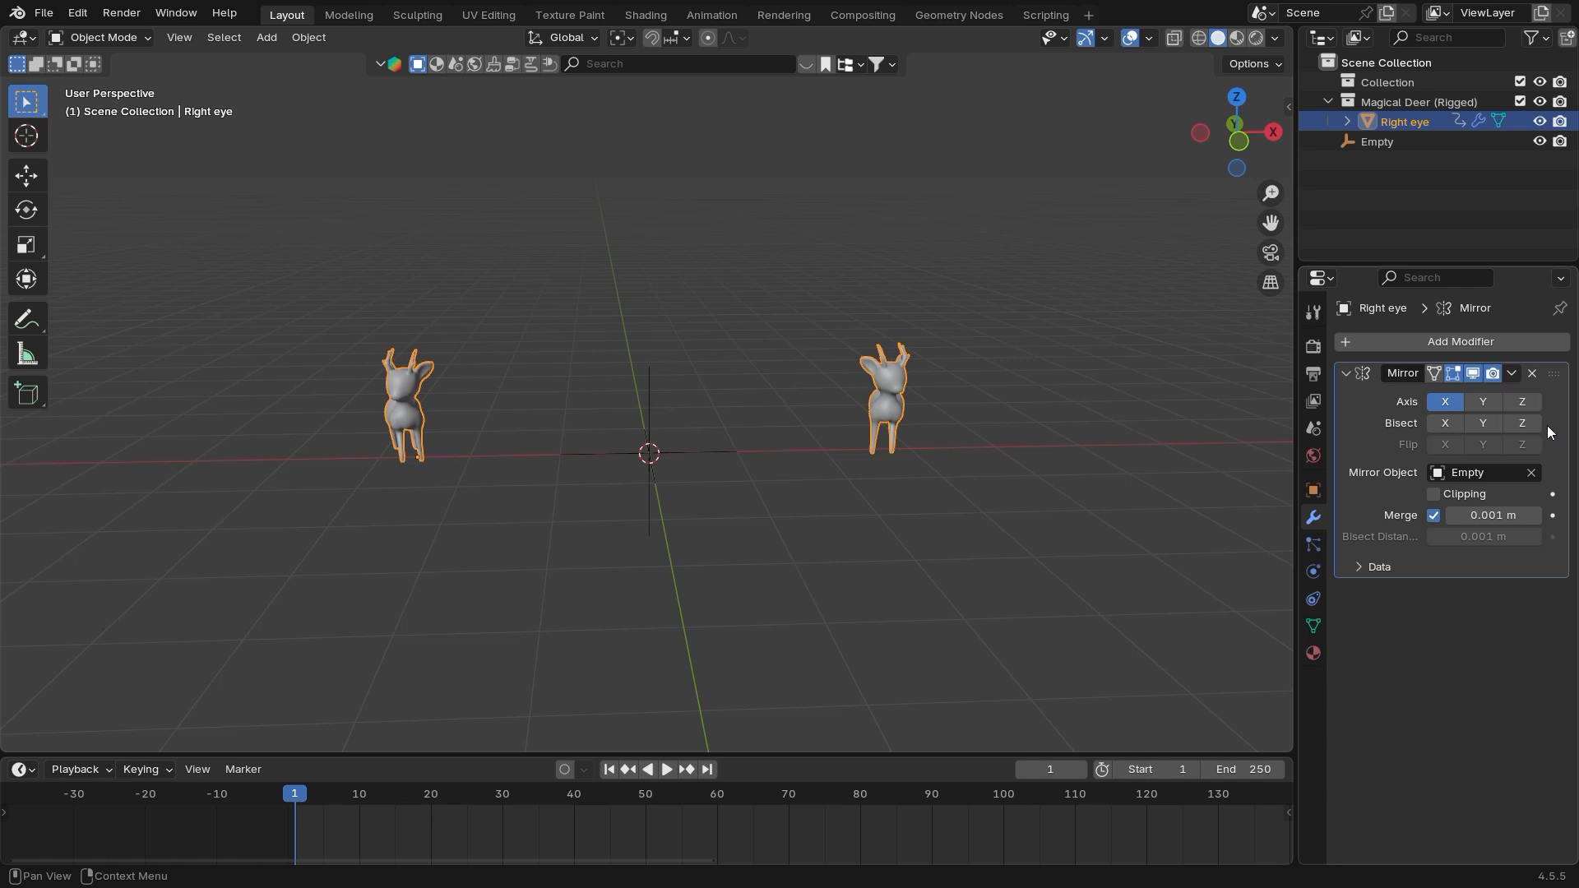
ctrl+middle_drag(787, 484, 785, 450)
shift+middle_drag(786, 450, 827, 486)
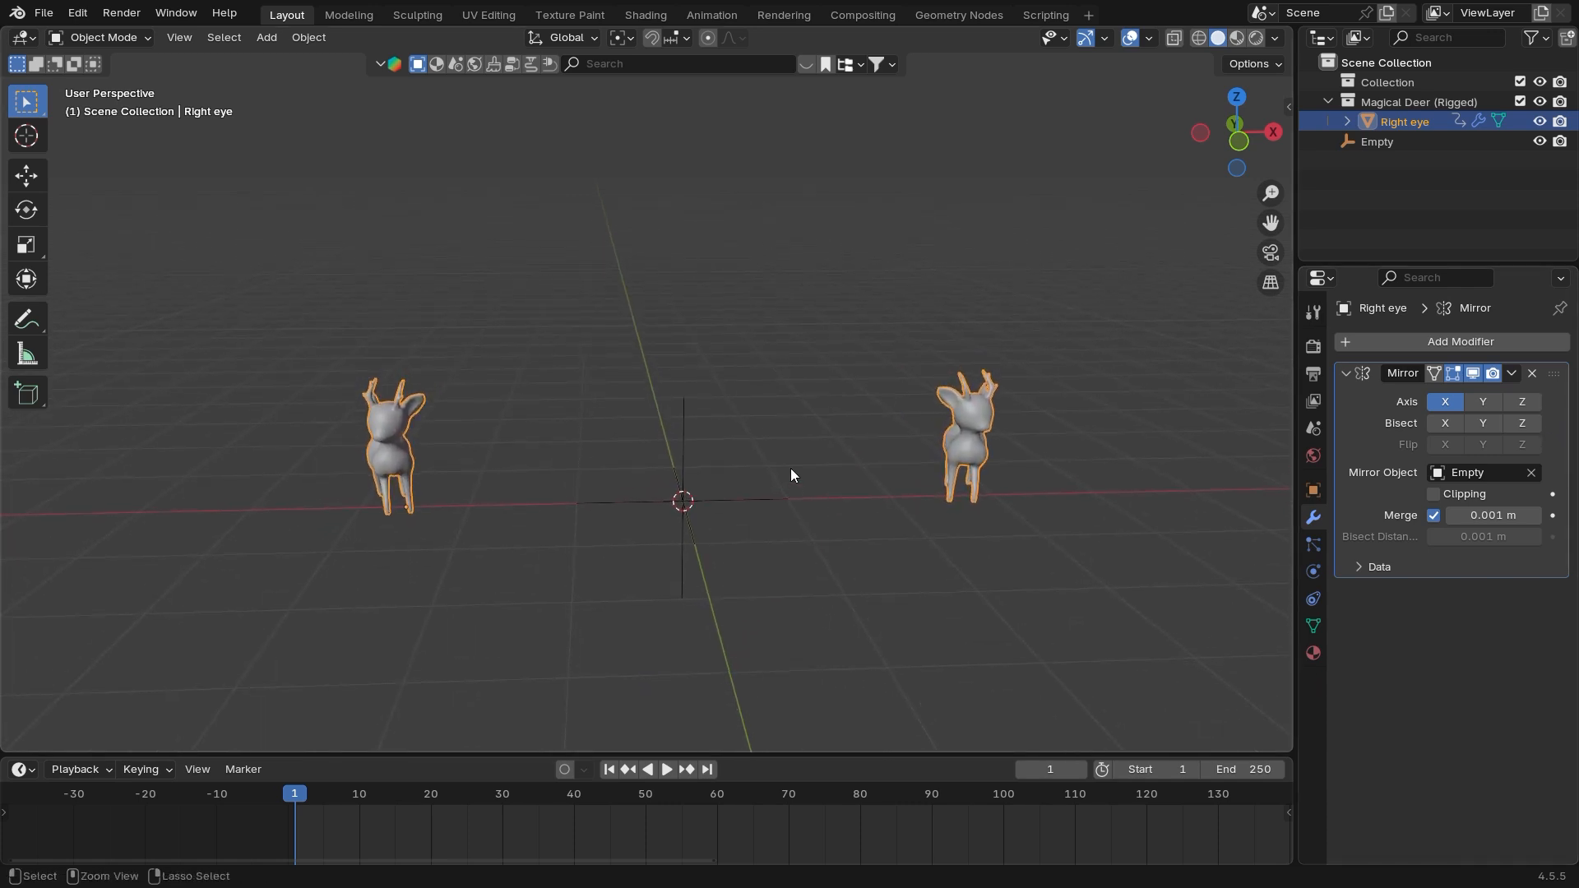
scroll(791, 467, down, 1)
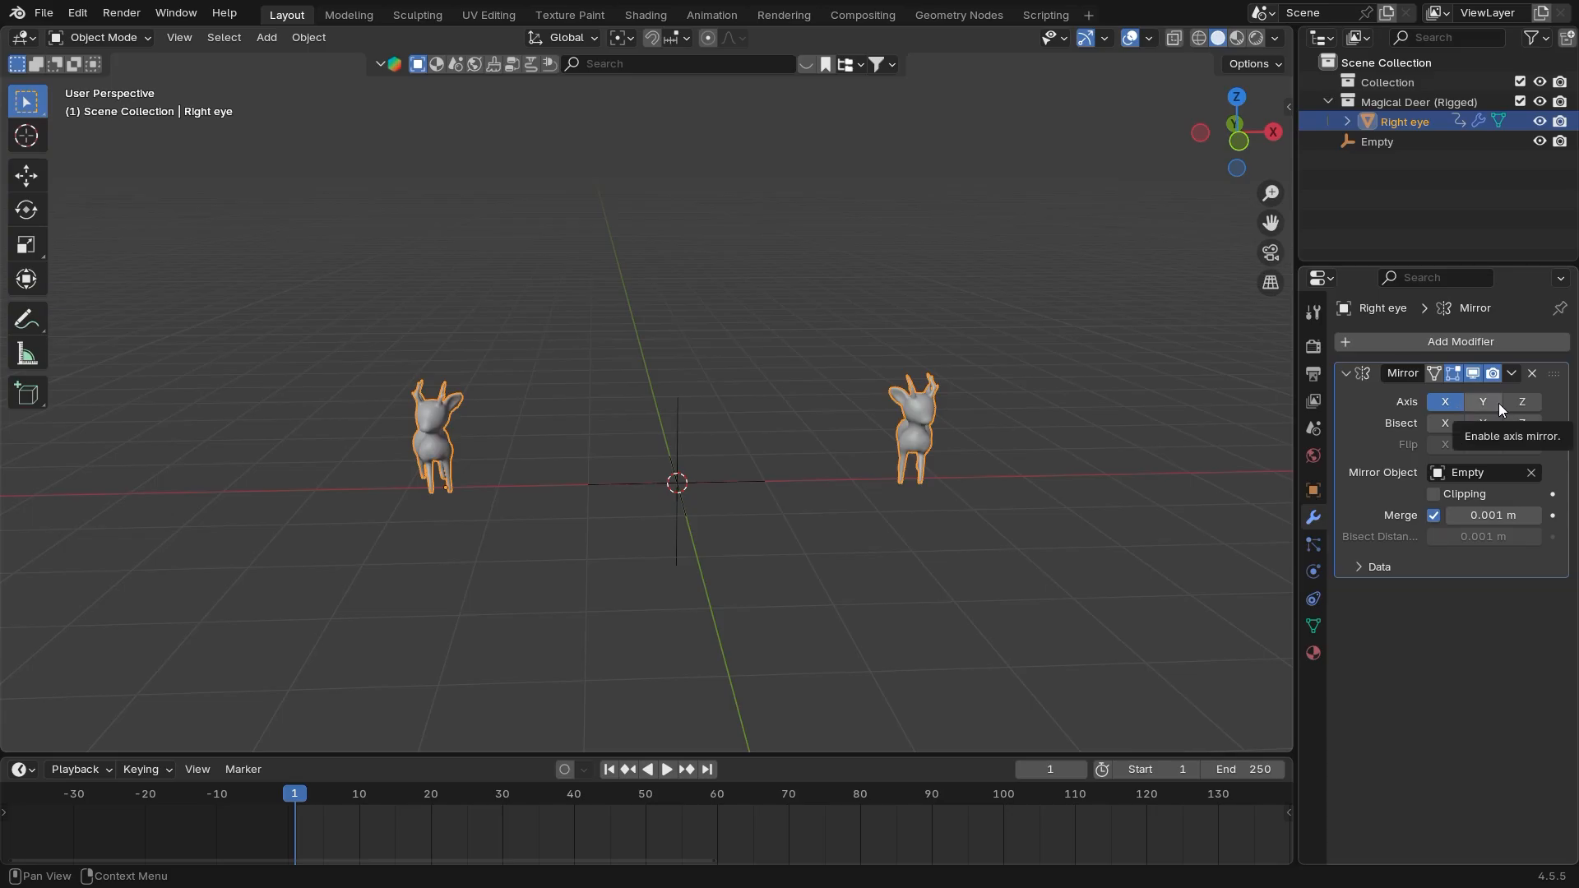
key(i)
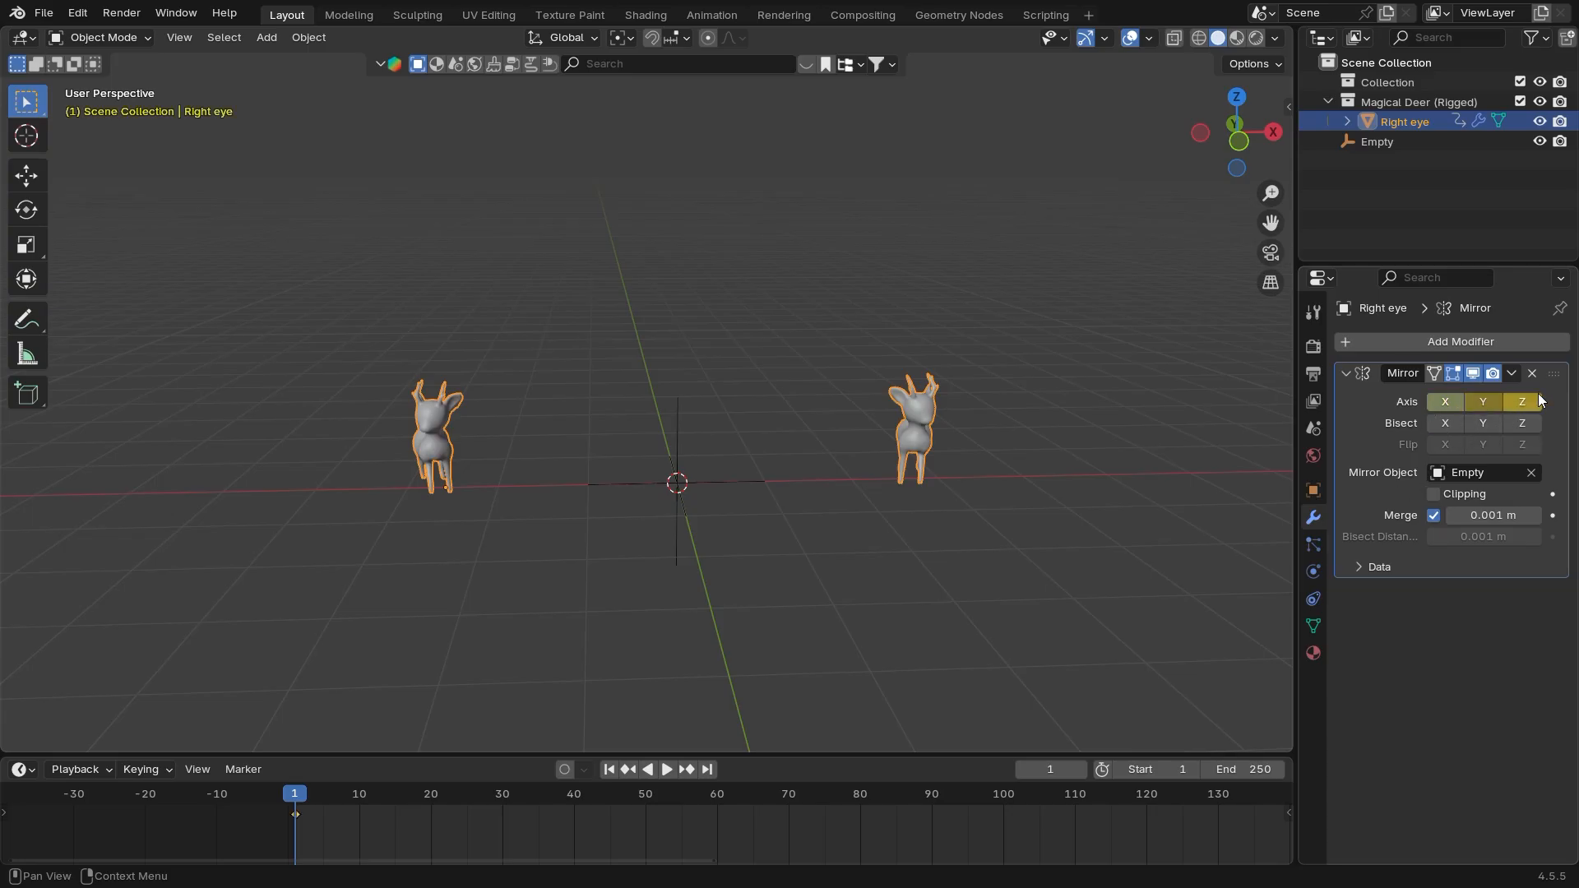
click(1444, 404)
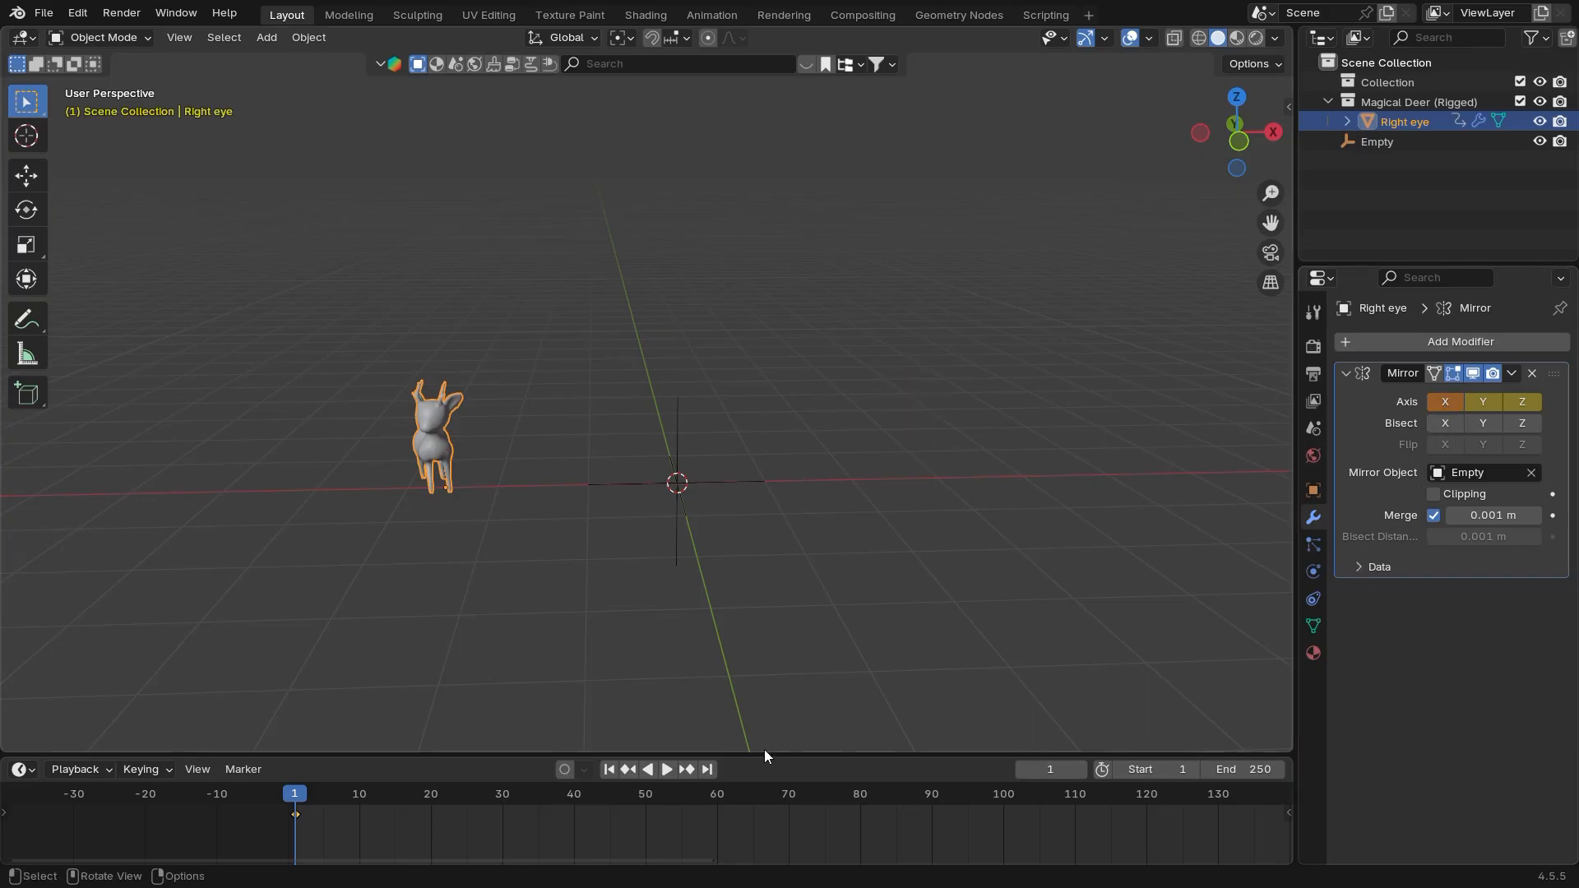
drag(299, 795, 297, 796)
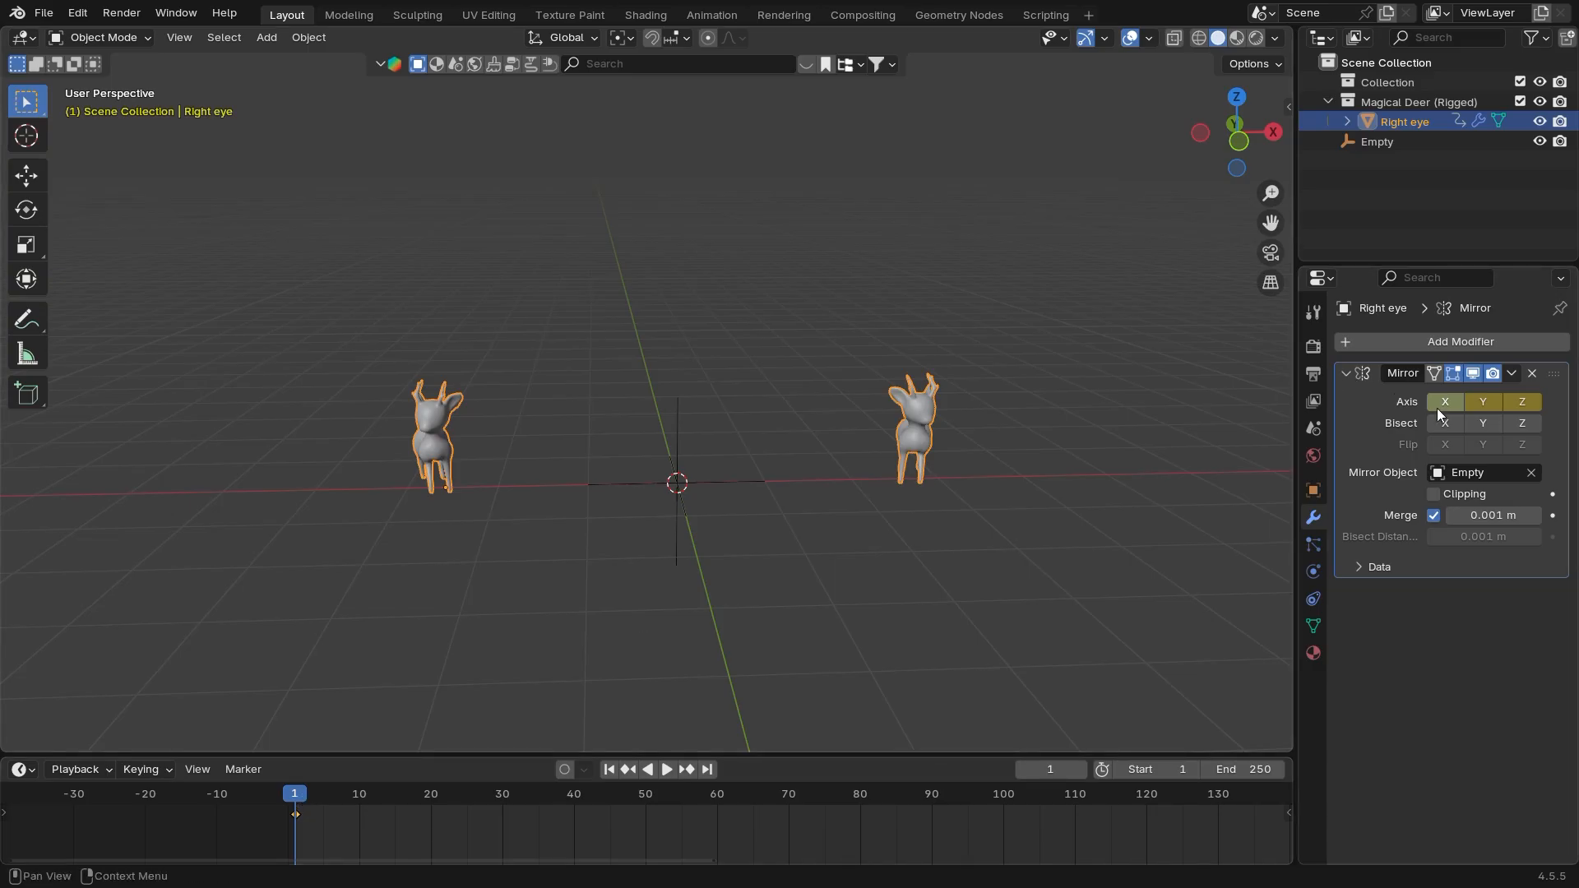
click(1455, 399)
key(ctrl+z)
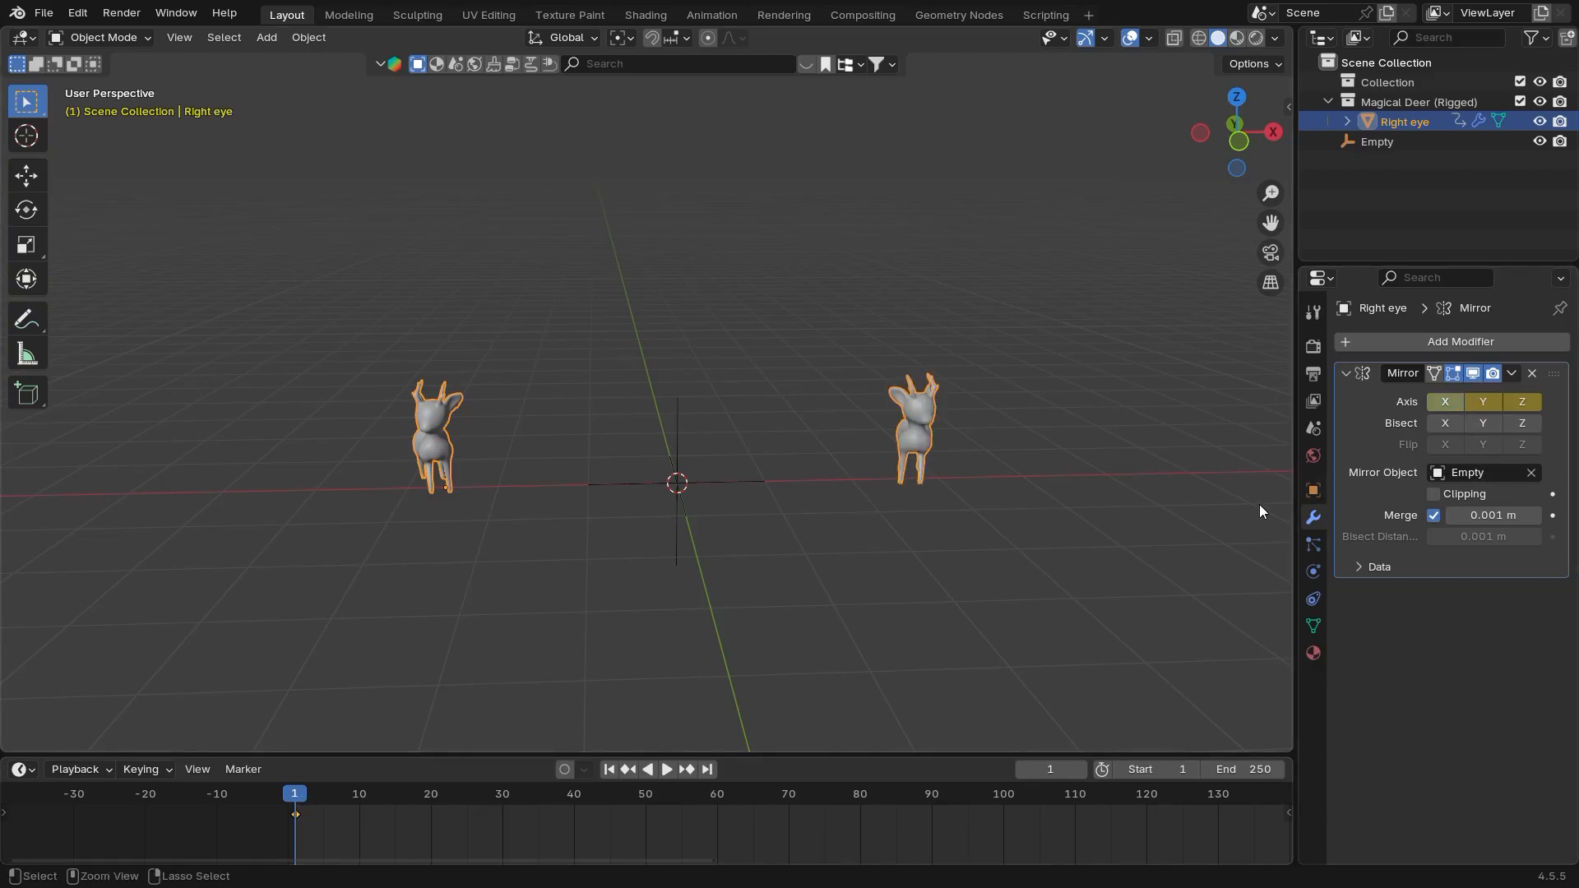
key(ctrl+z)
Keyframe the Mirror modifier's axes with X disabled at frame 1 and X enabled at frame 15
click(1457, 401)
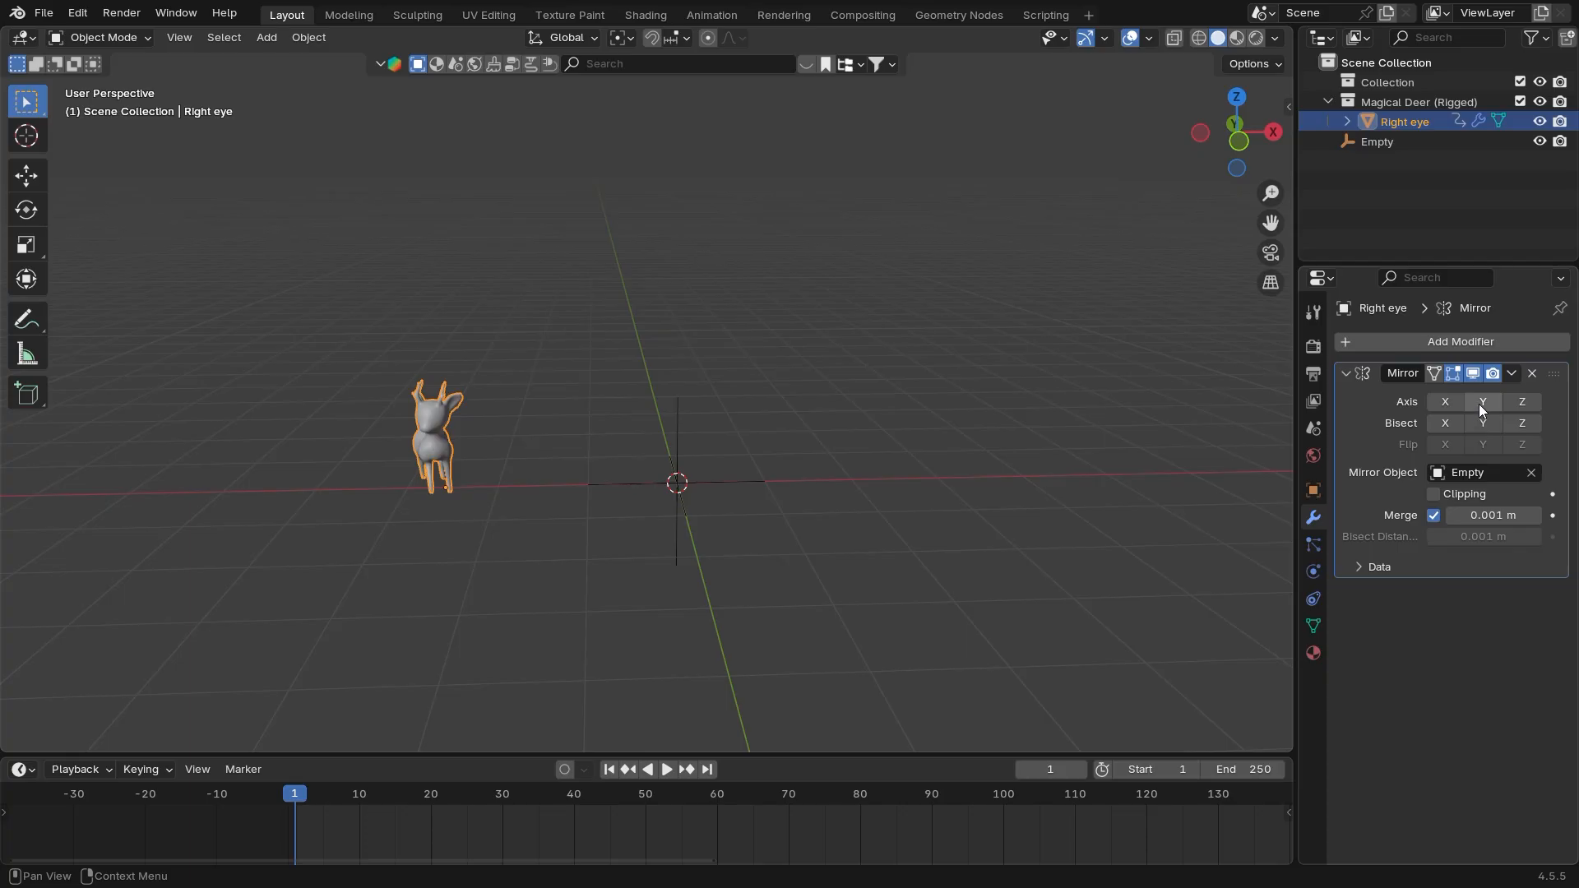
key(i)
drag(301, 796, 393, 797)
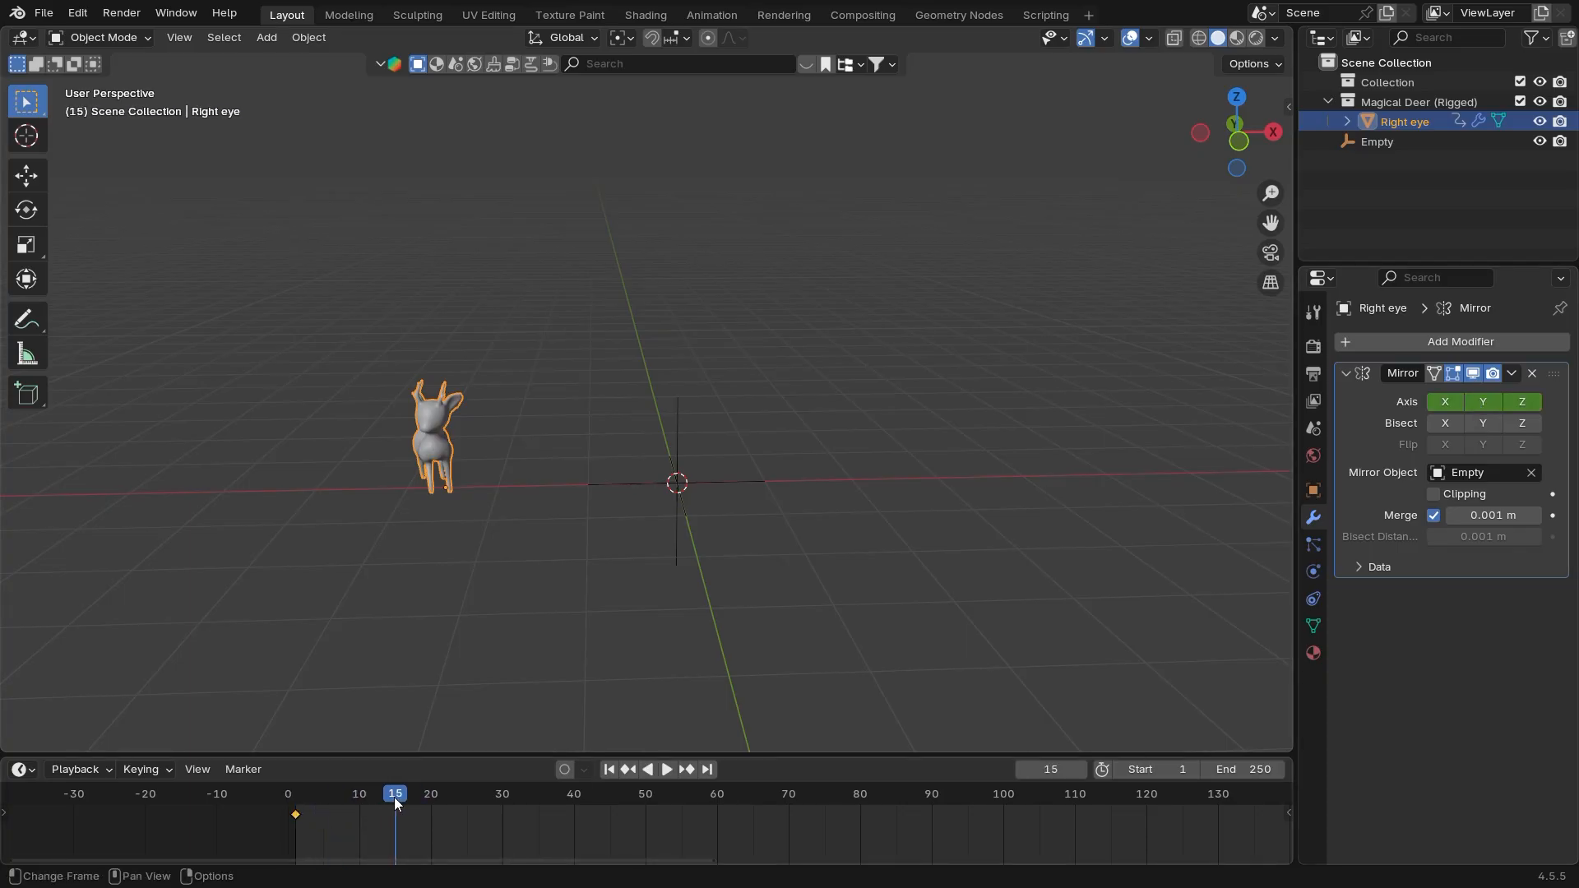
scroll(798, 538, down, 1)
shift+middle_drag(801, 542, 780, 566)
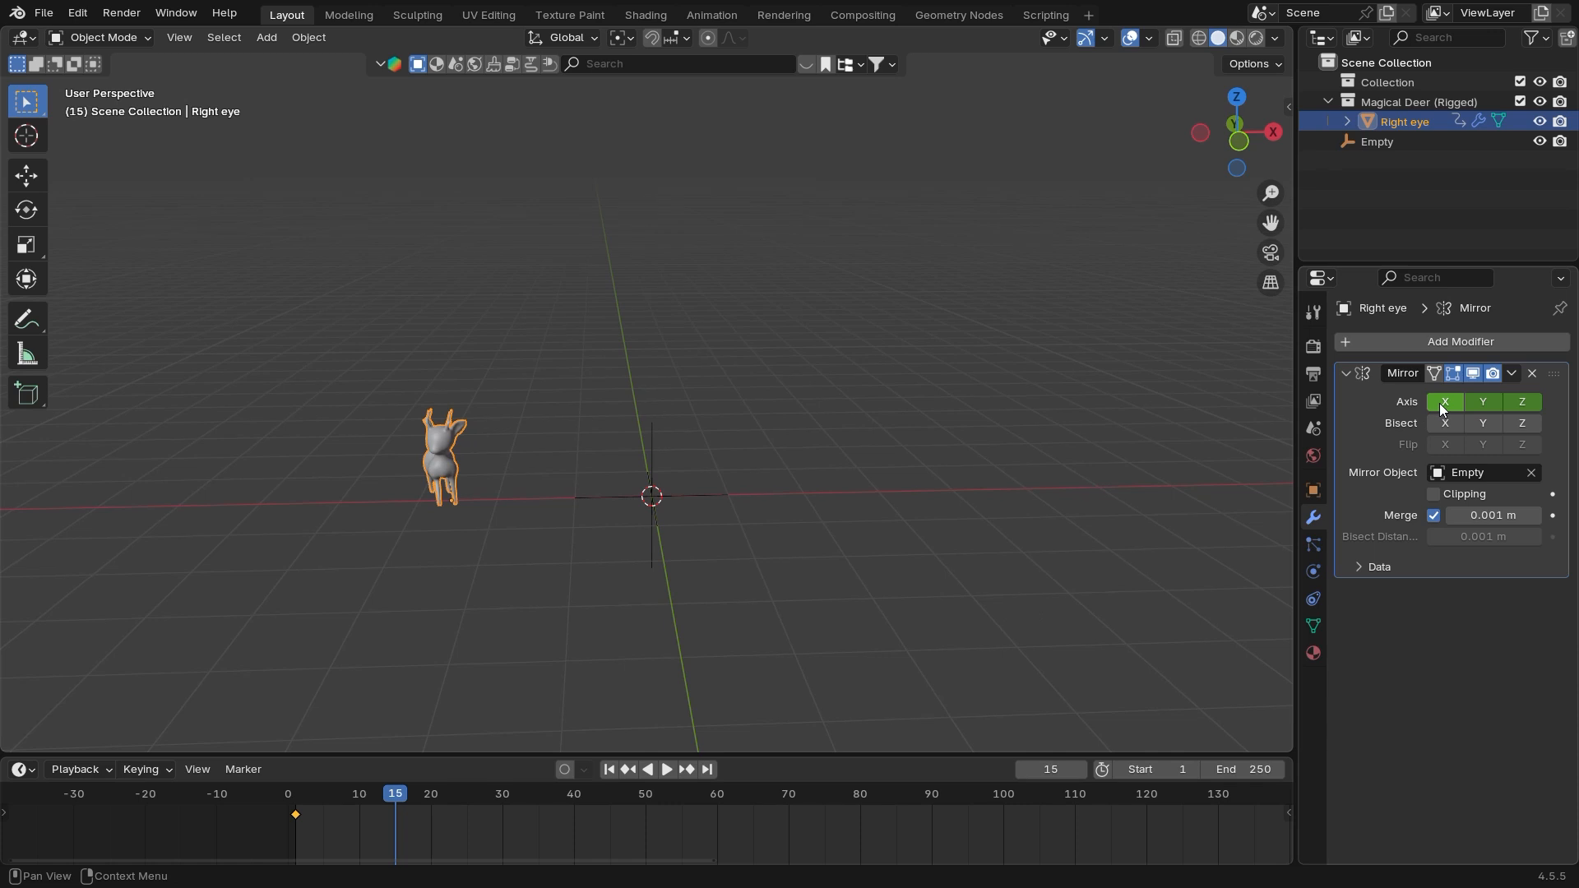
click(1441, 403)
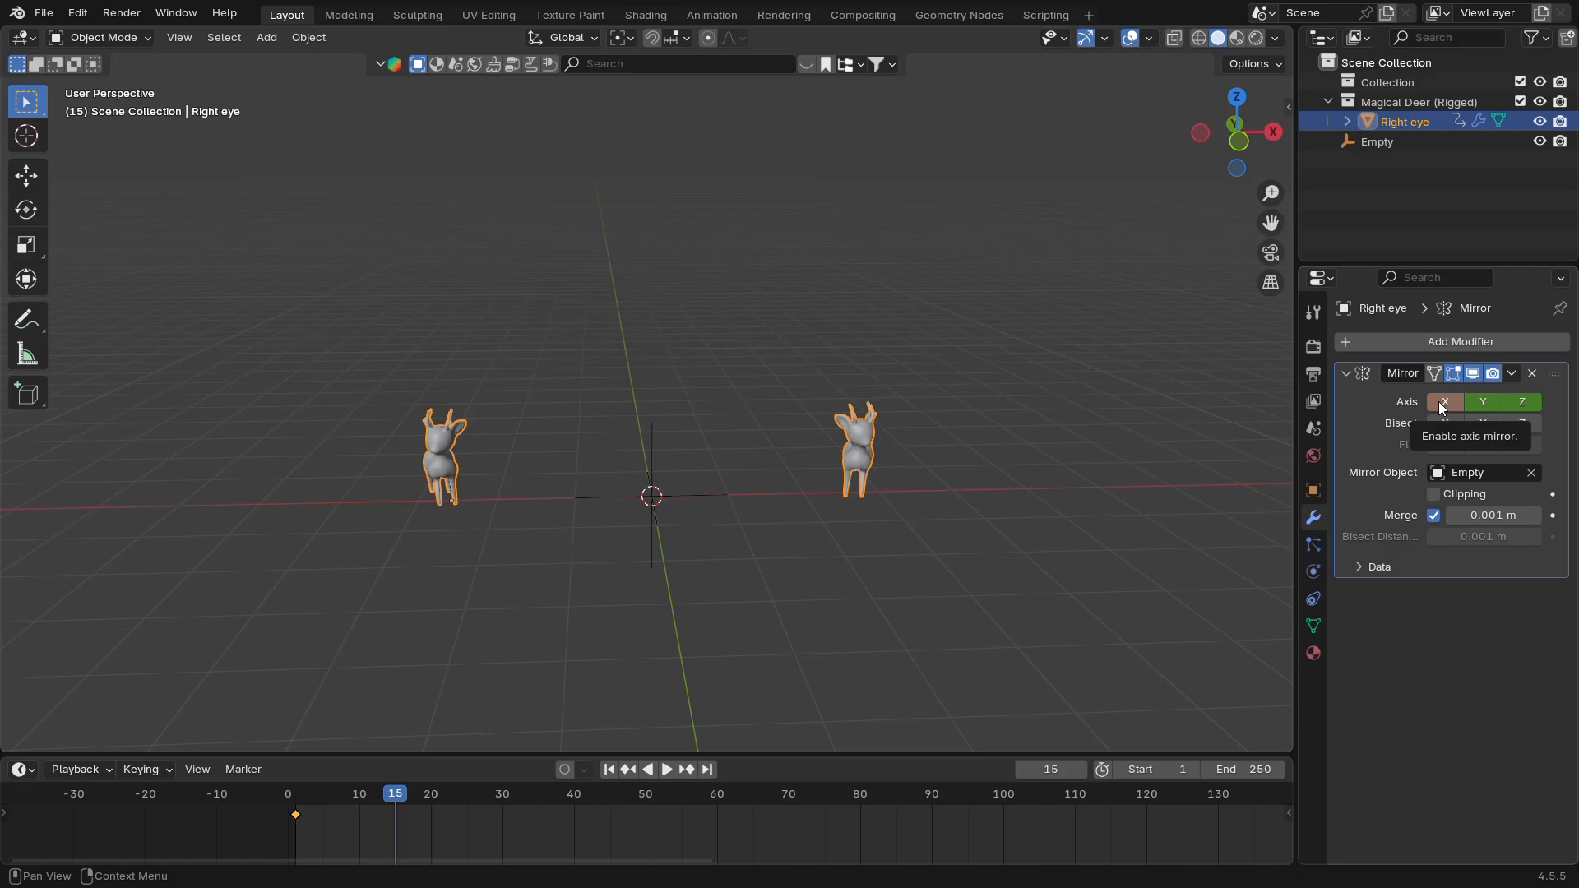
key(i)
At frame 30, enable the Z mirror axis in addition to X and keyframe the axis settings
drag(397, 794, 503, 802)
middle_drag(701, 587, 832, 638)
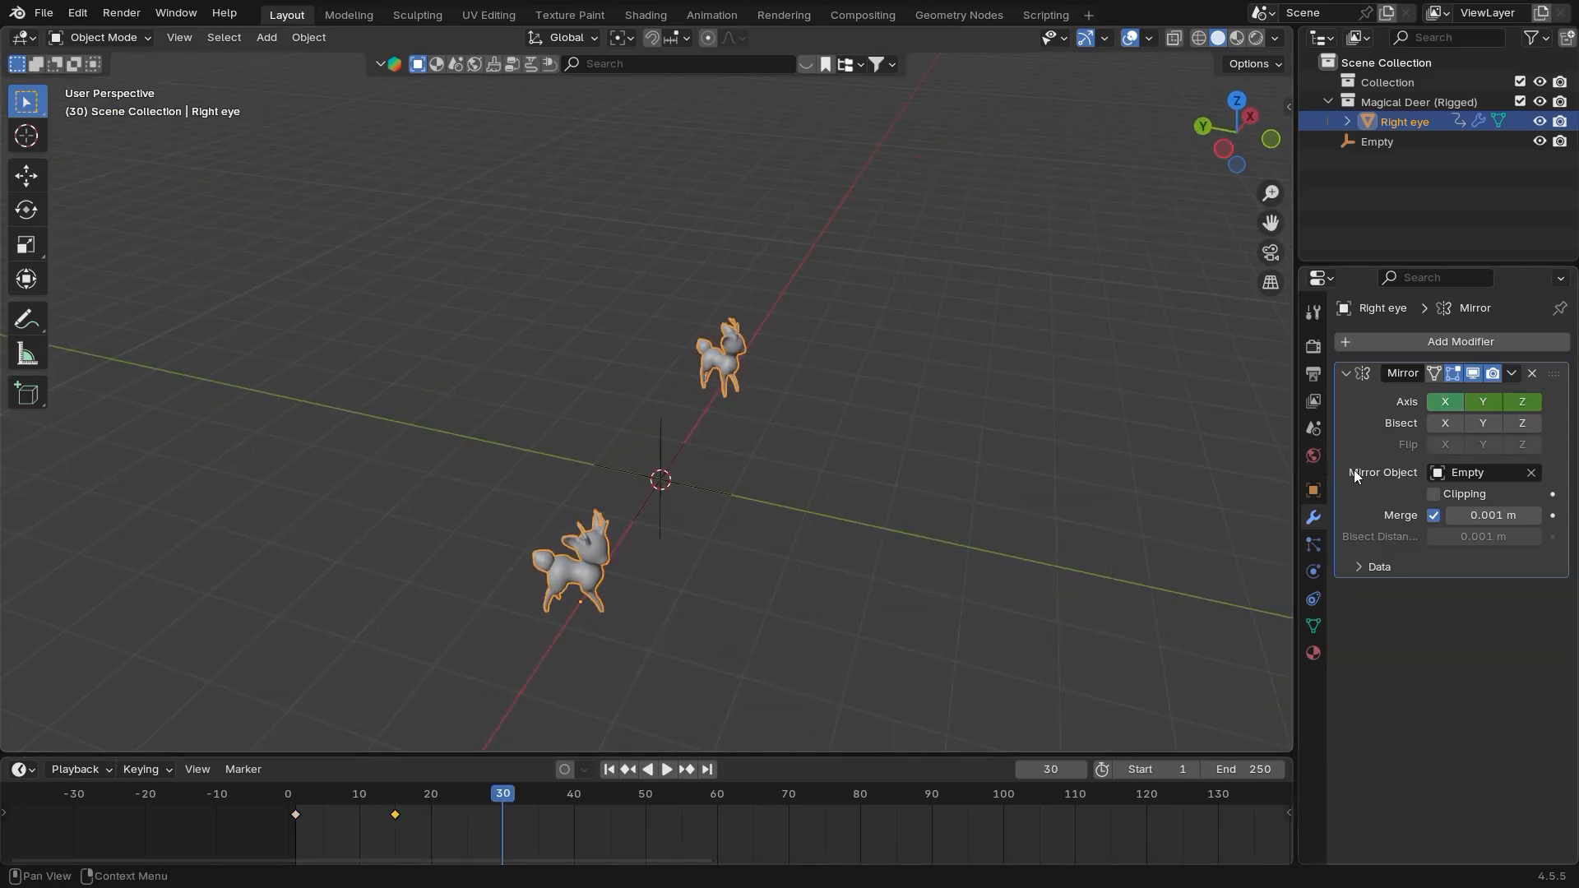
click(1476, 405)
click(1522, 402)
middle_drag(864, 501, 681, 519)
click(1518, 401)
key(i)
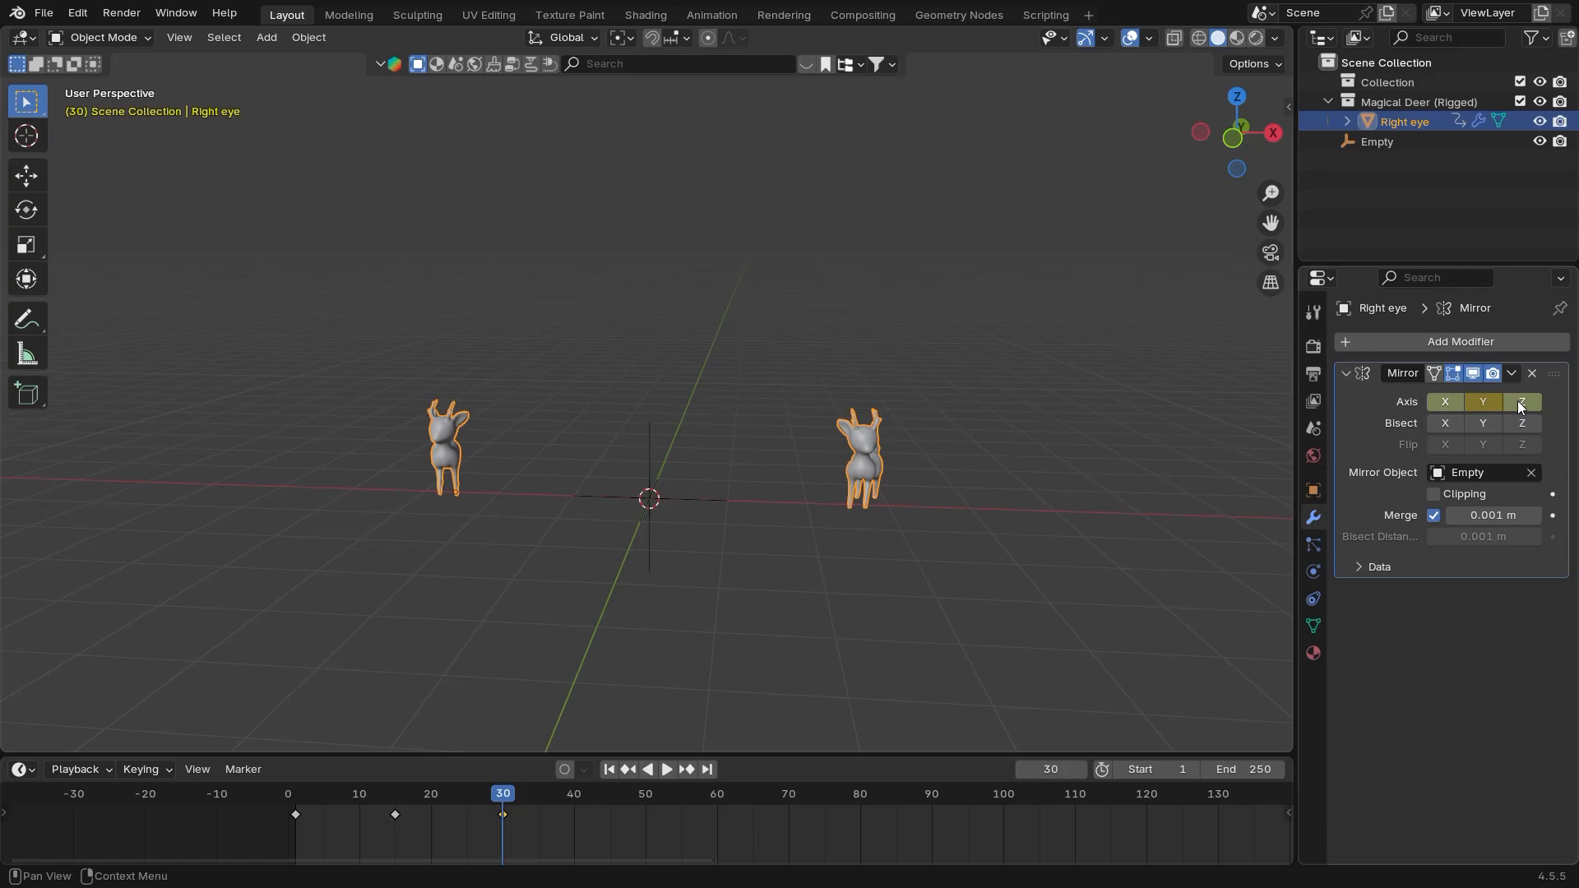
Play the mirror axis animation from the start and watch the deer copies appear
drag(500, 811, 288, 795)
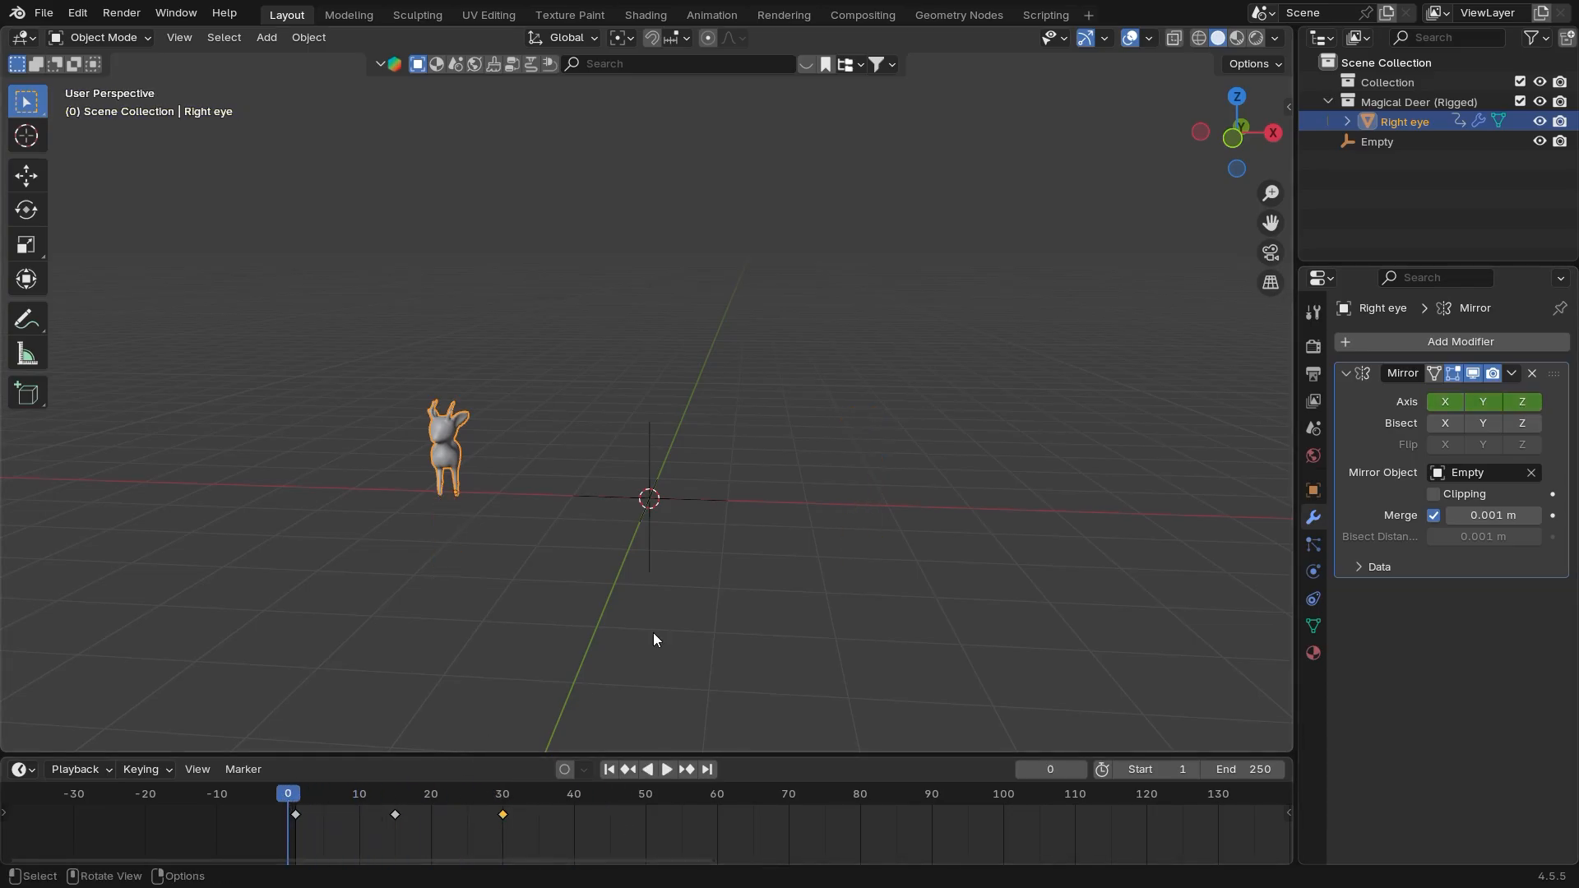
key(space)
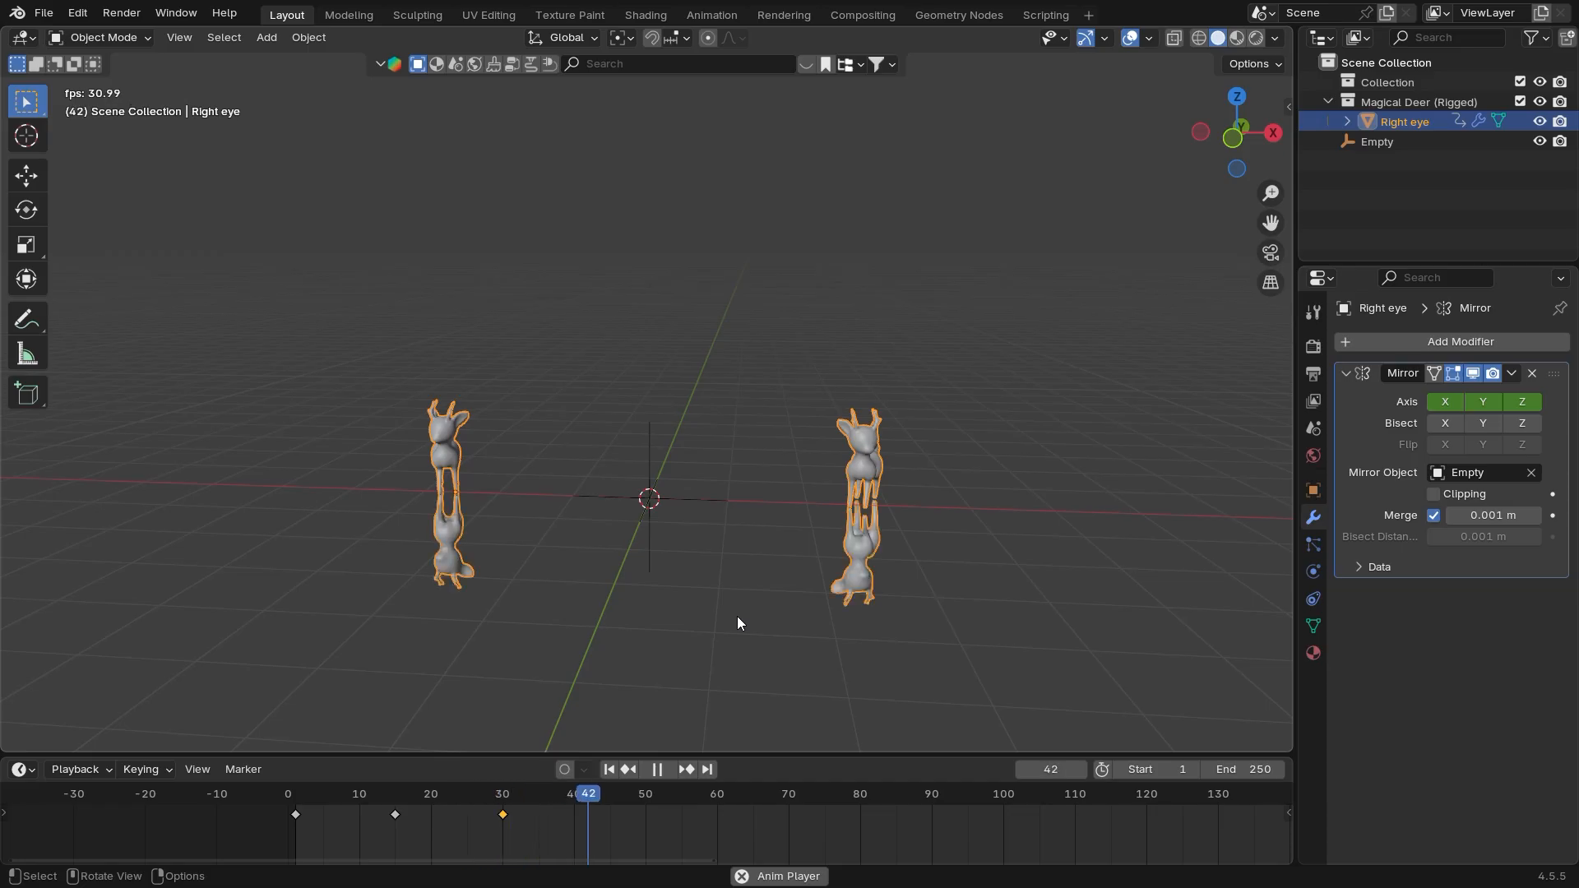
key(space)
Delete all the Mirror modifier's axis keyframes from the timeline
middle_drag(736, 616, 625, 745)
drag(530, 842, 301, 798)
key(Delete)
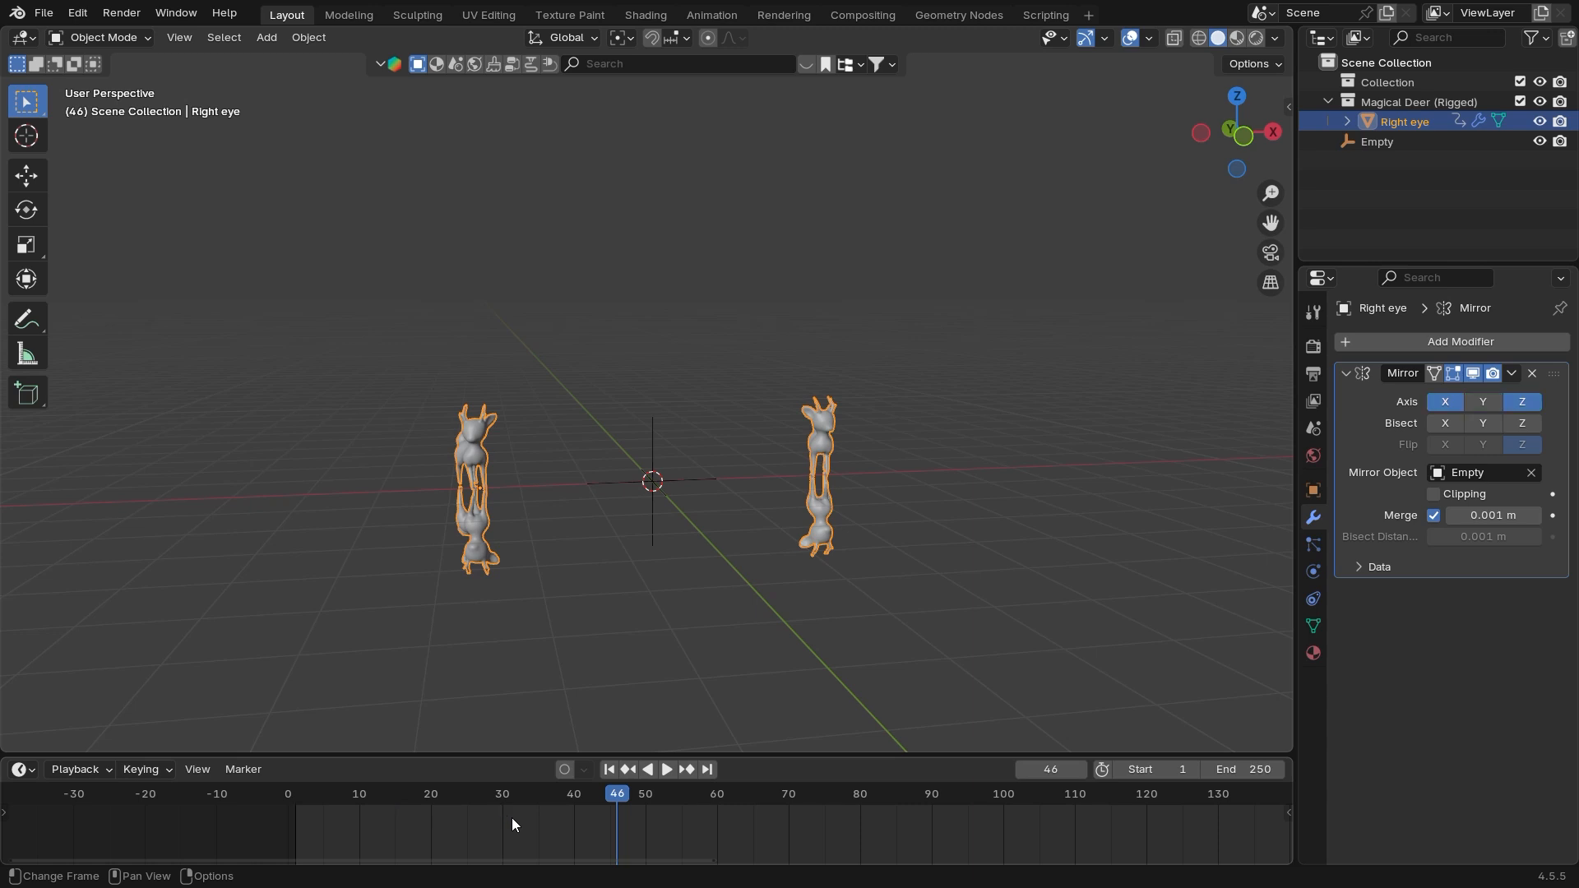
Try the Mirror modifier's Y axis on the deer and turn it off again
middle_drag(715, 654, 739, 550)
click(1479, 401)
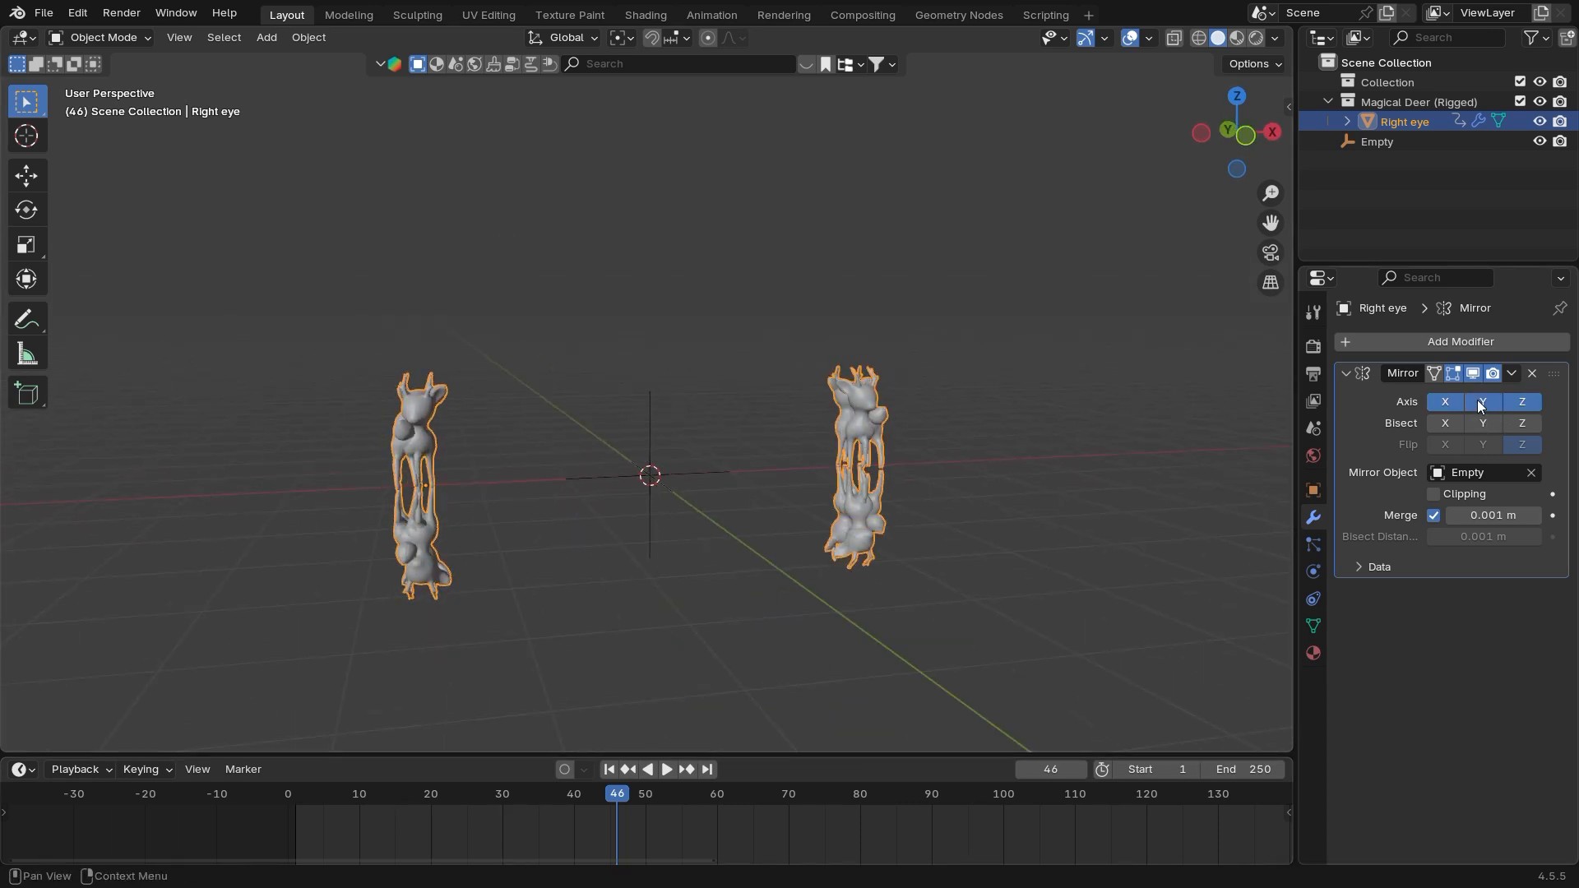
click(1480, 401)
Select the empty used as Mirror Object and try moving it freely to examine how the deer copies respond
middle_drag(1151, 526, 667, 566)
click(674, 499)
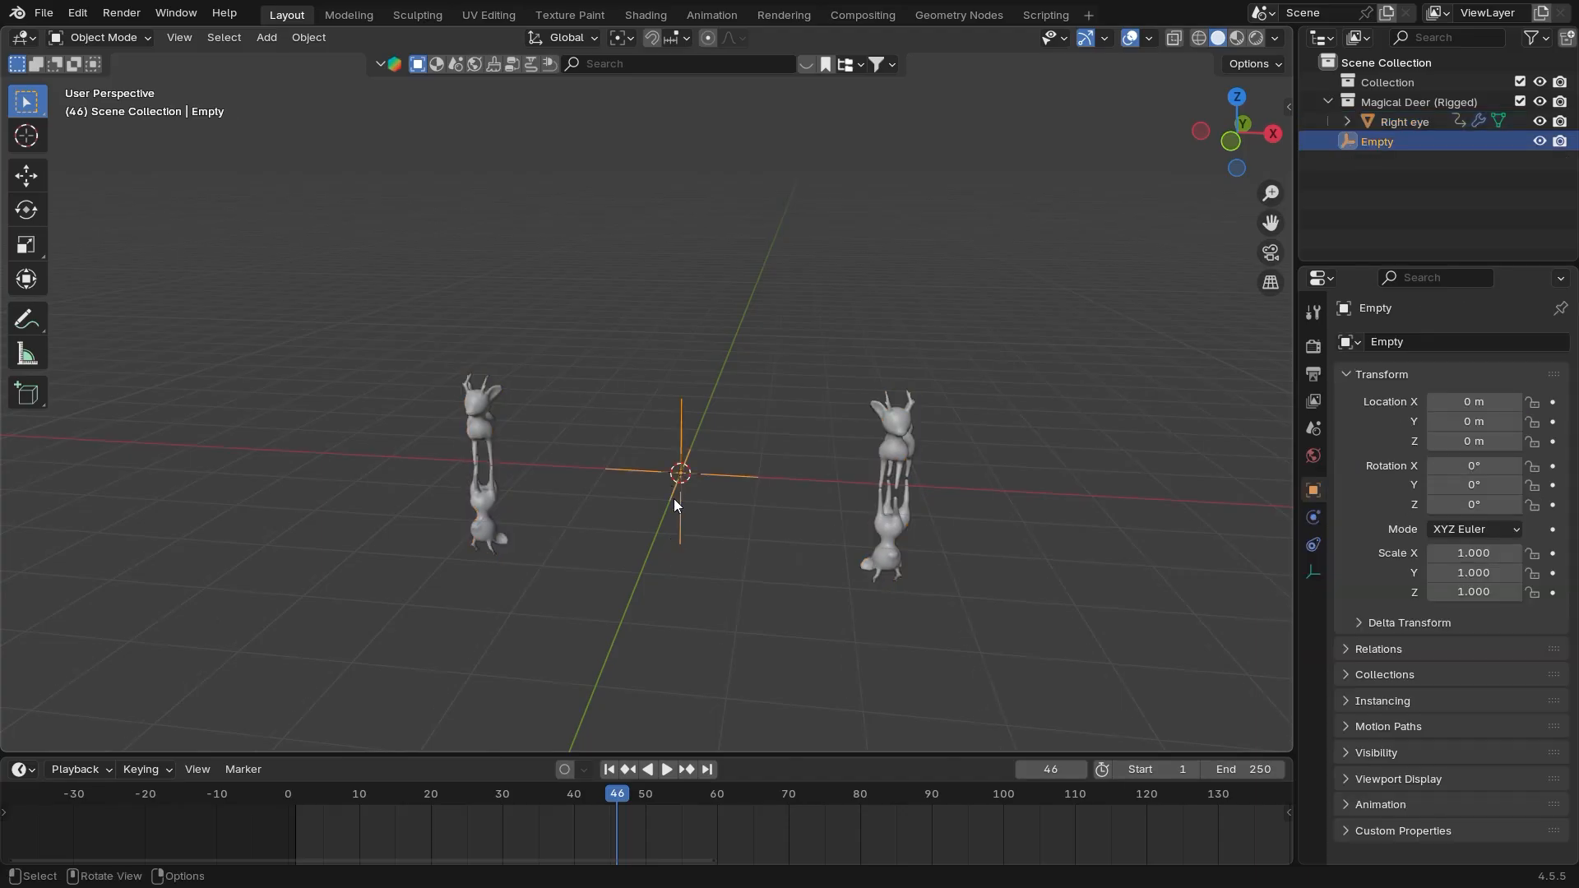
key(g)
alt+middle_drag(653, 424, 737, 377)
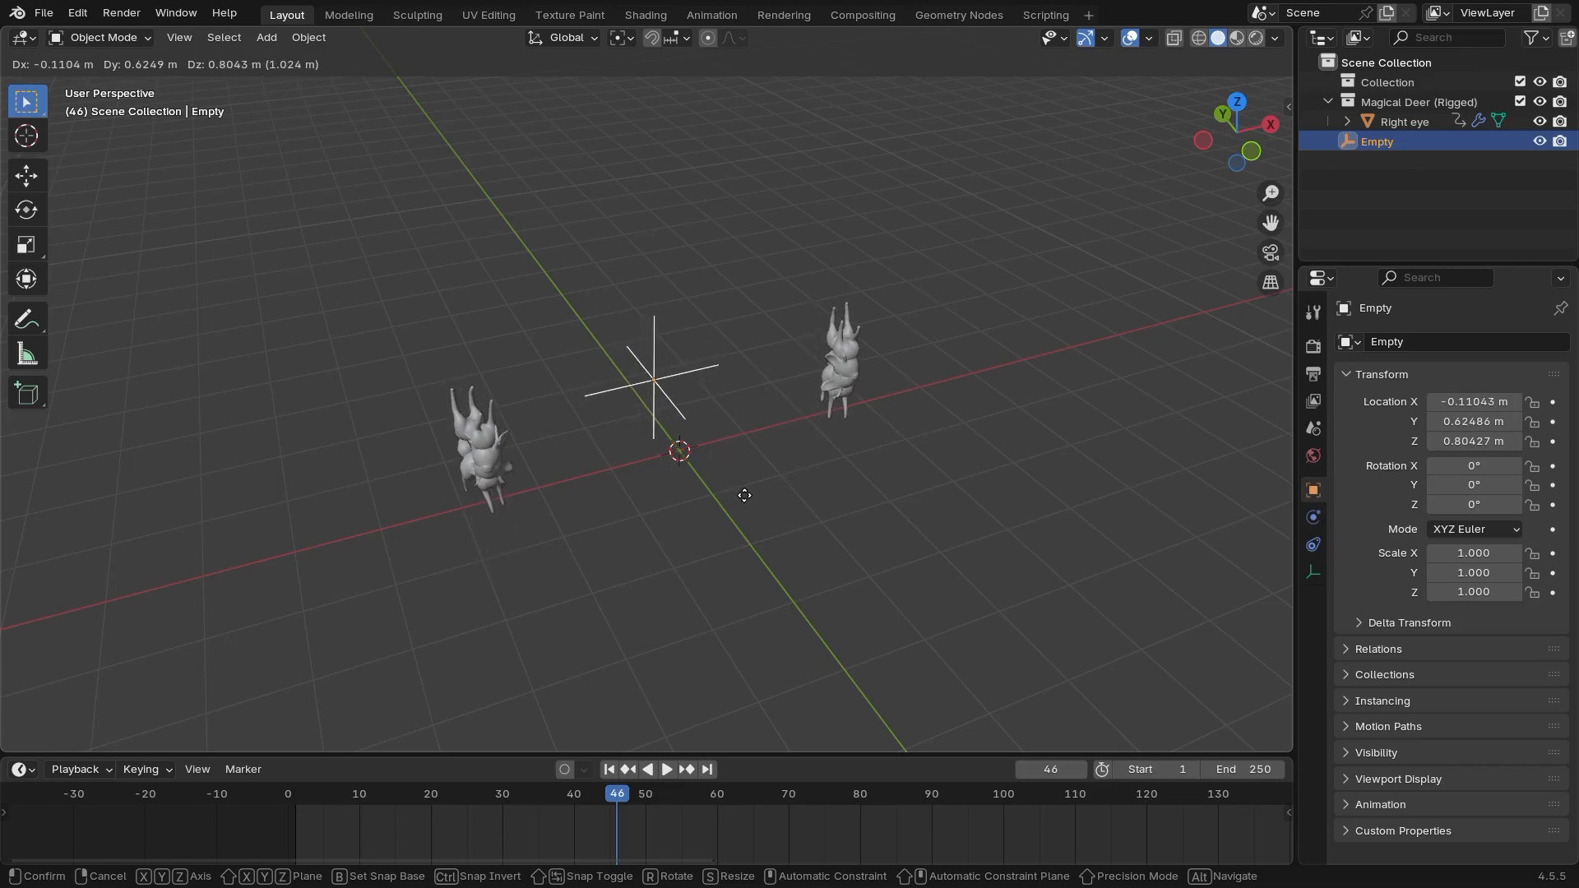
key(Escape)
Keyframe the empty's transforms at frame 1, and at frame 30 with the empty rotated about -46° around global Z
drag(629, 796, 503, 794)
key(i)
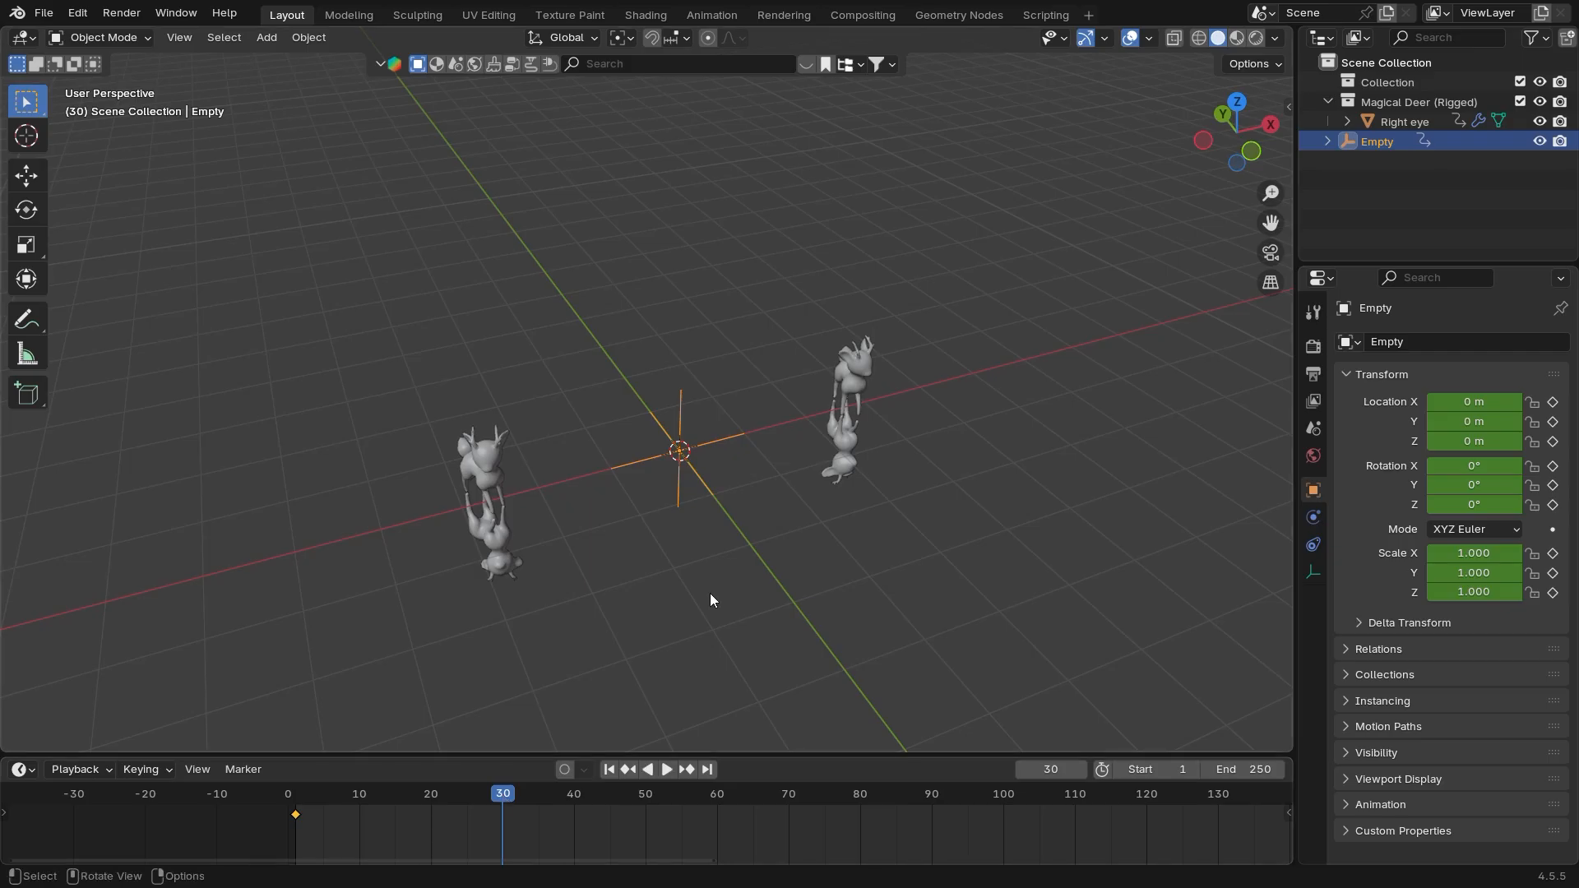
key(s)
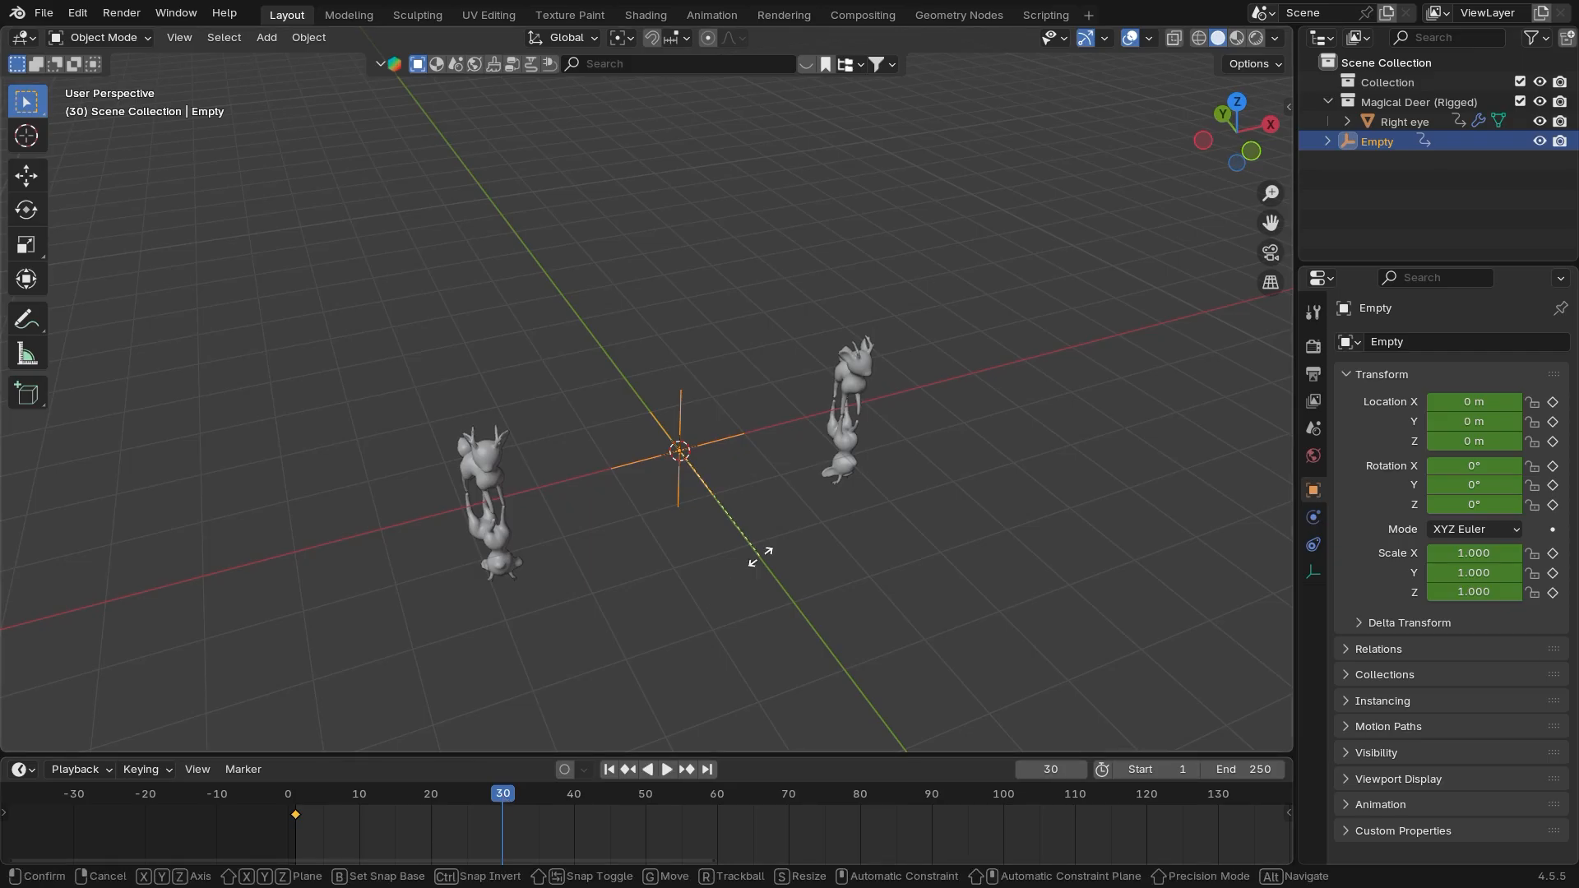
key(r)
key(z)
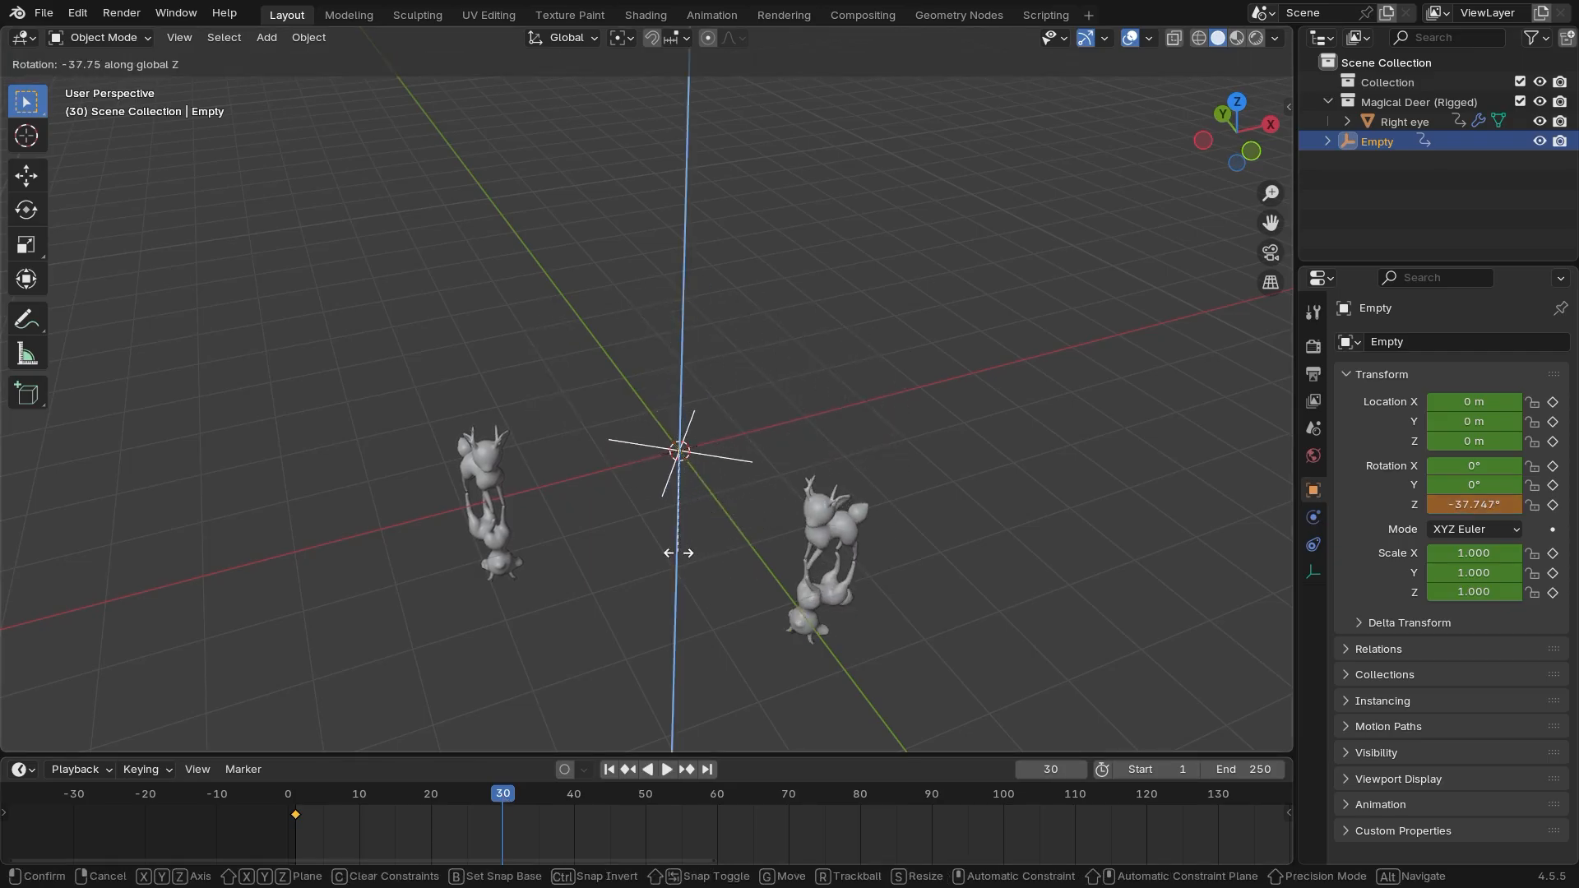
click(664, 557)
key(i)
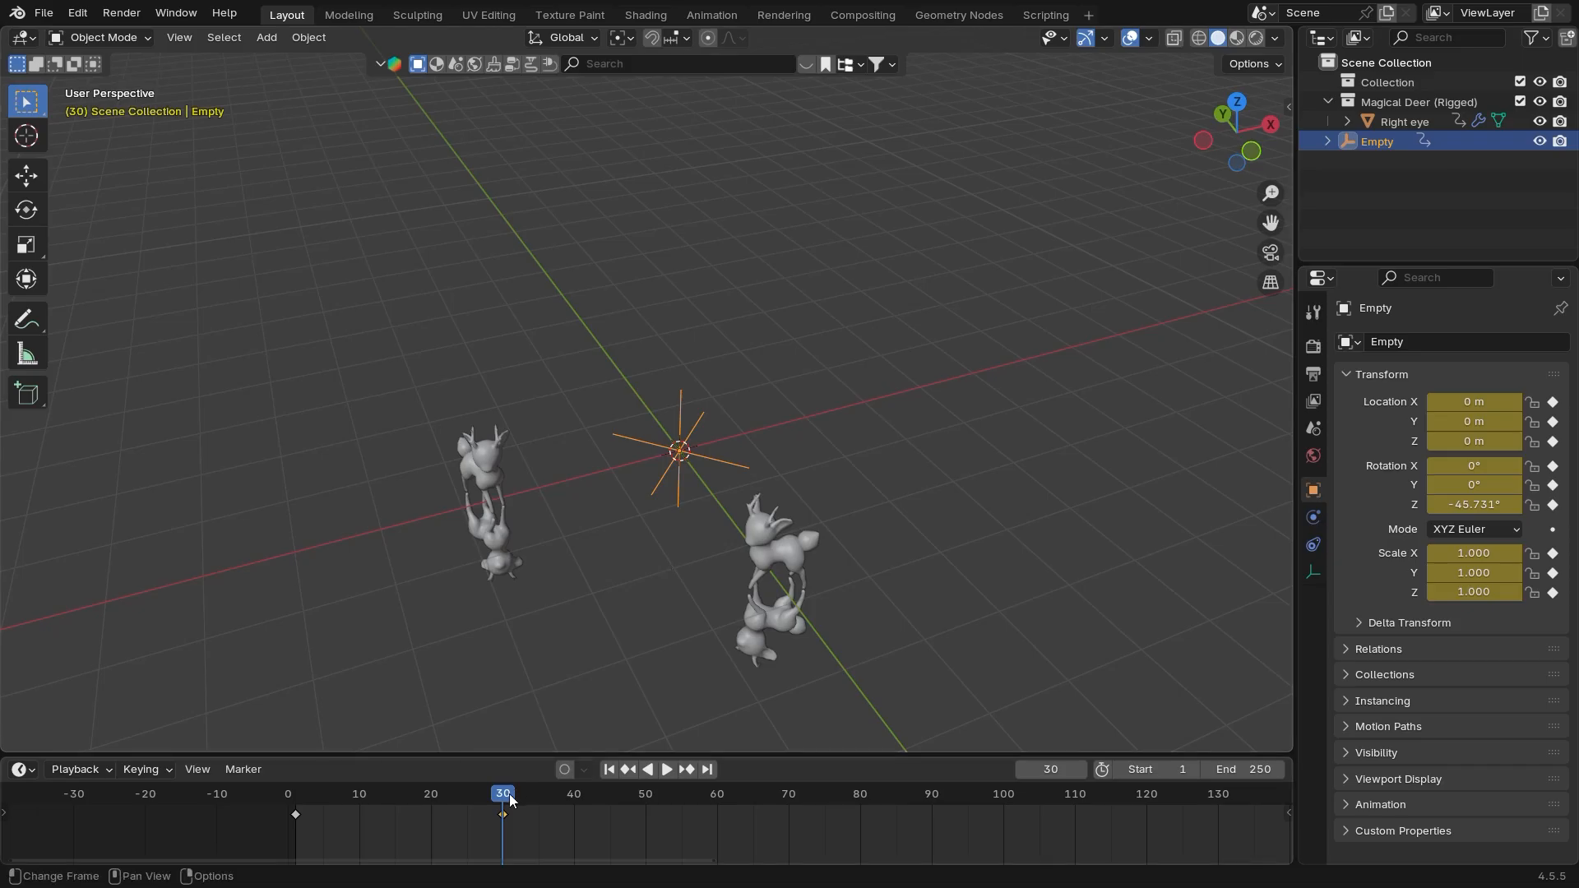
At frame 50, move the empty to about X 1.5 m, Y 0.94 m, Z 2.2 m and keyframe it
drag(505, 802, 646, 804)
key(g)
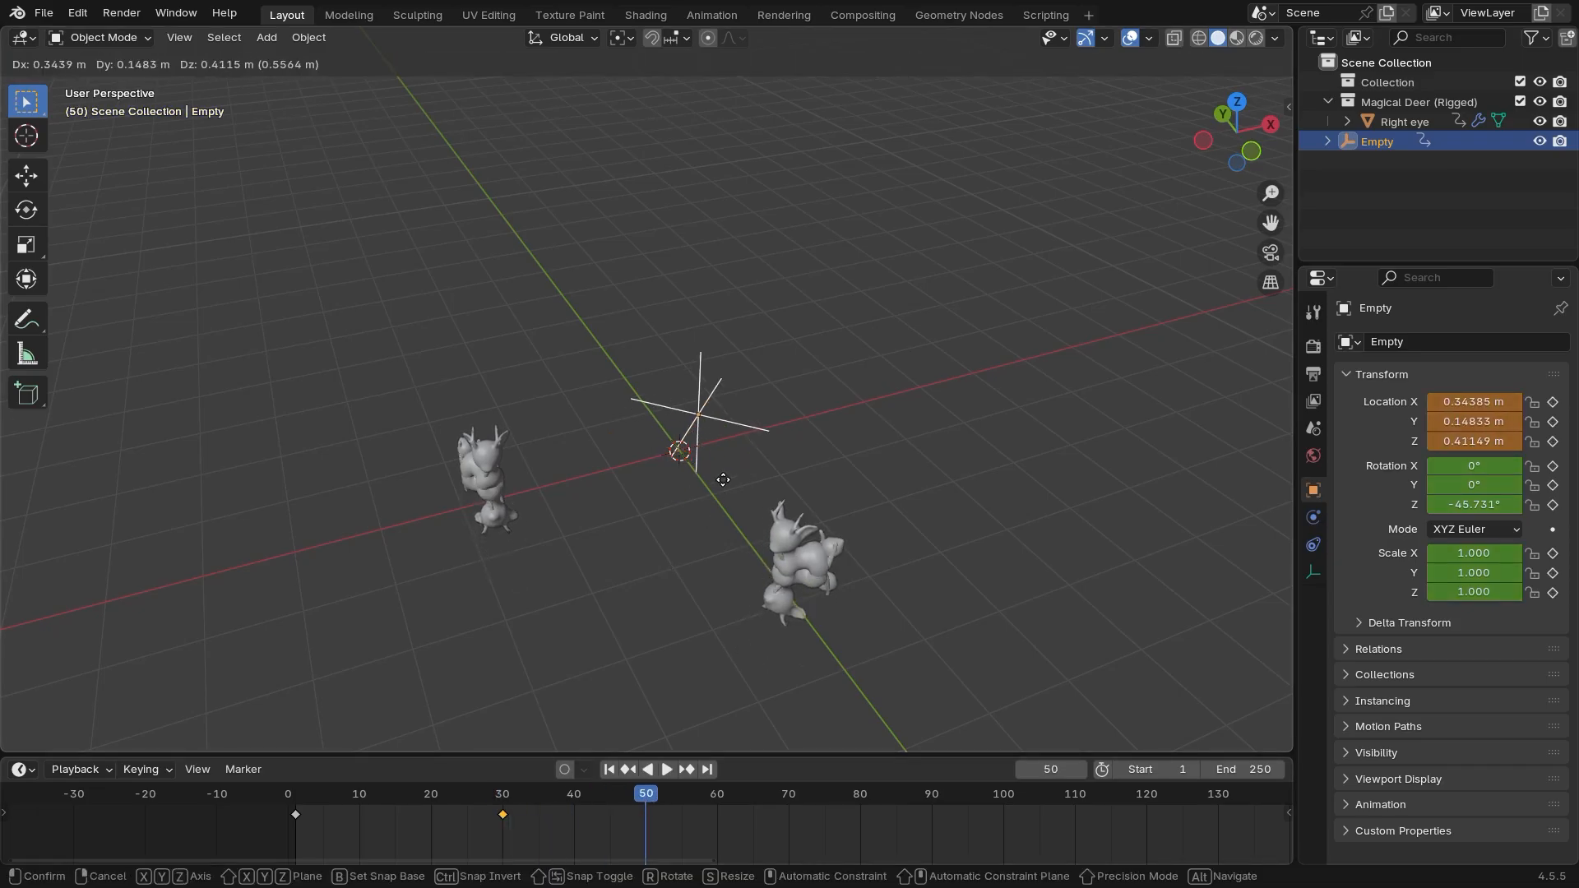
click(777, 324)
key(i)
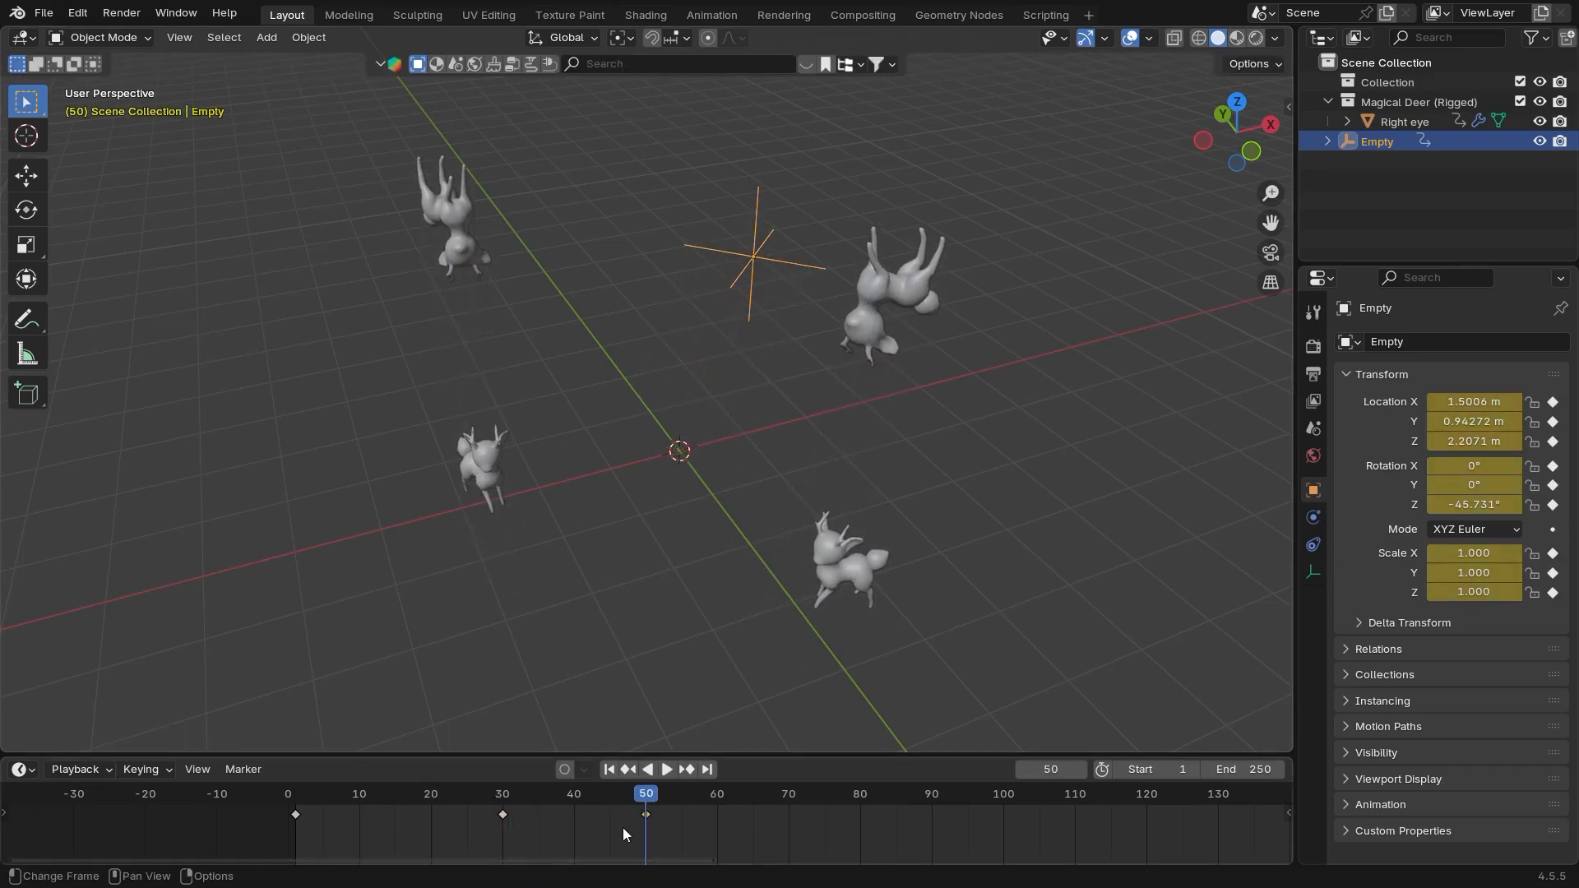
Play the empty's animation from the start and examine the mirrored deer from several angles
drag(629, 788, 288, 801)
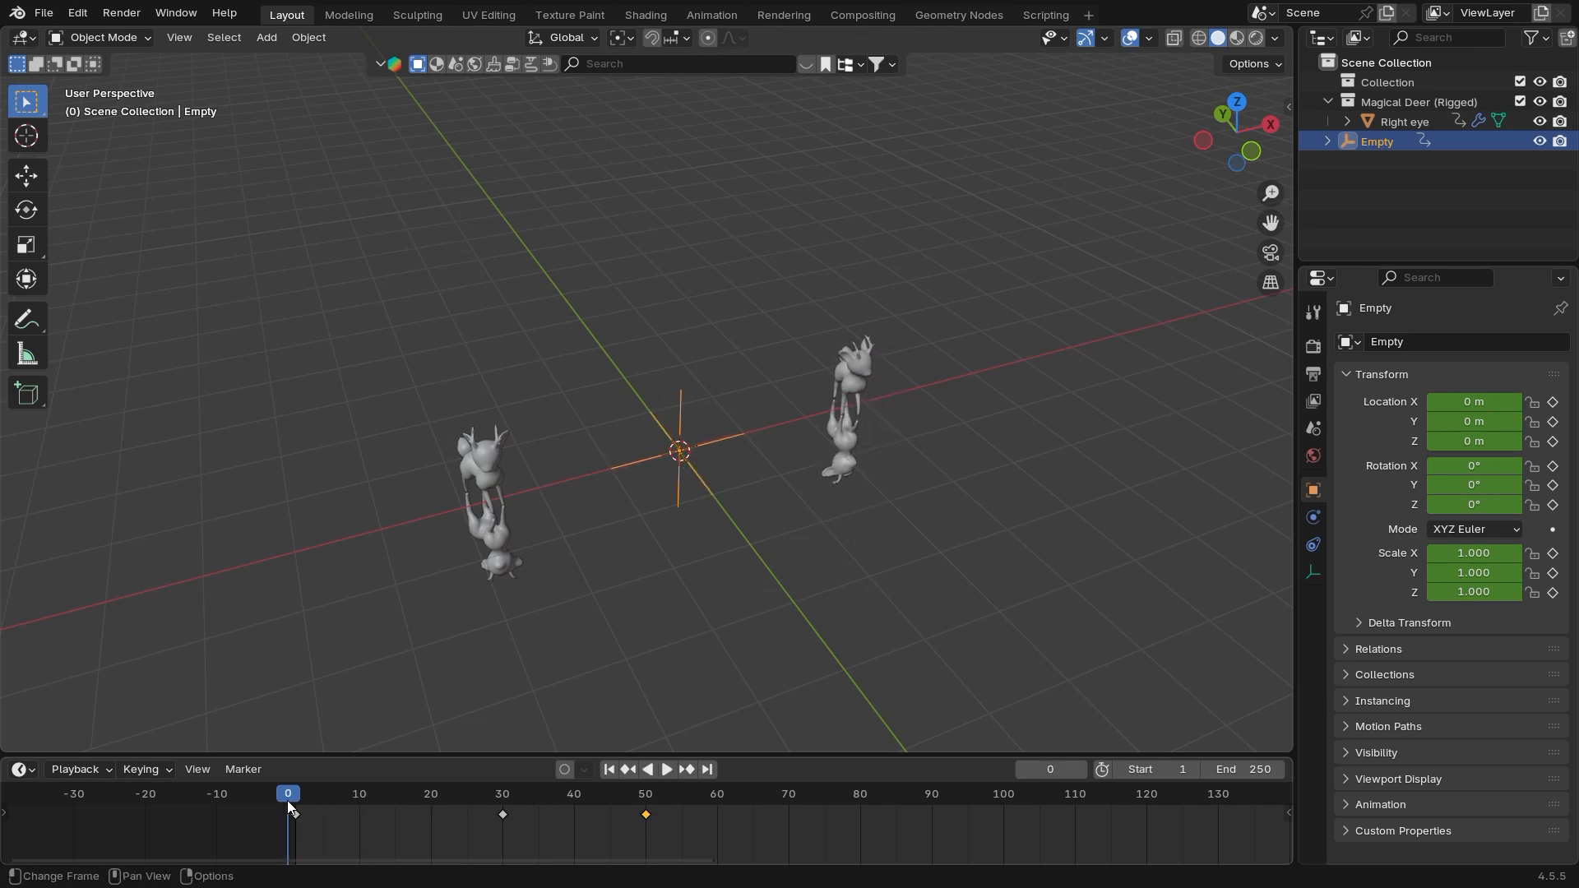
key(space)
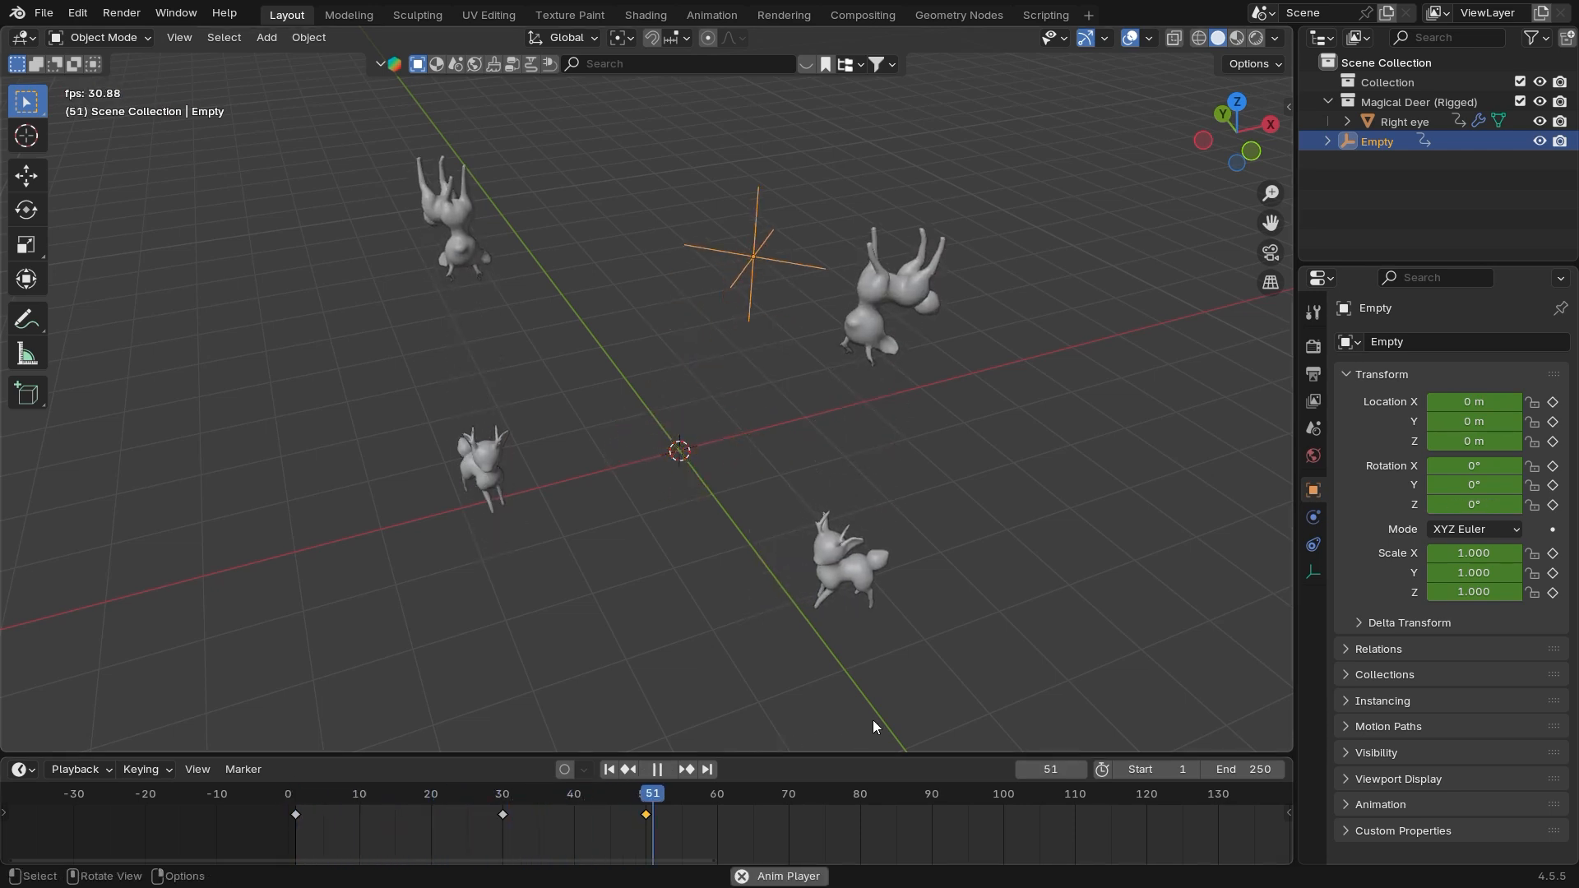
key(space)
middle_drag(863, 618, 686, 535)
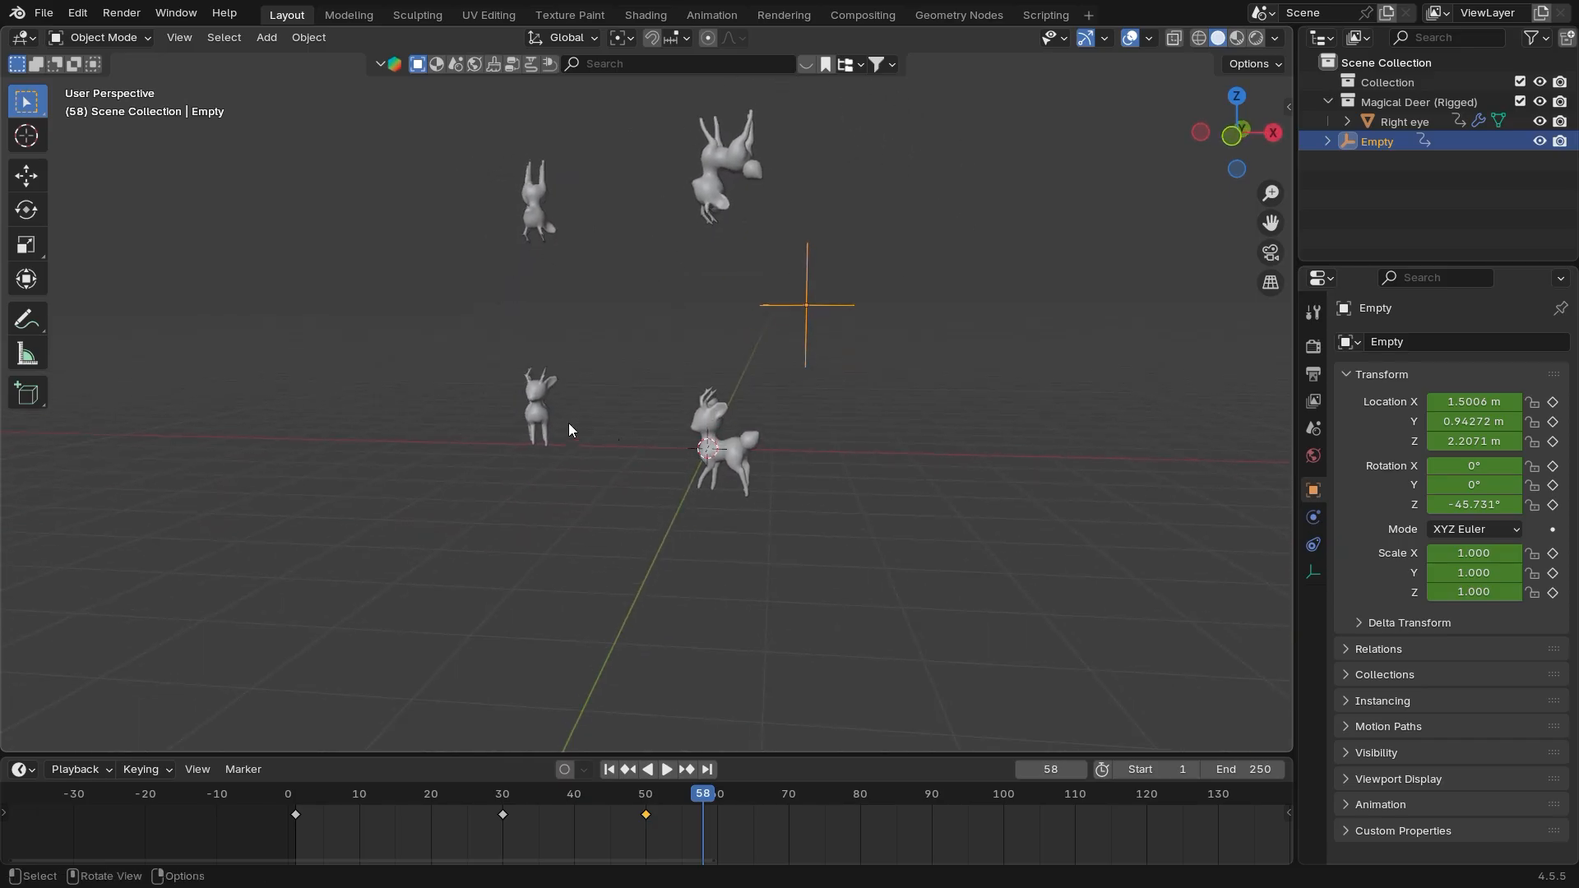
middle_drag(342, 425, 348, 422)
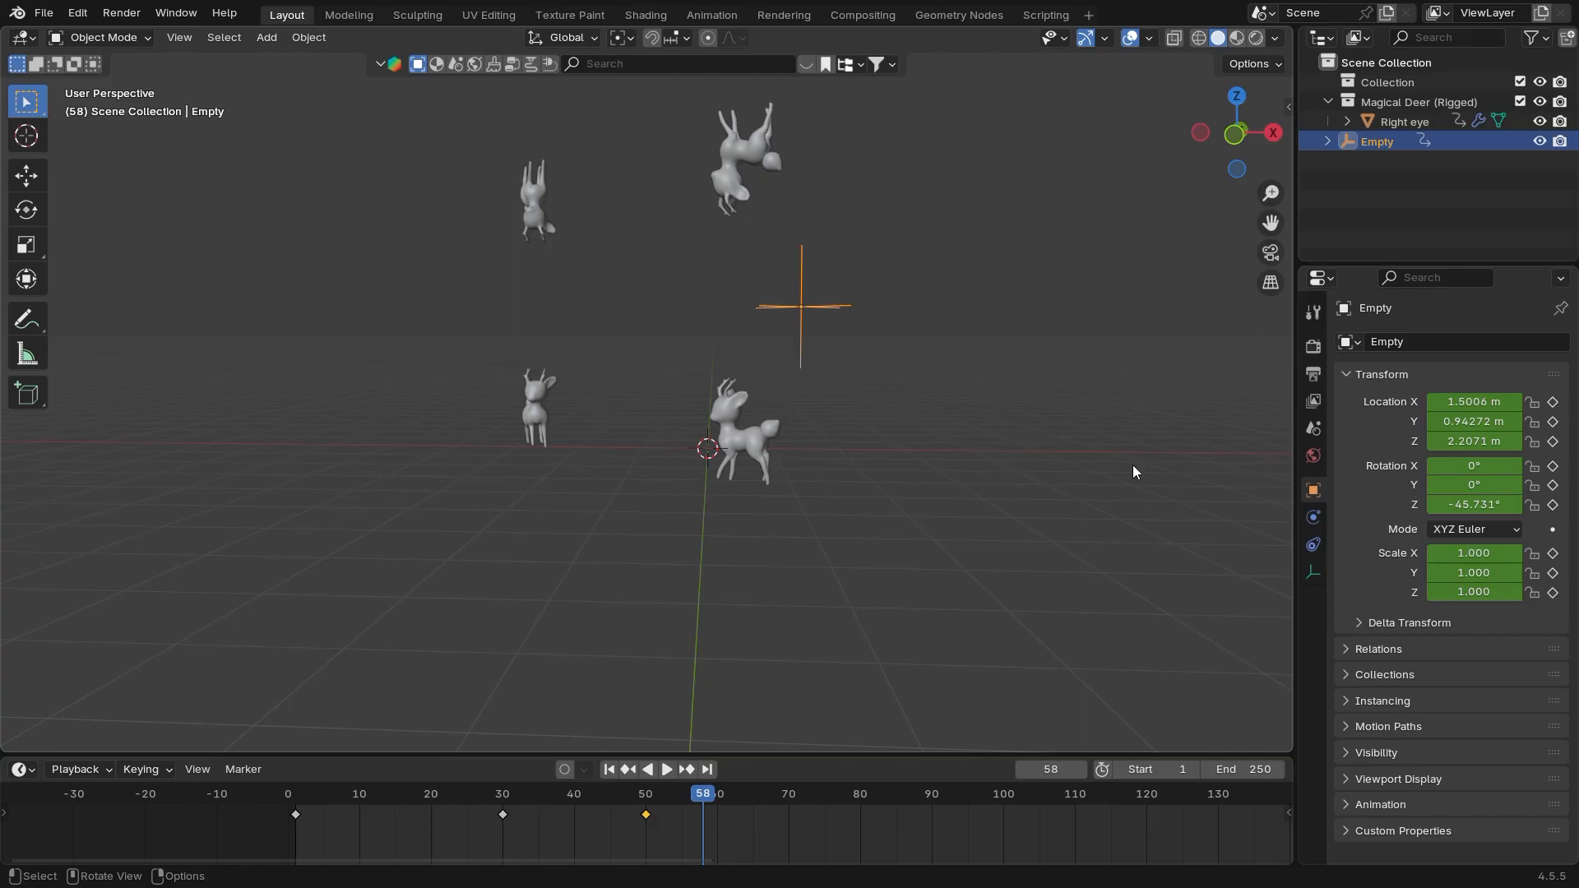
middle_drag(1135, 461, 849, 567)
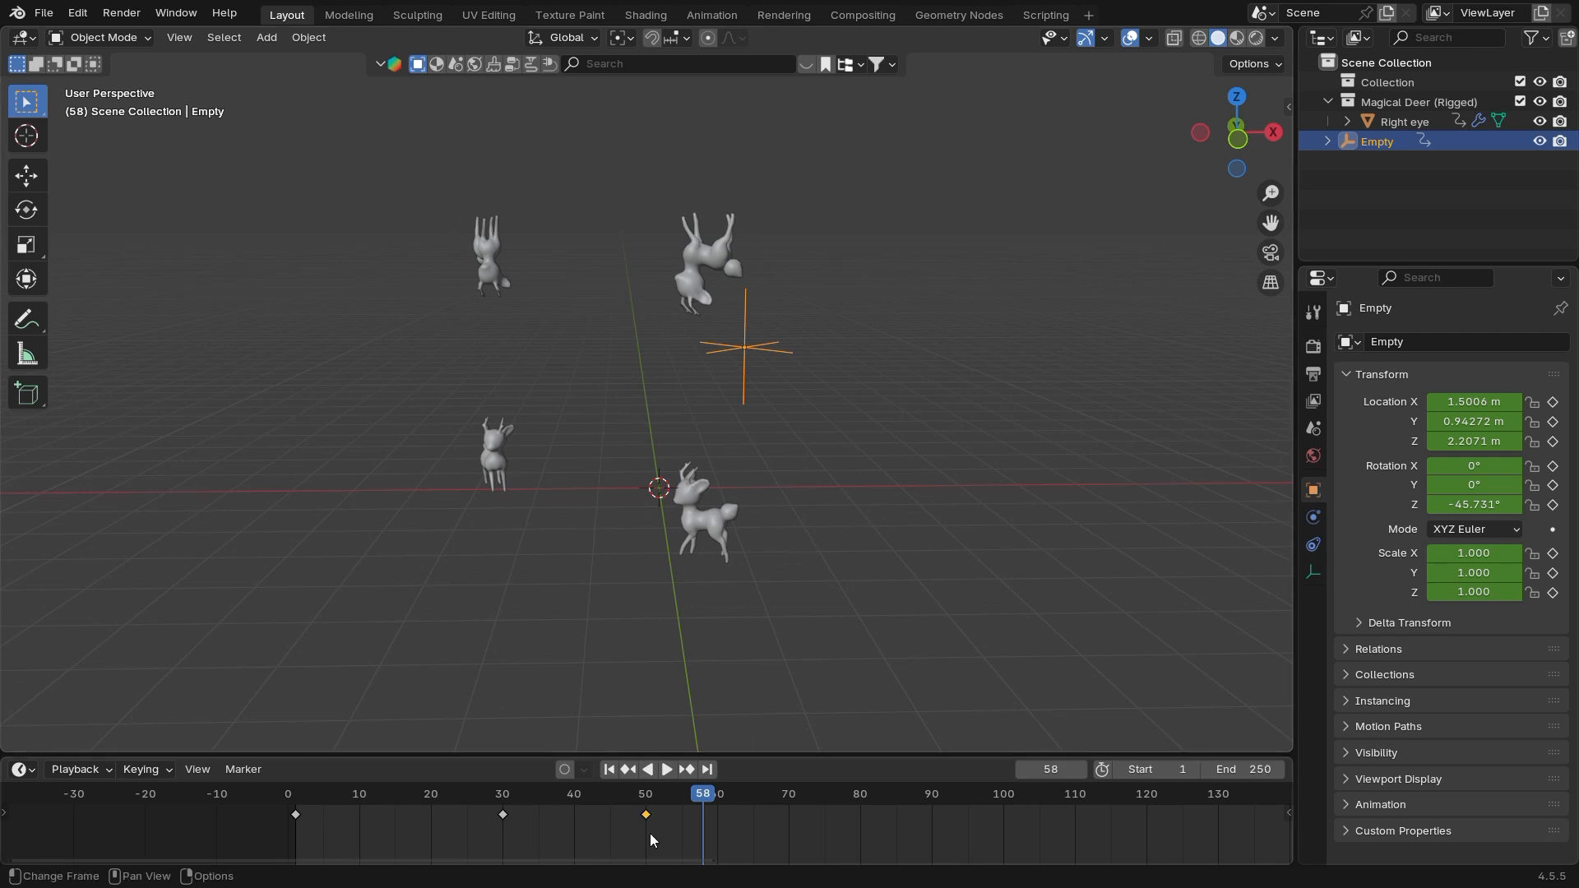
Return to frame 1 and delete all of the empty's keyframes
drag(729, 791, 297, 805)
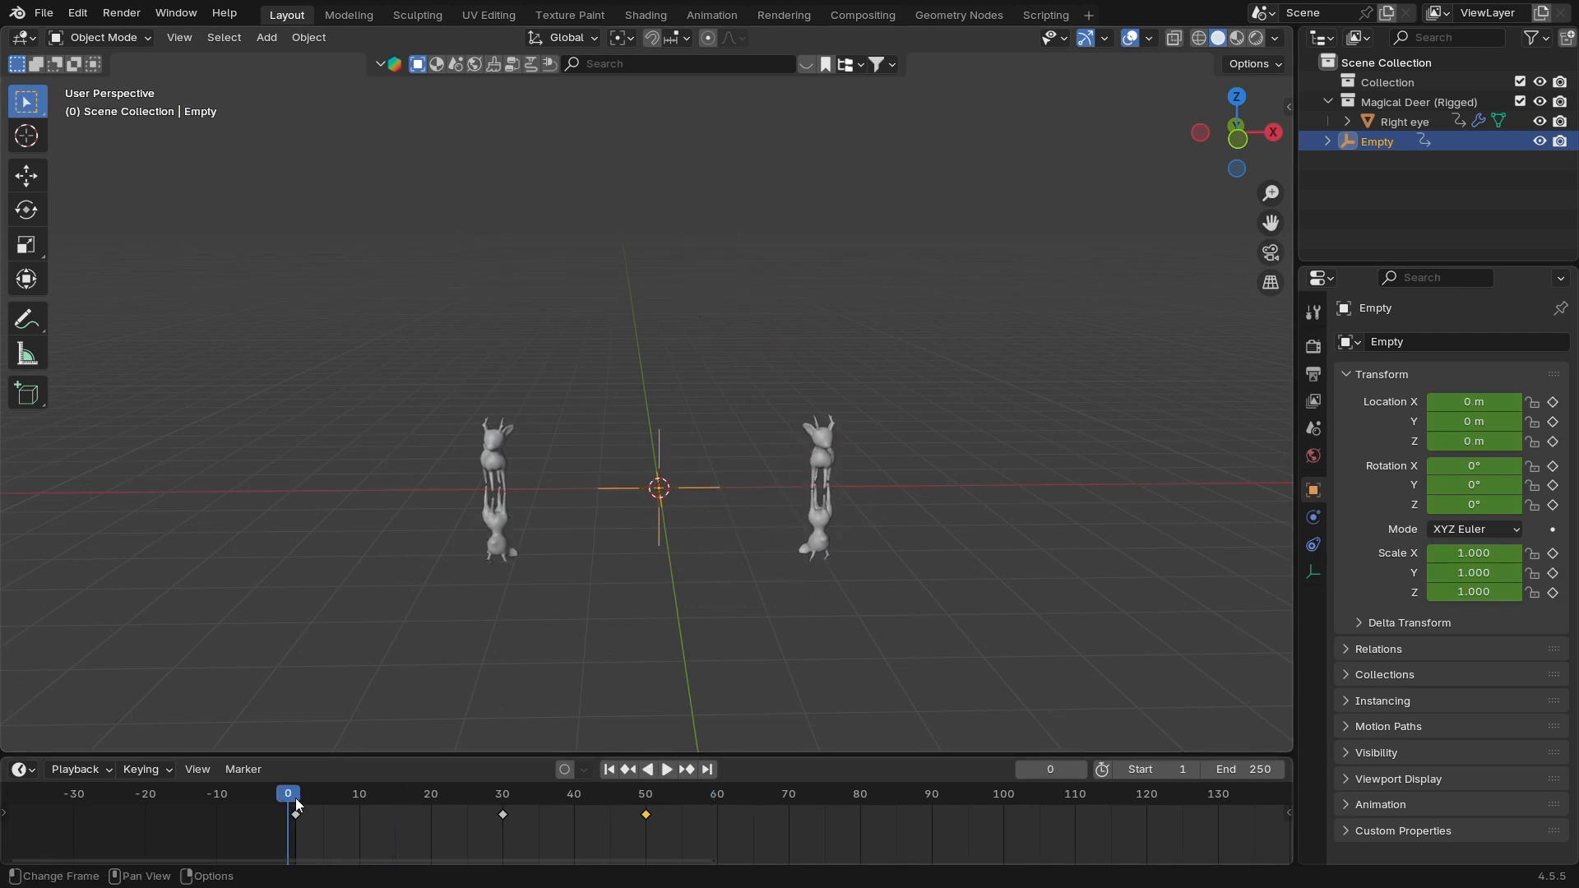
click(296, 795)
drag(752, 830, 264, 815)
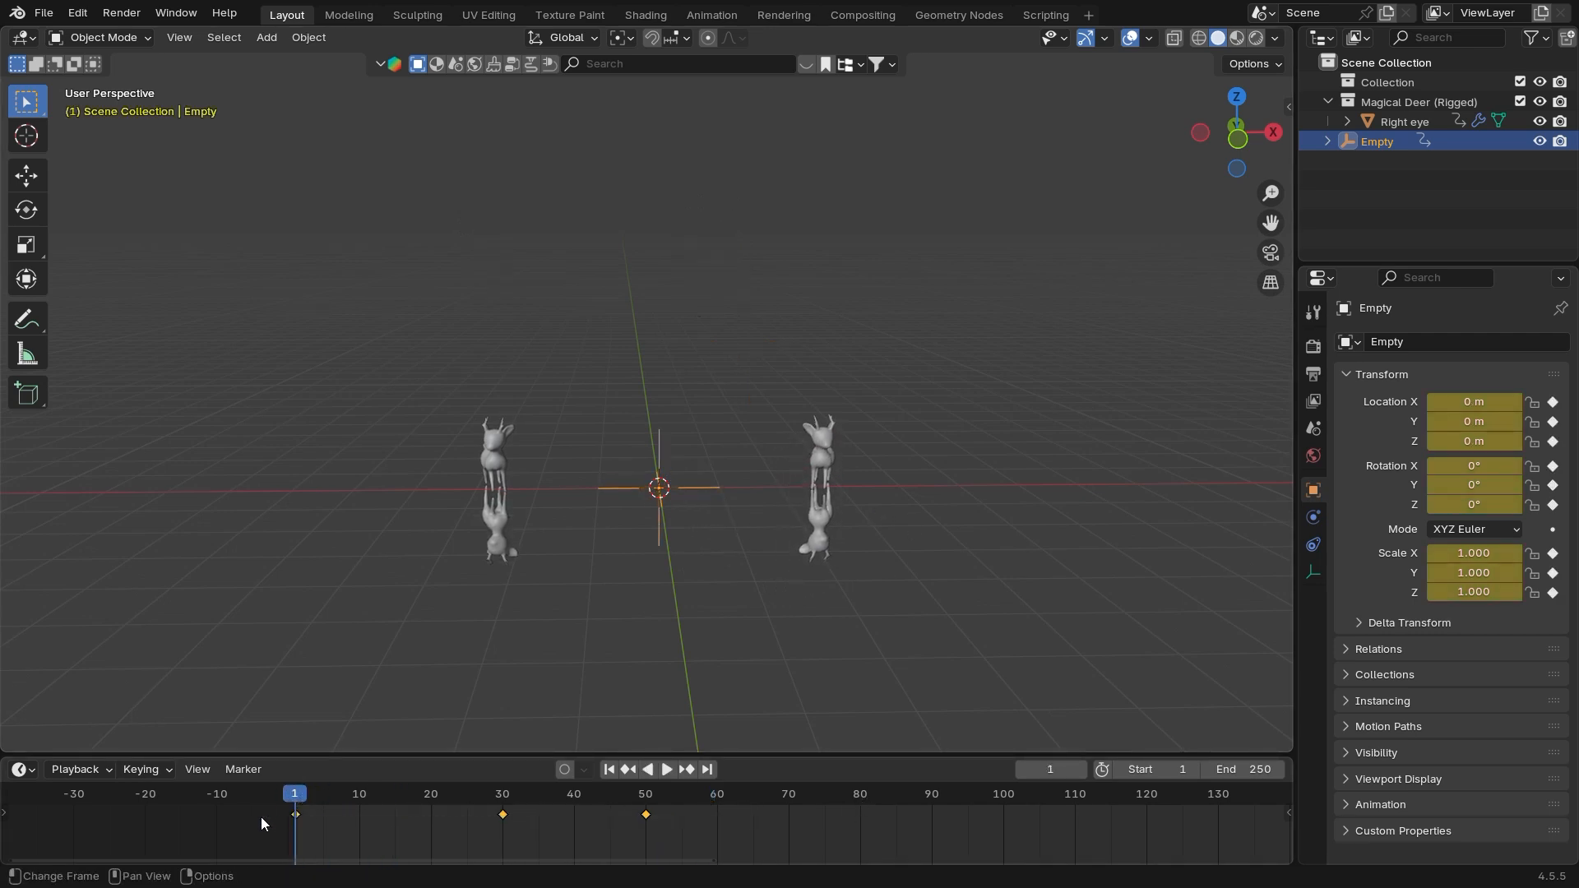
key(Delete)
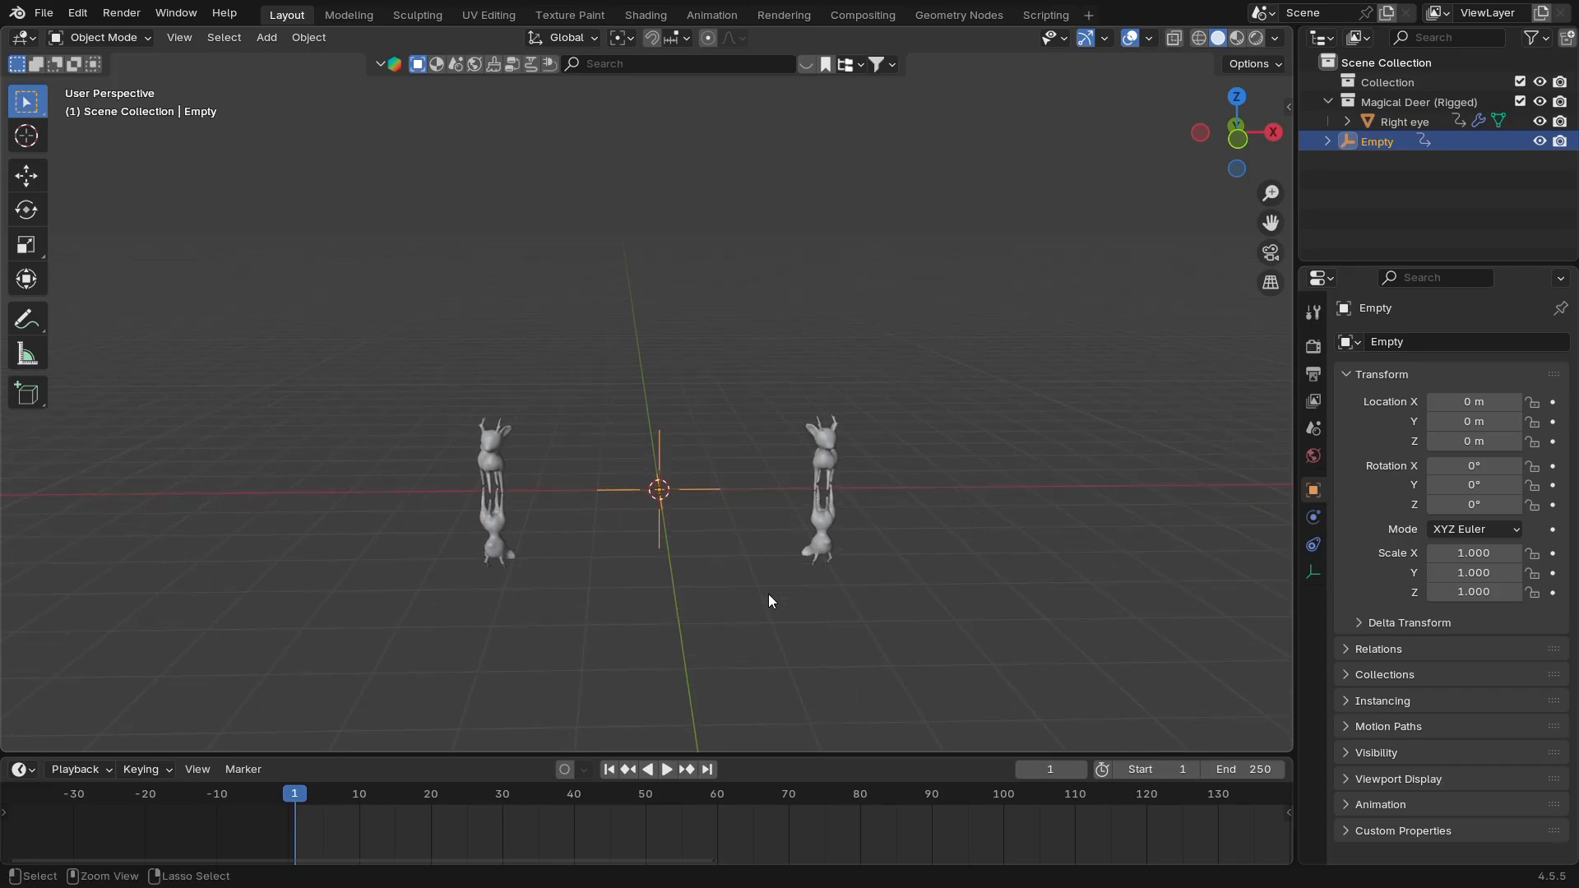
Remove the Mirror modifier from the deer and snap the deer to the 3D cursor at the origin
click(825, 456)
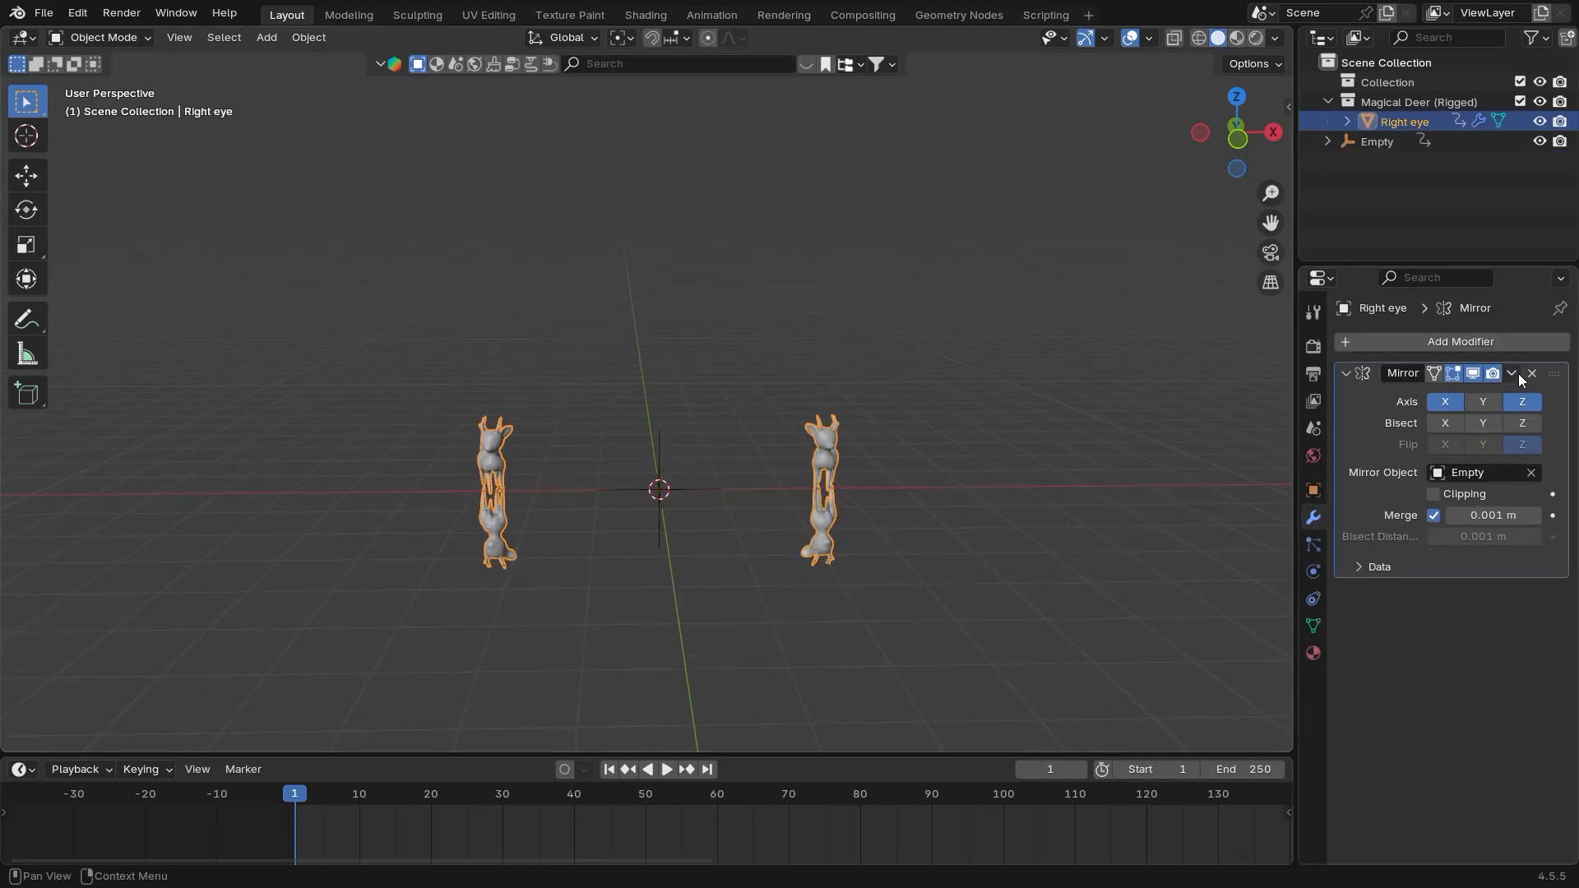
click(1531, 373)
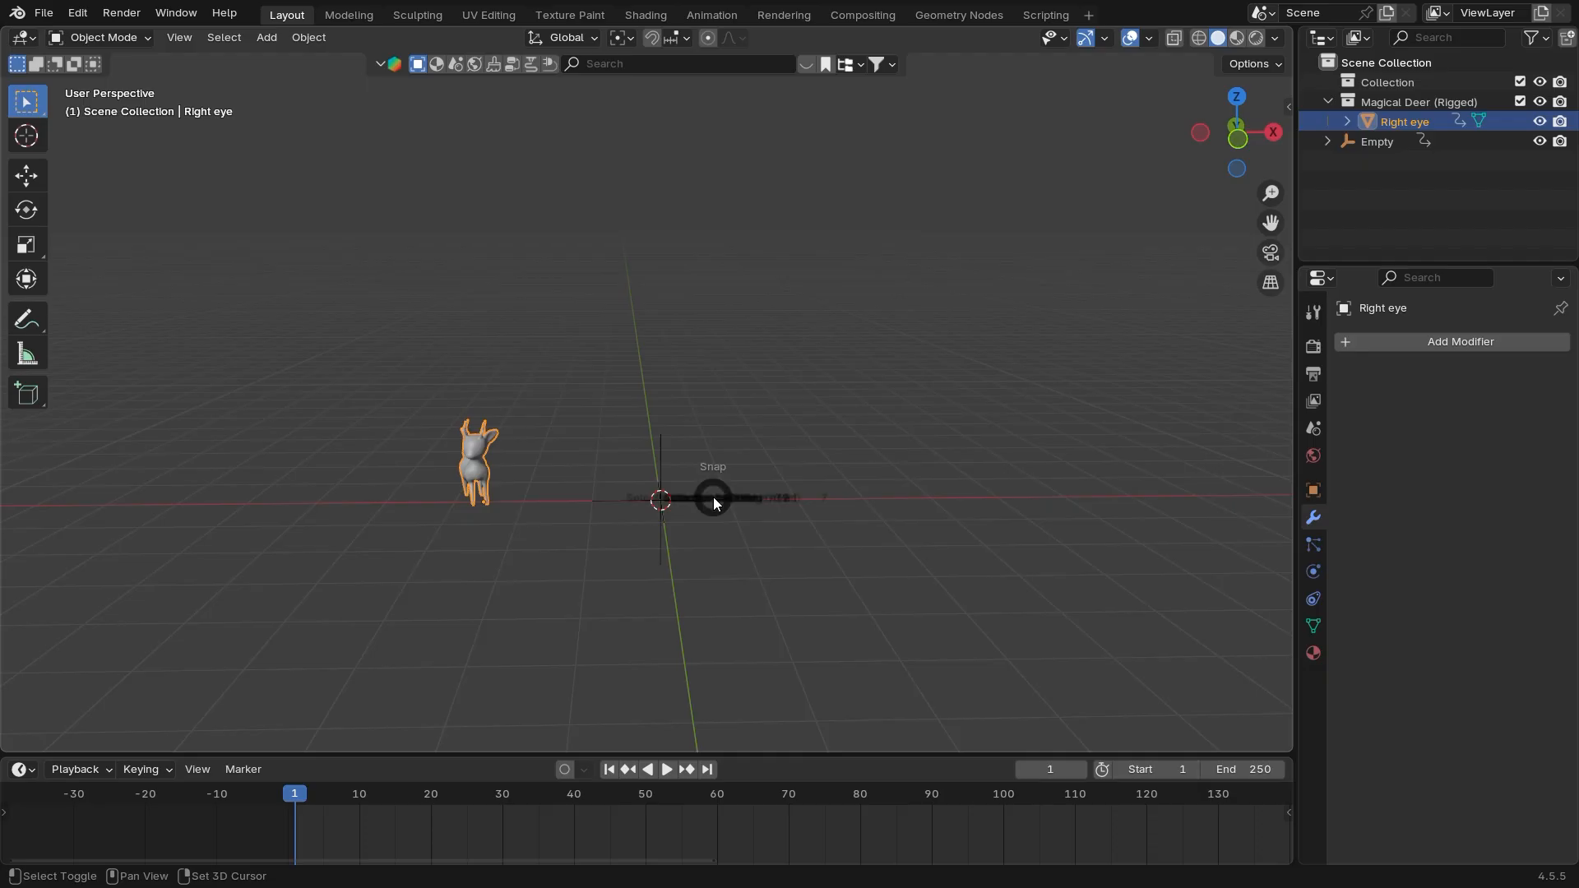
key(shift+s)
click(719, 614)
key(shift+s)
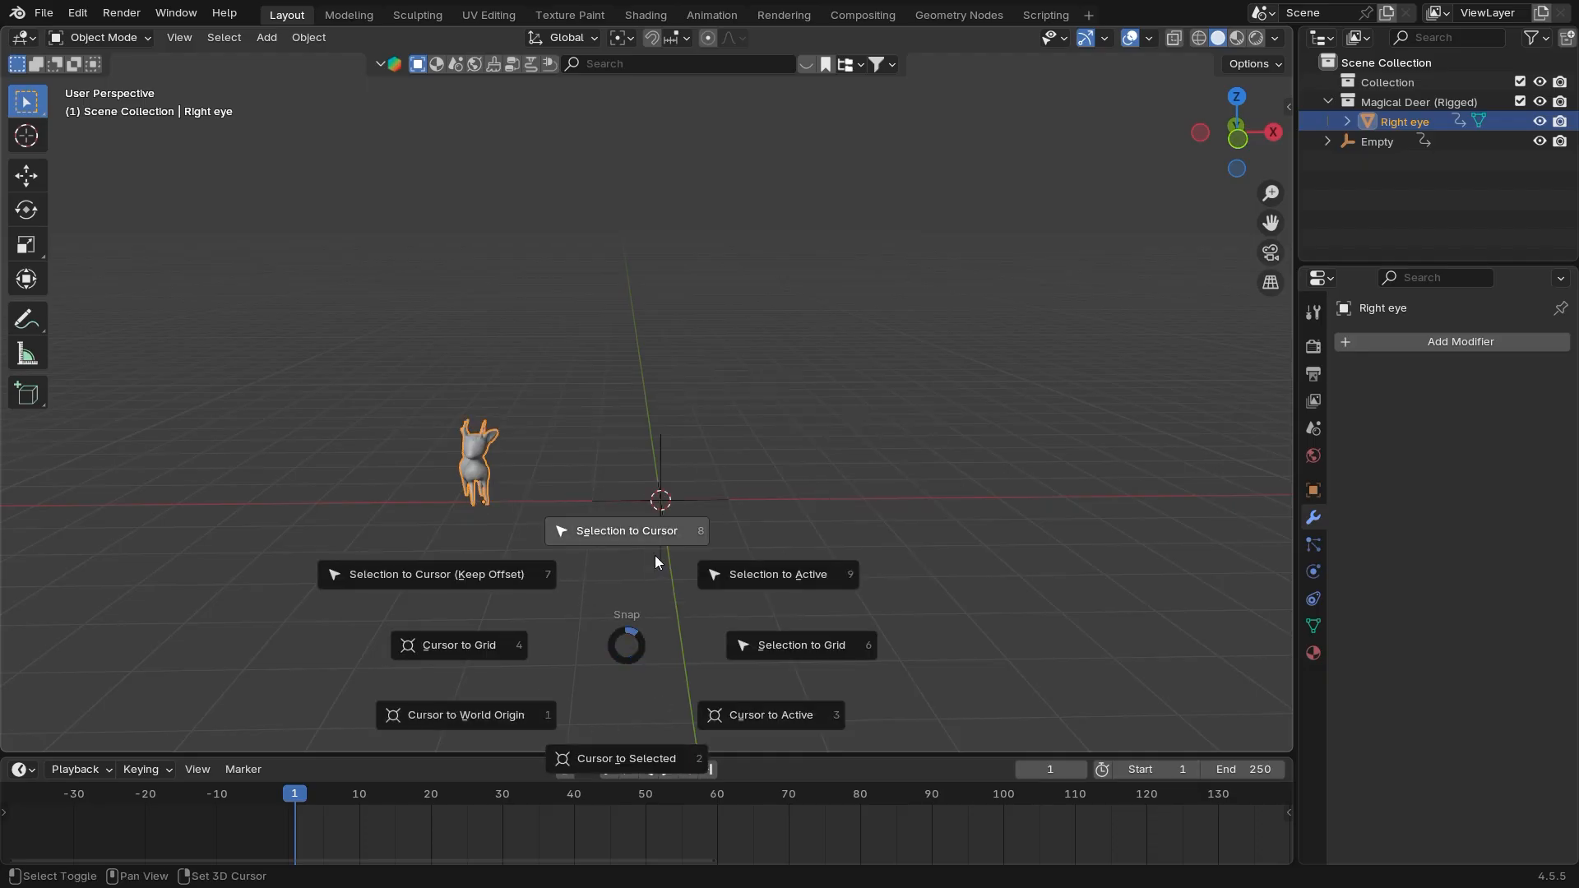
click(654, 555)
Delete the empty from the scene
click(645, 575)
click(669, 574)
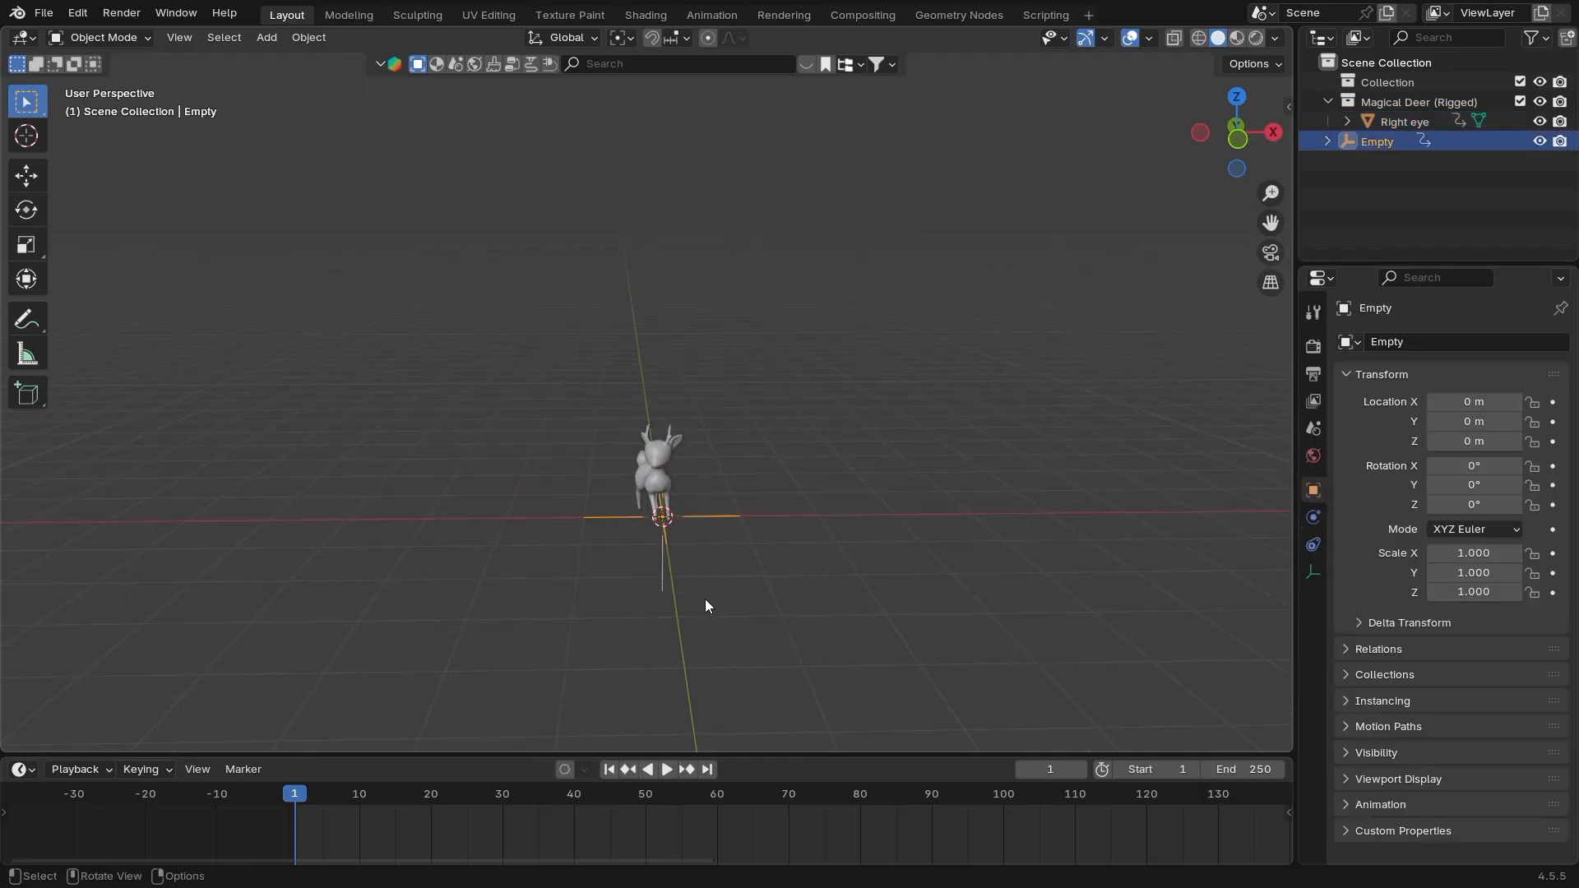
key(Delete)
scroll(722, 591, up, 1)
scroll(722, 591, up, 1)
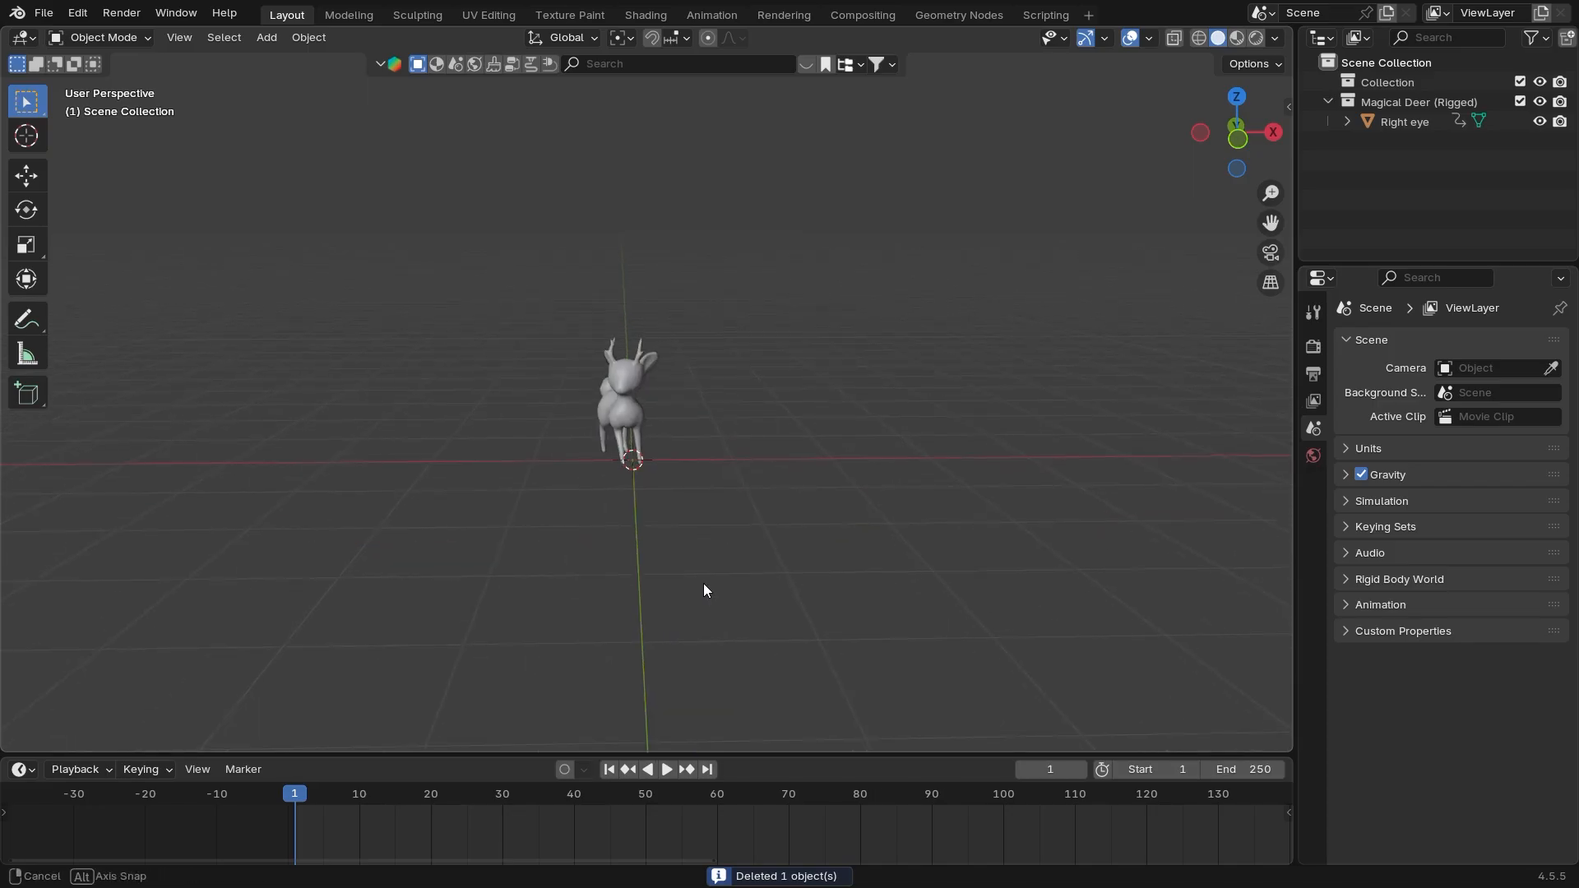
middle_drag(703, 584, 710, 564)
Add a Build modifier to the deer
click(639, 408)
scroll(699, 486, up, 1)
middle_drag(699, 486, 1260, 589)
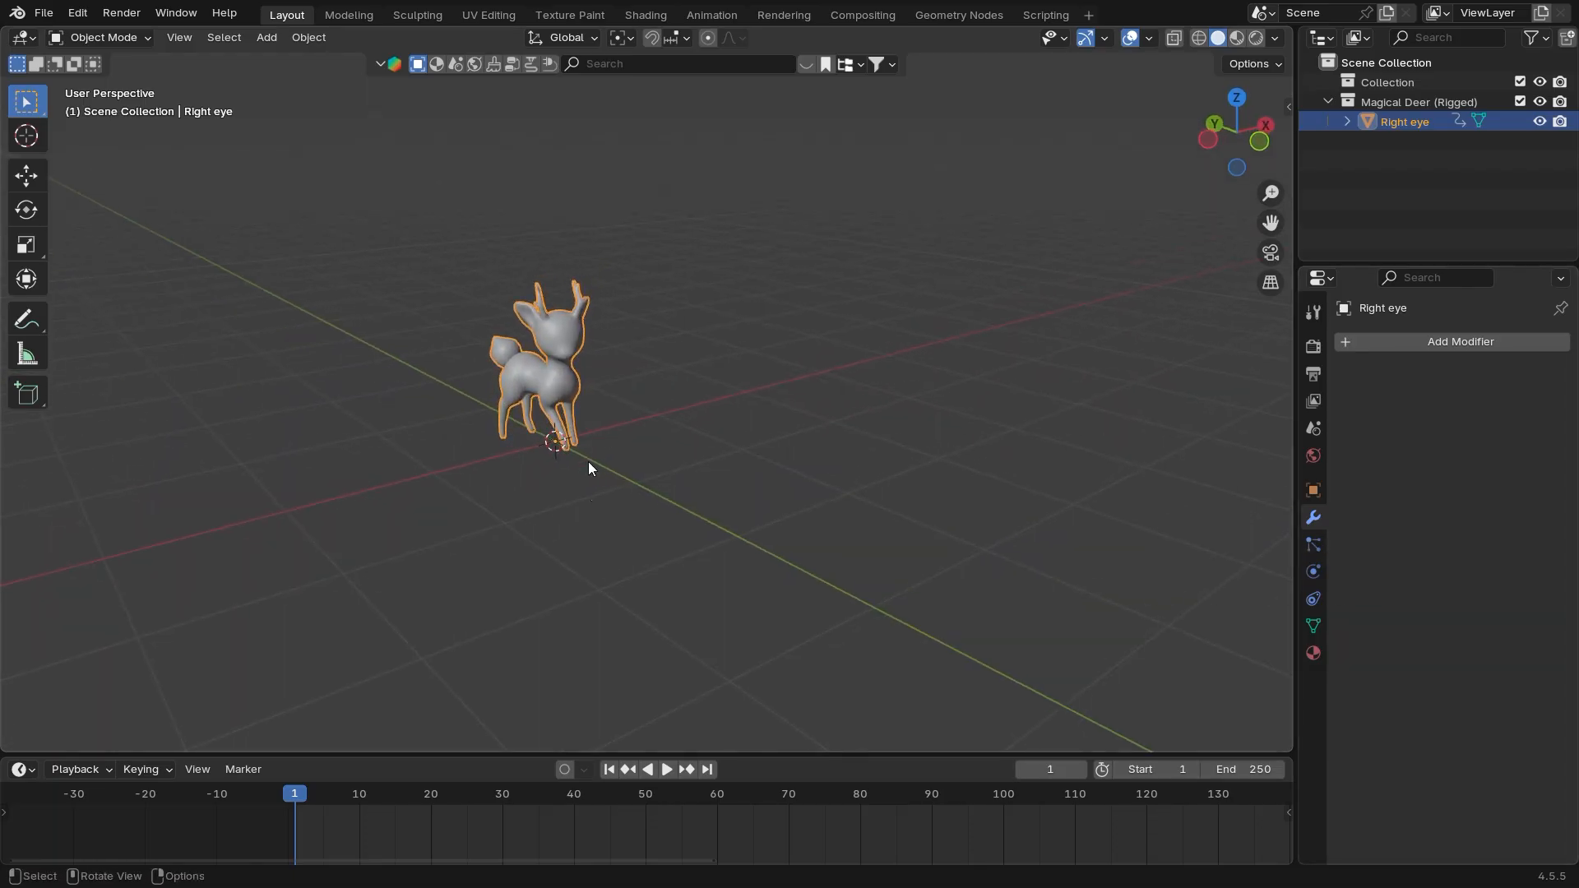
middle_drag(589, 467, 626, 469)
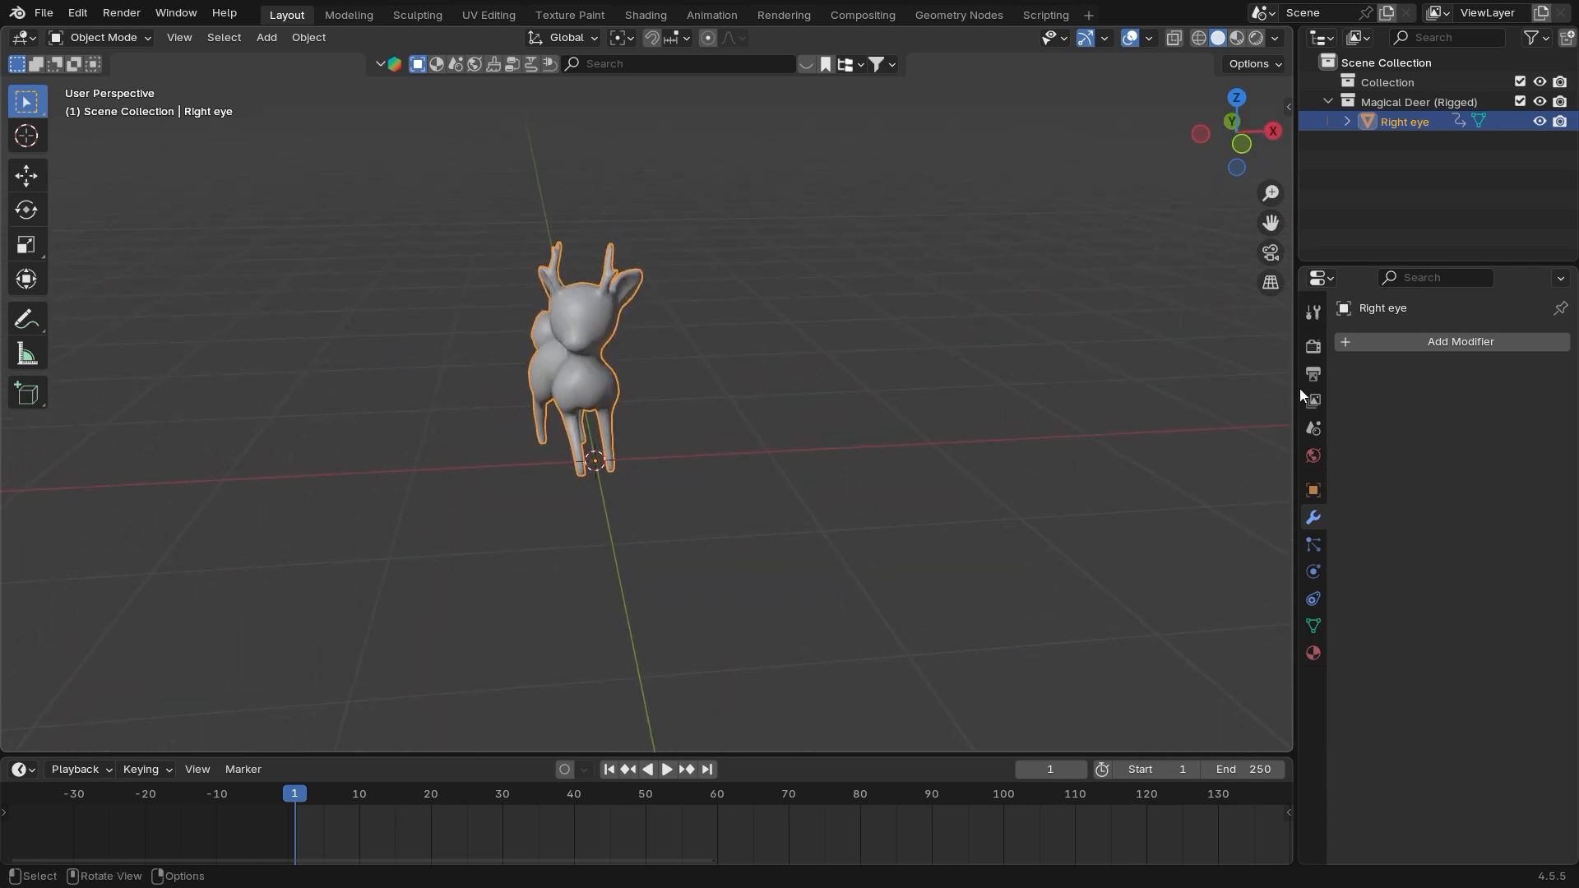
click(1447, 344)
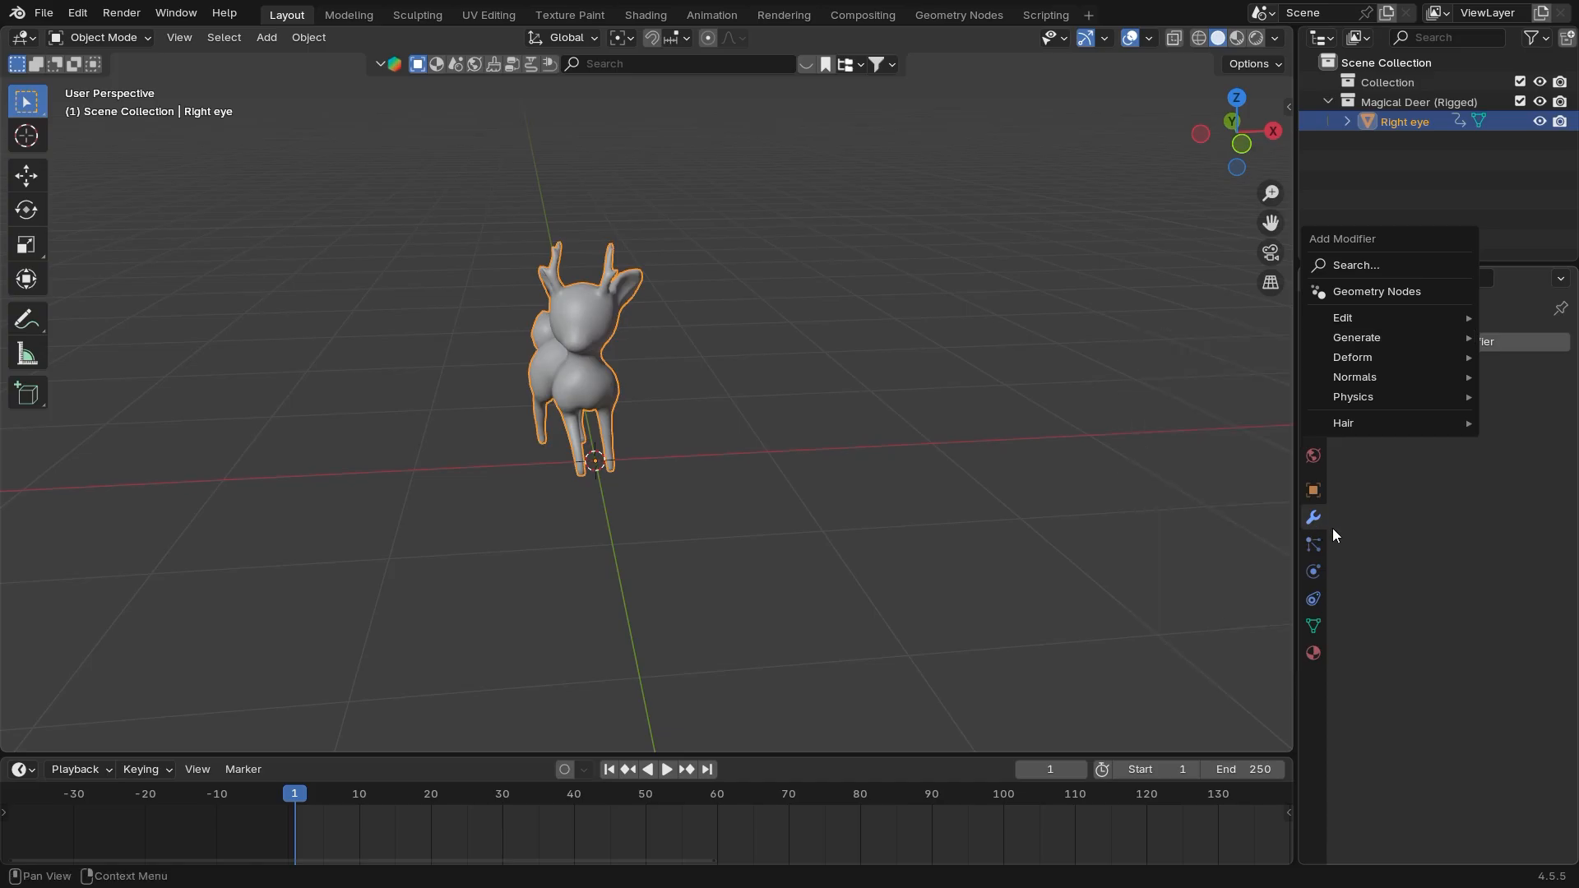
click(1391, 344)
mouse_move(1389, 346)
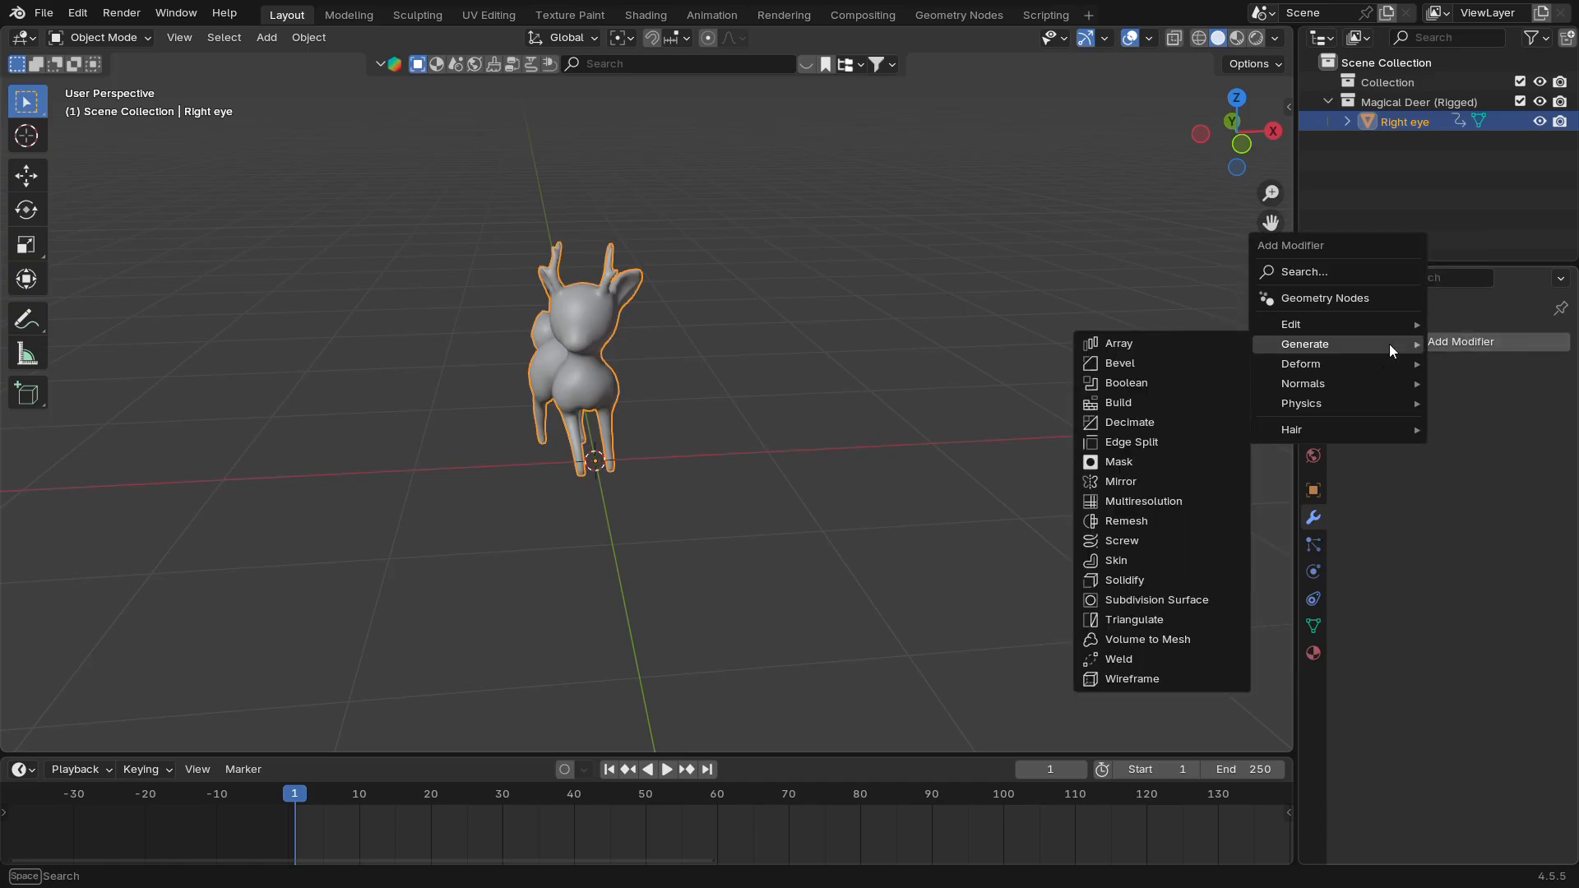
mouse_move(1310, 362)
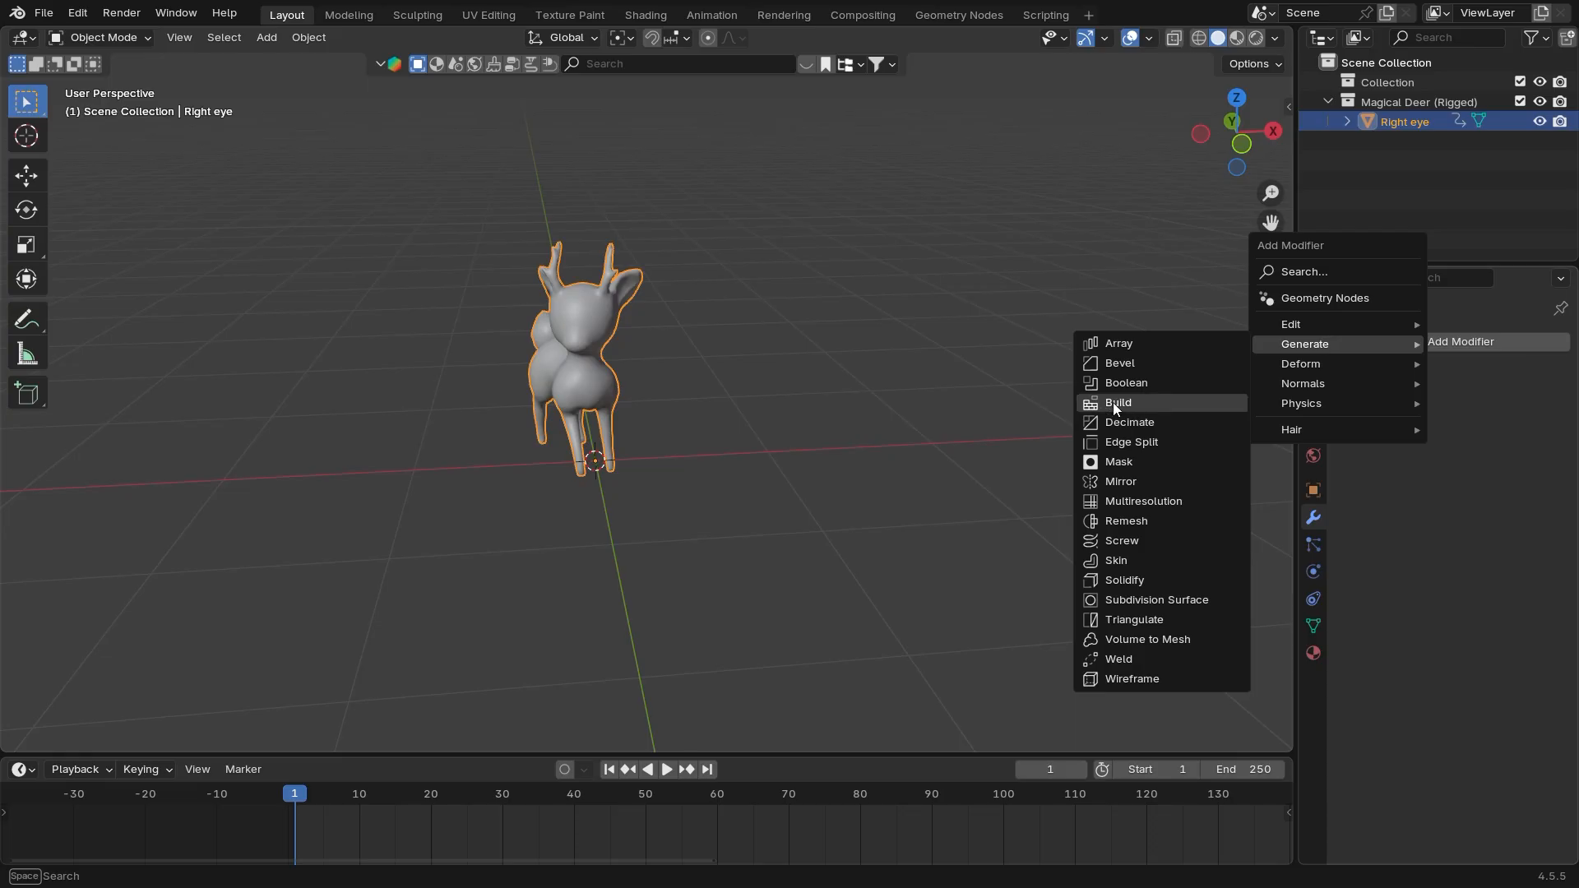
click(1113, 403)
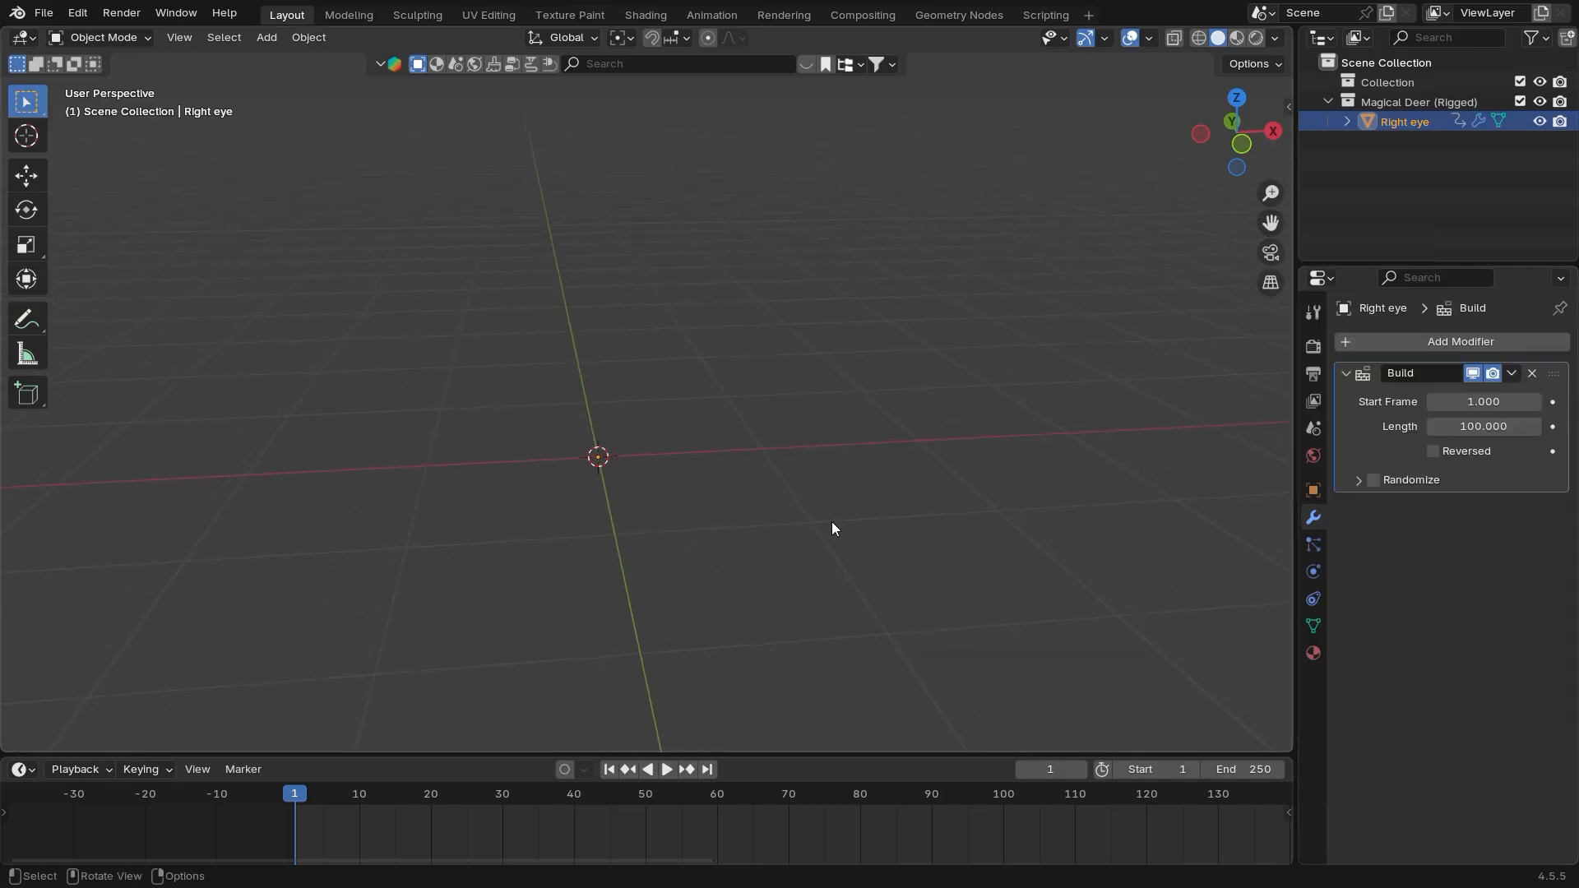
Try a Start Frame of 0 in the Build modifier and set it back to 1
shift+middle_drag(641, 525, 637, 540)
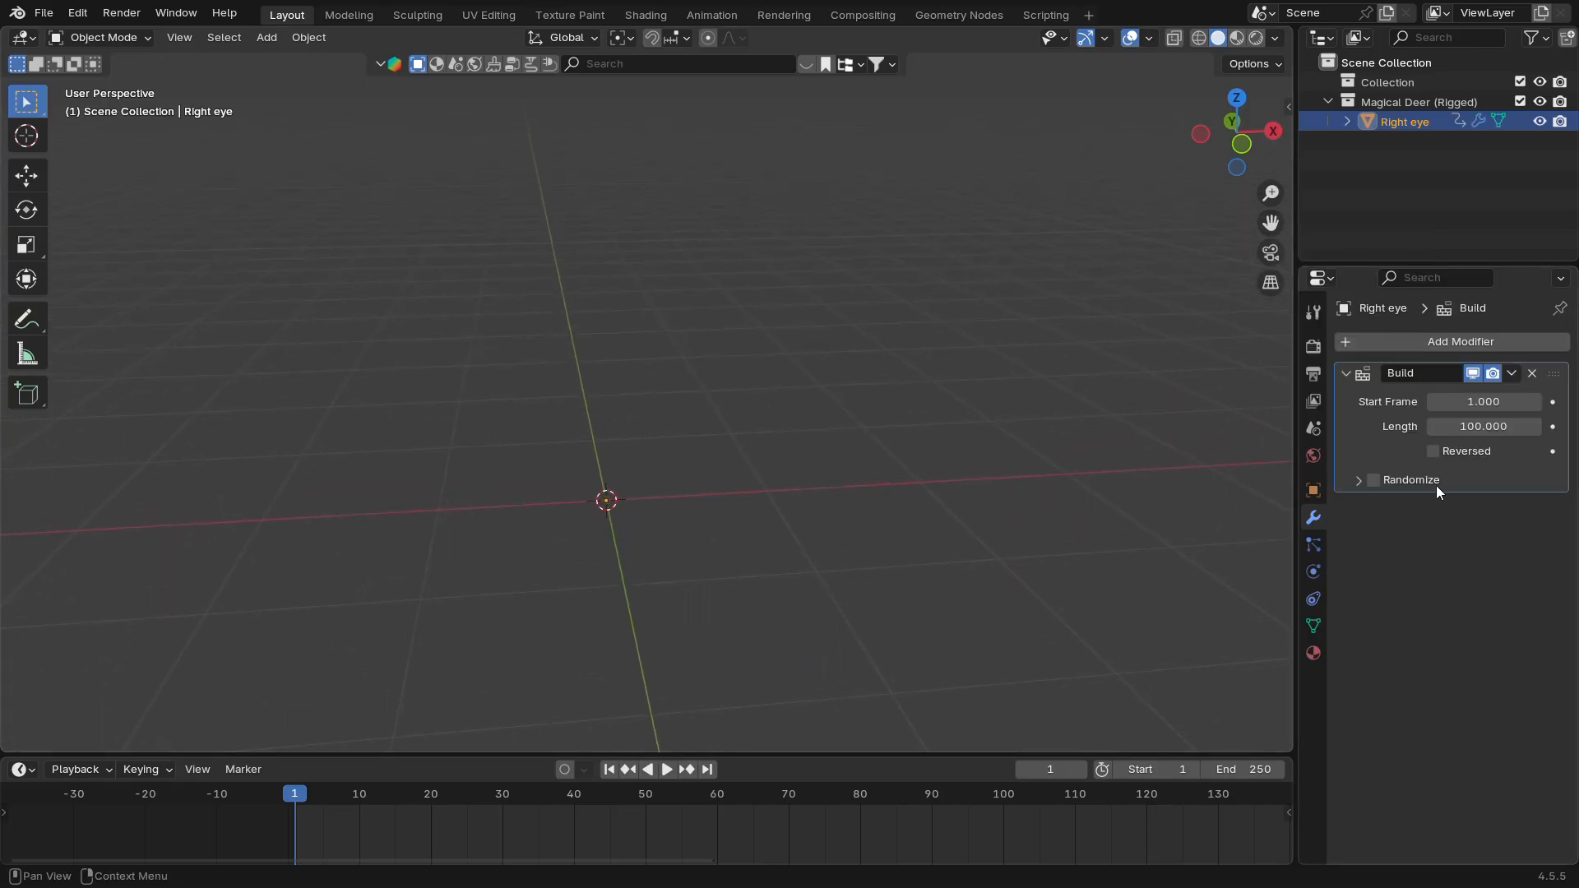
middle_drag(962, 599, 946, 597)
mouse_move(1483, 403)
mouse_down()
mouse_move(1509, 402)
mouse_move(1480, 402)
mouse_up()
click(1510, 401)
text(0)
key(Return)
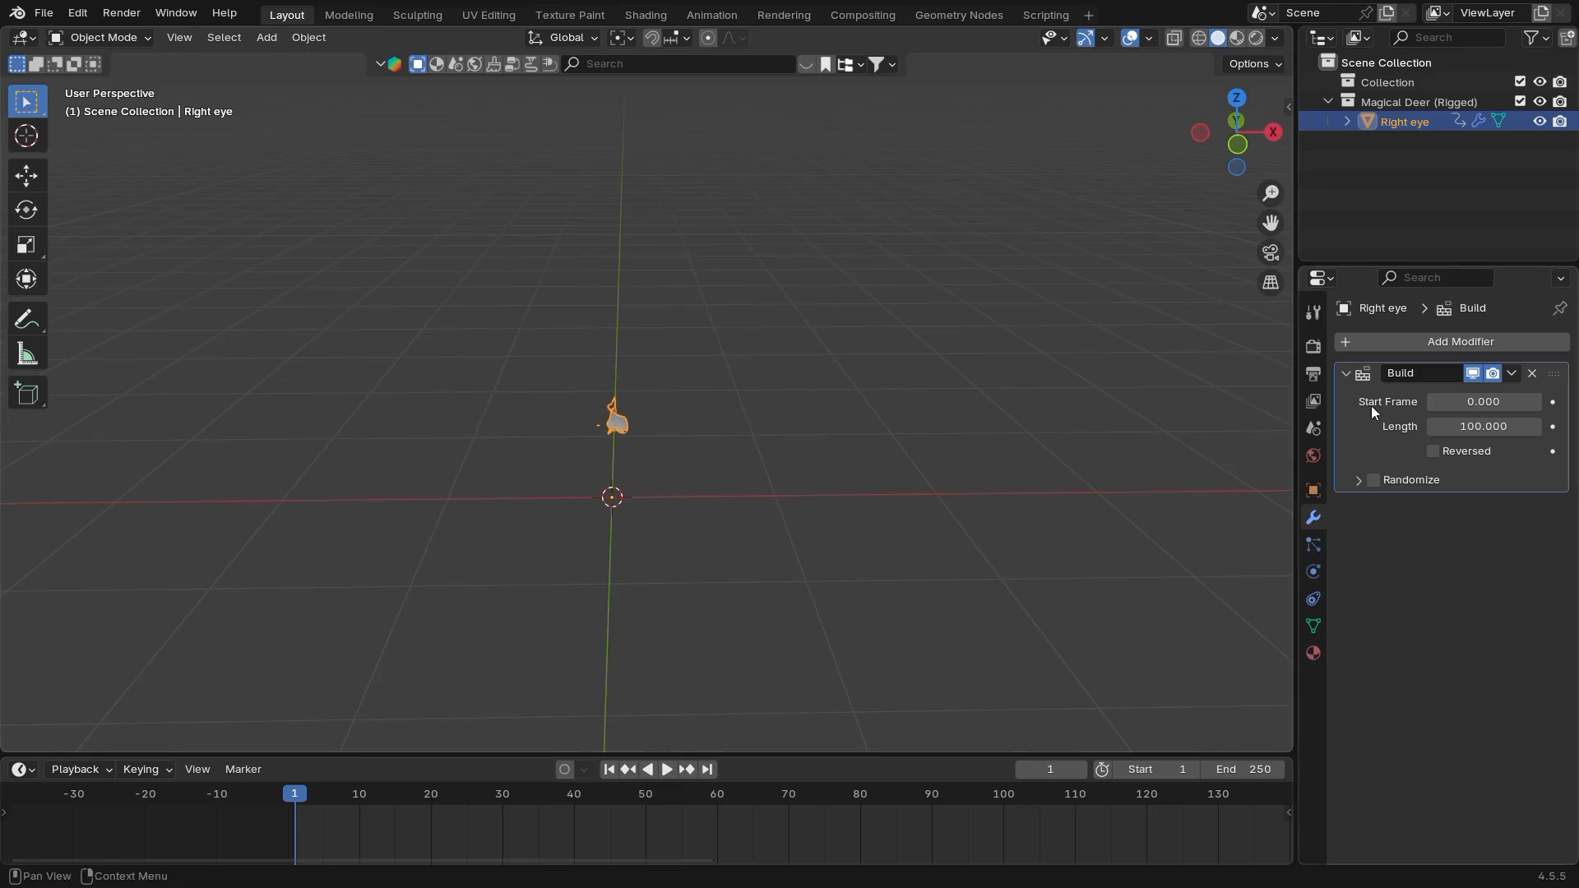
click(1454, 409)
text(1)
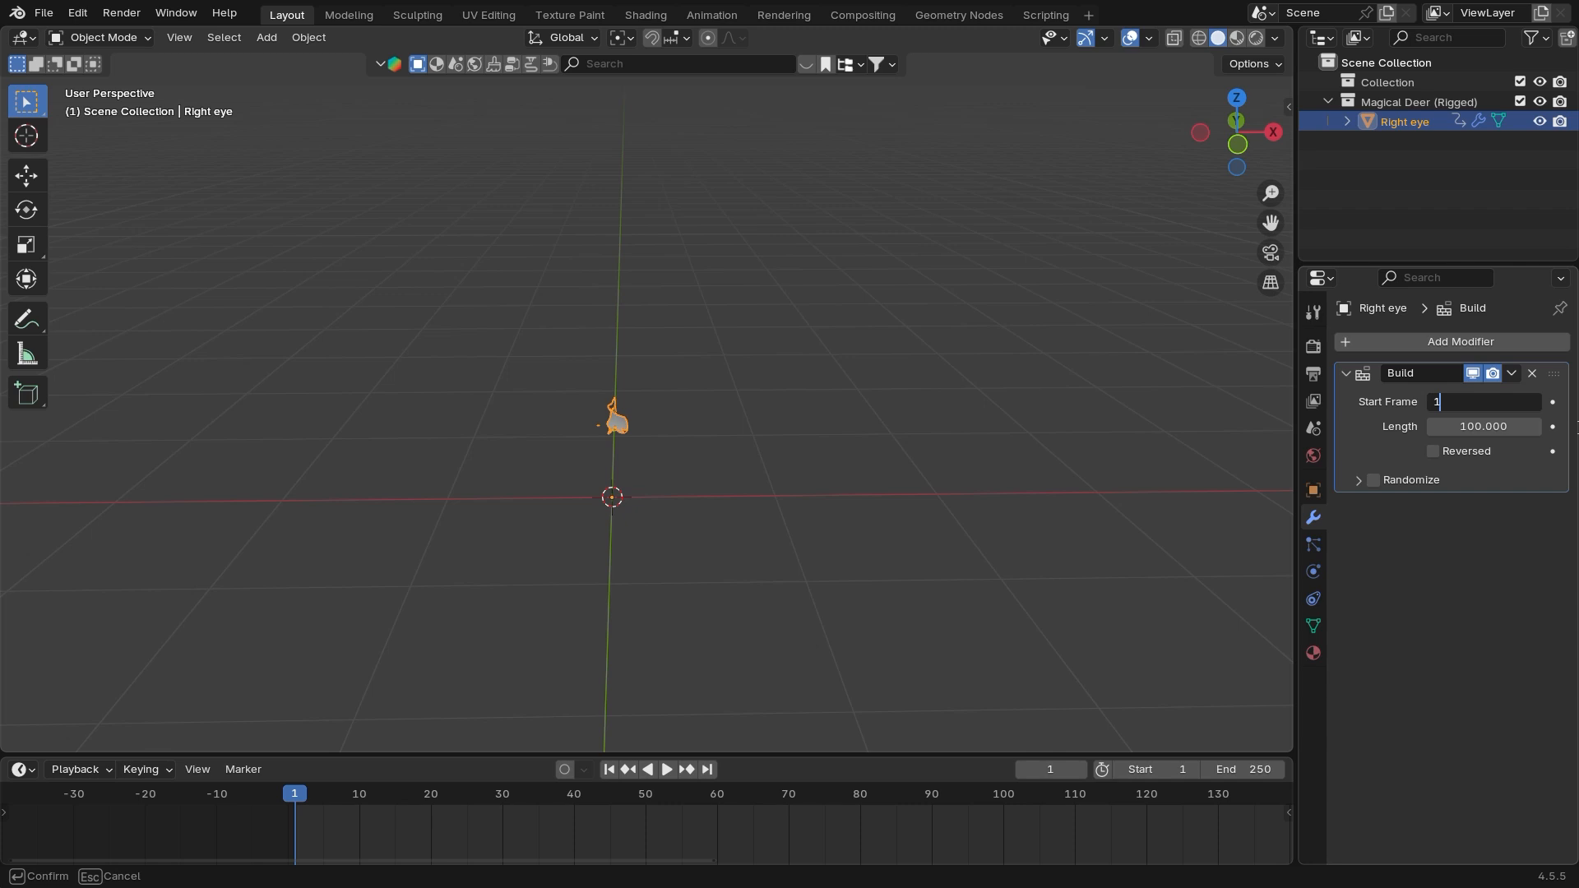
key(Return)
mouse_move(904, 568)
middle_down()
mouse_move(937, 570)
mouse_move(921, 563)
middle_up()
middle_drag(749, 517, 722, 534)
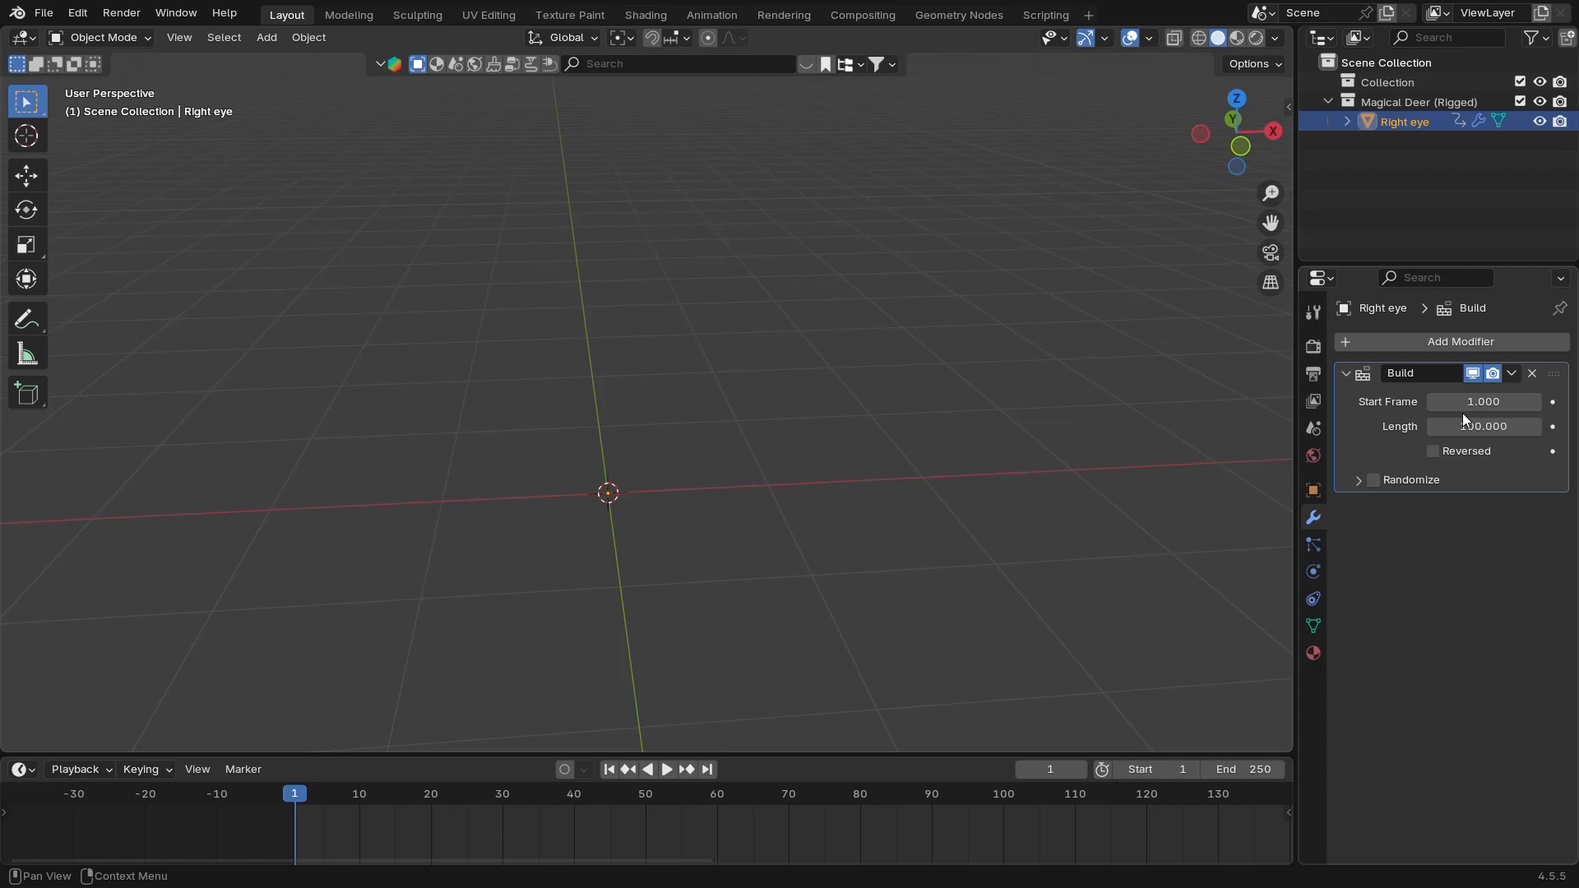
Set the scene's end frame to 100
click(1262, 770)
text(100)
key(Return)
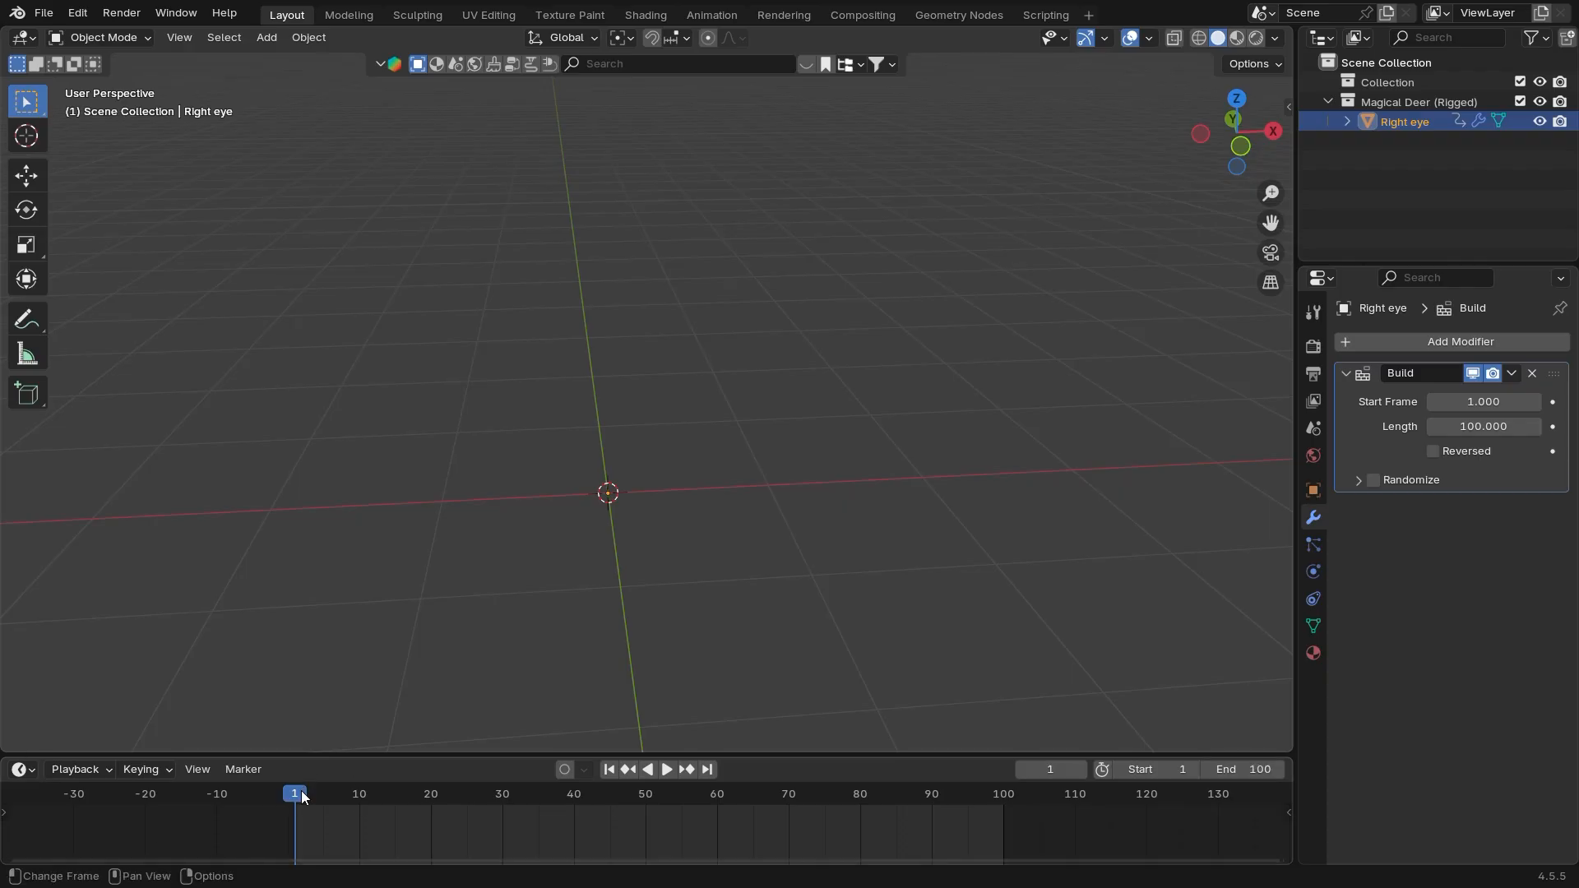
Play the Build animation, examine the deer being built from the side, and stop at frame 1
key(space)
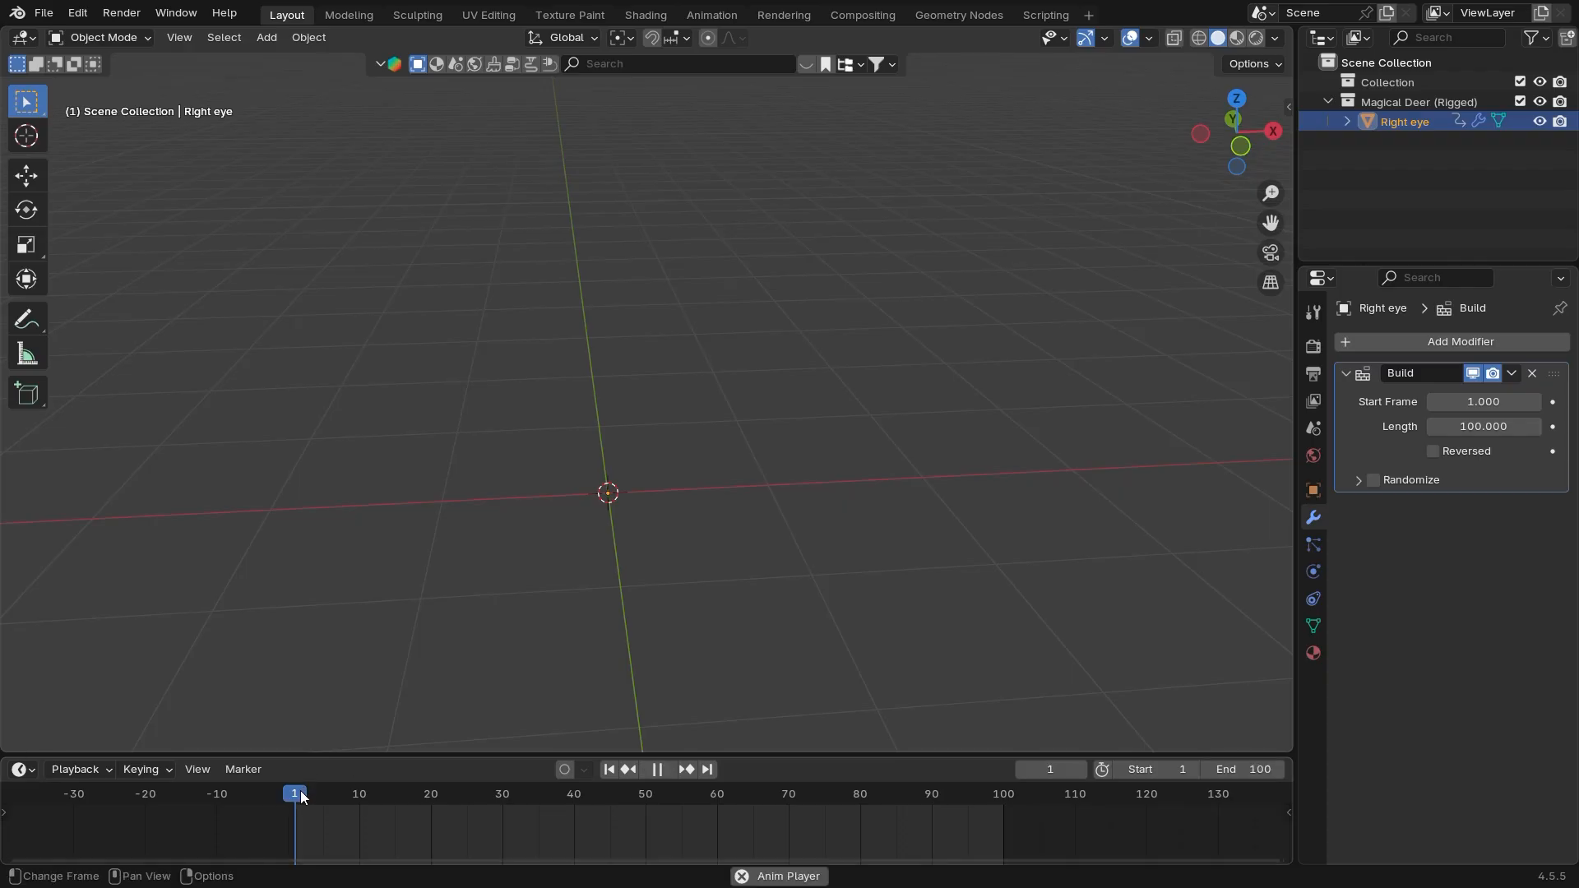
middle_drag(699, 608, 951, 615)
middle_drag(722, 579, 789, 654)
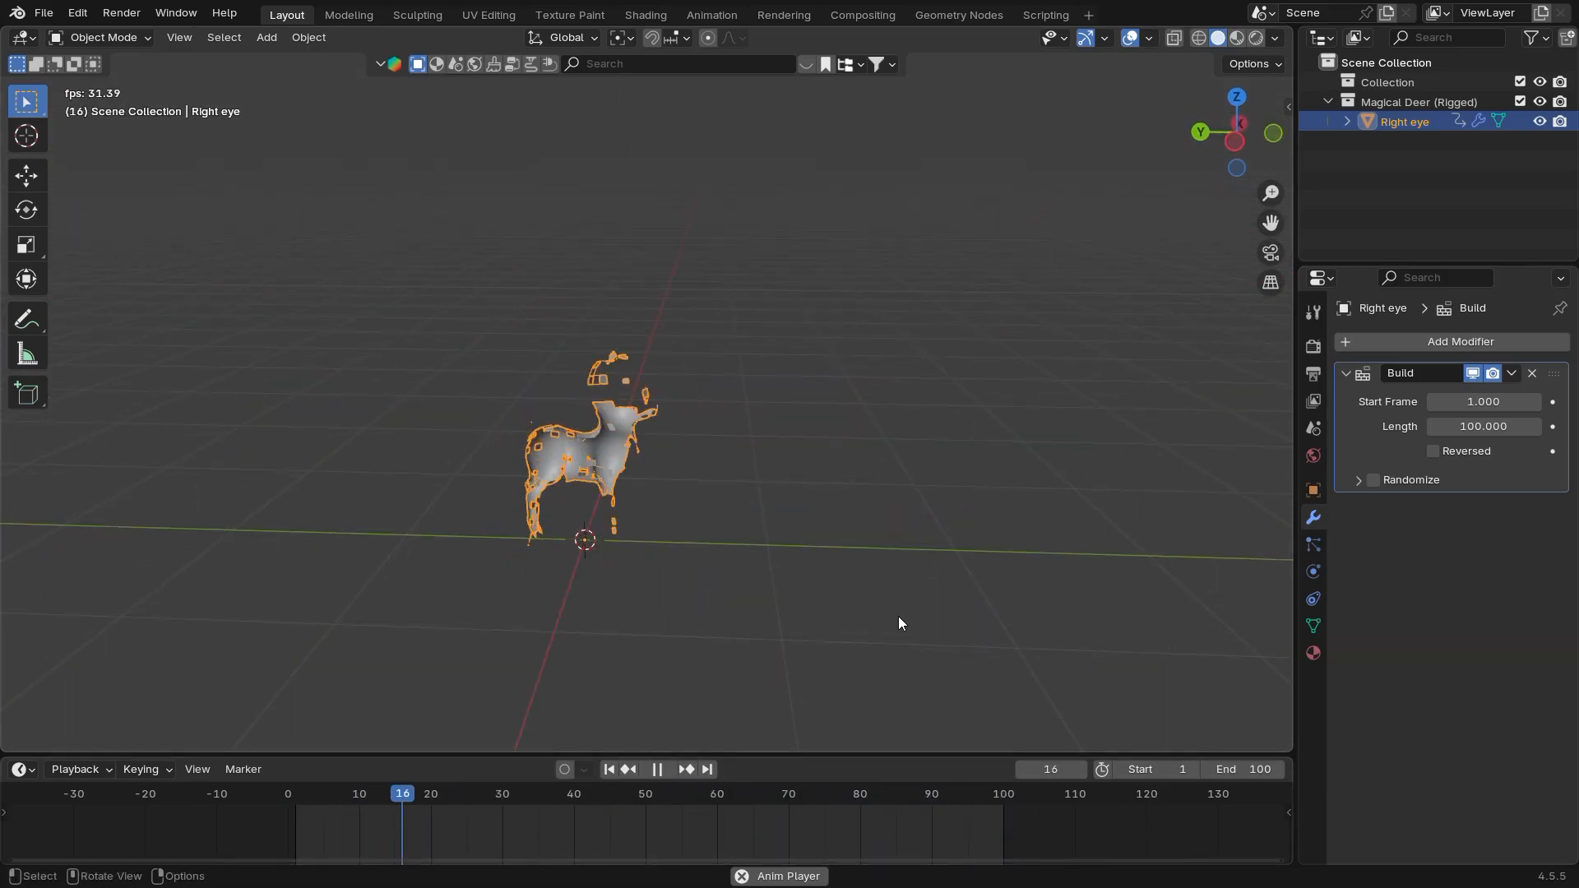
drag(593, 810, 296, 798)
key(space)
Set the Build modifier's Length to 30
click(1495, 428)
text(3)
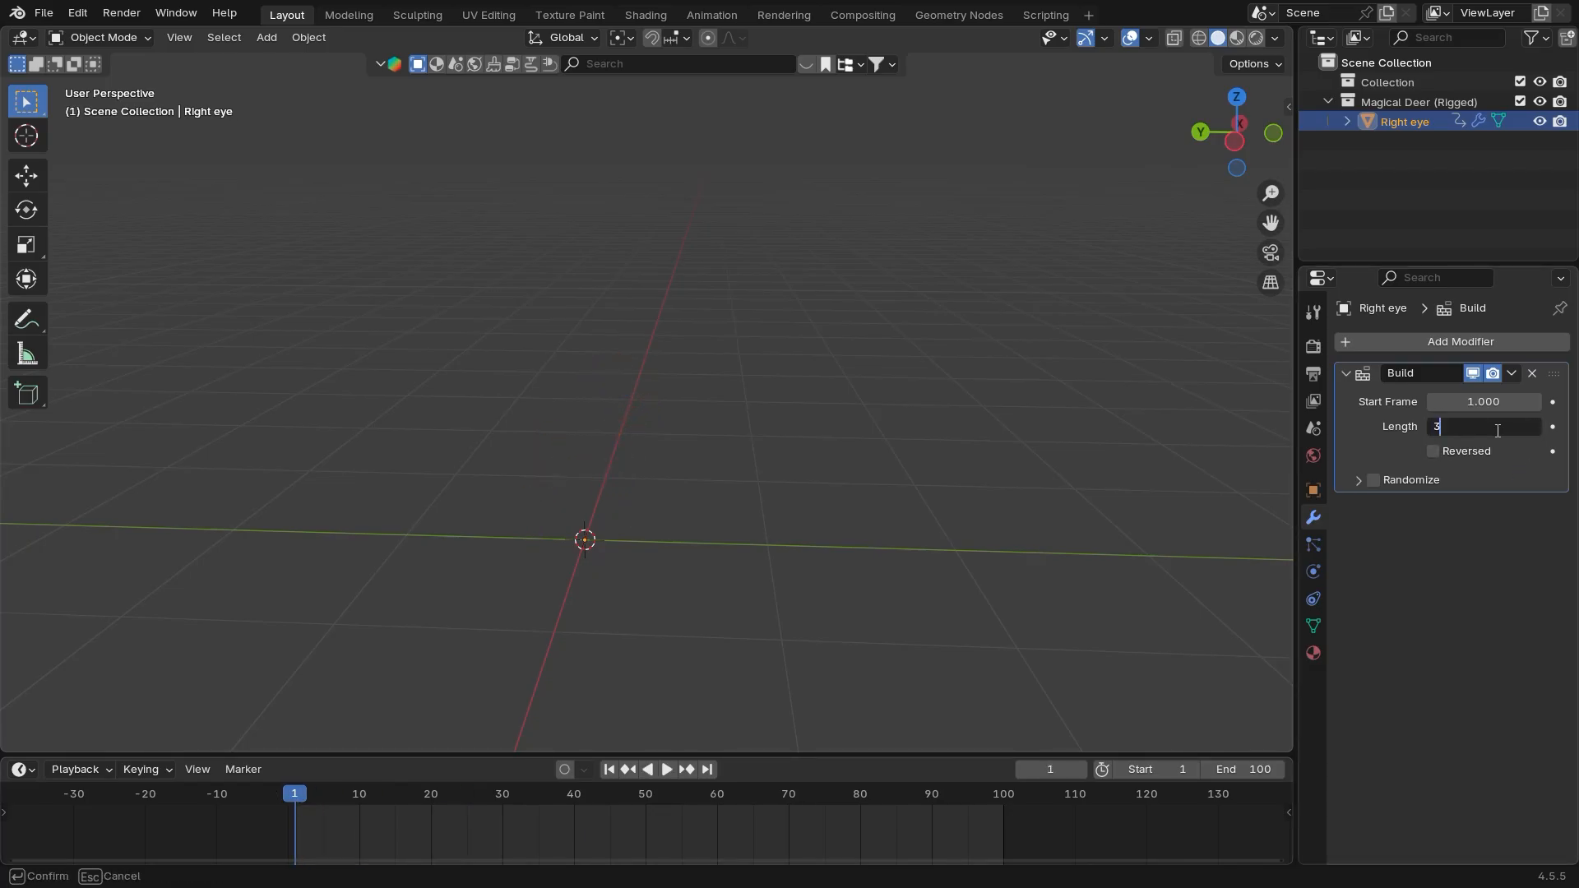
text(0)
key(Return)
Play the shortened build from frame 1, examine the deer around frames 29 to 31 from several angles, and return to frame 1
mouse_move(294, 798)
mouse_down()
mouse_move(310, 796)
mouse_move(296, 791)
mouse_up()
key(space)
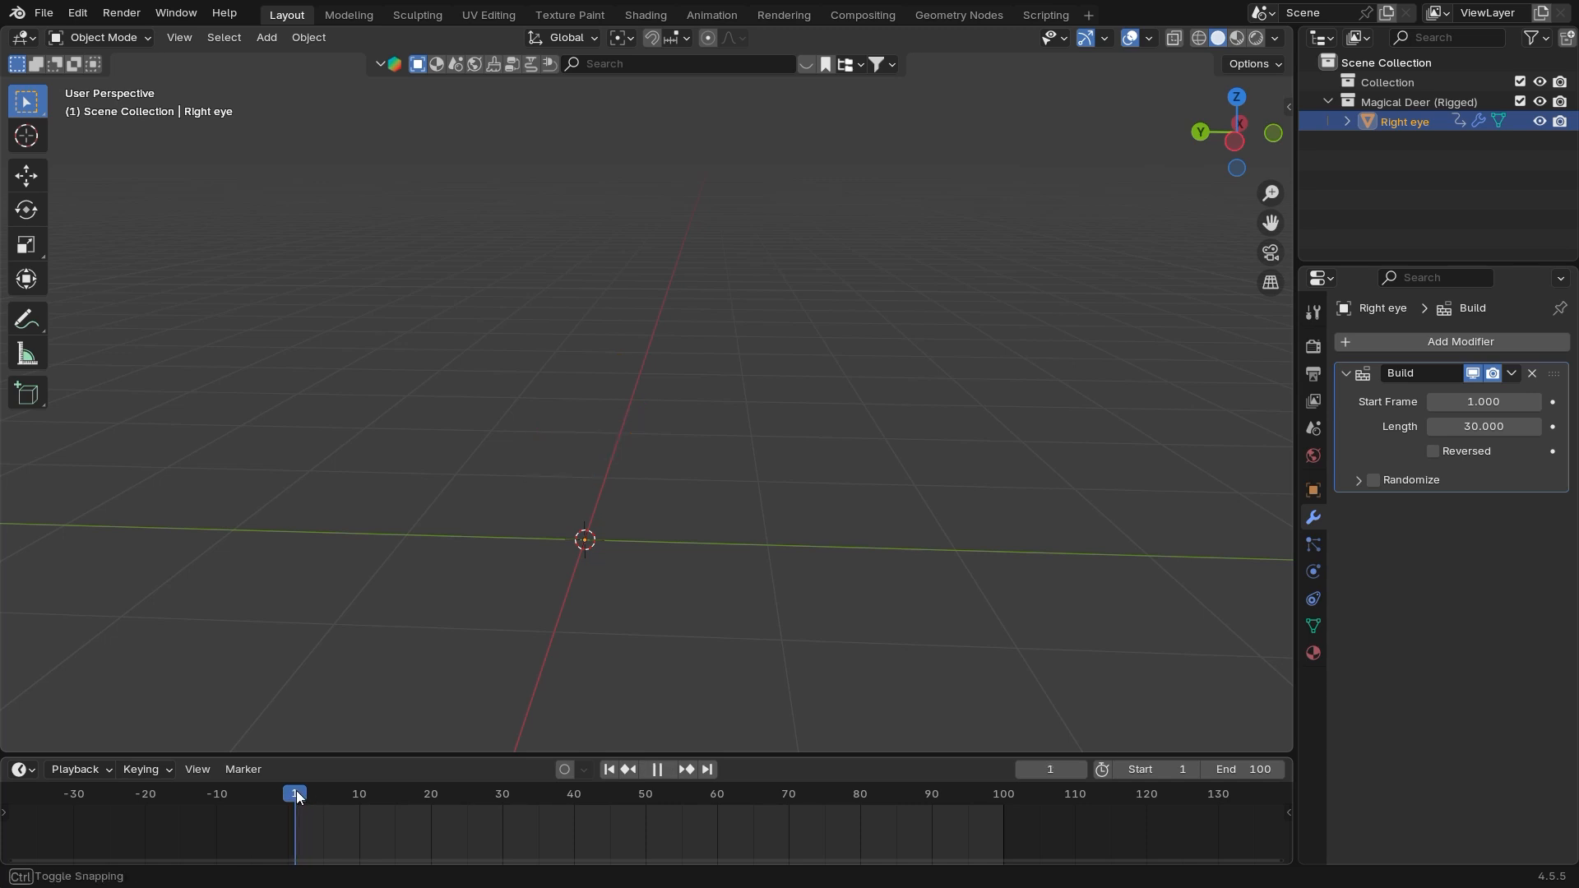
key(space)
key(space)
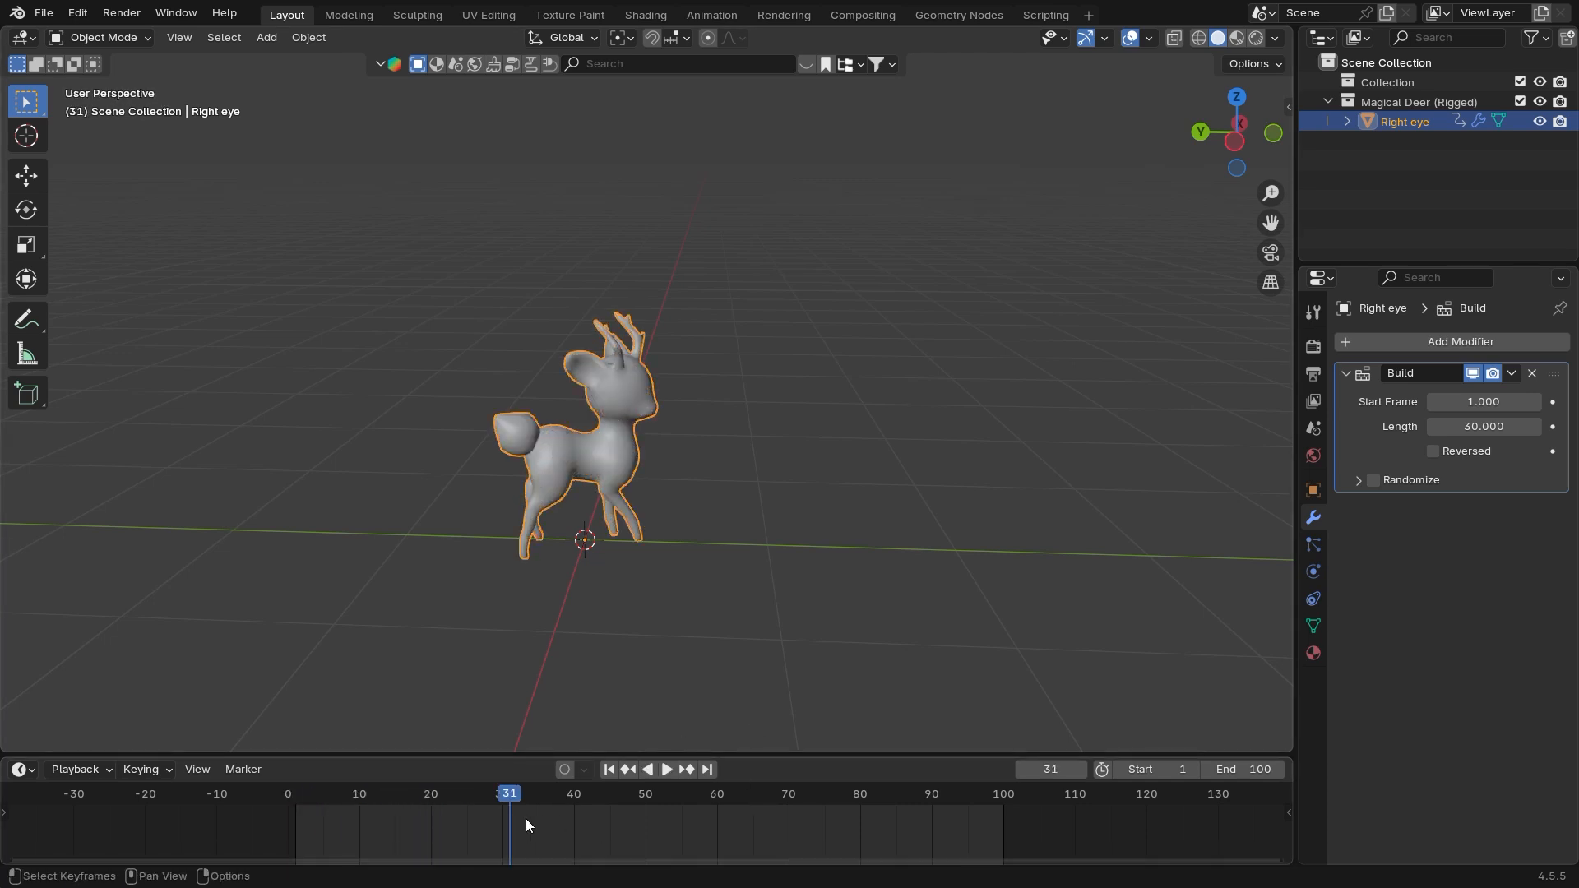
drag(510, 795, 502, 795)
middle_drag(346, 642, 378, 588)
drag(507, 791, 493, 793)
middle_drag(574, 593, 527, 641)
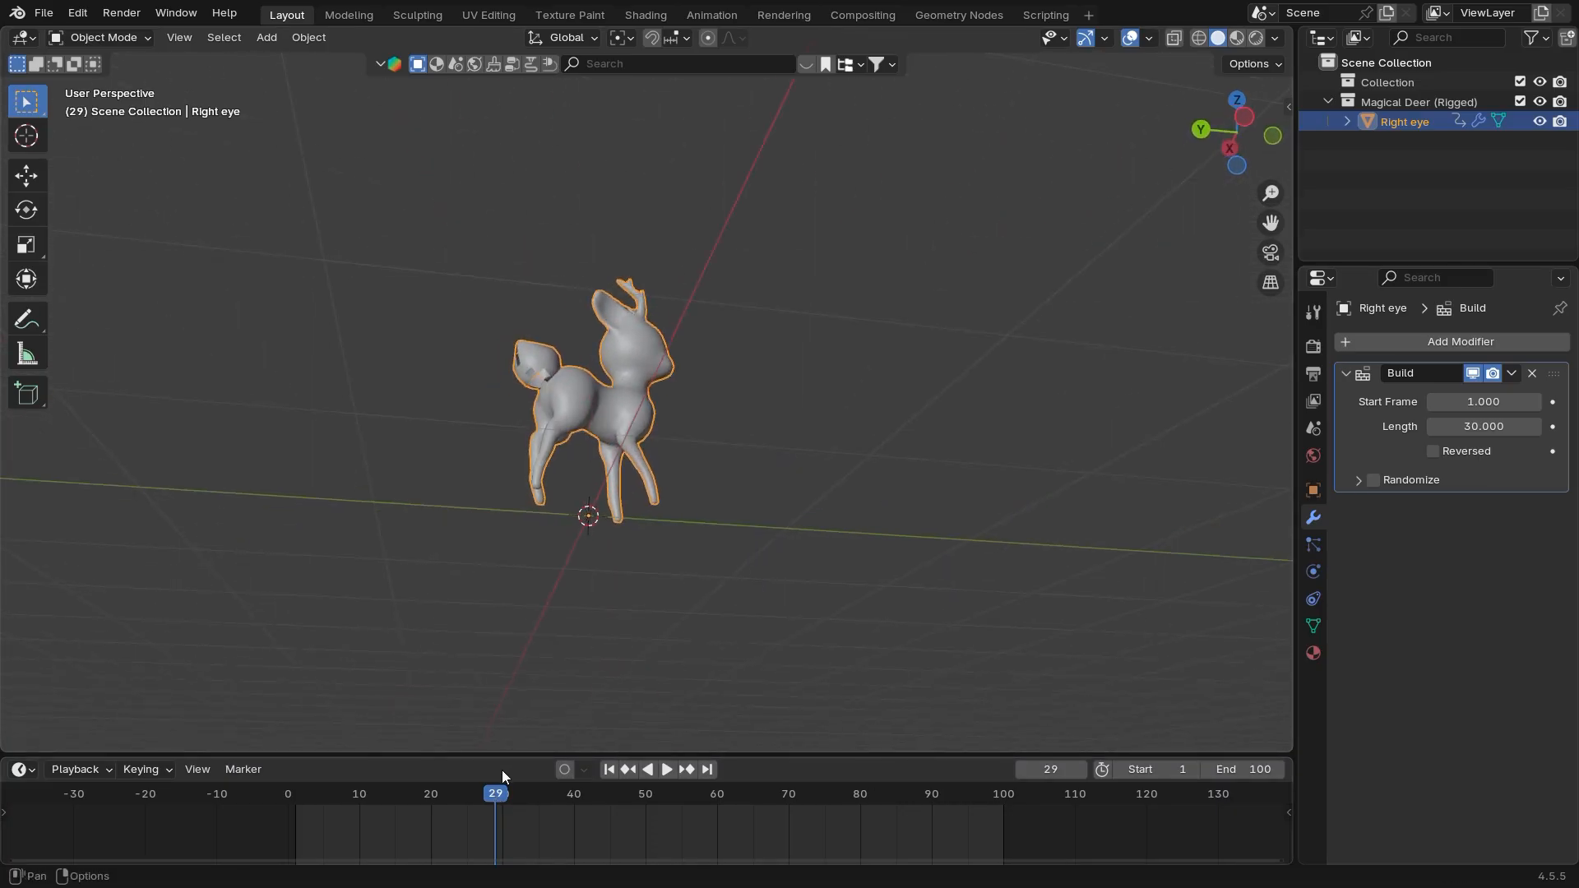
drag(499, 792, 298, 814)
middle_drag(460, 715, 655, 561)
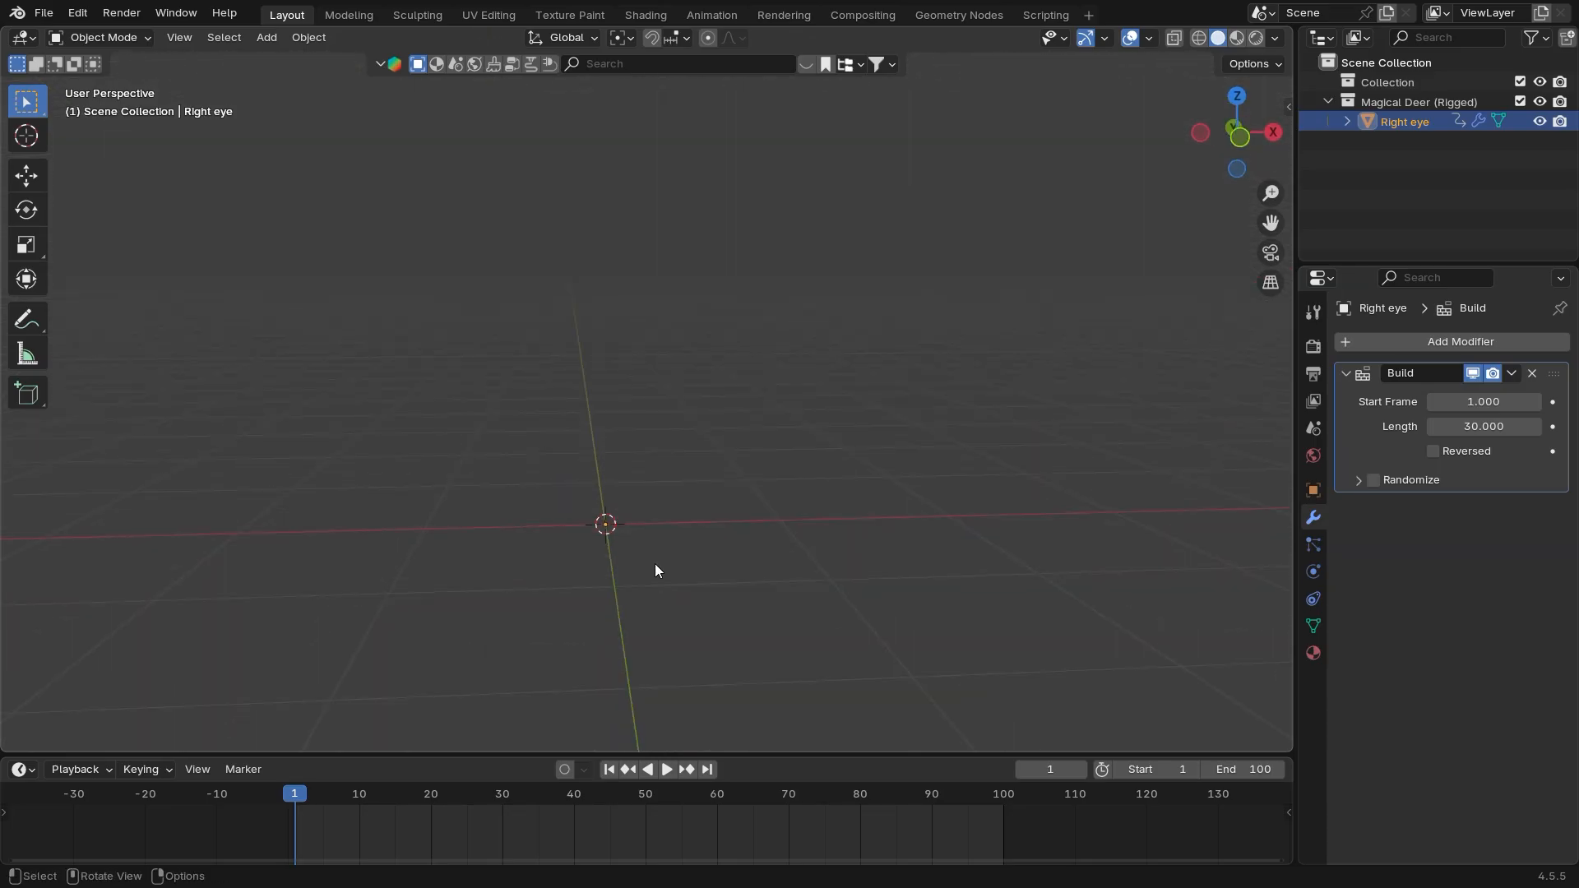
Enable Reversed on the Build modifier, preview the animation, and return to frame 1
click(1433, 452)
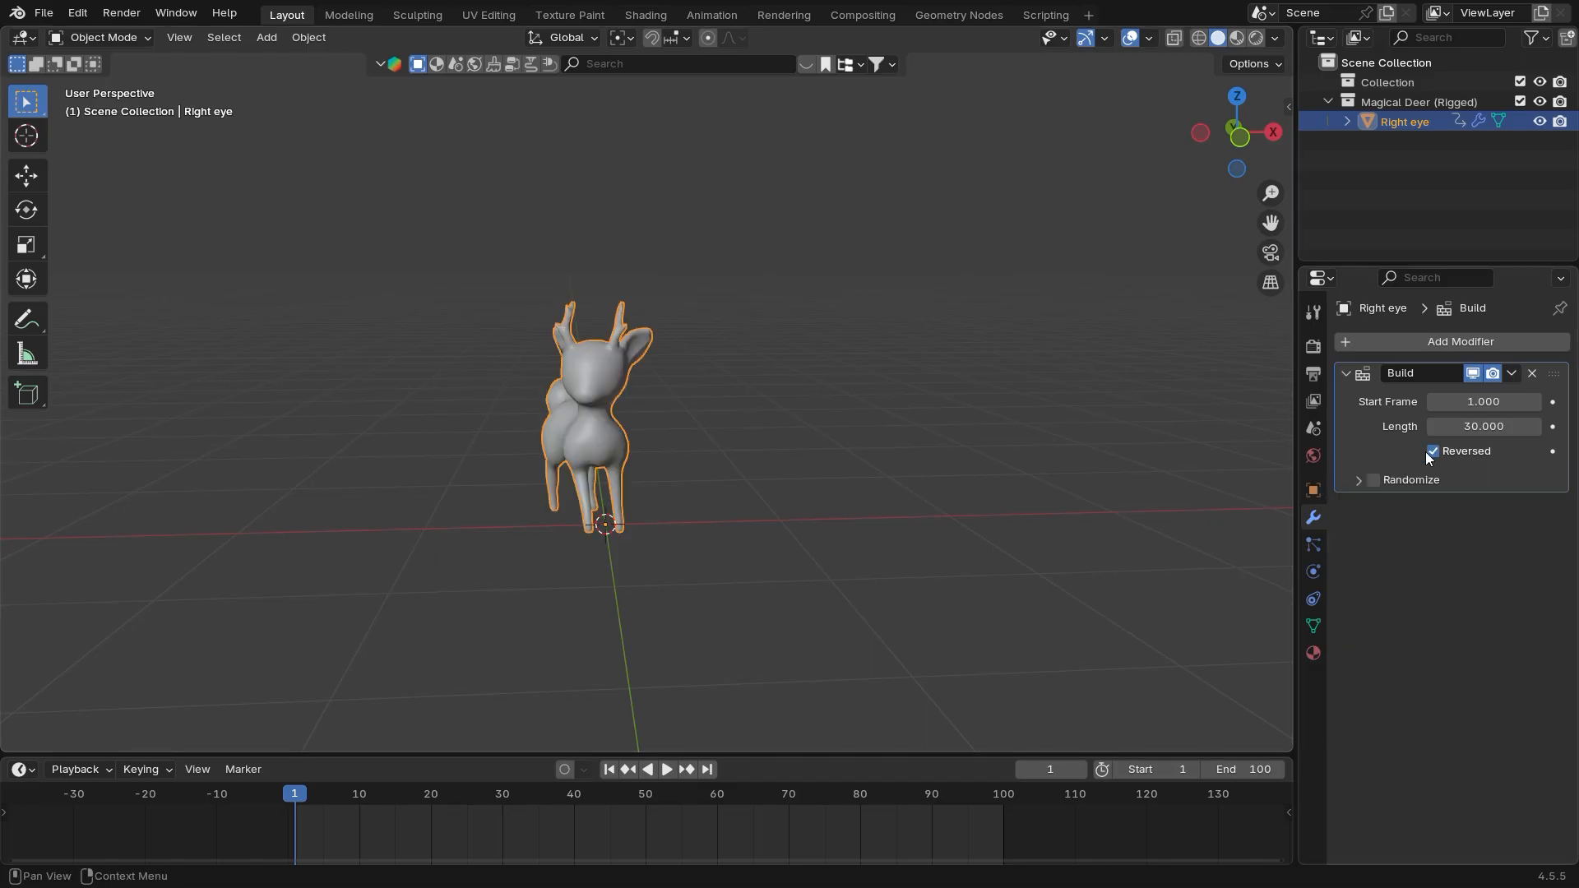
middle_drag(650, 494, 688, 490)
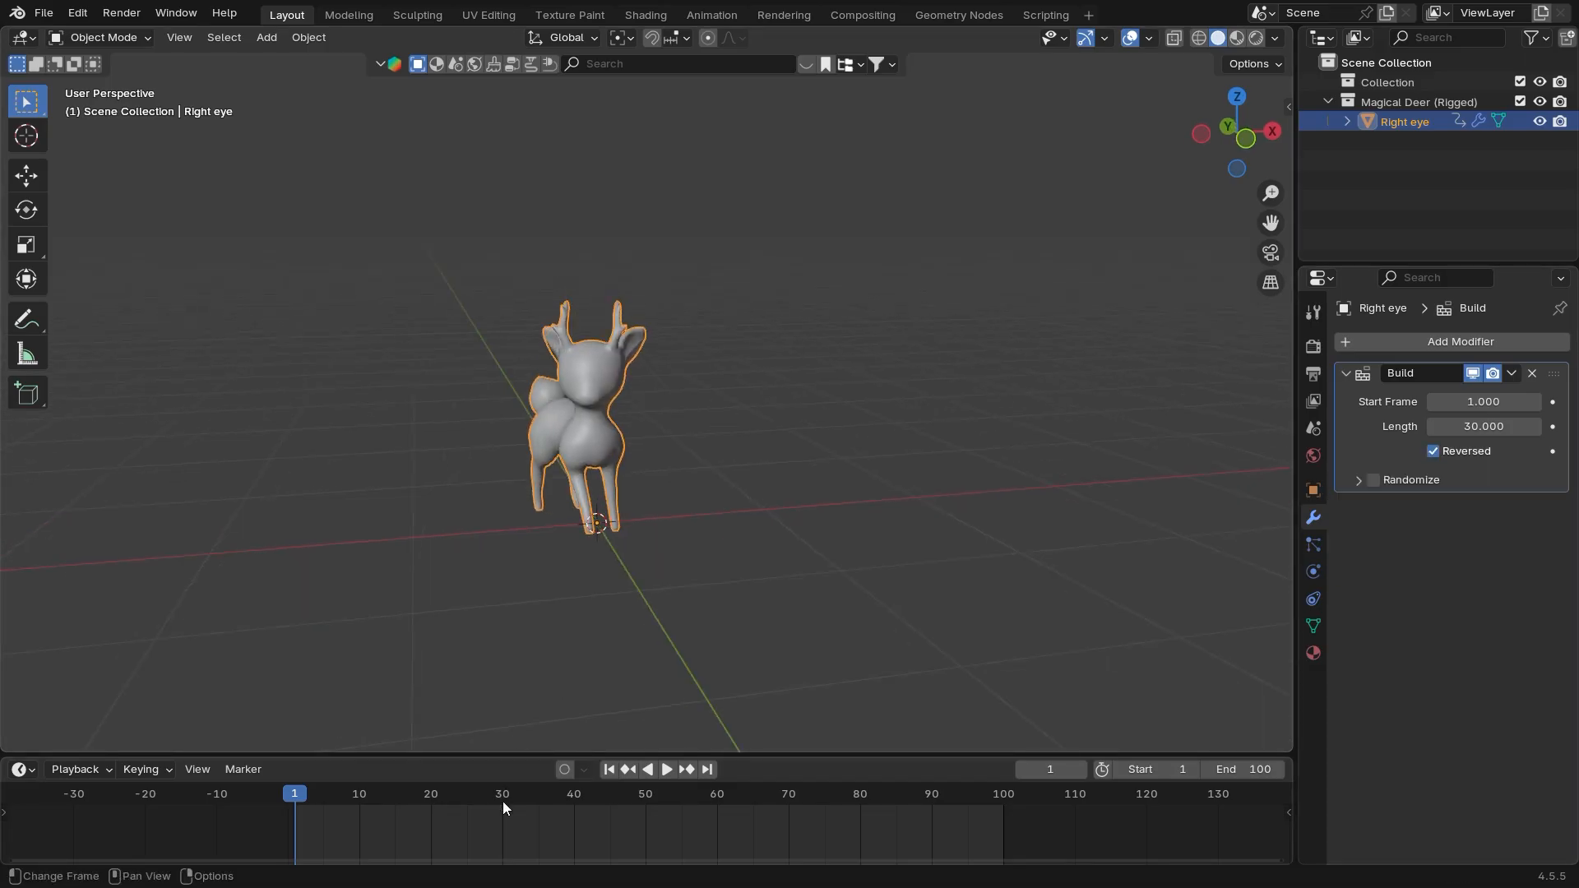
key(space)
middle_drag(910, 348, 629, 678)
drag(663, 795, 296, 793)
middle_drag(387, 723, 709, 564)
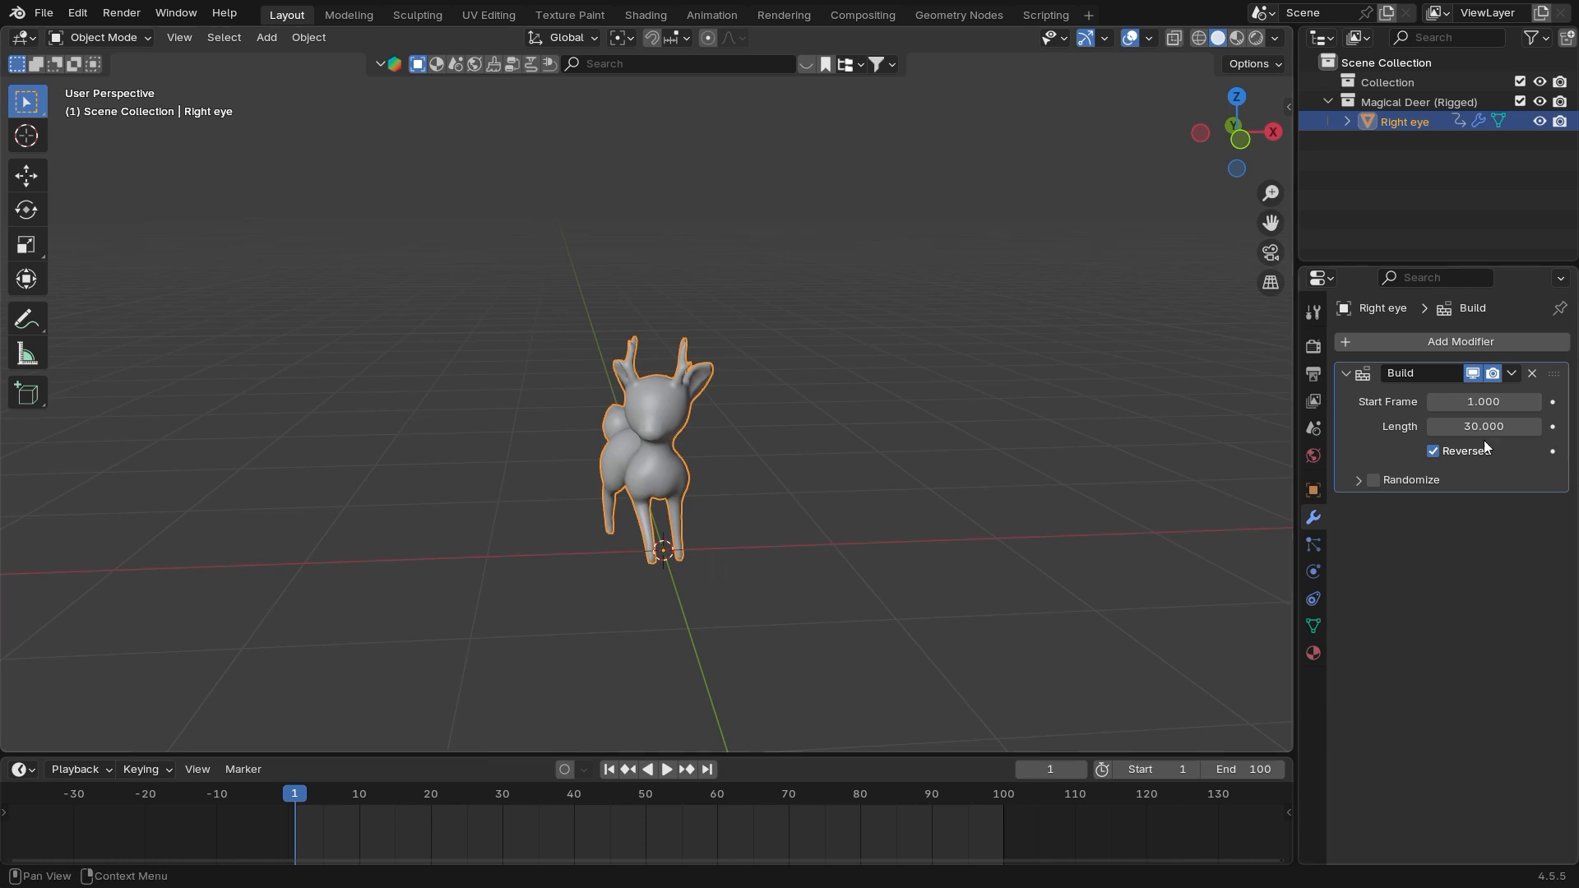
Turn off the Build modifier's viewport and render display and insert a keyframe for the deer at frame 1
mouse_move(306, 792)
mouse_down()
mouse_move(322, 793)
mouse_move(300, 796)
mouse_up()
middle_drag(613, 638, 461, 707)
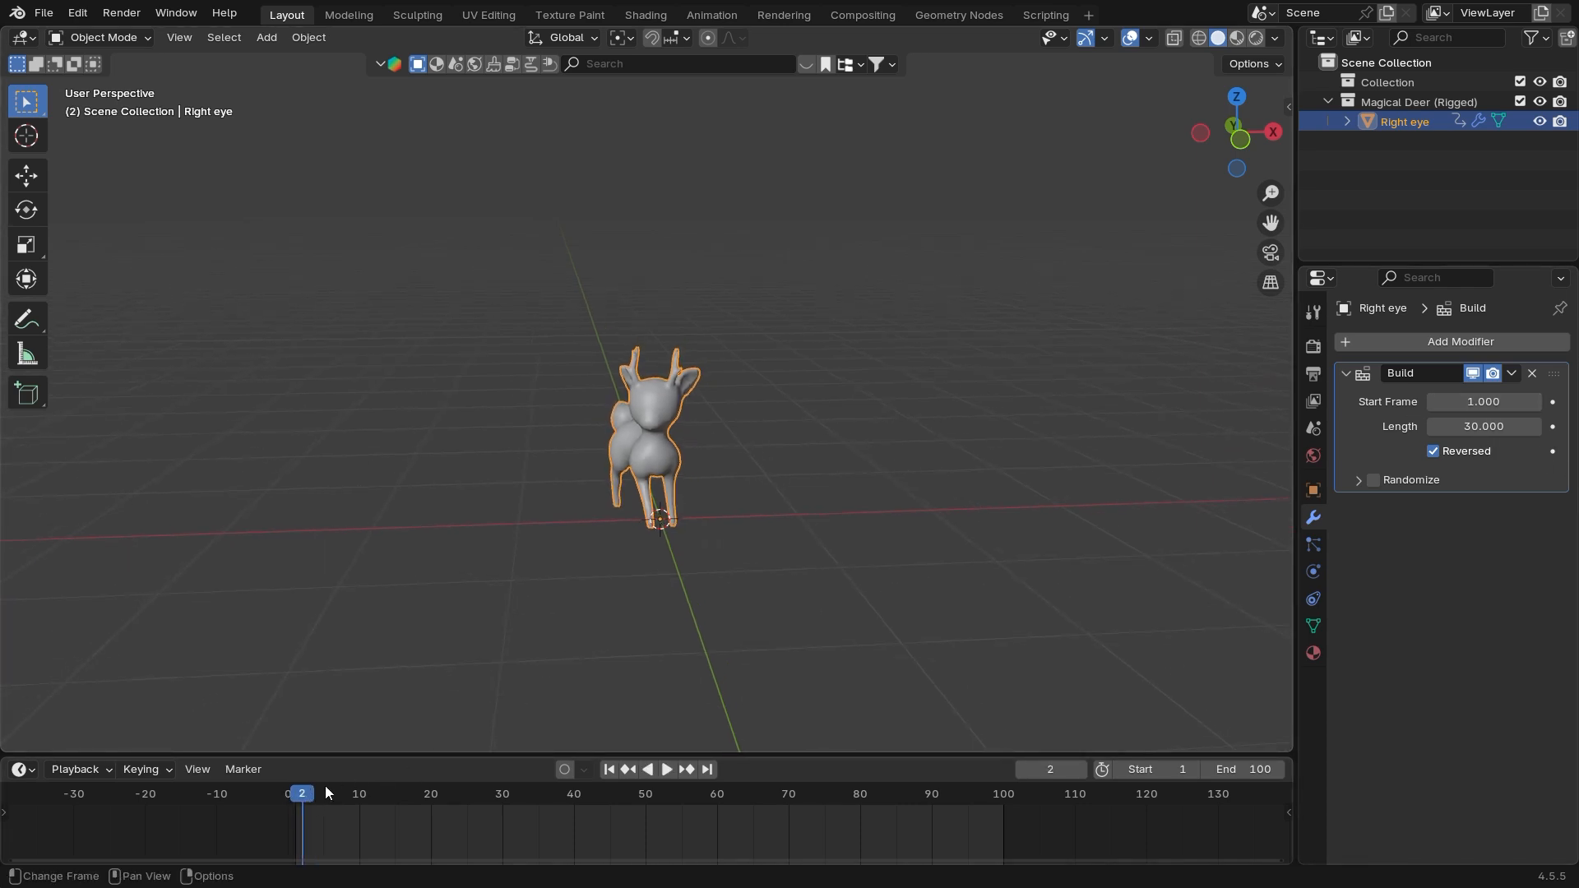
middle_drag(675, 485, 447, 722)
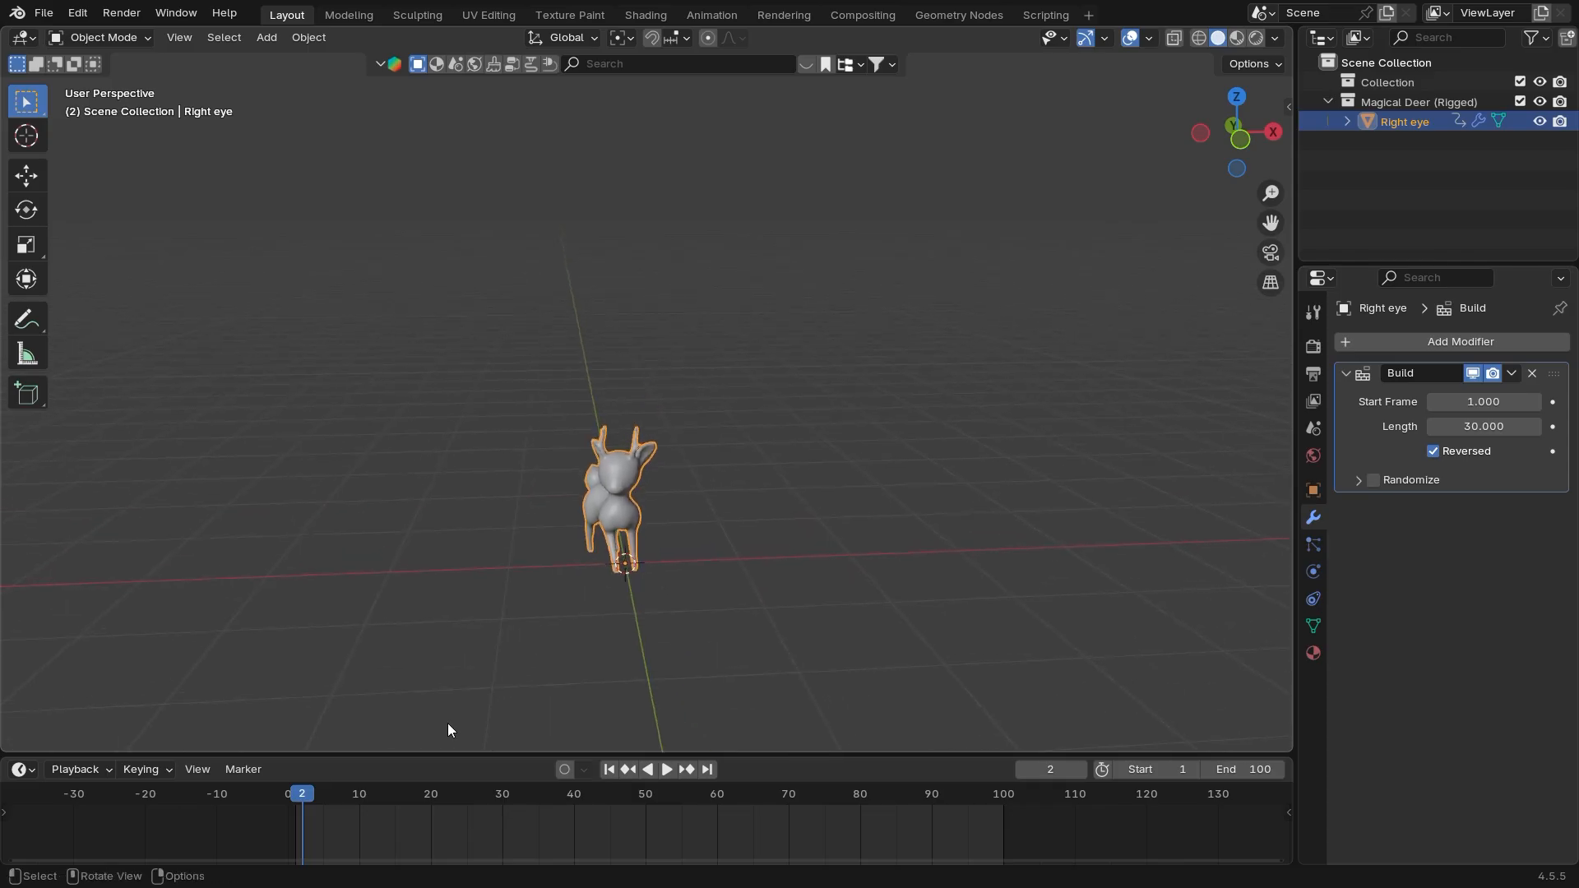
drag(304, 795, 296, 795)
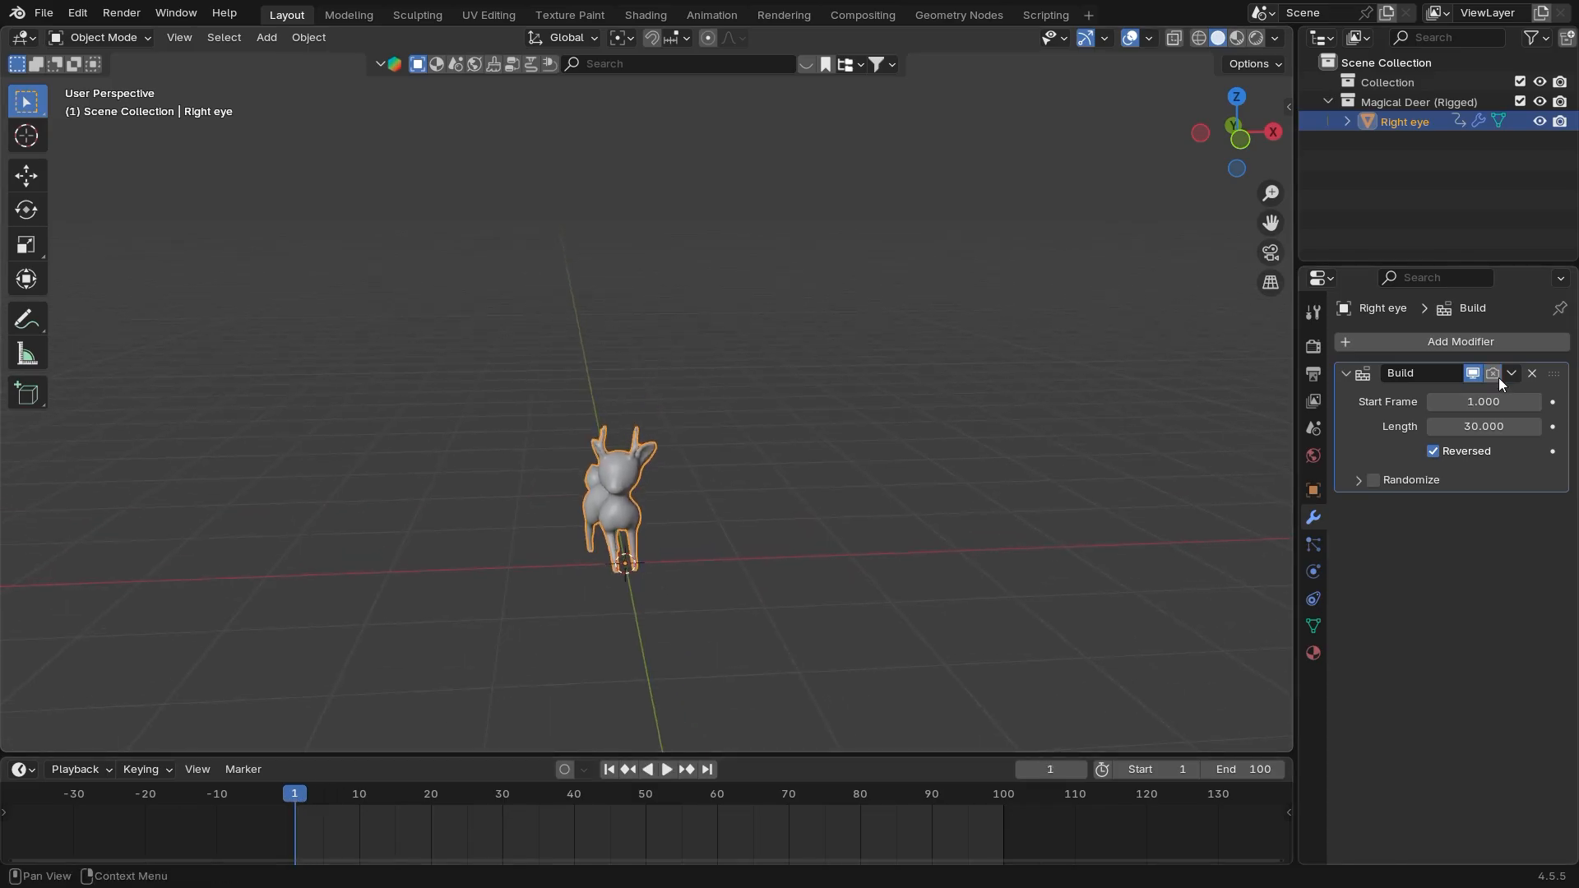
scroll(841, 598, up, 1)
key(i)
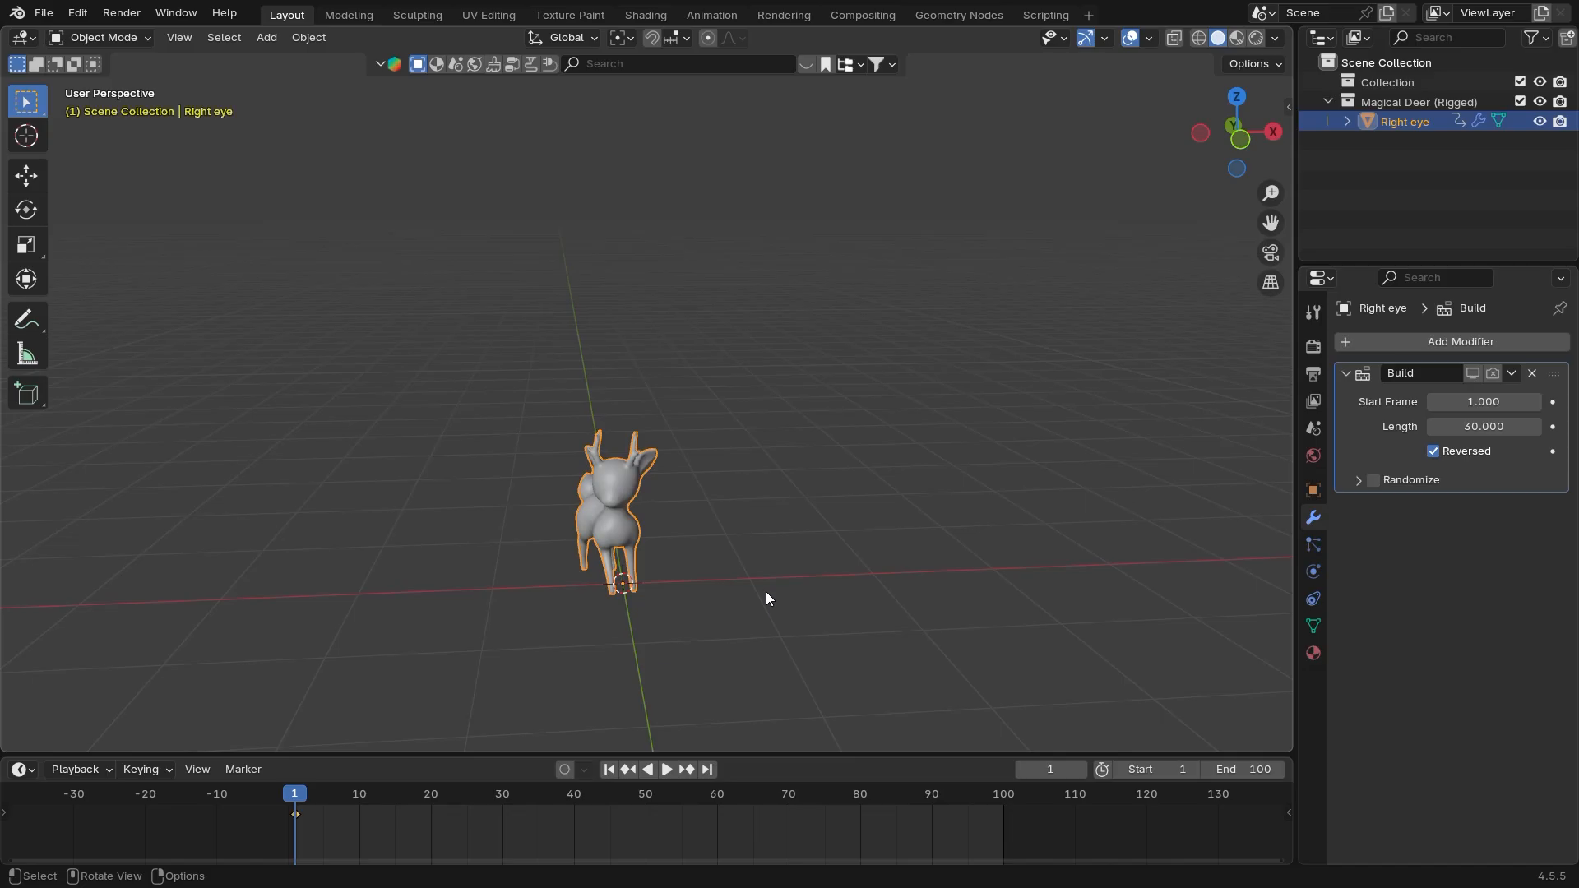
At frame 30, raise the deer along Z, rotate it about Z to face away, and insert a keyframe
drag(314, 792, 504, 796)
key(g)
key(z)
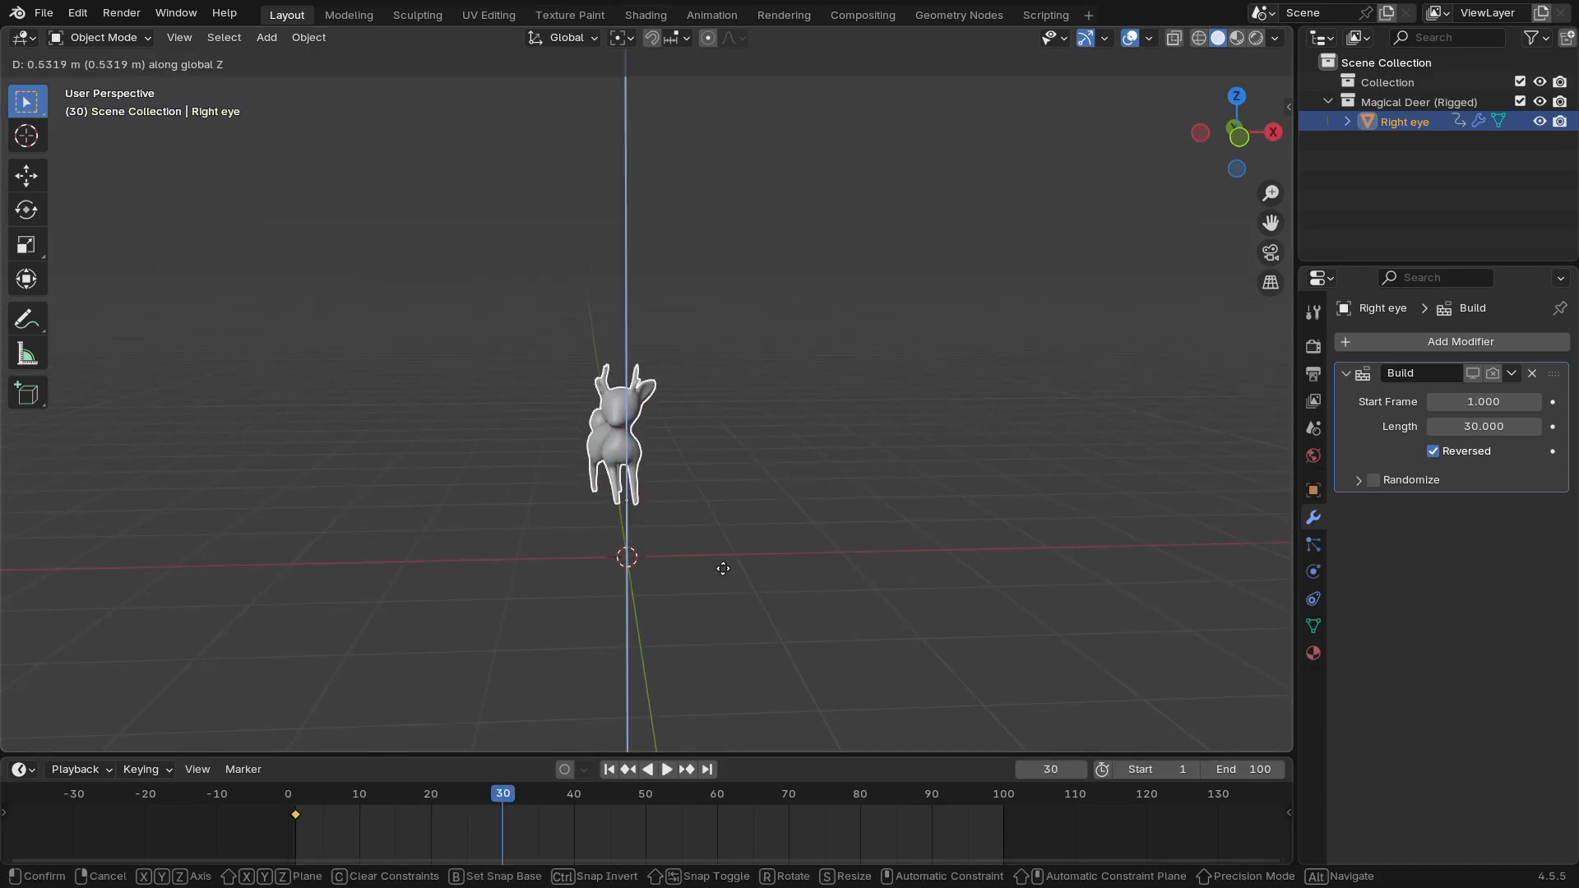
click(718, 311)
key(r)
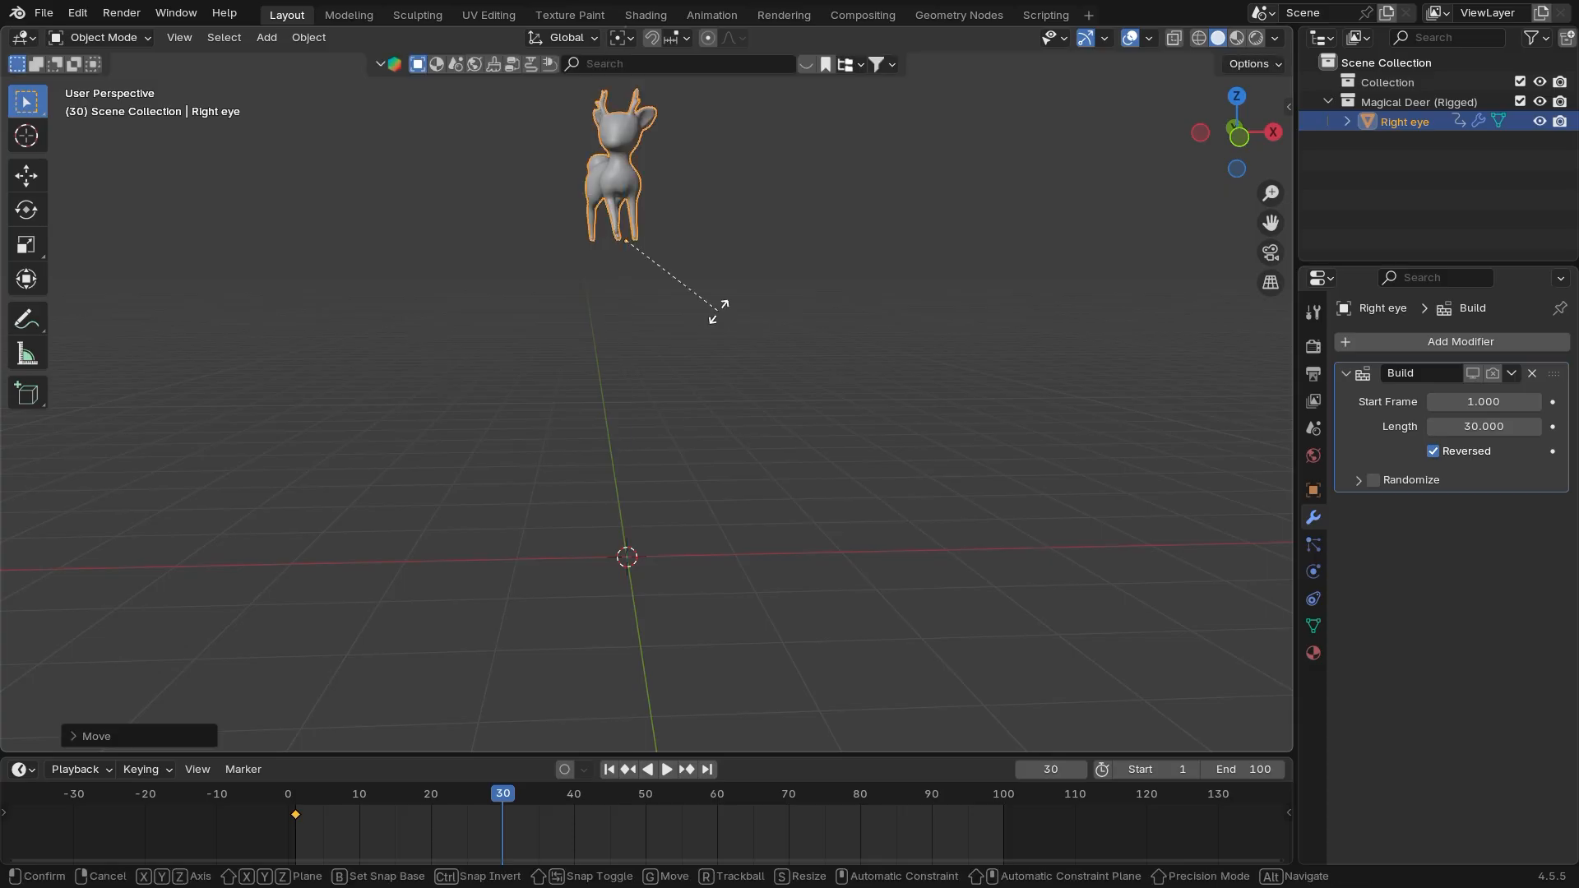
key(z)
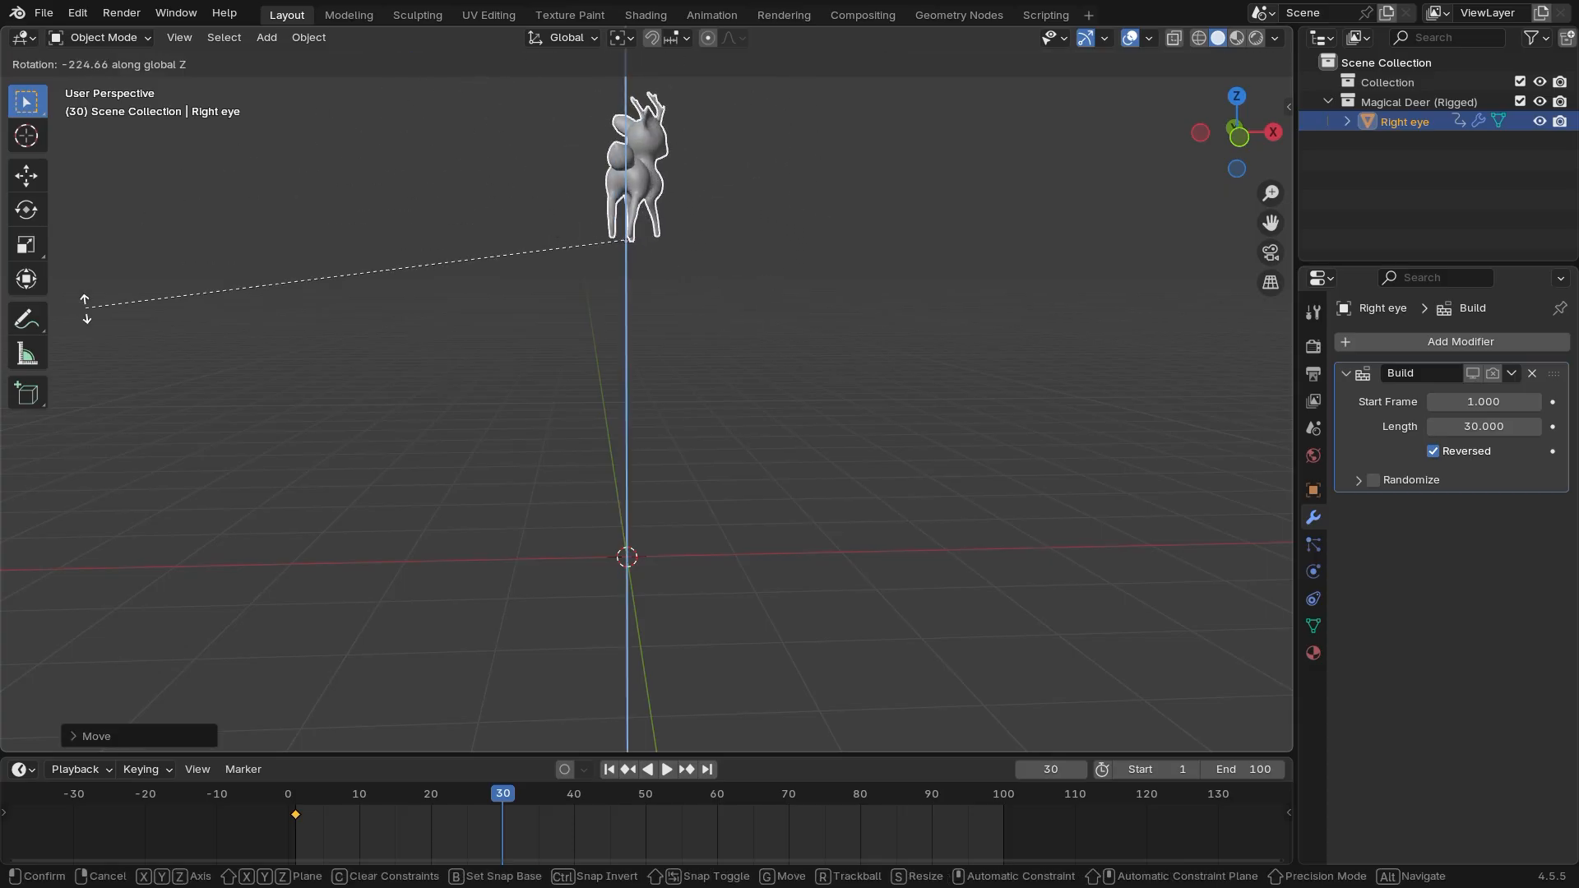
click(77, 418)
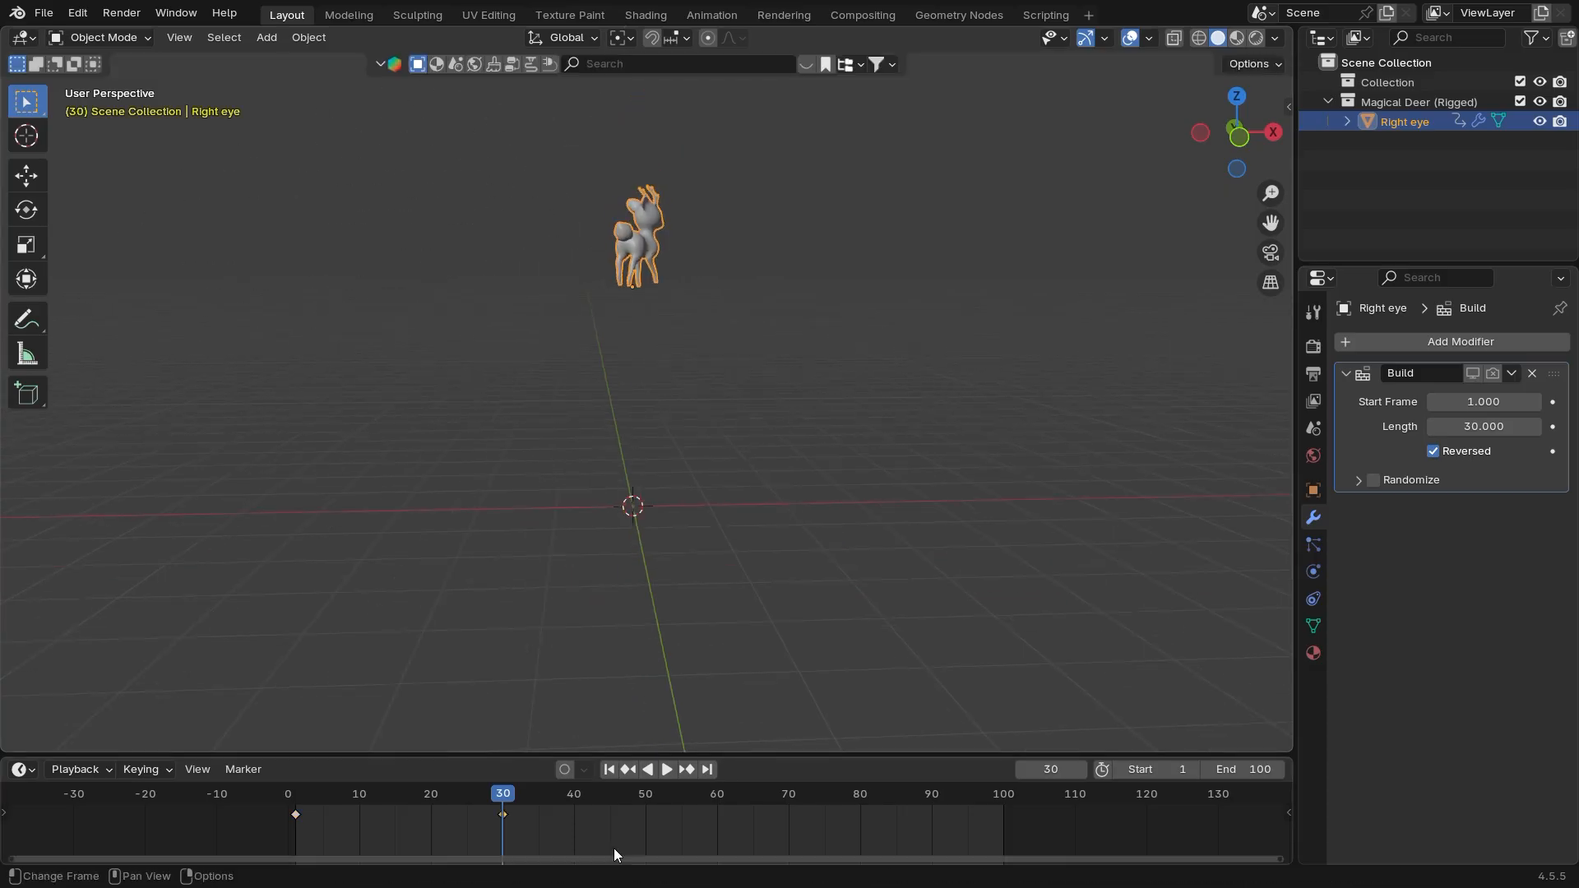
Play and scrub the deer's rising and turning motion between frames 1 and 30, stopping at frame 30
drag(511, 793, 283, 794)
key(space)
key(space)
middle_drag(657, 723, 586, 861)
drag(454, 794, 503, 812)
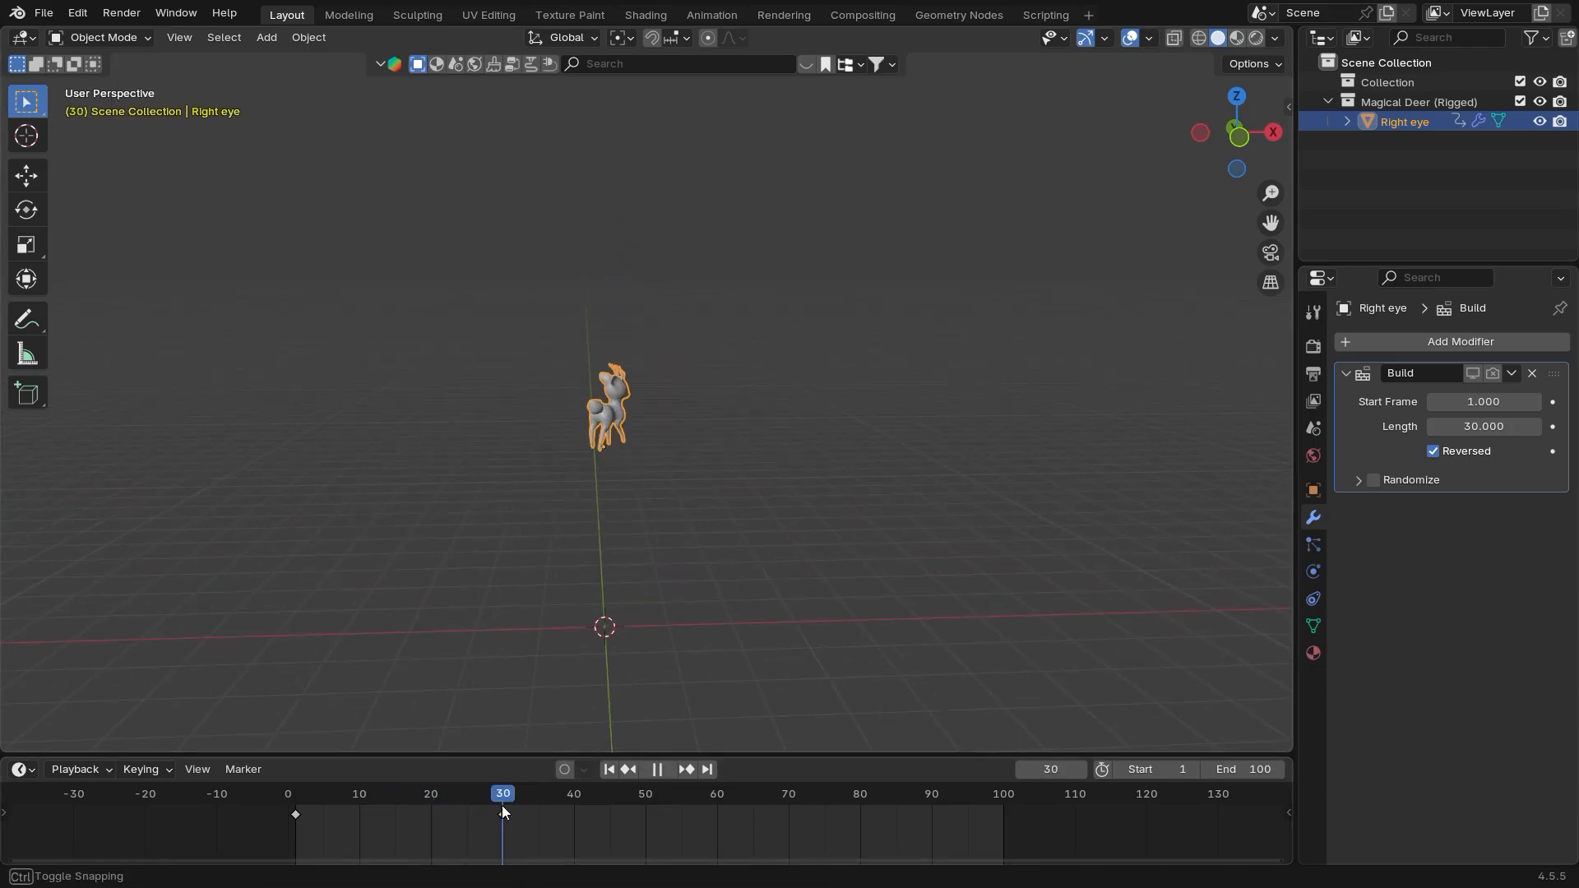
drag(505, 807, 500, 806)
scroll(635, 470, up, 4)
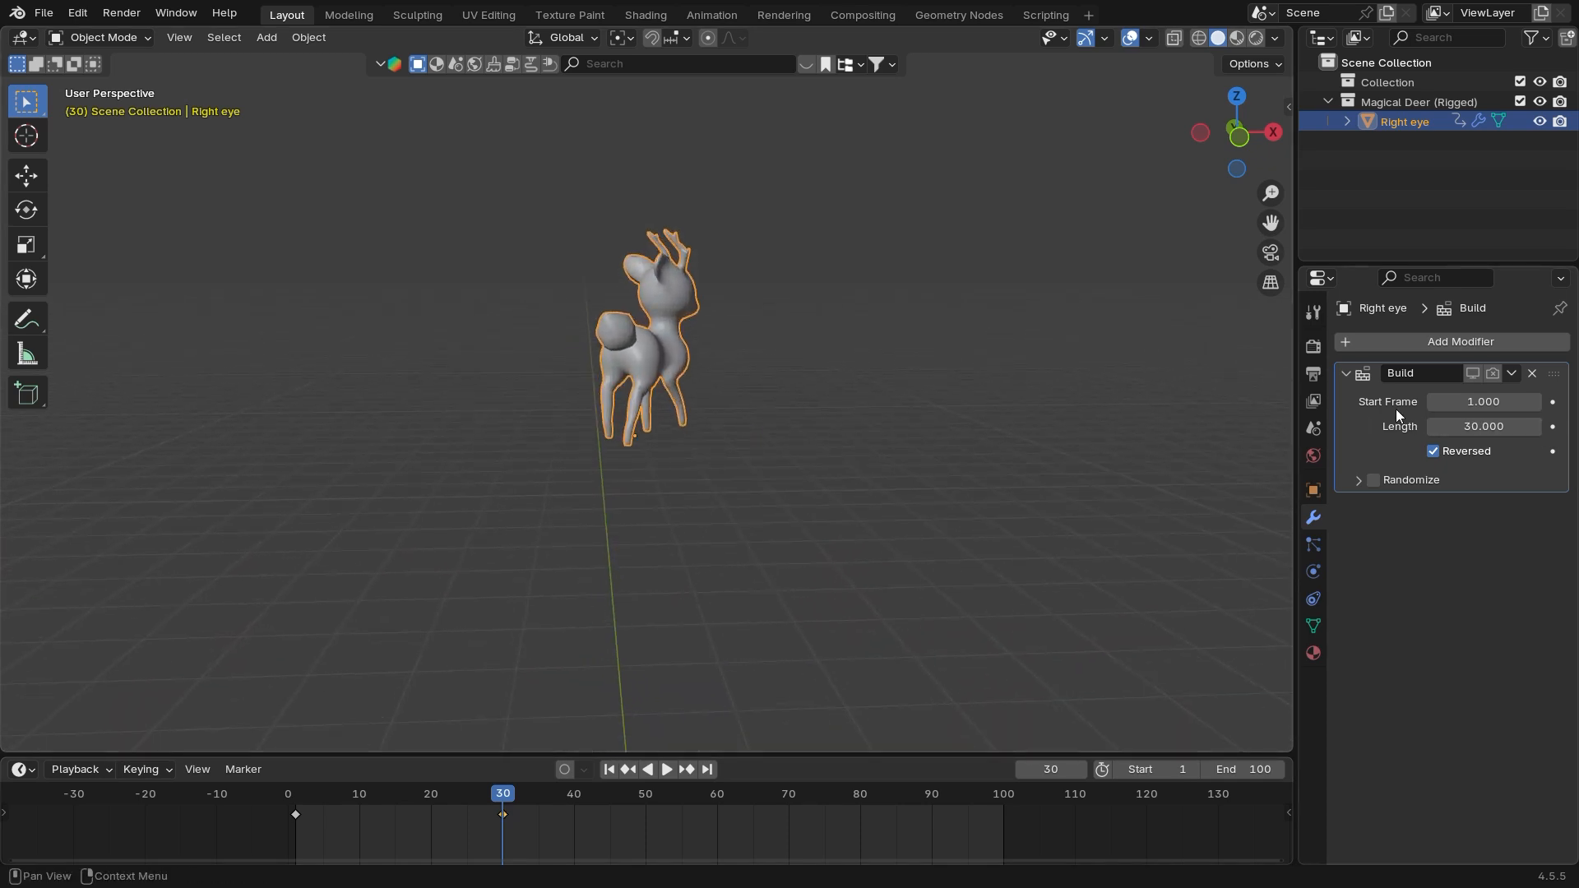
Set the Build modifier's Start Frame to 30 and scrub the timeline to frame 60
click(1472, 403)
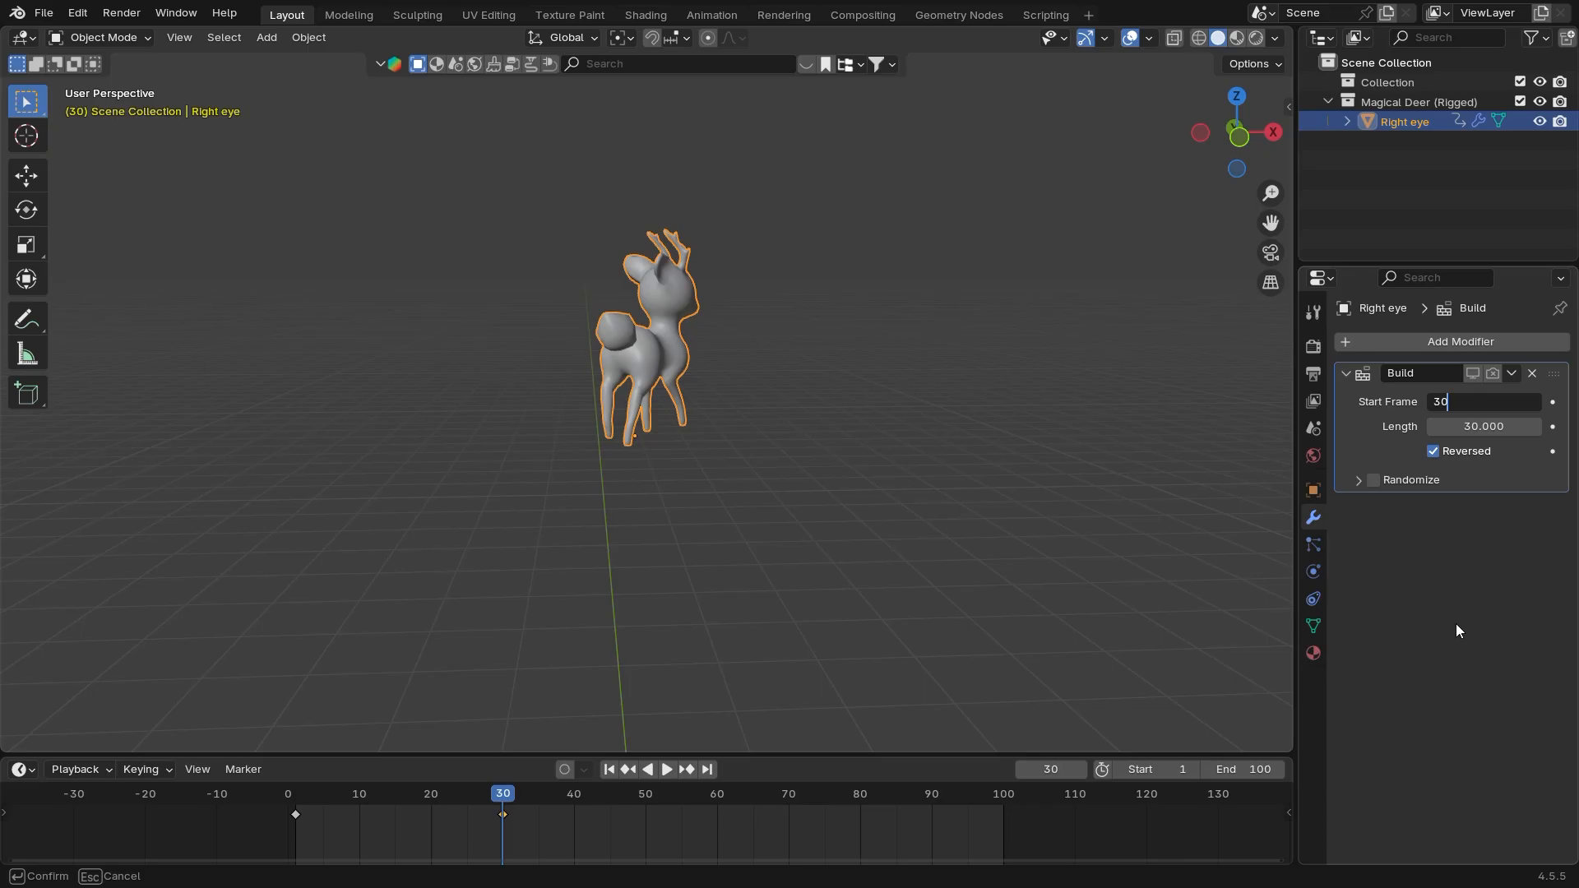
key(Return)
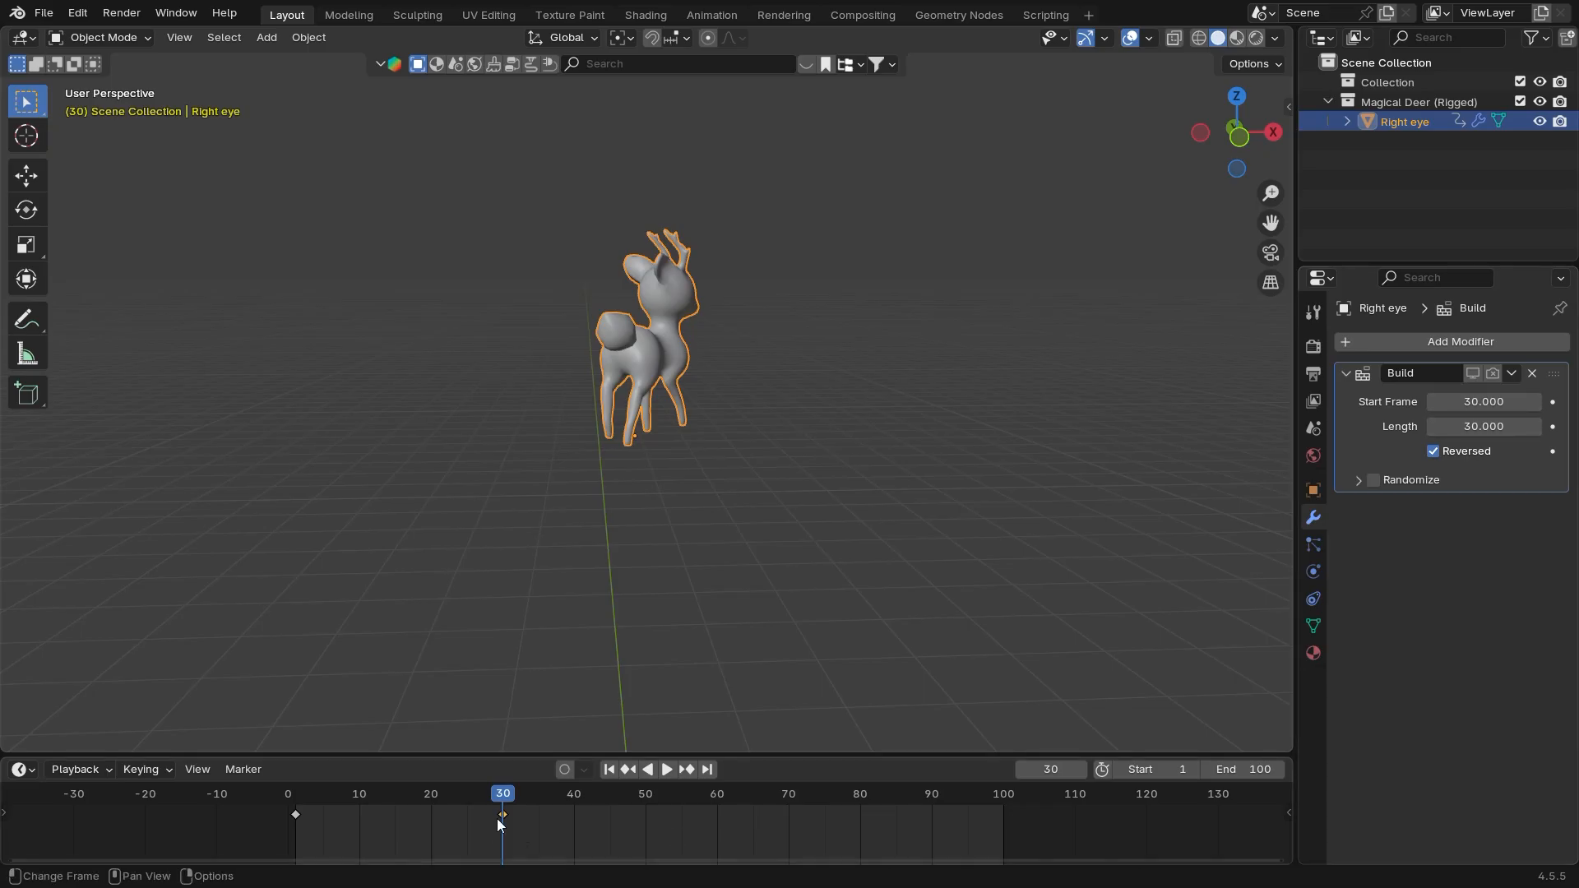
drag(510, 796, 571, 802)
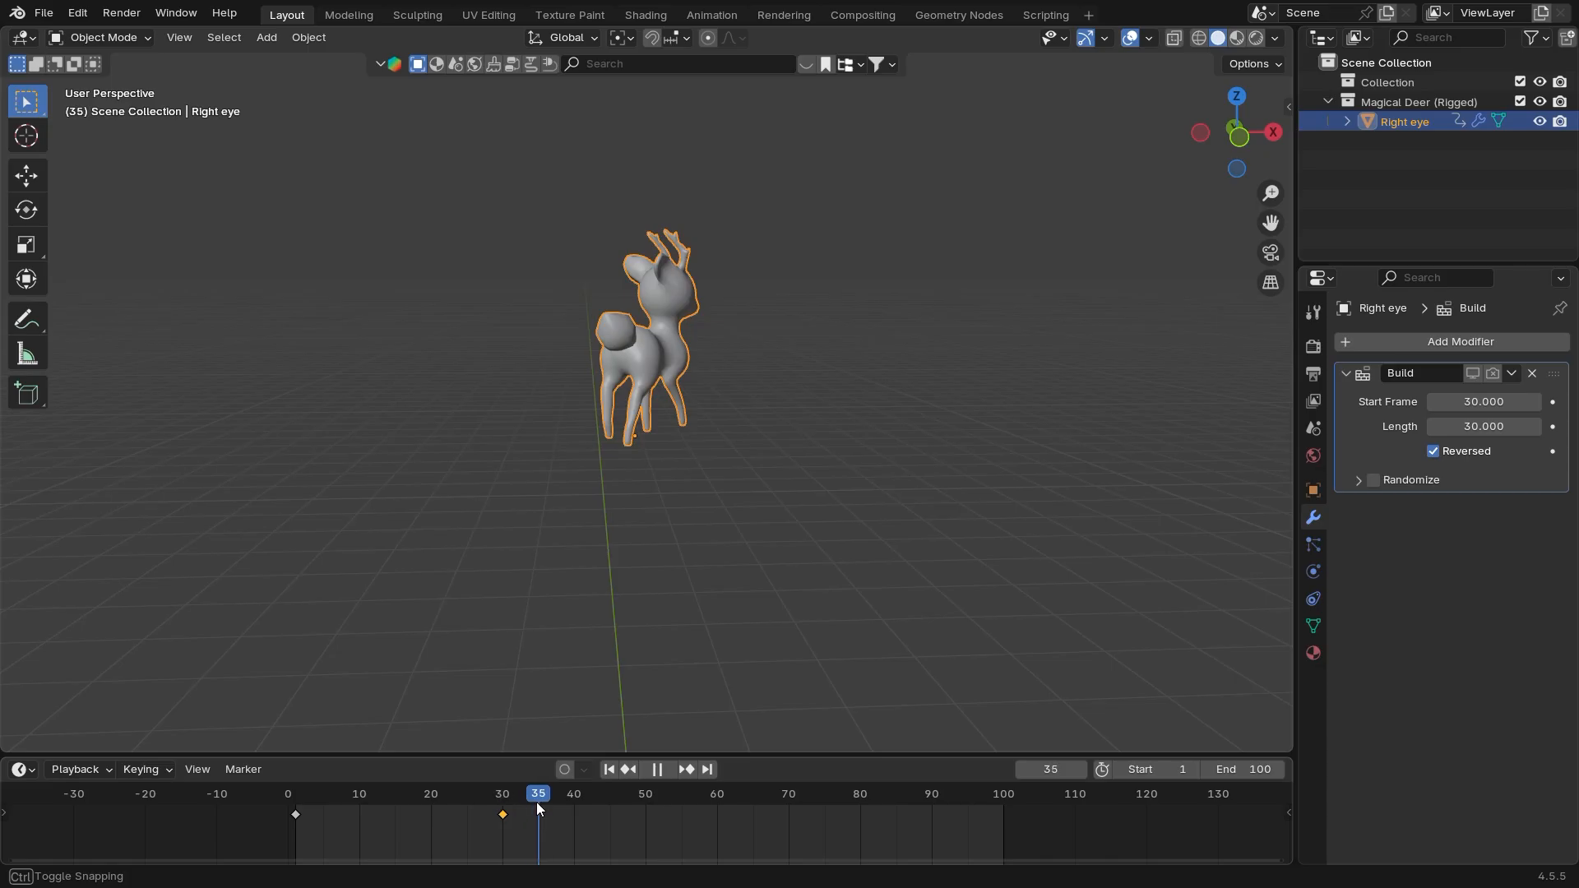
drag(693, 806, 720, 802)
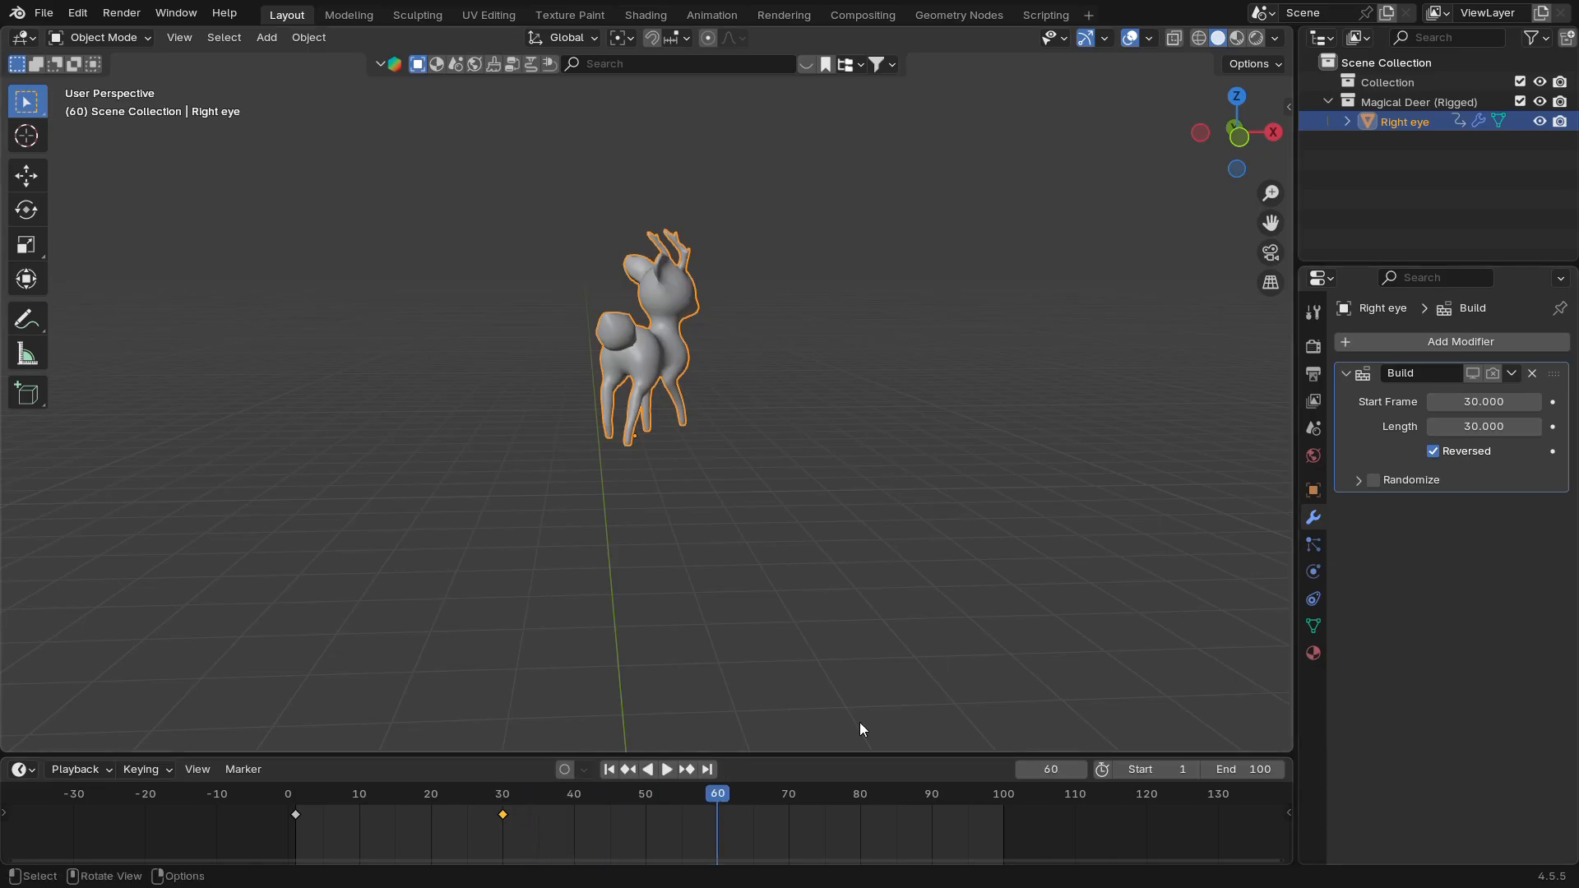
Turn the Build modifier's viewport and render display back on and play the animation from the start
drag(723, 794, 282, 796)
ctrl+middle_drag(801, 526, 806, 735)
key(space)
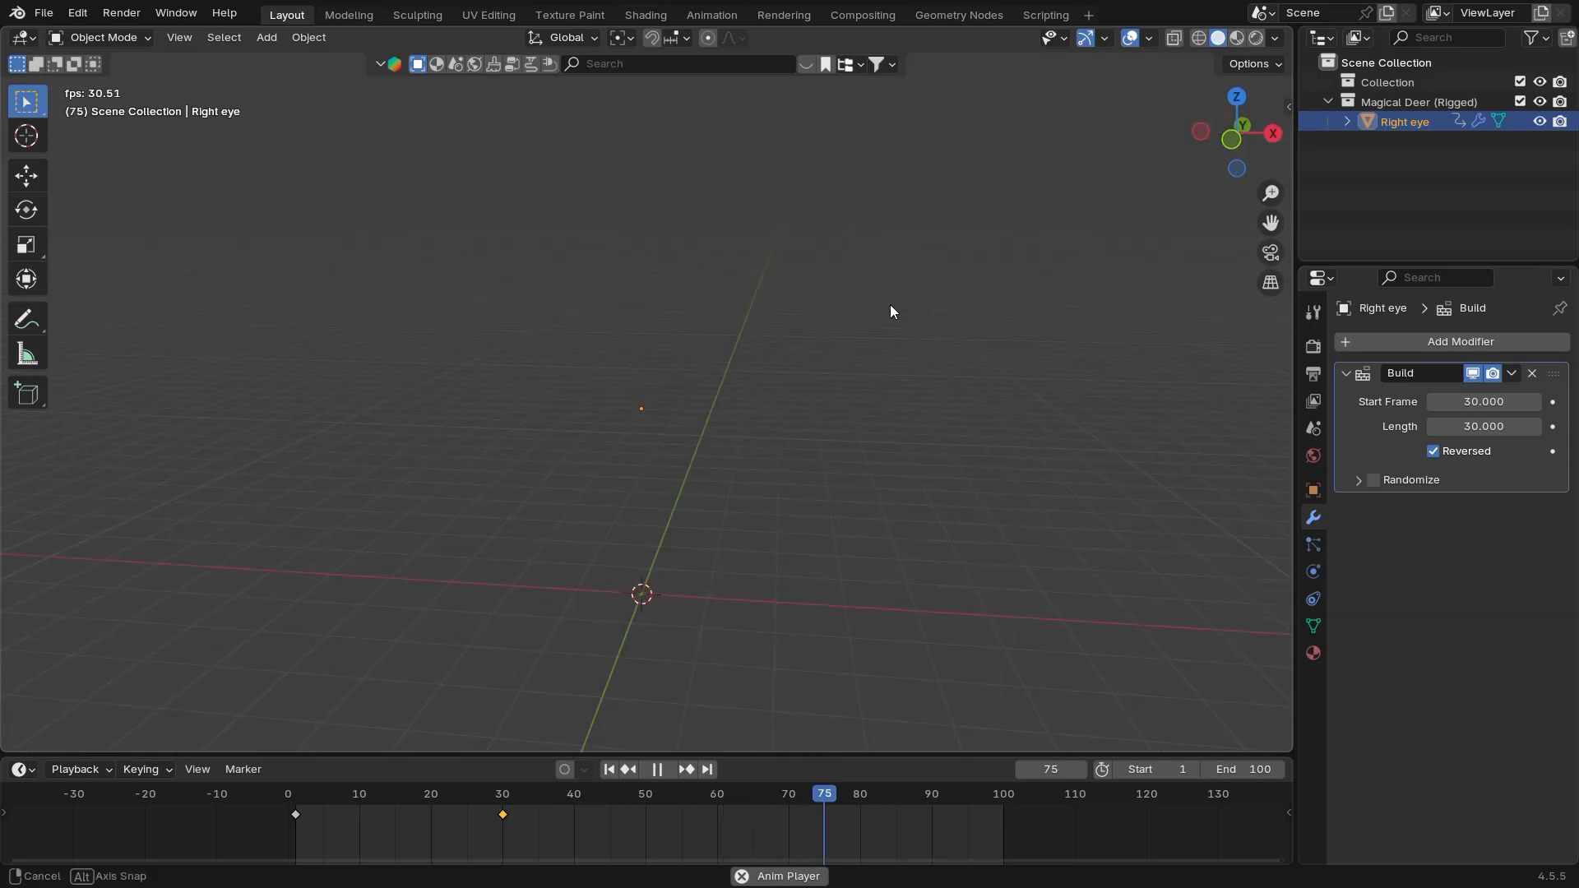
key(Escape)
Scrub to frame 44 and examine the partly dissolved deer up close
scroll(768, 452, up, 2)
middle_drag(781, 428, 774, 551)
middle_drag(945, 470, 707, 592)
drag(519, 796, 603, 804)
ctrl+middle_drag(724, 512, 810, 391)
shift+middle_drag(814, 362, 840, 483)
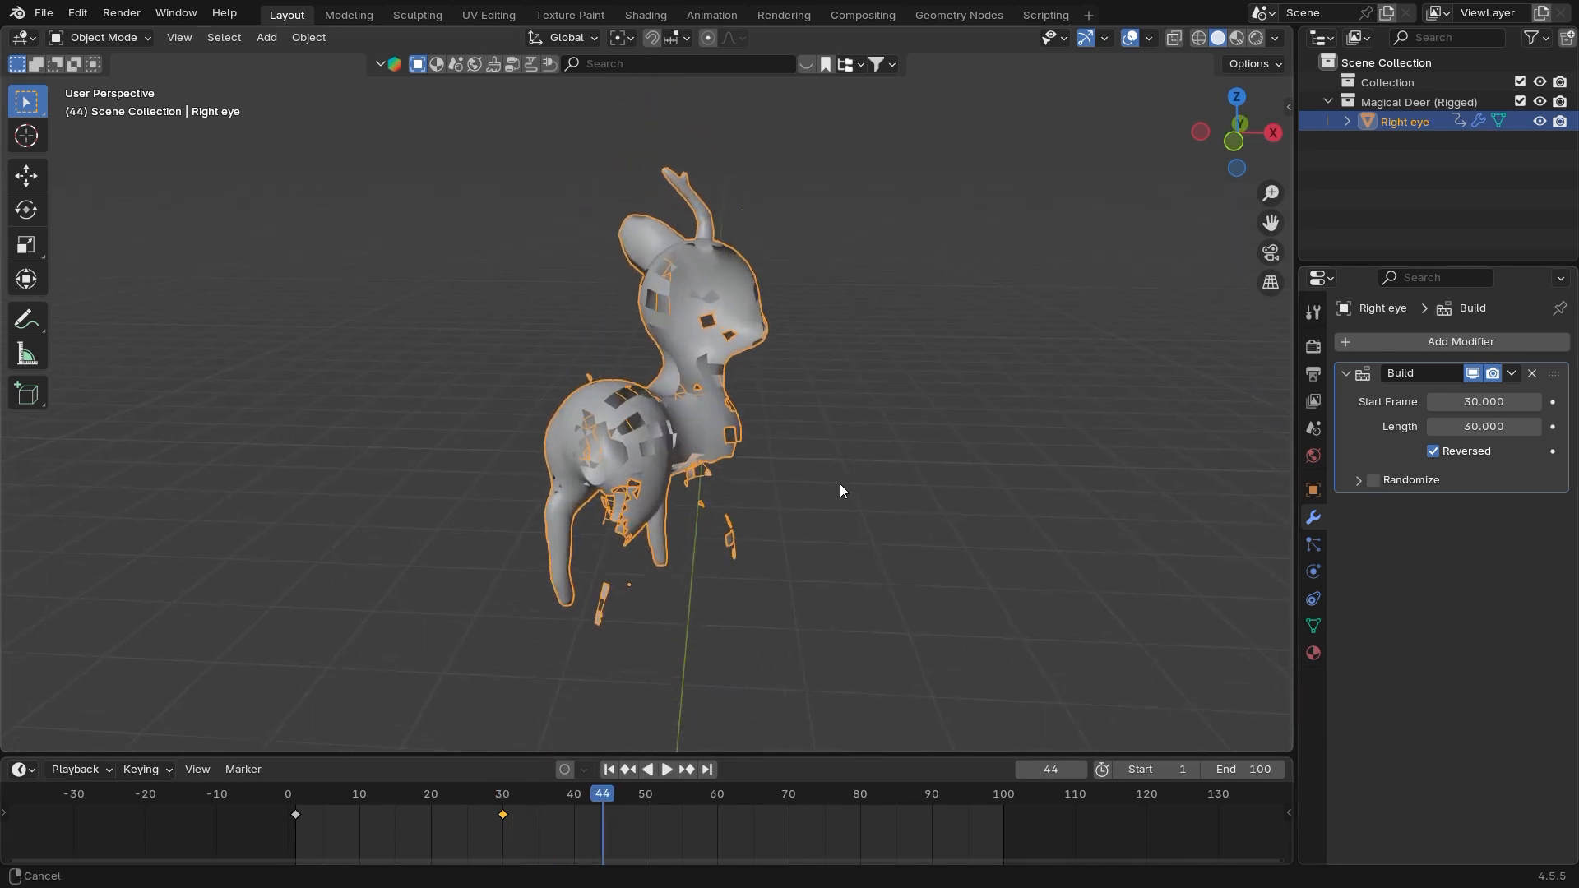
Enable Randomize on the Build modifier and preview the random face order, stopping at frame 44
click(1373, 480)
middle_drag(671, 535, 625, 535)
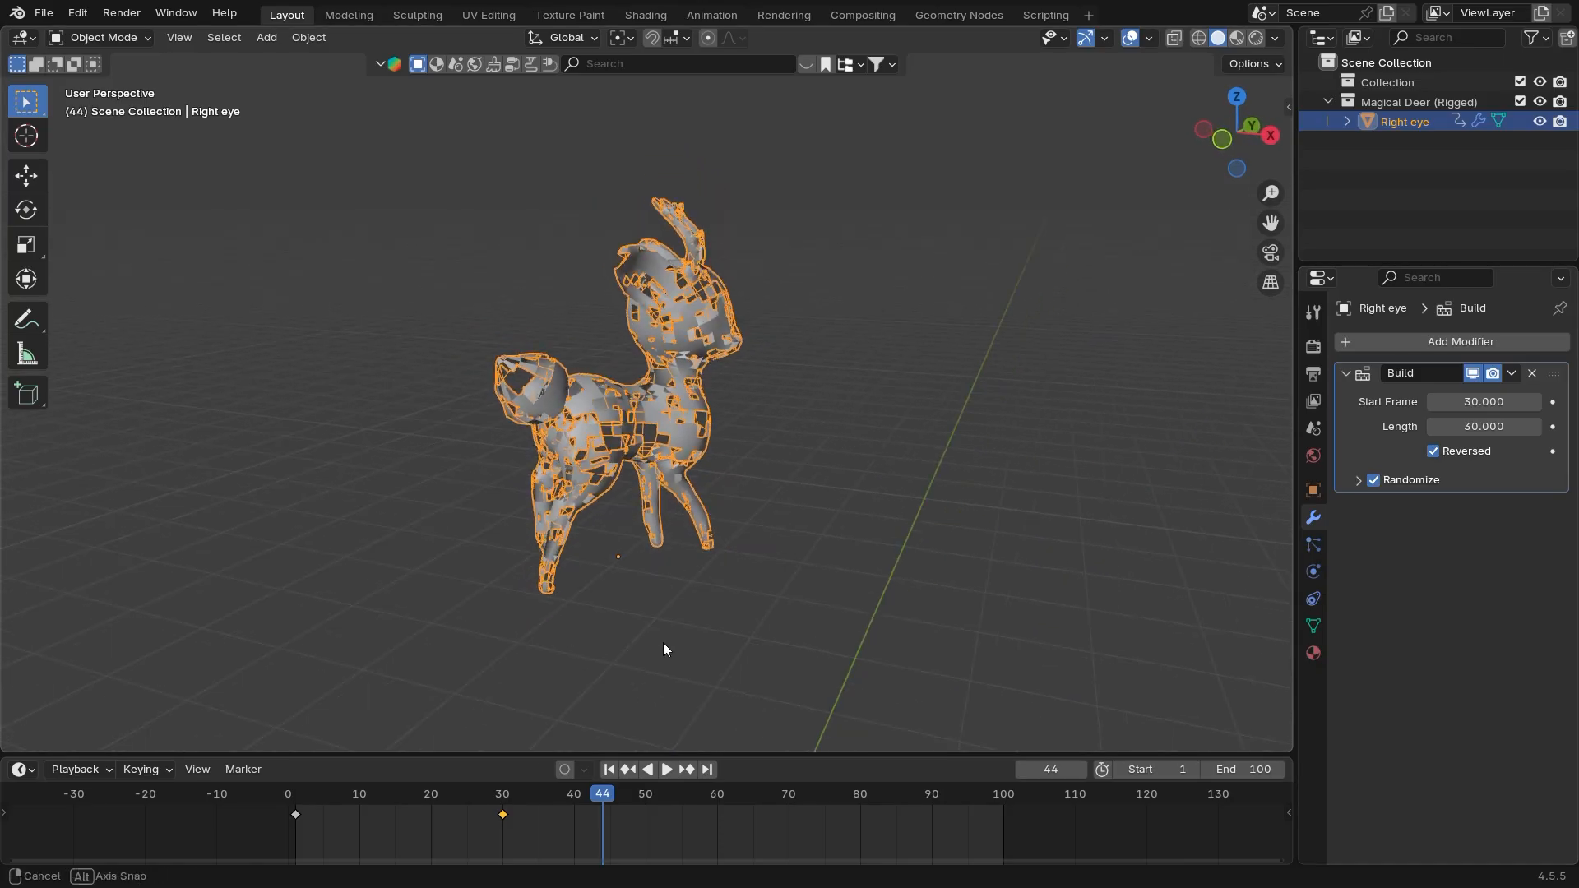
click(521, 806)
key(space)
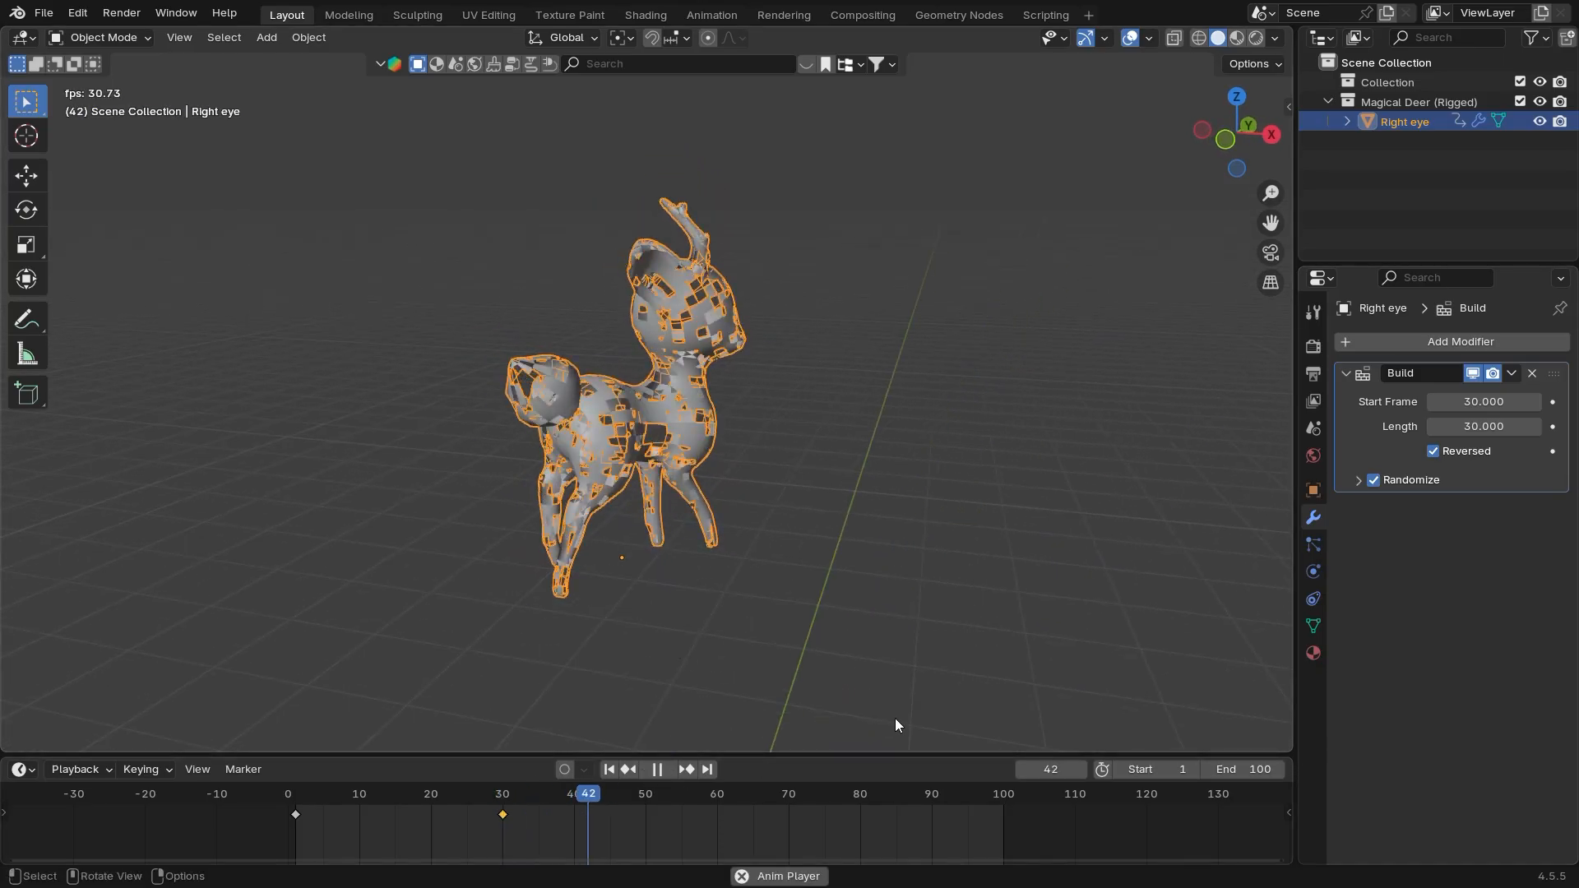
drag(768, 783, 602, 799)
key(space)
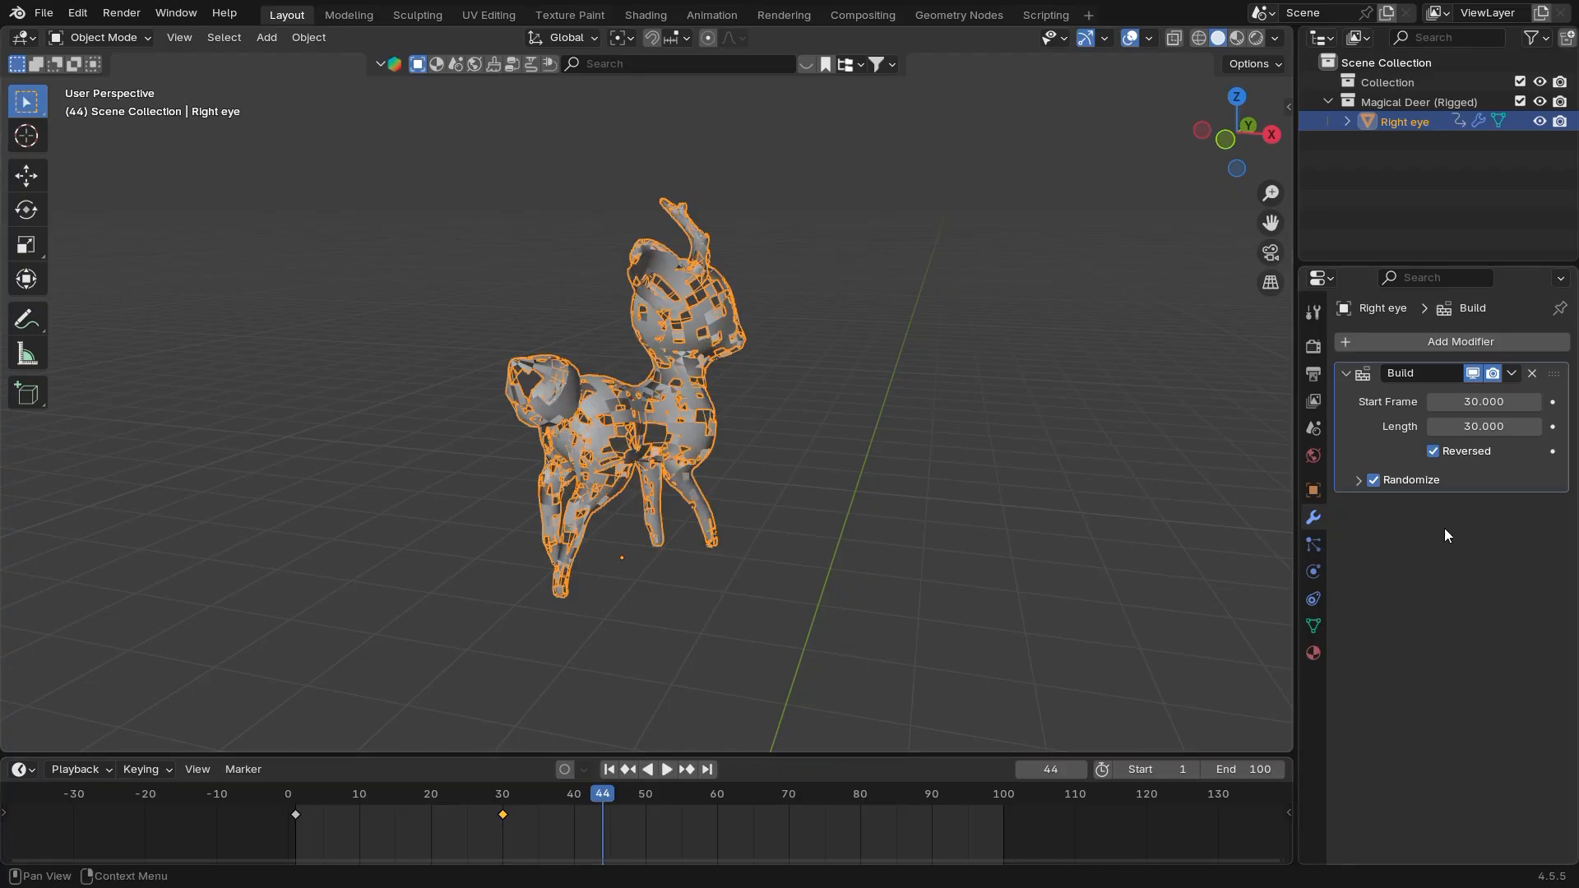
Expand the Randomize settings and change the Seed to 745, inspecting the scattered faces on the deer
click(1358, 481)
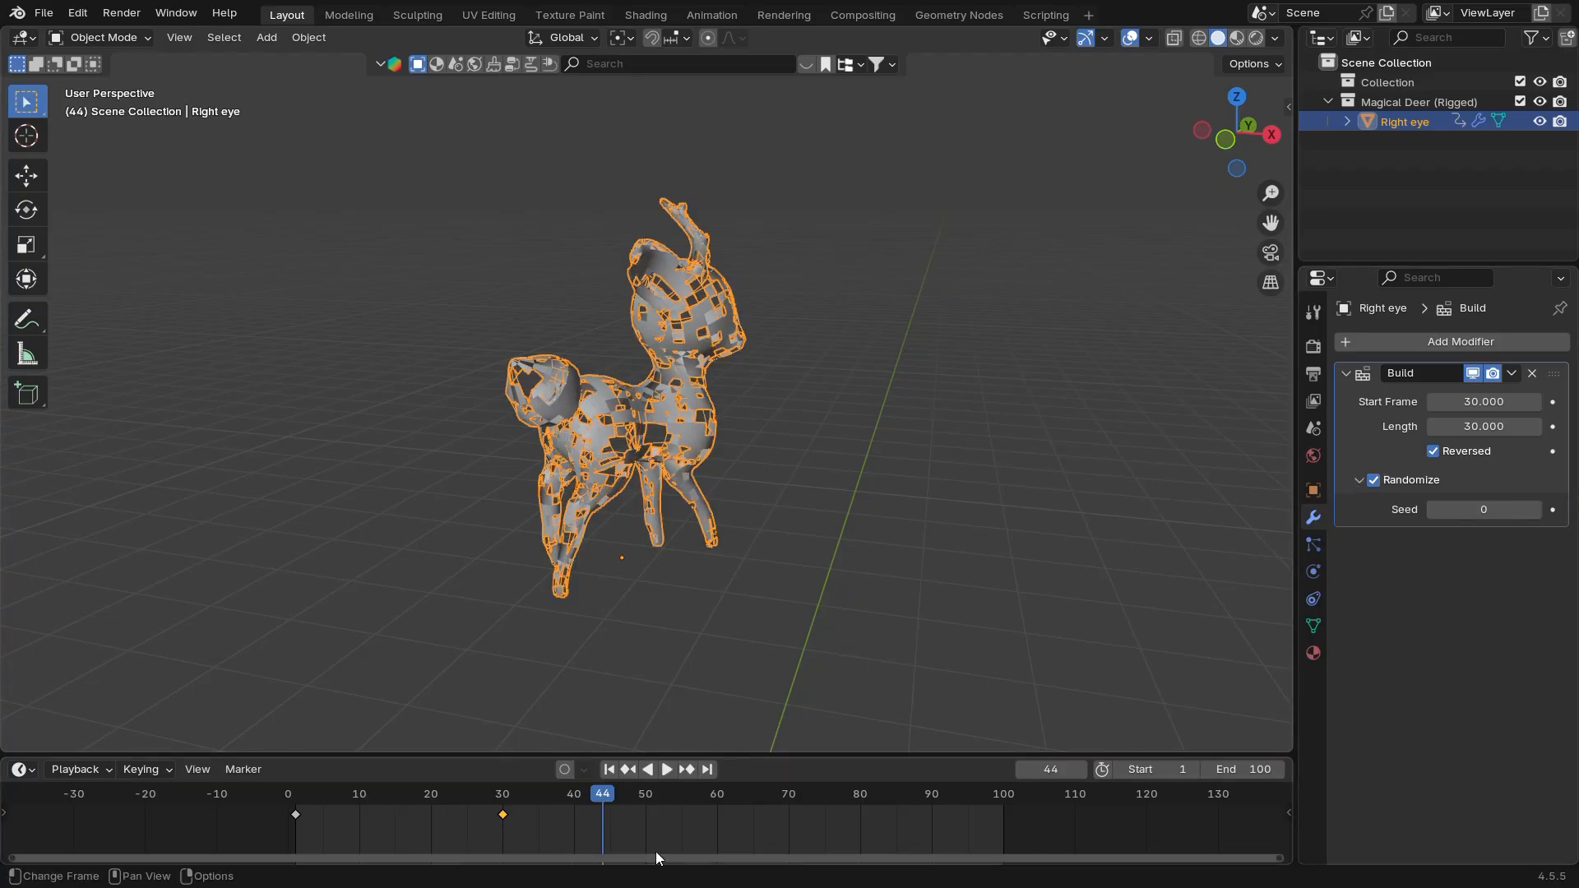
mouse_move(1478, 509)
mouse_down()
mouse_move(1509, 510)
mouse_move(1478, 512)
mouse_up()
ctrl+middle_drag(670, 484, 601, 329)
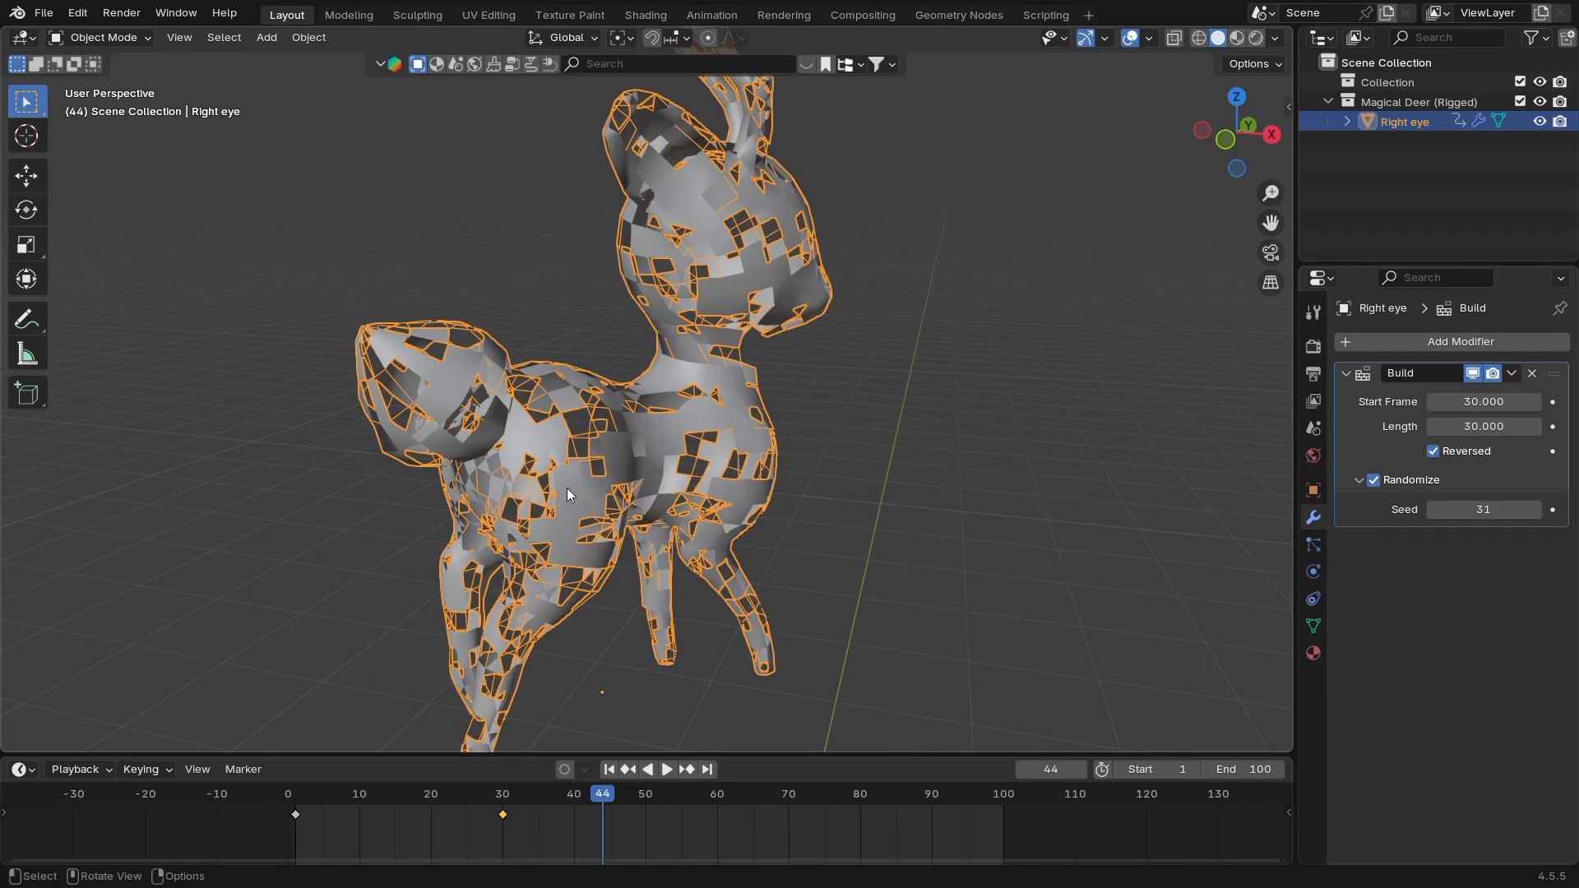
ctrl+middle_drag(566, 486, 586, 585)
drag(1438, 509, 1538, 510)
ctrl+middle_drag(670, 535, 648, 720)
Play and scrub the randomized dissolve from frame 30 onward and examine the deer around frame 50
drag(590, 801, 497, 802)
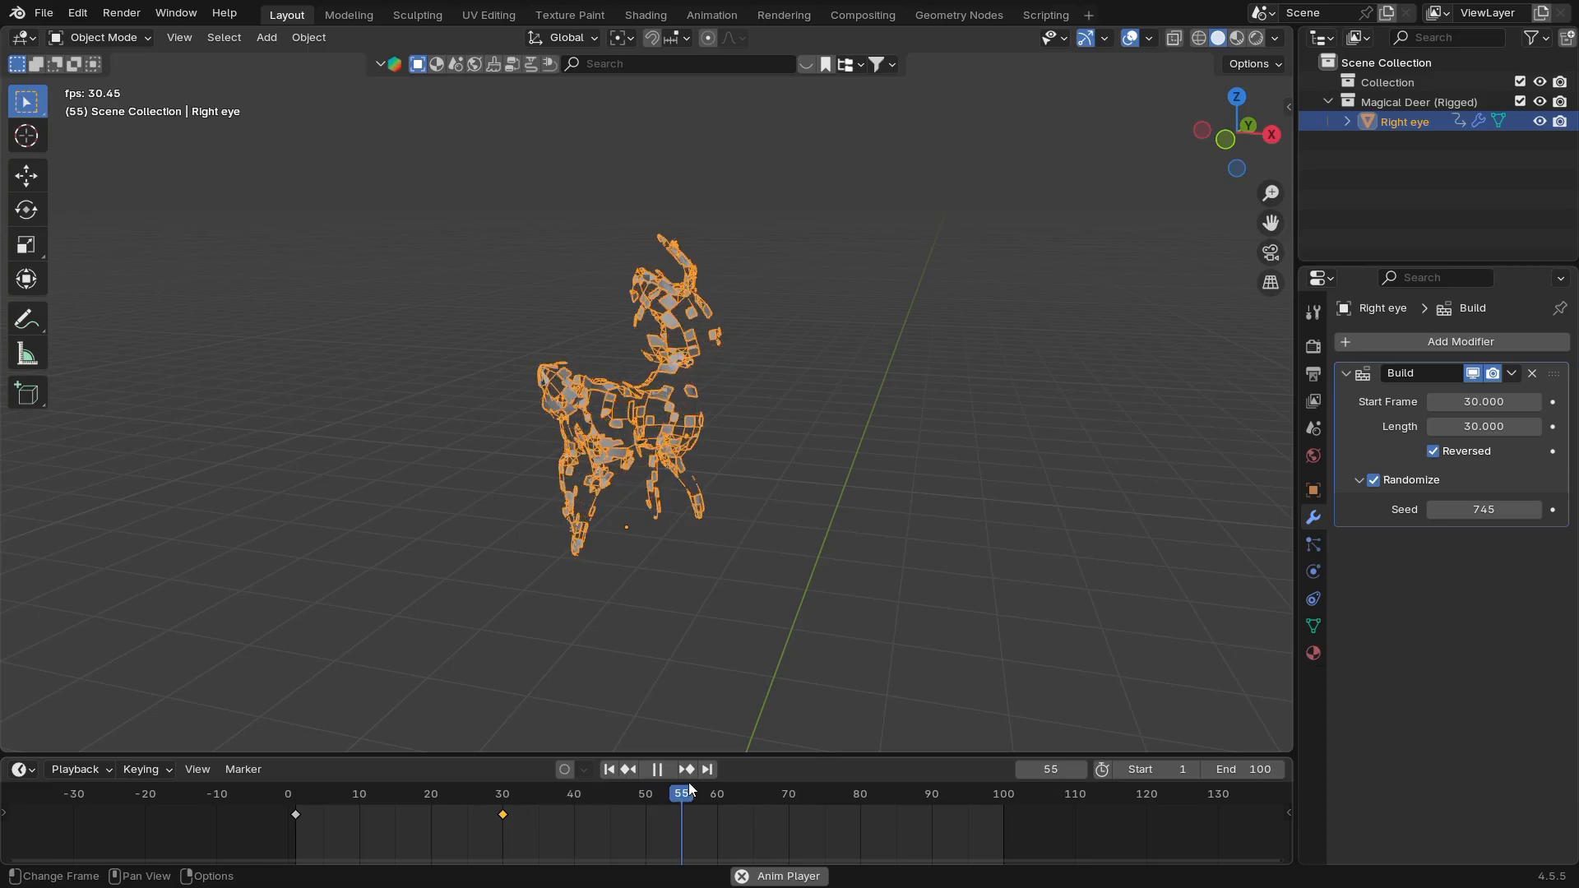
key(space)
middle_drag(634, 527, 675, 531)
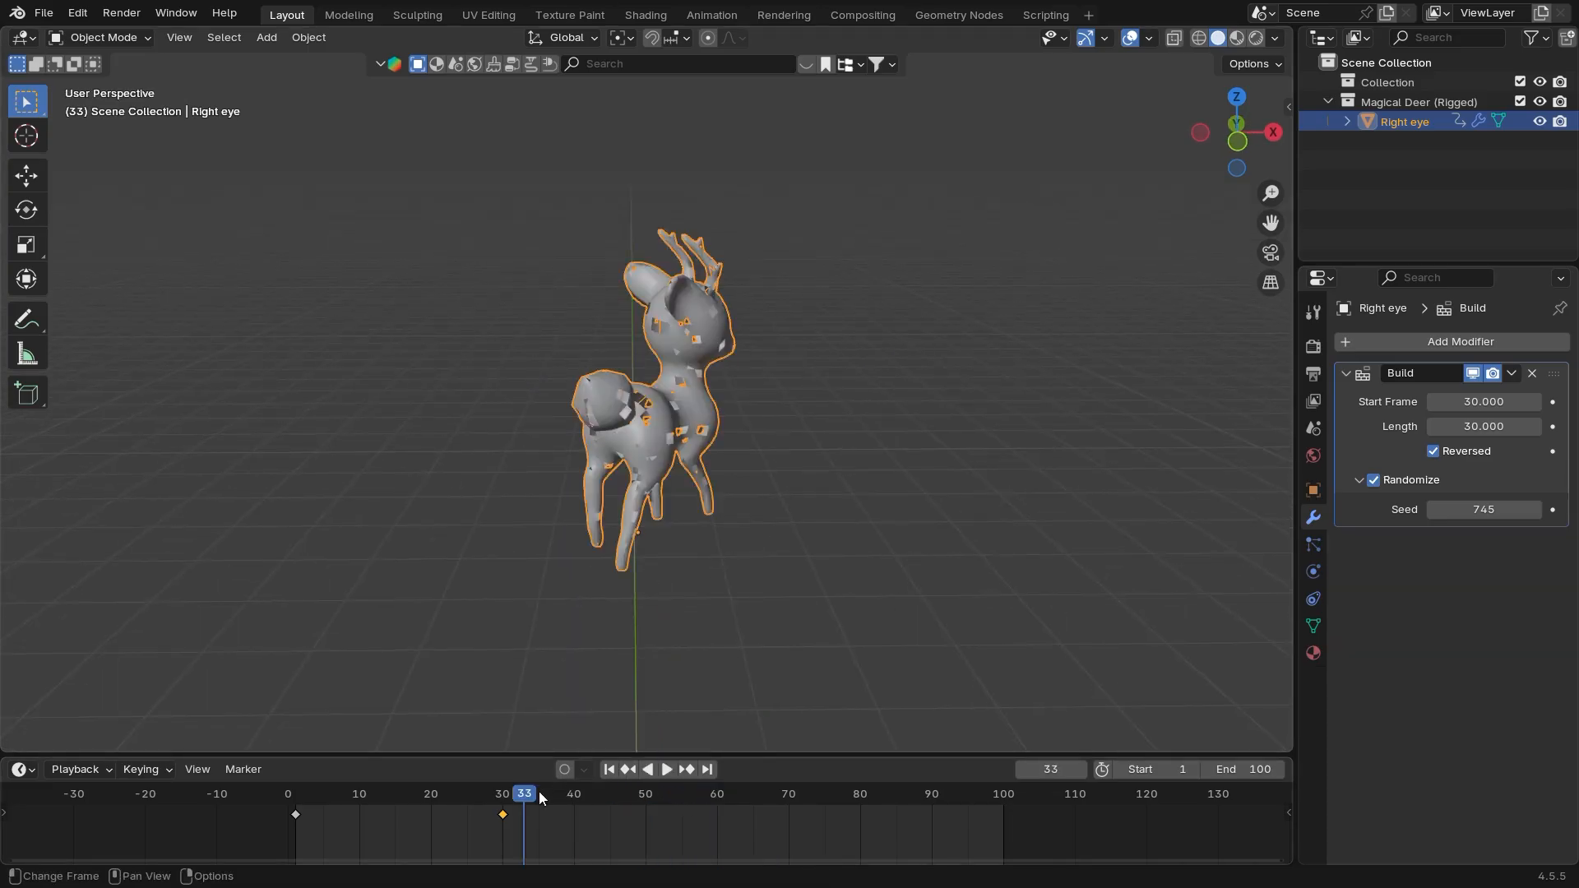
drag(539, 792, 647, 792)
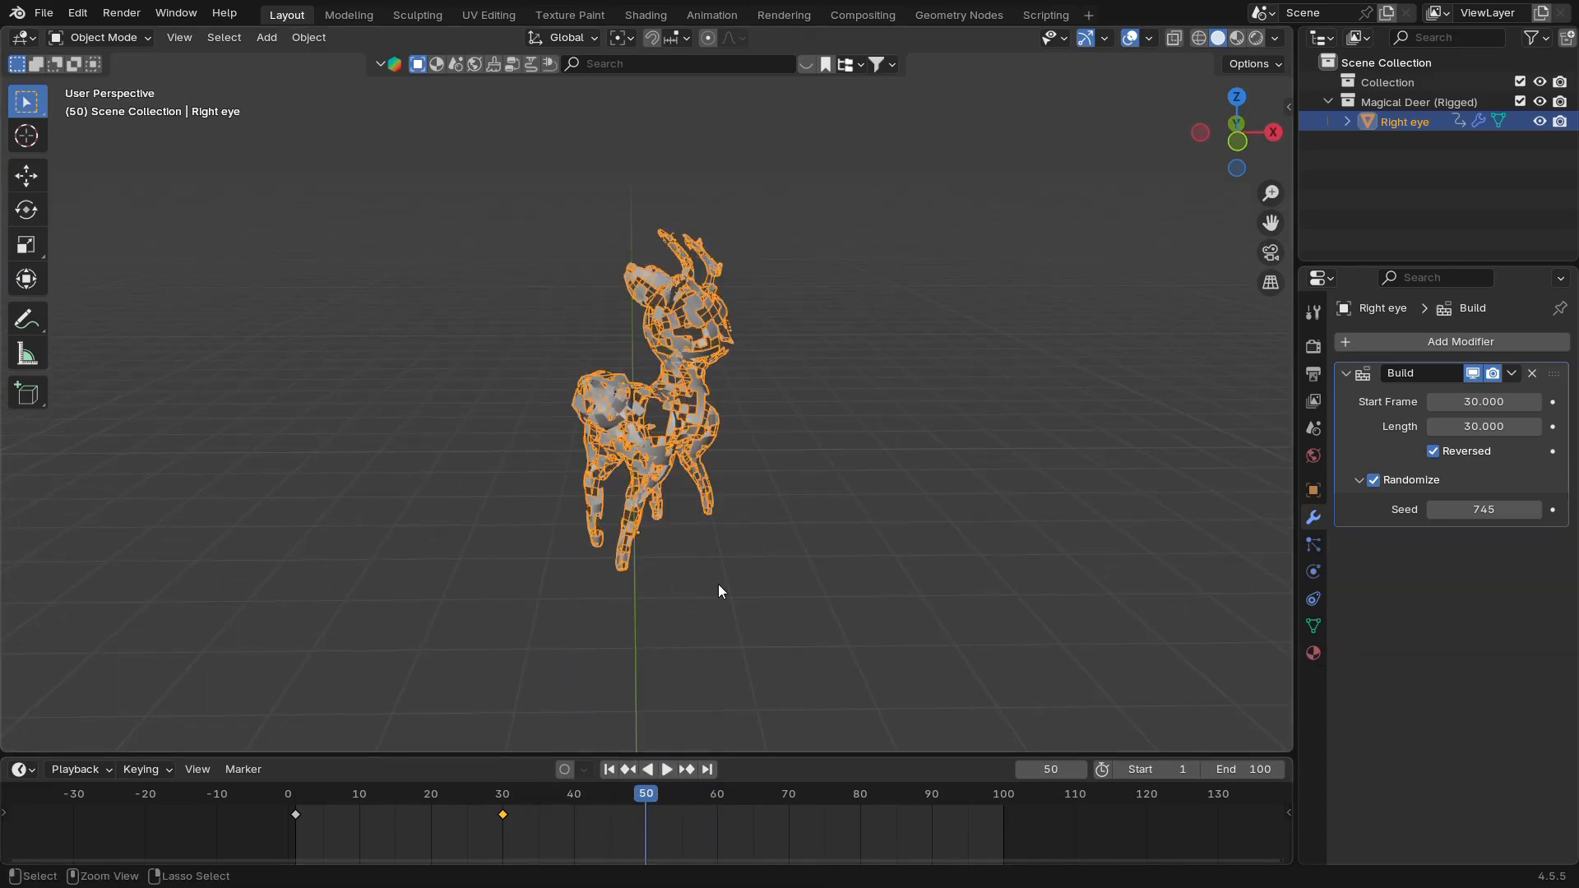
ctrl+middle_drag(717, 586, 732, 703)
ctrl+middle_drag(832, 599, 698, 625)
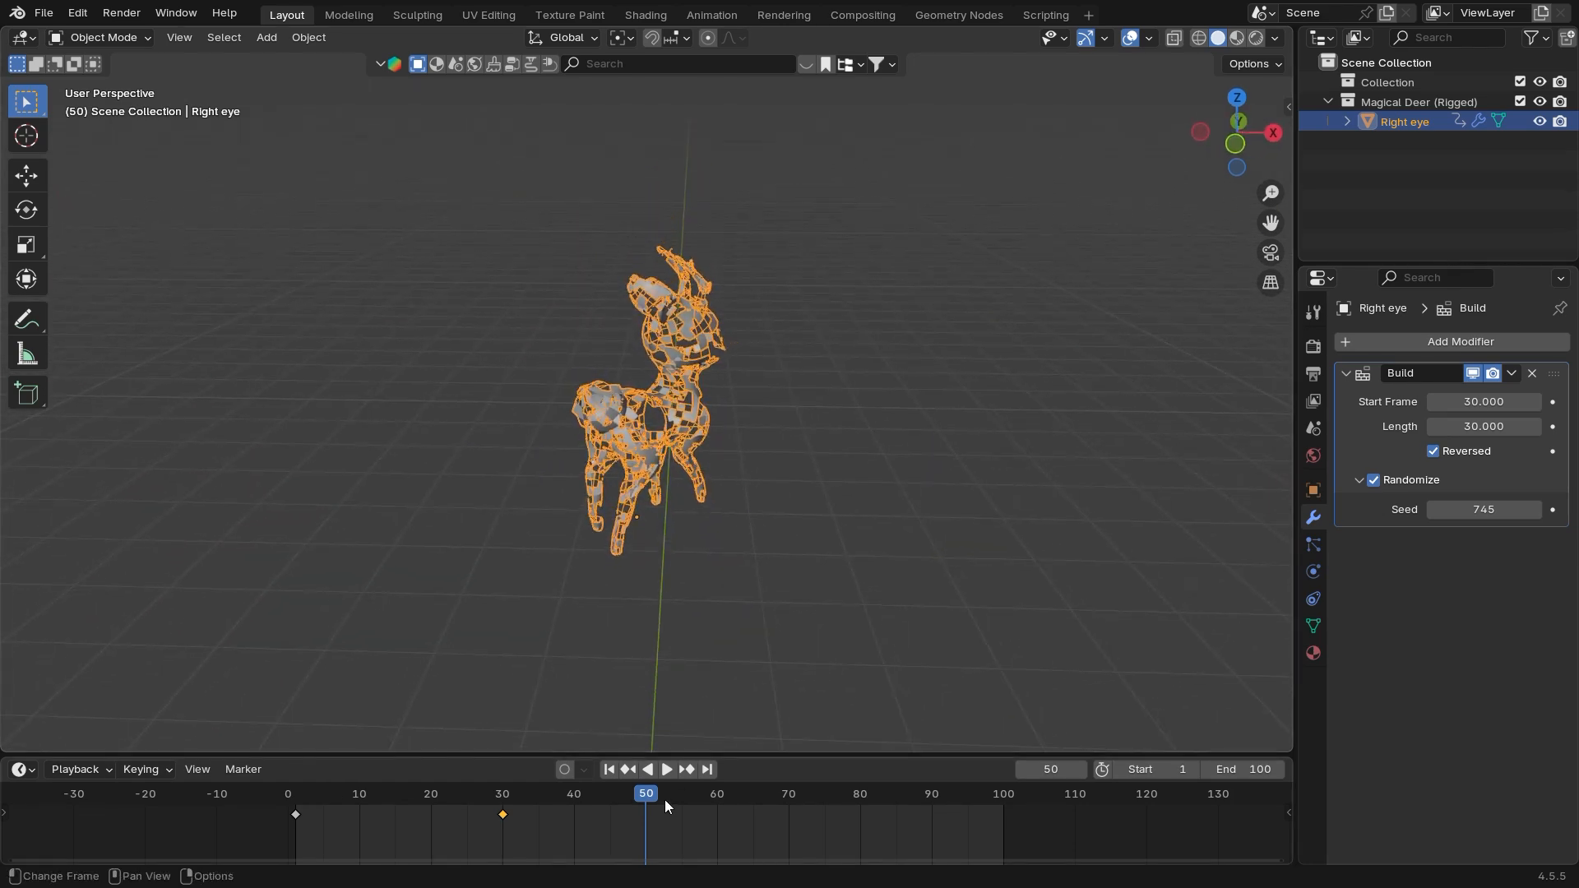
drag(654, 802, 634, 794)
Return to frame 1 and delete the deer's keyframes at frames 1 and 30
drag(537, 836, 283, 799)
drag(679, 807, 309, 802)
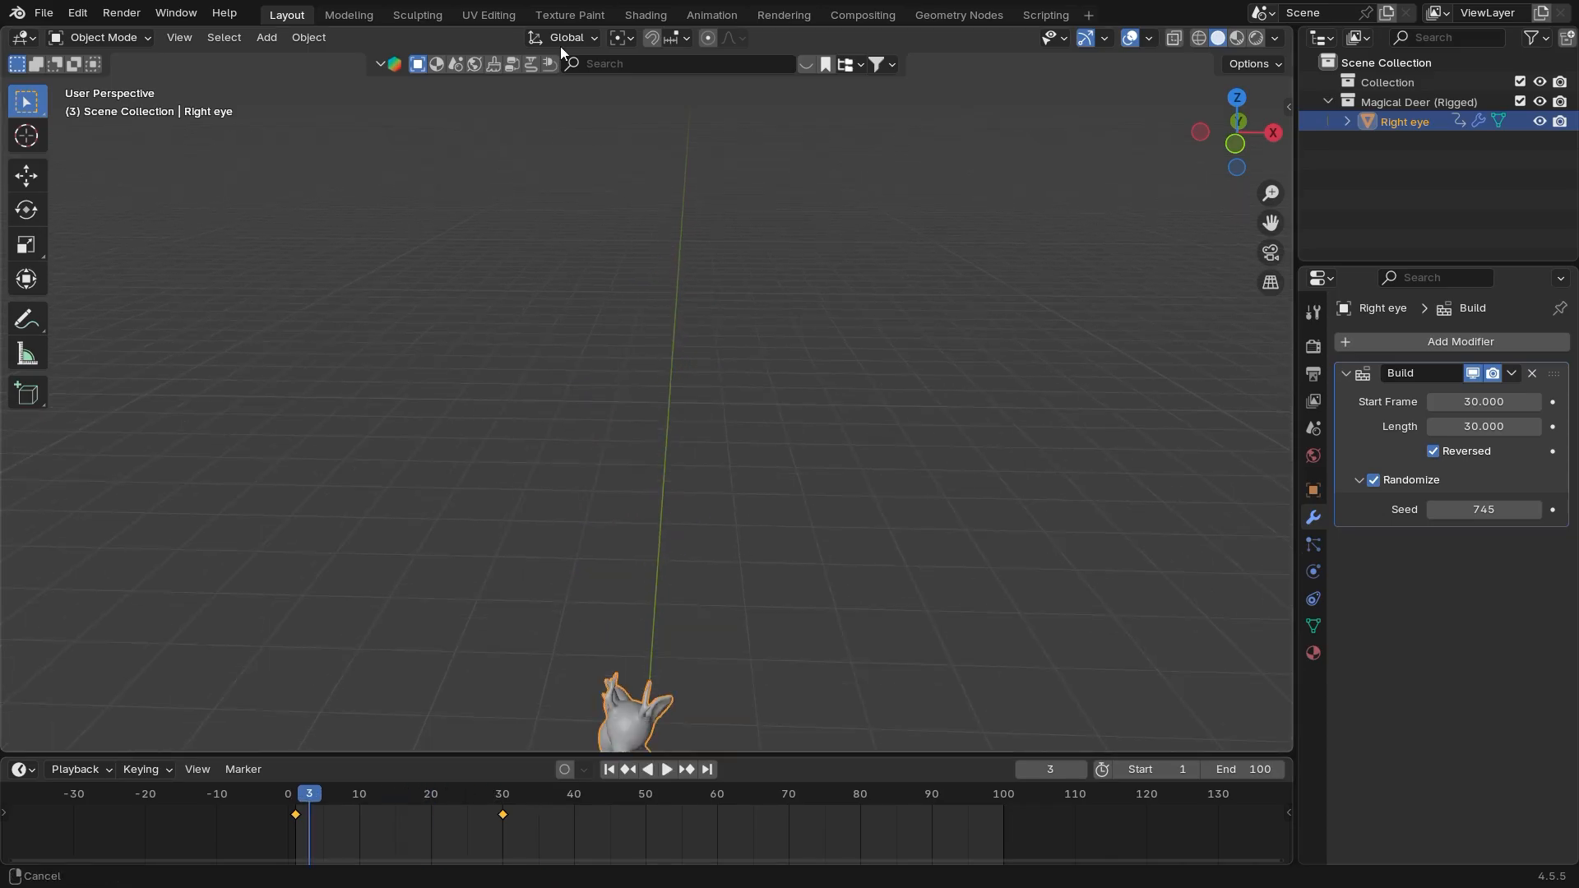
shift+middle_drag(560, 46, 565, 17)
shift+middle_drag(638, 699, 734, 458)
click(609, 771)
drag(500, 842, 181, 798)
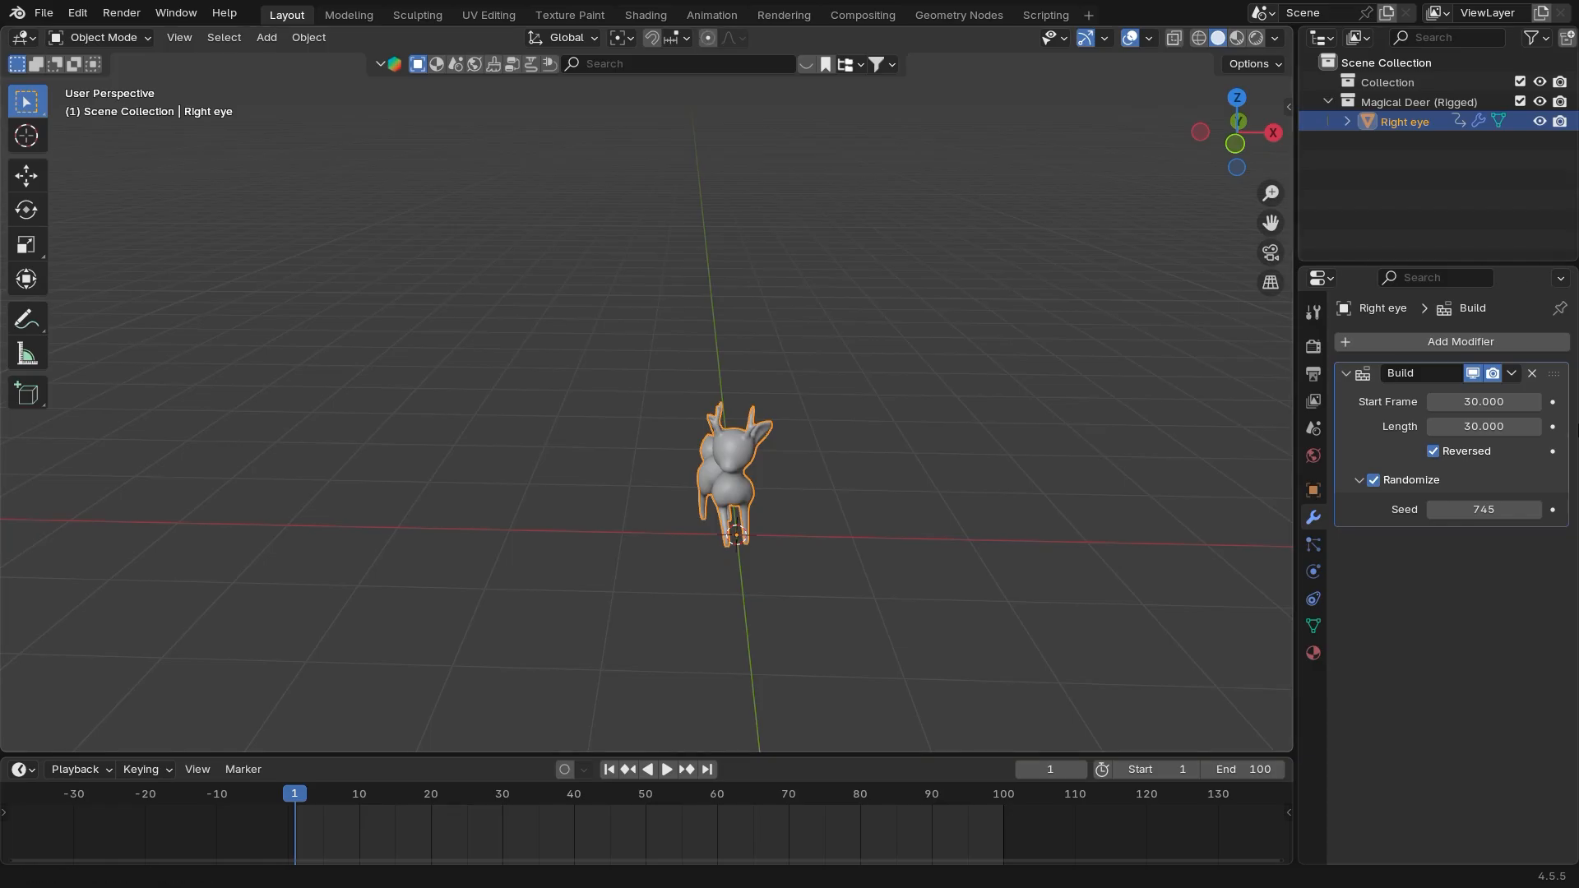
Remove the Build modifier from the deer and add a Wireframe modifier in its place
click(1531, 375)
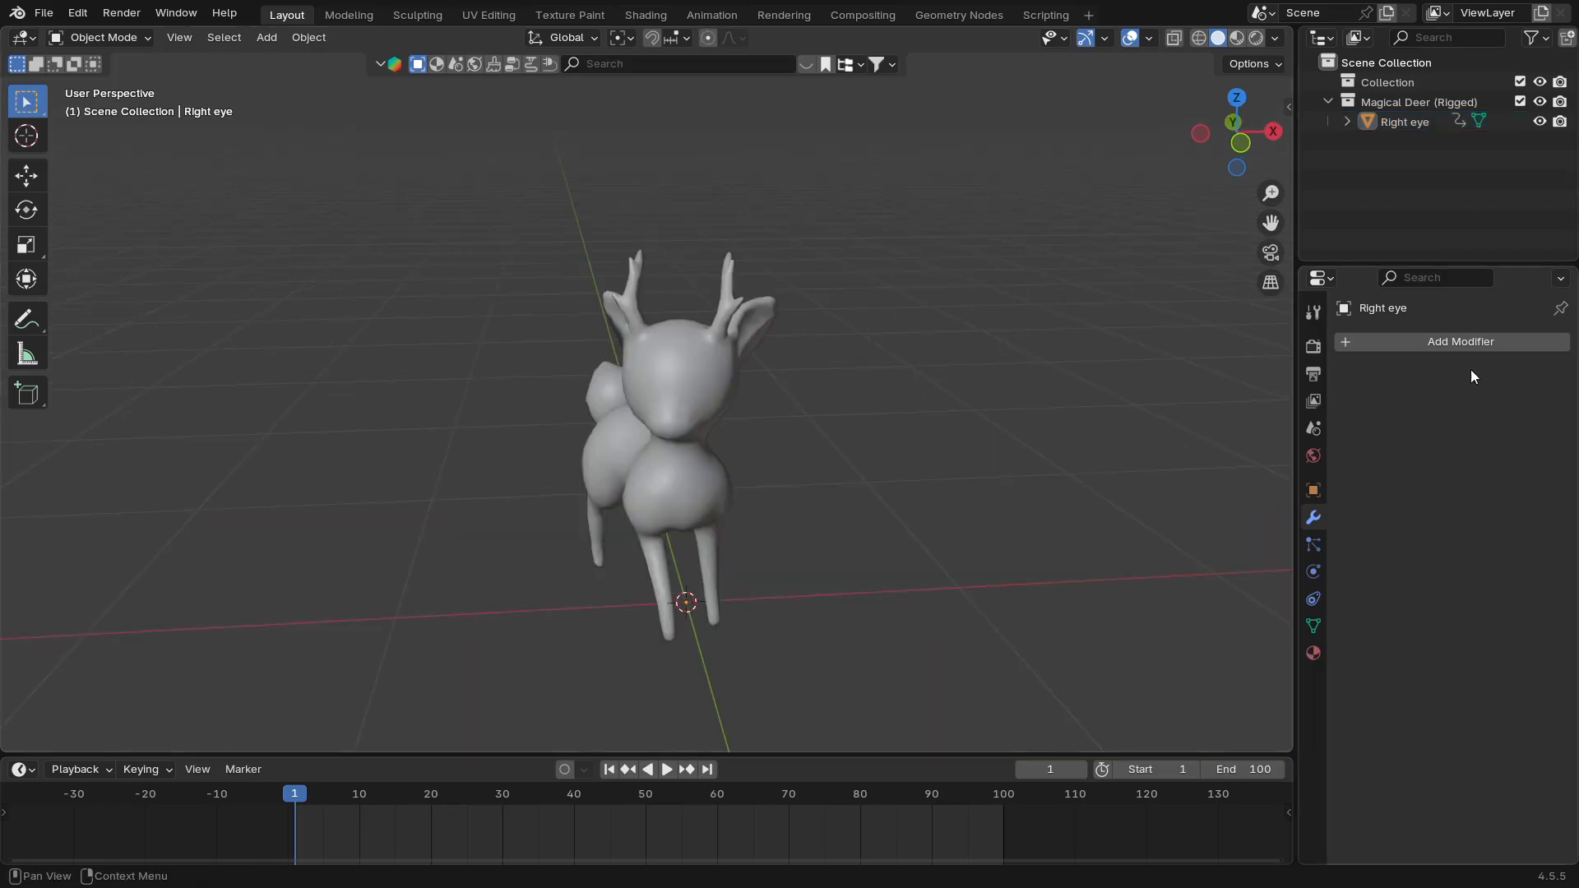
click(1461, 341)
mouse_move(1460, 341)
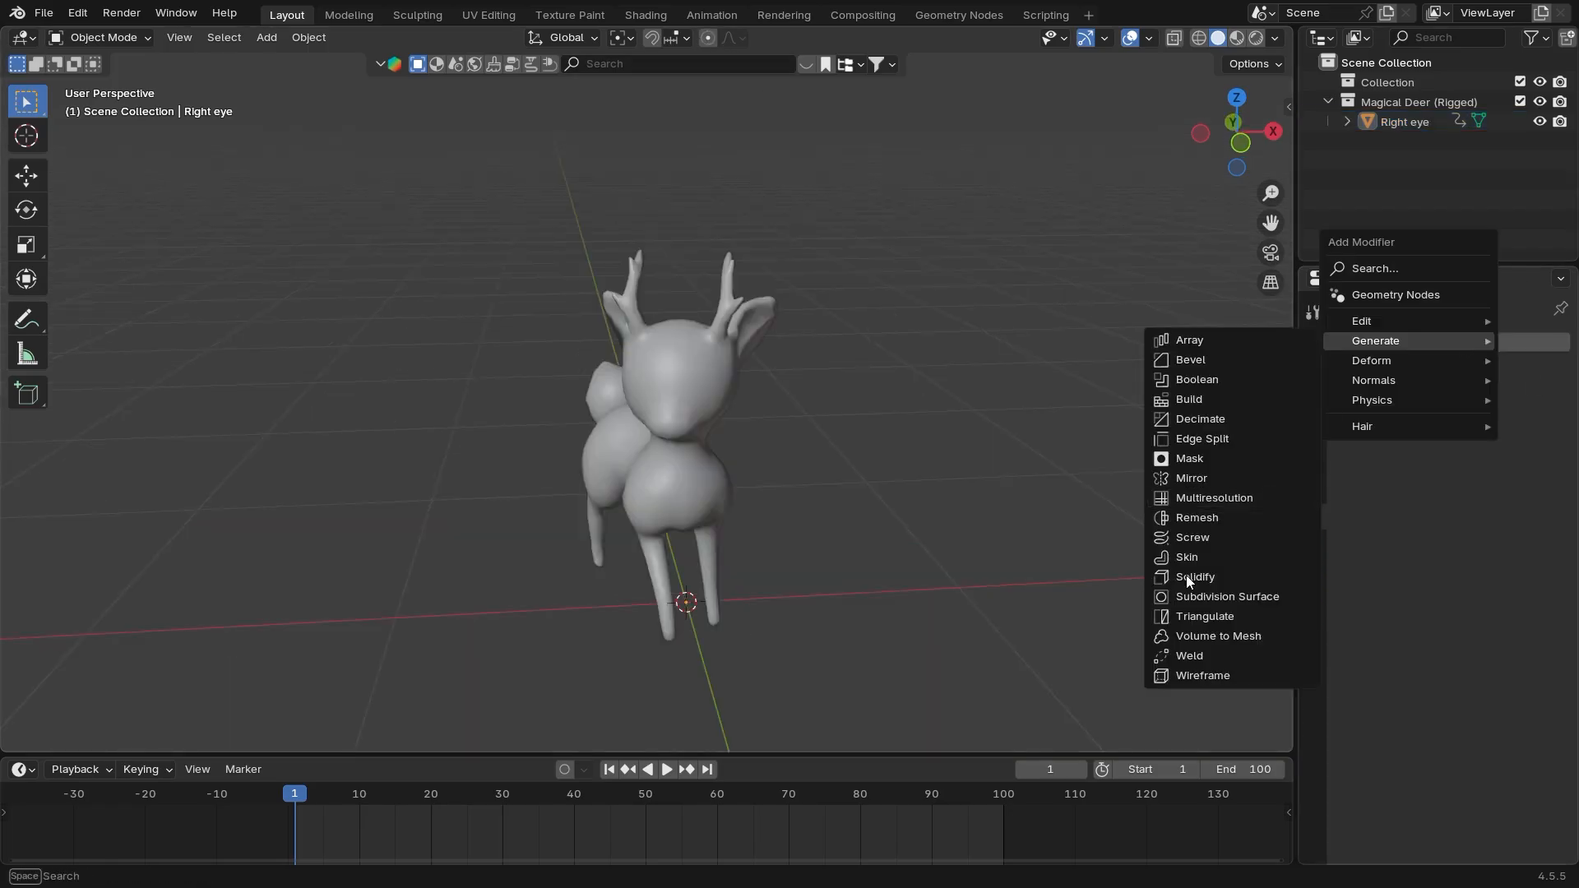
click(1212, 679)
middle_drag(1069, 641, 867, 537)
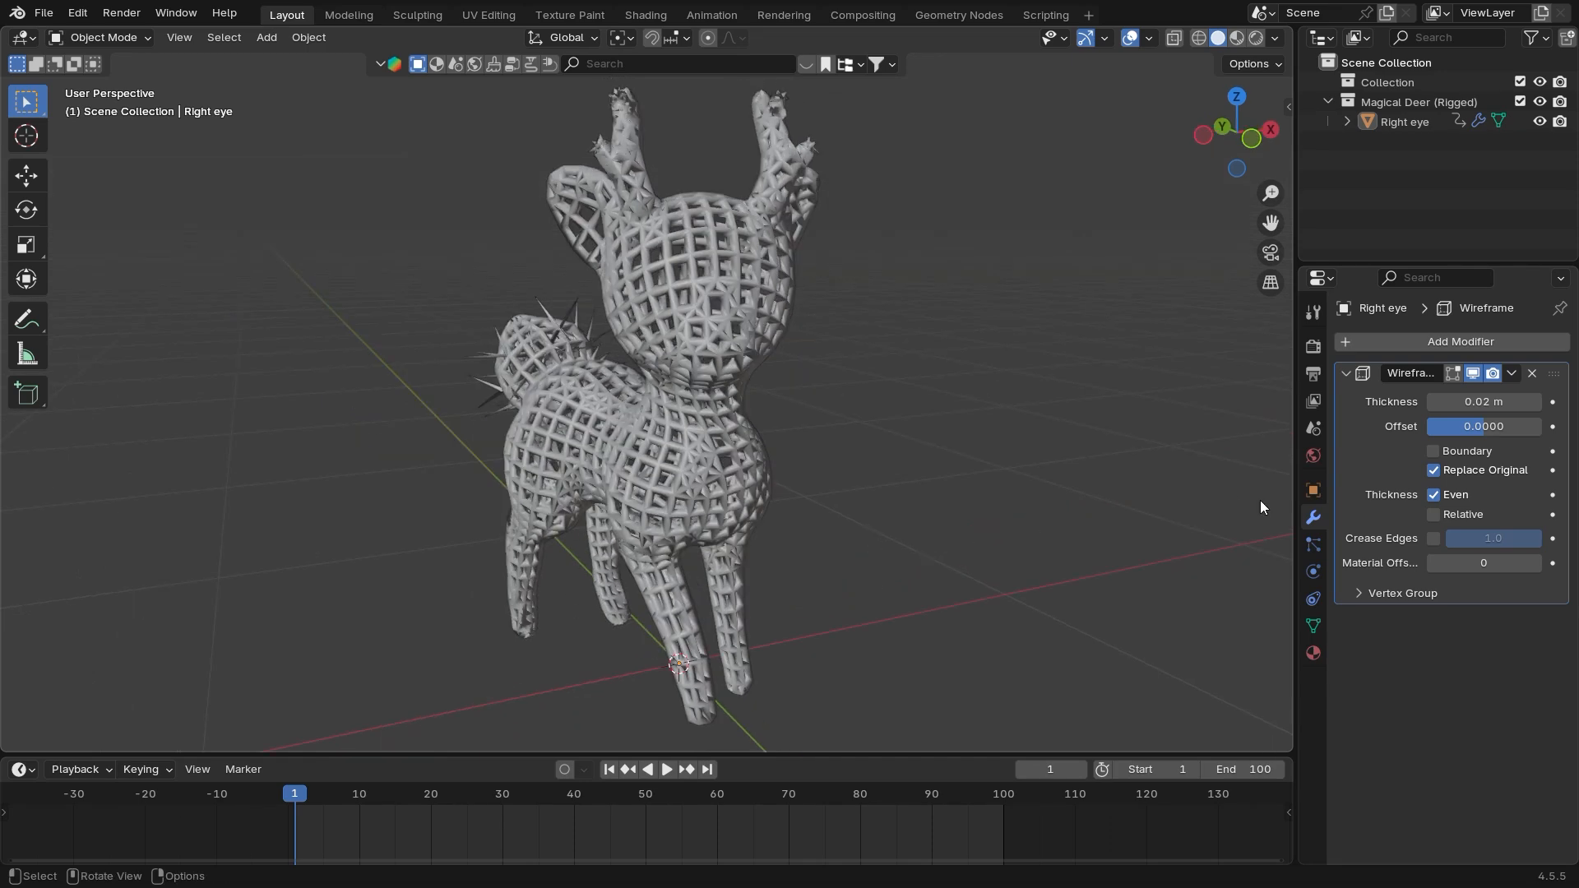
middle_drag(1060, 441, 953, 465)
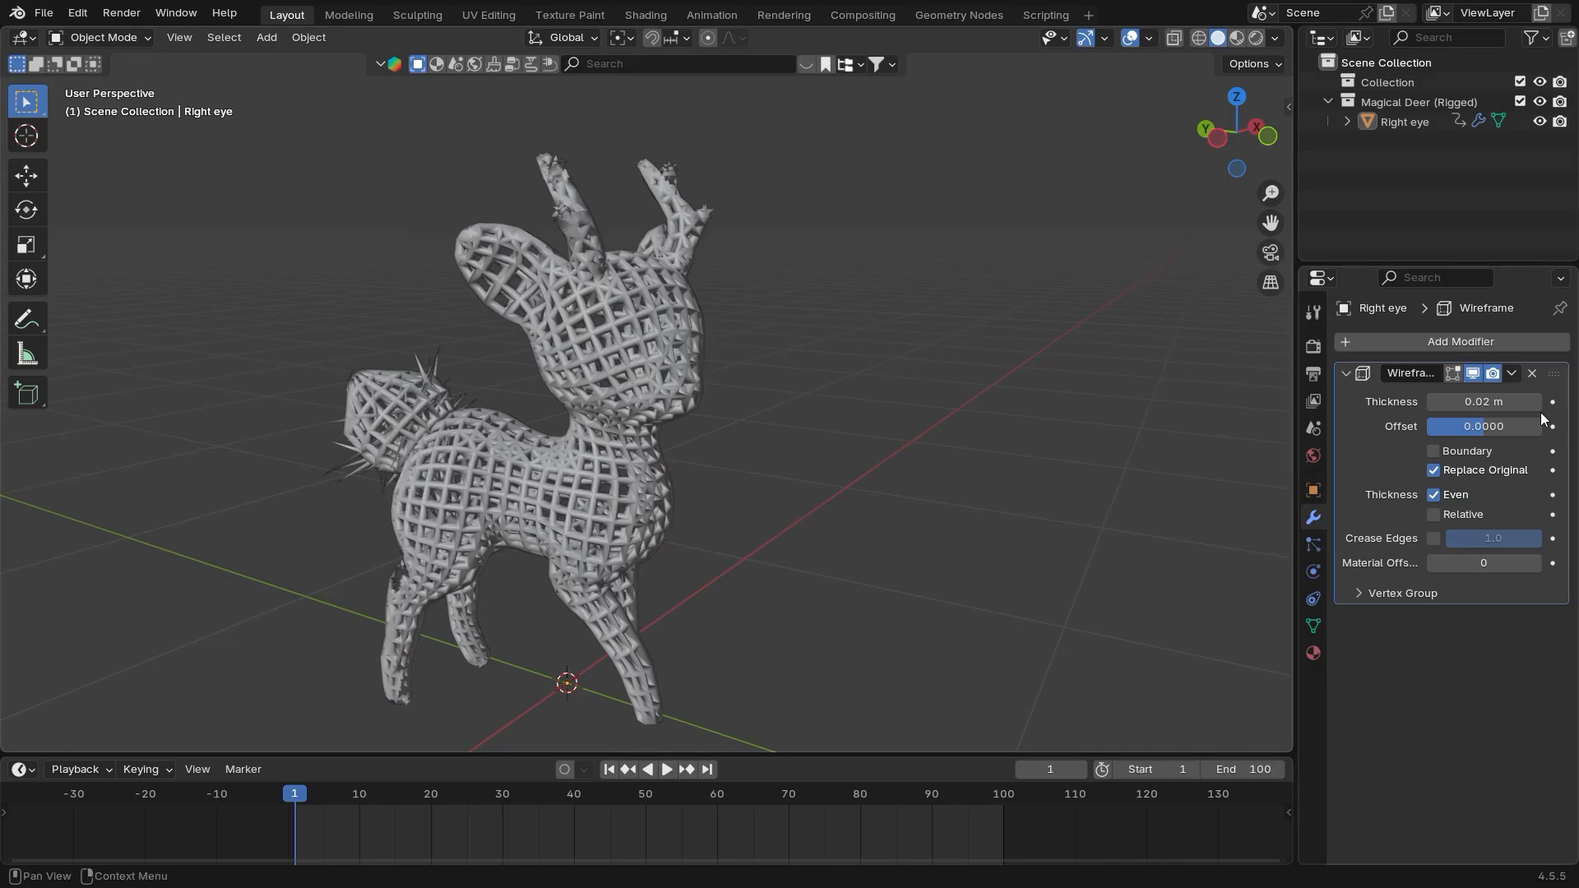
Keyframe all Wireframe settings at frame 1, and at frame 30 set Thickness to 0.004 m, Offset to -0.9861 and Material Offset to -118
drag(1556, 402, 1554, 570)
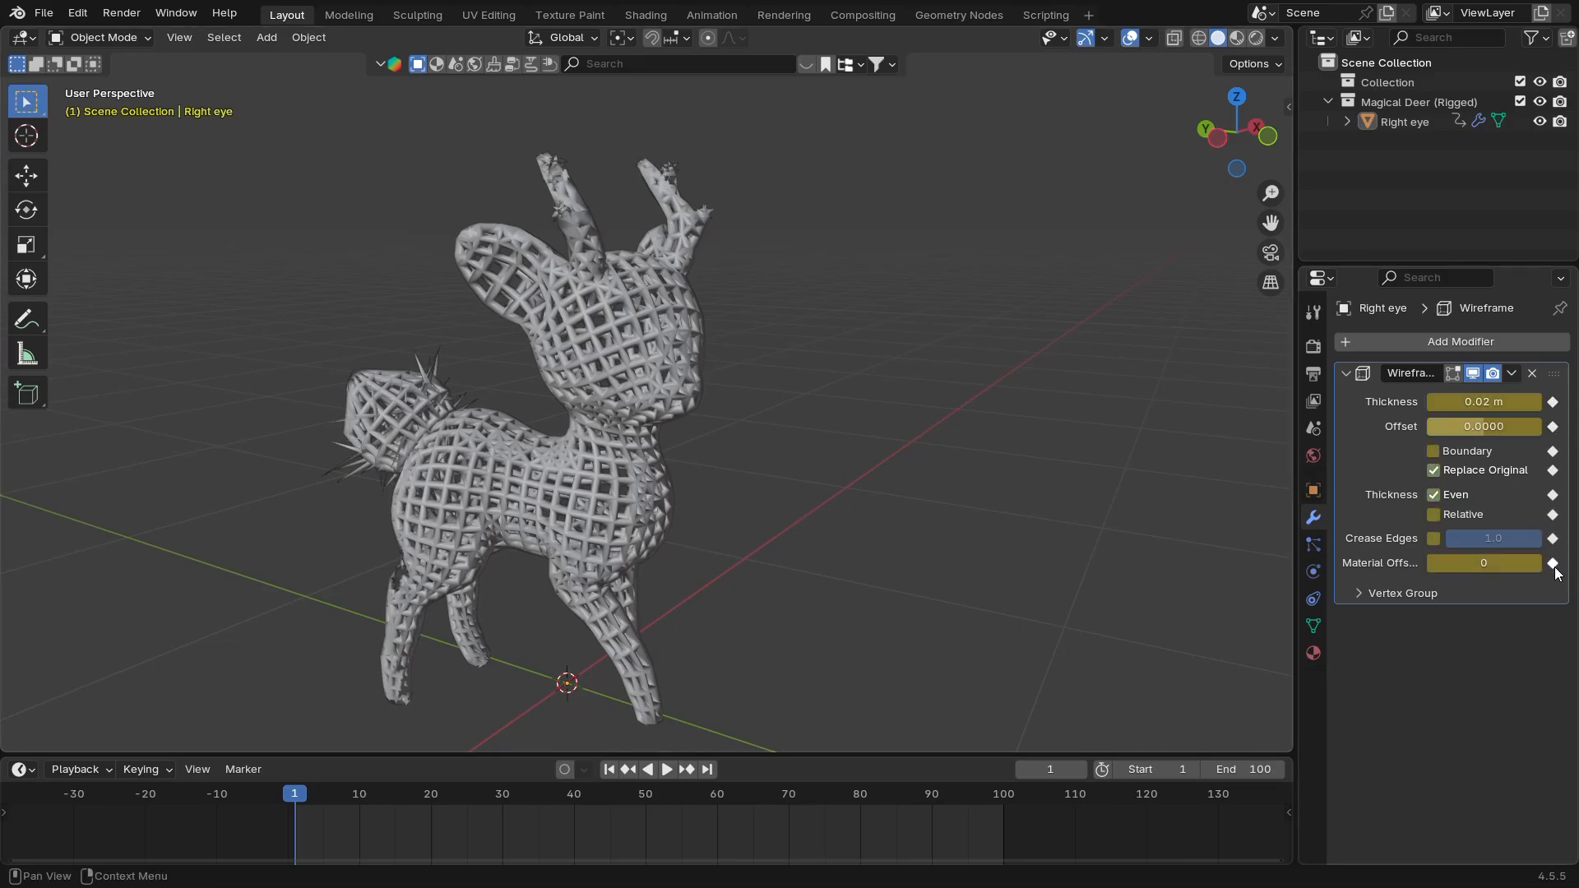
drag(298, 799, 501, 811)
drag(1484, 402, 1435, 426)
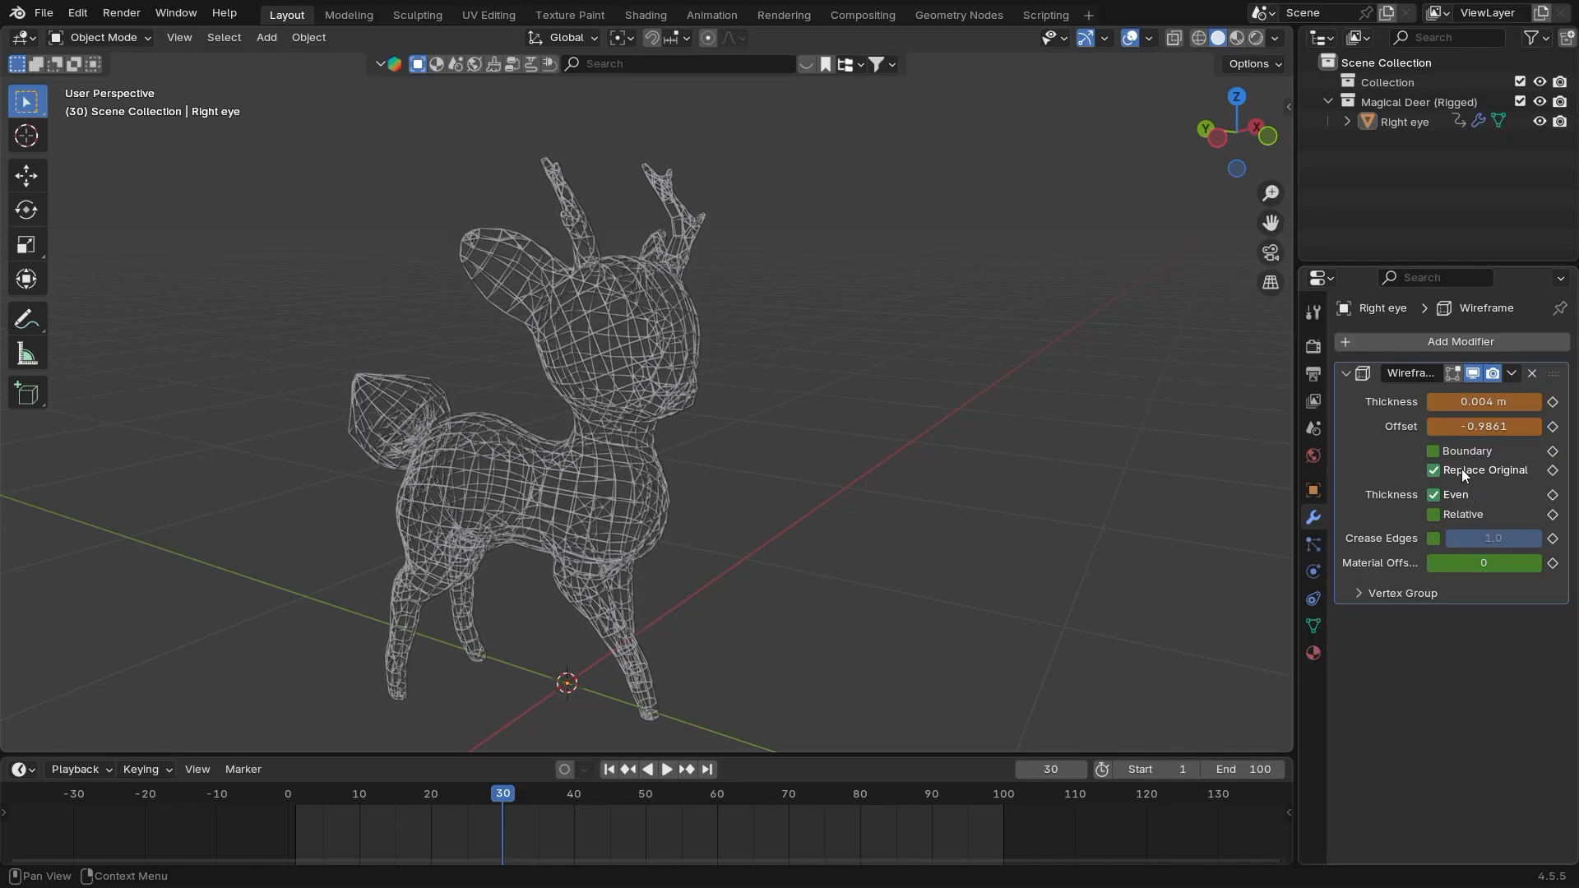
drag(1482, 563, 1470, 563)
scroll(1023, 539, up, 3)
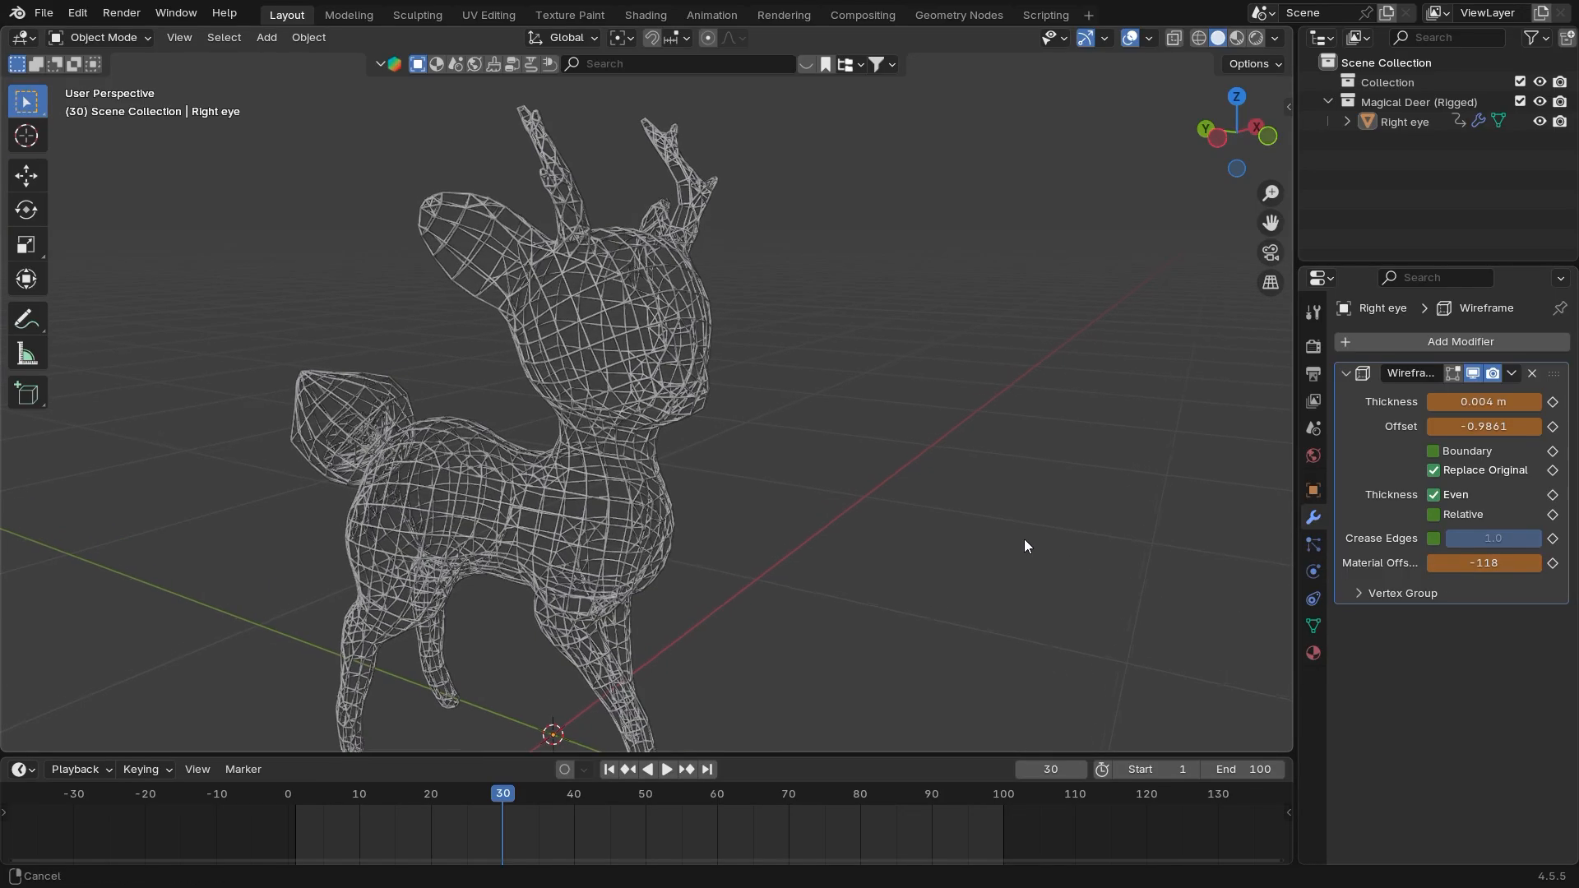
Disable Even, toggle Replace Original off and on, enable Boundary, and keyframe all Wireframe settings at frame 30
click(1433, 494)
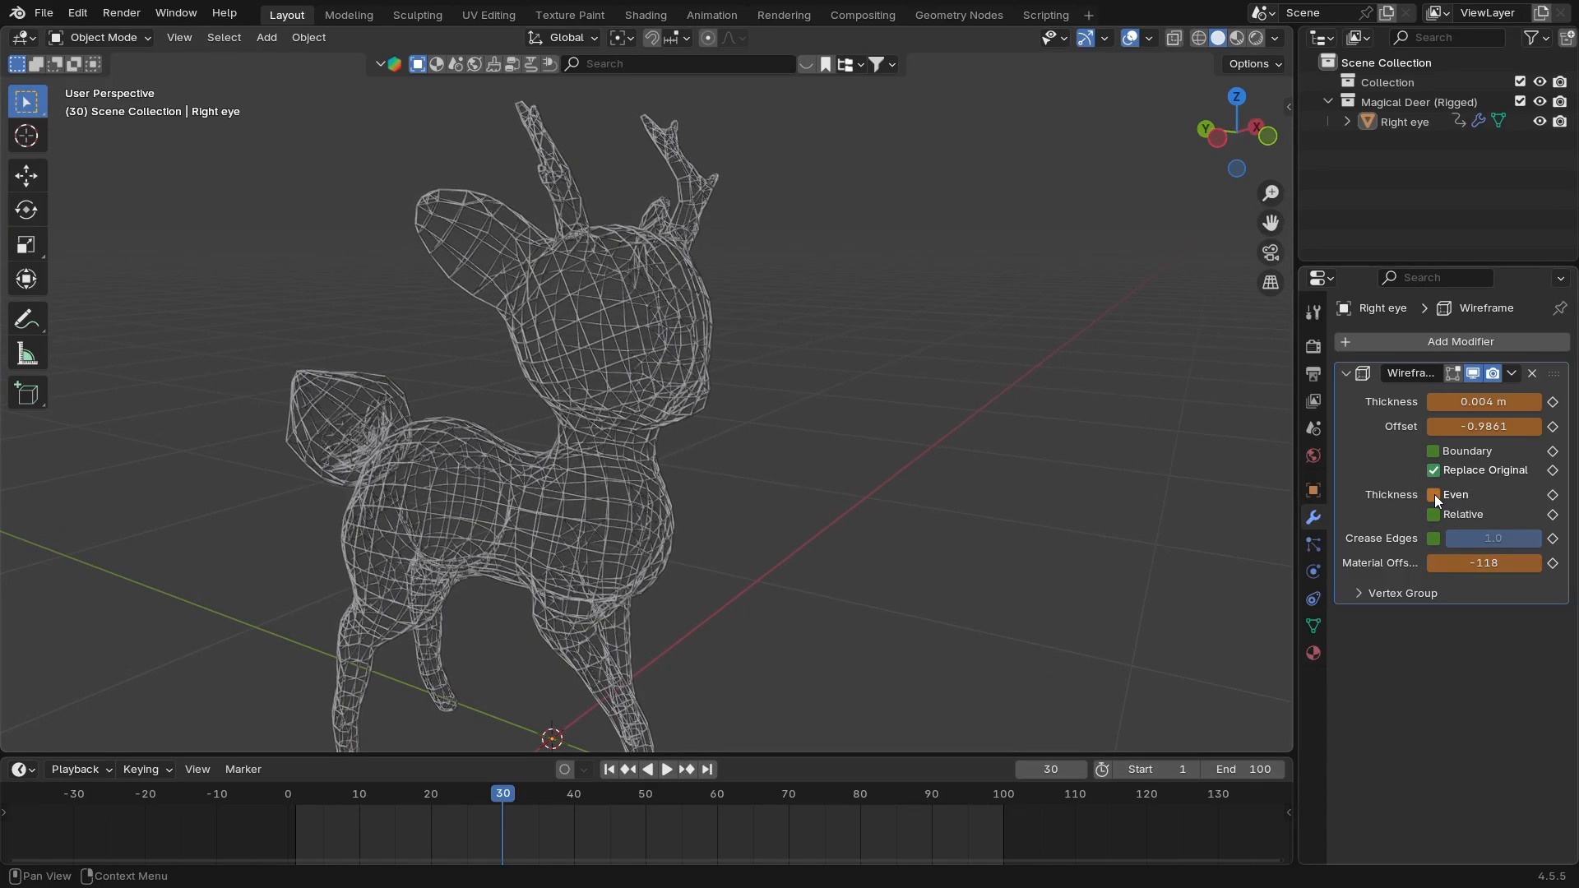
click(1432, 470)
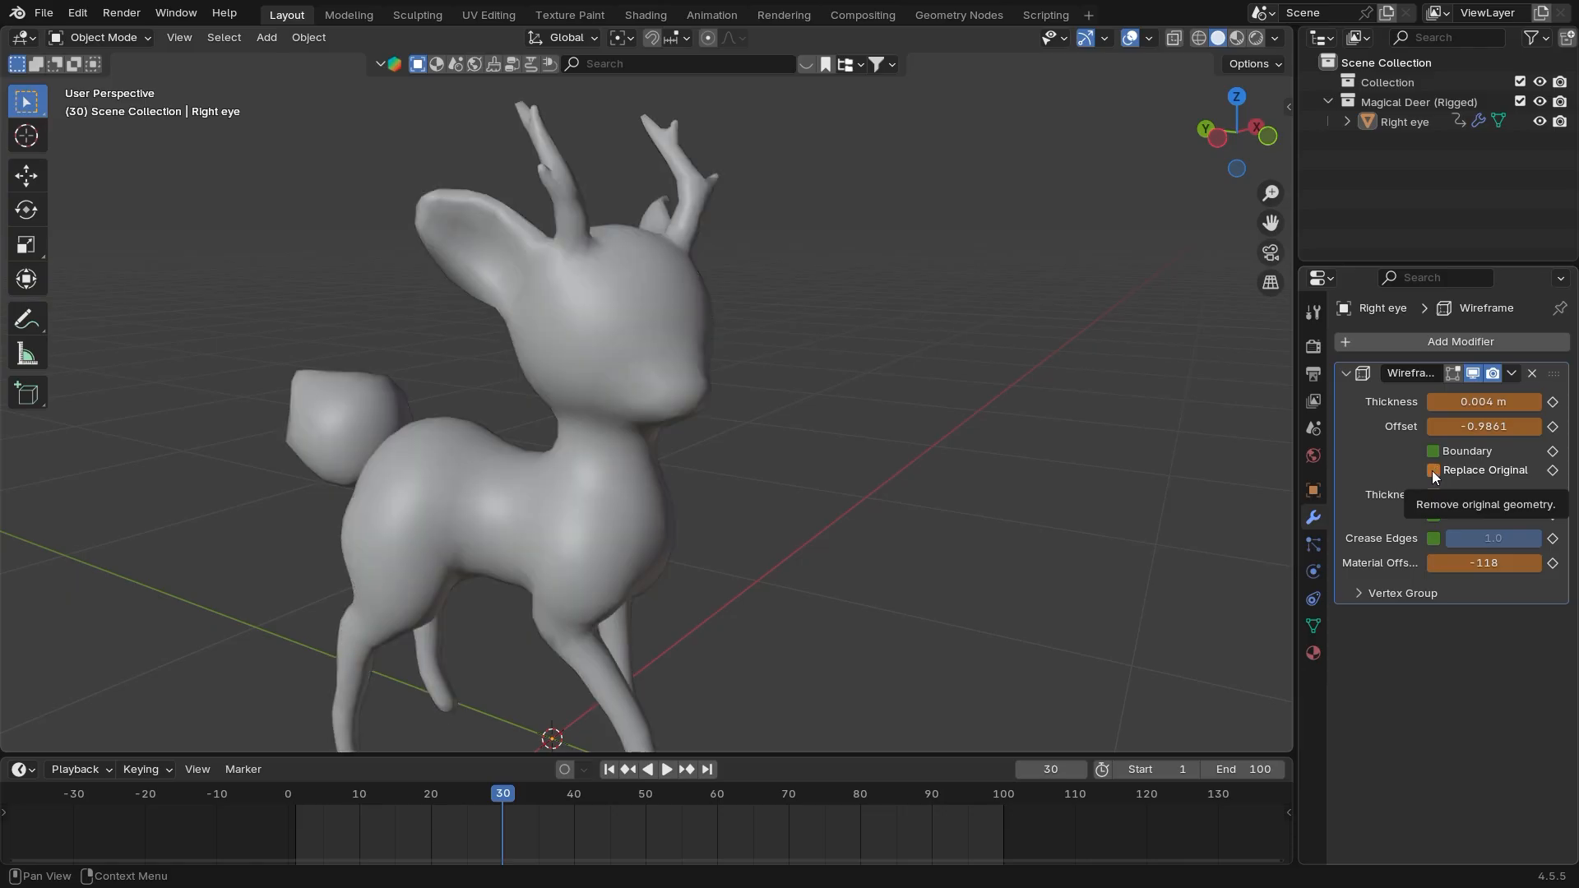
drag(1433, 471, 1430, 458)
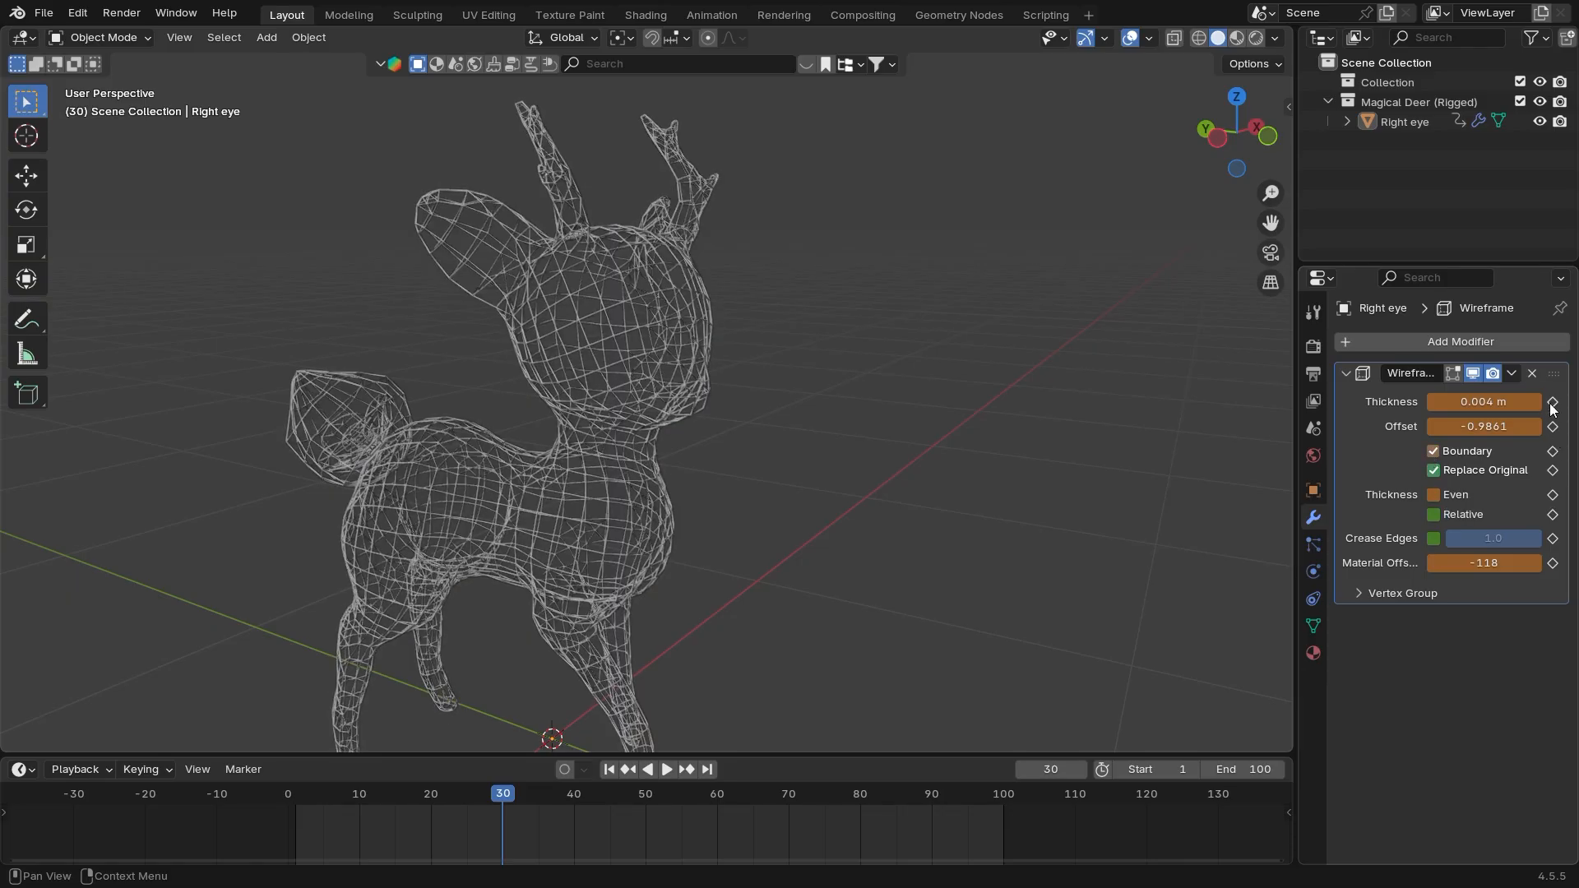
drag(1551, 404, 1551, 563)
Play the wireframe animation from the start to examine the deer, and return to frame 1
drag(515, 794, 288, 800)
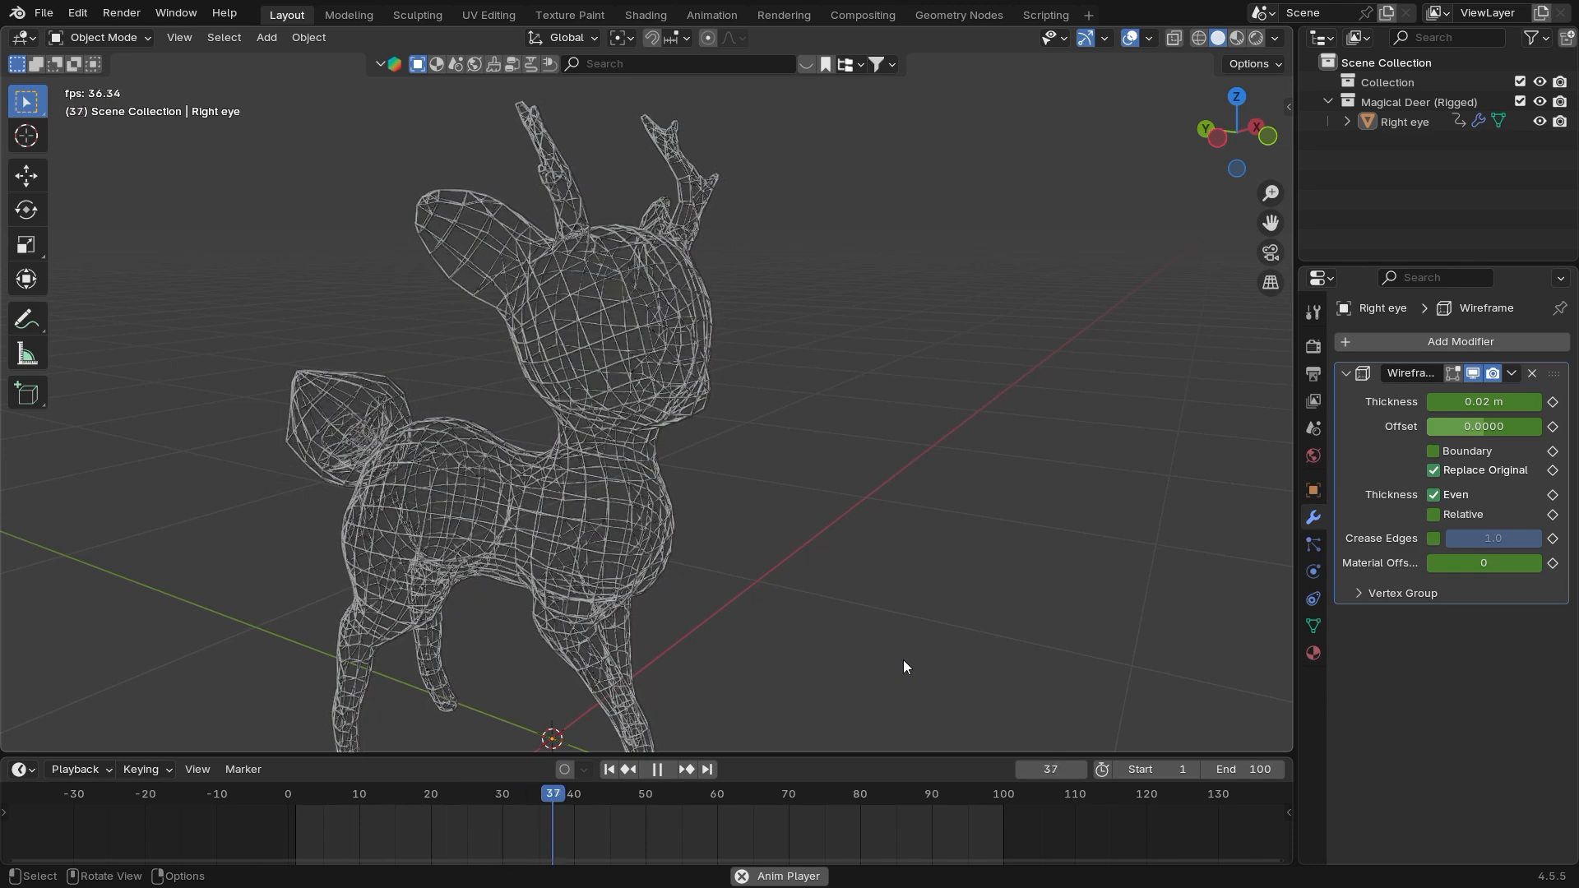
key(space)
scroll(822, 526, down, 2)
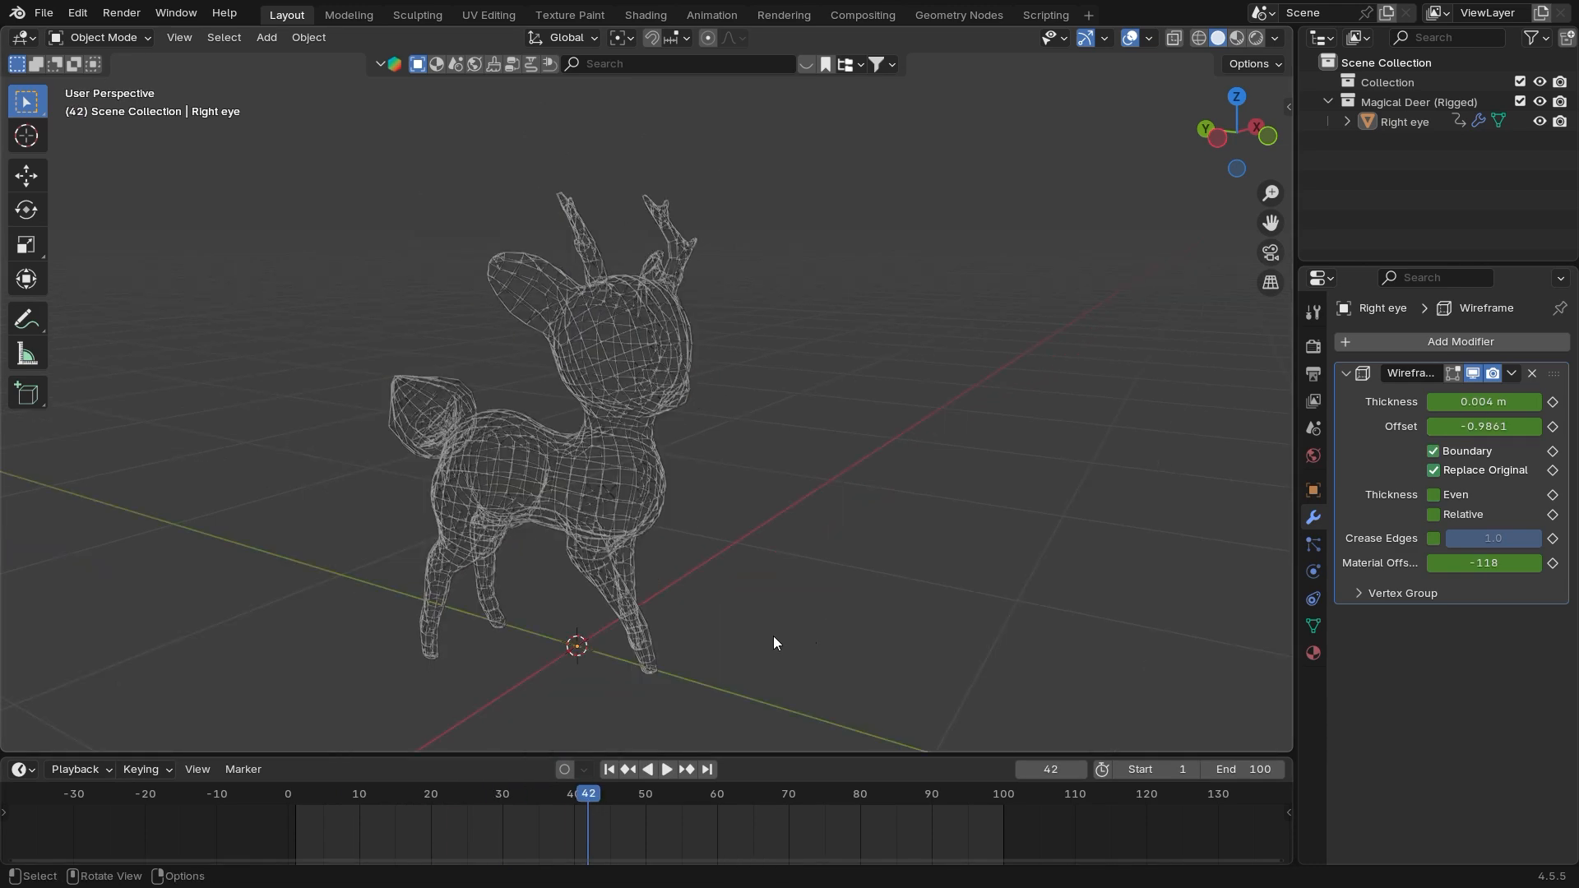
drag(526, 800, 296, 804)
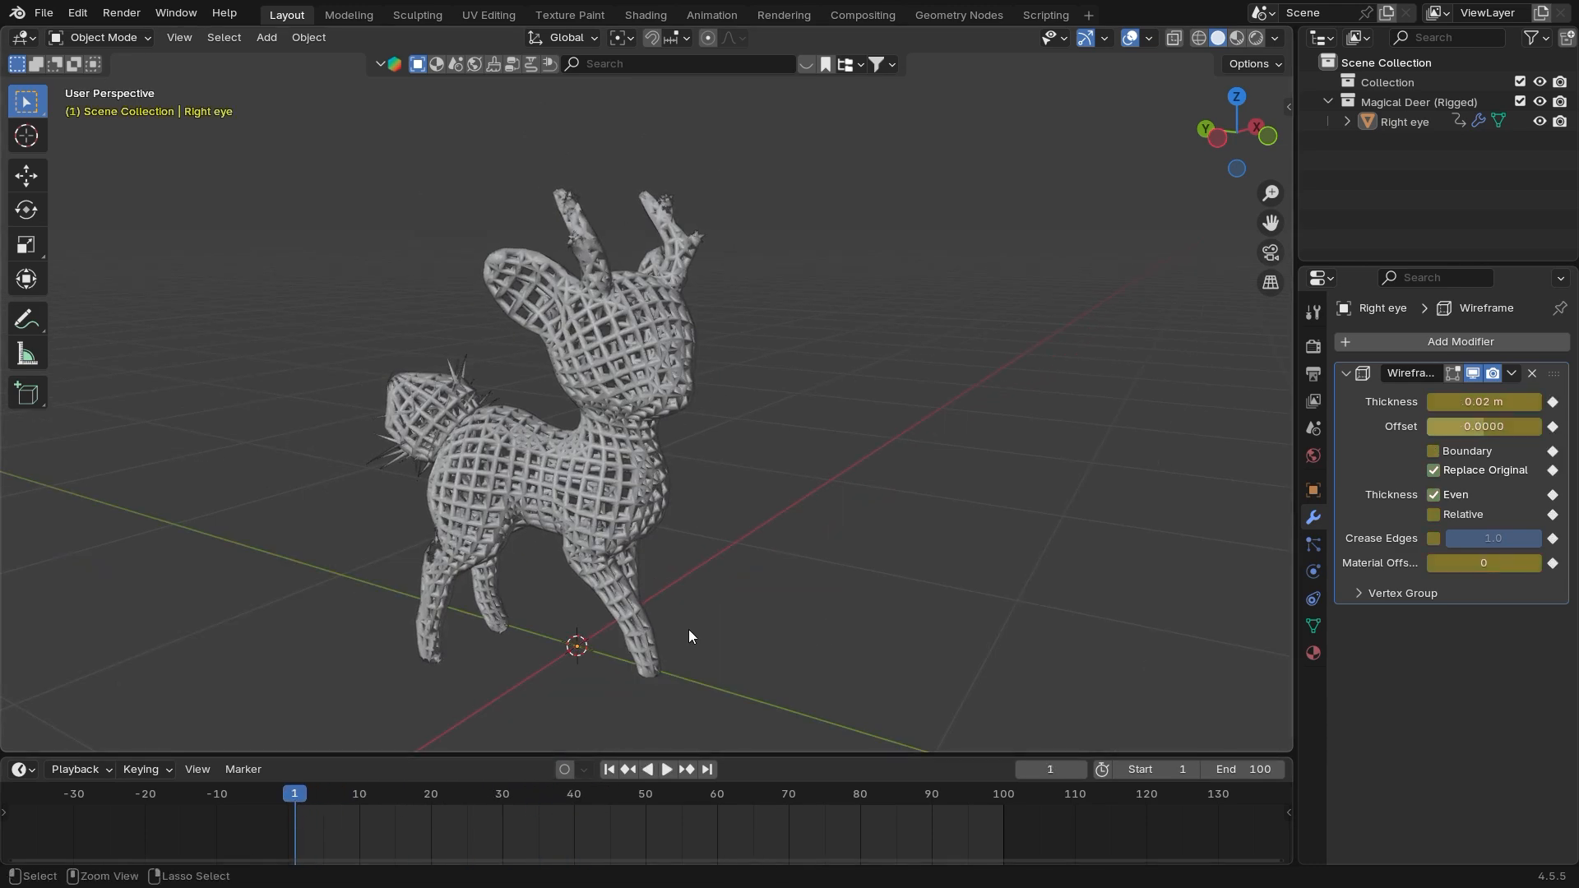
Undo the frame 30 keyframes along with the Boundary, Even and Material Offset changes of the Wireframe modifier
key(ctrl+z)
key(ctrl+z)
key(ctrl+z)
key(ctrl+z)
key(ctrl+z)
key(ctrl+z)
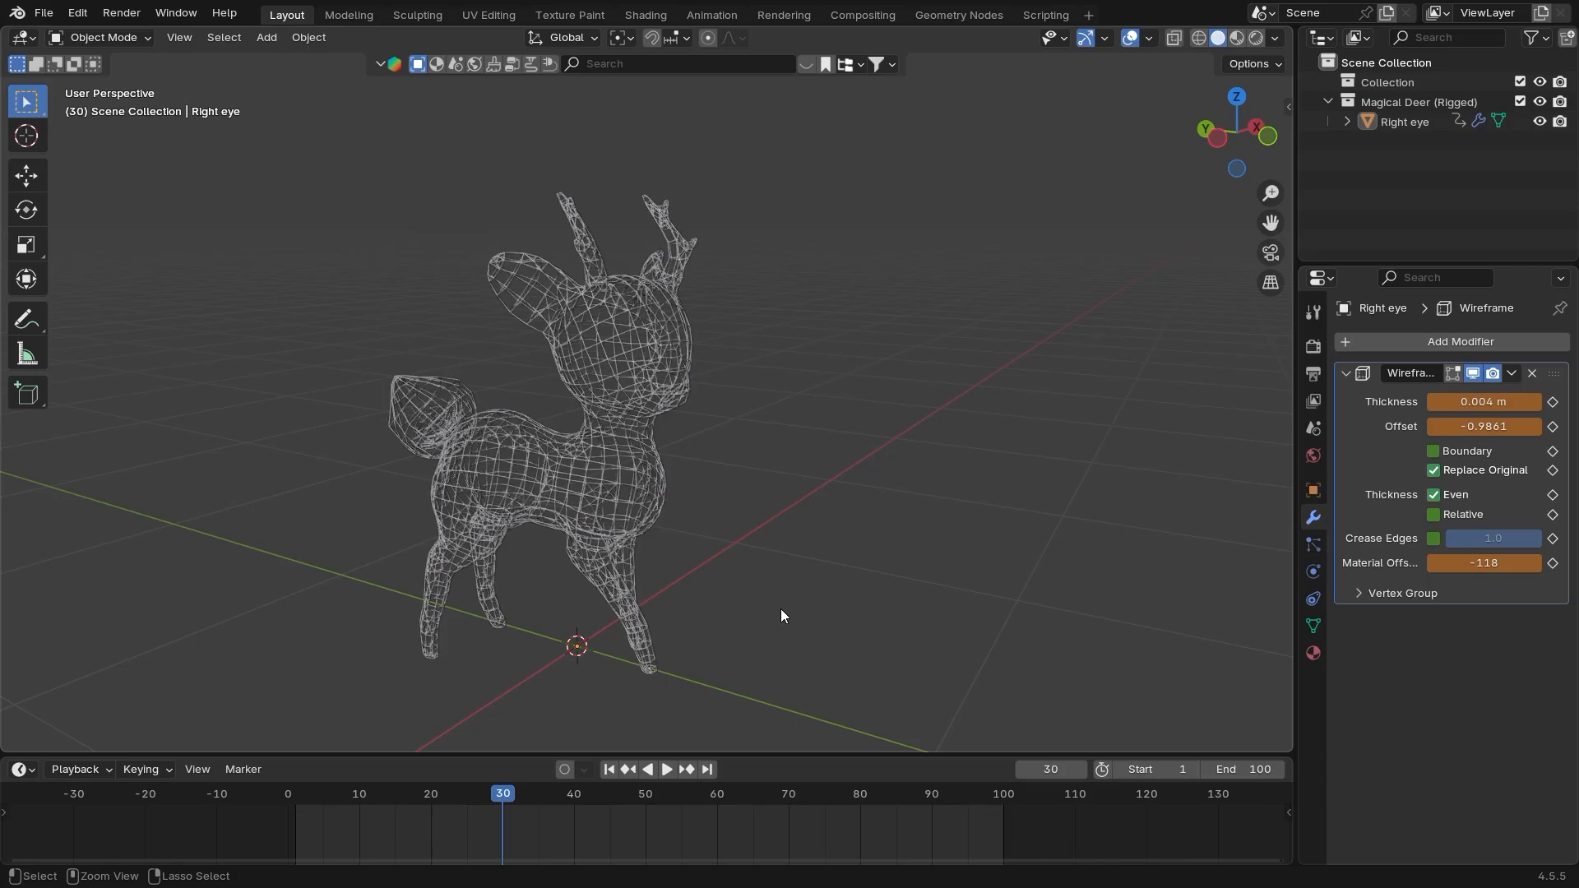
key(ctrl+z)
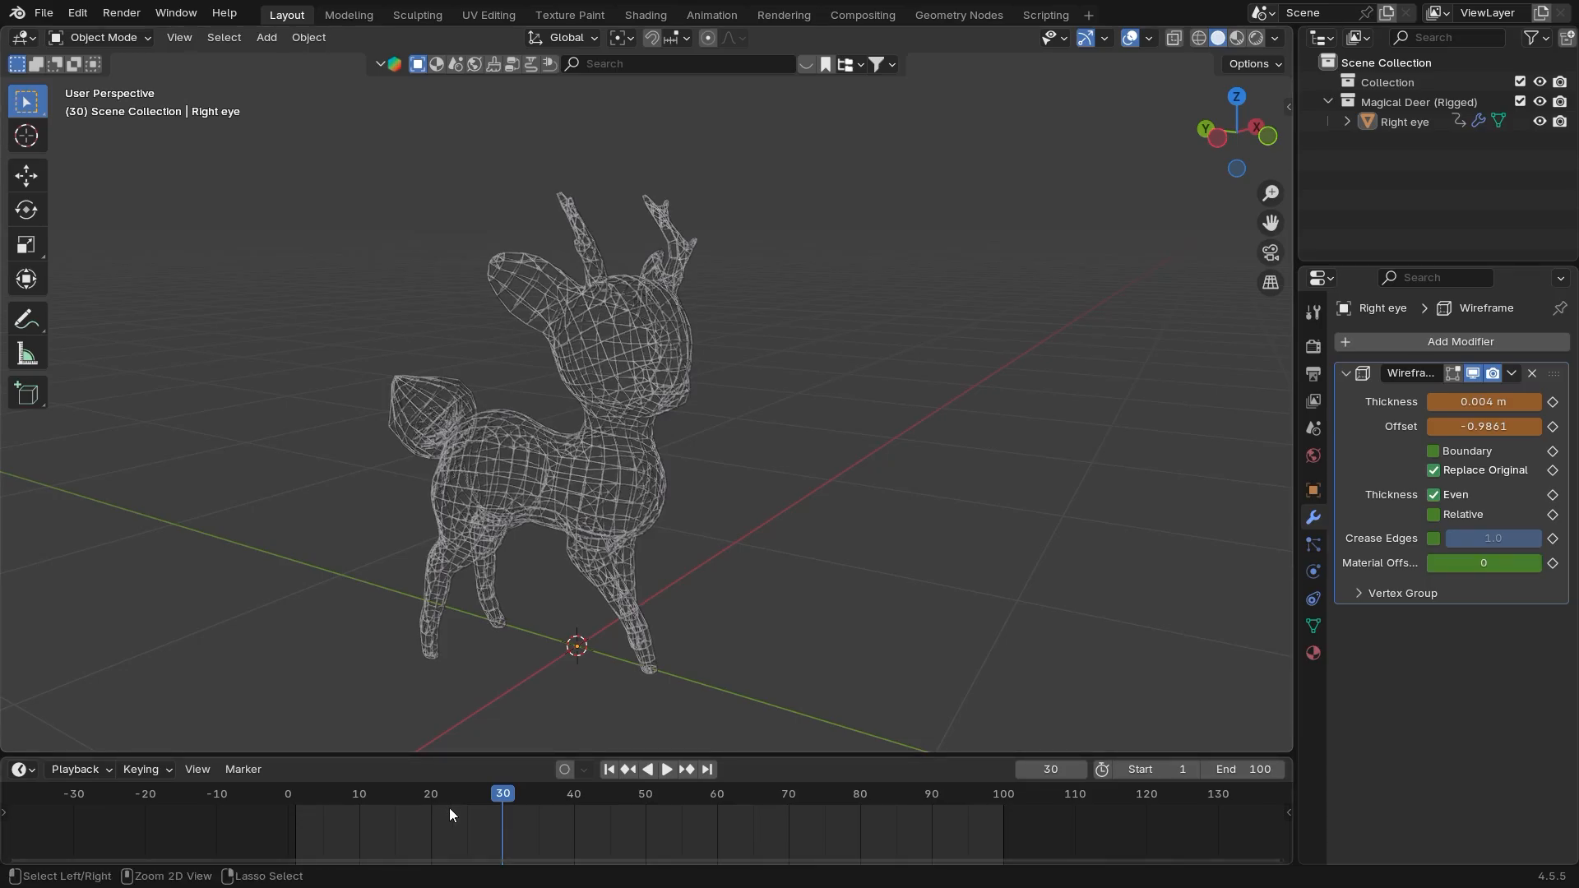
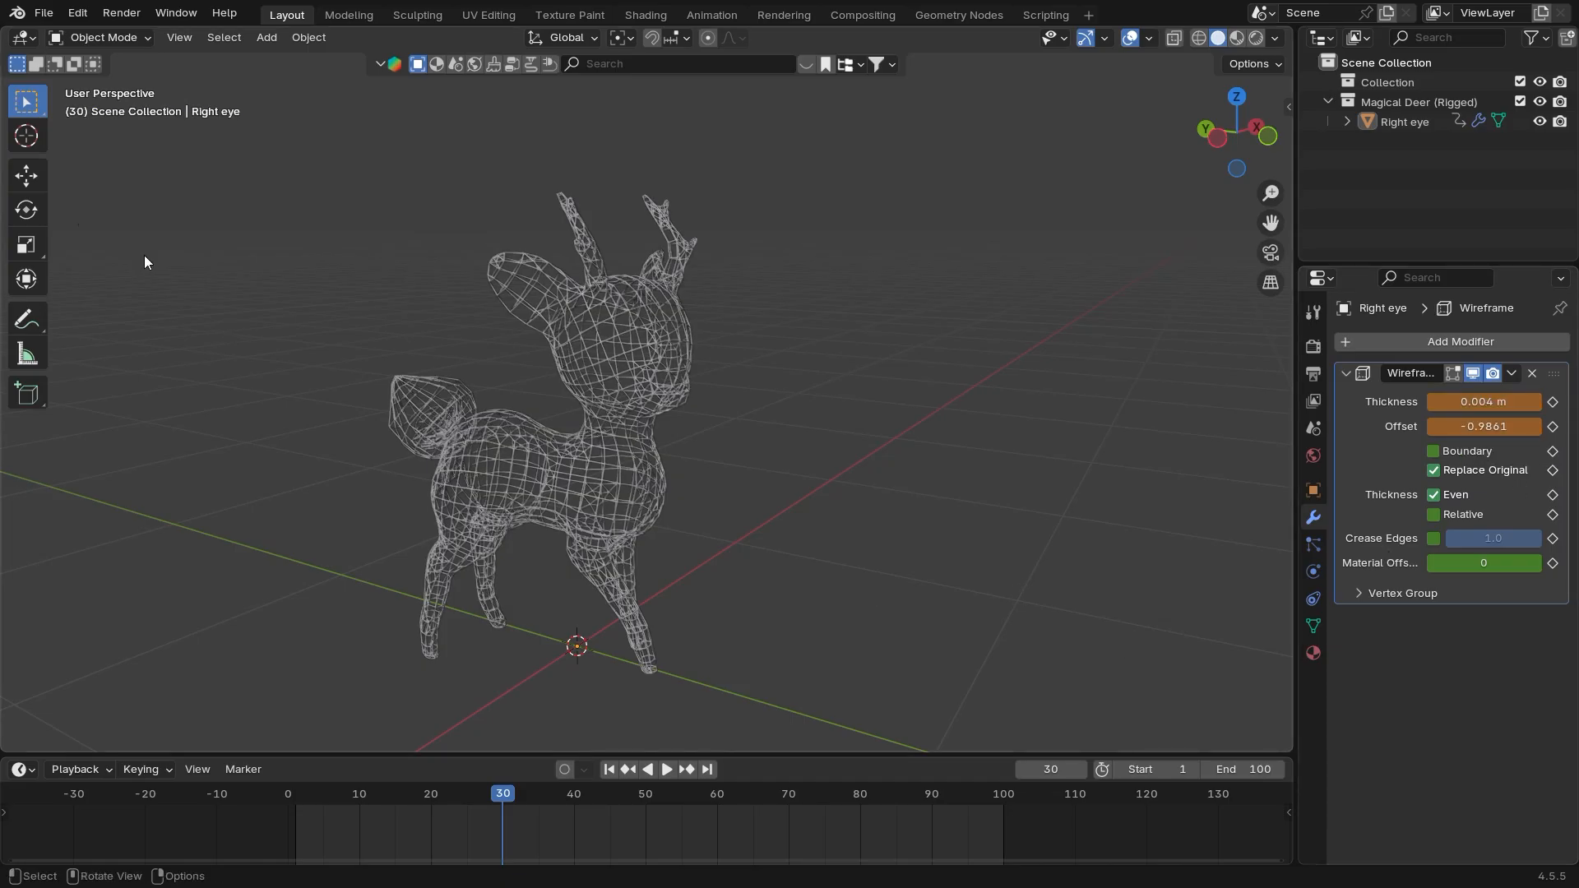
Split the 3D viewport, show a Dope Sheet in the new area, resize it, and merge the area back into the viewport
drag(3, 756, 102, 387)
click(25, 404)
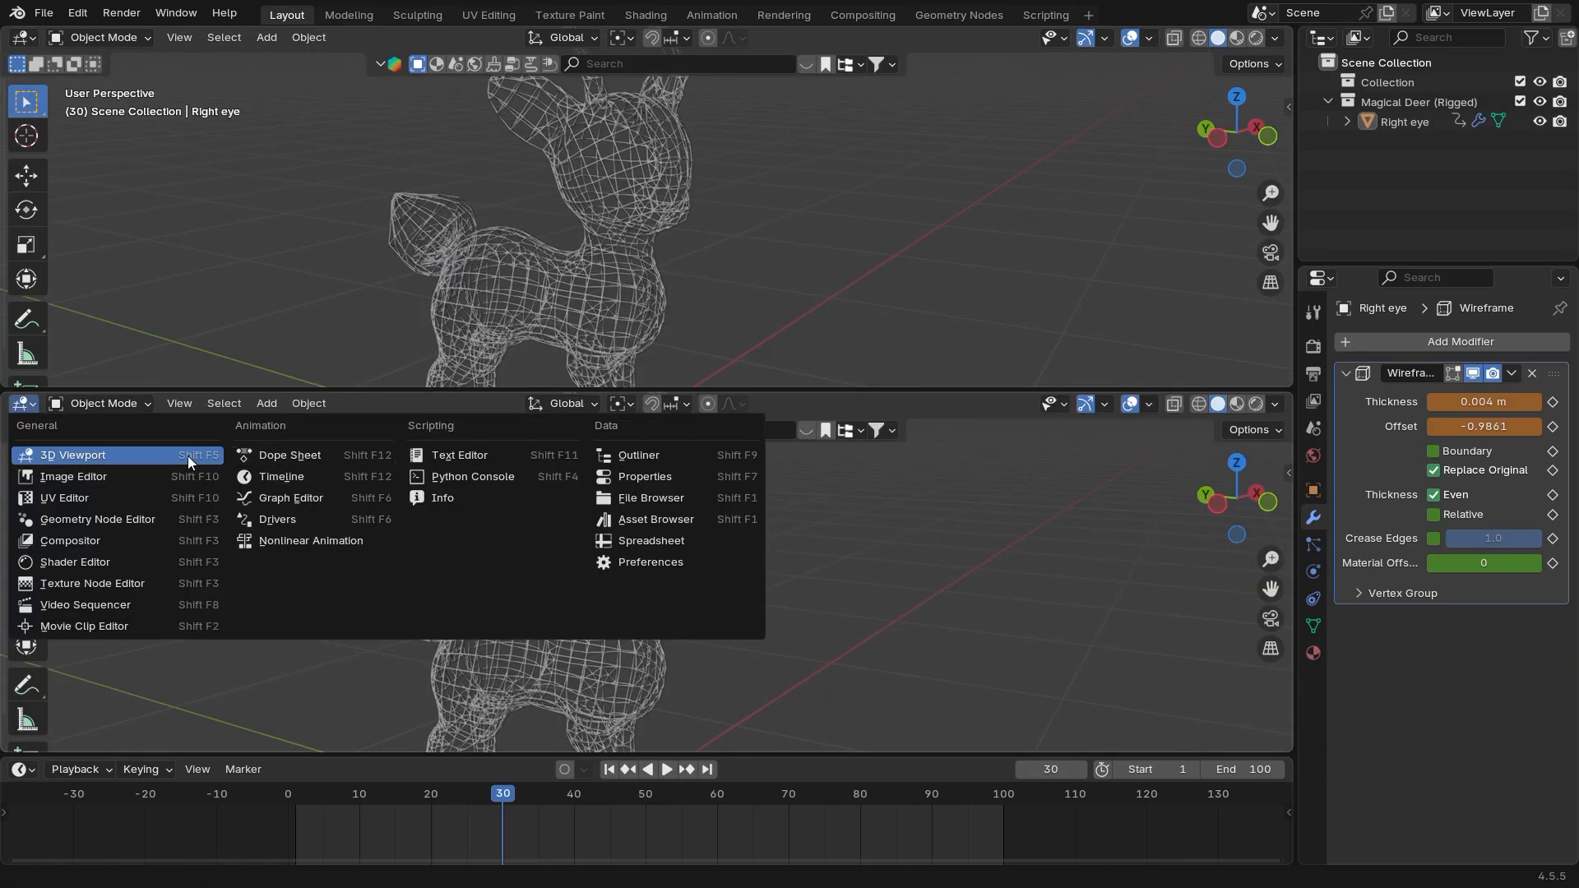
click(304, 454)
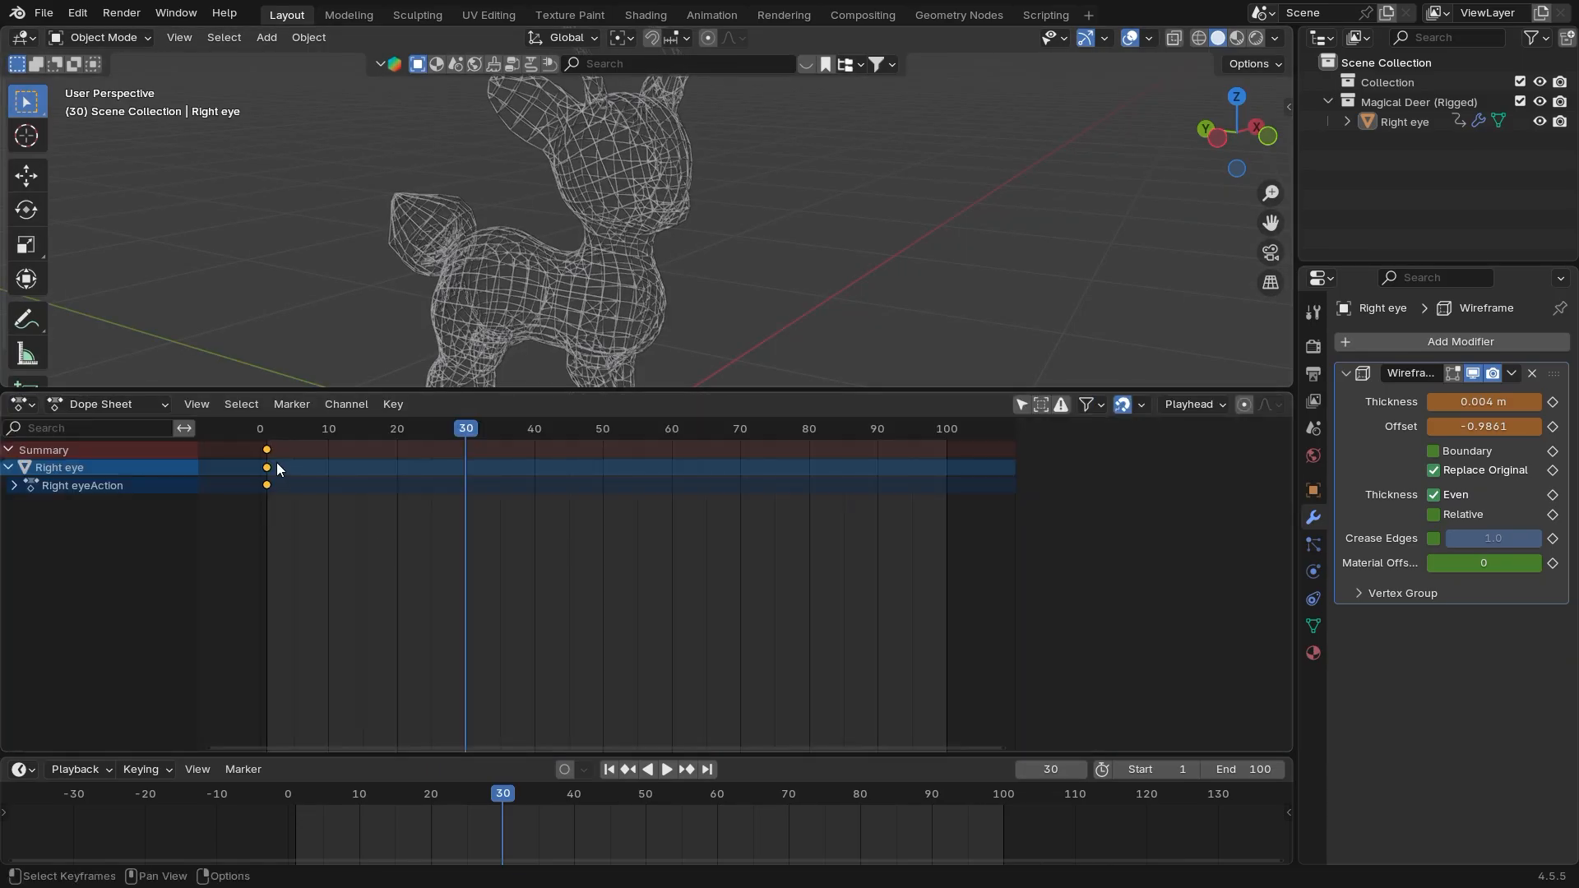
drag(481, 388, 506, 580)
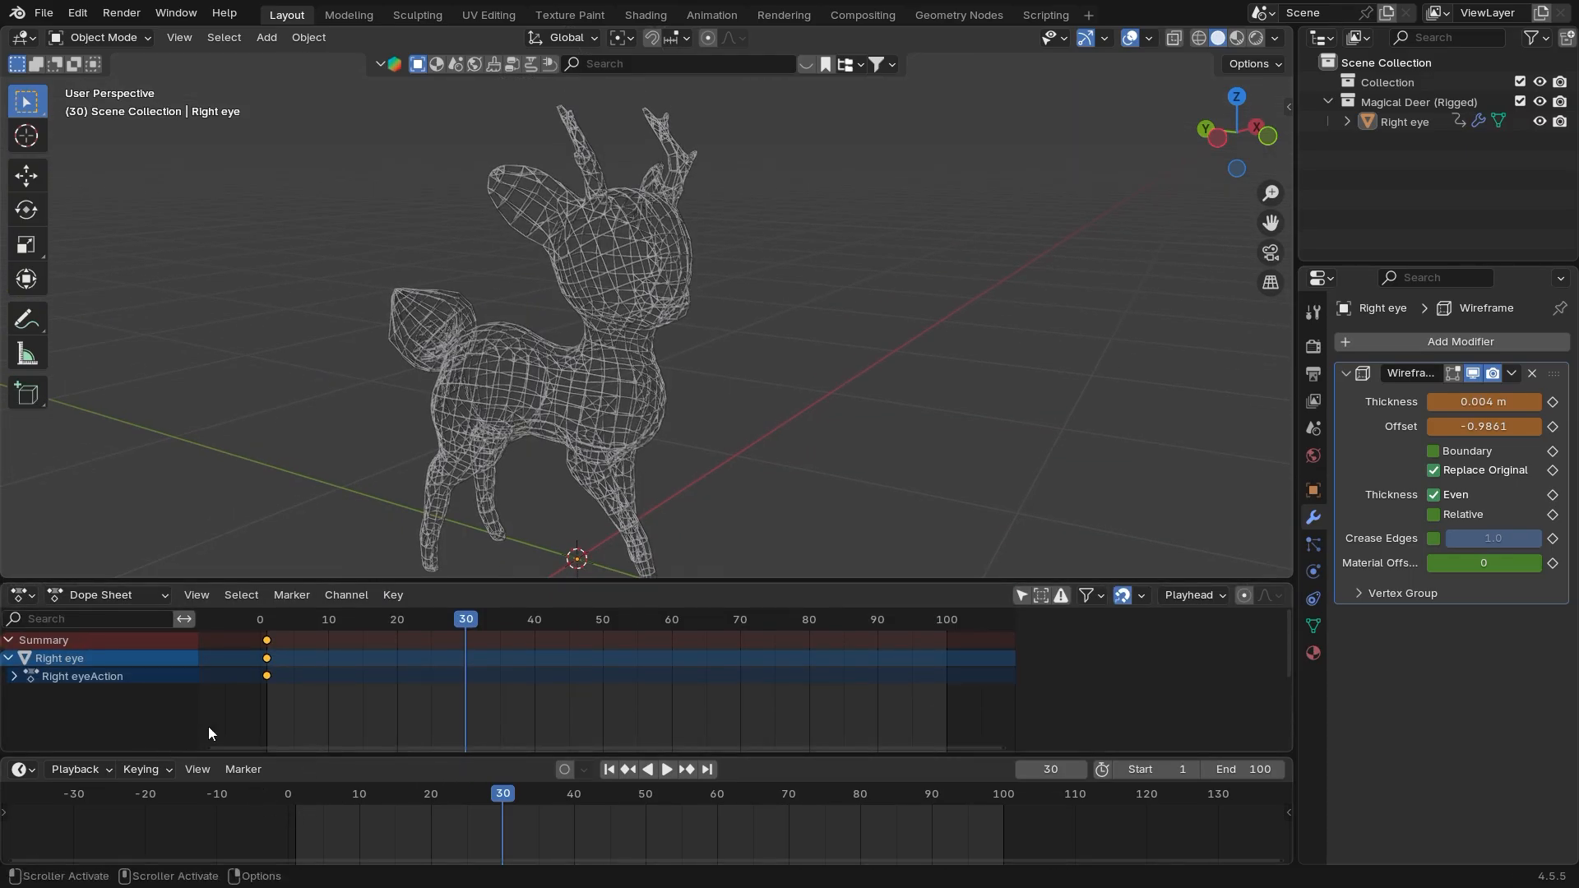
drag(7, 582, 7, 579)
Switch the timeline area to a Dope Sheet, enlarge it and scrub to frame 16
click(23, 769)
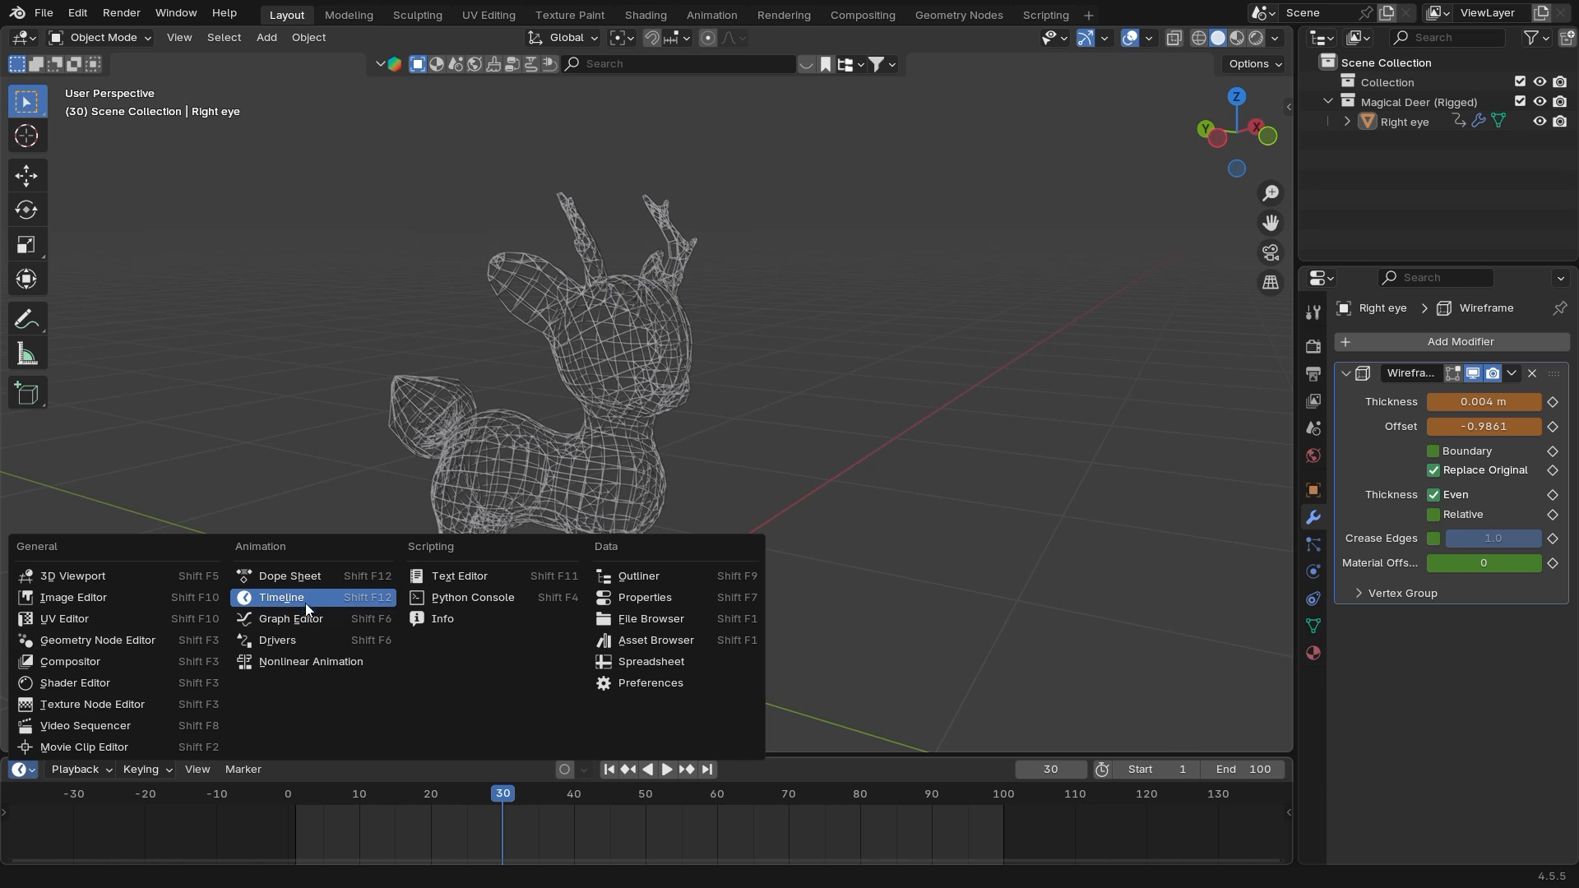
click(298, 577)
drag(466, 762, 361, 694)
scroll(596, 780, down, 2)
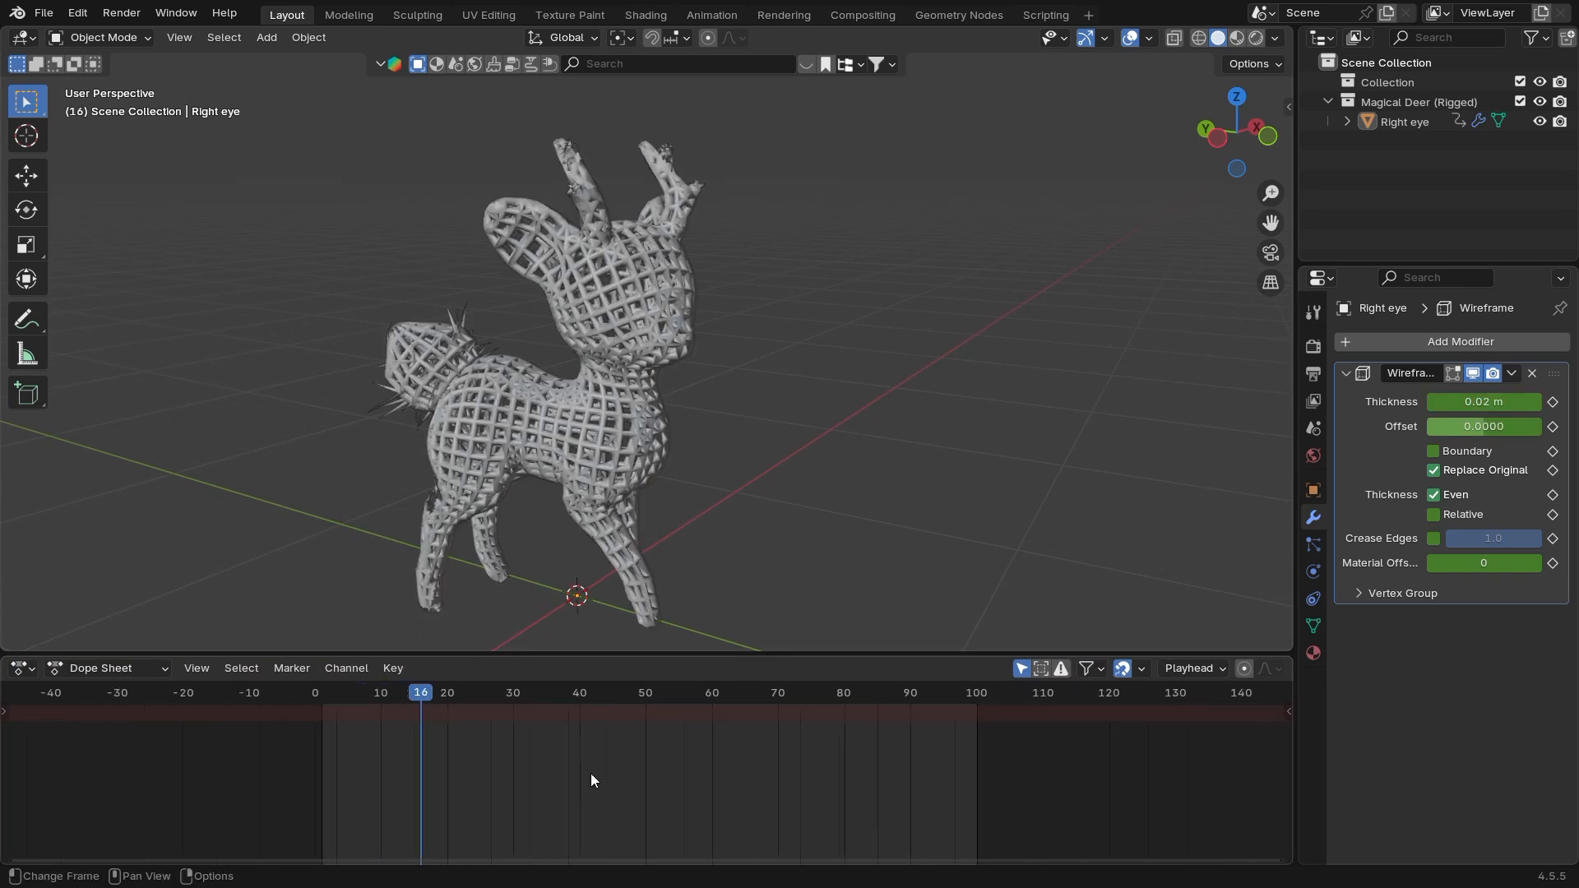
Switch the Dope Sheet area back to a Timeline and reduce its height
click(36, 667)
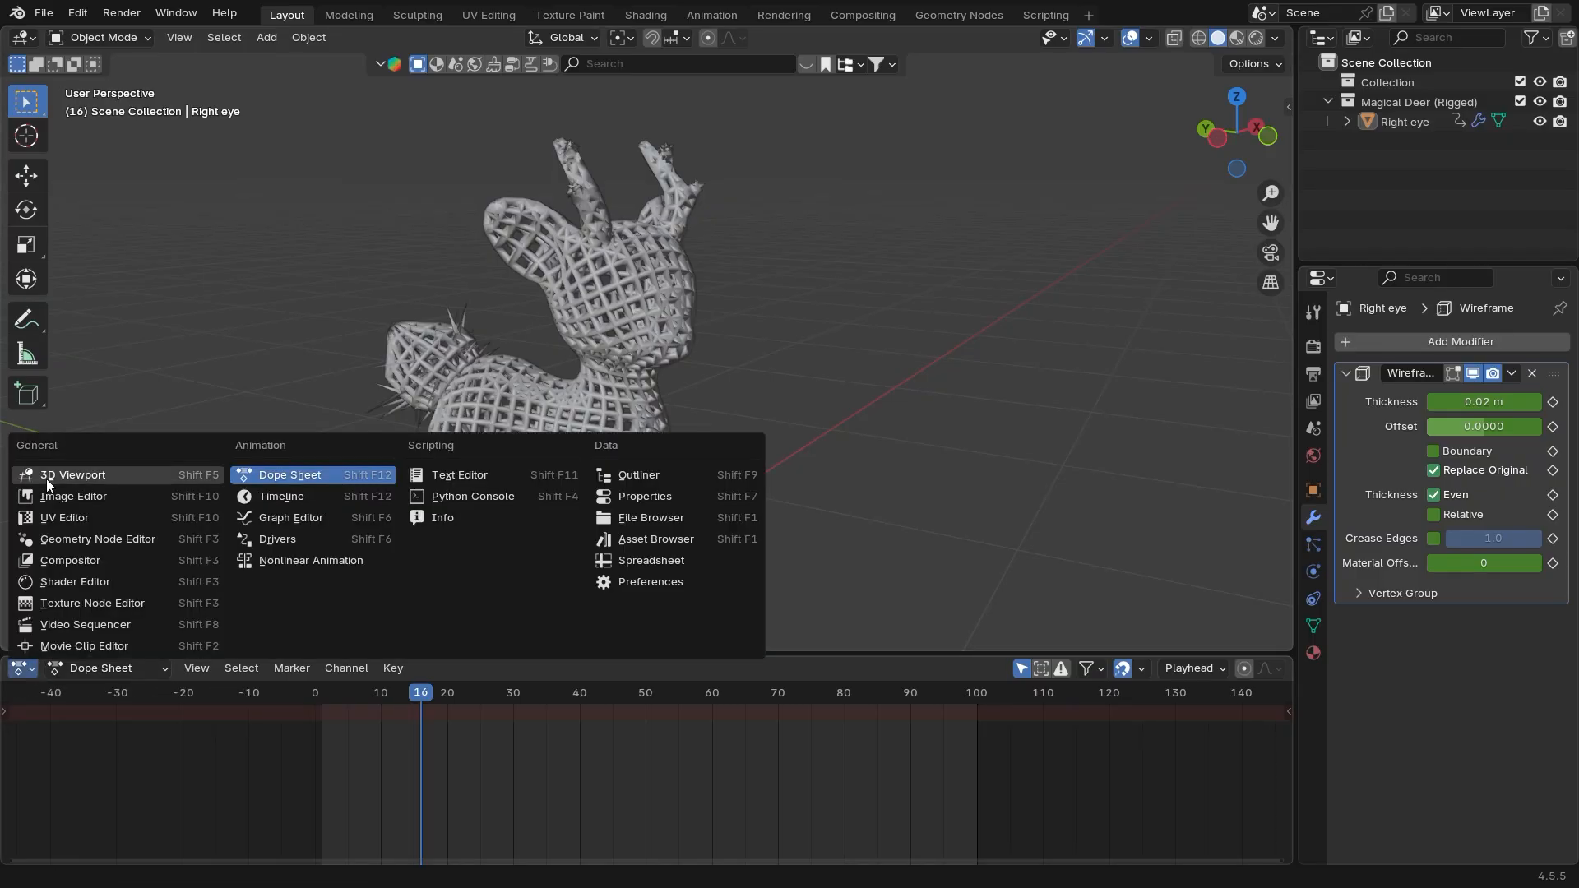
click(283, 498)
drag(383, 659, 383, 705)
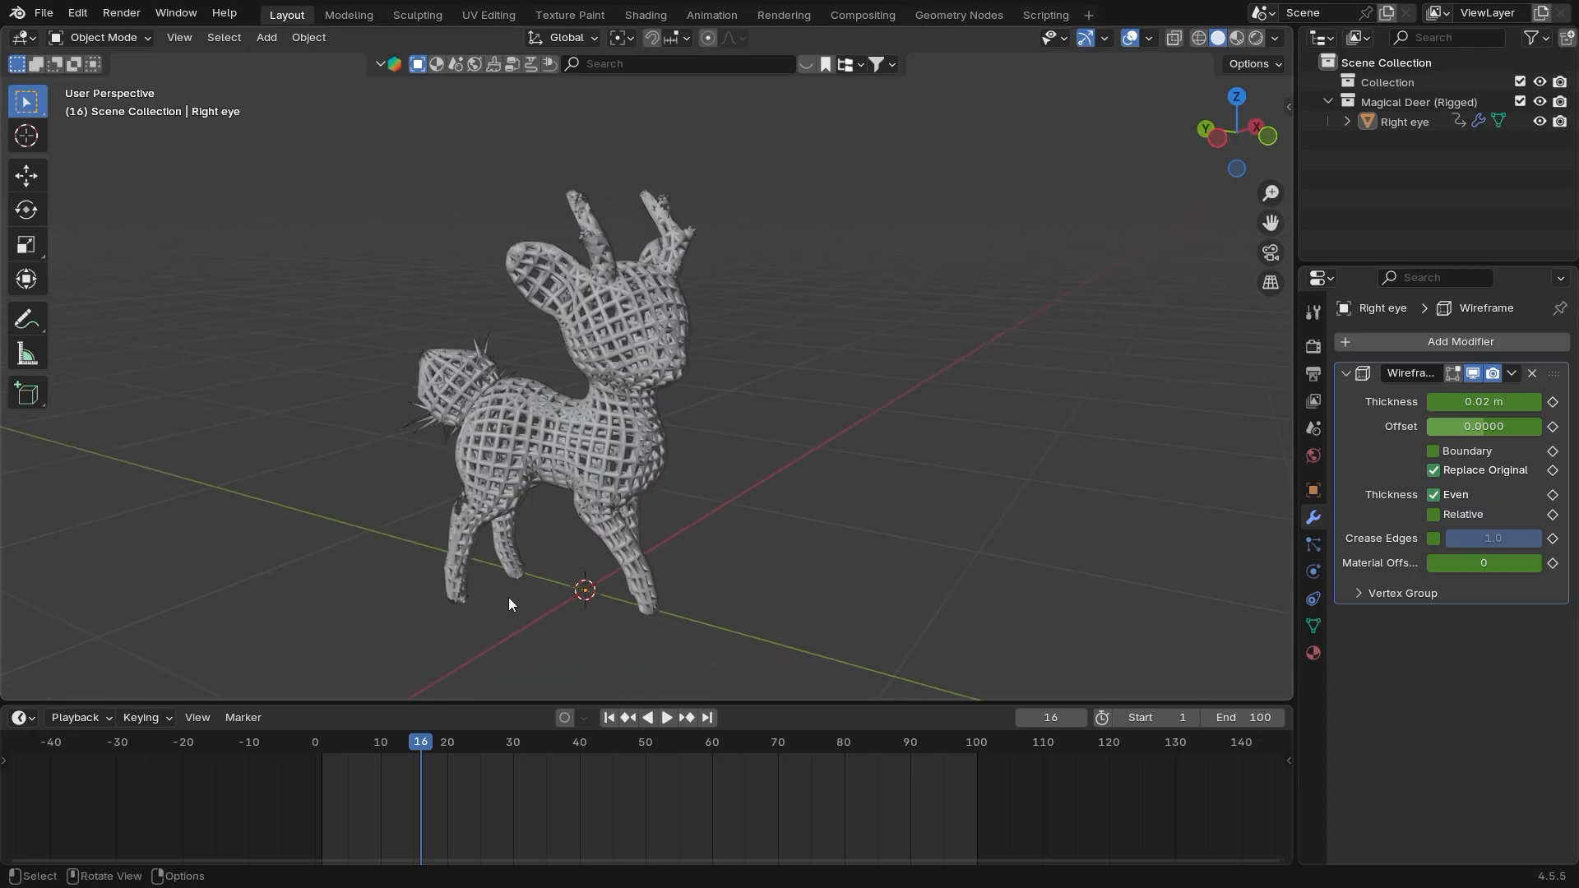
Undo the remaining Wireframe value changes and the keyframes at frame 1
middle_drag(508, 597, 672, 542)
key(ctrl+z)
key(ctrl+z)
key(ctrl+z)
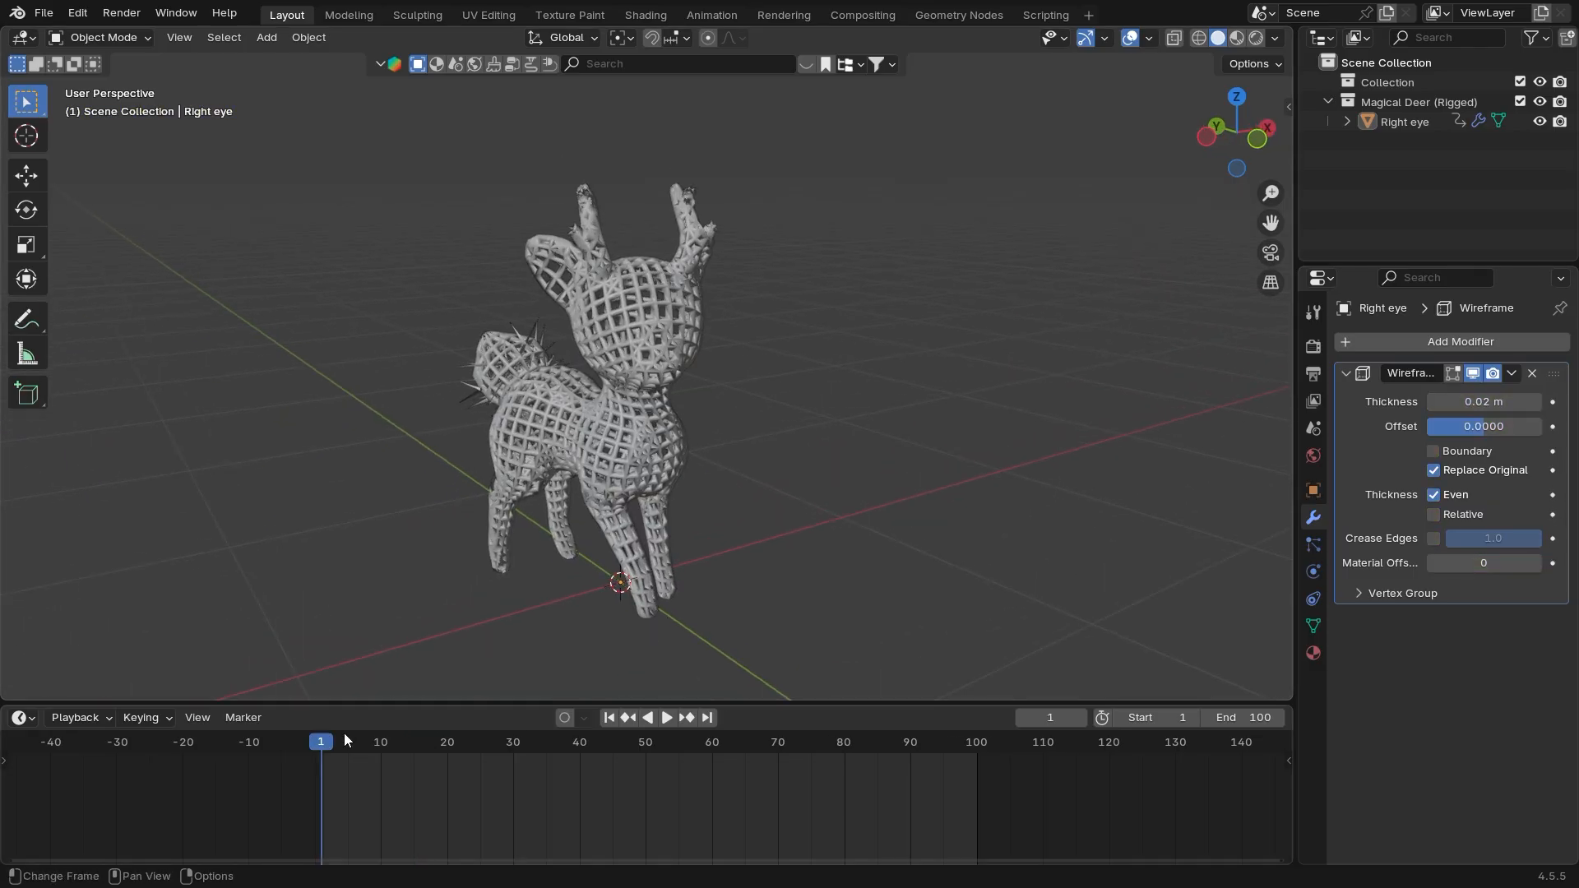
Select the deer, disable Replace Original on the Wireframe modifier, and try an Offset of -1.0000
click(659, 457)
middle_drag(908, 539, 928, 537)
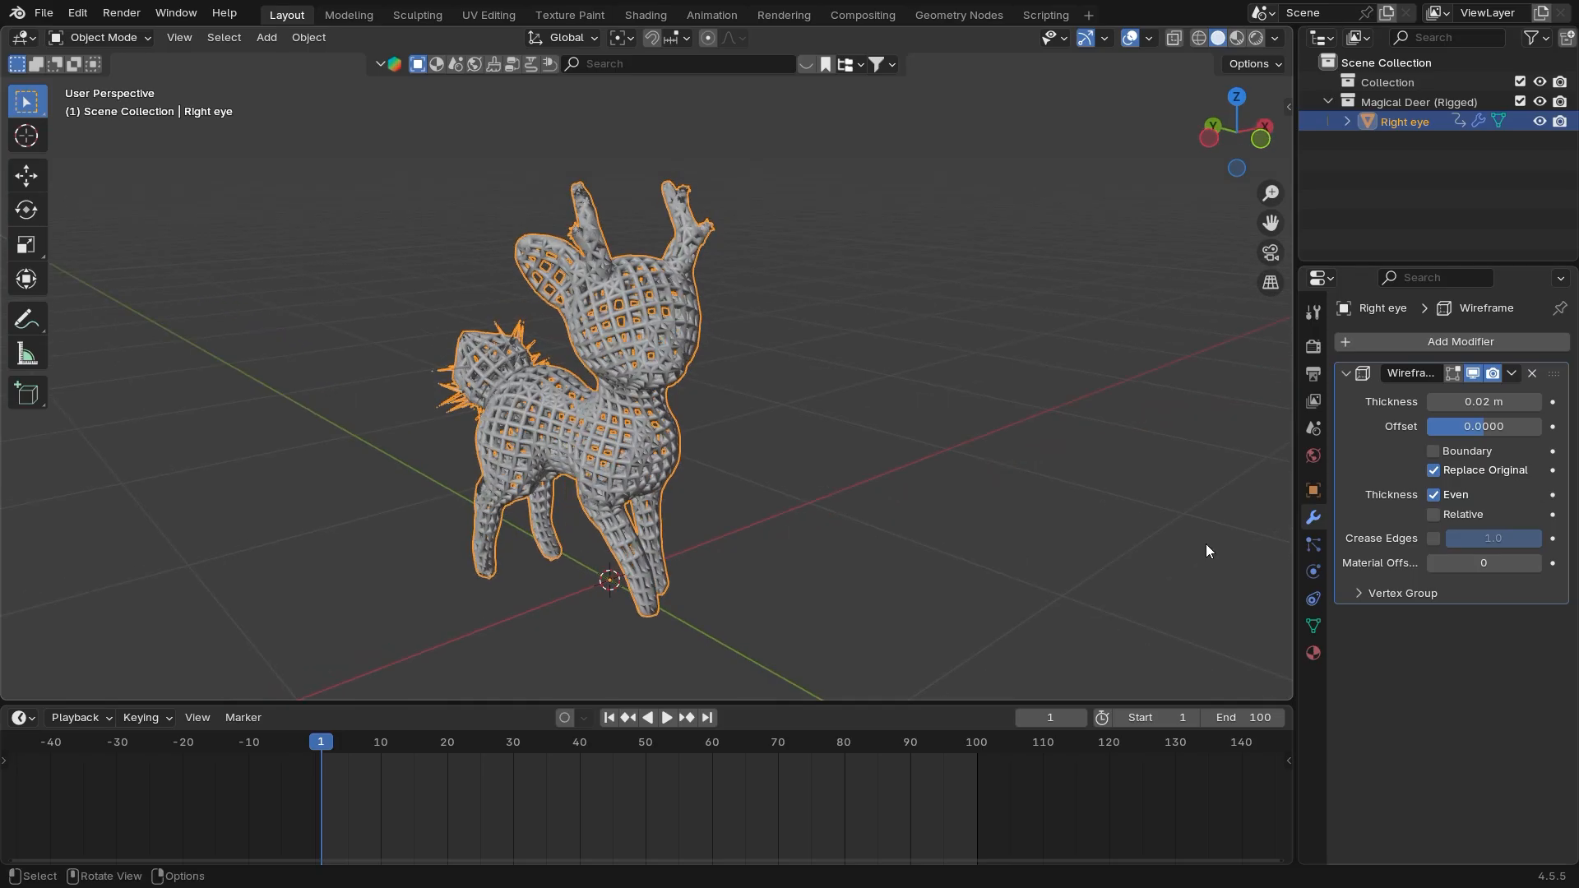
click(1438, 471)
middle_drag(1059, 552, 1070, 552)
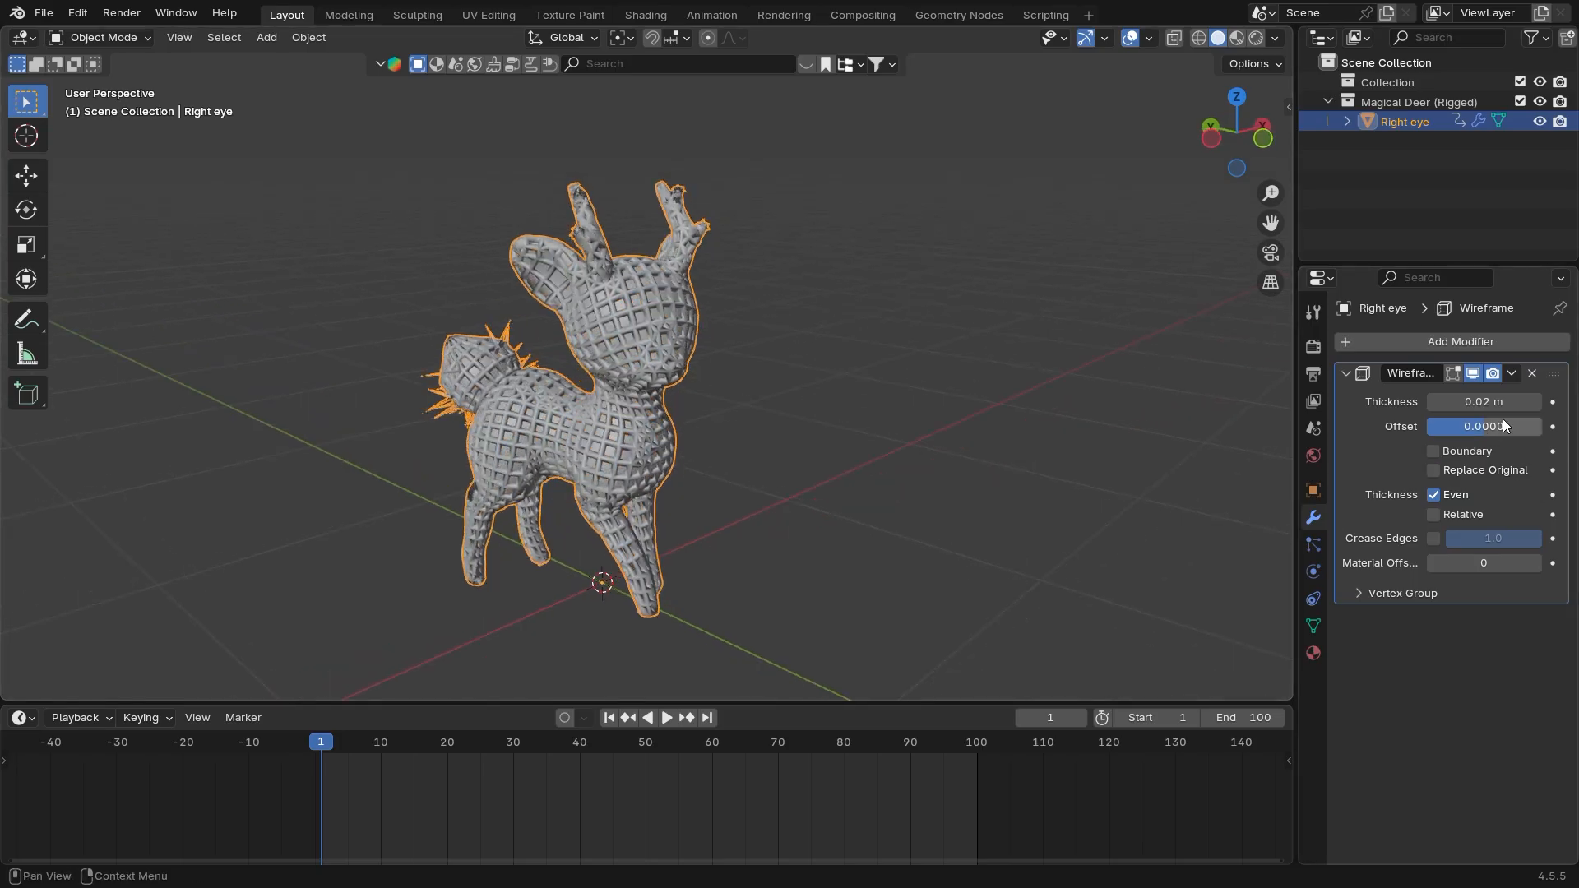
drag(1482, 403, 1484, 403)
drag(1453, 429, 1398, 431)
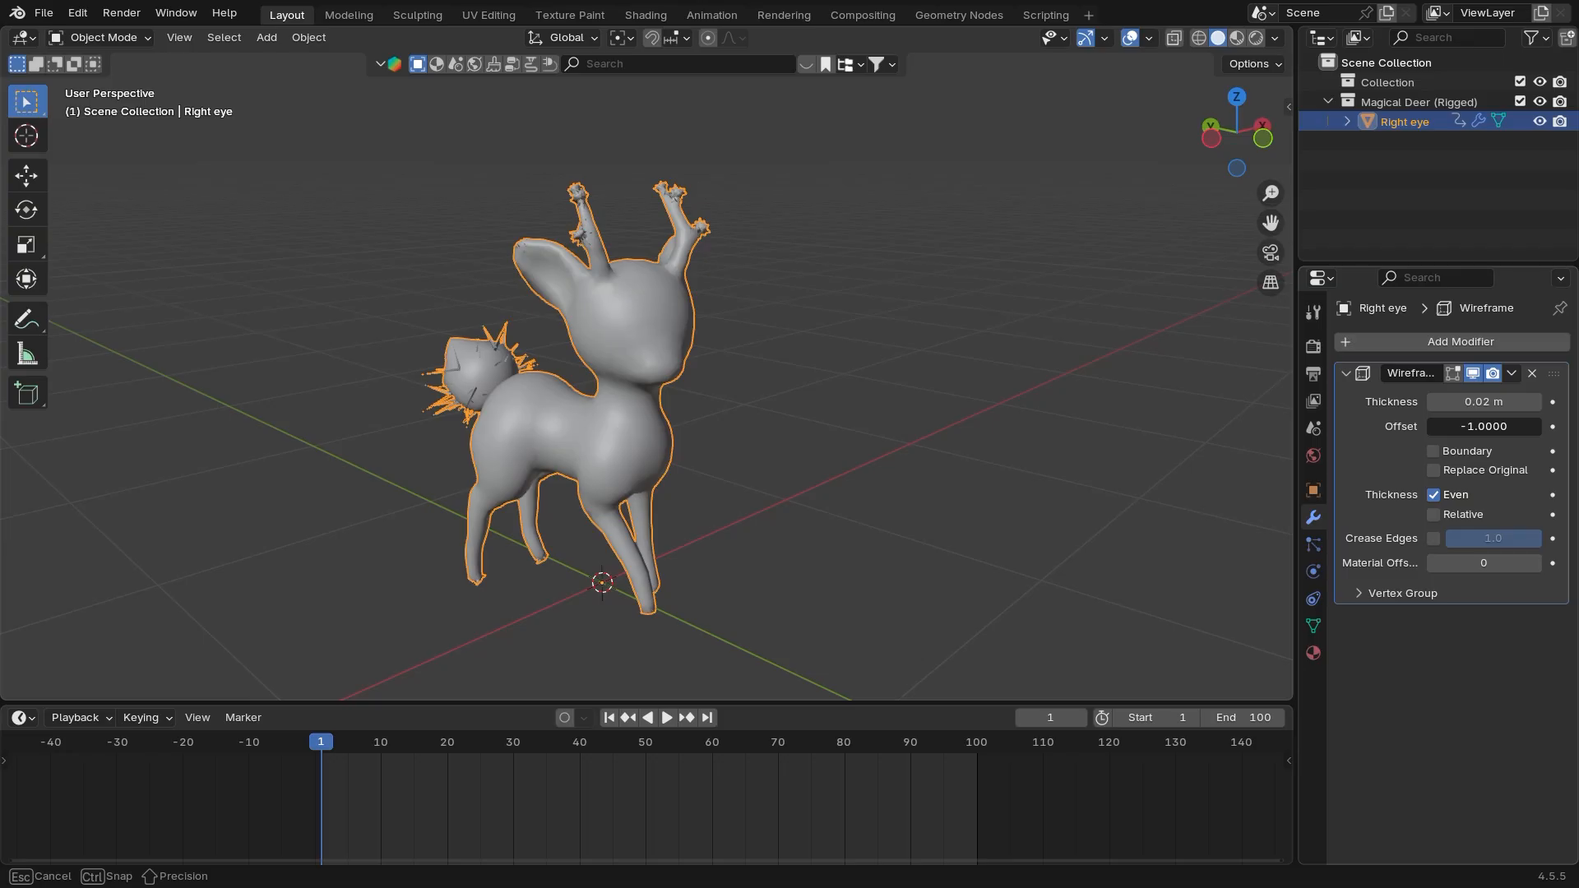
key(Escape)
Undo the Replace Original change and the addition of the Wireframe modifier
key(ctrl+z)
key(ctrl+z)
key(ctrl+z)
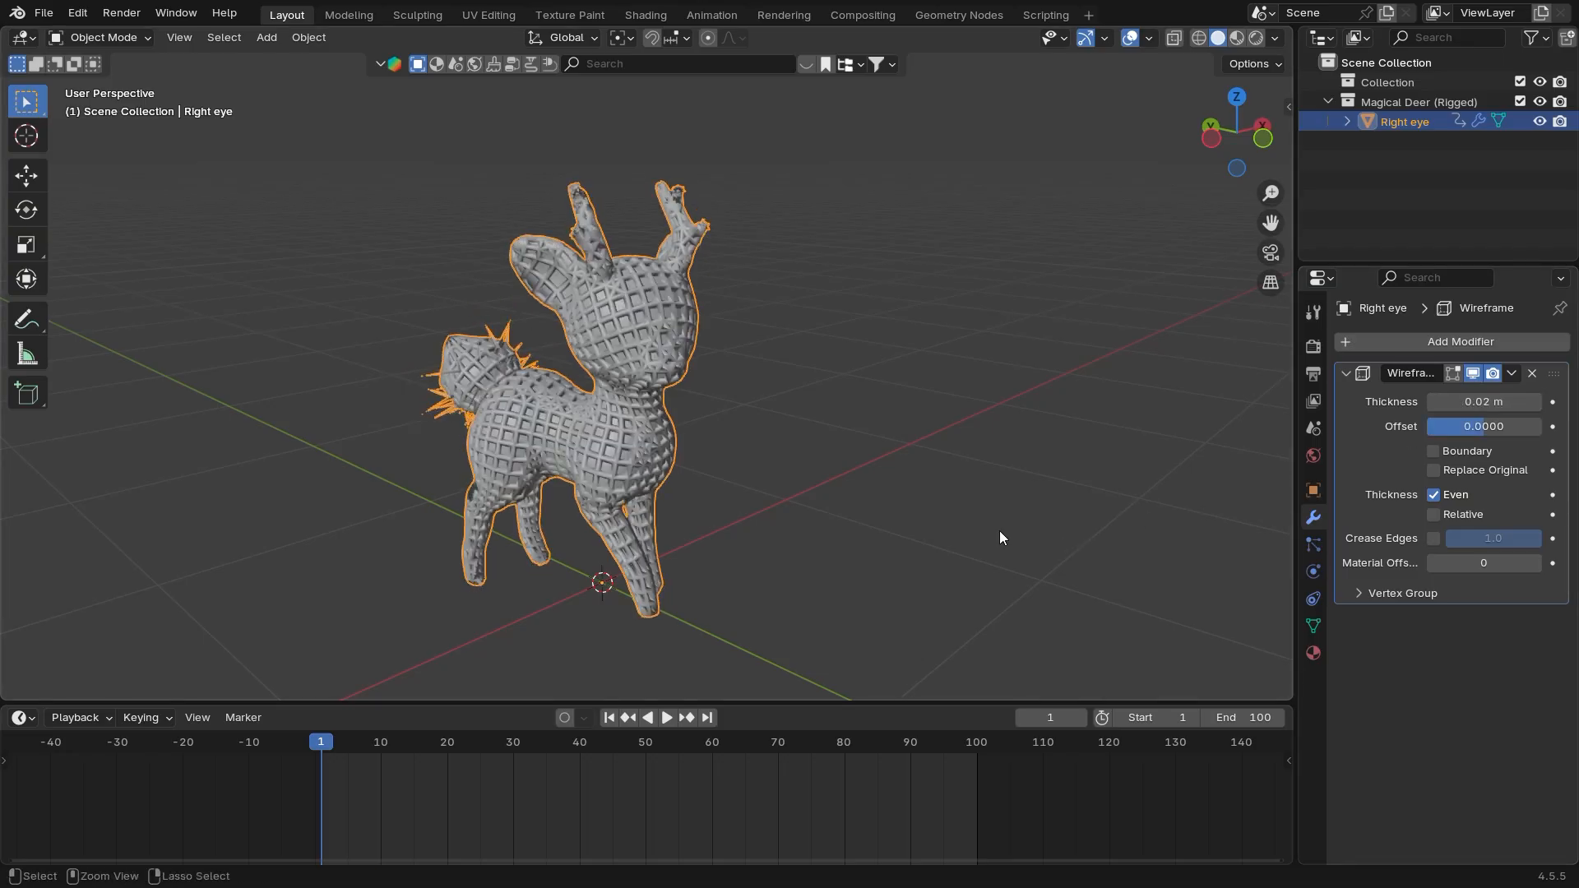
key(ctrl+z)
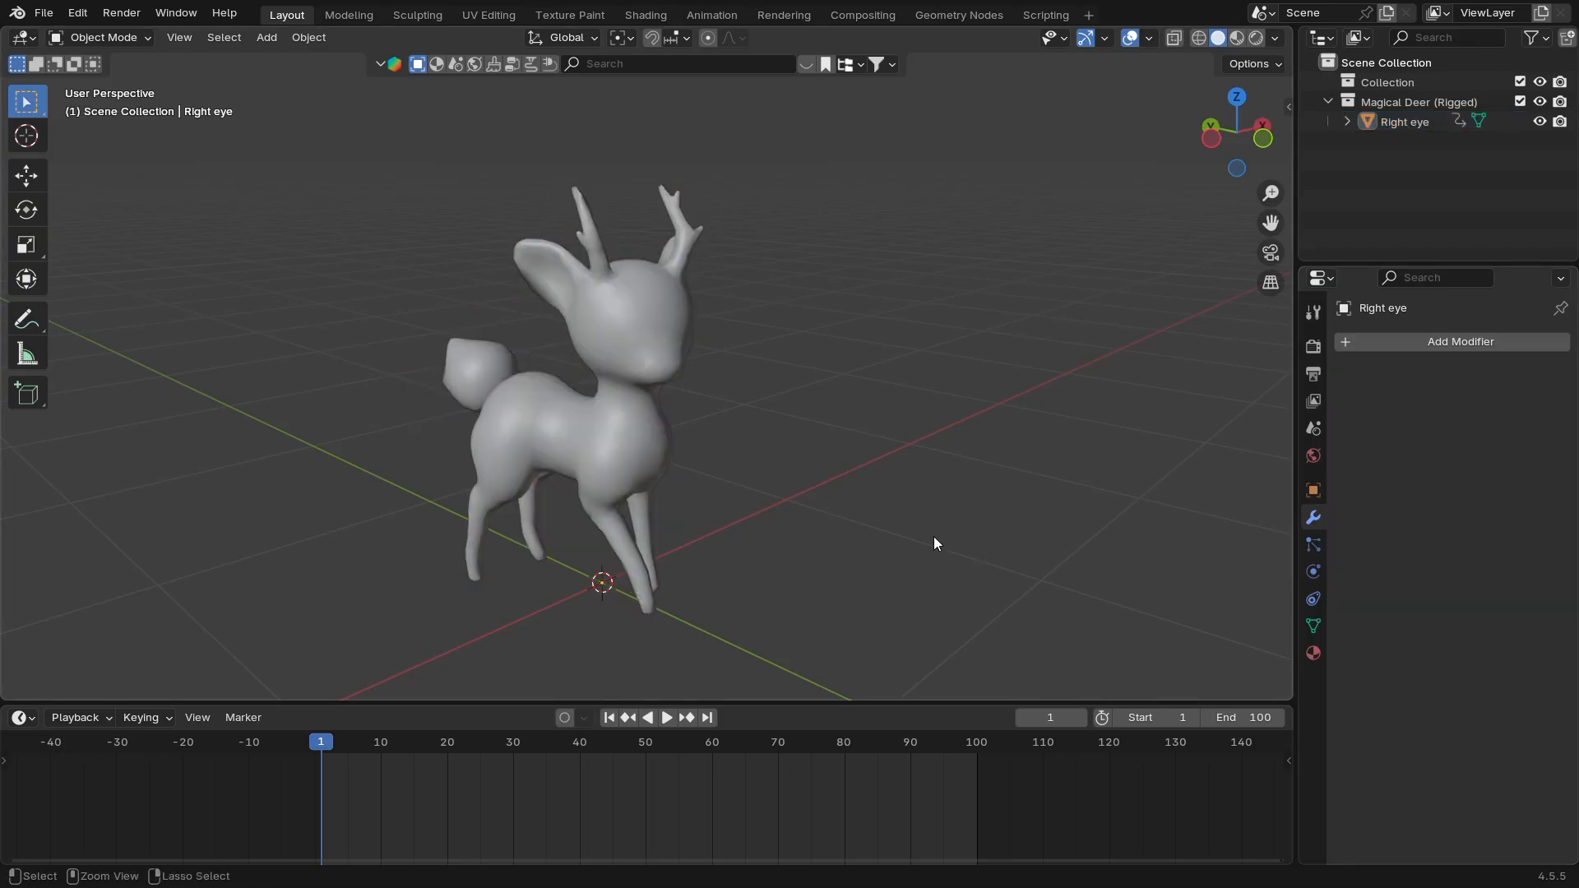
Select the deer and add a fresh Wireframe modifier to it
click(622, 451)
click(1449, 338)
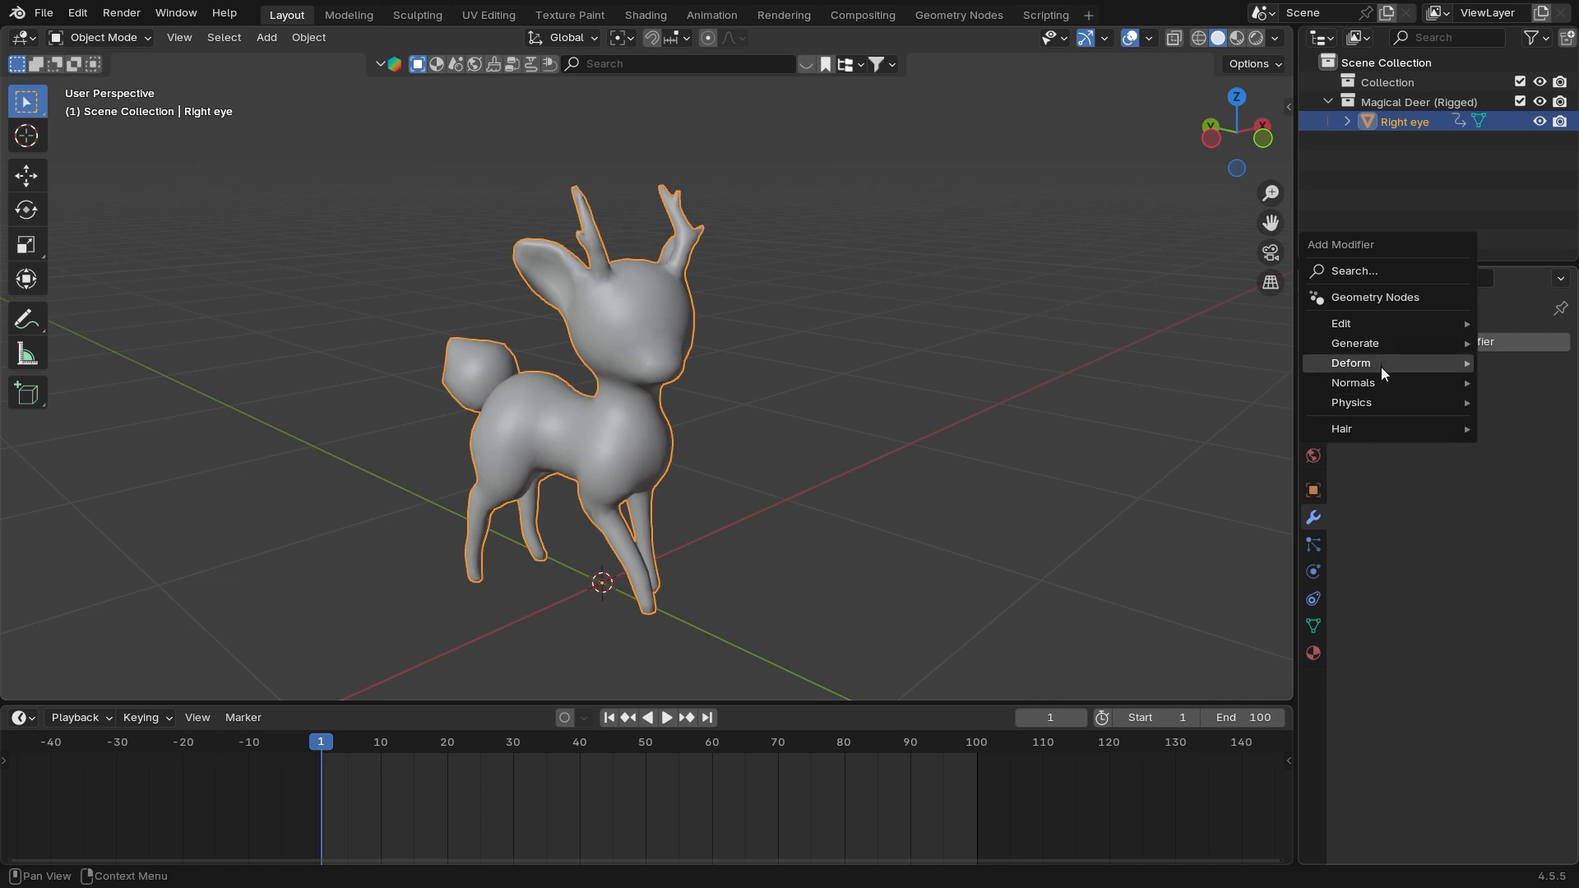
mouse_move(1375, 343)
click(1184, 678)
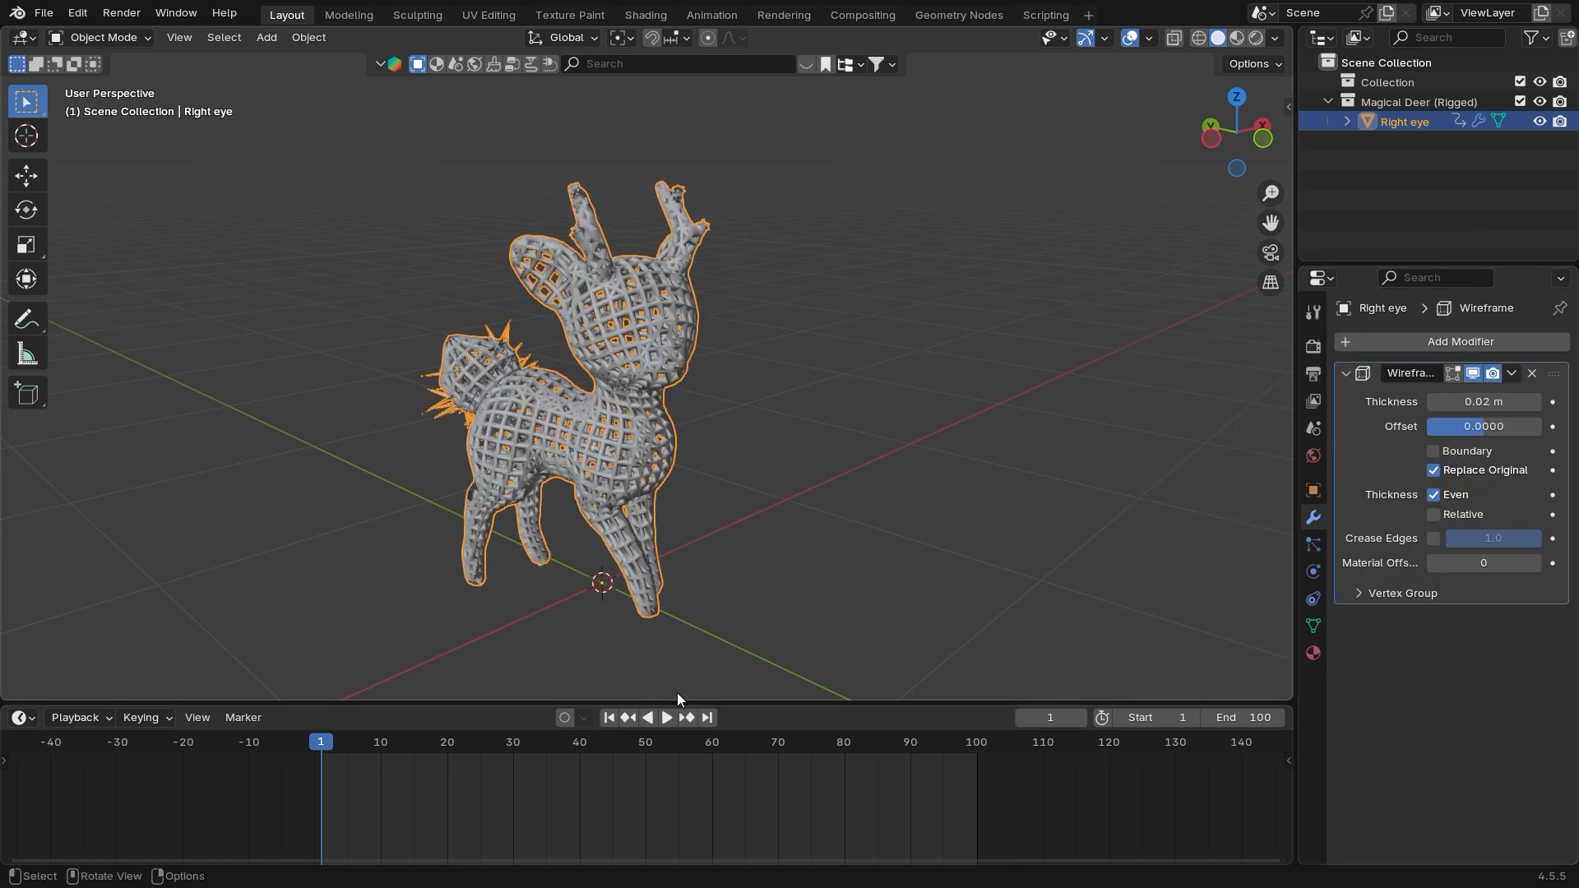
Disable Replace Original, set Thickness to 0 m, and keyframe Thickness, Boundary, Replace Original, Even and Relative at frame 1
click(1434, 470)
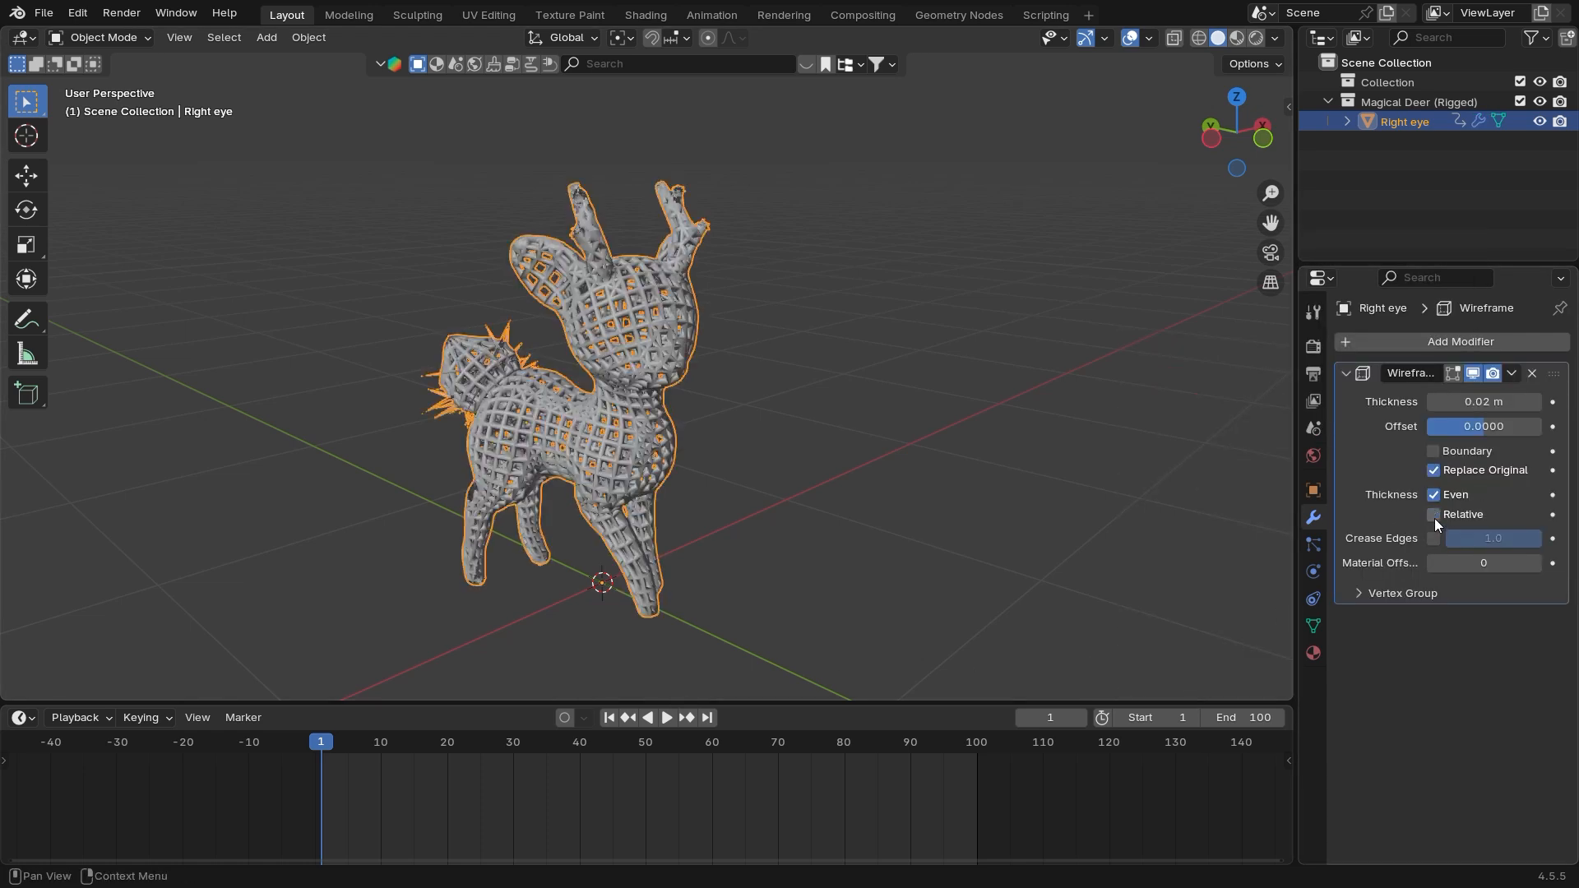
double_click(1484, 402)
text(0)
key(Return)
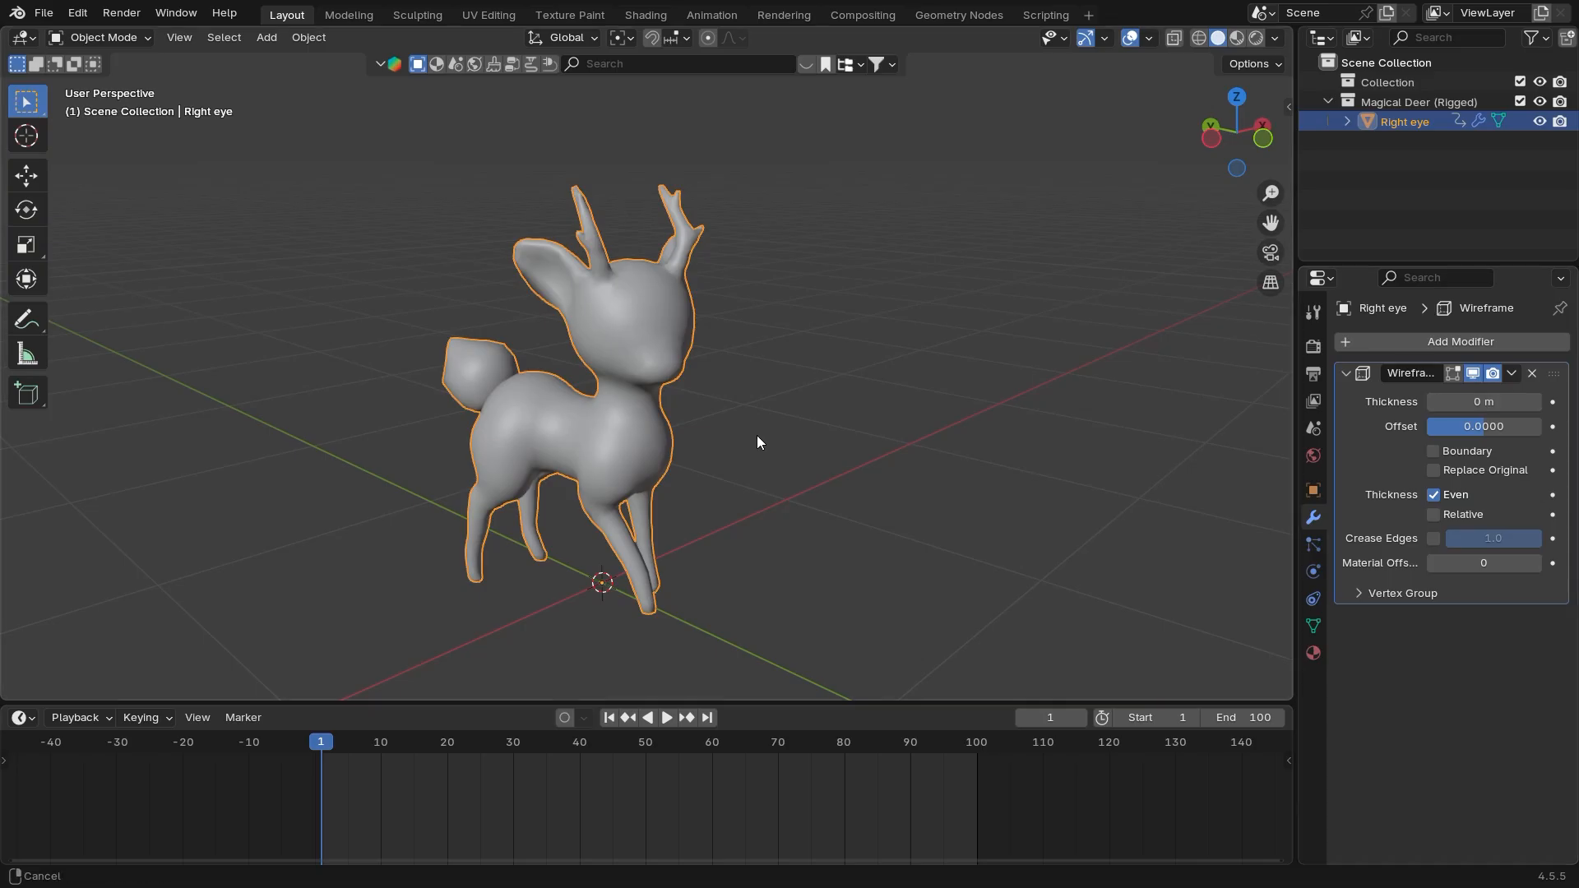
middle_drag(758, 442, 781, 441)
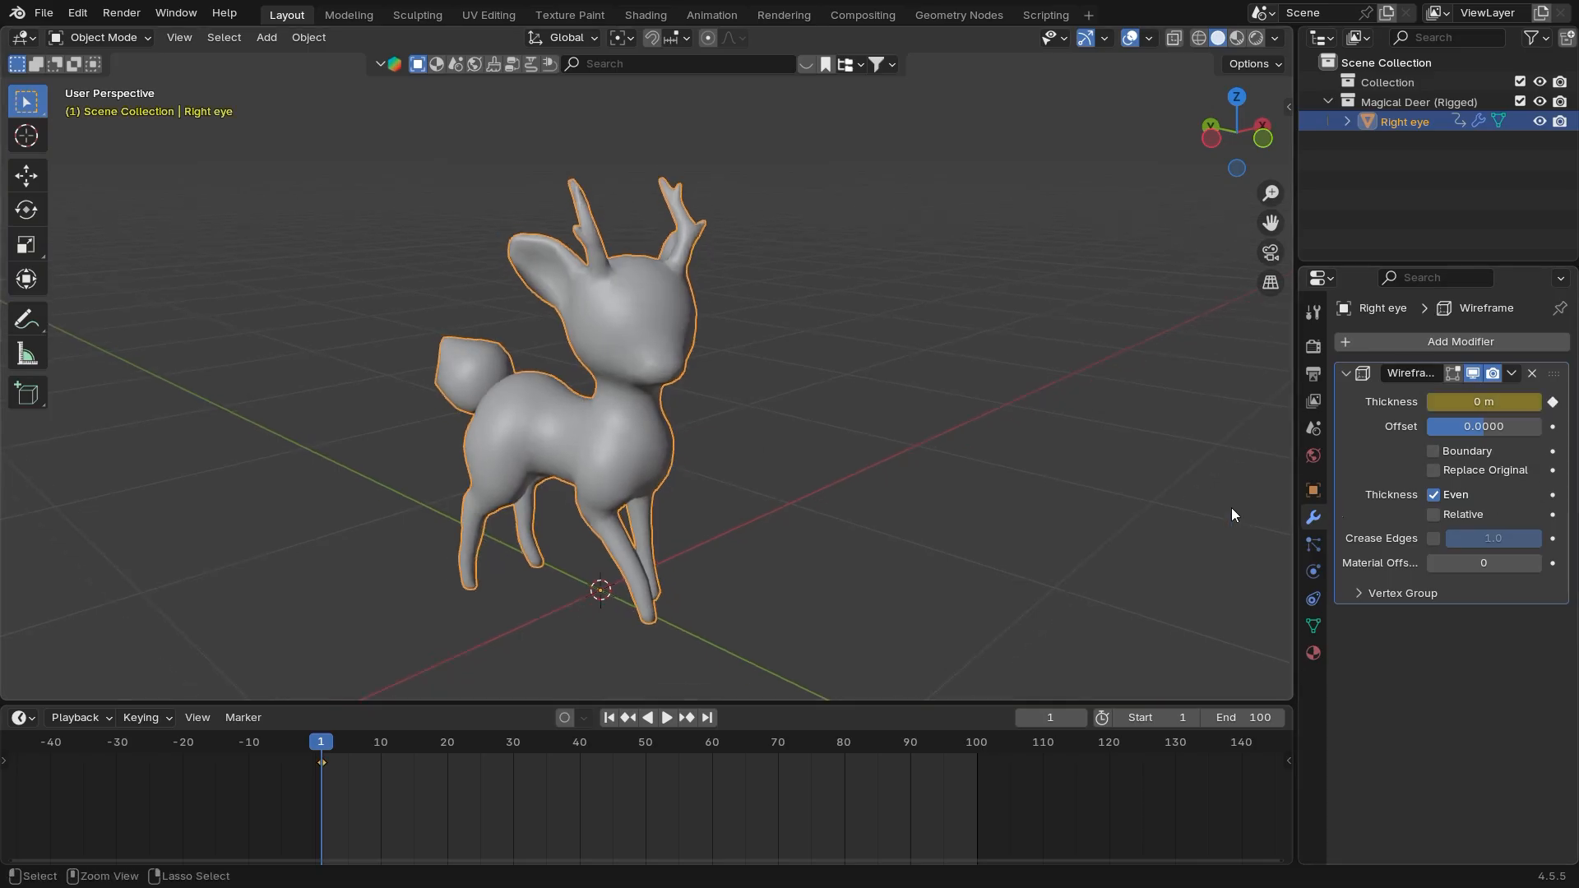
scroll(1231, 515, down, 1)
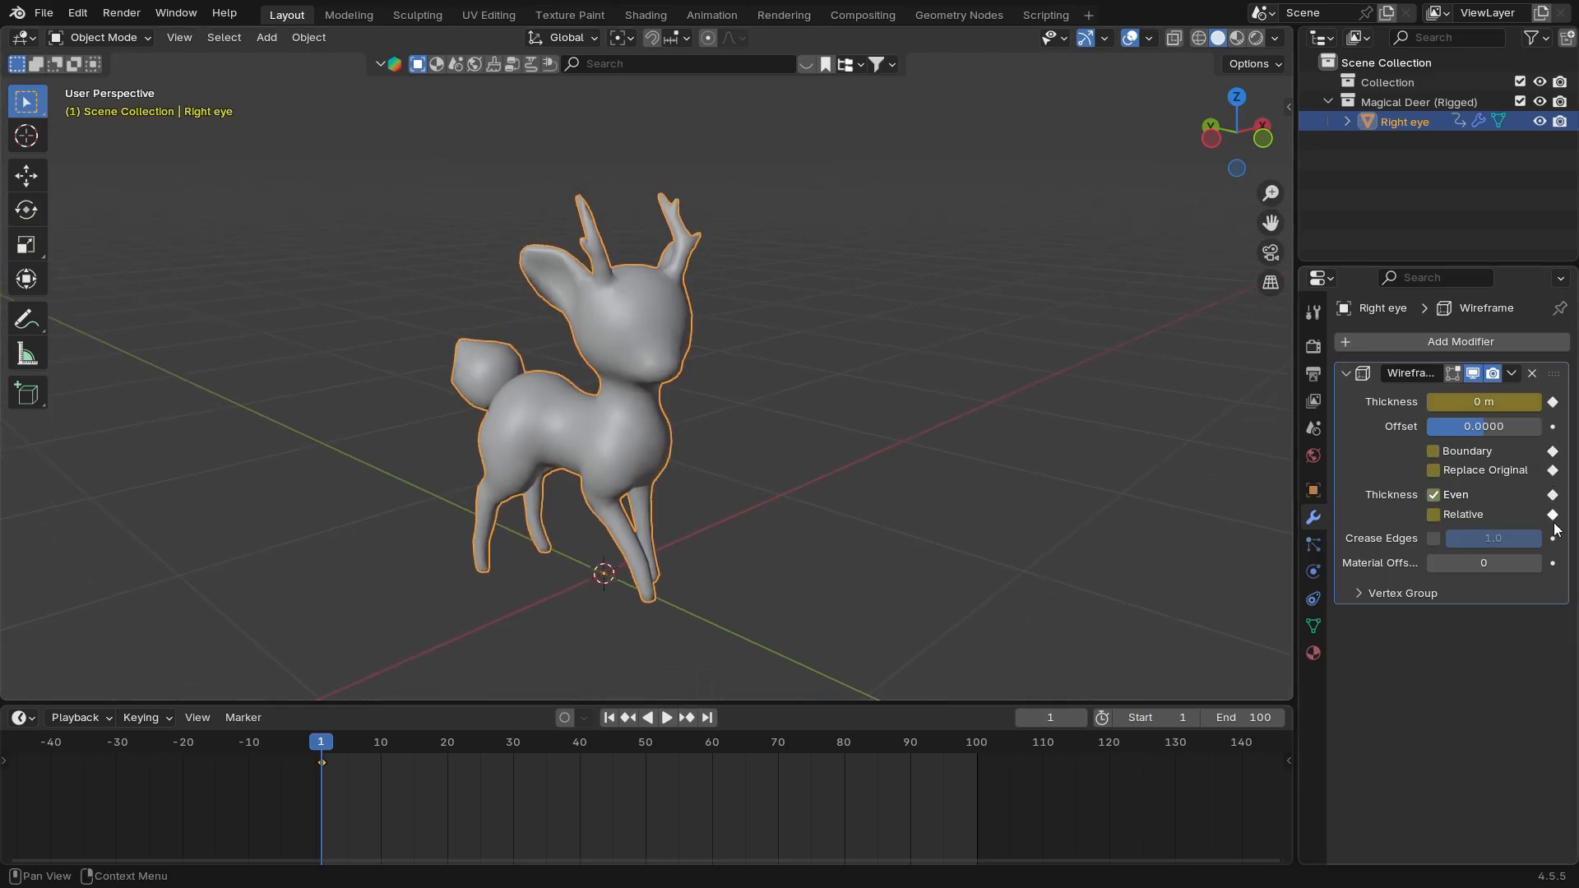
At frame 30, keyframe the Wireframe modifier's Thickness at 0.007 m and its Replace Original option enabled
key(space)
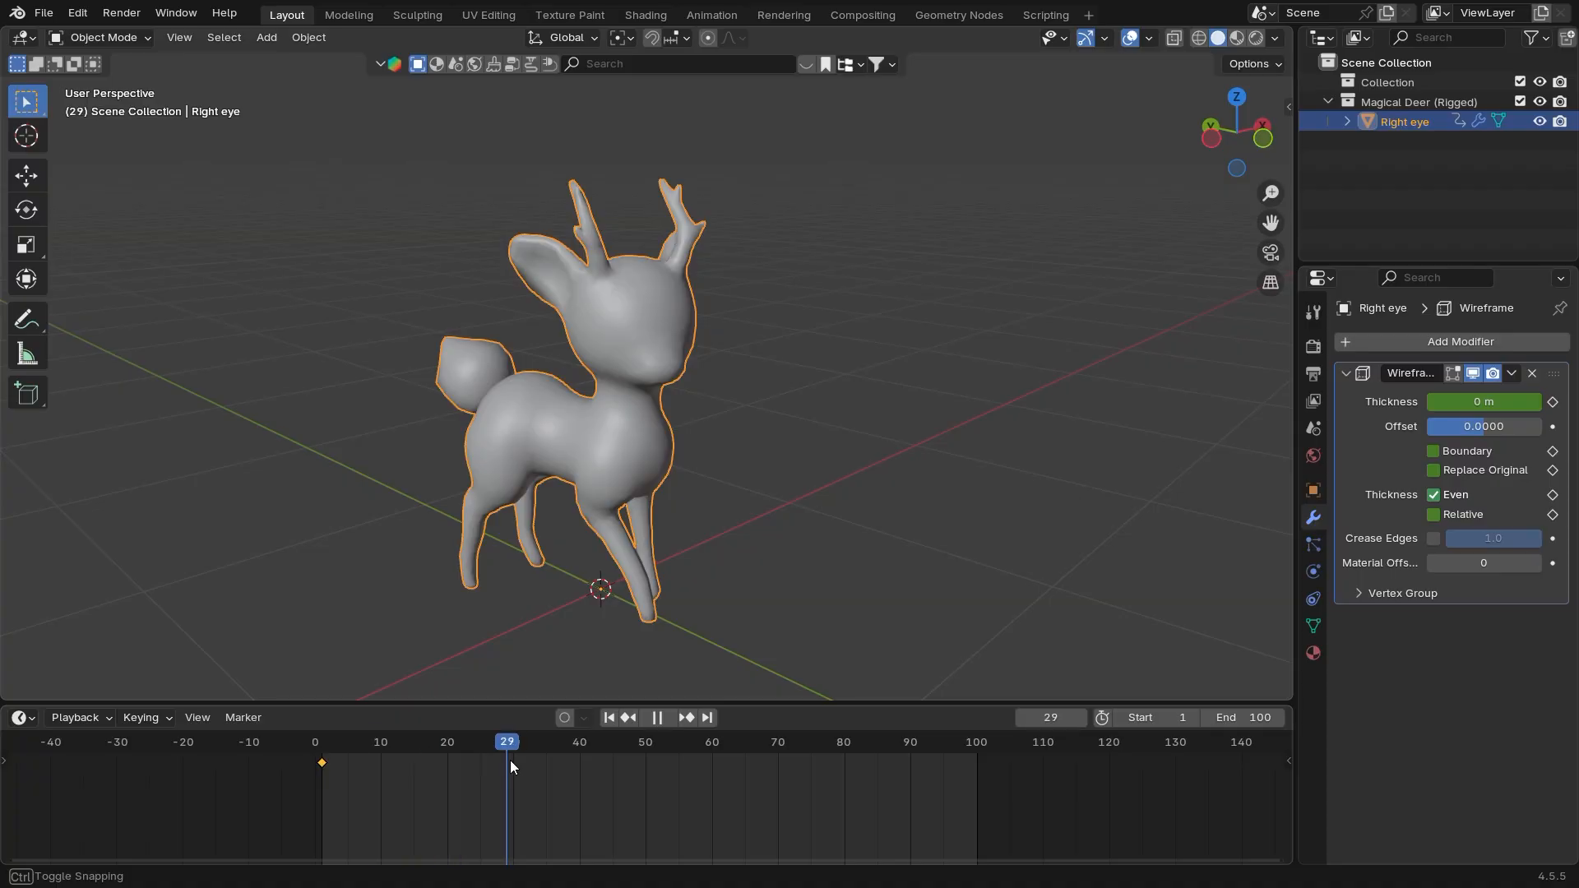
mouse_move(1480, 401)
mouse_down()
mouse_move(1494, 401)
mouse_move(1469, 400)
mouse_up()
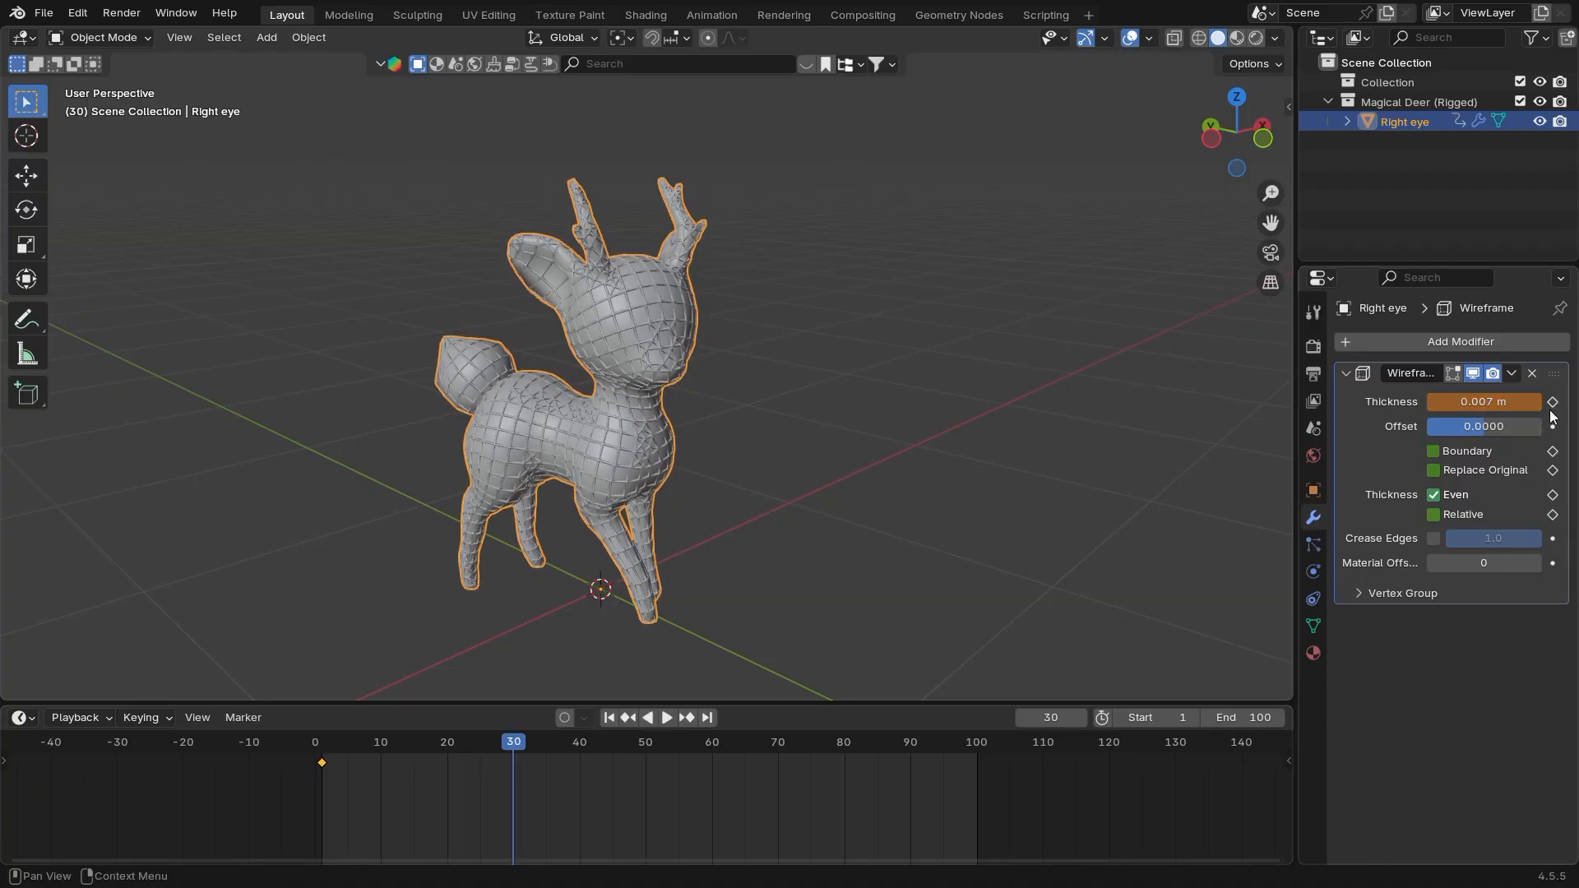
click(1433, 470)
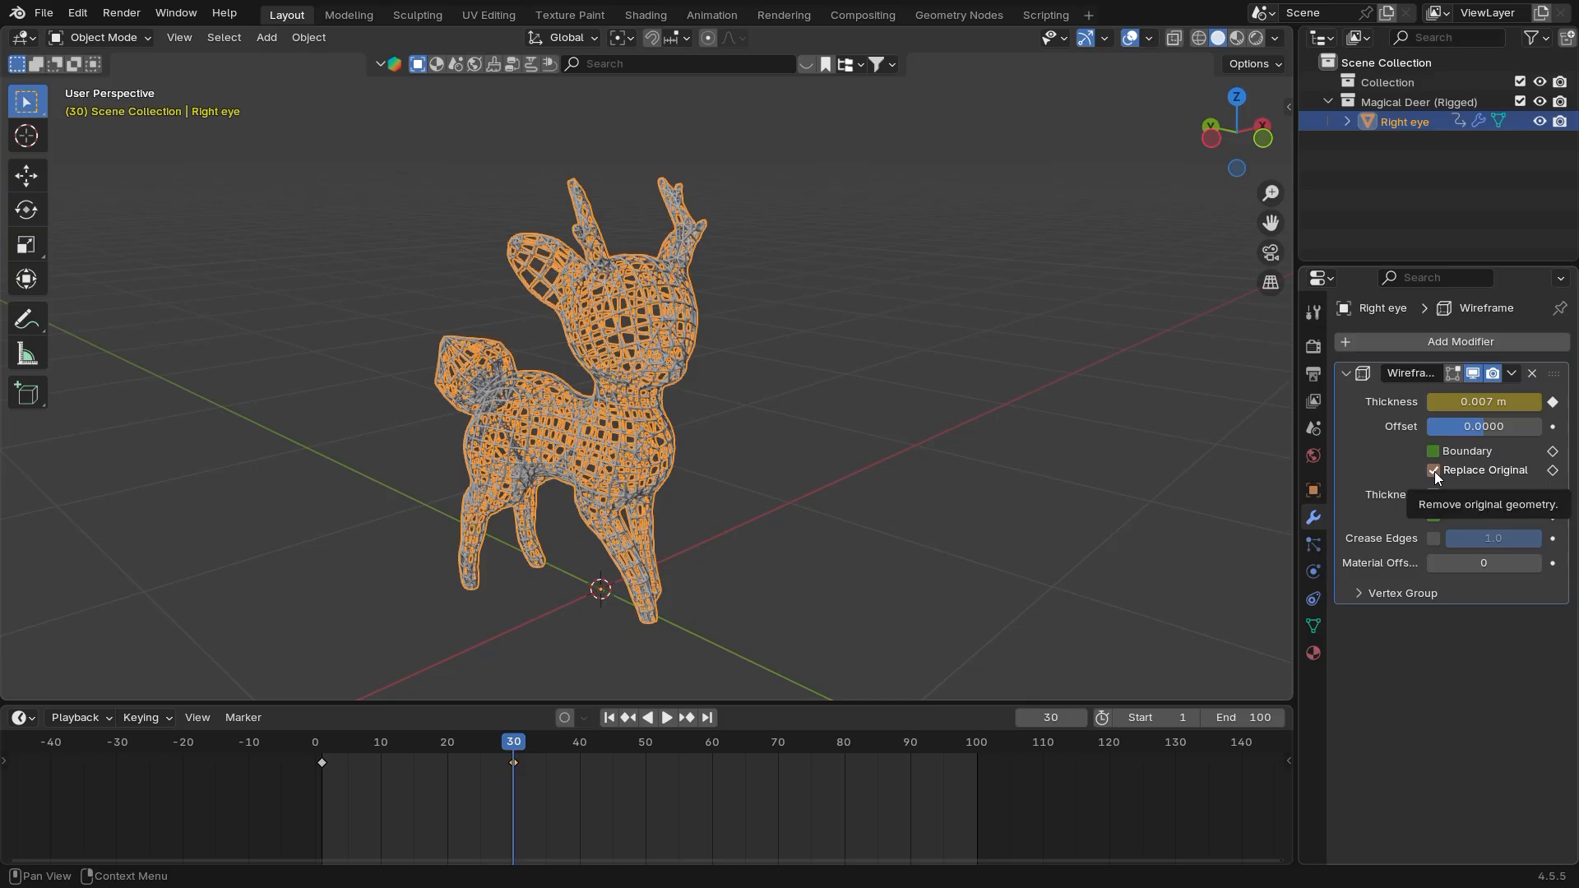
key(i)
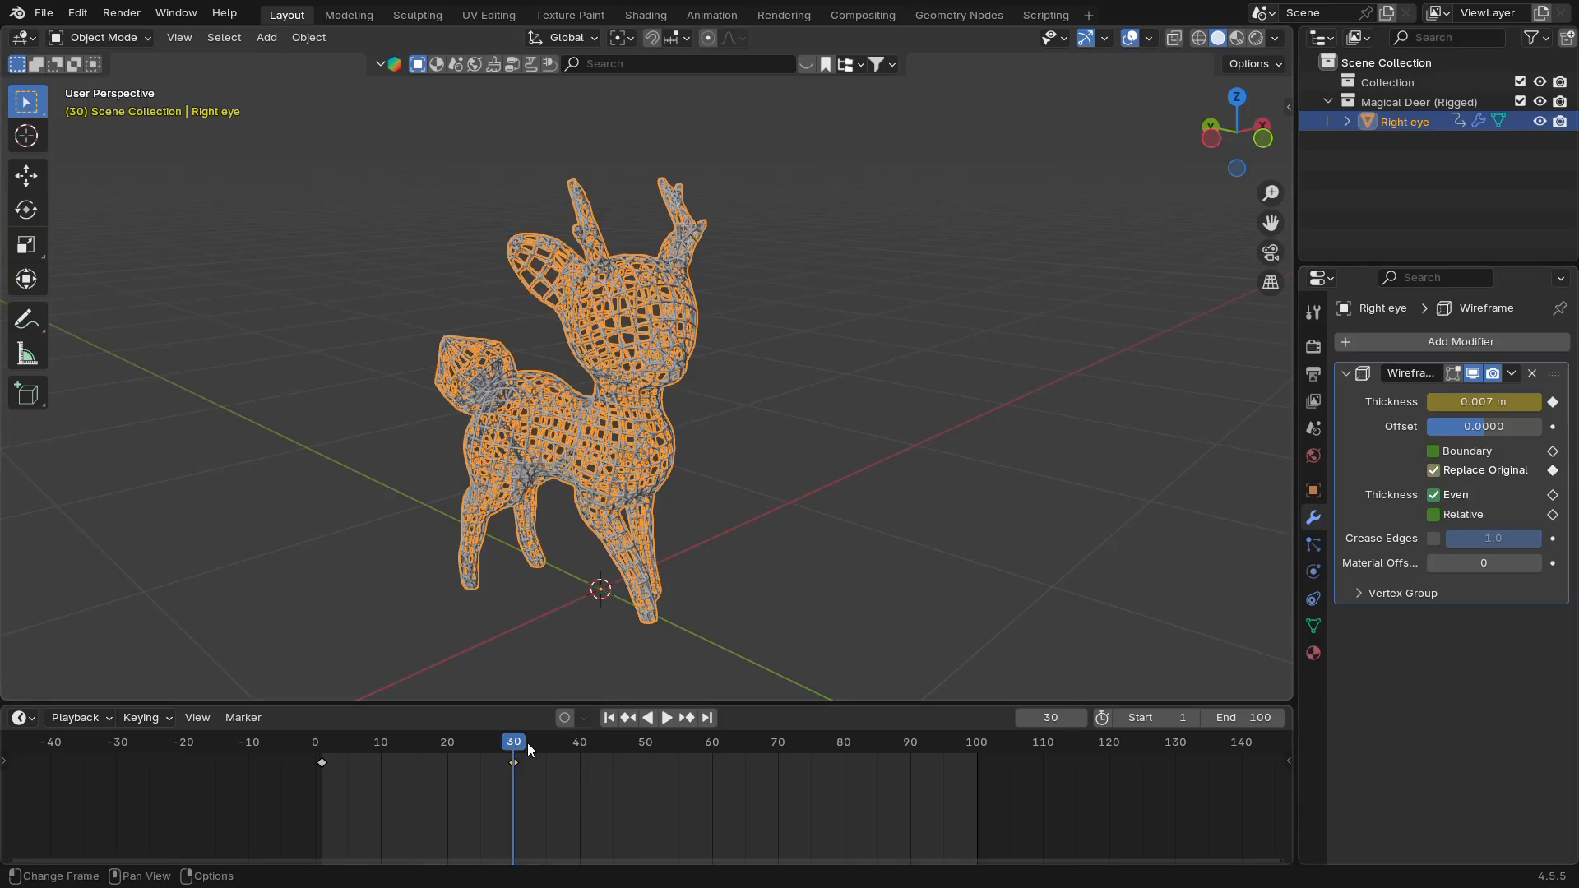
Play the wireframe animation from frame 1 and inspect the deer's wireframe from several angles
drag(529, 748, 323, 748)
key(space)
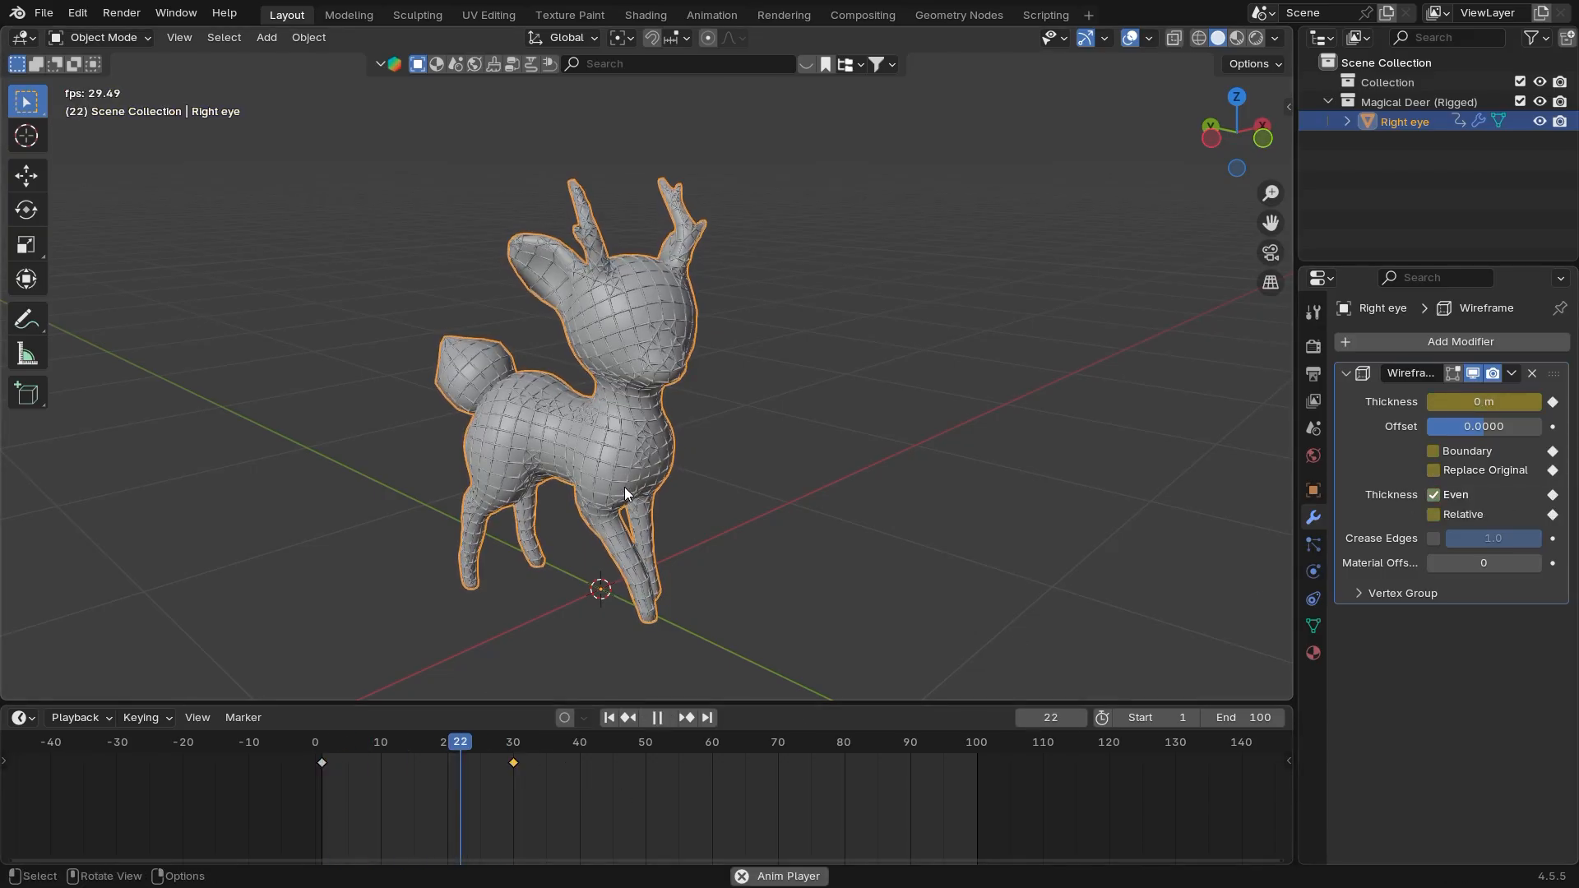
scroll(771, 516, down, 3)
key(space)
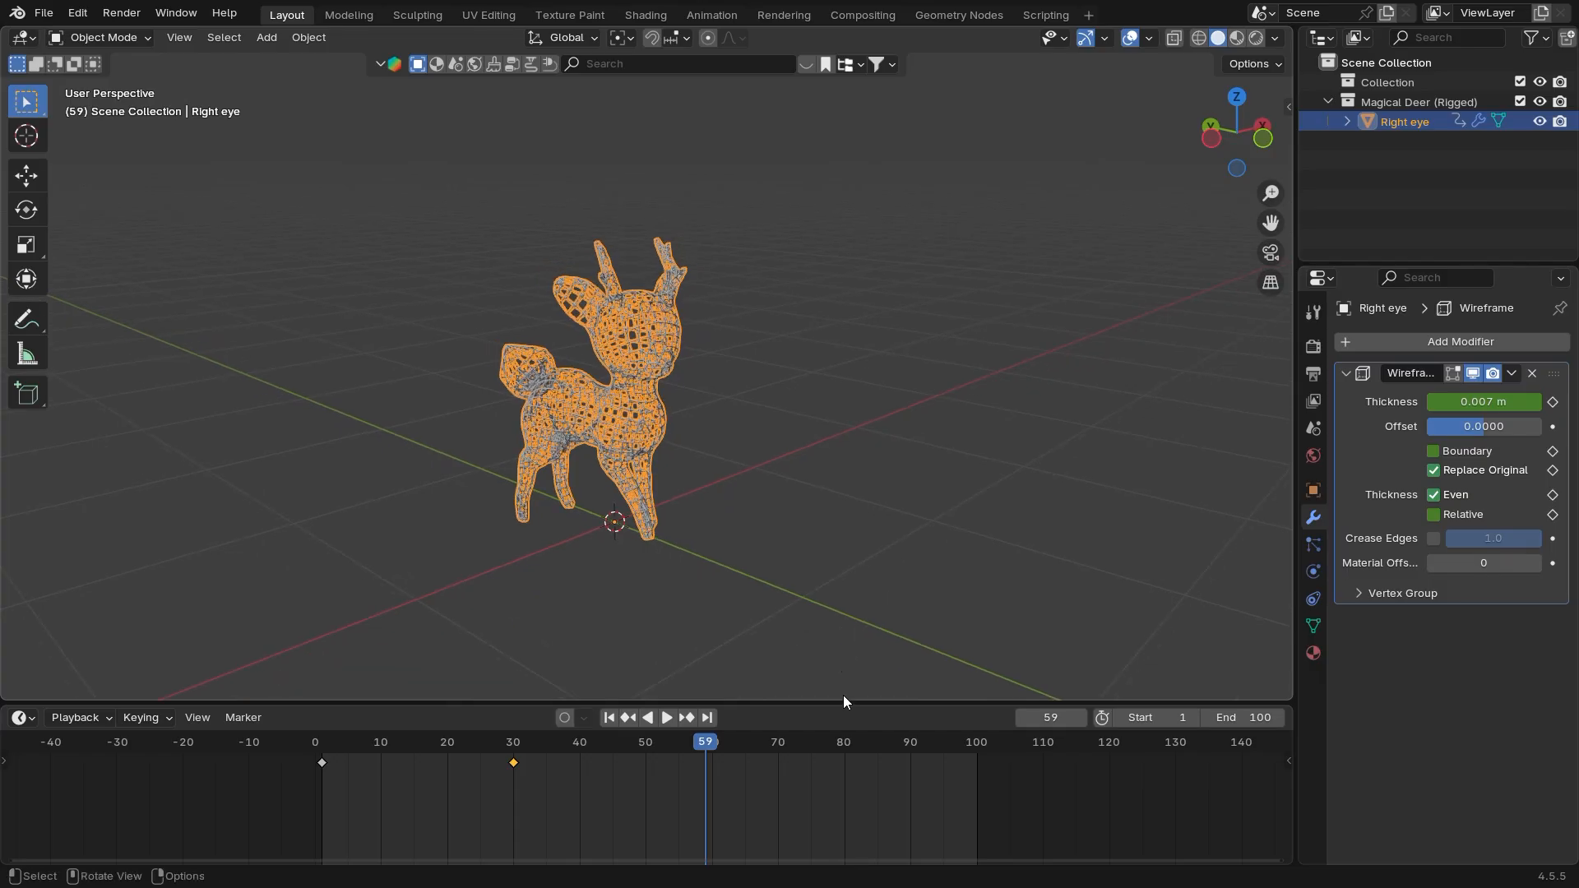
middle_drag(679, 570, 680, 479)
click(817, 530)
scroll(817, 484, up, 3)
middle_drag(816, 483, 730, 525)
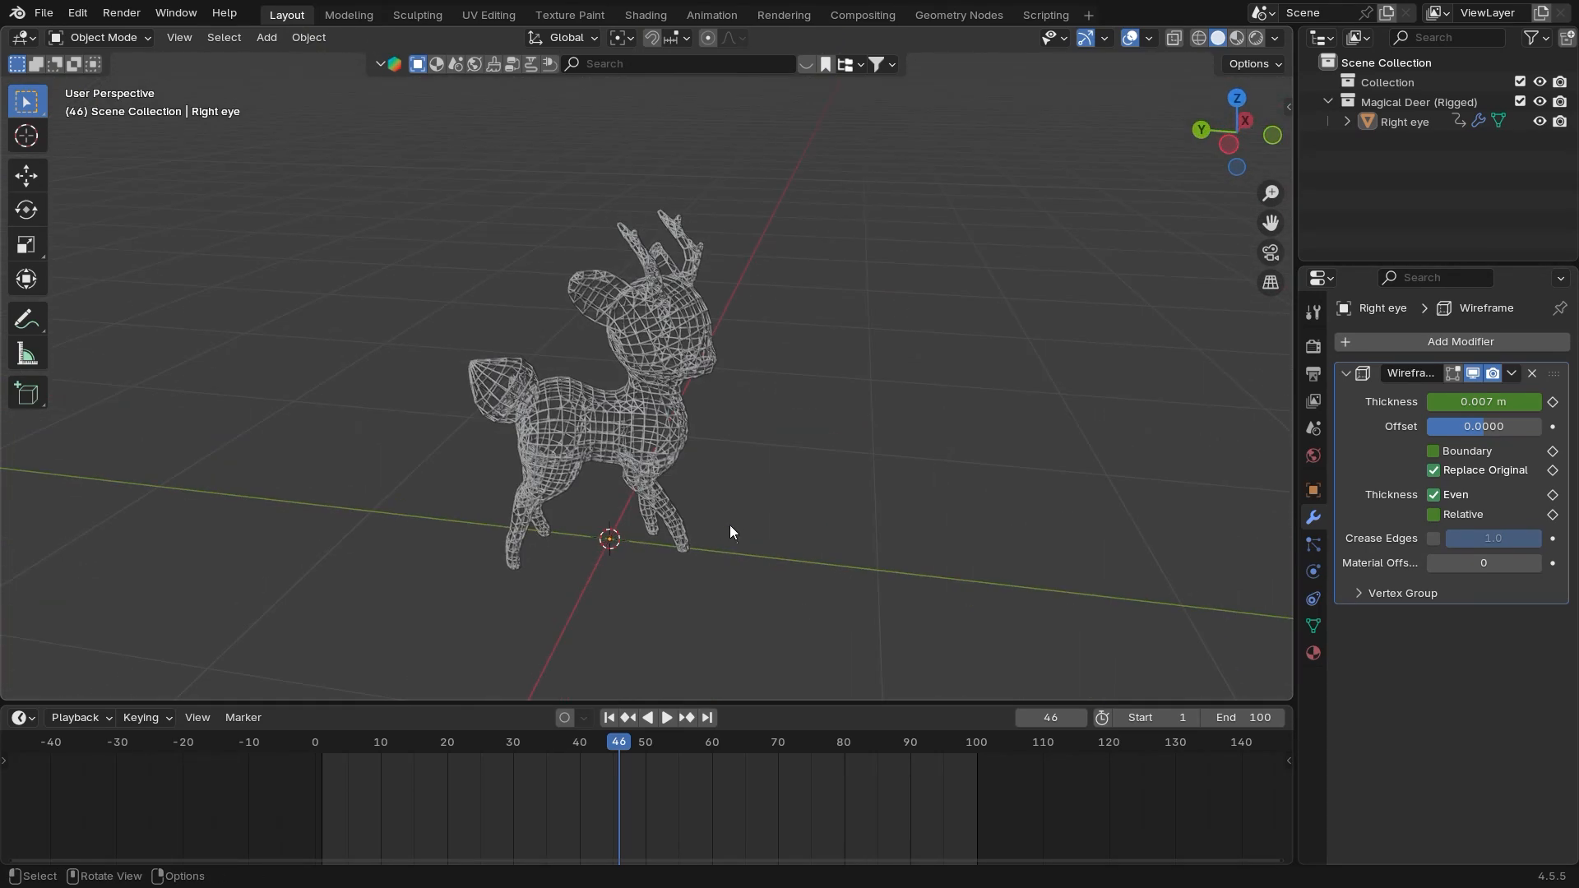
middle_drag(699, 403, 757, 571)
Add a cube at the scene origin and select its front face in Edit Mode
key(shift+a)
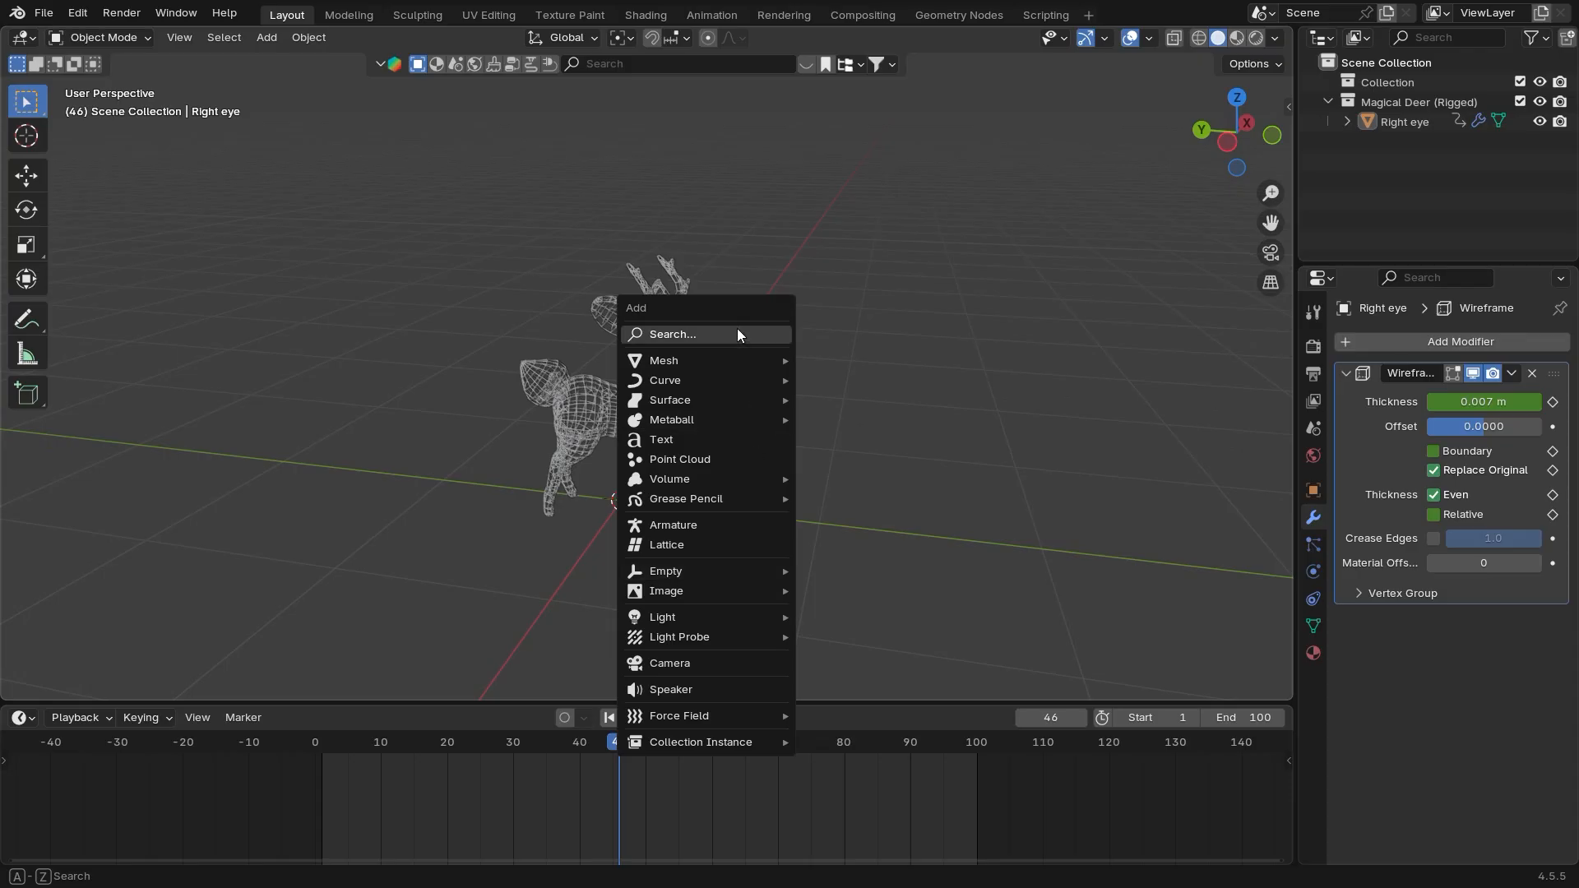
mouse_move(741, 360)
click(851, 379)
middle_drag(812, 467, 694, 523)
key(Tab)
key(alt+a)
key(3)
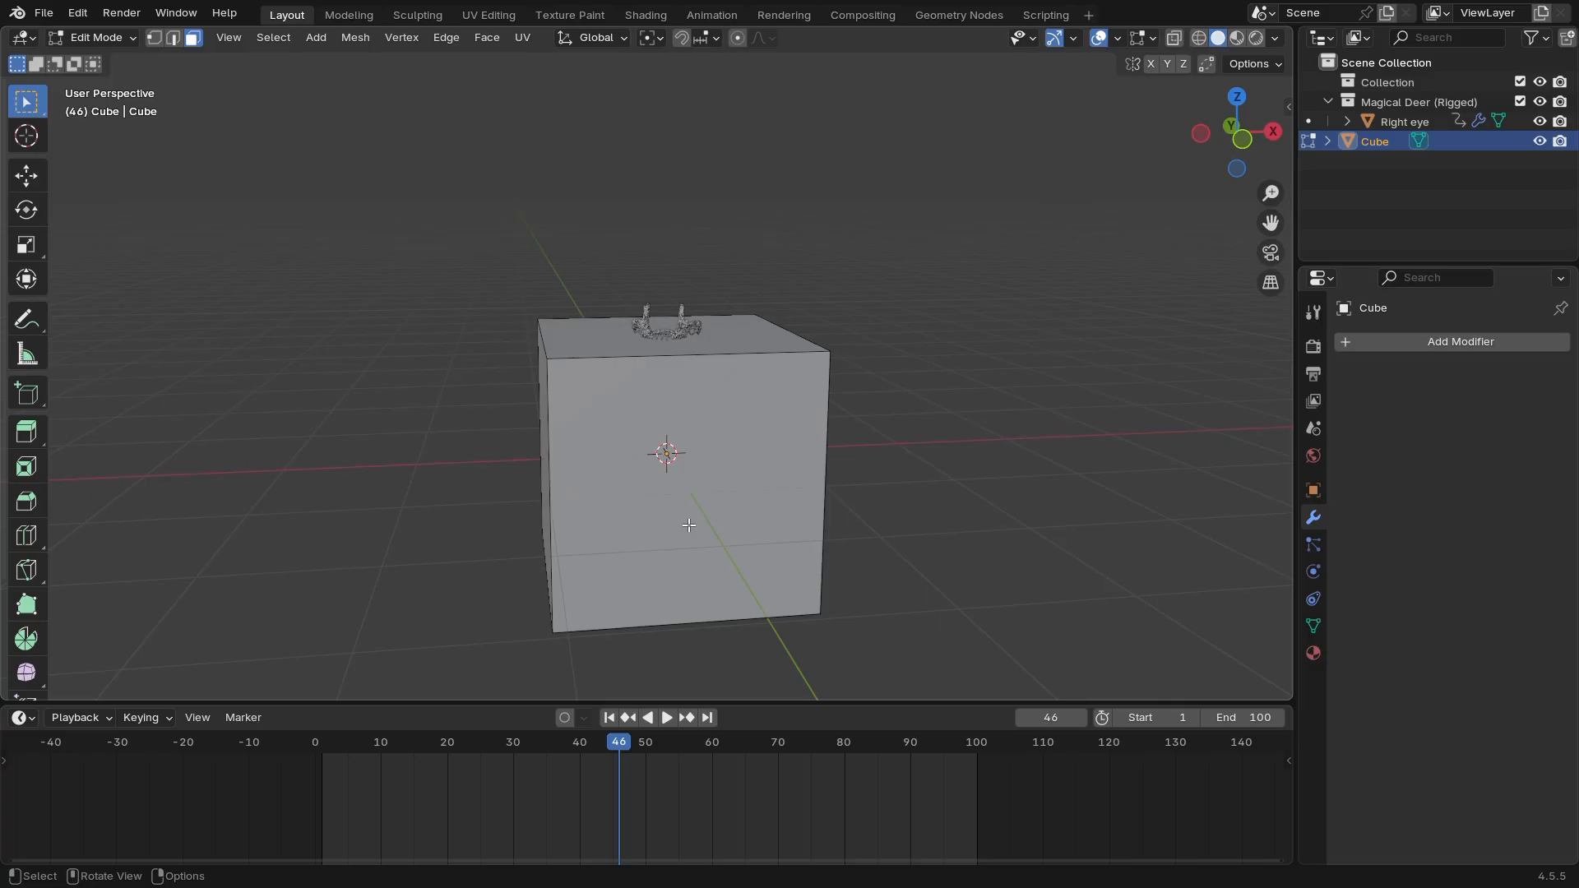
click(689, 524)
key(v)
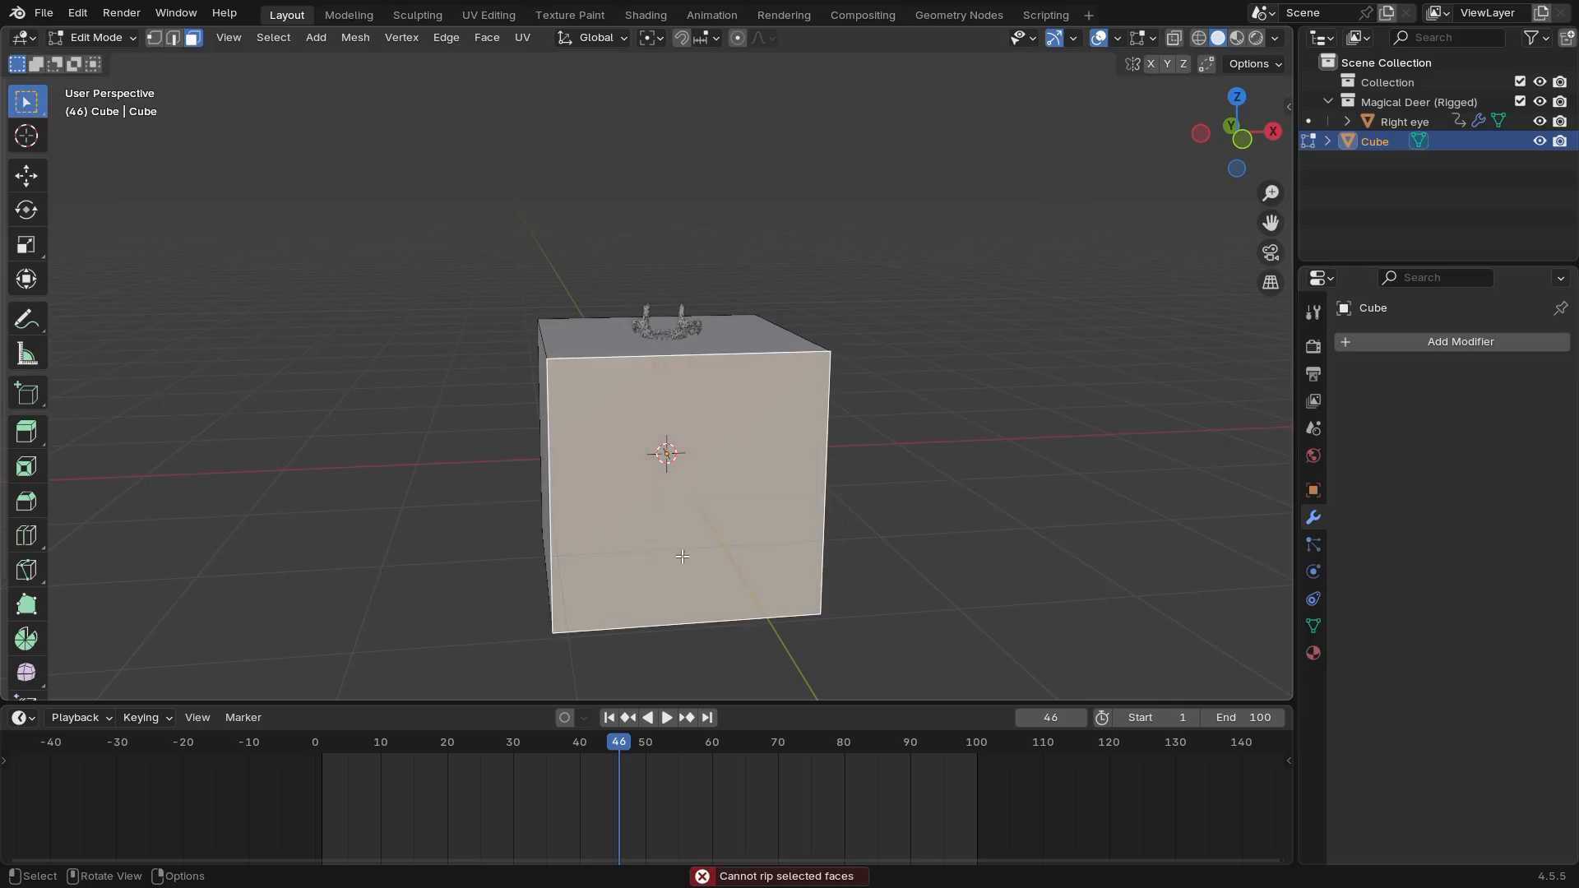
ctrl+middle_drag(799, 560, 722, 569)
key(x)
click(648, 552)
key(ctrl+z)
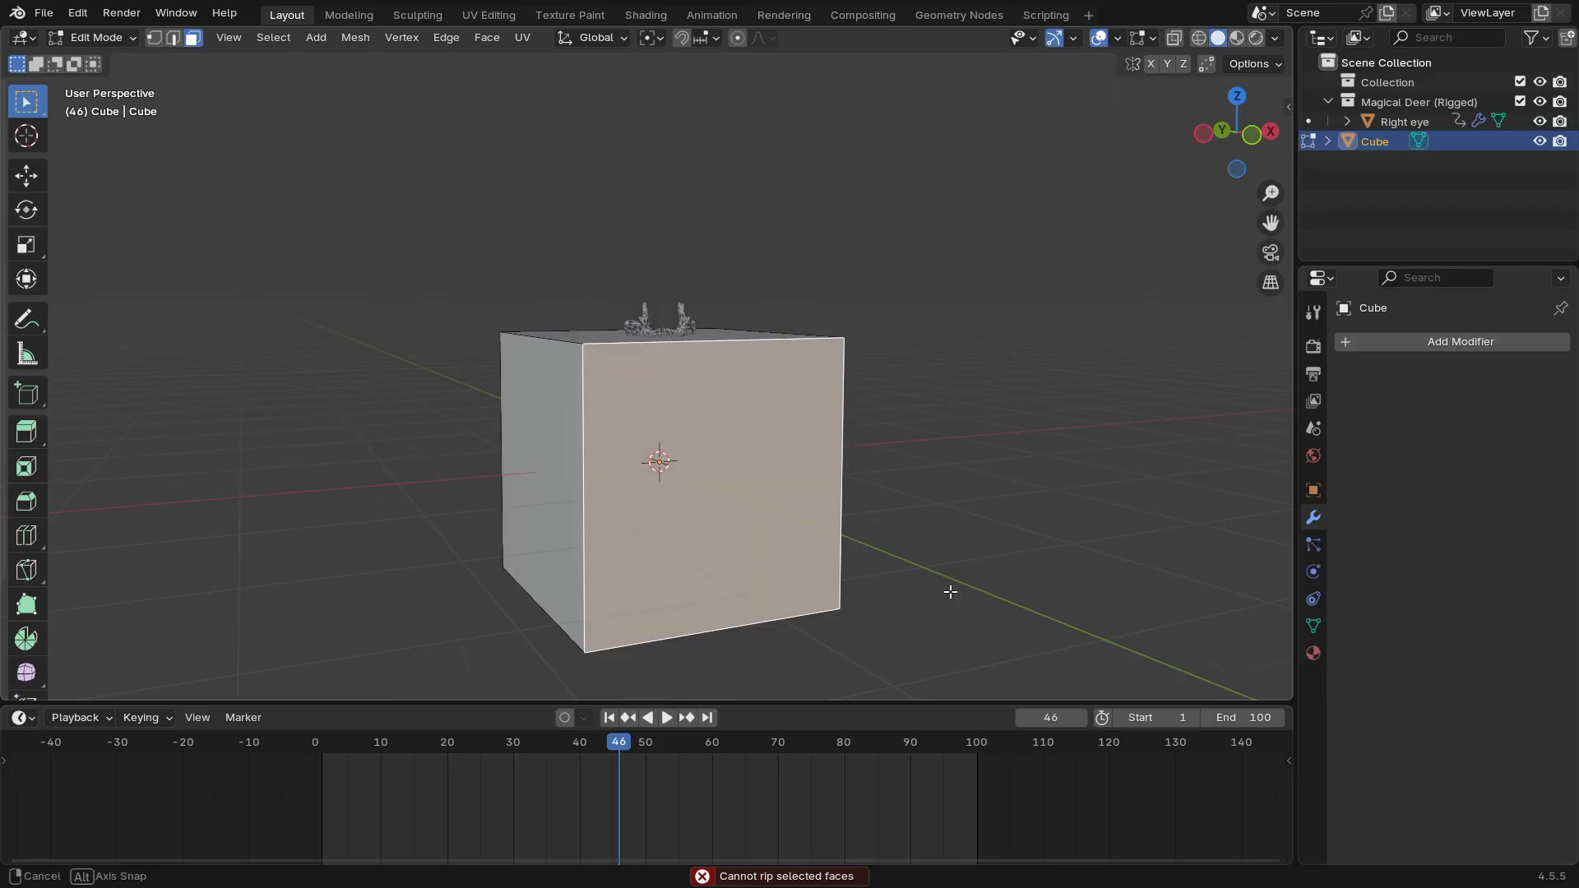
Separate the cube's front face into its own object and select that new object in Object Mode
key(p)
middle_drag(944, 588, 909, 589)
click(931, 610)
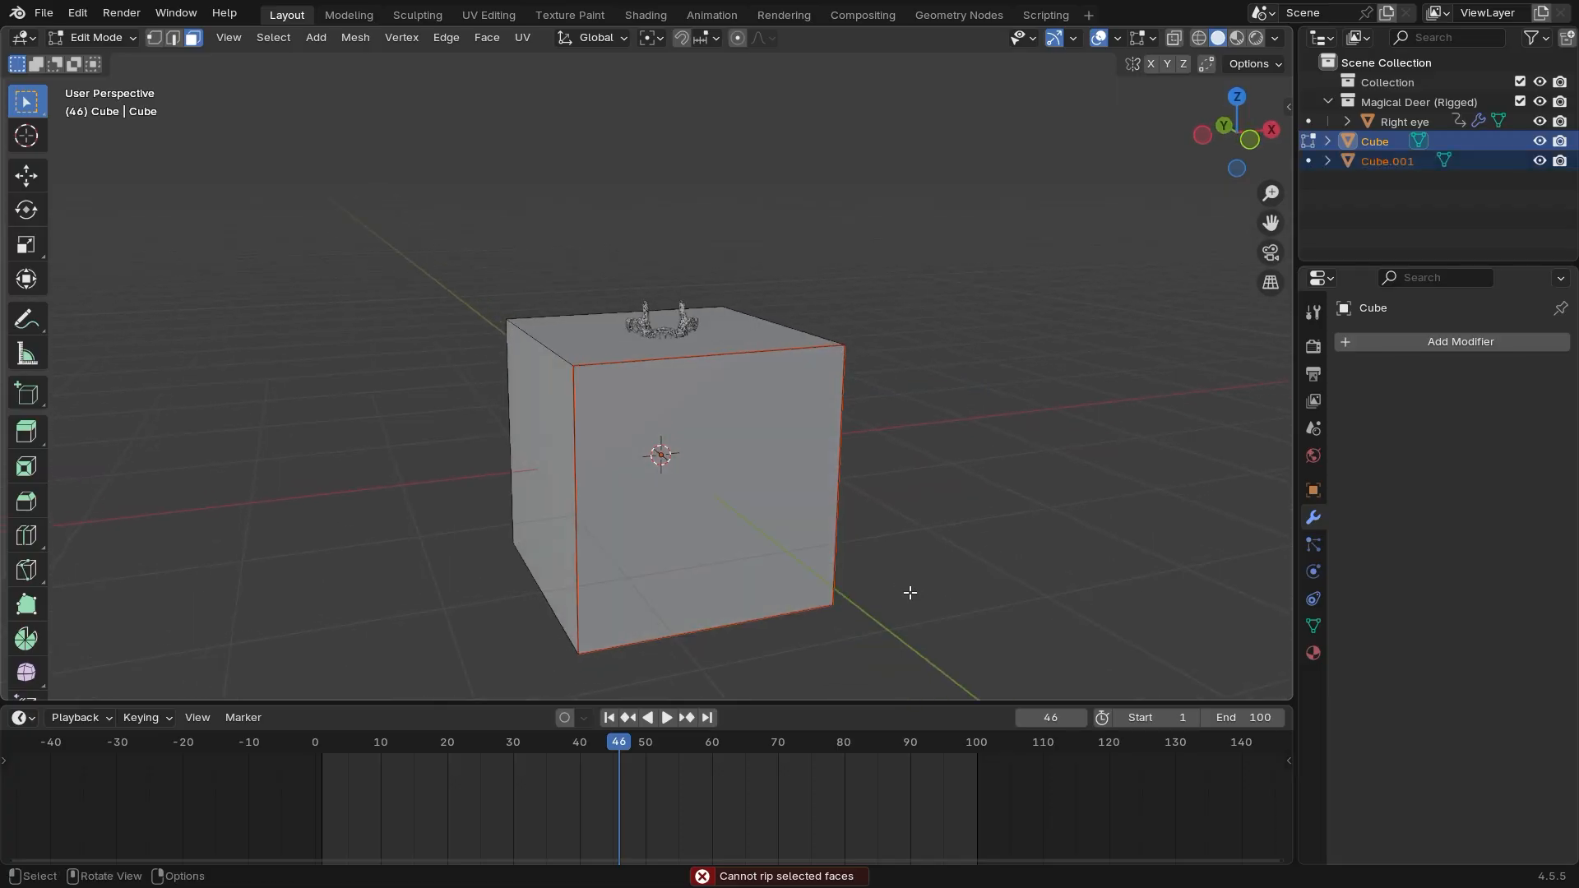
key(Tab)
click(691, 540)
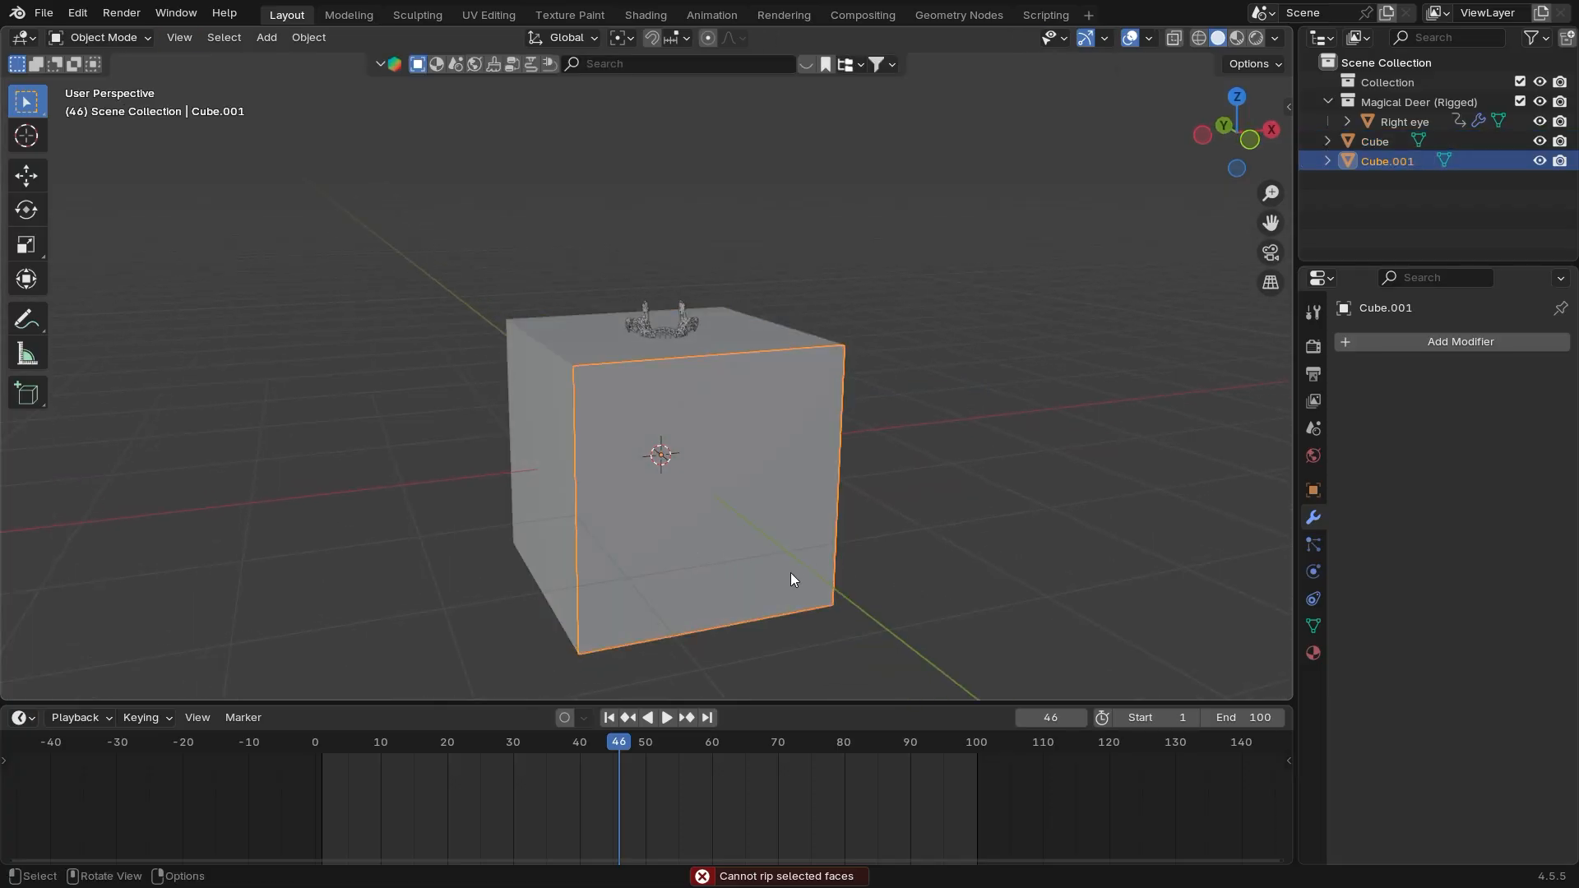
key(g)
click(832, 592)
key(ctrl+z)
middle_drag(890, 649, 747, 539)
key(Tab)
key(Tab)
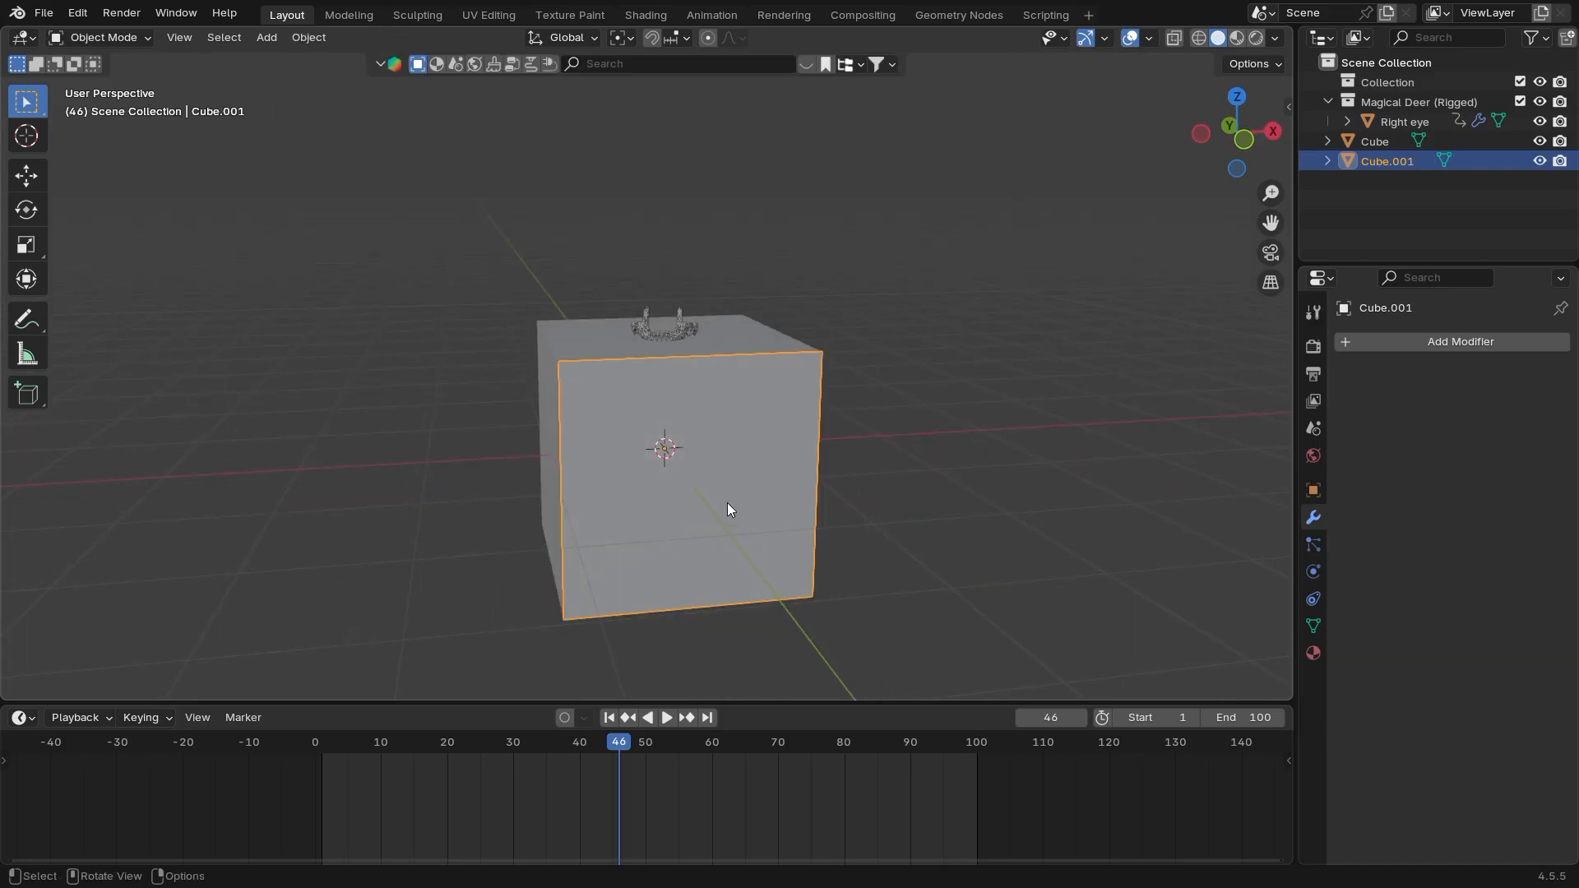
Subdivide the separated front face three times in Edit Mode
key(Tab)
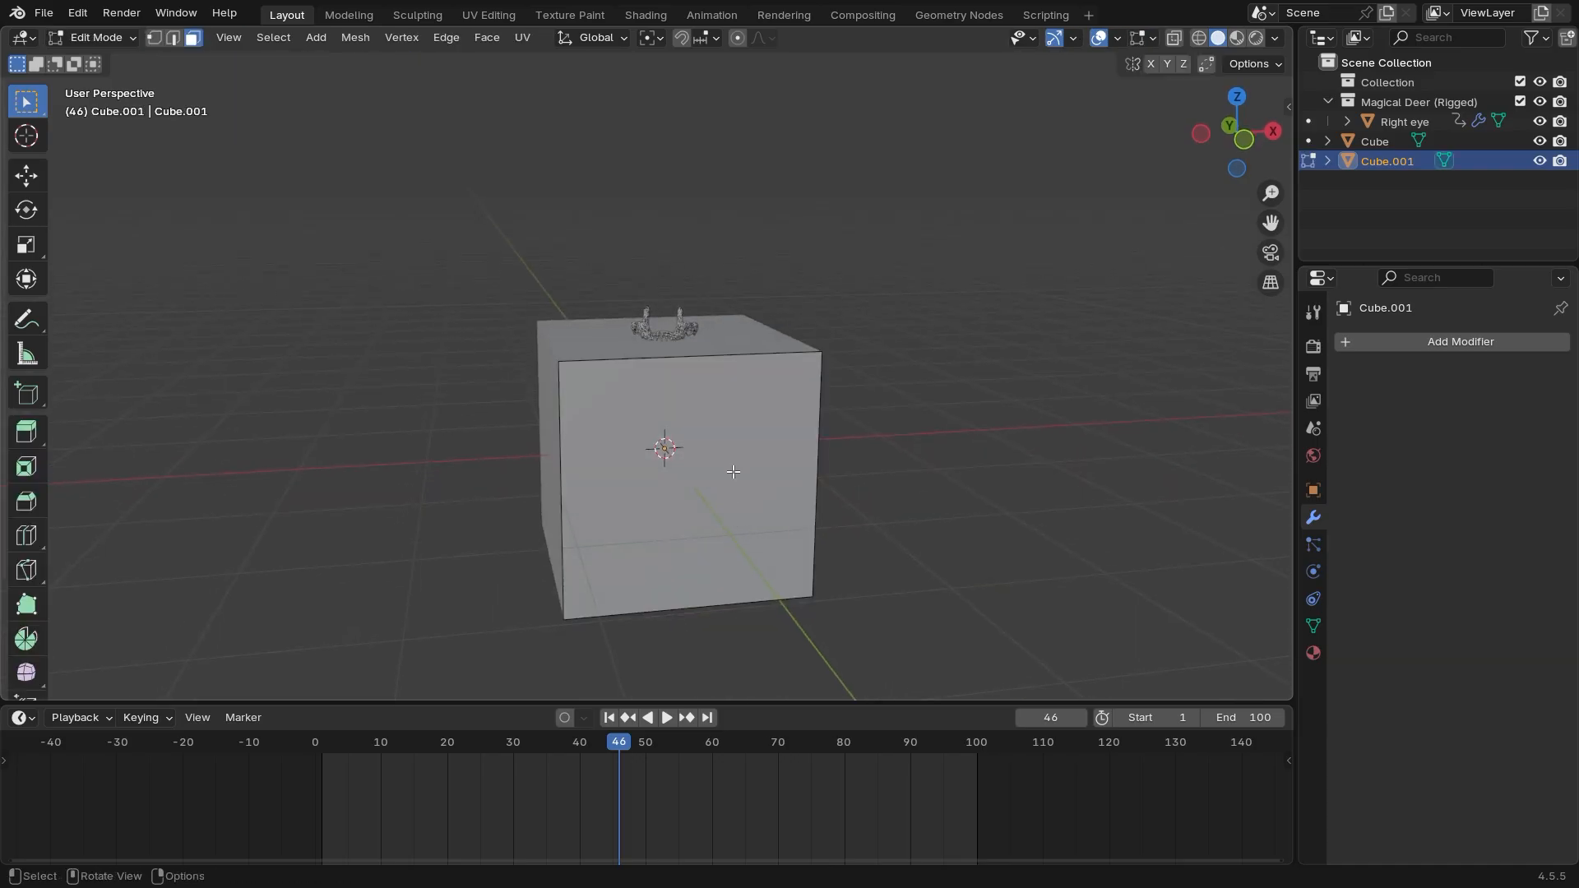
click(734, 471)
right_click(687, 455)
click(677, 493)
right_click(718, 477)
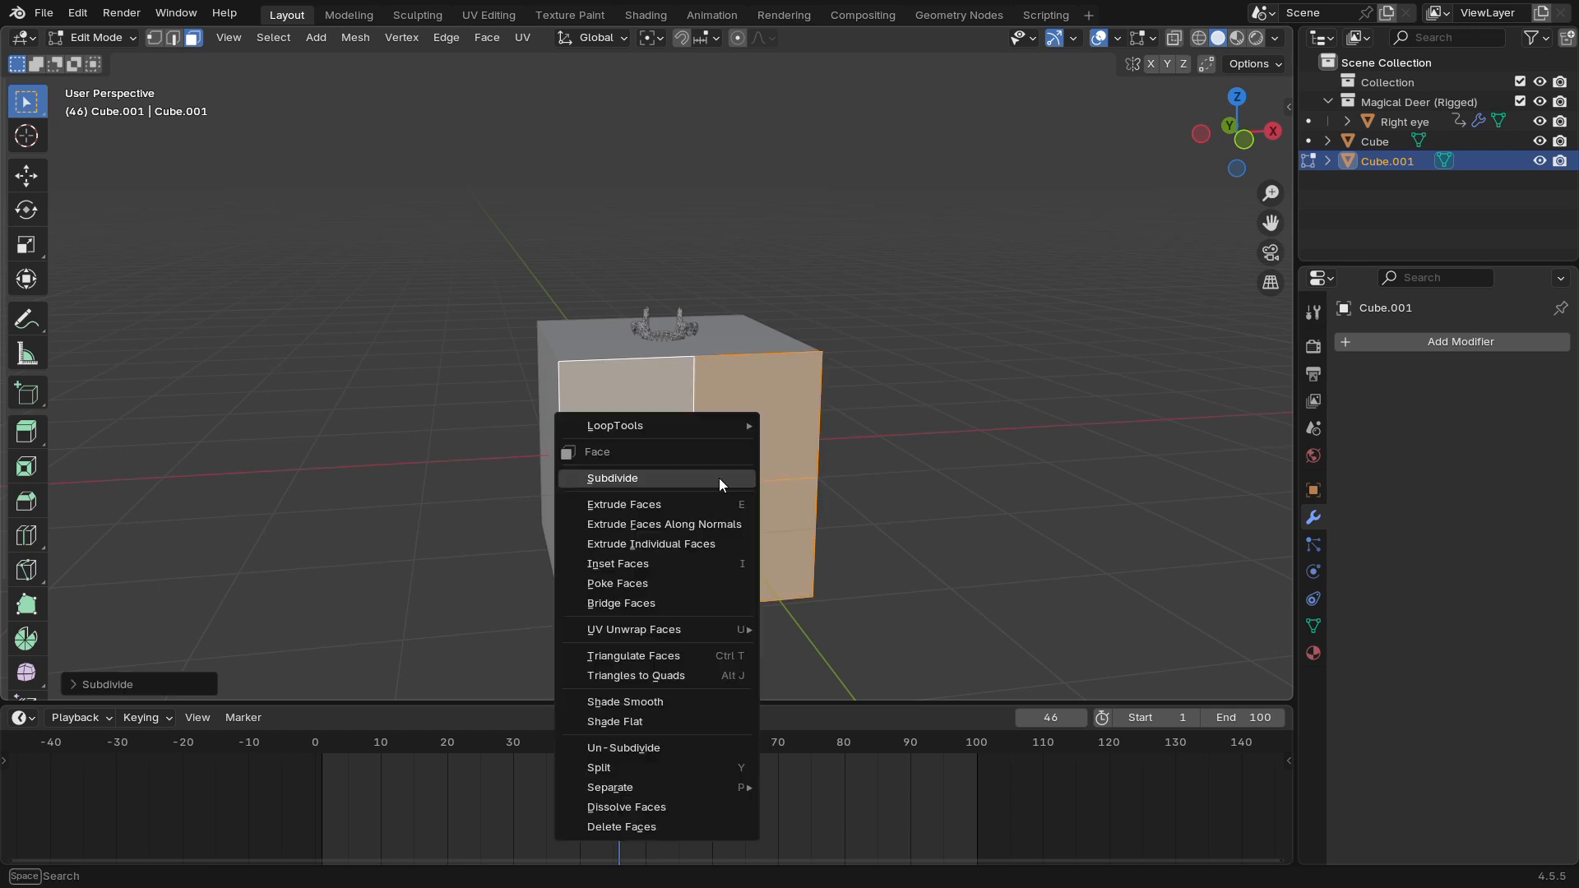
click(645, 482)
right_click(722, 465)
click(666, 471)
Poke all the subdivided faces of the front panel to split them into triangles
ctrl+middle_drag(667, 471, 671, 436)
middle_drag(671, 469, 691, 444)
ctrl+middle_drag(716, 543, 725, 504)
shift+middle_drag(725, 504, 676, 418)
right_click(675, 418)
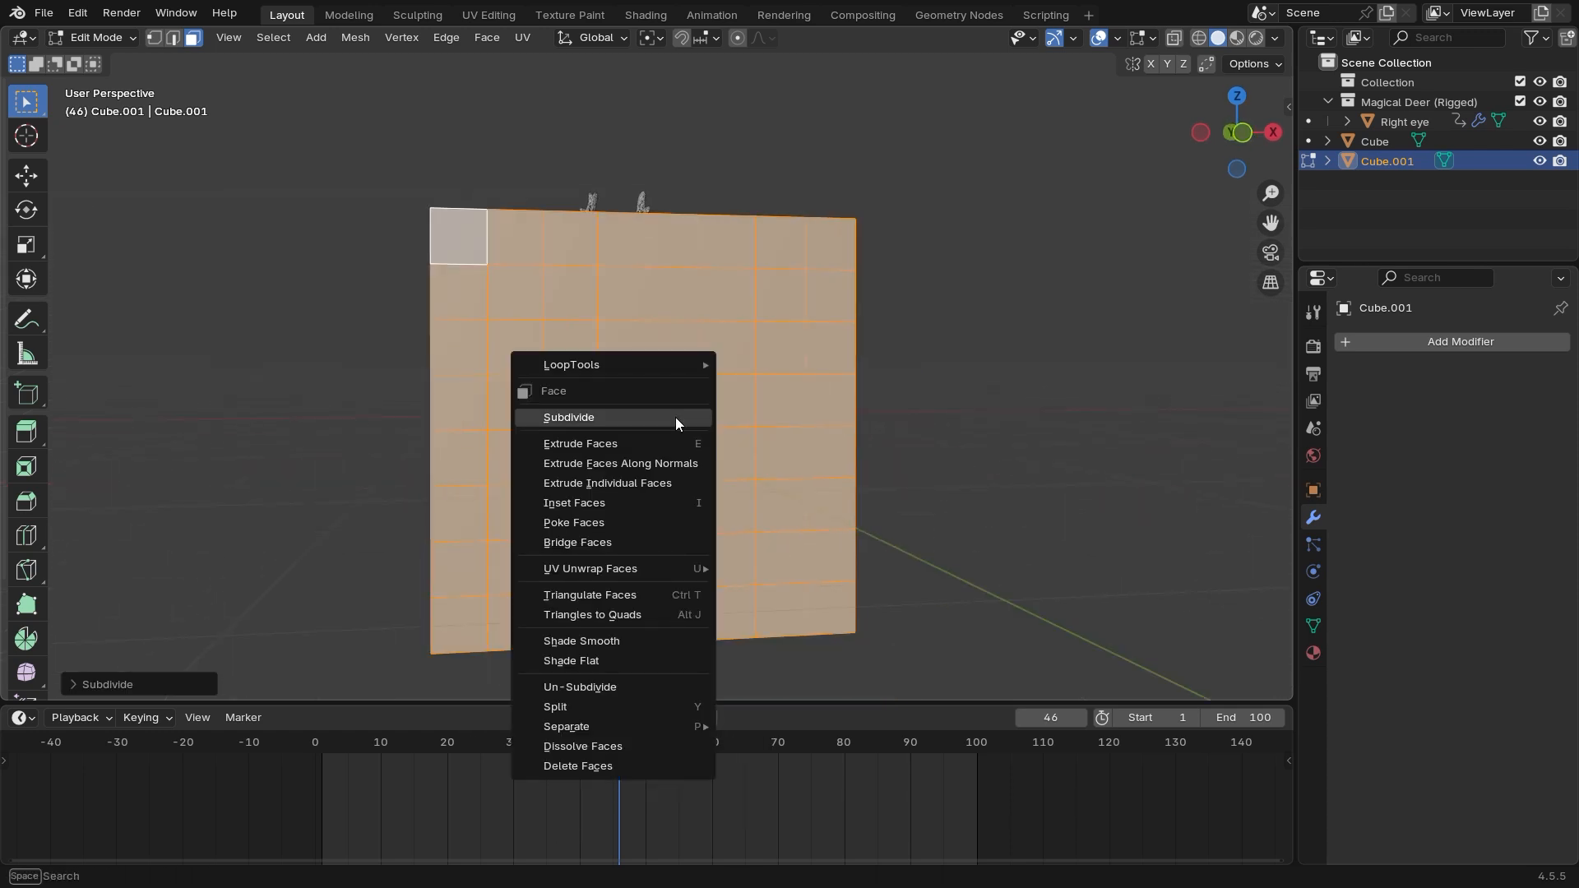
click(648, 522)
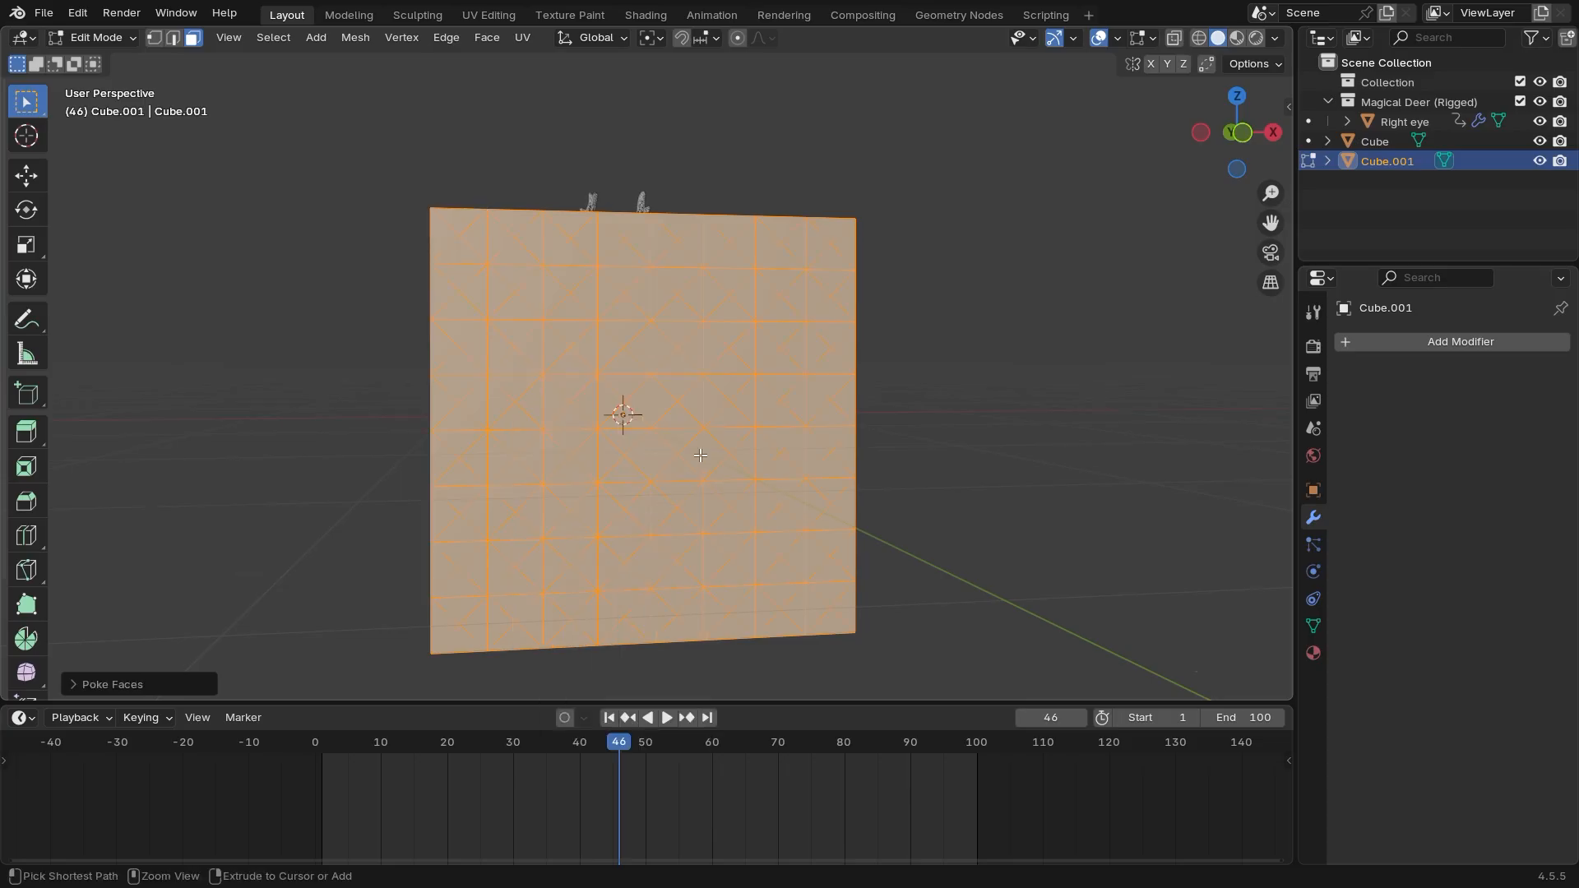
Add a Wireframe modifier to the front panel, then return to Object Mode and deselect it
scroll(697, 451, down, 1)
mouse_move(697, 451)
middle_down()
mouse_move(681, 470)
mouse_move(708, 480)
middle_up()
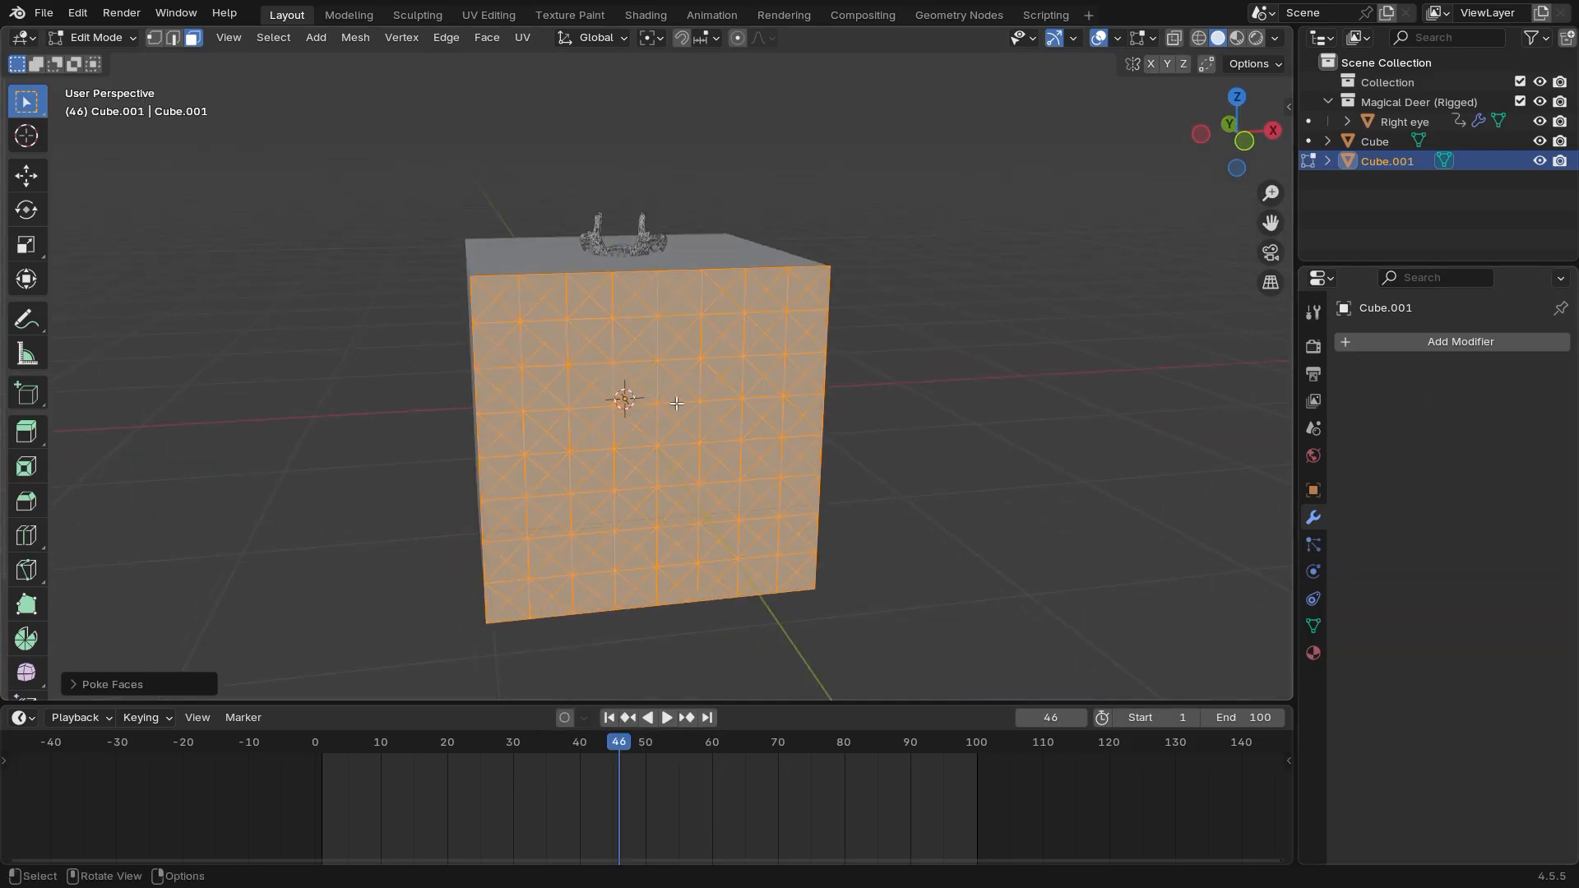
middle_drag(676, 403, 683, 387)
click(1411, 342)
mouse_move(1321, 342)
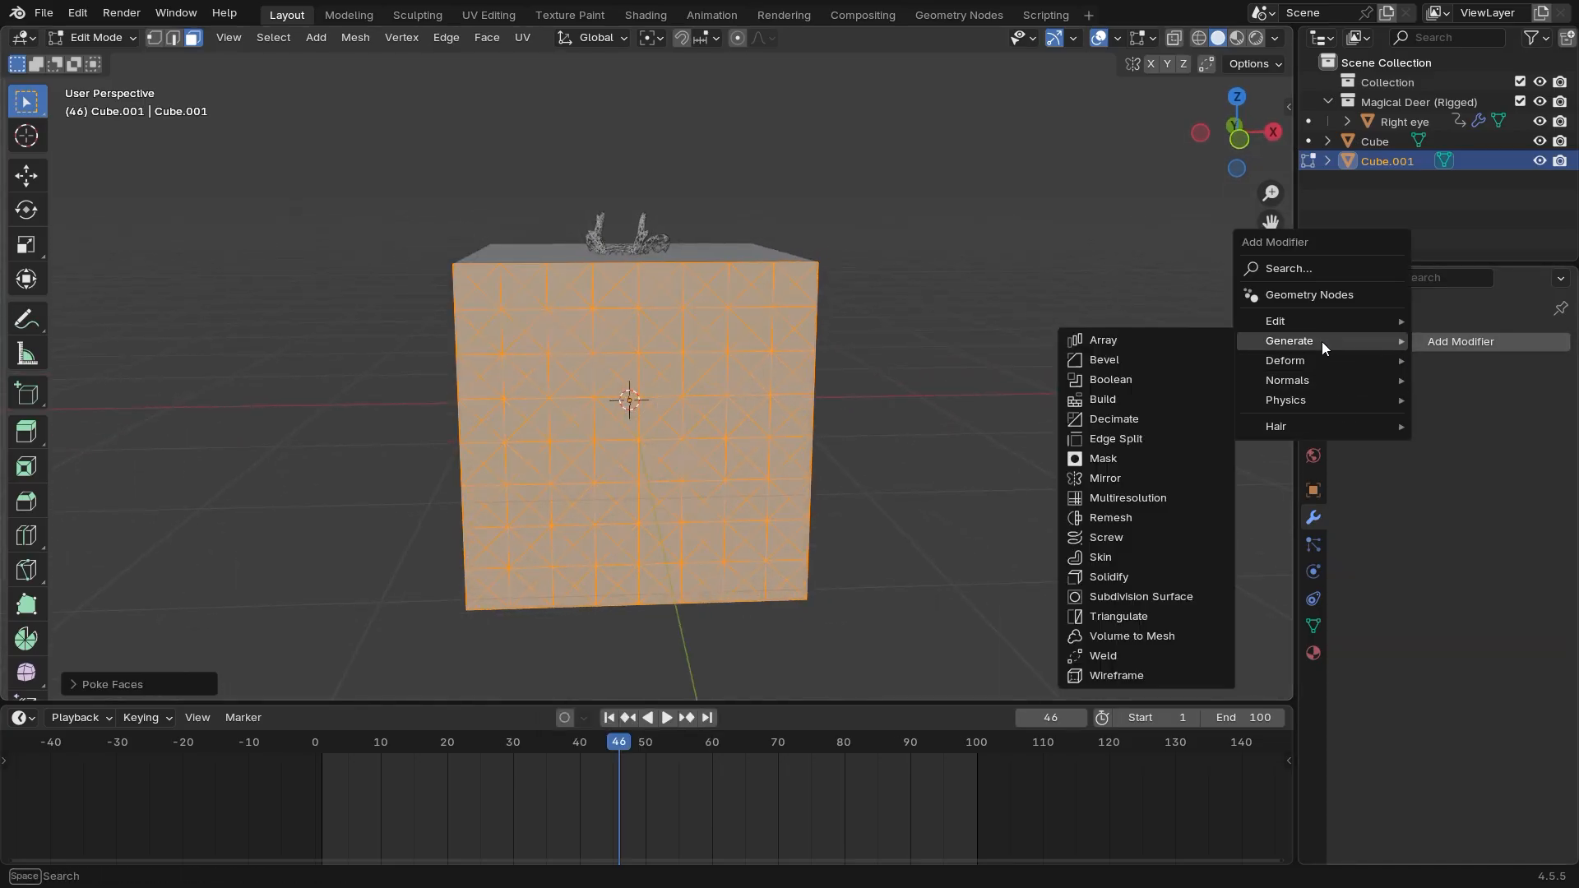
click(1122, 675)
middle_drag(871, 536, 965, 394)
middle_drag(780, 471, 922, 455)
key(Tab)
click(926, 540)
shift+middle_drag(923, 455, 822, 480)
Select the cube and its front lattice panel and move both up along Z so they enclose the deer
click(773, 147)
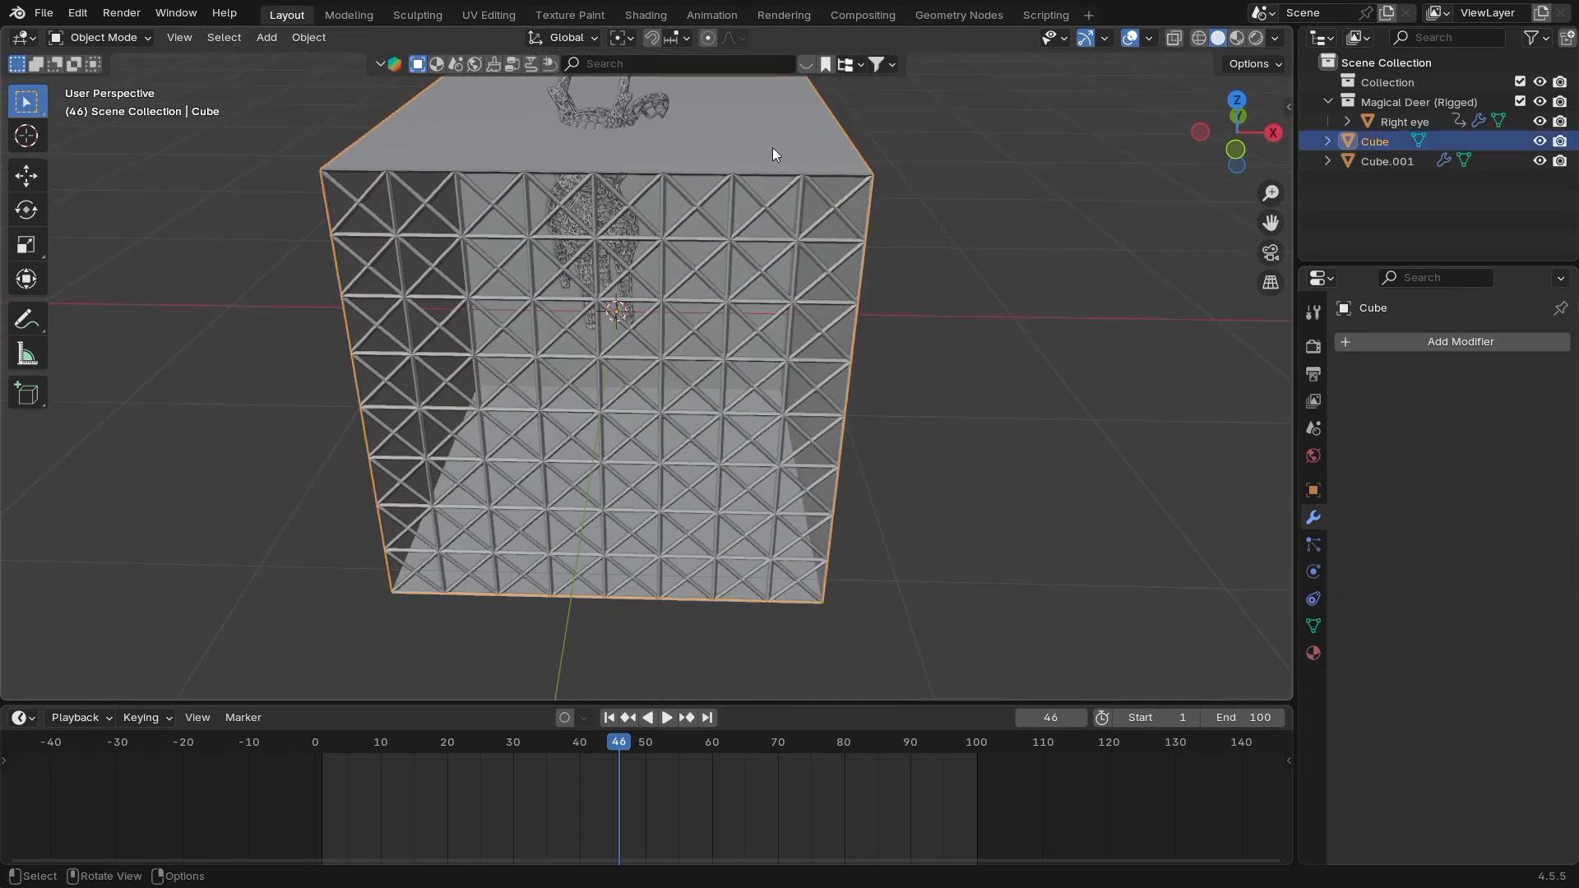
shift+click(757, 238)
middle_drag(757, 239, 926, 377)
key(g)
key(z)
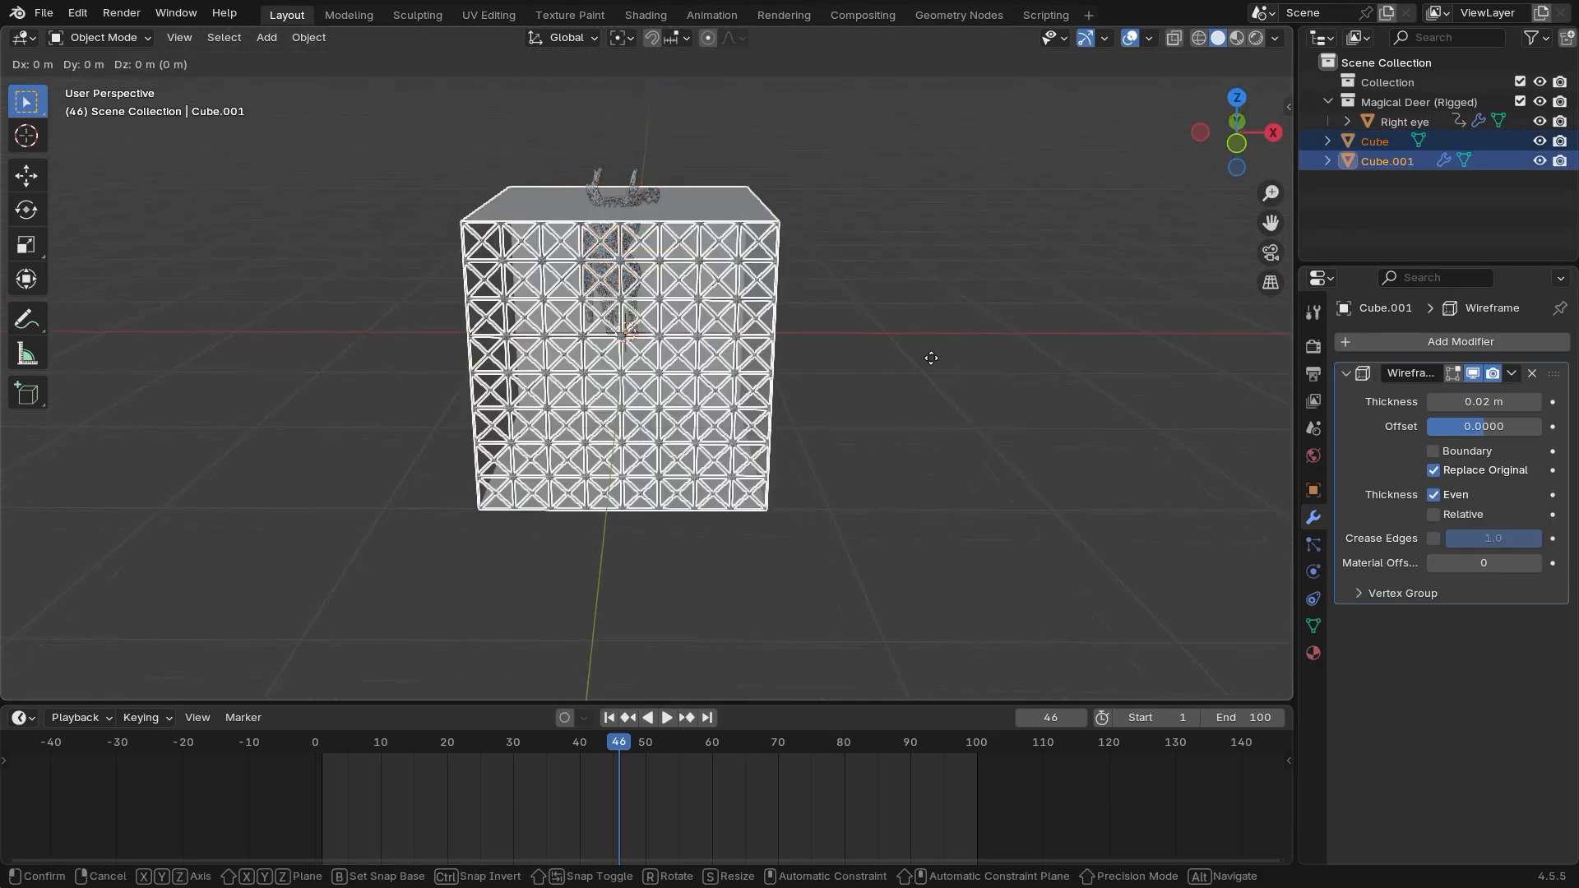
click(954, 292)
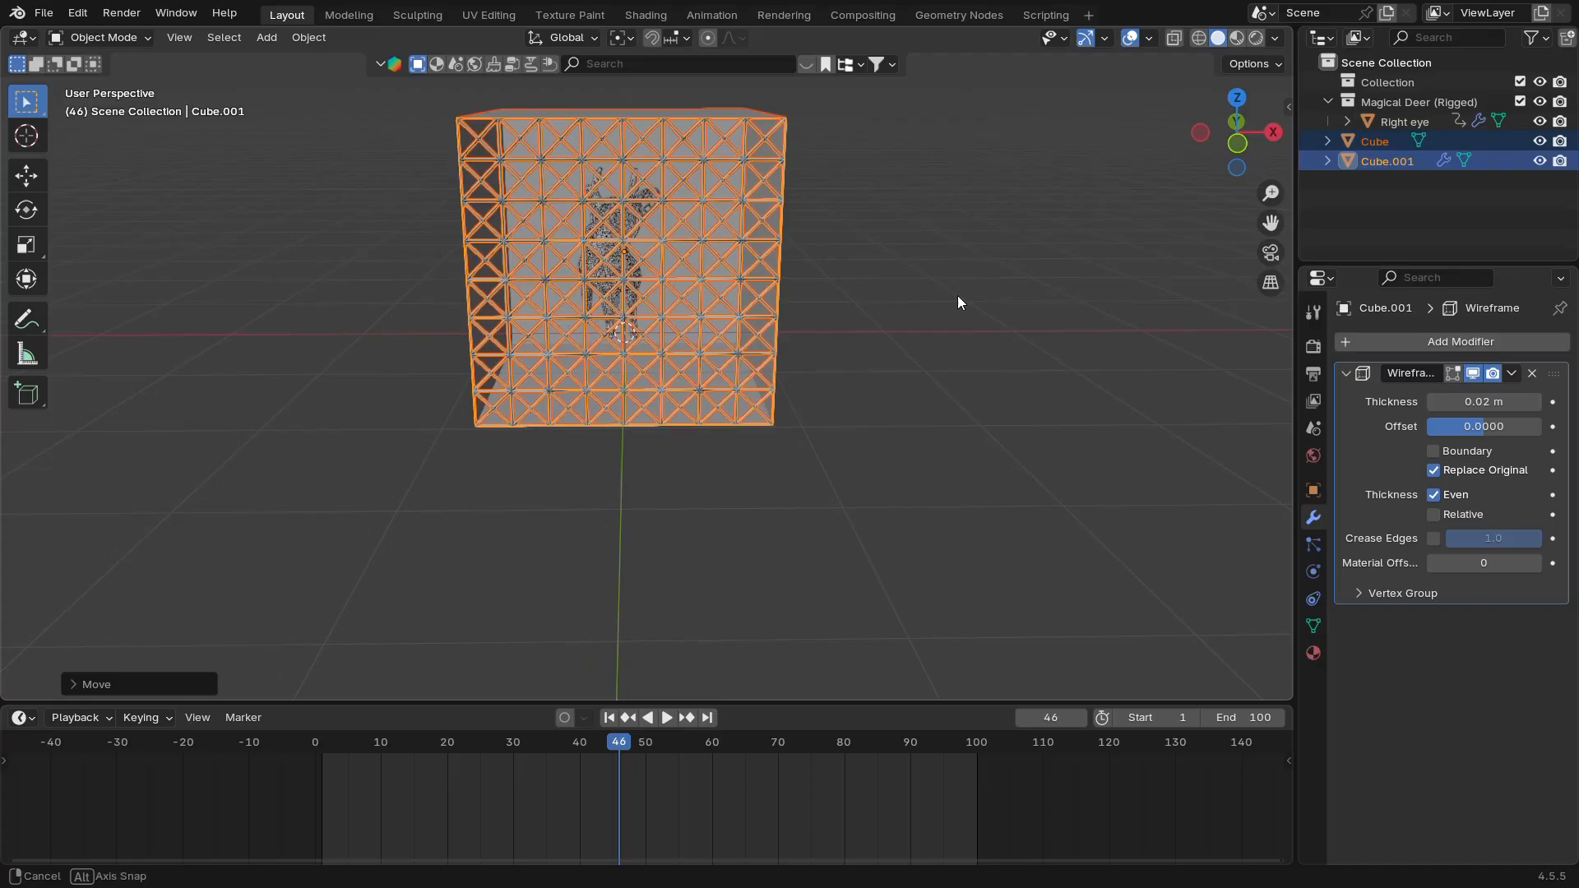
Switch the viewport to Rendered shading and set the world background color to black
click(1256, 39)
mouse_move(945, 276)
middle_down()
mouse_move(883, 374)
mouse_move(892, 318)
mouse_move(929, 345)
mouse_move(1340, 445)
middle_up()
click(1312, 457)
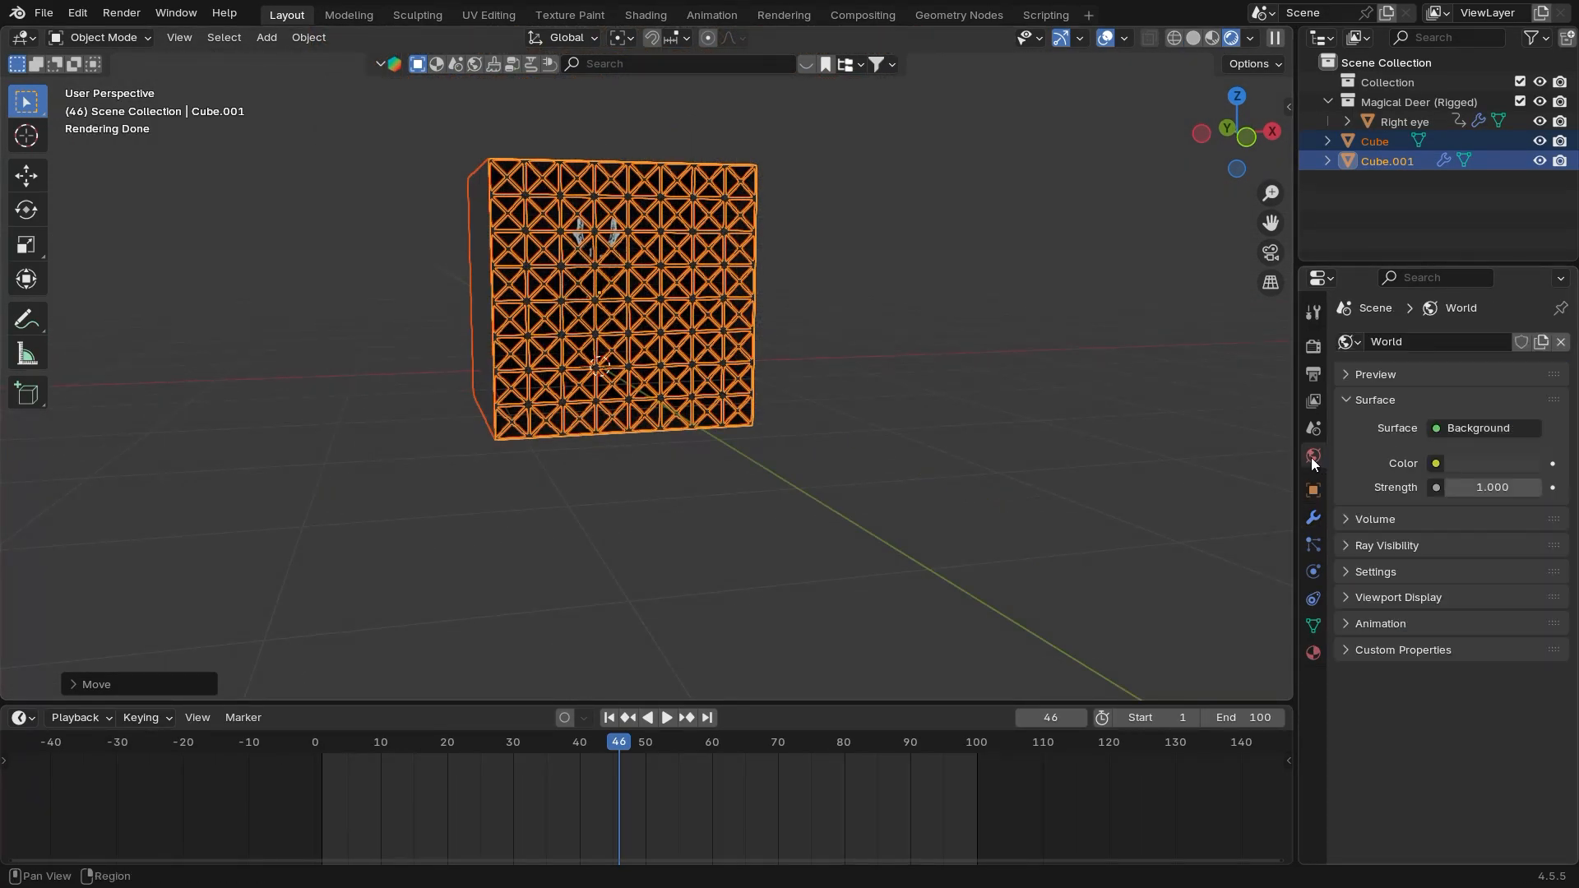
click(1485, 464)
drag(1539, 259, 1536, 299)
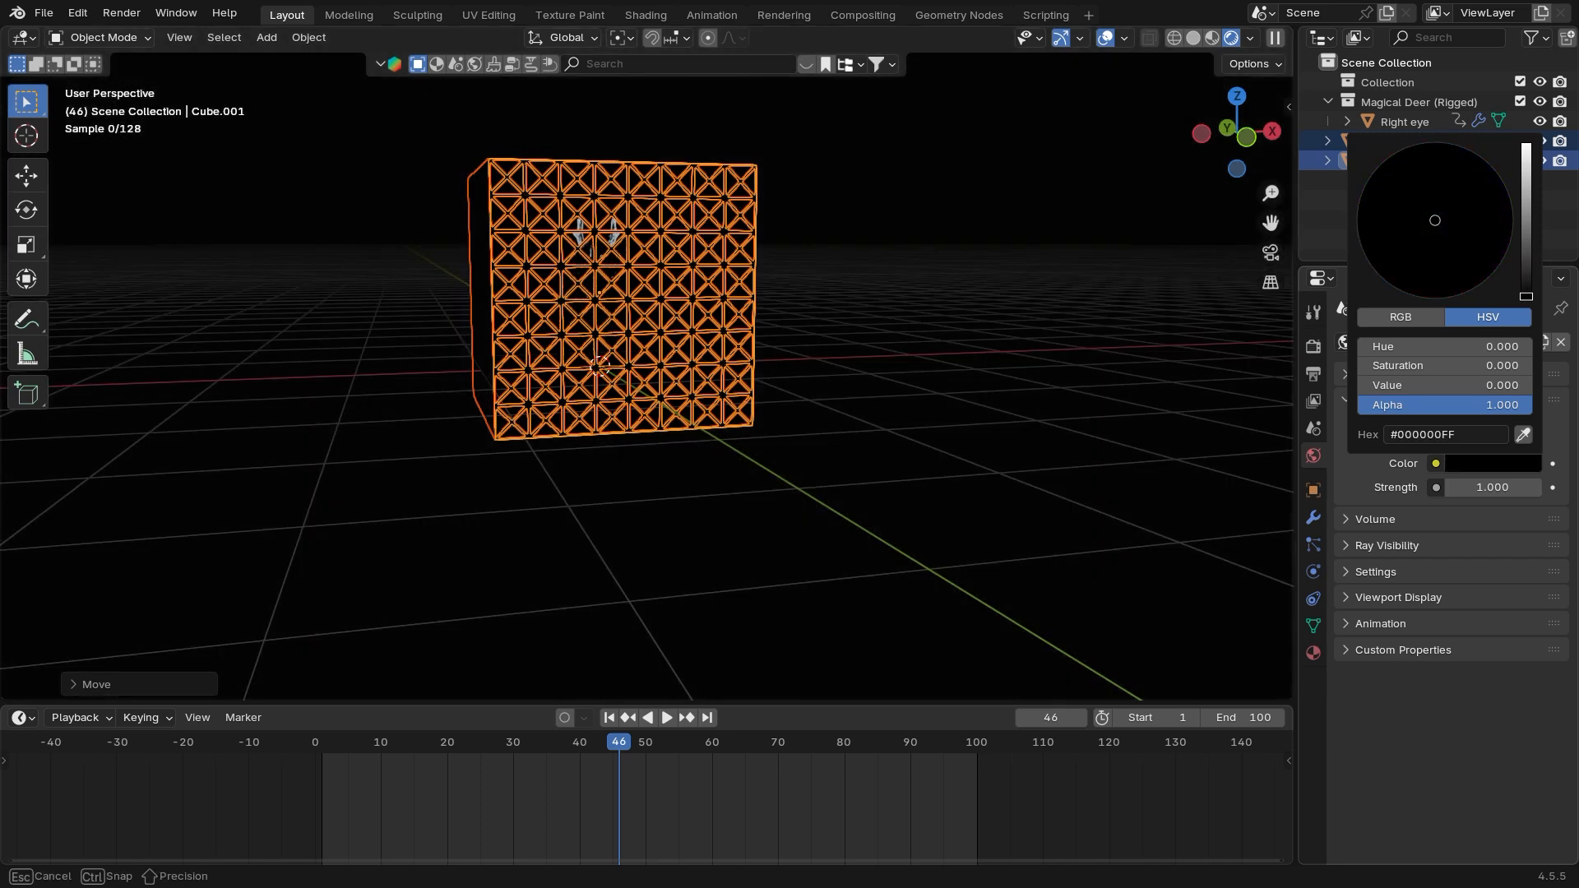
middle_drag(969, 444, 961, 487)
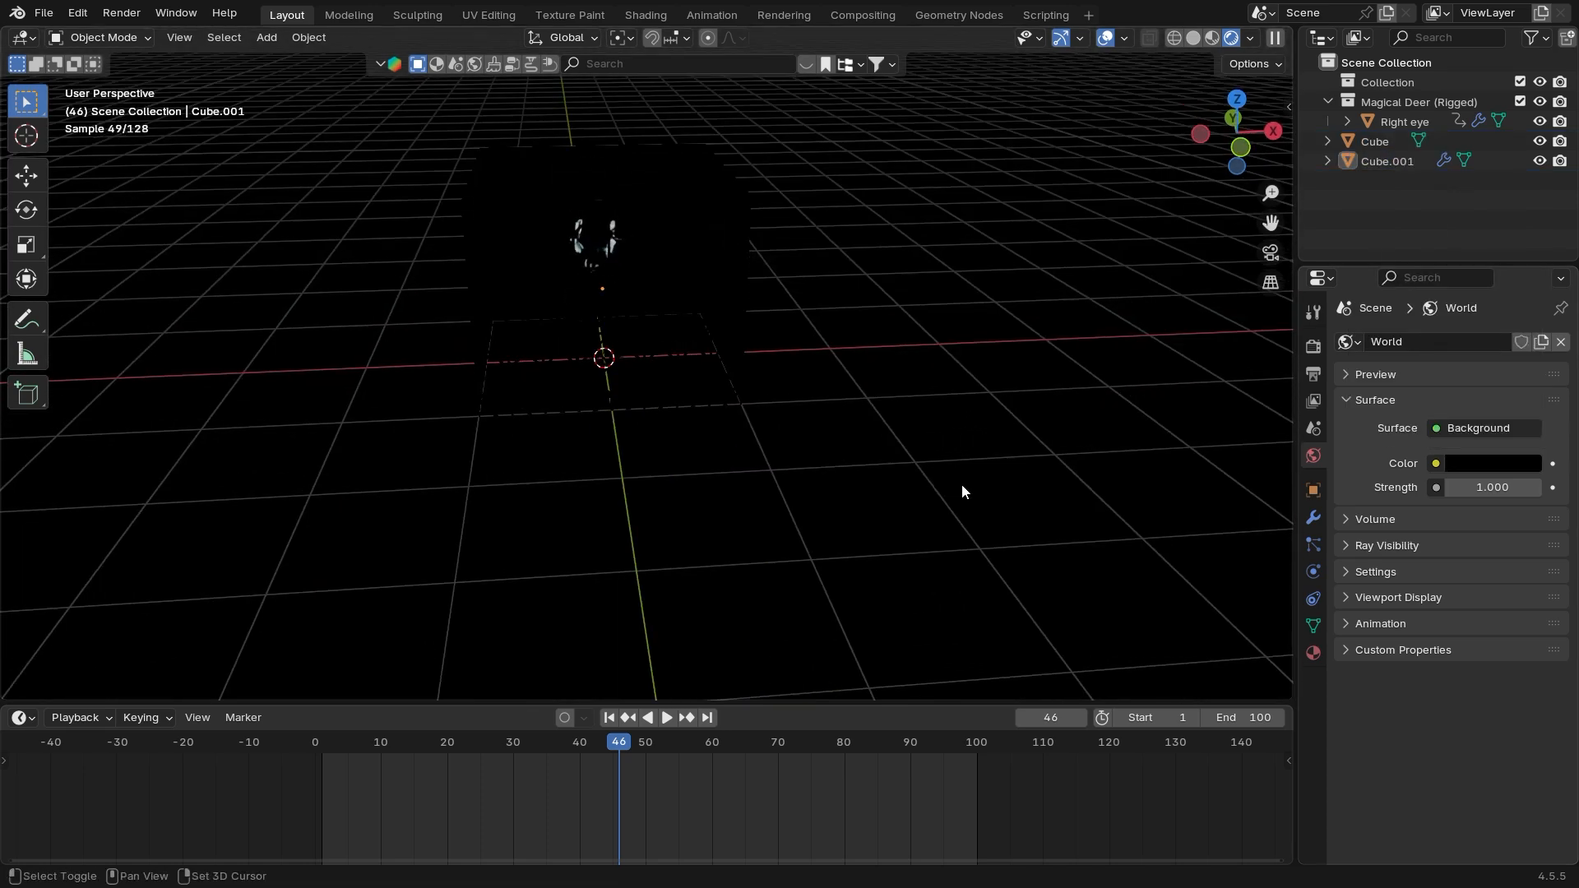
key(shift+z)
key(shift+z)
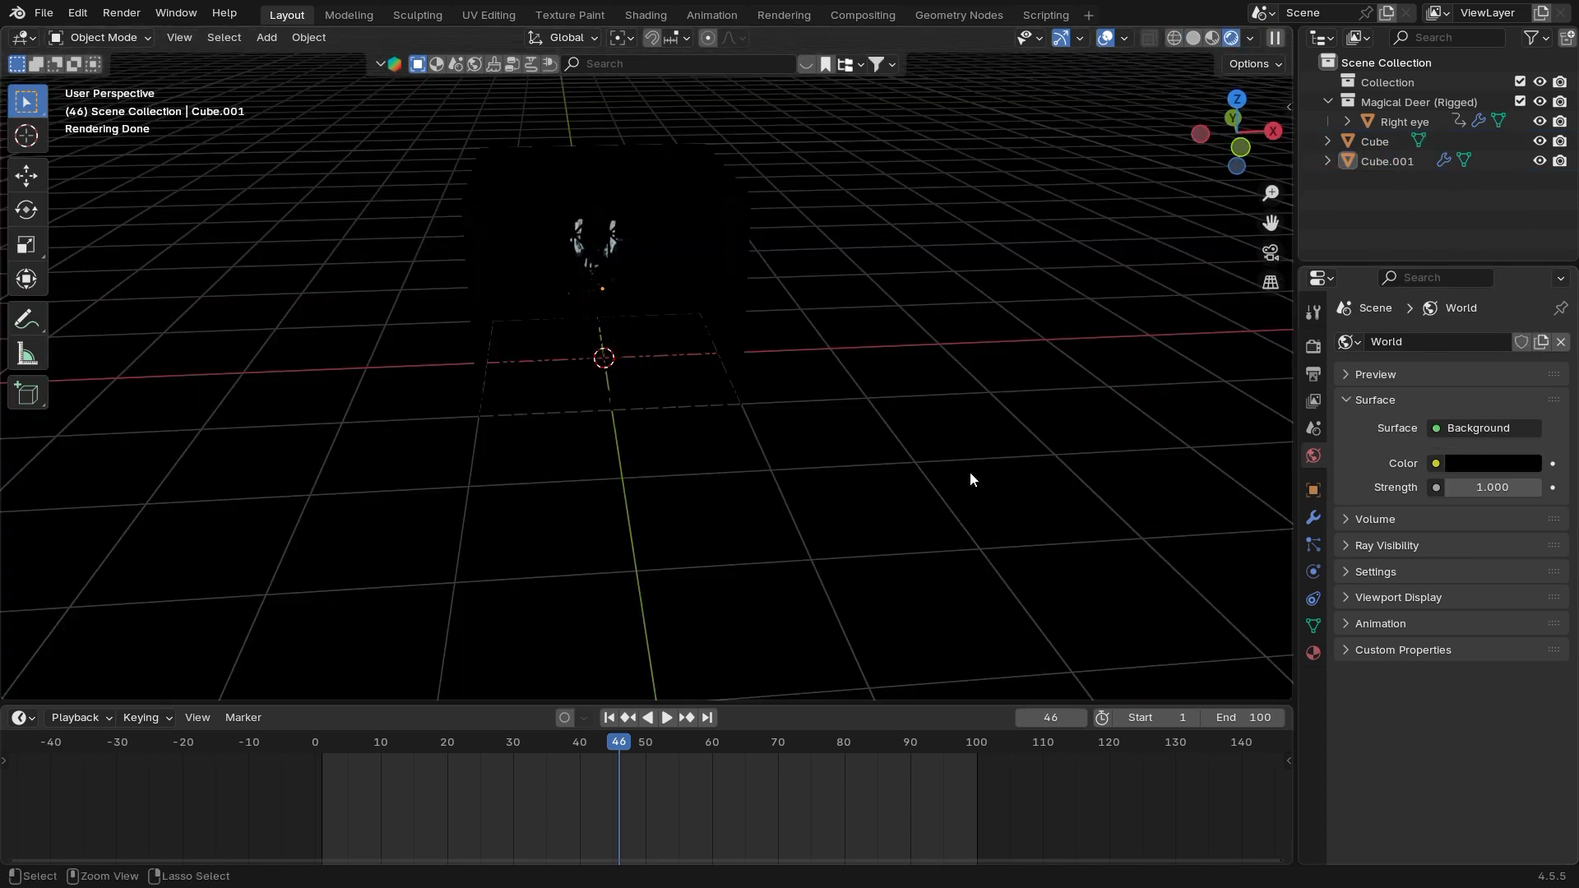
Add a Point light at the 3D cursor inside the cube
middle_drag(970, 479, 935, 494)
key(shift+a)
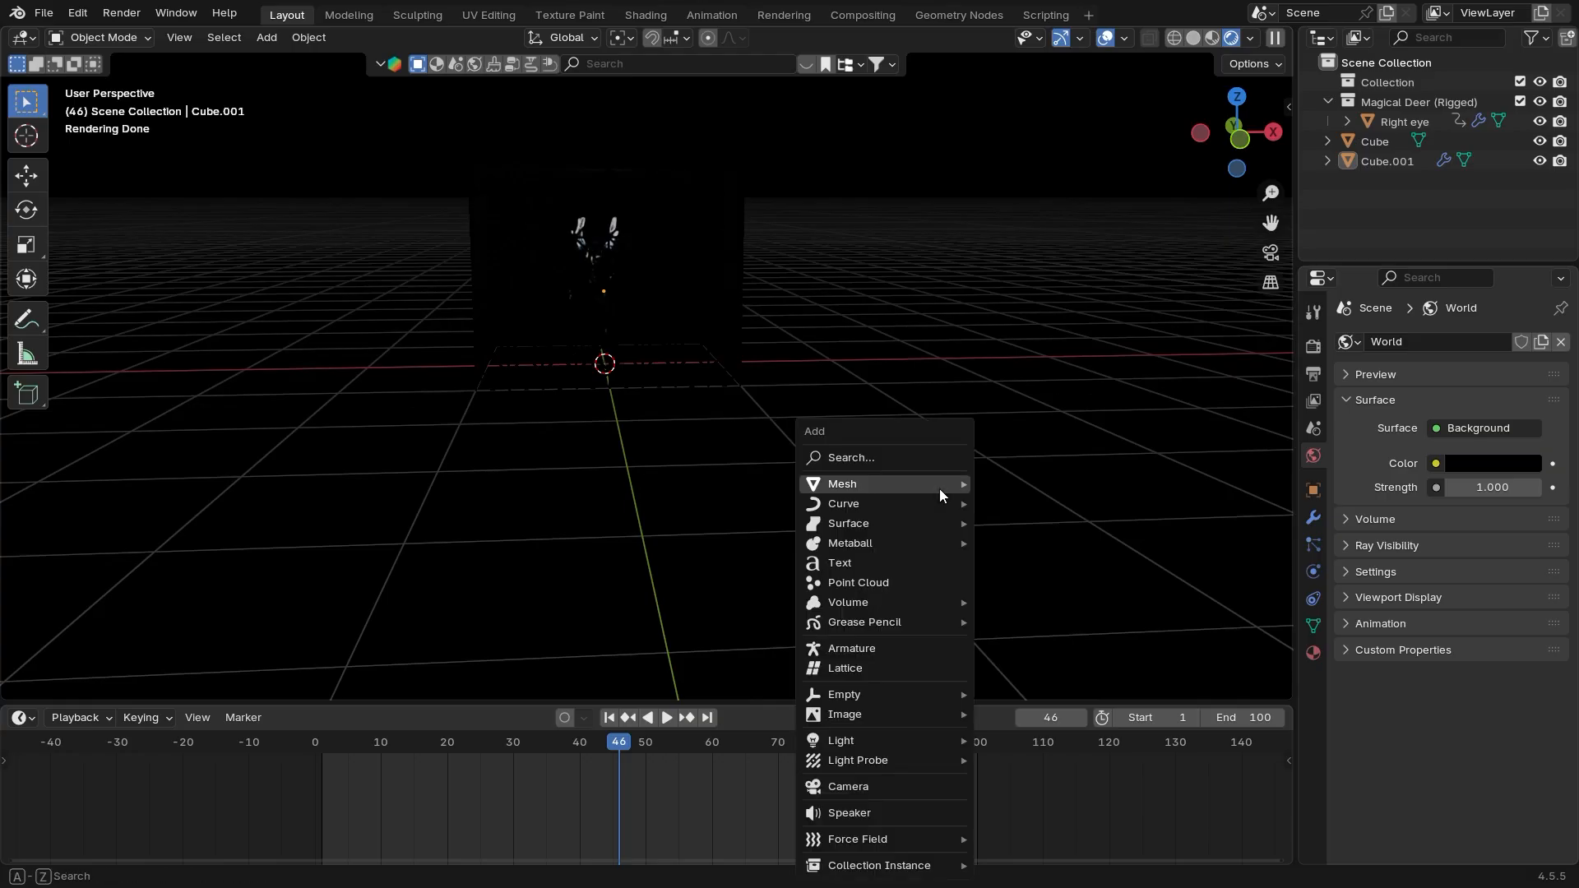
mouse_move(907, 740)
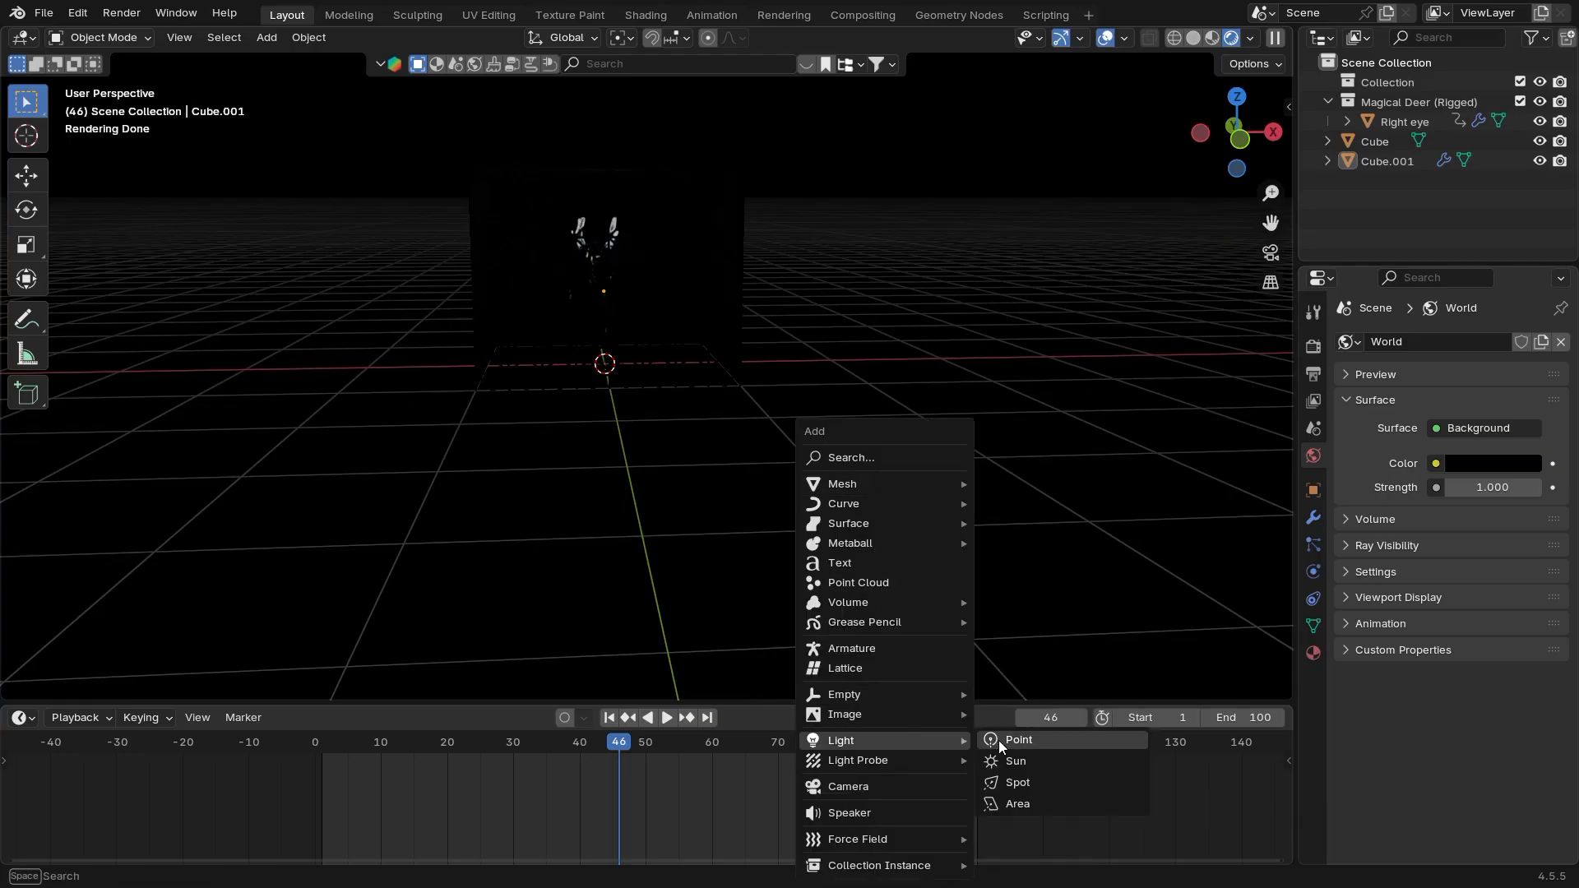
click(1020, 740)
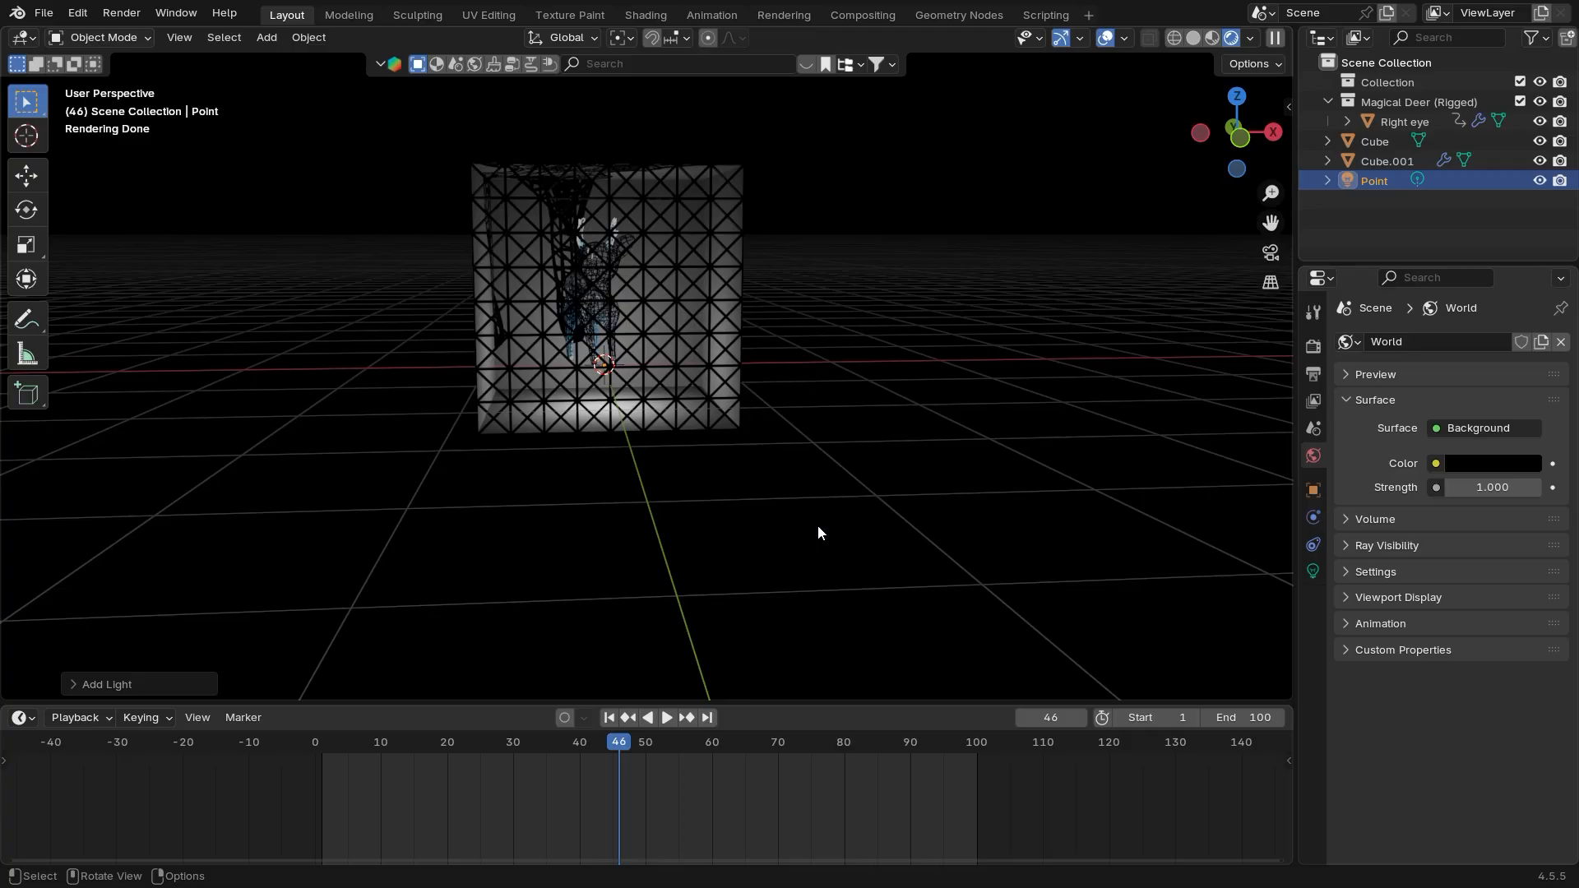
Raise the point light along Z and shift it near the box's upper corner, at about X 0.63 m, Z 1.23 m
key(g)
key(z)
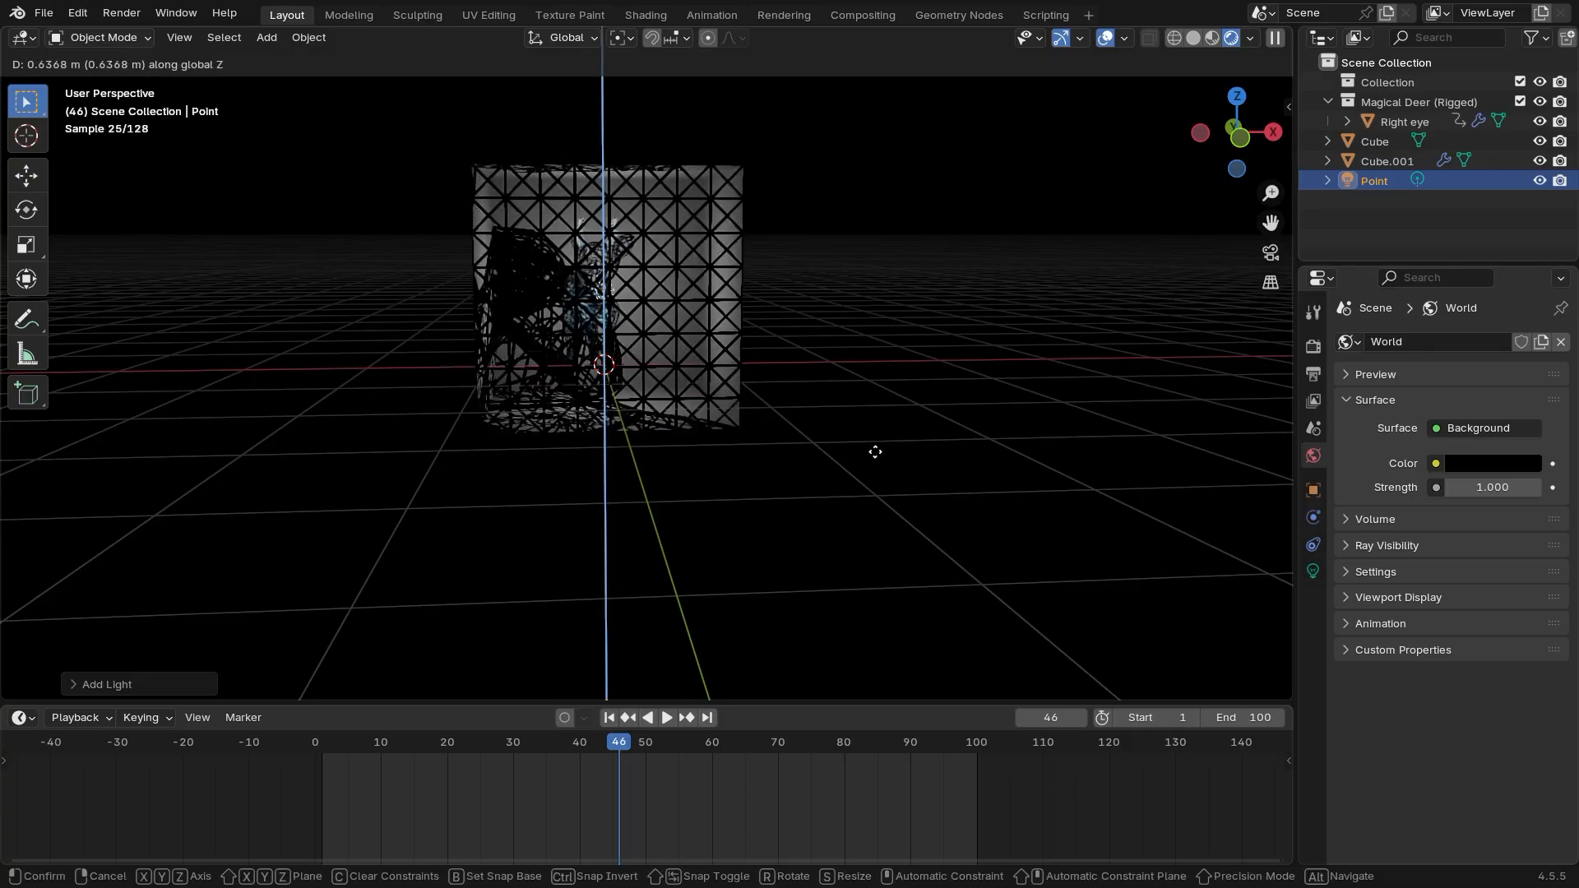
click(875, 451)
key(g)
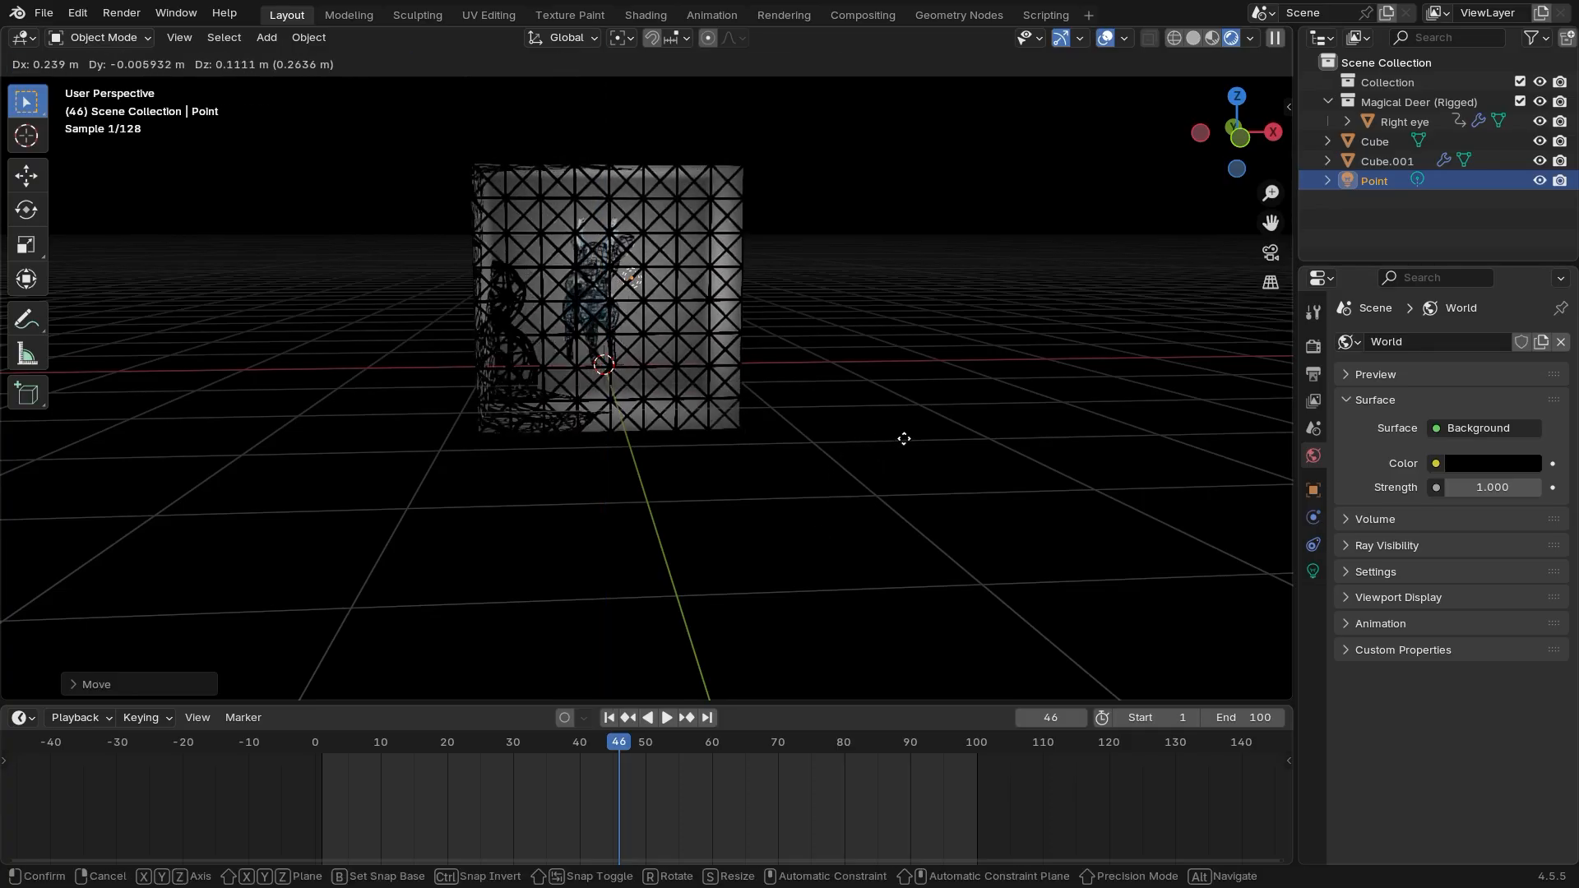
click(945, 388)
Enable nodes on the point light, use a Blackbody color and set its emission strength to 0.5
click(1322, 573)
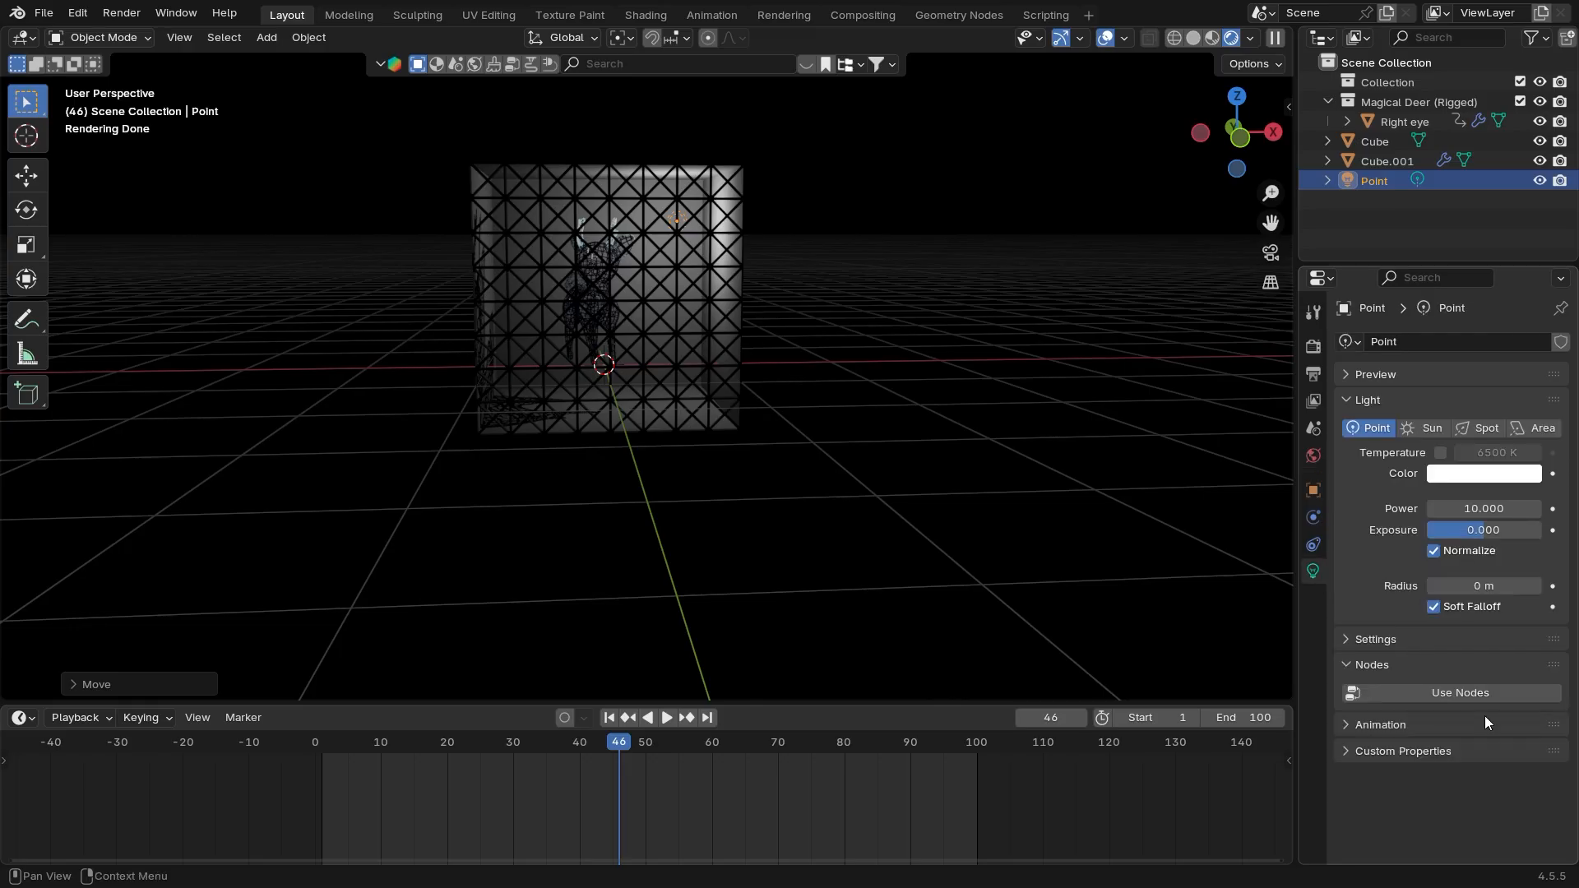
click(1462, 696)
click(1436, 728)
click(1353, 477)
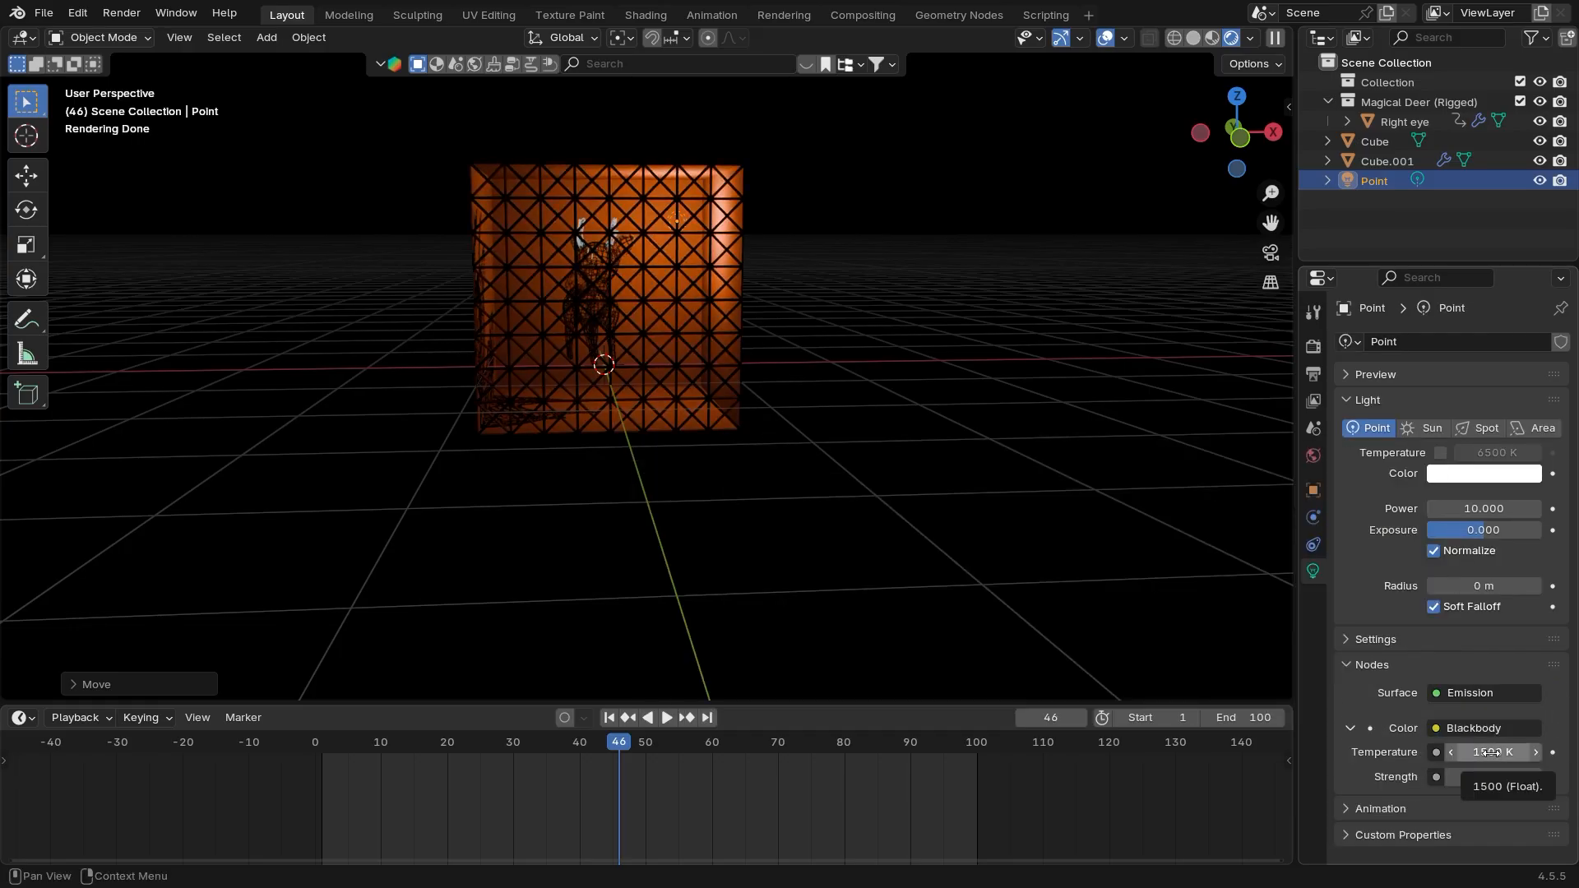
drag(1493, 776, 1455, 777)
Add a plane mesh and scale it up into a large floor extending well beyond the box
middle_drag(1085, 657, 983, 541)
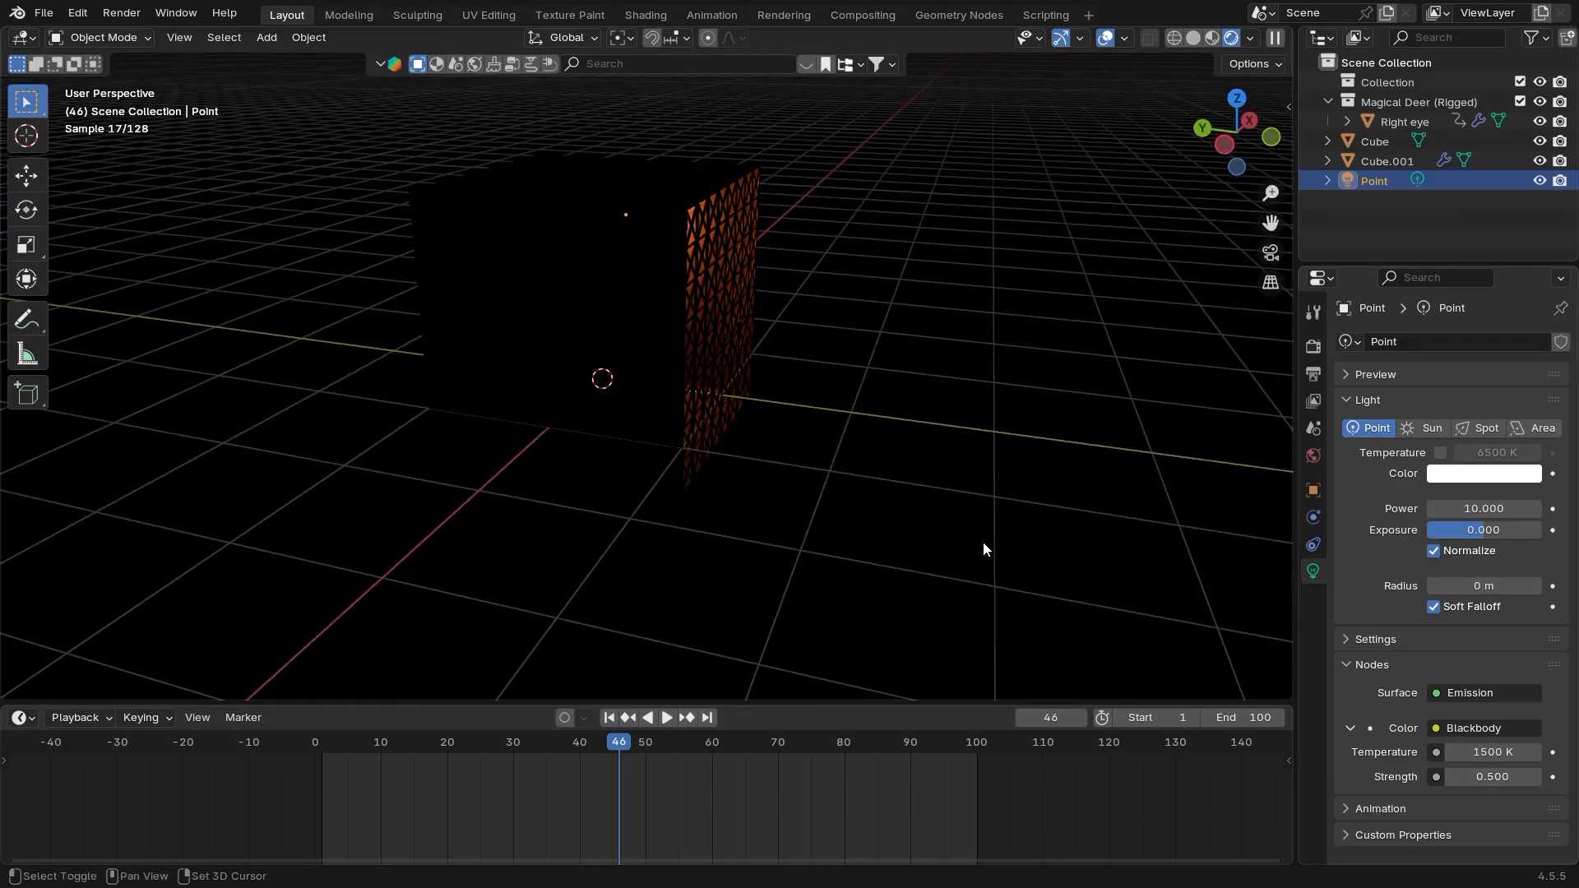
key(shift+a)
mouse_move(944, 285)
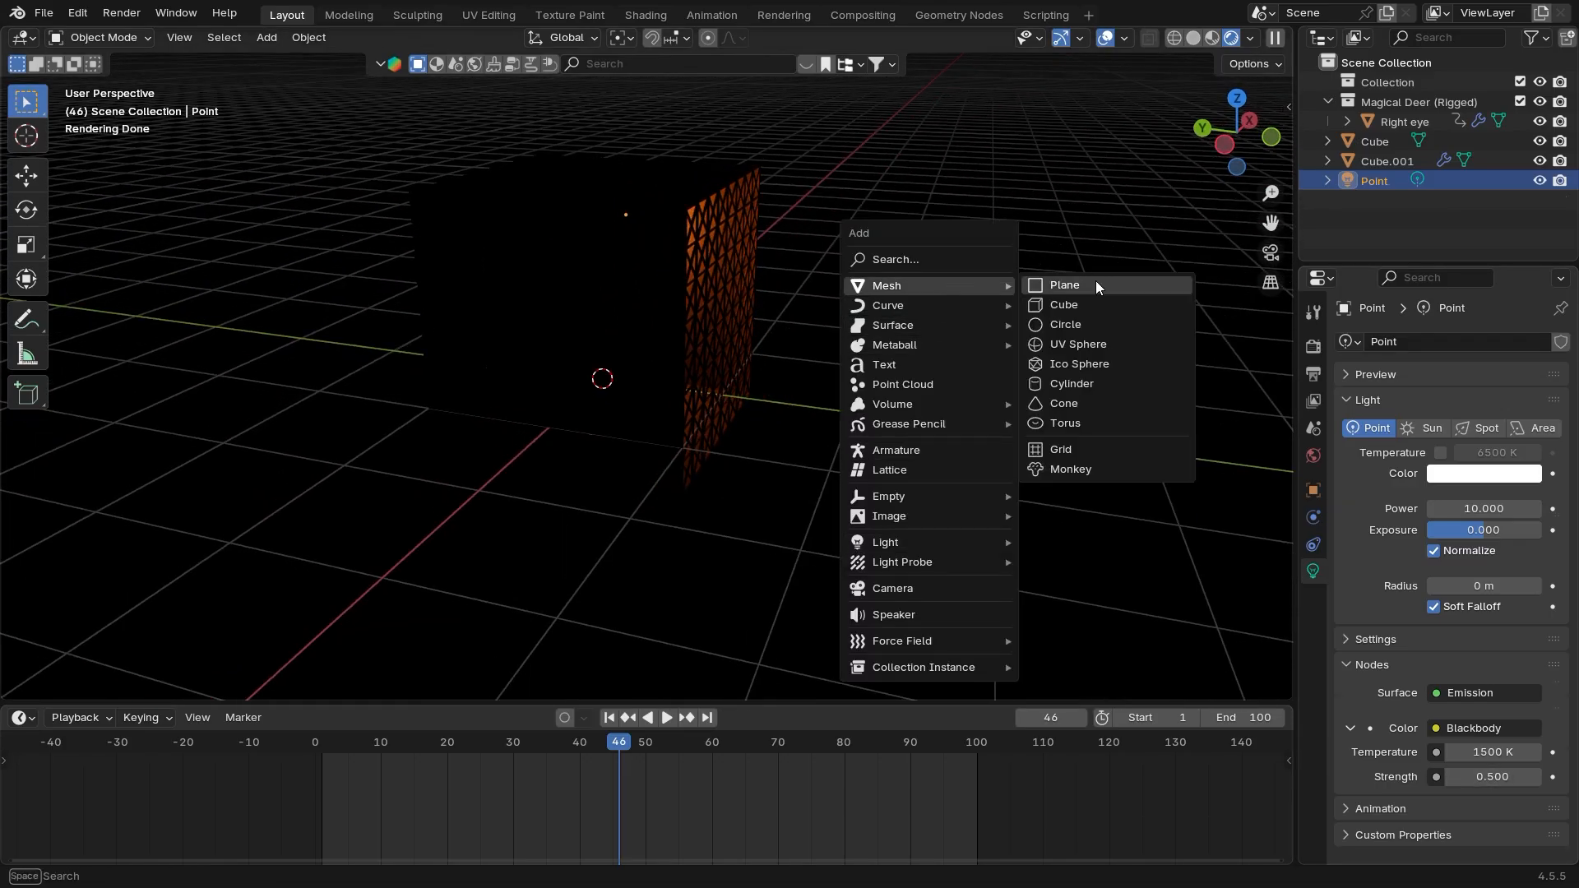
click(1096, 282)
scroll(898, 503, down, 2)
key(s)
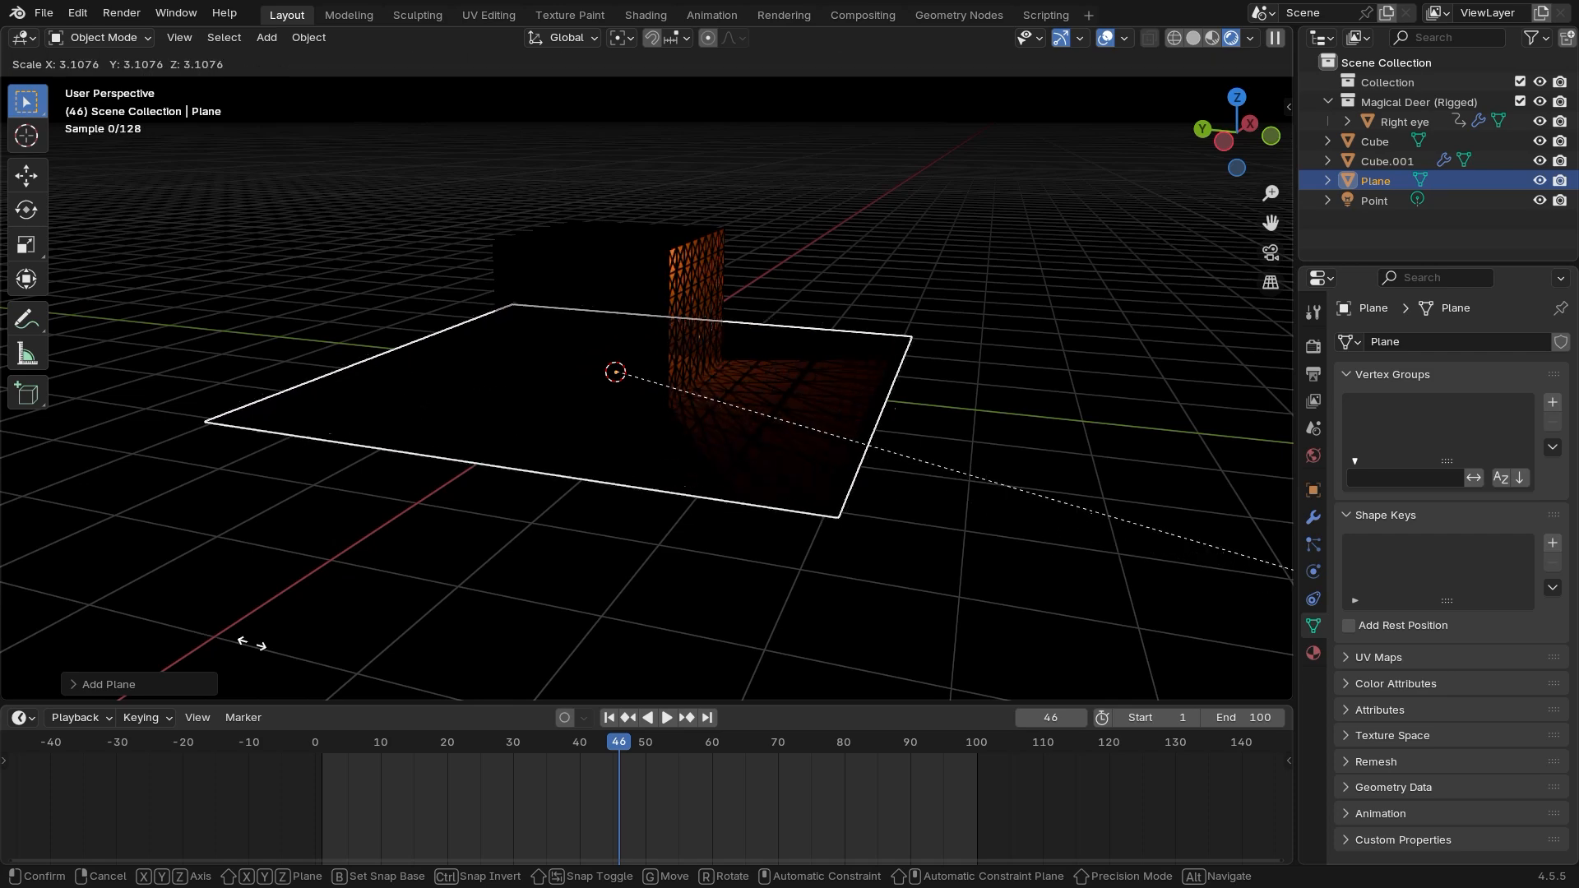
click(1151, 248)
scroll(756, 338, down, 3)
middle_drag(756, 337, 653, 370)
scroll(653, 370, up, 1)
middle_drag(697, 510, 635, 560)
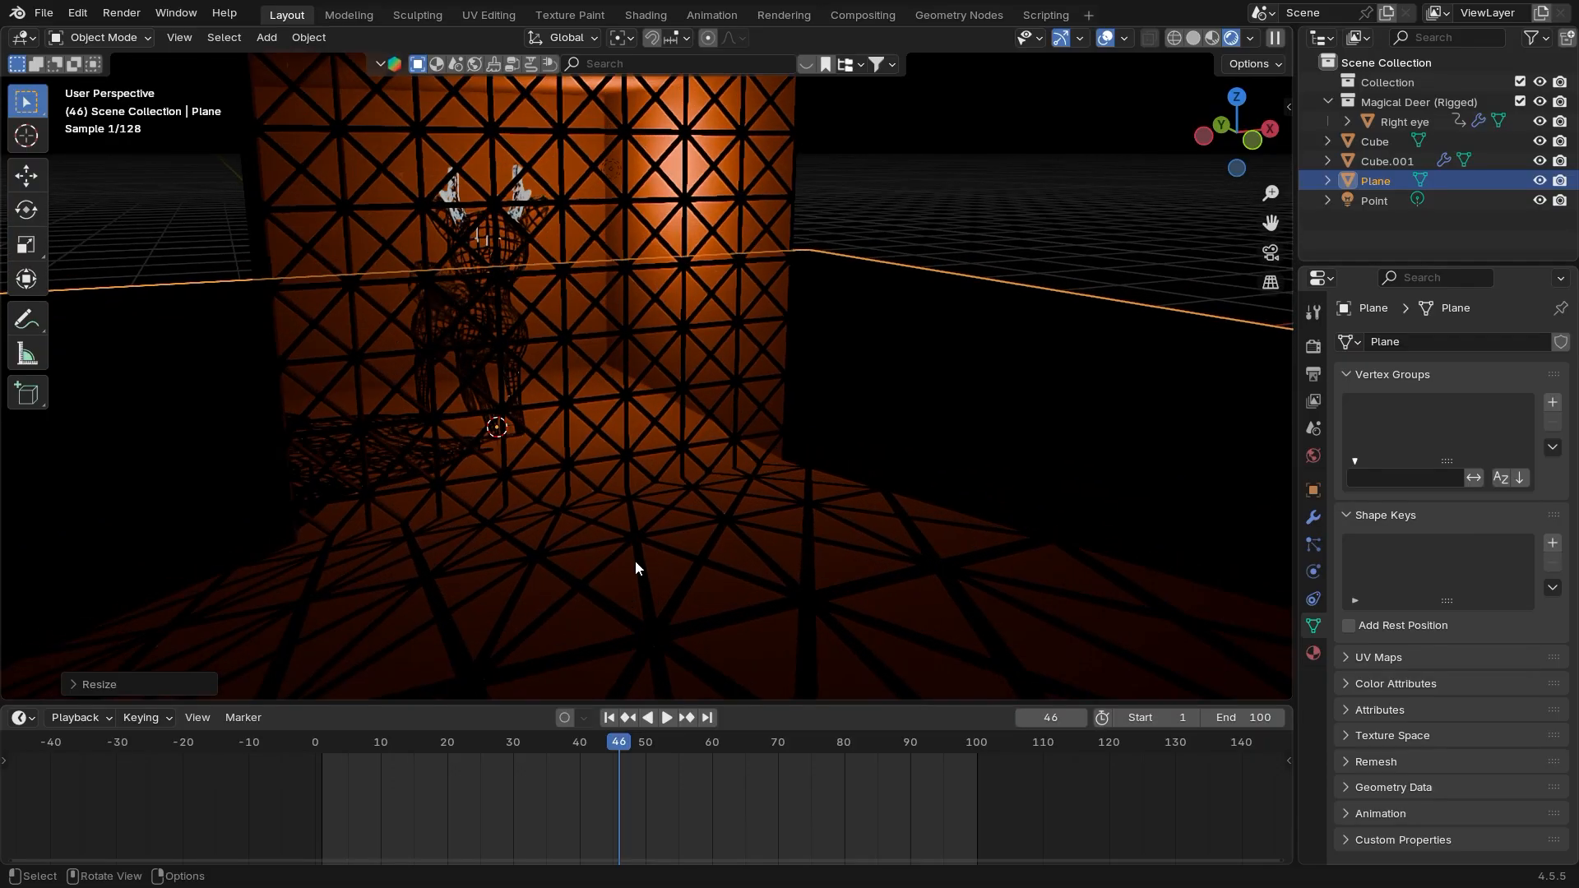
Keyframe the Wireframe modifier's settings on the box's front panel, Cube.001, at frame 1
drag(623, 742, 341, 750)
click(667, 364)
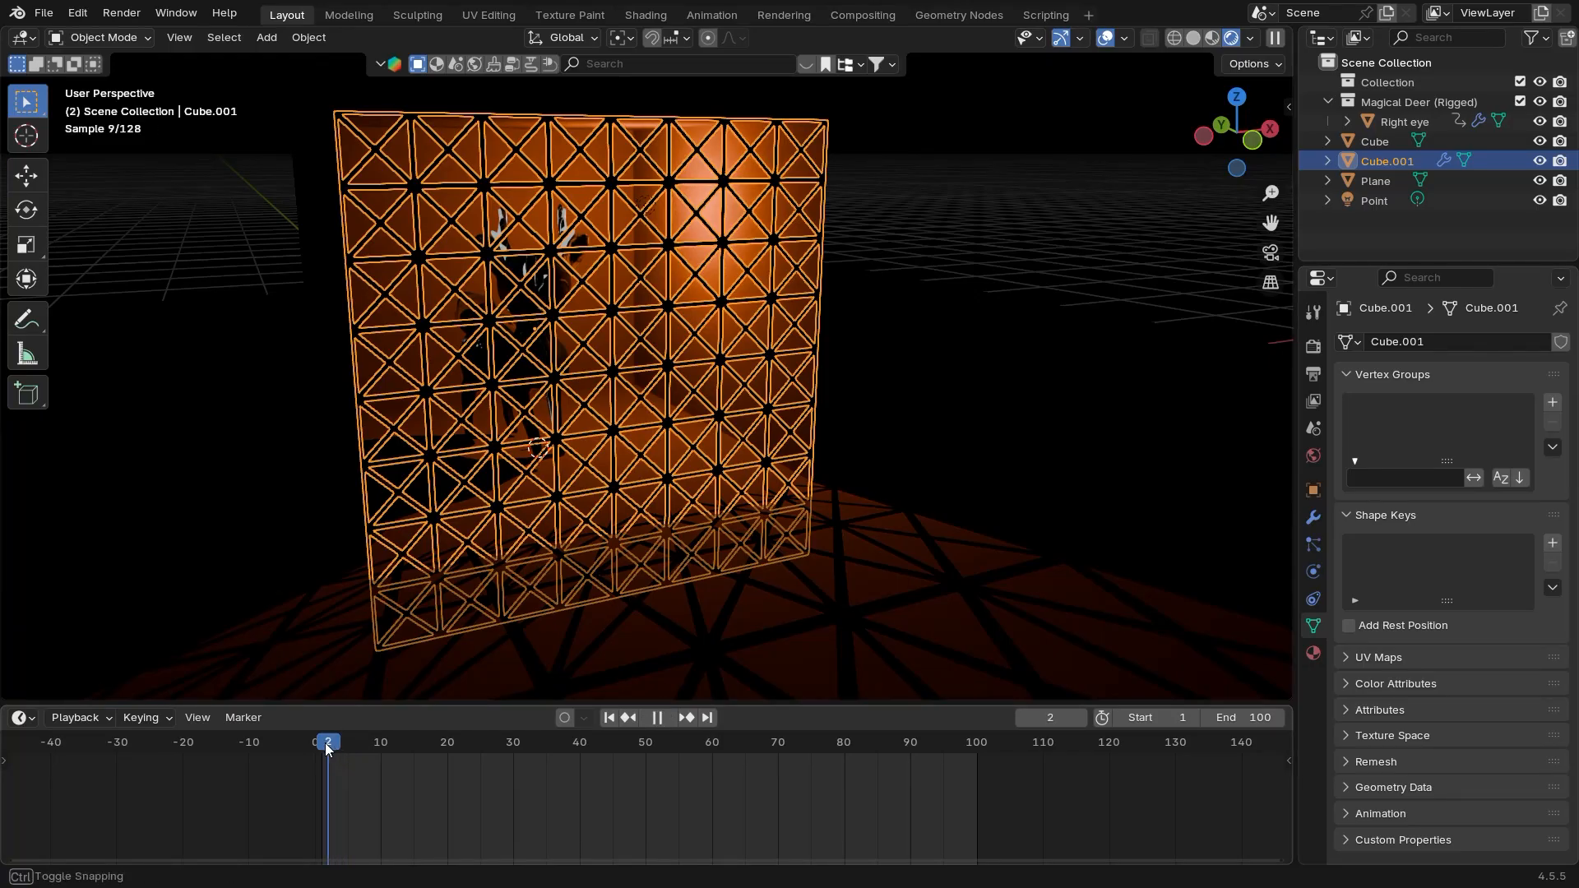
drag(328, 748, 320, 749)
click(1313, 516)
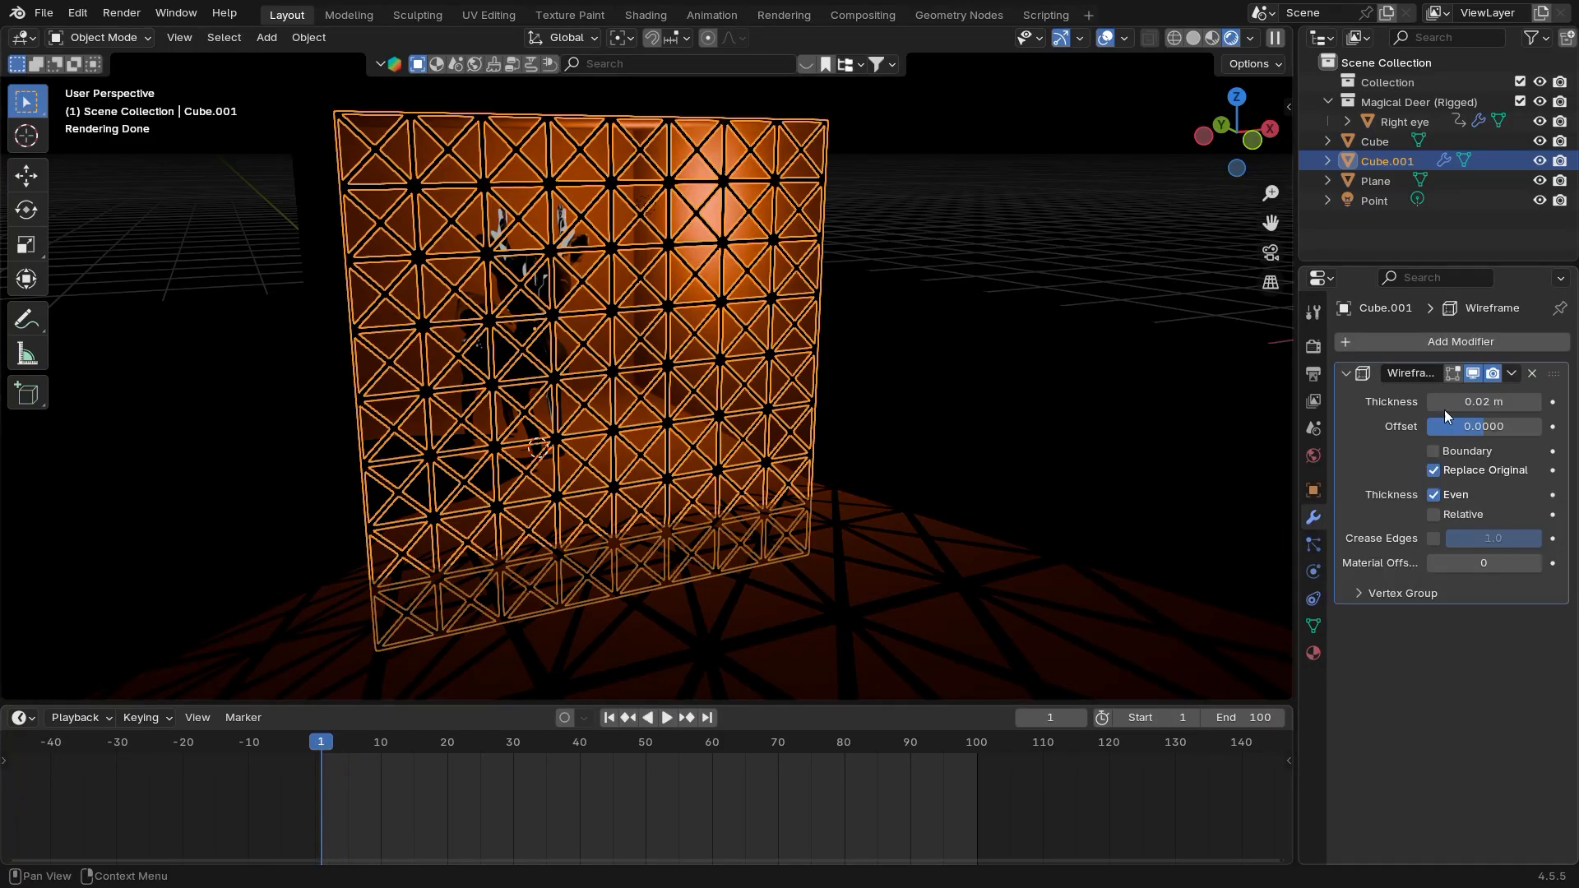
click(1552, 402)
click(1552, 426)
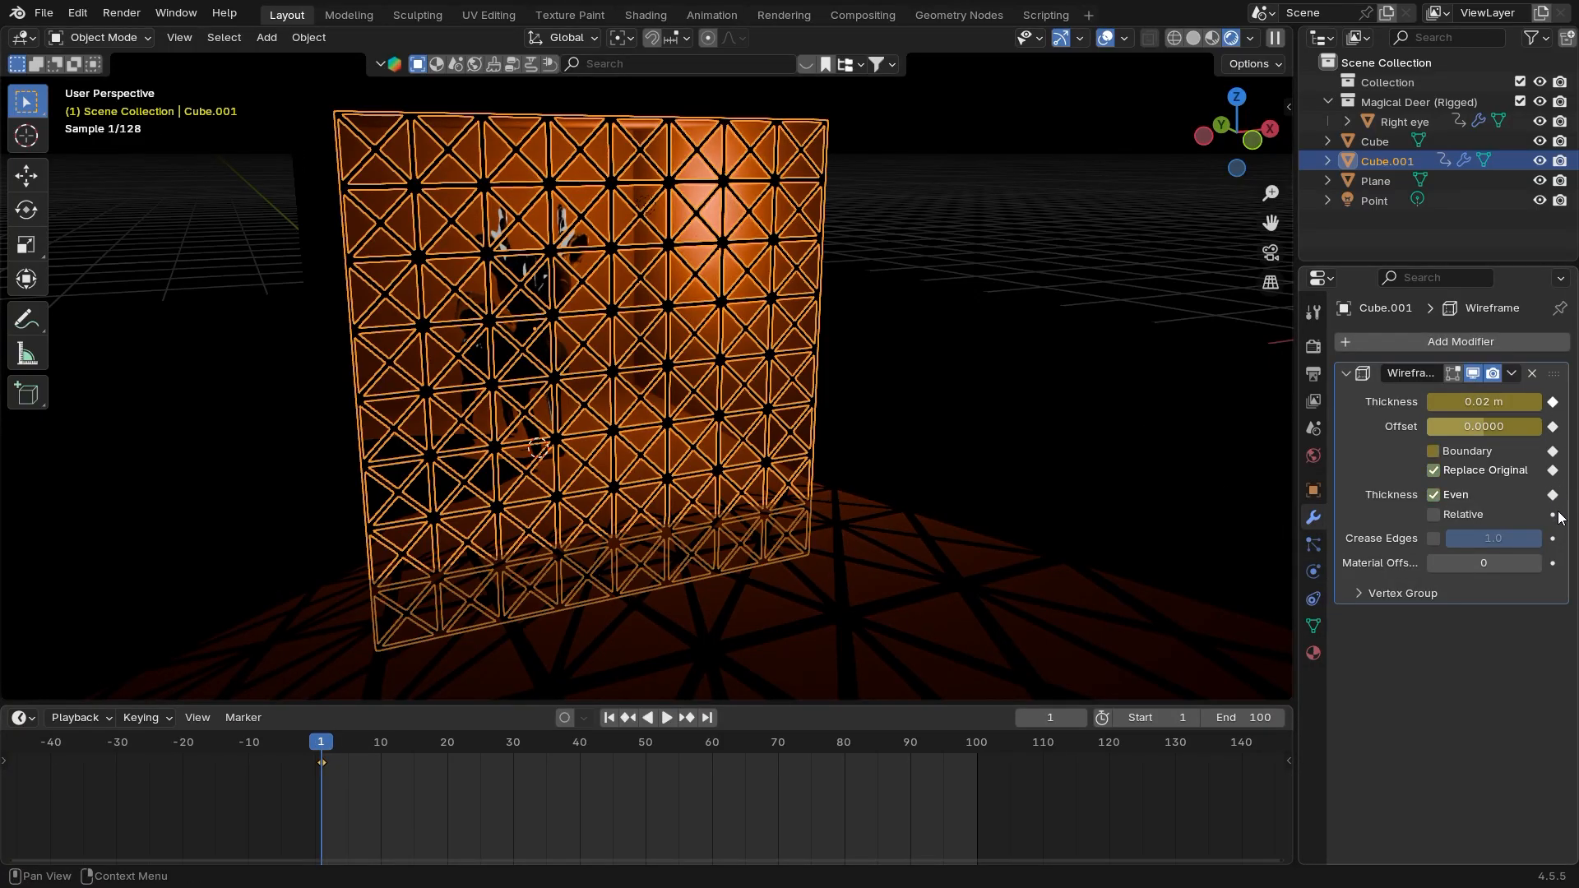
At frame 30, disable Replace Original in the panel's Wireframe modifier and keyframe that option
drag(329, 748, 516, 764)
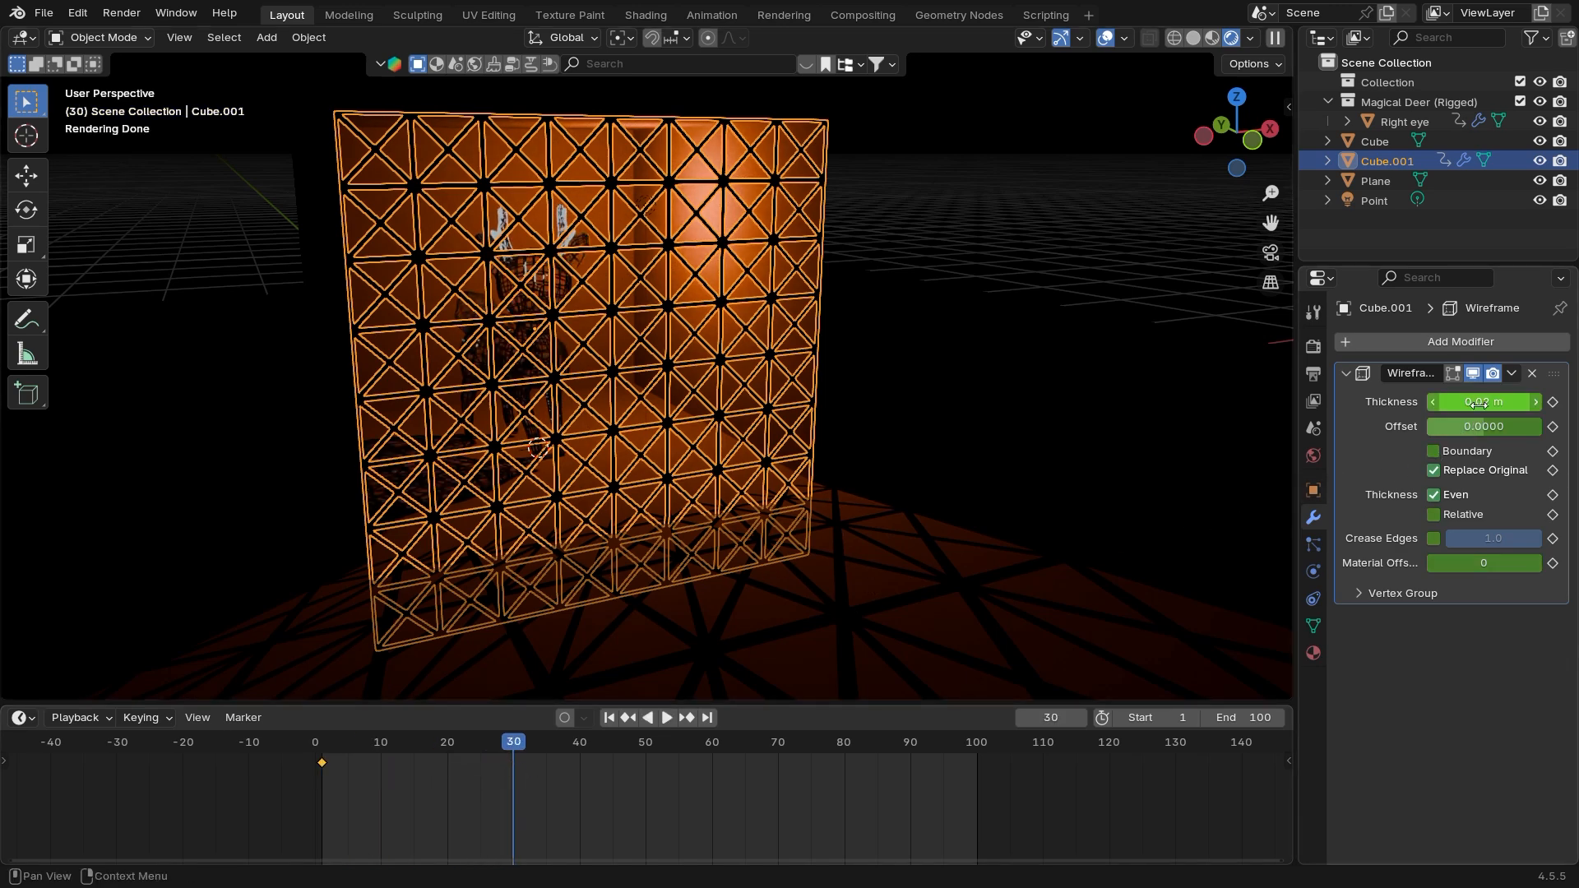
click(1453, 469)
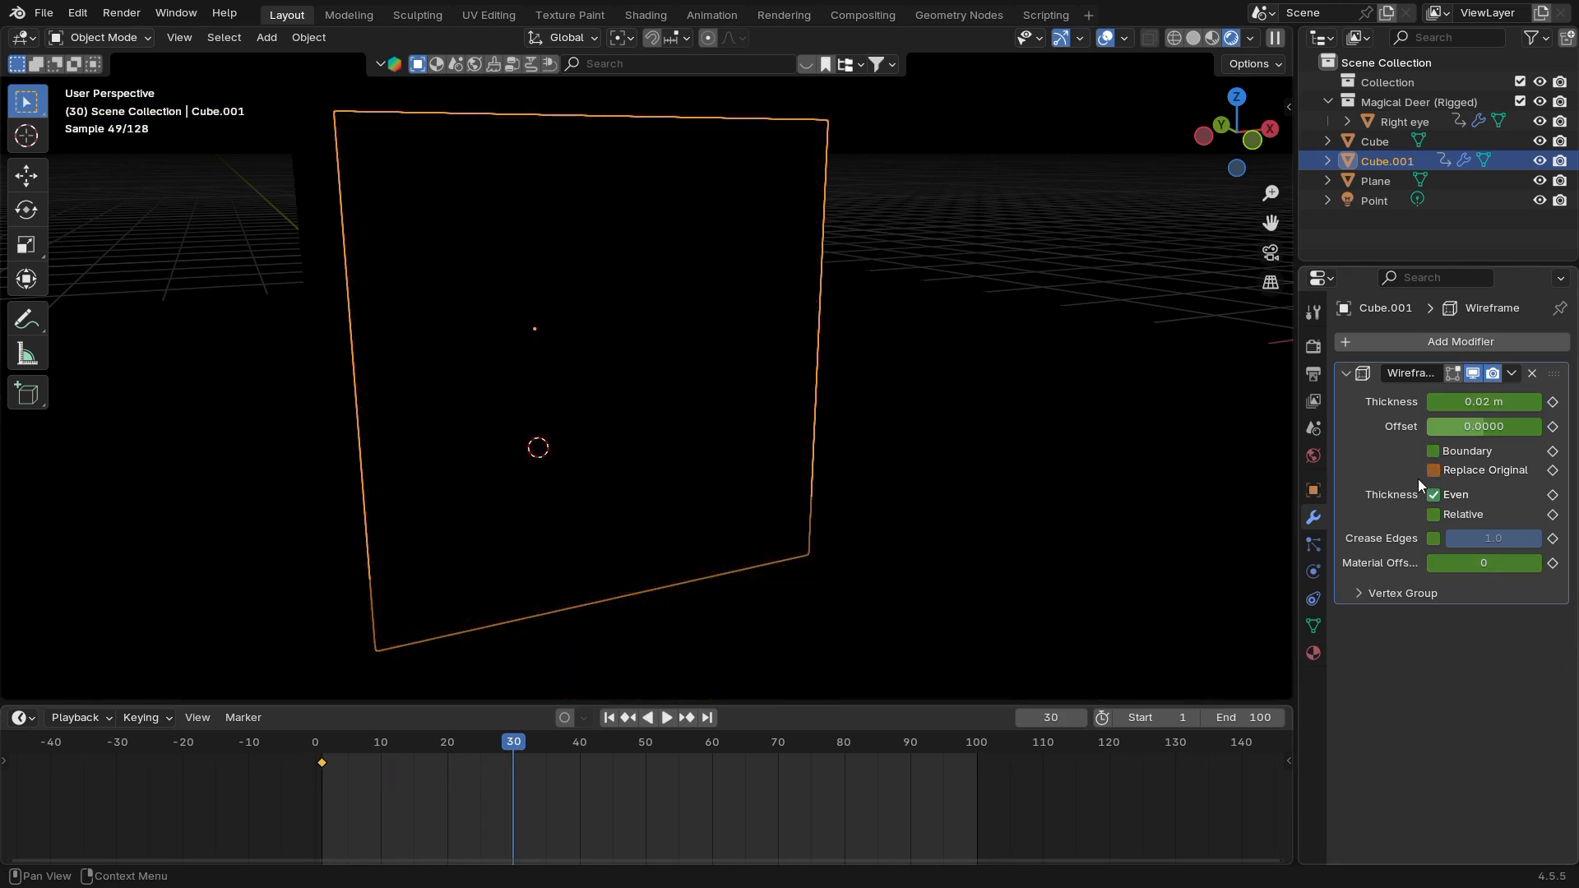
click(1552, 469)
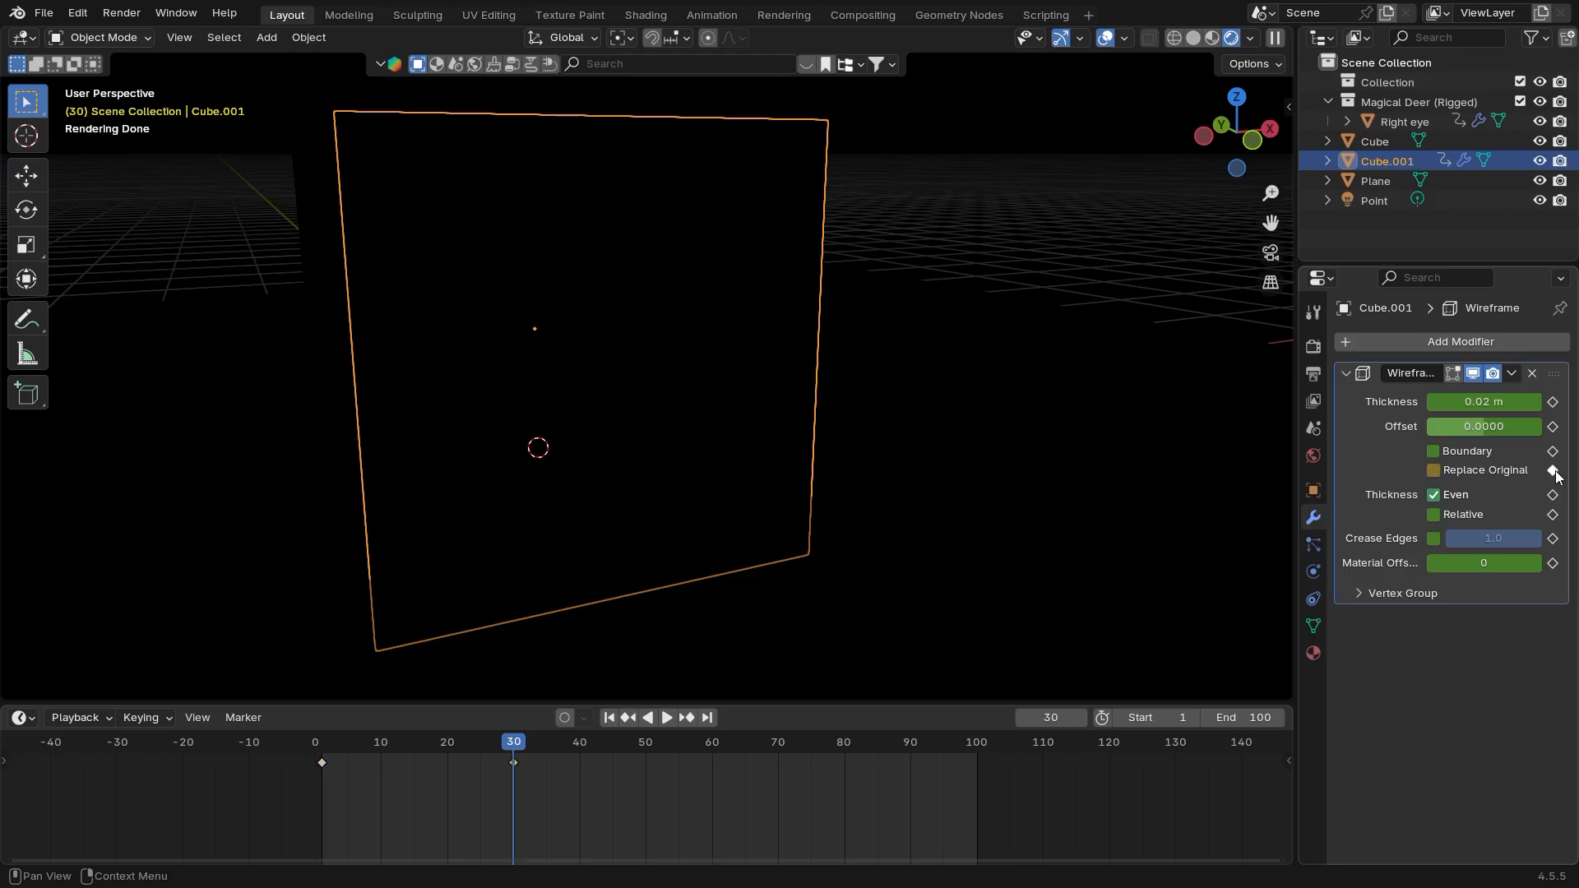
Scrub and play back the animation from frame 1 to review the front panel's Wireframe change
drag(504, 743, 499, 743)
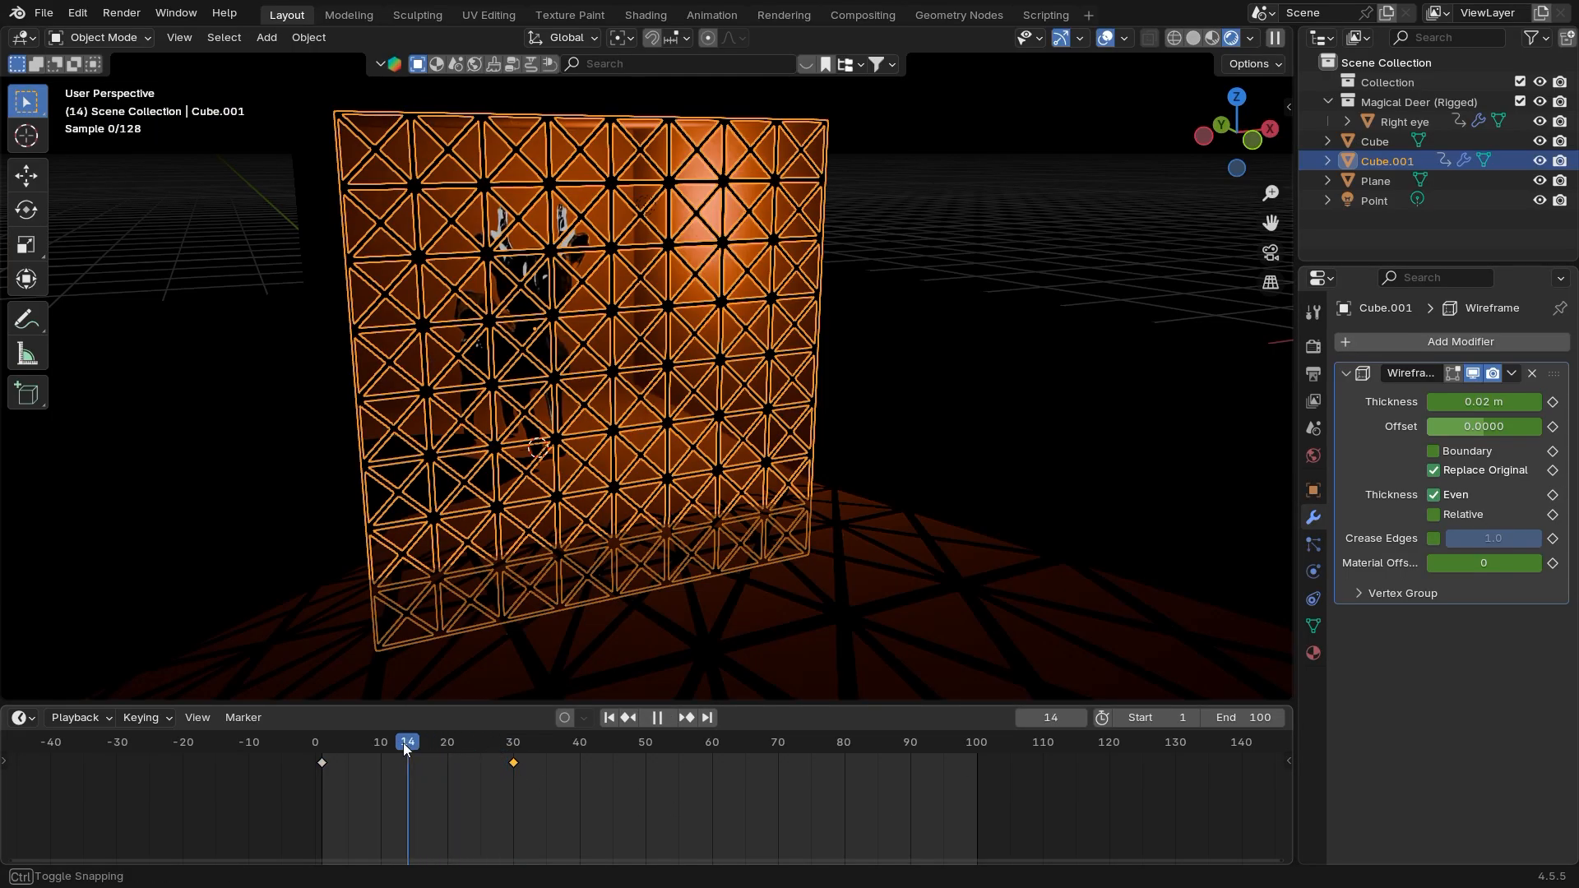
key(space)
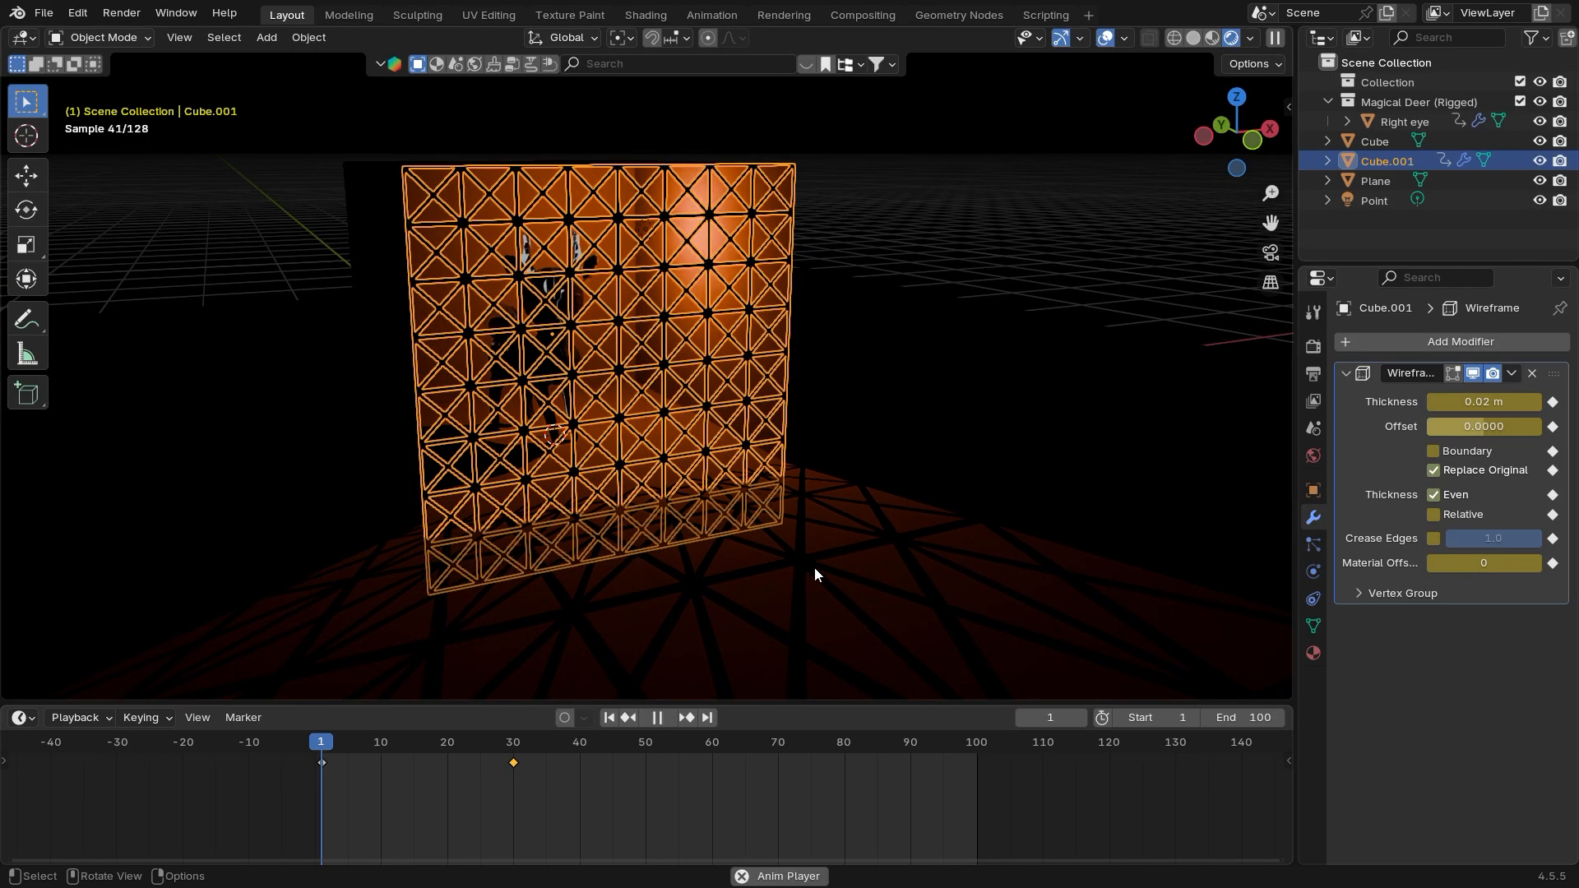
key(space)
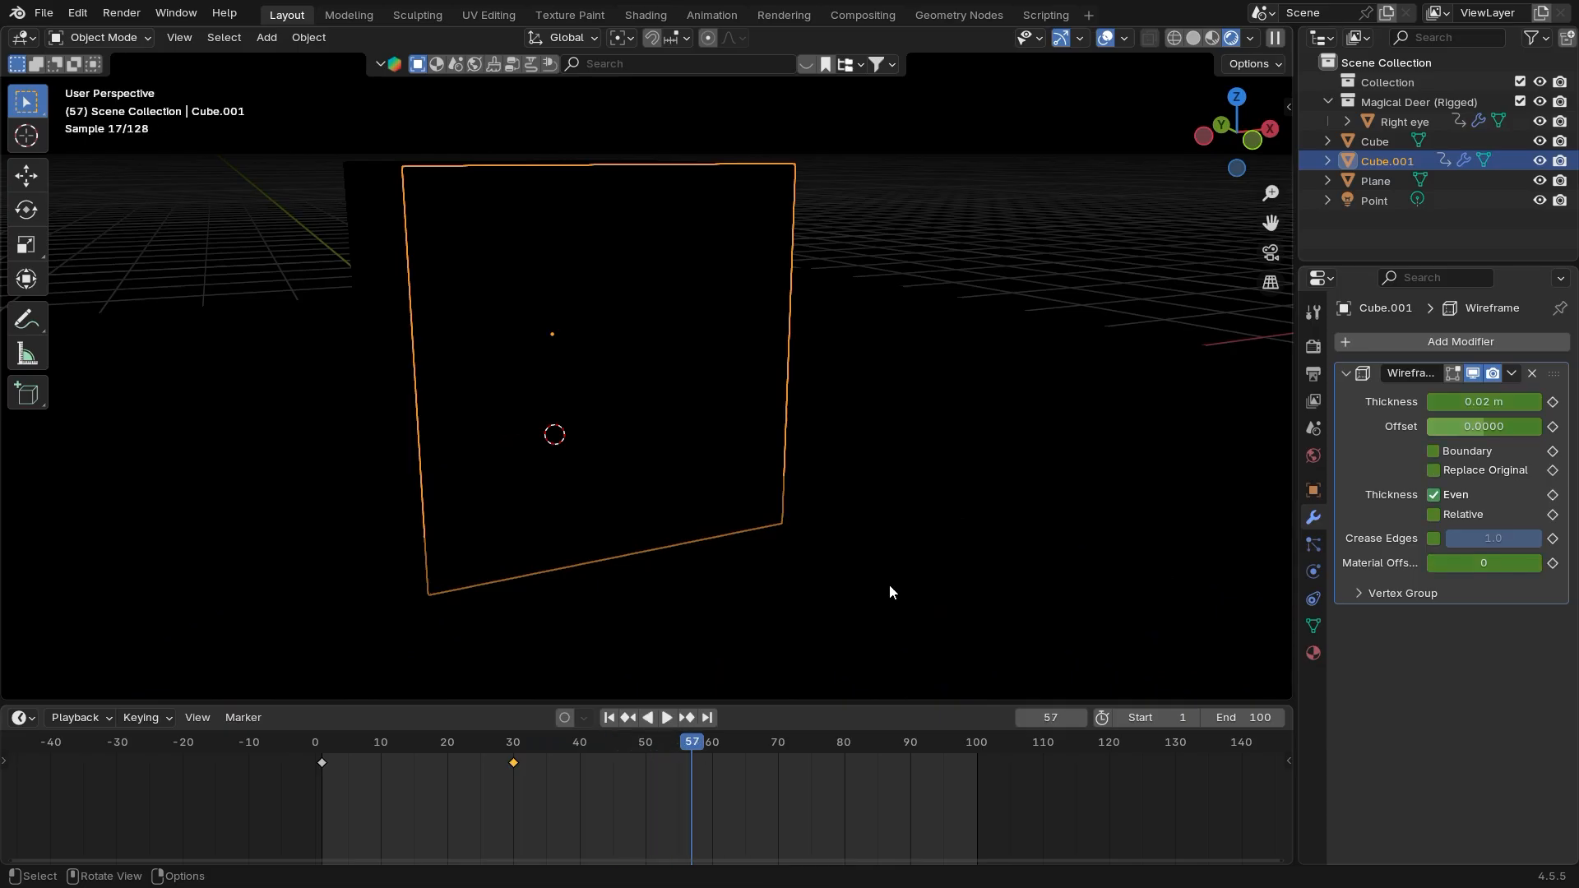
Remove the Wireframe modifier from the front panel, Cube.001
middle_drag(890, 584, 840, 514)
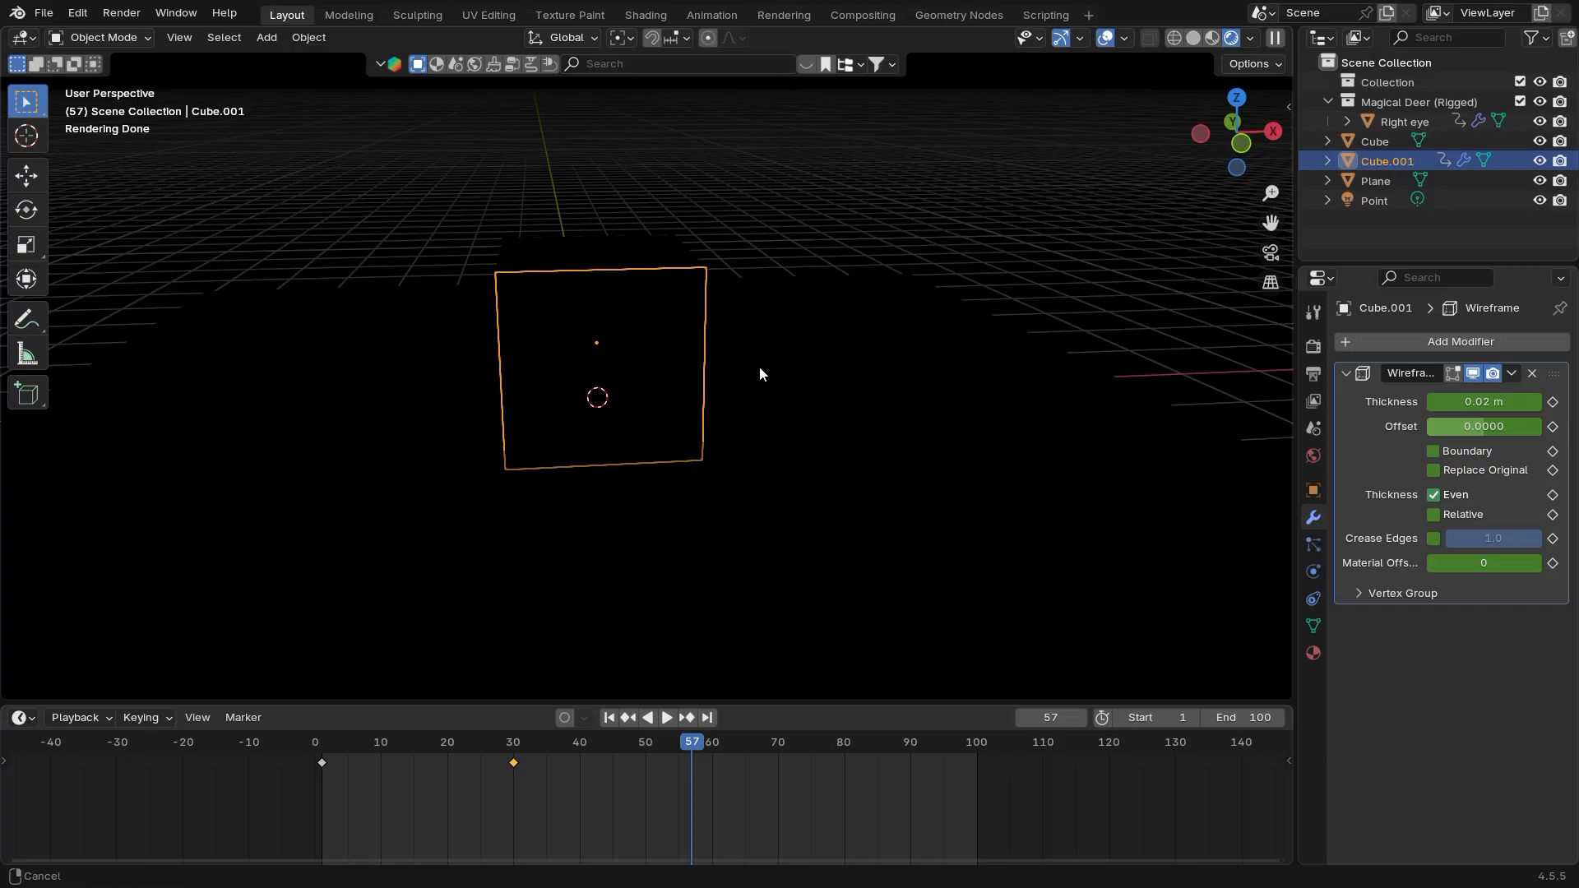
middle_drag(759, 374, 765, 372)
click(1531, 373)
Switch the viewport to solid shading and delete the front panel, the box and the floor plane
middle_drag(879, 421, 880, 500)
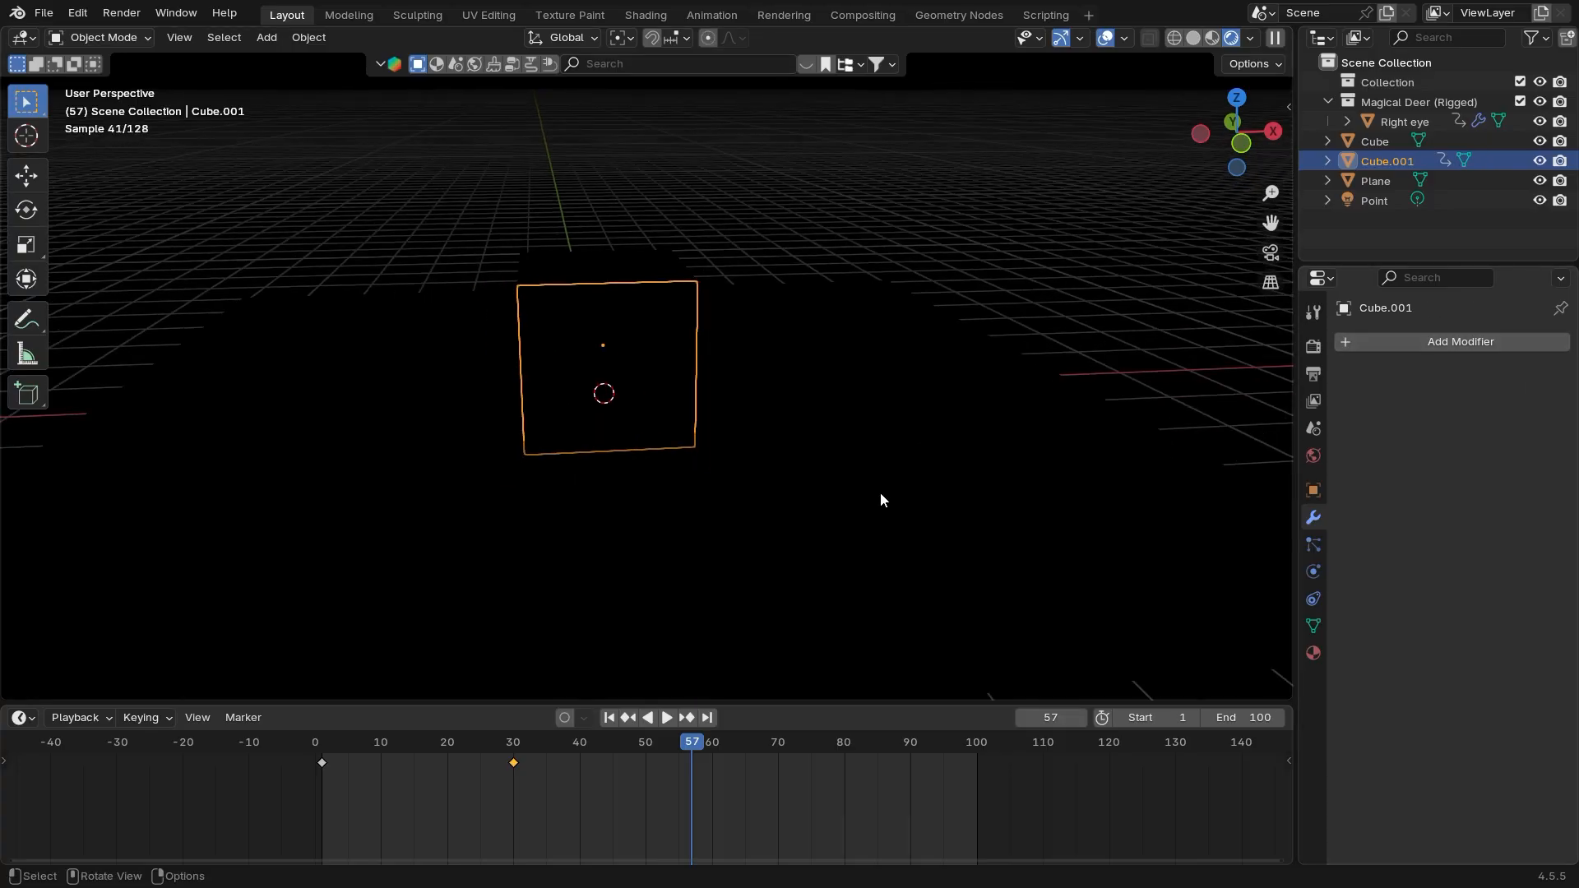
click(1200, 38)
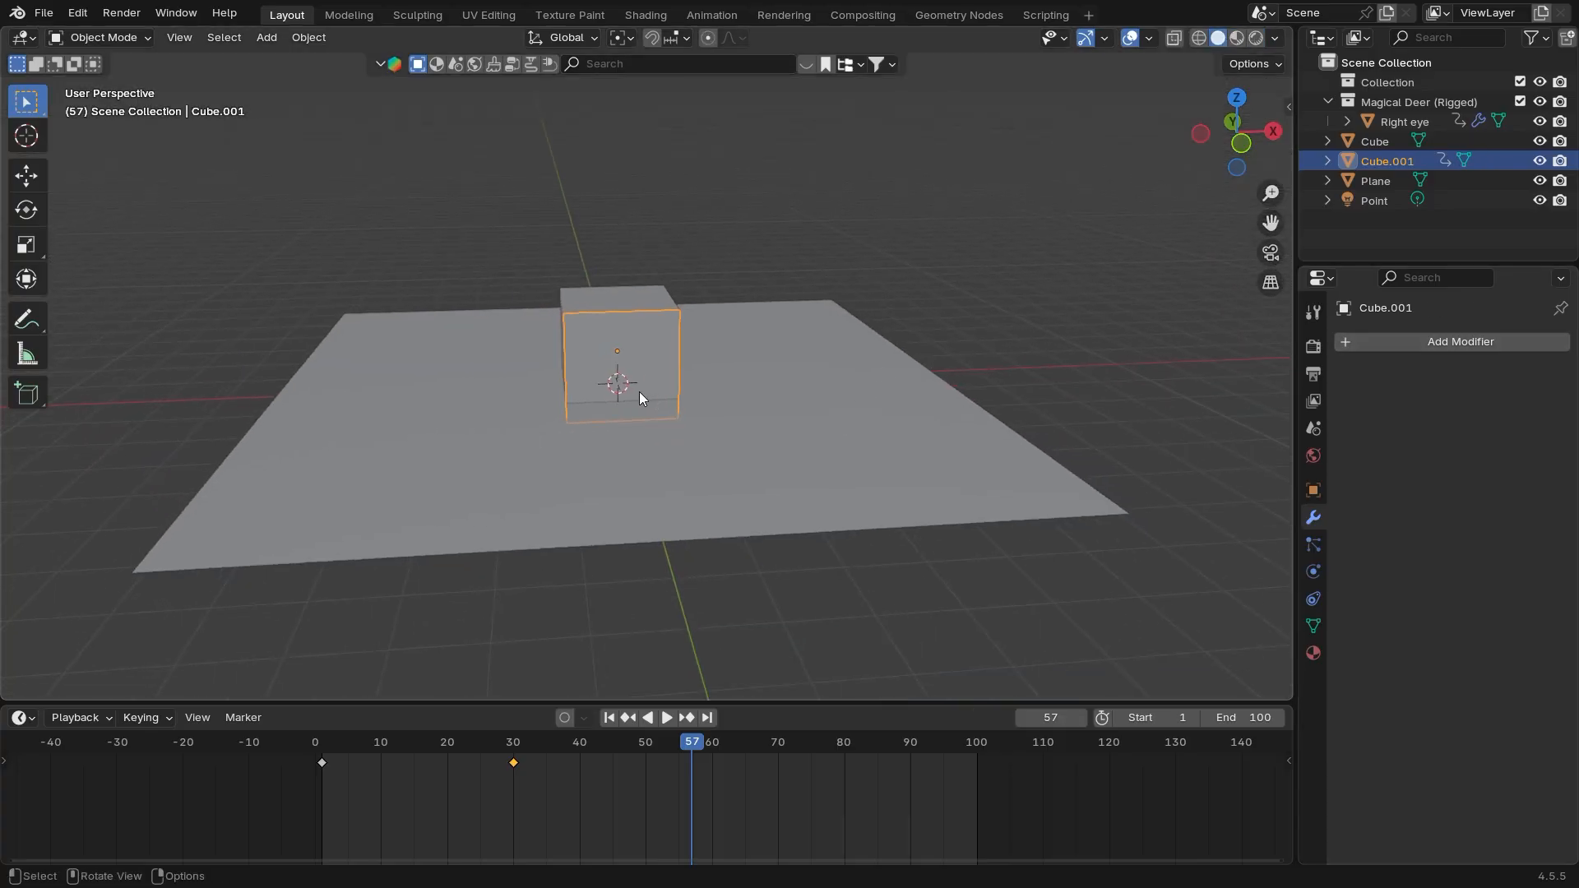
middle_drag(639, 391, 685, 333)
shift+click(678, 373)
shift+click(803, 441)
key(Delete)
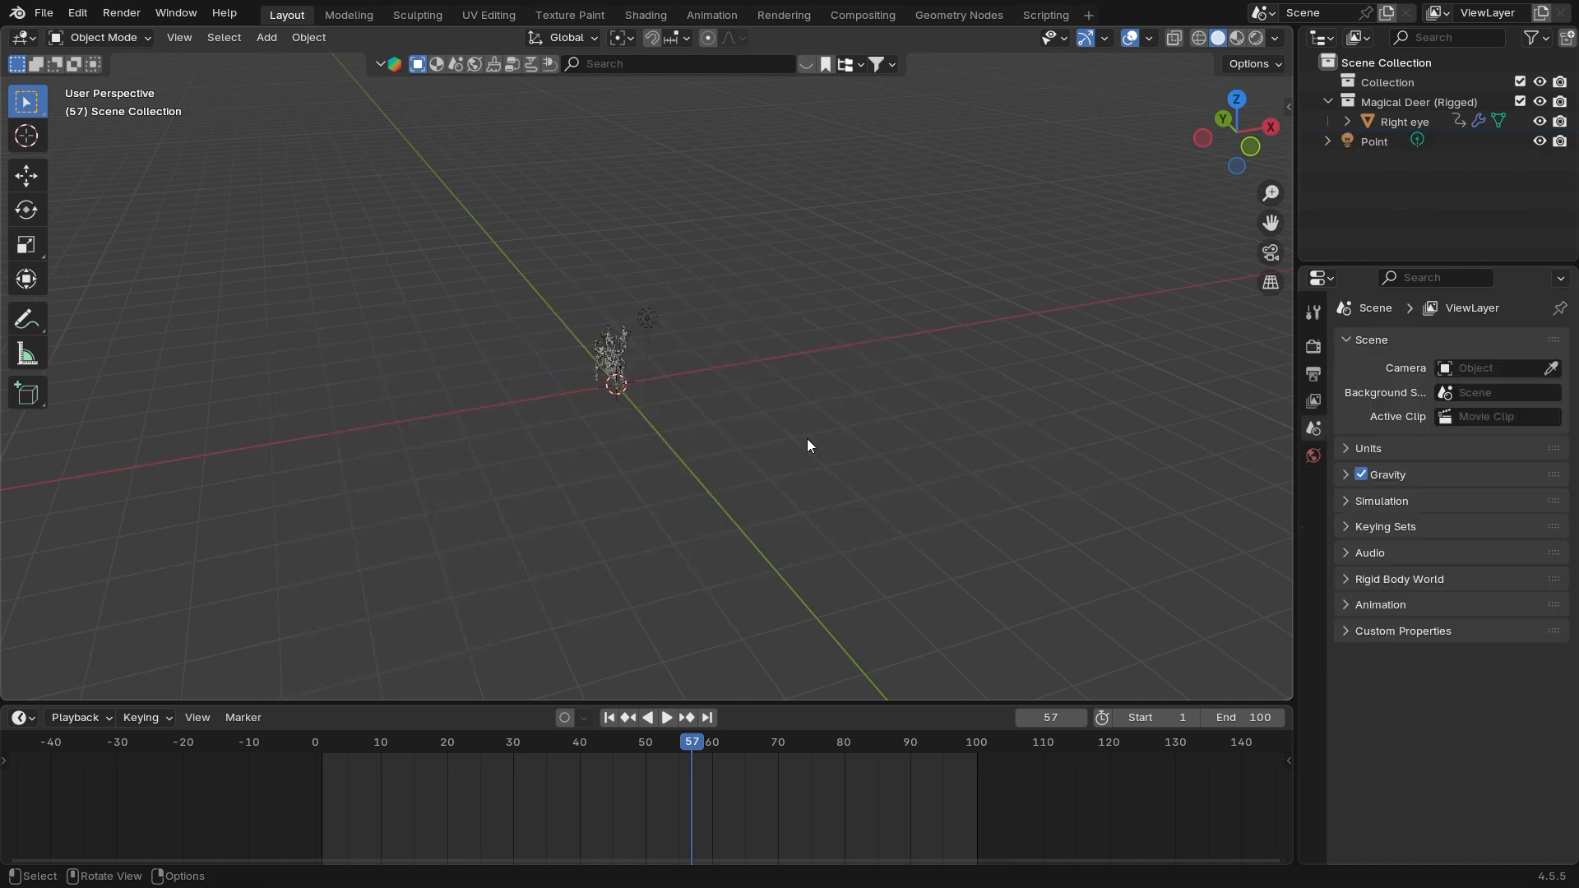
Select the deer mesh and remove its Wireframe modifier
middle_drag(806, 437, 773, 306)
shift+middle_drag(616, 384, 701, 451)
click(607, 399)
click(1533, 374)
Delete the point light beside the deer
middle_drag(1008, 489, 1000, 472)
click(723, 224)
ctrl+middle_drag(724, 224, 733, 314)
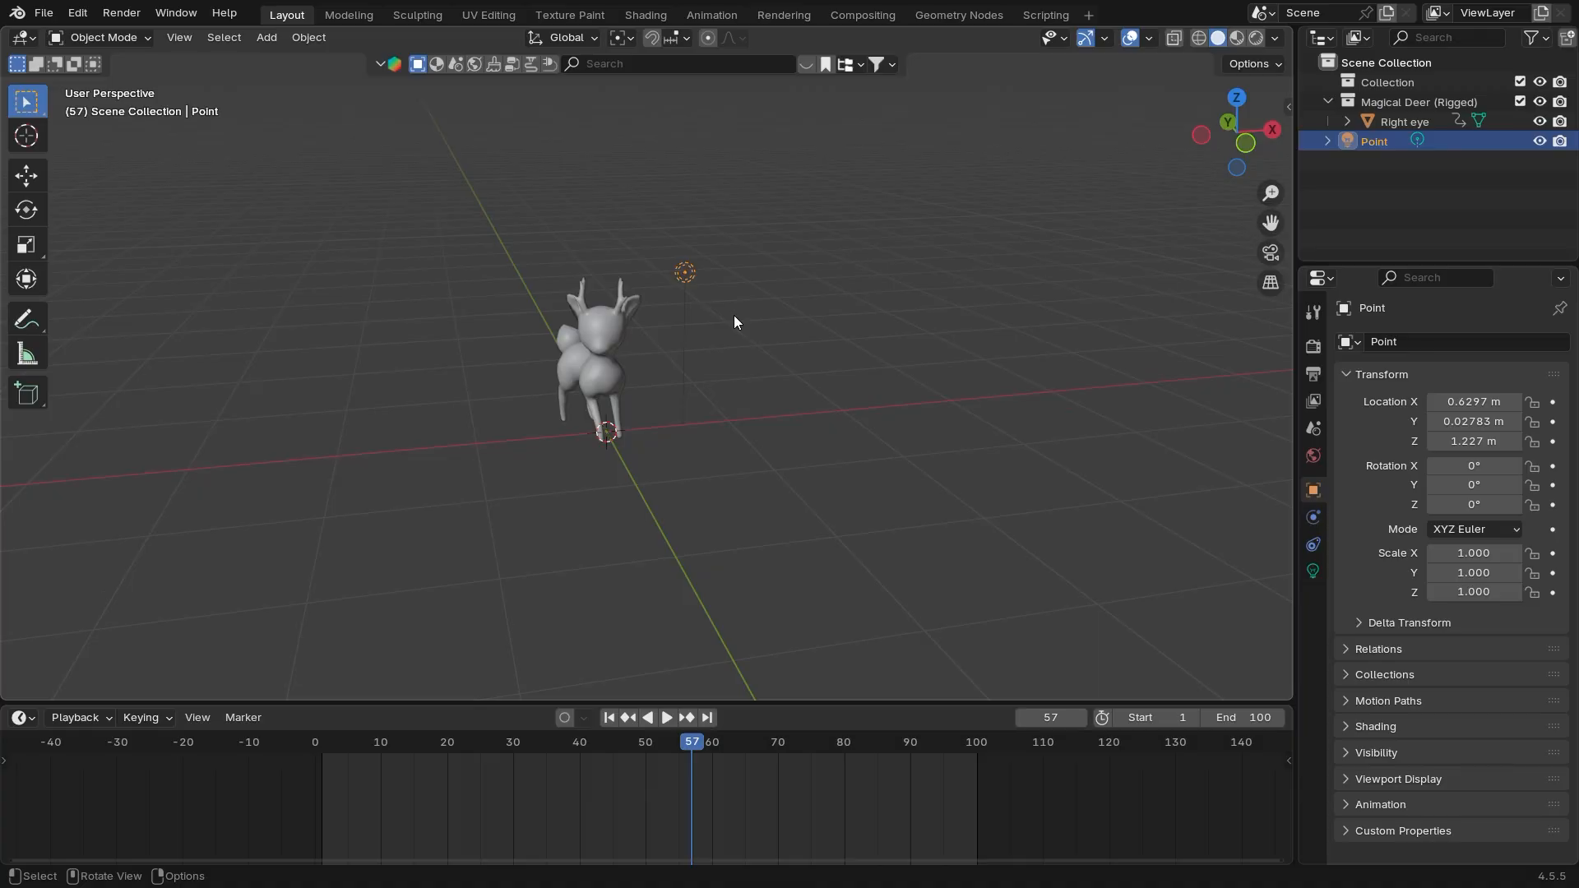
key(Delete)
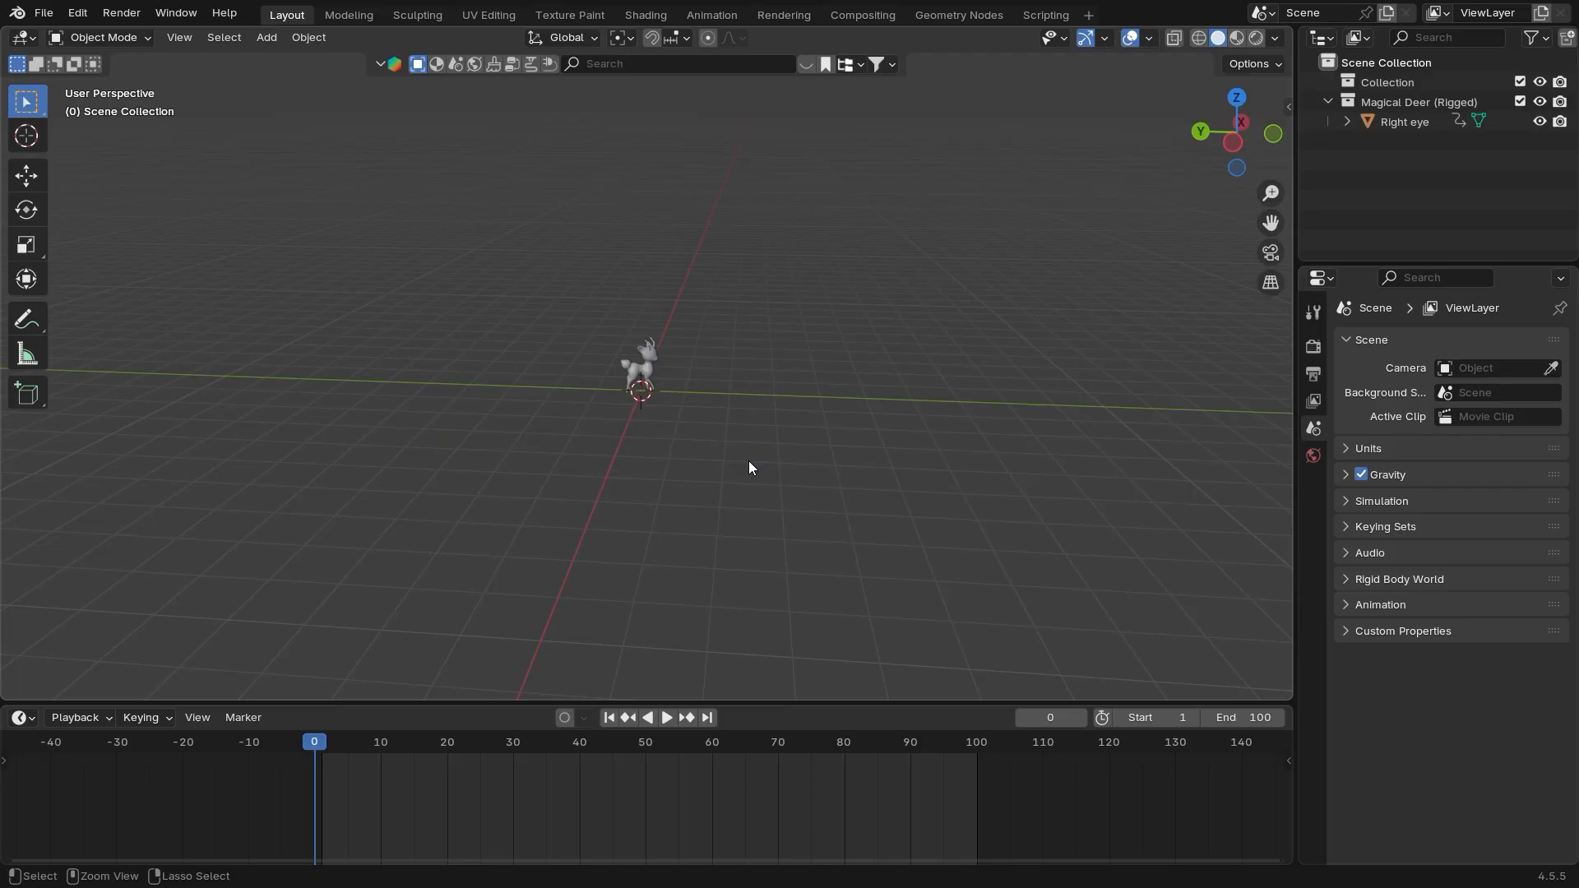
Add a Vertex Weight Proximity modifier to the deer mesh
scroll(749, 460, up, 4)
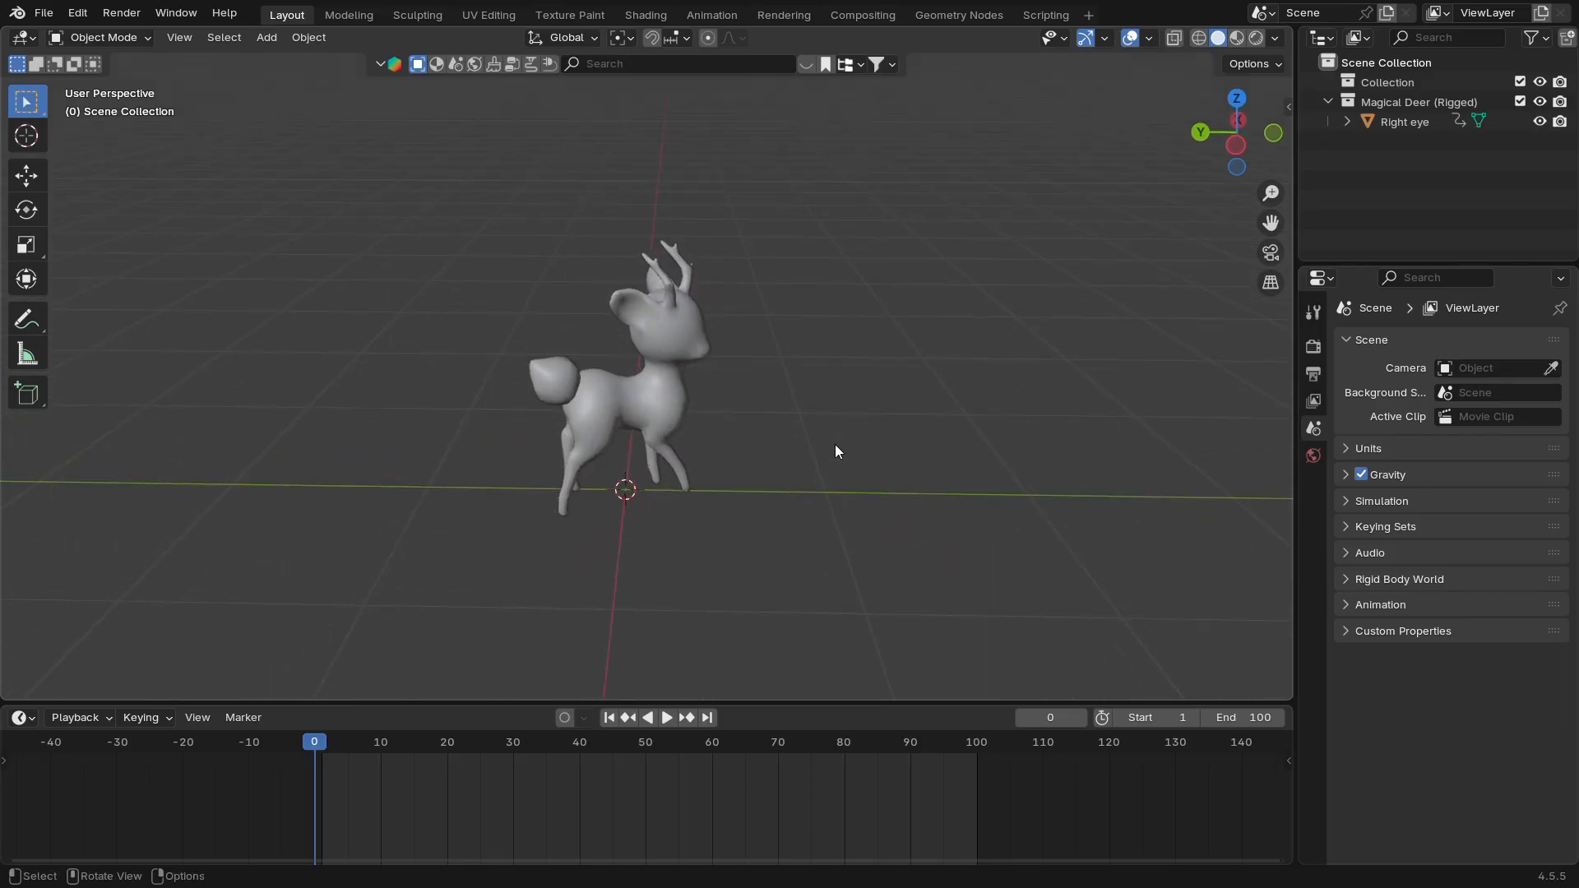
mouse_move(835, 451)
middle_down()
mouse_move(798, 482)
mouse_move(801, 524)
mouse_move(776, 495)
middle_up()
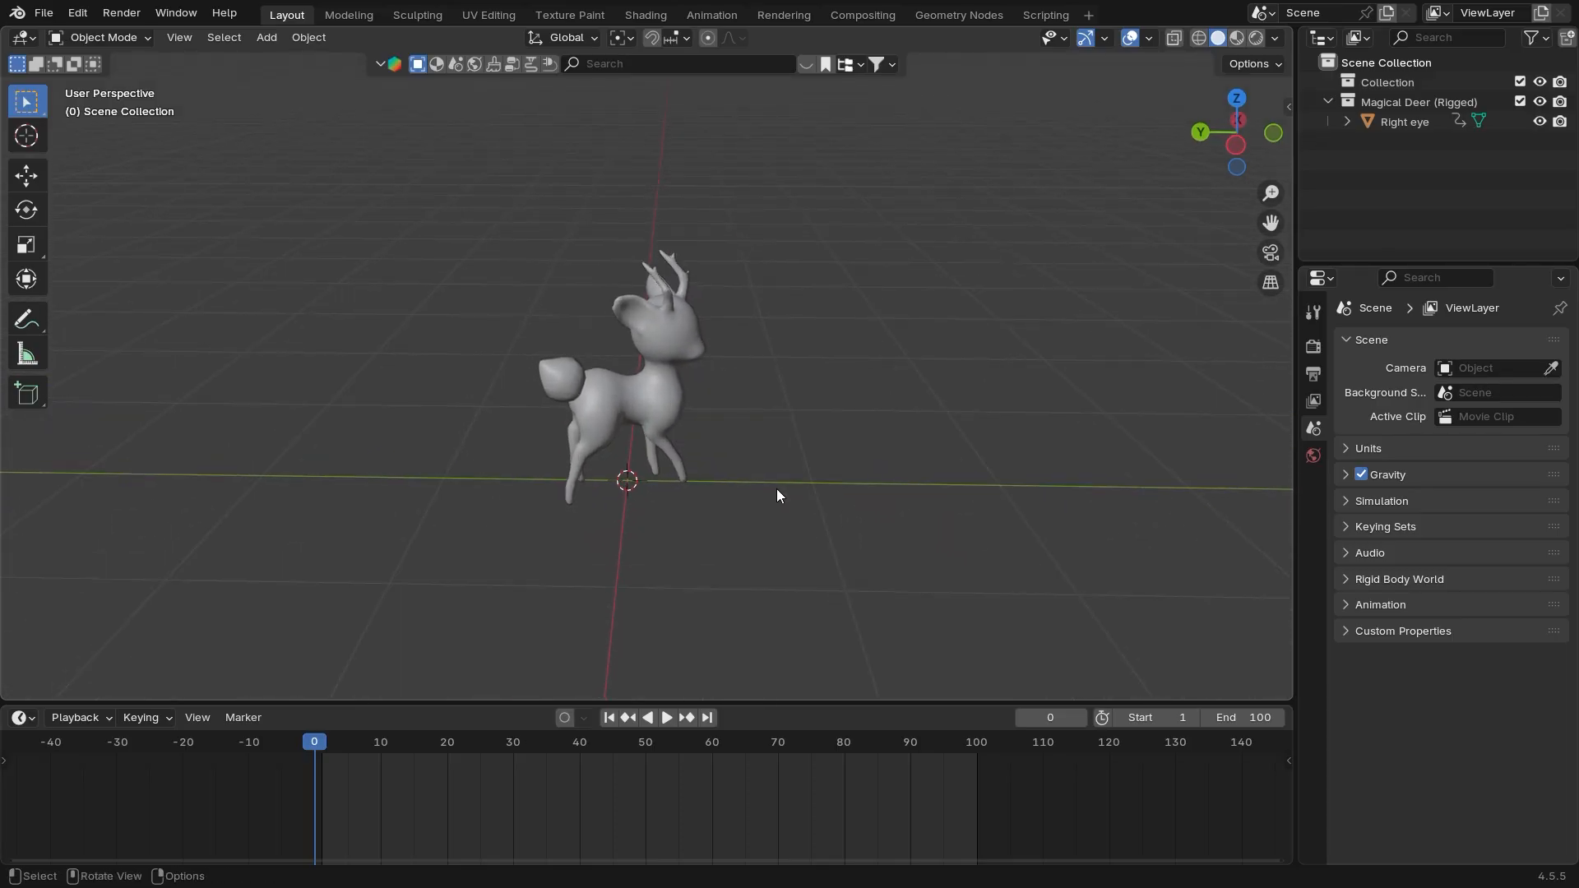
click(655, 401)
click(1461, 343)
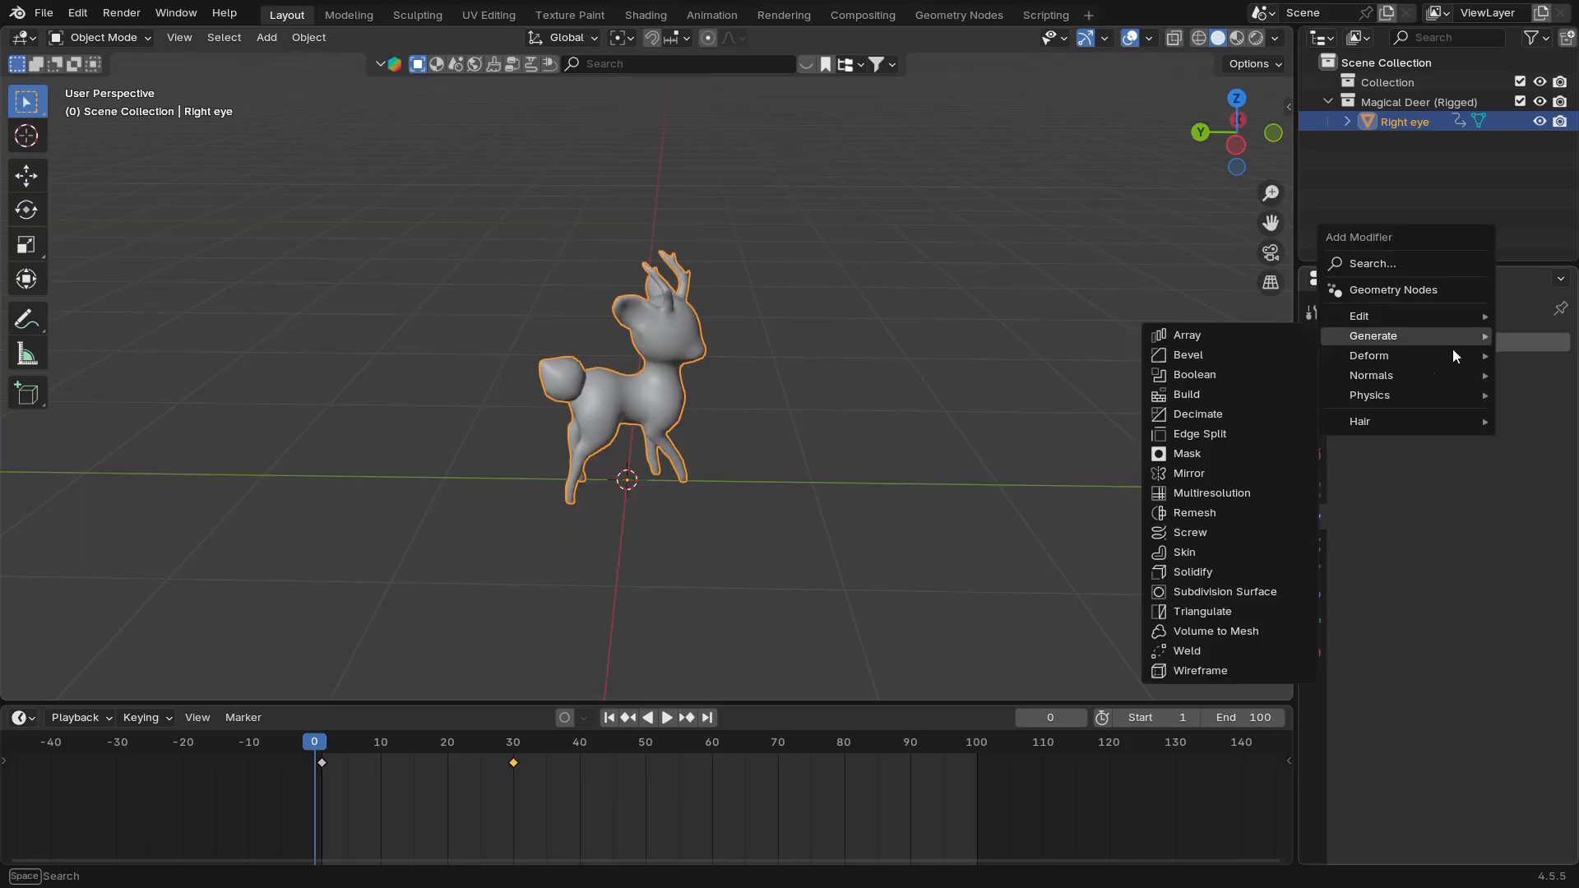
mouse_move(1381, 321)
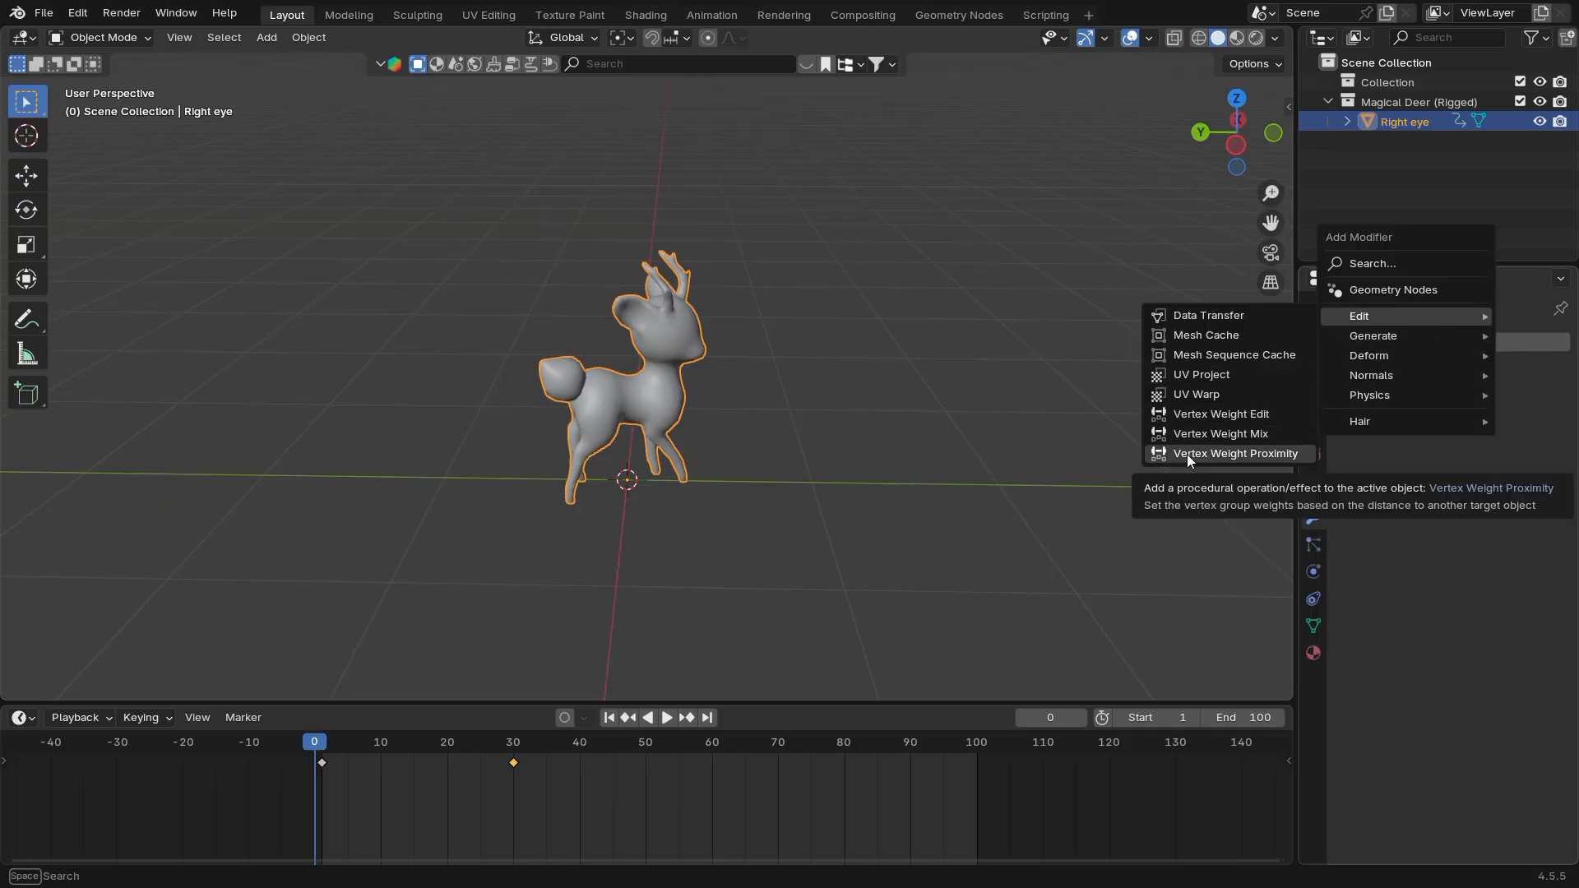
click(1261, 454)
Widen the properties editor so the Vertex Weight Proximity settings have more room
middle_drag(987, 535, 1196, 490)
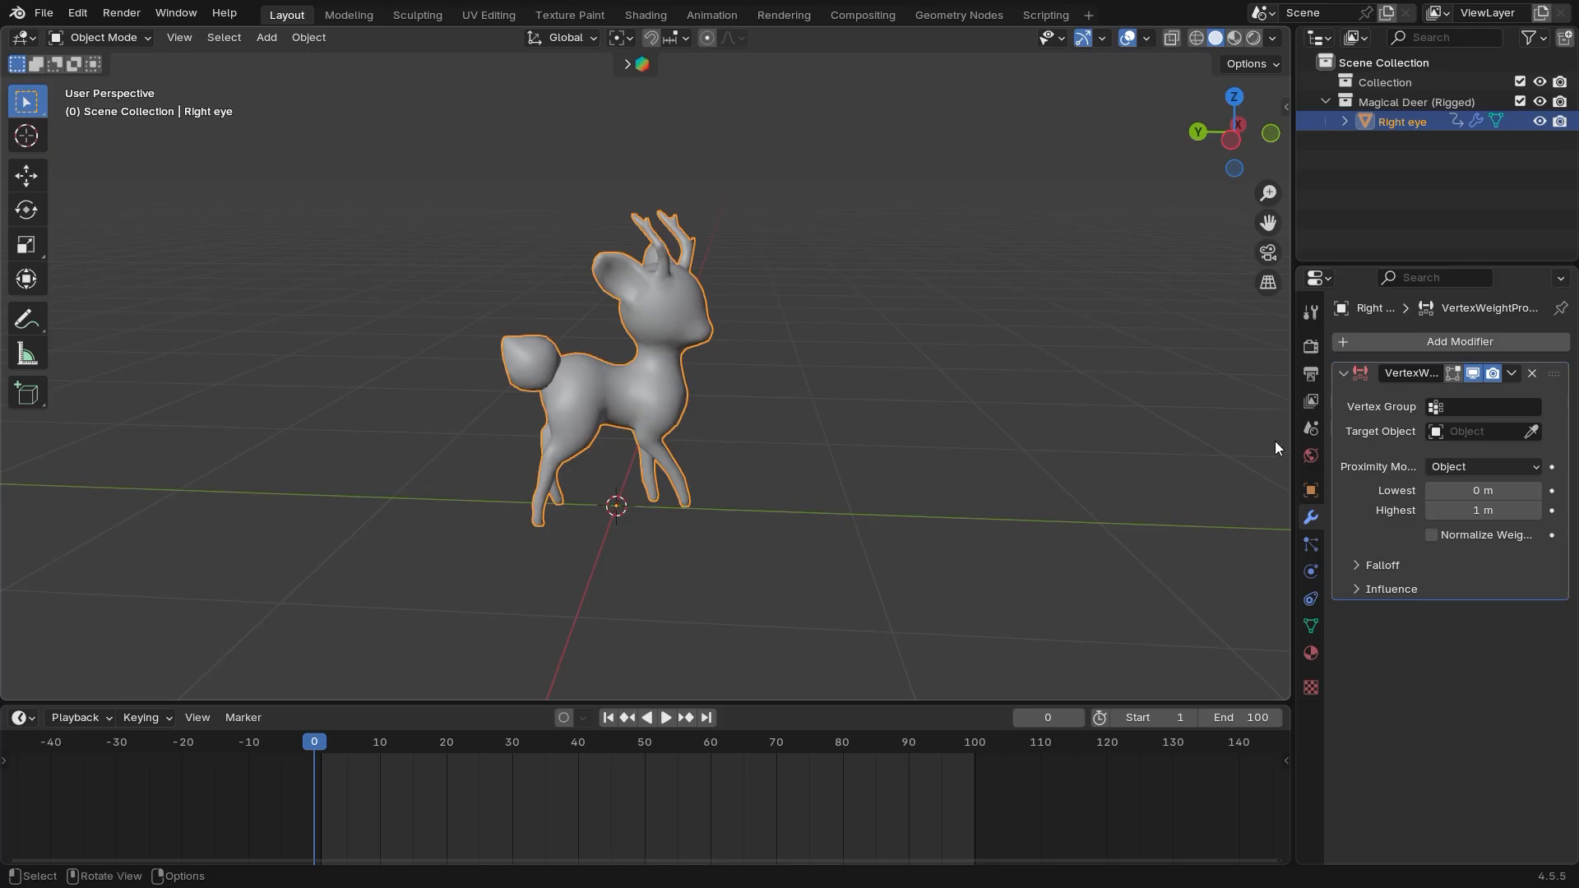
drag(1292, 441, 1098, 444)
middle_drag(743, 590, 740, 486)
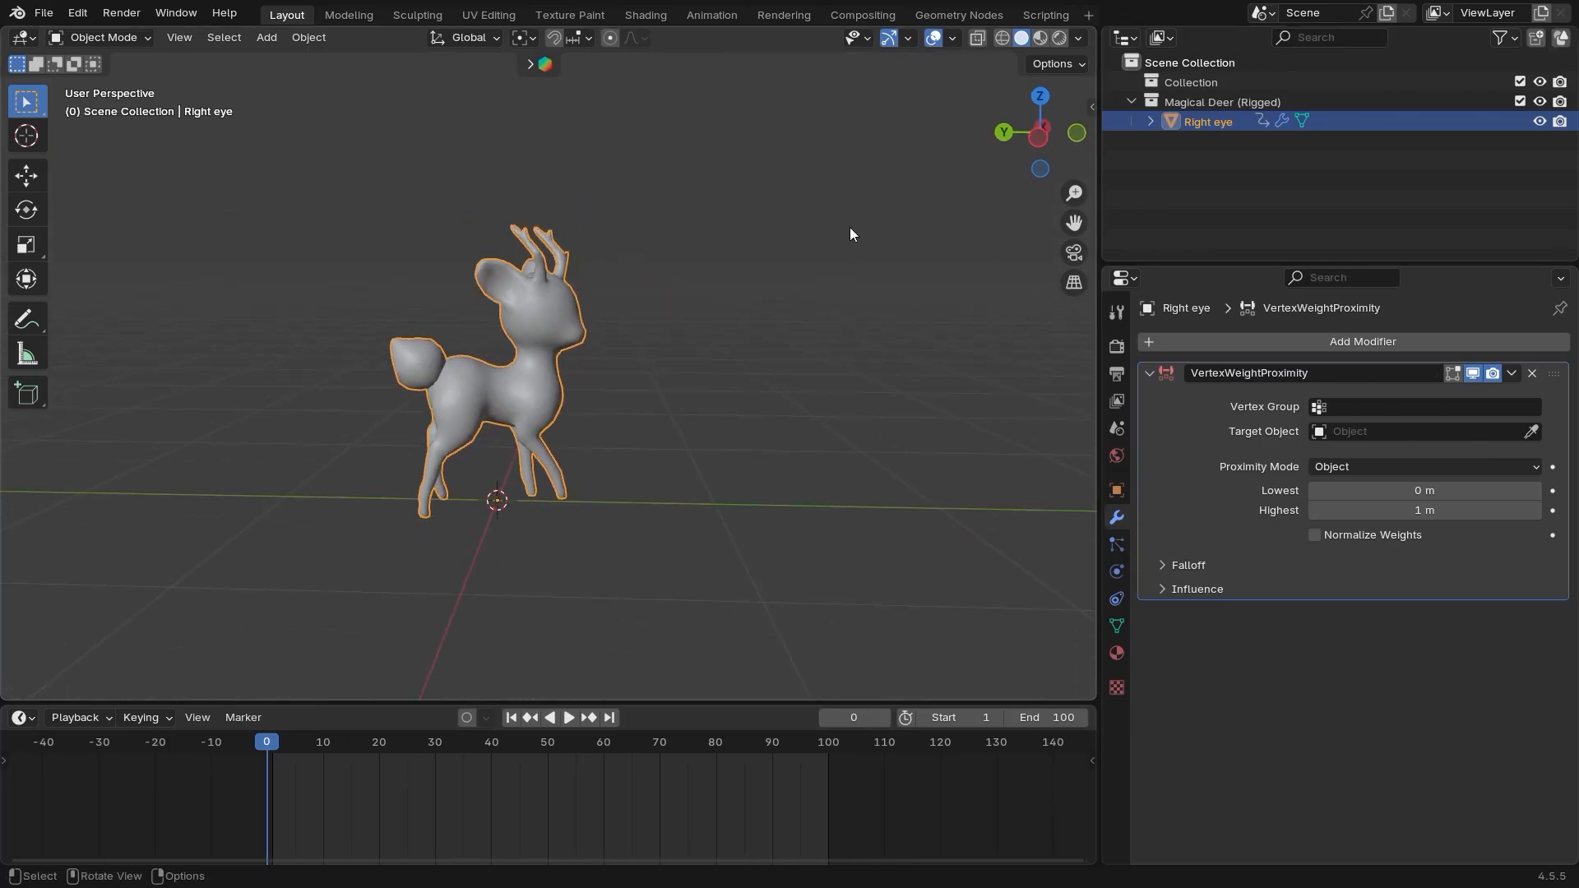
ctrl+middle_drag(882, 260, 938, 301)
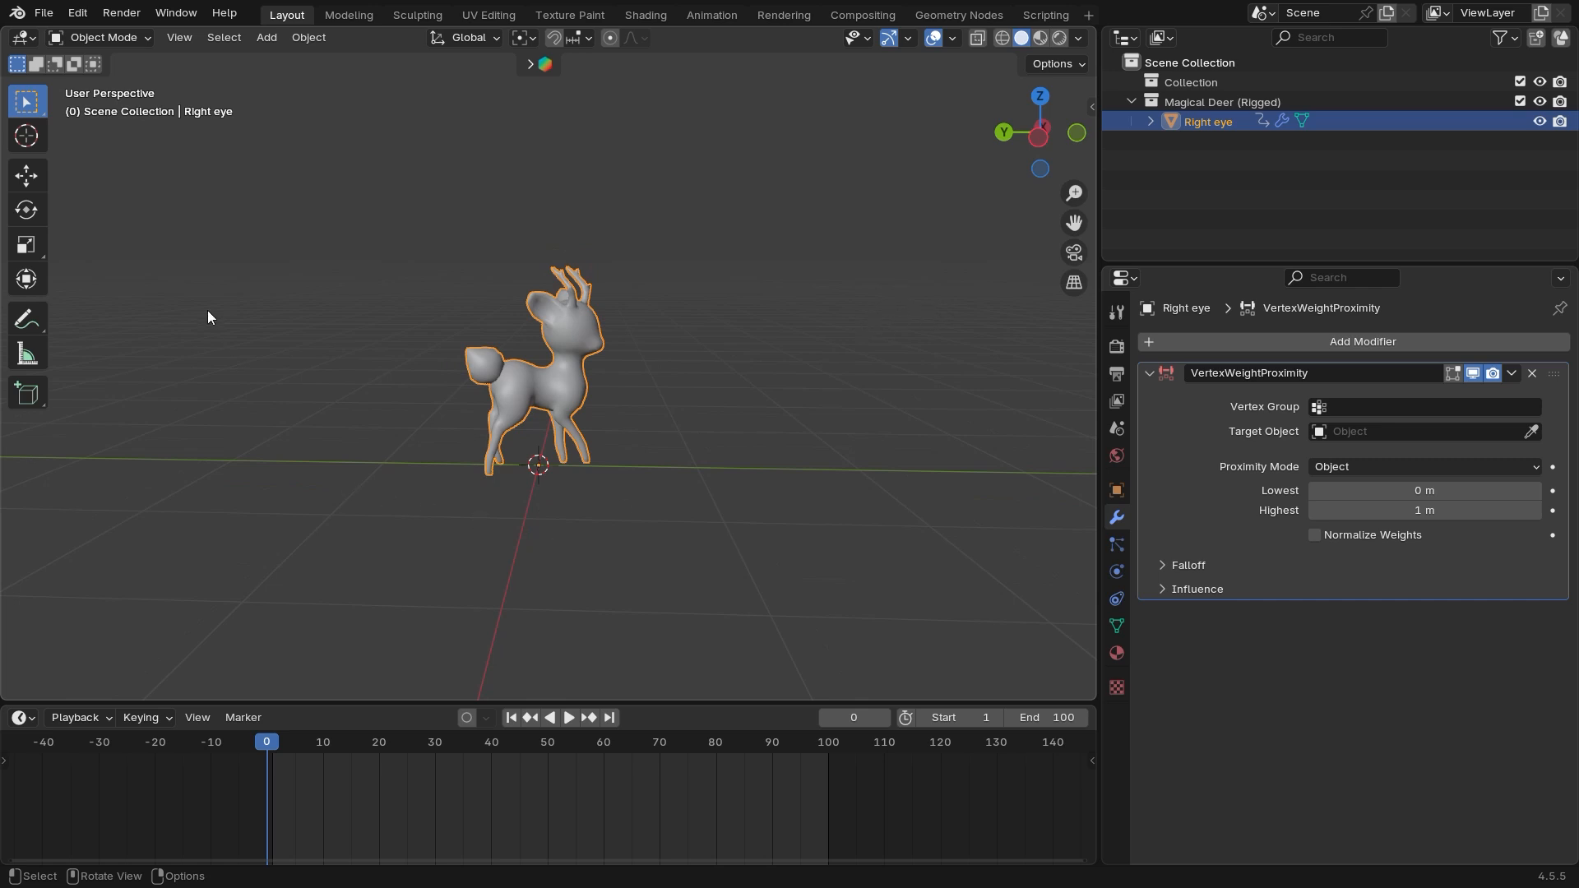
ctrl+middle_drag(207, 312, 738, 384)
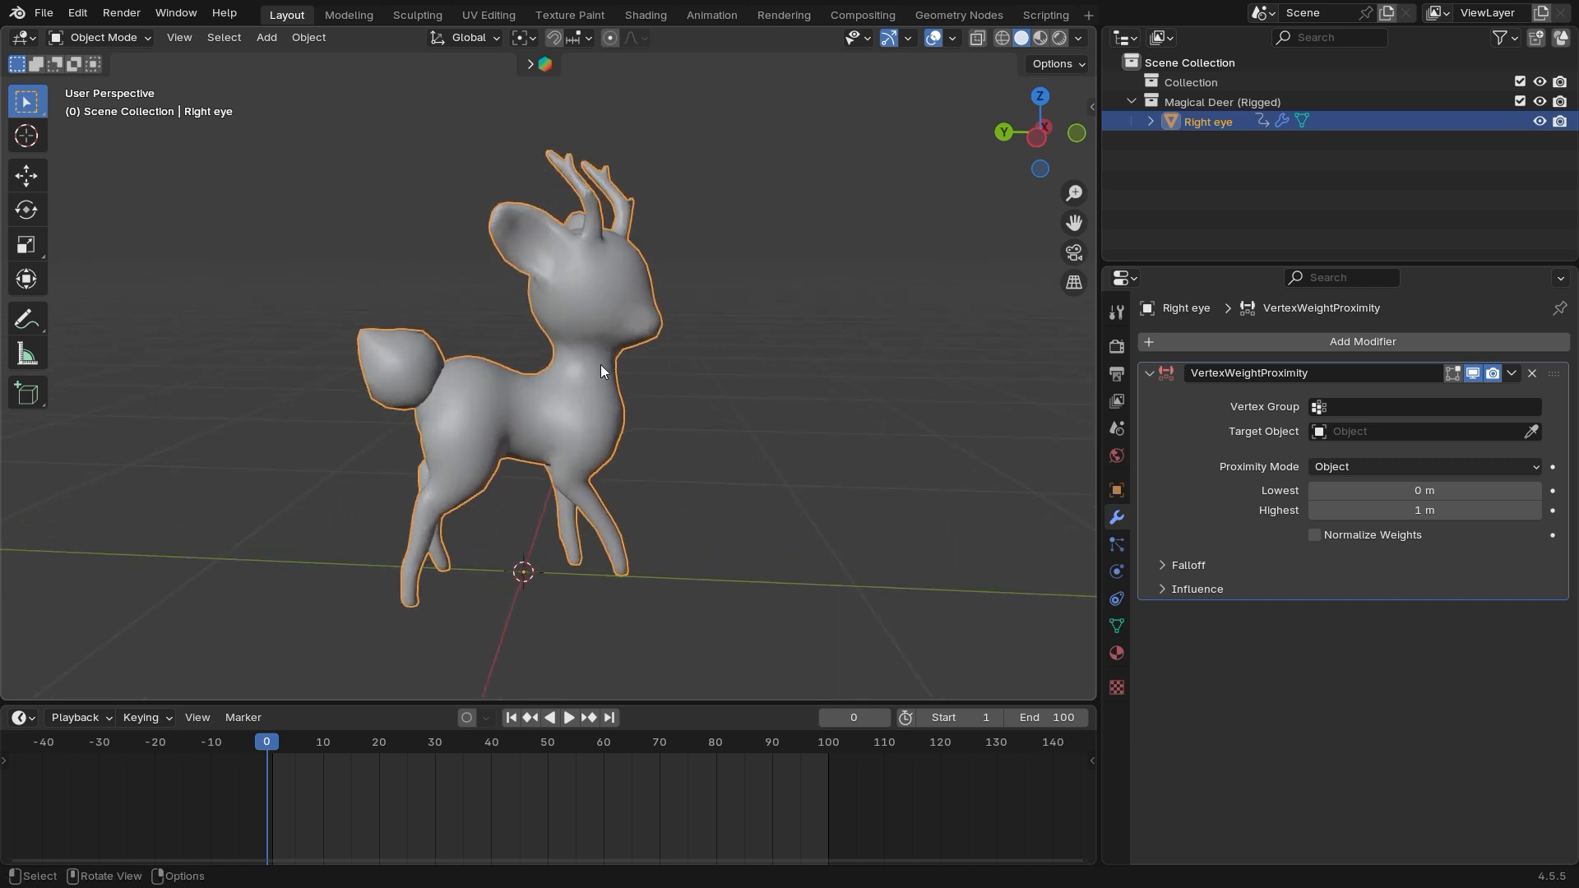
ctrl+middle_drag(405, 353, 193, 376)
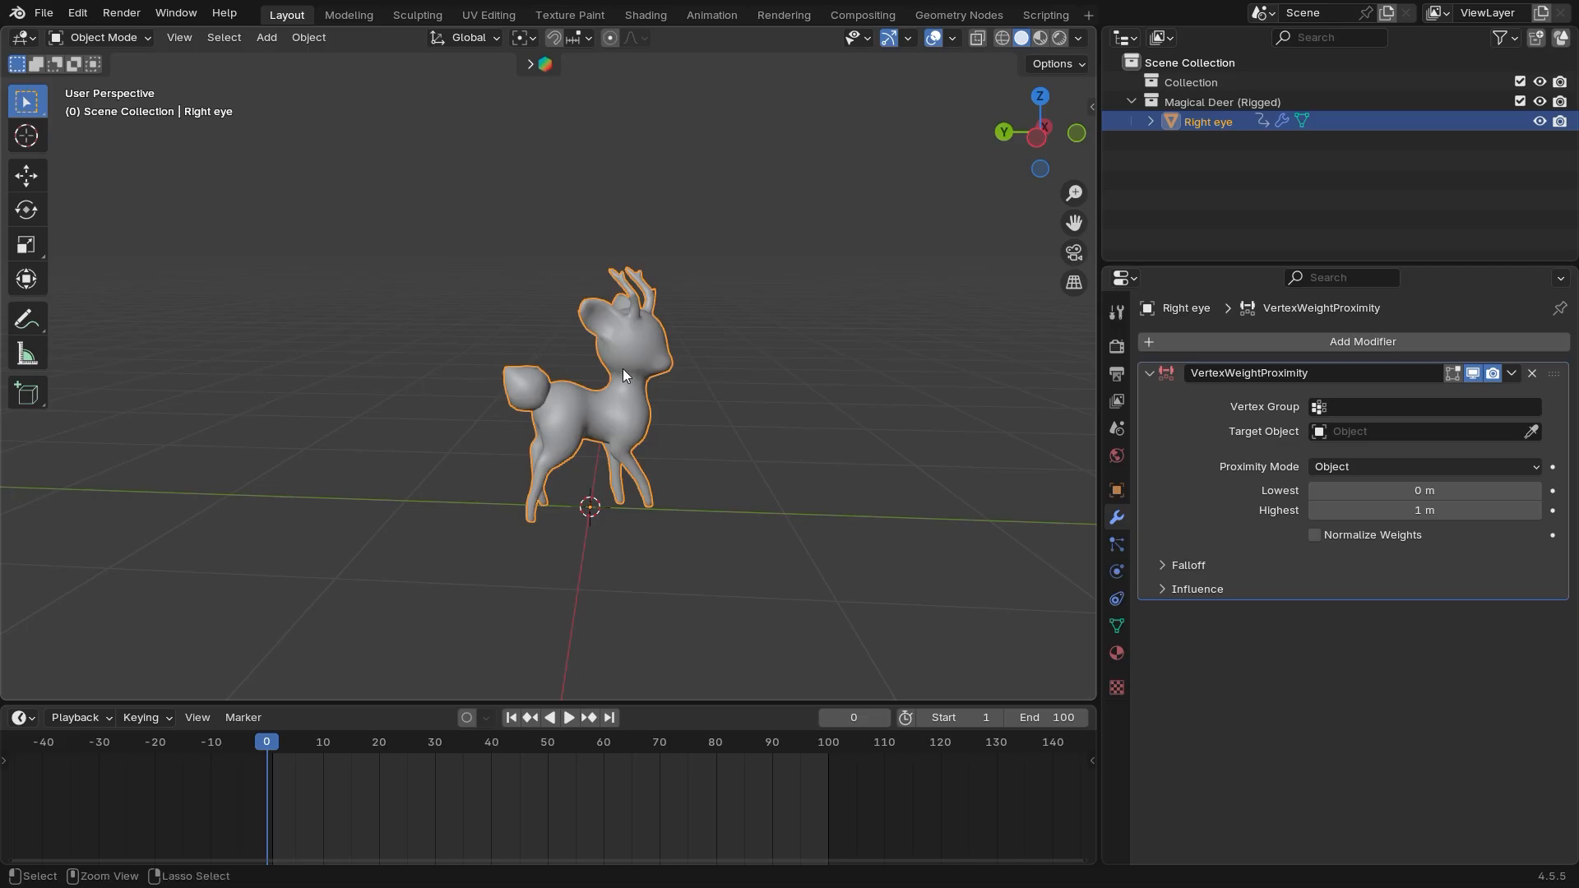
Deselect the deer and add a UV sphere mesh at the world origin
middle_drag(623, 368, 706, 448)
click(705, 448)
key(shift+a)
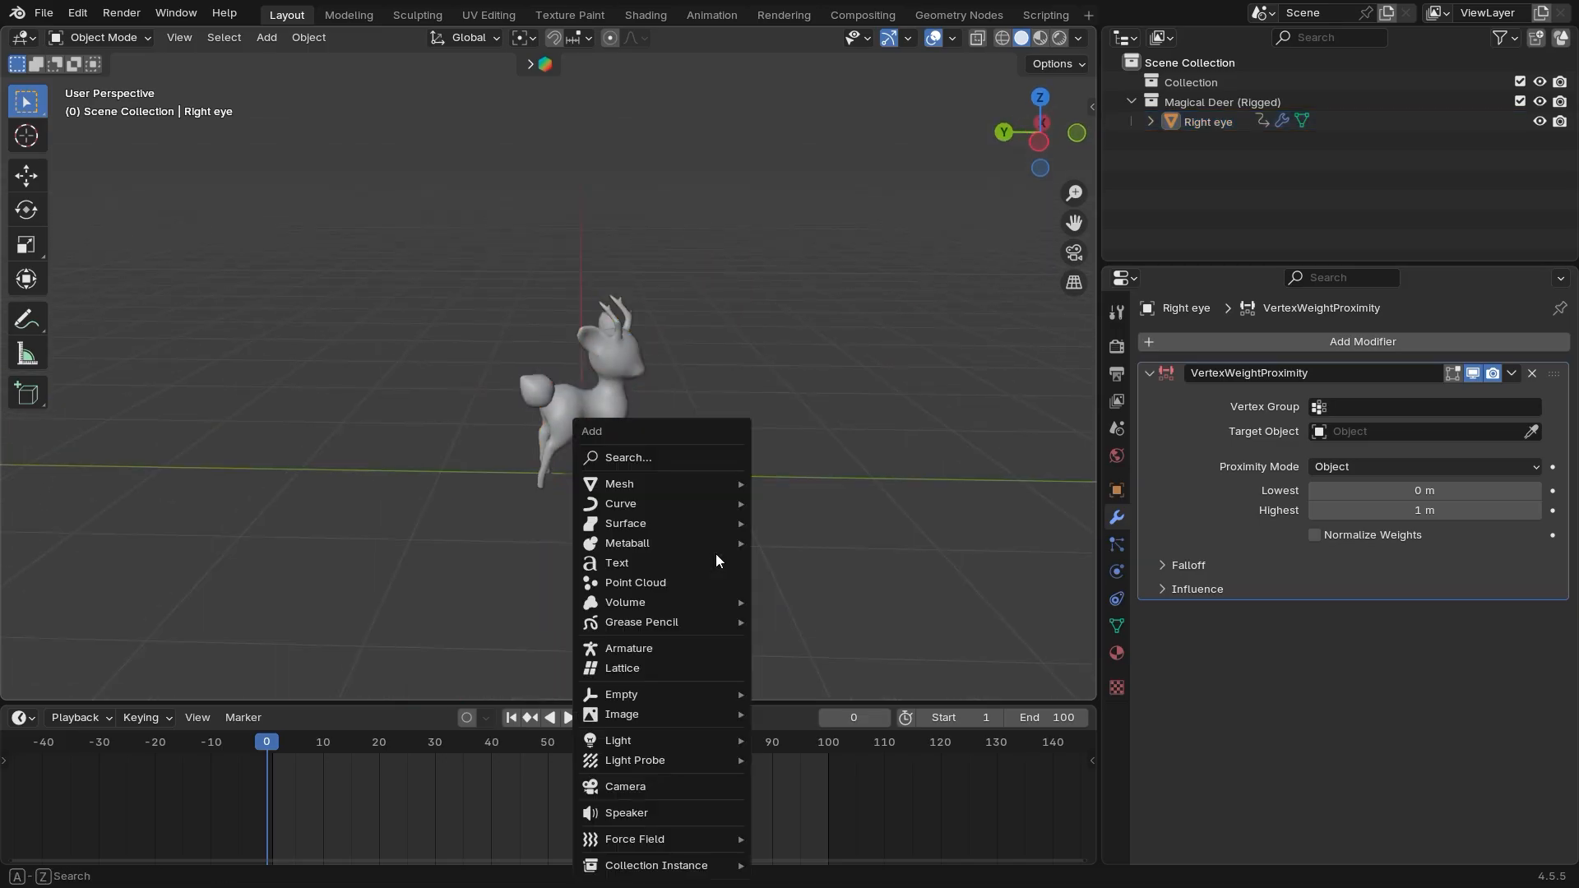
mouse_move(694, 482)
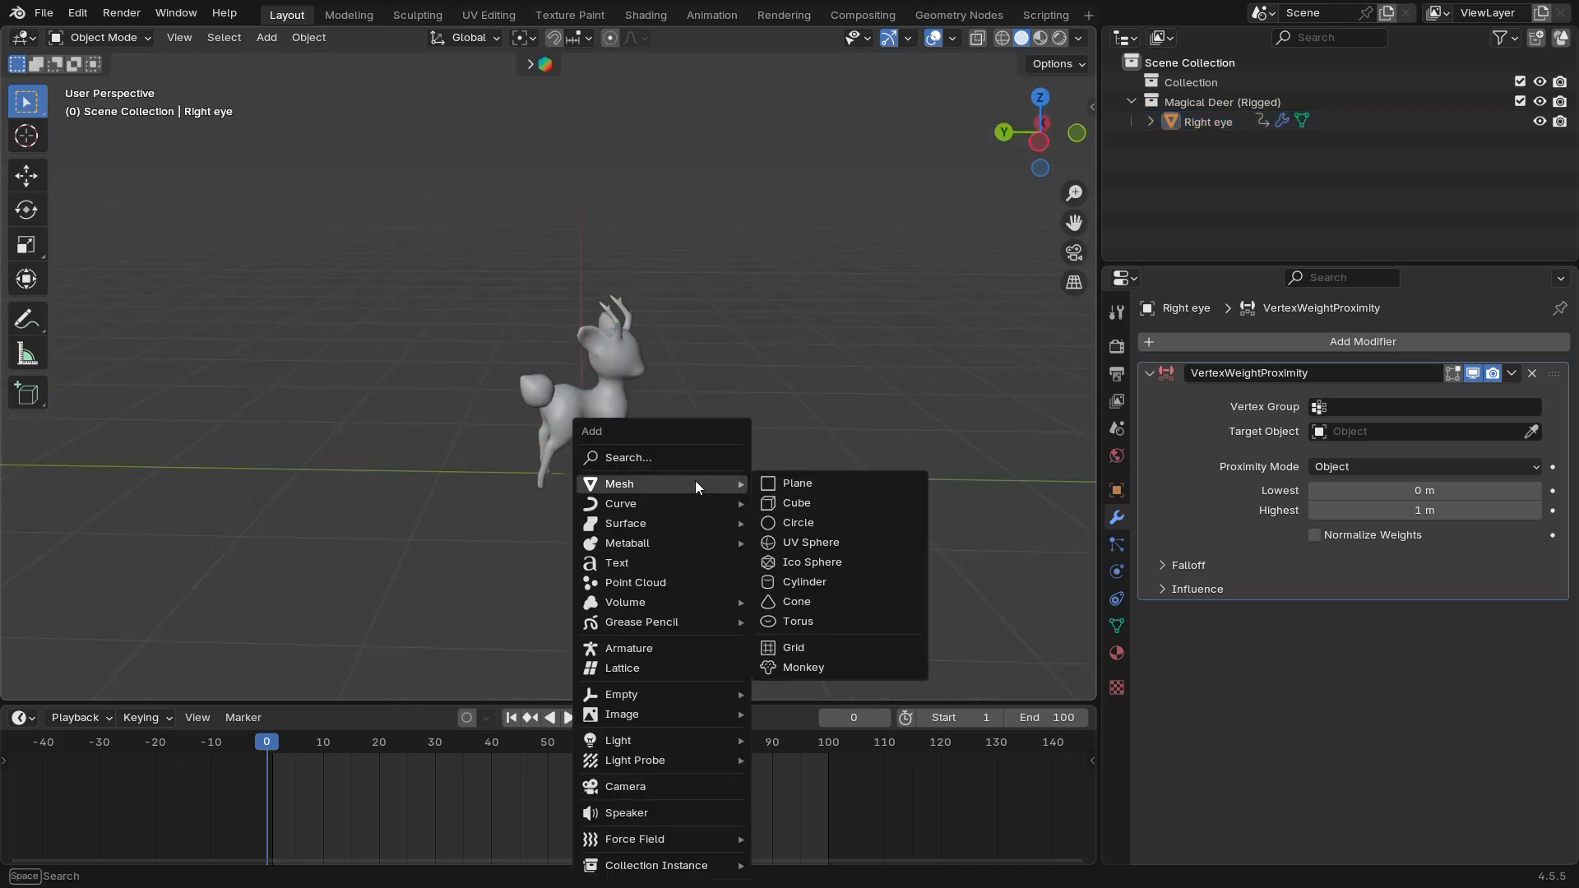
click(800, 543)
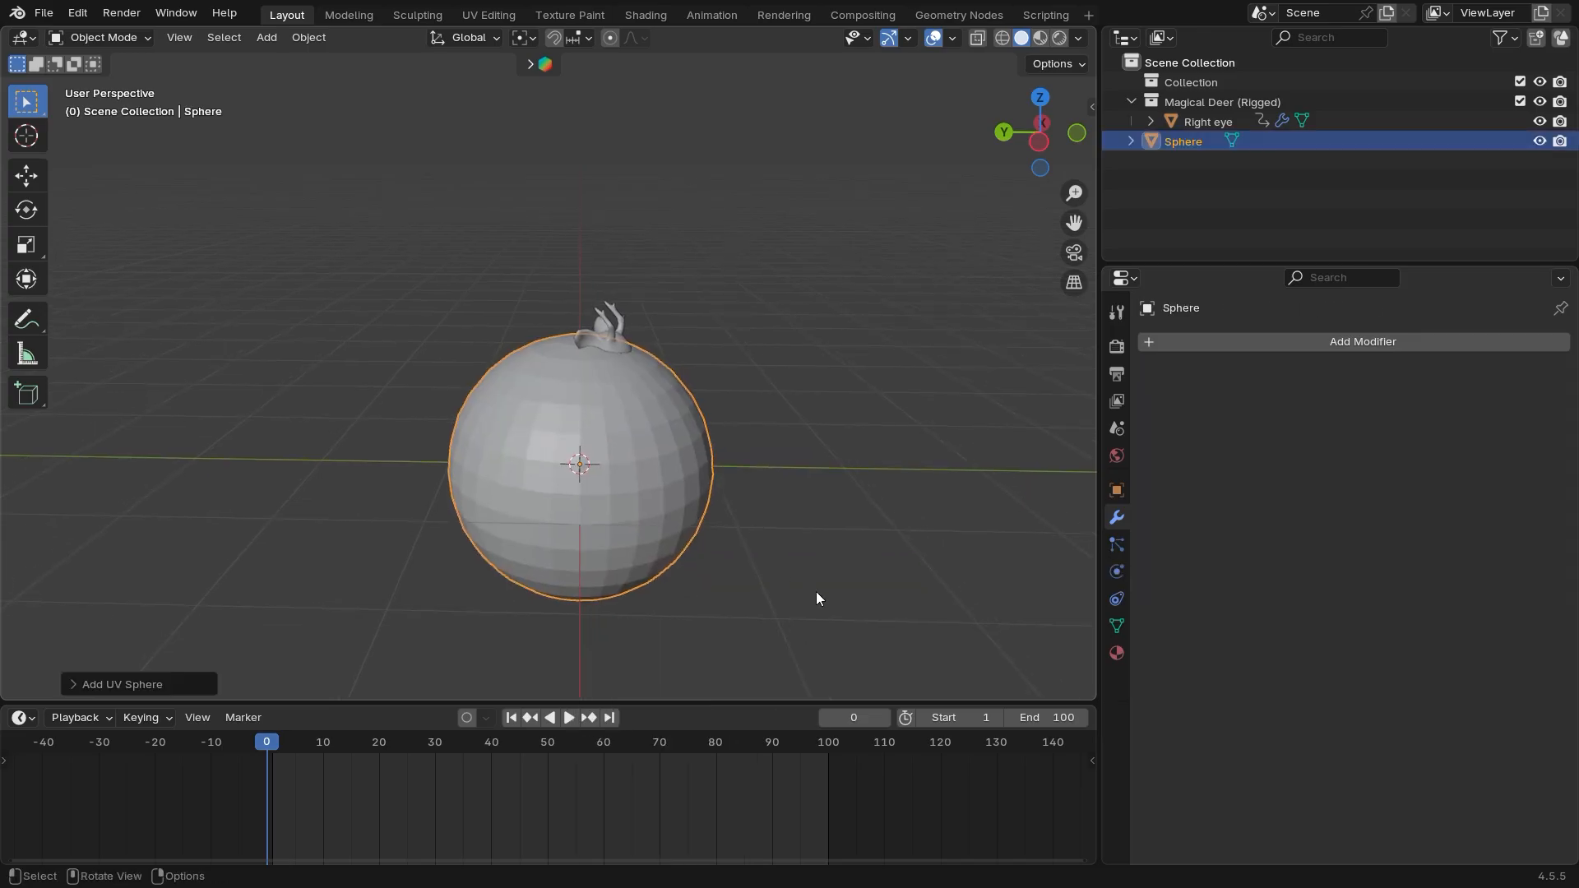
Scale the UV sphere down to roughly the size of the deer's body and raise it to the deer's chest
key(s)
click(693, 498)
middle_drag(682, 530, 645, 616)
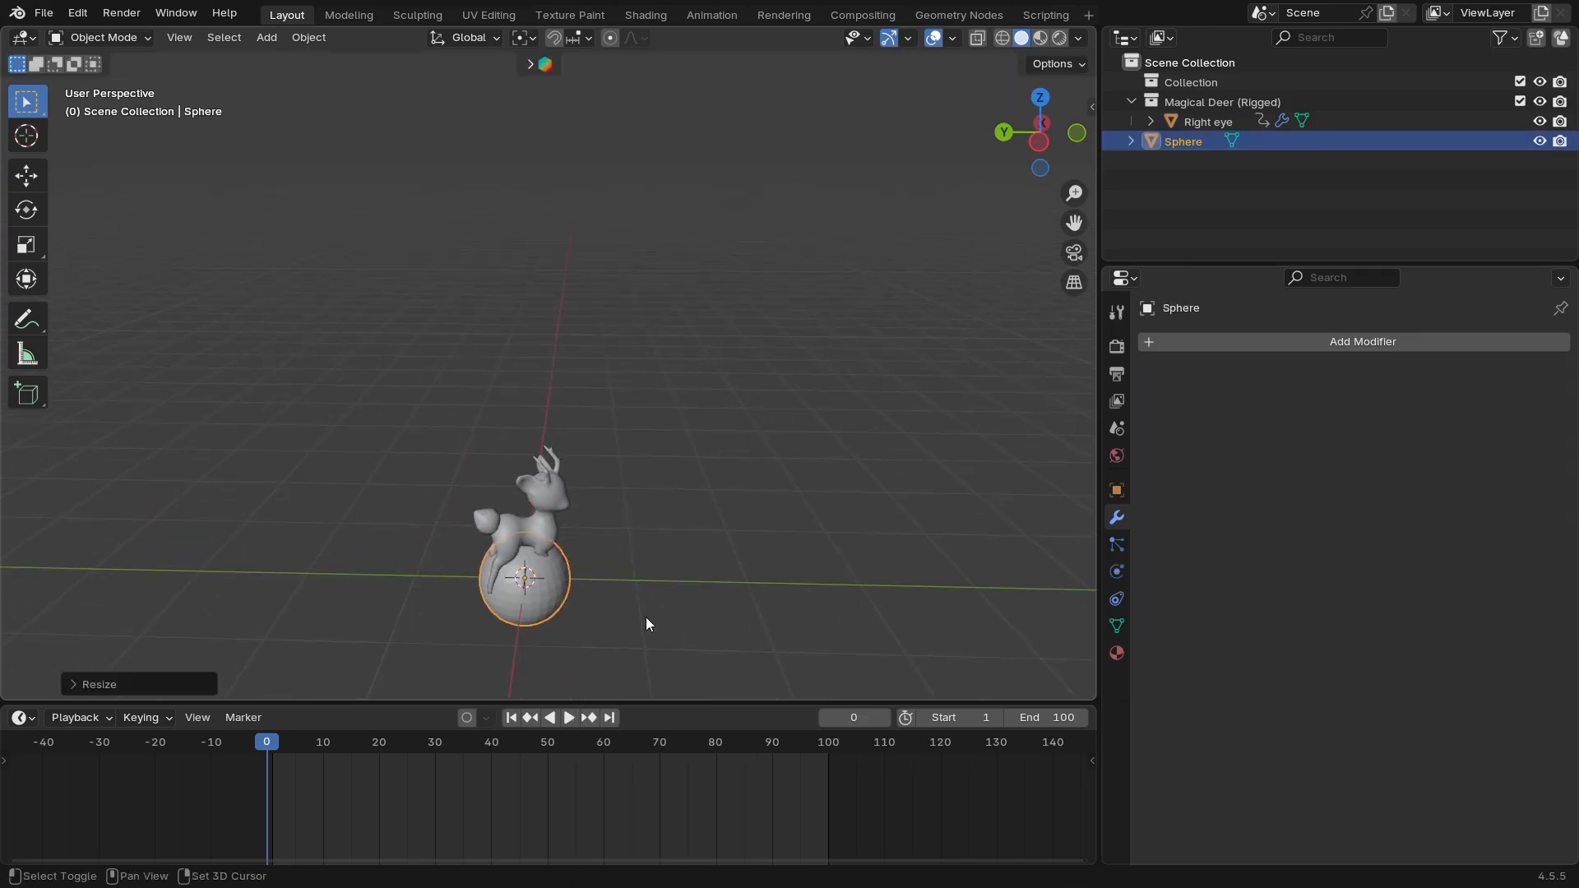
key(g)
click(680, 562)
scroll(698, 620, up, 6)
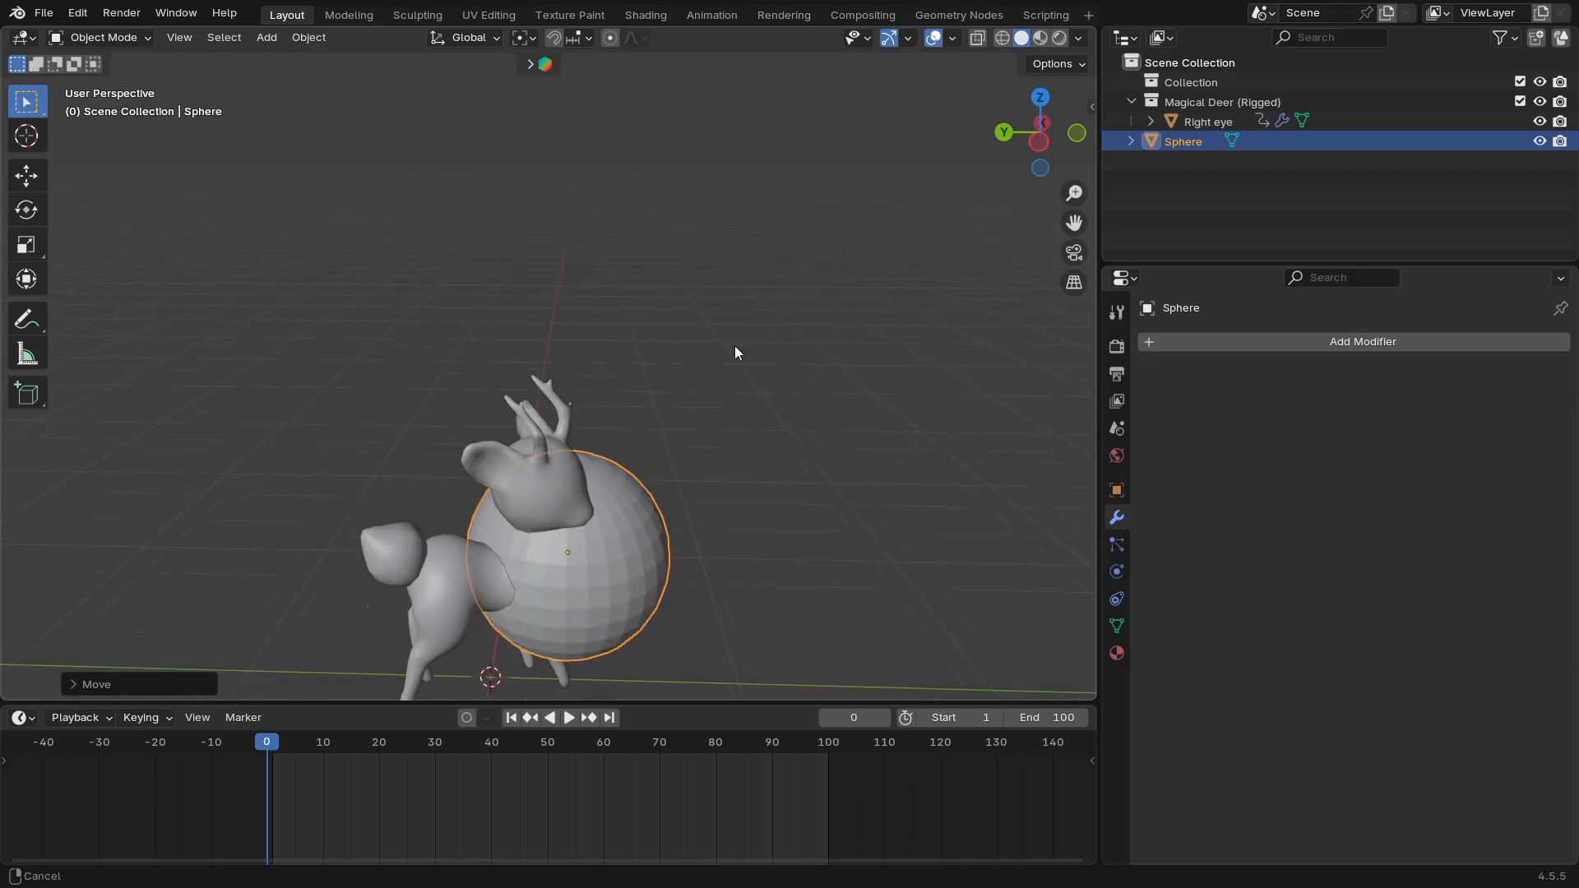
Move the sphere beside the front of the deer's head and scale it down further
key(g)
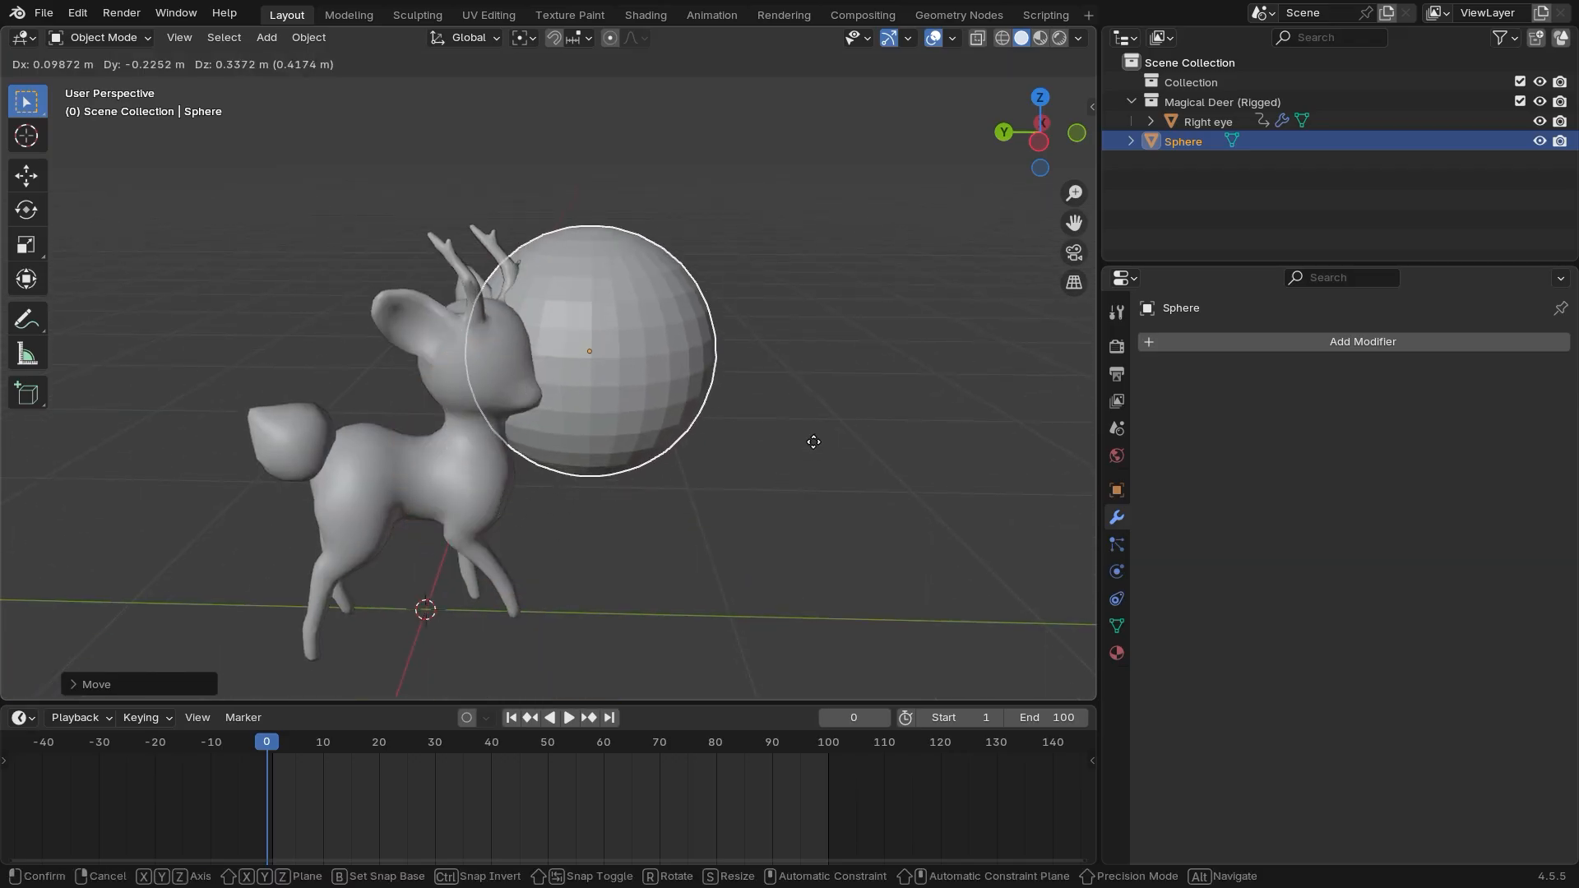
click(818, 442)
key(s)
click(734, 423)
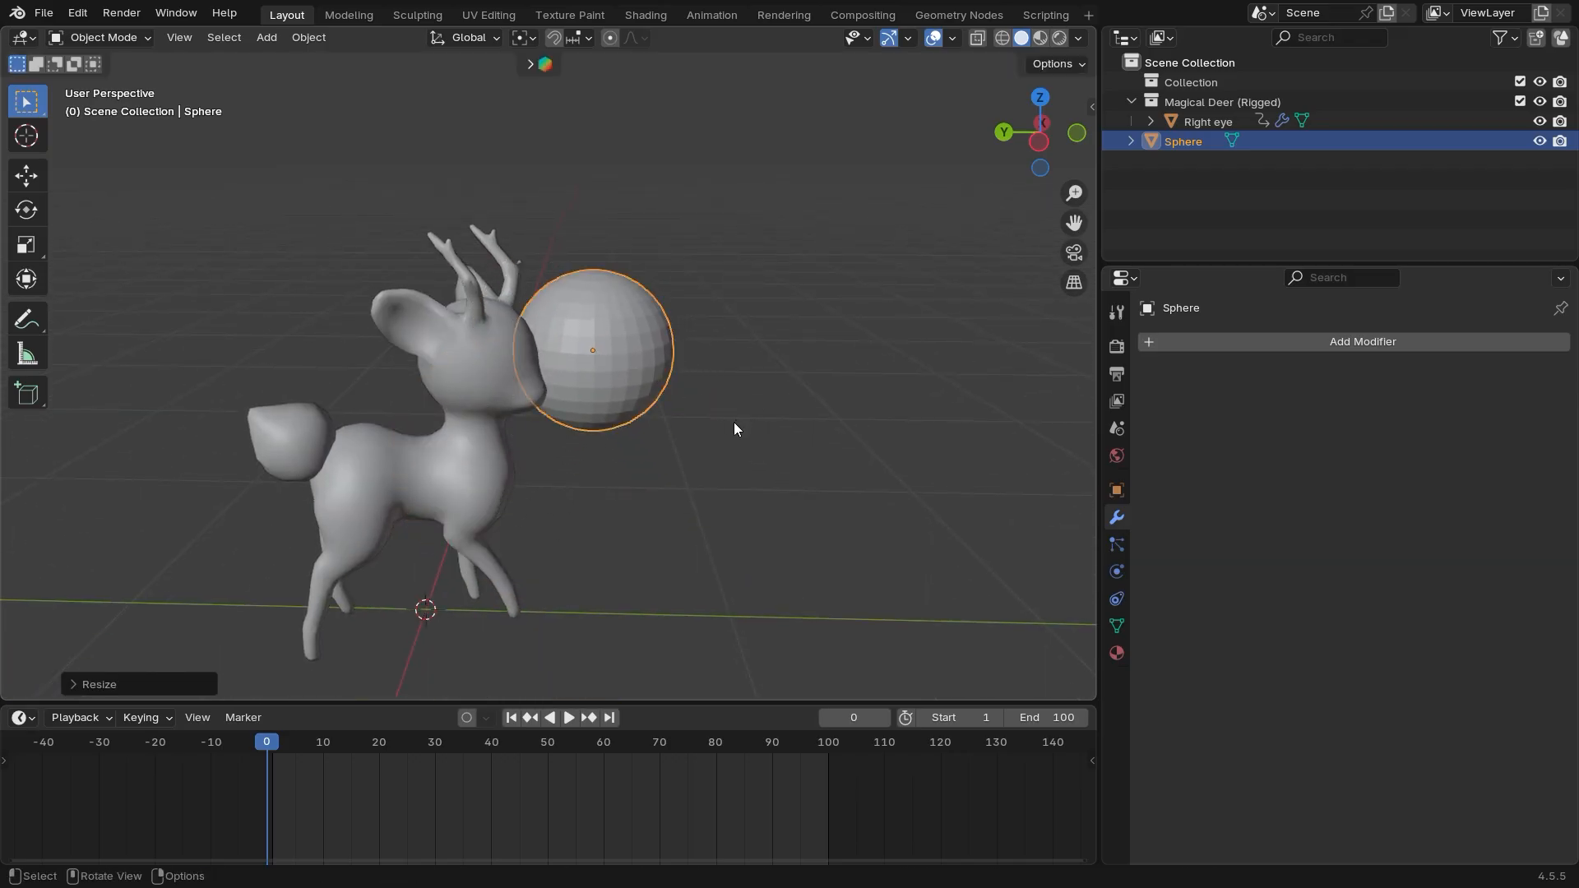
middle_drag(732, 430, 604, 395)
key(g)
click(556, 525)
Select the deer, show its vertex group settings and enter Edit Mode on its mesh
click(601, 382)
key(KP_Decimal)
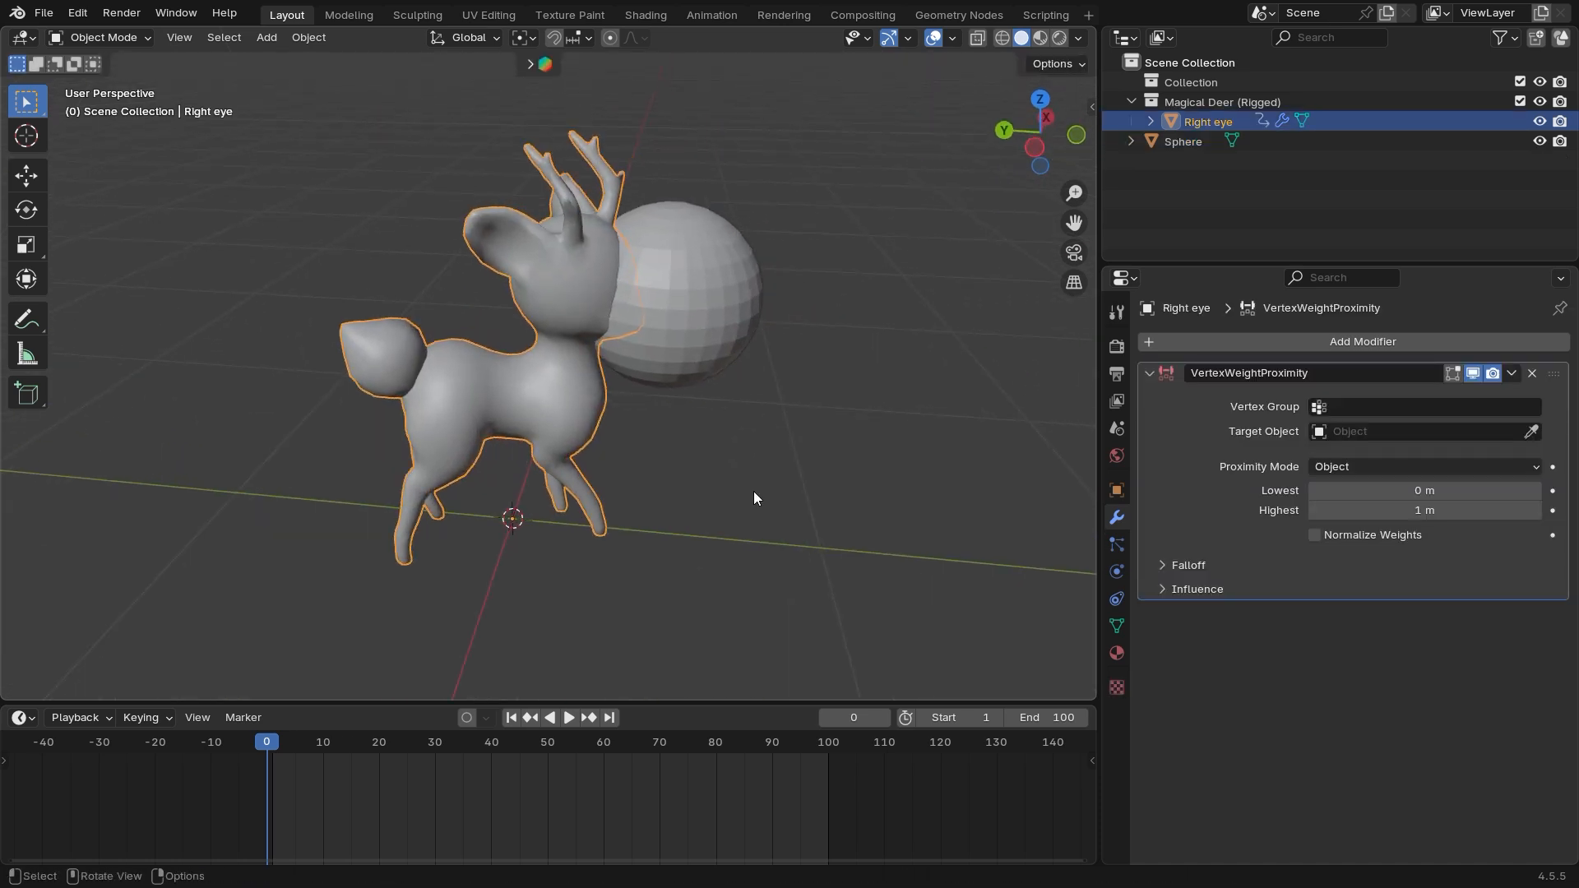
middle_drag(906, 416, 1048, 513)
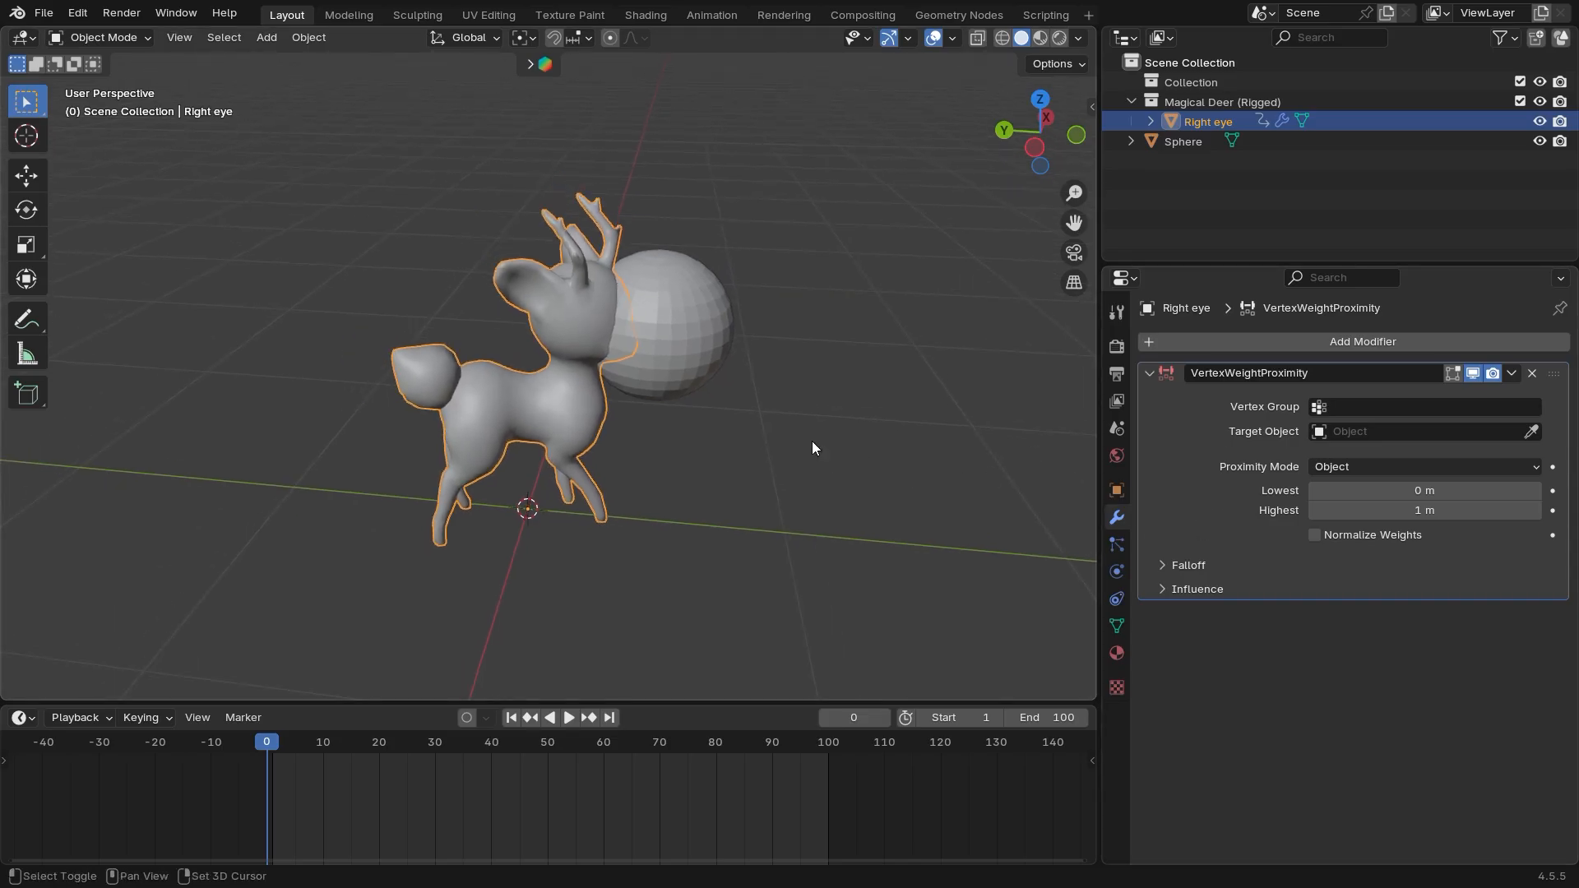
shift+middle_drag(812, 441, 853, 451)
click(1118, 628)
middle_drag(757, 557, 734, 485)
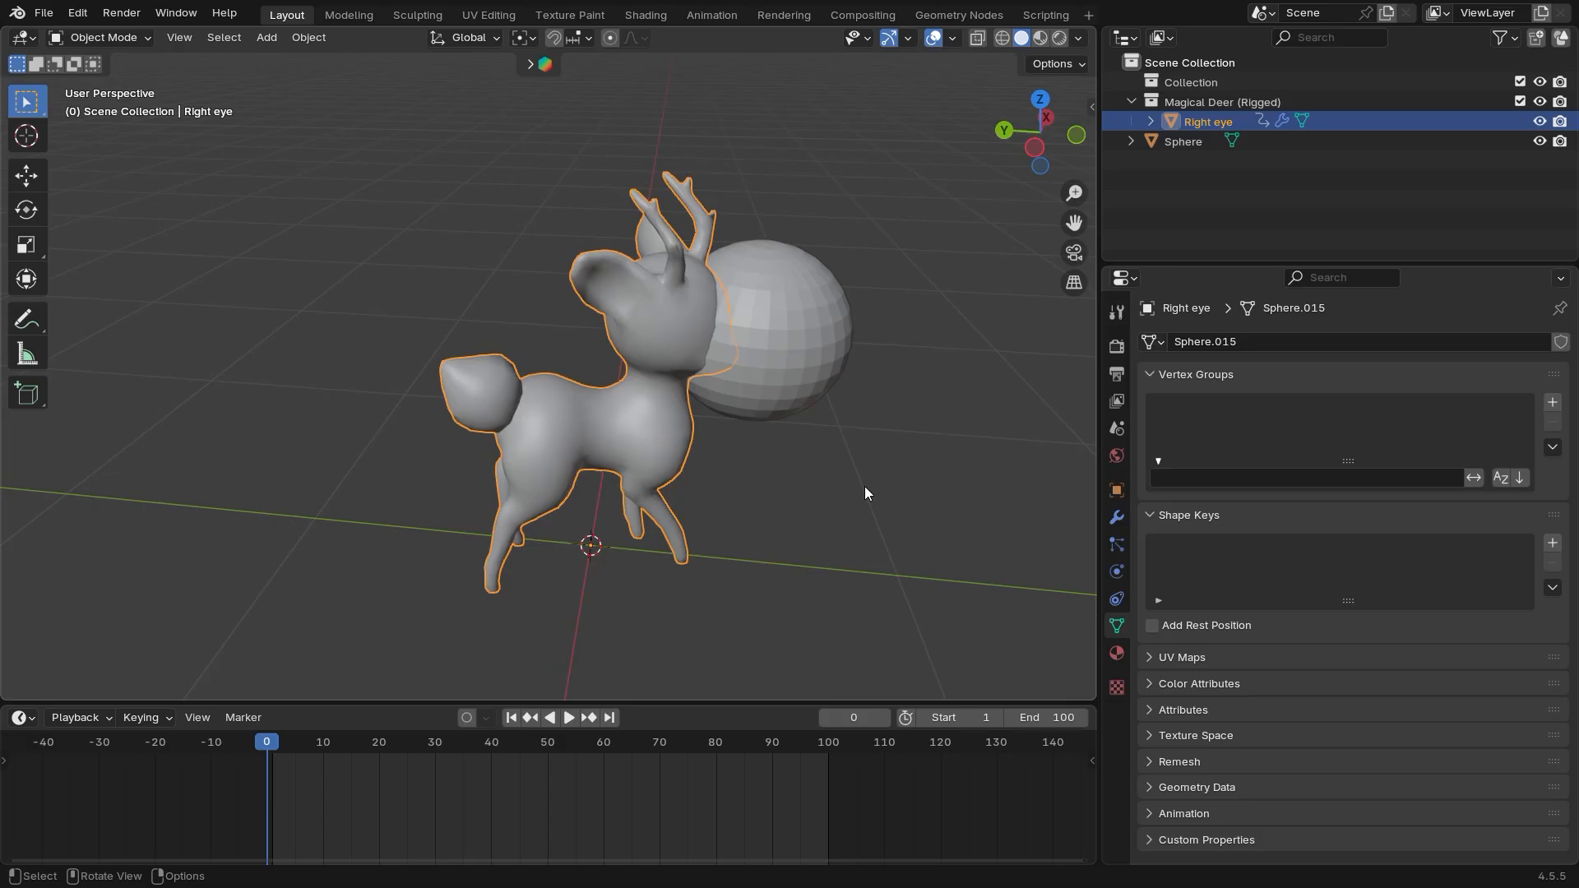
key(Tab)
middle_drag(865, 488, 729, 347)
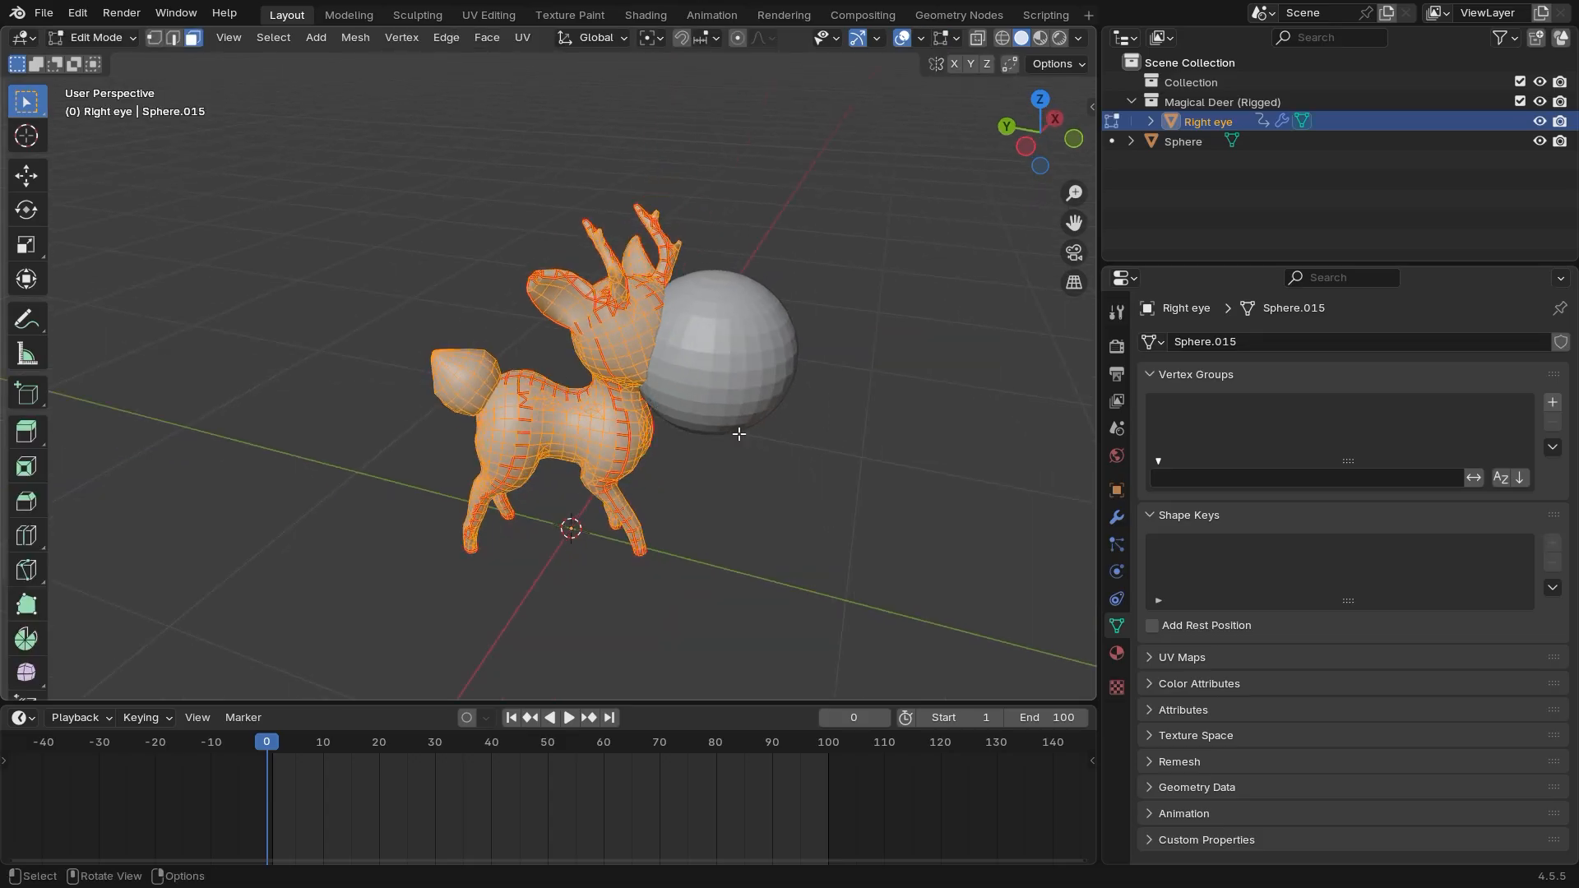
Add a vertex group named DEER to the deer mesh
click(1553, 404)
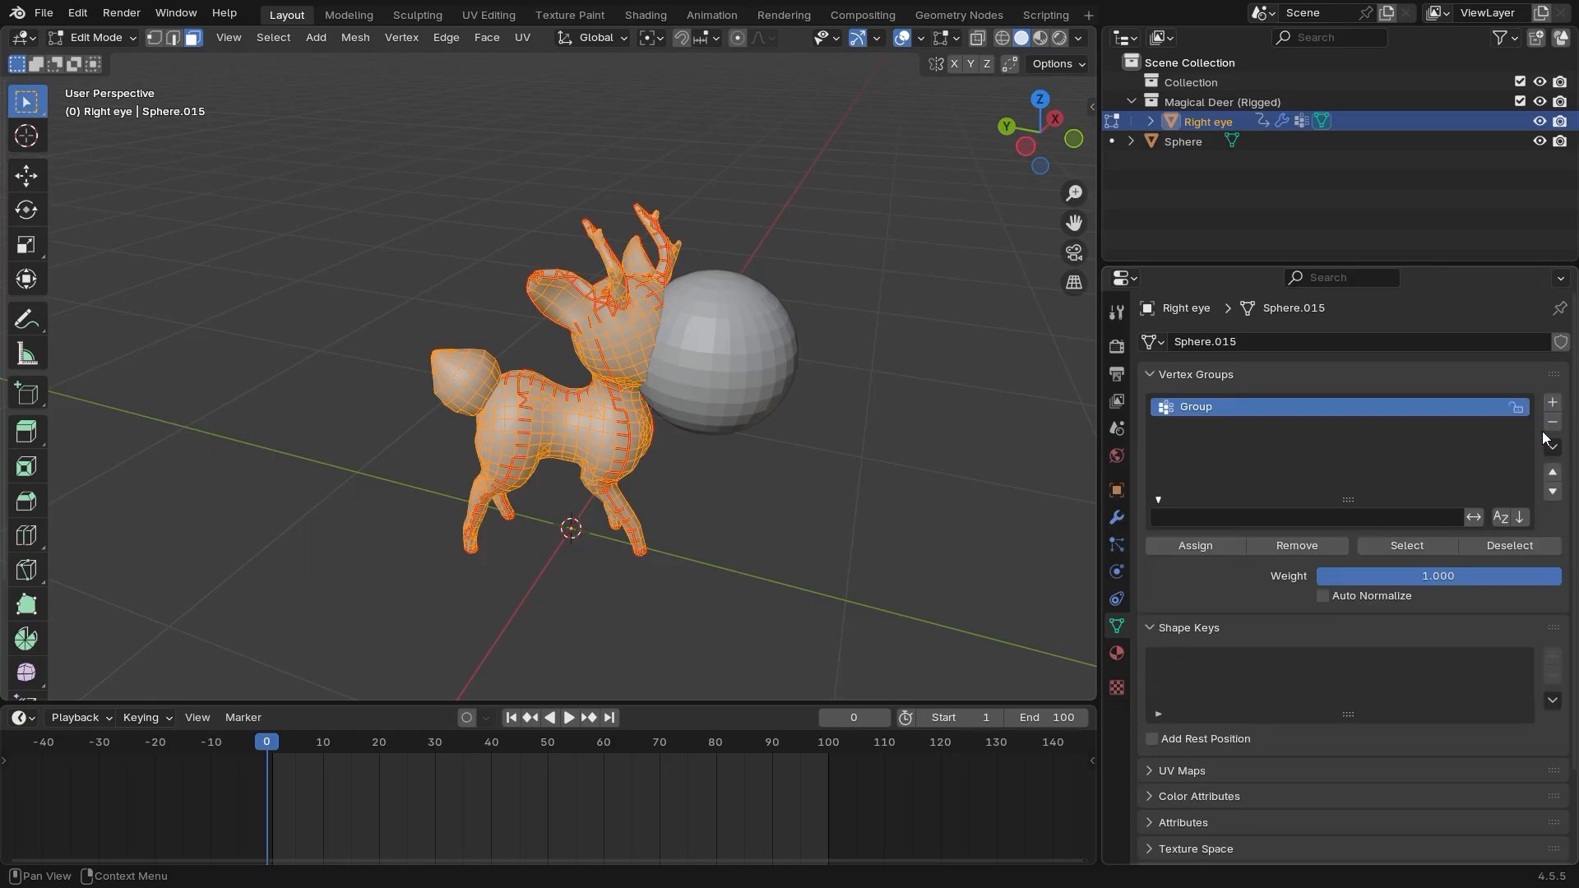
double_click(1204, 406)
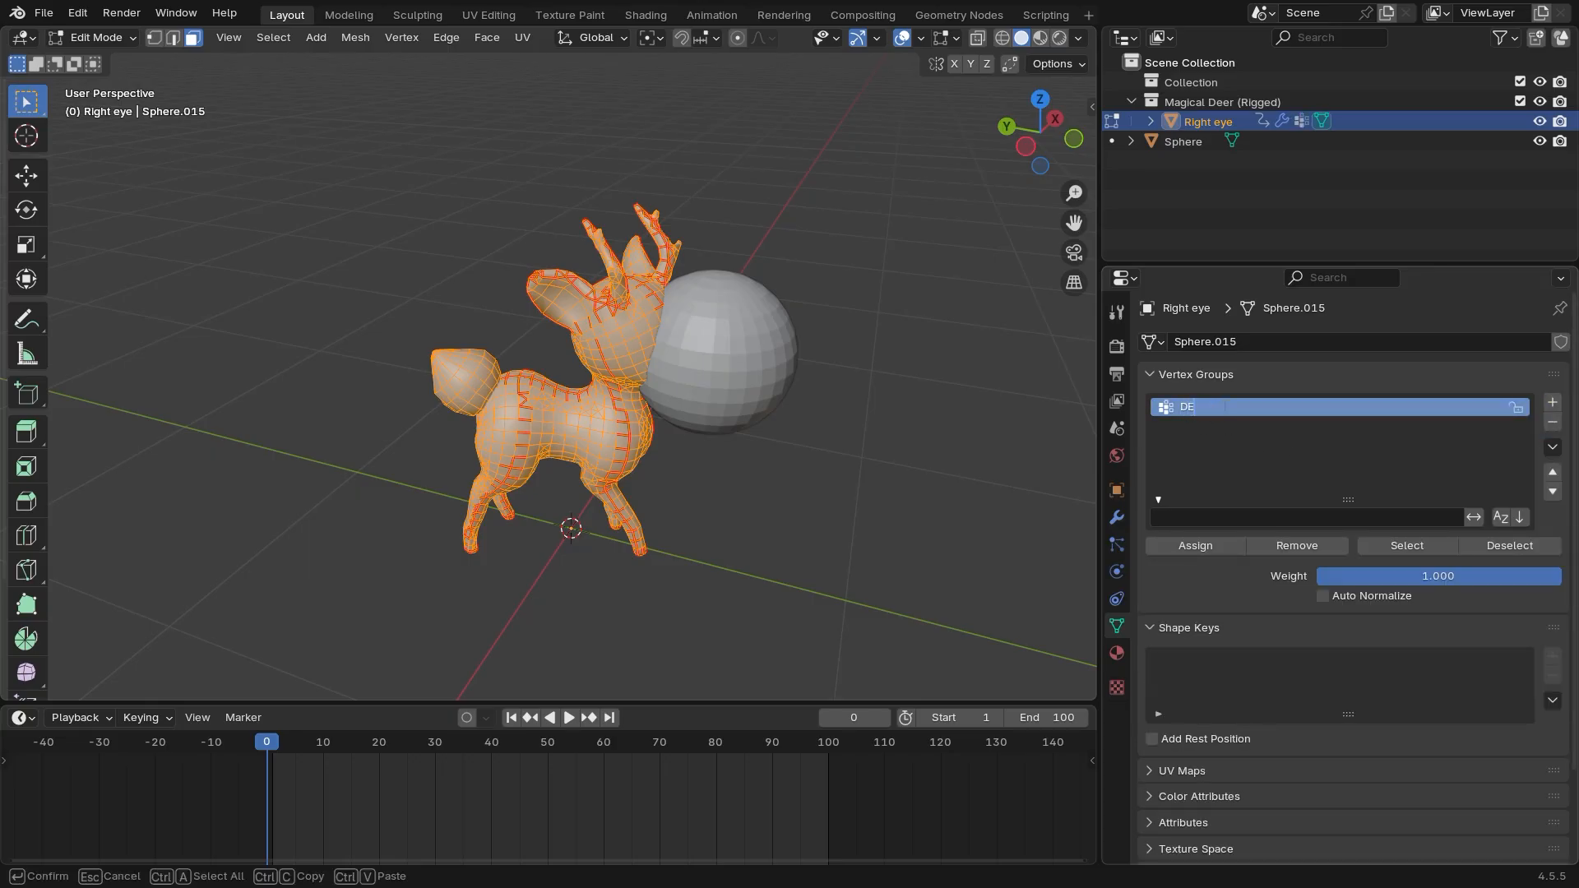
text(DE)
text(ER)
key(Return)
scroll(751, 491, up, 1)
shift+middle_drag(751, 491, 809, 442)
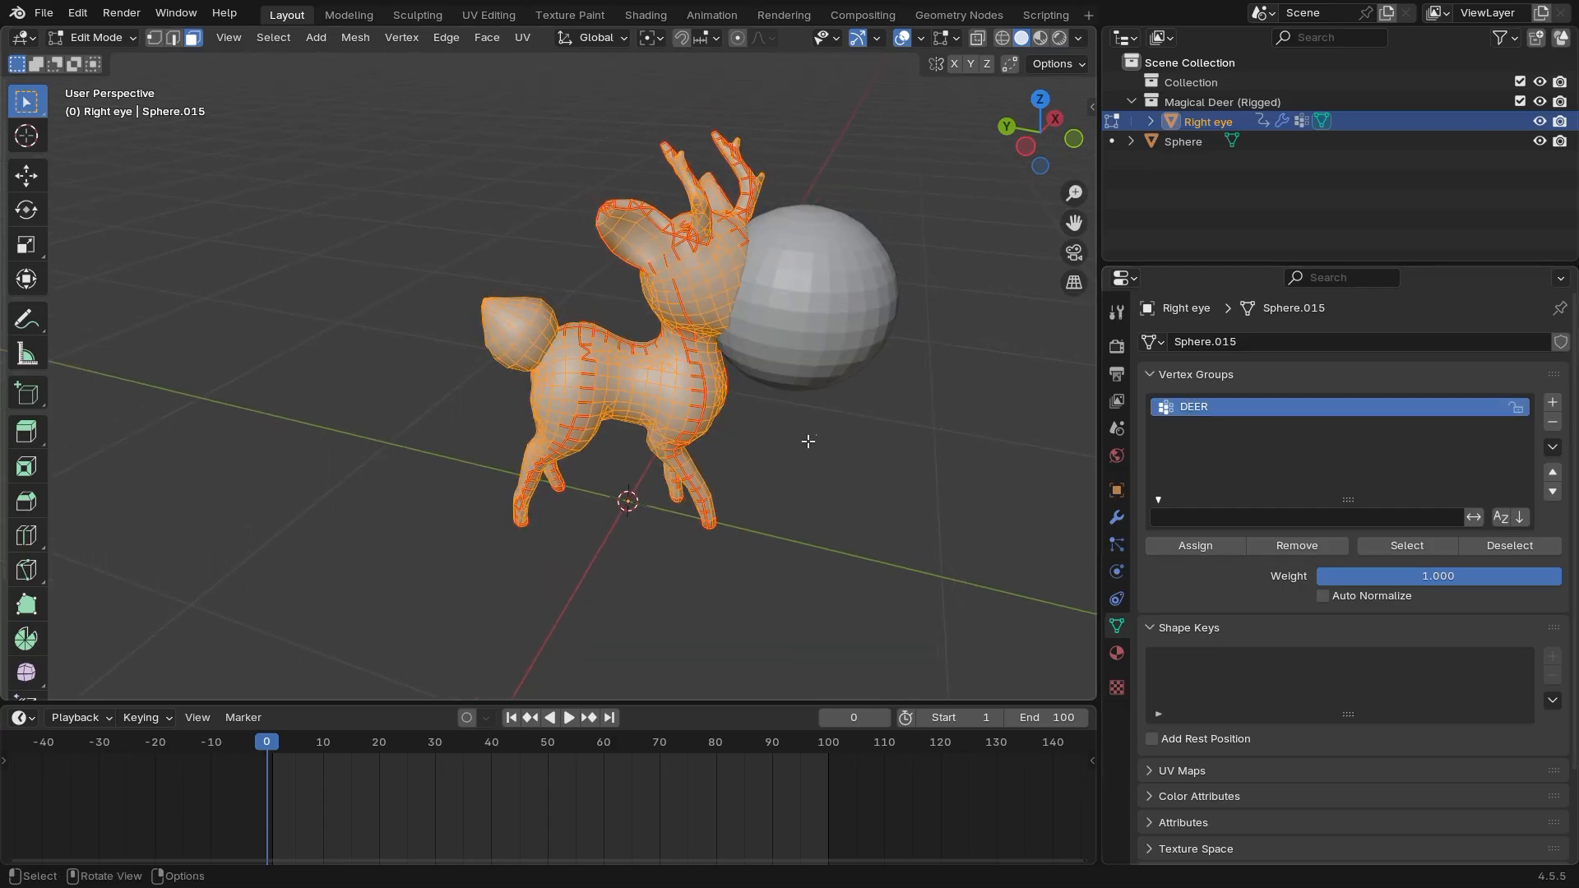
Assign the whole deer mesh to the DEER group with weight 1.000 and switch to Weight Paint mode
middle_drag(695, 429, 800, 458)
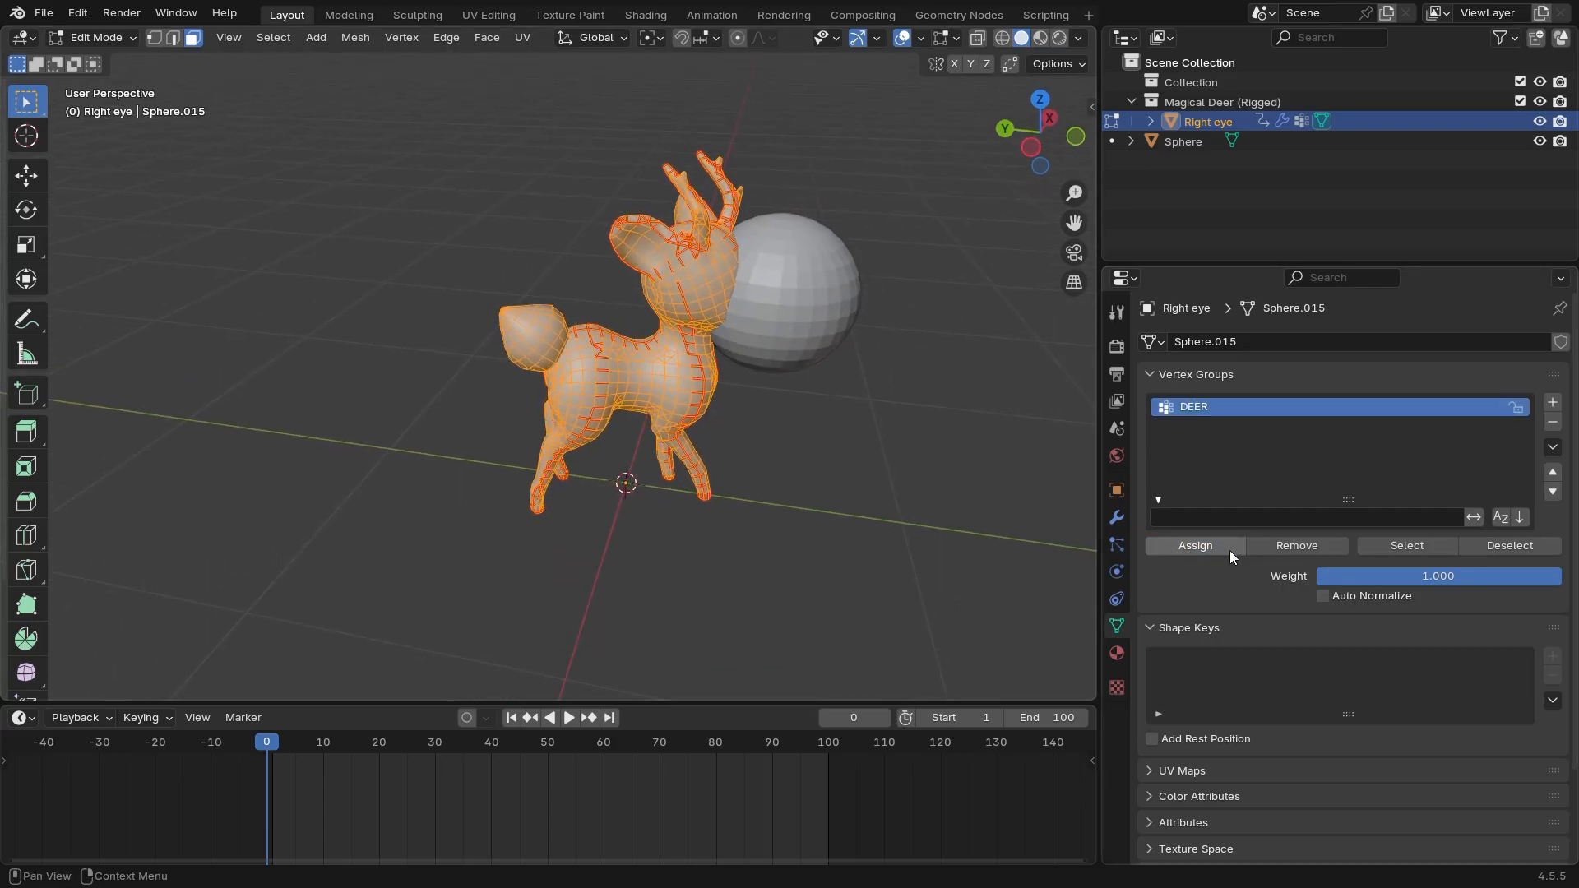
mouse_move(891, 476)
ctrl+middle_down()
mouse_move(878, 461)
mouse_move(869, 478)
ctrl+middle_up()
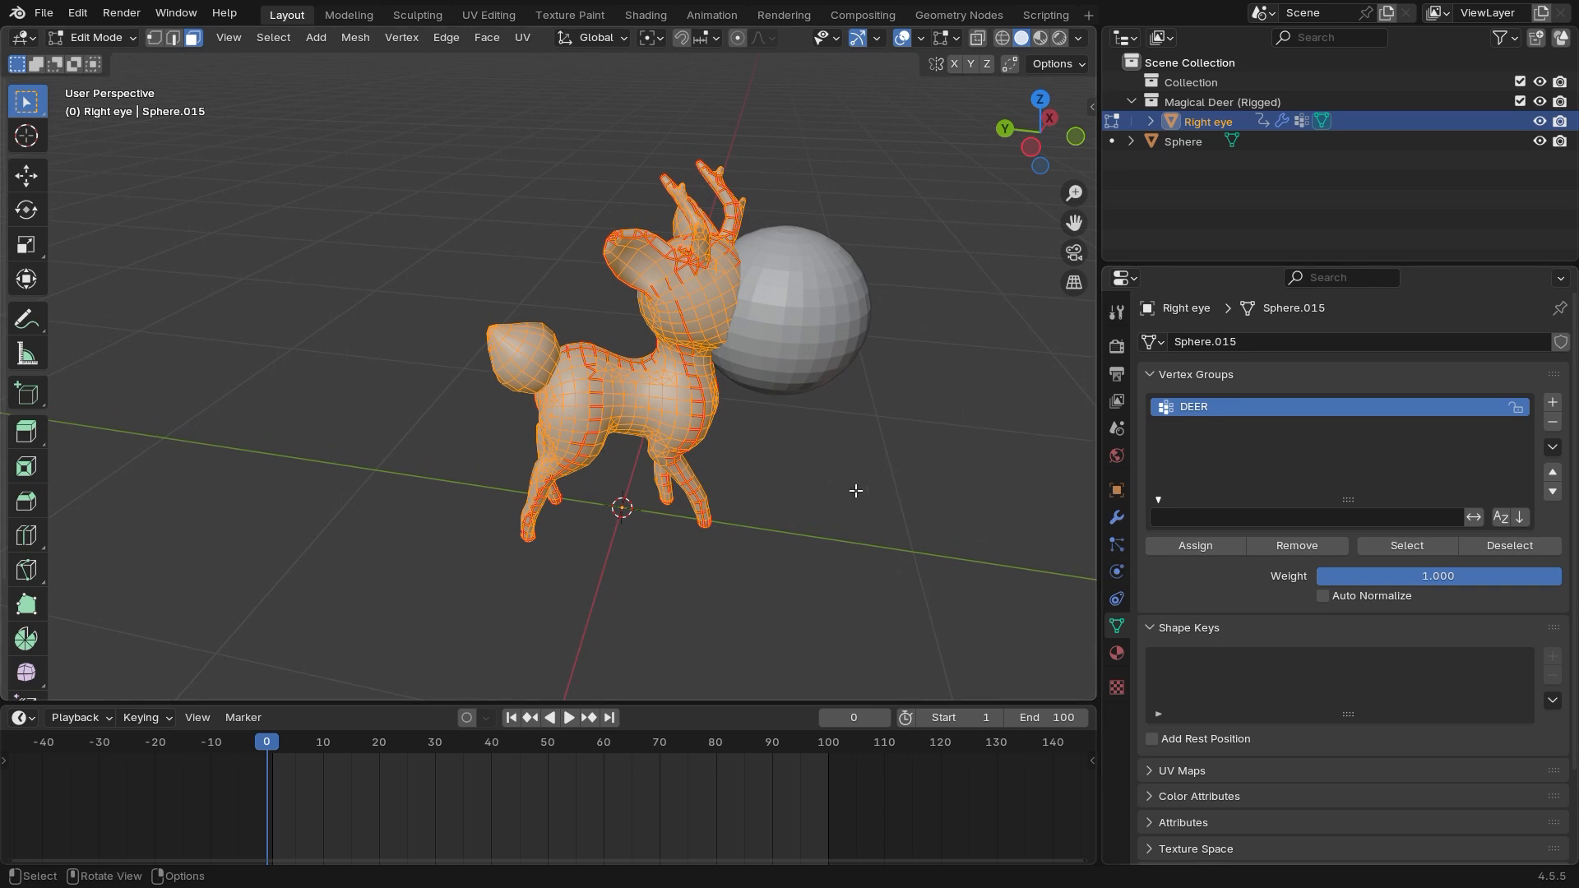
key(ctrl+Tab)
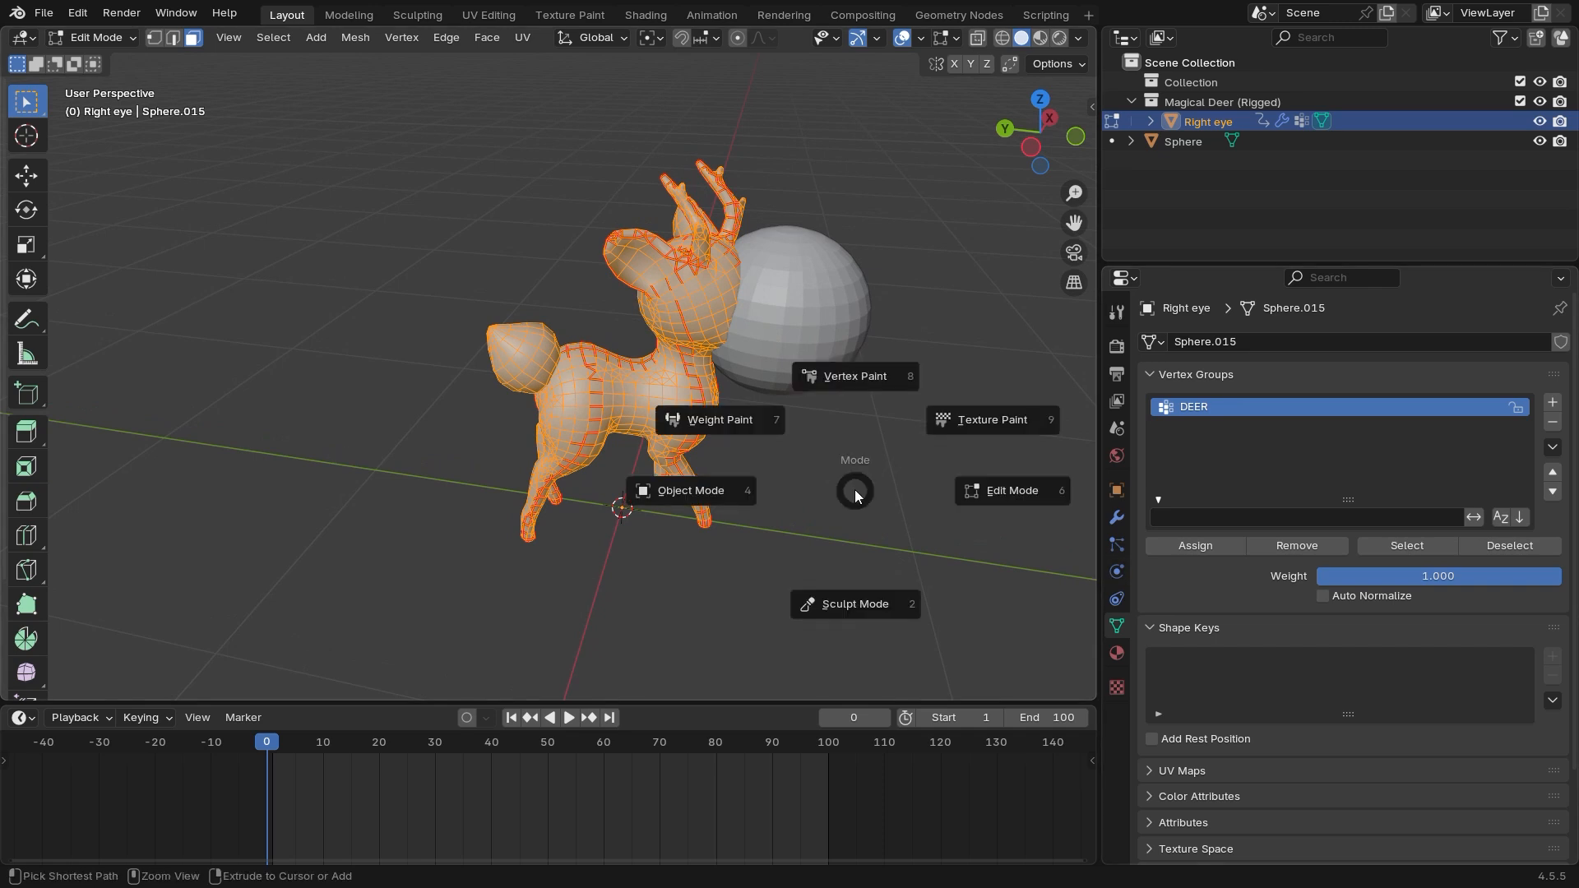
click(704, 422)
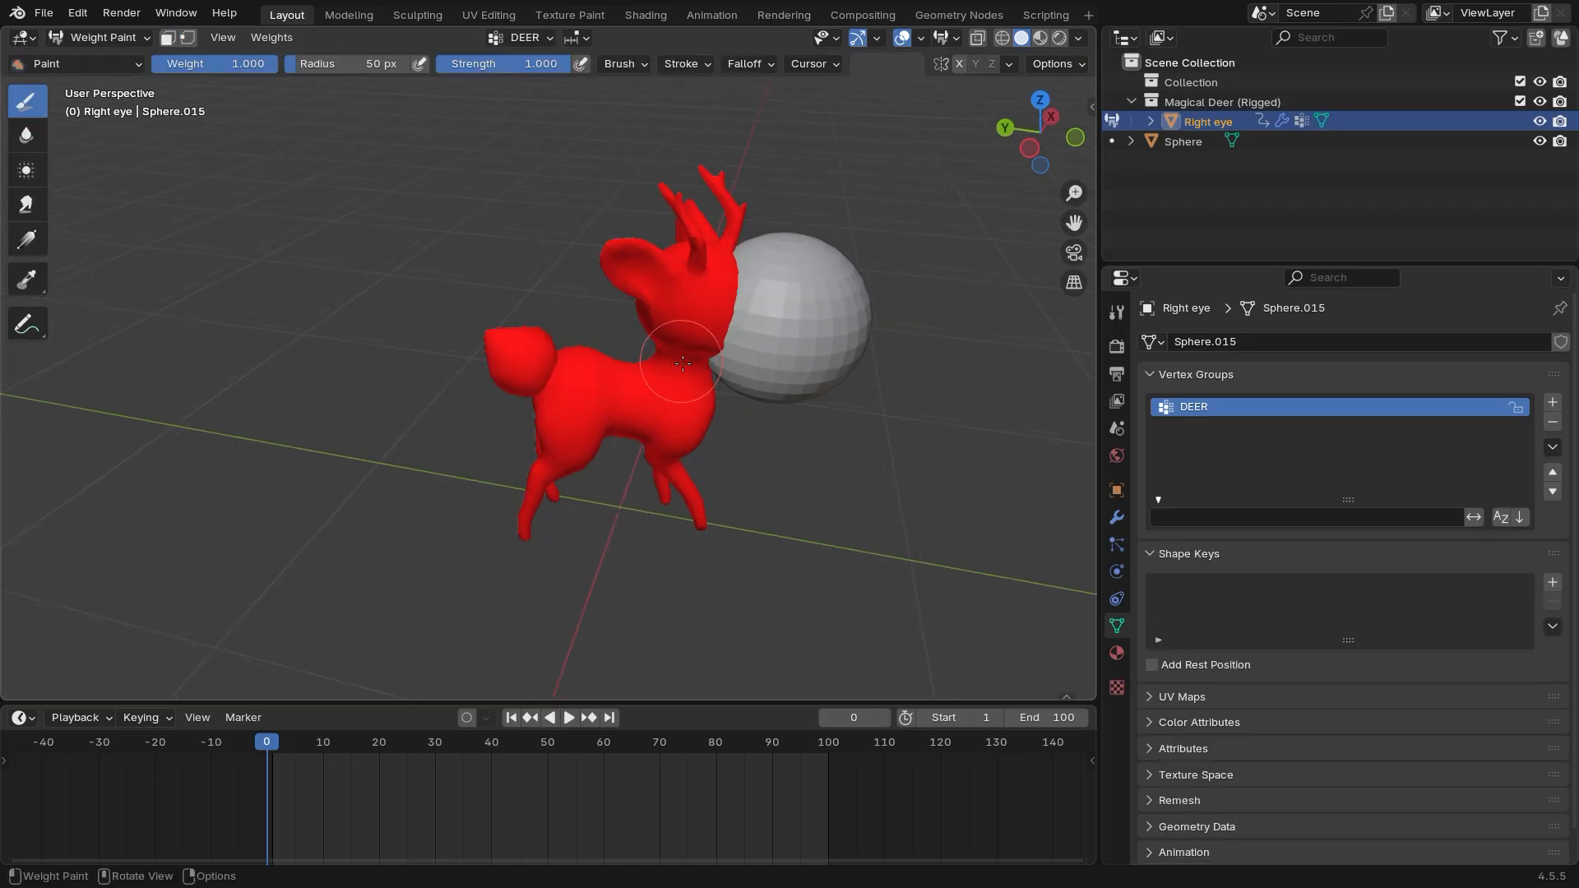
middle_drag(679, 368, 813, 420)
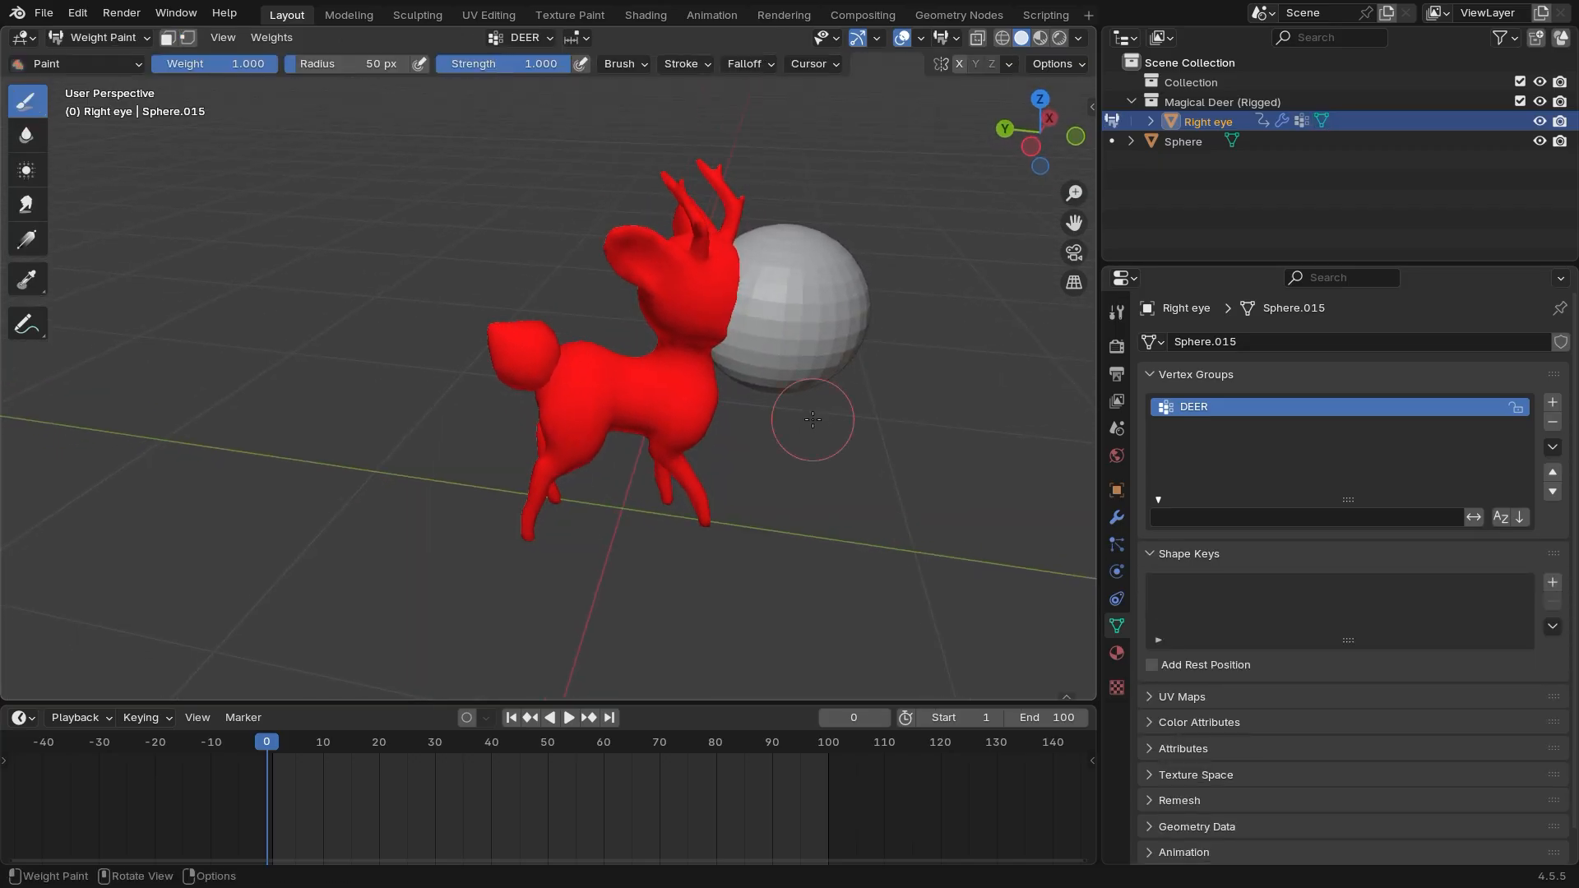
Delete the DEER vertex group, undo the deletion to compare the weight colours, and delete the group again
click(1552, 424)
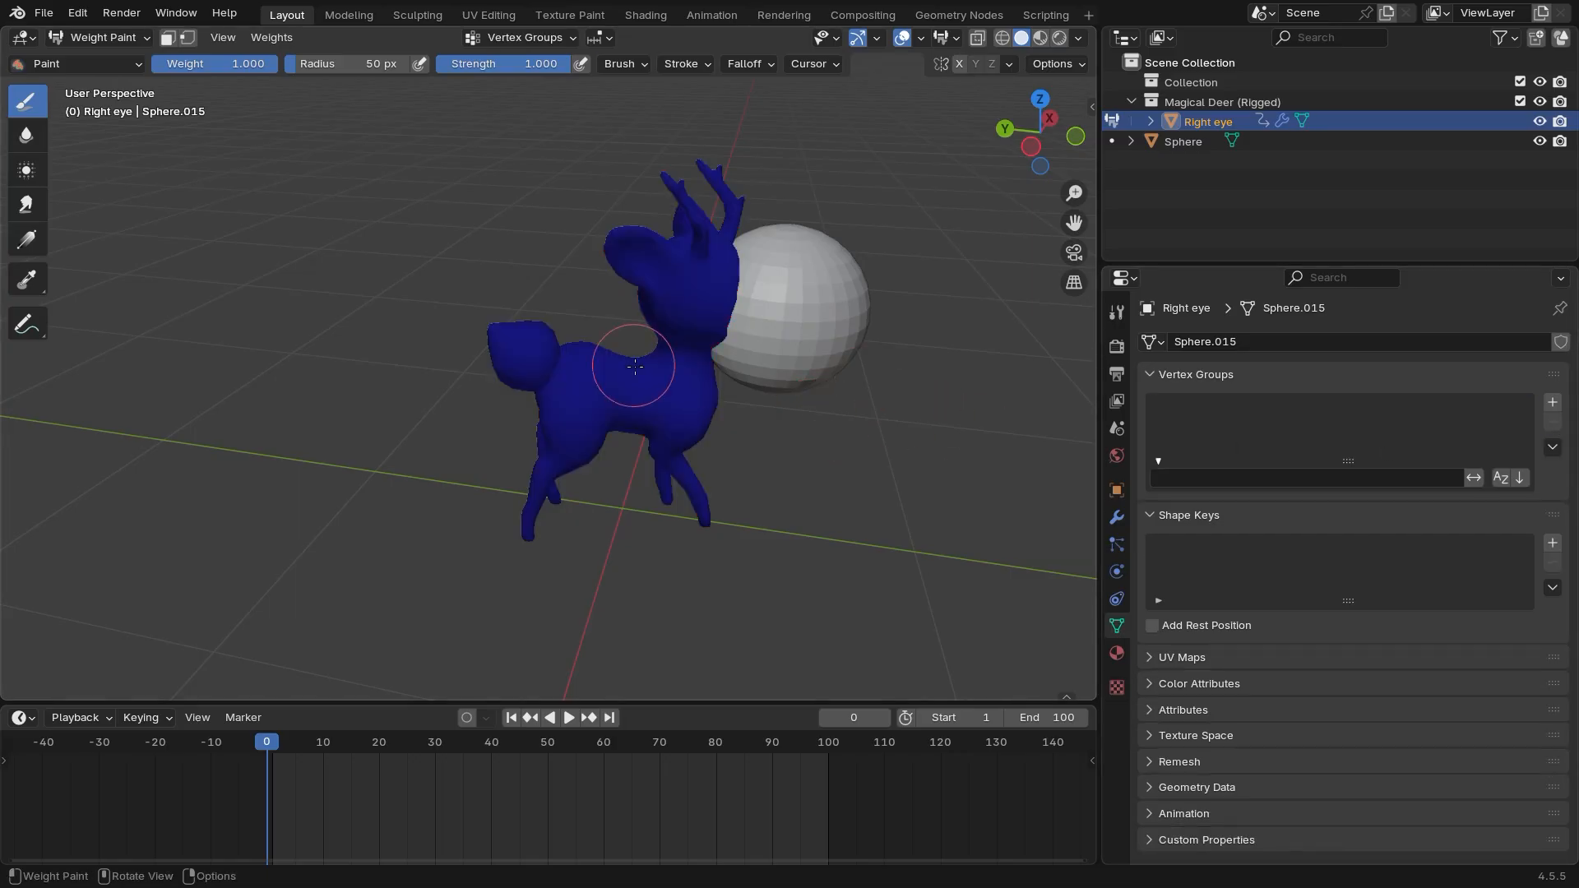
key(ctrl+z)
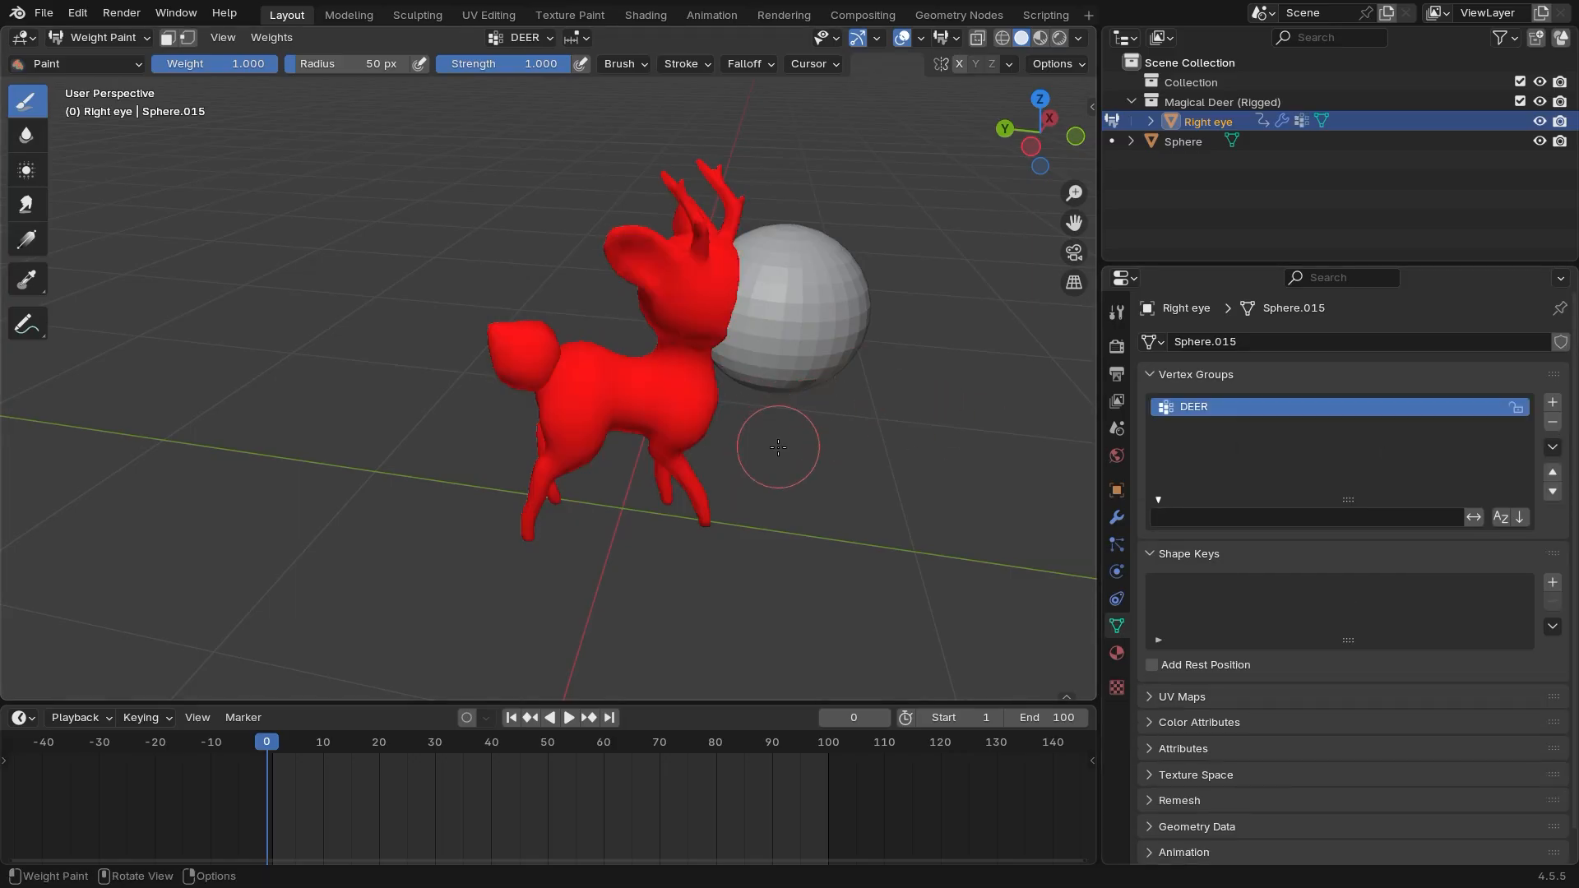
middle_drag(773, 451, 740, 493)
mouse_move(658, 485)
middle_down()
mouse_move(673, 505)
mouse_move(642, 469)
middle_up()
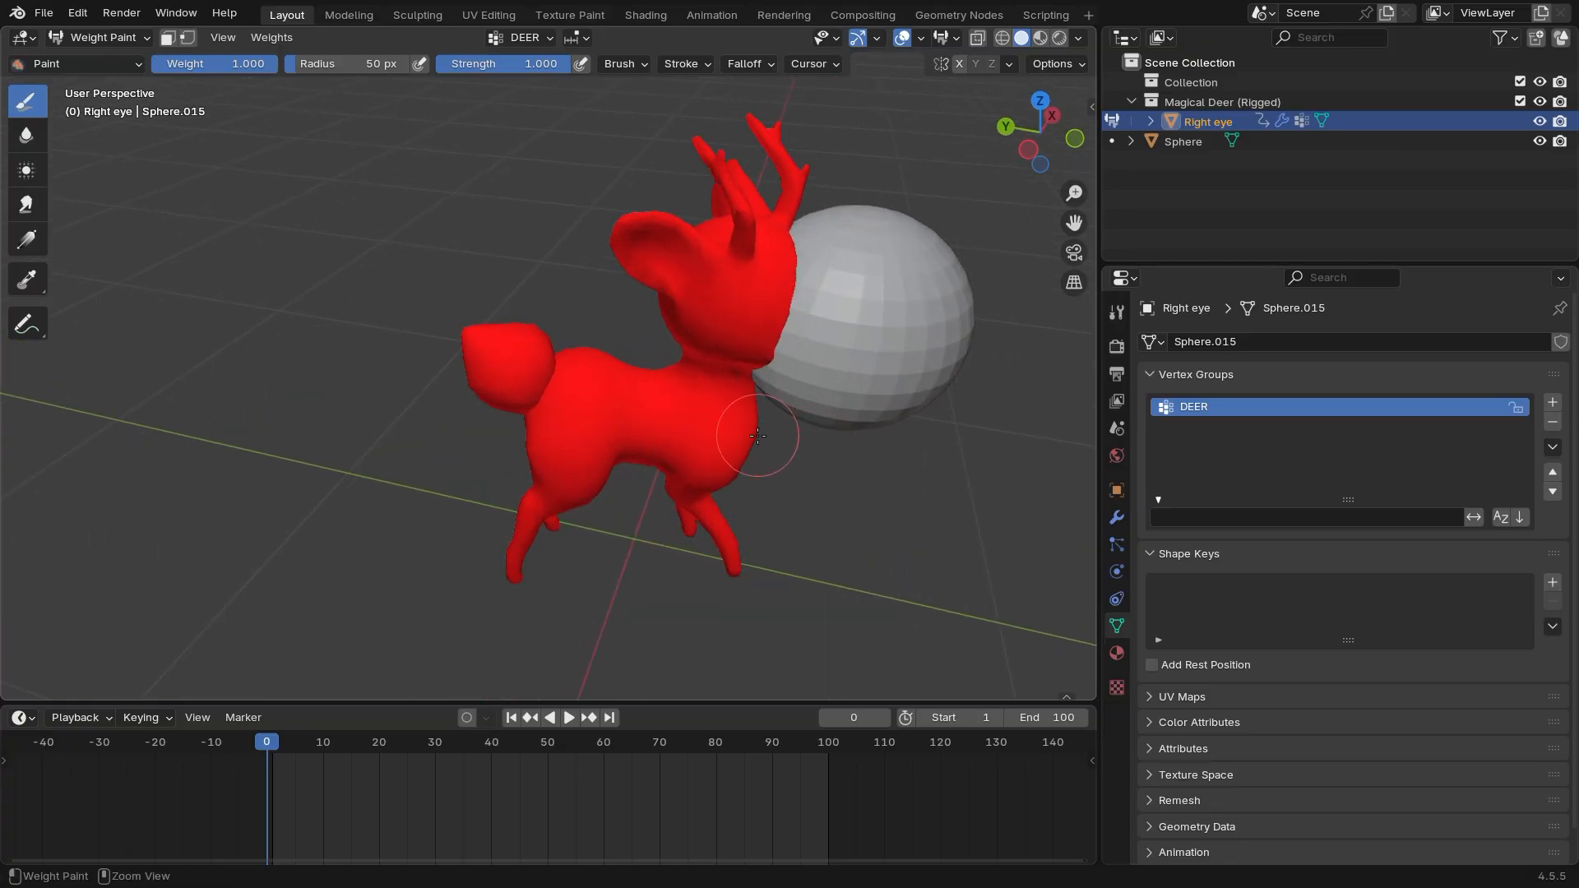
scroll(758, 476, down, 1)
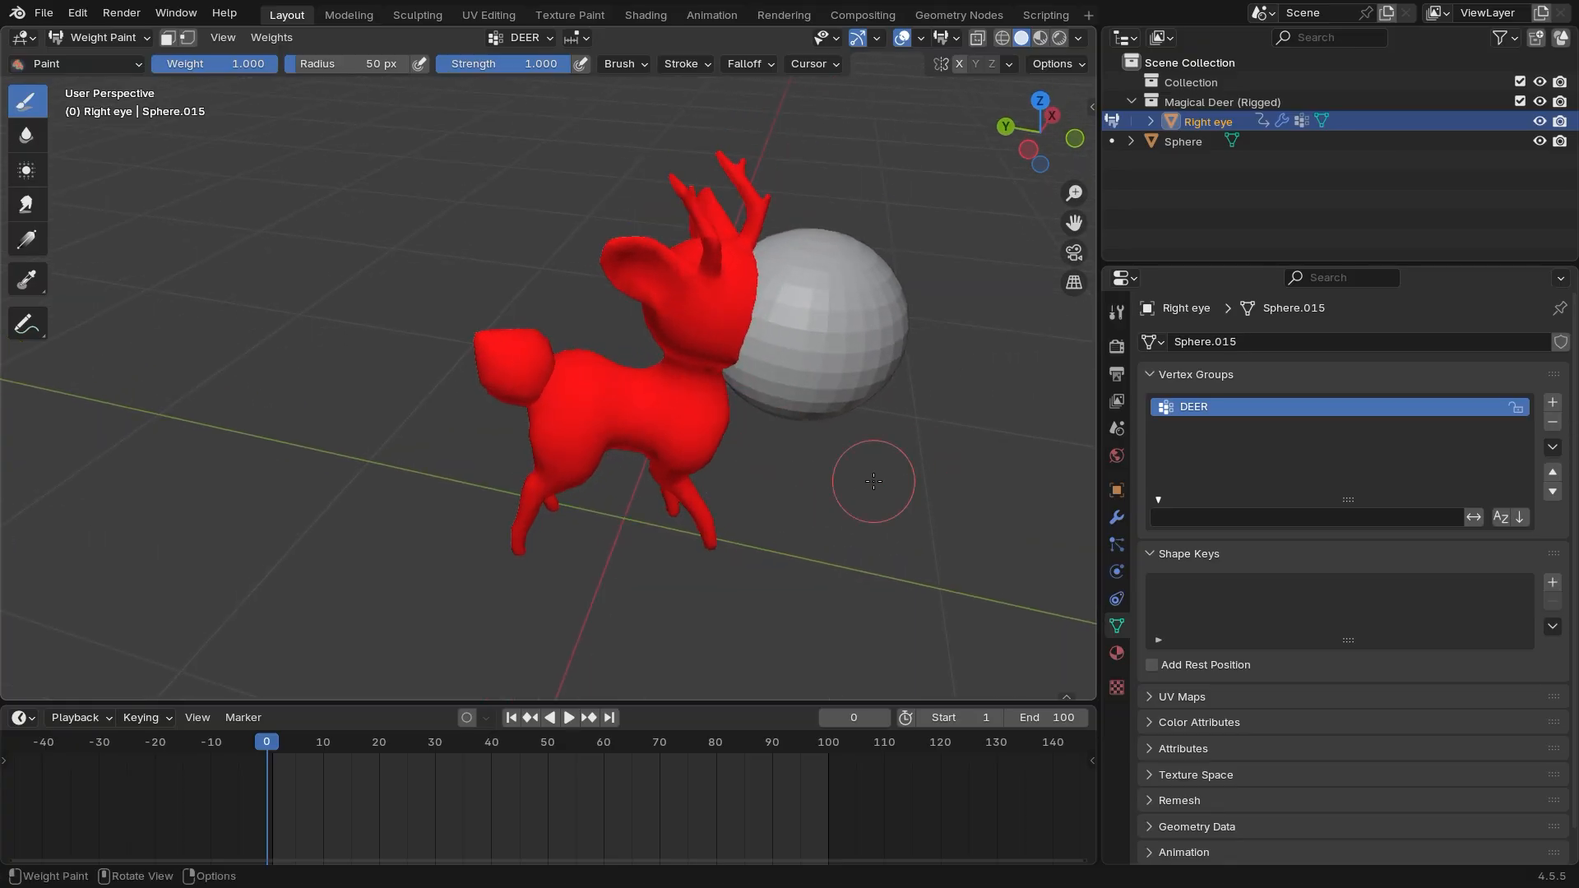
click(1552, 422)
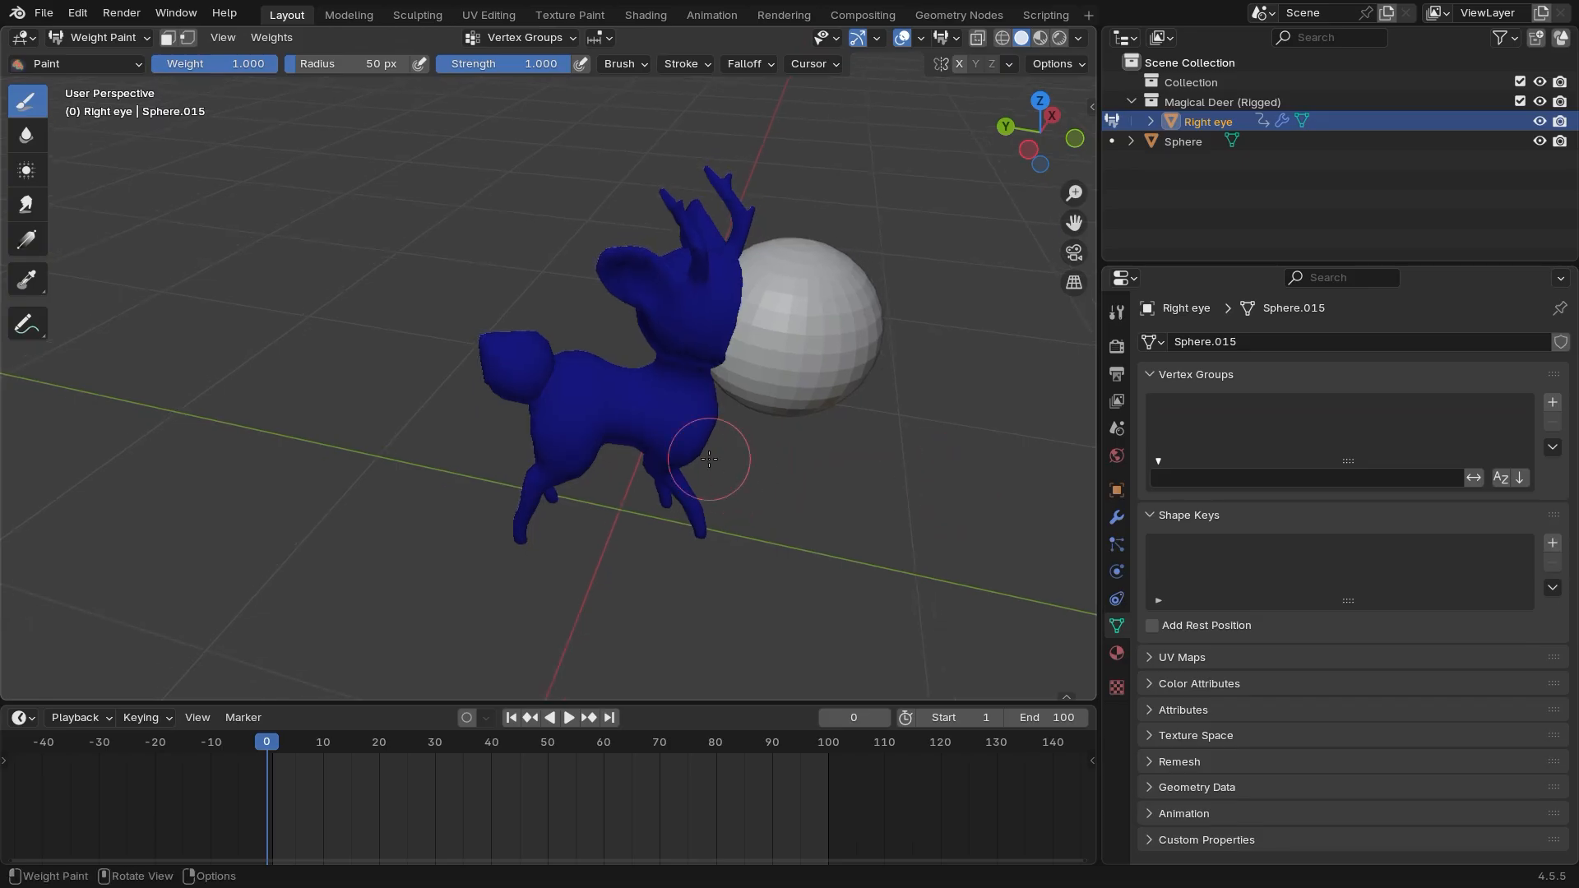
In Edit Mode, assign only a single face on the deer's shoulder to a new vertex group with weight 1.000
key(Tab)
key(alt+a)
key(a)
scroll(713, 460, up, 3)
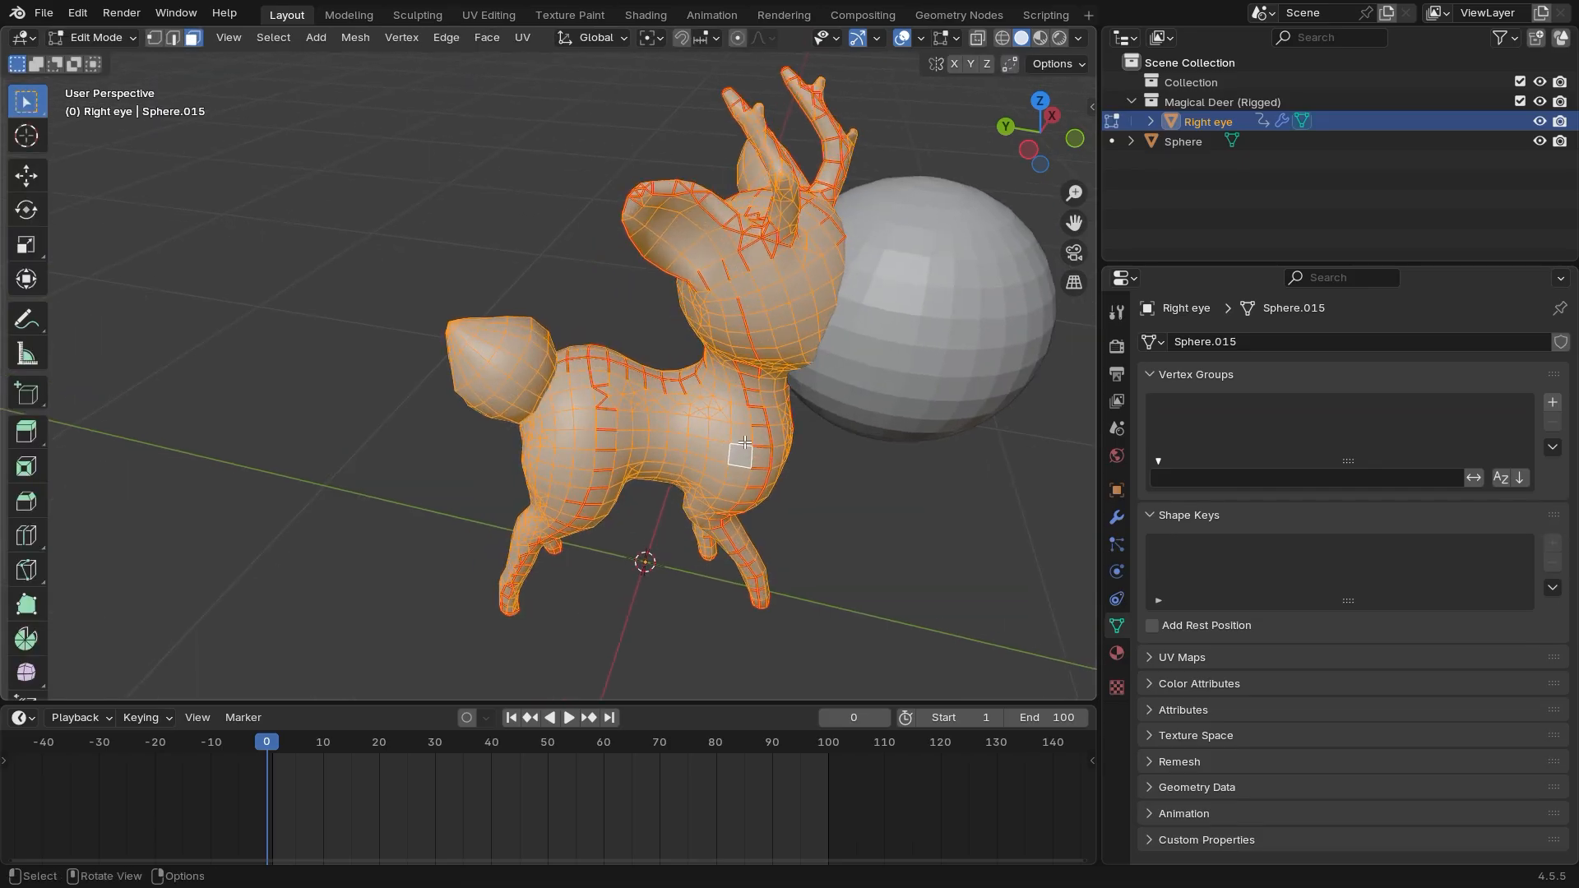
key(alt+a)
scroll(713, 461, up, 3)
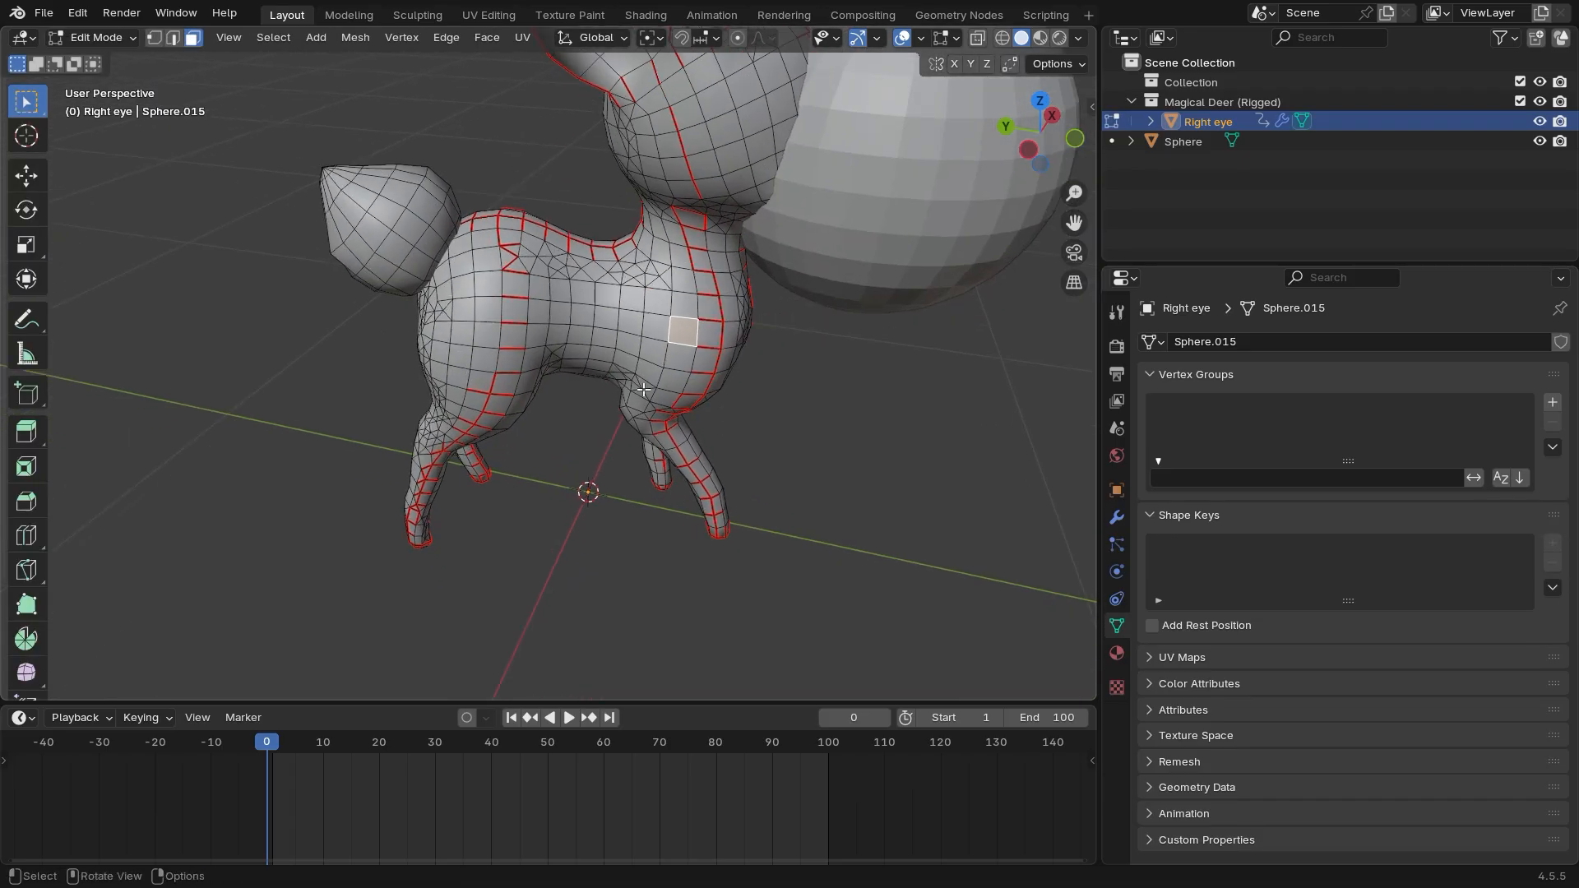
scroll(786, 401, down, 1)
click(1554, 402)
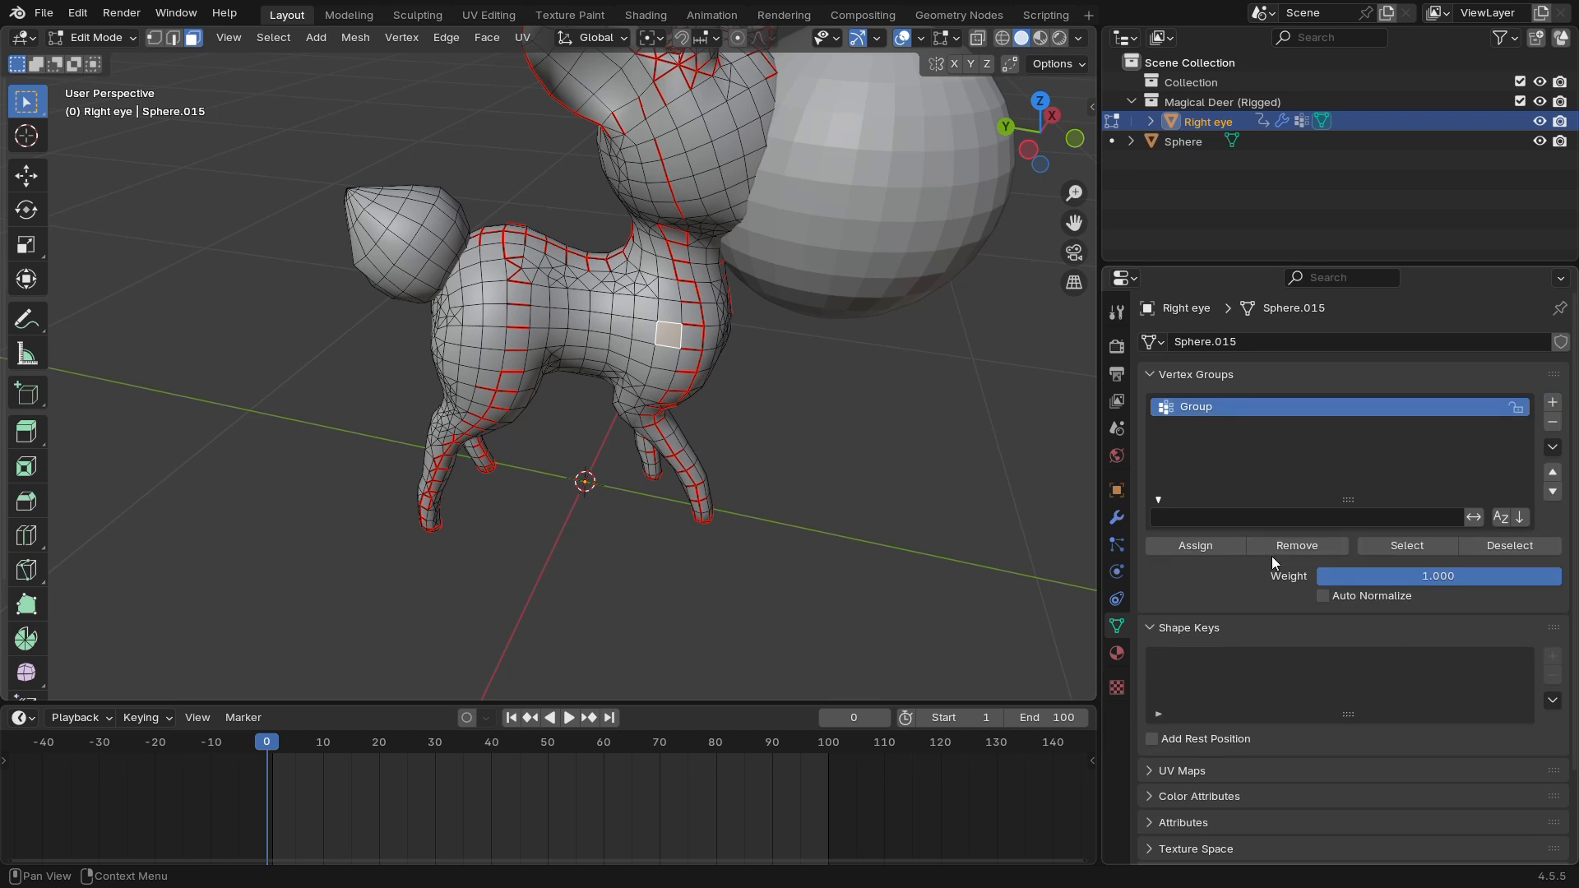
click(1220, 541)
Examine the single-face weight on the deer's shoulder in Weight Paint mode
key(ctrl+Tab)
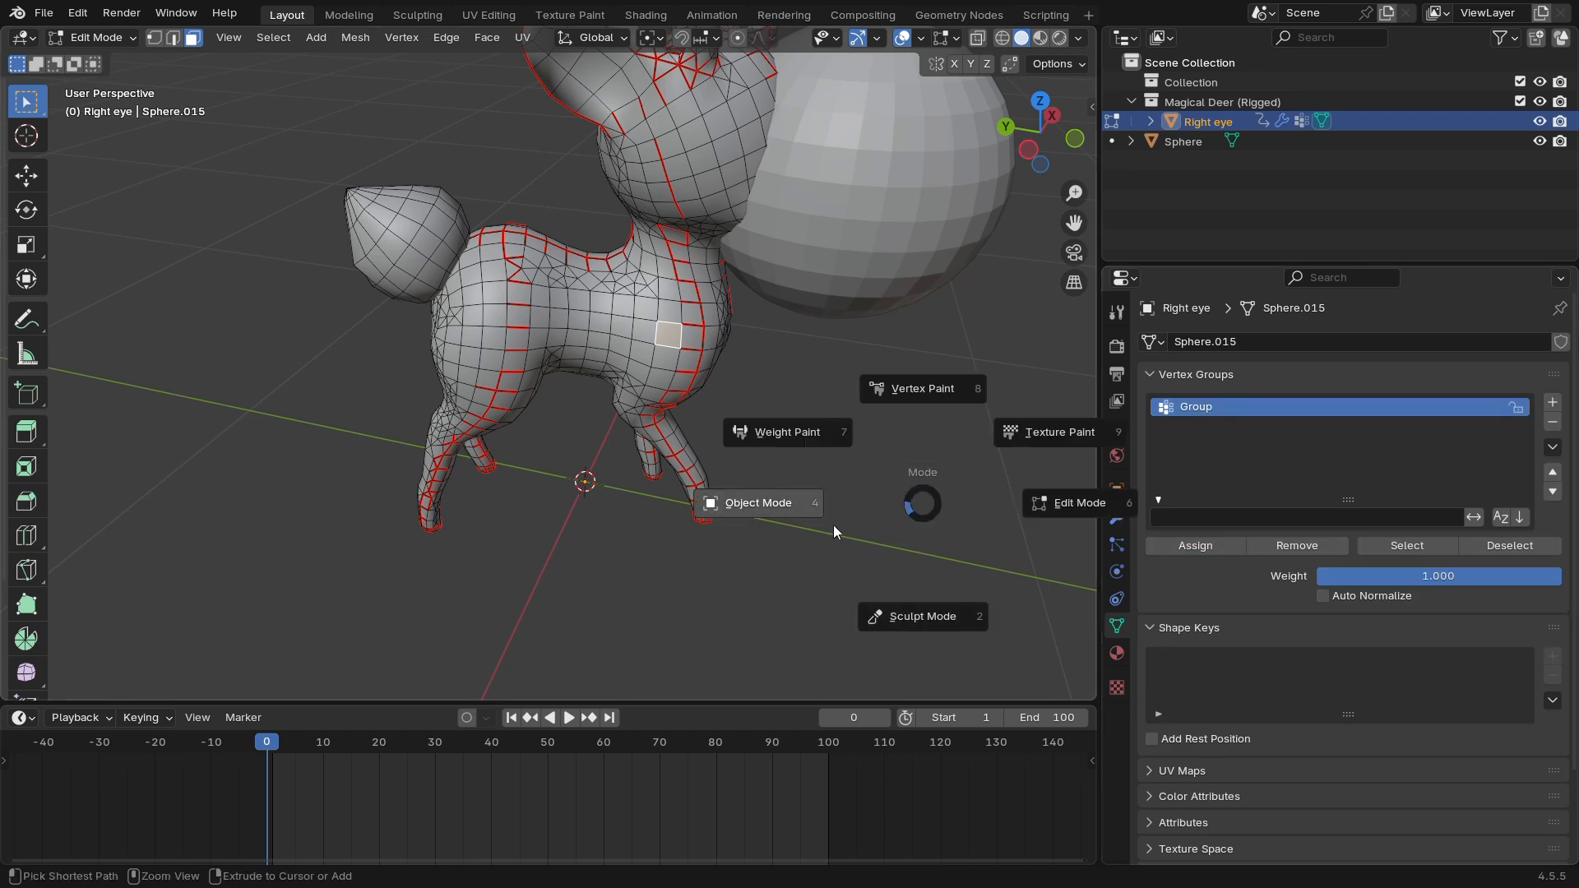
click(811, 434)
scroll(732, 311, up, 3)
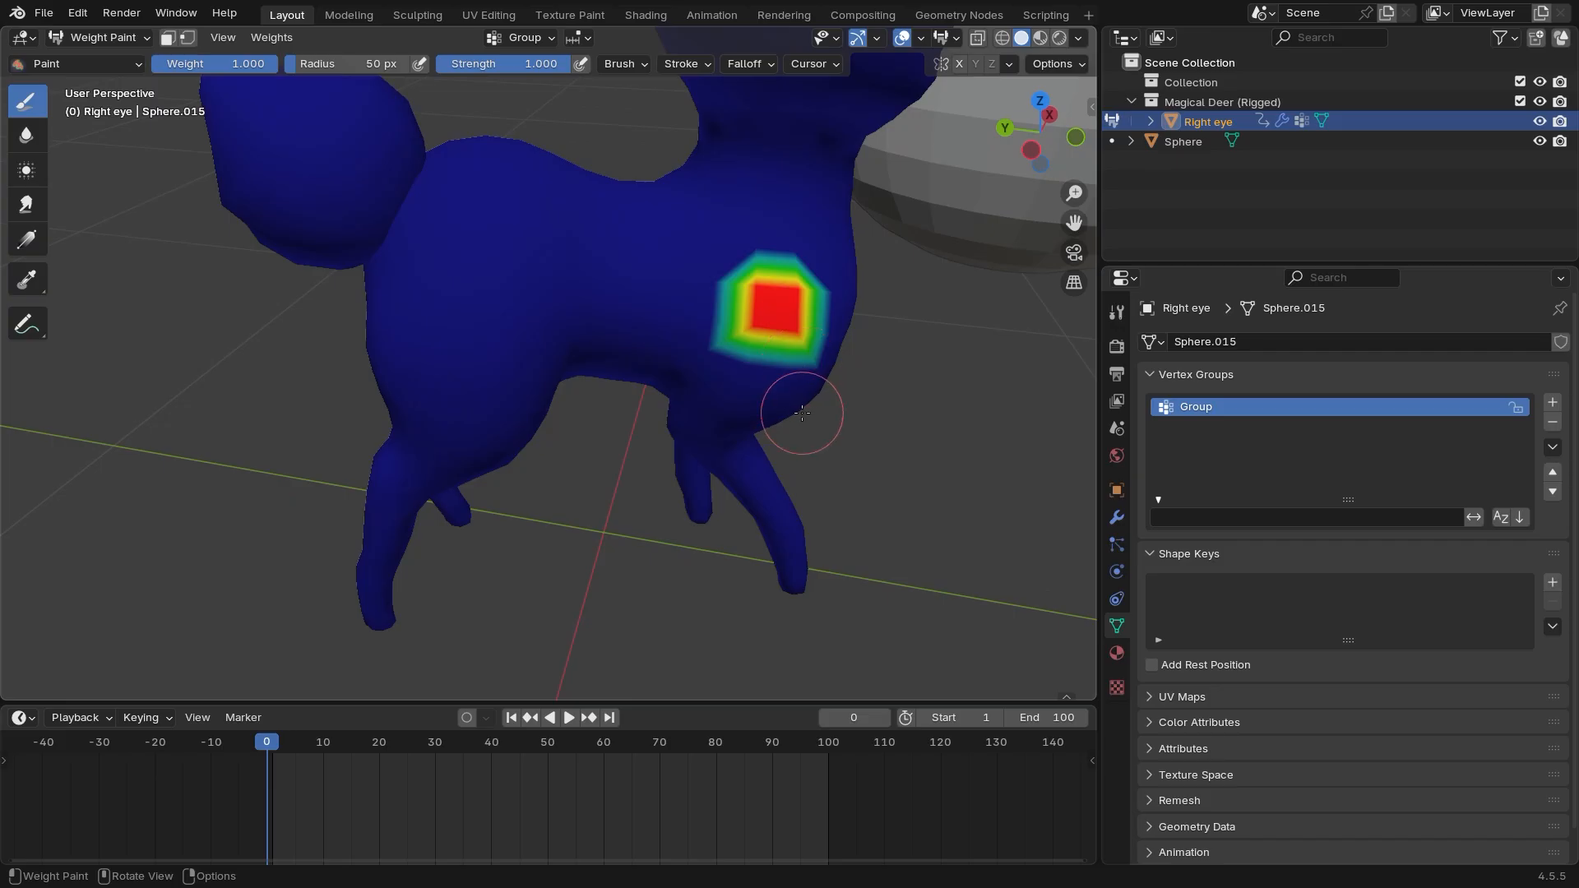
scroll(802, 375, down, 2)
scroll(790, 376, up, 2)
mouse_move(785, 379)
ctrl+middle_down()
mouse_move(741, 393)
mouse_move(725, 495)
ctrl+middle_up()
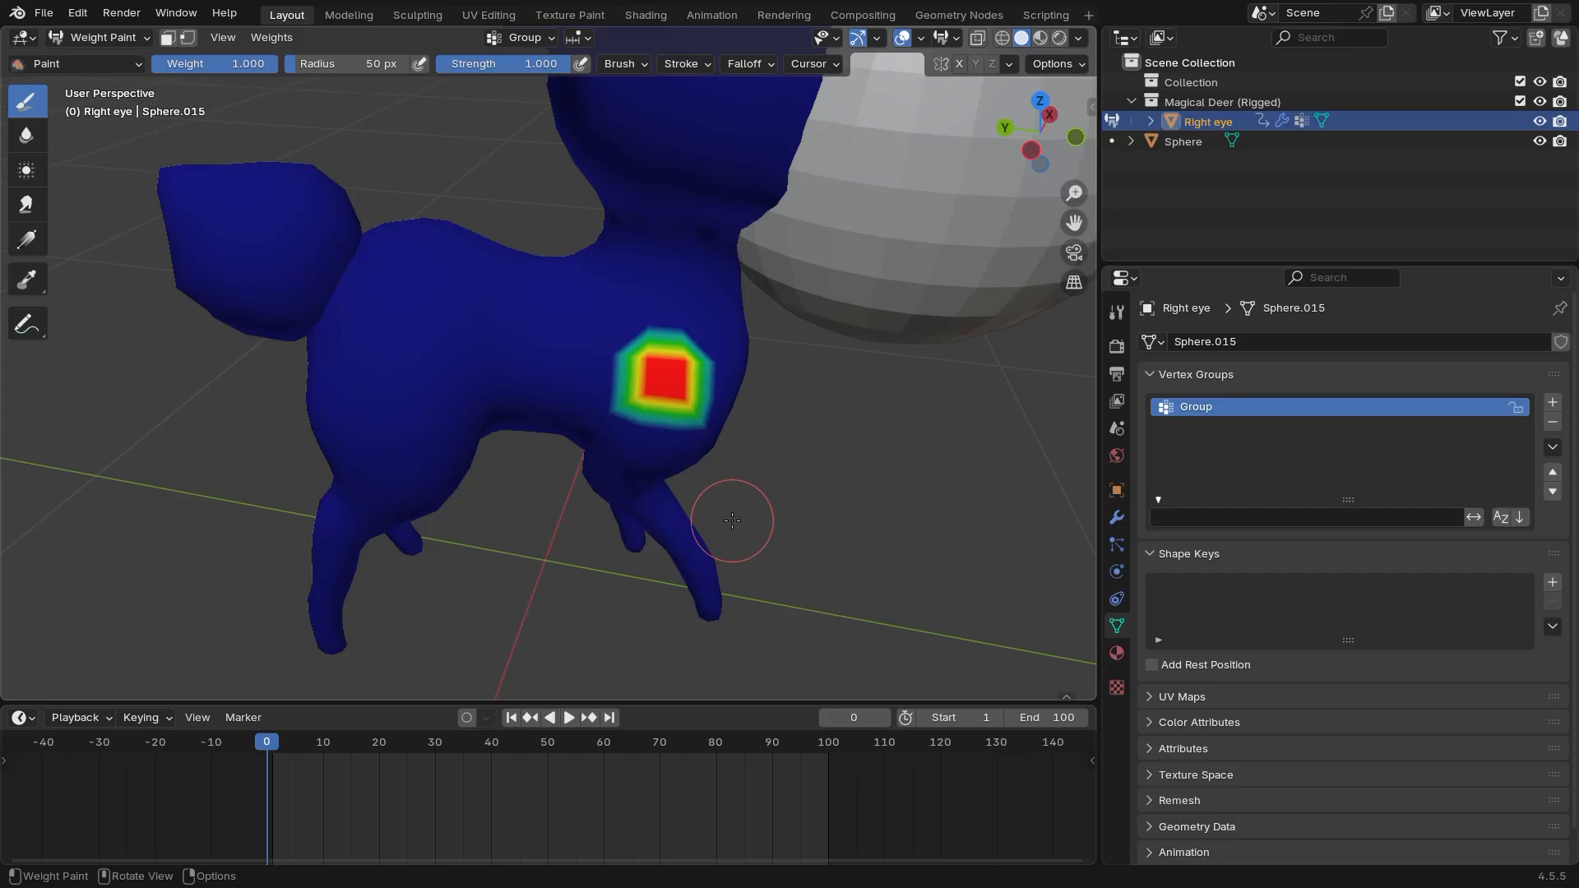
scroll(840, 450, down, 2)
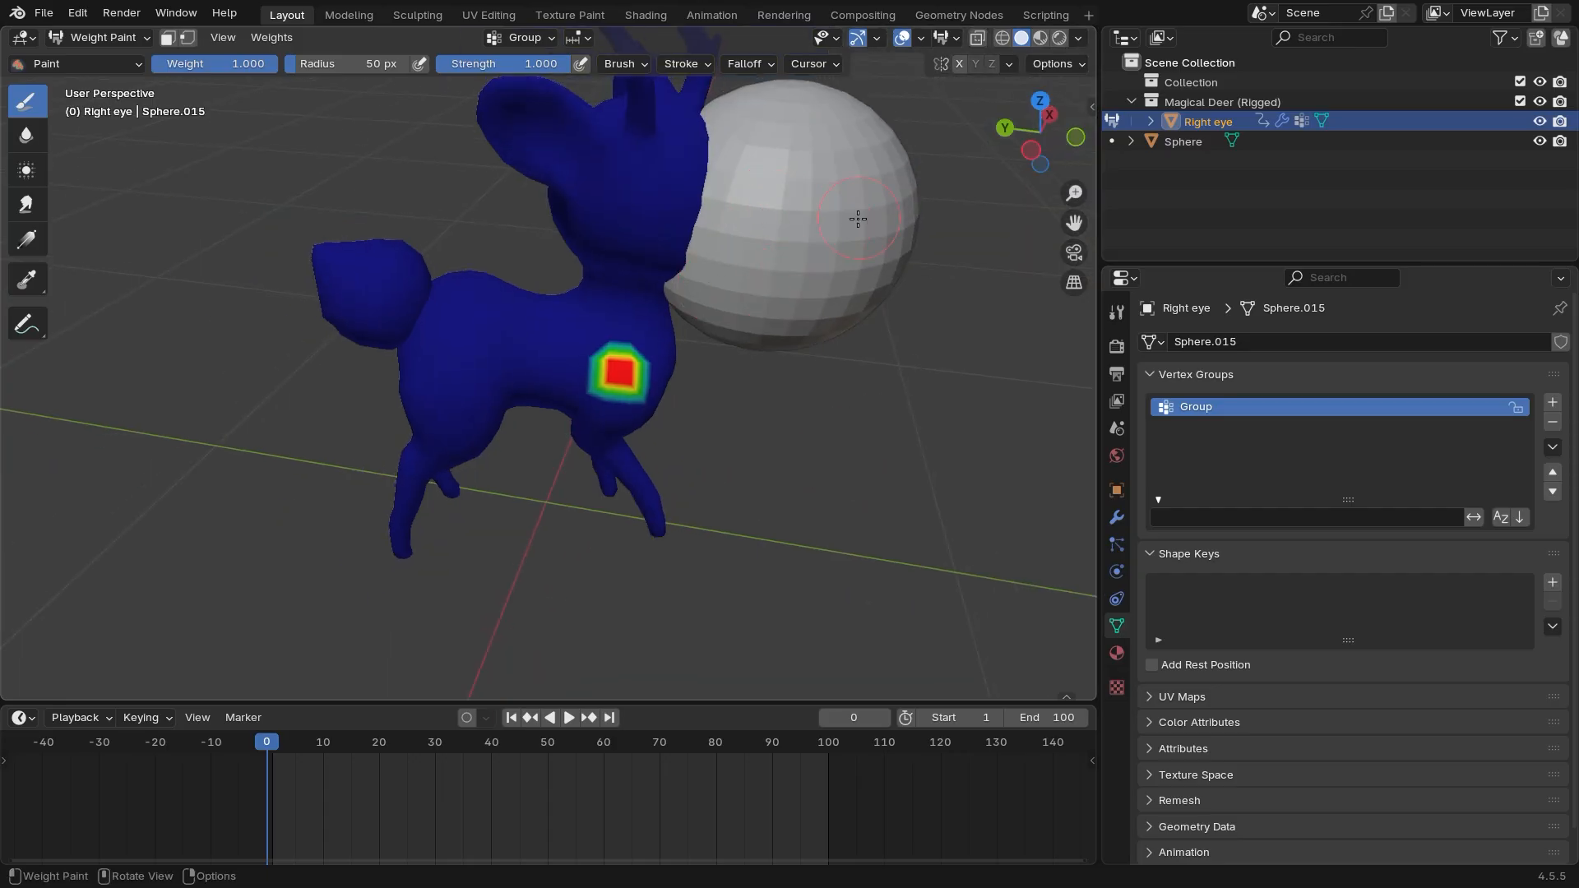
mouse_move(777, 388)
ctrl+middle_down()
mouse_move(773, 422)
mouse_move(776, 388)
ctrl+middle_up()
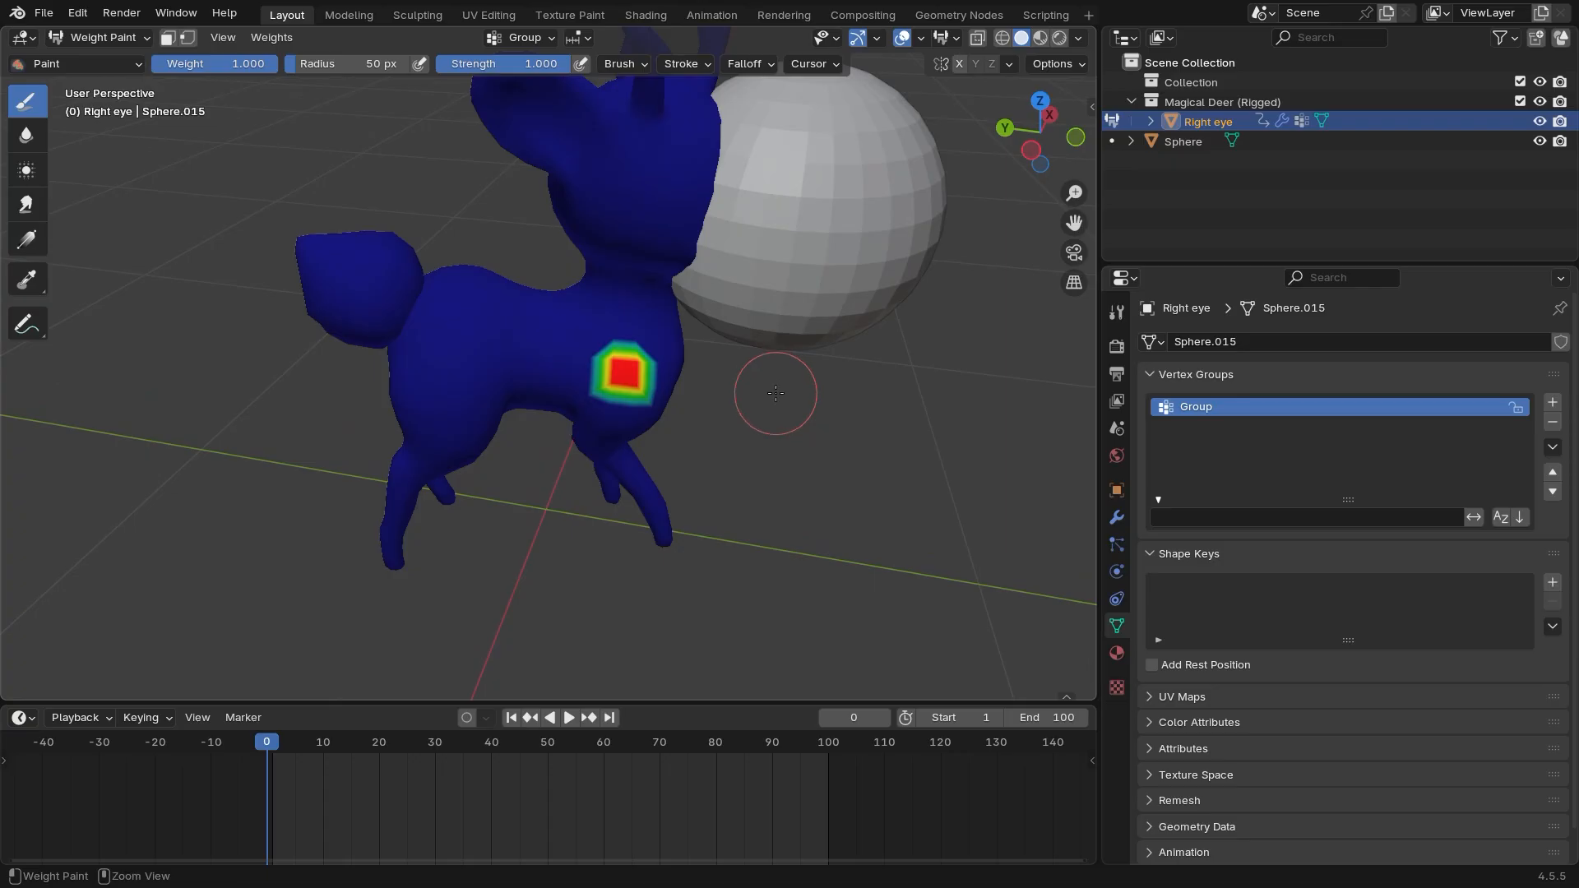
Assign the entire deer mesh to the vertex group with weight 1.000 and show it in Weight Paint mode
key(Tab)
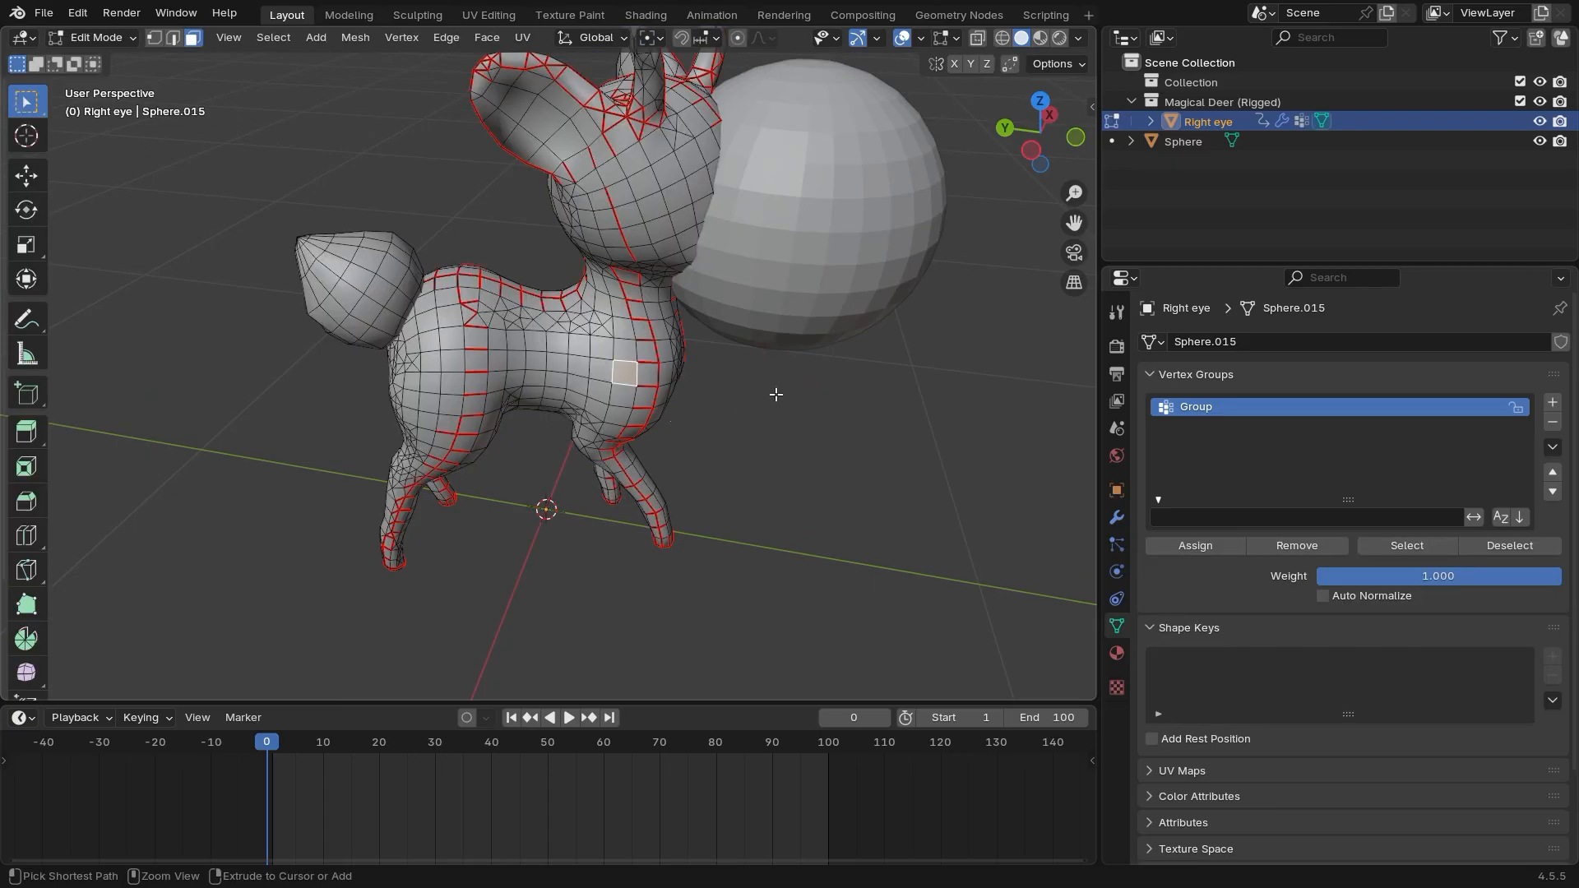
key(a)
click(1186, 545)
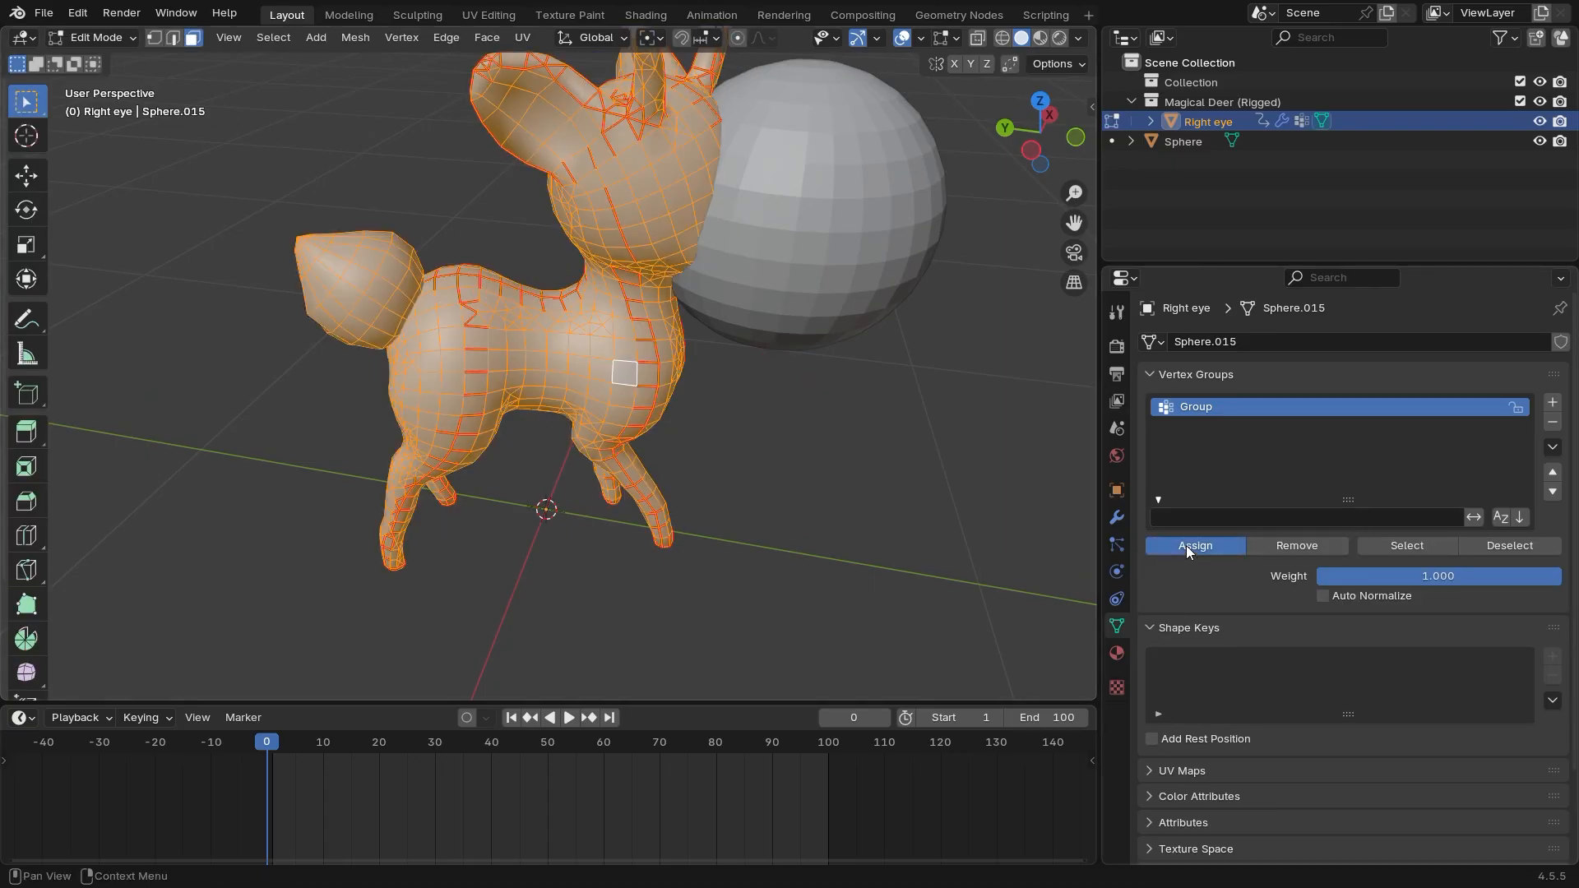
key(ctrl+Tab)
click(758, 440)
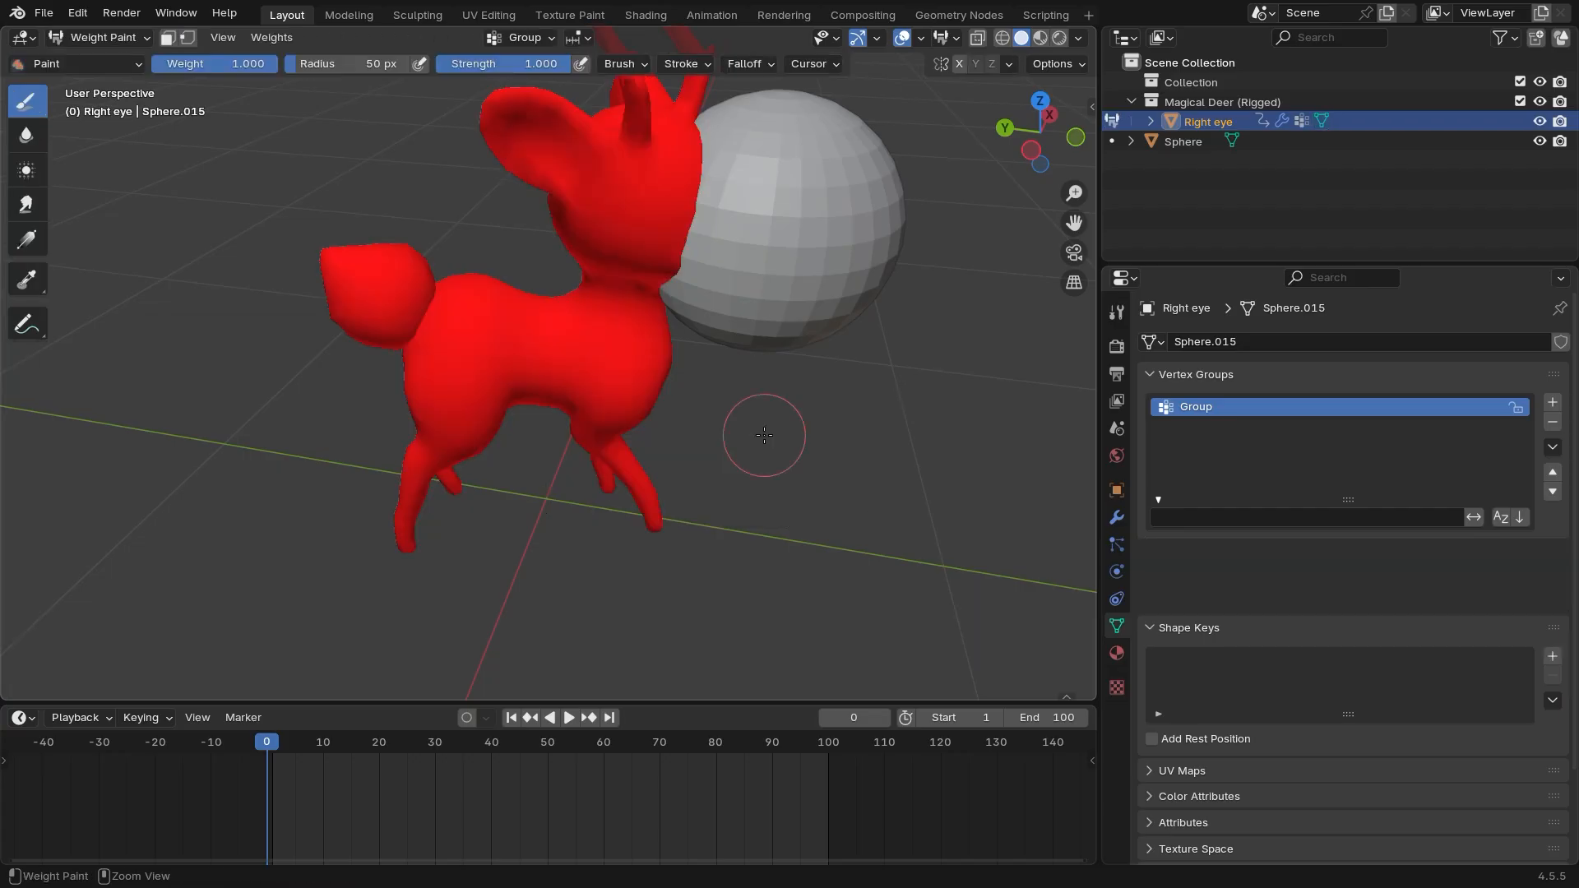
Switch the deer from Weight Paint to Object Mode
key(ctrl+Tab)
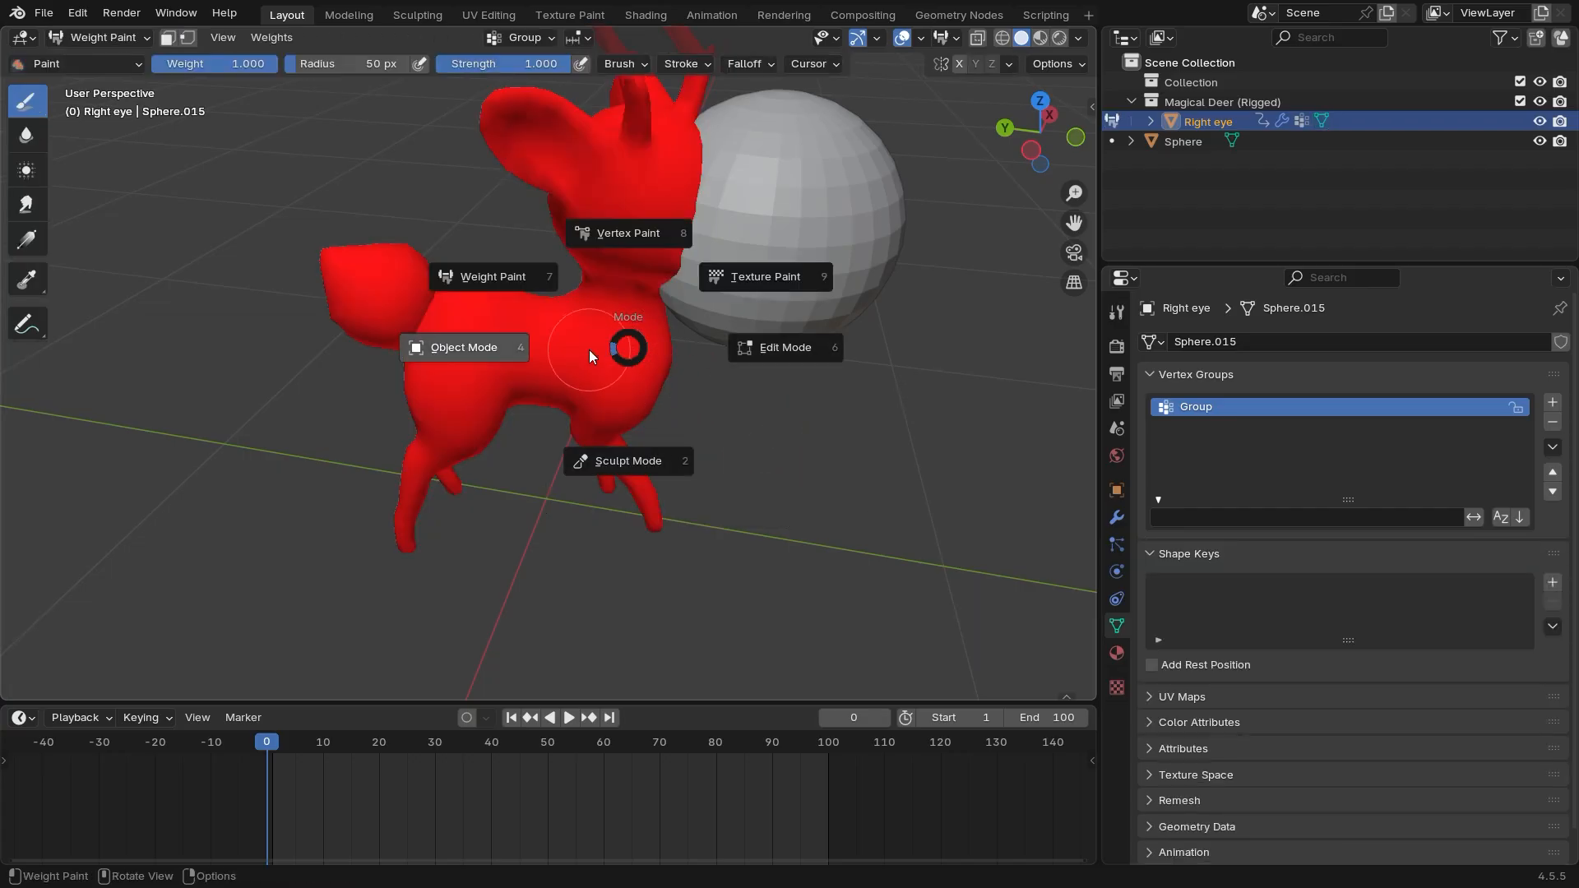
click(490, 350)
scroll(753, 423, down, 3)
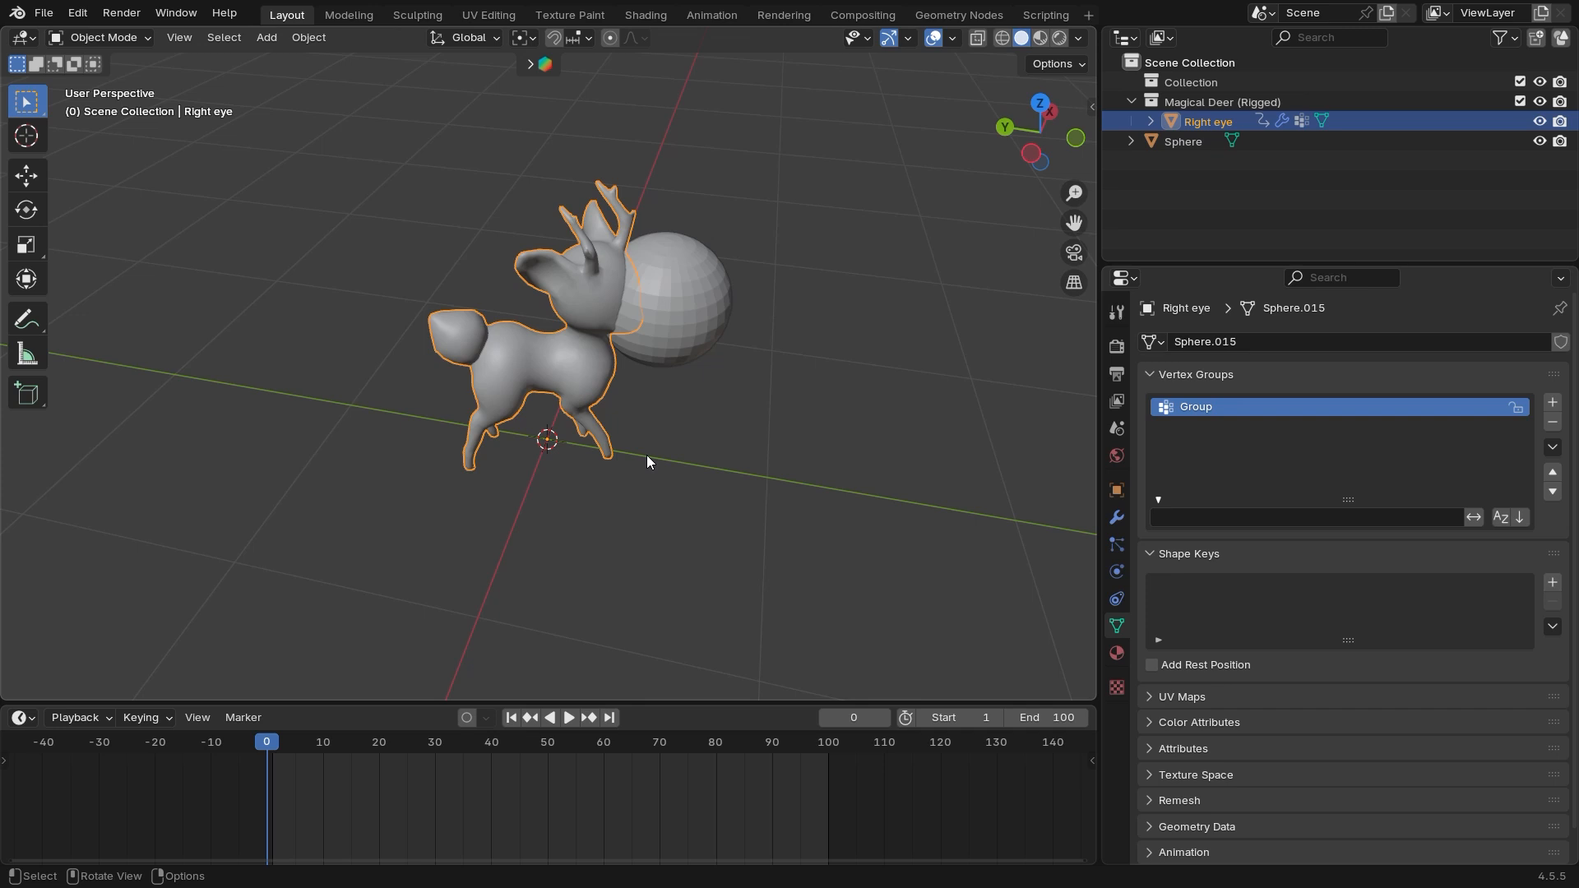
click(100, 37)
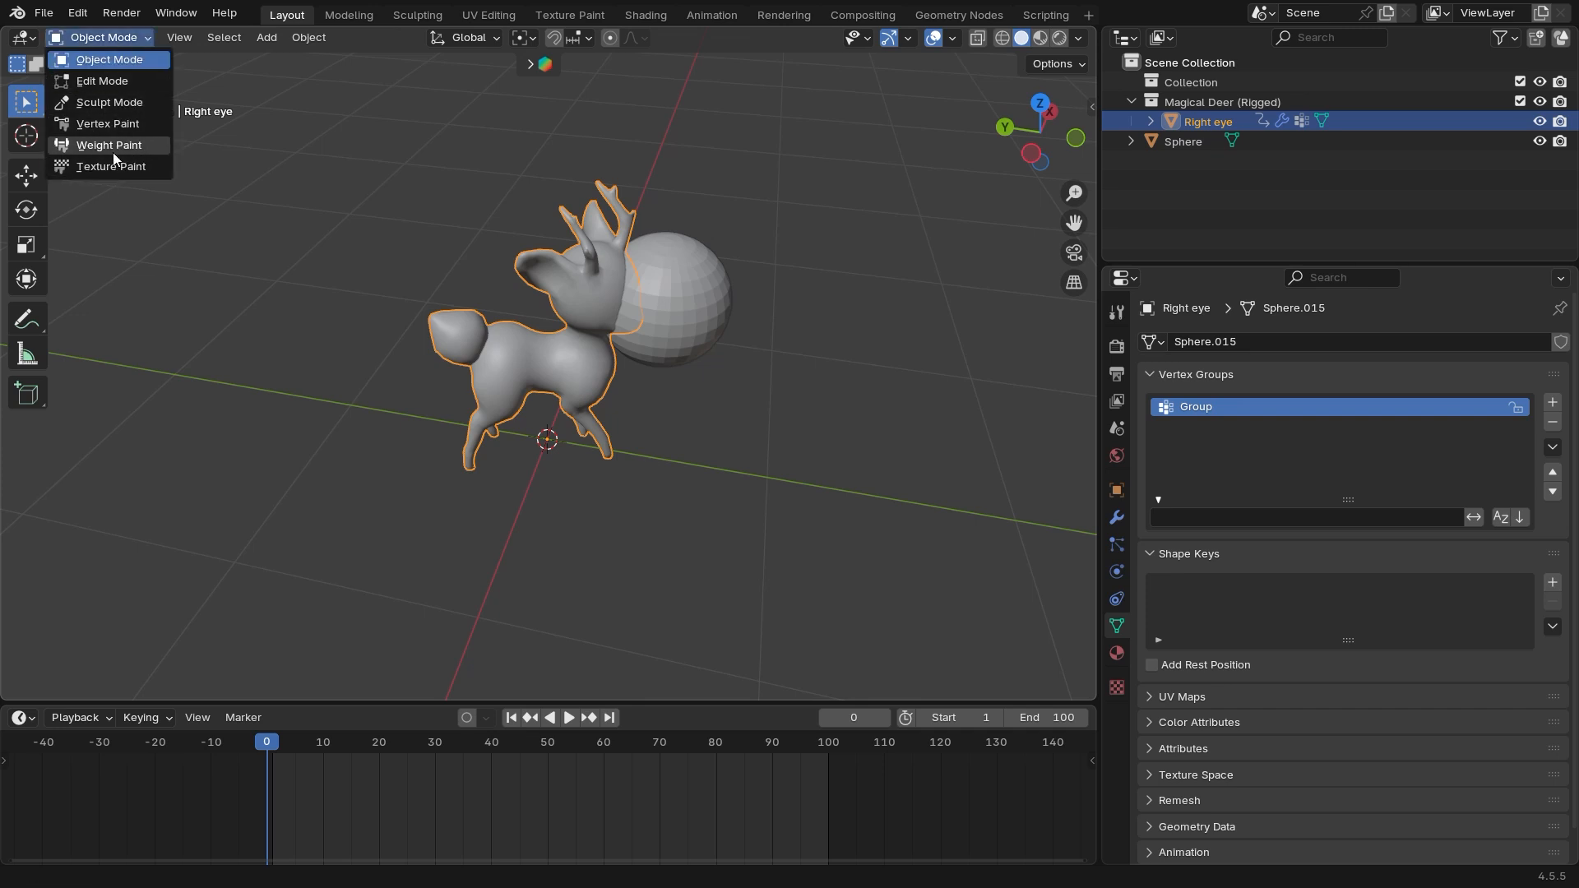
click(747, 427)
middle_drag(746, 427, 624, 373)
click(605, 436)
scroll(668, 392, up, 3)
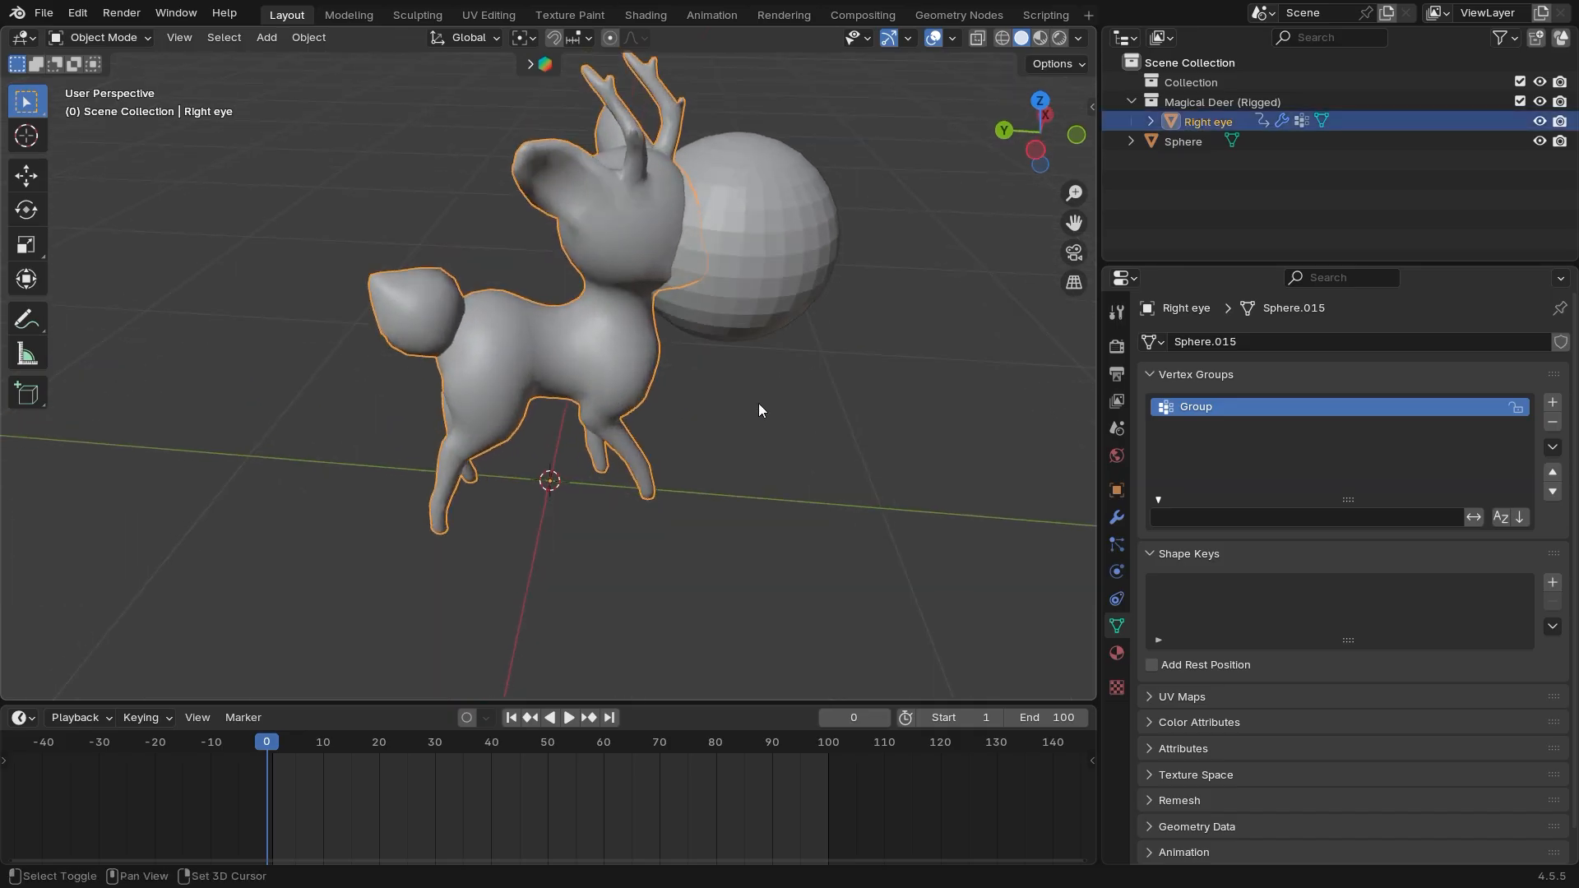
Assign the vertex group named Group to the deer's VertexWeightProximity modifier
click(1116, 517)
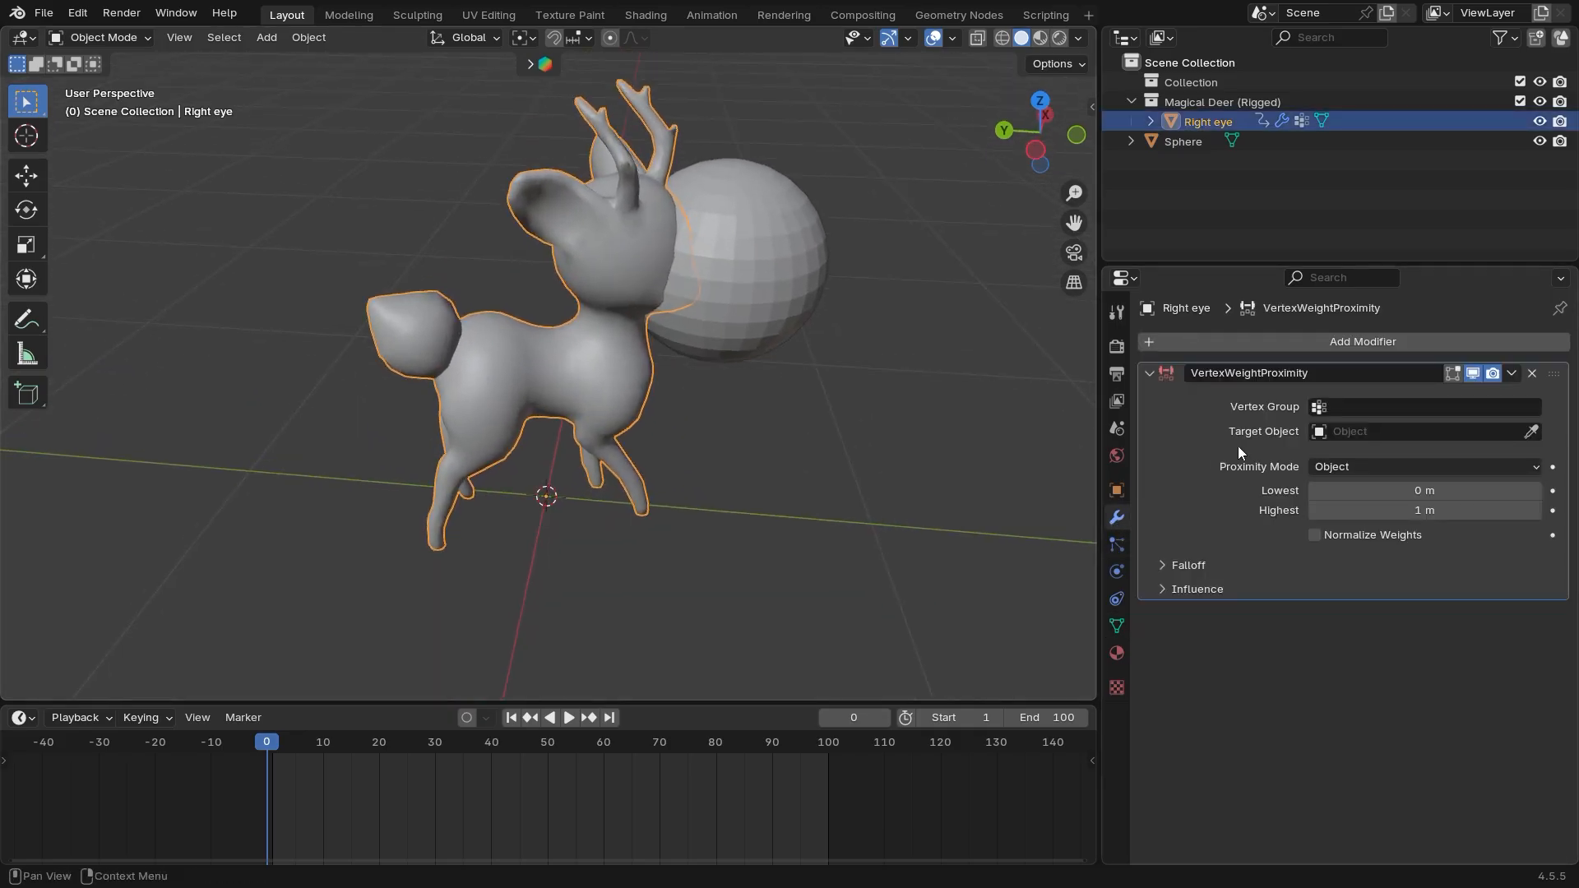
click(1315, 405)
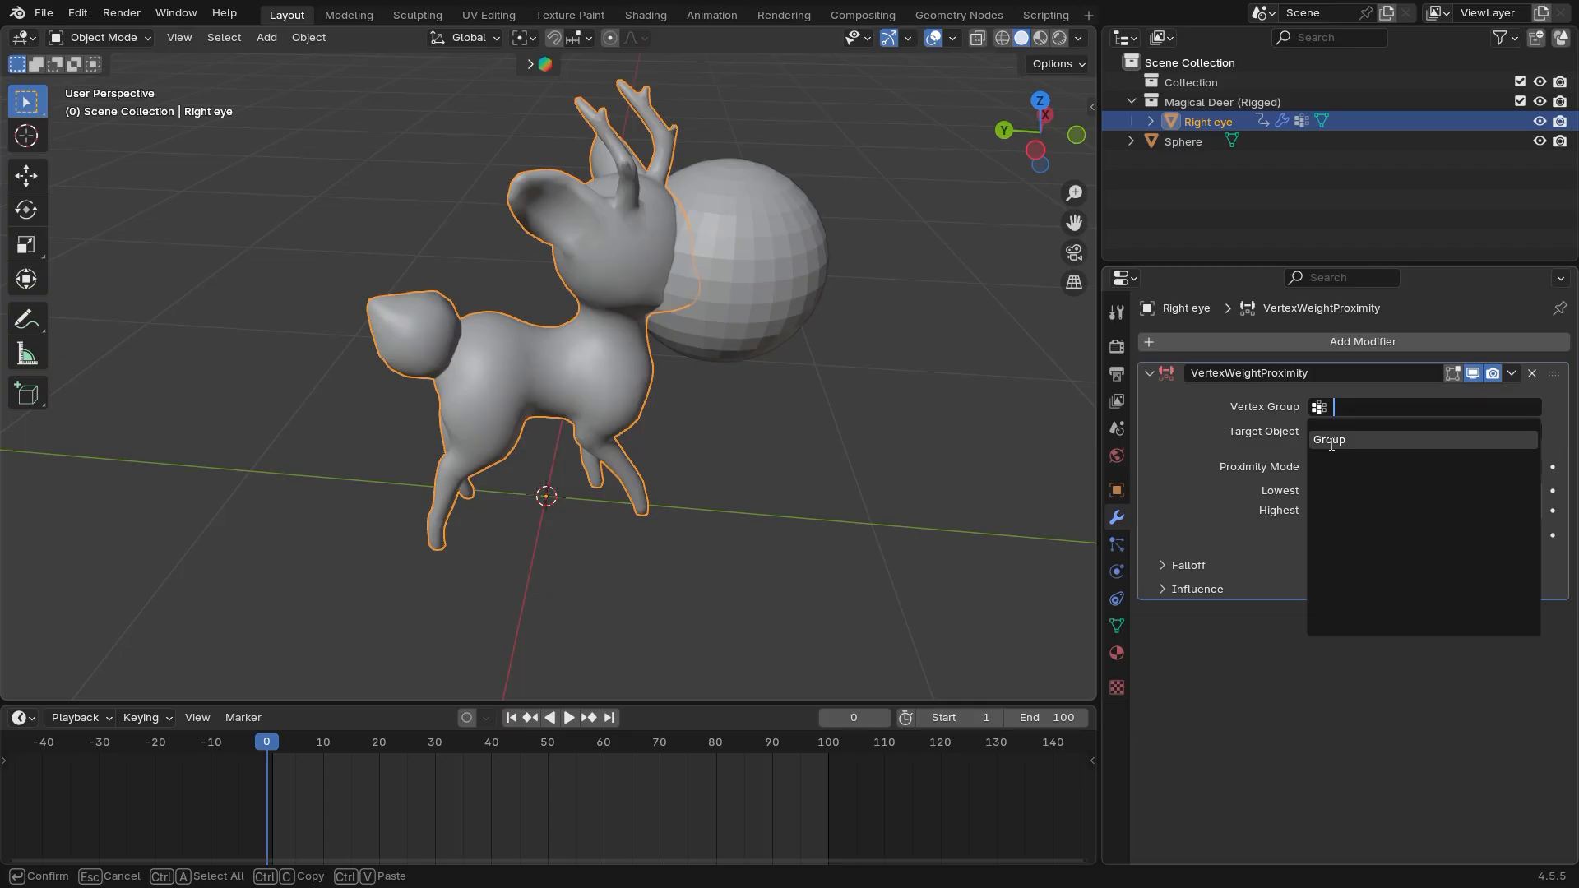
key(Escape)
click(1323, 411)
click(1330, 444)
click(921, 396)
scroll(921, 397, up, 2)
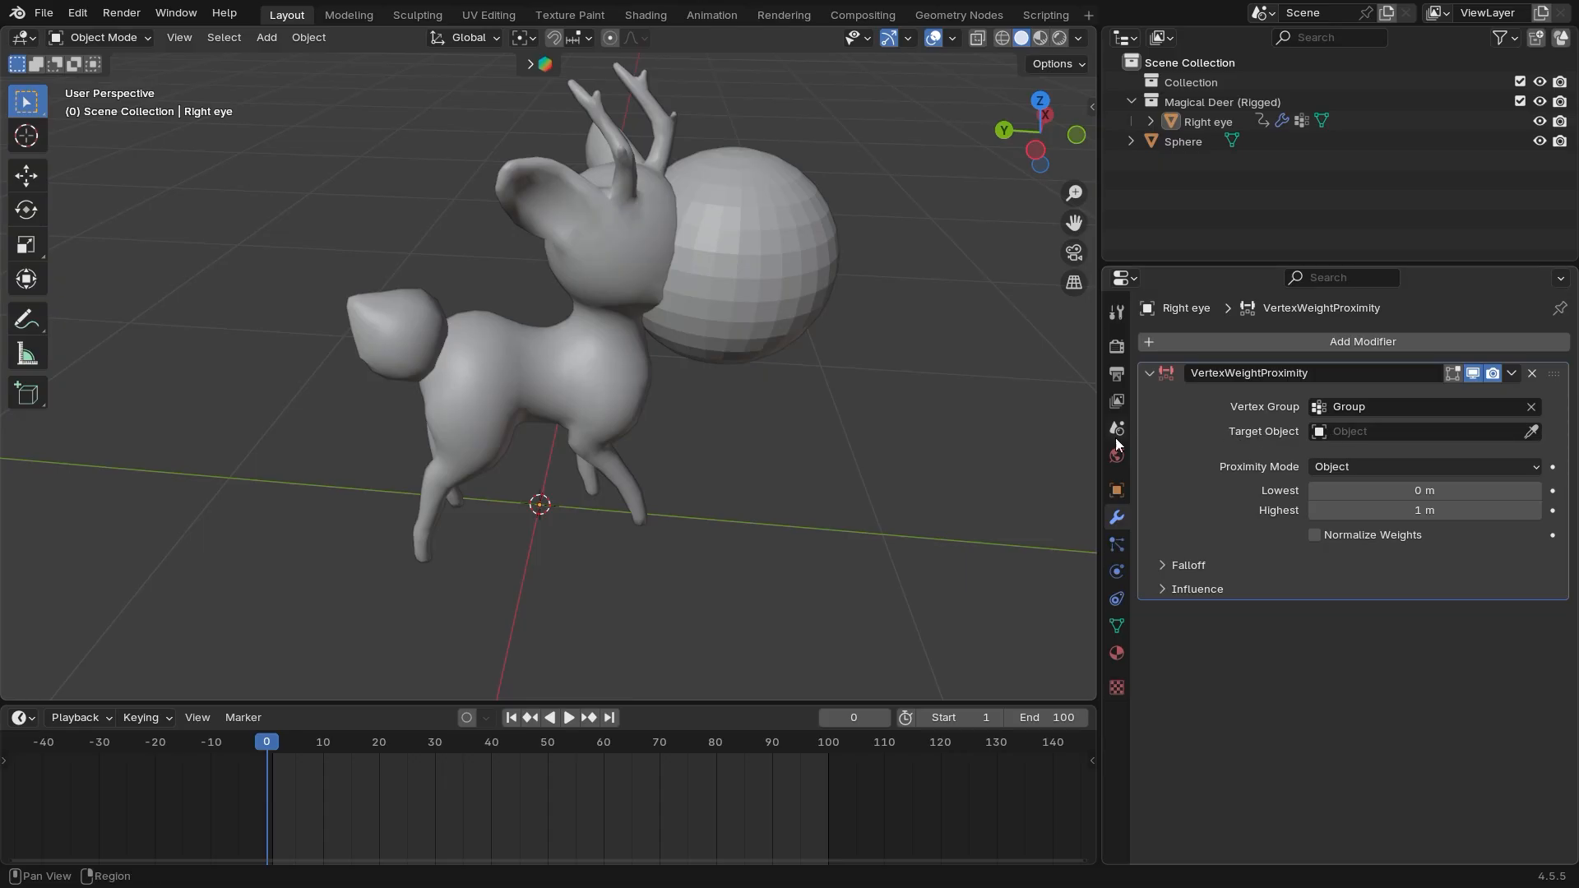
Set the Sphere as the target object of the VertexWeightProximity modifier
shift+middle_drag(821, 421, 821, 444)
scroll(889, 405, up, 2)
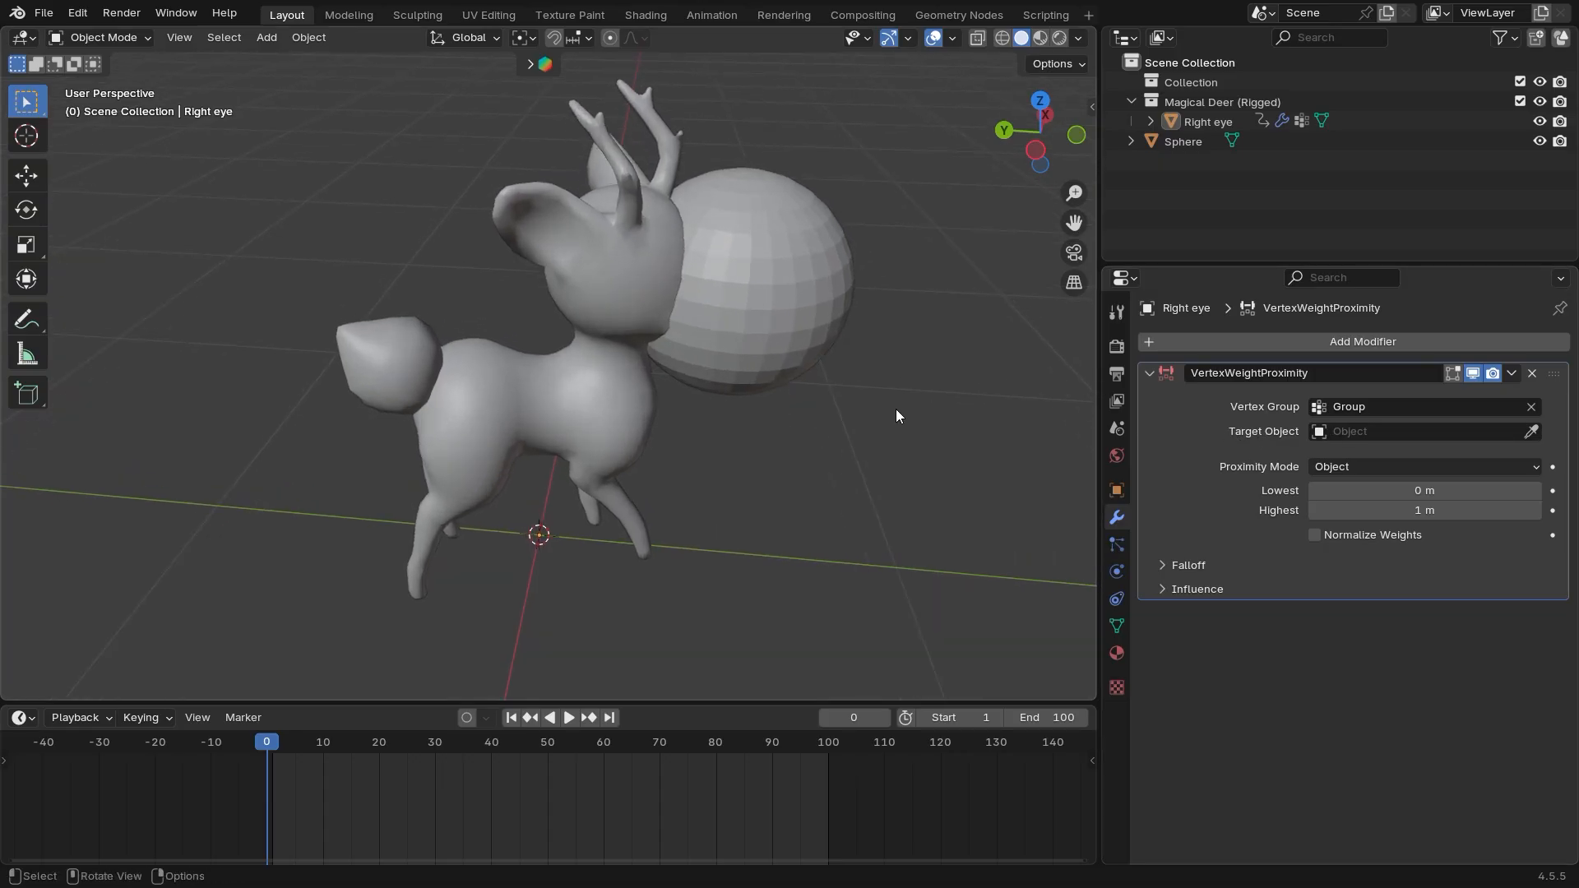
click(1531, 431)
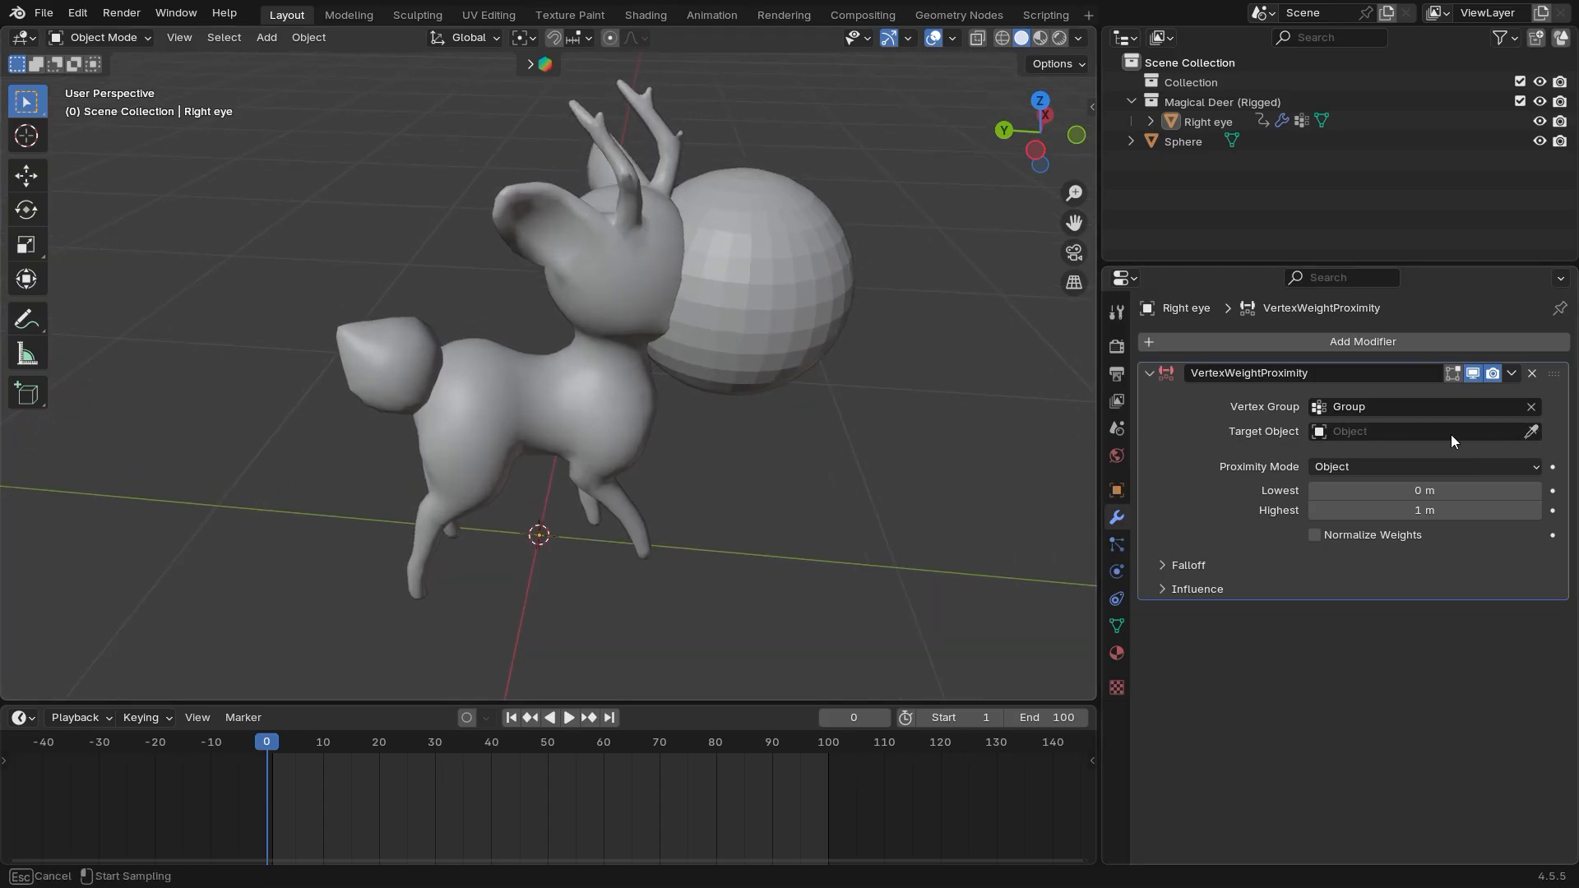
click(1398, 430)
click(1343, 467)
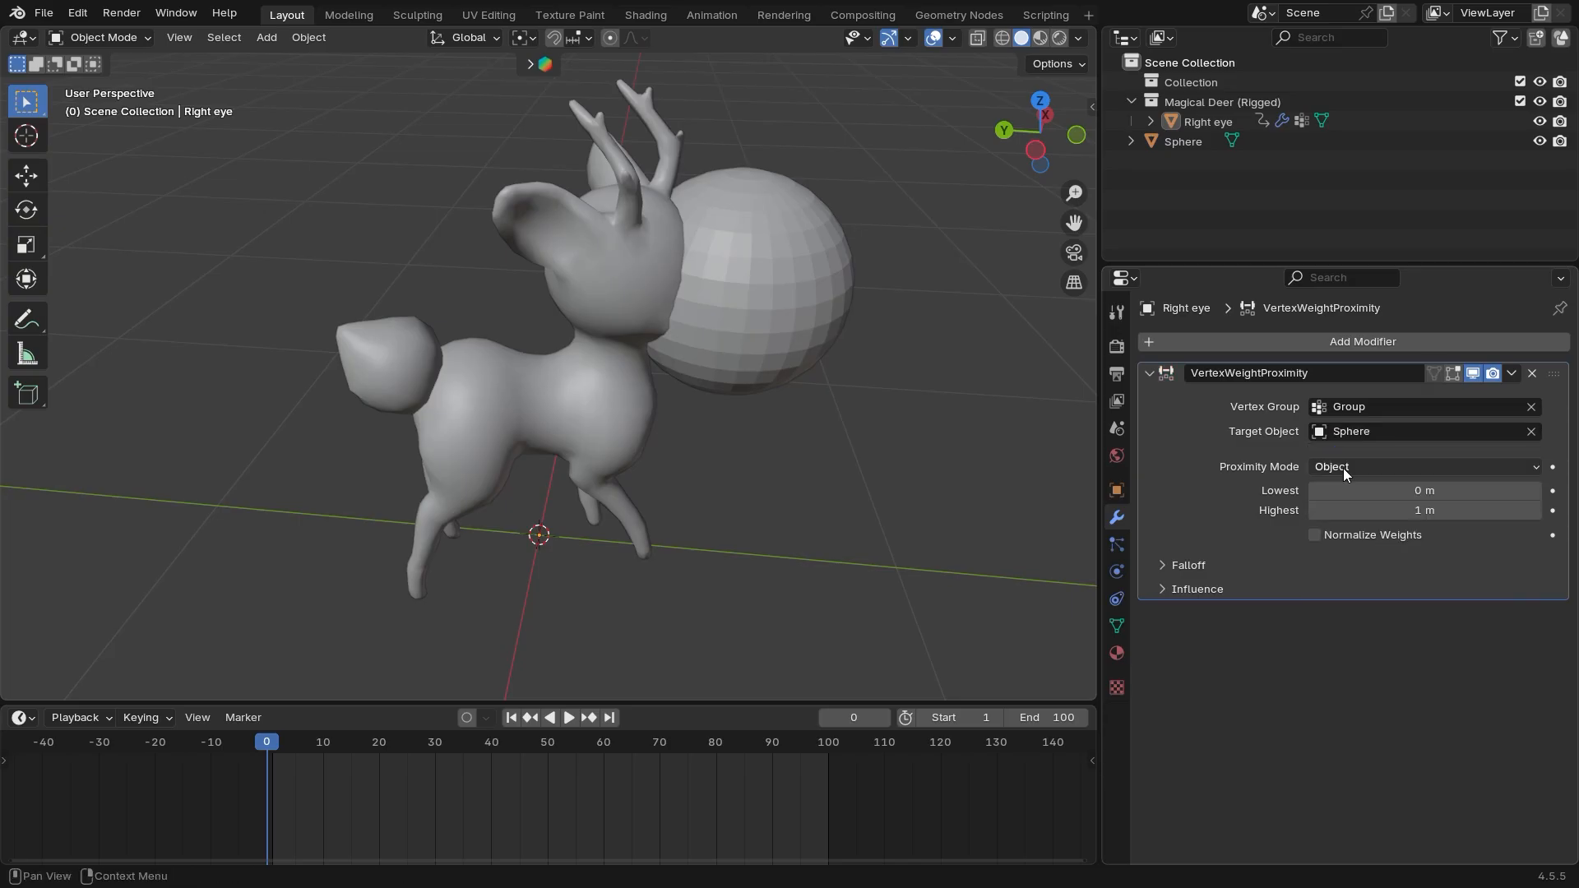
Switch the deer to Weight Paint mode and inspect its weight colours next to the sphere
scroll(906, 425, down, 2)
scroll(910, 397, up, 4)
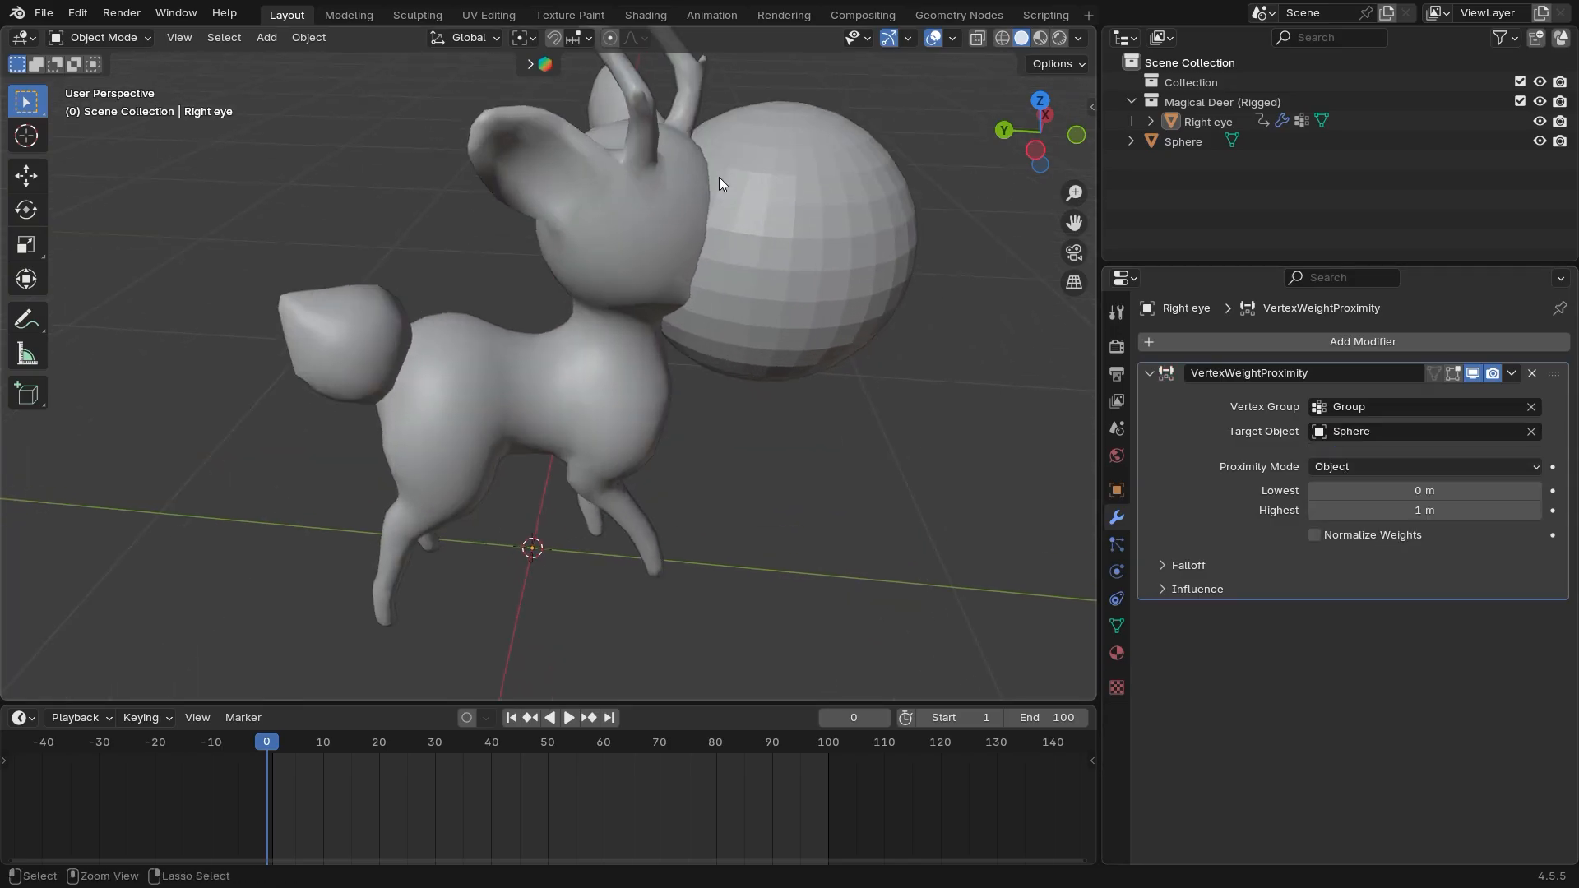
scroll(985, 477, down, 4)
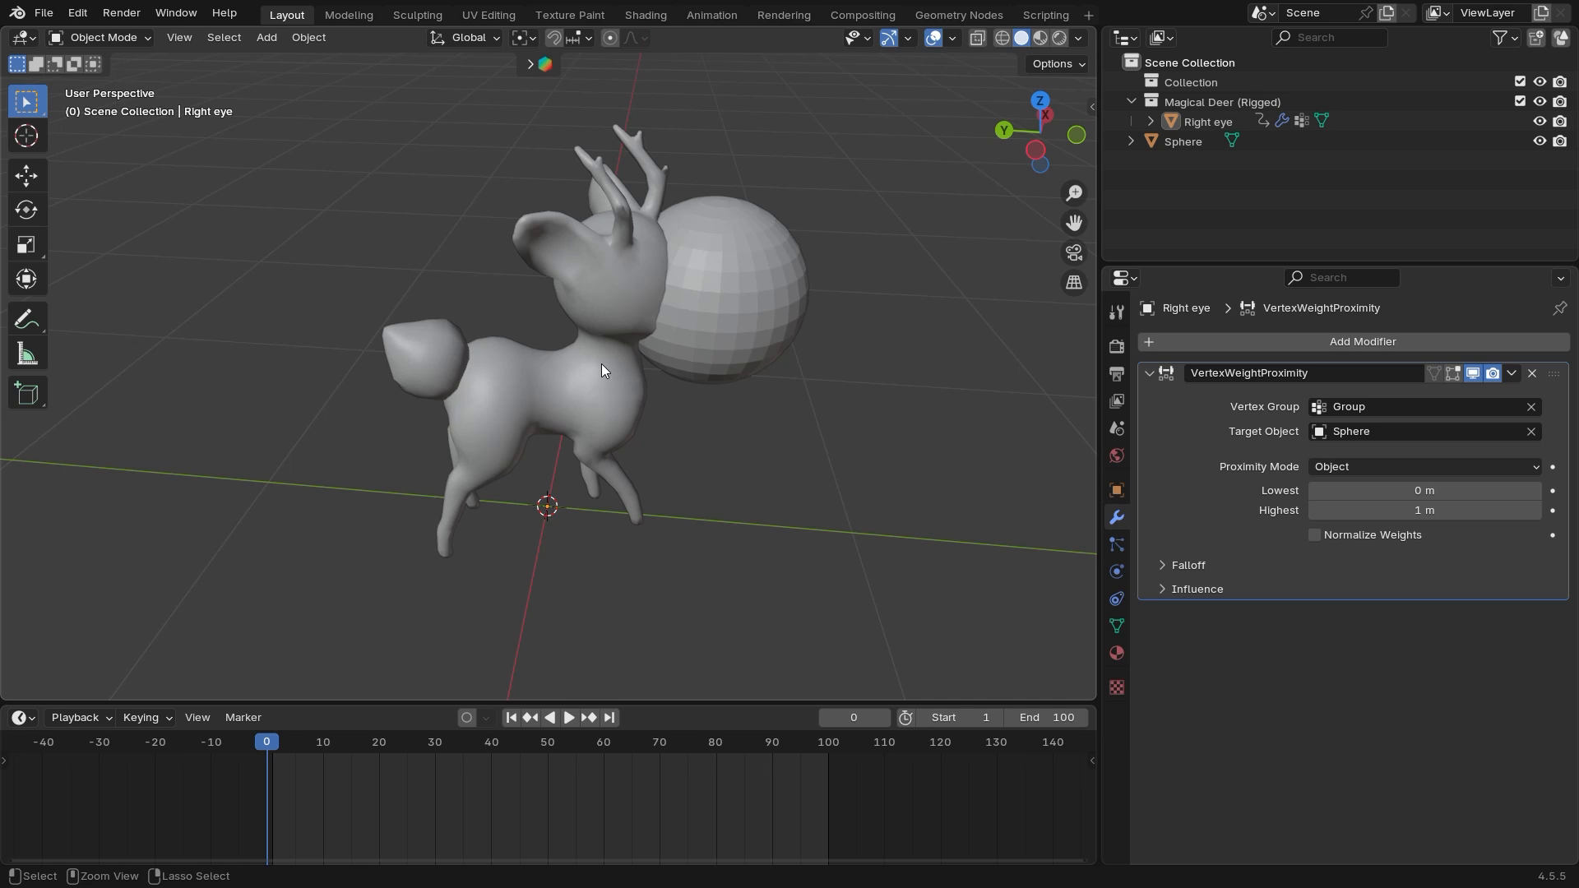
key(ctrl+Tab)
click(494, 302)
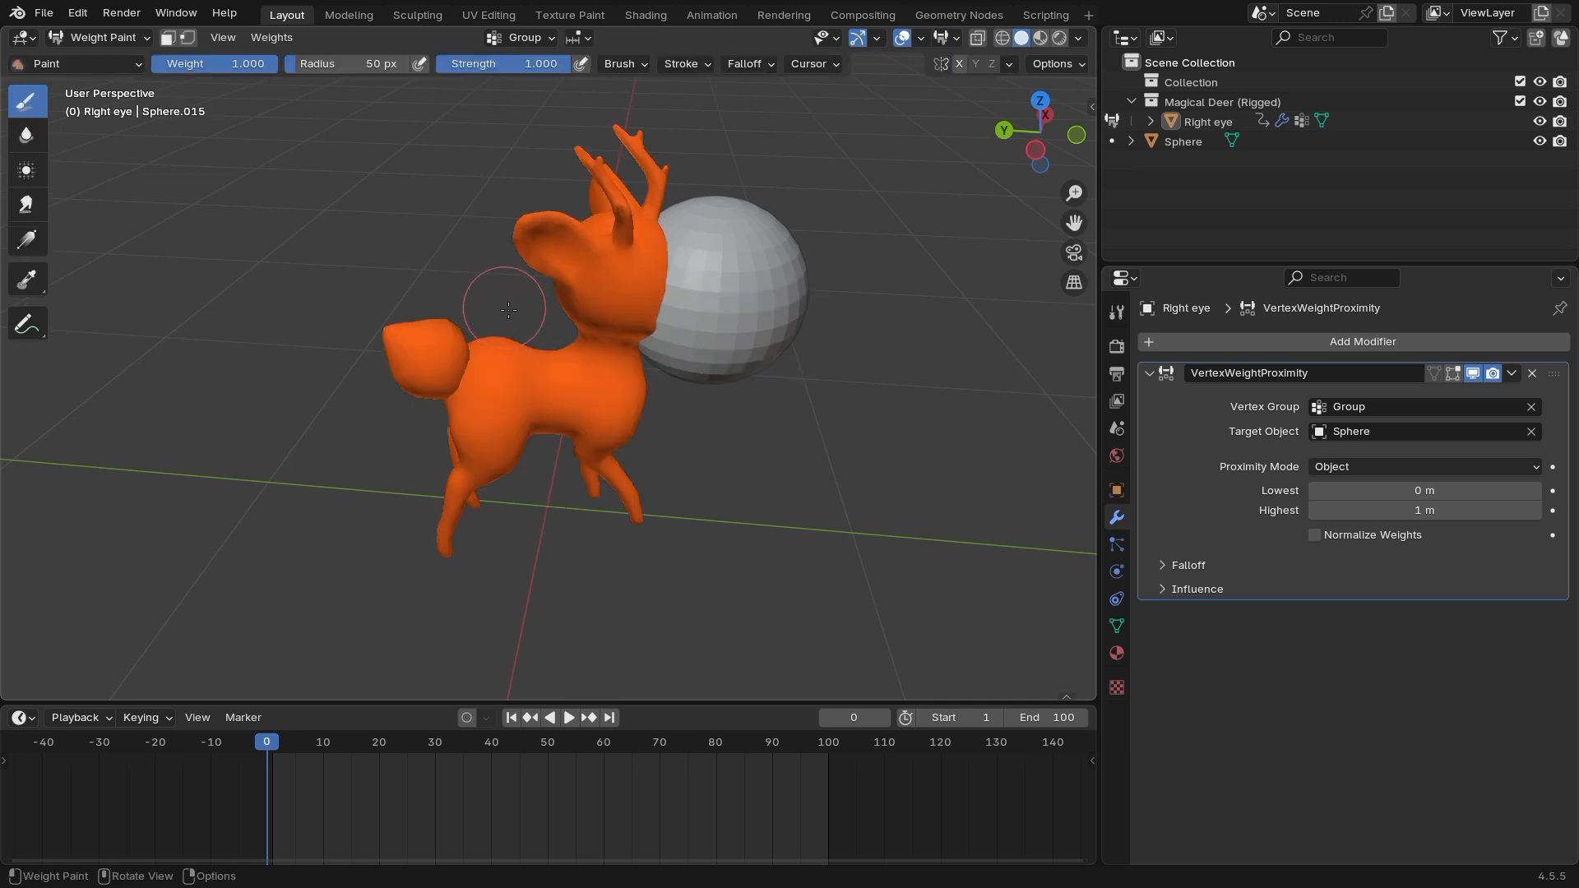
scroll(508, 309, up, 2)
right_click(727, 400)
mouse_move(835, 440)
middle_down()
mouse_move(797, 442)
mouse_move(803, 469)
mouse_move(738, 431)
middle_up()
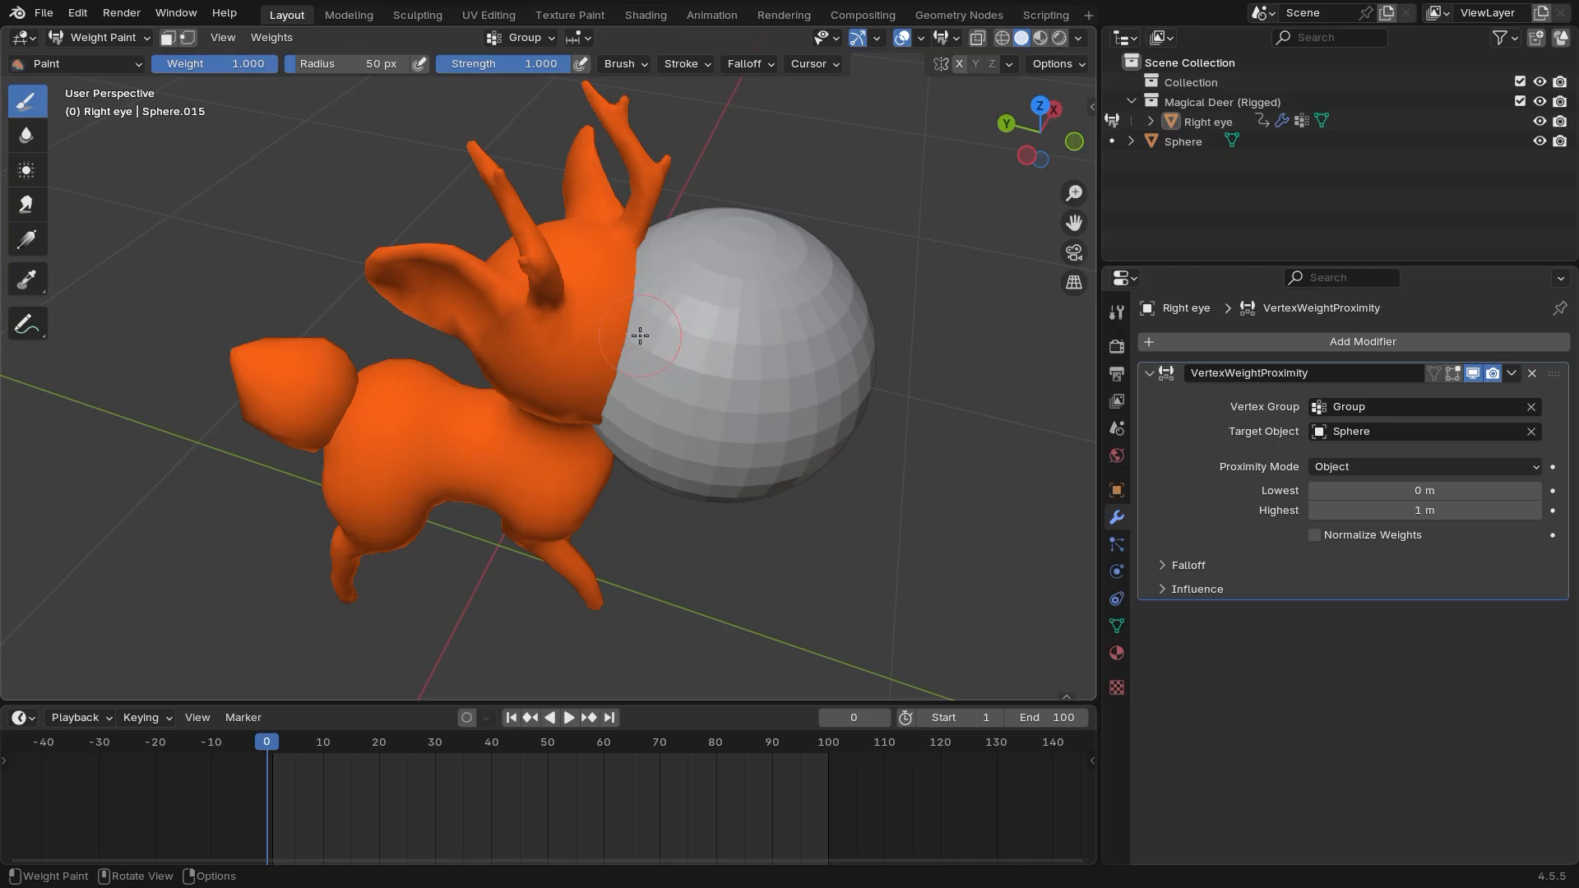
mouse_move(638, 342)
middle_down()
mouse_move(633, 314)
mouse_move(674, 313)
mouse_move(677, 367)
mouse_move(709, 328)
middle_up()
Change the VertexWeightProximity modifier's proximity mode to Geometry
click(1347, 467)
click(1354, 512)
middle_drag(646, 275, 675, 294)
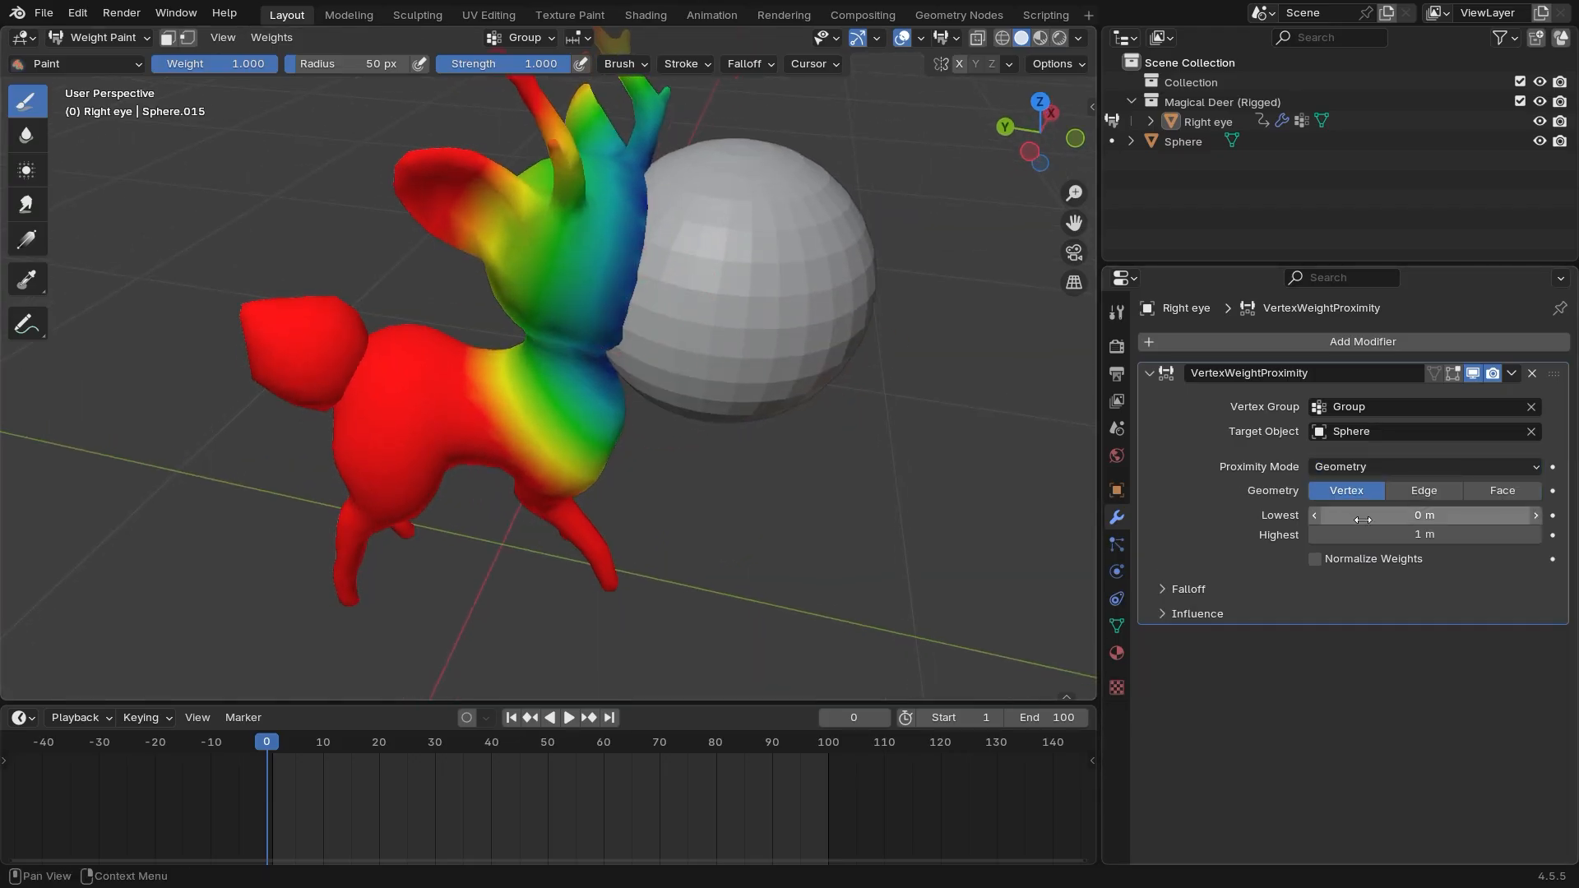
Compare the Edge and Face proximity geometry options on the deer's weights, and set the geometry back to Vertex
click(1412, 495)
click(1507, 495)
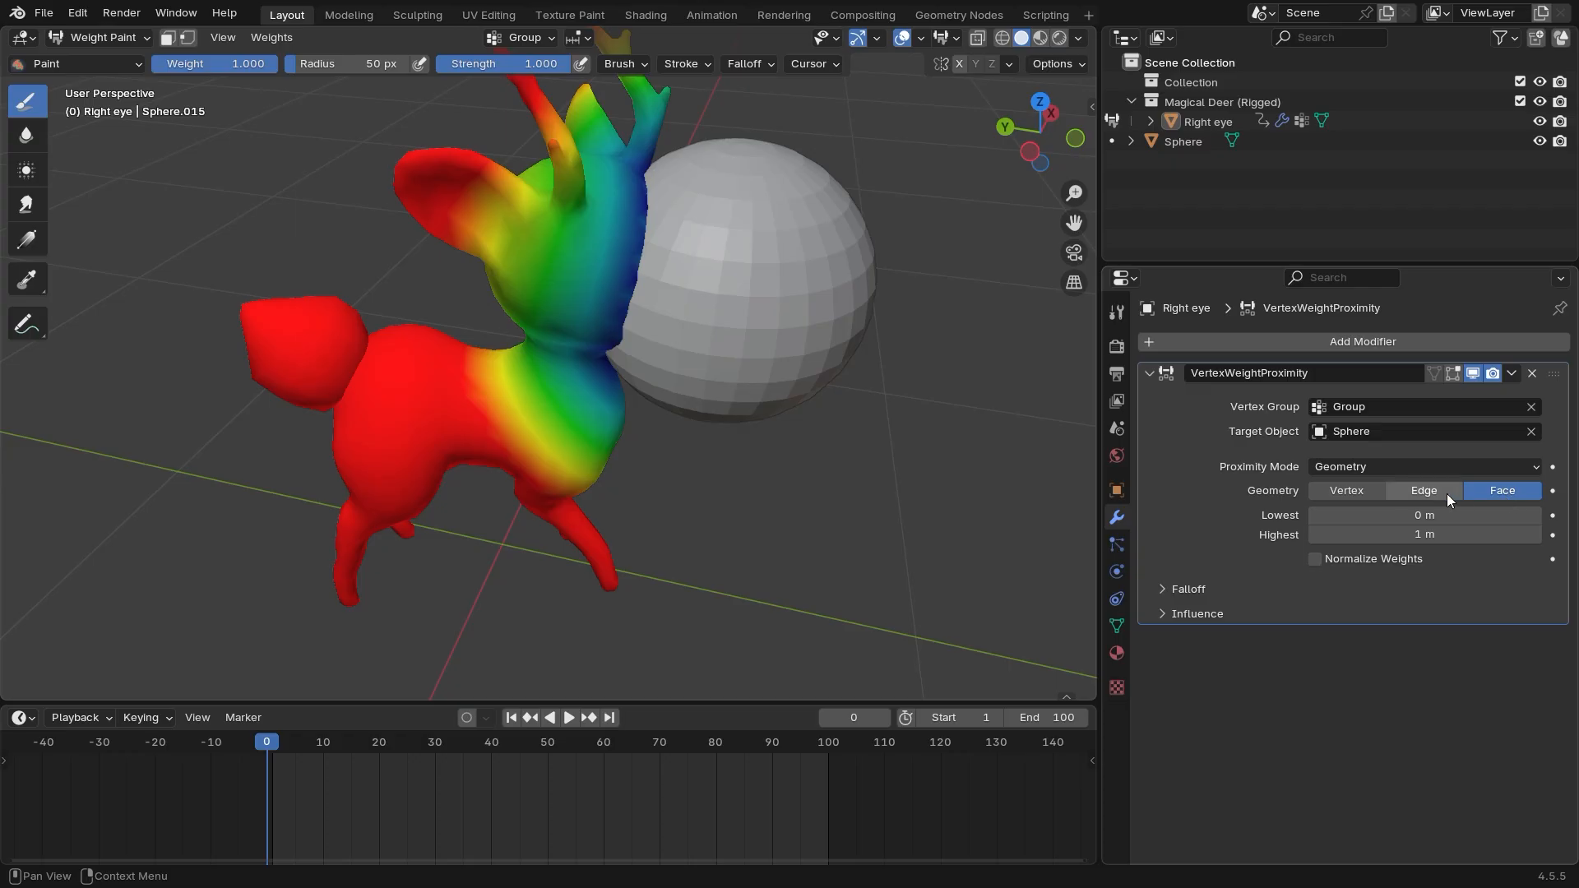
click(1447, 493)
click(1348, 491)
click(1487, 492)
click(1443, 492)
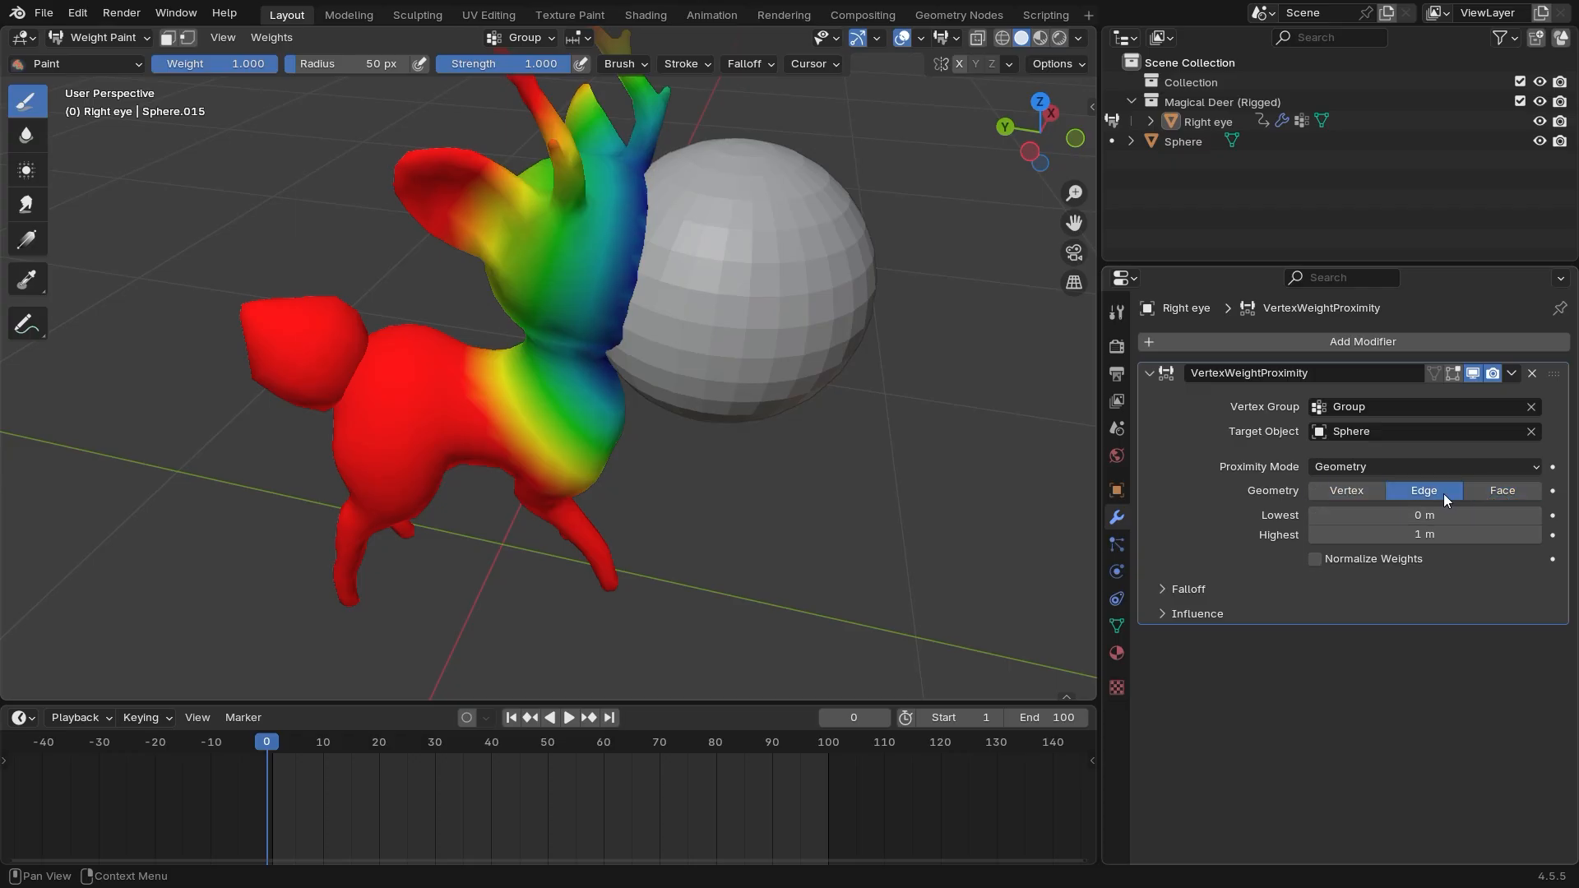
click(1340, 491)
scroll(854, 444, up, 5)
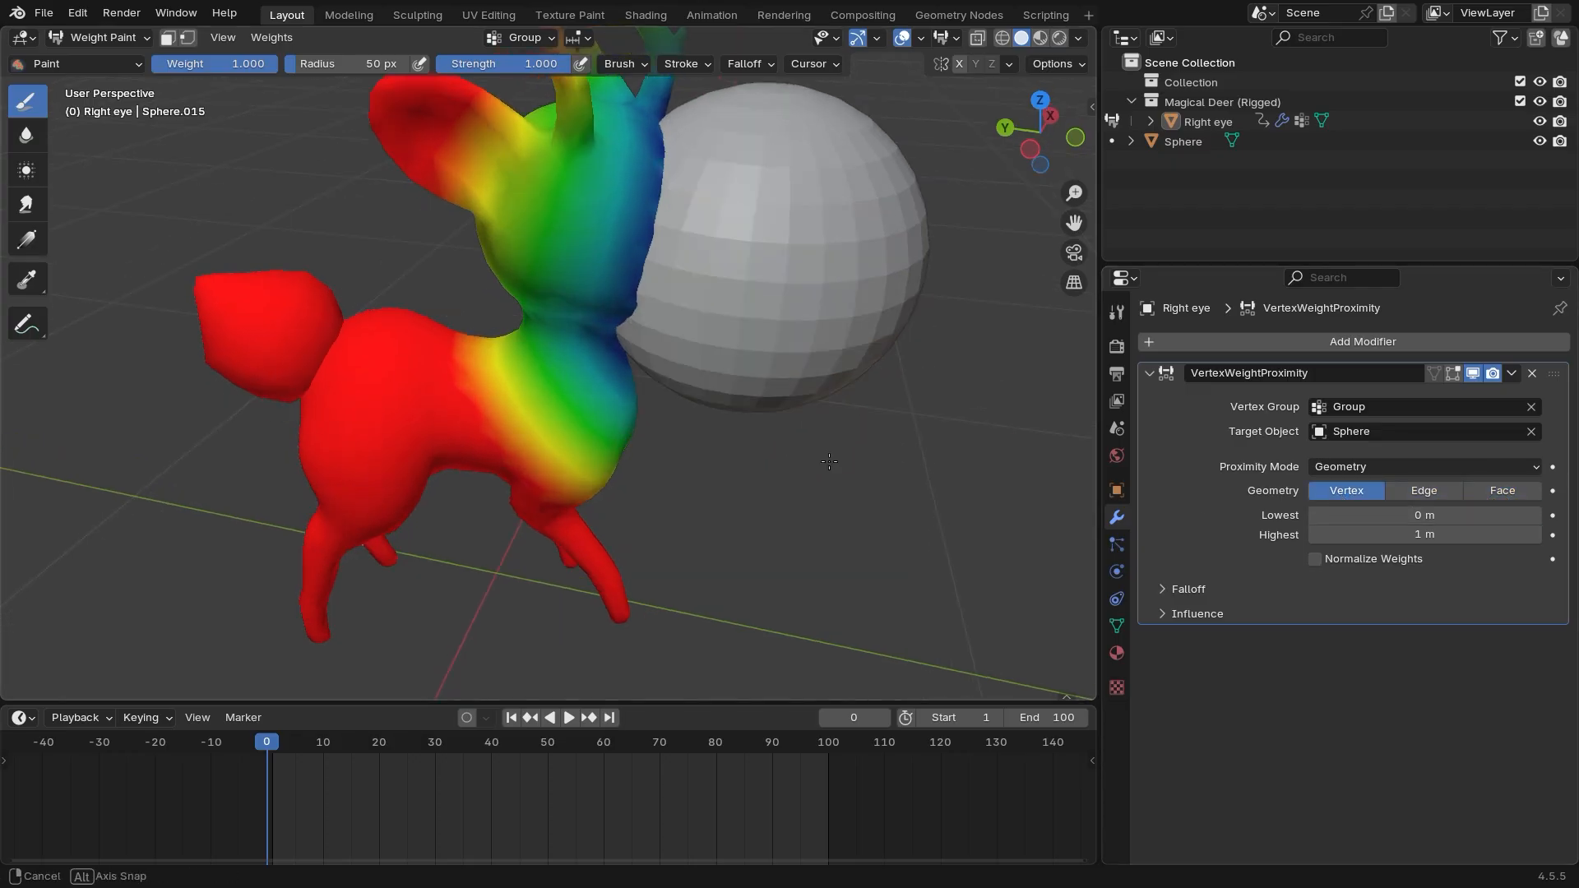
scroll(1004, 491, down, 4)
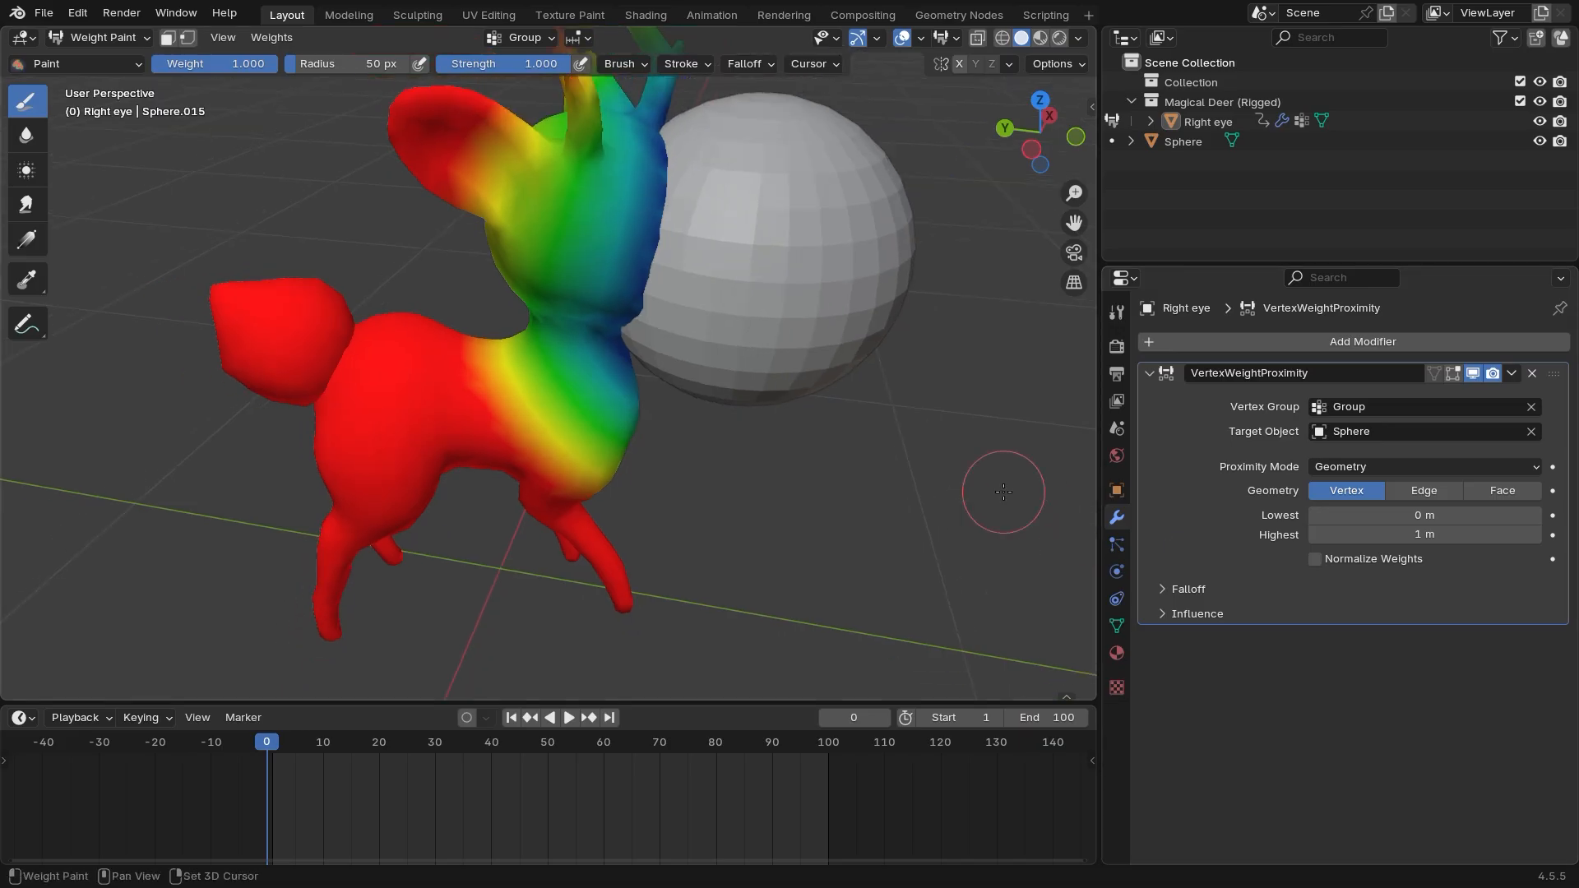
Adjust the proximity distance range to a Lowest of 0 m and a Highest of 0.7 m
ctrl+middle_drag(1005, 501, 1005, 468)
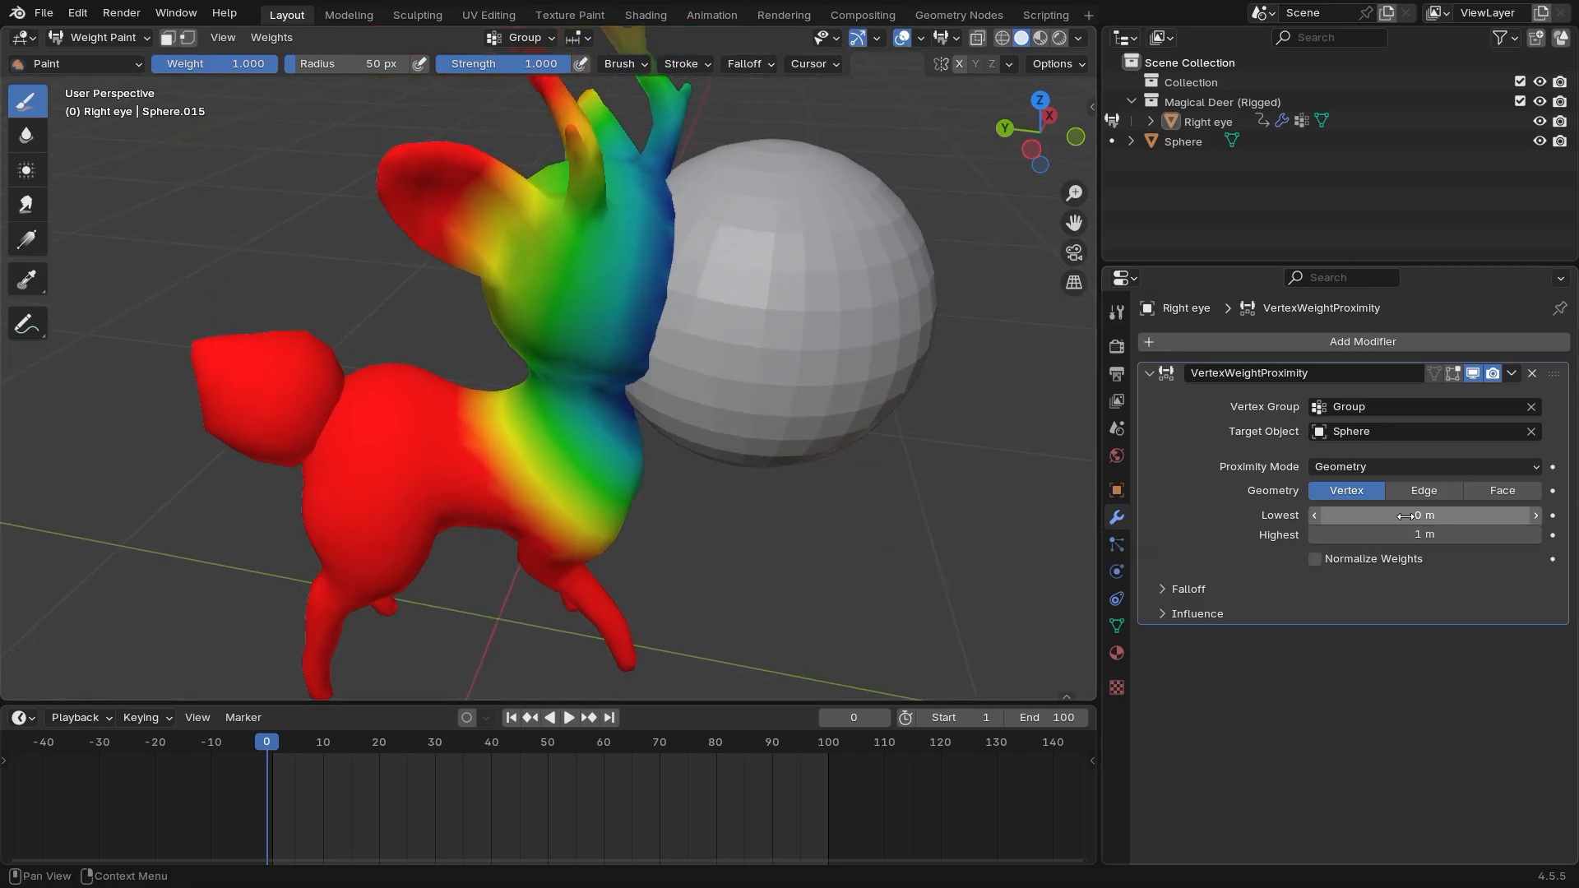
drag(1406, 516, 1554, 517)
mouse_move(1425, 515)
mouse_down()
mouse_move(1373, 515)
mouse_move(1414, 535)
mouse_move(1551, 534)
mouse_move(1428, 534)
mouse_up()
middle_drag(871, 534, 909, 542)
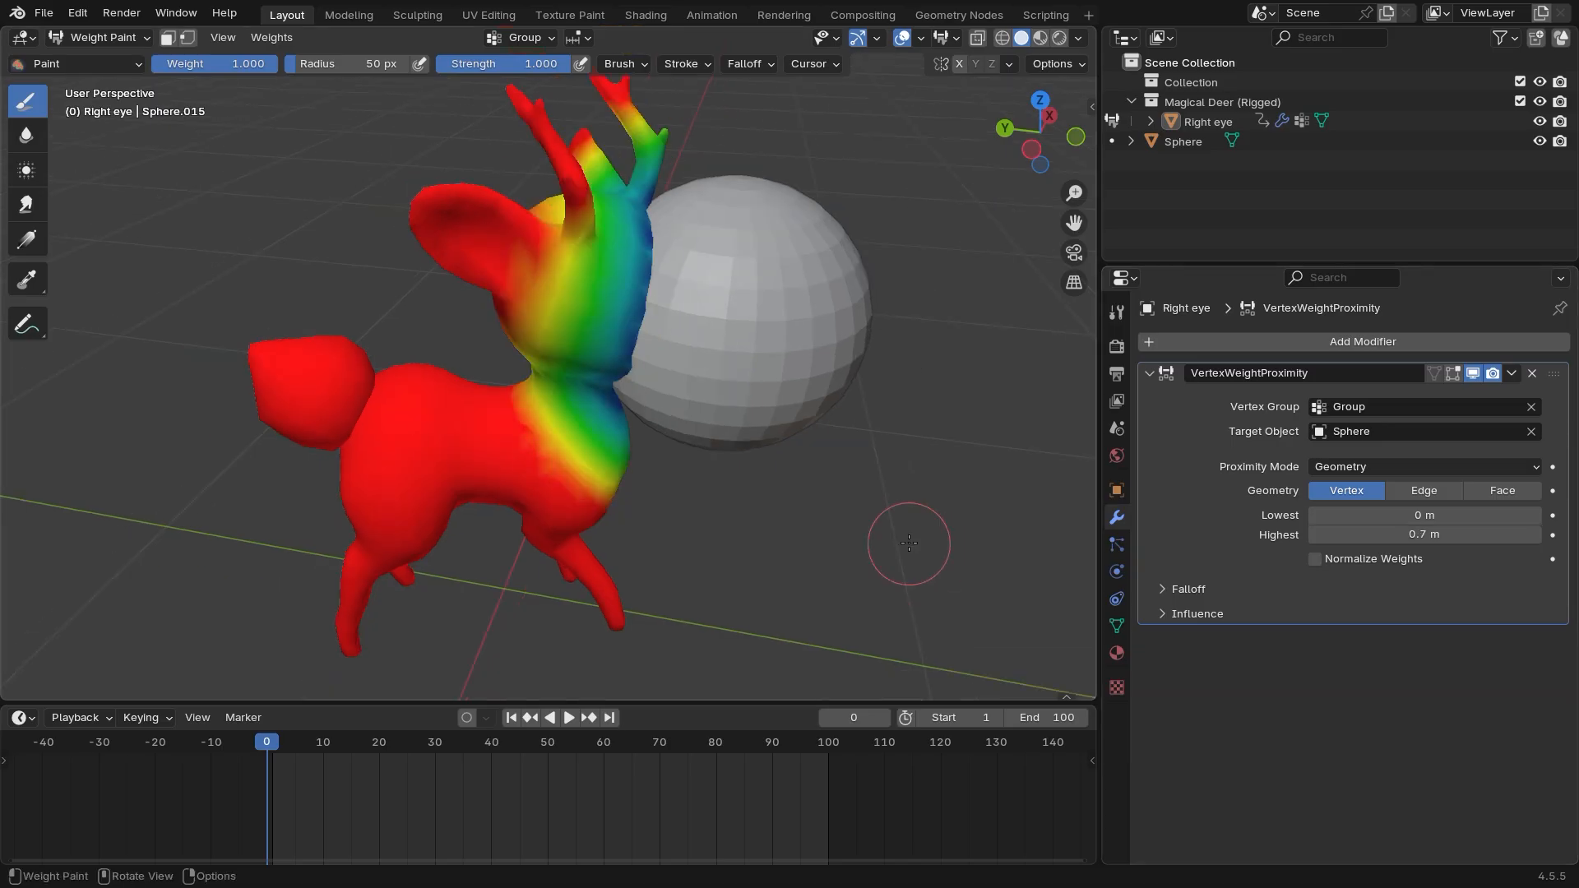
Leave Weight Paint mode and return the deer to Object Mode
key(ctrl+Tab)
click(763, 521)
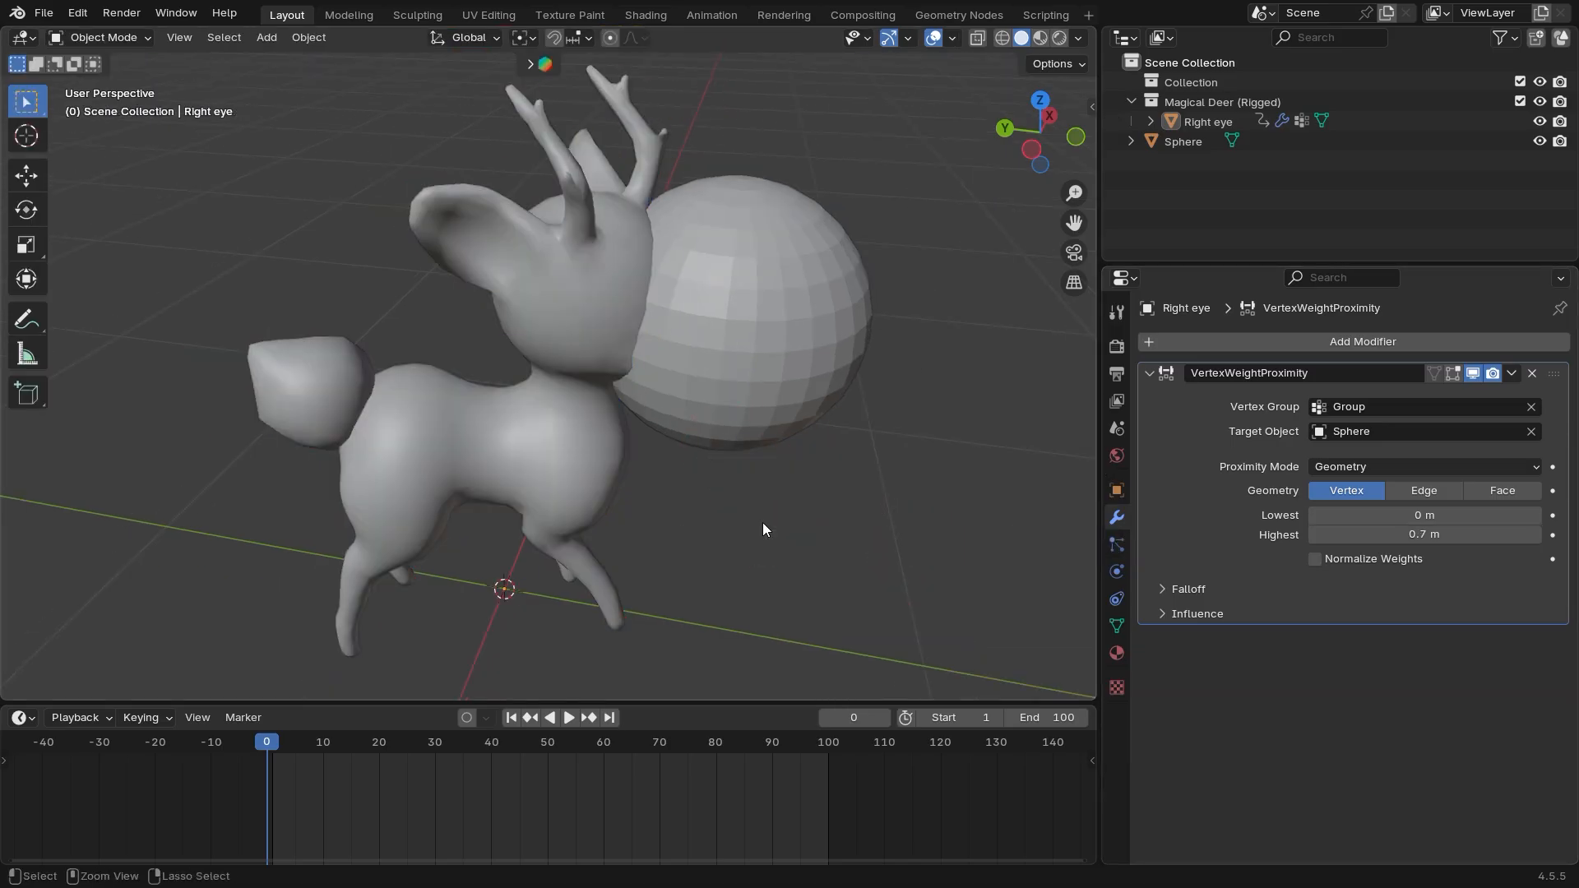
mouse_move(762, 521)
middle_down()
mouse_move(760, 363)
mouse_move(826, 510)
middle_up()
Try moving the sphere away from the deer's face
click(760, 363)
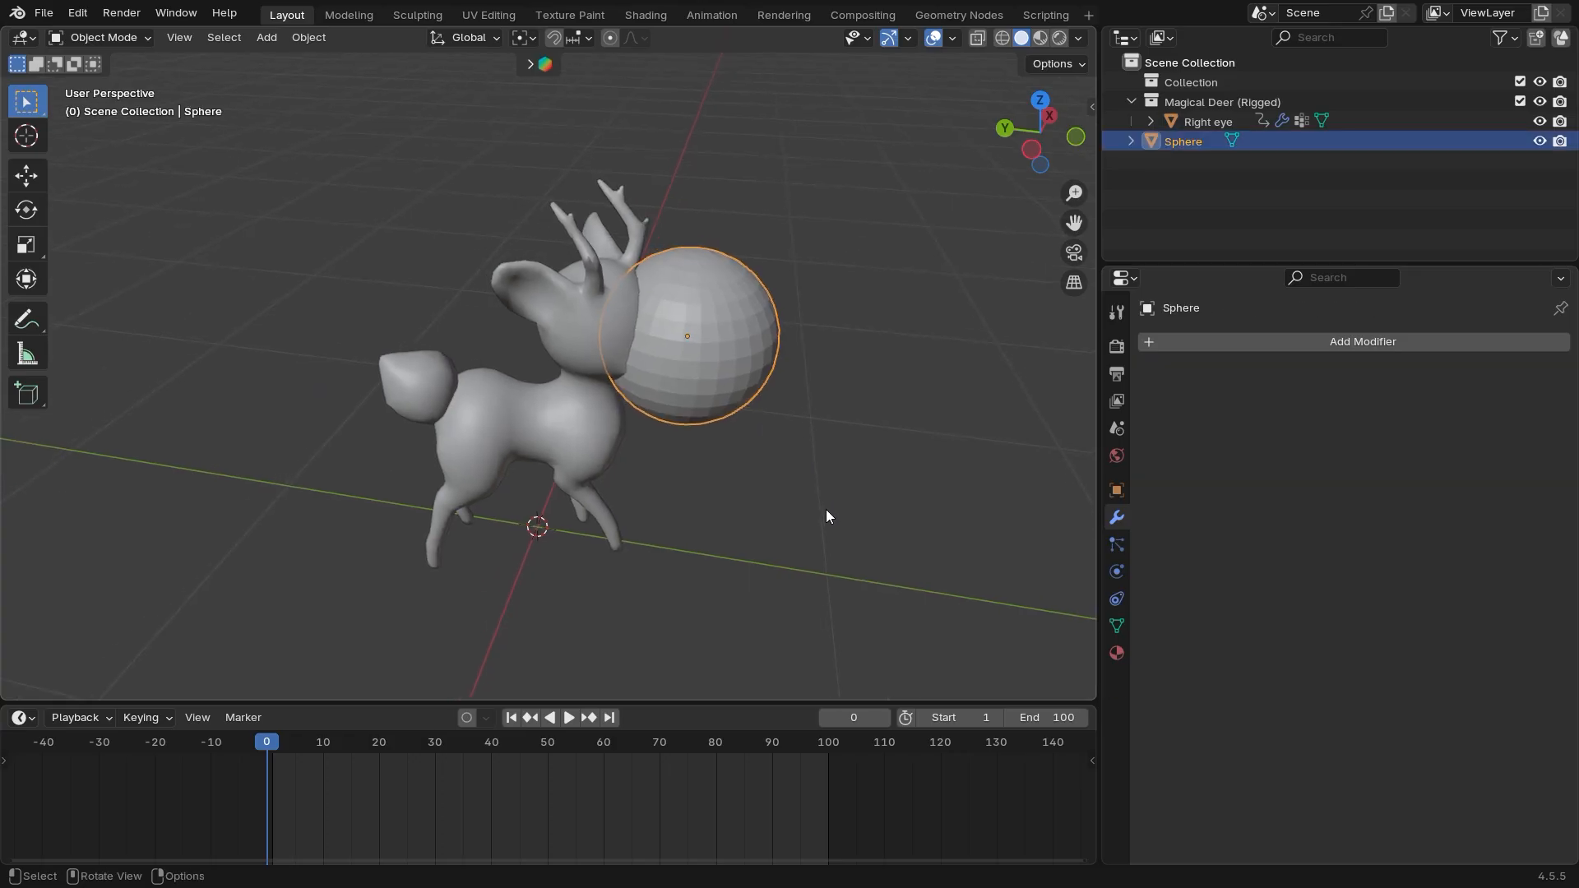
key(g)
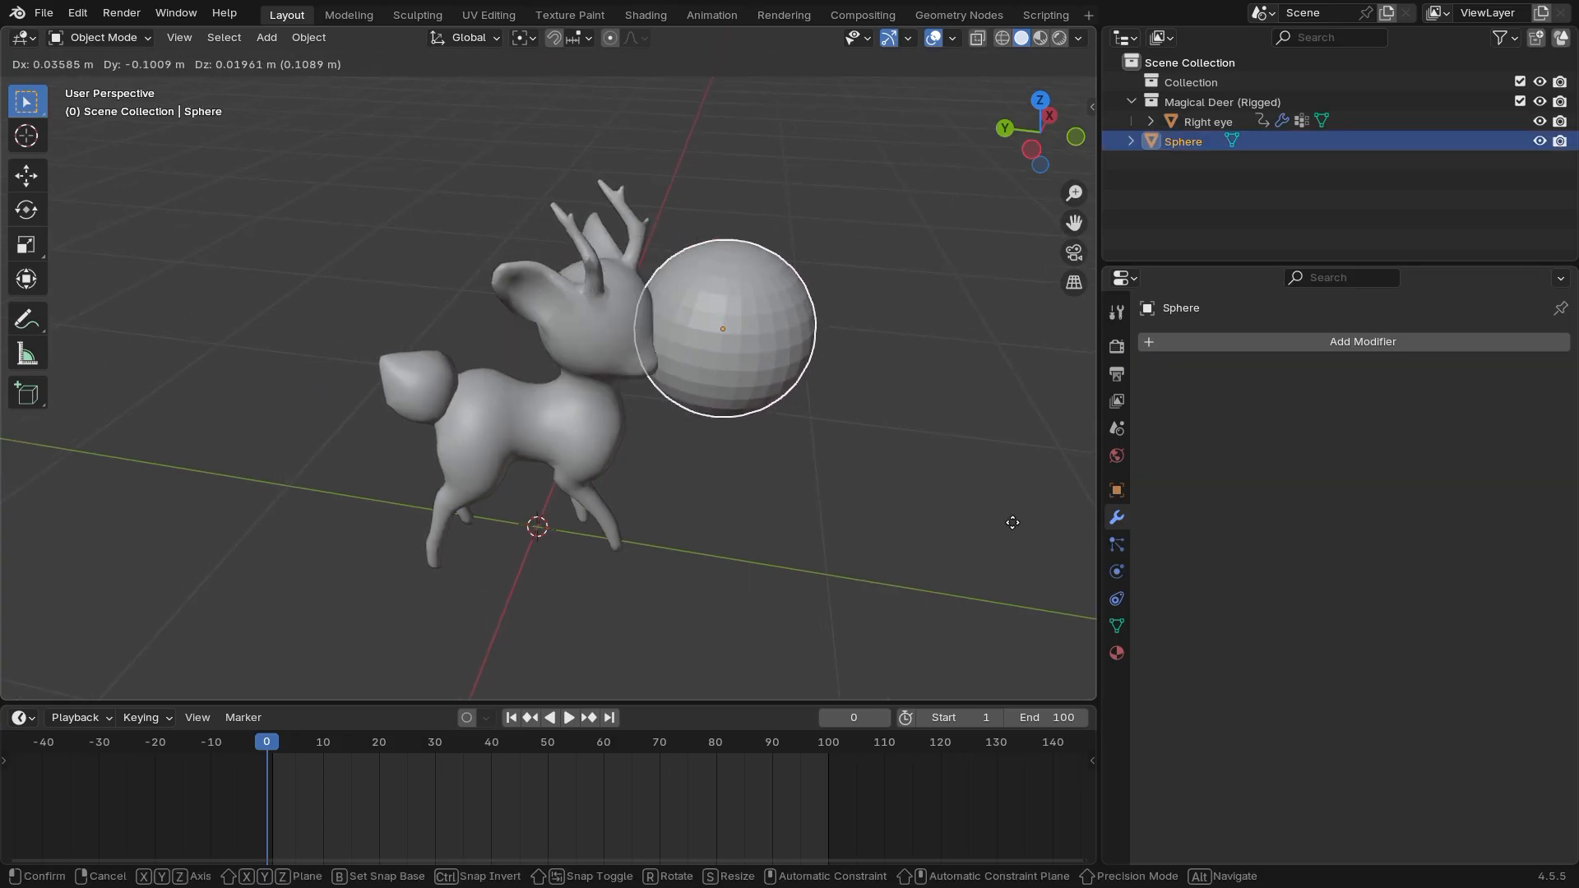
click(962, 523)
scroll(817, 546, up, 5)
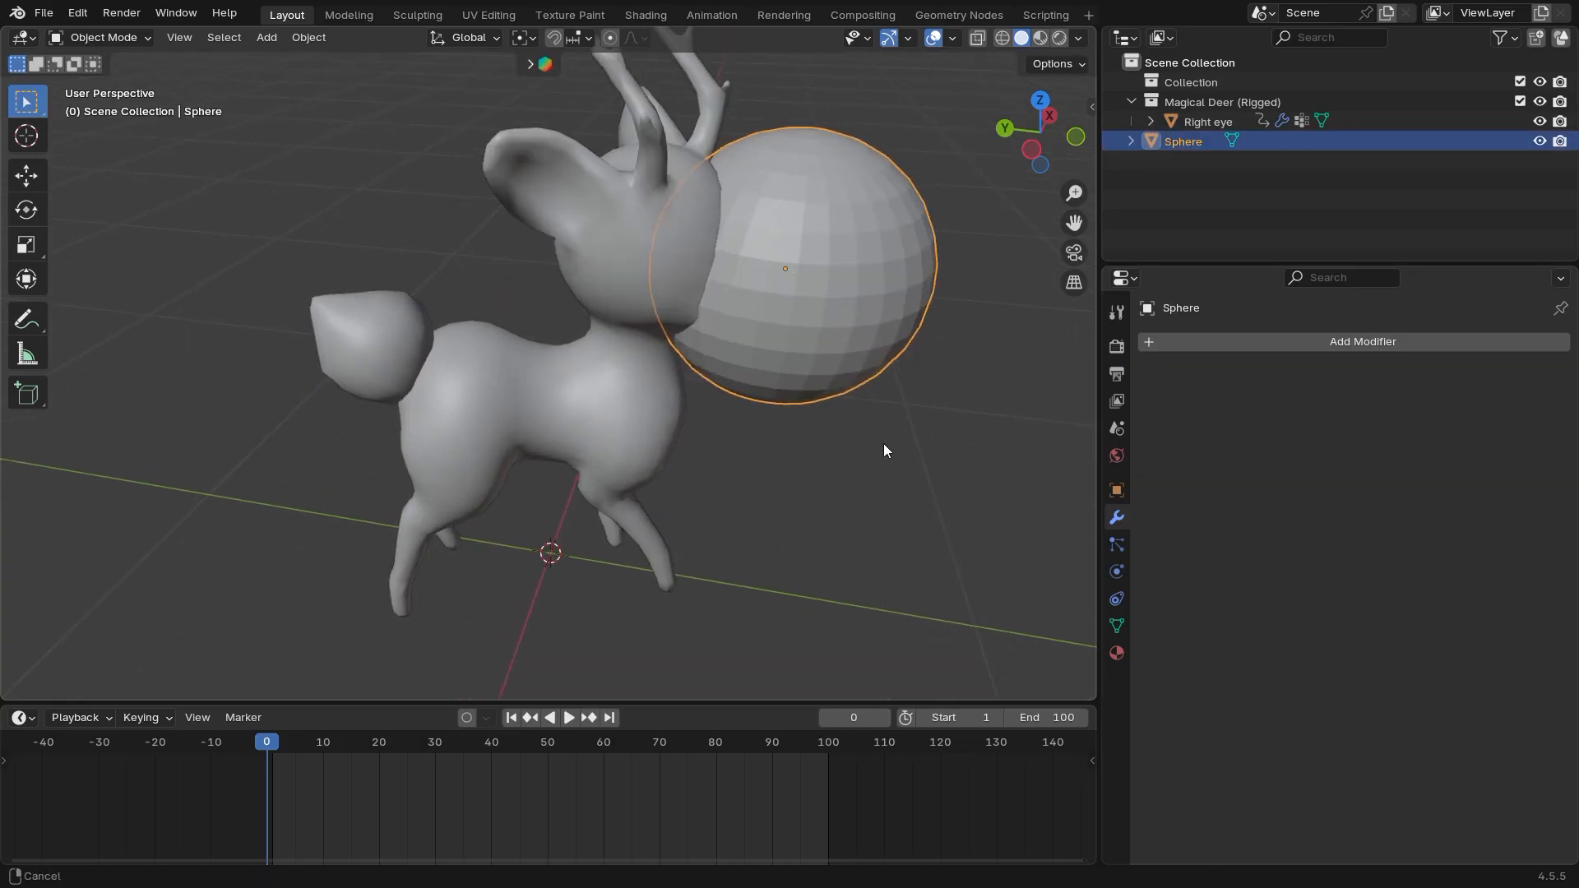
Review the deer's VertexWeightProximity settings together with the sphere used as its target
click(544, 414)
middle_drag(544, 414, 825, 505)
middle_drag(1028, 485, 1086, 412)
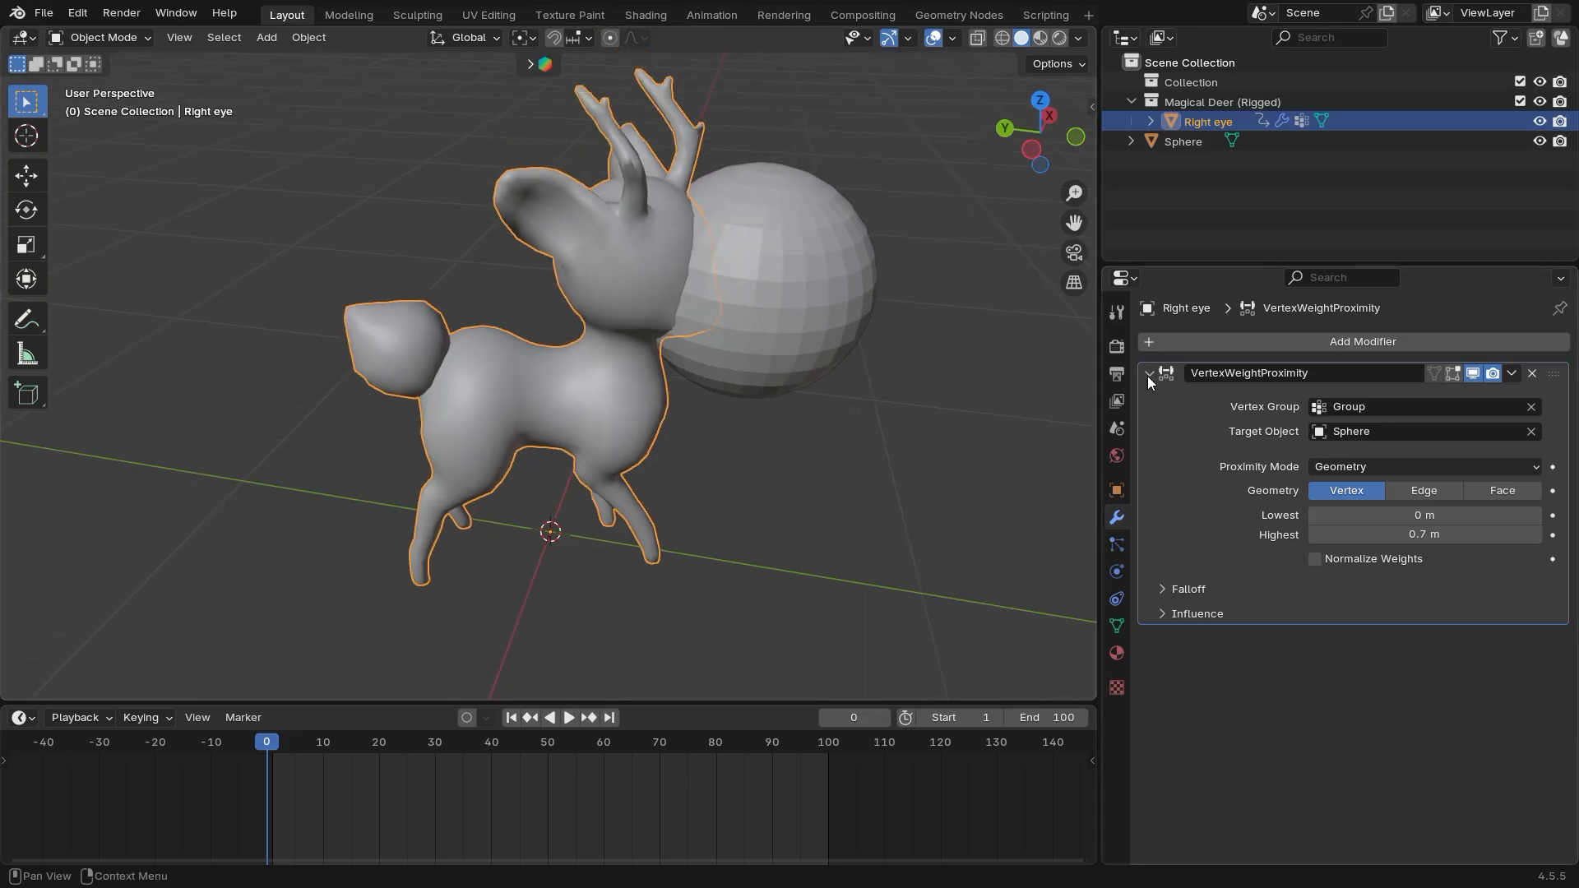
middle_drag(1019, 461, 993, 467)
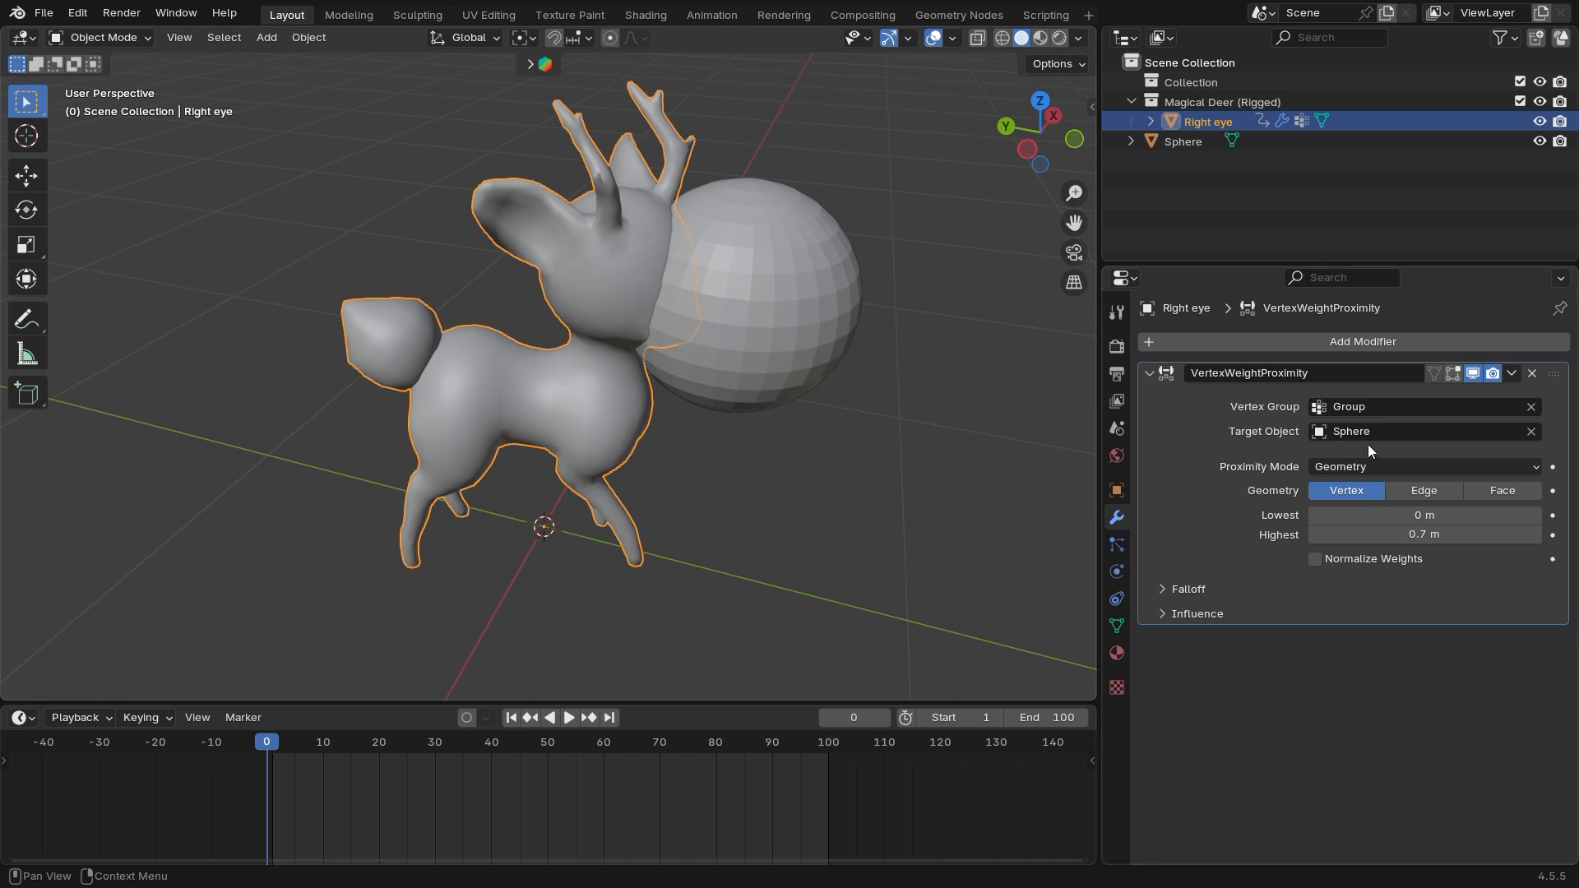
click(1324, 407)
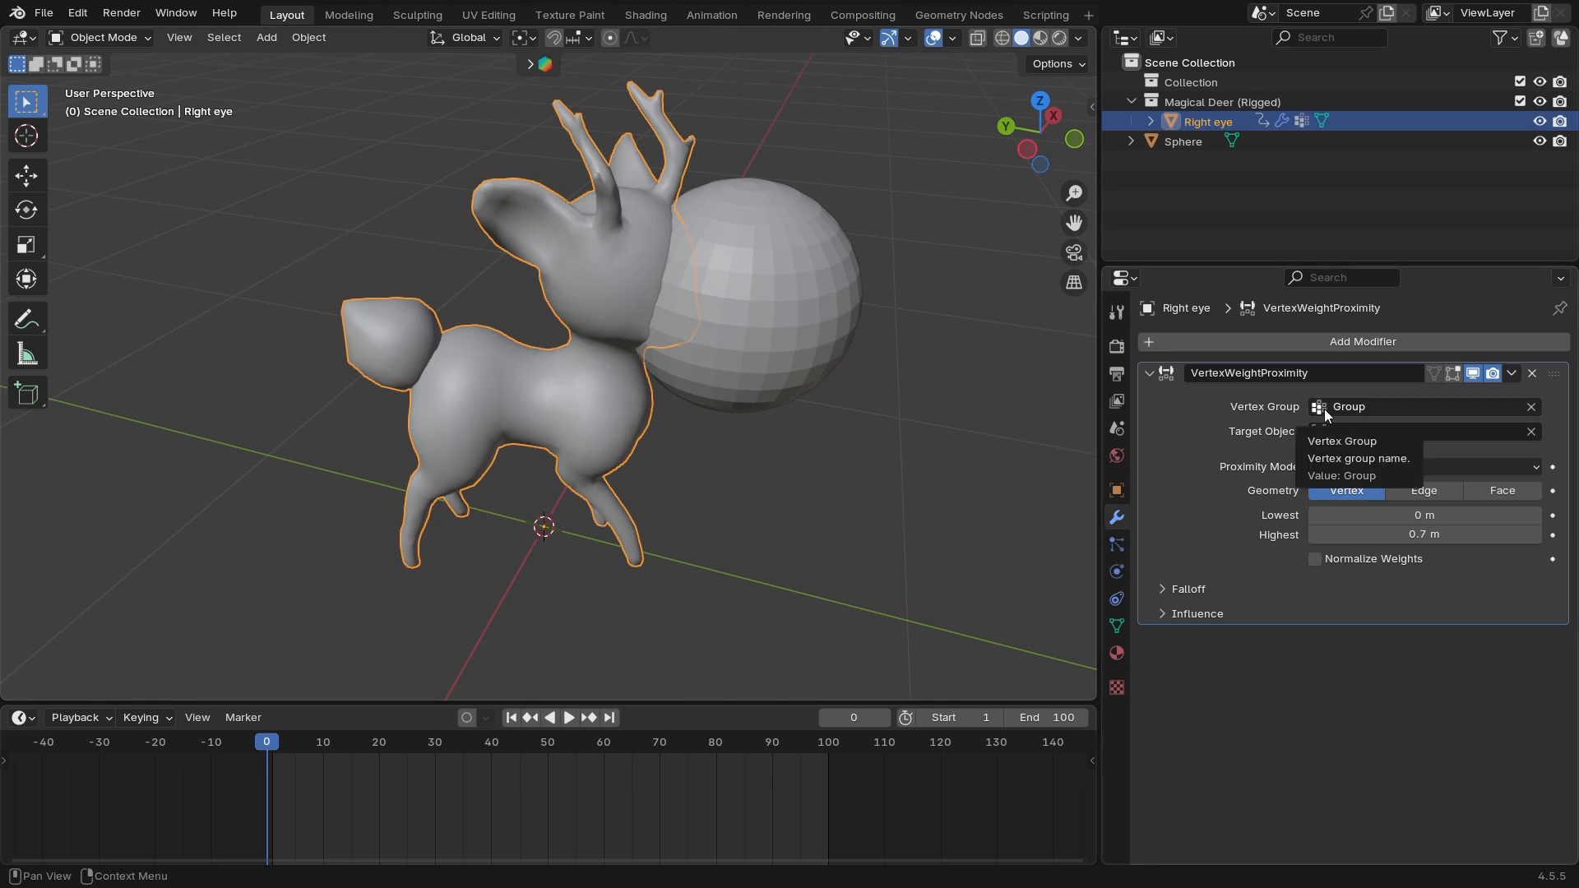
middle_drag(668, 377, 750, 315)
click(669, 303)
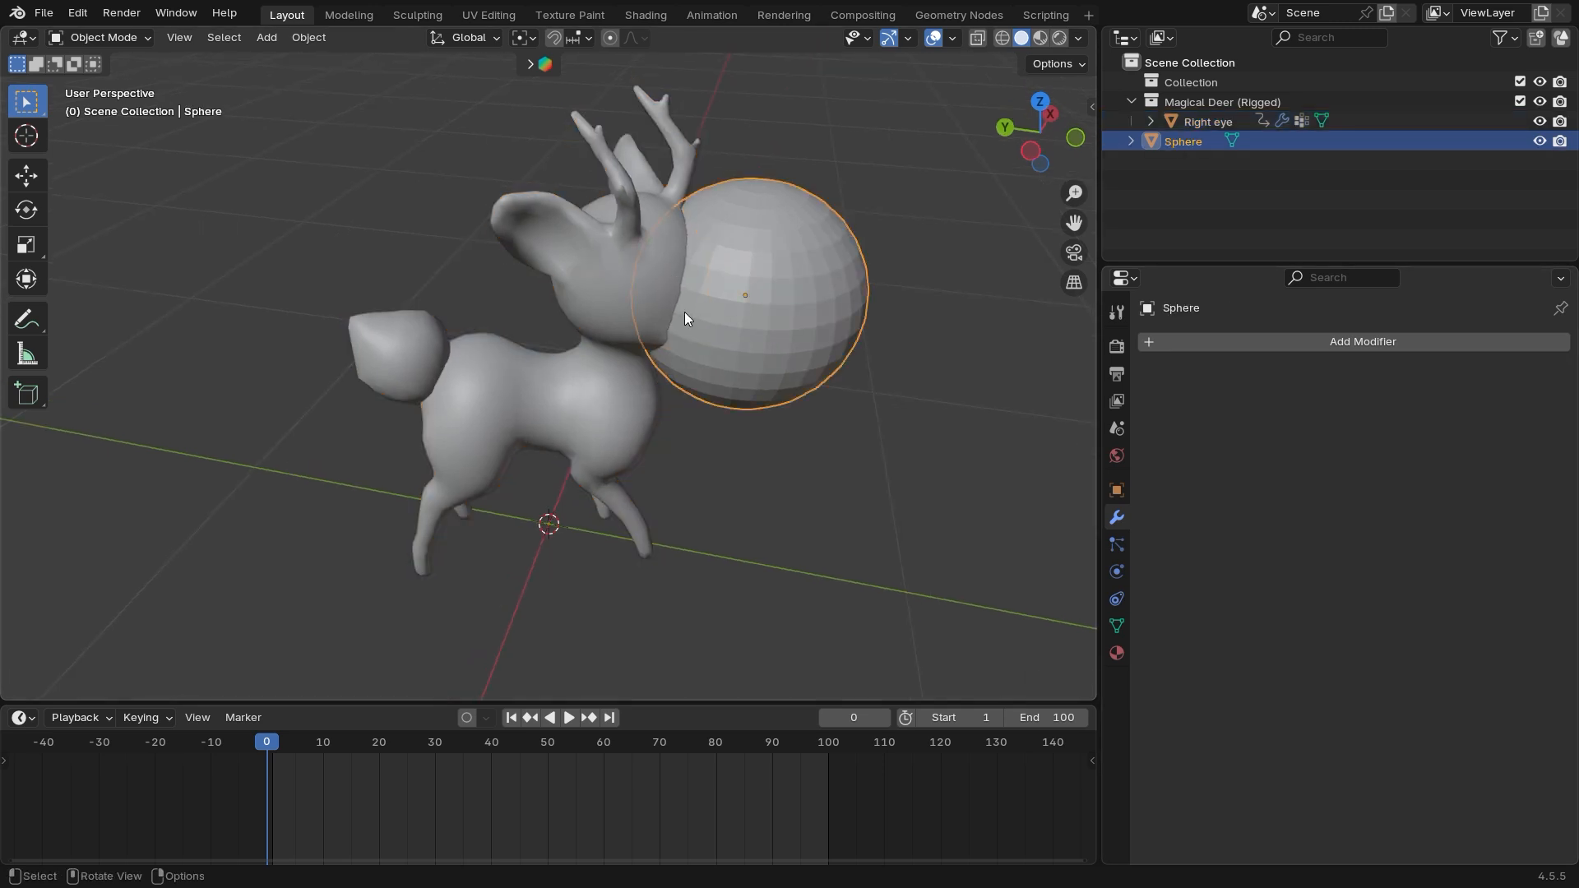
click(801, 515)
Collapse the deer's VertexWeightProximity modifier and add a Displace modifier below it
click(643, 327)
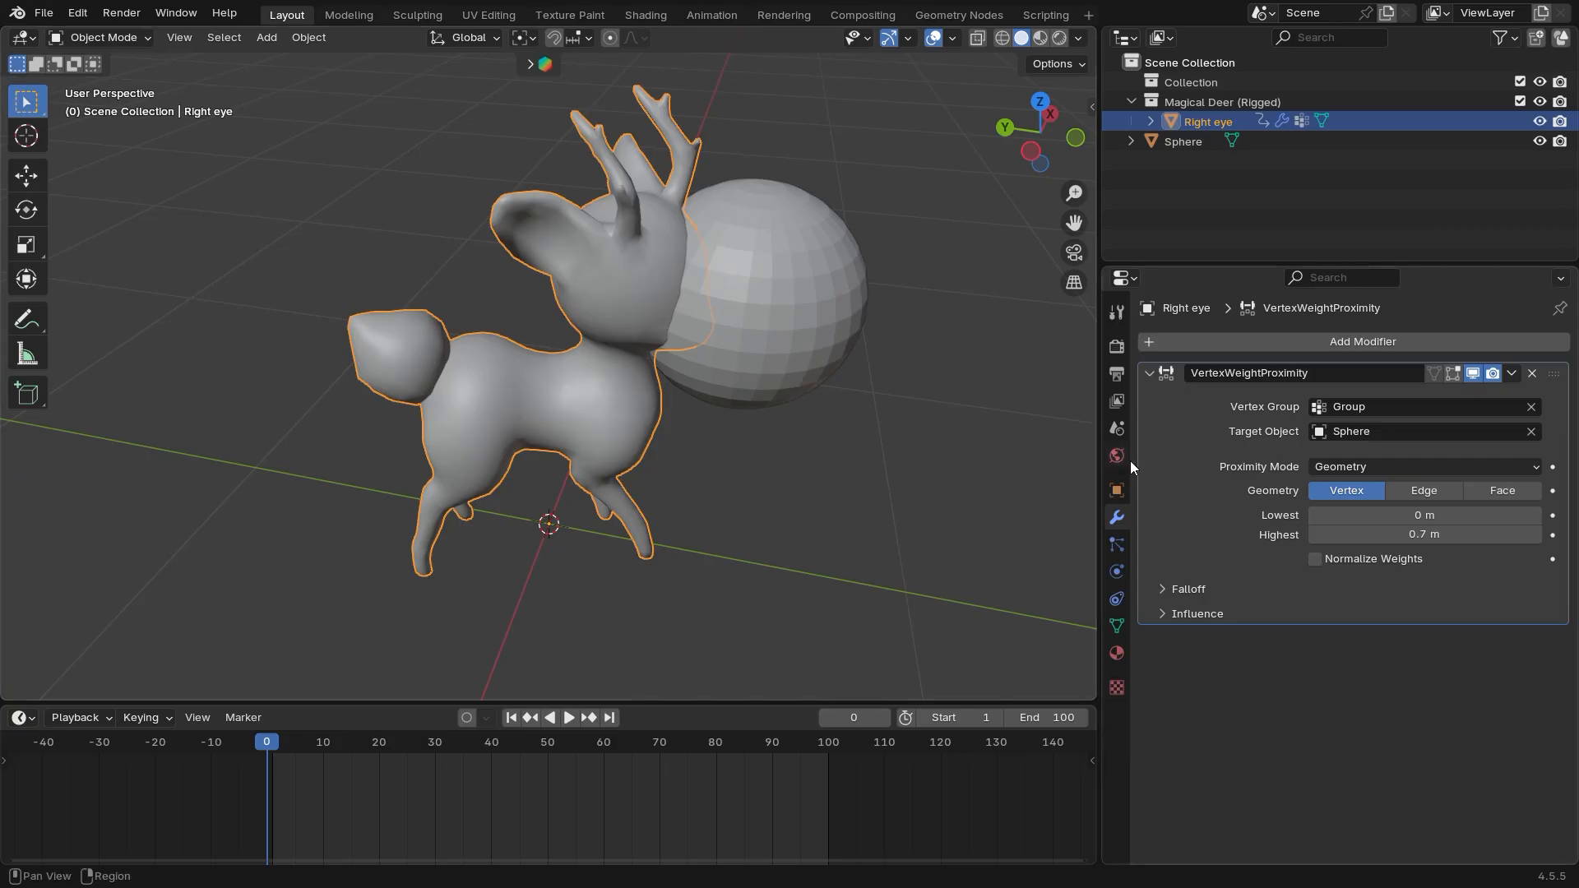
click(1149, 375)
click(1186, 344)
mouse_move(1171, 366)
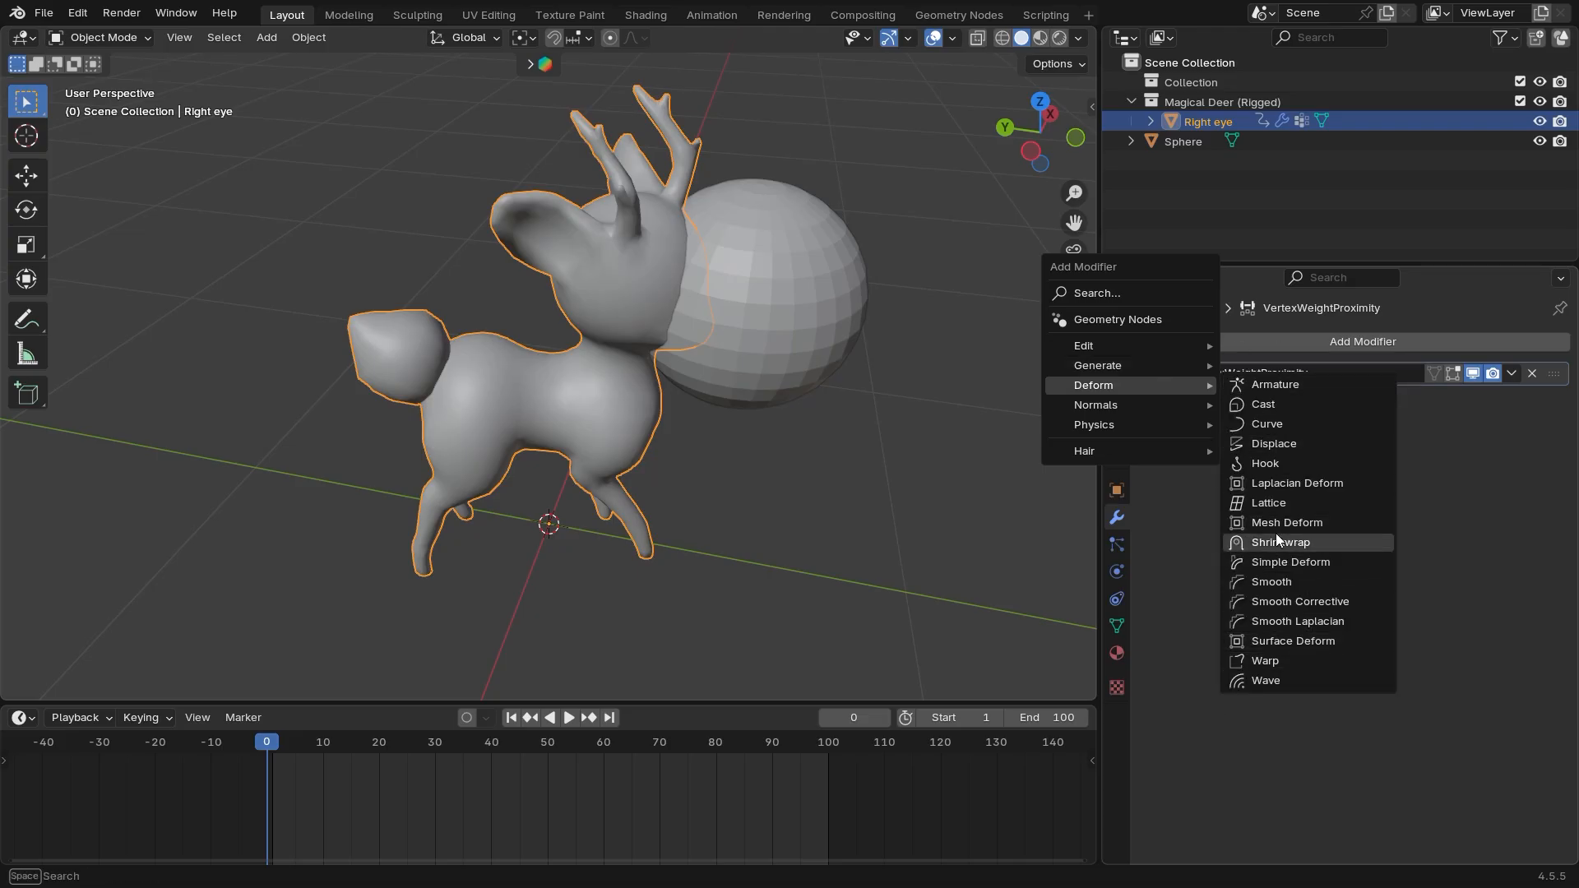
click(1268, 450)
Try lowering the Displace modifier's strength to 0.000, and undo the change
ctrl+middle_drag(822, 509, 810, 697)
middle_drag(744, 160, 708, 278)
ctrl+middle_drag(708, 278, 770, 212)
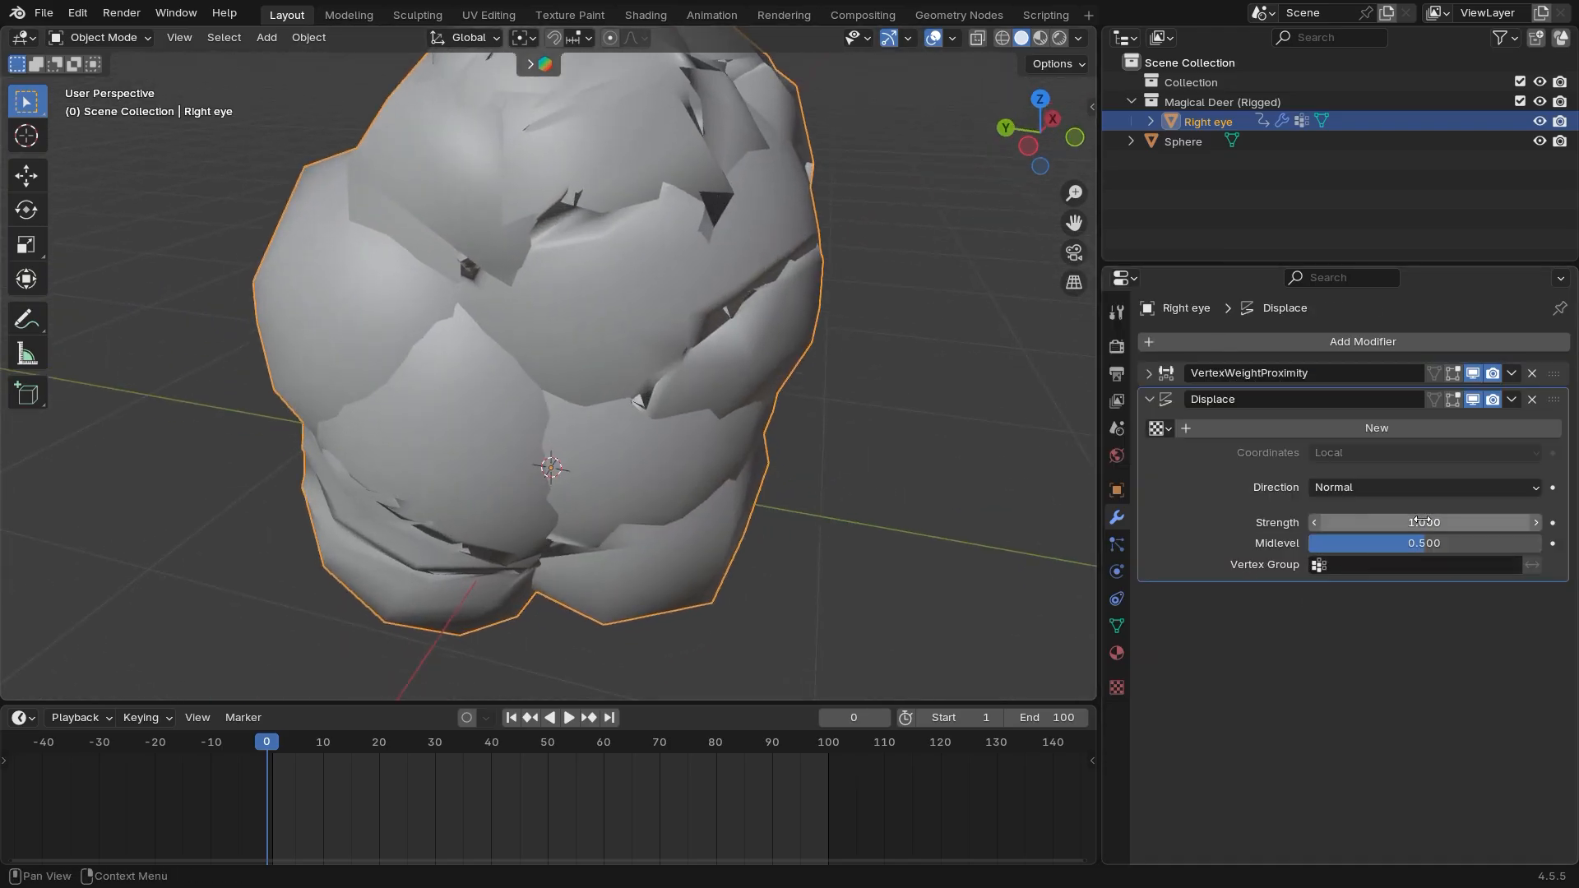
drag(1378, 523, 1286, 523)
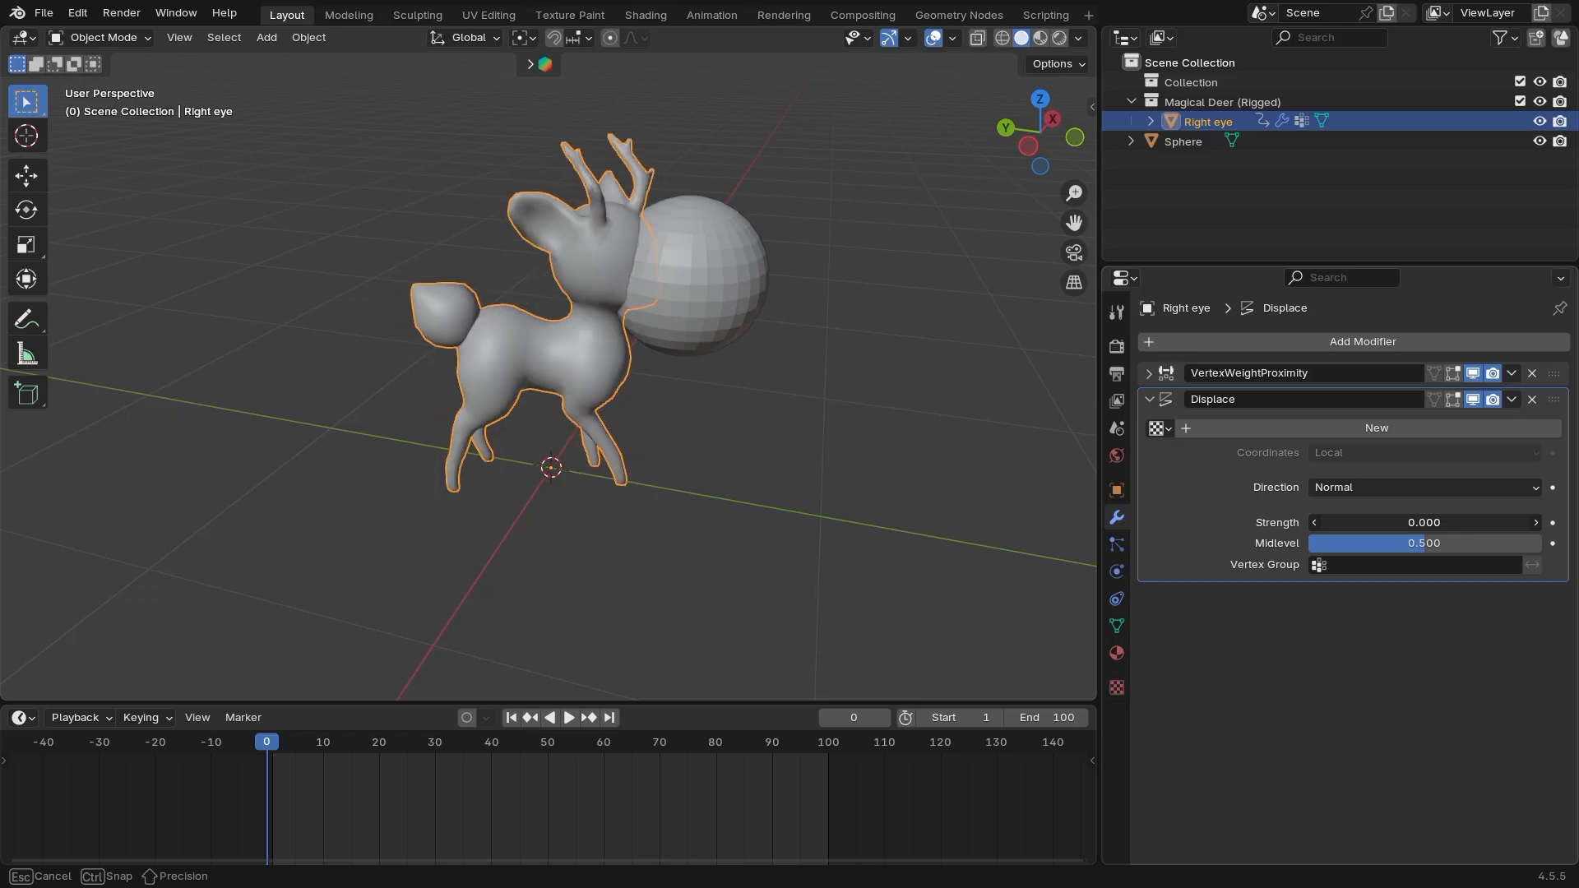
key(ctrl+z)
Create a new texture for the deer's Displace modifier
scroll(928, 503, down, 1)
shift+middle_drag(927, 503, 943, 567)
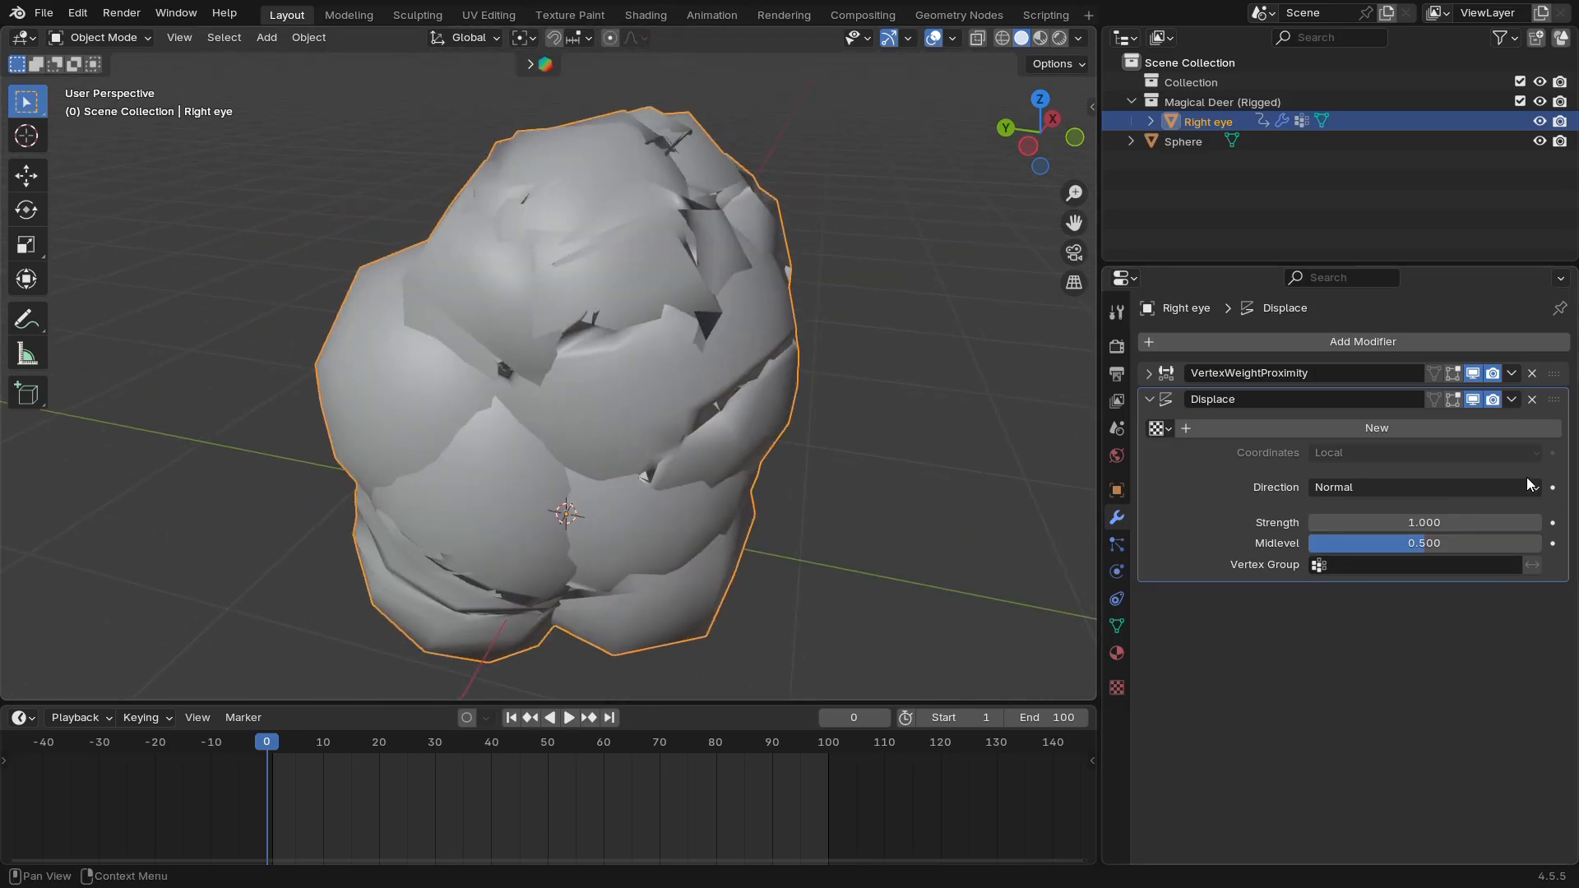
click(1383, 434)
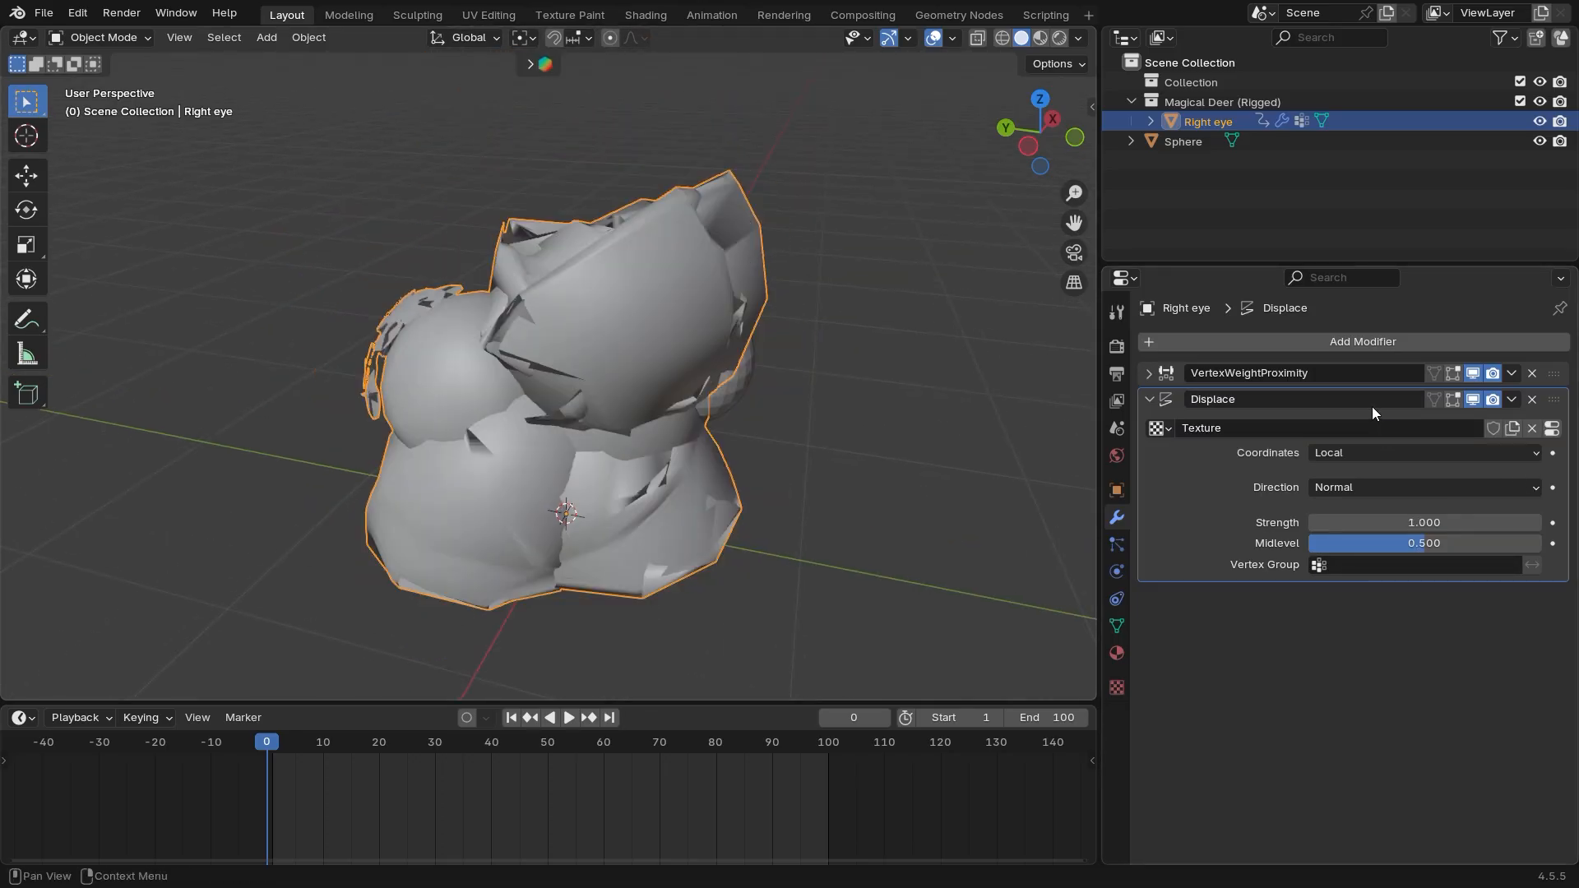
Change the Displace modifier's texture type to Clouds
click(1553, 429)
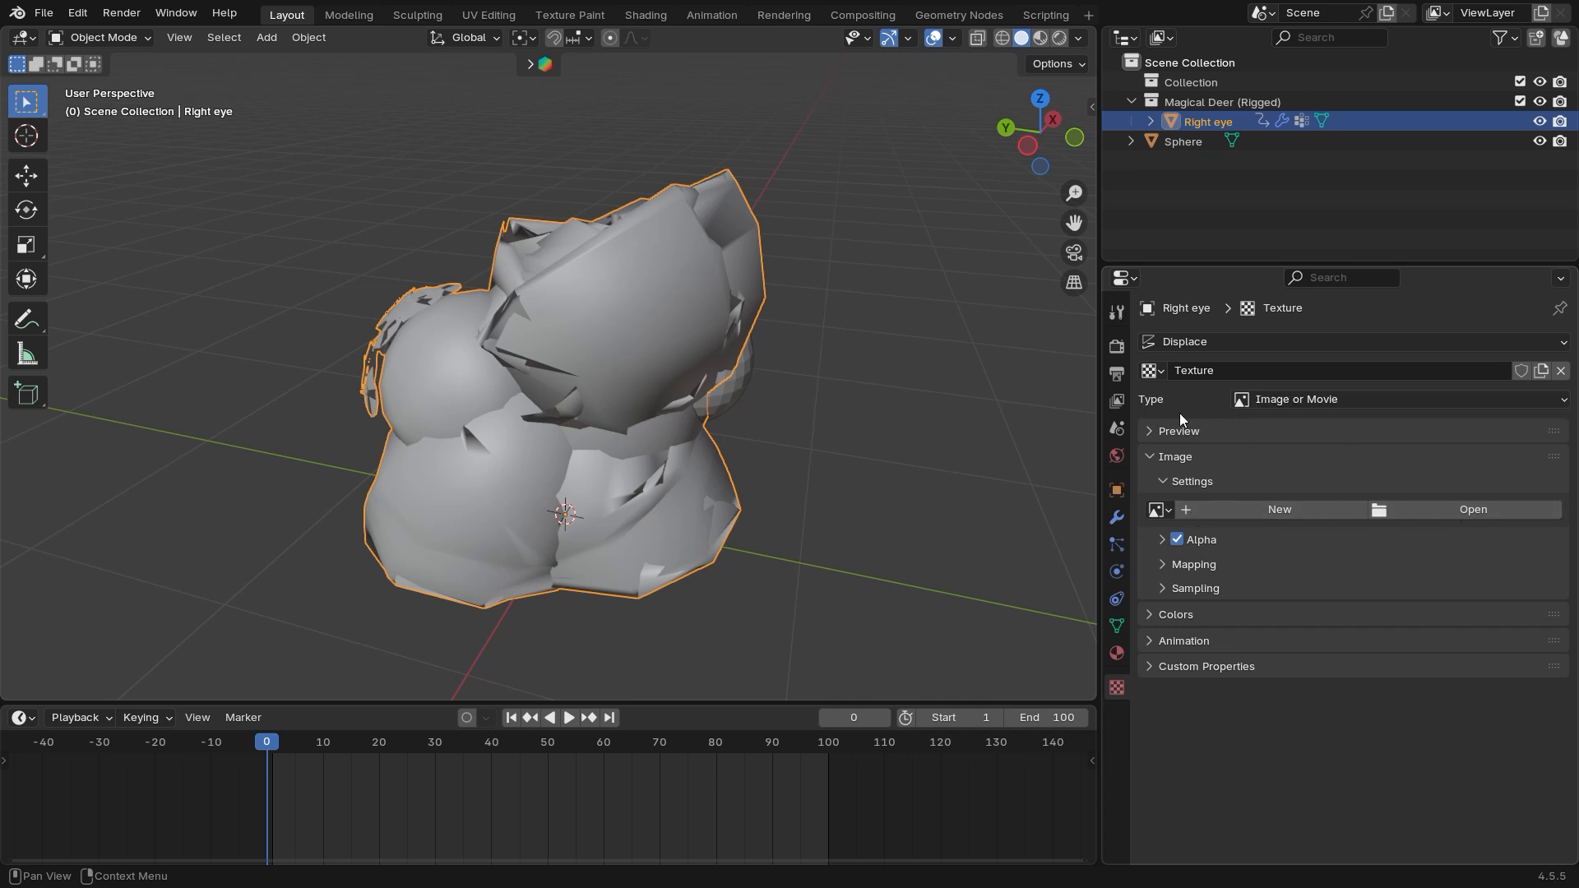
click(1332, 403)
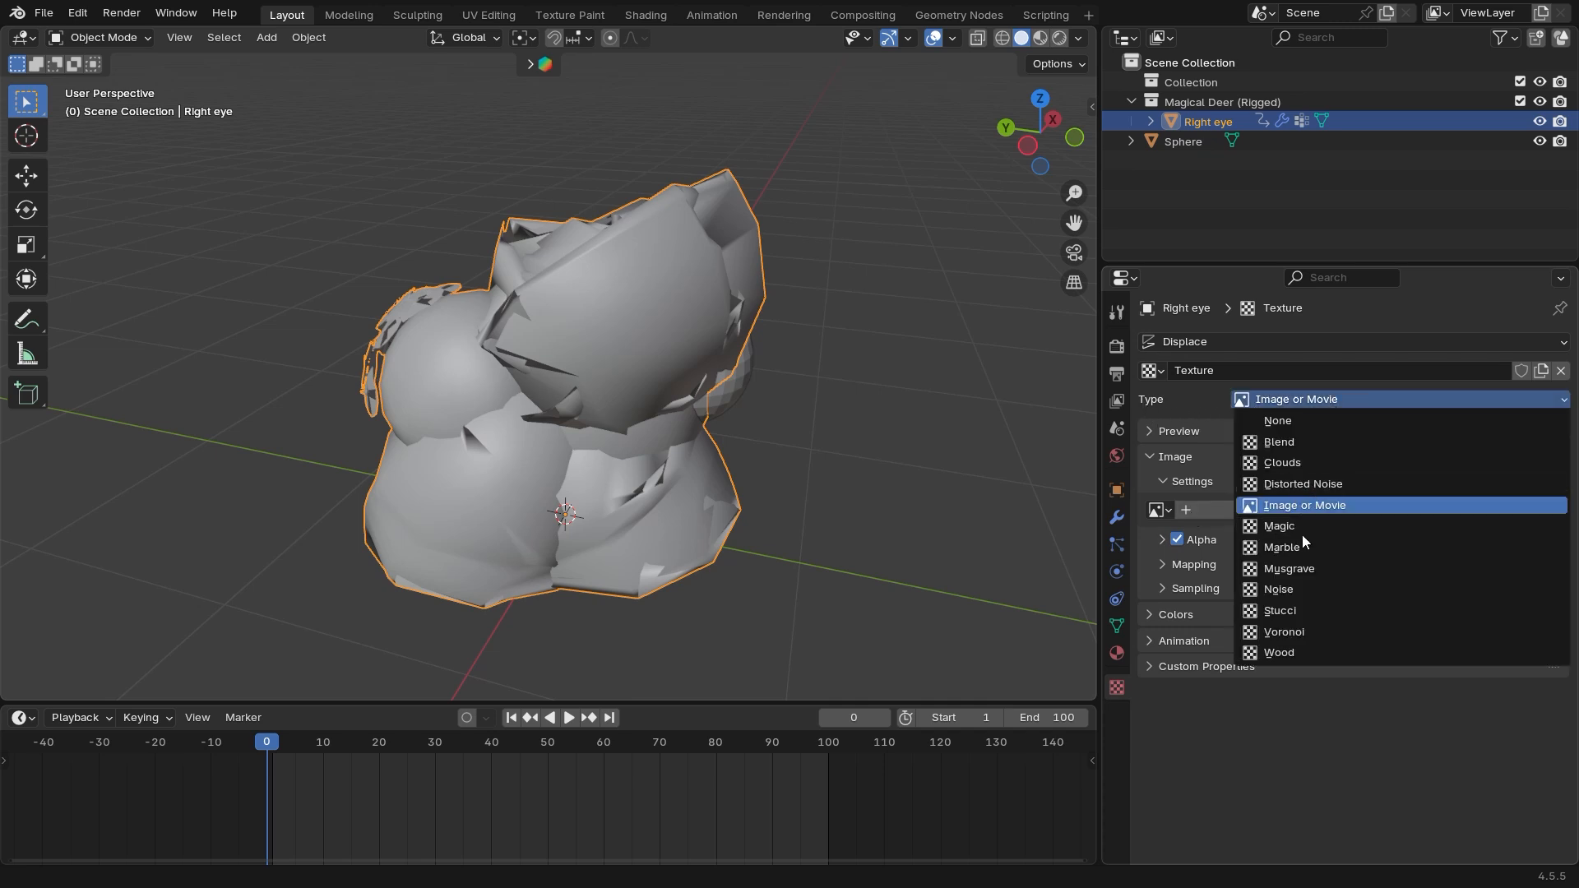
click(1301, 462)
middle_drag(866, 485, 1065, 531)
Assign the vertex group Group to the deer's Displace modifier and invert its influence
click(1117, 519)
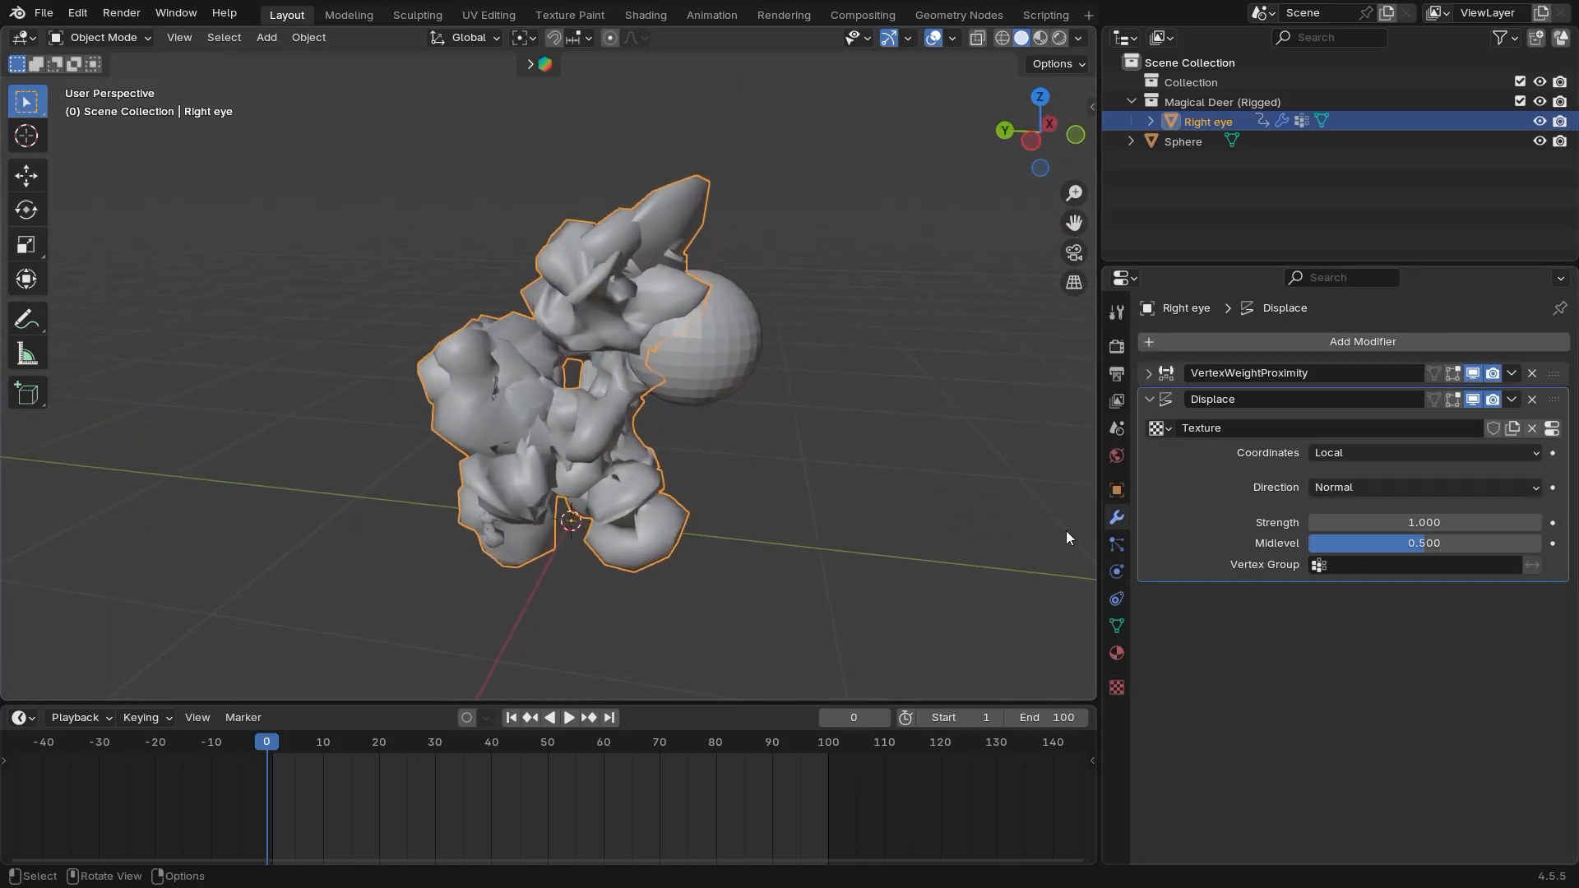
click(1324, 566)
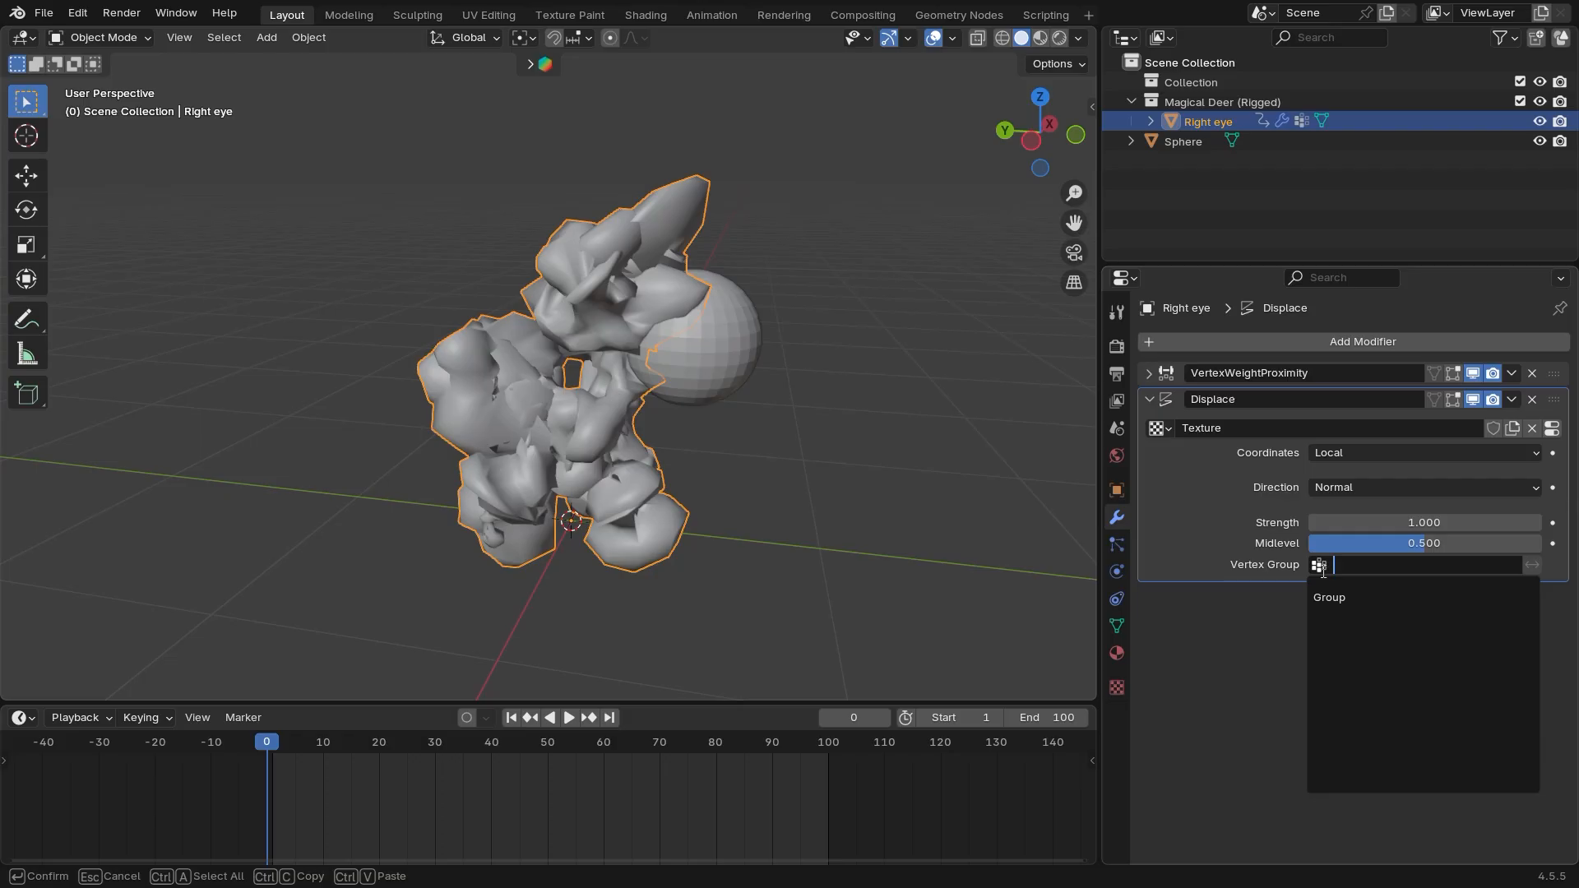
click(1330, 597)
middle_drag(797, 486, 766, 480)
middle_drag(670, 461, 610, 454)
scroll(689, 379, up, 5)
scroll(719, 495, down, 3)
scroll(719, 495, down, 1)
middle_drag(719, 495, 804, 472)
scroll(756, 496, down, 1)
ctrl+middle_drag(804, 472, 846, 516)
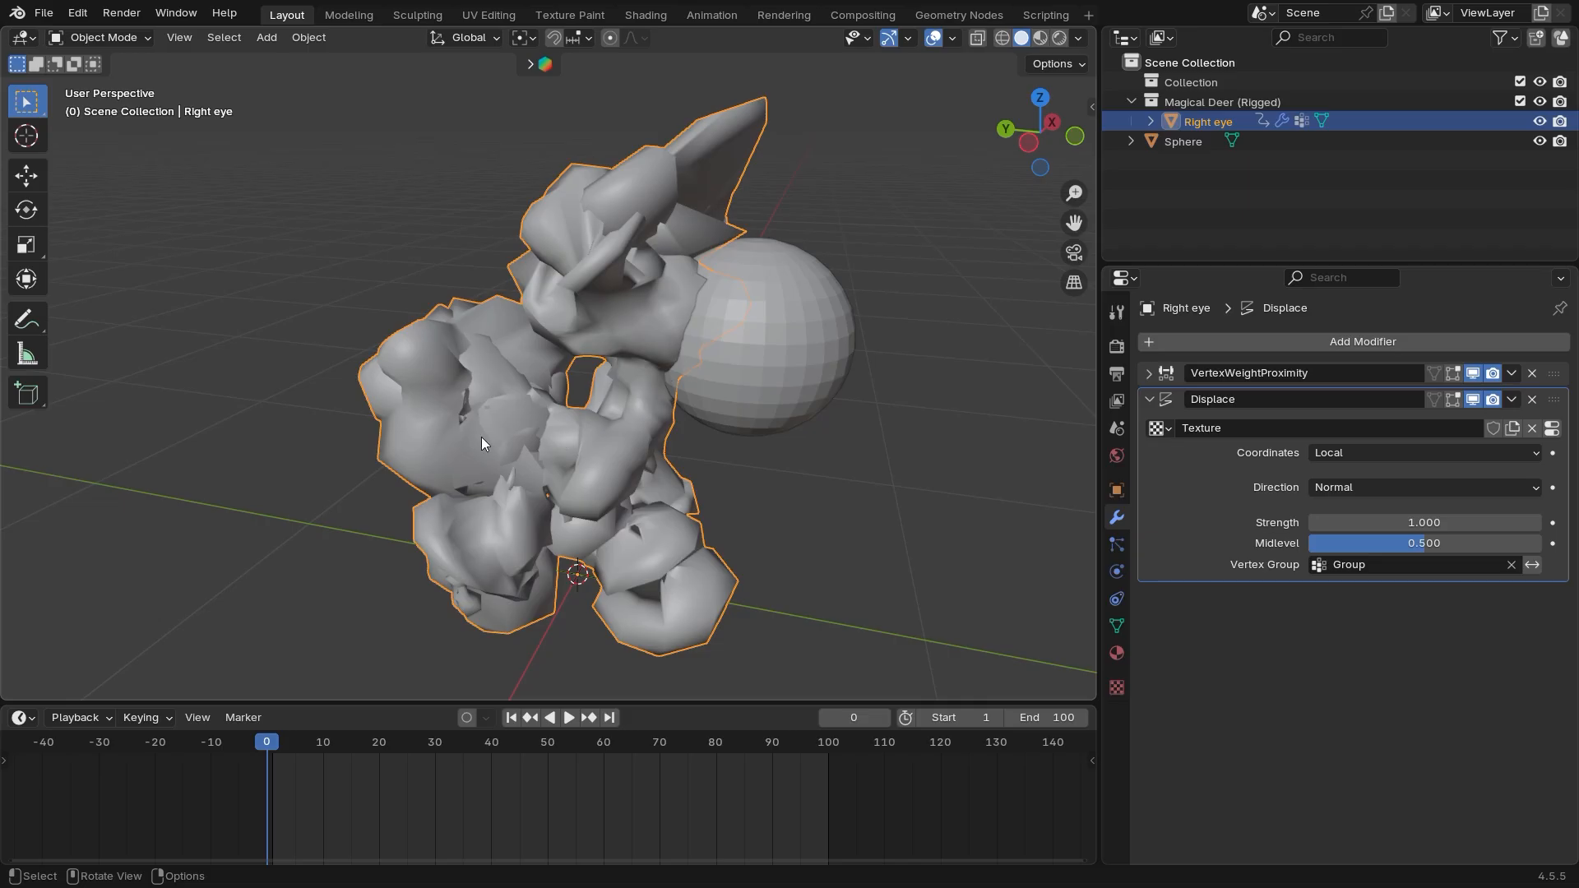
click(1533, 566)
middle_drag(1077, 487, 819, 448)
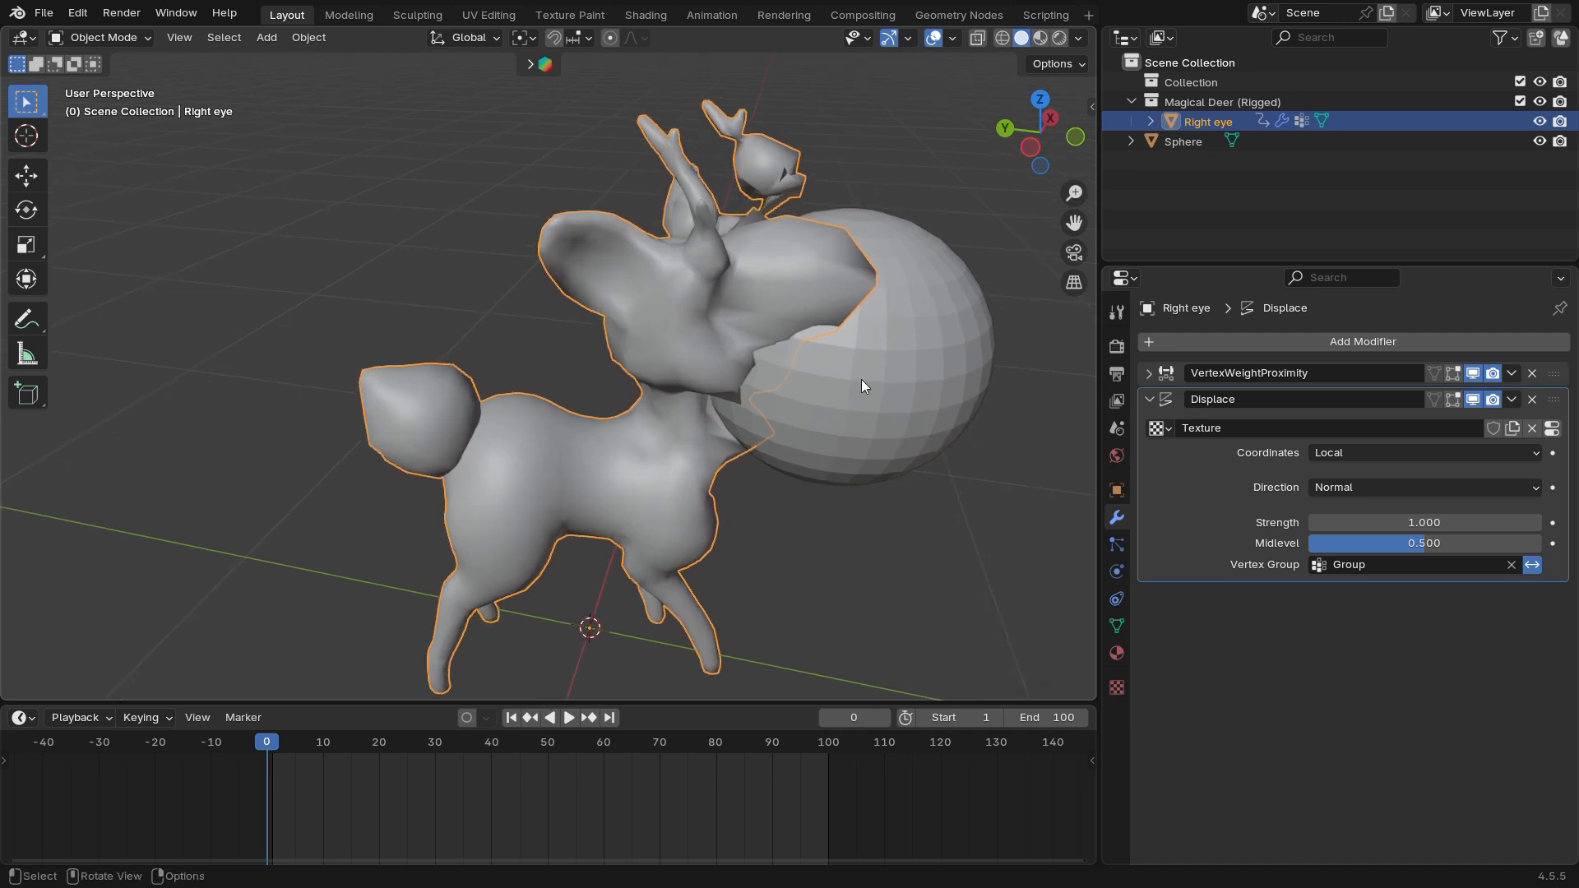
Move the sphere along the Y axis clear of the deer's face and keyframe it at frame 0
click(861, 380)
ctrl+middle_drag(859, 391, 857, 485)
key(g)
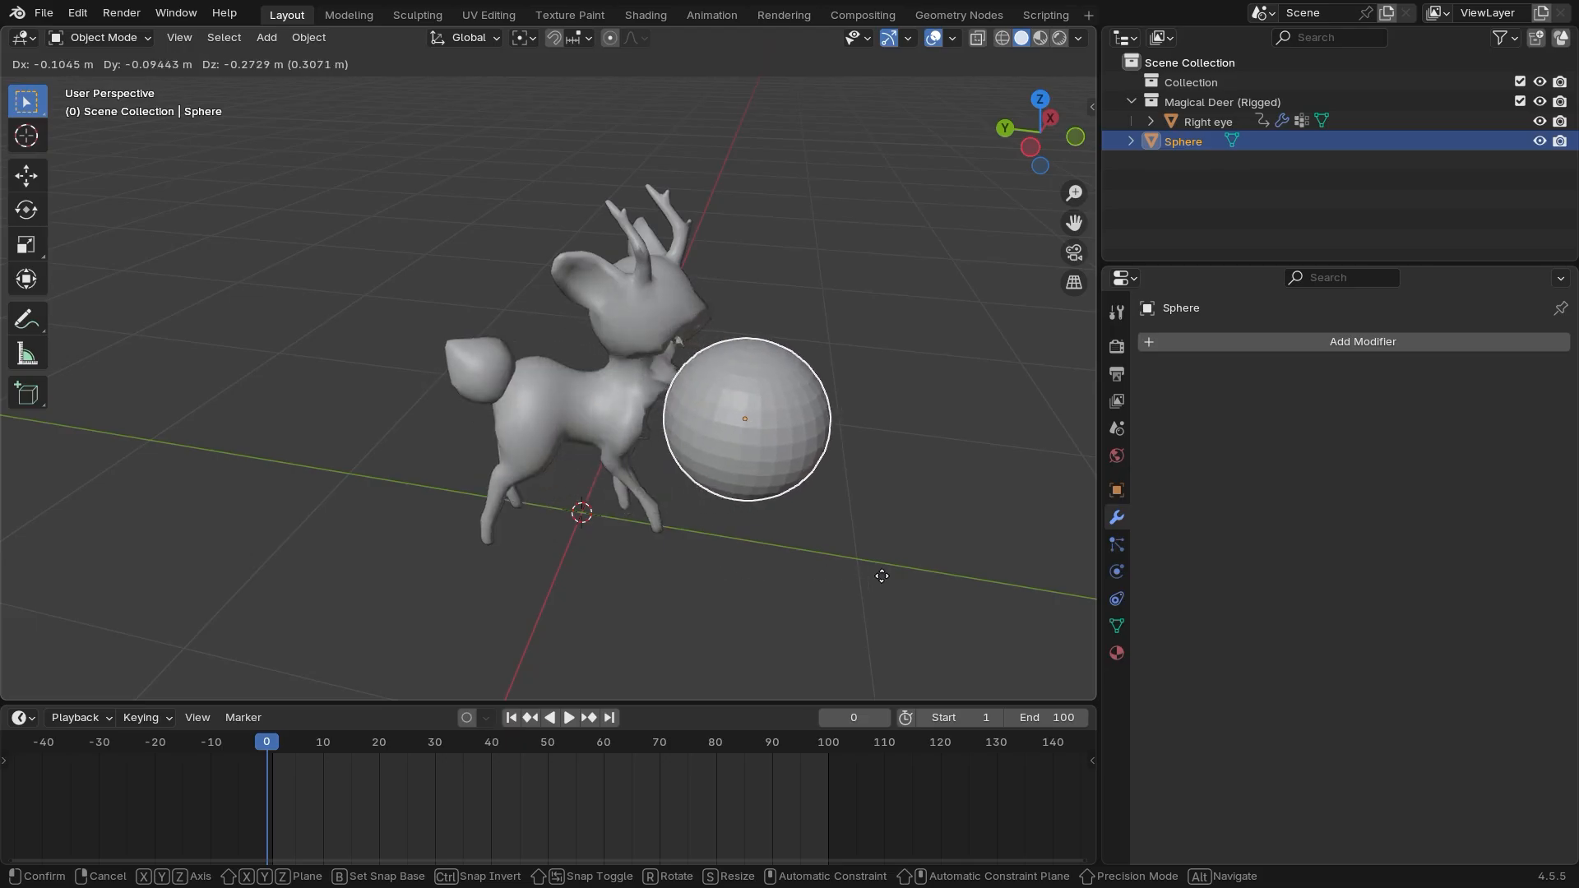
key(y)
click(1025, 594)
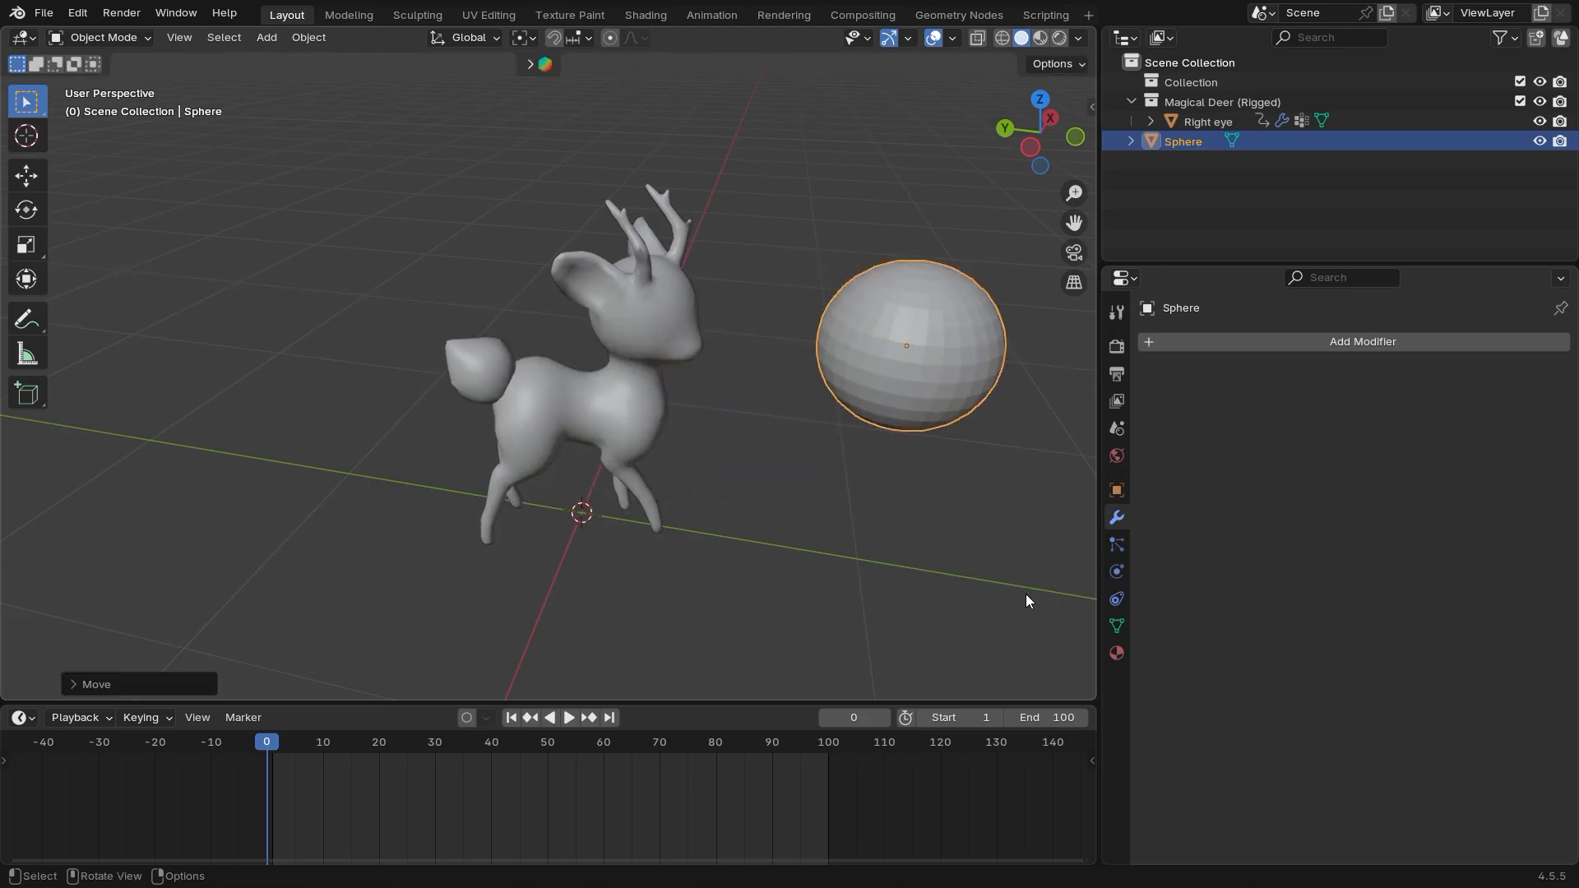
key(i)
At frame 60, move the sphere along Y past the deer's tail, lower it about 0.4 m along Z, and keyframe it
middle_drag(924, 569, 958, 534)
ctrl+middle_drag(912, 512, 859, 522)
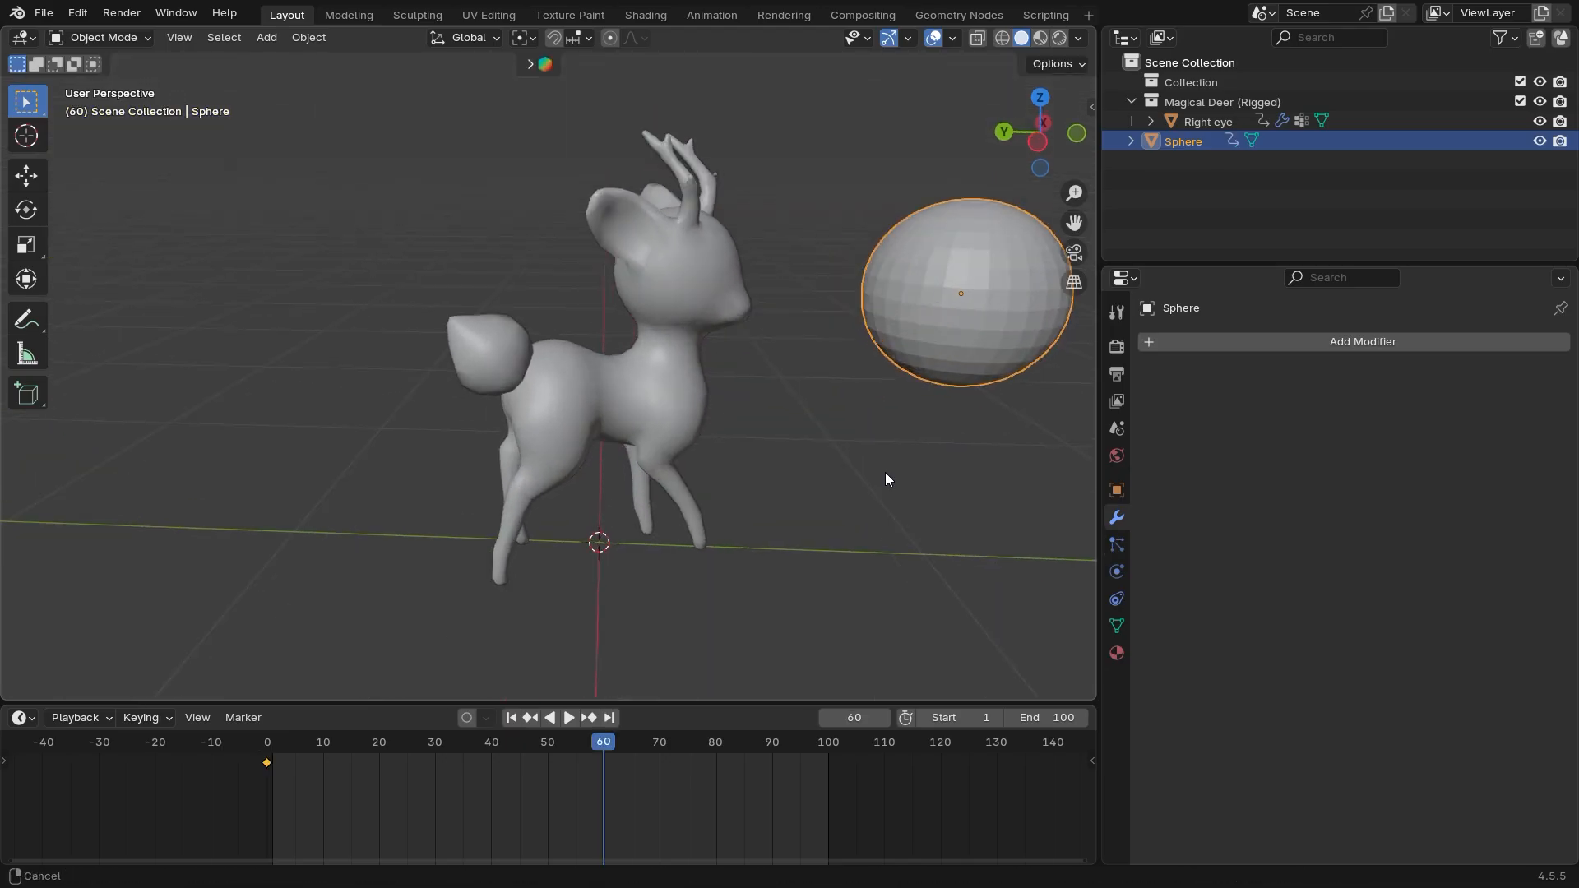
shift+middle_drag(859, 522, 829, 534)
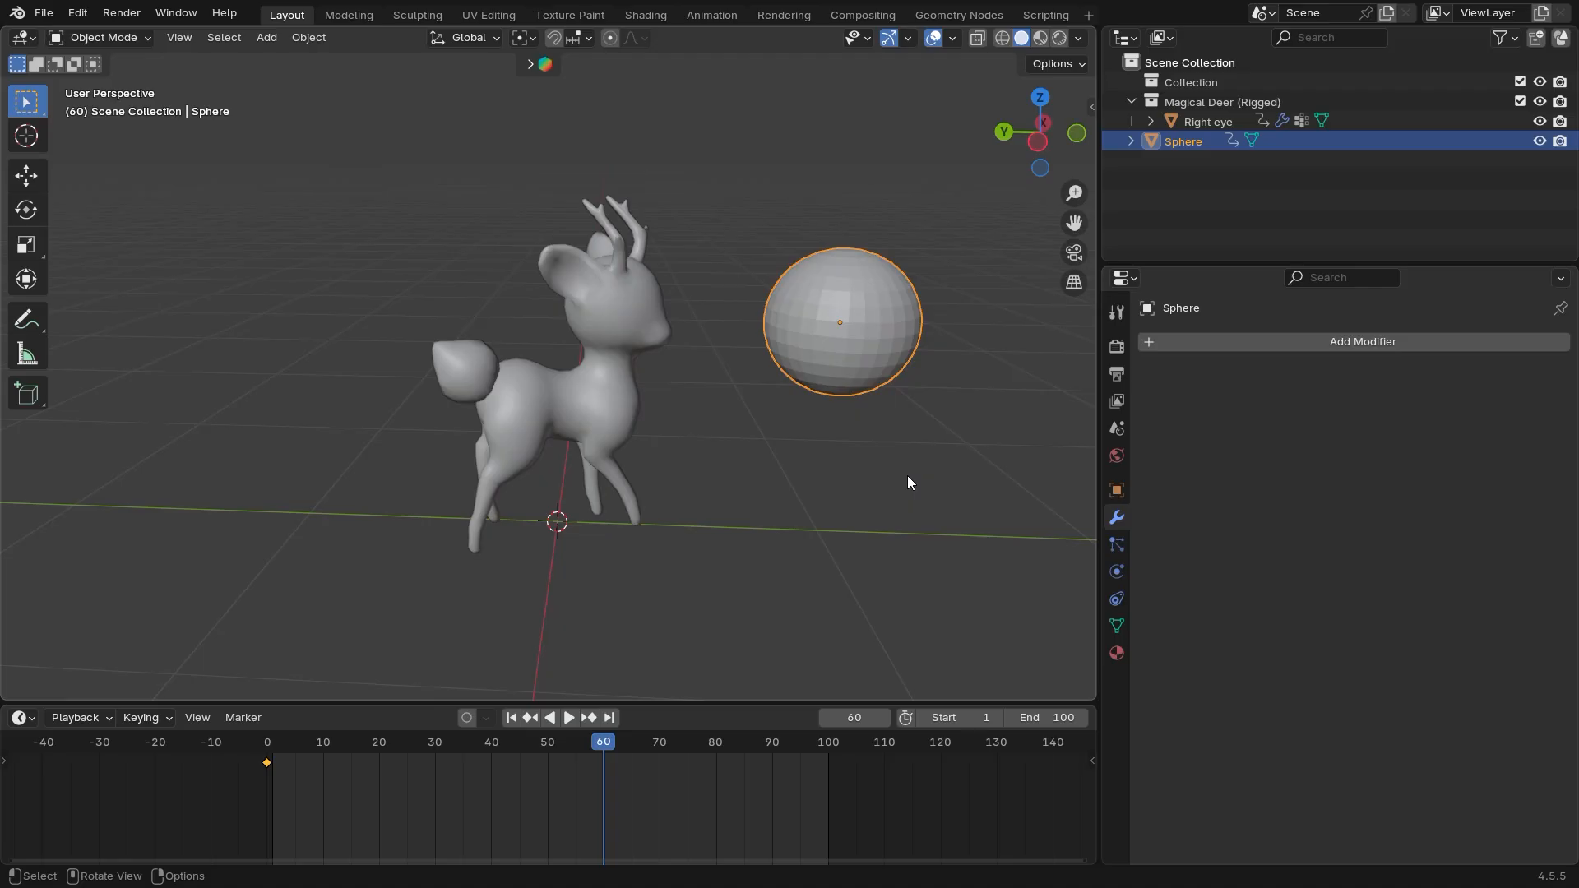
key(g)
key(y)
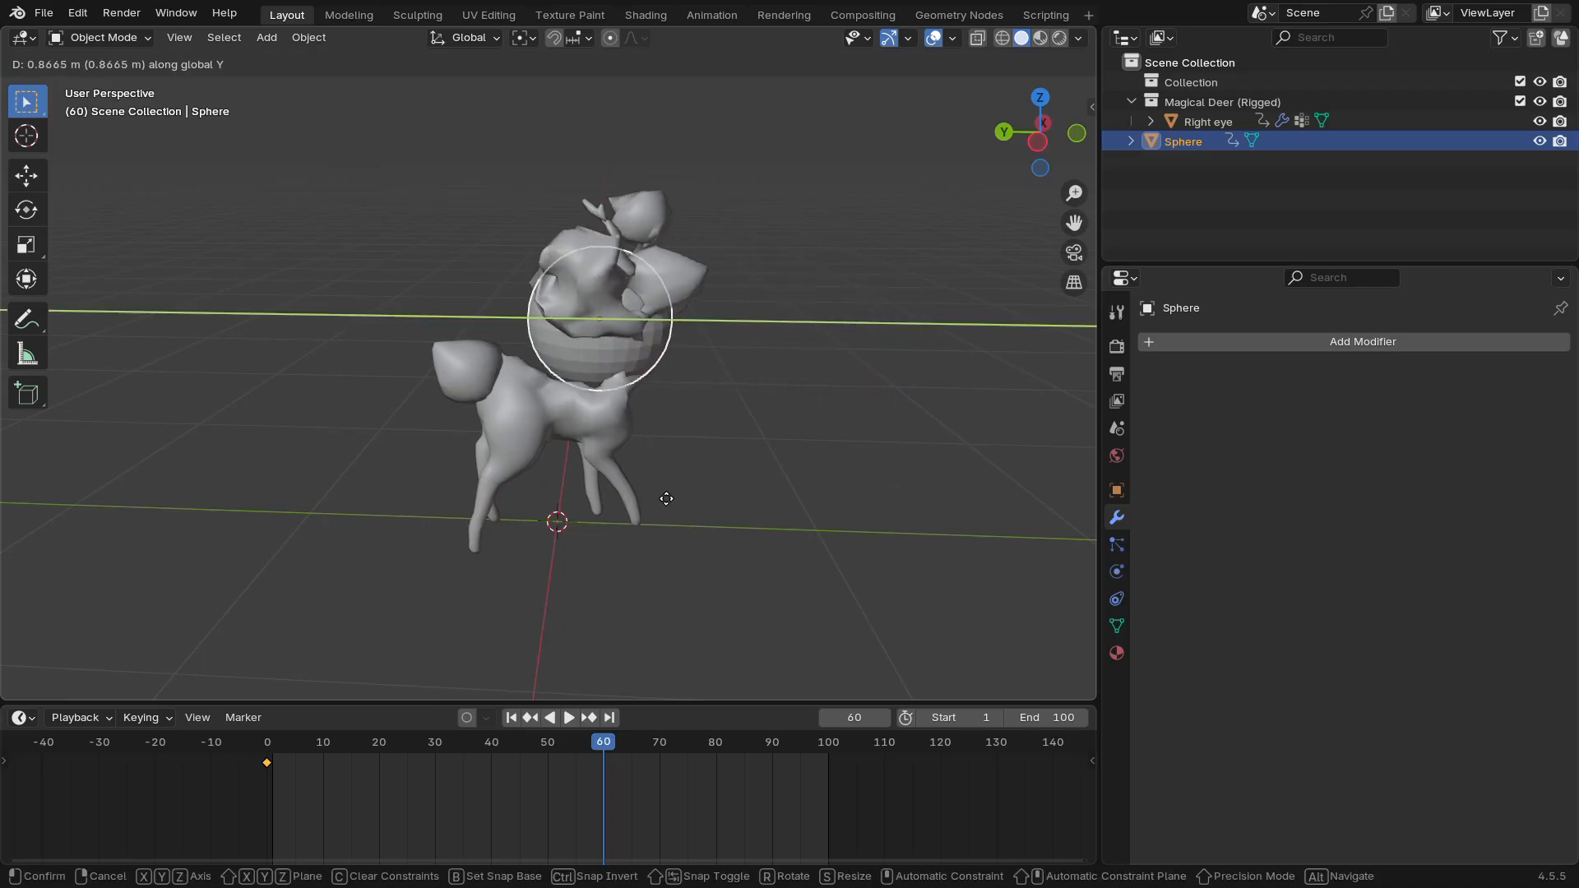
click(377, 547)
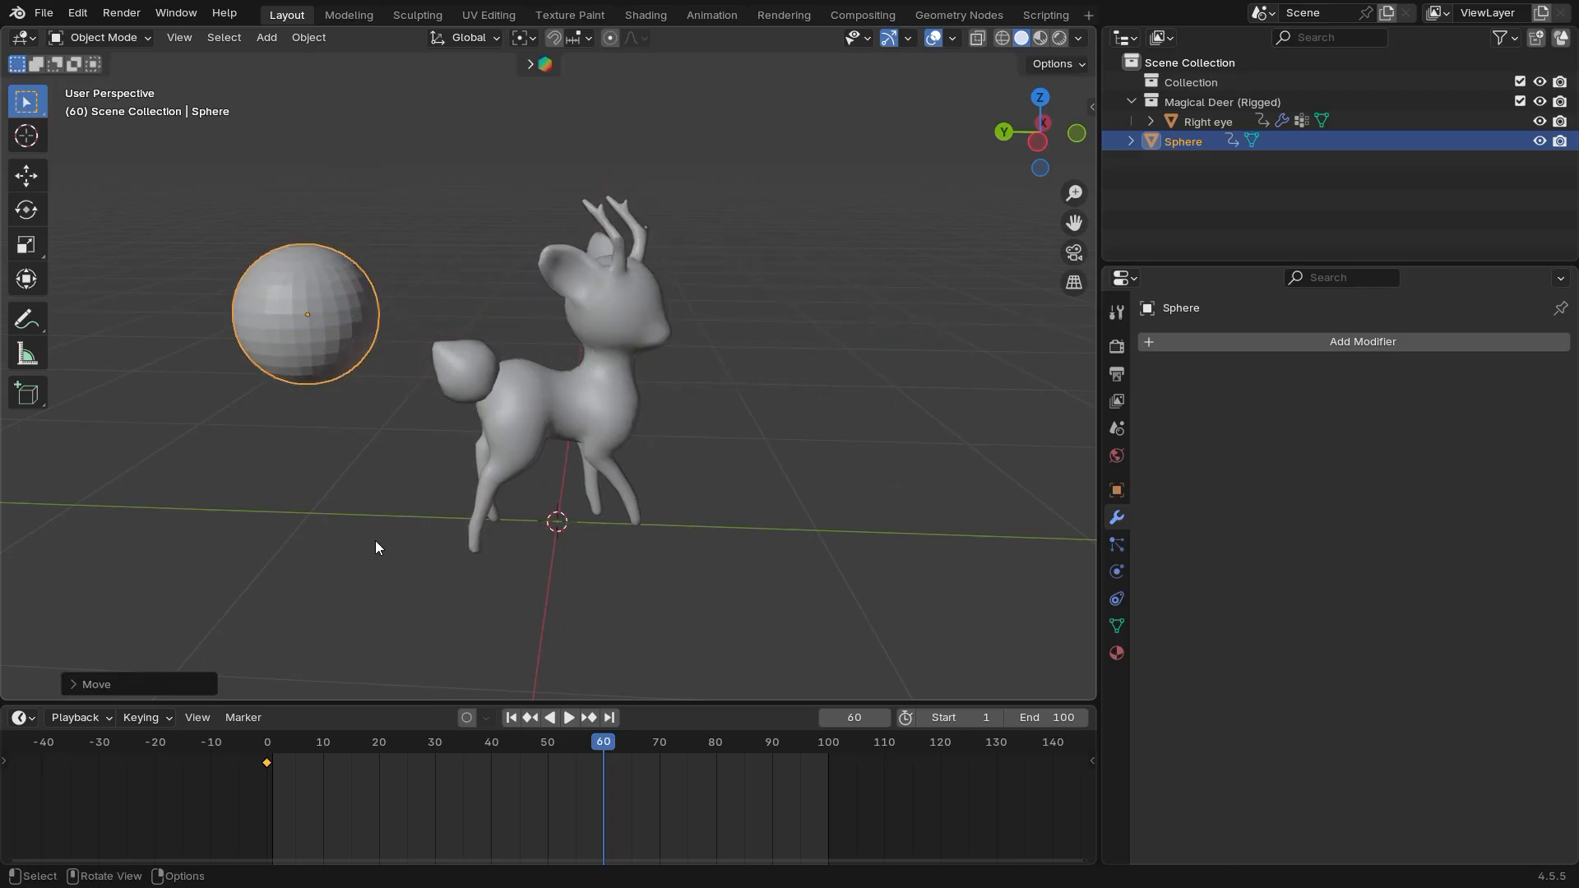
key(g)
key(z)
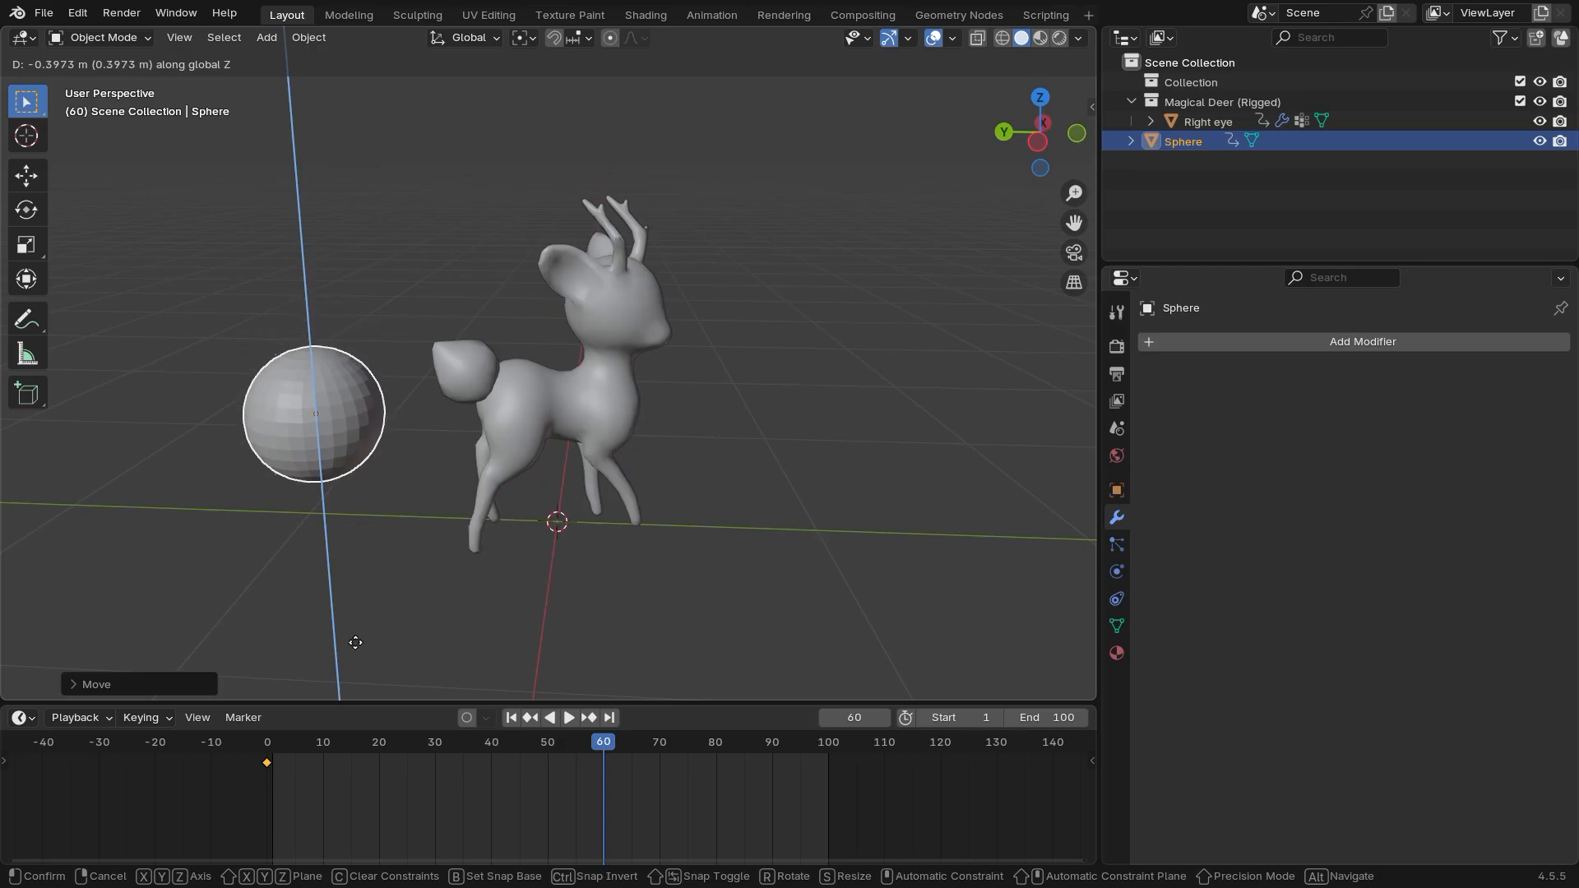
click(365, 653)
key(i)
Play the animation from the start and inspect how the passing sphere deforms the deer
drag(600, 742, 267, 742)
key(space)
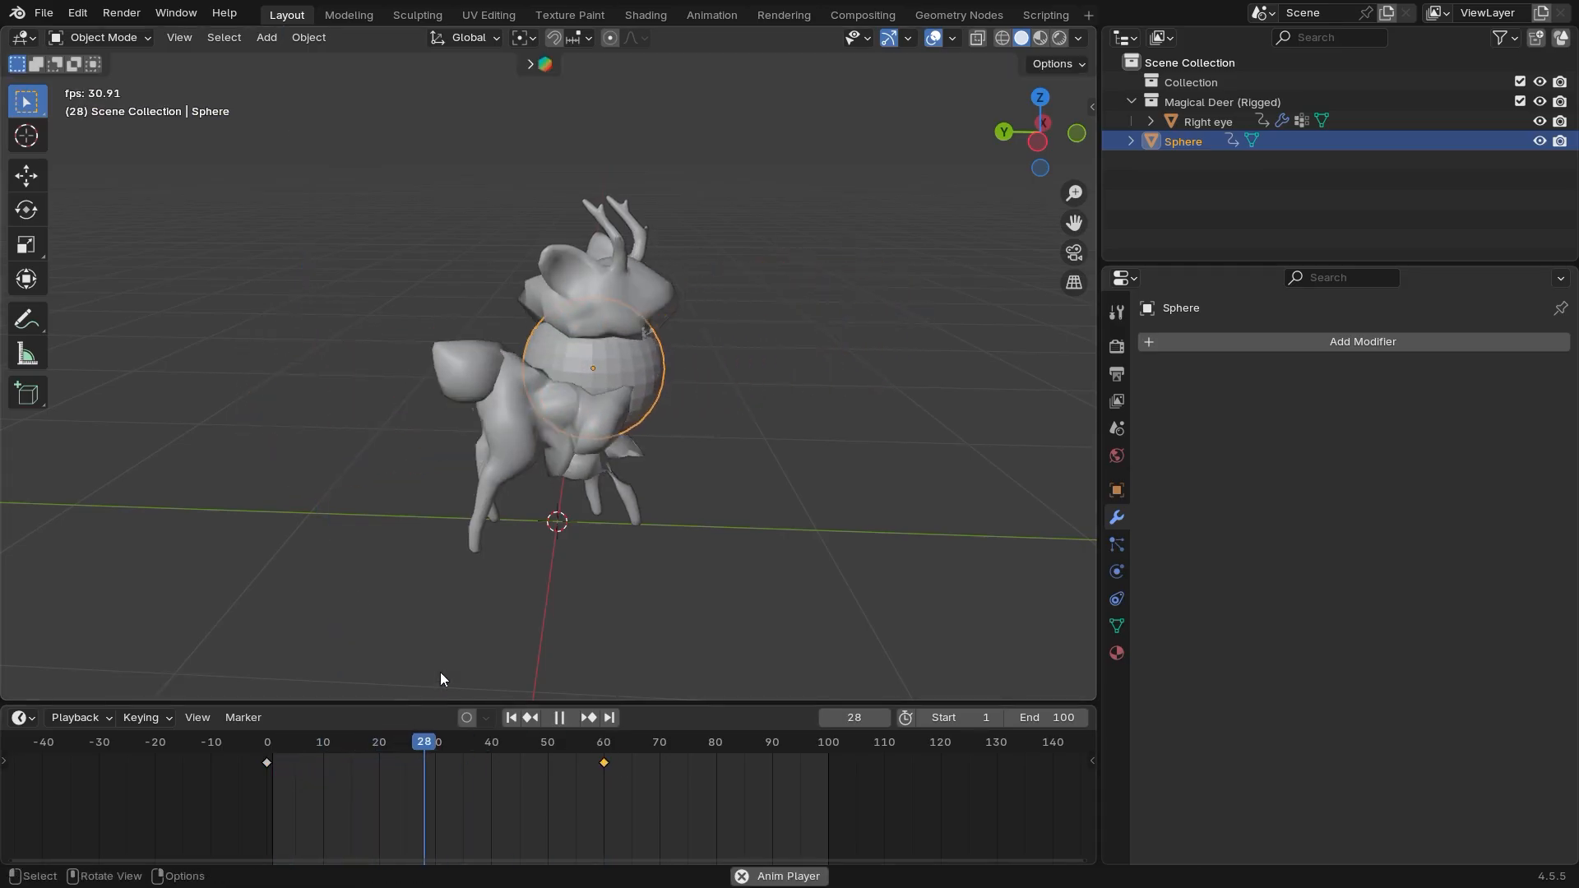
middle_drag(441, 677, 527, 695)
drag(669, 743, 303, 743)
key(space)
key(space)
key(space)
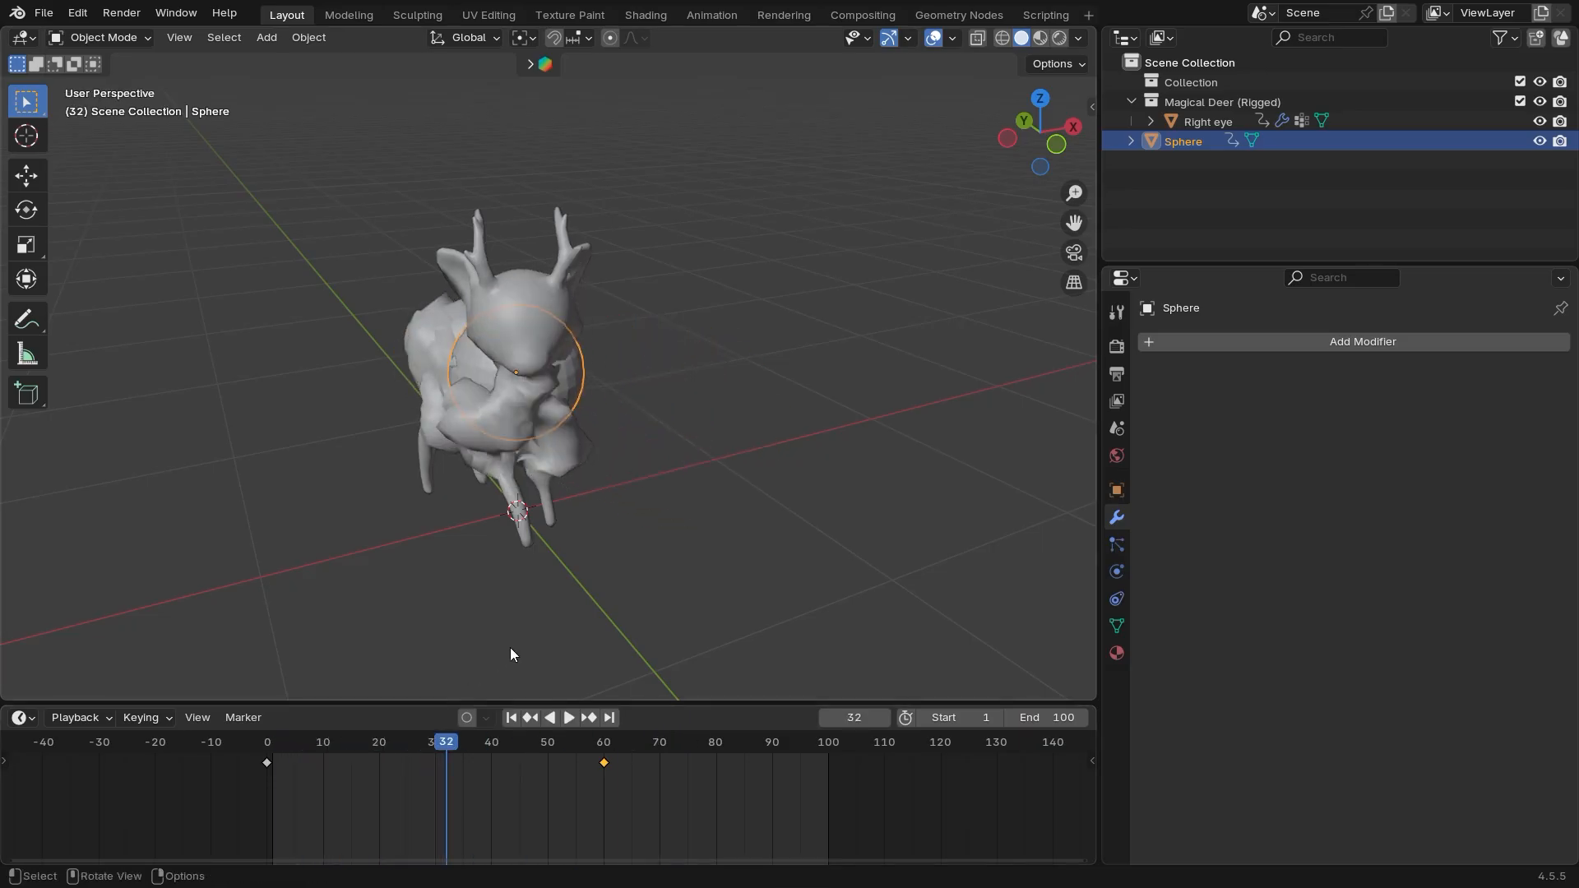
Set the deer's Displace strength to 1.600 and its midlevel to 0.552
middle_drag(509, 648, 625, 460)
click(581, 423)
drag(1416, 522, 1466, 522)
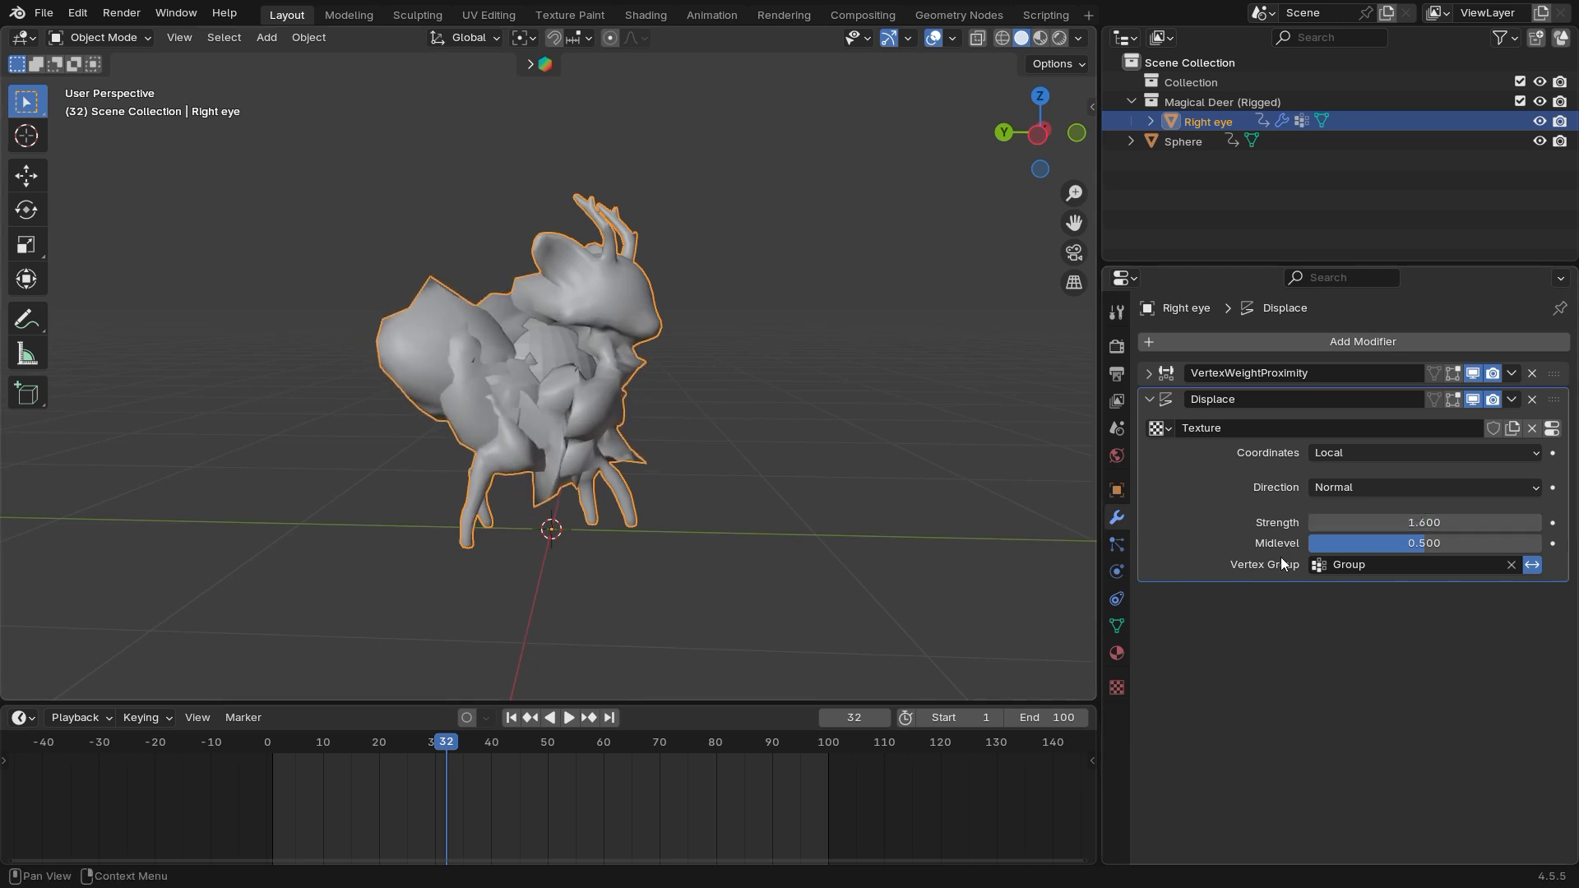
drag(1390, 534, 1437, 545)
Review the Displace modifier's Direction and Coordinates options, keeping the current choices
click(1349, 490)
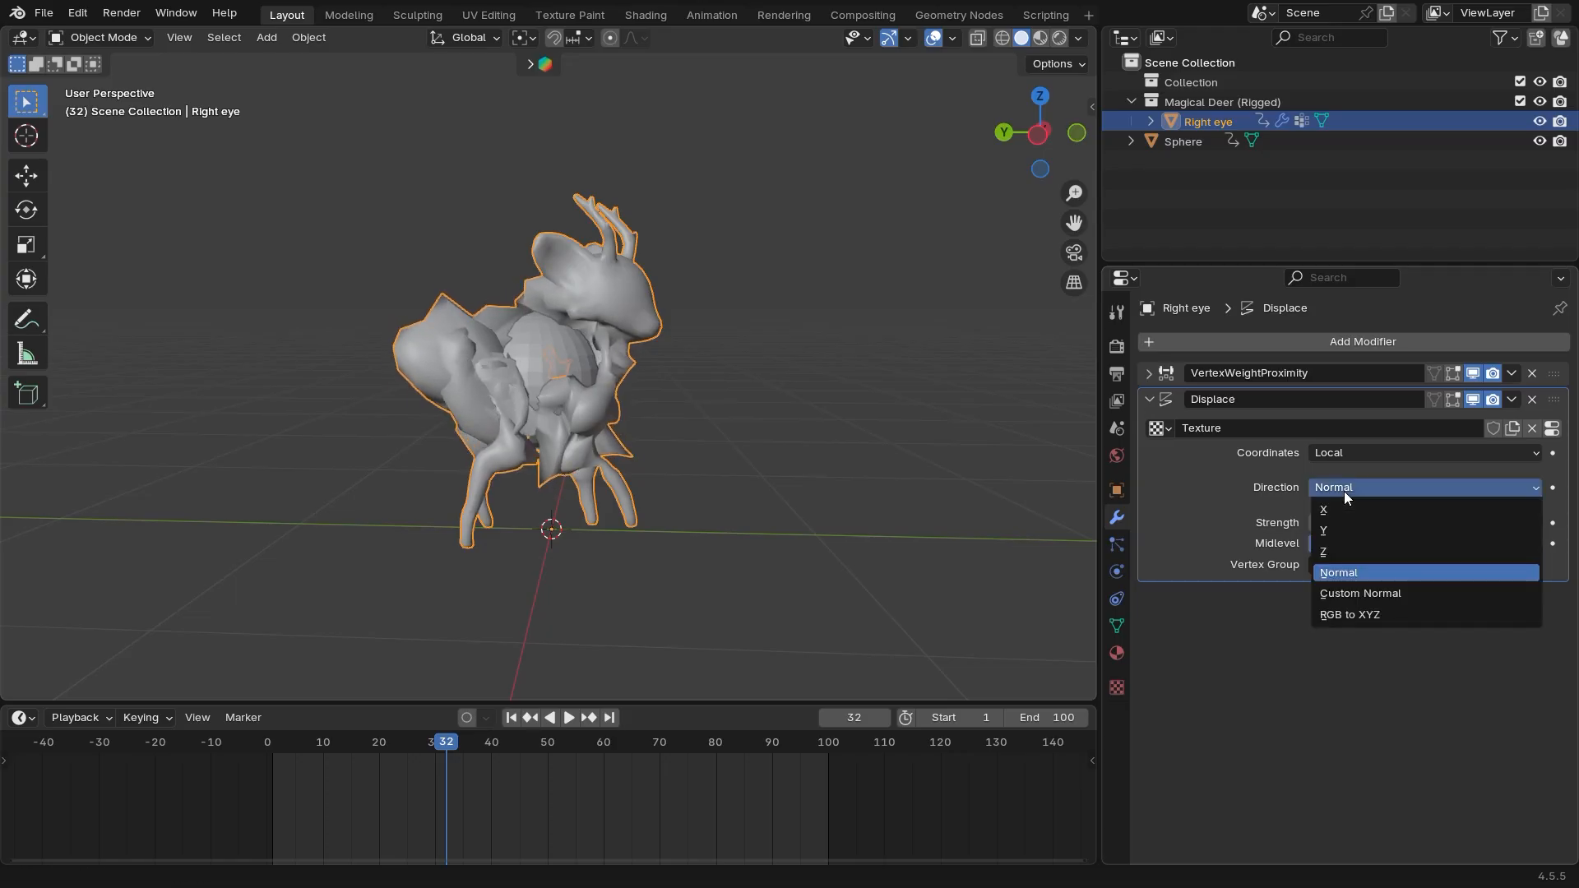
click(1343, 491)
click(1350, 453)
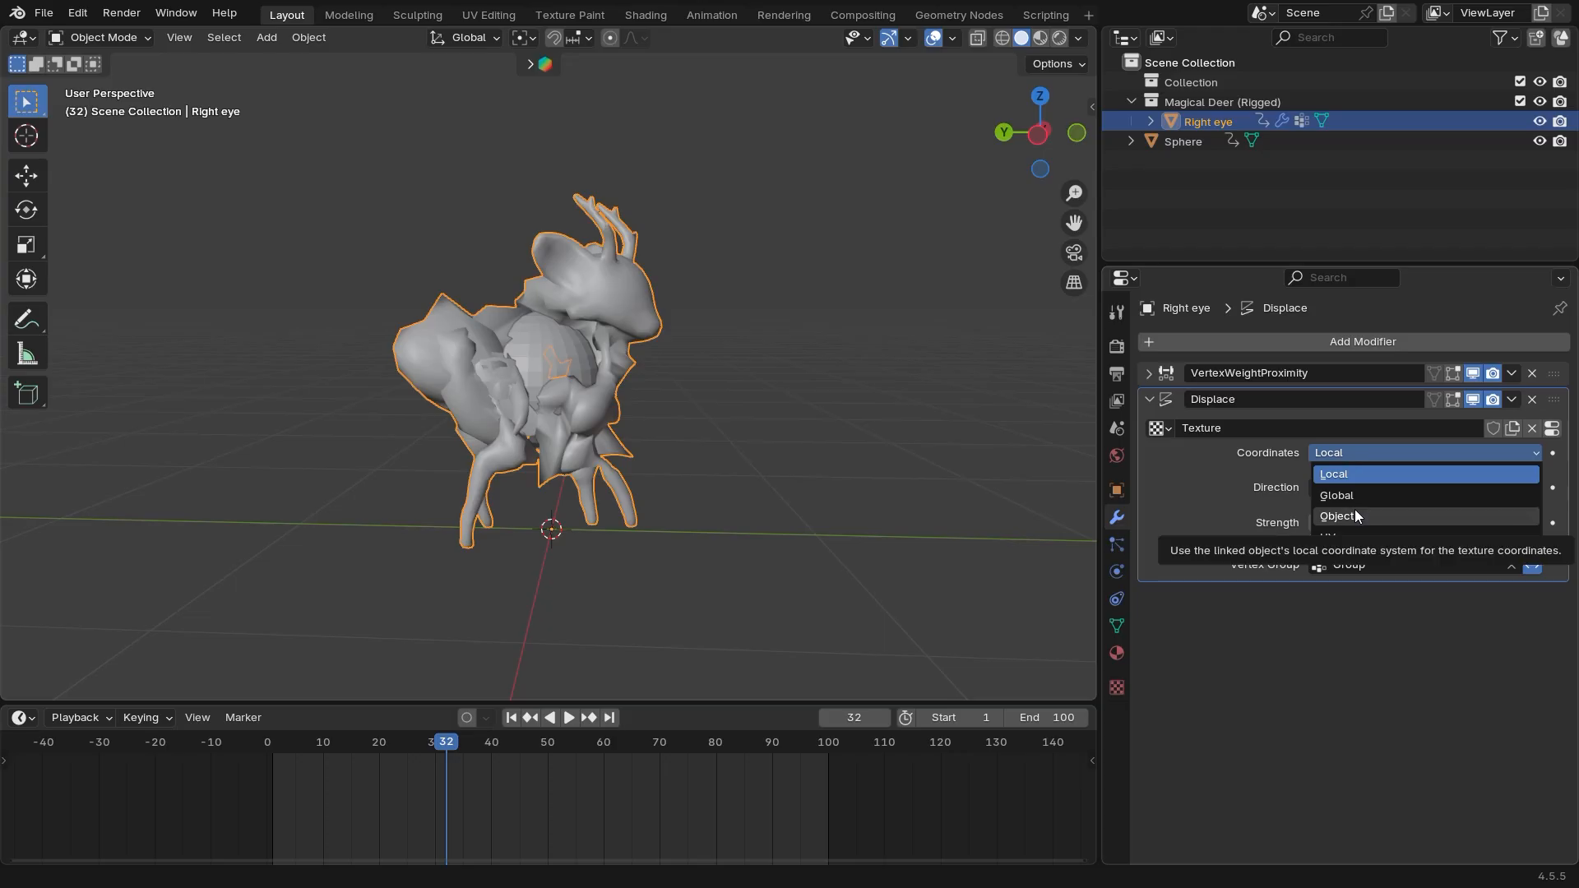
Replay the sphere animation with the adjusted displacement and stop it at frame 34
mouse_move(705, 503)
ctrl+middle_down()
mouse_move(704, 485)
mouse_move(726, 515)
mouse_move(750, 515)
mouse_move(680, 503)
ctrl+middle_up()
drag(451, 747, 314, 737)
key(space)
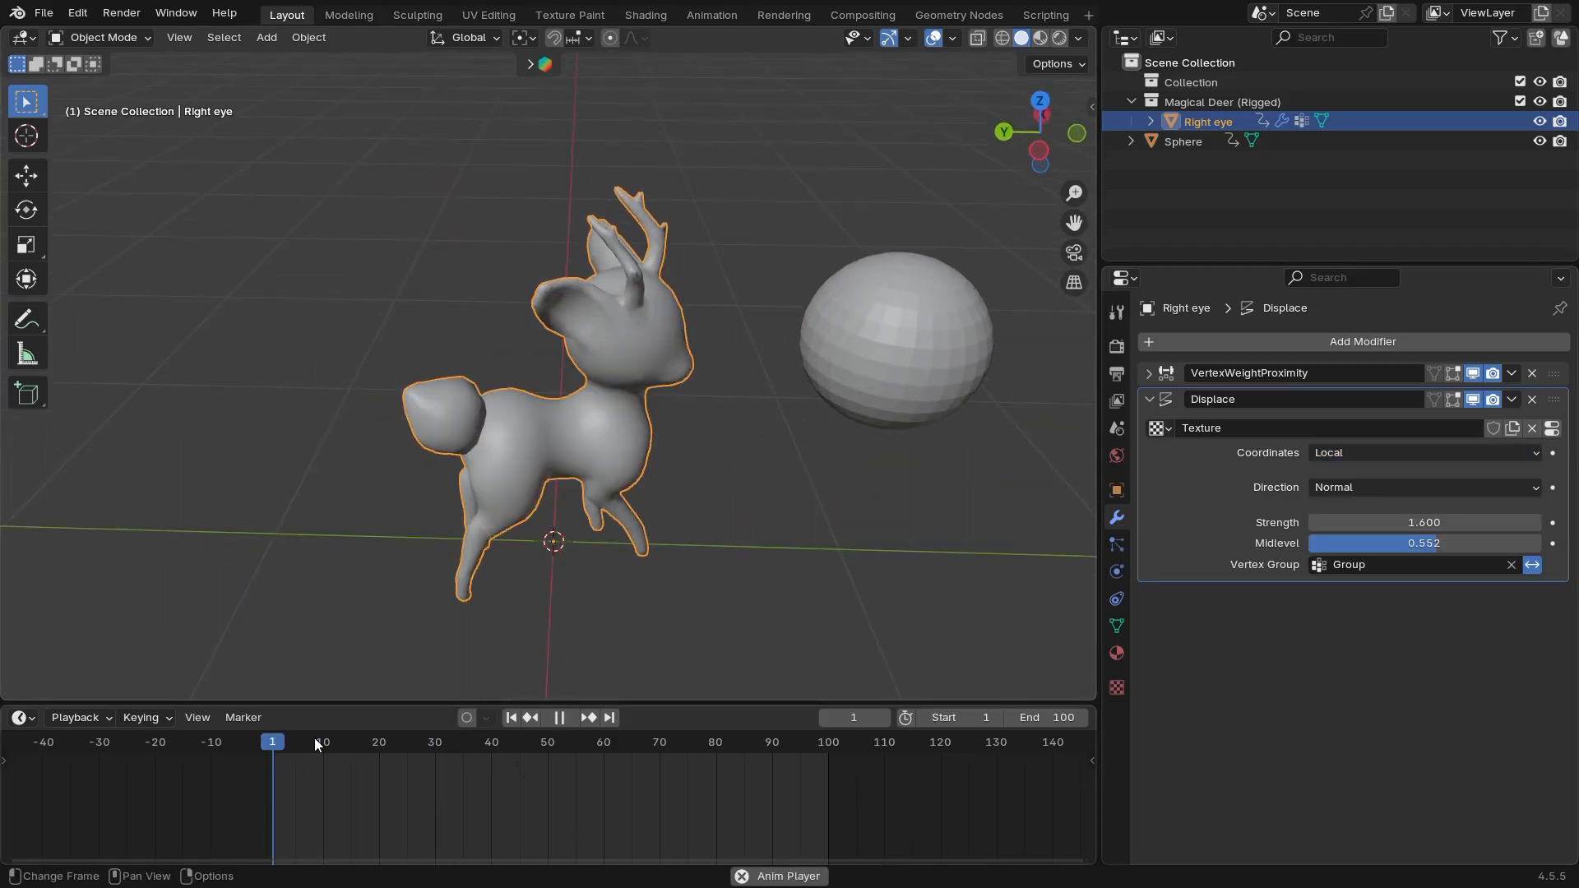
key(space)
middle_drag(613, 618, 1493, 500)
middle_drag(793, 546, 684, 682)
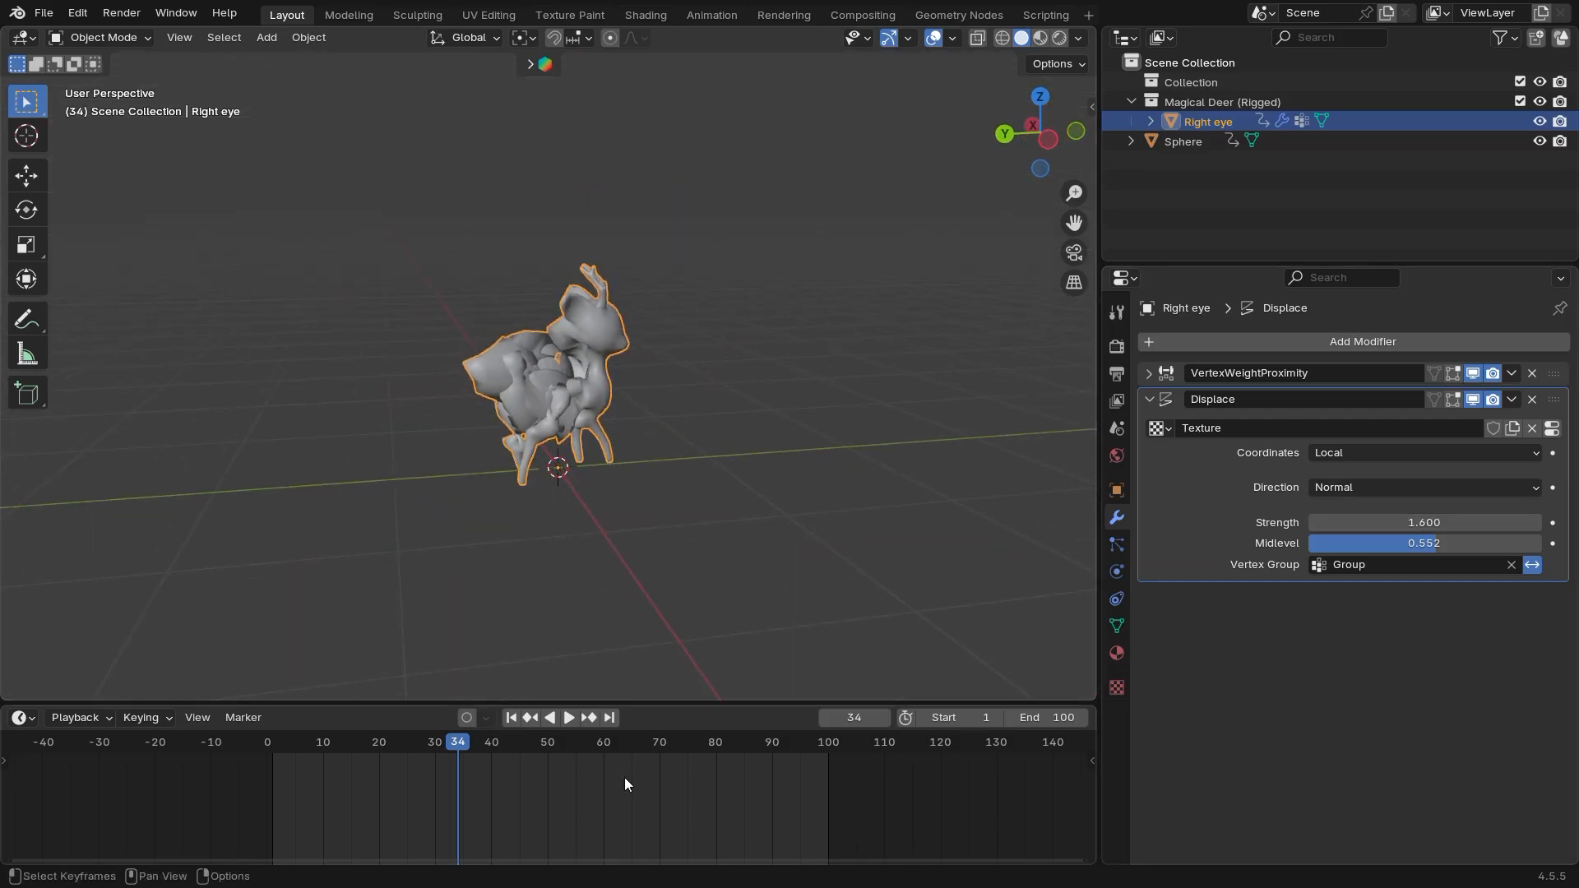
Collapse the Displace modifier's settings and move the timeline to frame 41 with the deer deselected
click(1148, 399)
middle_drag(880, 460, 741, 491)
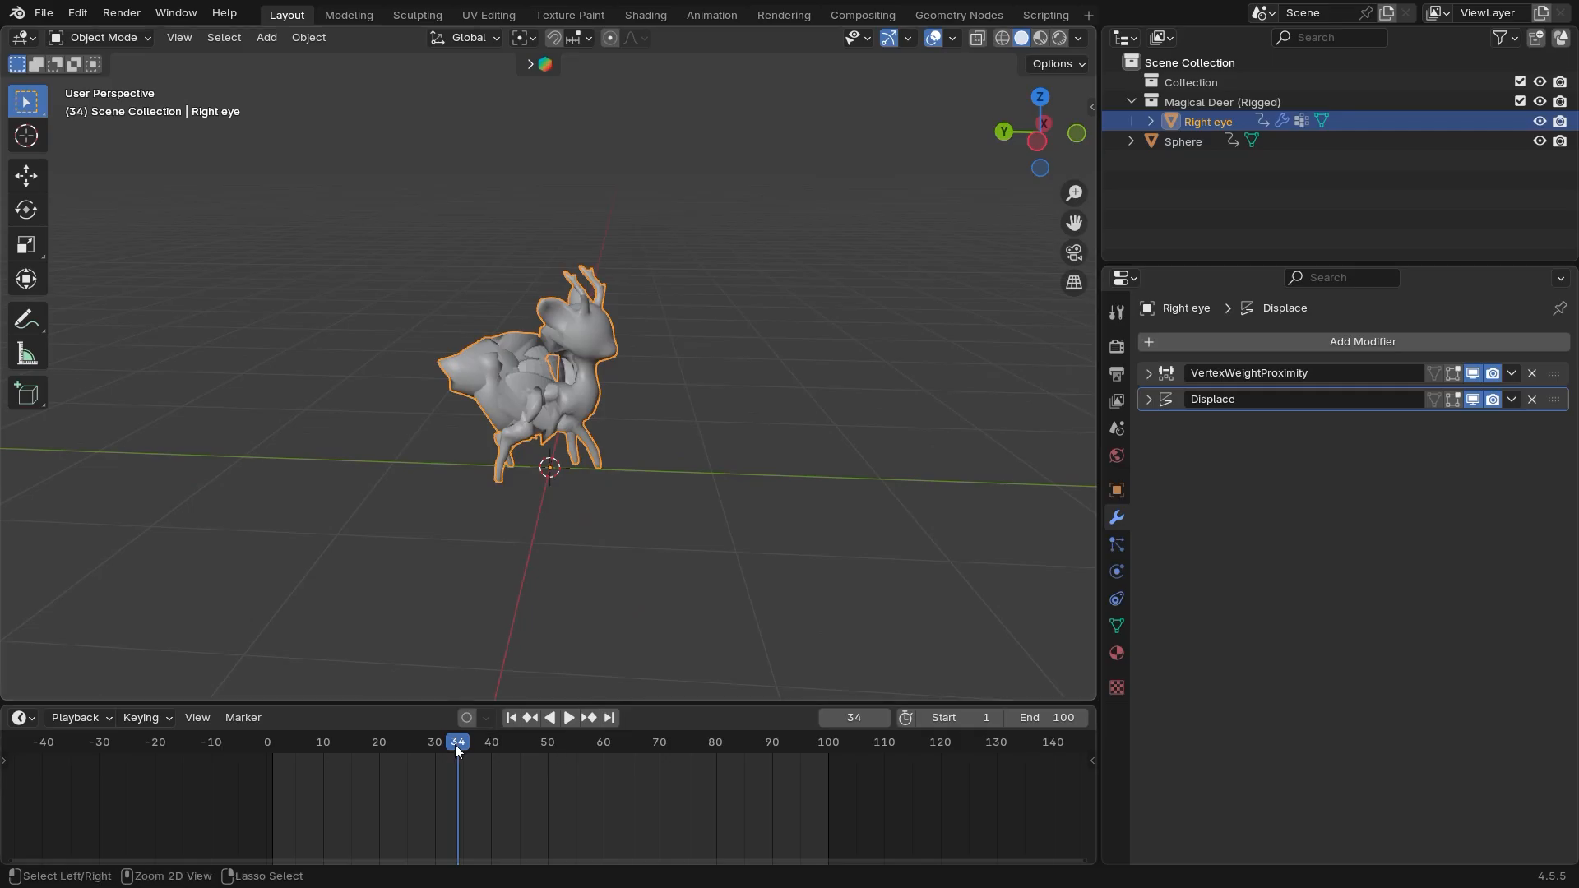
drag(451, 743, 496, 743)
click(842, 608)
middle_drag(740, 551, 757, 551)
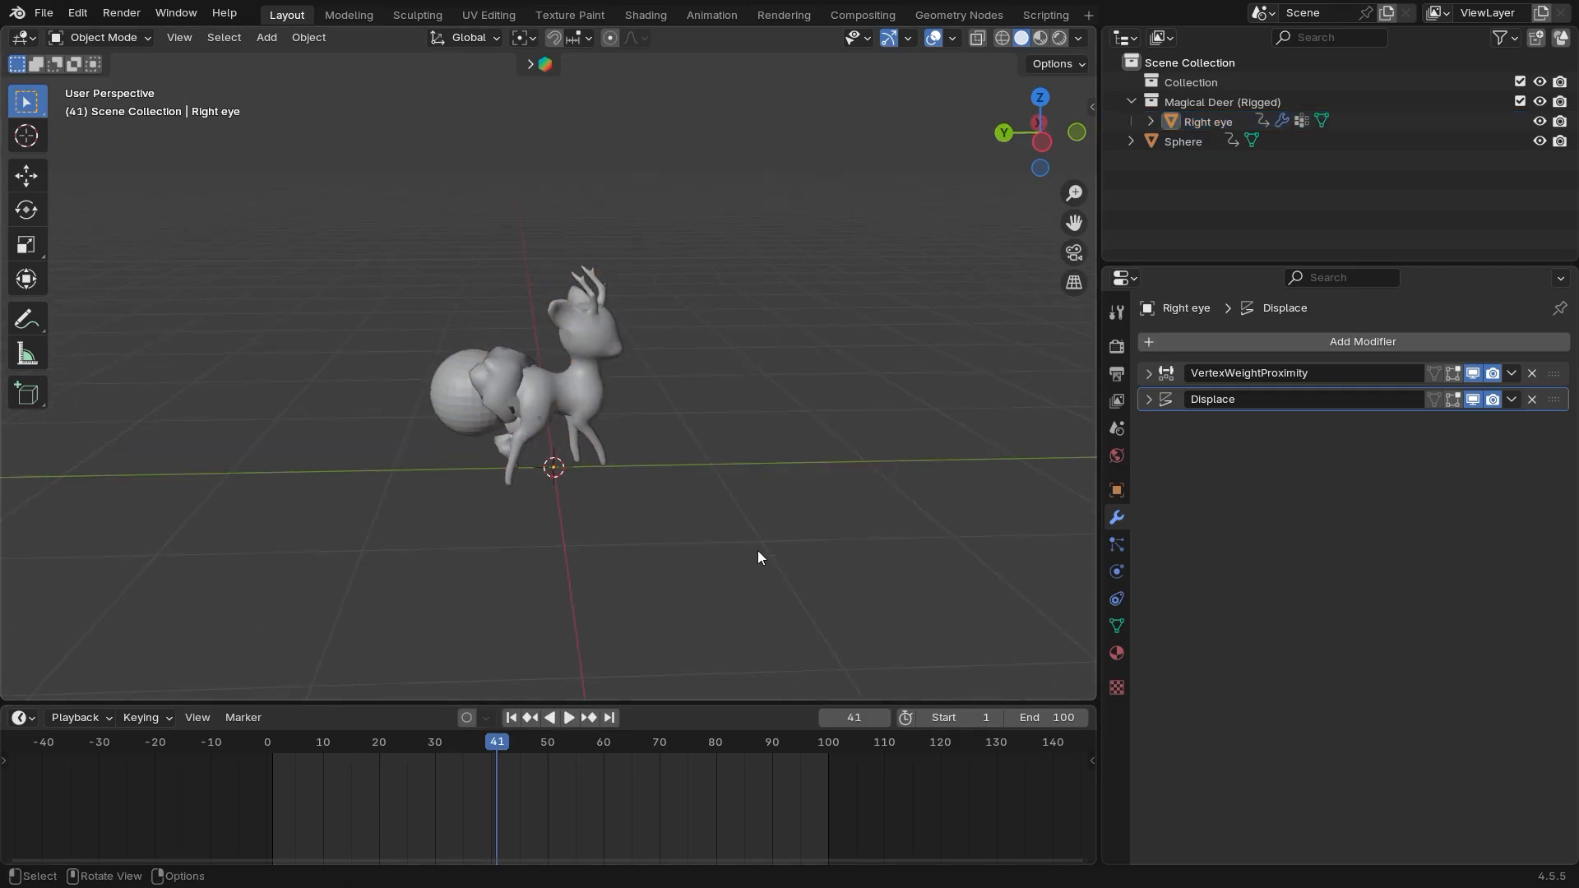
scroll(756, 494, up, 2)
Add a Wireframe modifier to the deer and, at frame 1, set its thickness to 0.008 m and offset to -0.8028
click(1339, 342)
mouse_move(1316, 360)
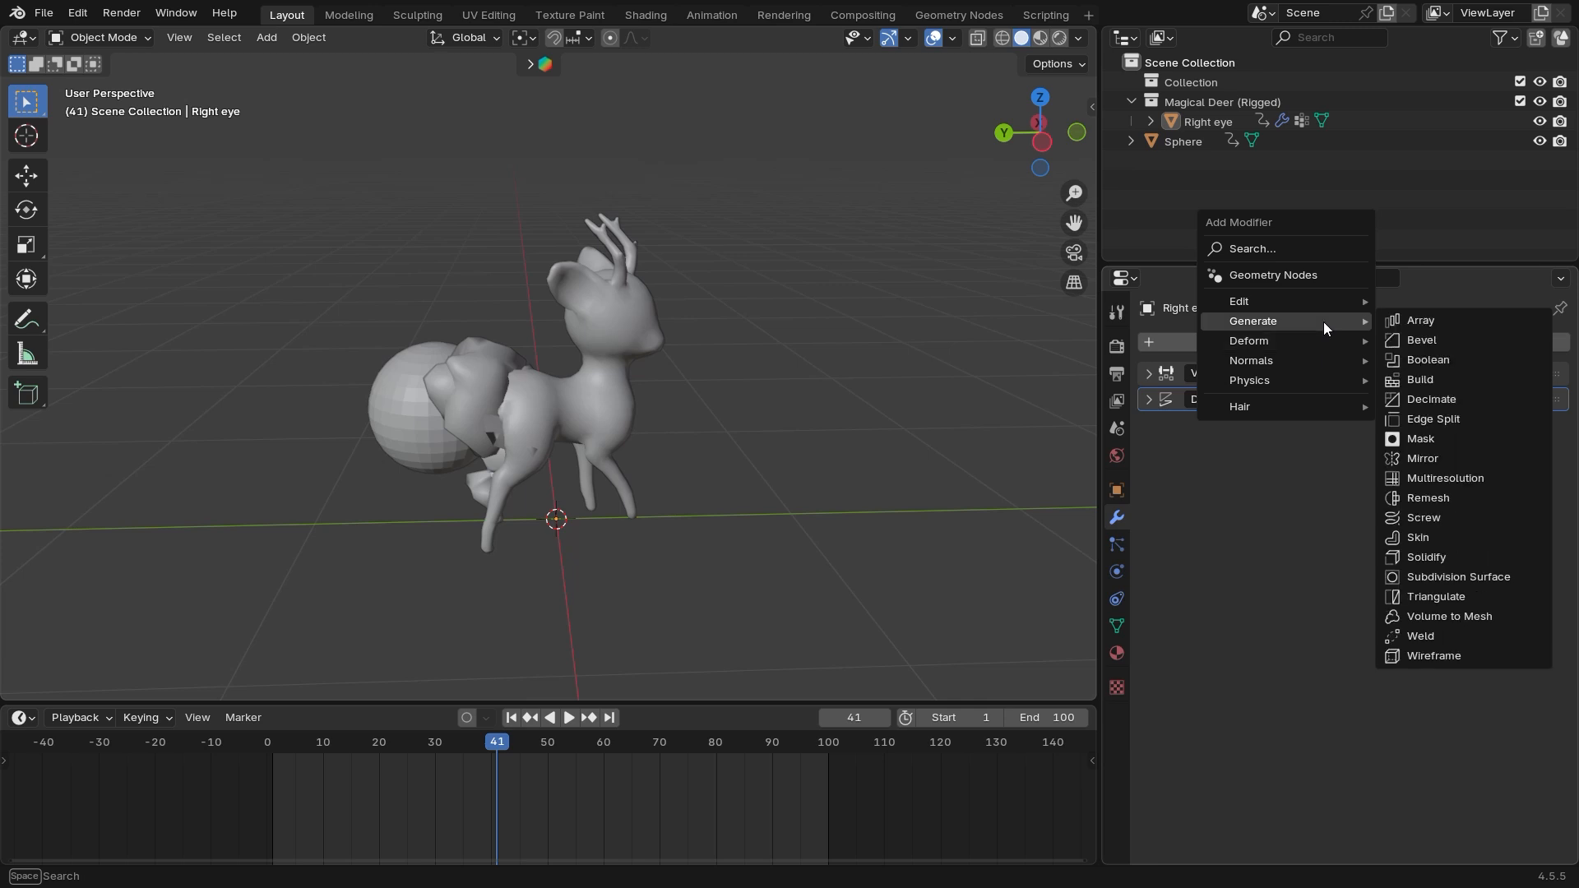
click(1469, 654)
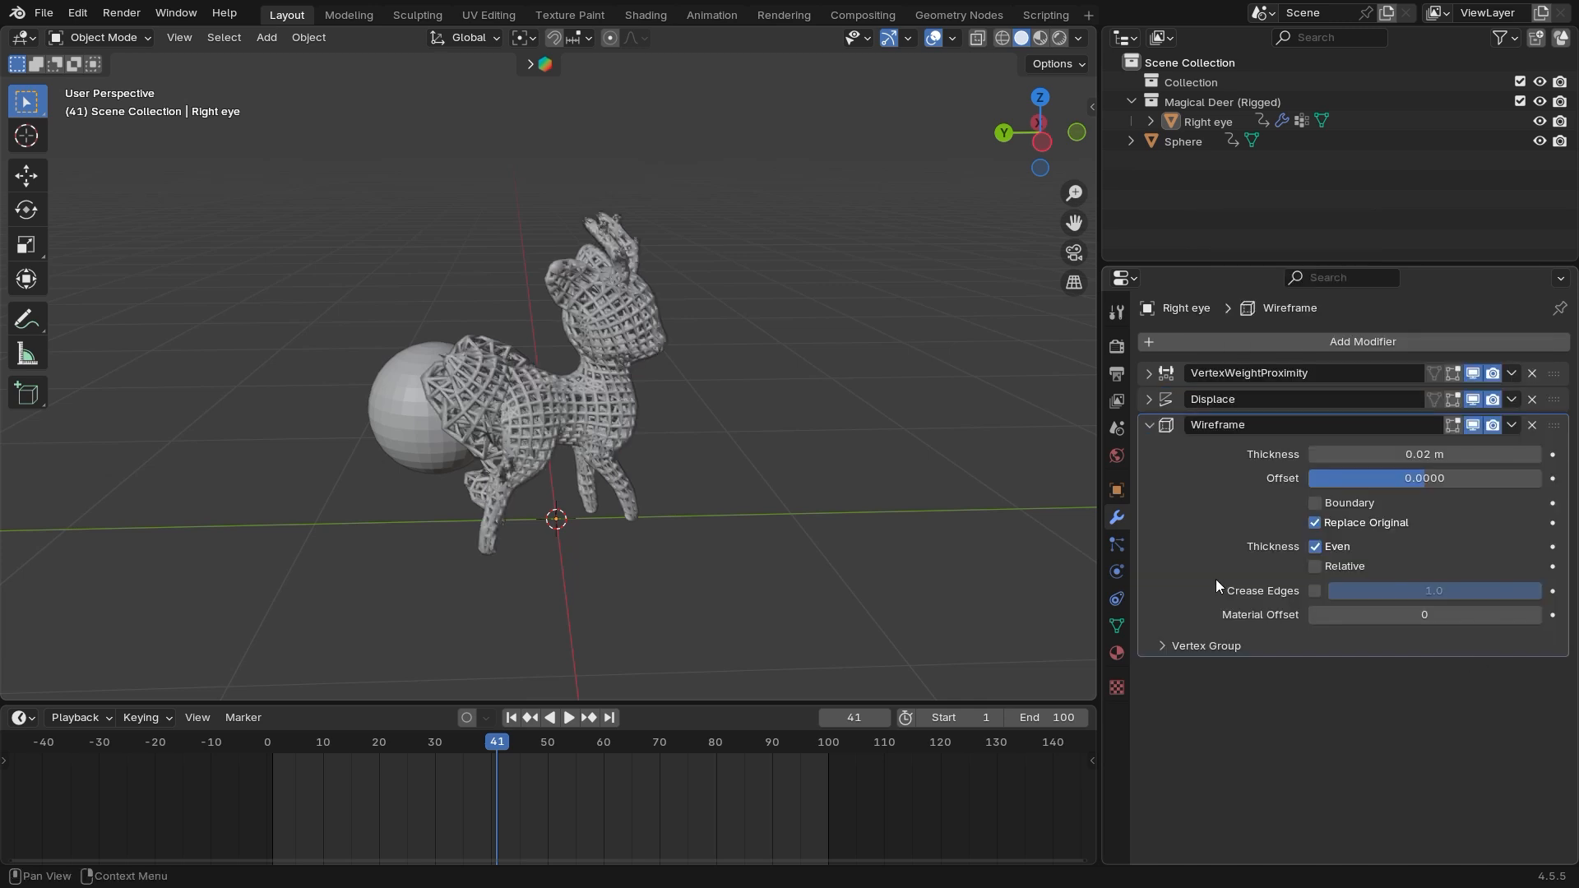
drag(492, 734, 274, 752)
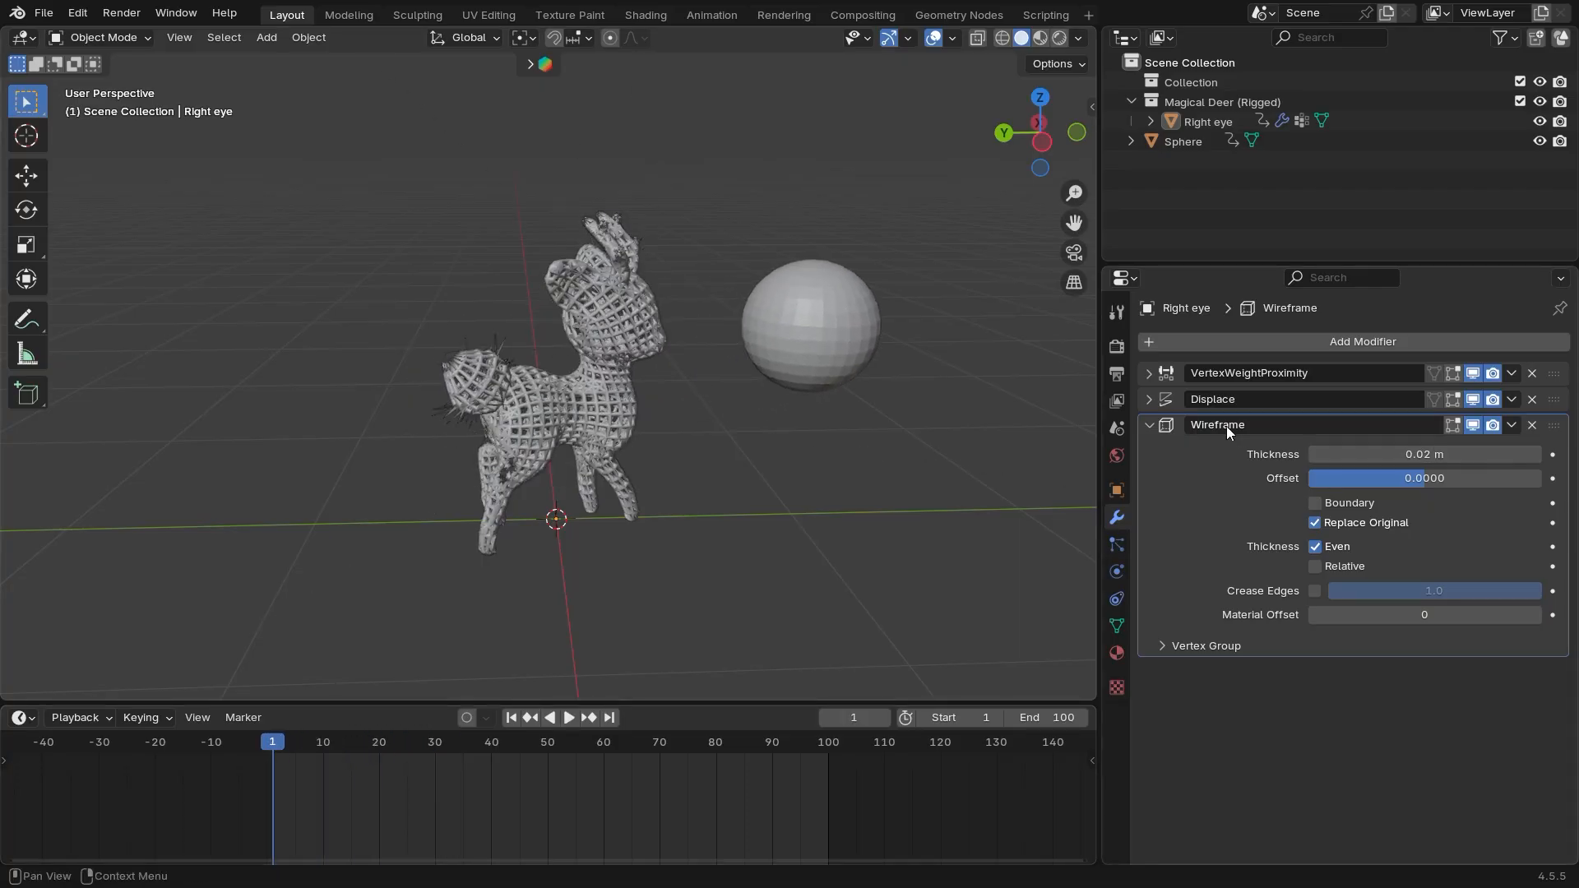
drag(1402, 478, 1358, 455)
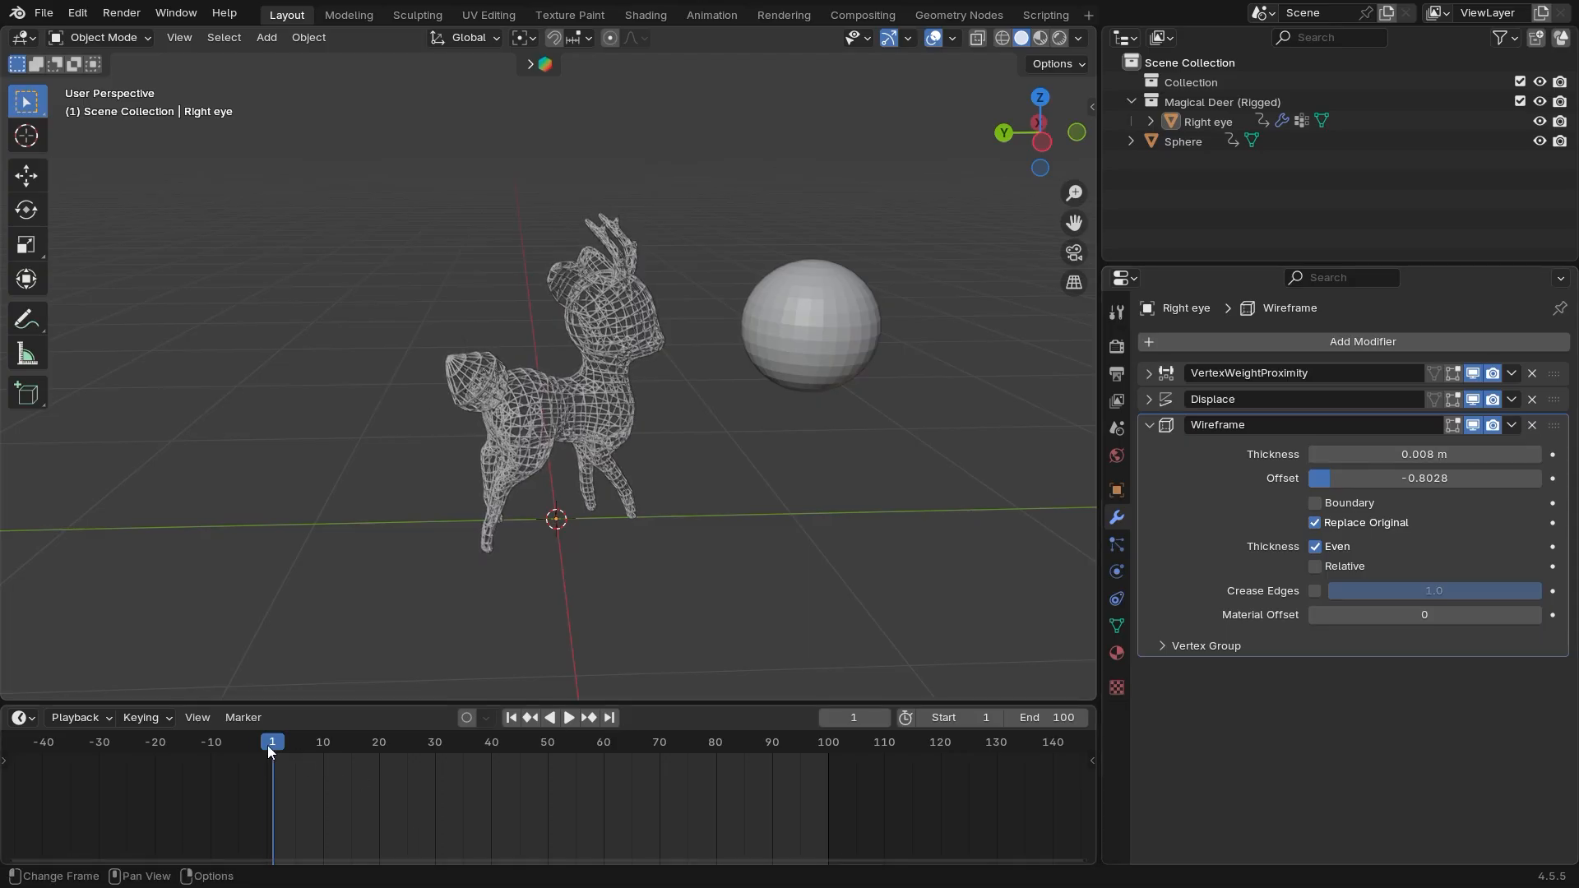
Play the animation with the wireframe deer and stop it at frame 46
drag(269, 745, 259, 776)
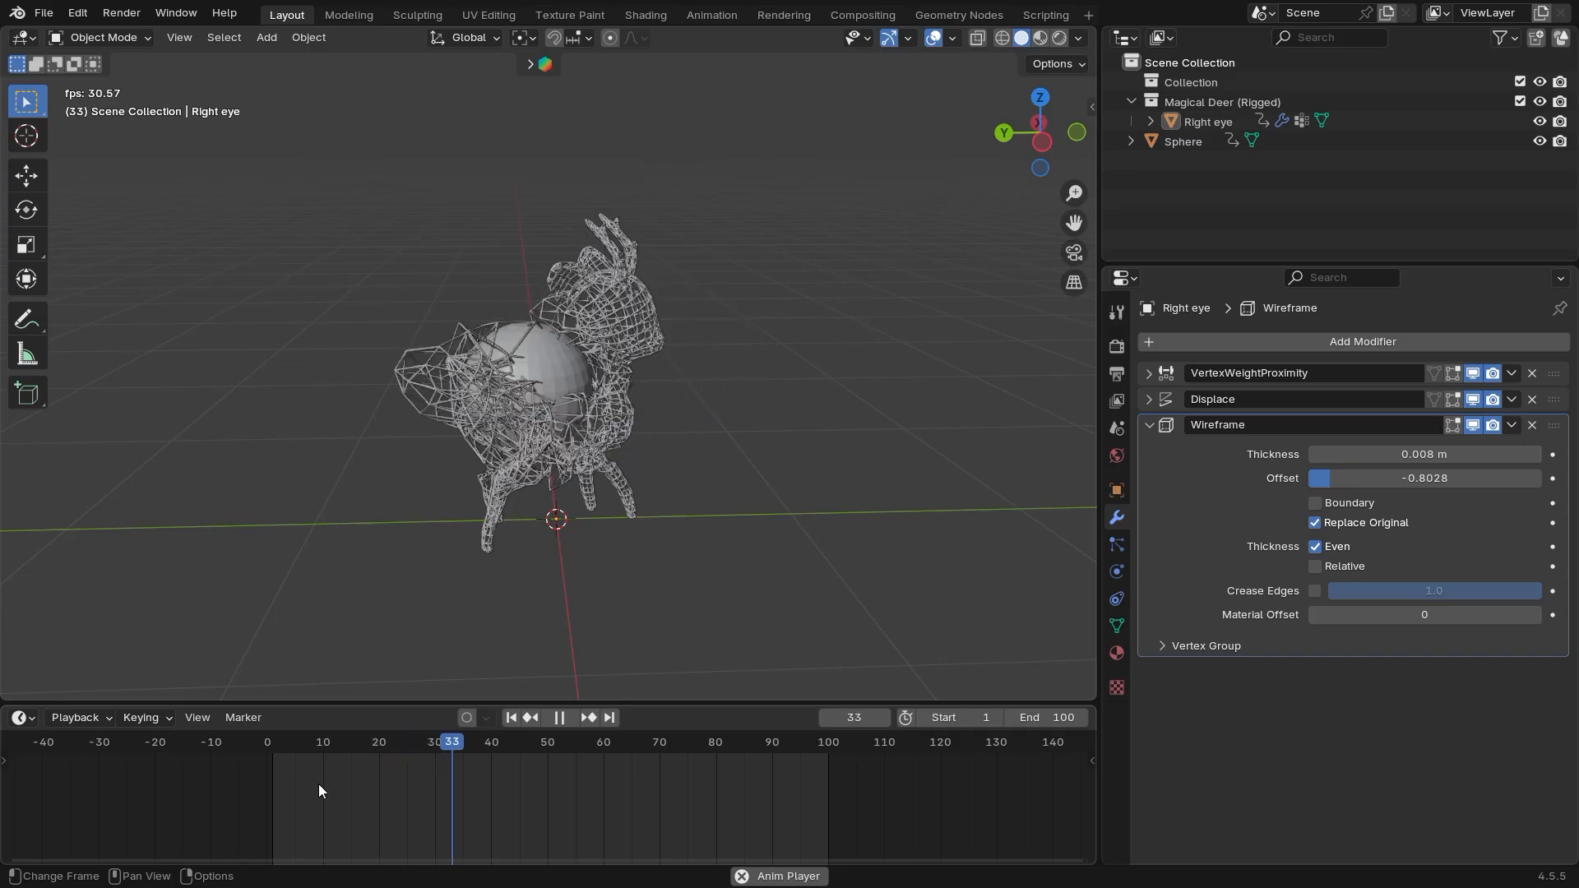
key(space)
middle_drag(664, 543, 722, 560)
shift+middle_drag(722, 559, 689, 574)
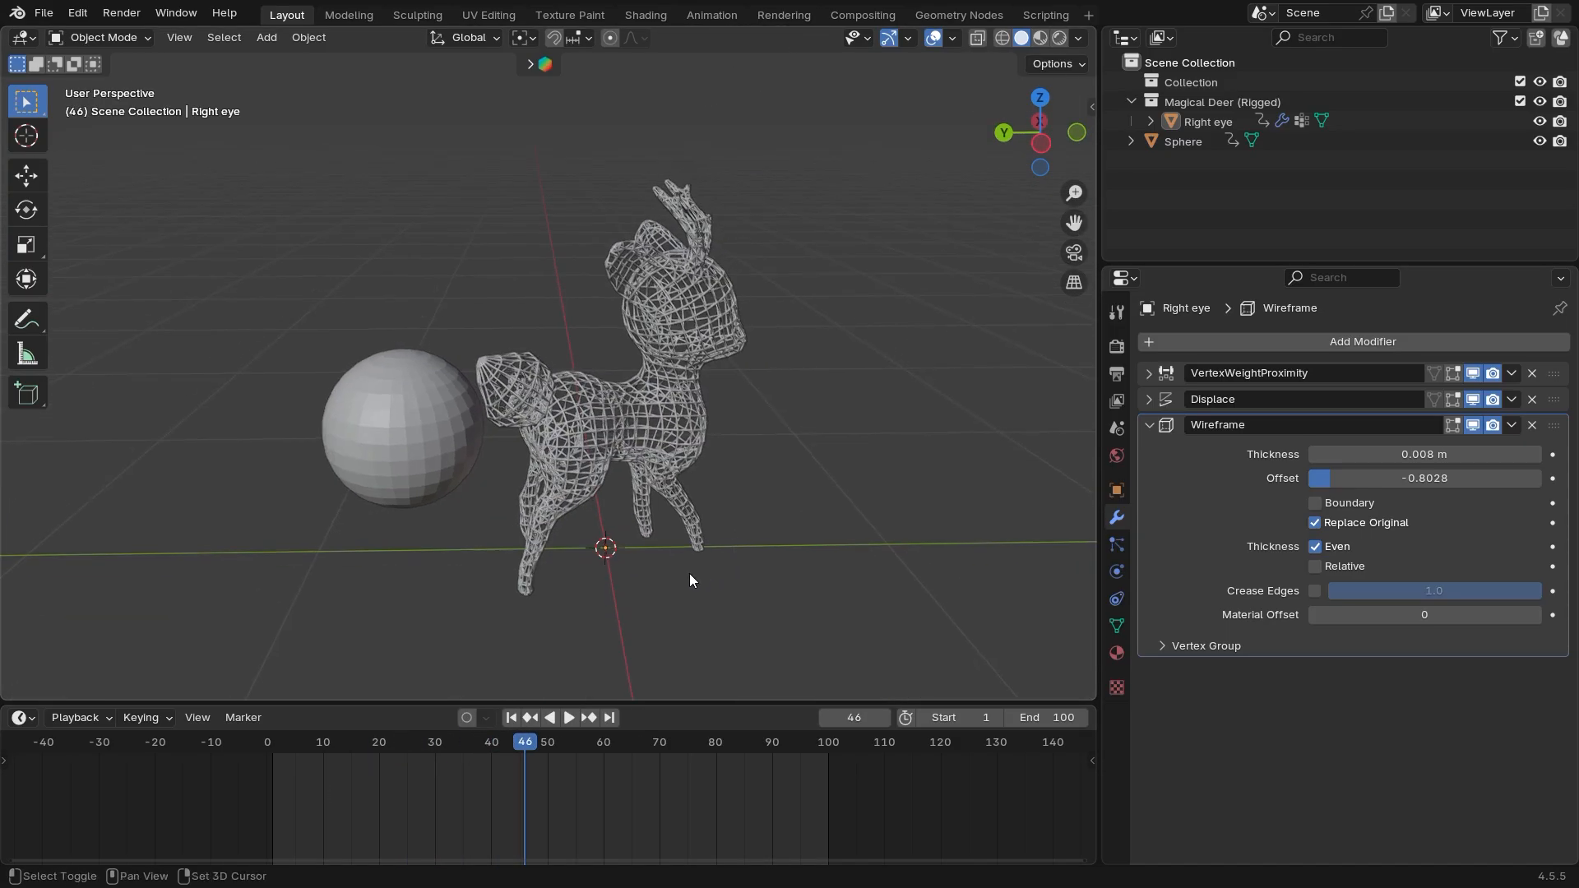
Select the deer and remove its Wireframe modifier
middle_drag(625, 491, 642, 546)
click(584, 513)
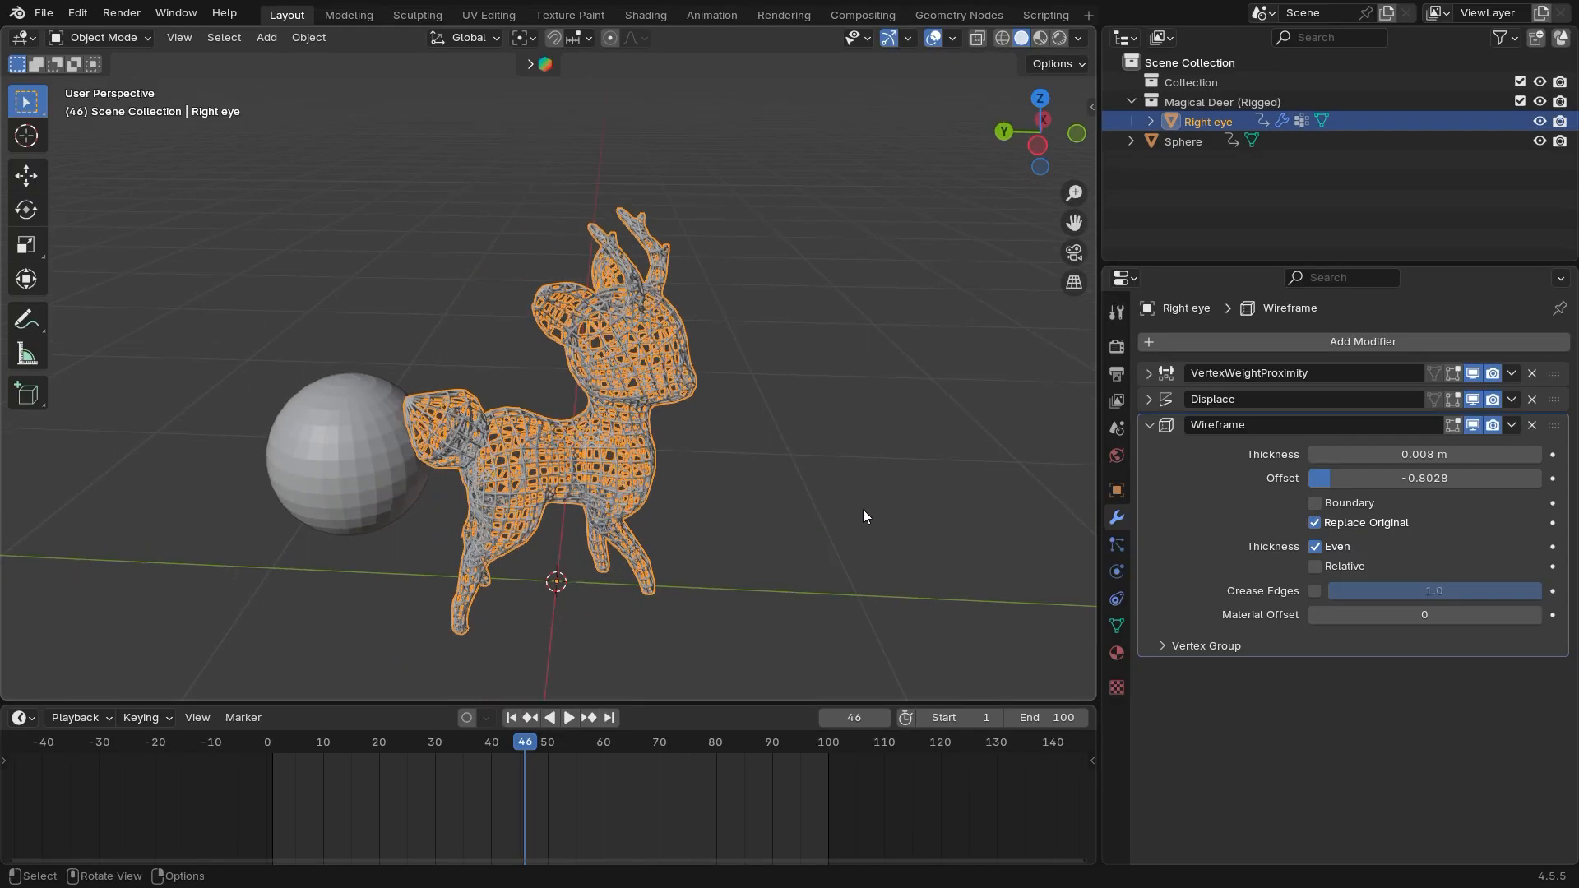
key(ctrl+x)
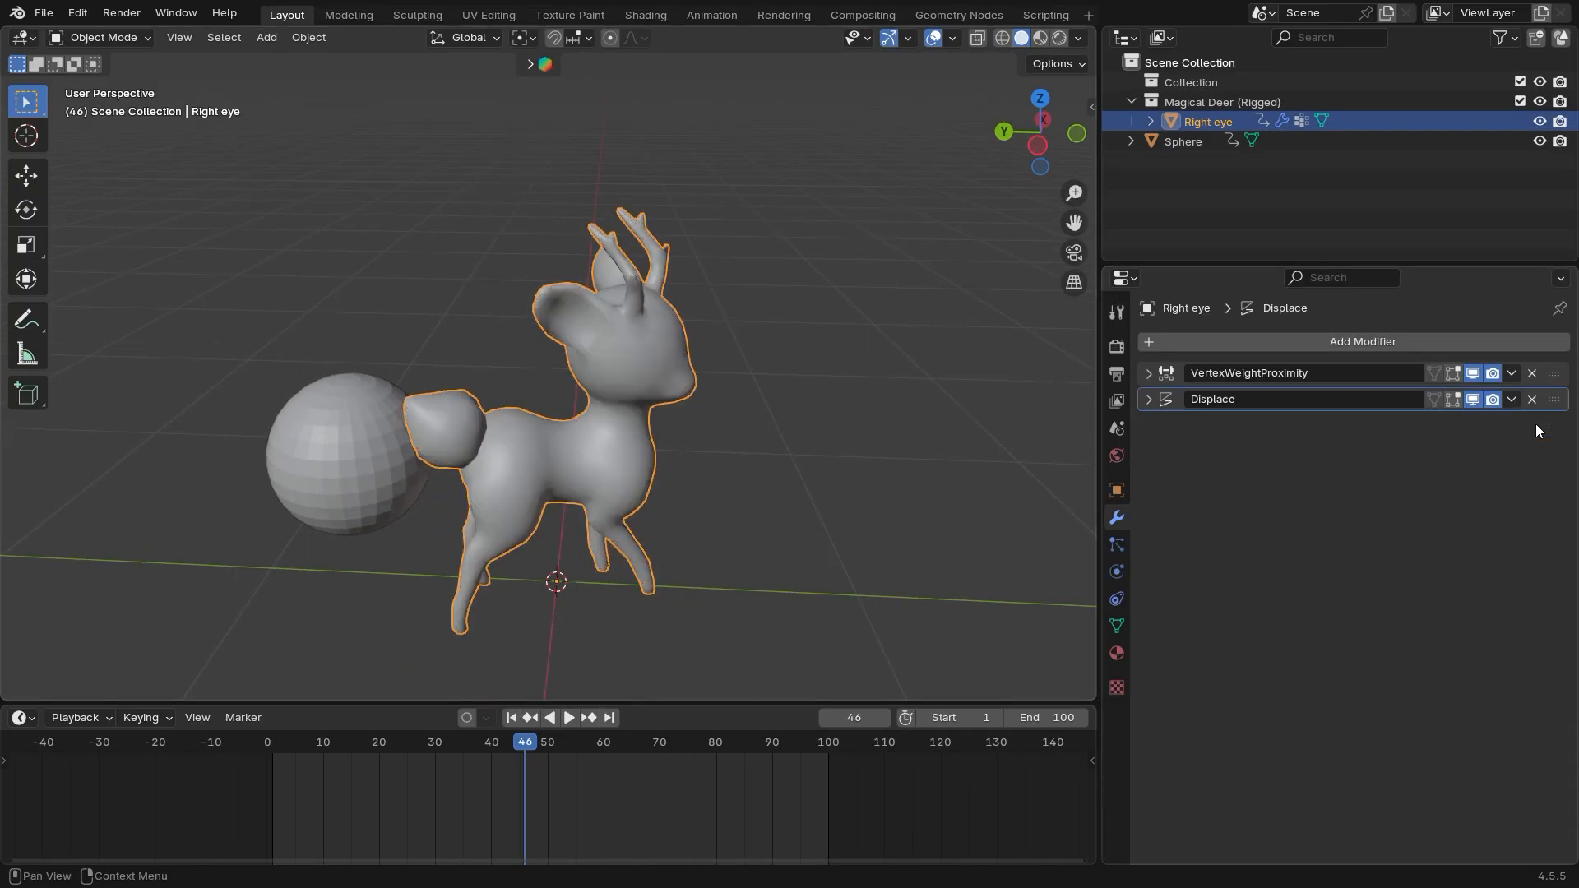
Add a second vertex group to the deer's mesh, with the timeline at frame 6
middle_drag(724, 560, 1009, 603)
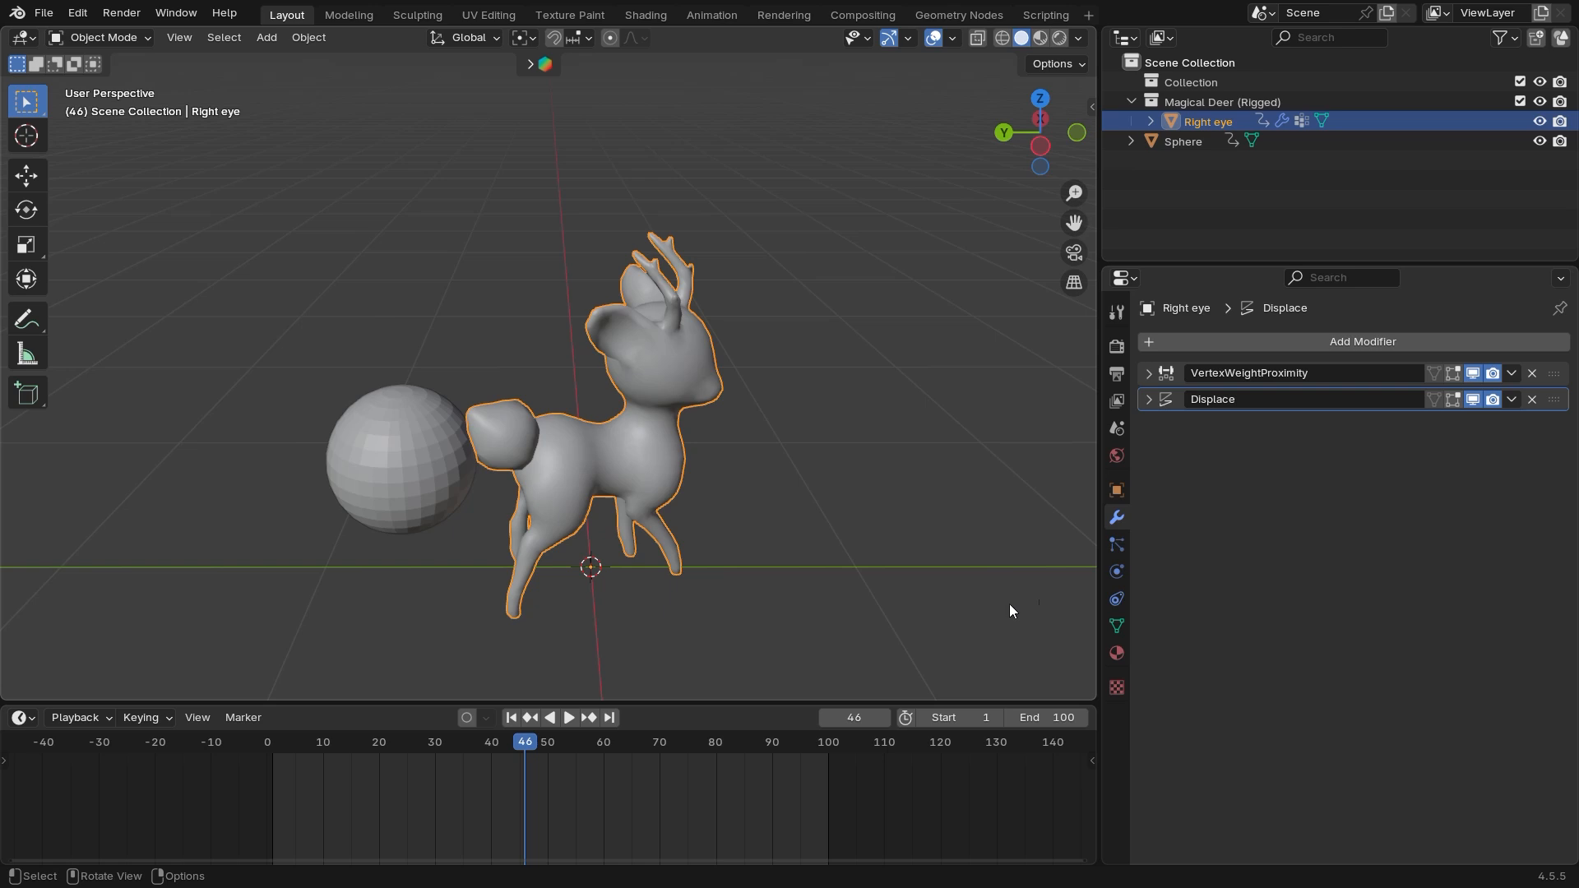
click(1115, 625)
scroll(788, 546, up, 3)
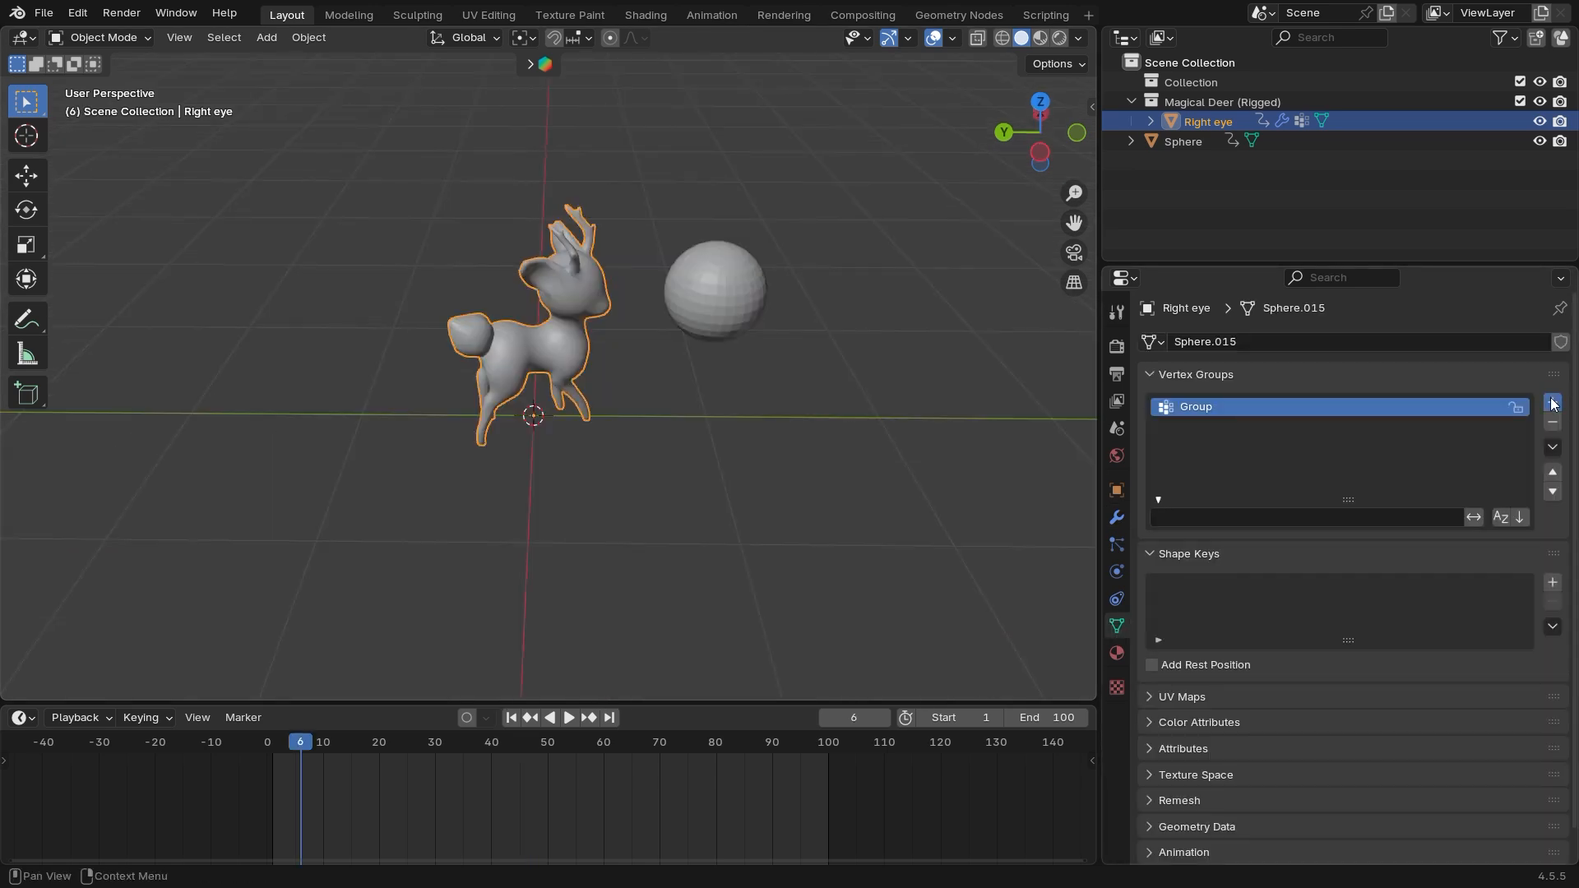
click(1552, 403)
scroll(757, 423, up, 2)
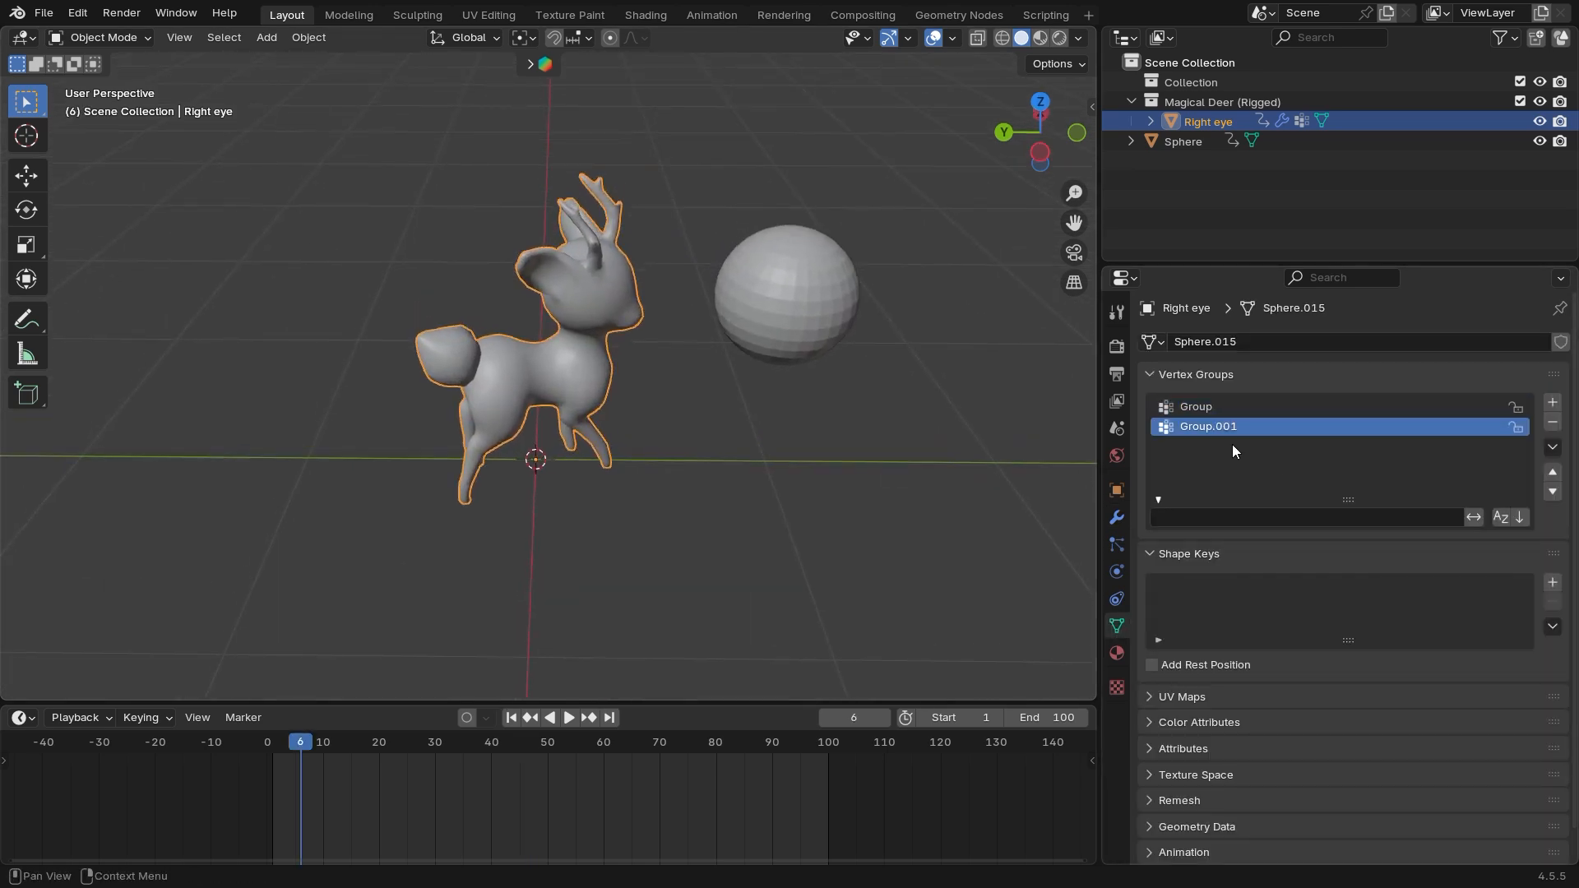
Select the deer's head, ears and antlers in wireframe view and assign them to vertex group Group.001 with weight 1.000
key(Tab)
scroll(631, 374, up, 3)
mouse_move(631, 374)
middle_down()
mouse_move(620, 296)
mouse_move(593, 355)
mouse_move(610, 379)
mouse_move(619, 354)
middle_up()
scroll(617, 381, down, 3)
middle_drag(618, 353, 653, 309)
shift+middle_drag(654, 309, 635, 366)
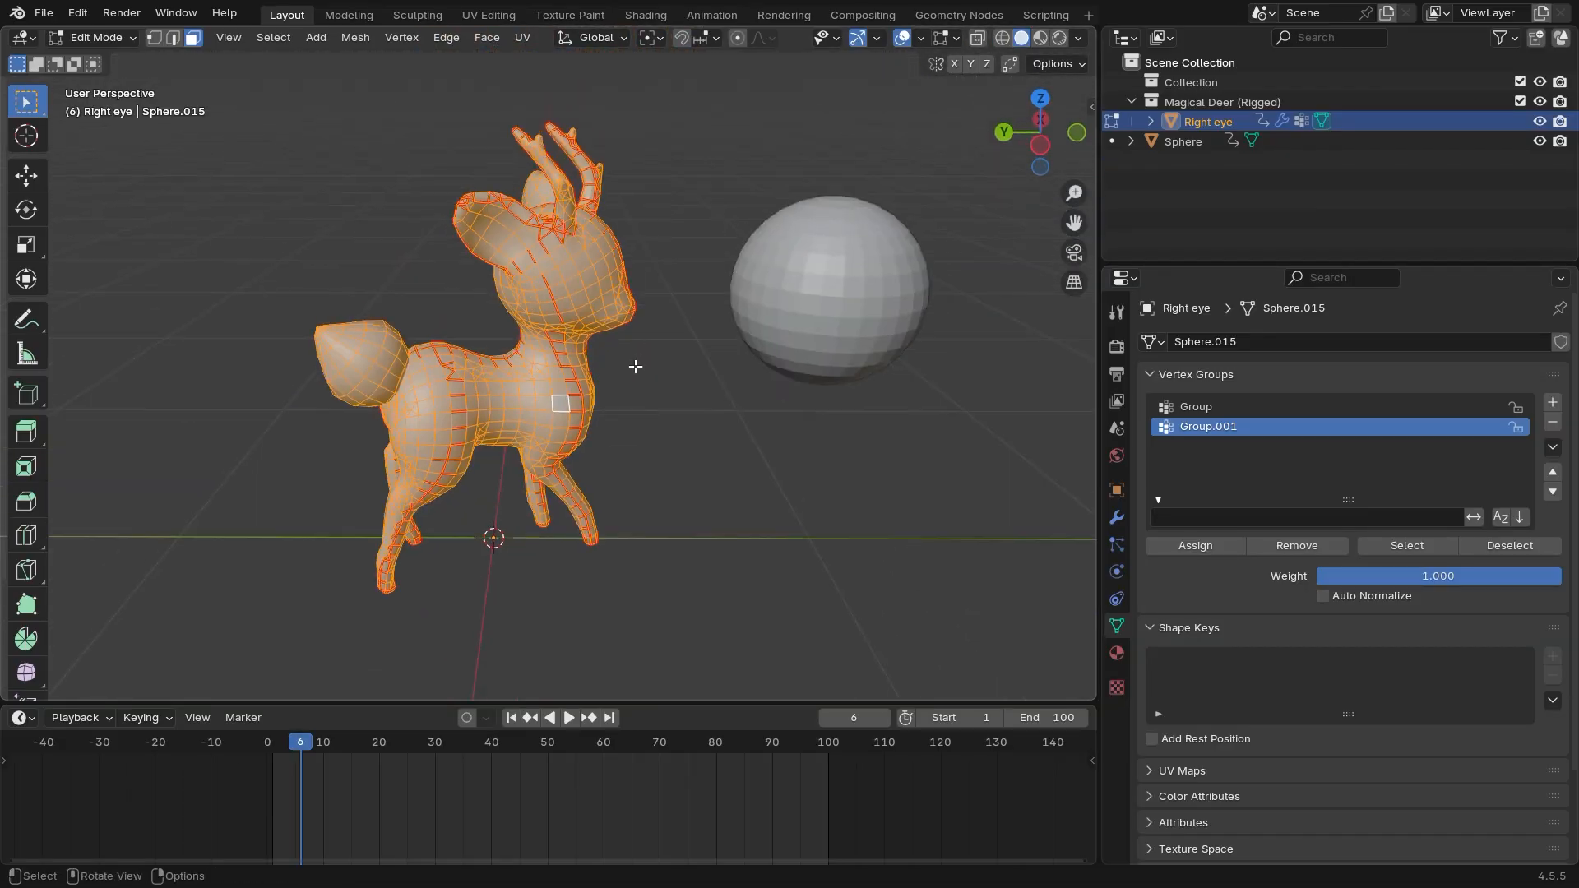
key(shift+z)
mouse_move(684, 131)
mouse_down()
mouse_move(451, 359)
mouse_move(468, 337)
mouse_up()
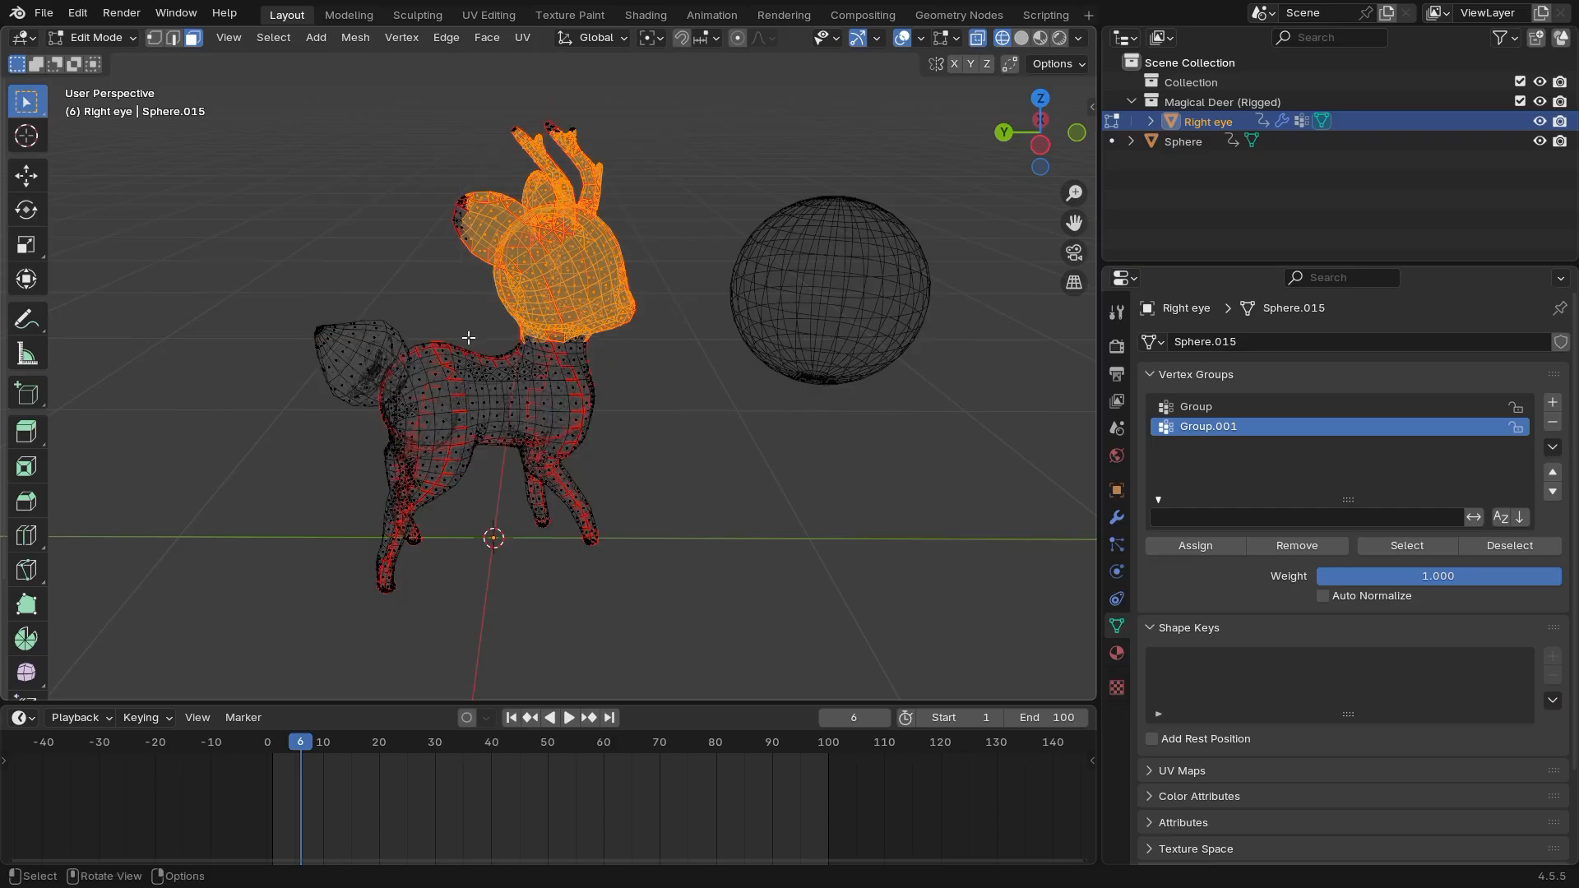
shift+drag(676, 101, 394, 255)
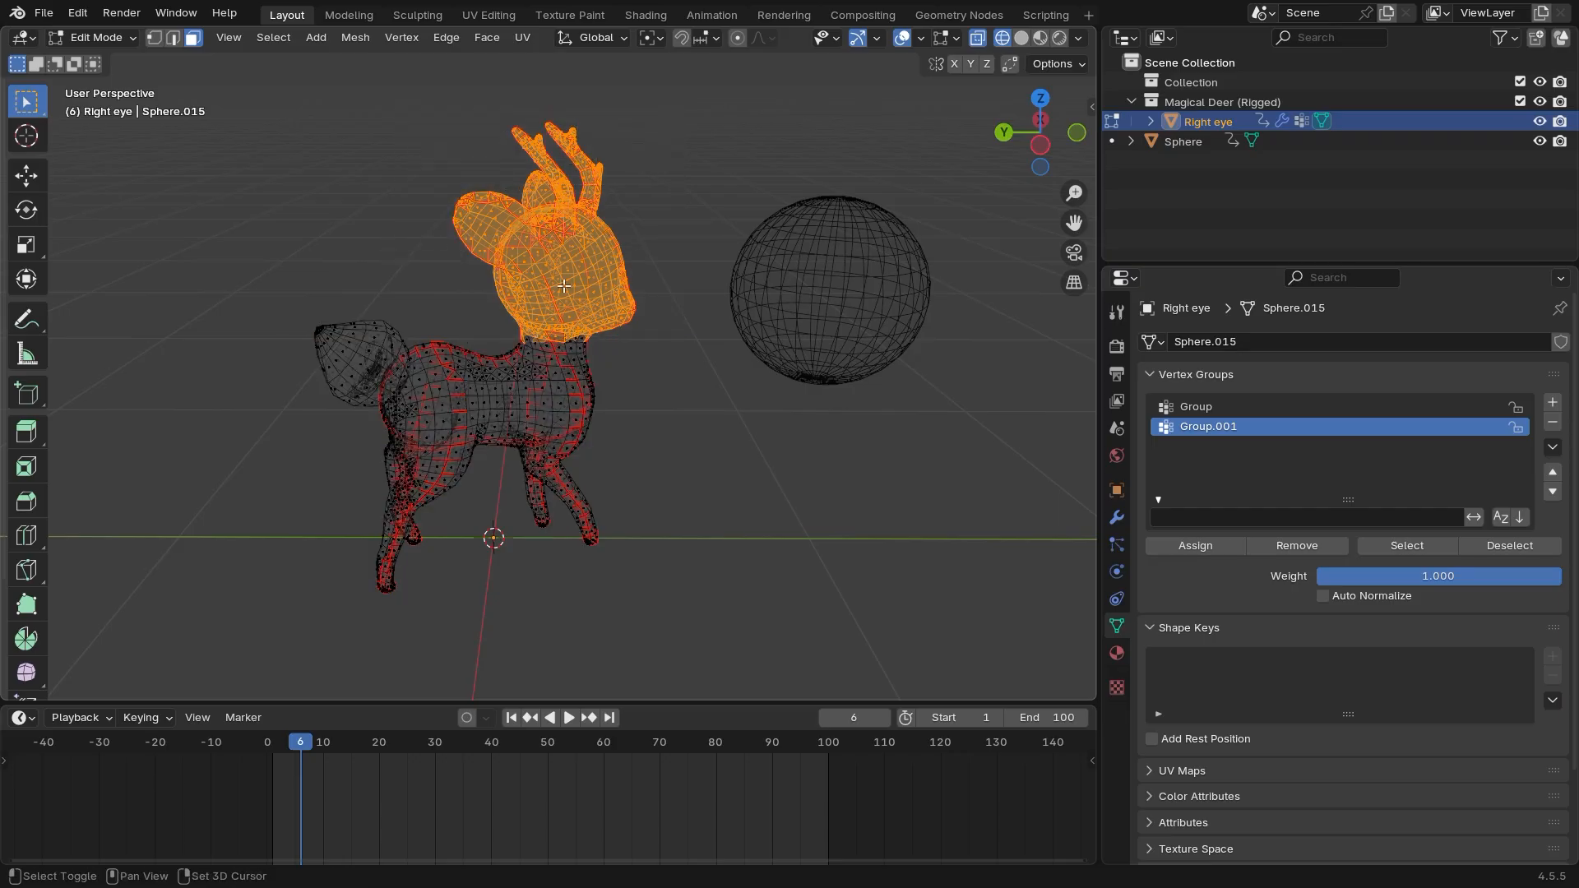
middle_drag(563, 285, 593, 435)
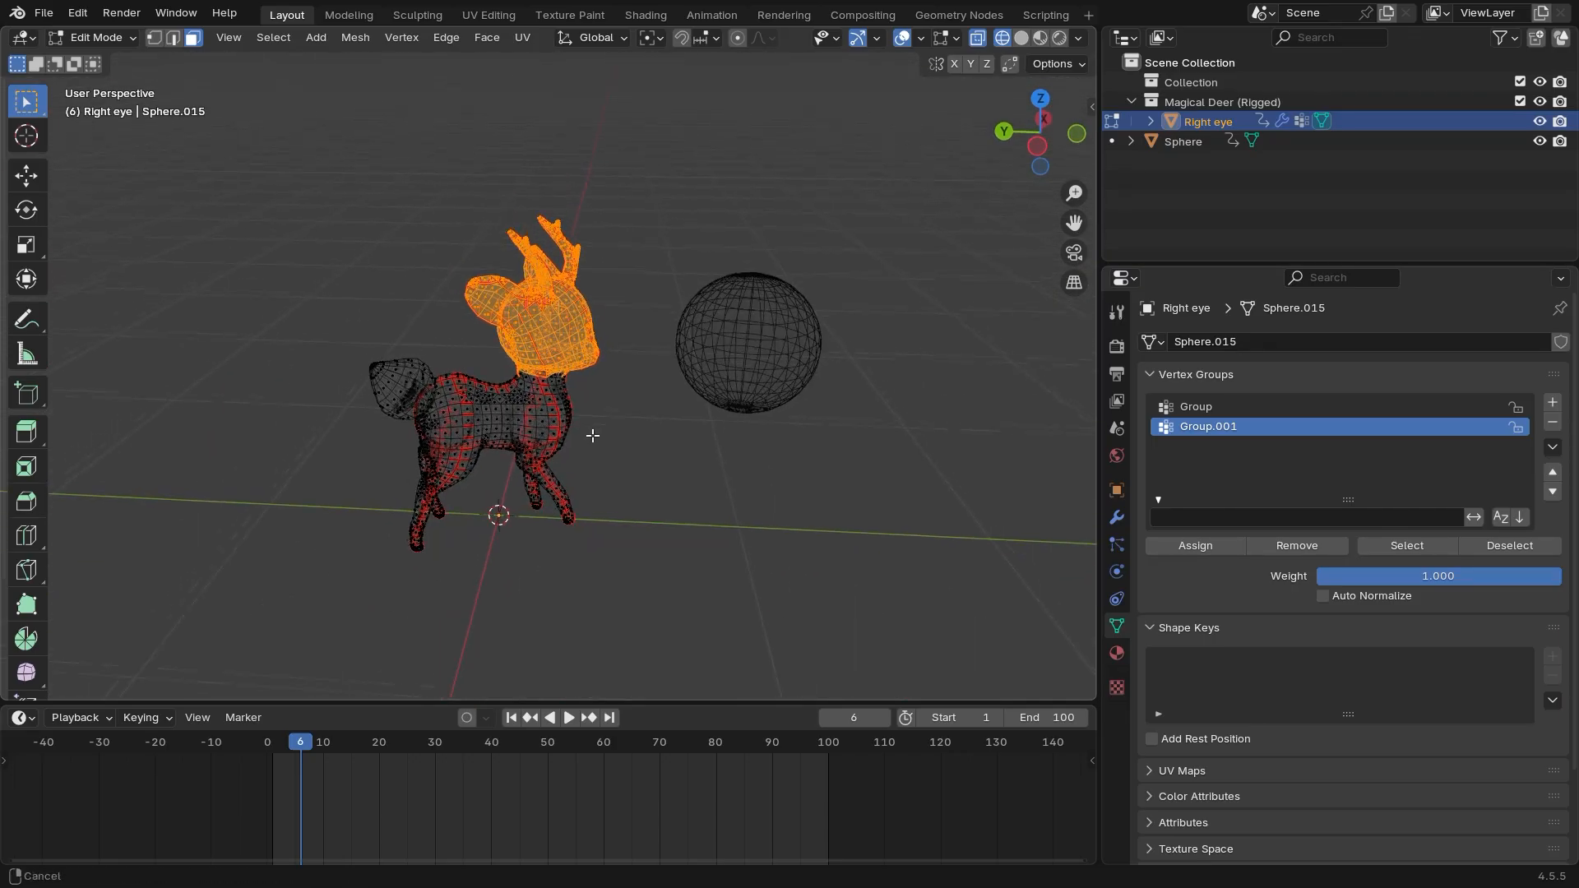
click(1195, 546)
scroll(708, 493, up, 4)
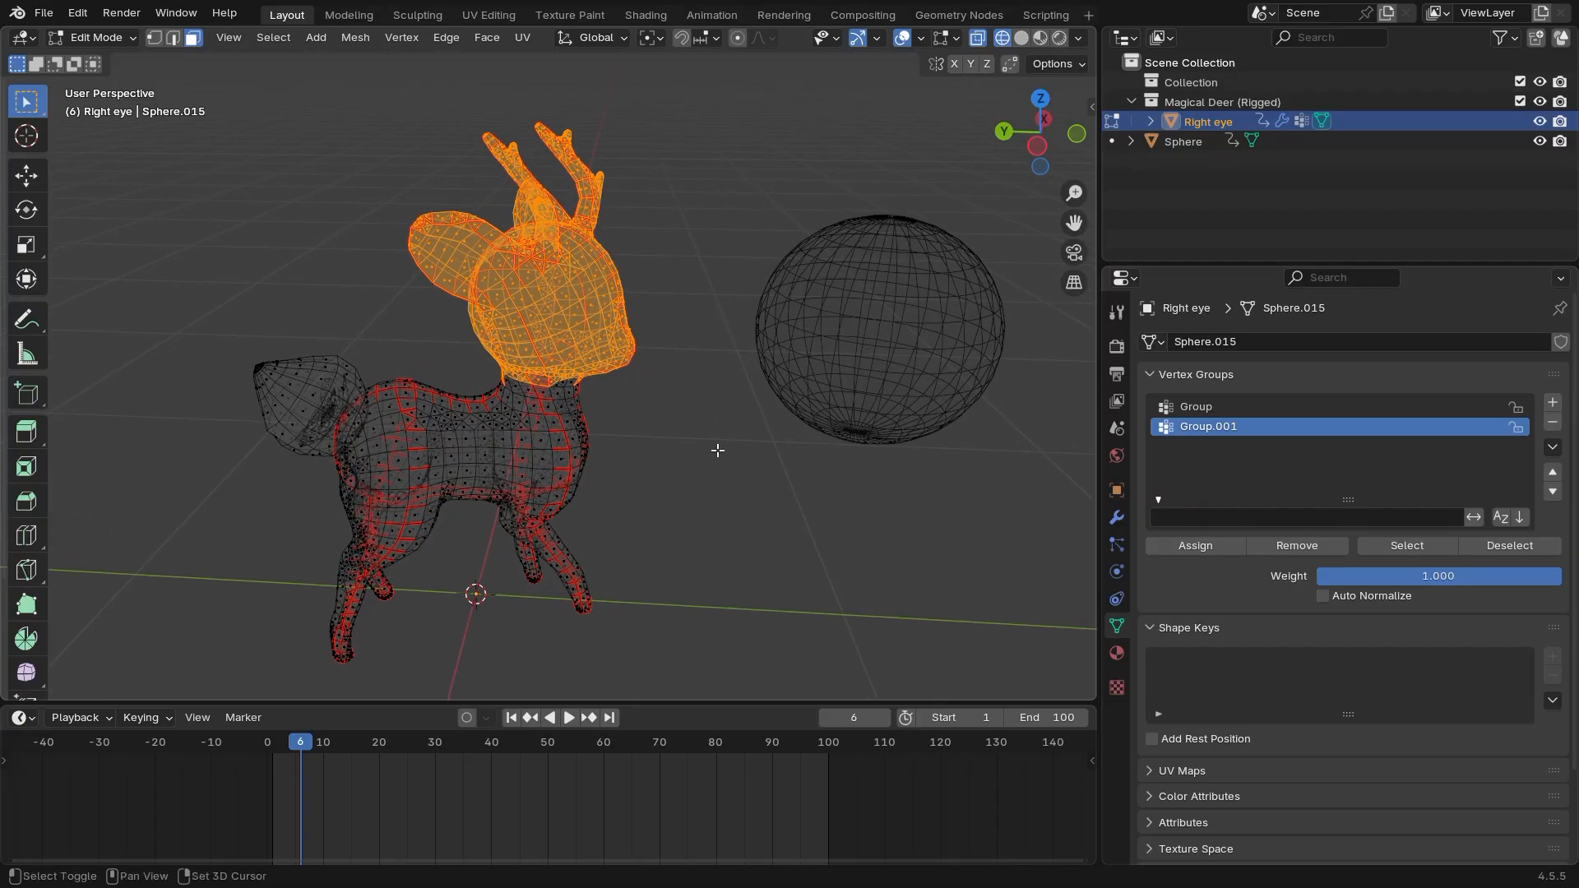
Leave mesh editing and examine the weights of Group.001 on the deer in Weight Paint mode, comparing it with Group
shift+middle_drag(718, 450, 758, 481)
key(Tab)
click(732, 497)
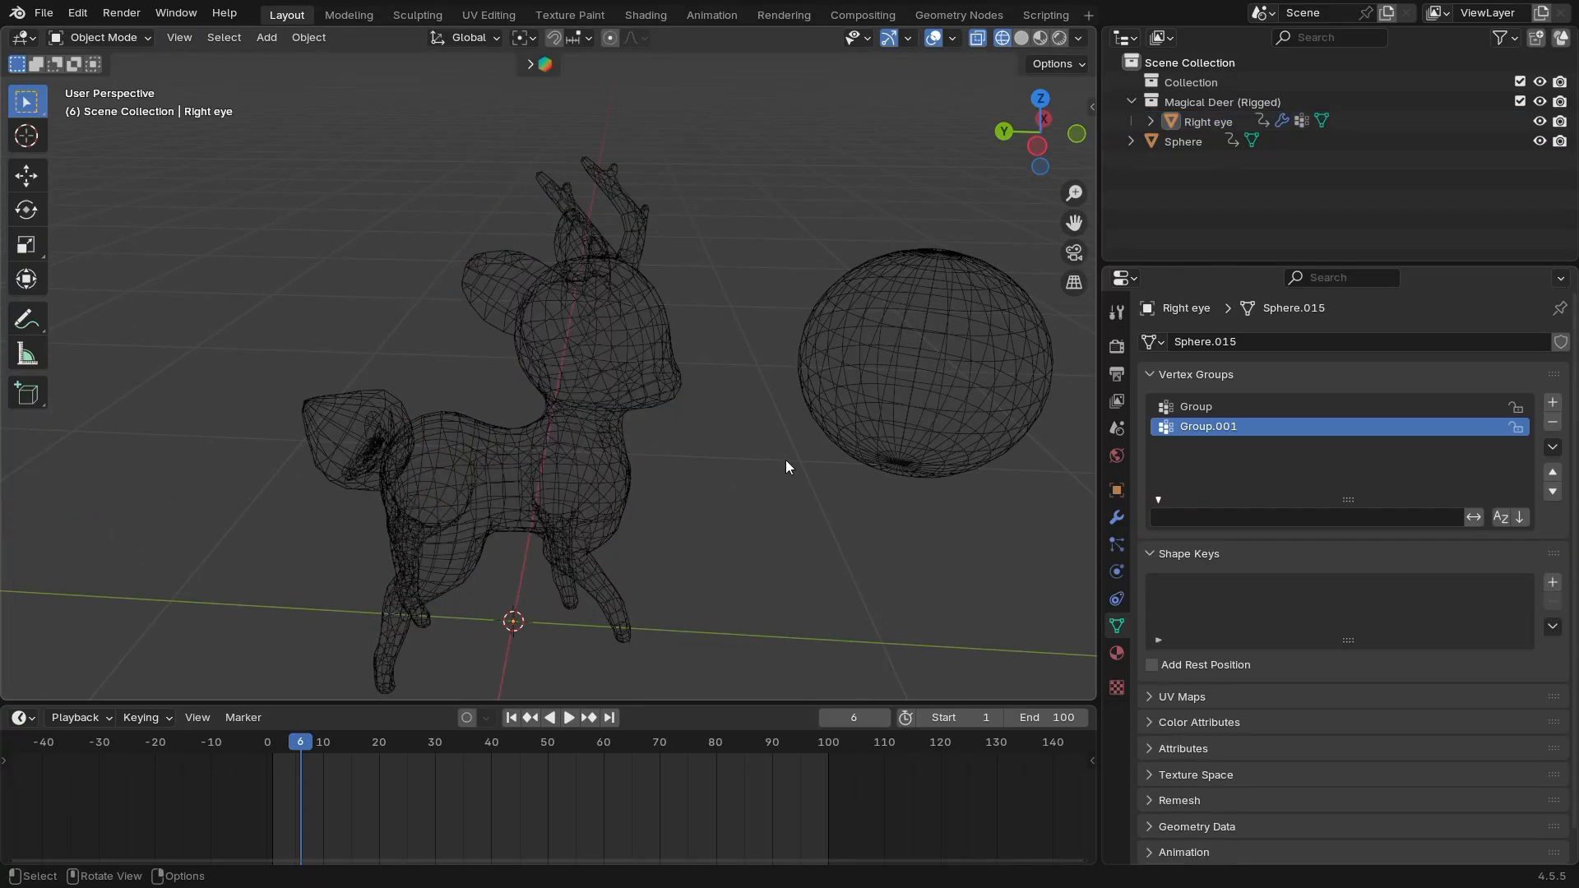
middle_drag(832, 563, 707, 510)
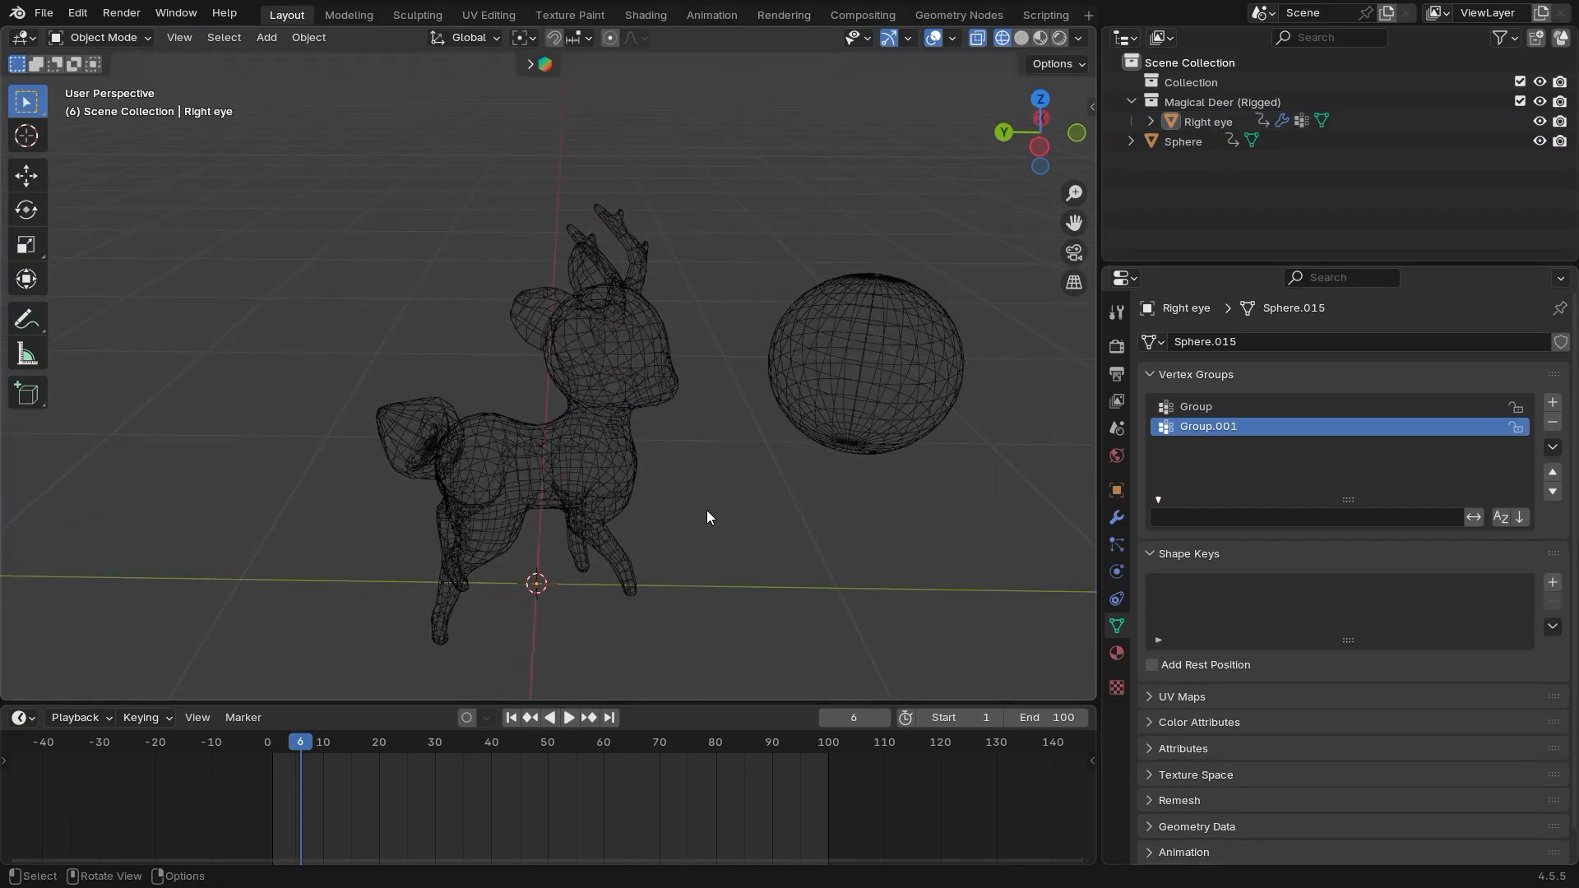
key(ctrl+Tab)
click(574, 439)
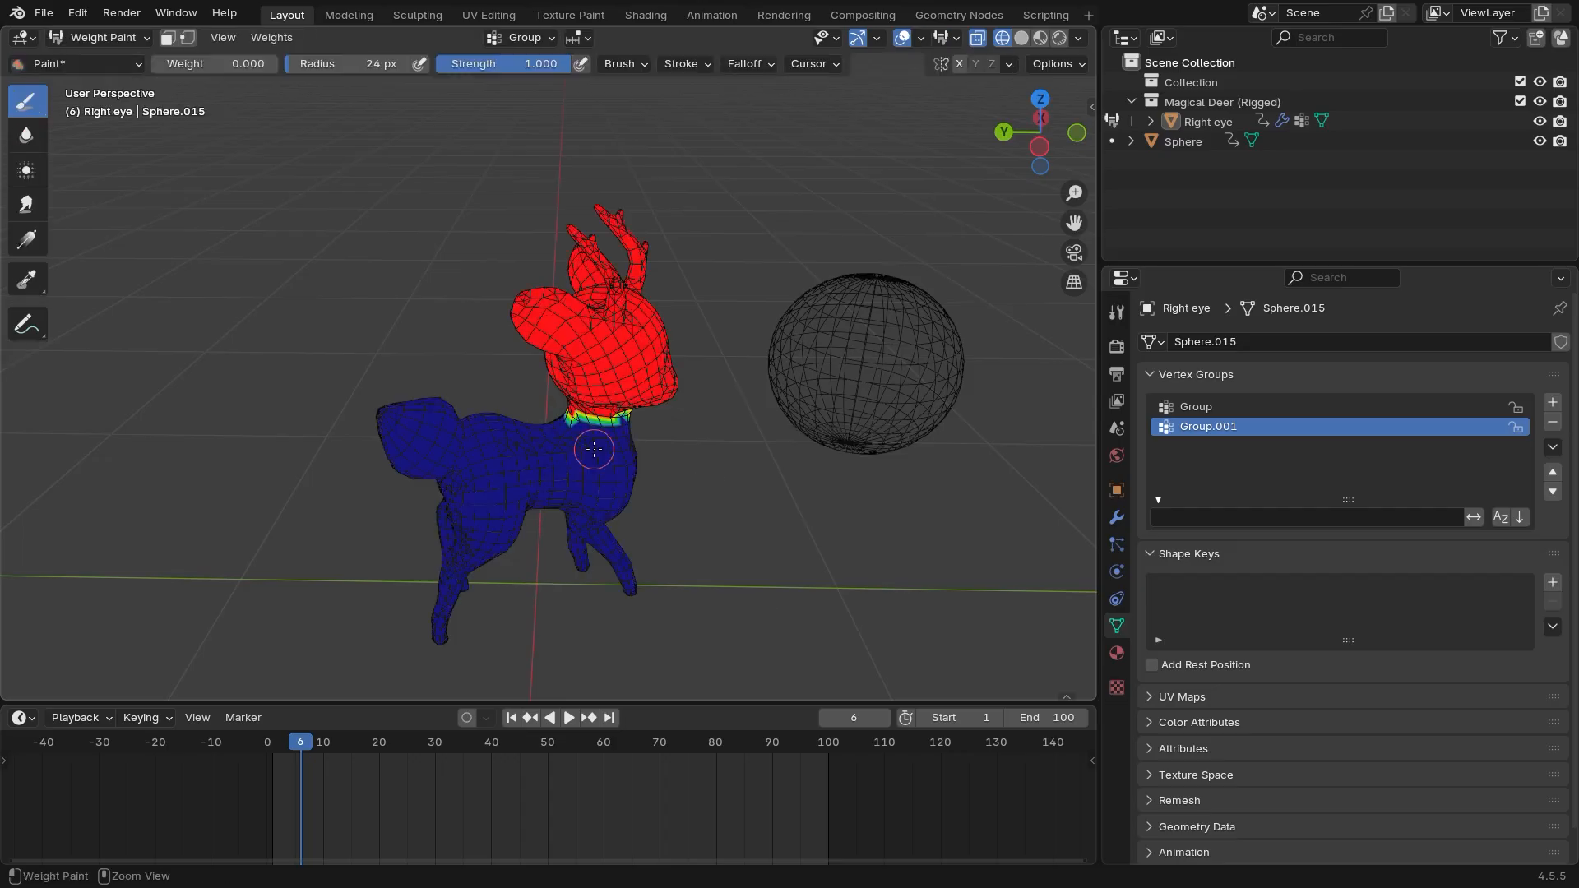
middle_drag(574, 439, 652, 431)
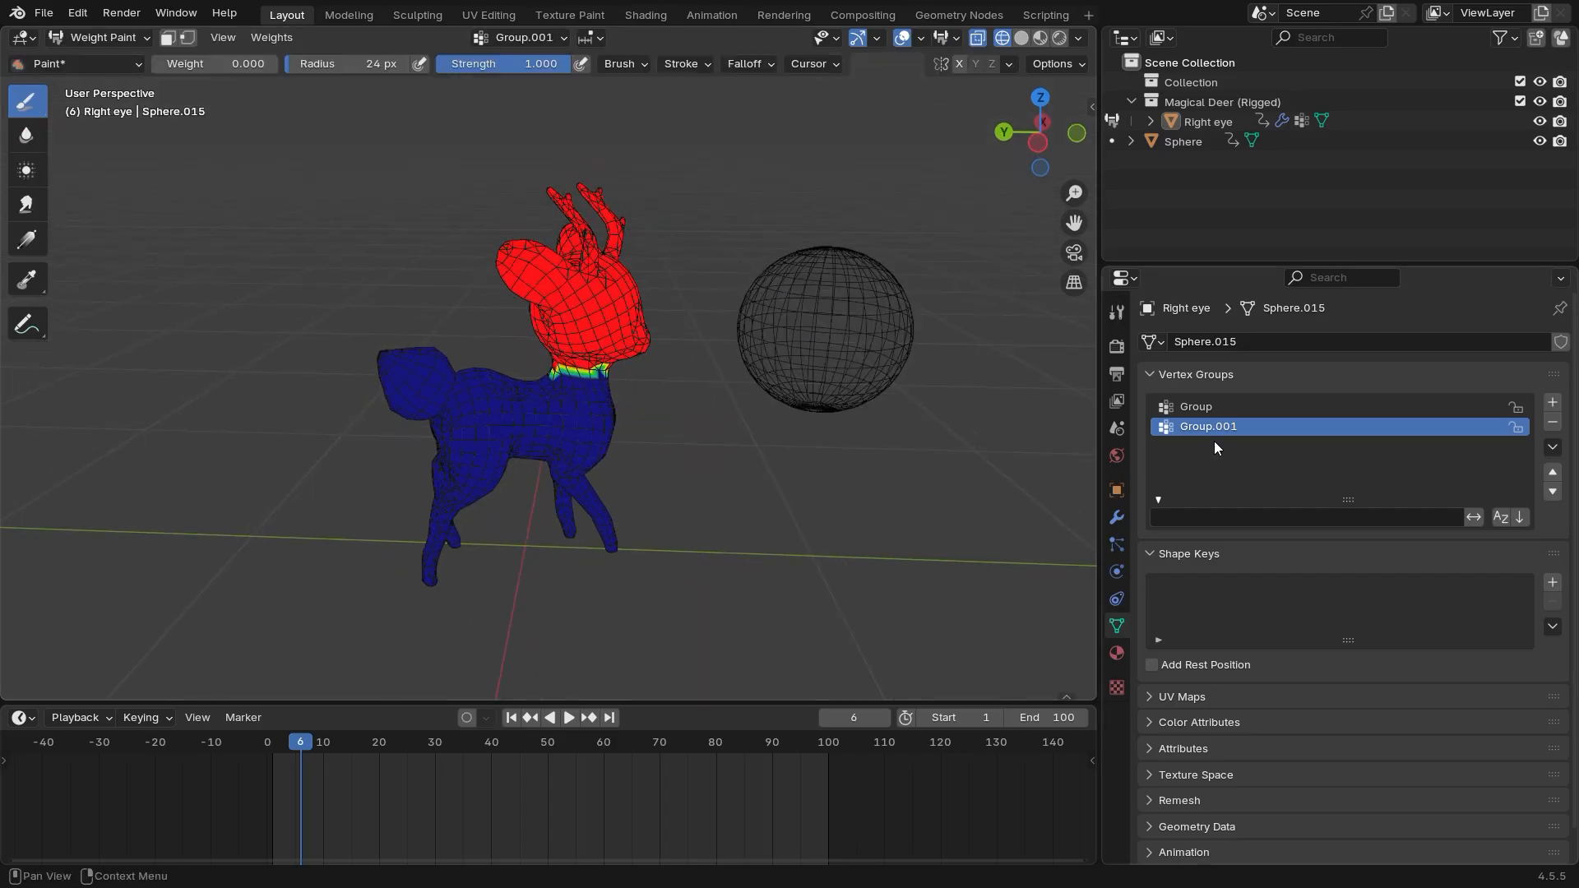
click(1197, 406)
click(1198, 426)
middle_drag(777, 539, 873, 488)
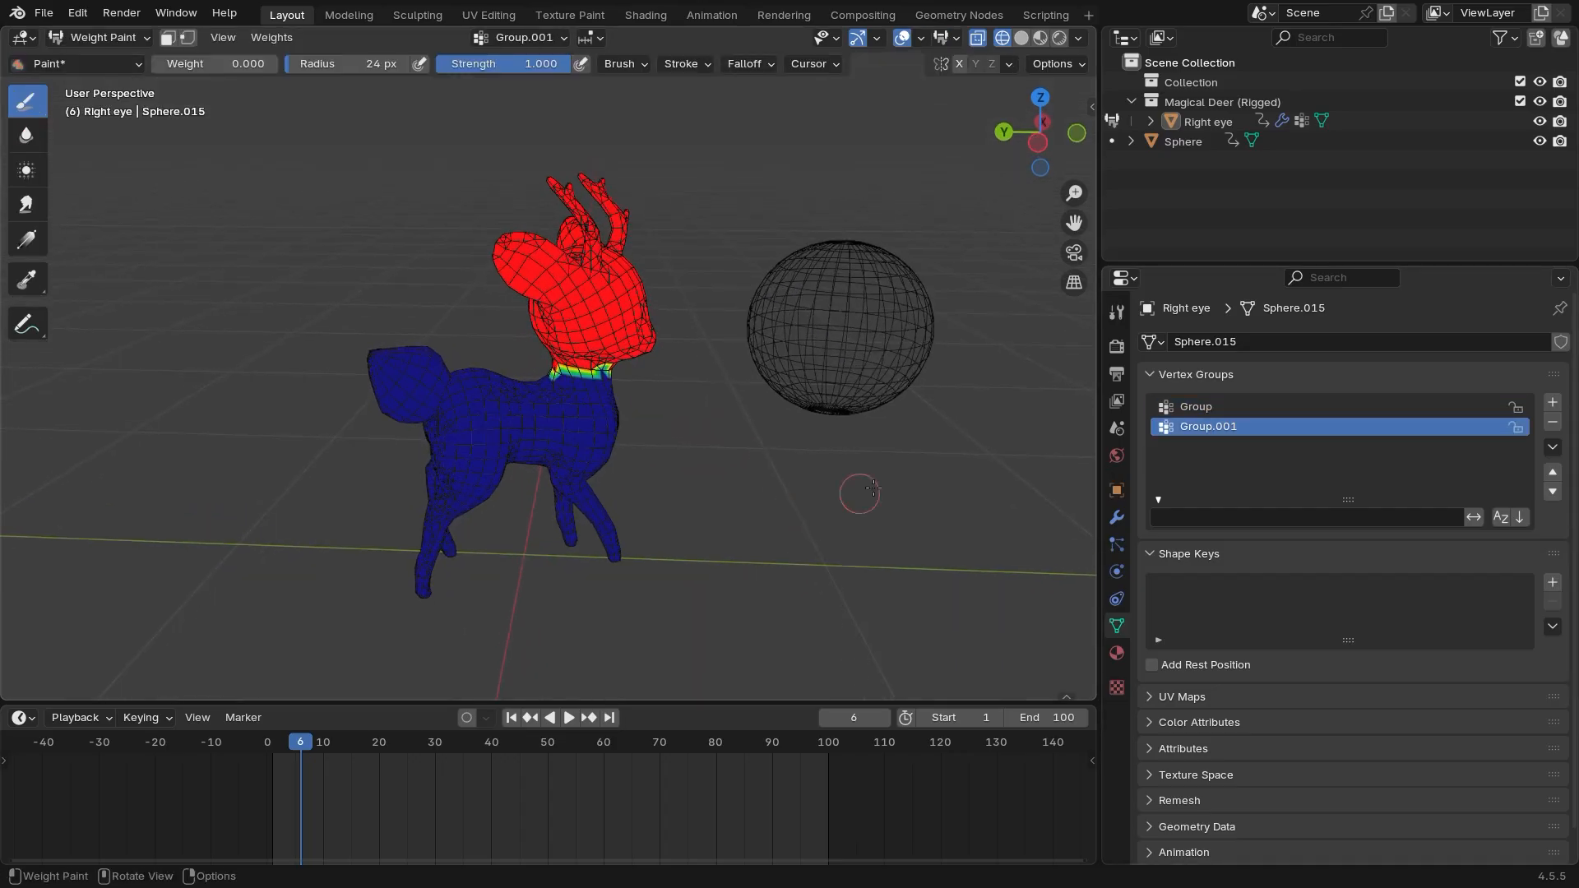
Set the vertex group of both the VertexWeightProximity and the Displace modifier to Group.001
click(1116, 517)
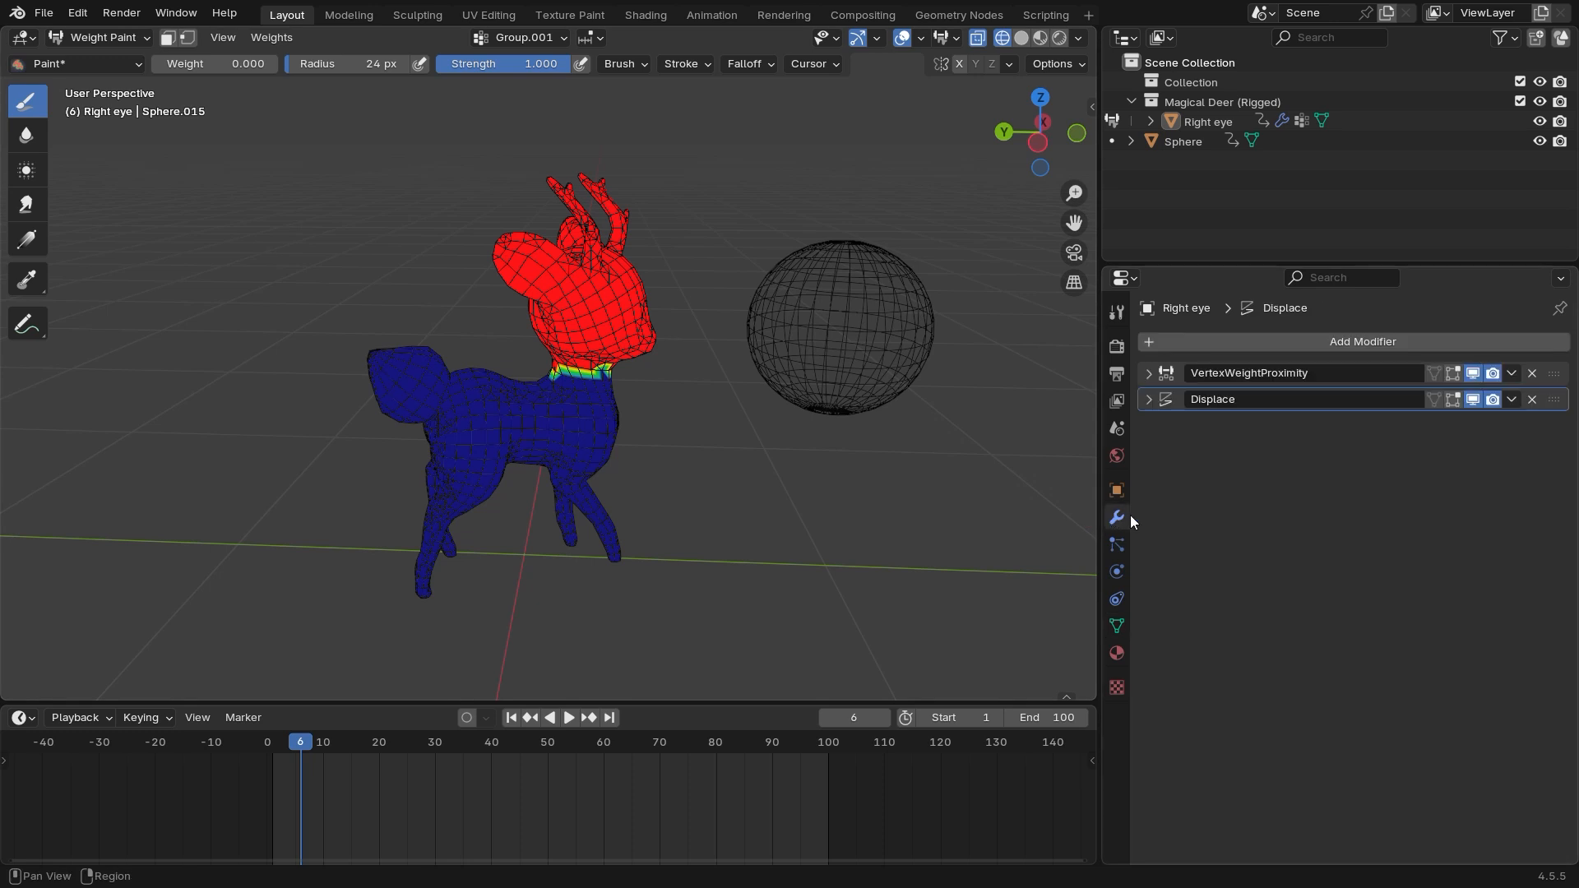
click(1148, 373)
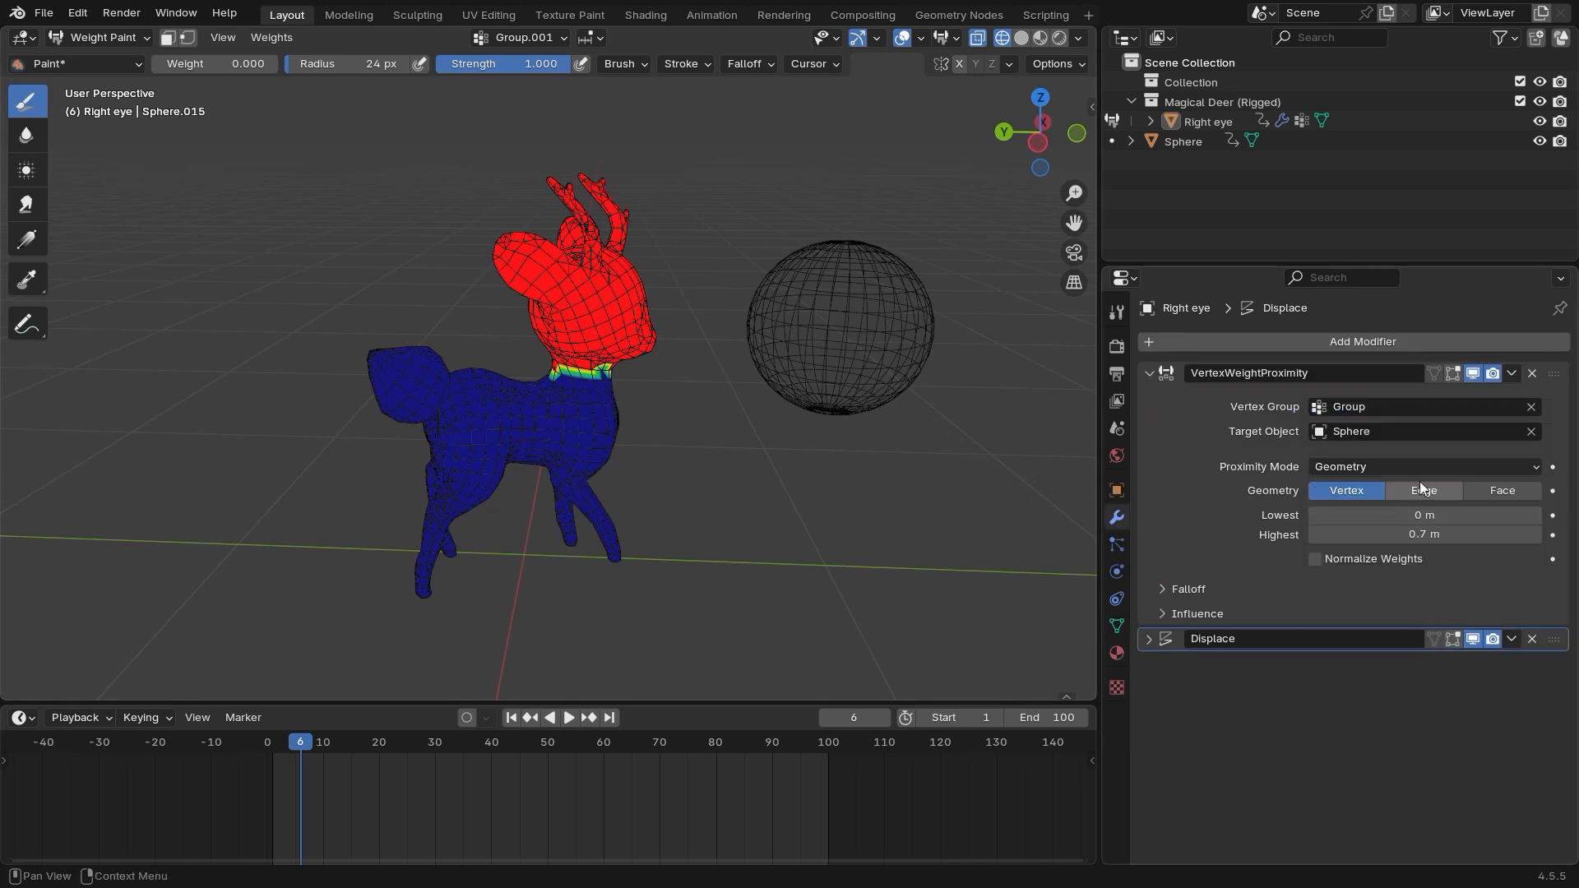
click(1381, 407)
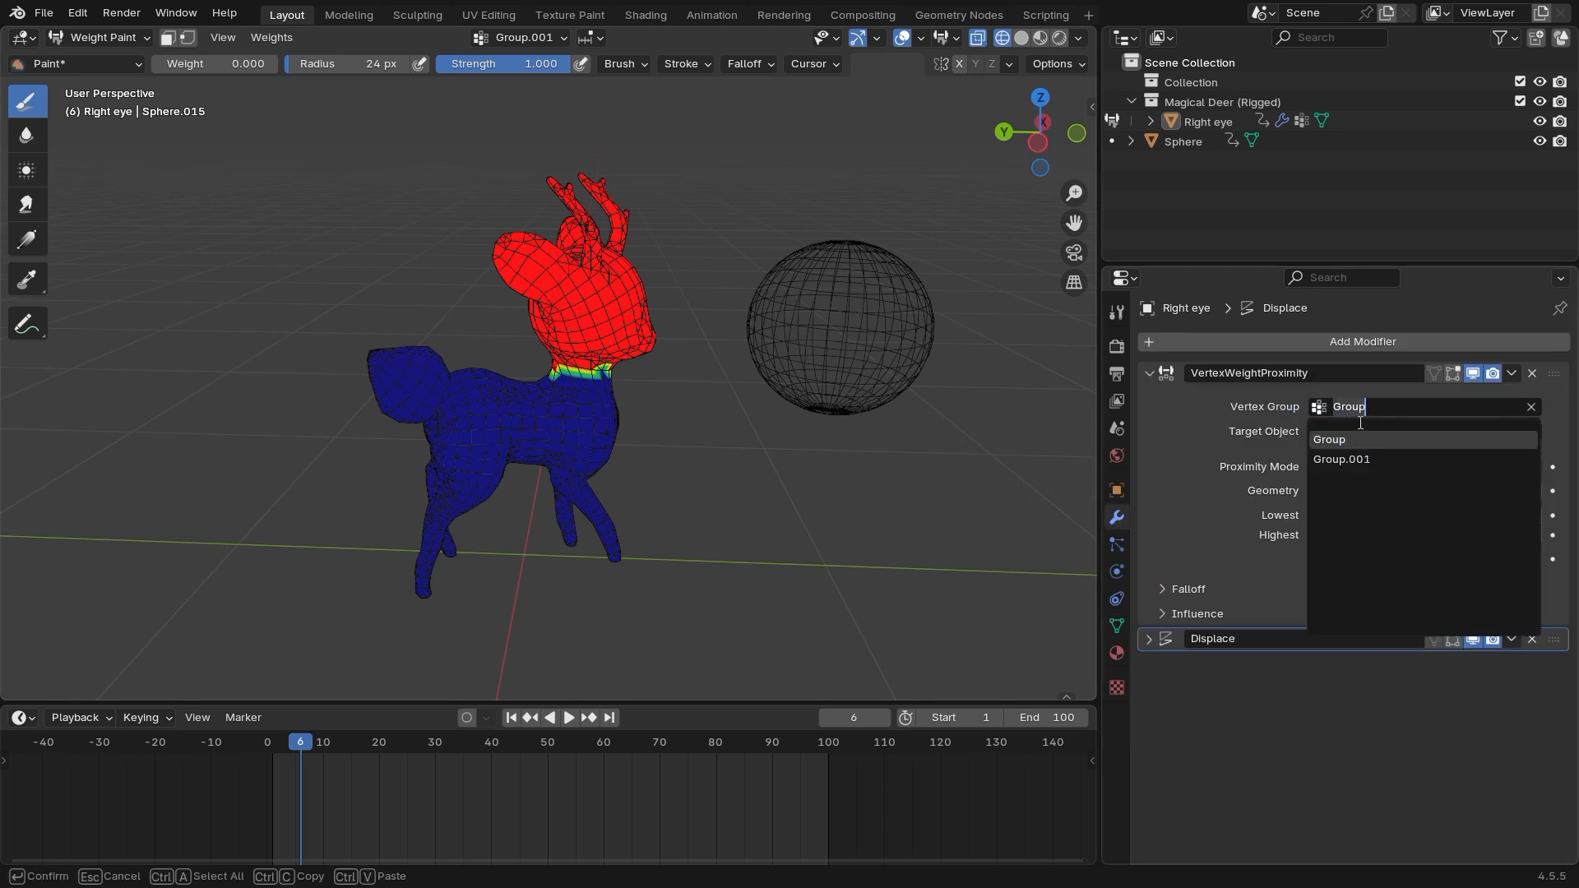
click(1359, 462)
scroll(822, 477, up, 2)
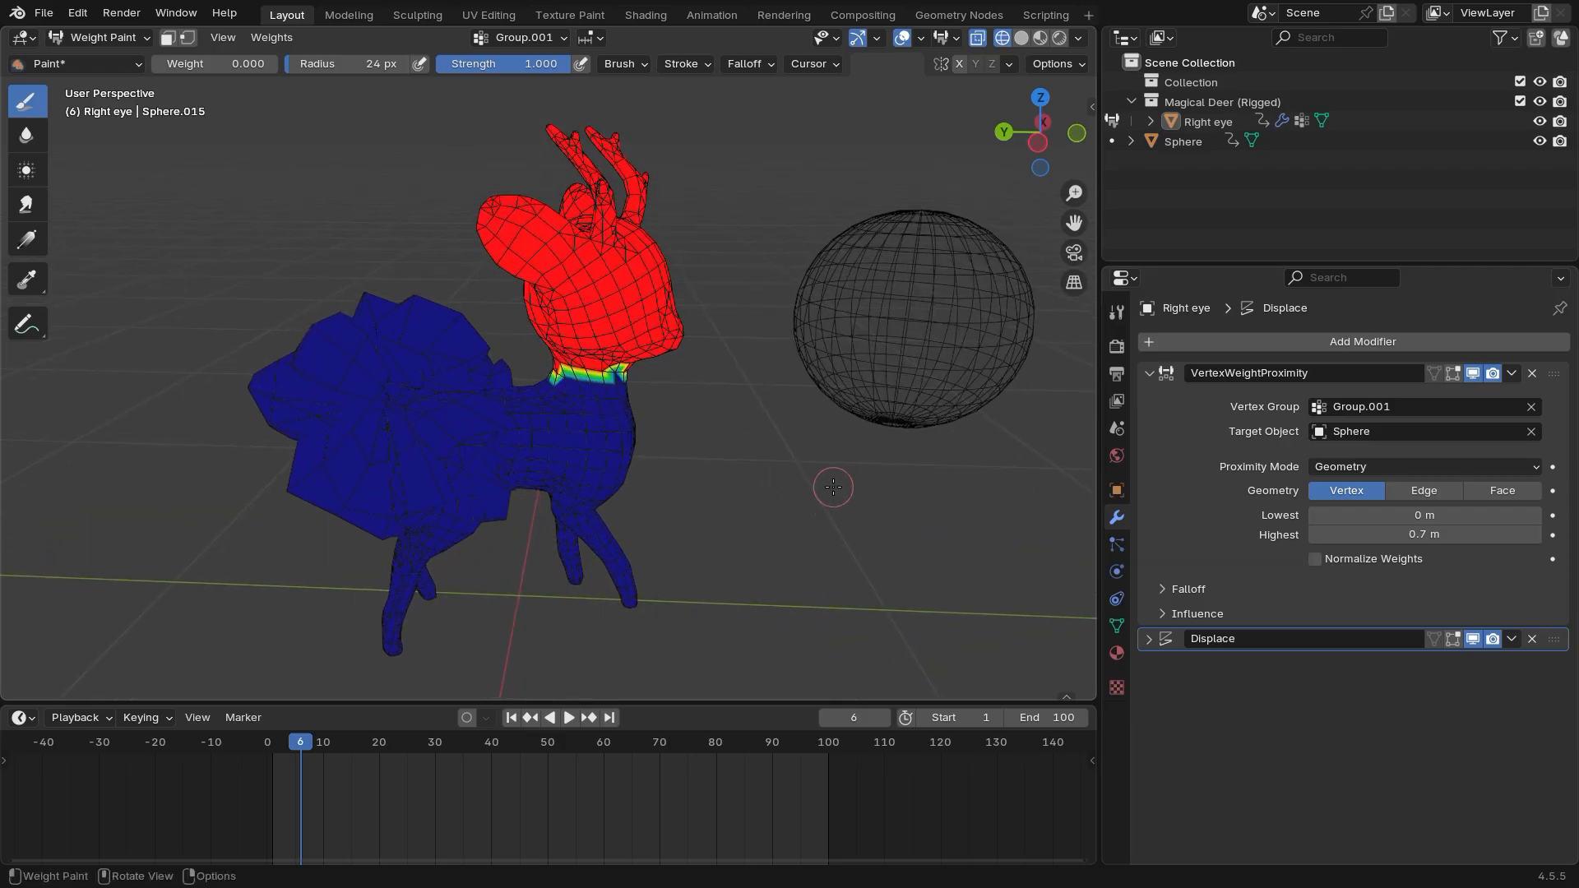
click(1161, 641)
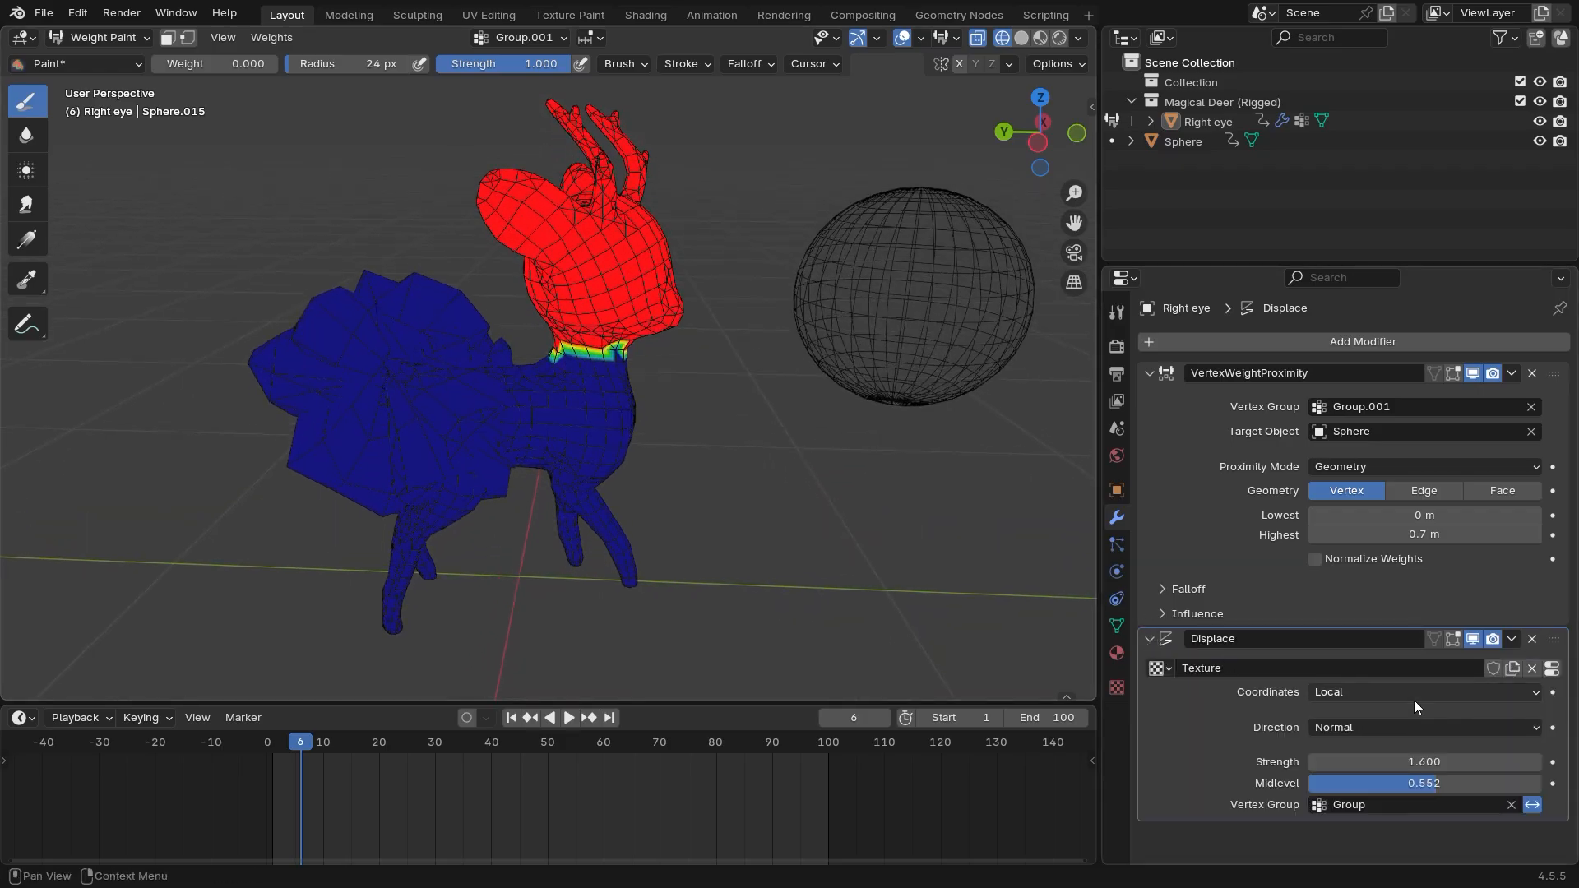
click(1394, 805)
click(1362, 623)
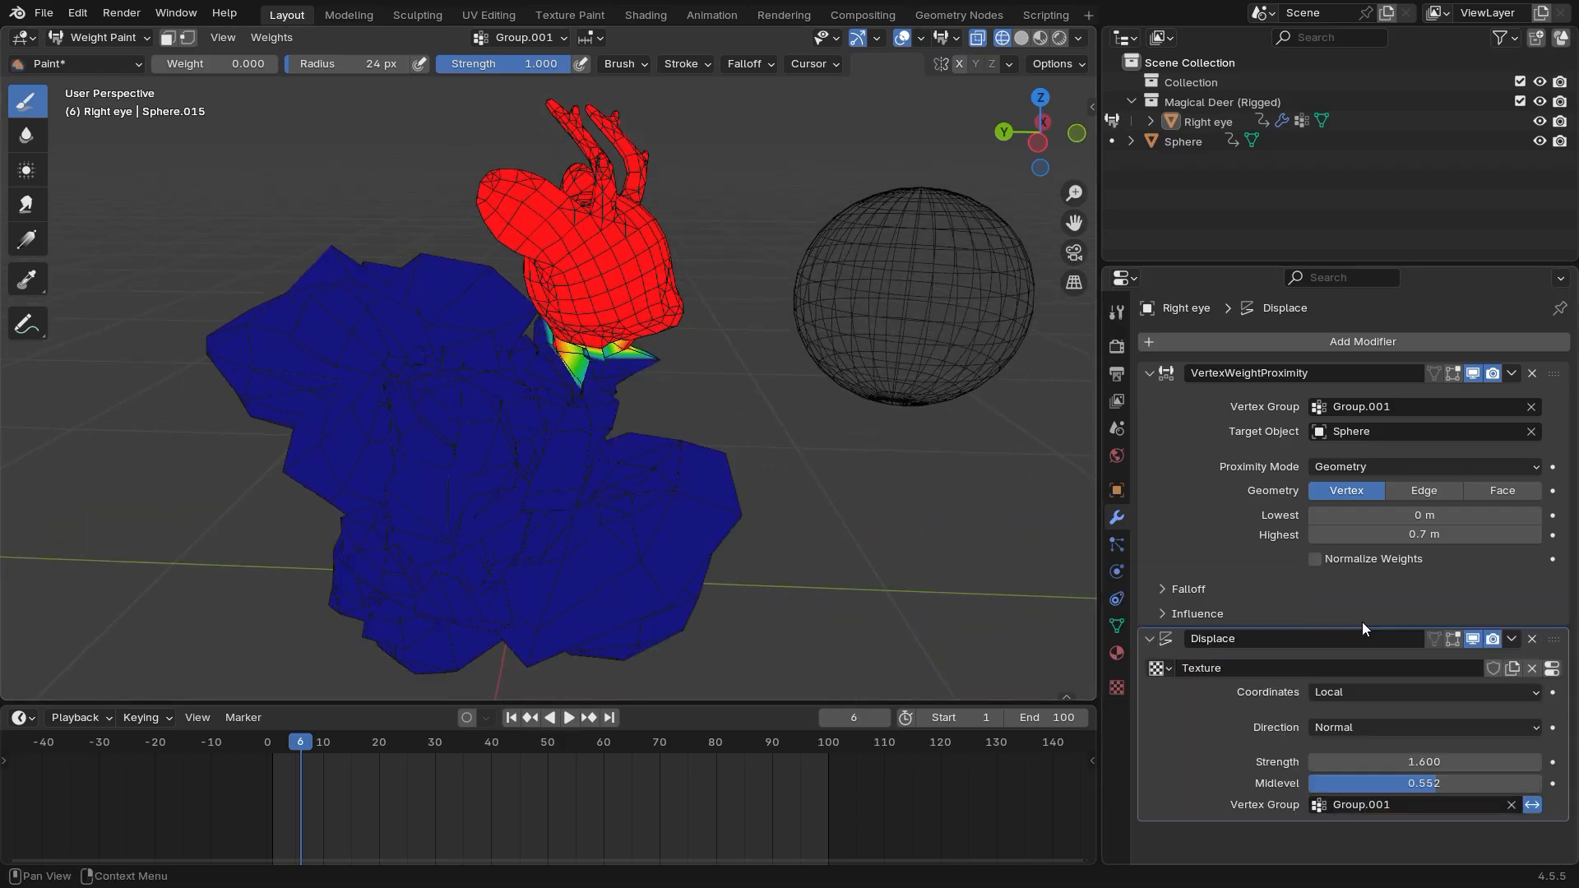
Play the animation up to frame 44 and return the deer to solid shading in Object Mode
scroll(815, 518, down, 3)
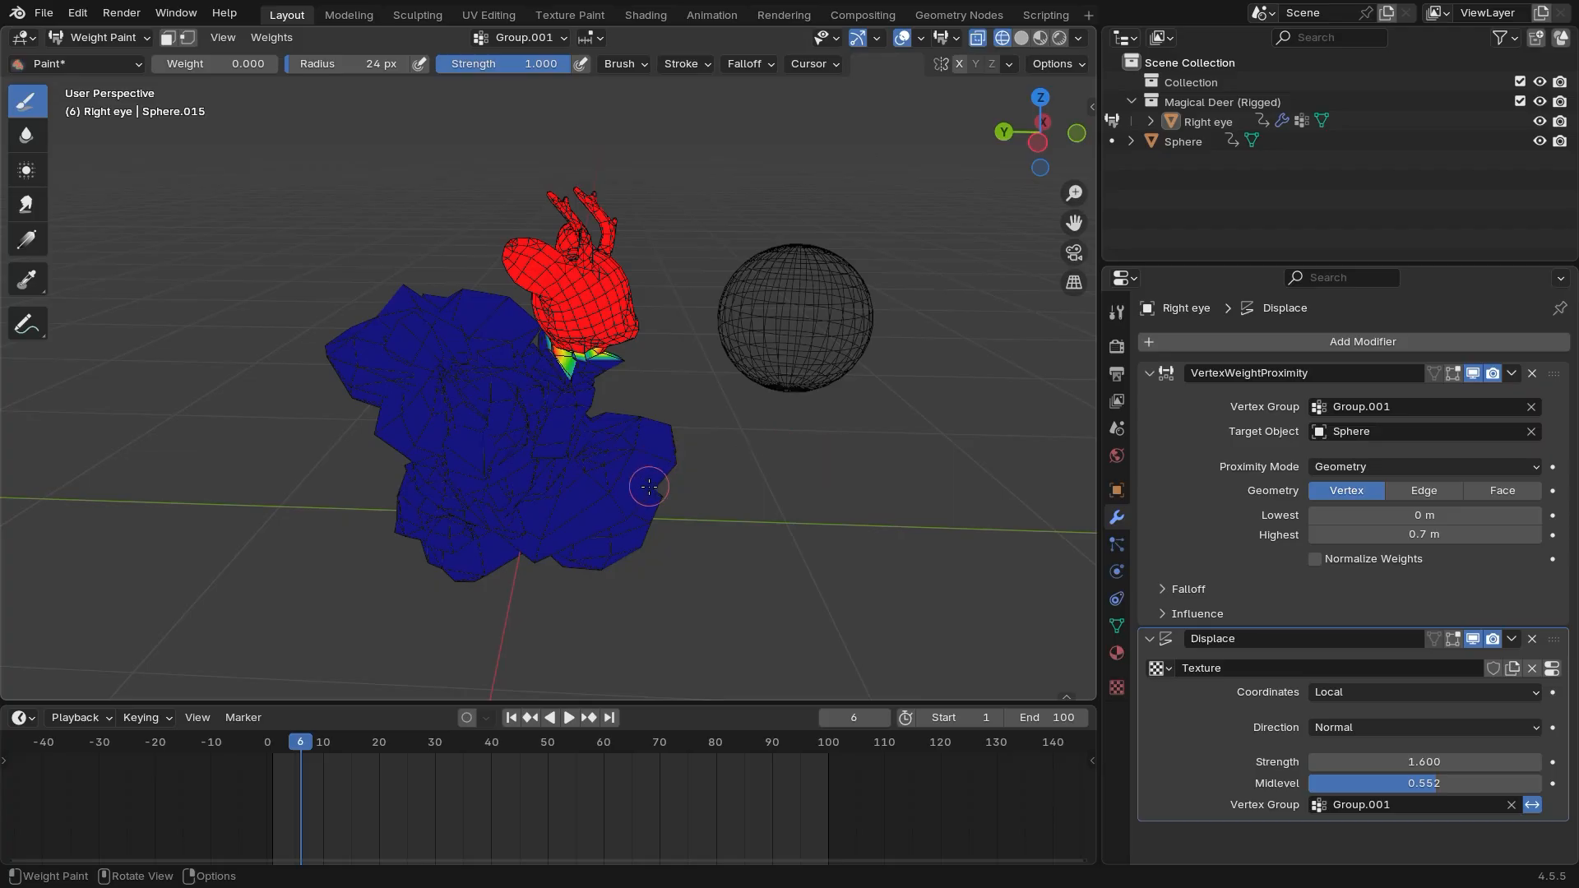
key(space)
key(space)
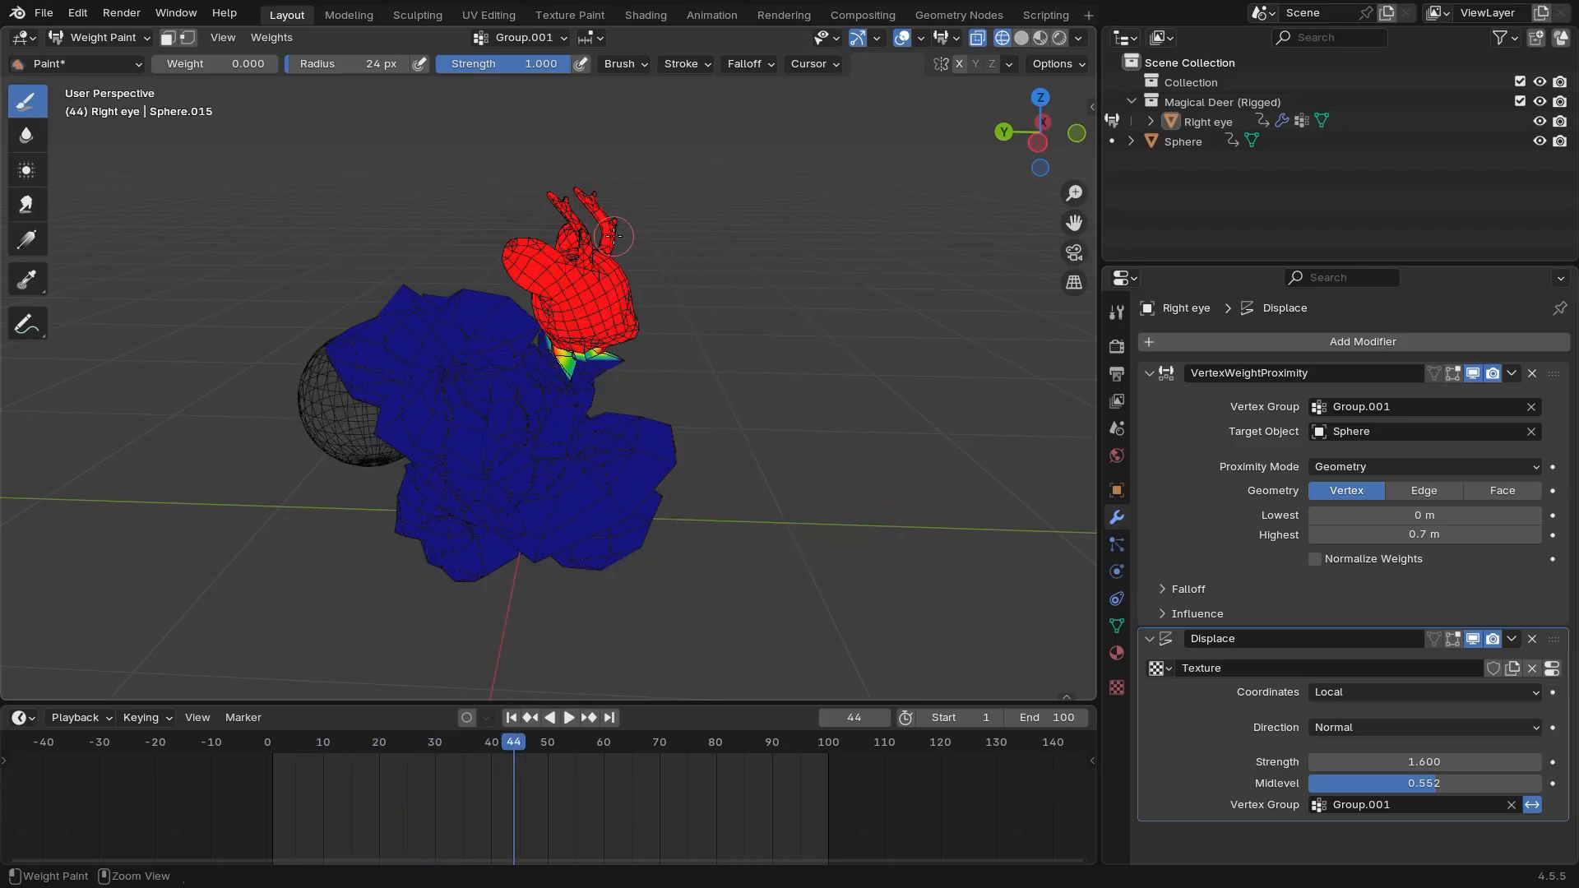
ctrl+middle_drag(613, 236, 934, 458)
key(shift+z)
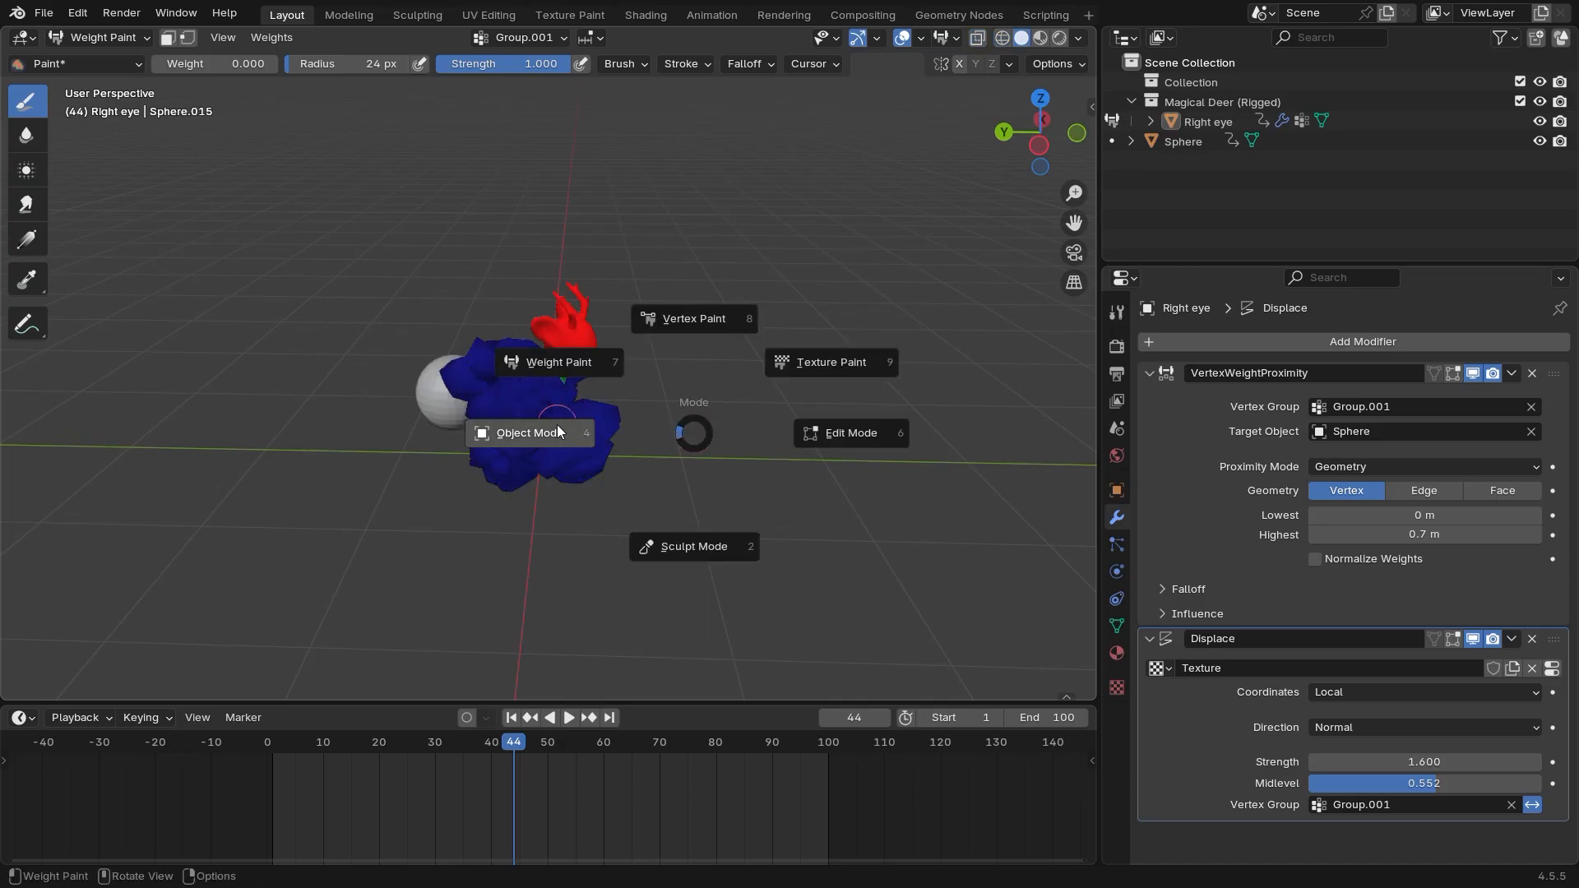
click(562, 433)
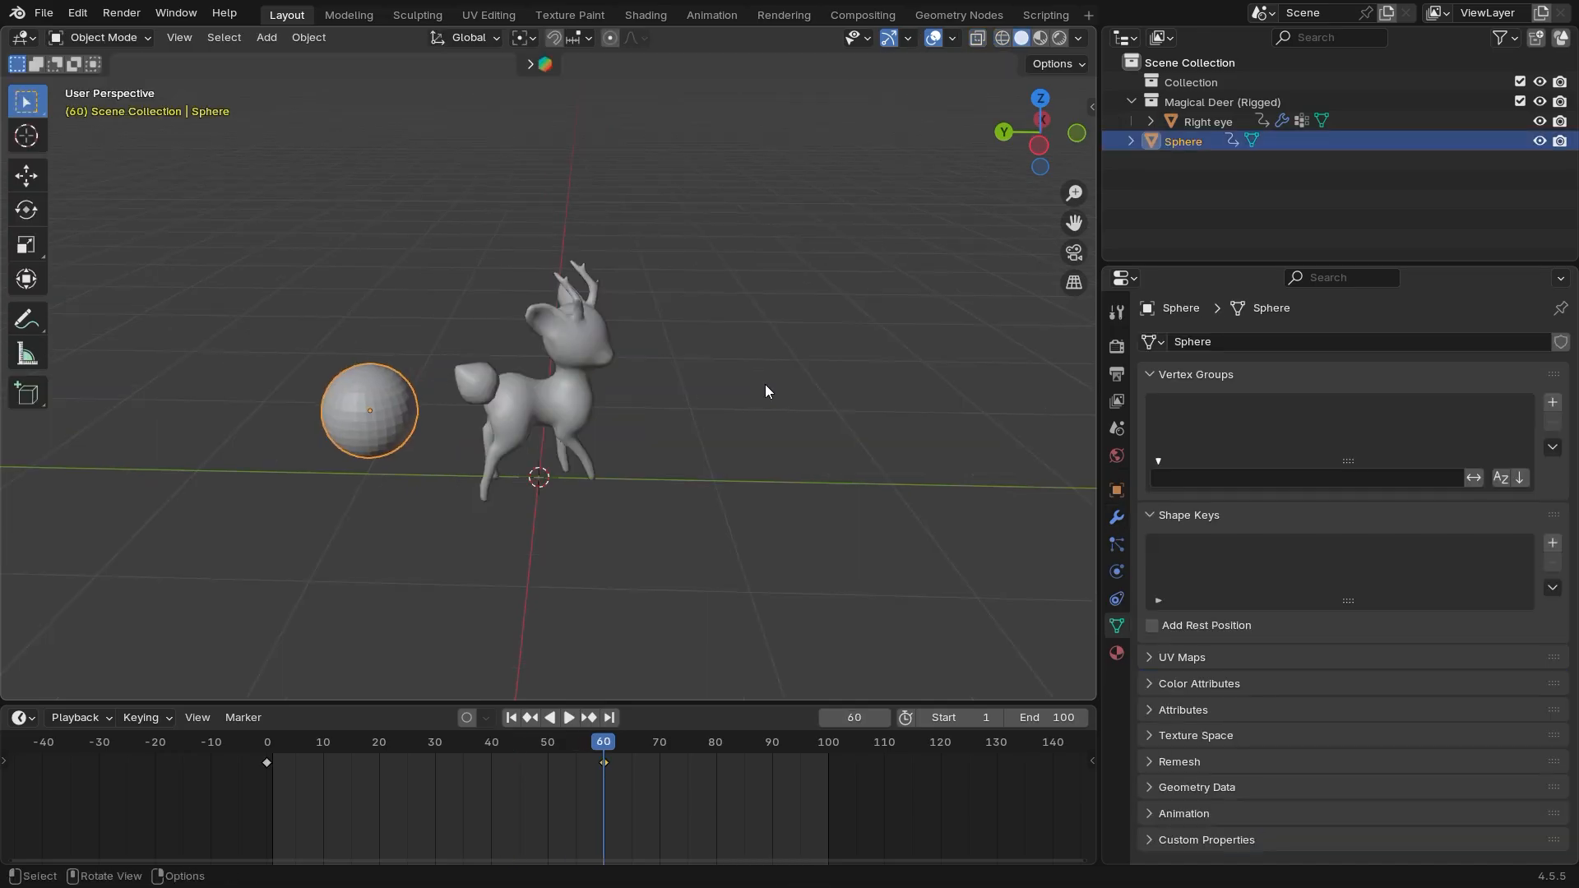
Step the animation back four frames to frame 56
mouse_move(764, 391)
middle_down()
mouse_move(751, 387)
mouse_move(777, 407)
middle_up()
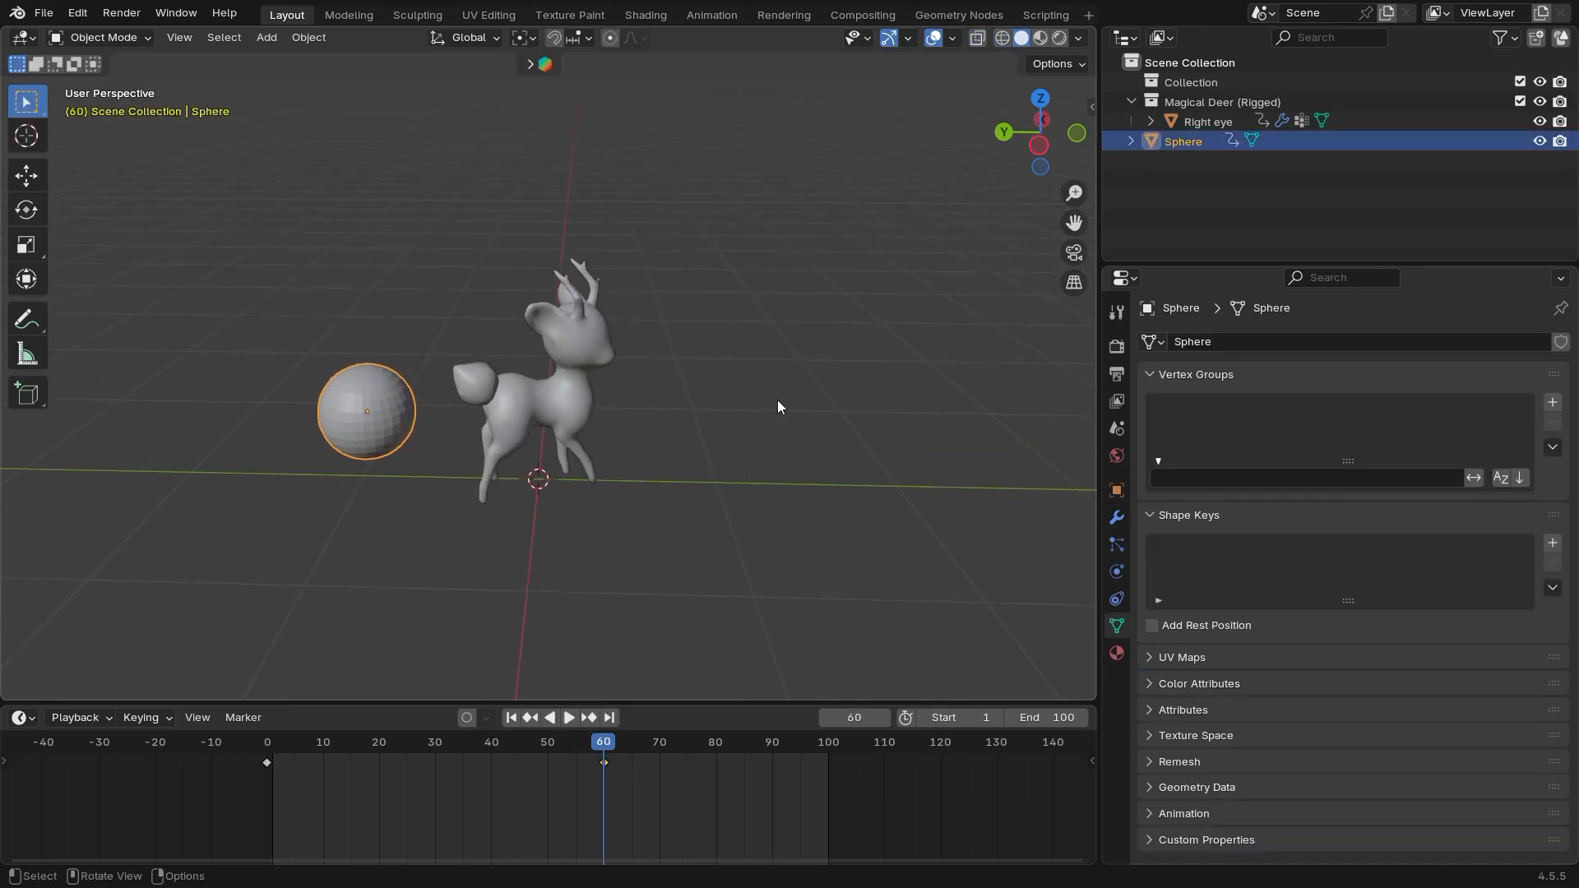
key(Left)
key(Left)
key(Left)
key(Left)
middle_drag(752, 551, 764, 558)
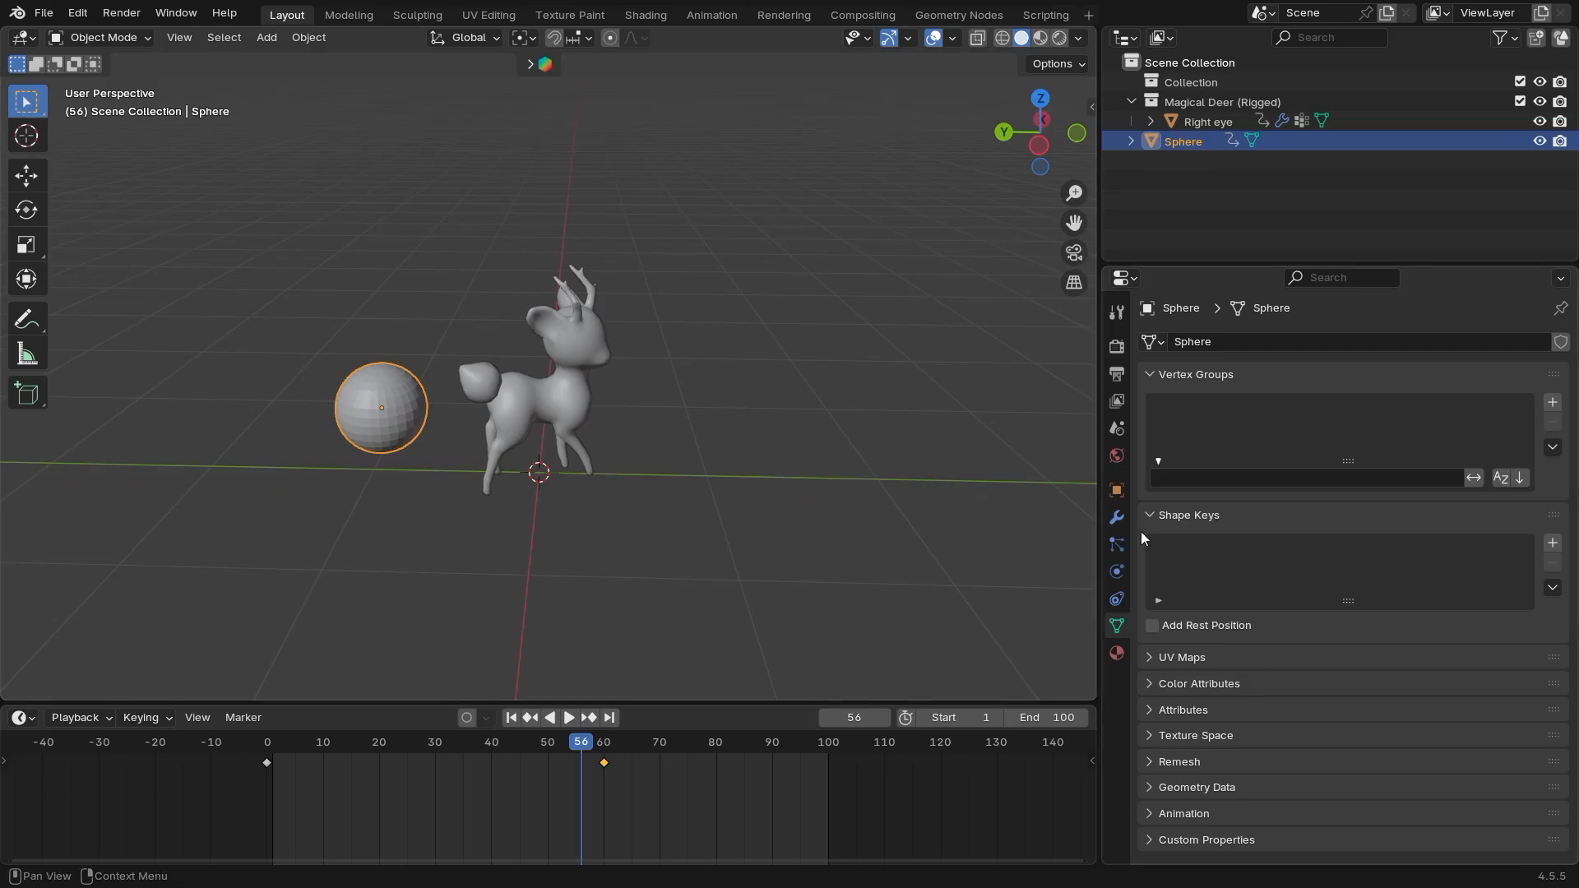
Add a Simple Deform modifier to the deer and turn off the Displace modifier's viewport display
click(1116, 517)
middle_drag(893, 515, 815, 509)
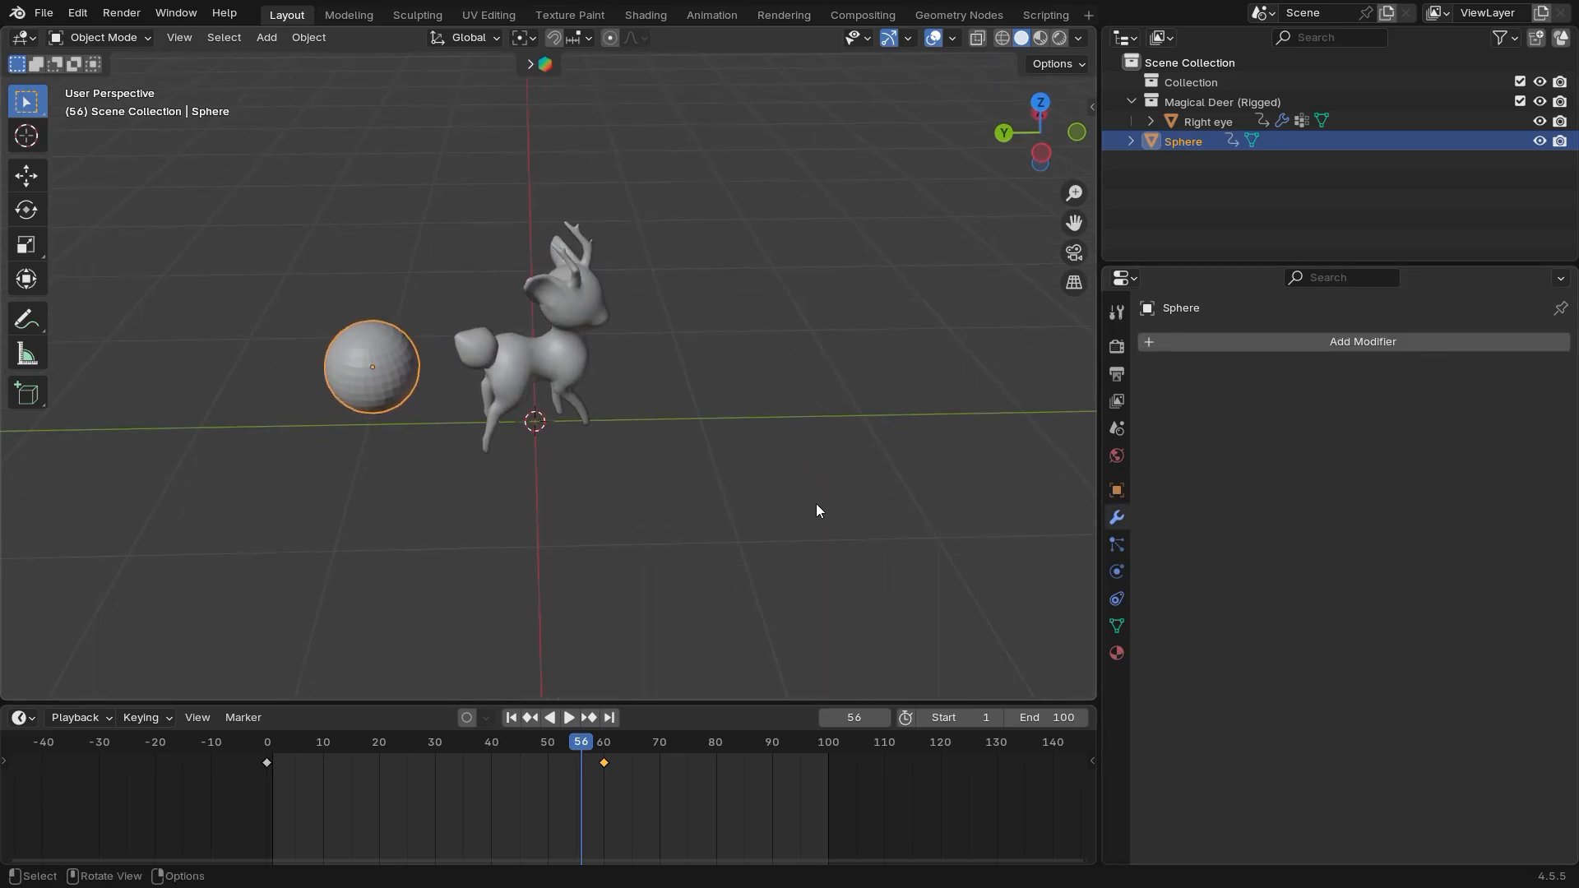
click(512, 368)
middle_drag(512, 368, 712, 469)
click(1316, 343)
mouse_move(1290, 352)
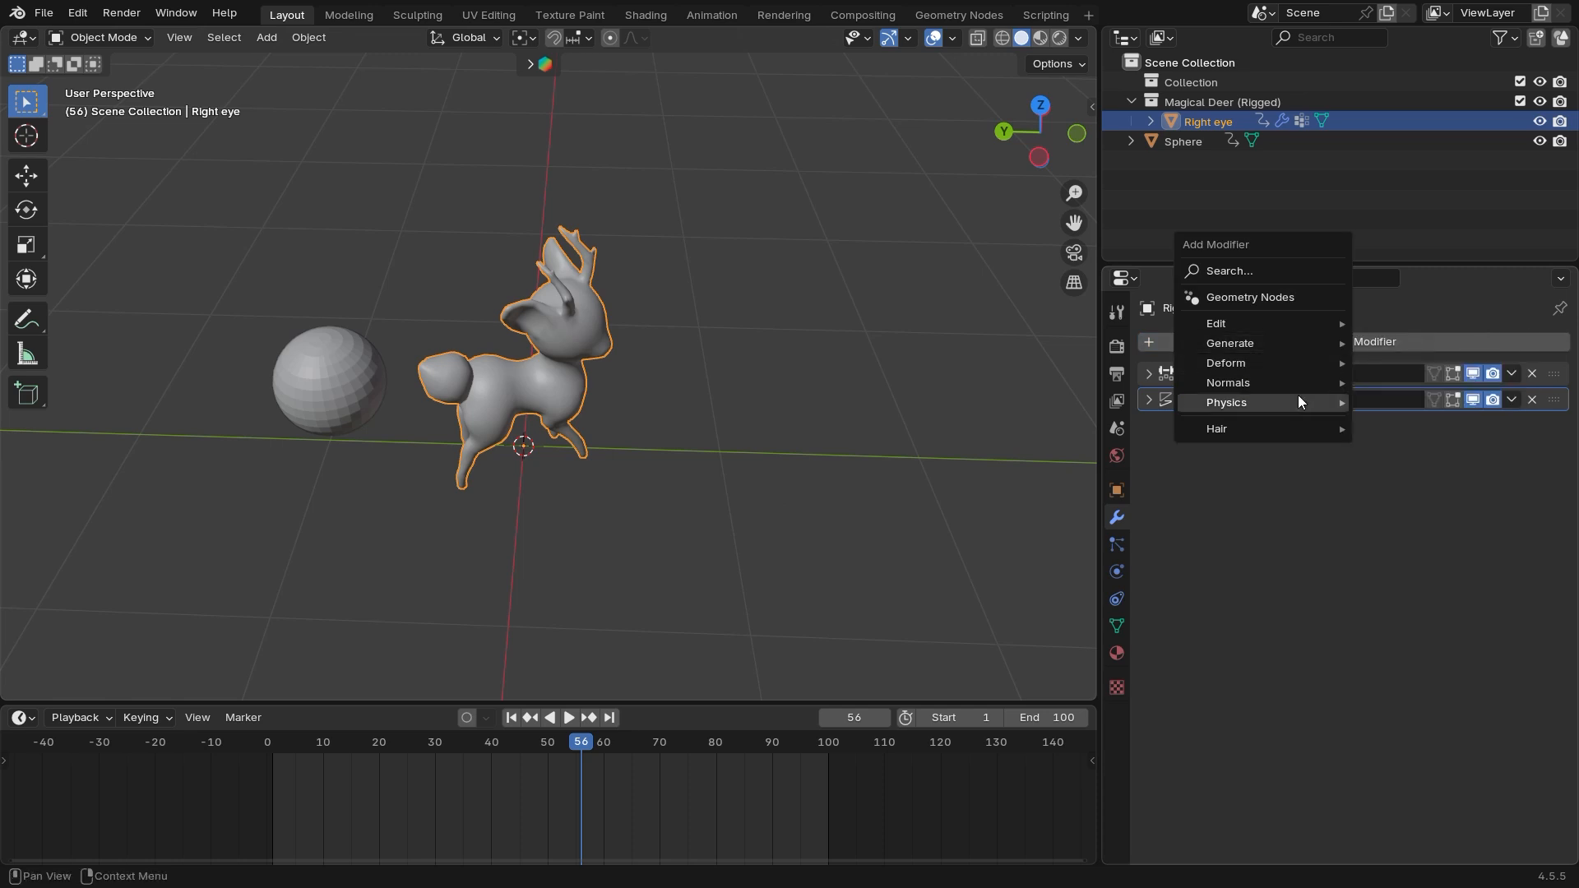
click(1350, 343)
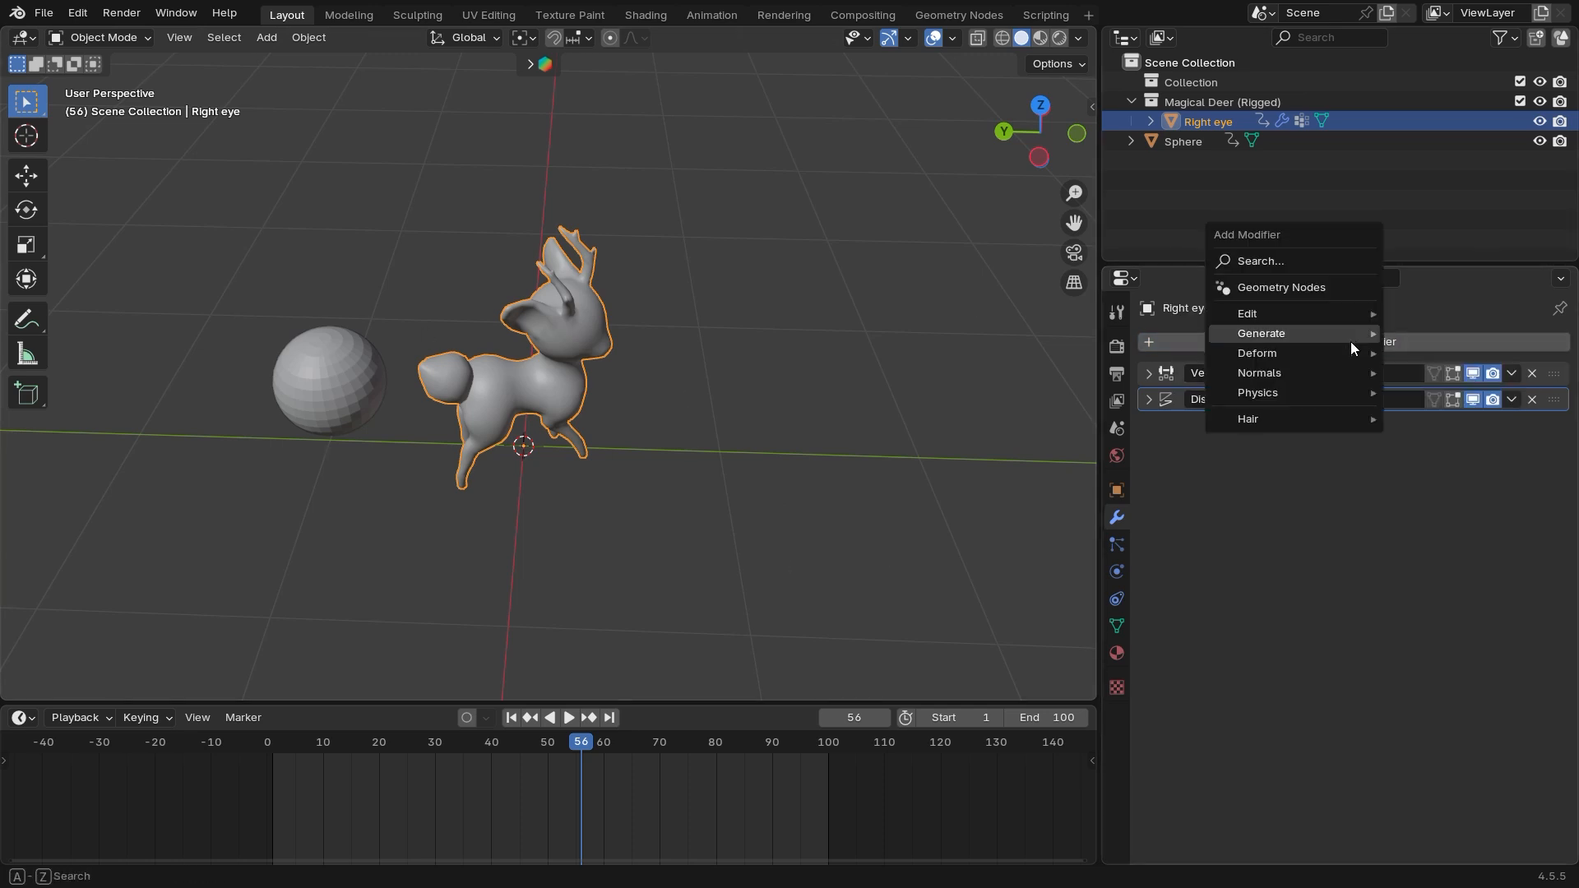
mouse_move(1350, 342)
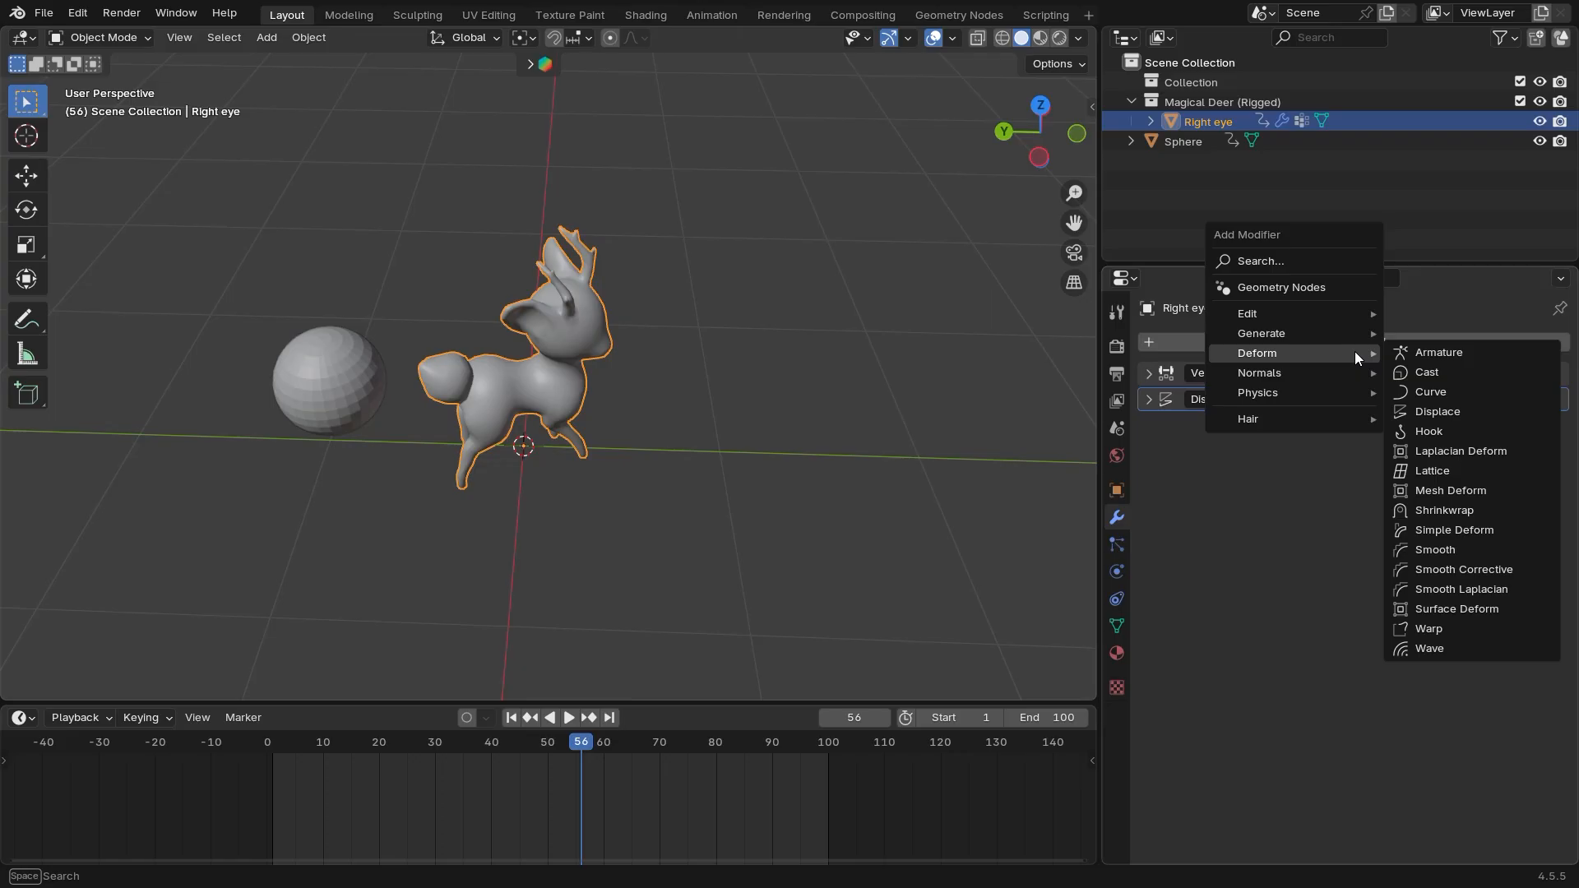
click(1419, 530)
middle_drag(787, 428, 875, 426)
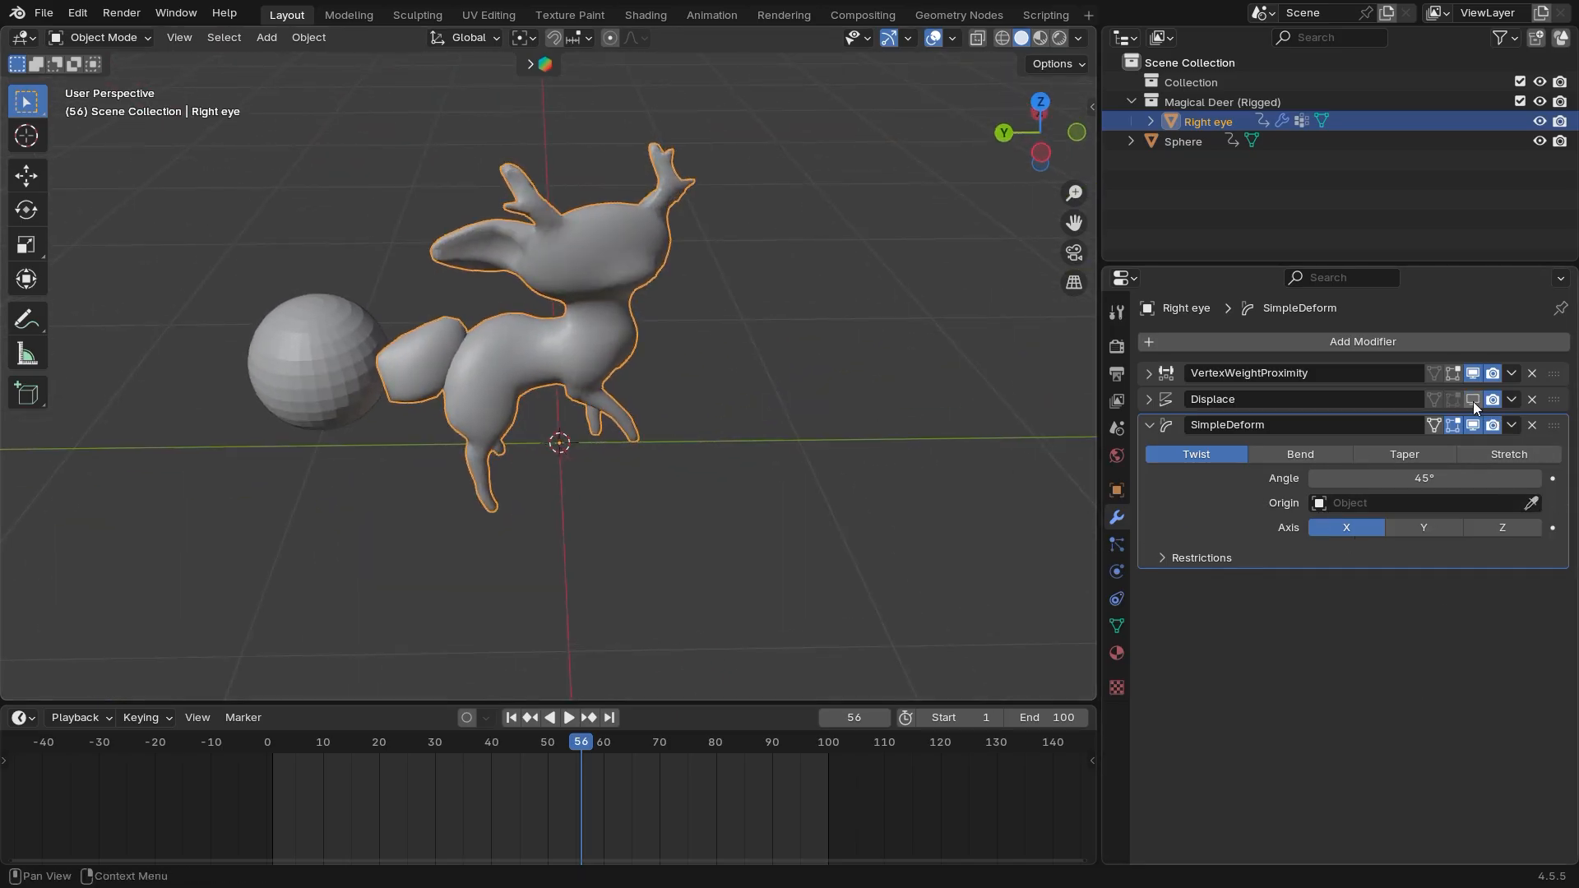
Use the sphere as the Simple Deform origin and restrict the modifier to the inverted vertex group Group
click(1531, 506)
click(330, 355)
middle_drag(345, 361, 789, 526)
click(1168, 559)
click(1398, 655)
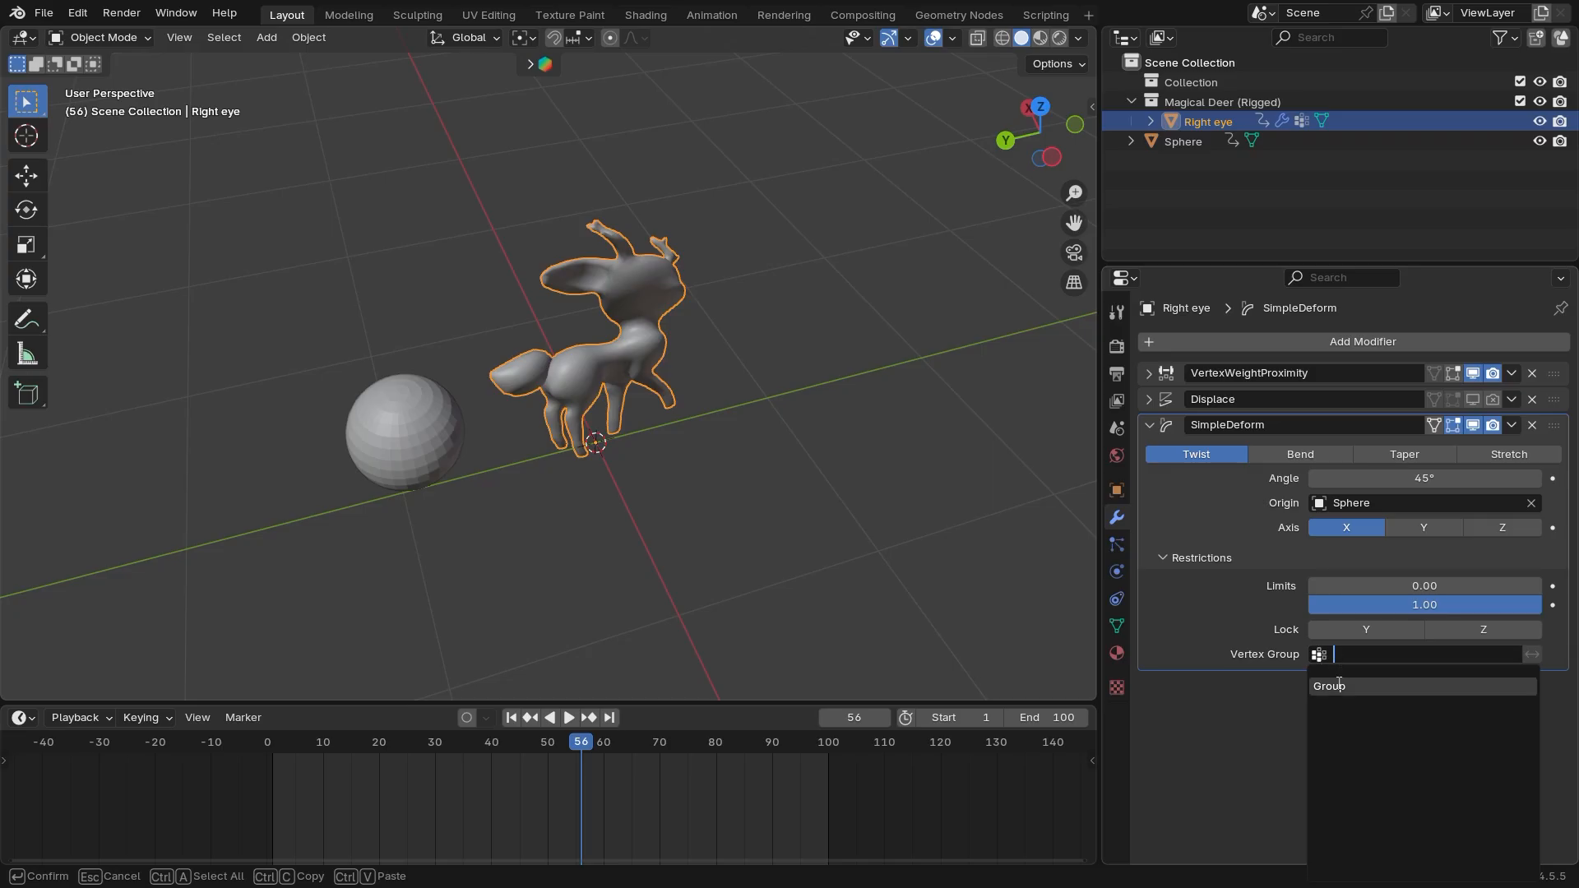
click(1357, 783)
click(1531, 653)
Rewind the timeline to its start and play the twist animation up to frame 32
middle_drag(707, 494, 649, 459)
drag(582, 743, 261, 740)
key(space)
key(space)
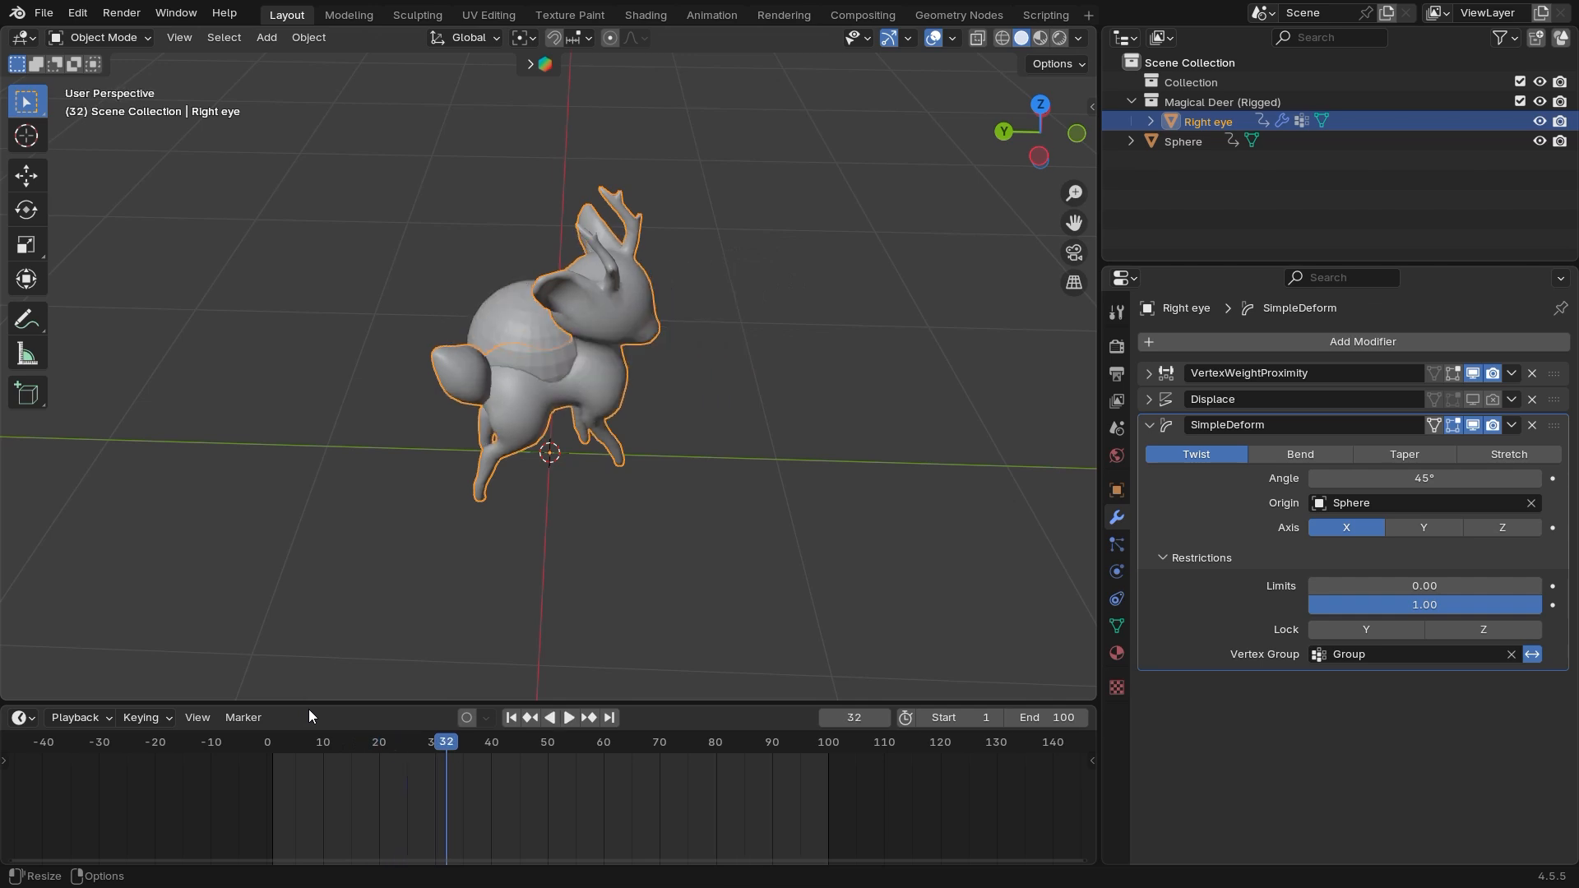
Set the Simple Deform twist's lower limit to 0.11 and its angle to -360°
middle_drag(697, 556, 699, 481)
drag(1360, 586, 1360, 613)
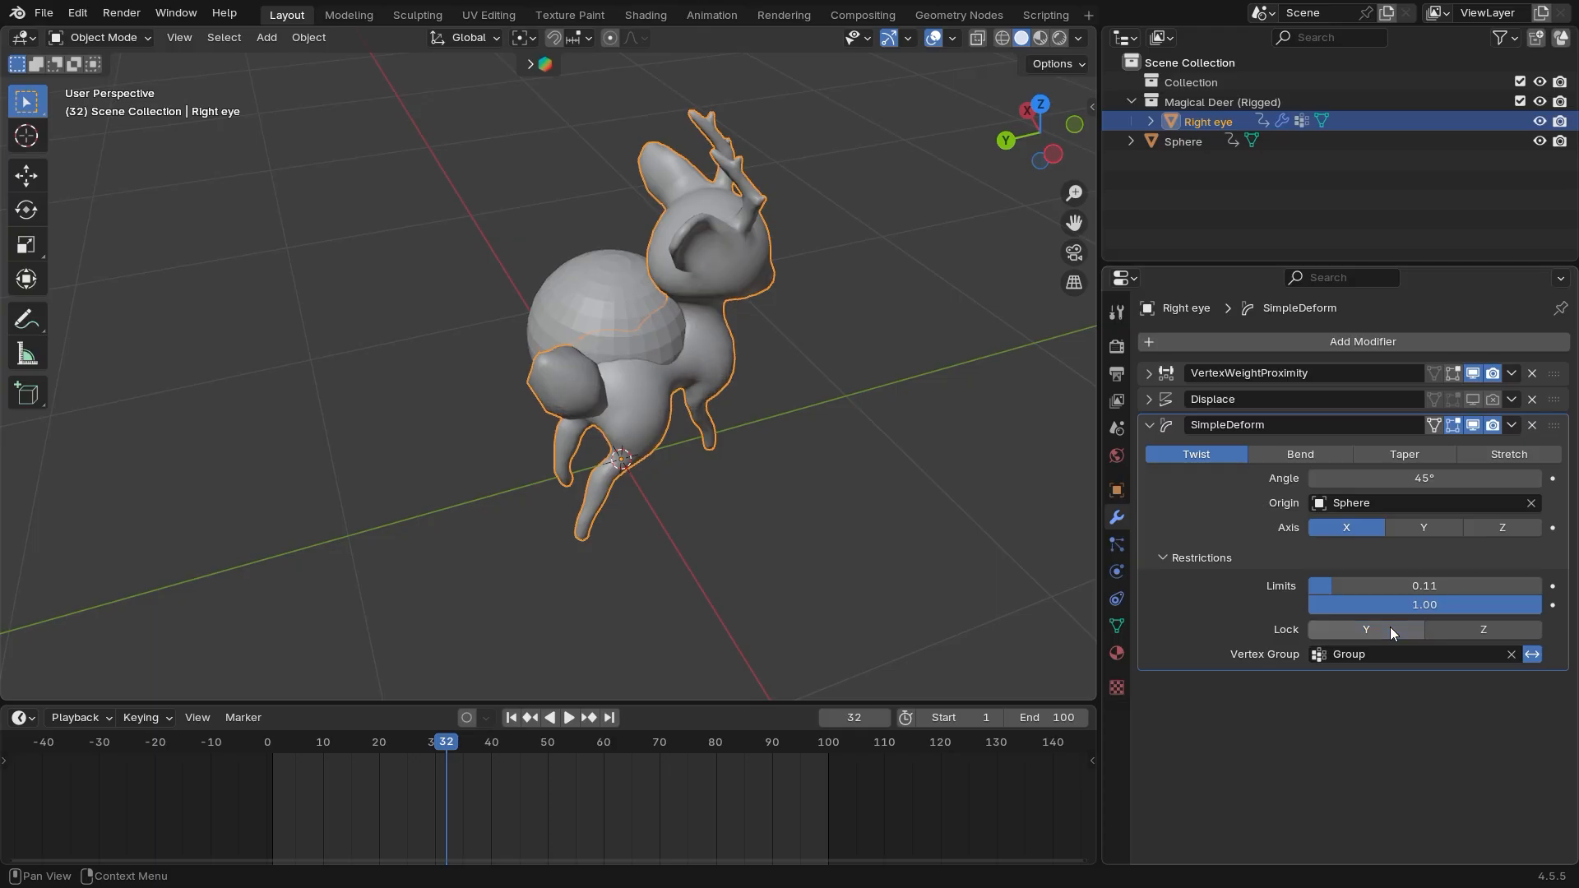
mouse_move(1424, 478)
mouse_down()
mouse_move(1480, 478)
mouse_move(1315, 478)
mouse_move(1399, 478)
mouse_up()
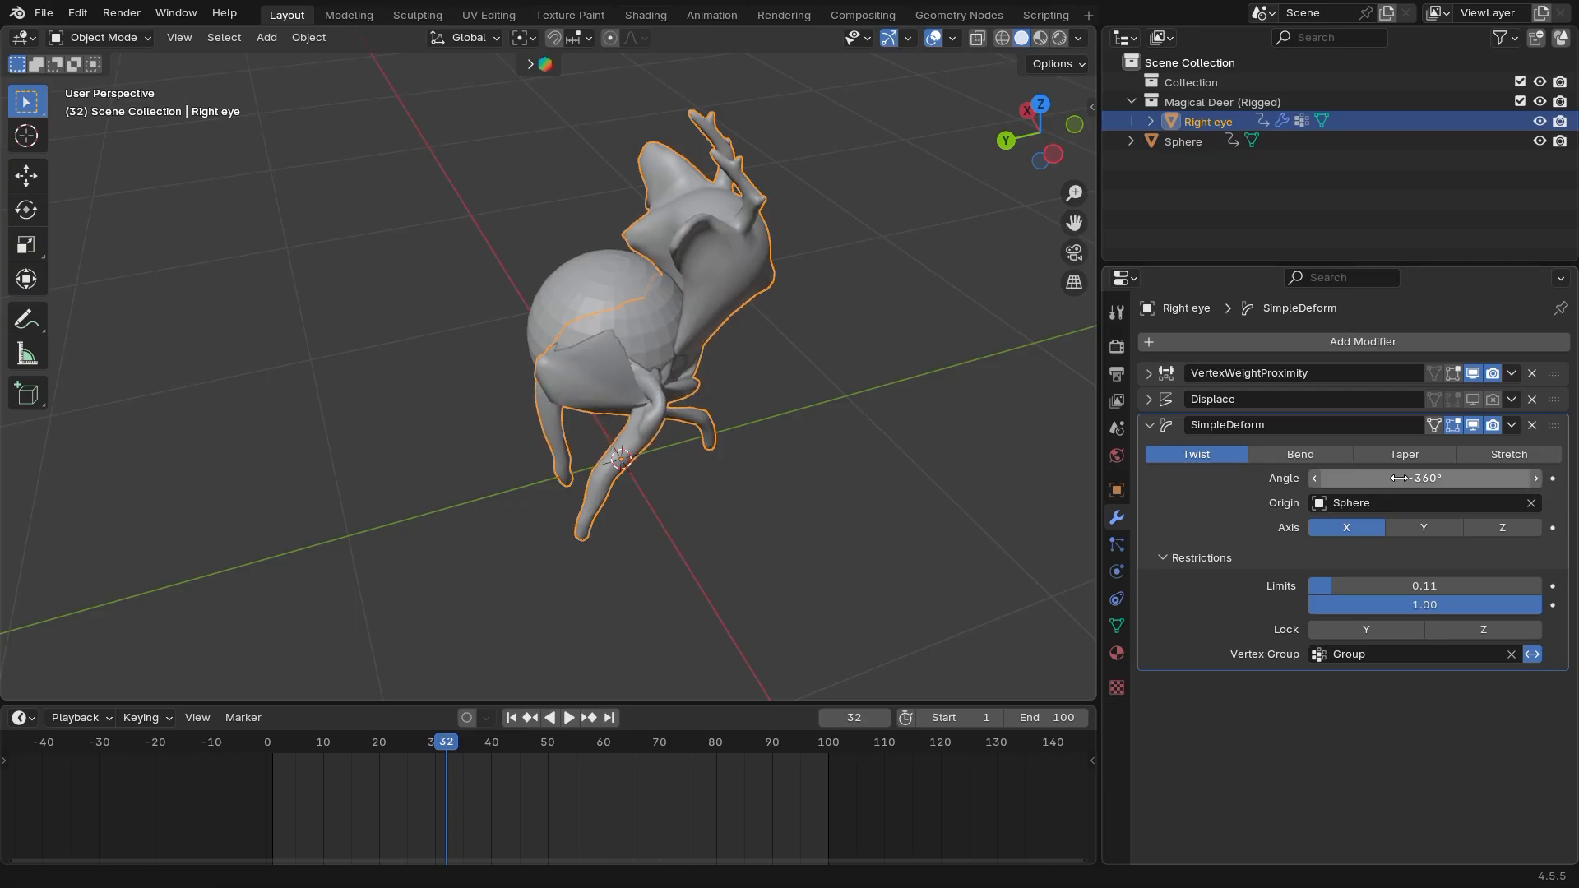
Try the Bend, Taper and Stretch modes, adjust the deform factor, and return to Twist with an angle of -141°
click(1293, 452)
click(1399, 459)
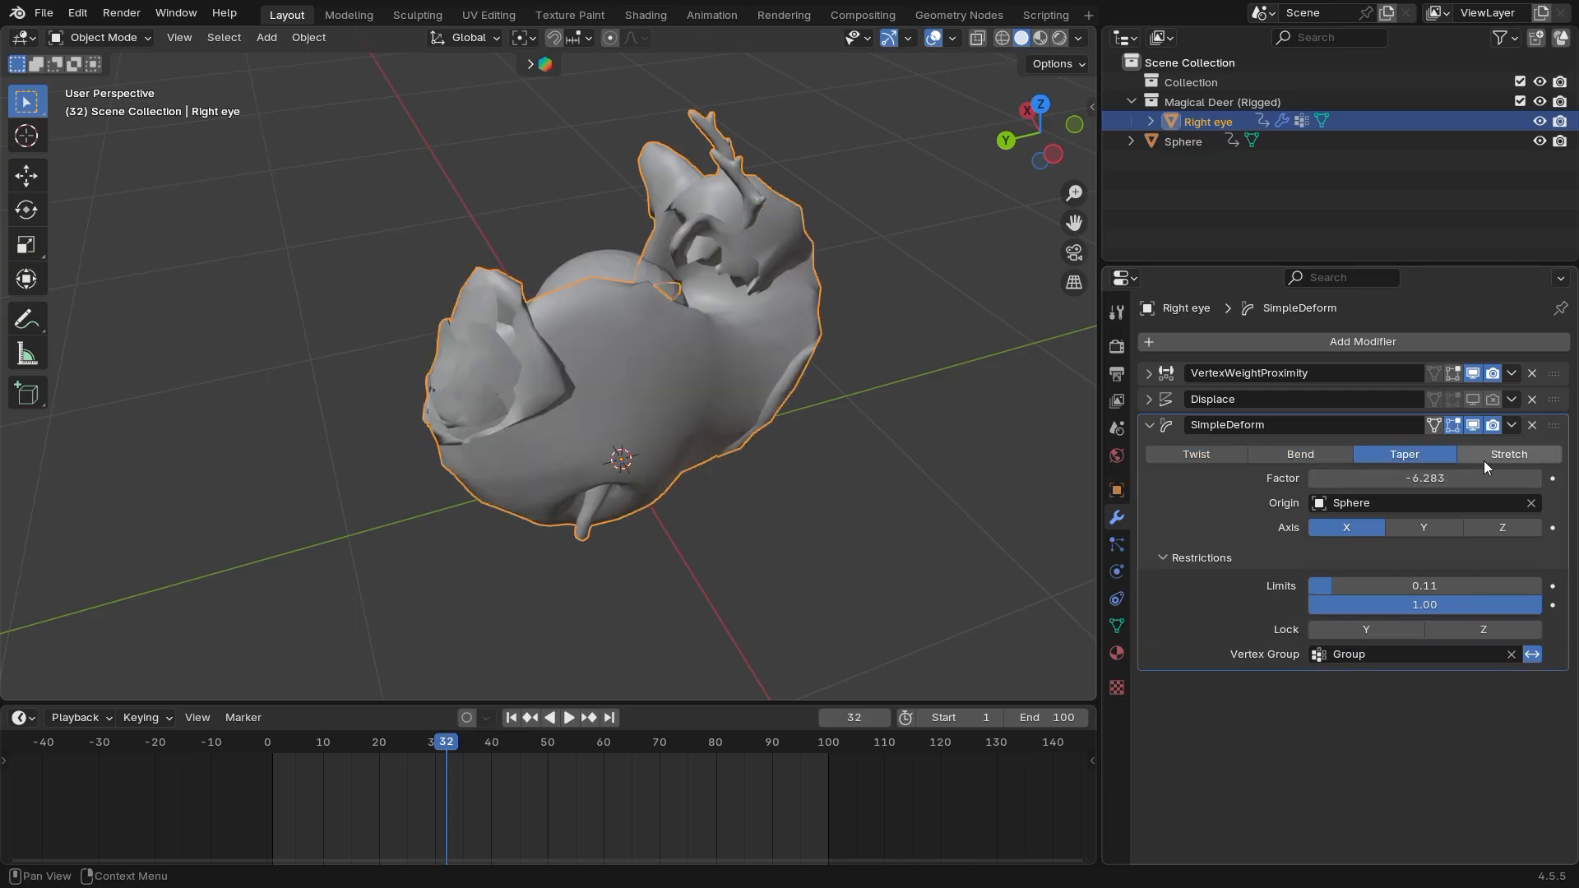
click(1507, 452)
click(1409, 454)
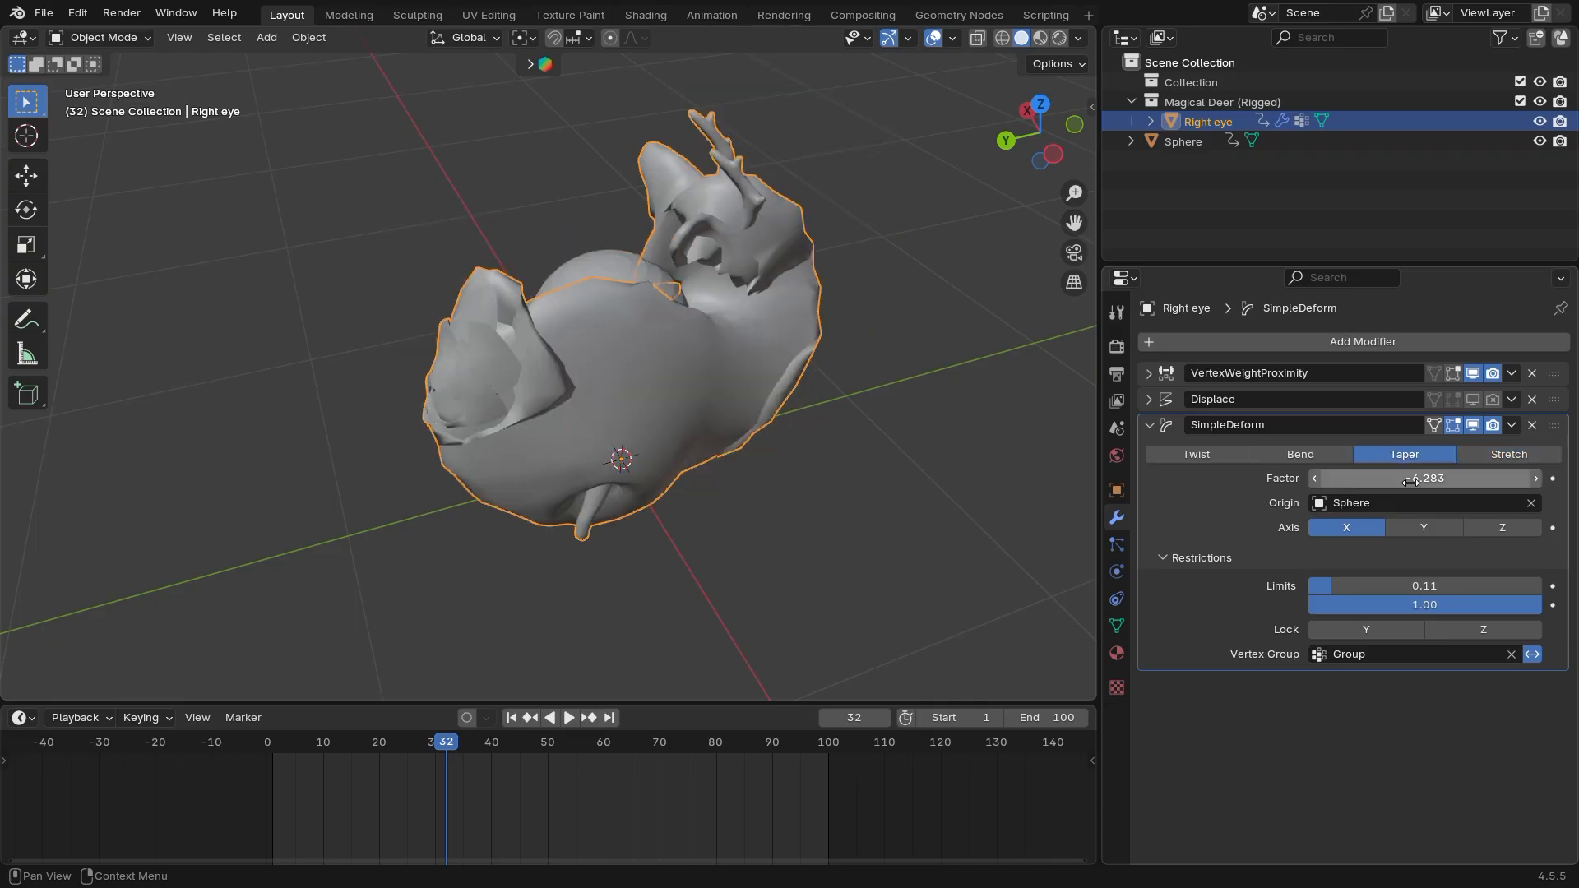
mouse_move(1408, 478)
mouse_down()
mouse_move(1441, 478)
mouse_move(1395, 479)
mouse_up()
click(1306, 457)
click(1217, 458)
Rewind the timeline to frame -8 and play the -141° twist animation up to frame 54
middle_drag(880, 481, 802, 495)
drag(460, 747, 220, 747)
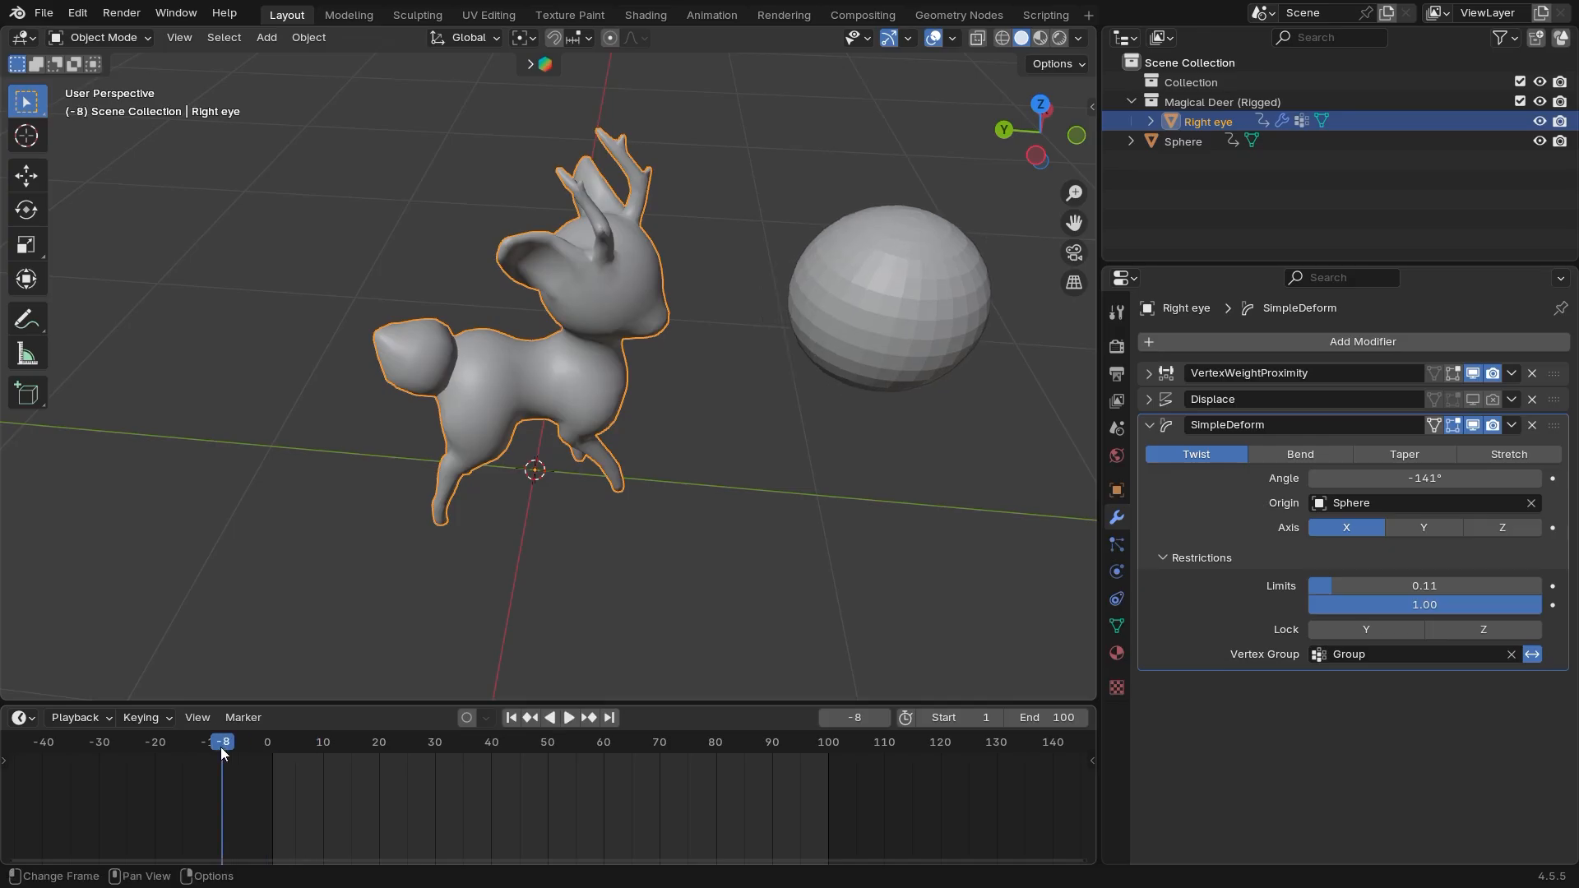
key(space)
key(space)
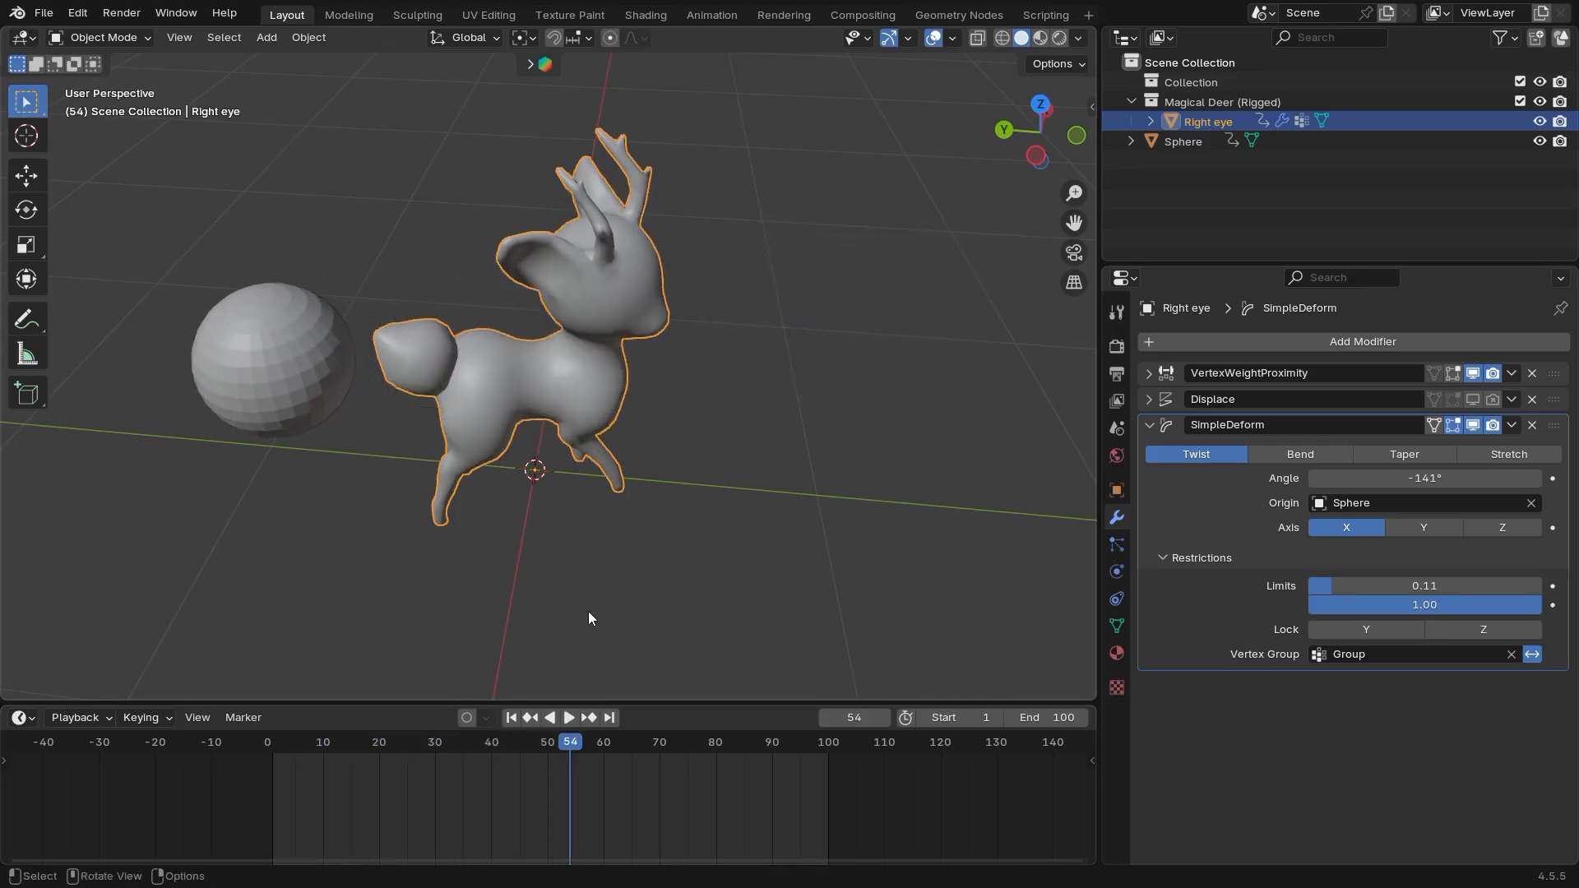
Collapse the Simple Deform settings and look through the Deform modifiers that can be added to the deer
middle_drag(588, 610, 687, 622)
middle_drag(842, 452, 768, 458)
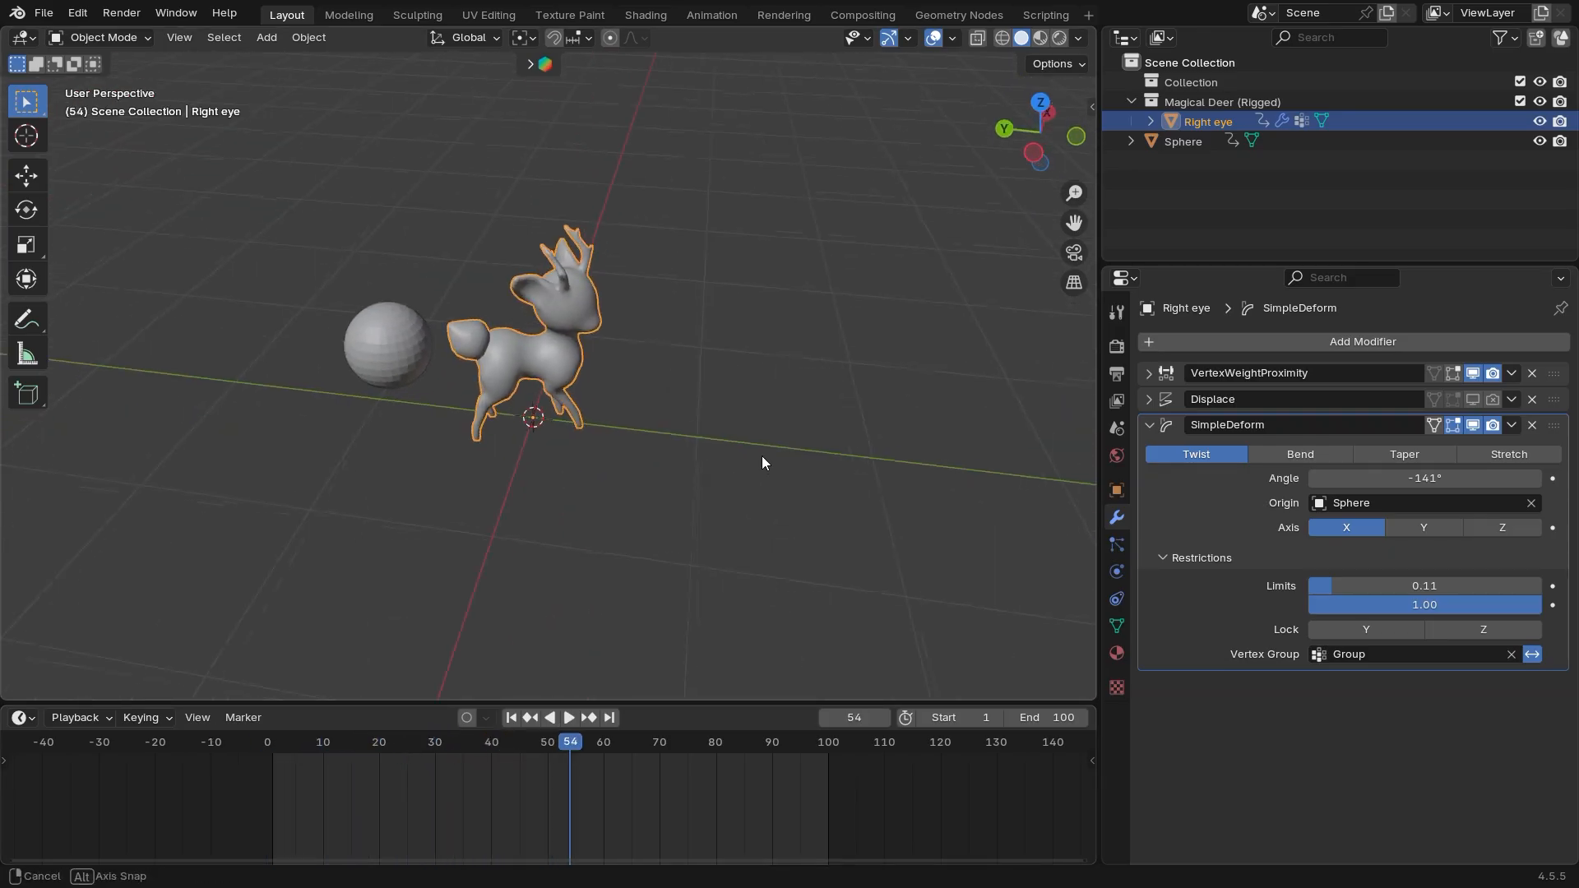
scroll(797, 518, down, 3)
click(1153, 423)
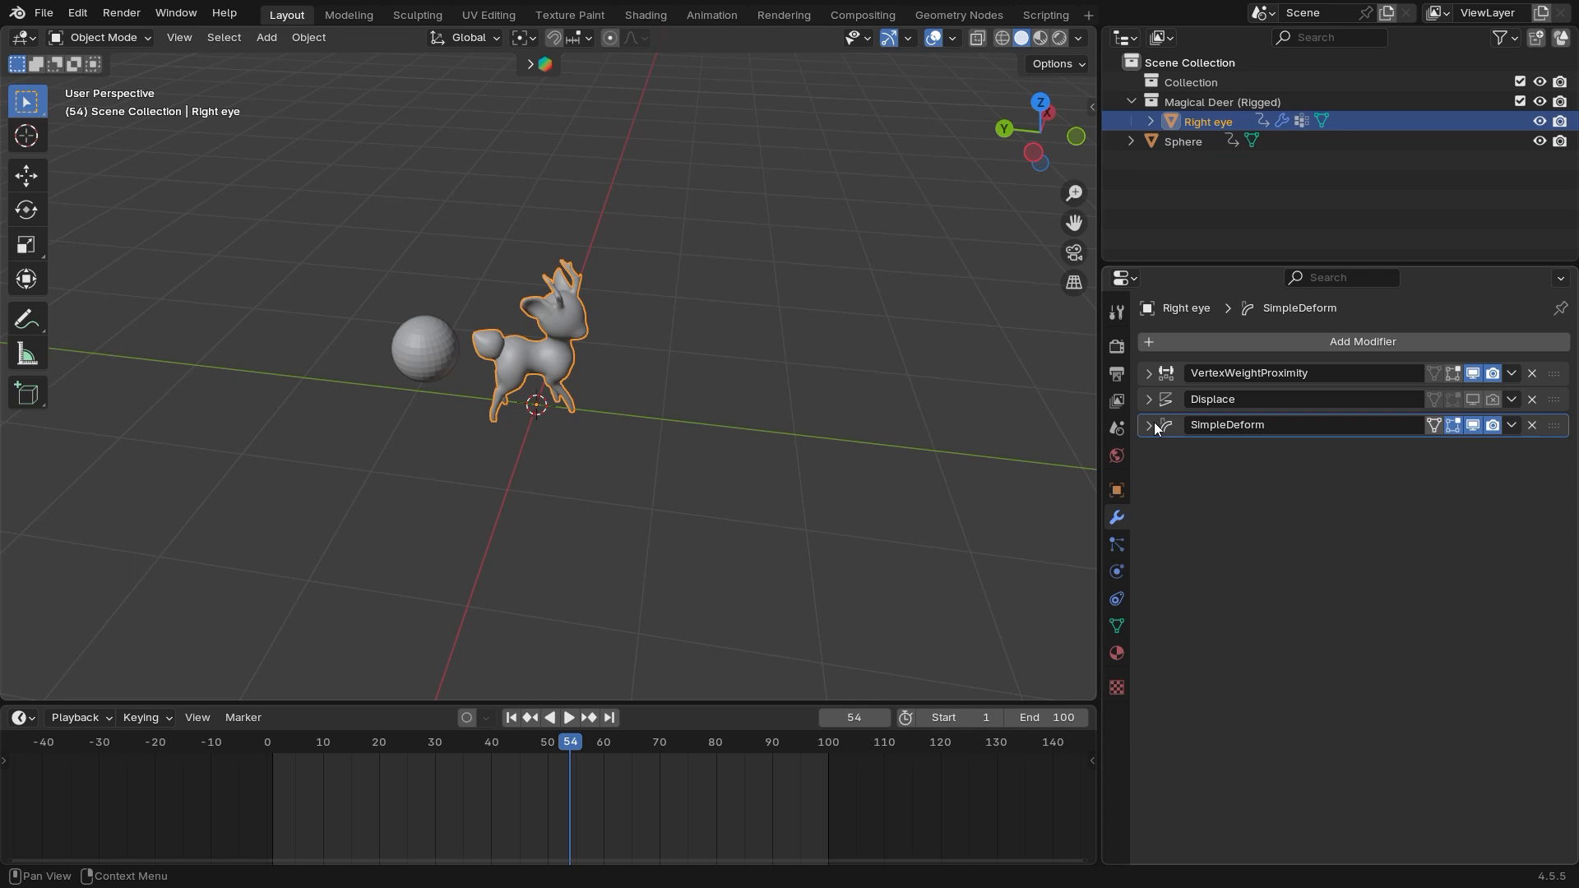
click(1236, 335)
mouse_move(1249, 335)
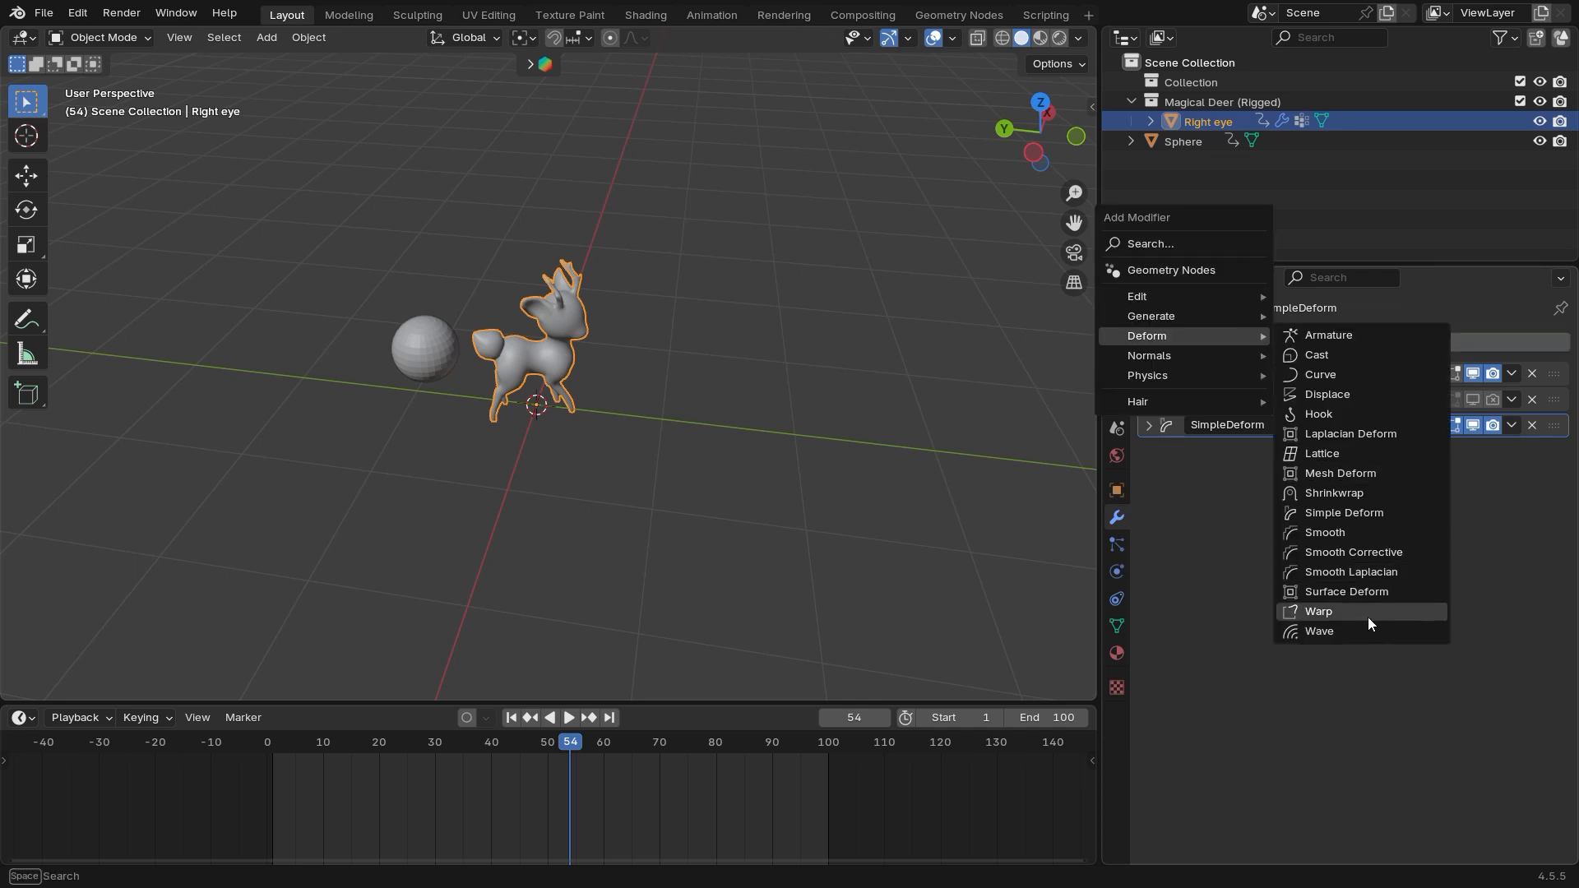
key(Escape)
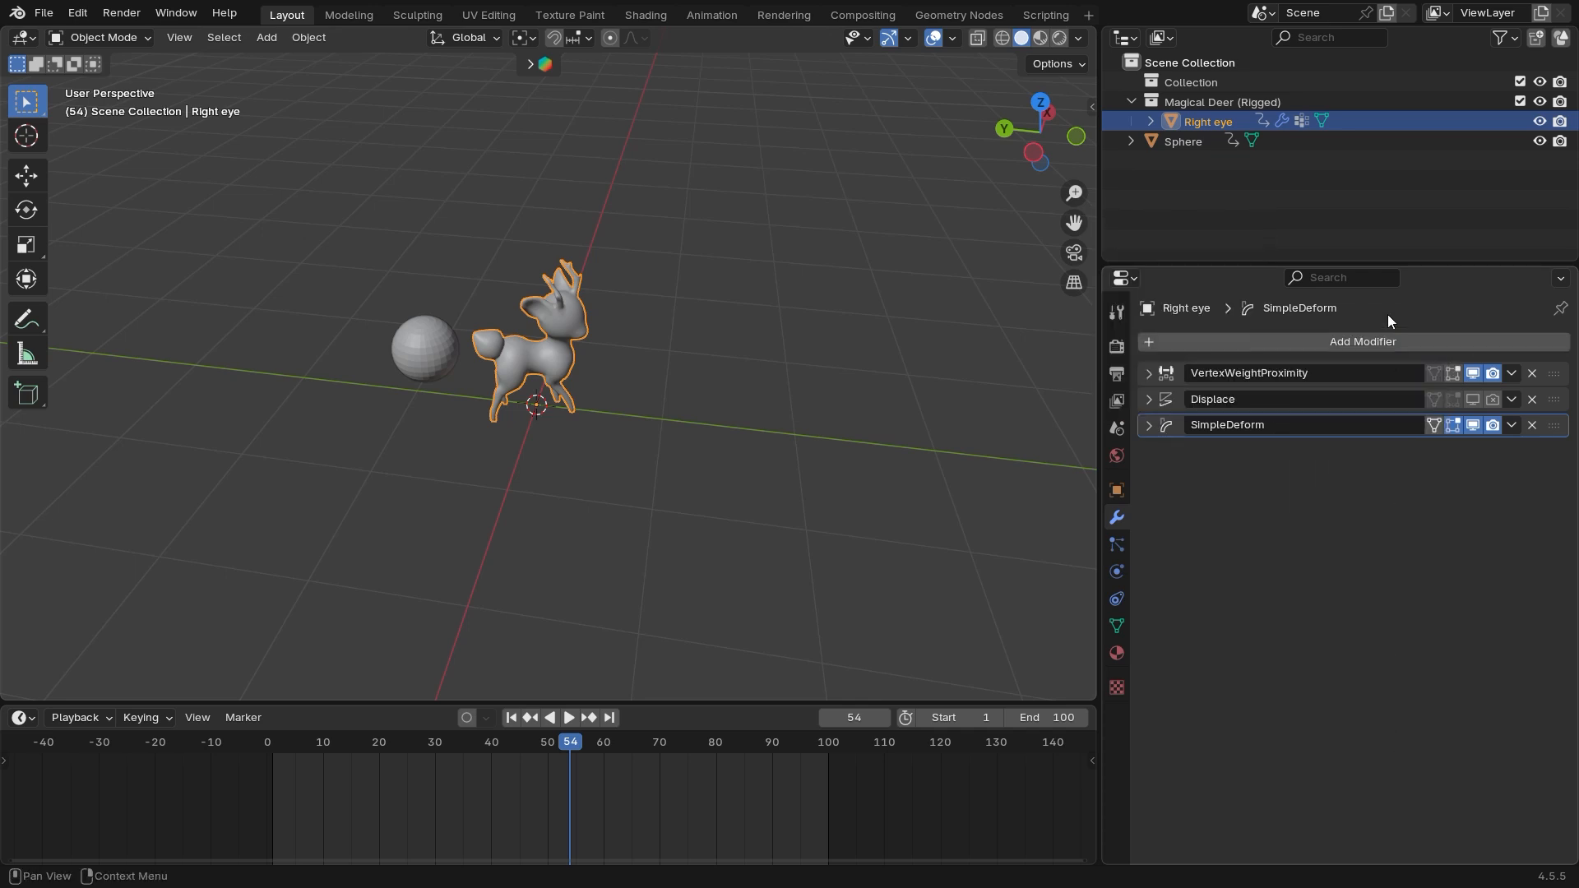
click(1222, 337)
mouse_move(1220, 342)
mouse_move(1184, 360)
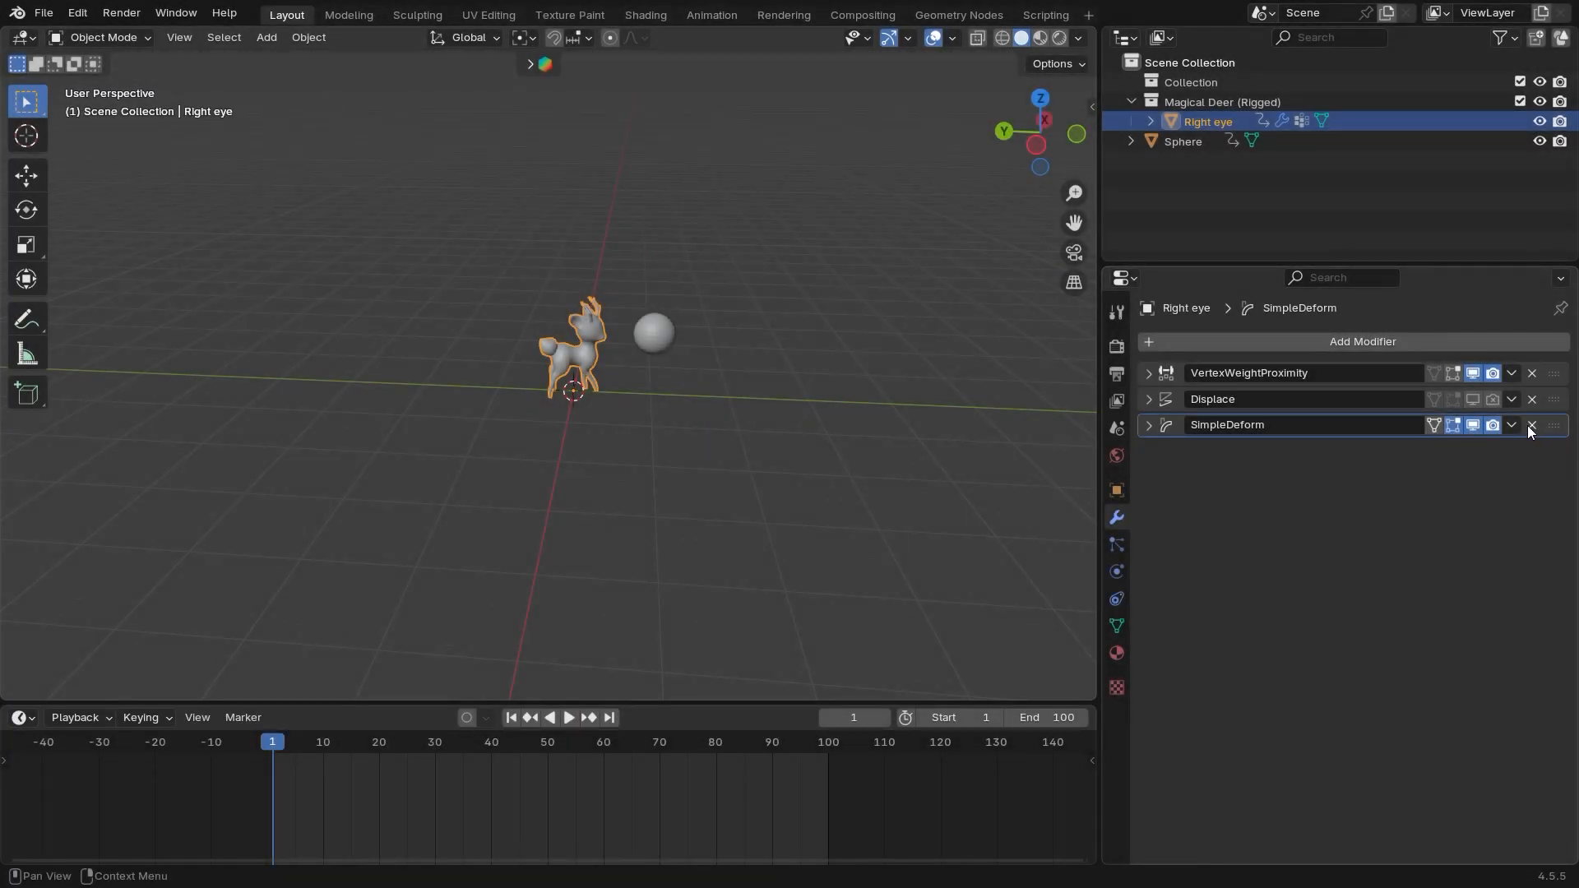
Remove the SimpleDeform, Displace and VertexWeightProximity modifiers from the deer and delete its vertex group
click(1531, 425)
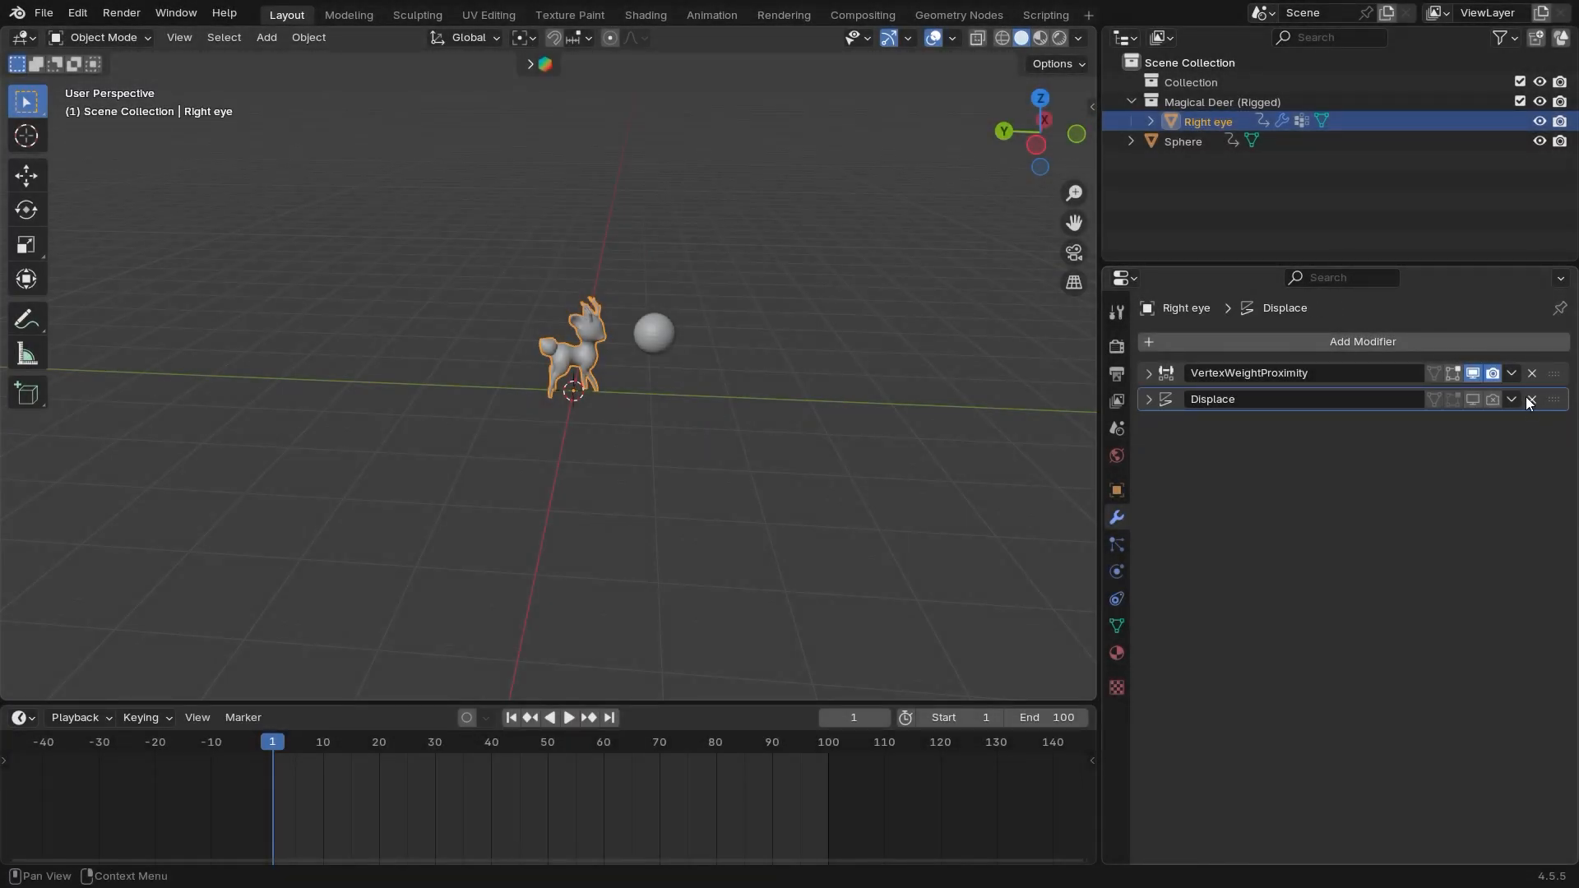
click(1531, 399)
click(1531, 374)
click(1116, 627)
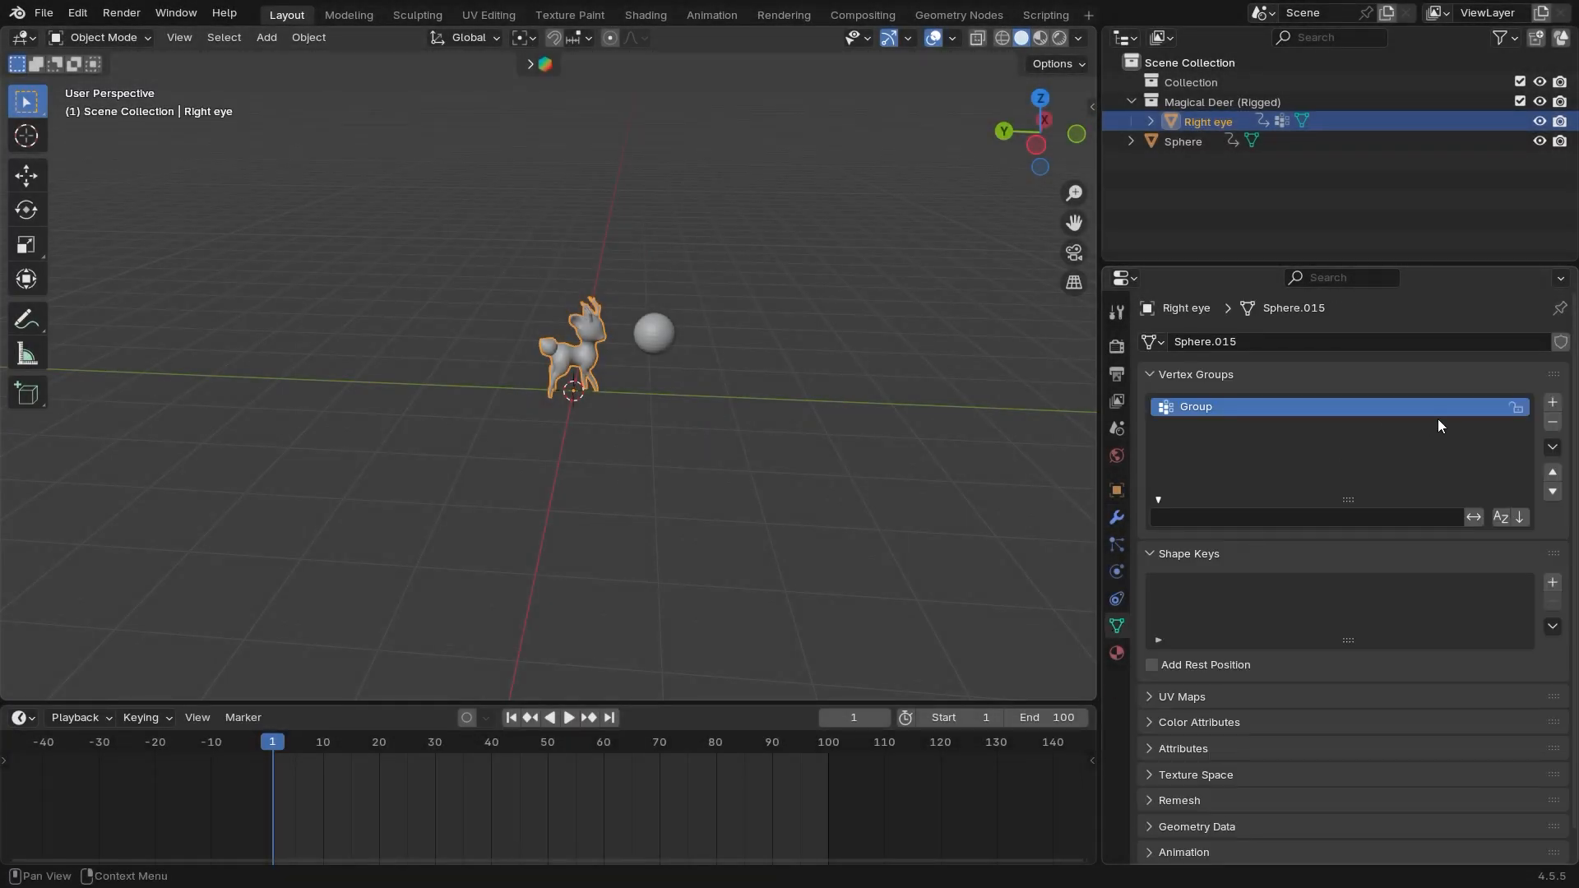
click(1553, 425)
Delete the sphere and select the deer
click(687, 329)
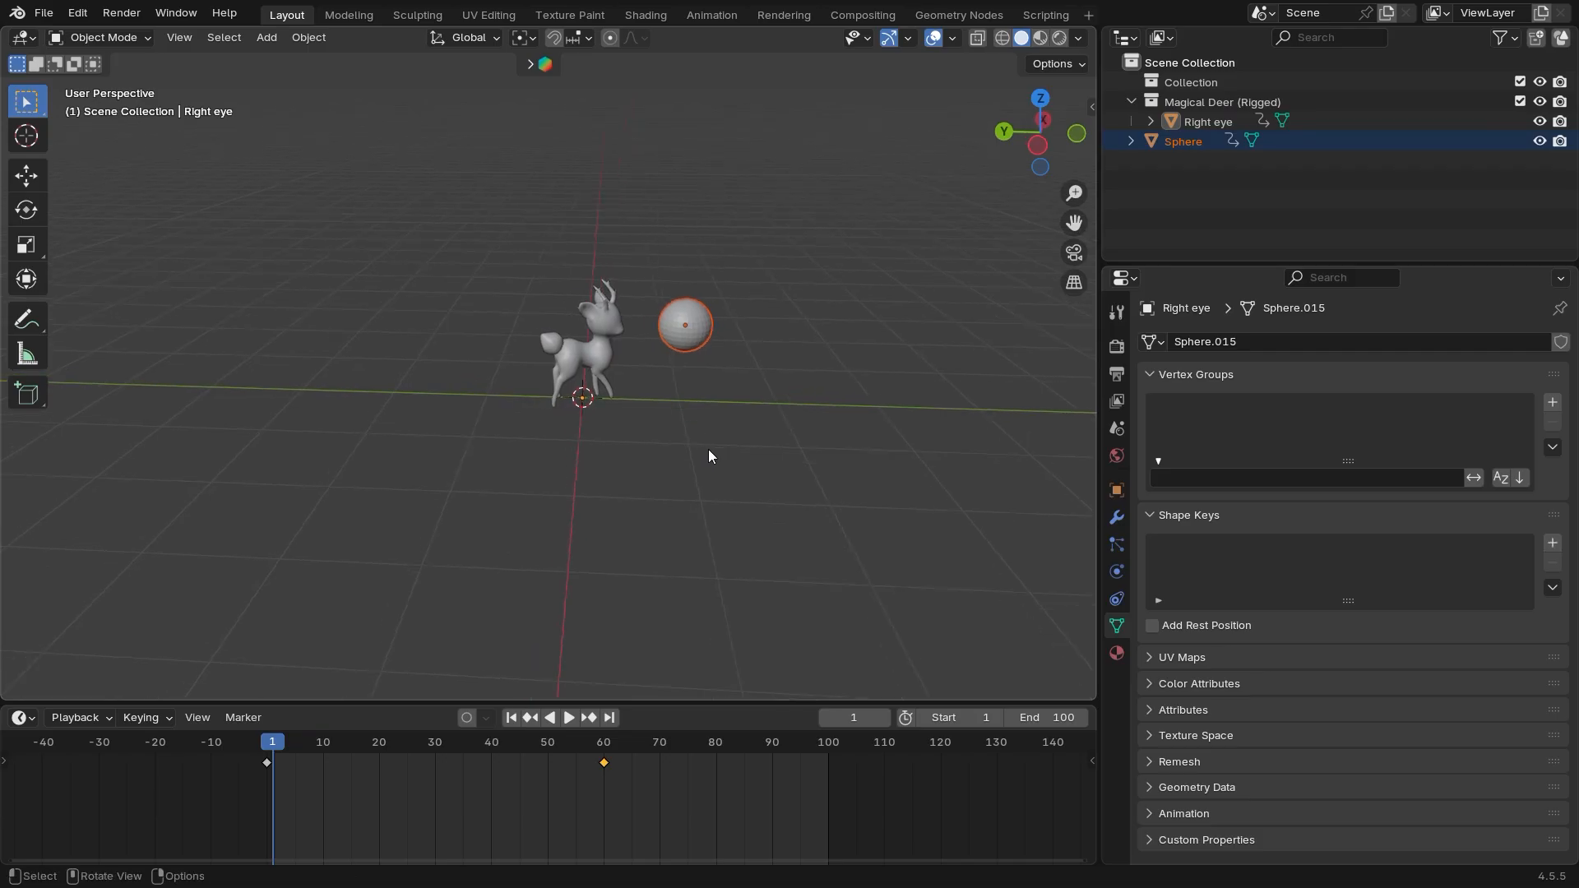
key(Delete)
click(580, 355)
mouse_move(620, 540)
ctrl+middle_down()
mouse_move(646, 427)
mouse_move(656, 557)
mouse_move(680, 532)
mouse_move(619, 615)
mouse_move(634, 627)
mouse_move(653, 560)
mouse_move(653, 639)
ctrl+middle_up()
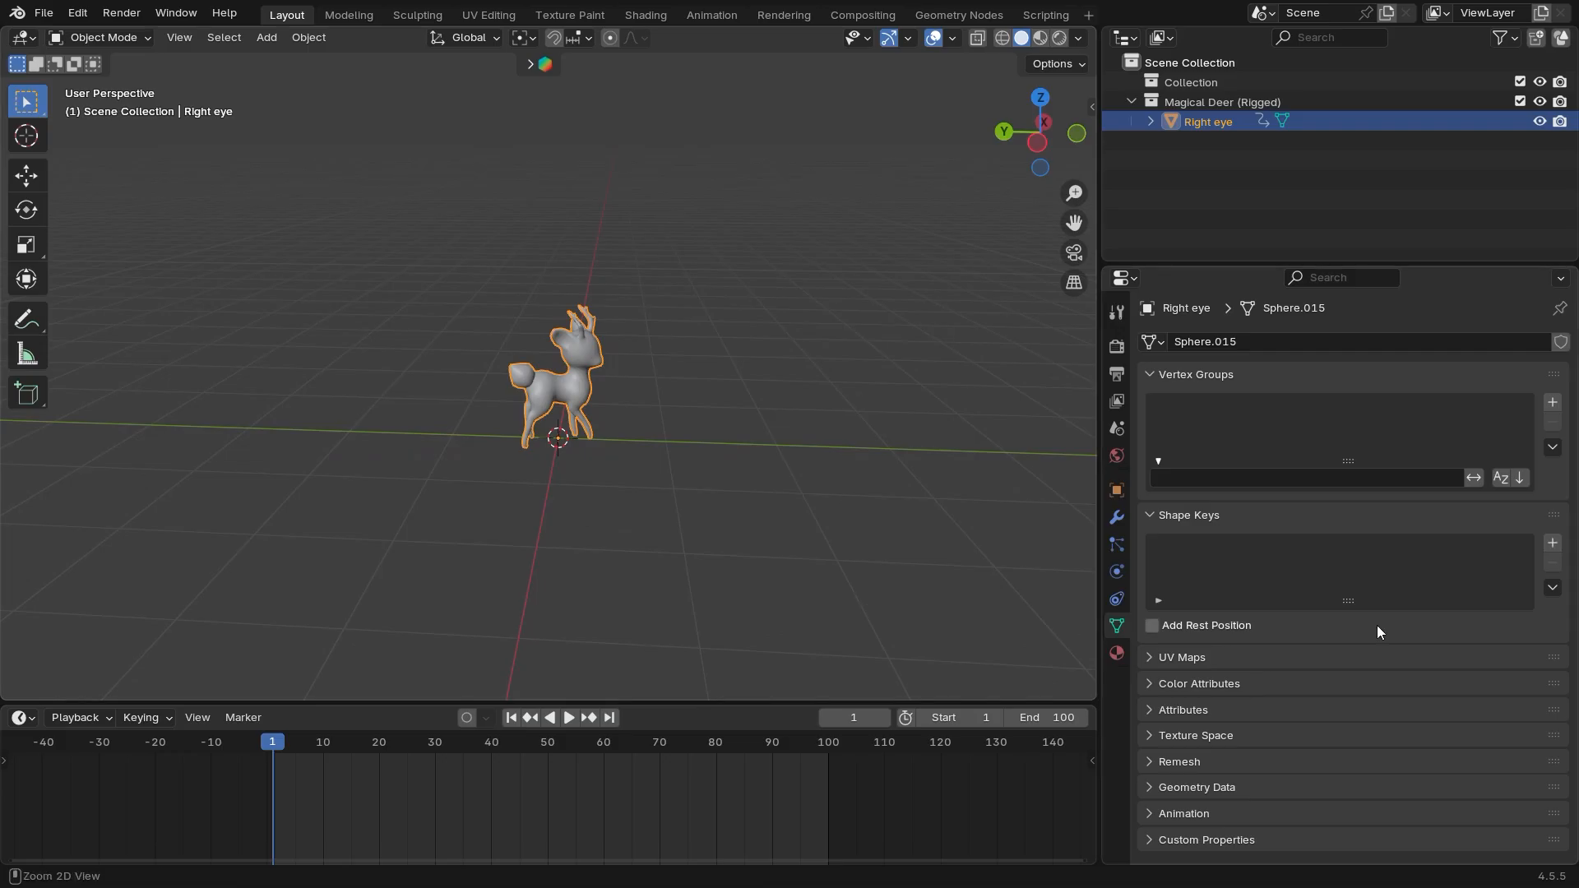
Add a basis shape key and a second, relative shape key to the deer mesh
click(1116, 600)
click(1116, 545)
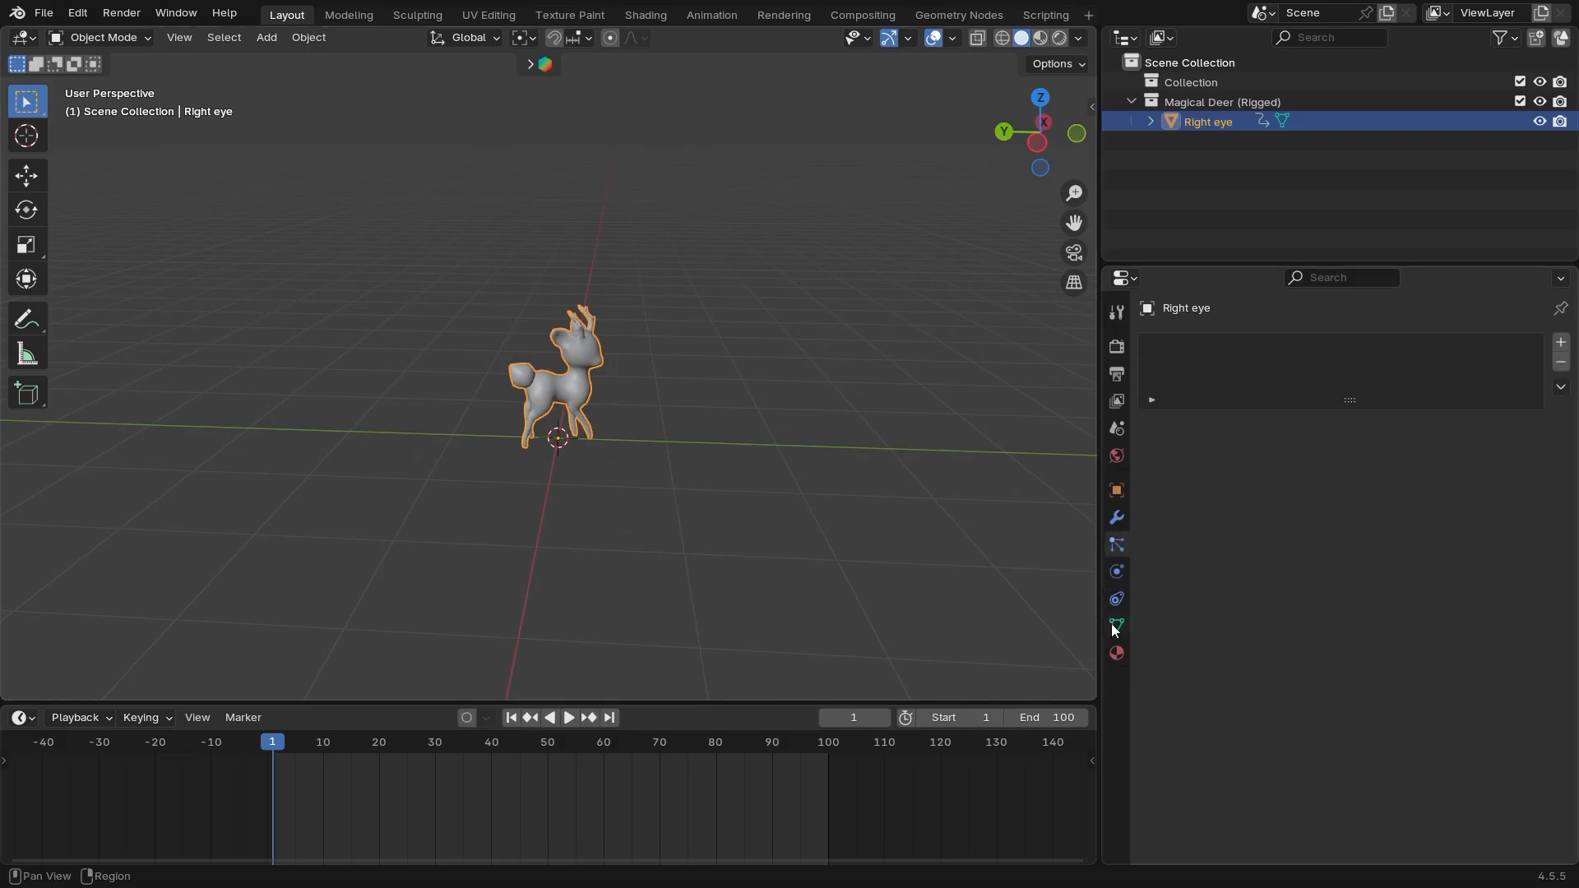
click(1113, 628)
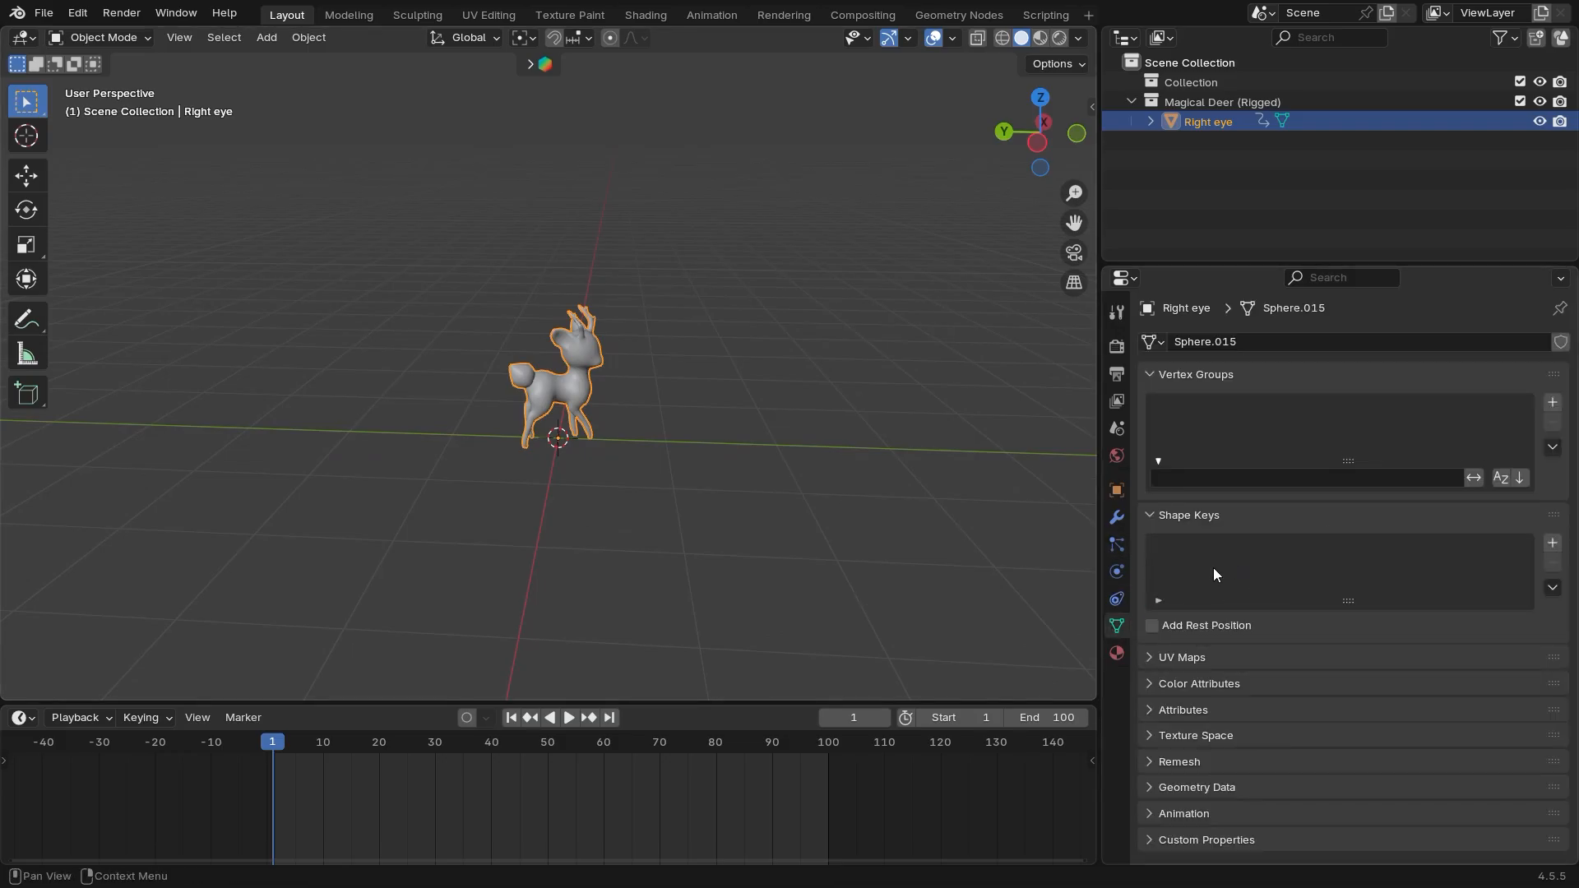
scroll(834, 555, up, 5)
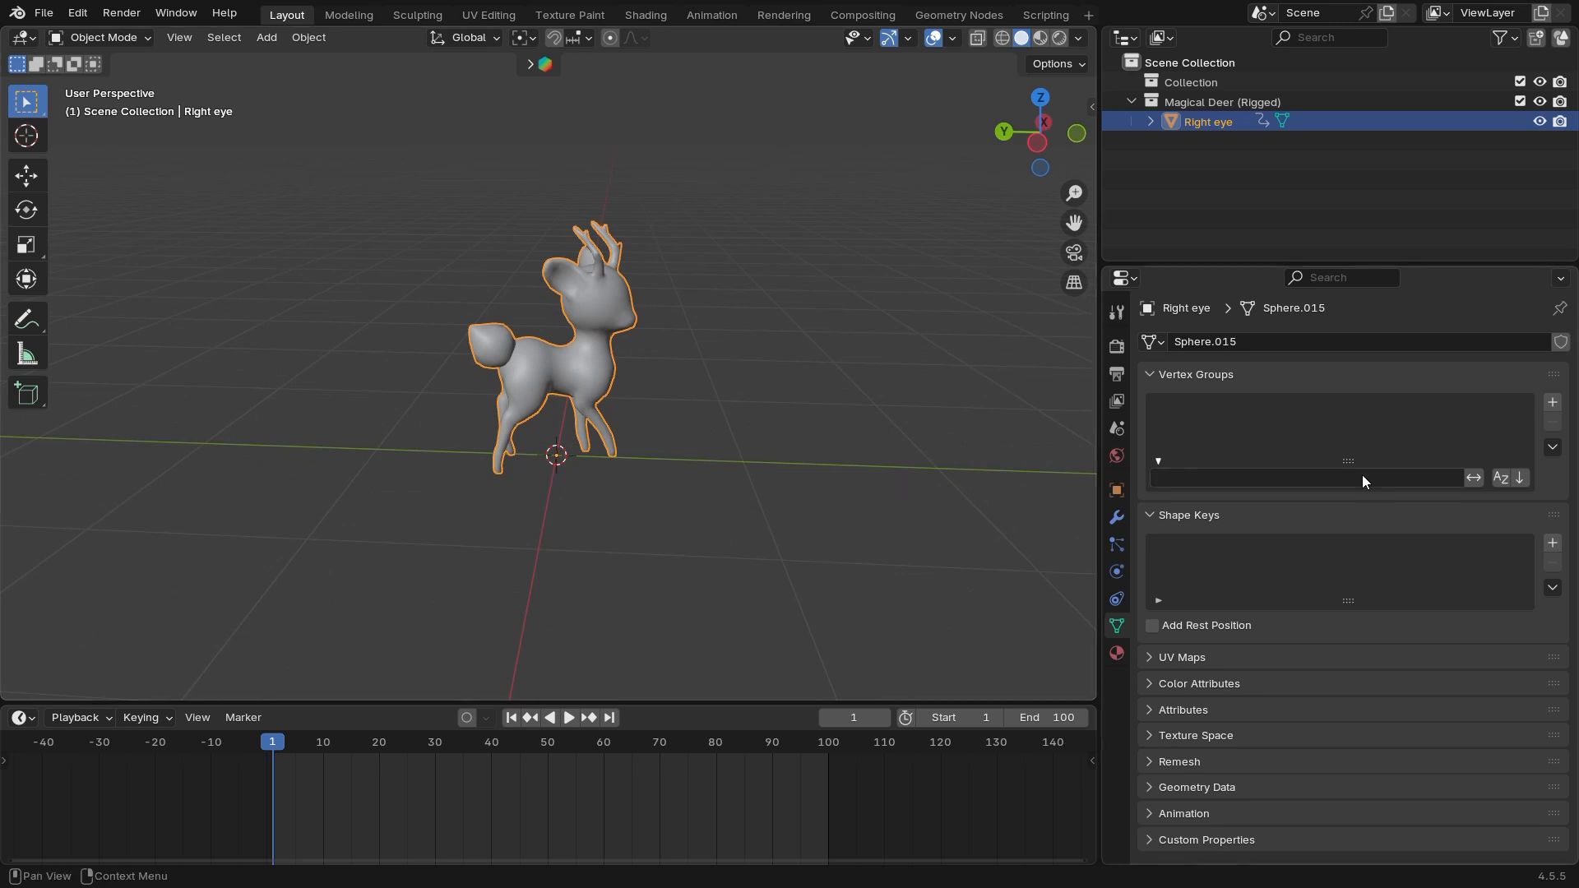
click(1551, 543)
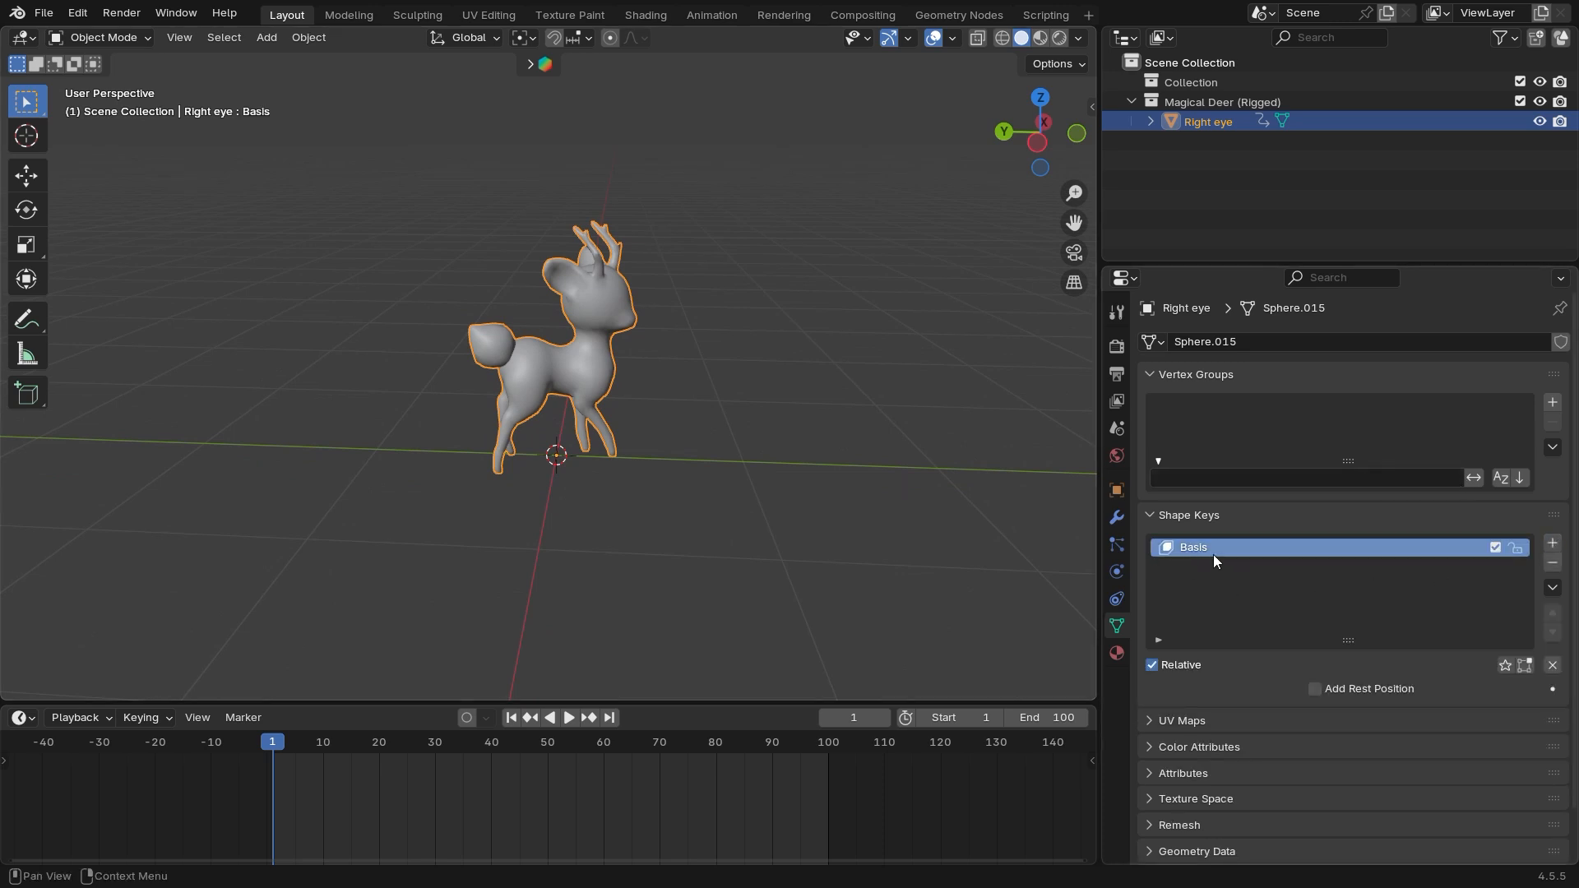
mouse_move(608, 526)
middle_down()
mouse_move(590, 523)
mouse_move(633, 529)
middle_up()
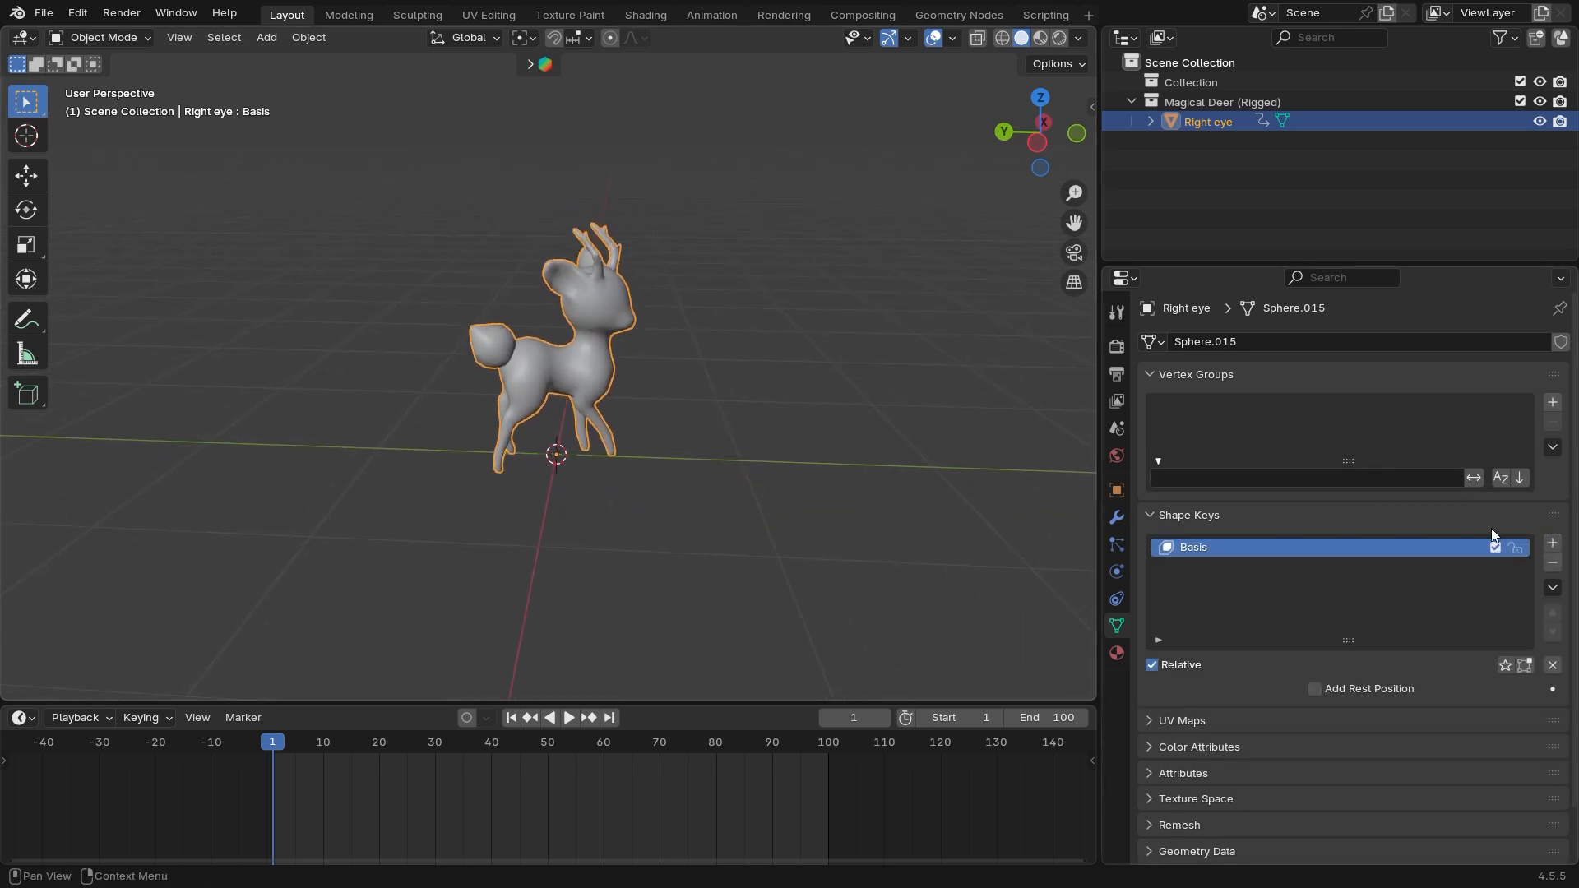
click(1551, 544)
scroll(821, 549, down, 1)
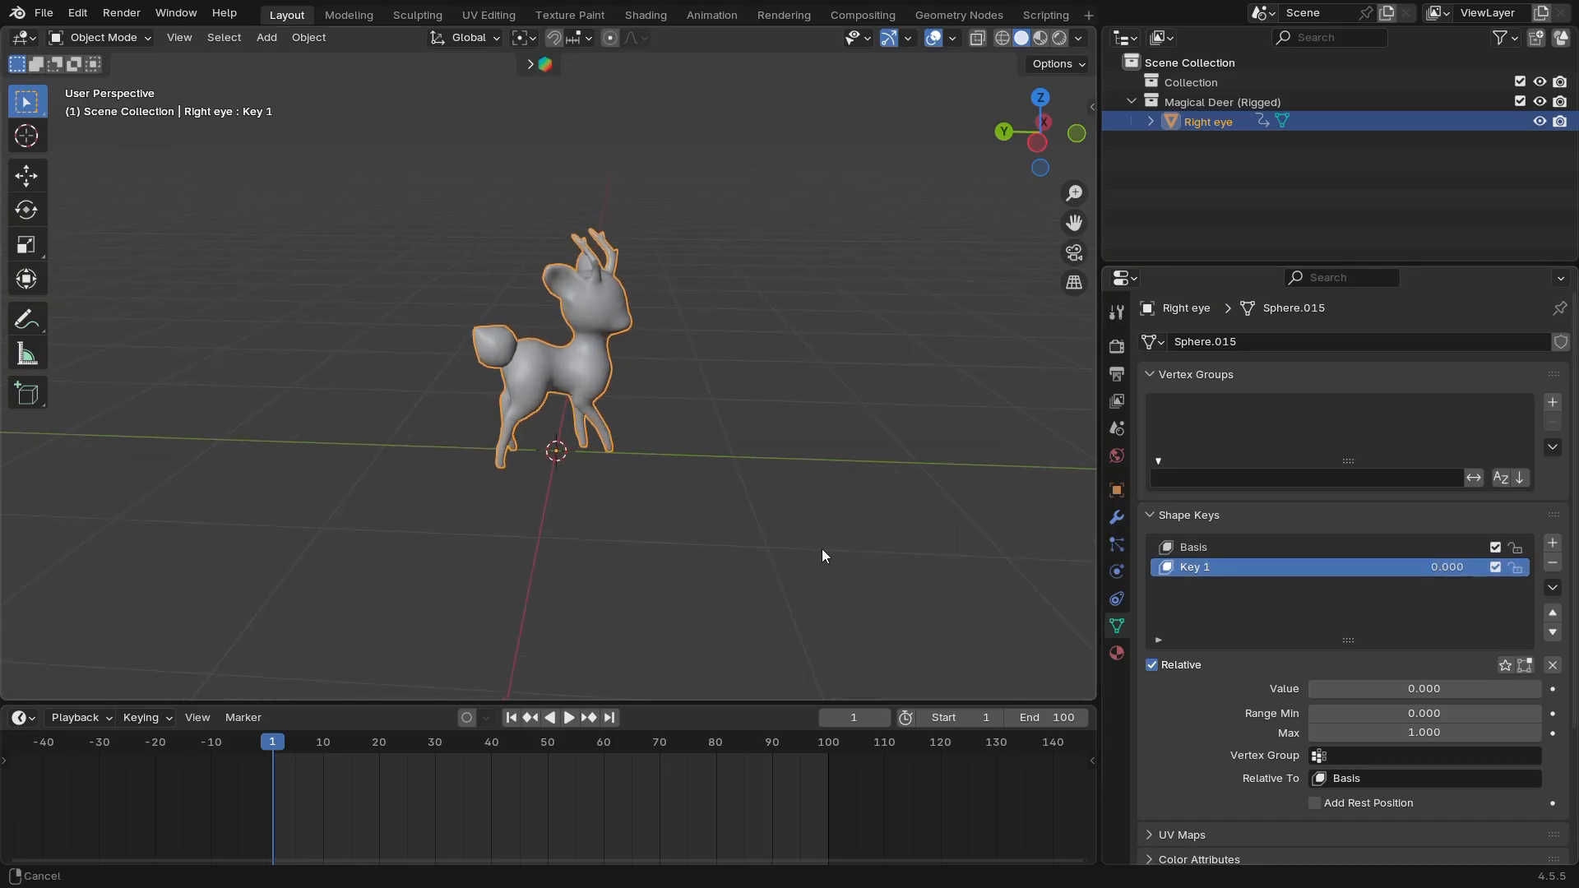
Enter Edit Mode on the deer with the second shape key active and clear the head selection
middle_drag(730, 566, 712, 508)
shift+middle_drag(712, 451, 688, 510)
mouse_move(839, 537)
ctrl+middle_down()
mouse_move(832, 549)
mouse_move(848, 455)
mouse_move(816, 532)
mouse_move(837, 535)
ctrl+middle_up()
key(Tab)
mouse_move(722, 475)
middle_down()
mouse_move(680, 490)
mouse_move(723, 493)
middle_up()
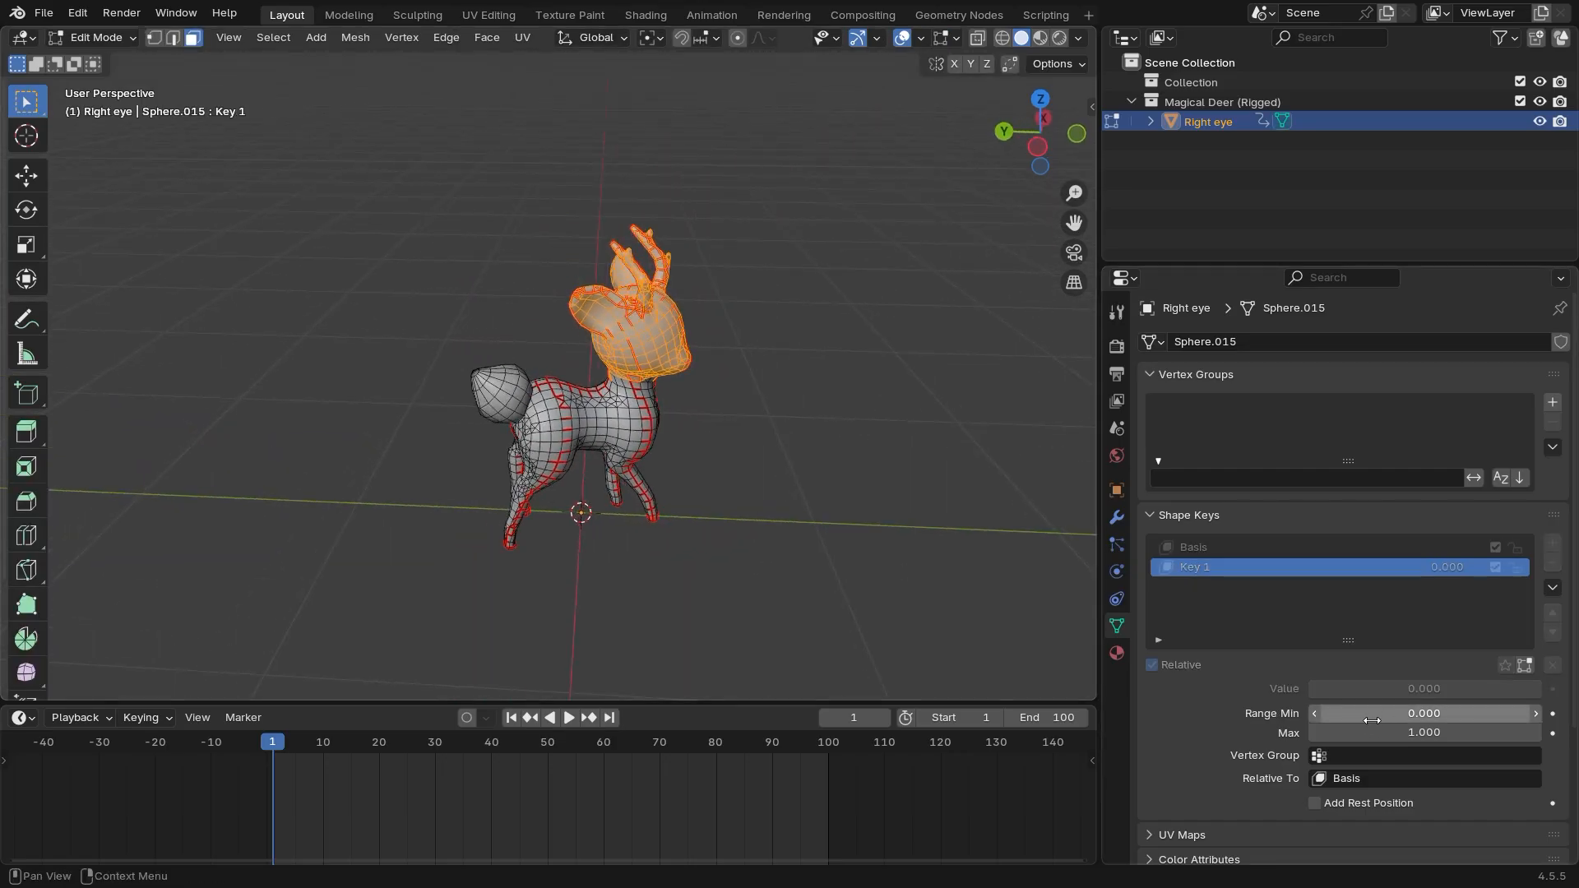
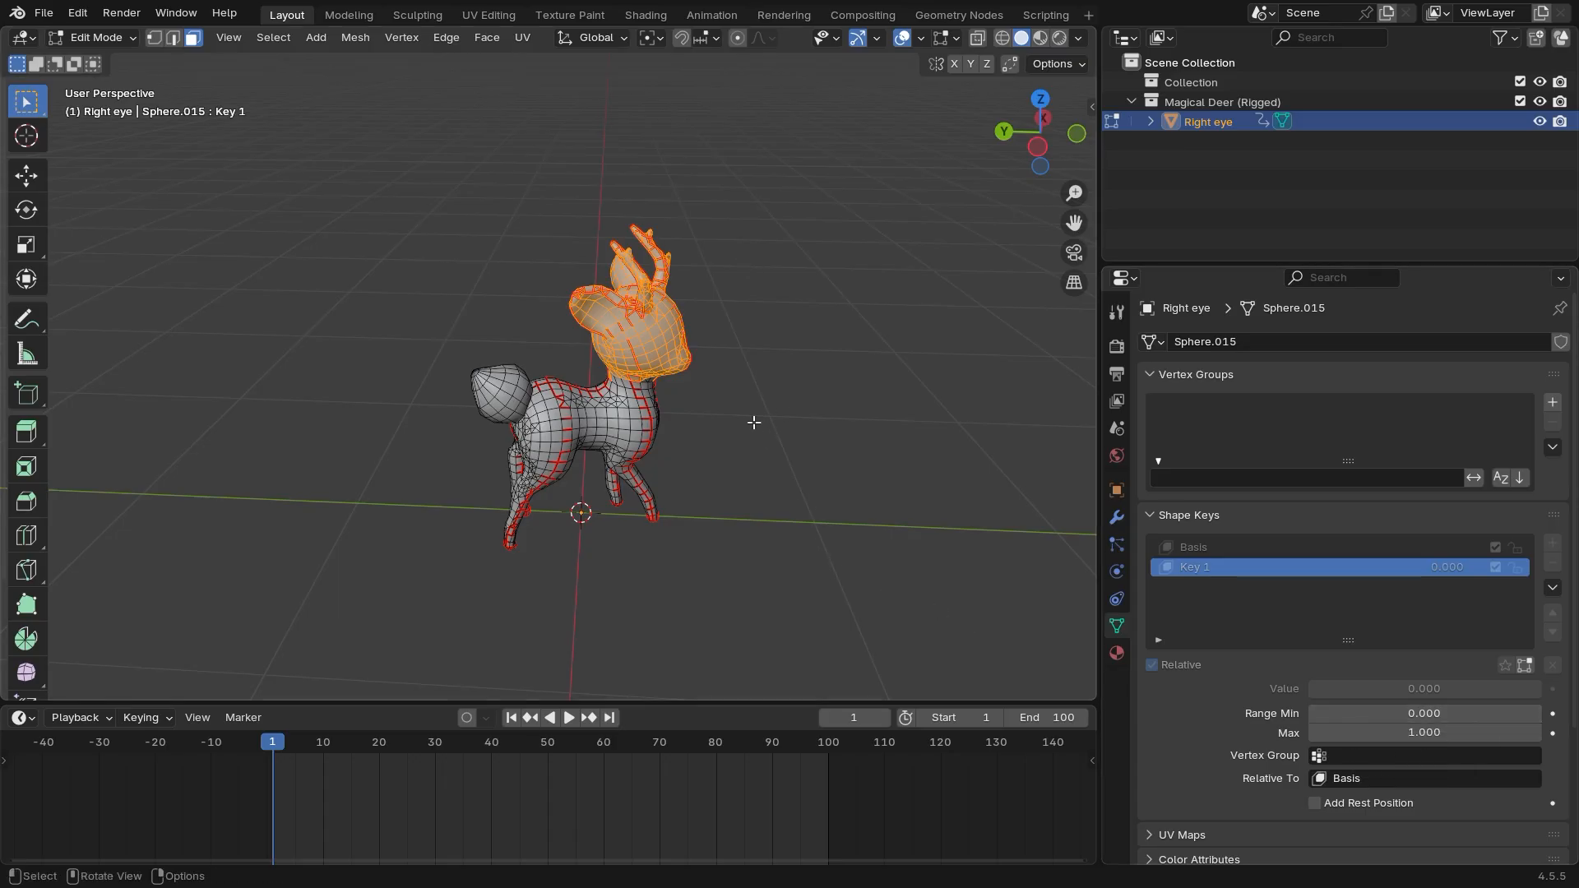
middle_drag(770, 421, 715, 444)
click(716, 444)
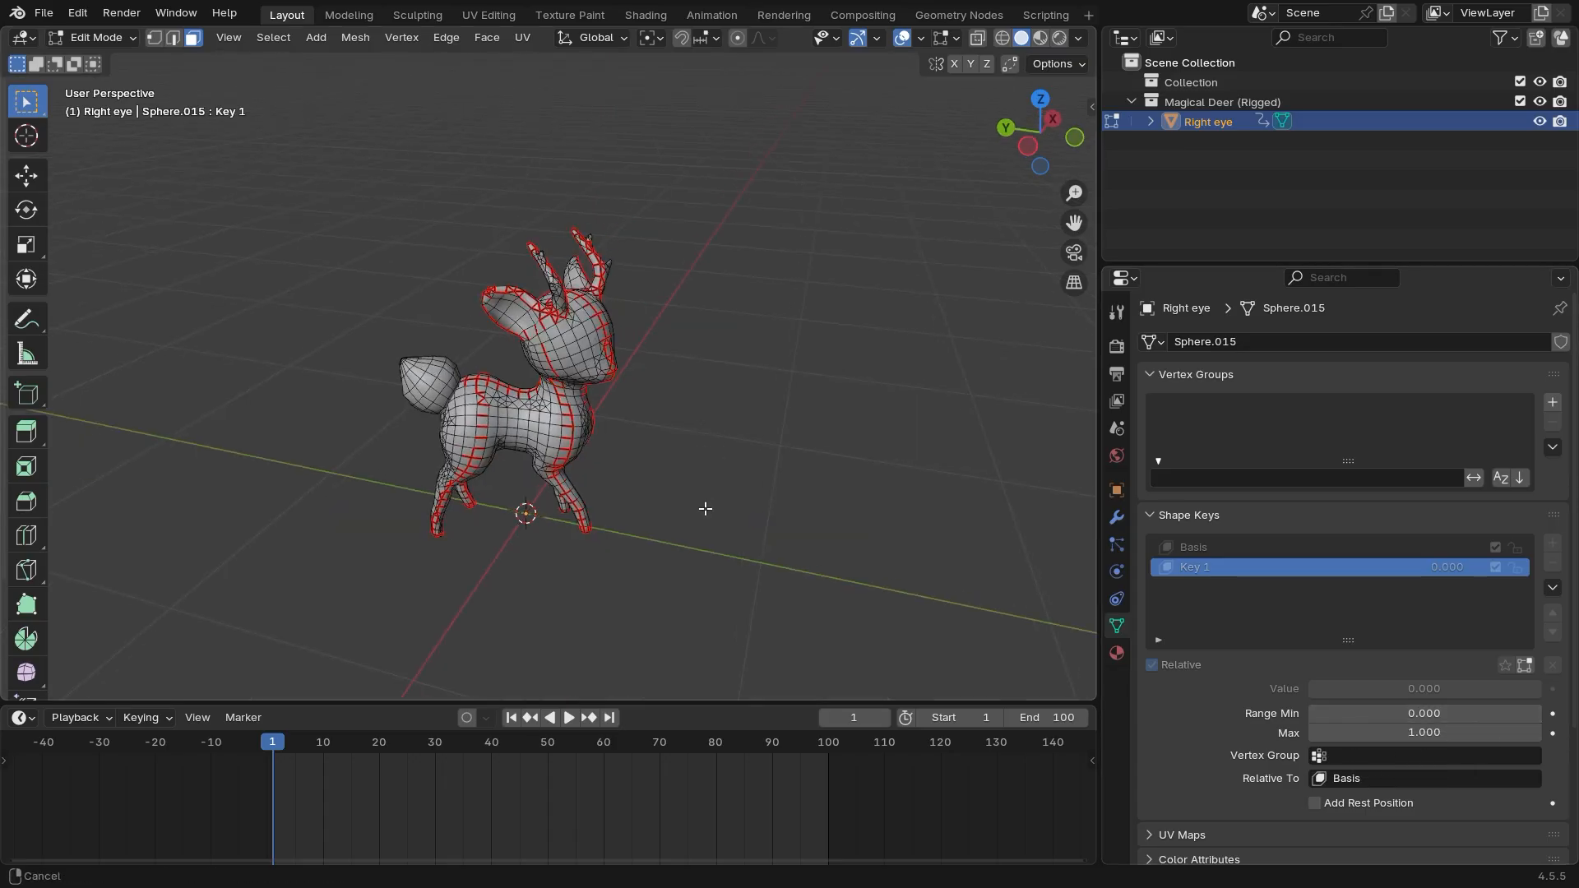
ctrl+middle_drag(705, 507, 699, 443)
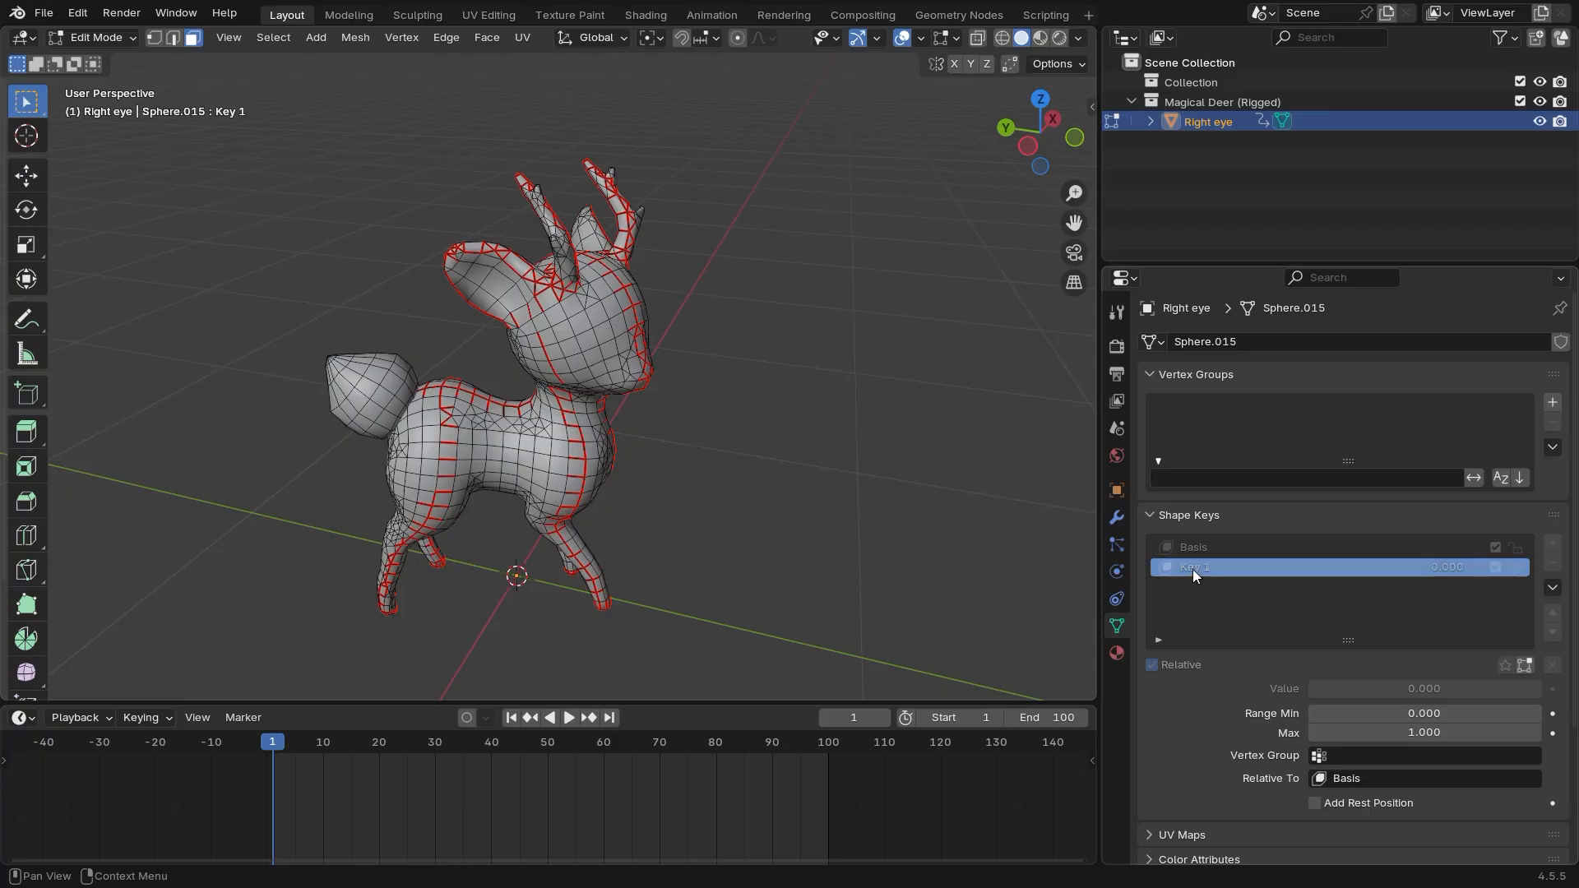
key(Tab)
scroll(730, 606, down, 1)
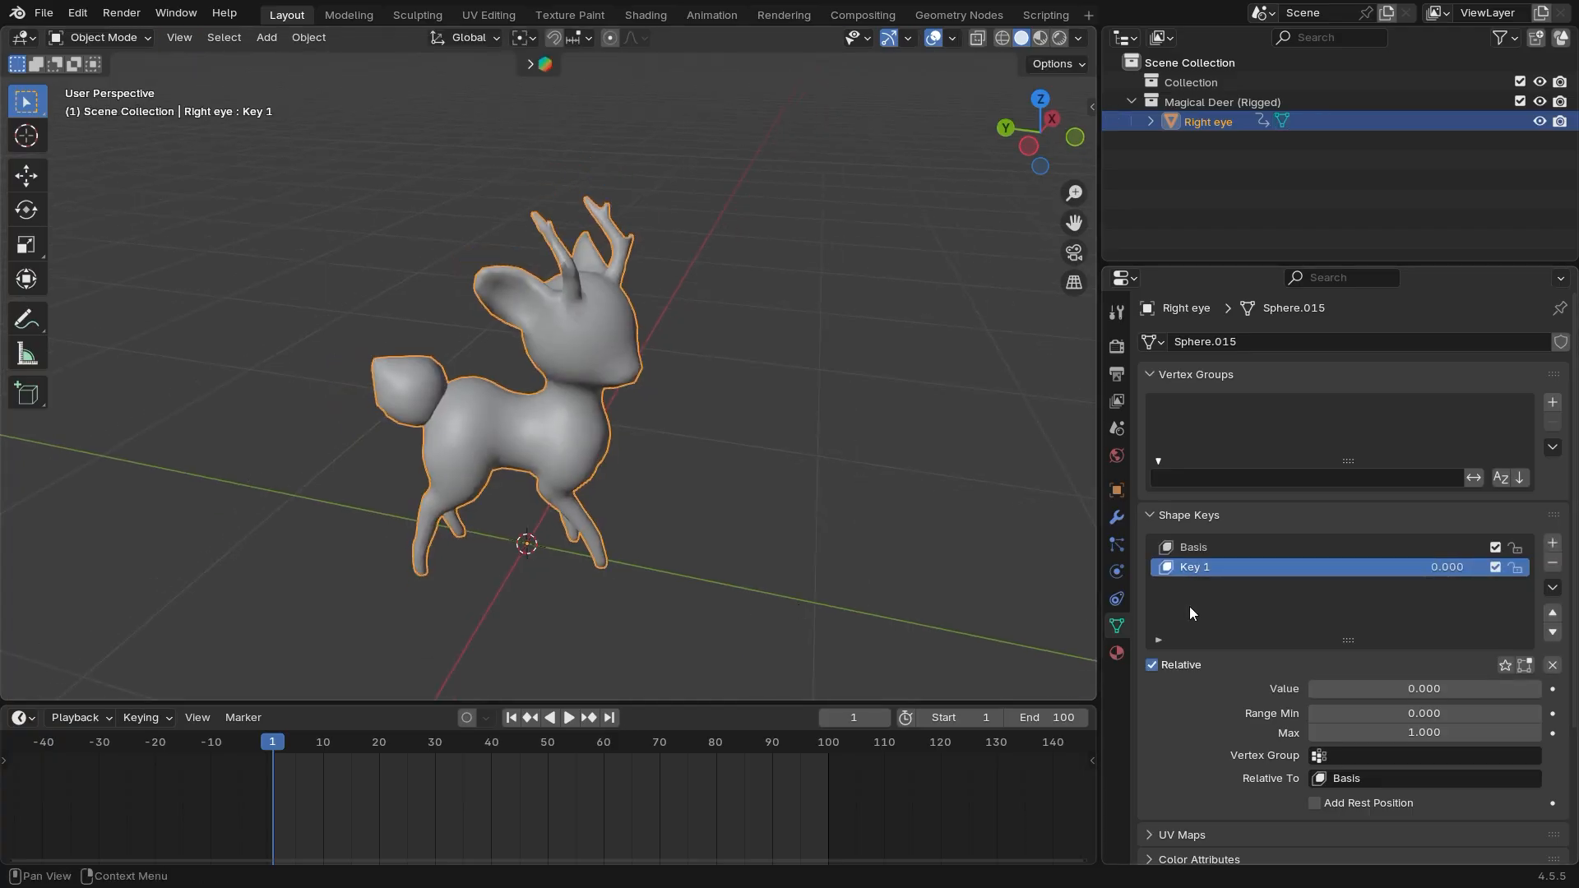
key(Tab)
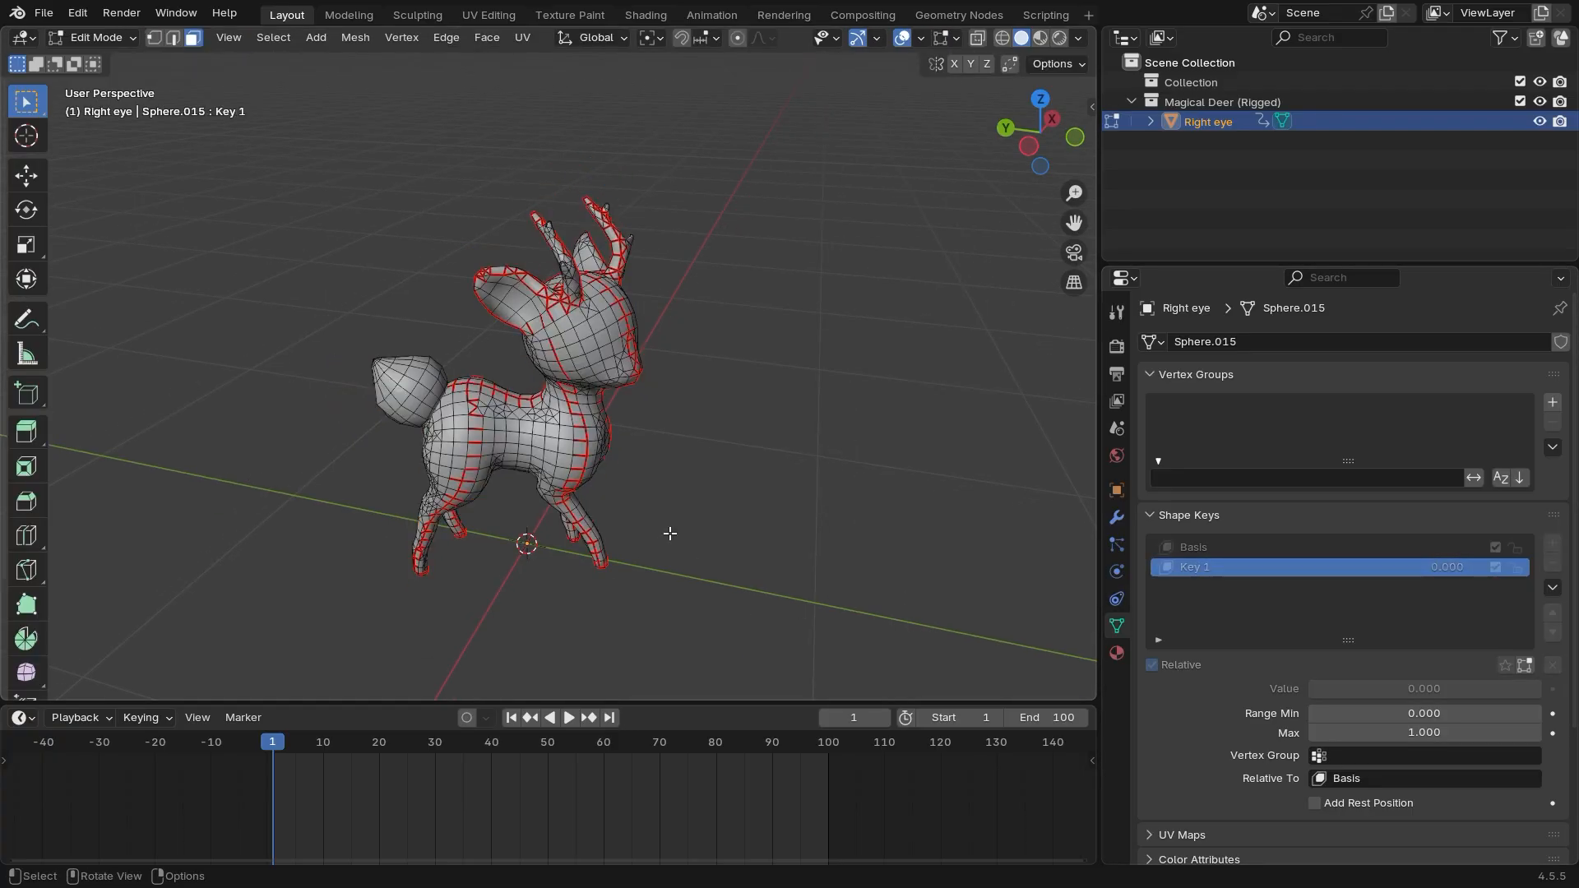
Try moving a face on the deer's head without proportional editing, and undo the moves
middle_drag(660, 555, 791, 353)
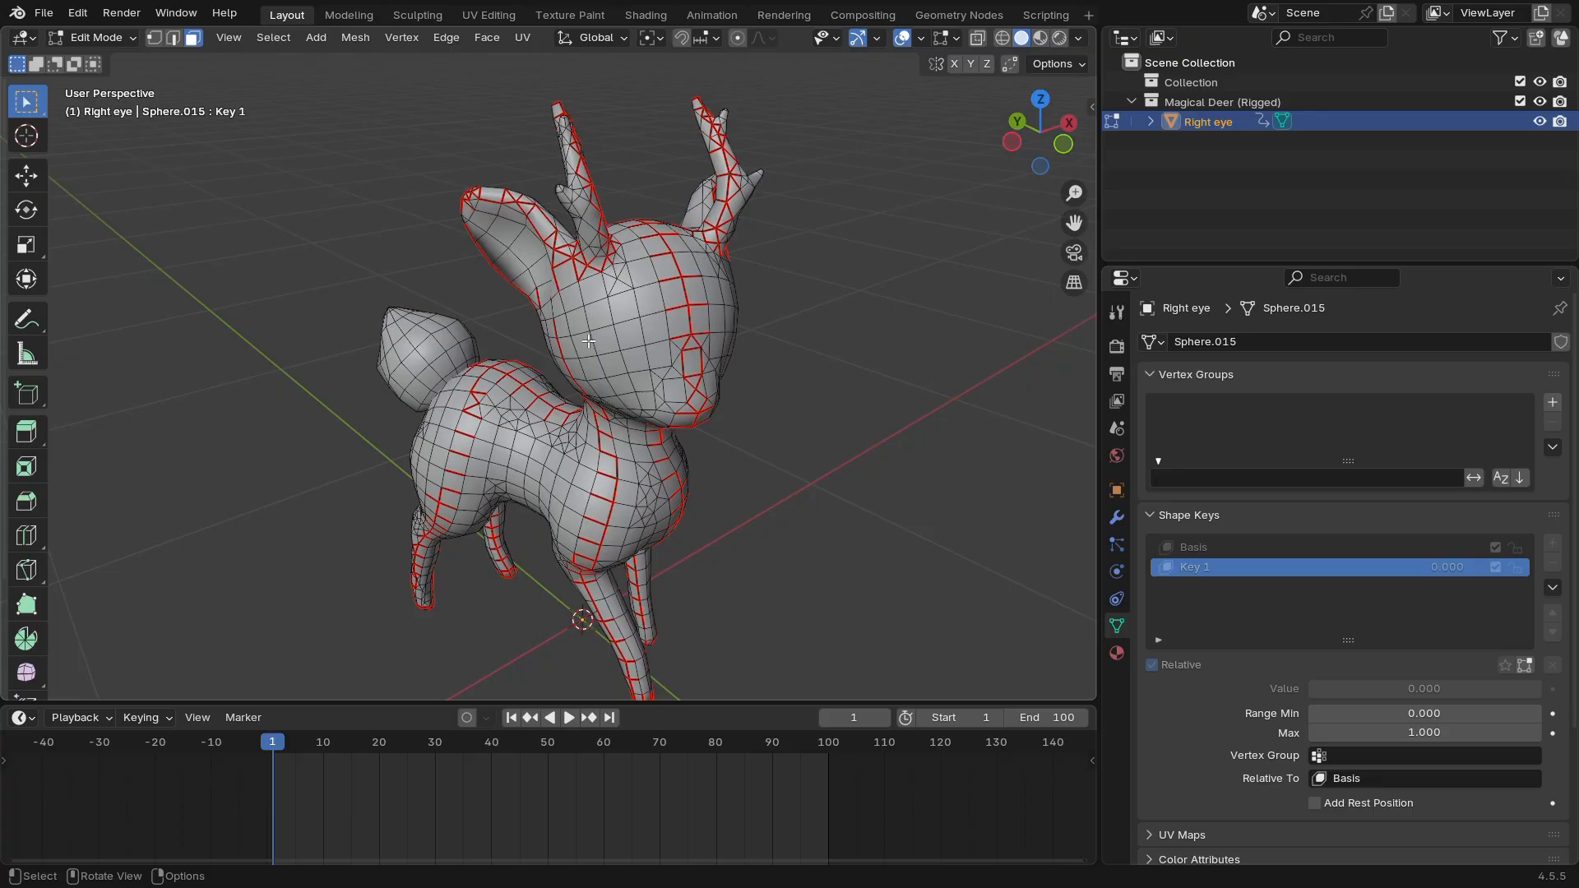
middle_drag(787, 439, 420, 378)
key(g)
click(825, 431)
key(g)
click(607, 515)
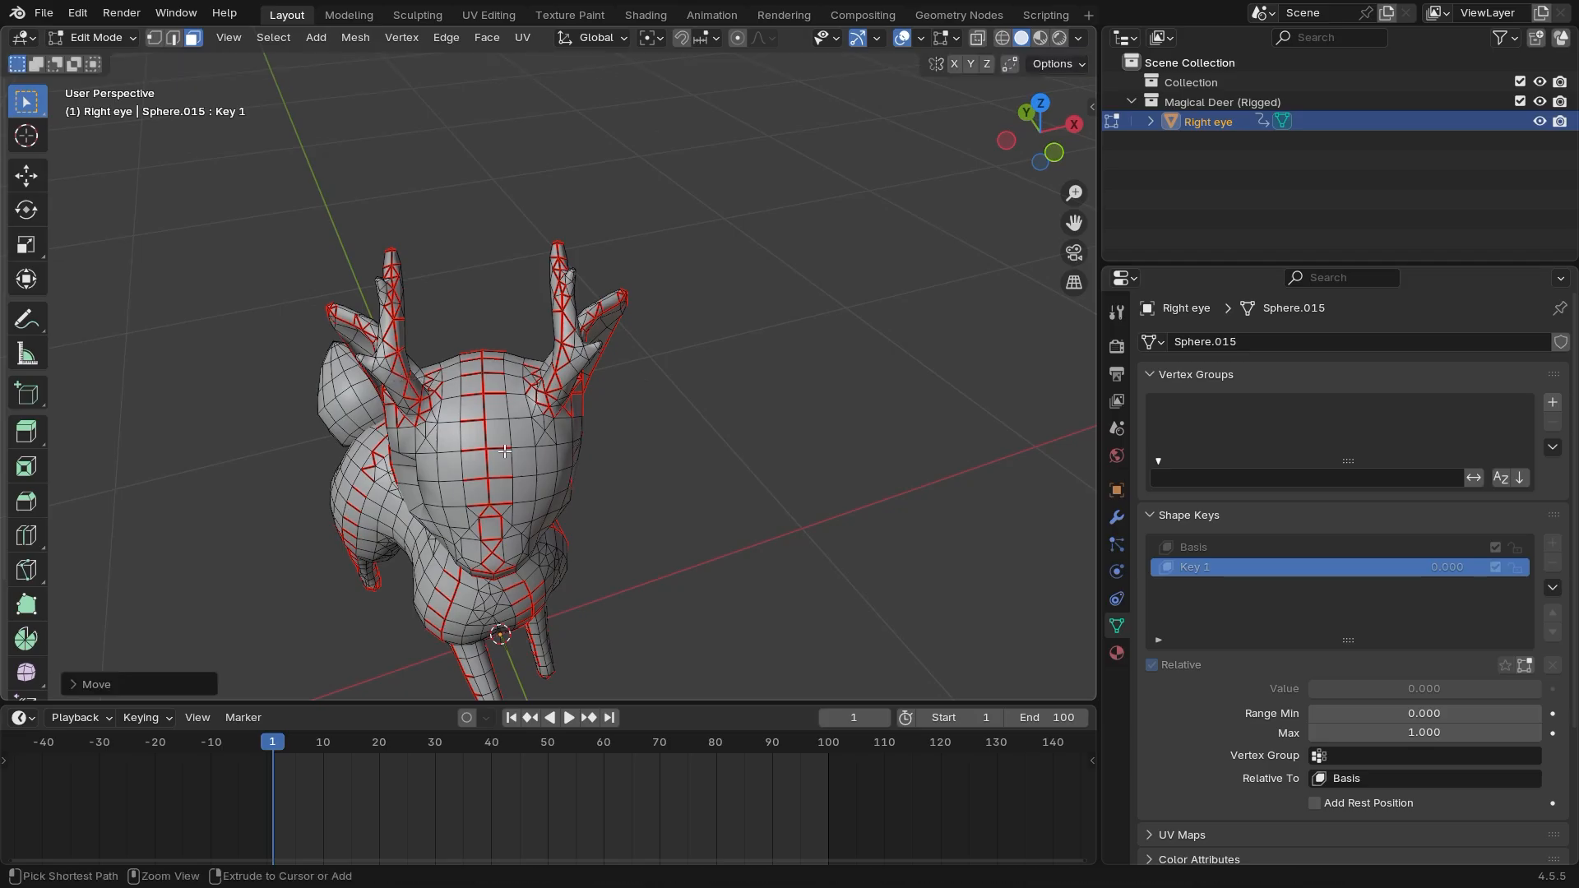
key(ctrl+z)
key(ctrl+z)
Split off a narrow strip of the 3D viewport and turn on proportional editing
scroll(615, 523, up, 1)
drag(1092, 32, 1069, 66)
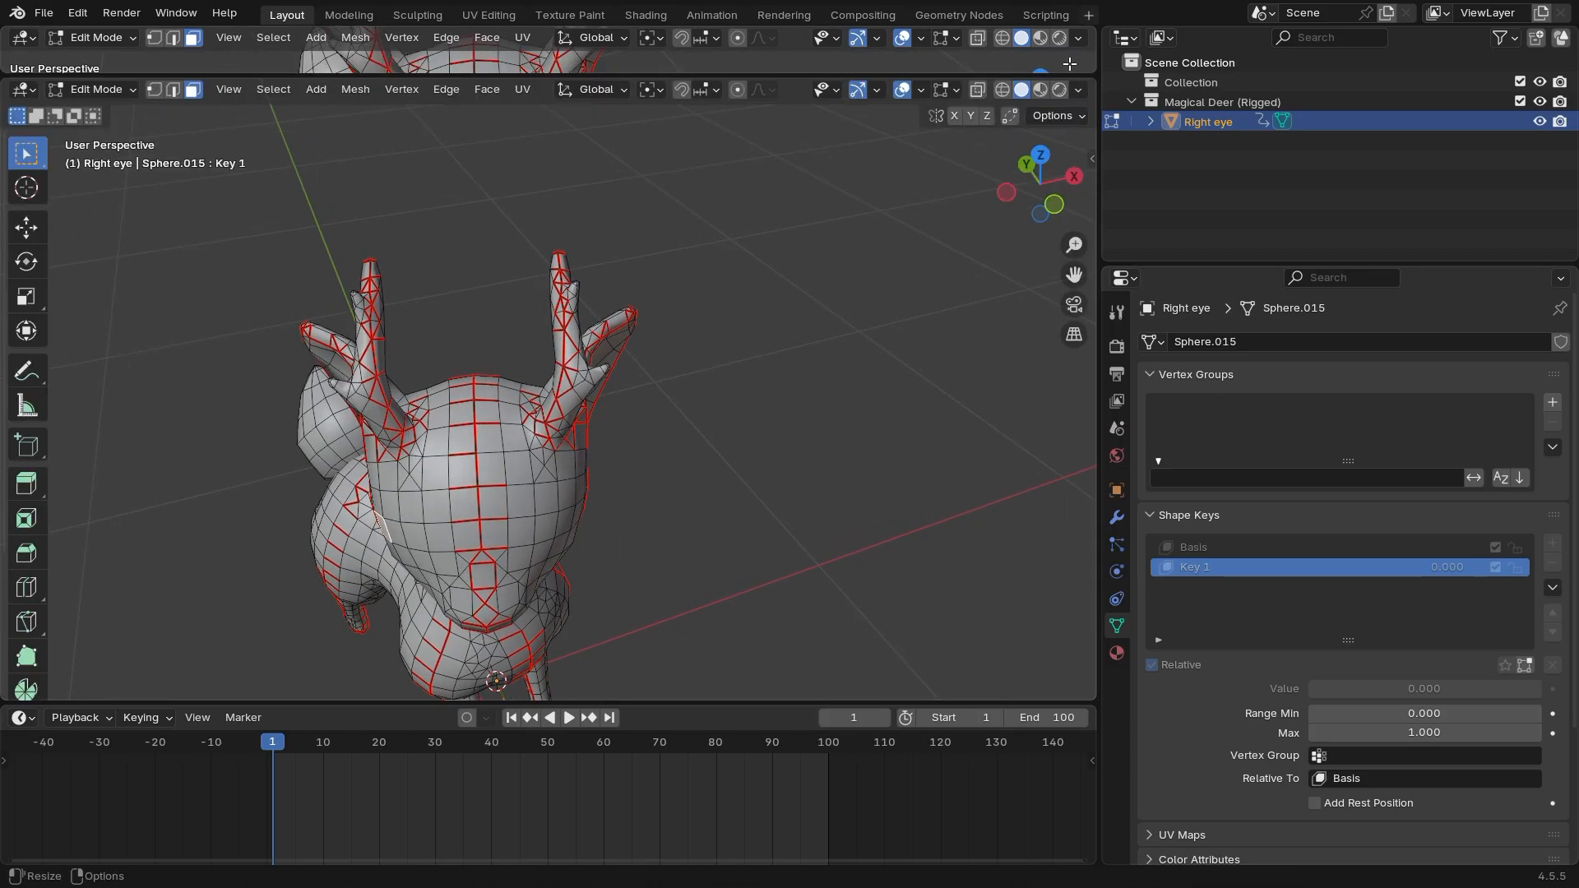
mouse_move(703, 77)
mouse_down()
mouse_move(711, 47)
mouse_move(724, 55)
mouse_up()
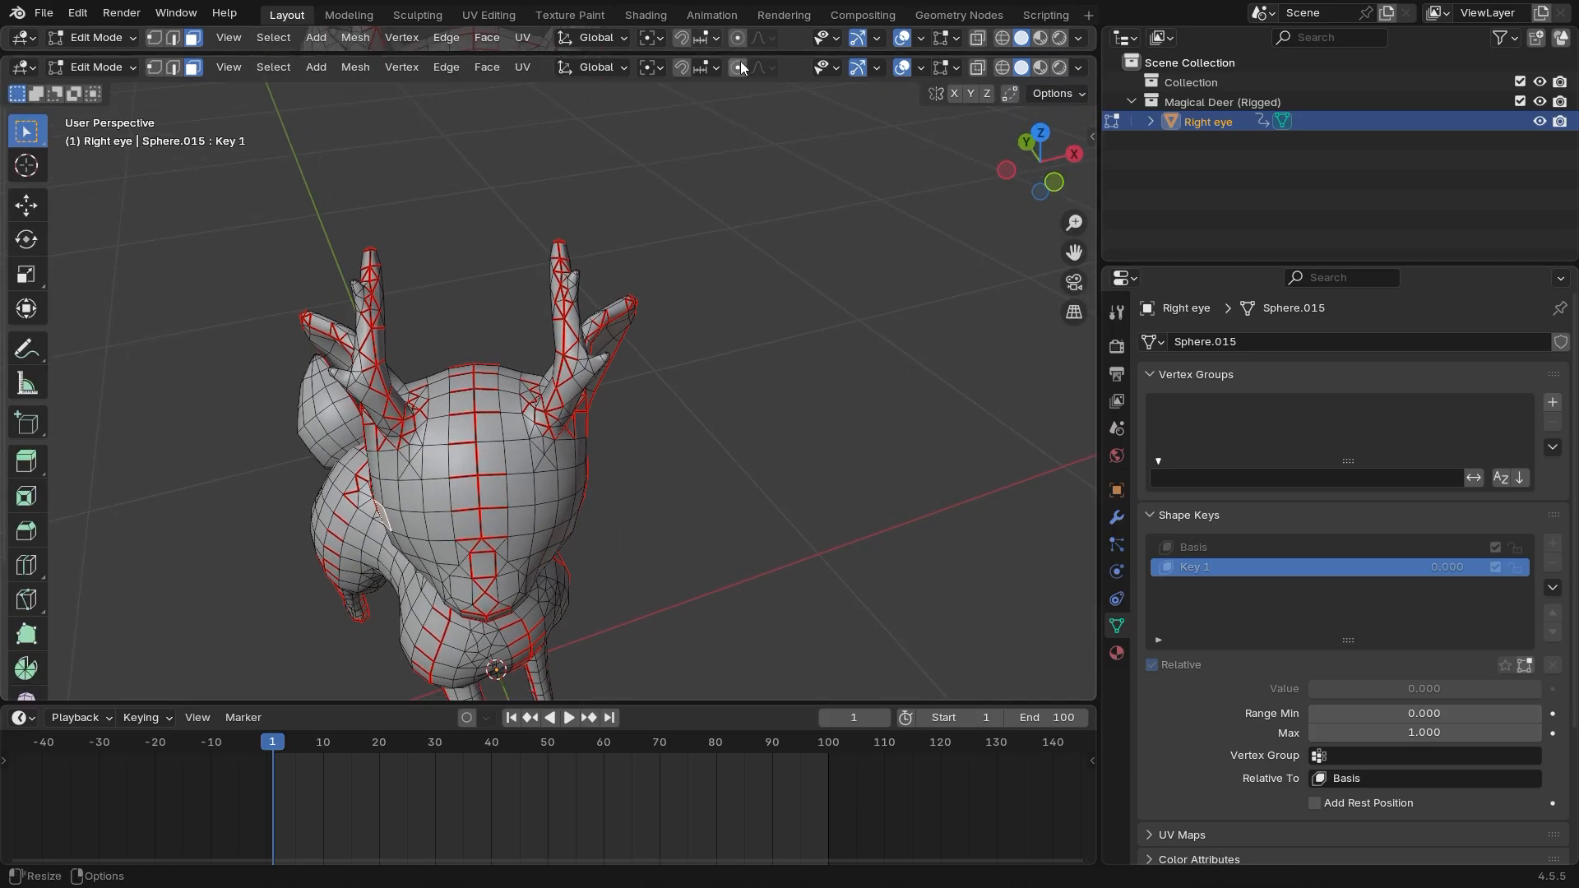
middle_drag(688, 289, 586, 512)
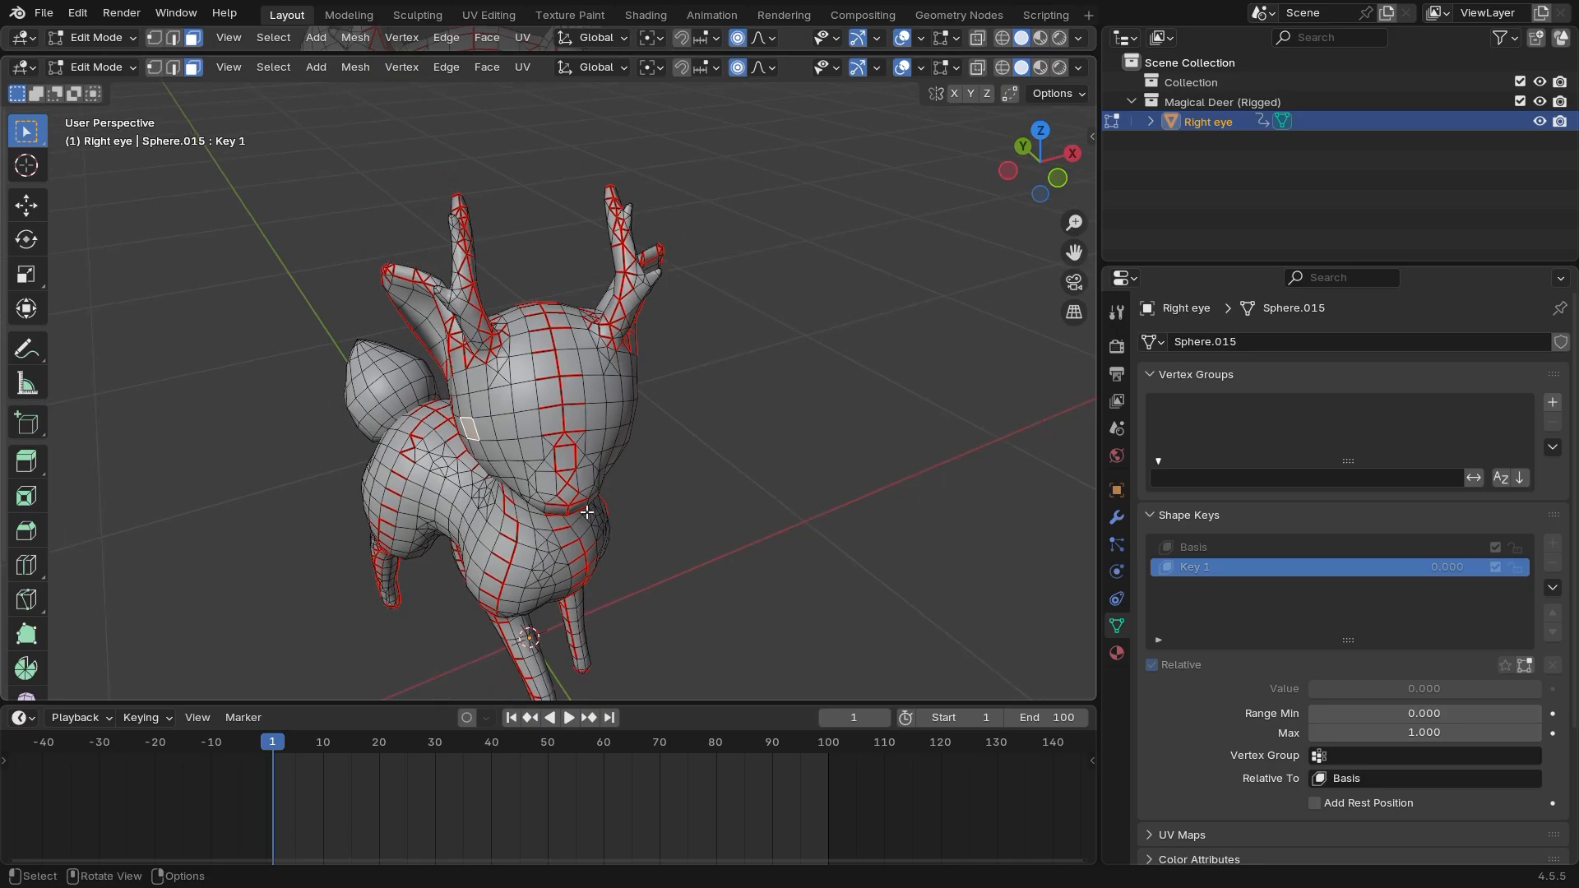
Try moving the selected head face with smooth proportional editing, using an influence size of about 0.75 m
key(g)
click(562, 485)
key(ctrl+z)
ctrl+middle_drag(569, 329, 577, 234)
key(g)
scroll(579, 239, down, 2)
scroll(581, 241, up, 3)
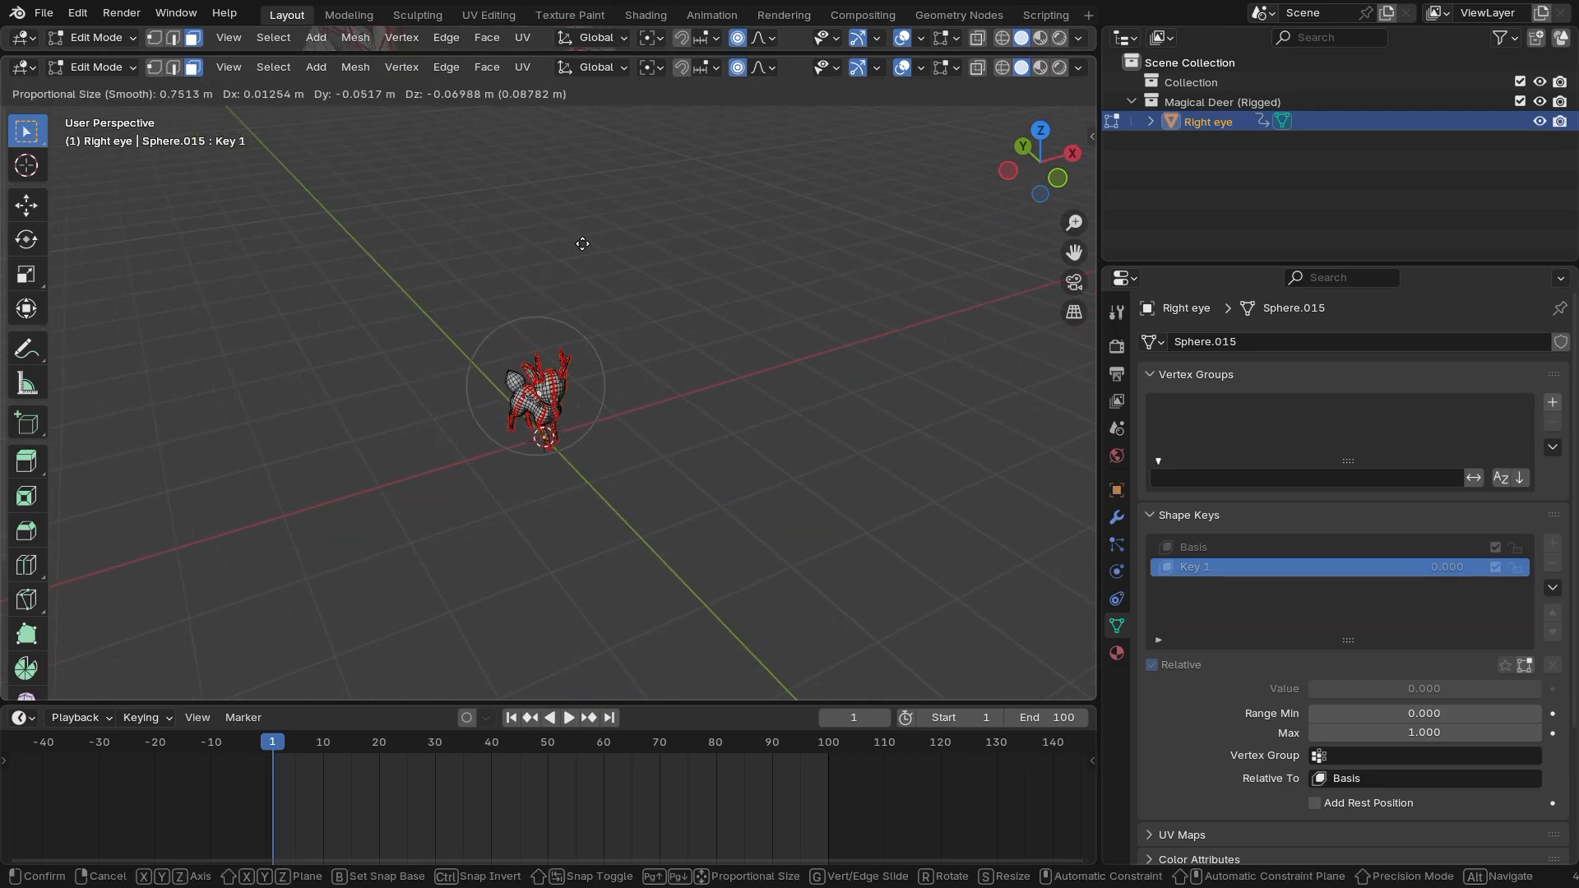
click(583, 243)
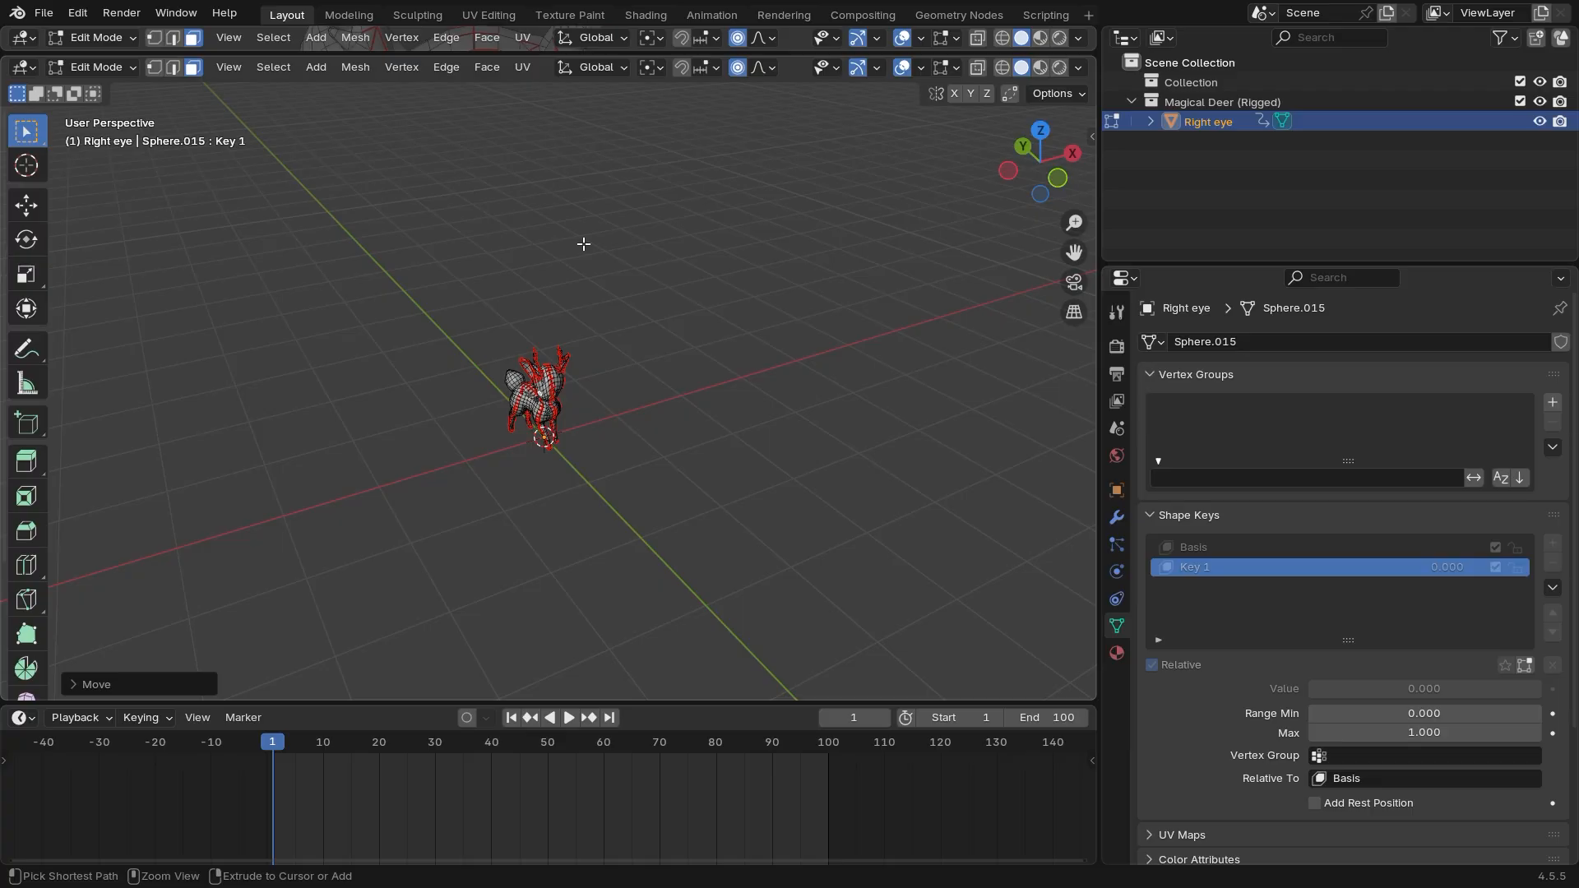
Move a face on each side of the deer's head inward with smooth proportional editing at a size of about 0.18 m
ctrl+middle_drag(583, 244, 606, 352)
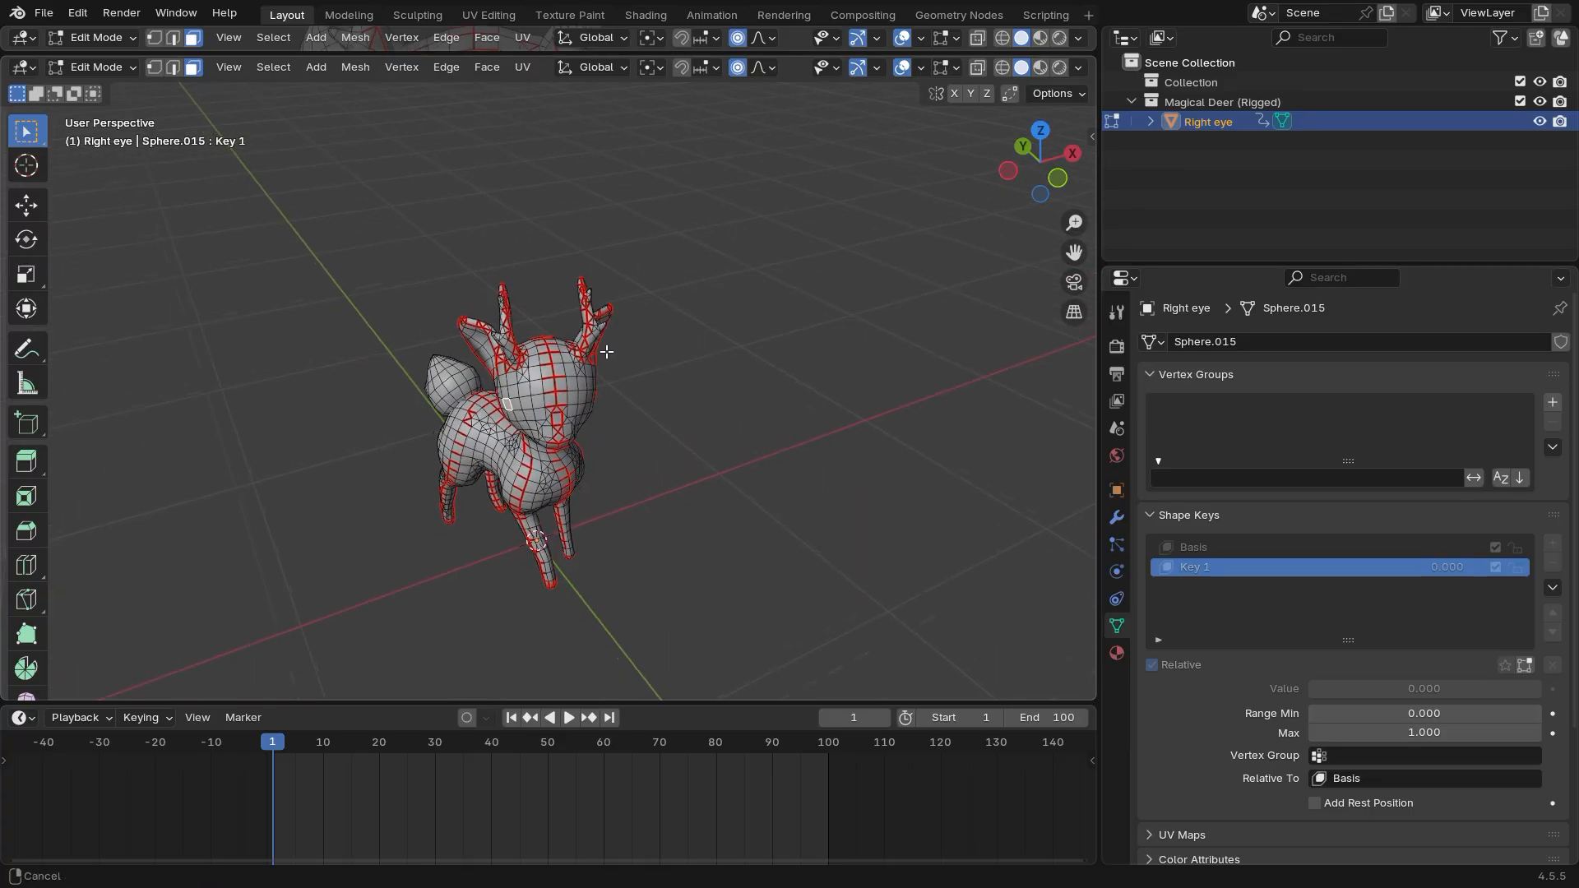
key(g)
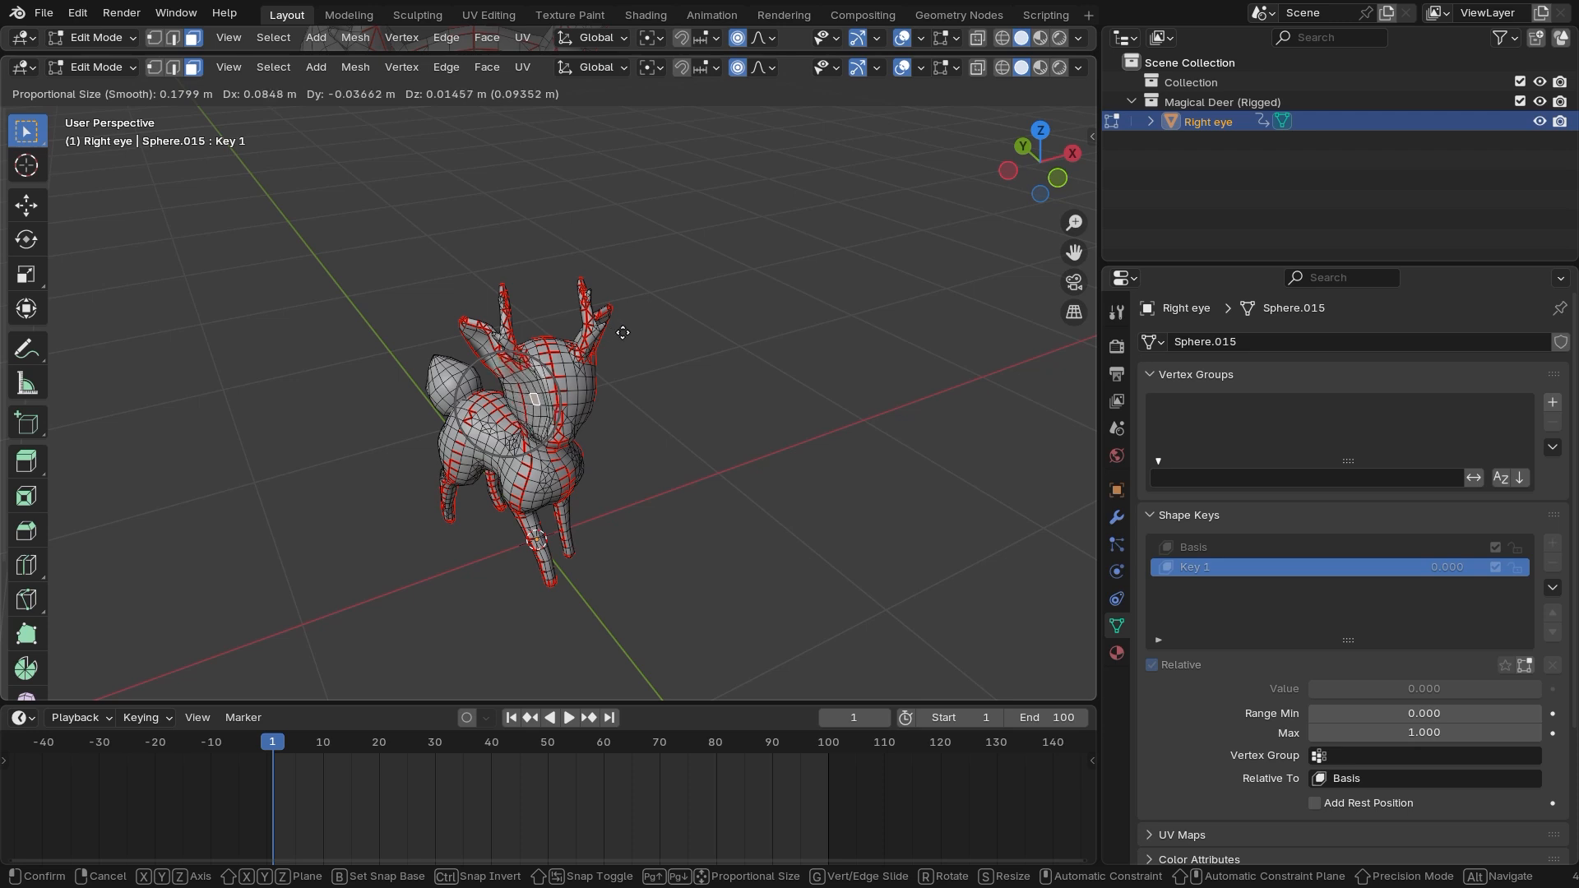
click(623, 332)
middle_drag(623, 332, 550, 366)
ctrl+middle_drag(550, 367, 546, 422)
key(g)
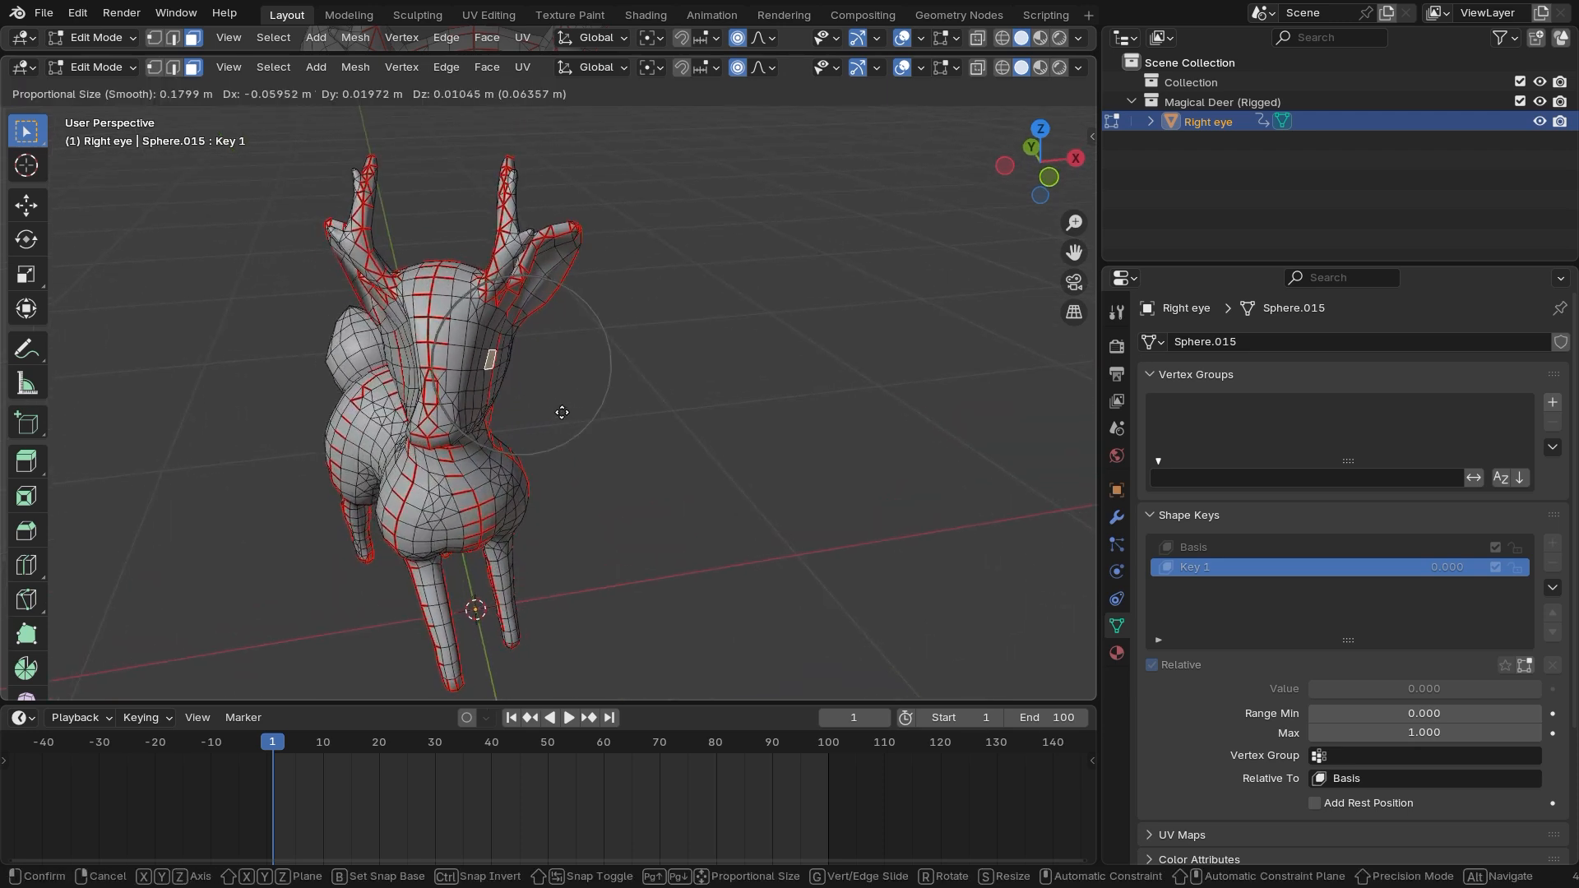
click(545, 410)
Extrude the faces at the tip of the deer's snout outward from the head
middle_drag(545, 410, 488, 375)
ctrl+middle_drag(489, 375, 503, 355)
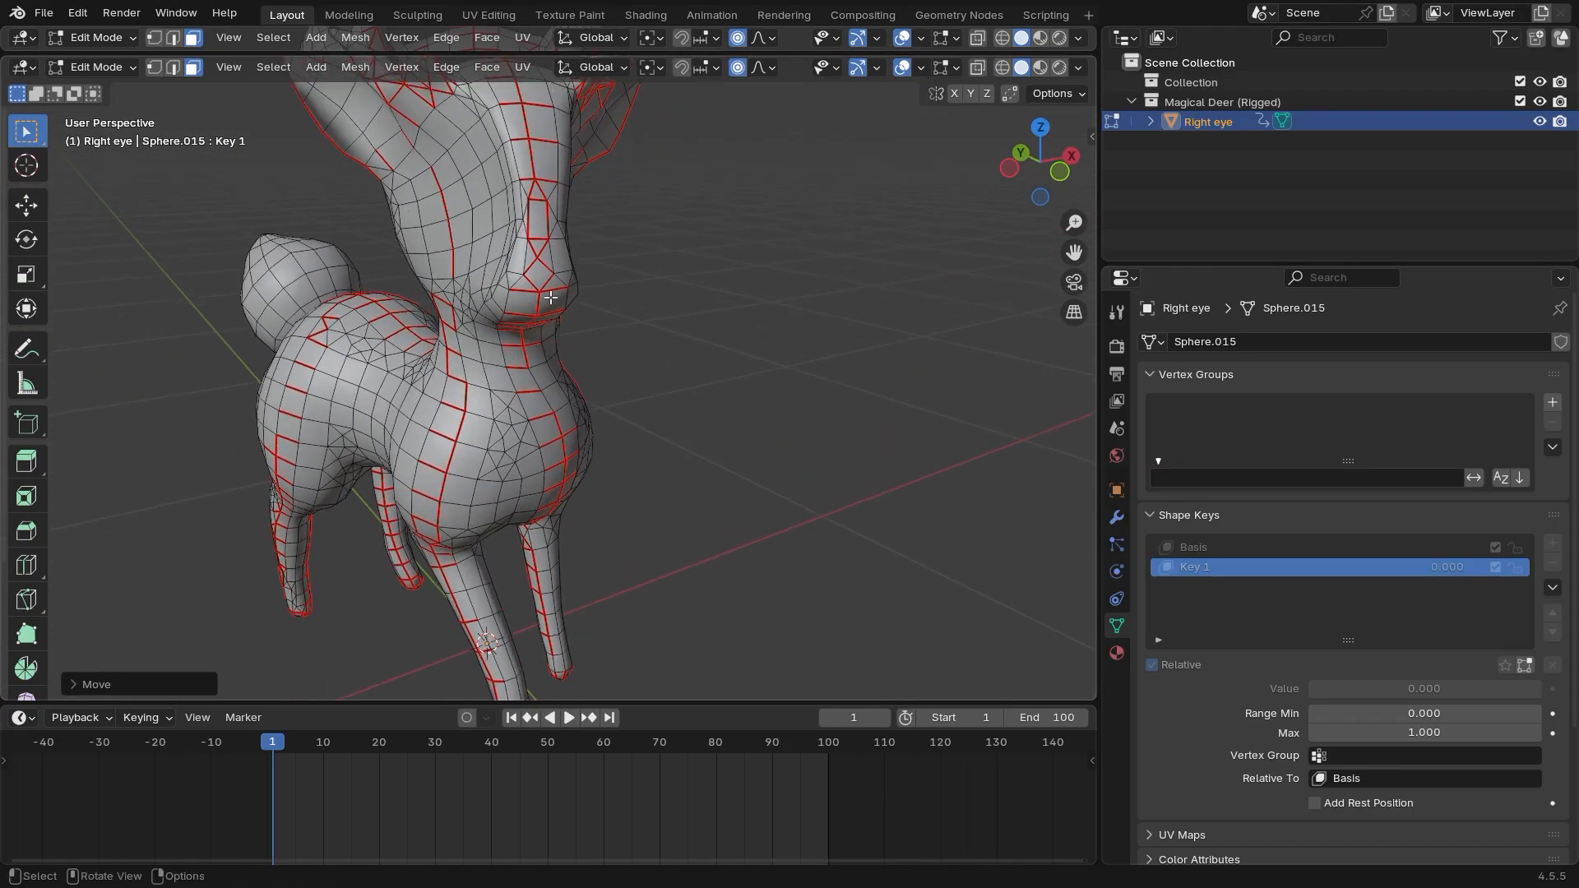
drag(550, 298, 533, 308)
ctrl+middle_drag(551, 363, 625, 494)
middle_drag(625, 494, 702, 500)
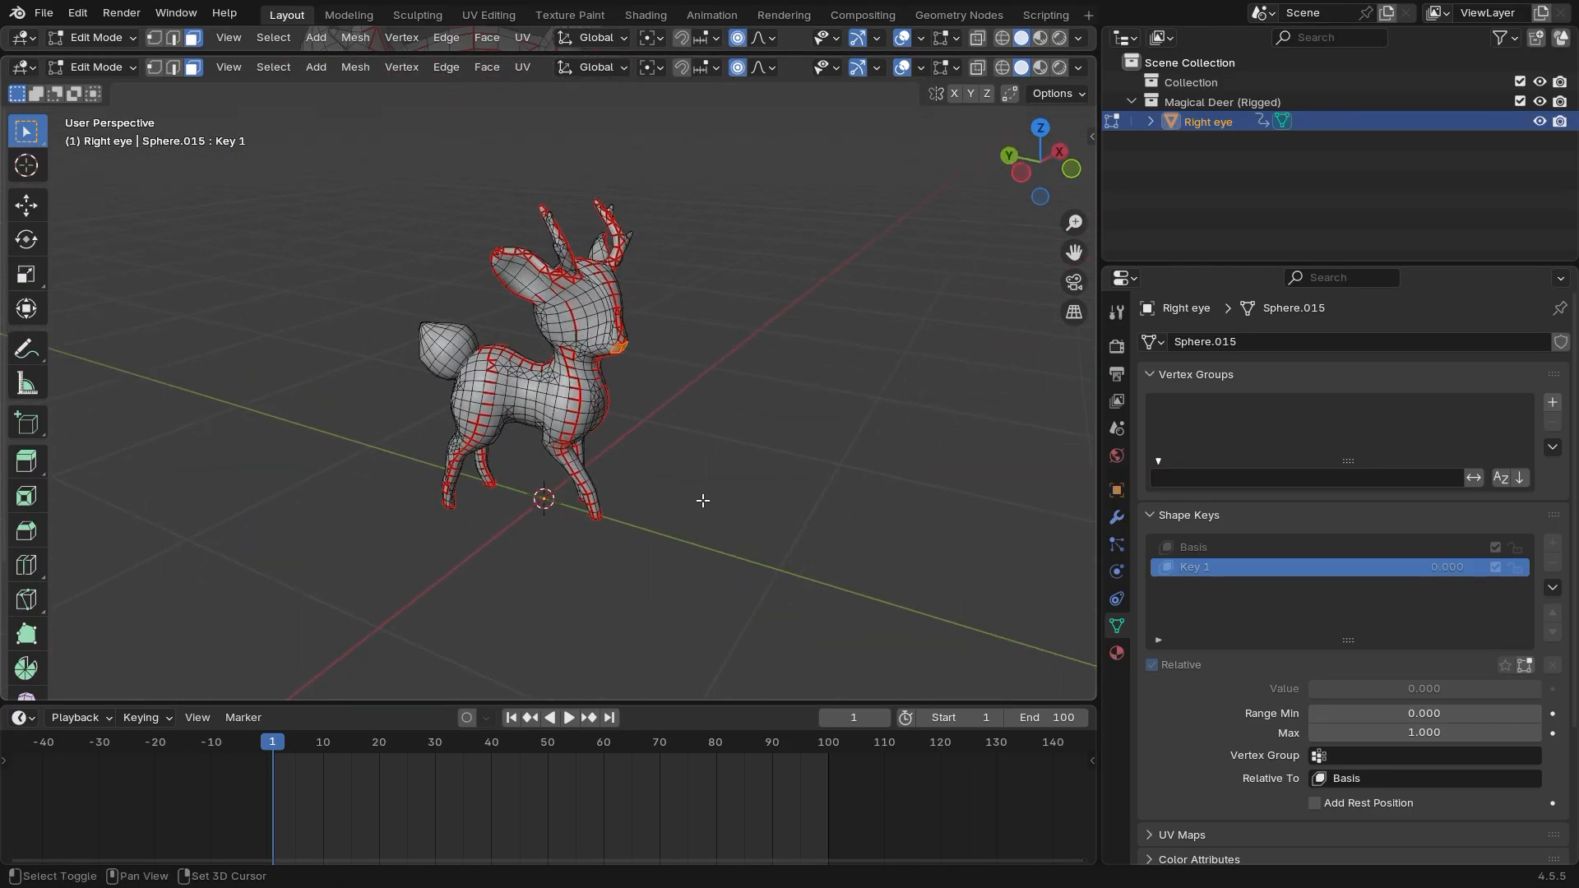
key(e)
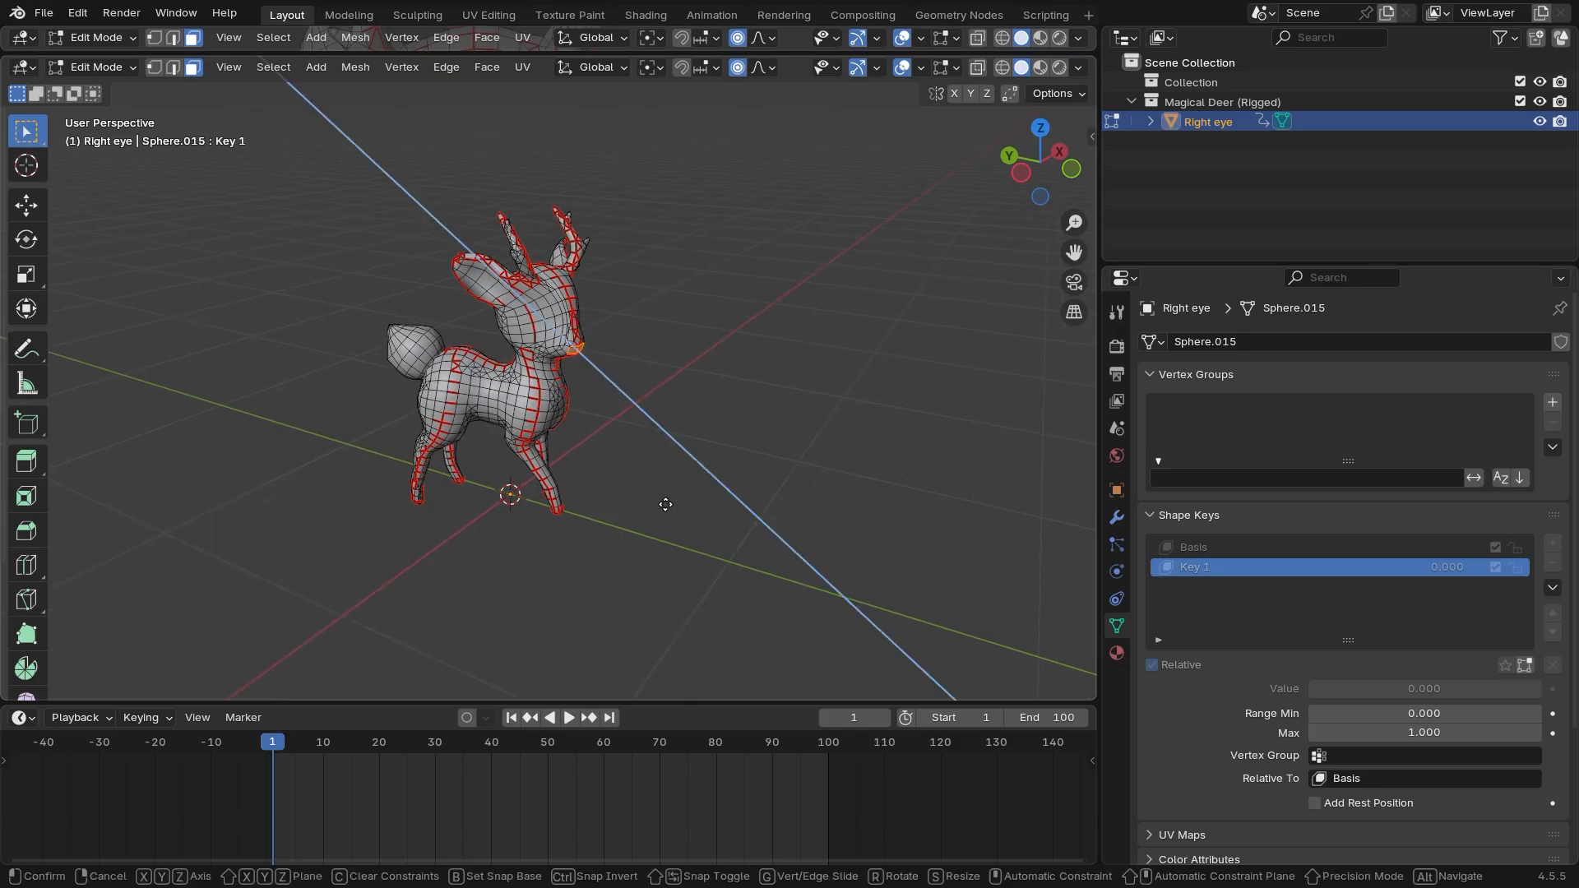
click(773, 558)
Scale the extruded snout faces up about 4.7 times, deselect them and return to Object Mode
middle_drag(729, 546, 620, 441)
key(s)
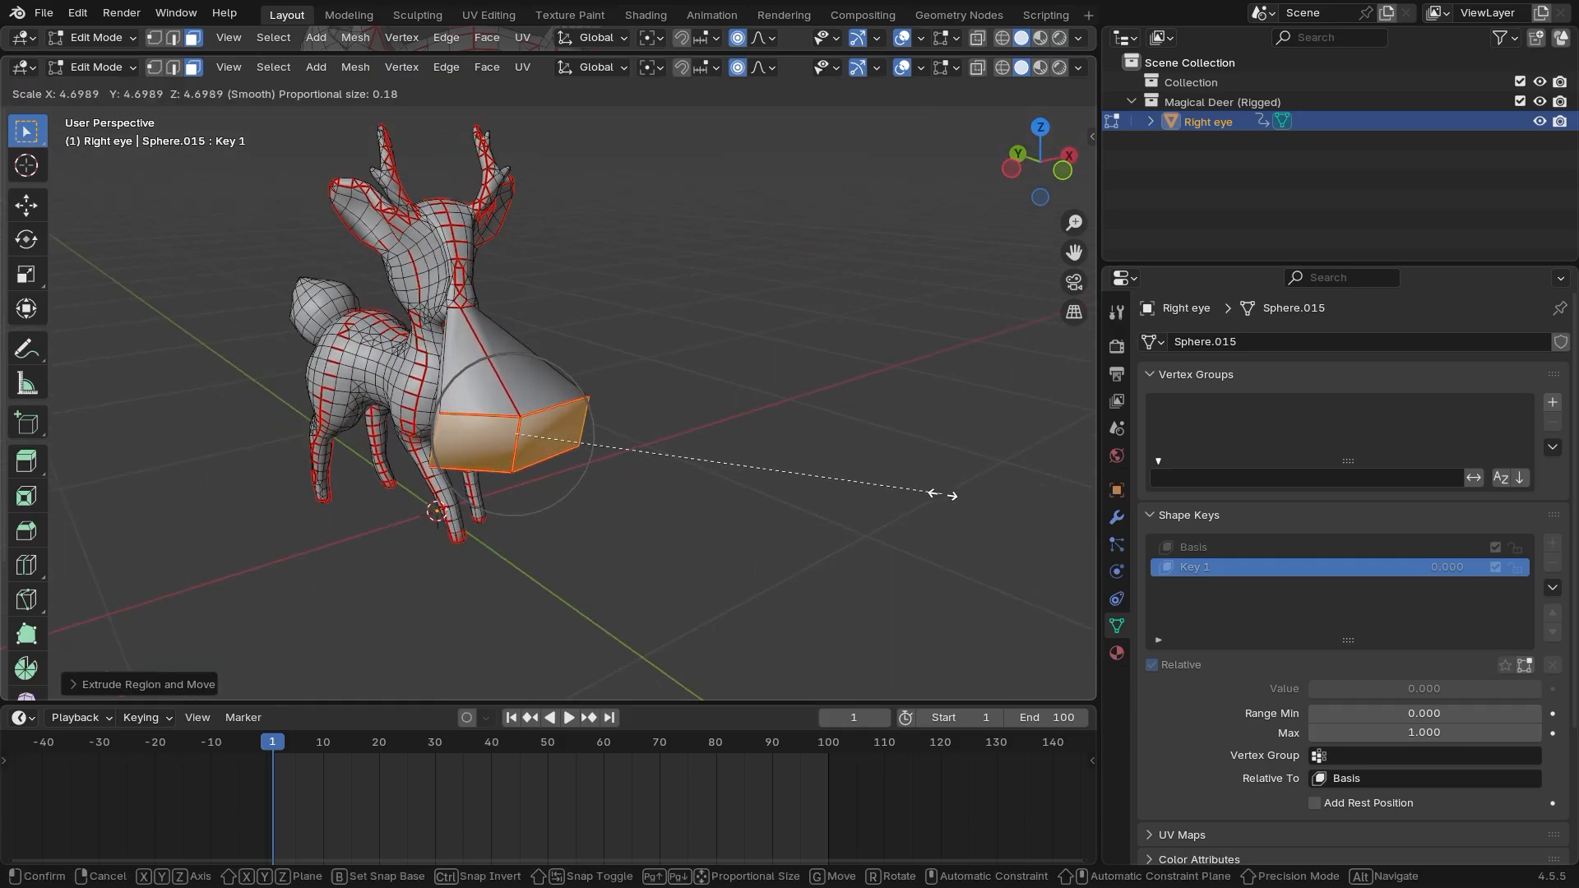
click(941, 493)
middle_drag(941, 493, 671, 395)
click(671, 395)
ctrl+middle_drag(636, 447, 595, 489)
key(Tab)
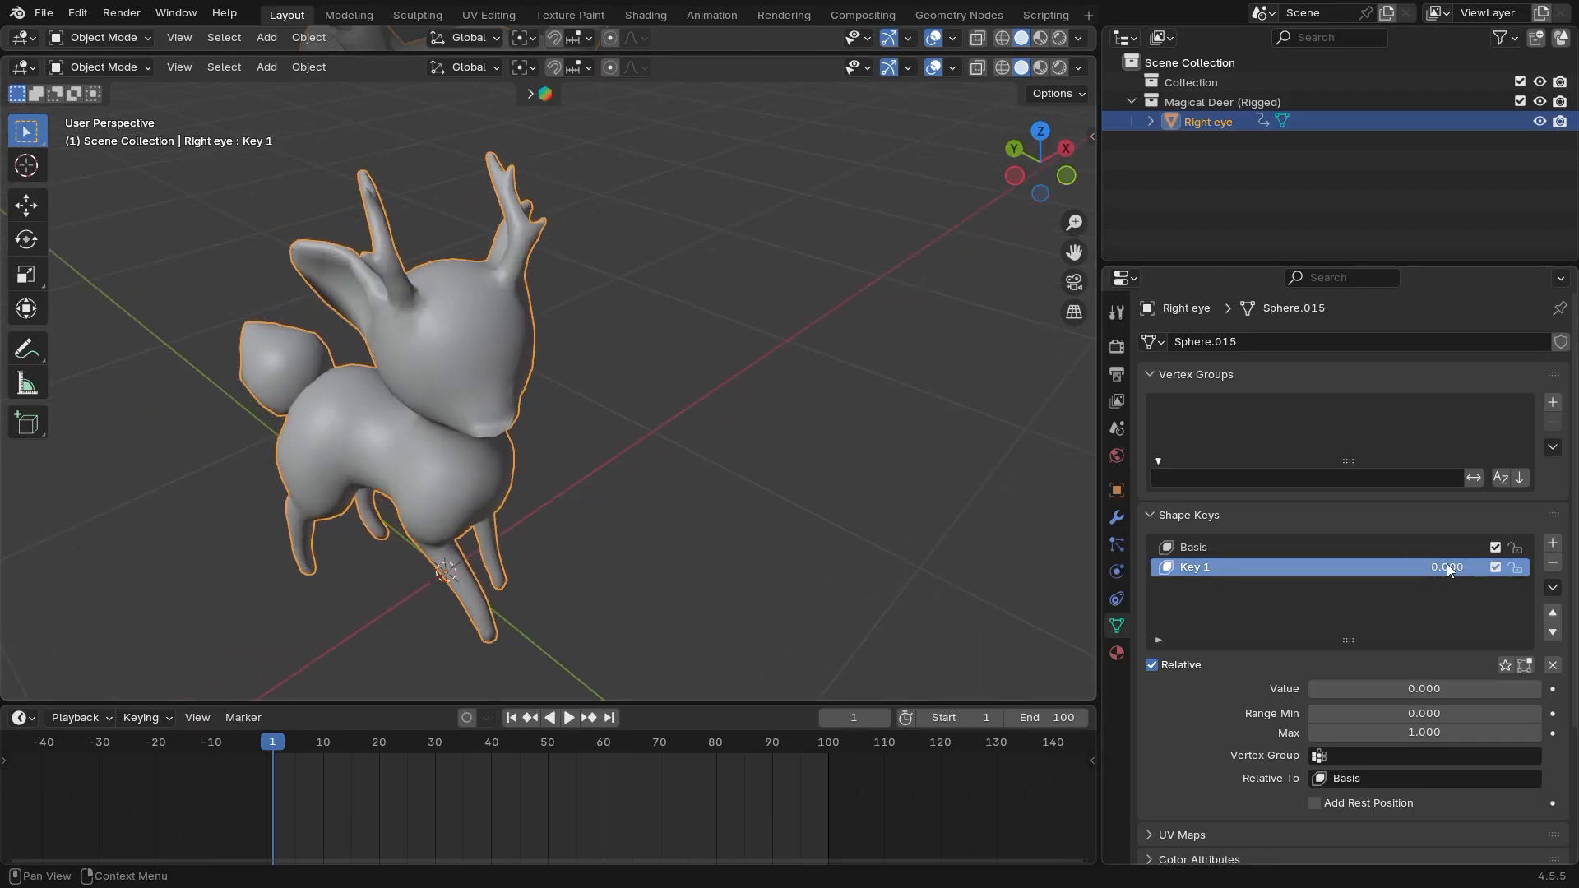
Preview the Key 1 deformation by varying its value, return the value to 0 and deselect the deer
mouse_move(1447, 566)
mouse_down()
mouse_move(1530, 566)
mouse_move(1448, 567)
mouse_up()
middle_drag(811, 470, 544, 504)
click(822, 515)
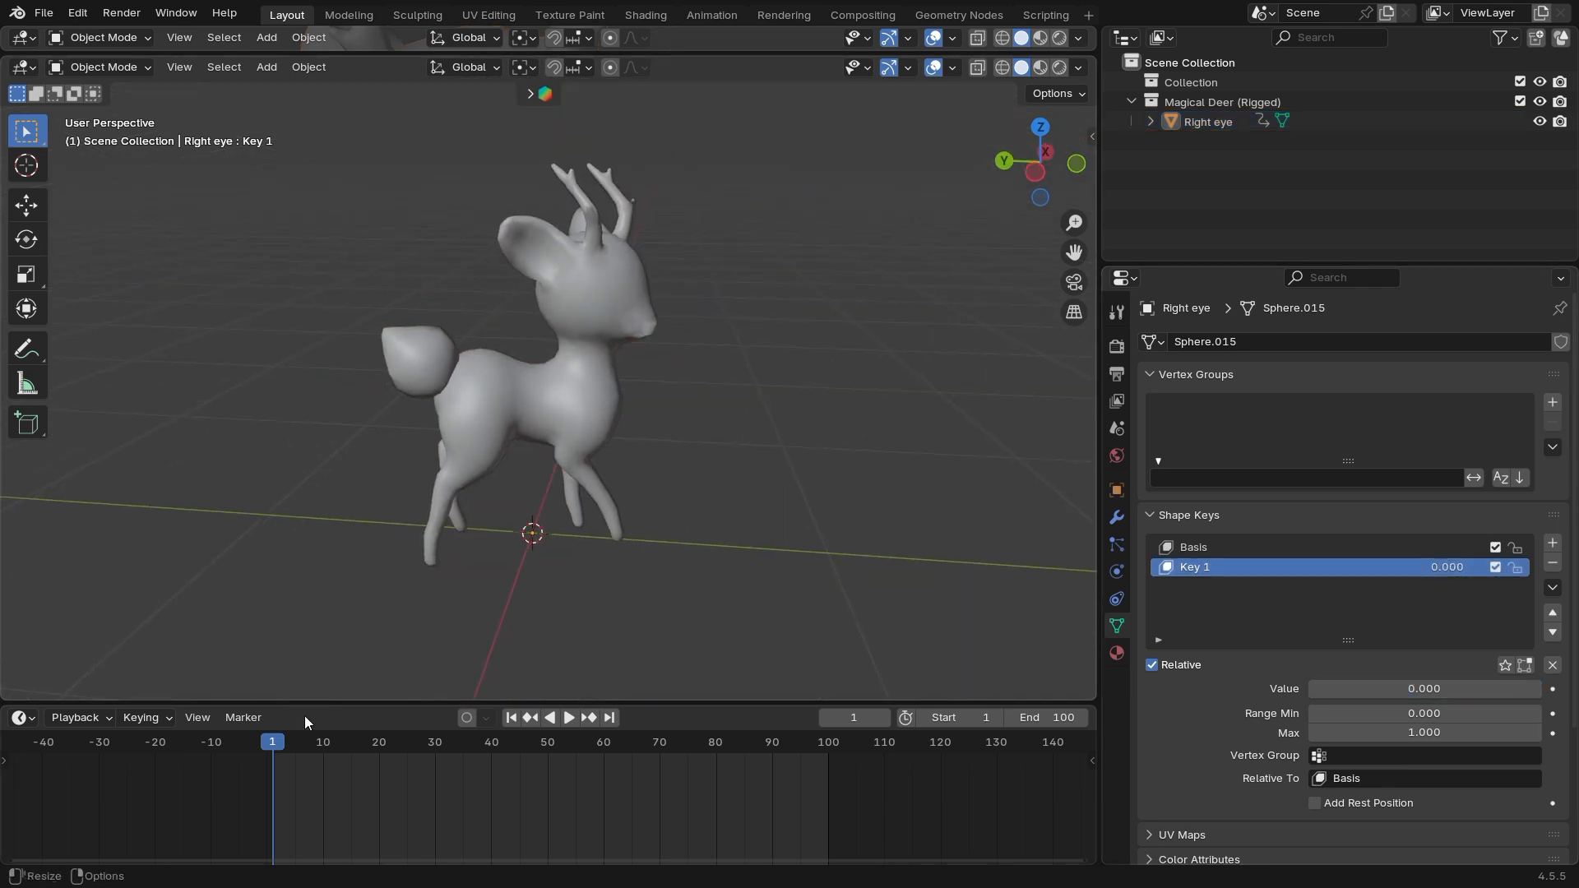
Select the deer, keyframe its starting position at frame 1 and move the playhead to frame 30
shift+middle_drag(580, 439, 743, 541)
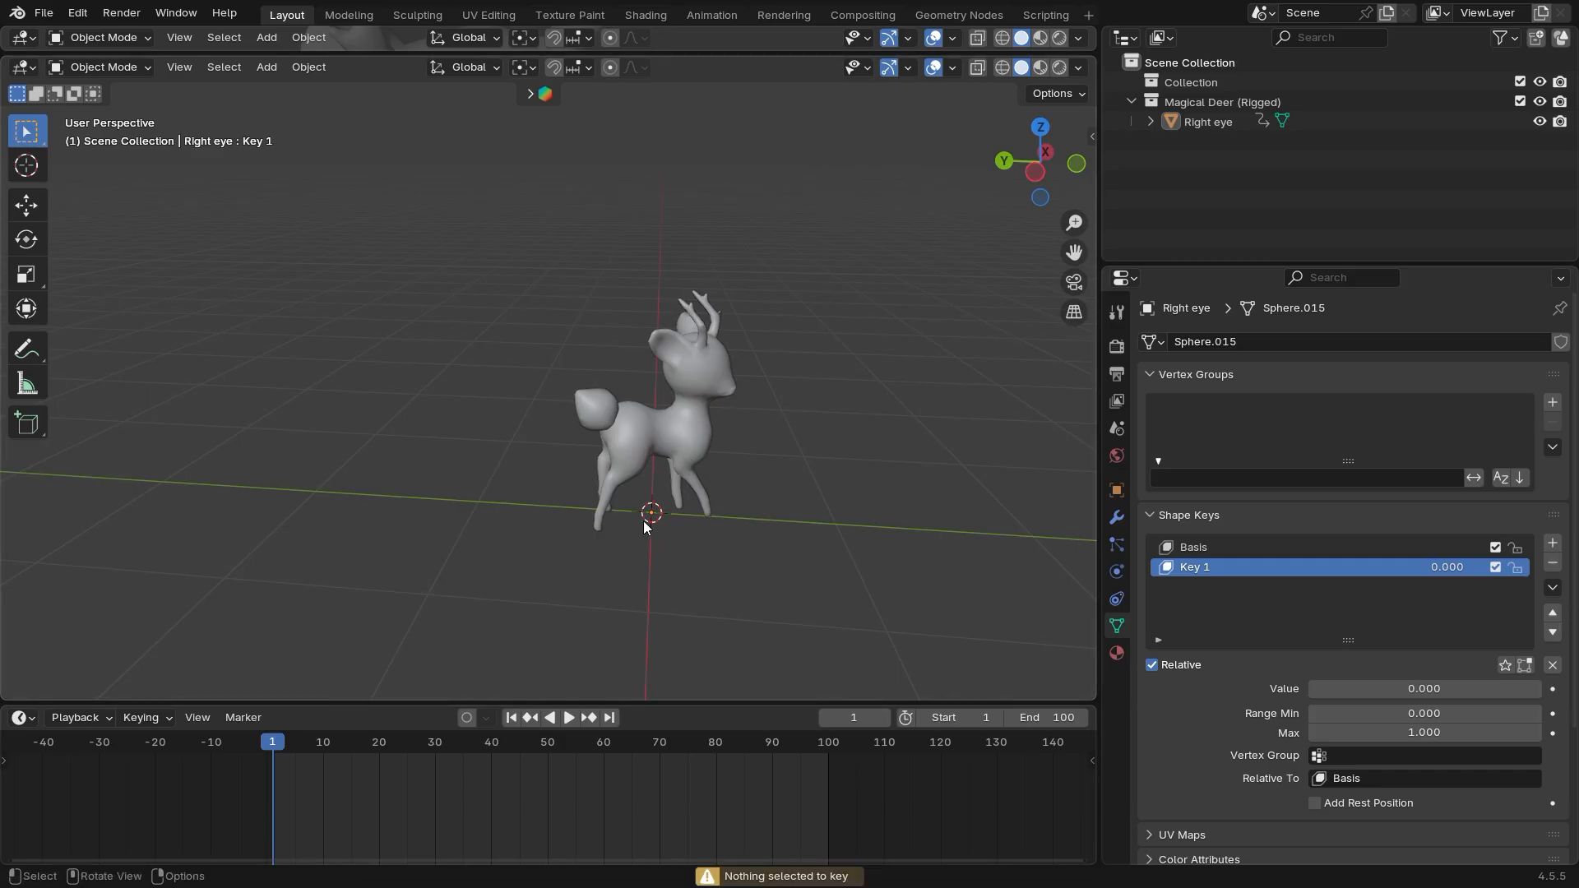
click(678, 437)
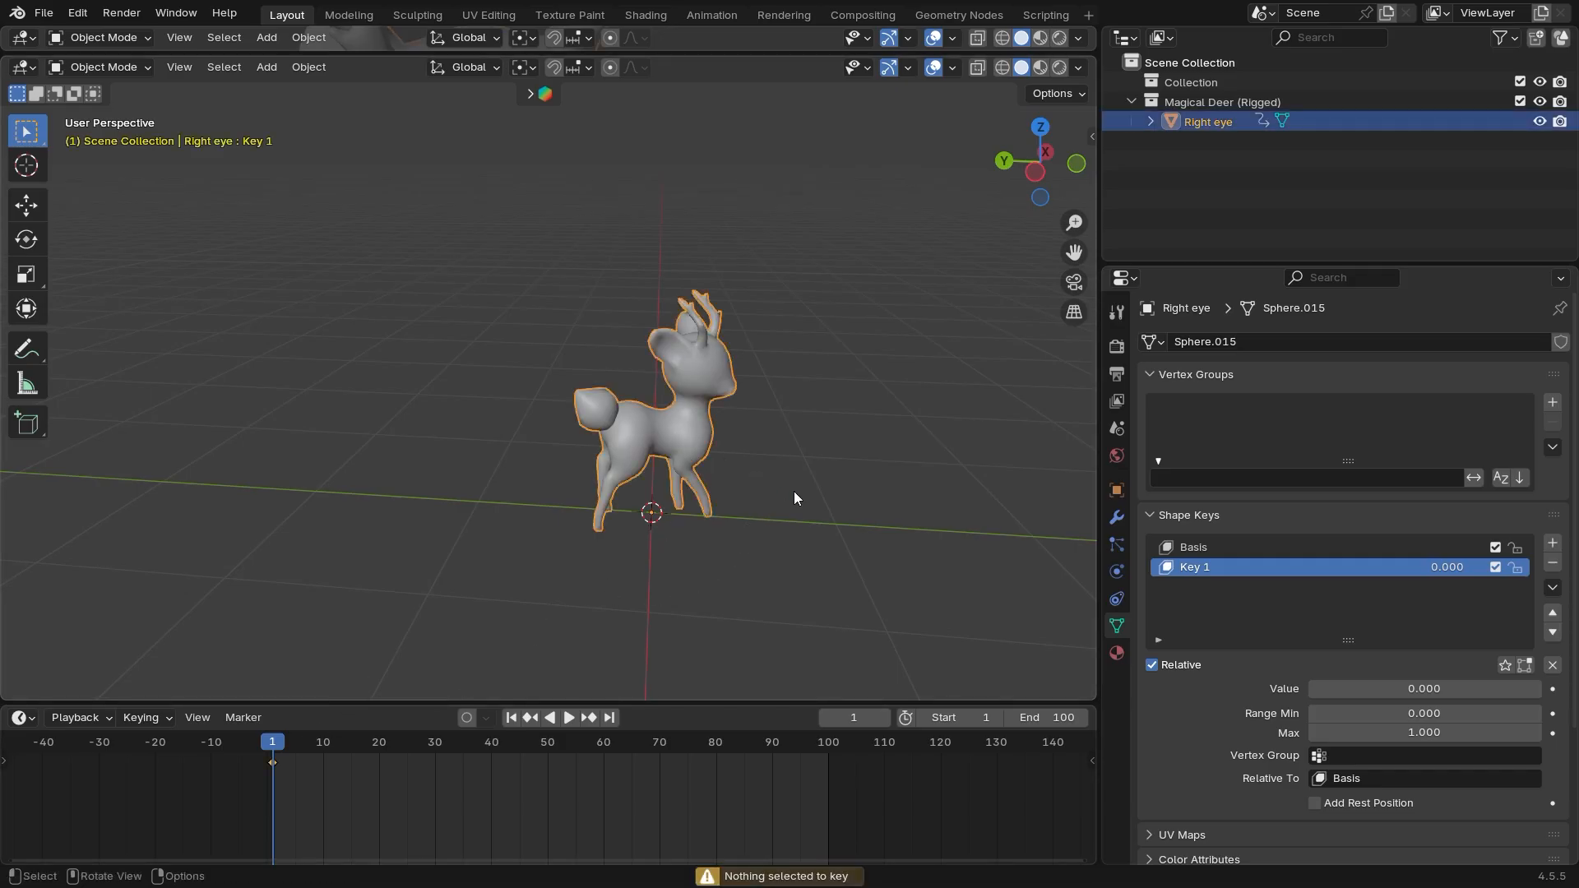
drag(383, 744, 440, 745)
shift+middle_drag(665, 624, 599, 628)
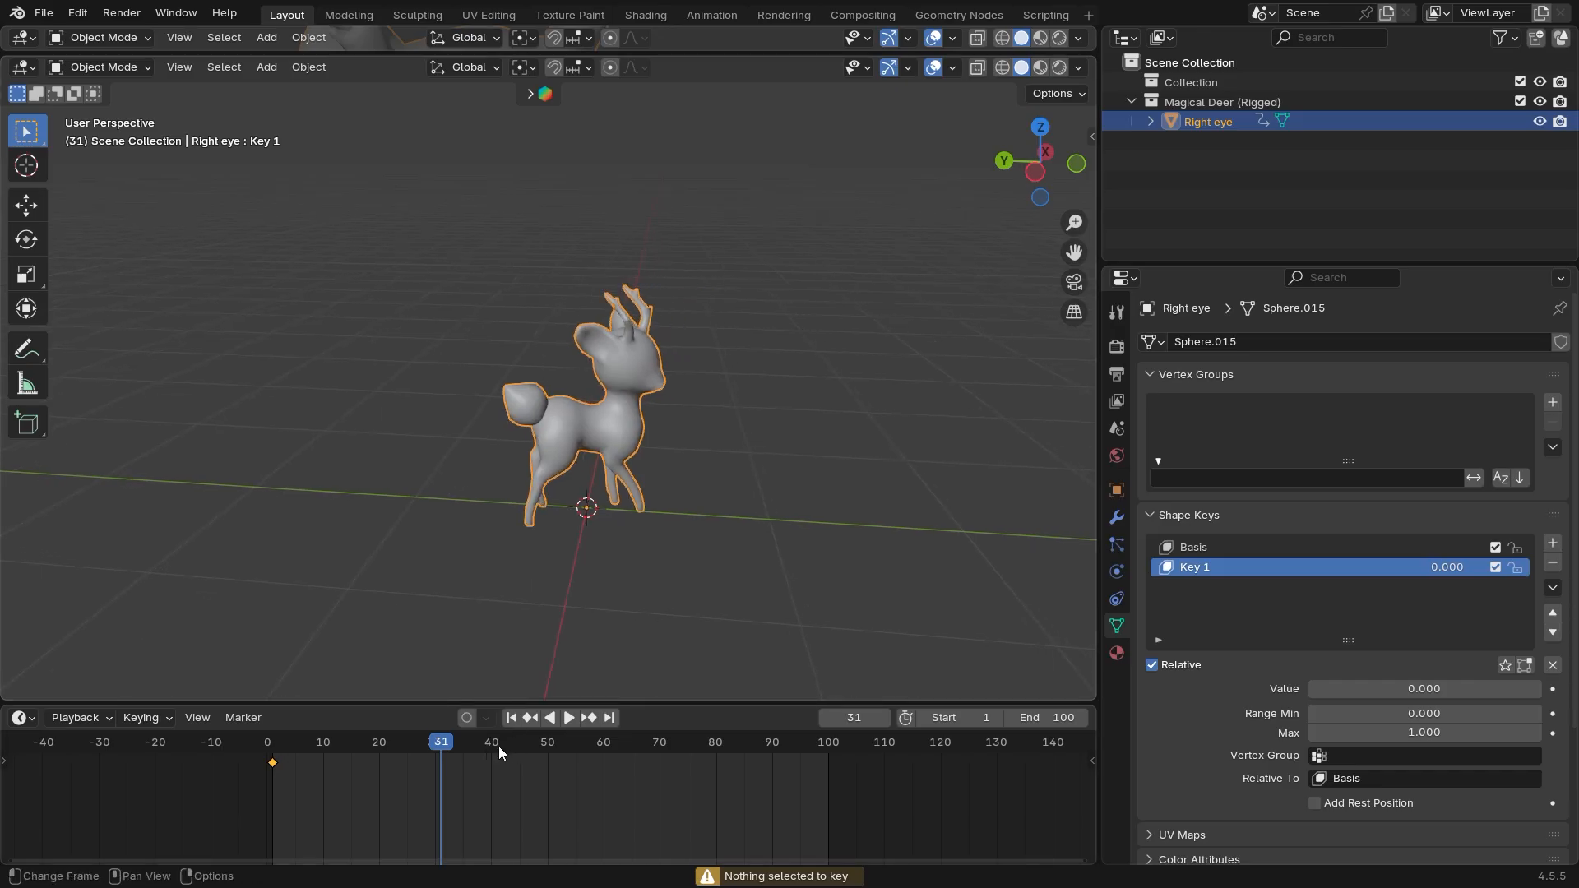
click(442, 743)
click(437, 744)
shift+middle_drag(736, 554, 698, 580)
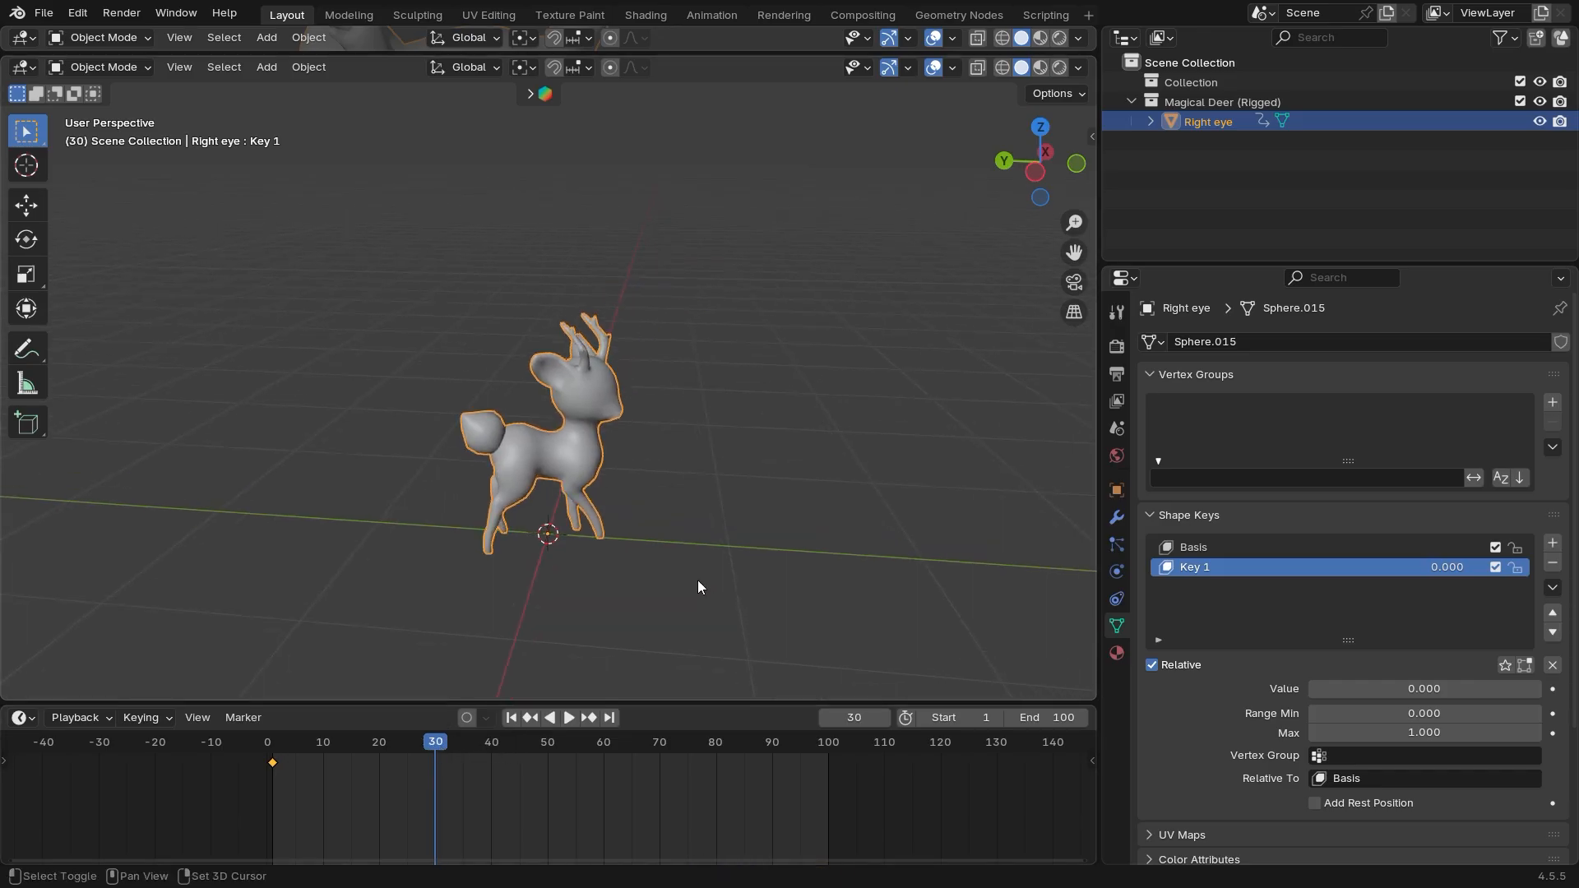
Move the deer forward along the global Y axis and keyframe its new position at frame 30
key(i)
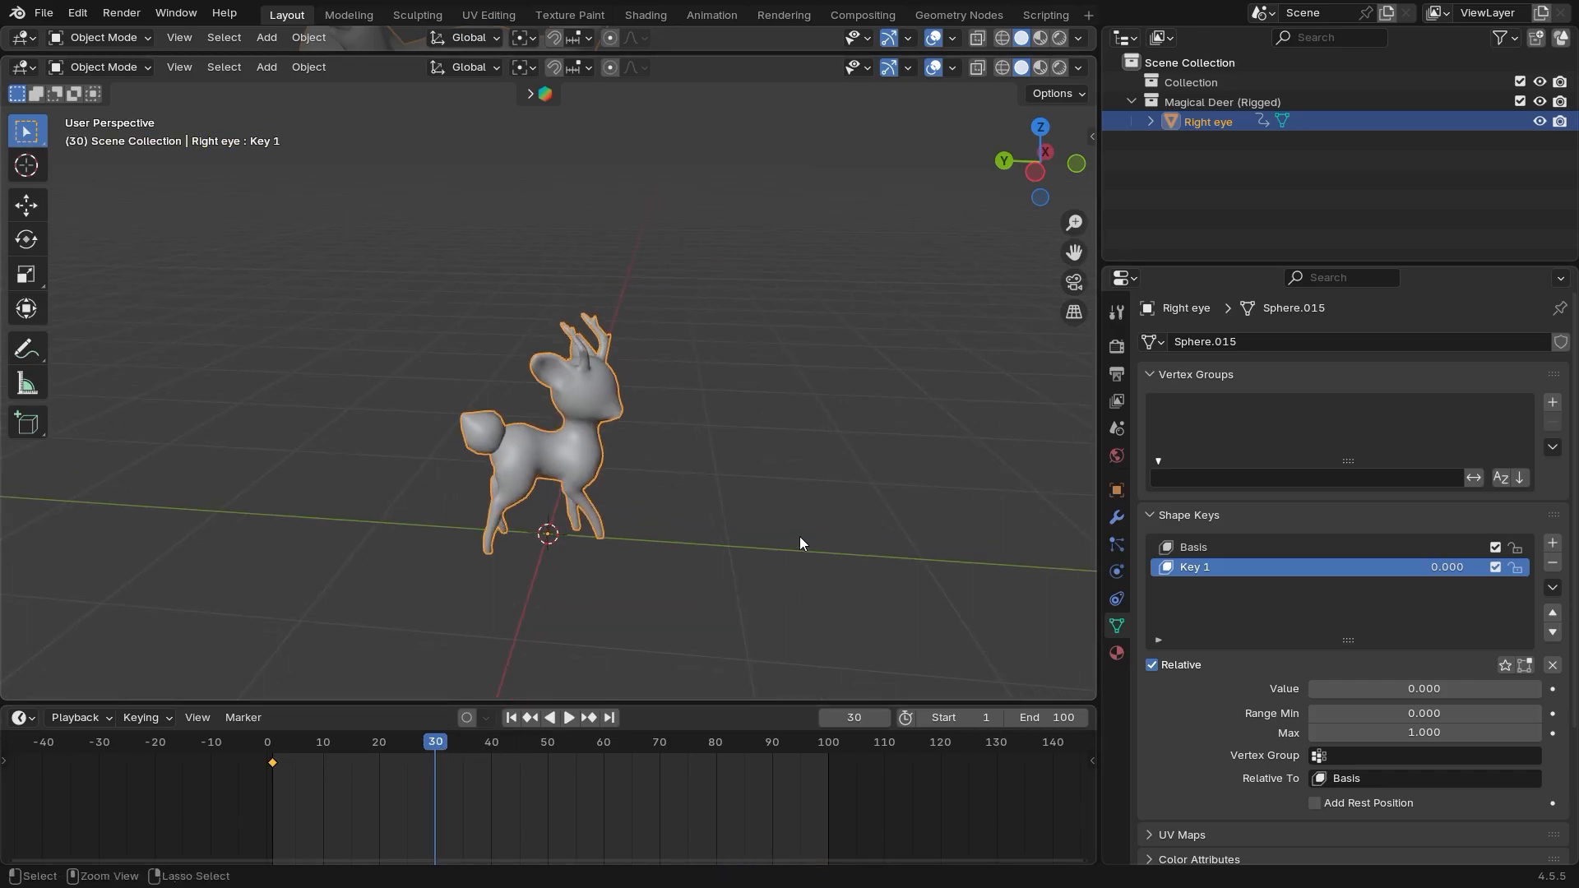
ctrl+middle_drag(800, 536, 786, 560)
key(g)
click(786, 560)
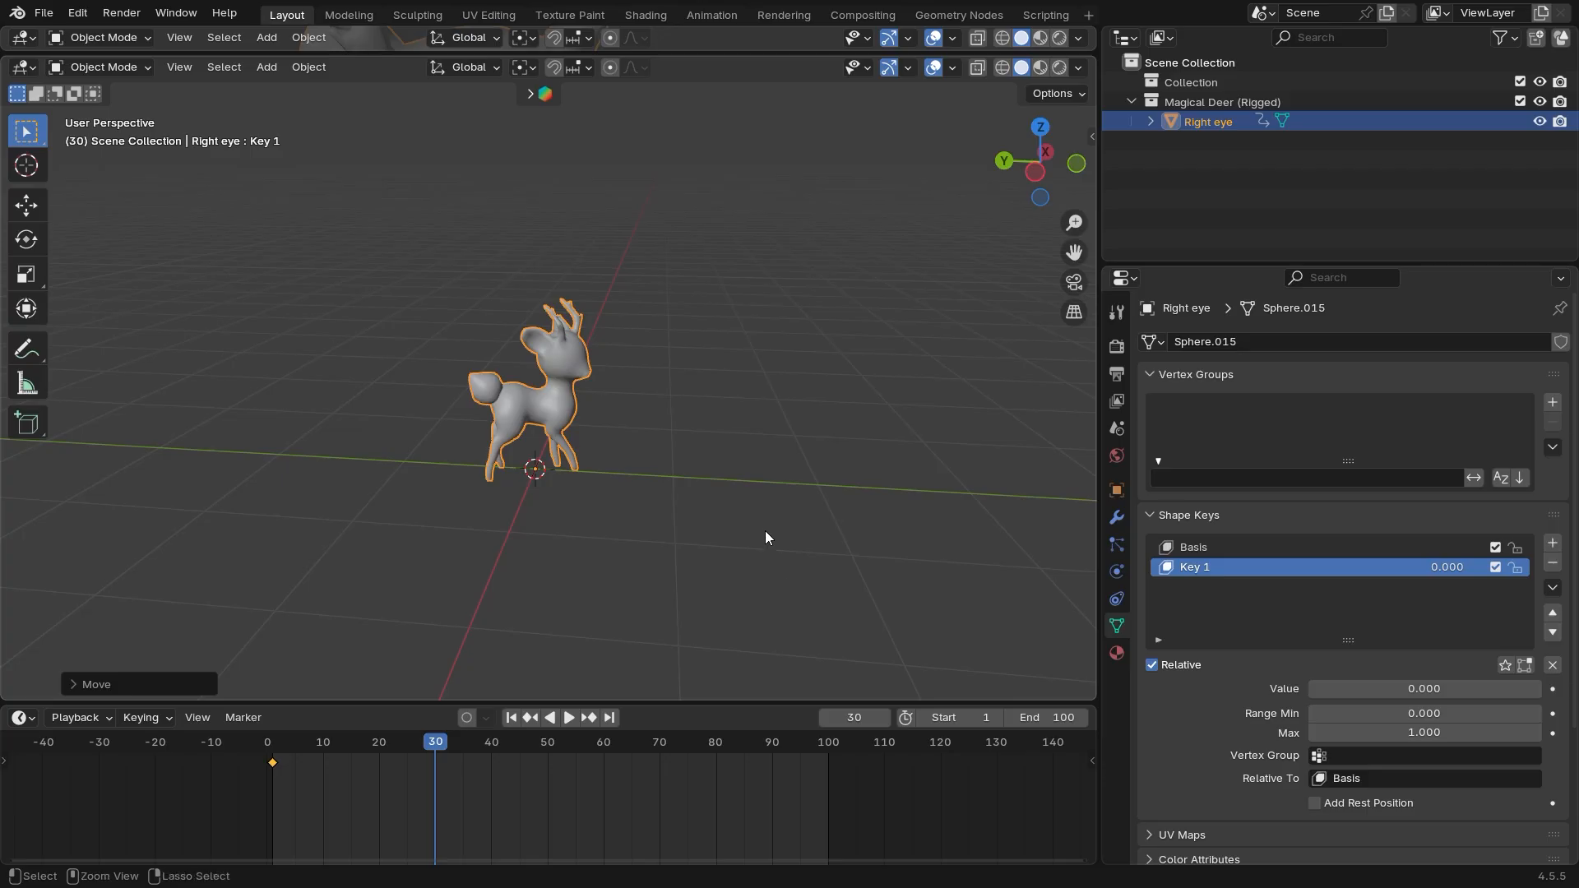
key(g)
key(y)
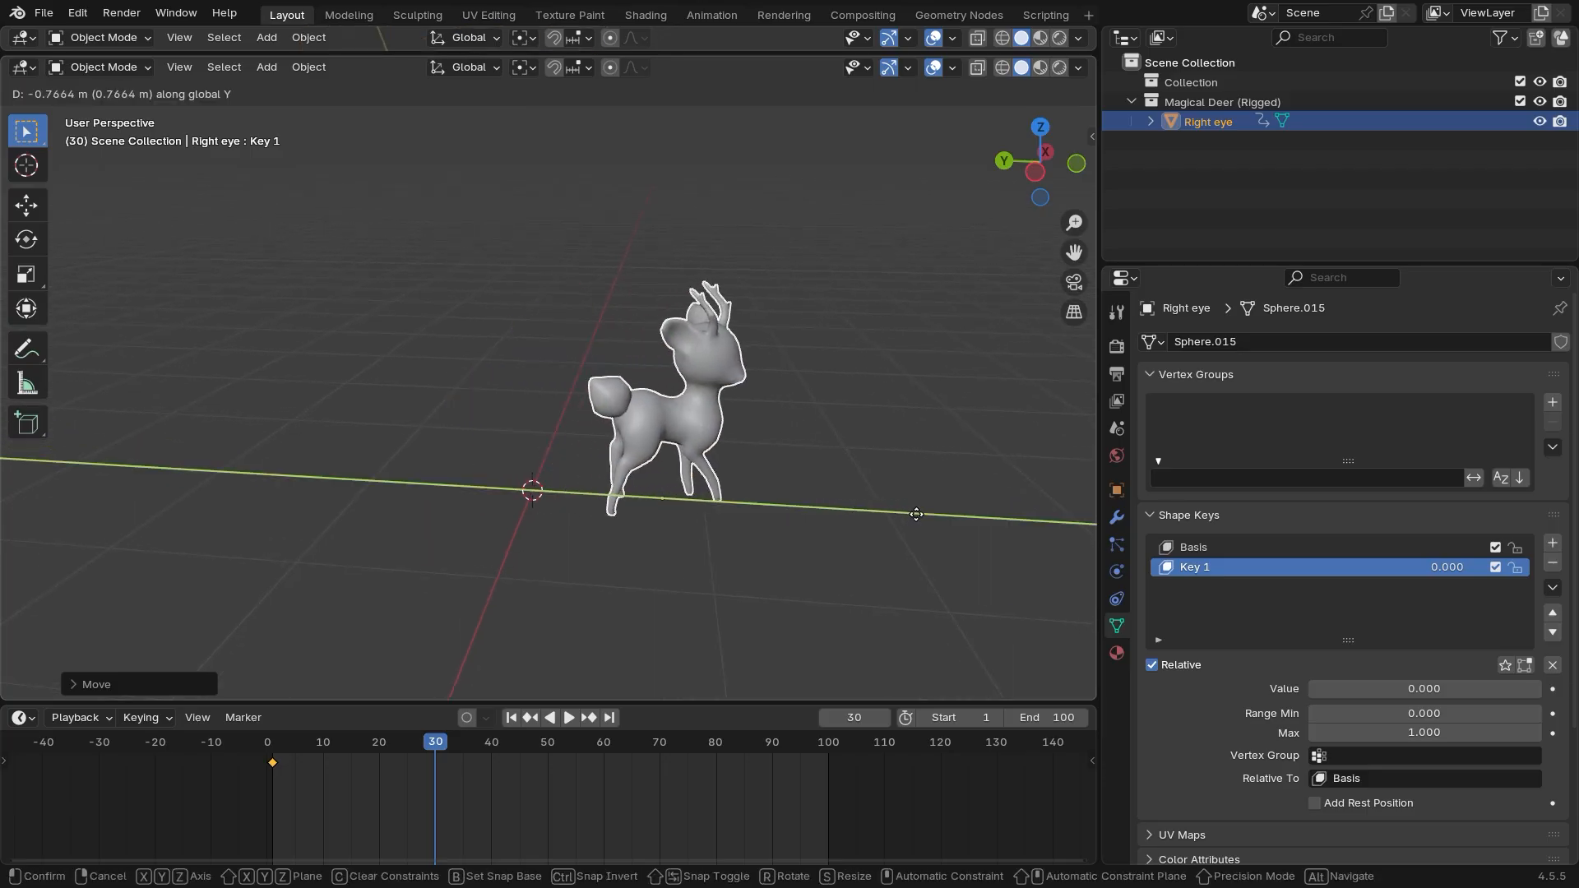
click(1004, 520)
key(i)
shift+middle_drag(992, 565, 787, 542)
mouse_move(436, 744)
mouse_down()
mouse_move(454, 744)
mouse_move(437, 750)
mouse_up()
click(704, 506)
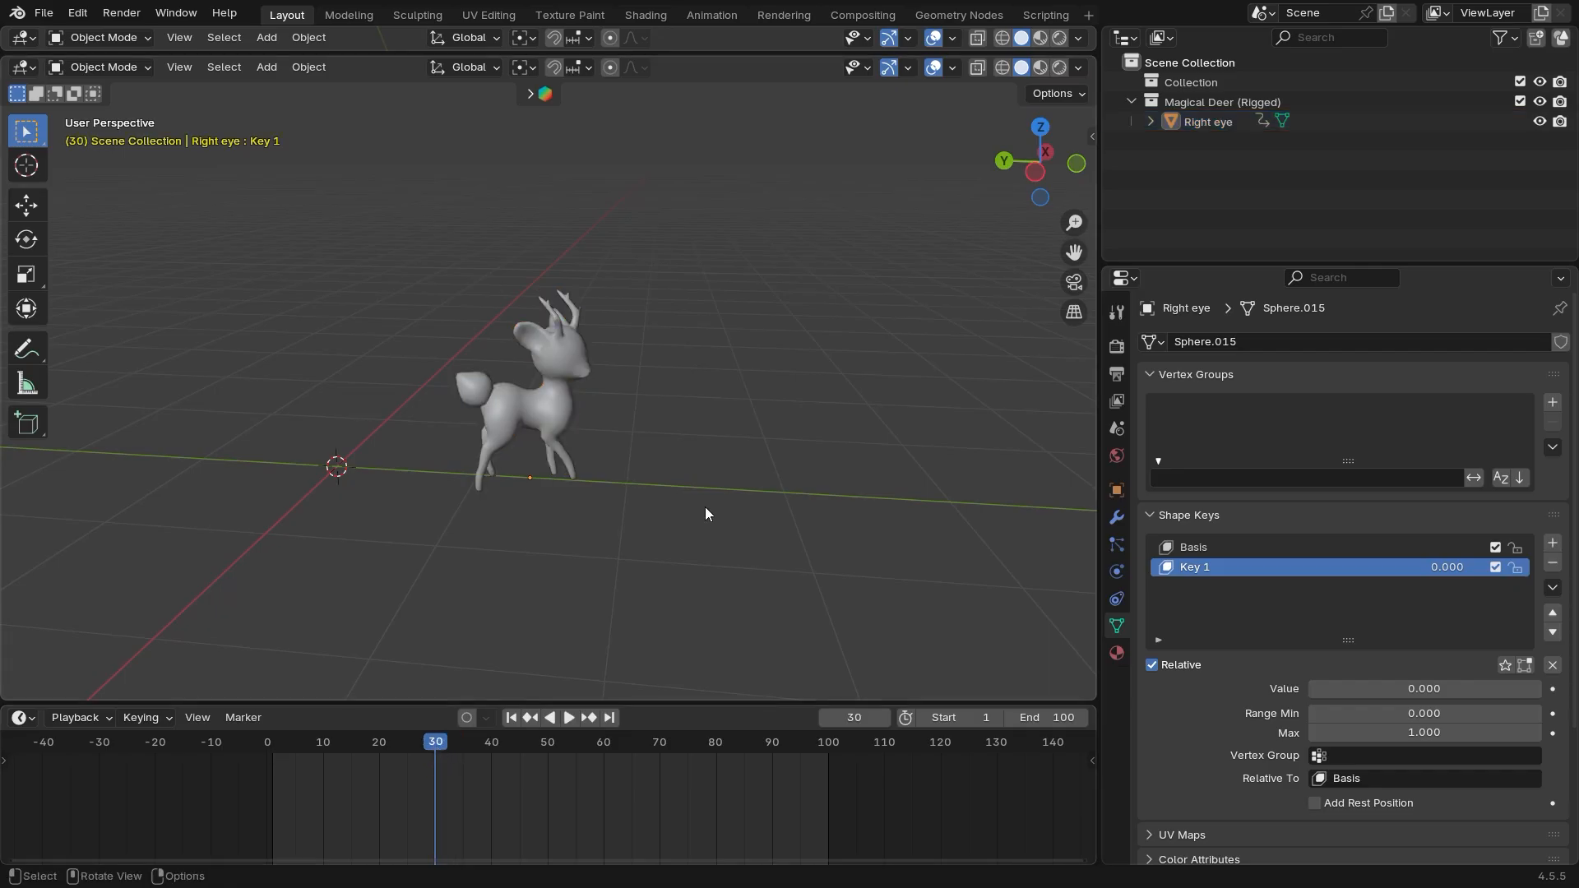
Keyframe the Key 1 shape key's value at 0 on frame 30 and at 1 on frame 50
scroll(699, 503, up, 2)
click(579, 436)
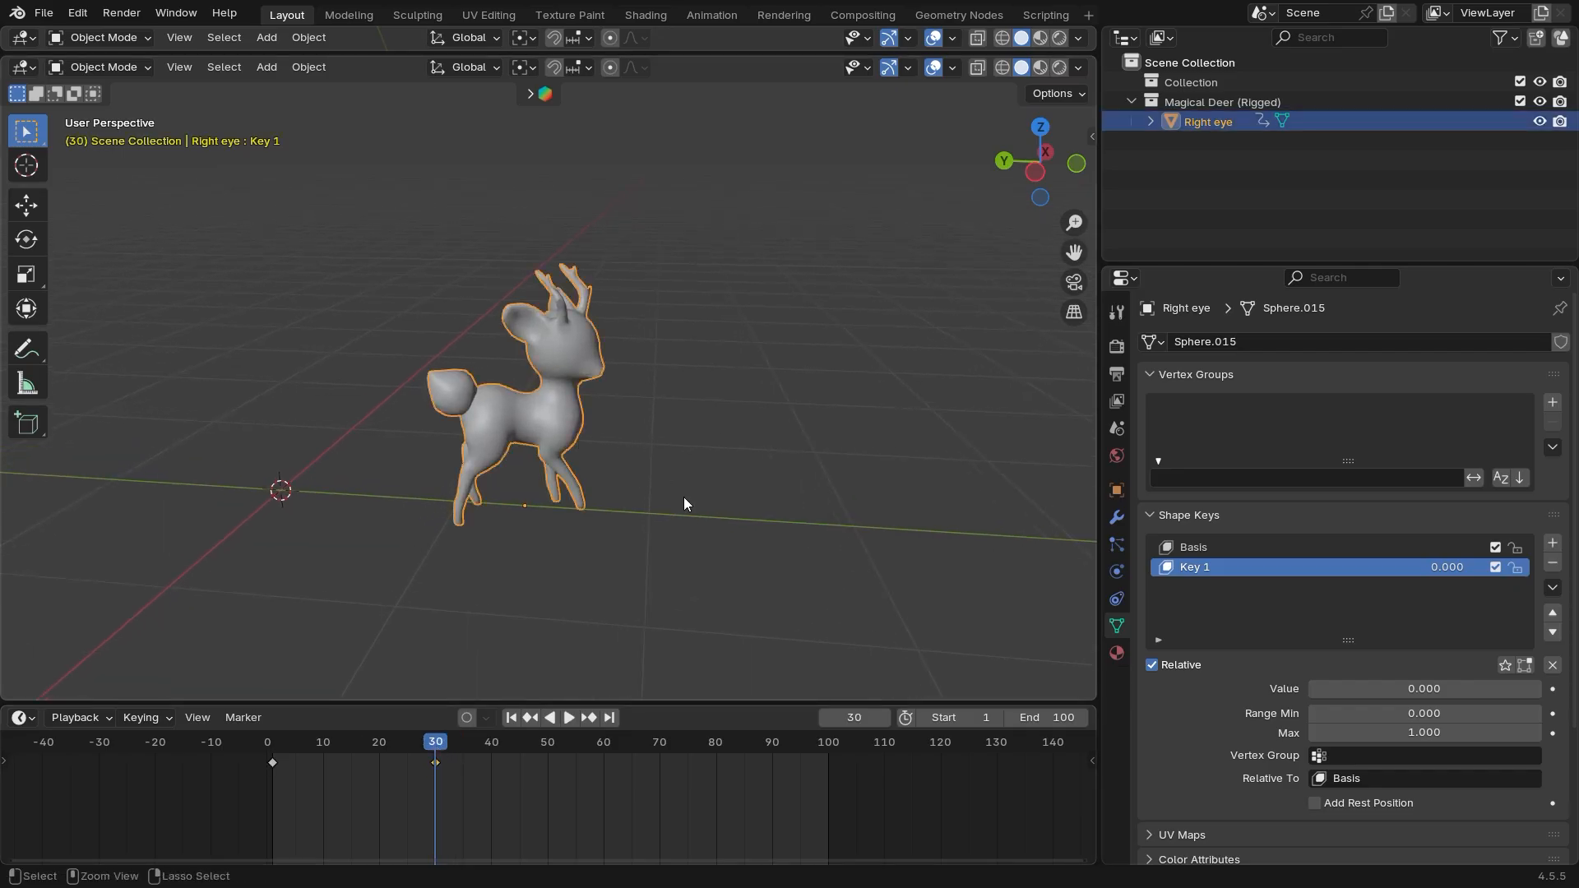
middle_drag(684, 497, 828, 551)
click(1553, 689)
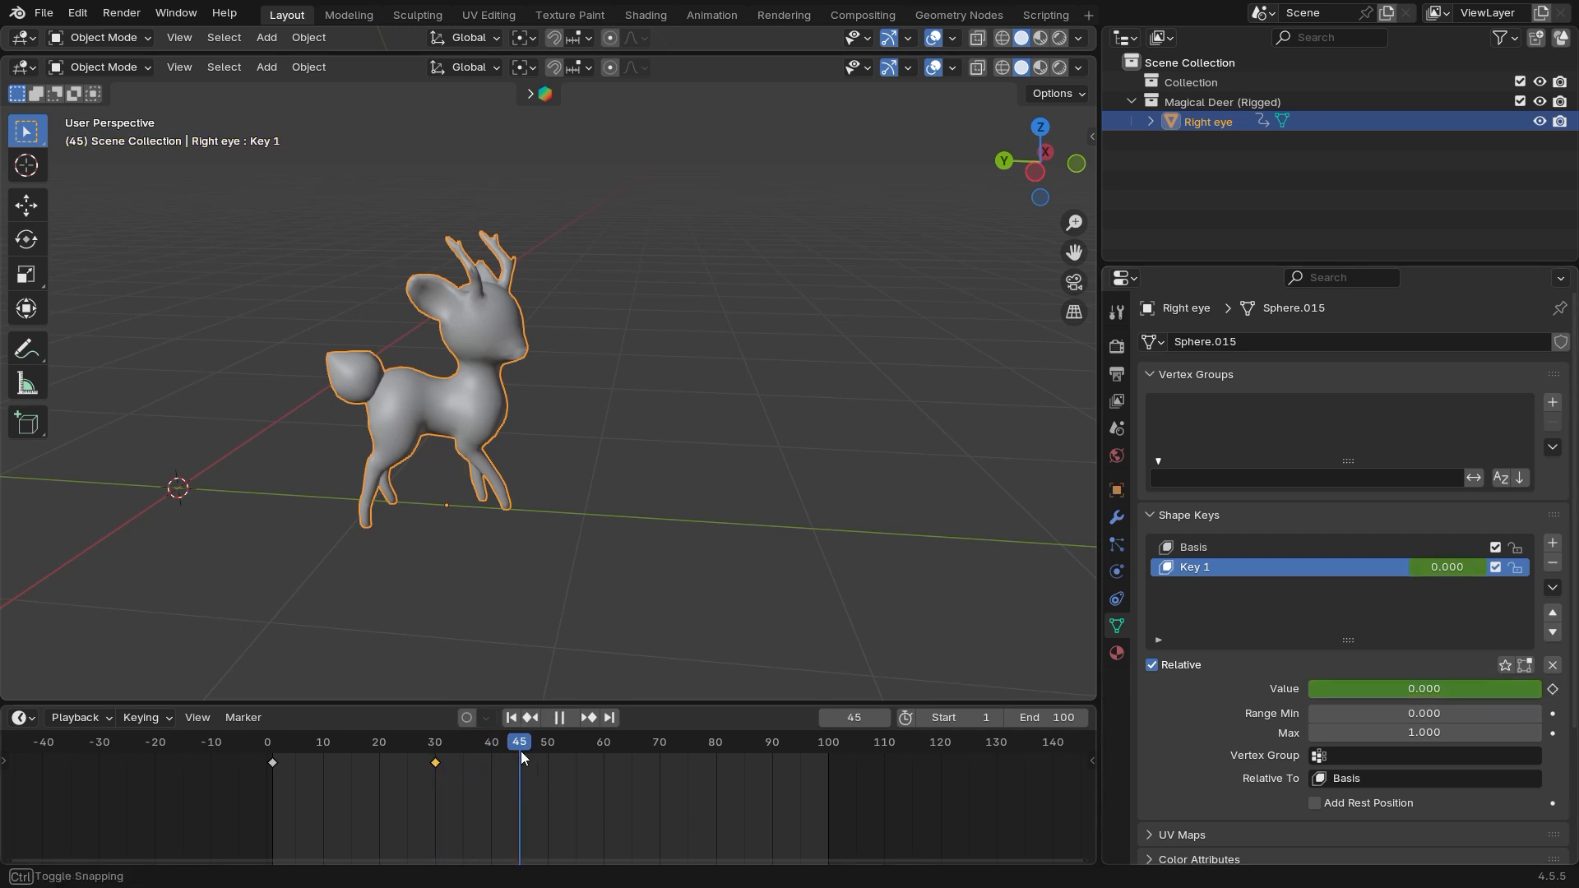
drag(520, 752, 547, 757)
ctrl+middle_drag(625, 615, 632, 583)
drag(1434, 693, 1572, 697)
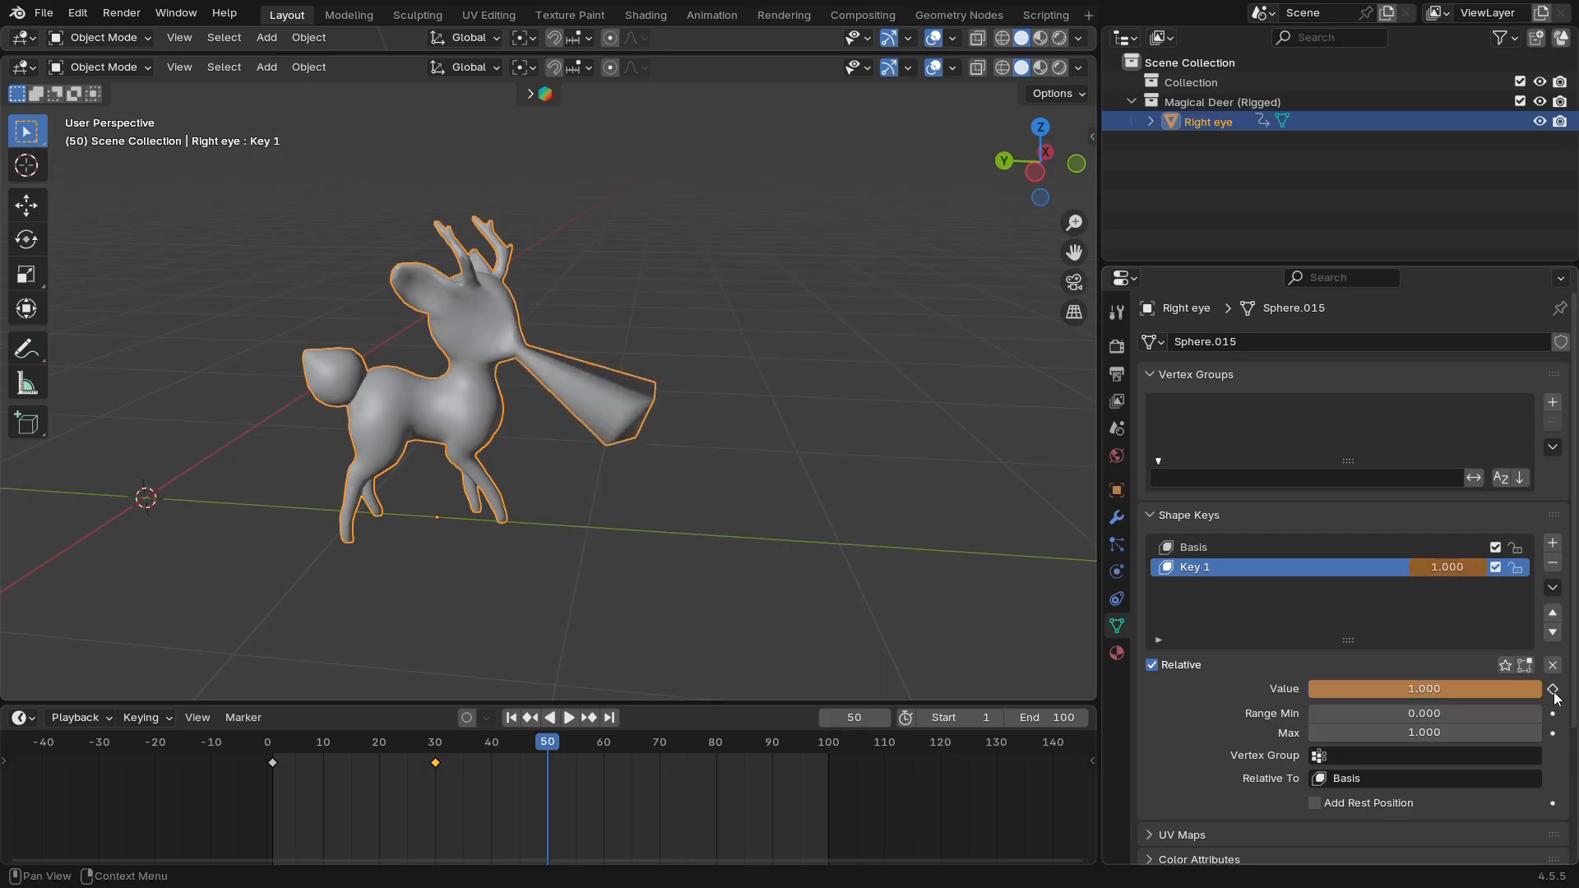
click(1552, 690)
Play the deer's animation from the start in a maximized viewport, and restore the normal layout
drag(546, 744, 255, 747)
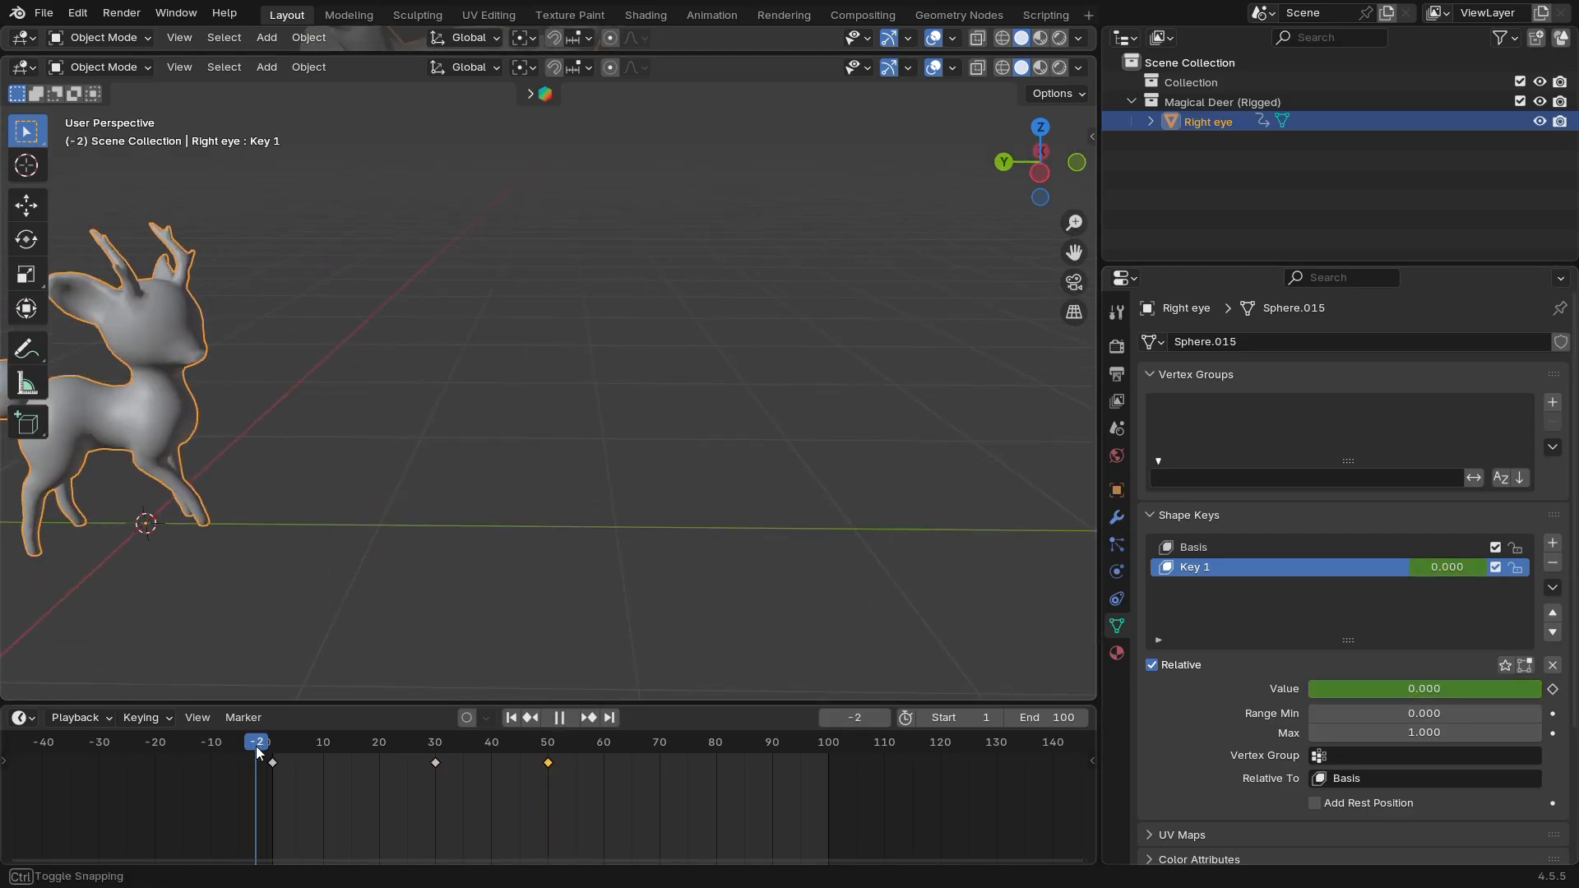
scroll(300, 639, down, 3)
key(space)
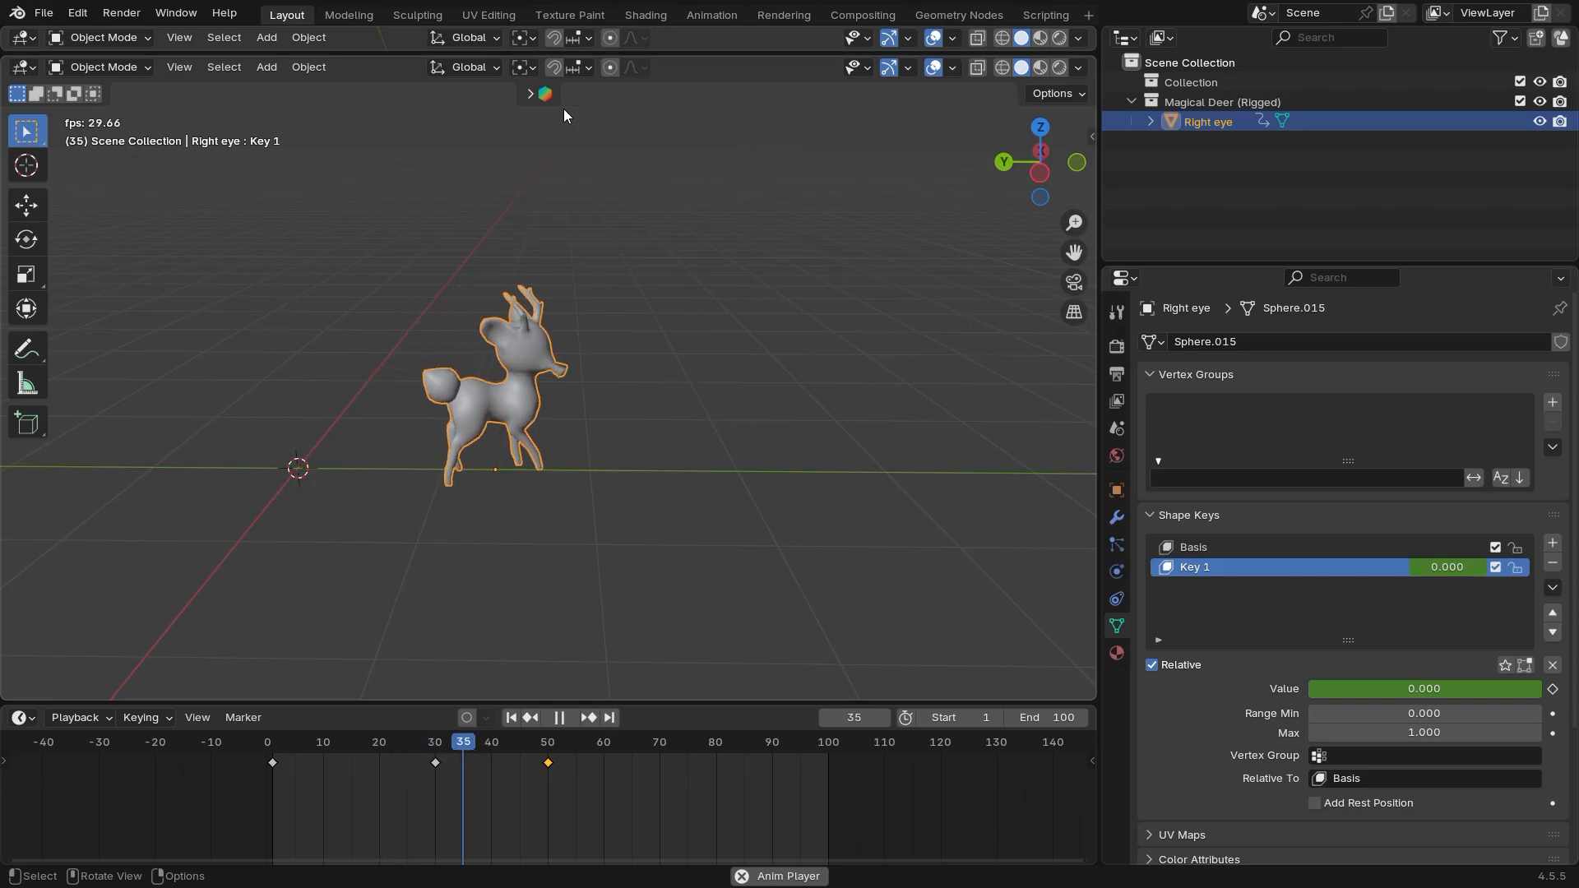
key(ctrl+space)
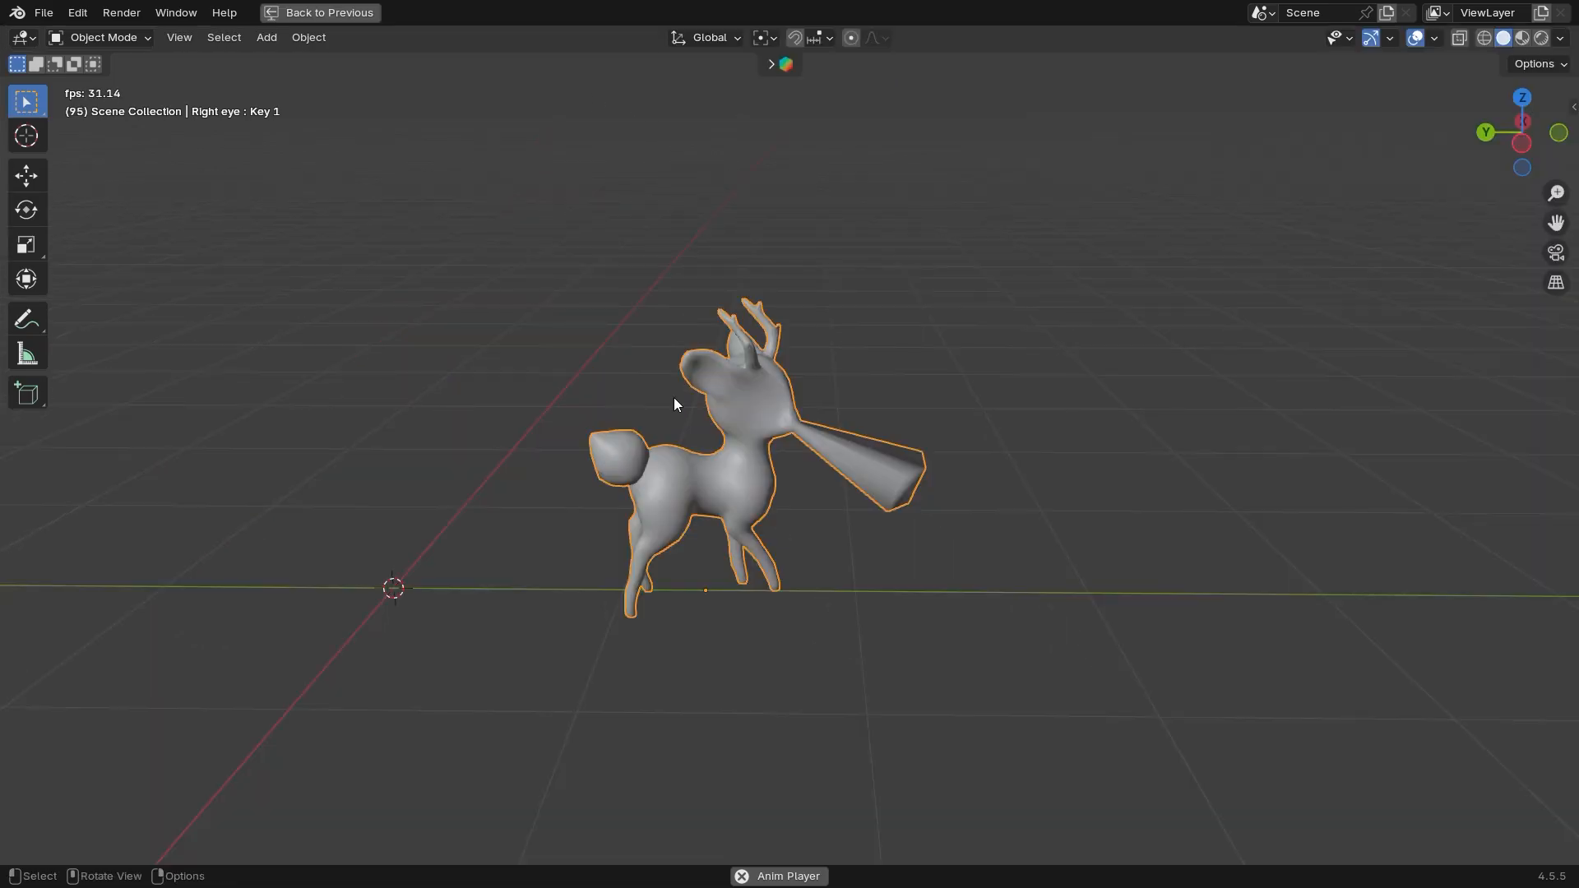
key(space)
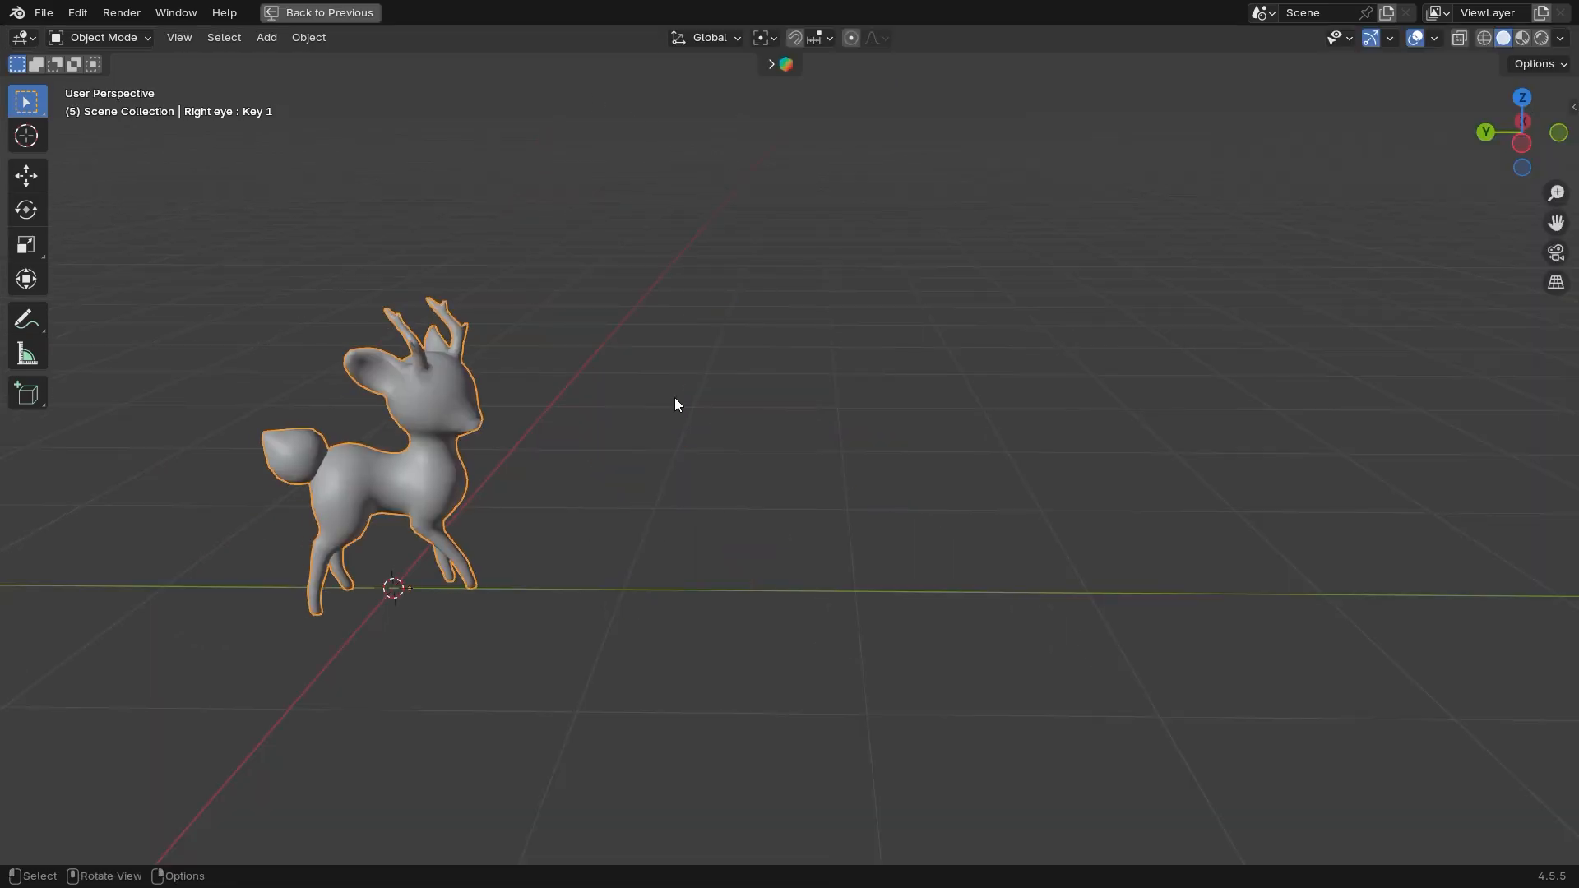
click(311, 16)
Examine the deer's Key 1 snout shape in Edit Mode with the playhead moved to frame -1
mouse_move(593, 404)
ctrl+middle_down()
mouse_move(600, 451)
mouse_move(594, 415)
ctrl+middle_up()
shift+middle_drag(349, 466, 559, 458)
middle_drag(469, 493, 472, 407)
key(Tab)
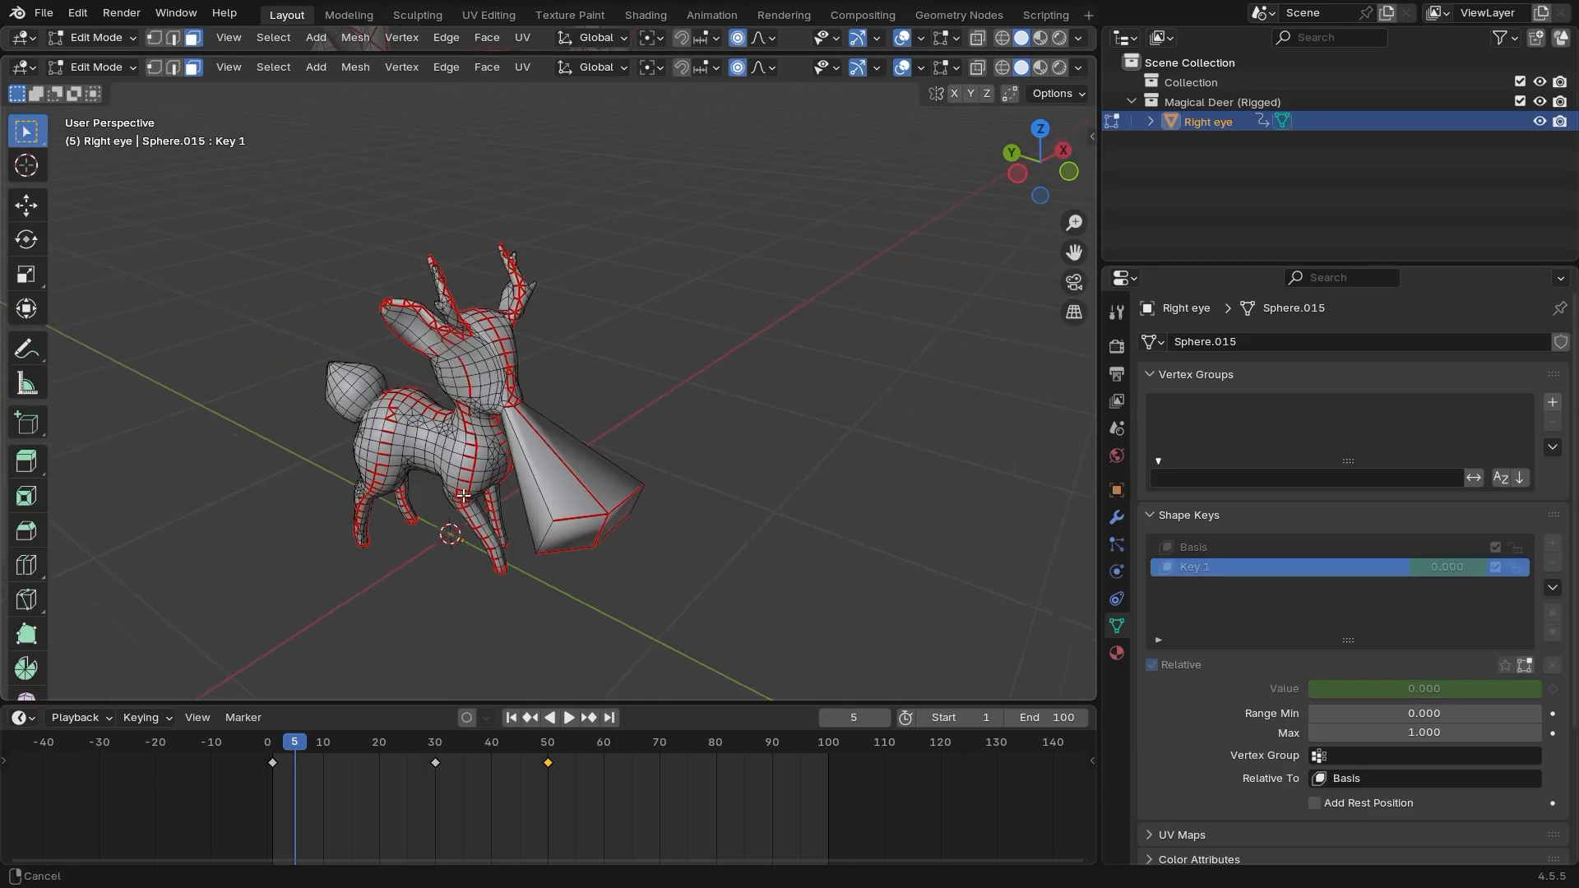
ctrl+middle_drag(463, 496, 414, 609)
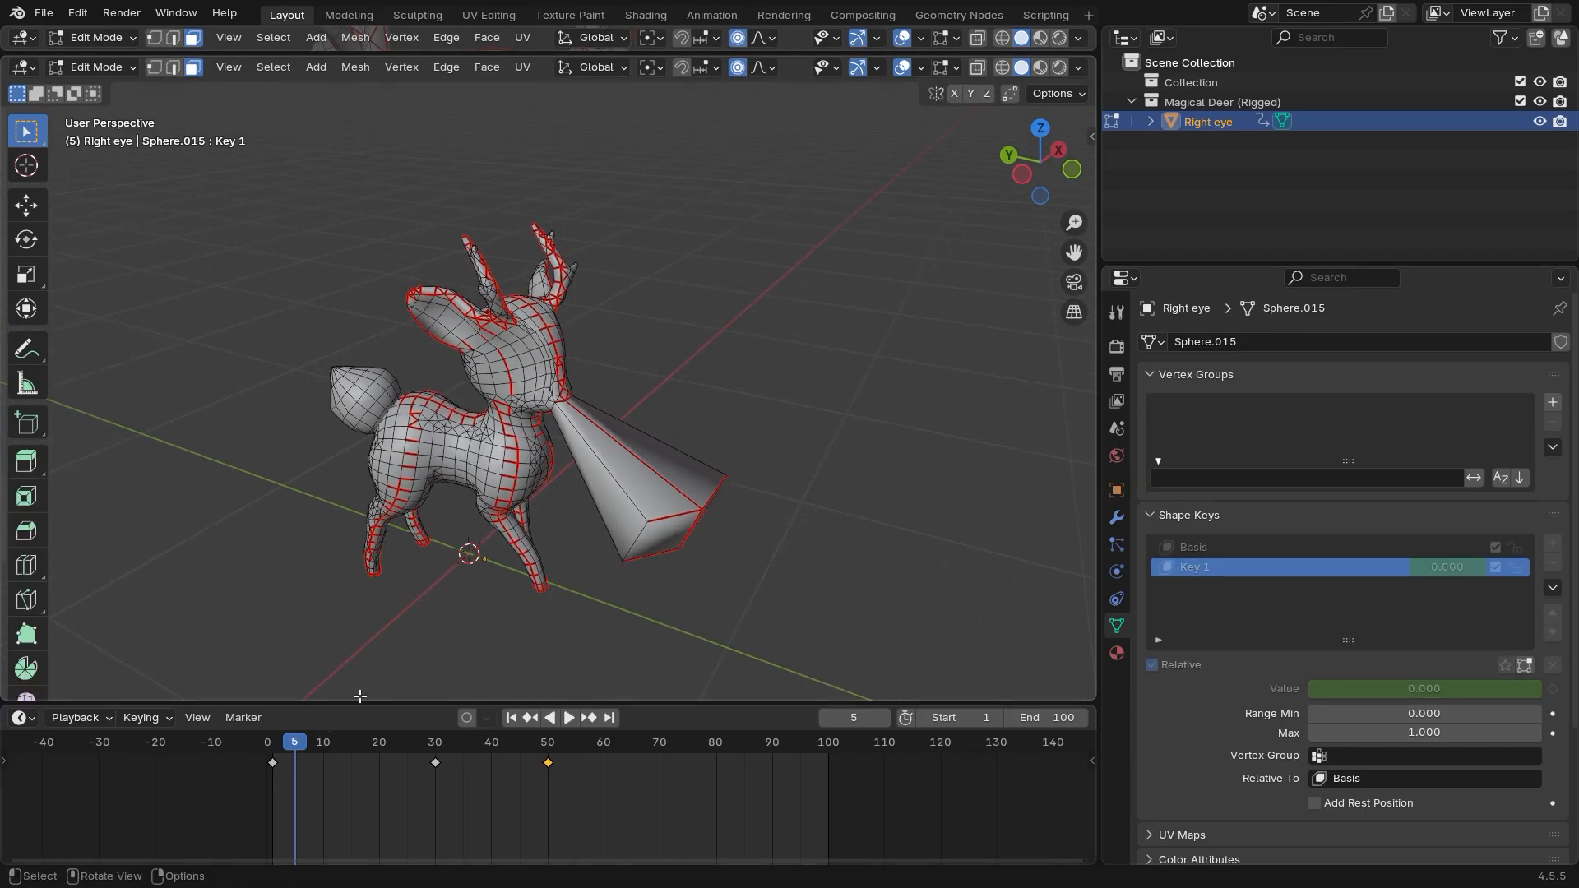
drag(298, 744, 263, 743)
middle_drag(427, 638, 512, 780)
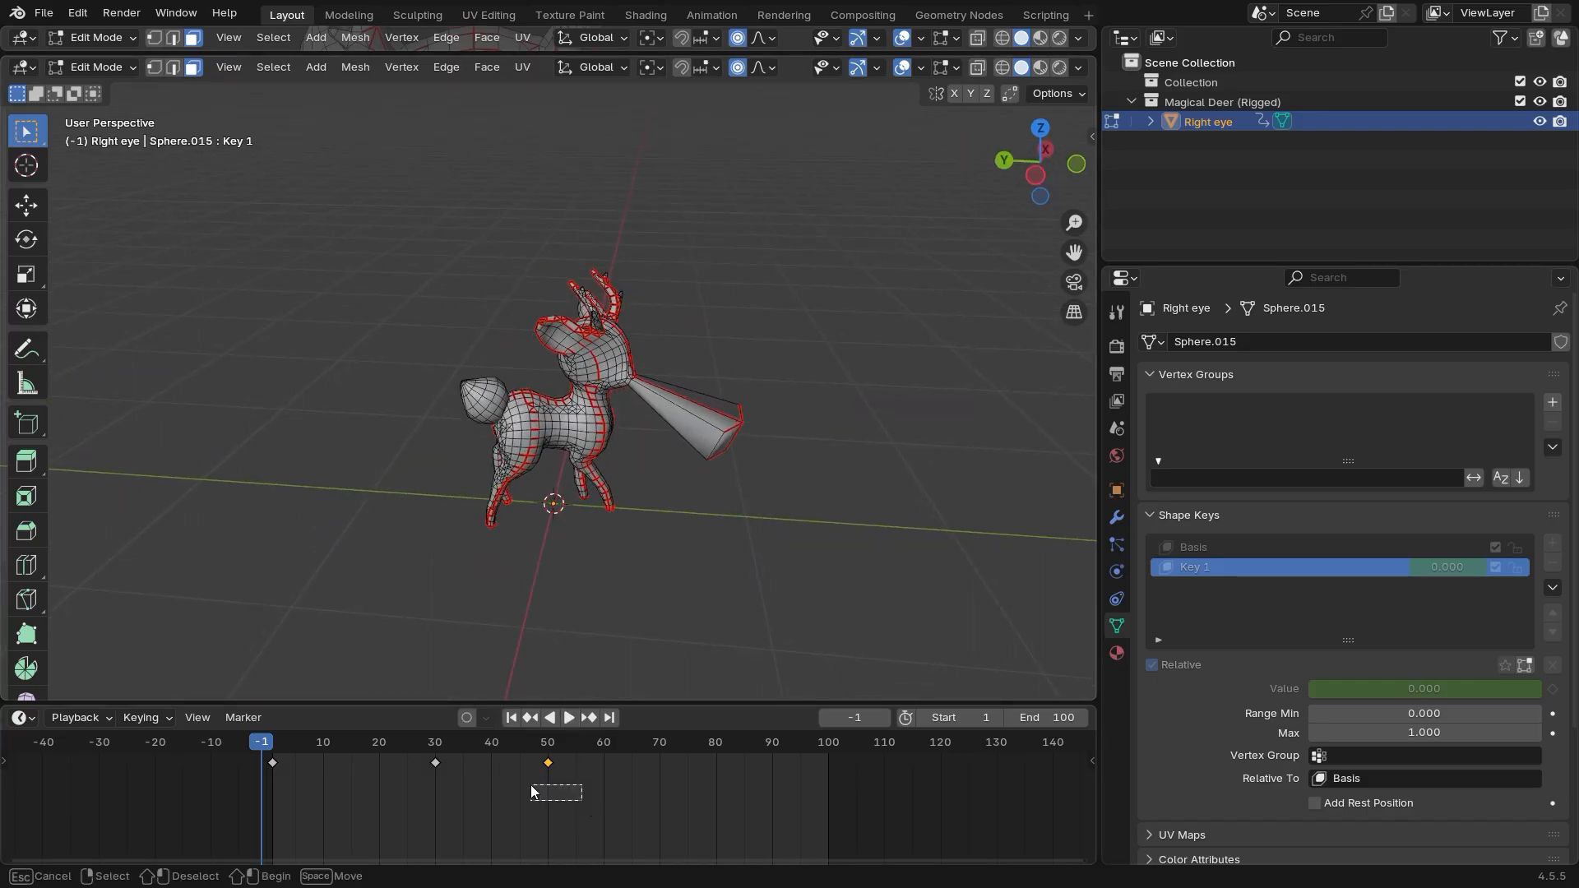
drag(531, 791, 532, 793)
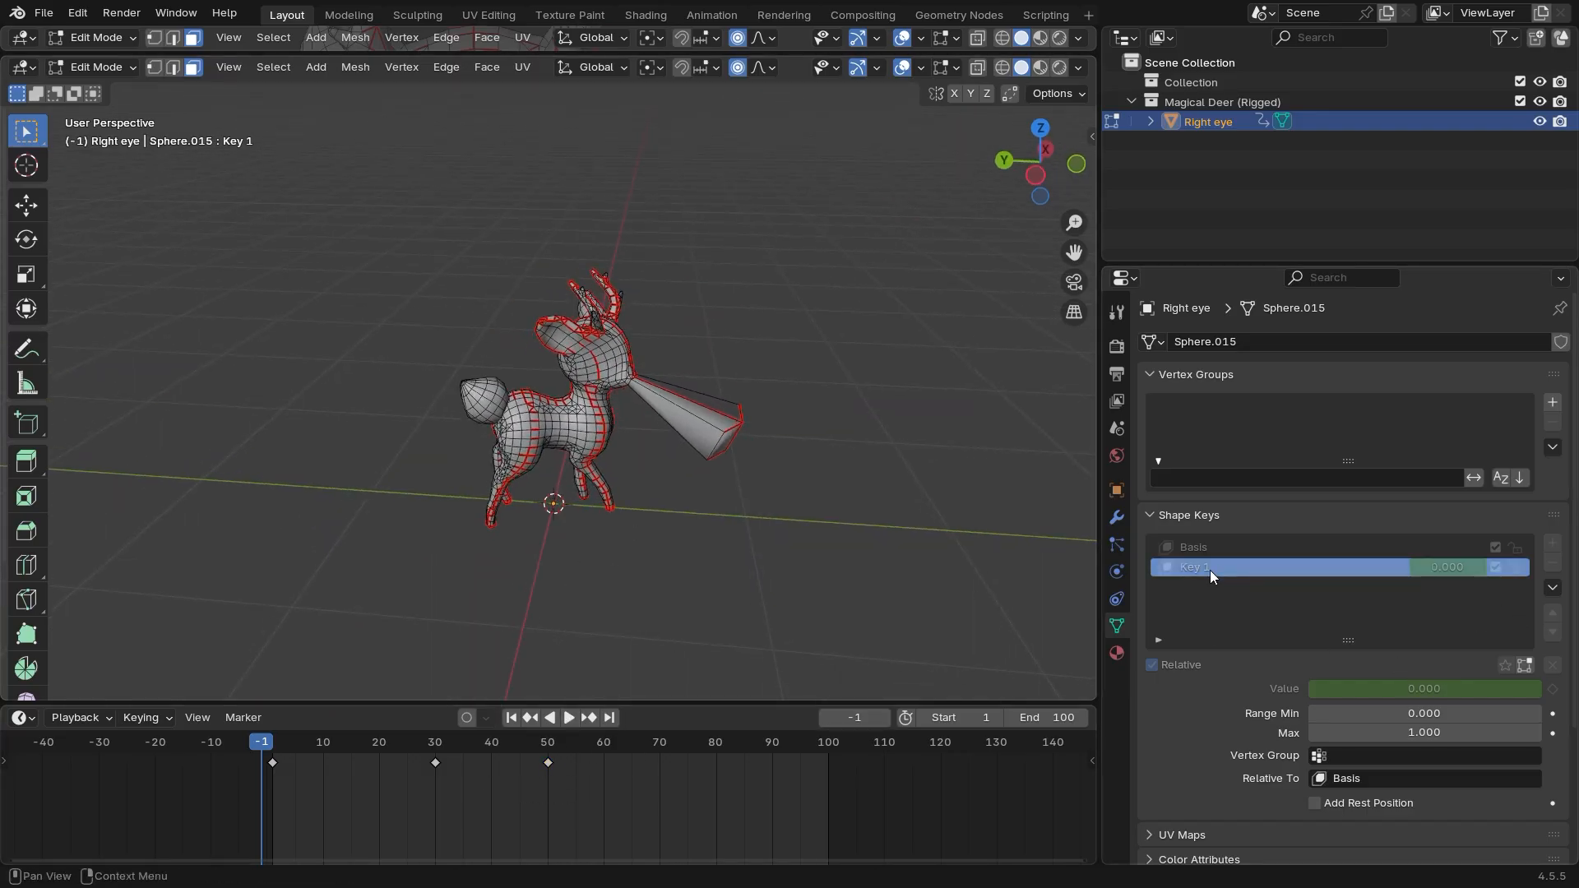
Delete the Key 1 shape key in Object Mode and return to Edit Mode
key(Tab)
ctrl+middle_drag(791, 600, 787, 561)
click(1552, 564)
key(Tab)
Delete all of the deer's keyframes from the timeline and move the playhead to frame -3
key(space)
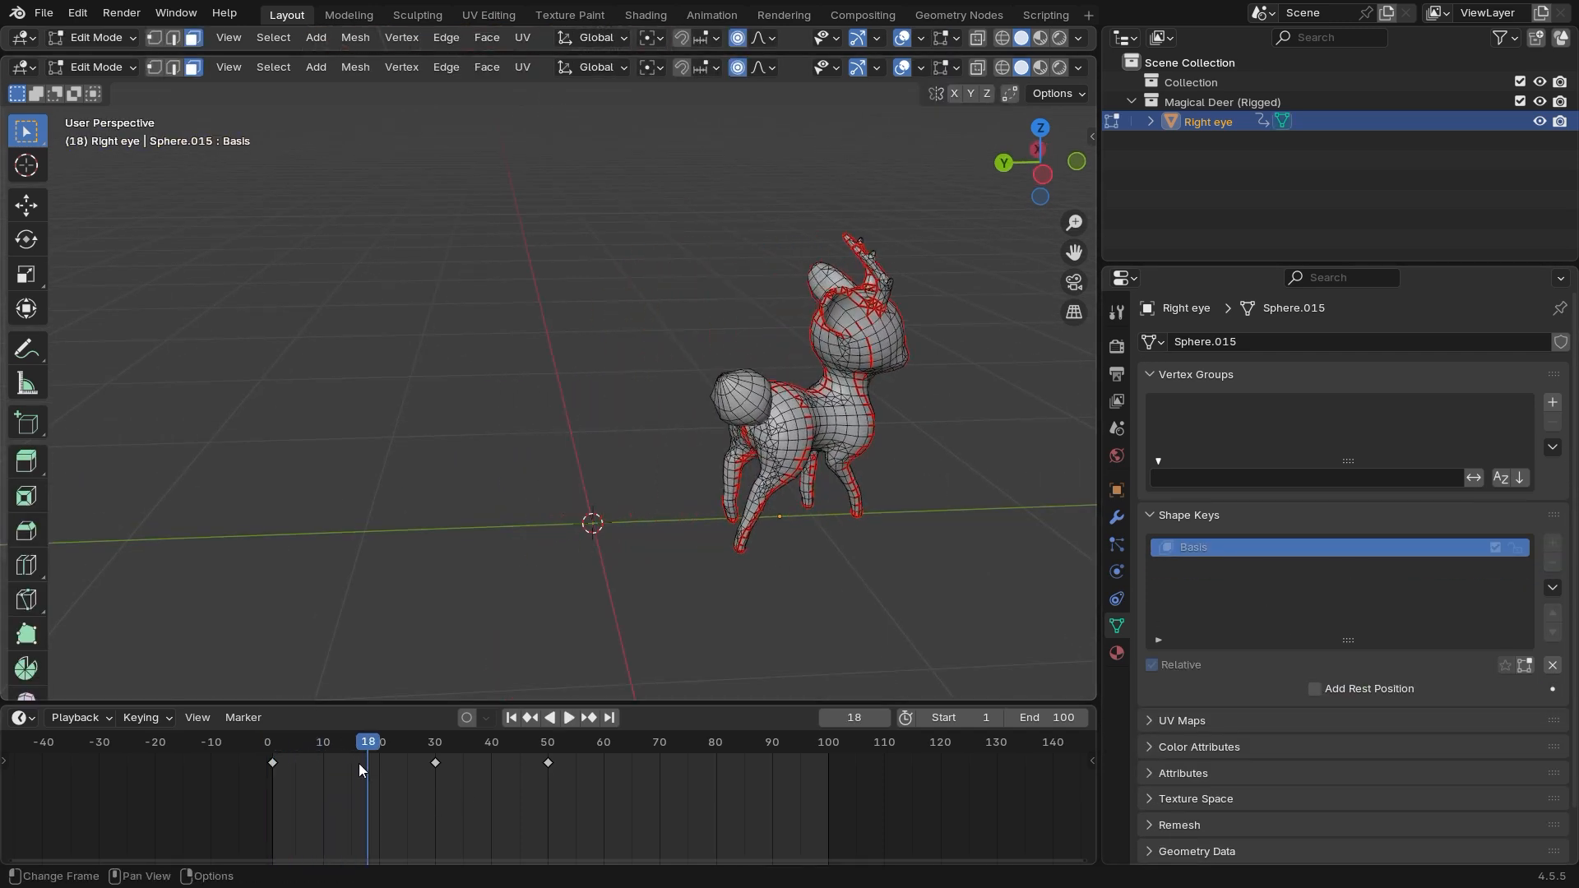
drag(359, 763, 470, 746)
drag(610, 806, 385, 752)
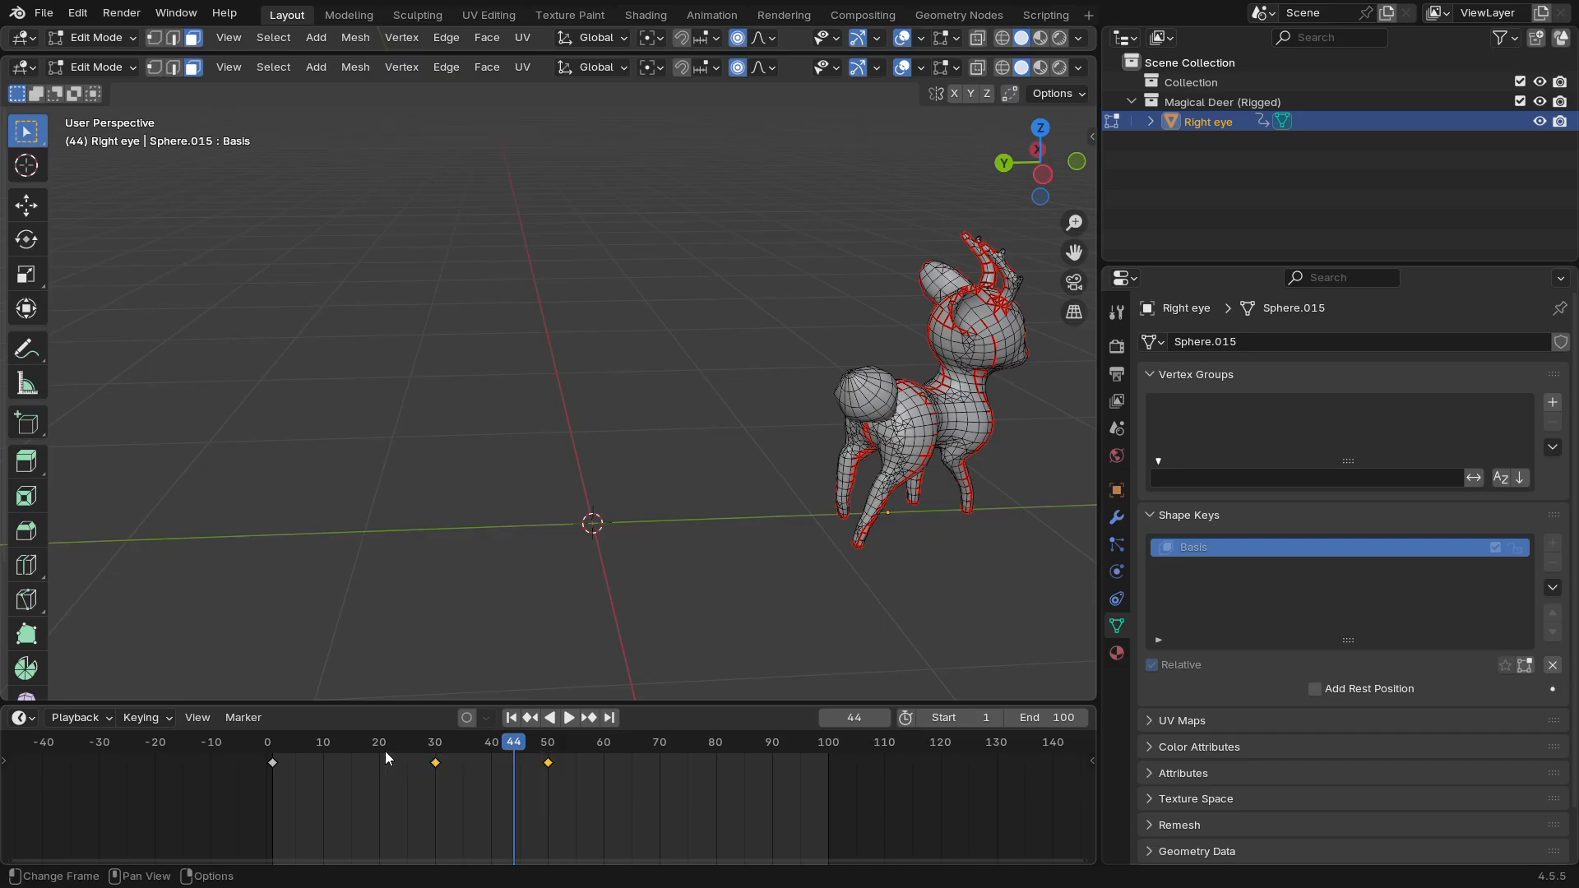
drag(284, 745, 252, 747)
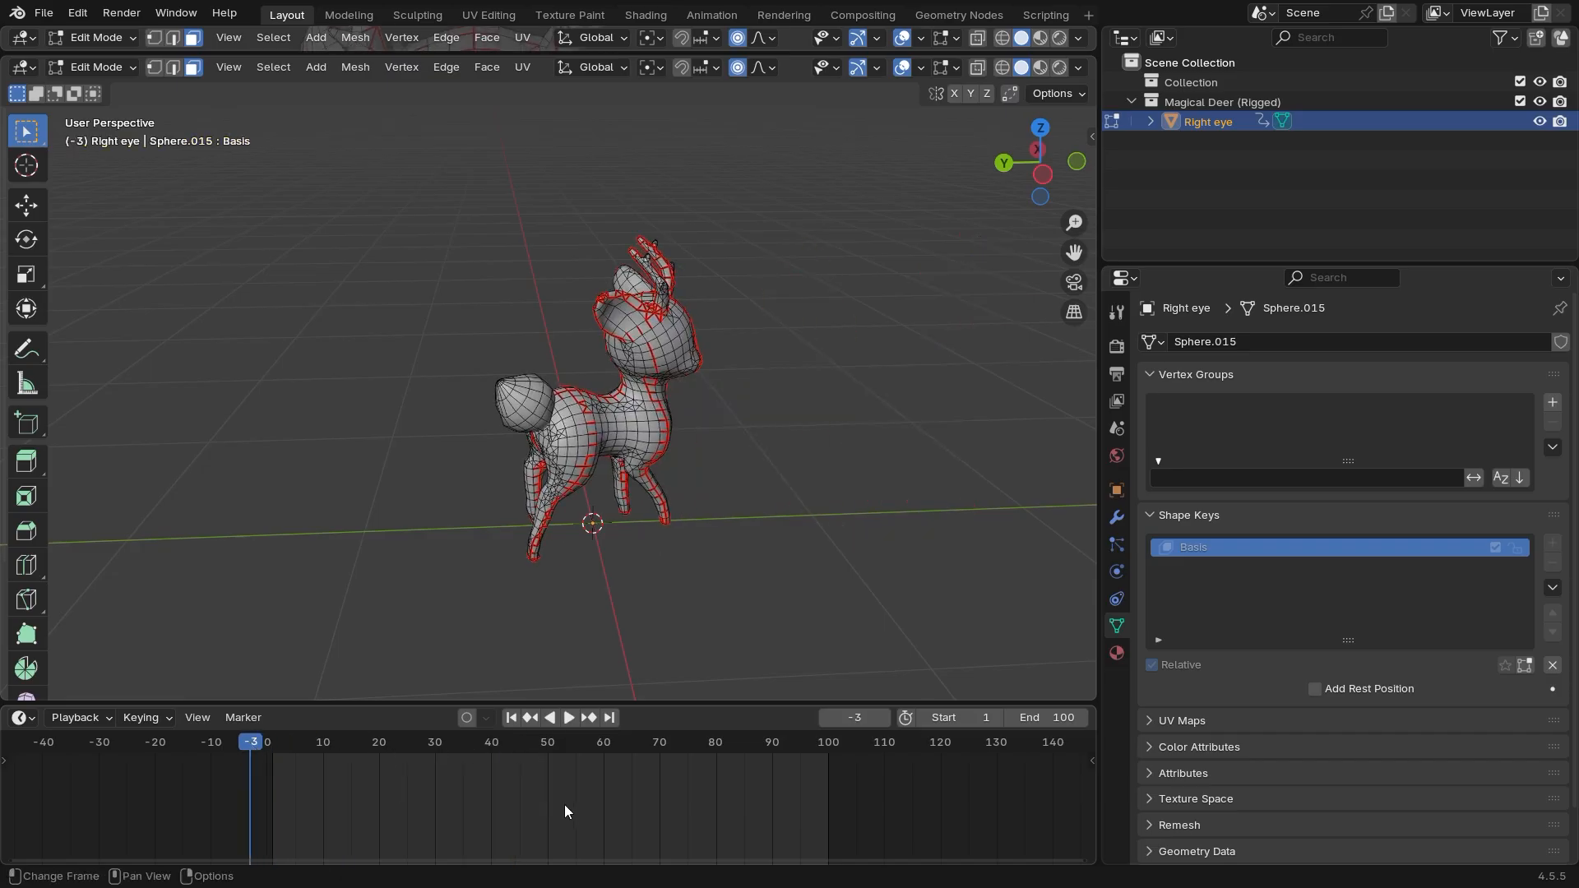
middle_drag(724, 639, 651, 607)
shift+middle_drag(650, 607, 693, 578)
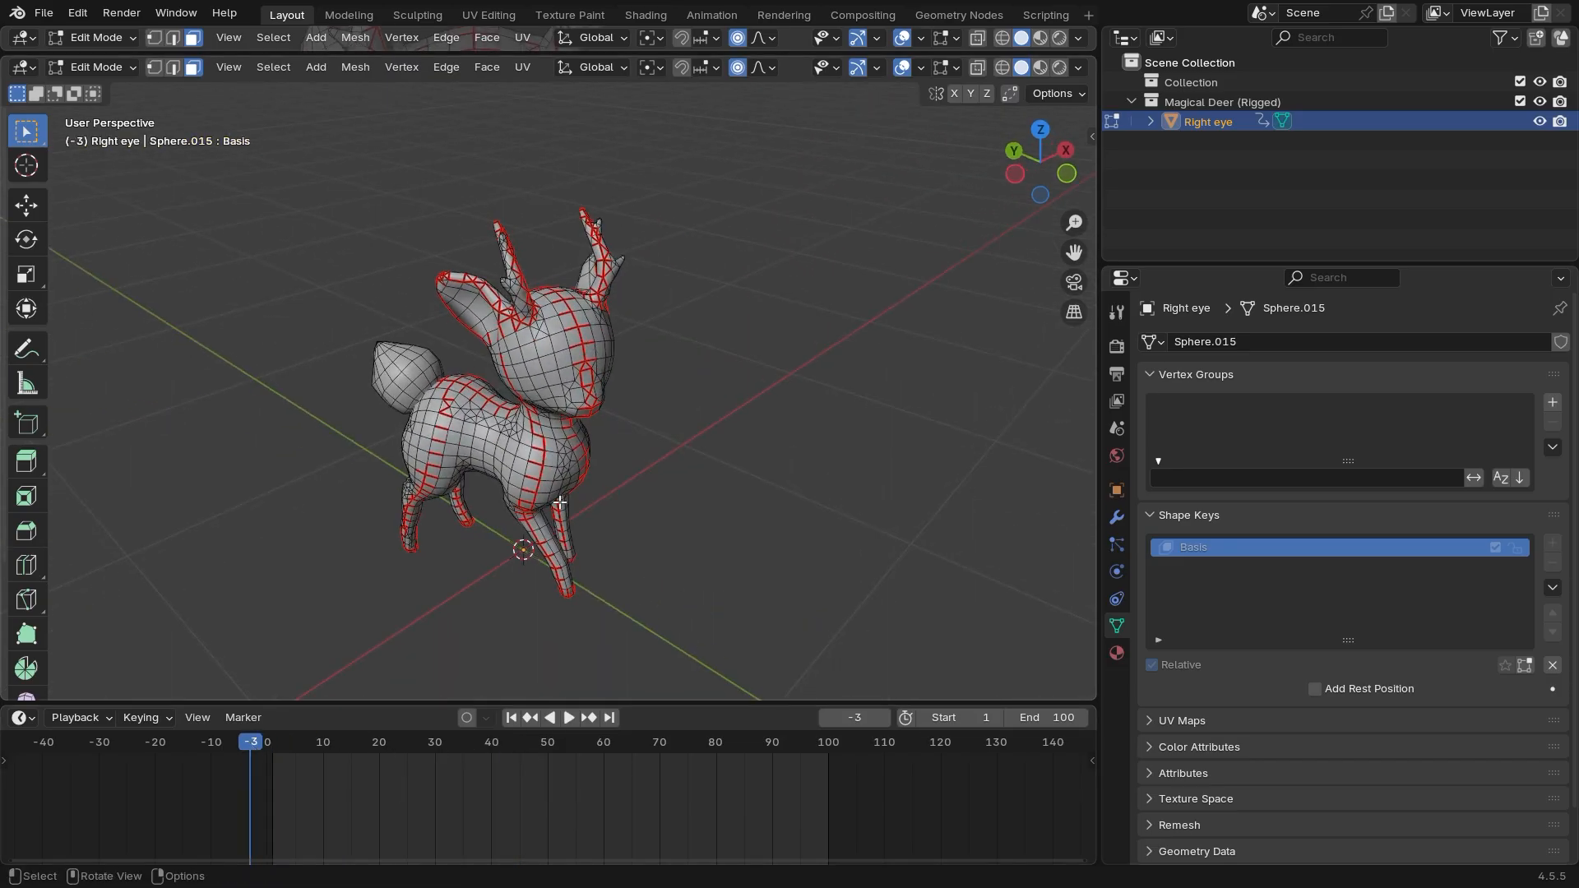
Return to Object Mode and add a new shape key to the deer below Basis
key(Tab)
ctrl+middle_drag(566, 530, 669, 535)
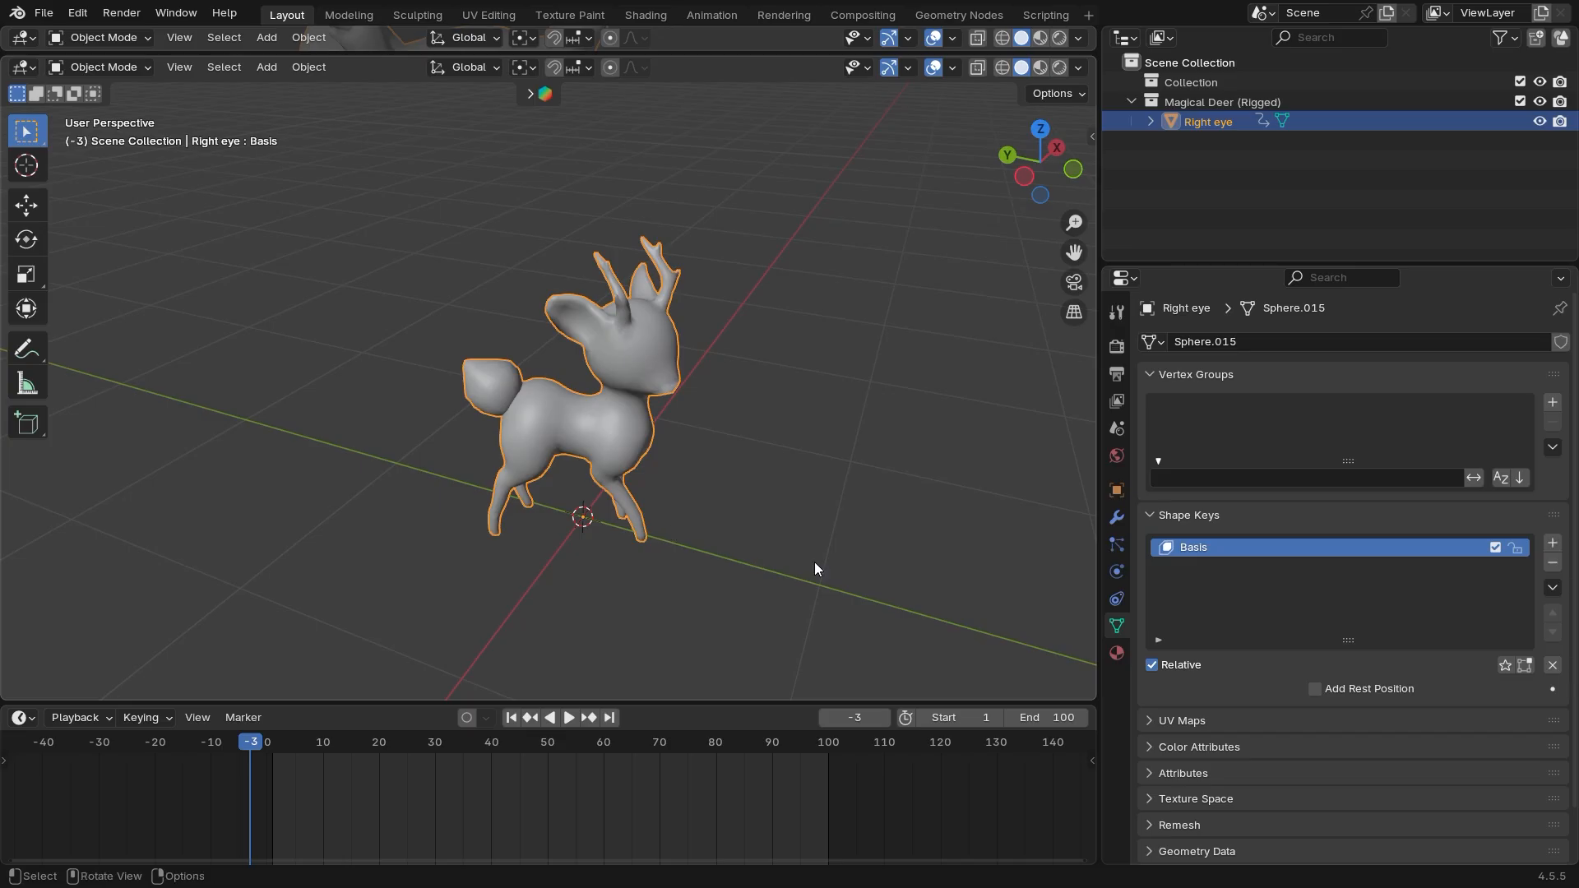
click(1553, 543)
middle_drag(778, 546, 743, 536)
scroll(668, 502, up, 3)
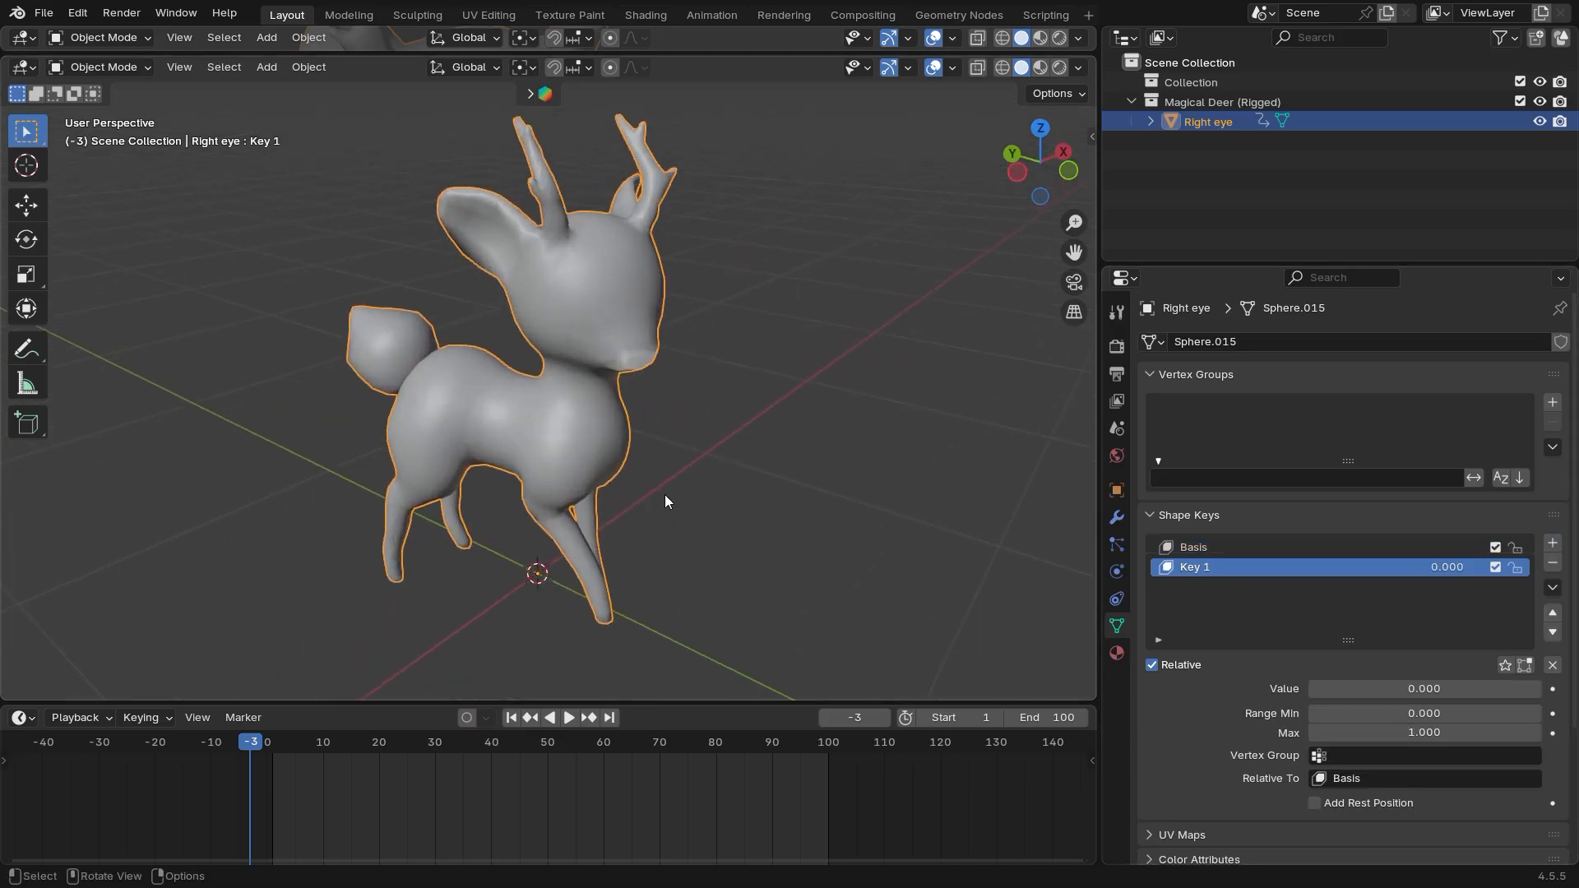
scroll(846, 500, down, 2)
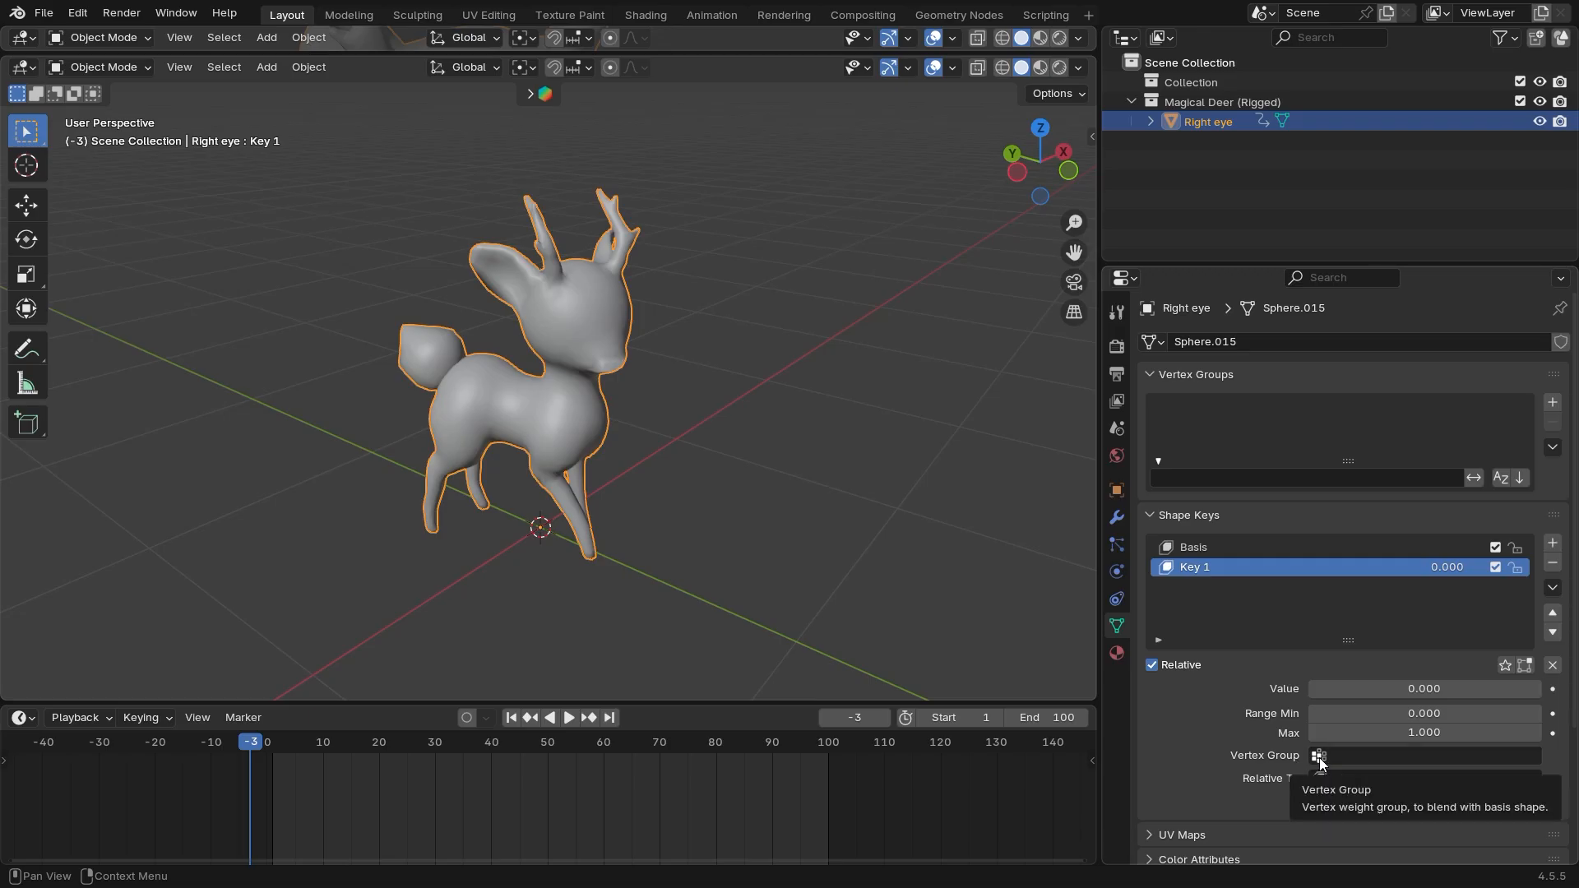
scroll(834, 546, down, 1)
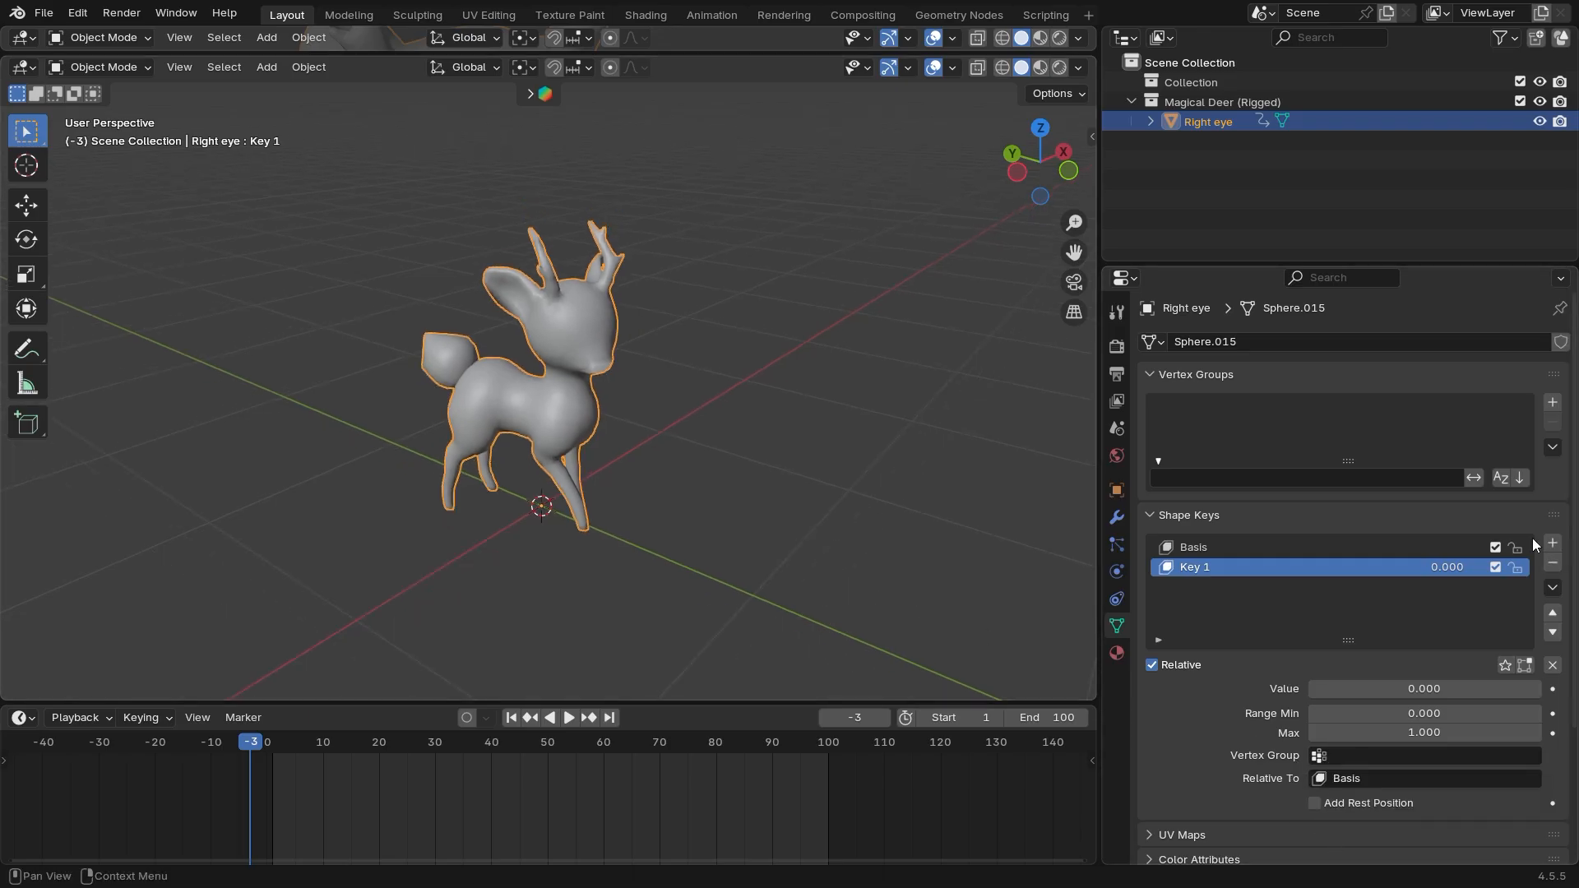
middle_drag(559, 498, 596, 476)
scroll(501, 494, up, 1)
middle_drag(591, 477, 637, 492)
scroll(658, 481, up, 2)
scroll(658, 487, down, 3)
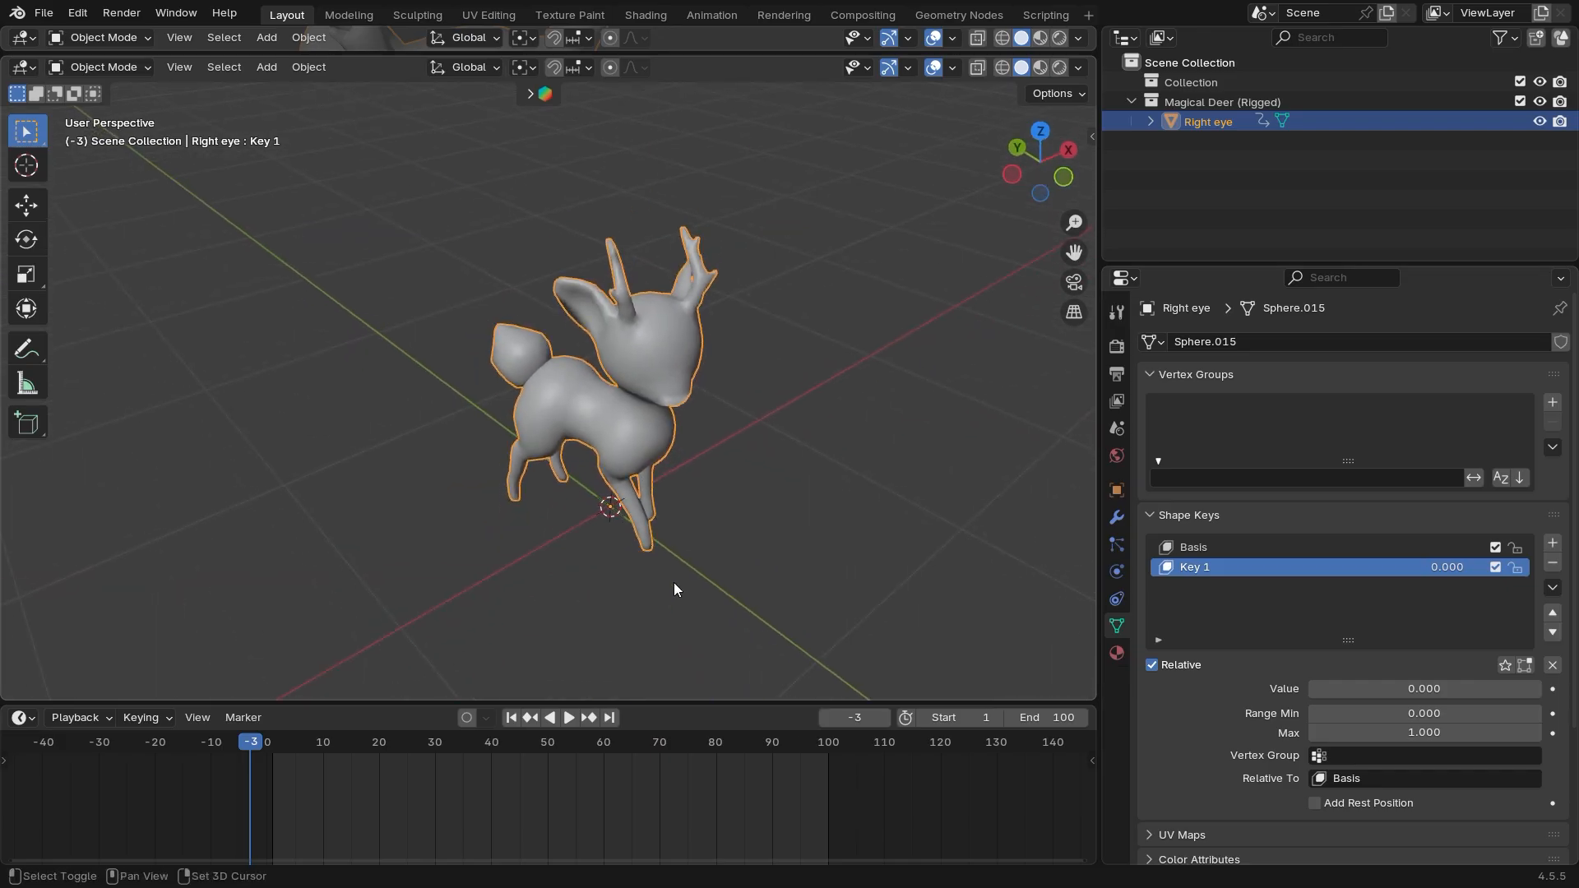
shift+middle_drag(673, 585, 632, 436)
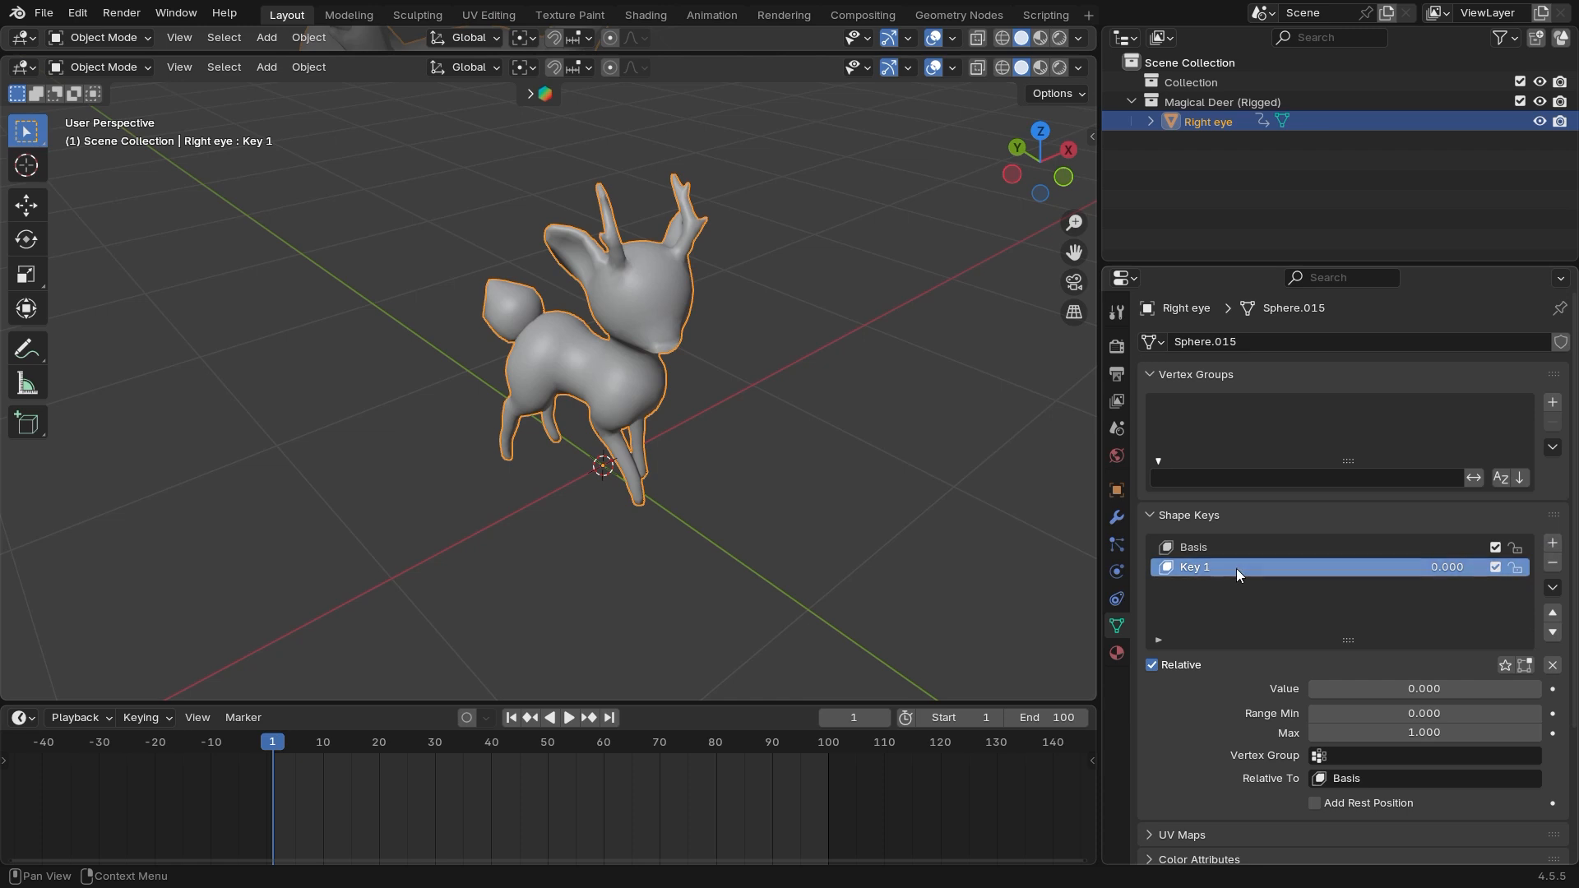
Enter Edit Mode on Key 1 and push the deer's forehead down into its head with proportional editing
key(Tab)
middle_drag(667, 560, 755, 503)
ctrl+middle_drag(832, 412, 816, 508)
mouse_move(736, 475)
ctrl+middle_down()
mouse_move(712, 504)
mouse_move(708, 470)
ctrl+middle_up()
mouse_move(694, 264)
ctrl+middle_down()
mouse_move(683, 364)
mouse_move(732, 159)
mouse_move(691, 294)
ctrl+middle_up()
mouse_move(691, 293)
shift+middle_down()
mouse_move(684, 309)
mouse_move(696, 288)
shift+middle_up()
shift+middle_drag(695, 287, 691, 310)
middle_drag(766, 171, 787, 199)
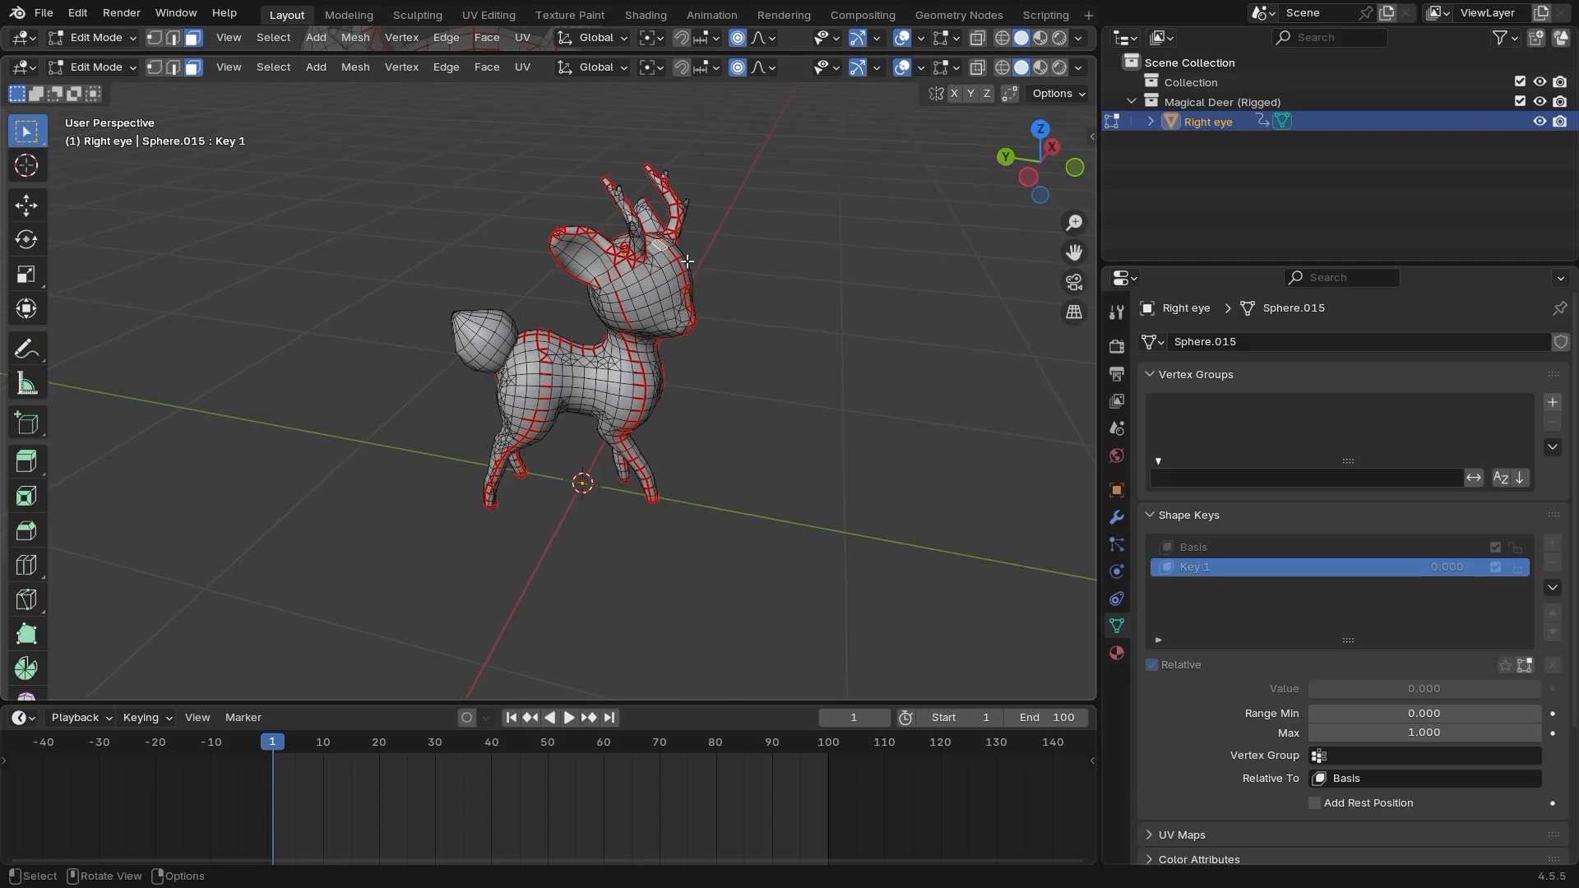
key(g)
click(662, 326)
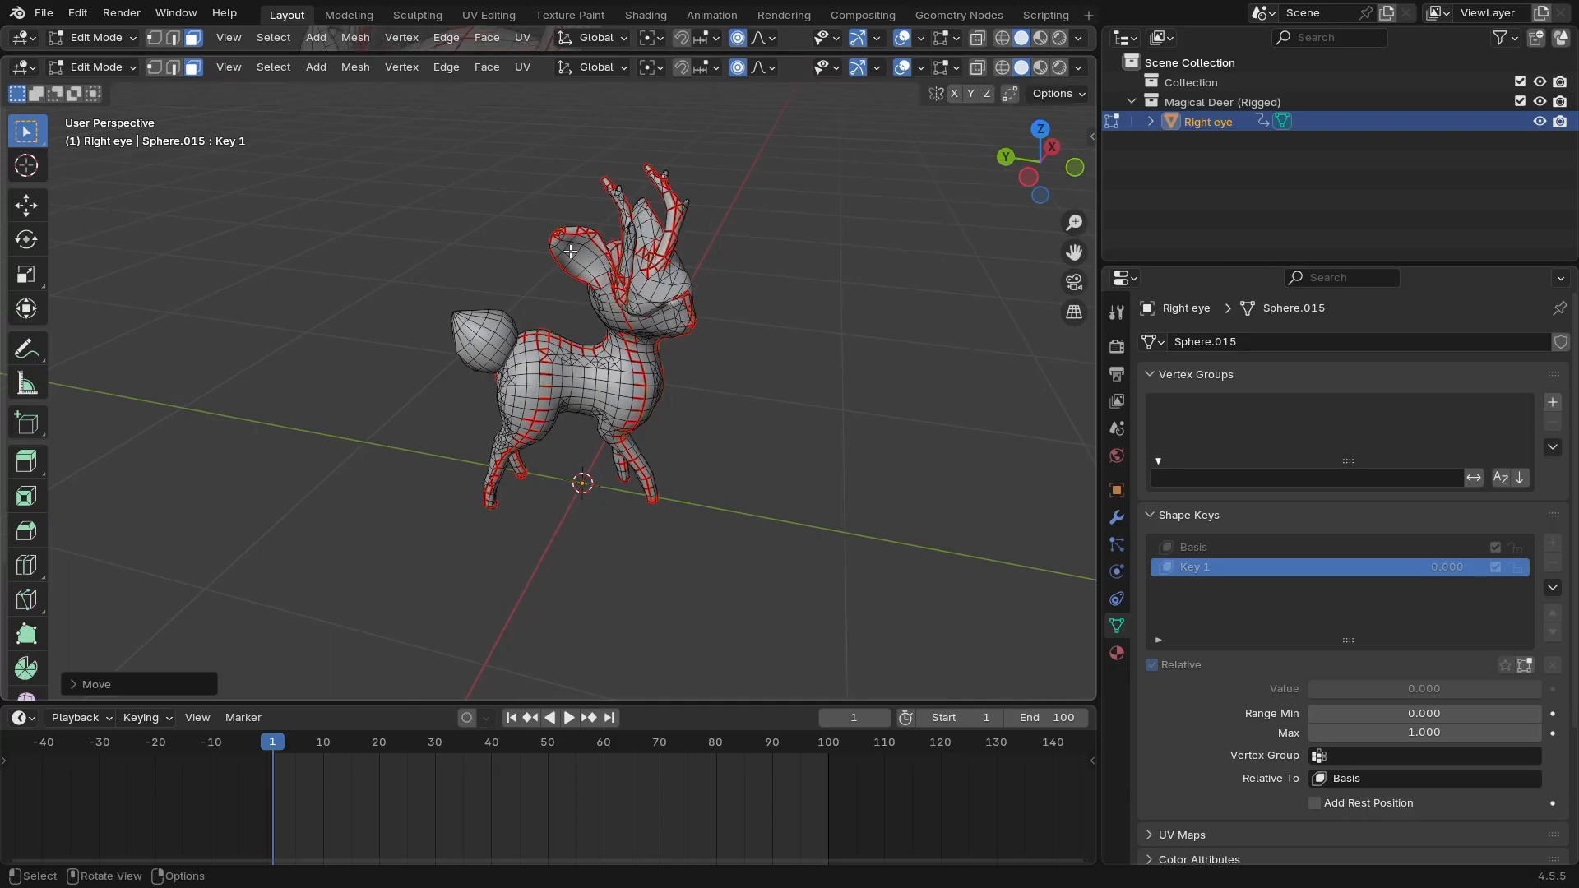
Pull the deer's ear and both antlers inward toward the head with proportional moves
key(g)
click(659, 172)
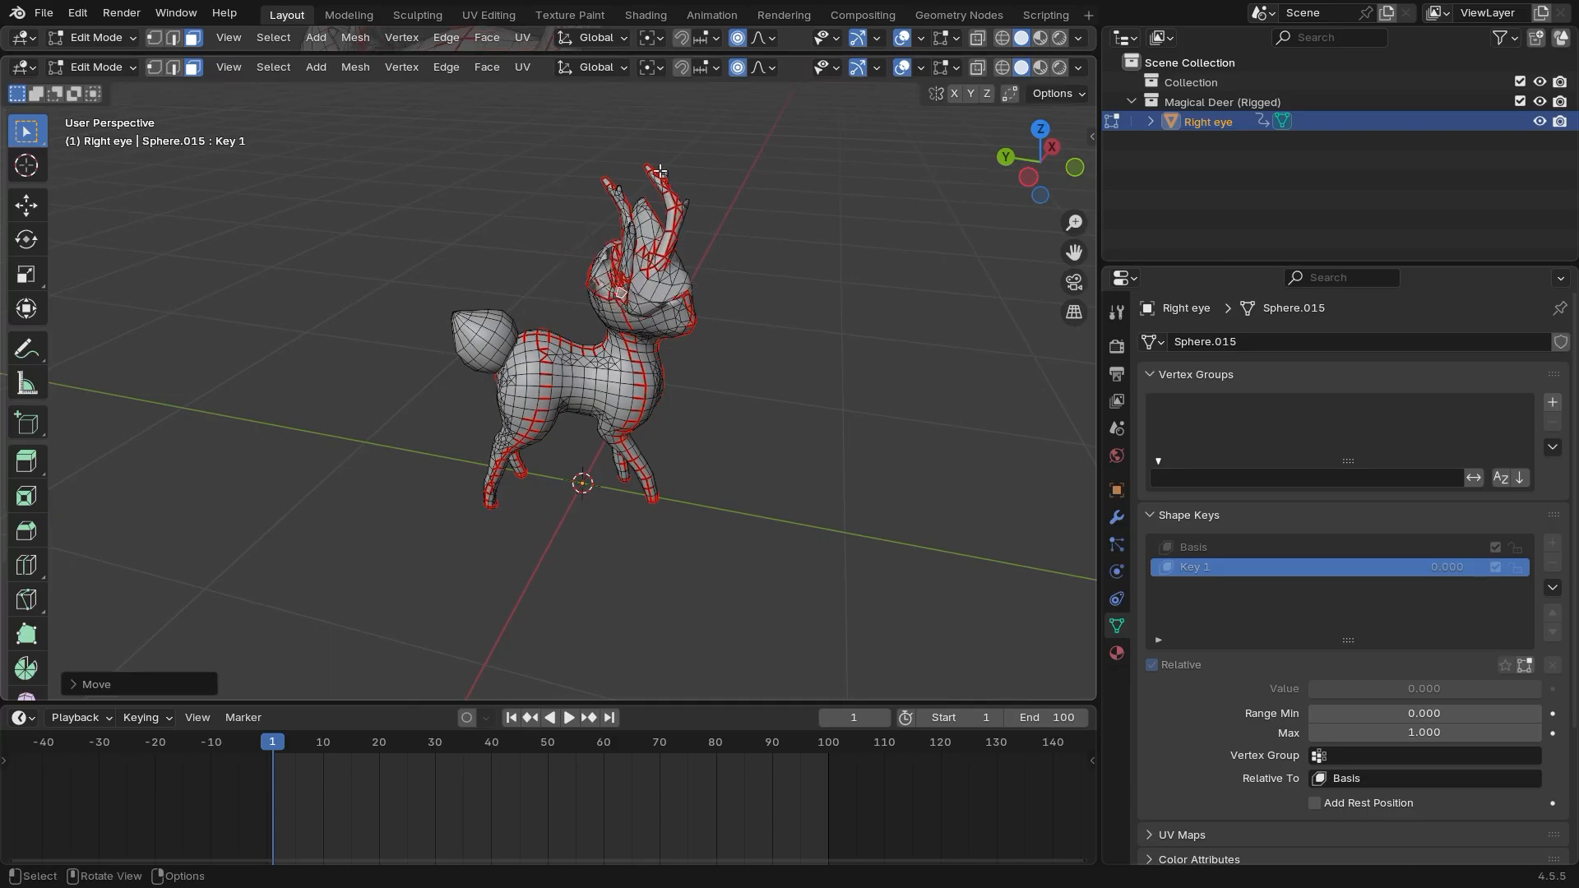
key(g)
click(610, 181)
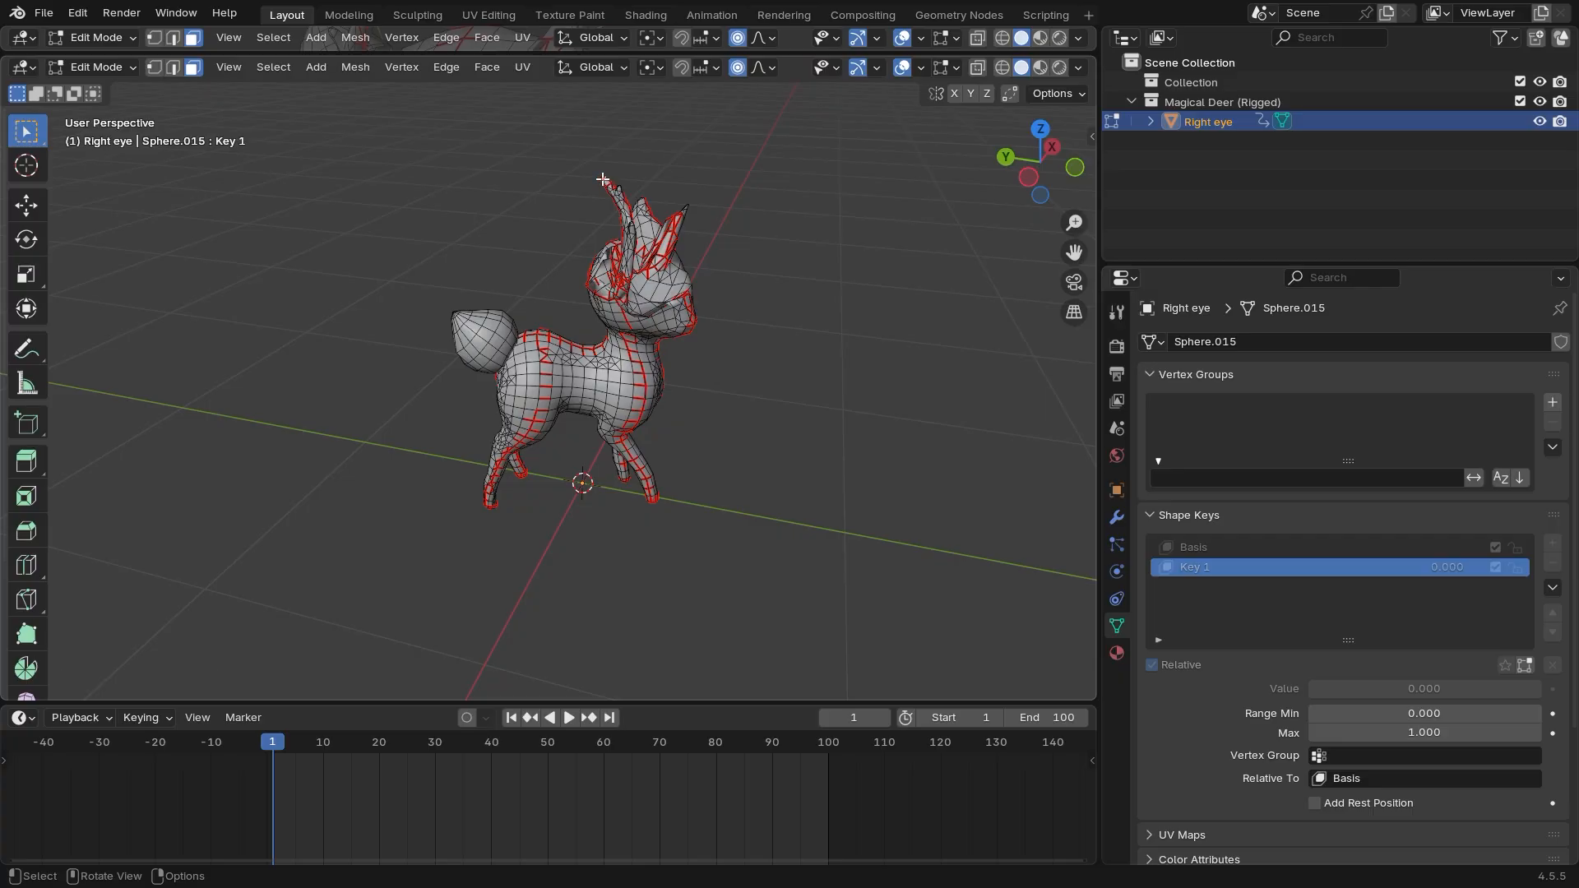
key(g)
click(653, 294)
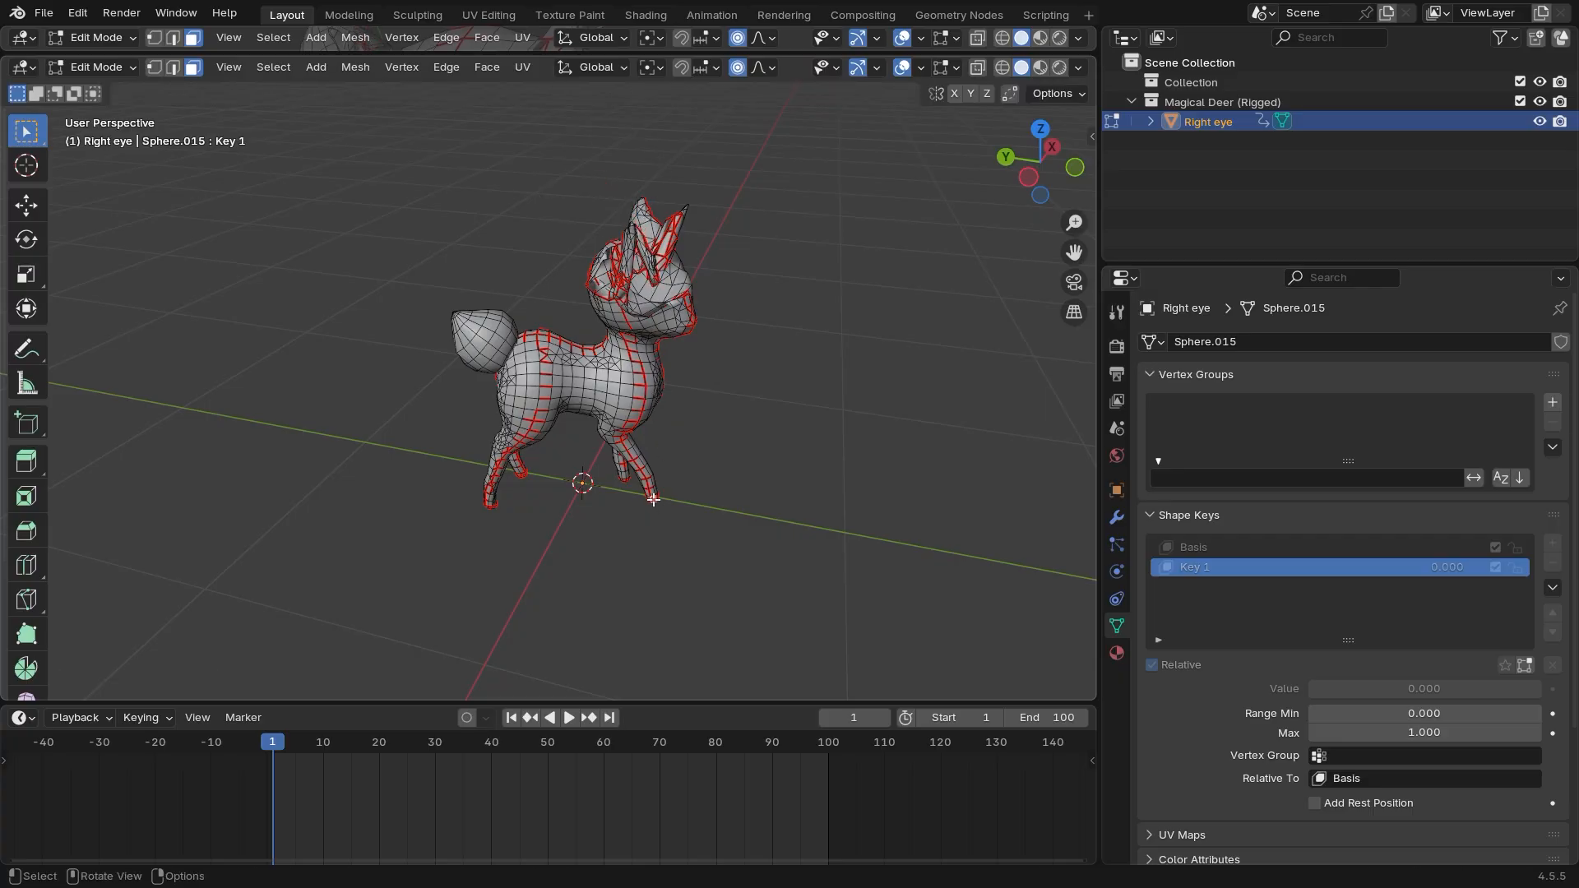
Pull the deer's front and hind legs up into the body, one after another
key(g)
click(629, 401)
key(g)
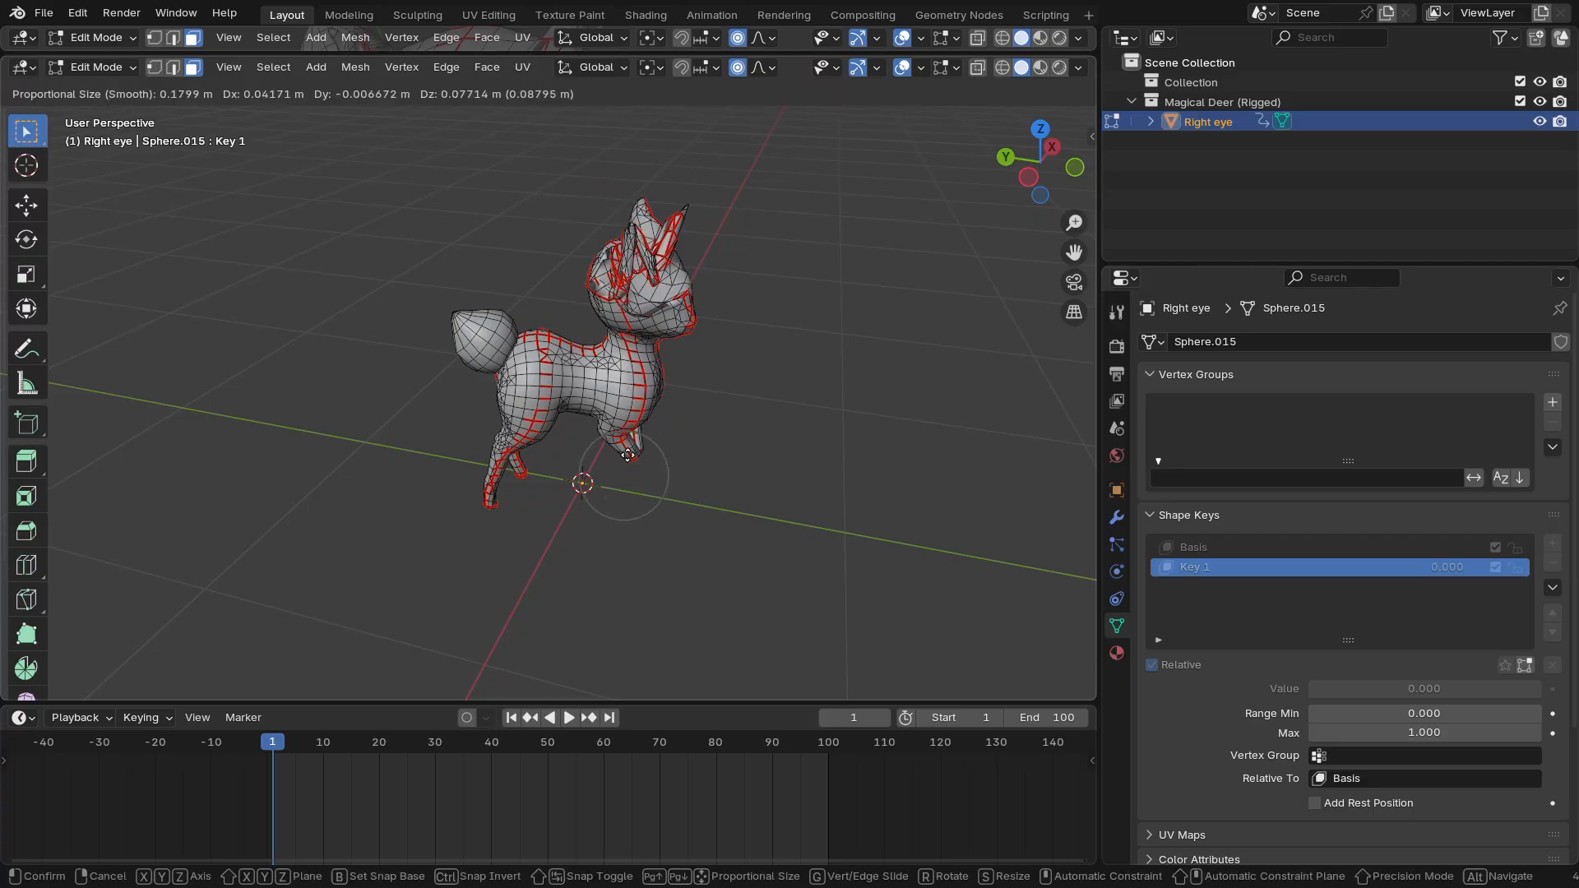
click(628, 402)
click(494, 503)
key(g)
click(548, 412)
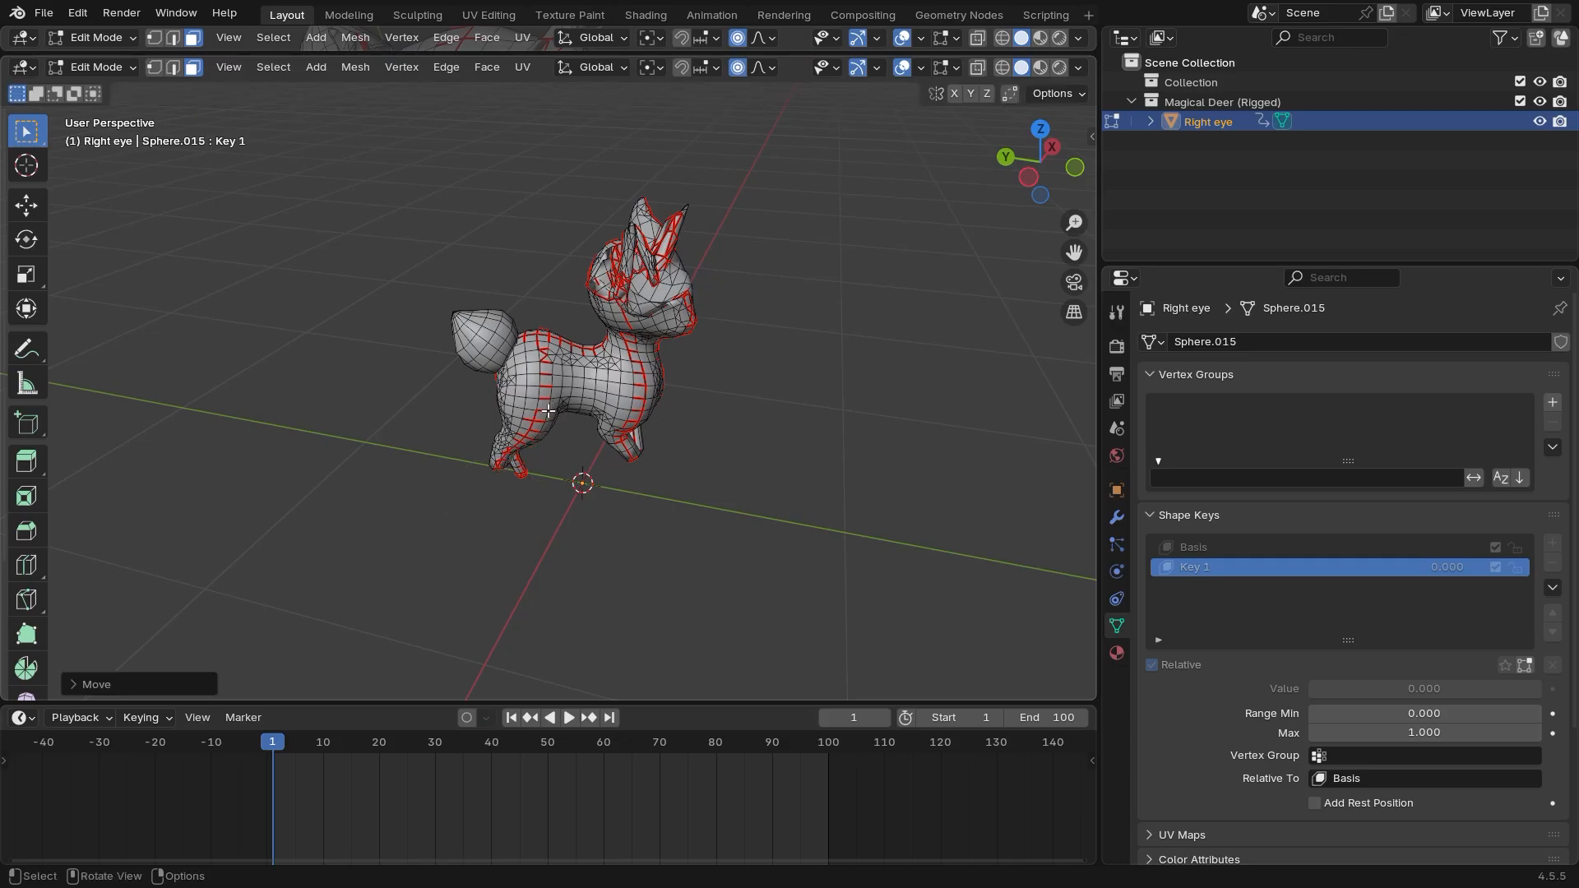
click(520, 470)
key(g)
click(561, 392)
Push the tail and hindquarters forward into the body, enlarging the proportional size to about 0.47 m
click(456, 315)
key(g)
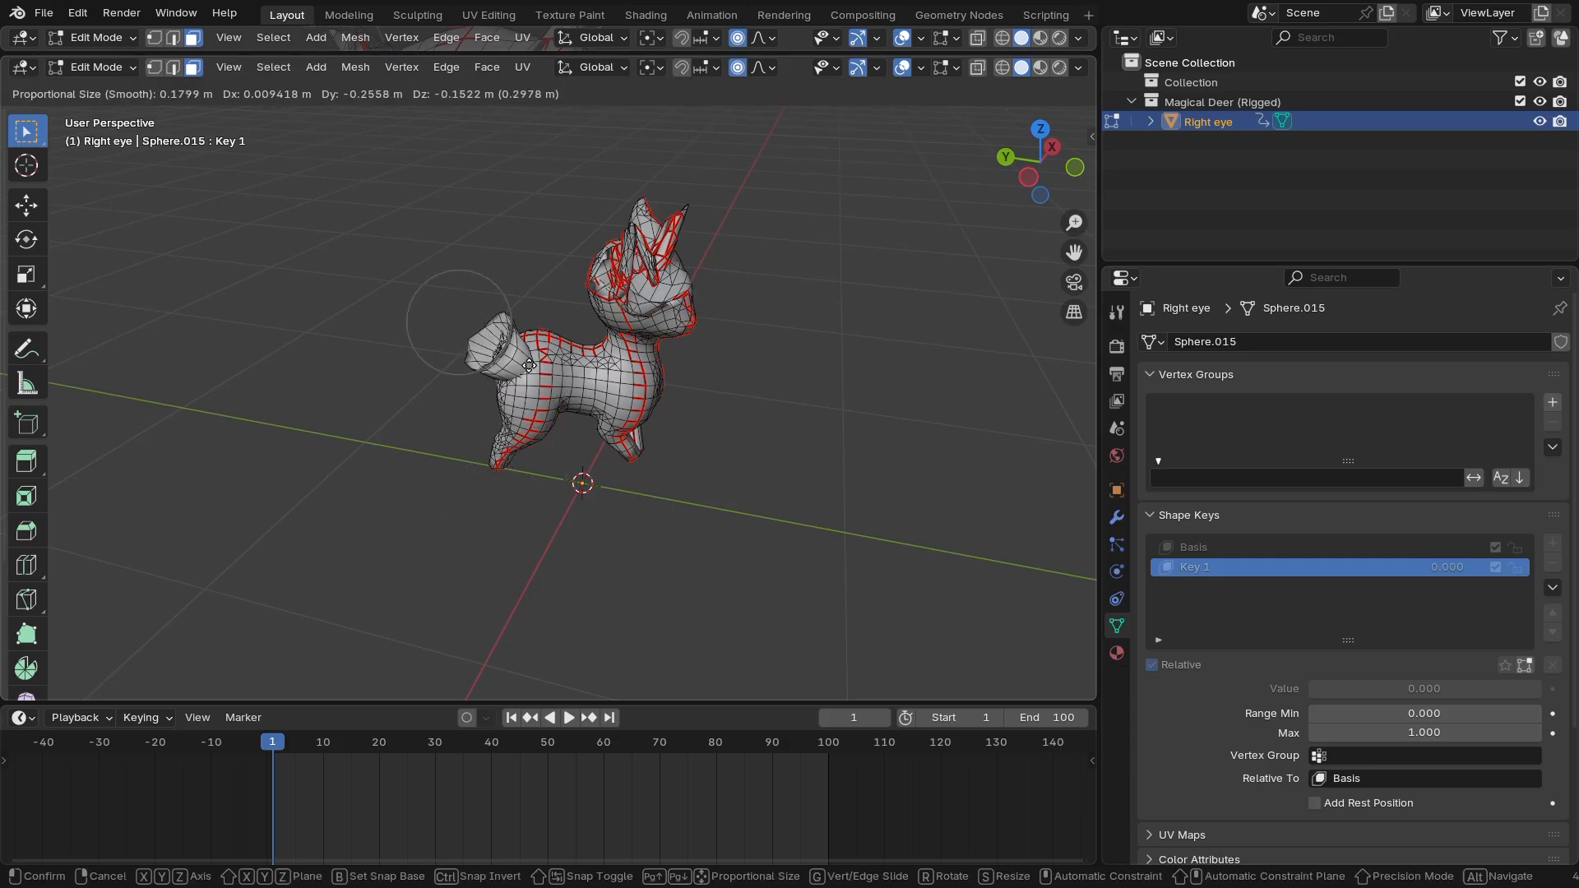
click(485, 345)
click(486, 346)
key(g)
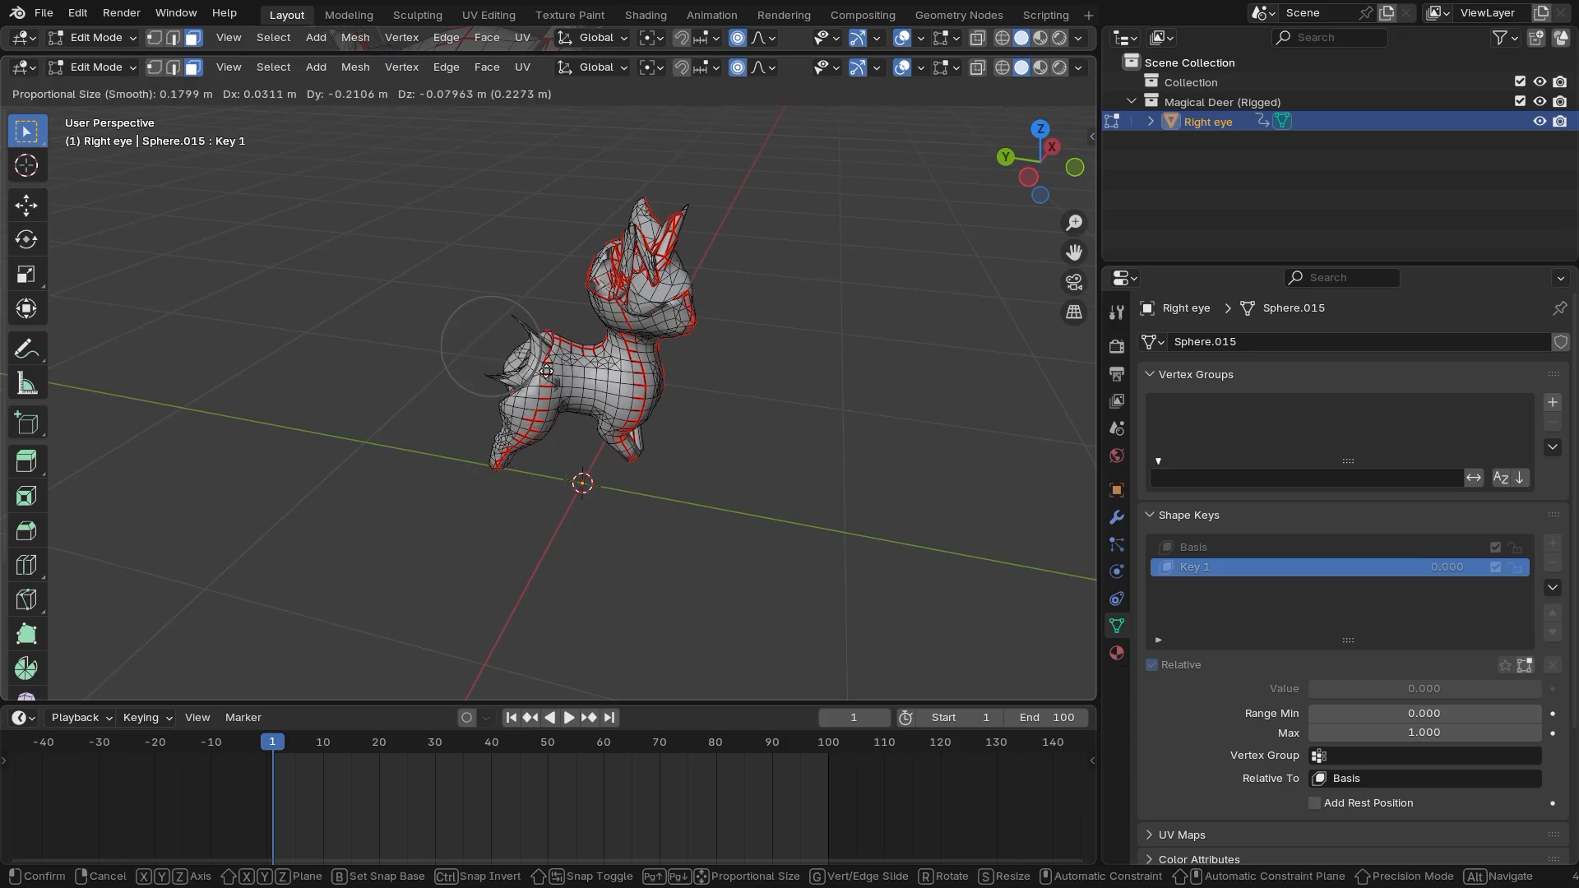
scroll(538, 362, up, 1)
scroll(568, 378, down, 12)
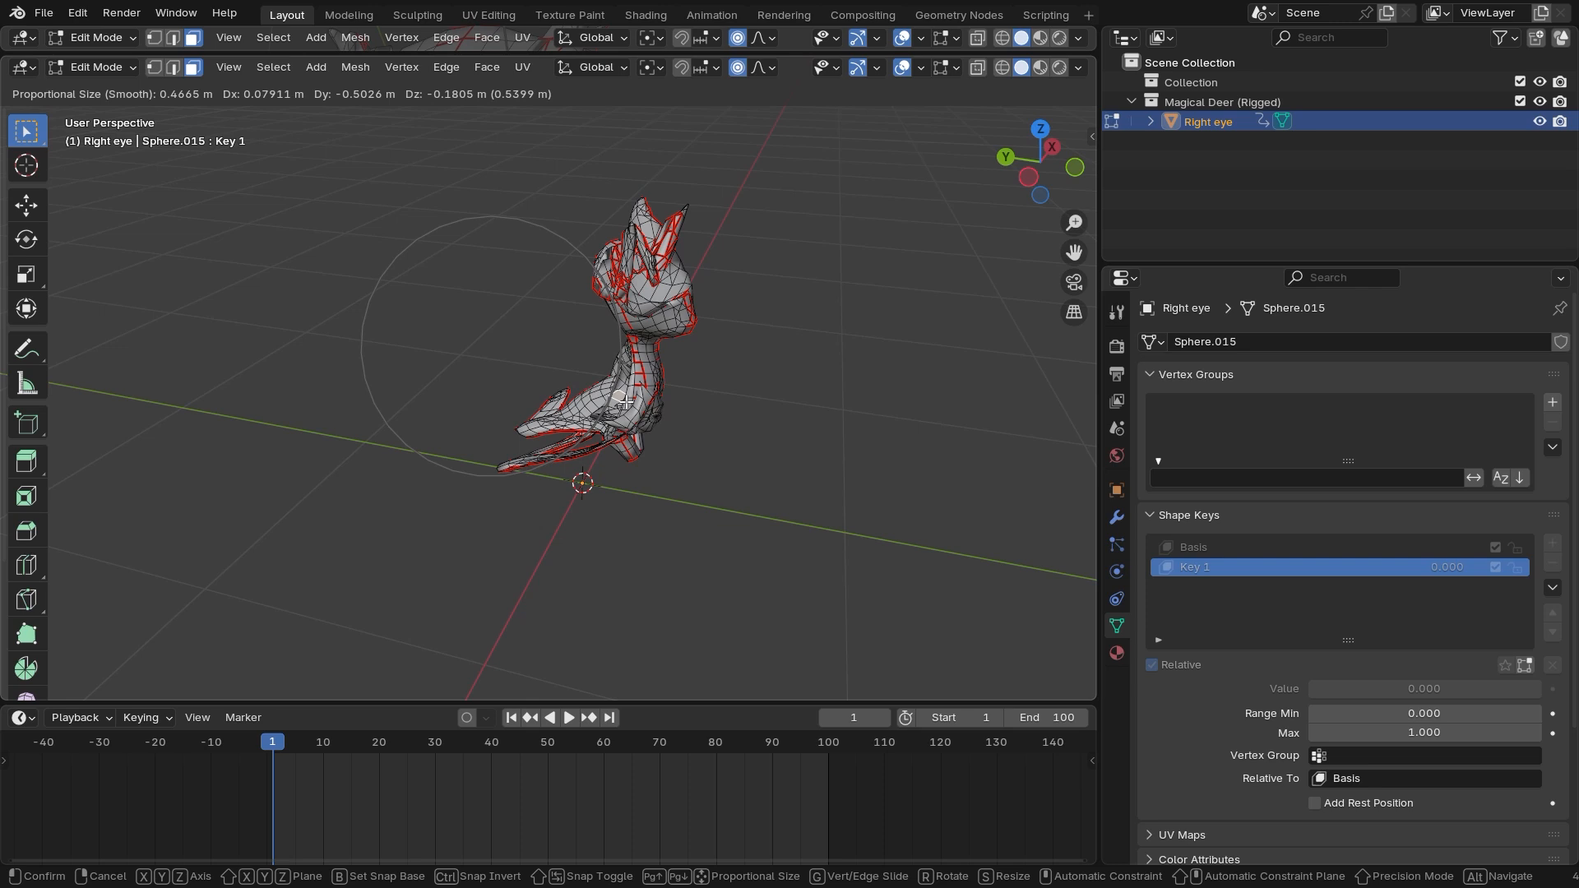
click(625, 401)
Pull the deer's head down into the body and shorten the spike that sticks out above it
click(666, 231)
key(g)
click(633, 402)
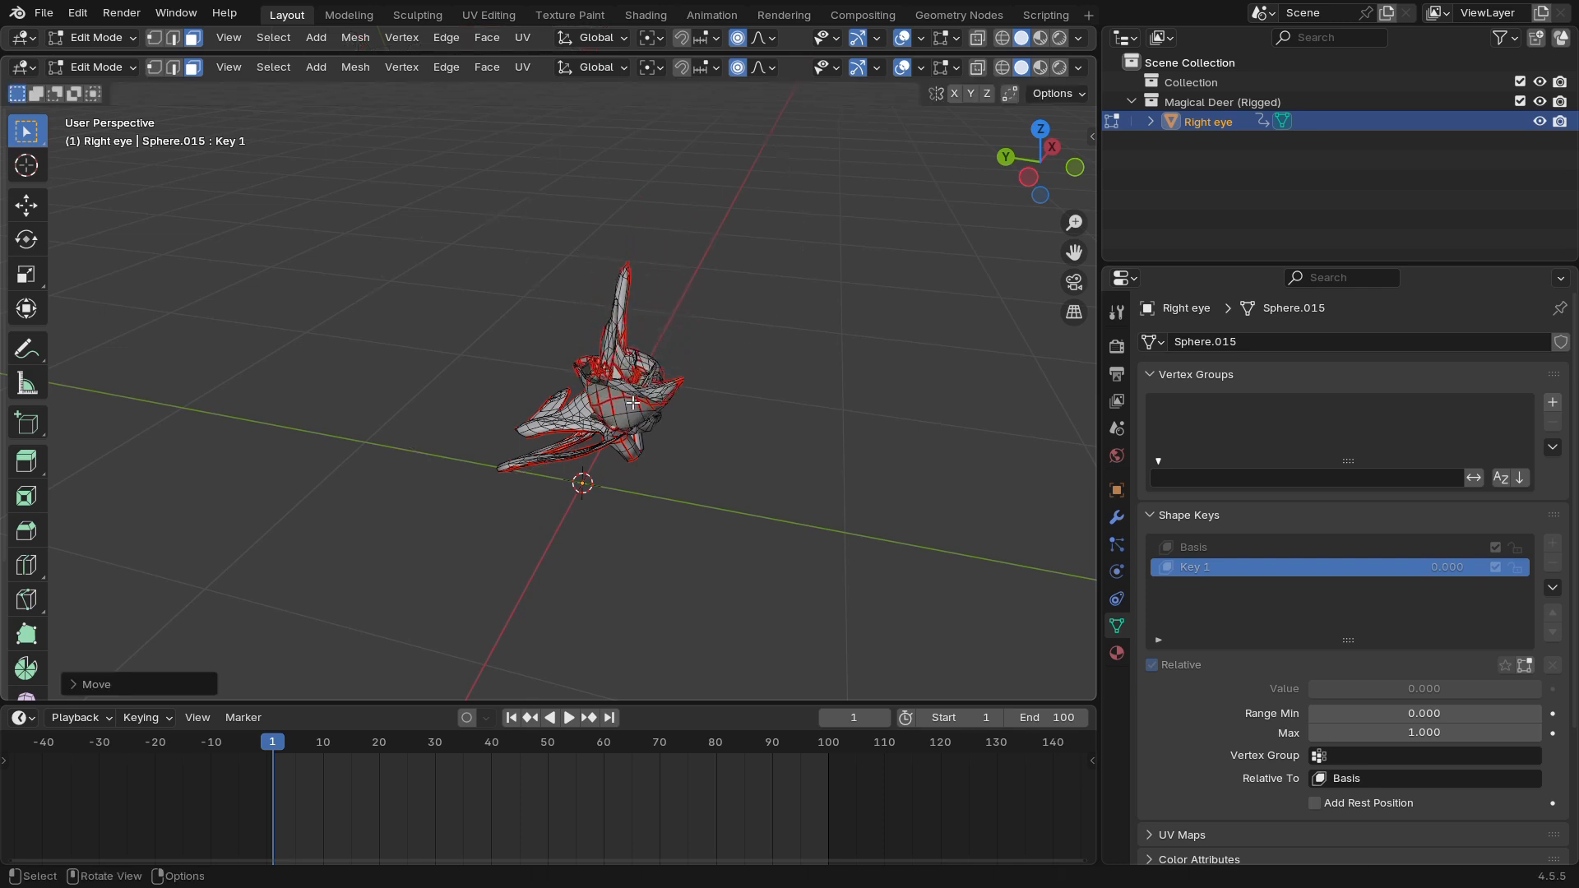
click(625, 274)
key(g)
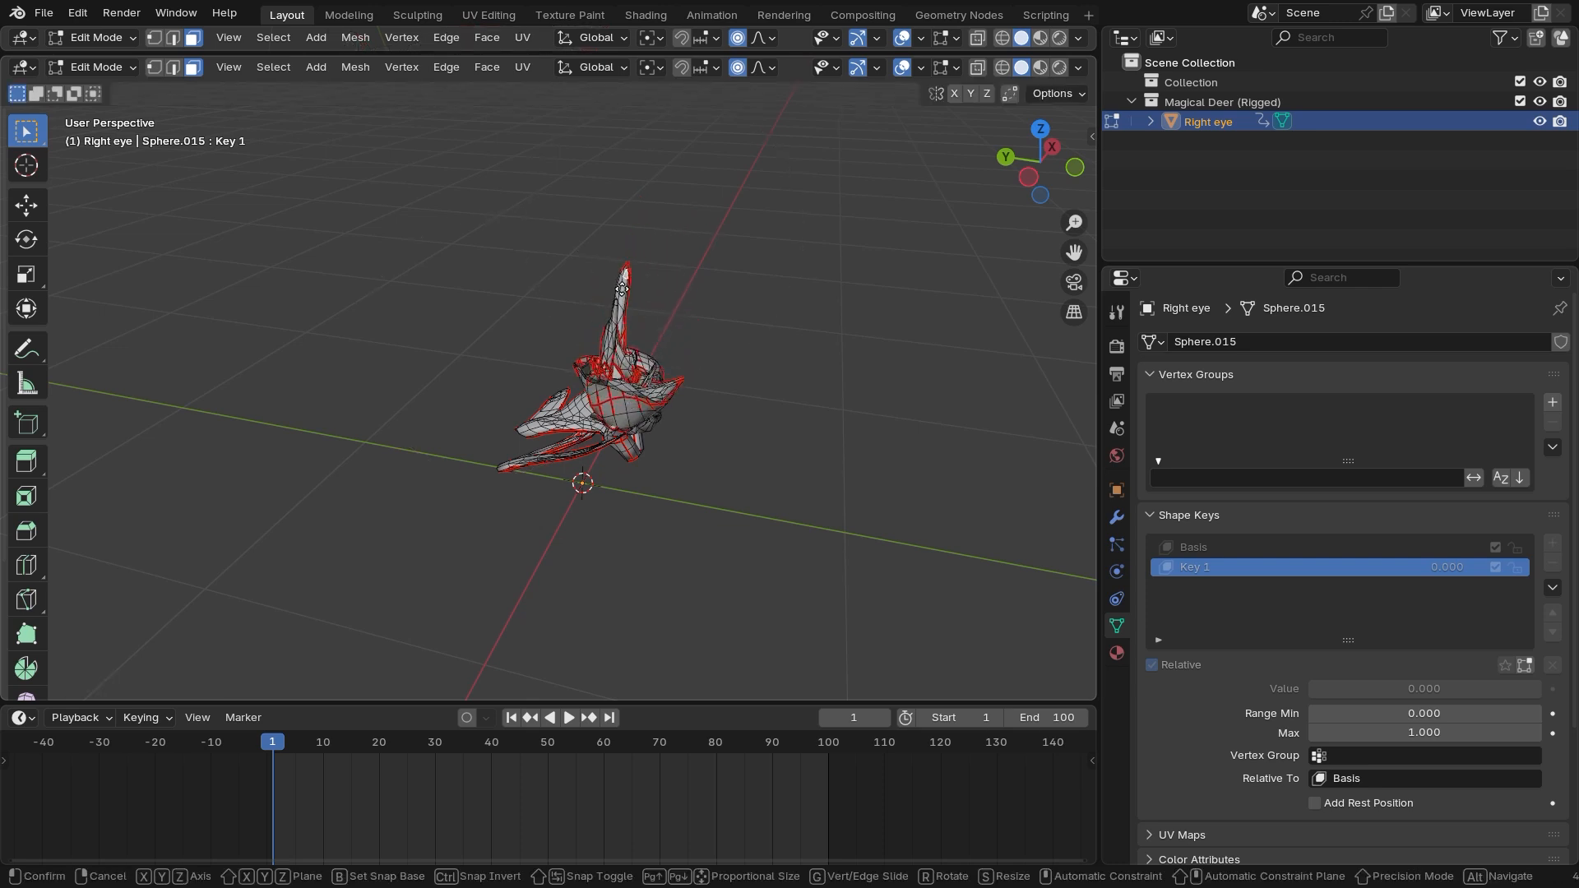
click(622, 343)
Pull the stretched hindquarters forward and a lower leg tip up into the collapsed body
middle_drag(582, 513, 491, 352)
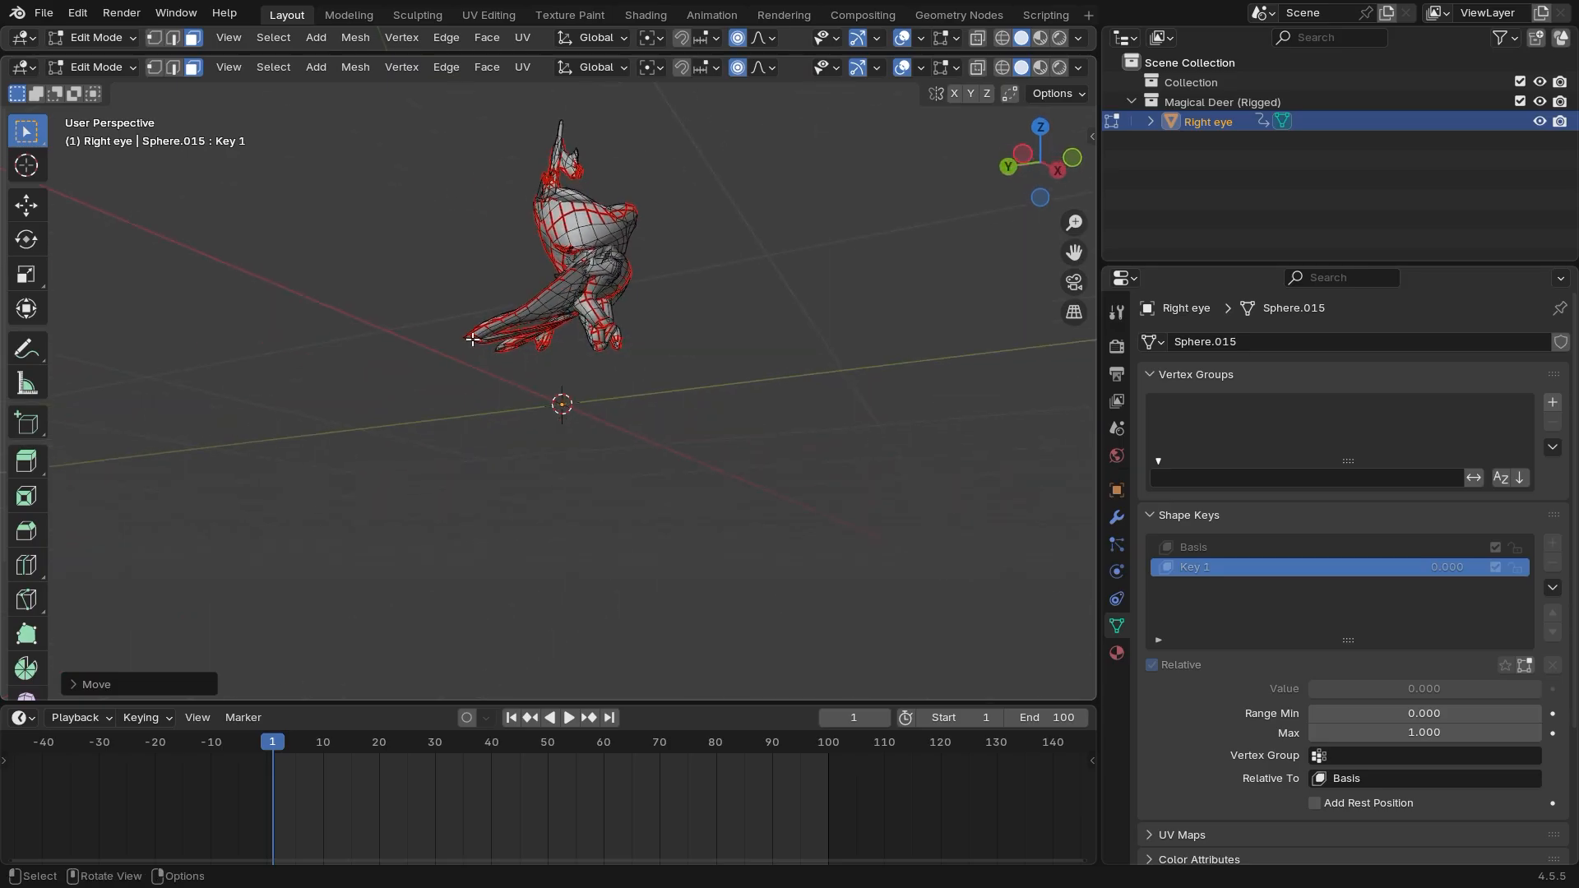
key(g)
click(619, 325)
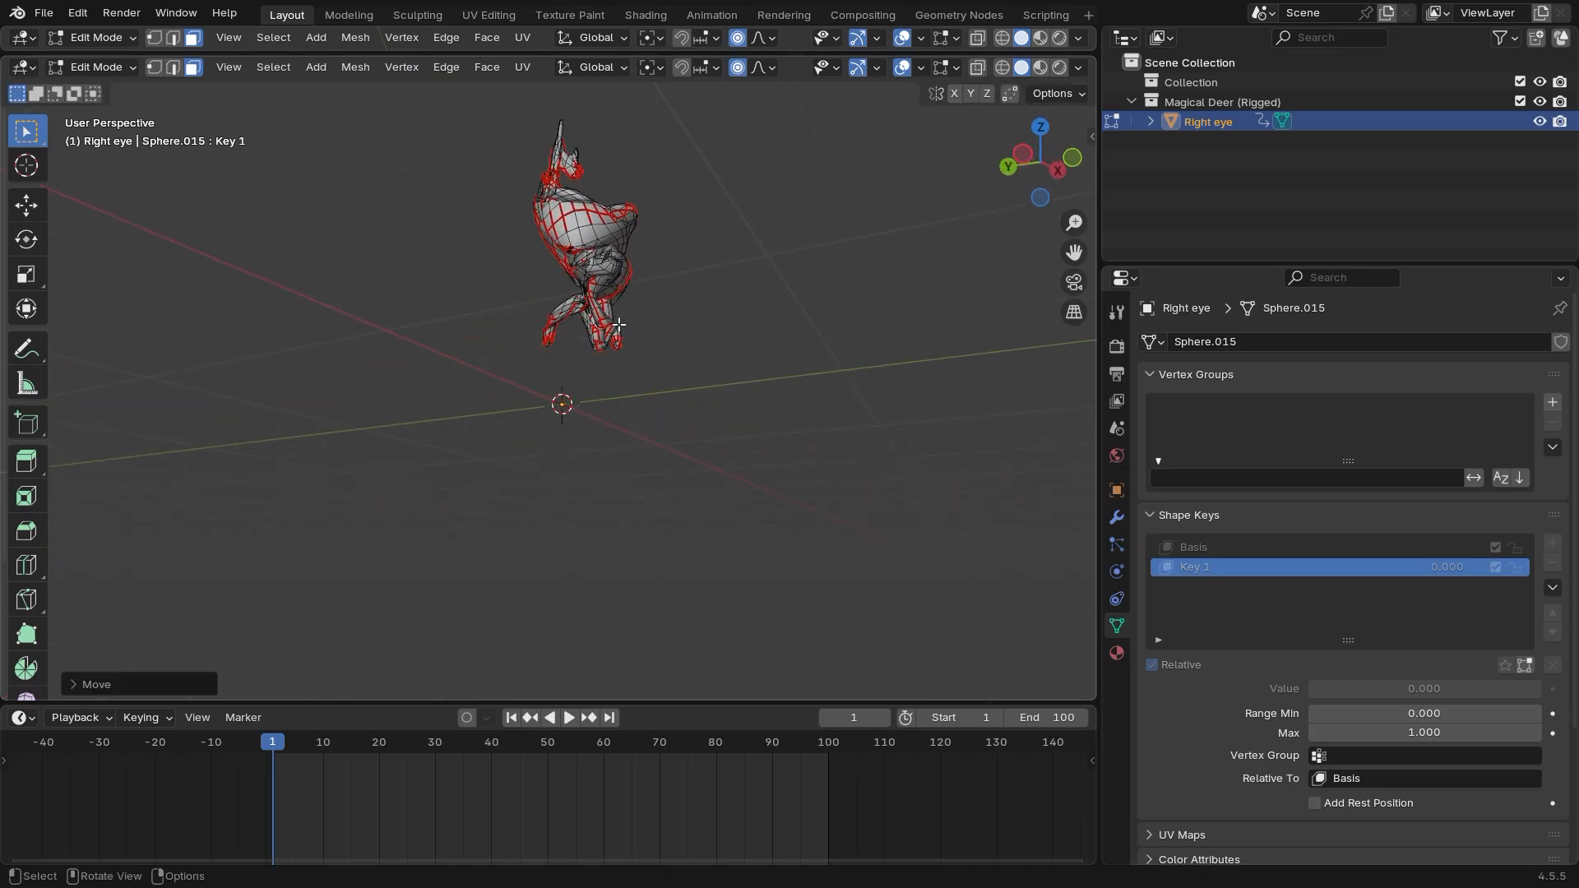
click(619, 346)
key(g)
click(597, 249)
Crumple the remaining mesh into a compact shape with two more proportional moves from another angle
middle_drag(597, 248, 711, 362)
click(577, 252)
key(g)
click(605, 337)
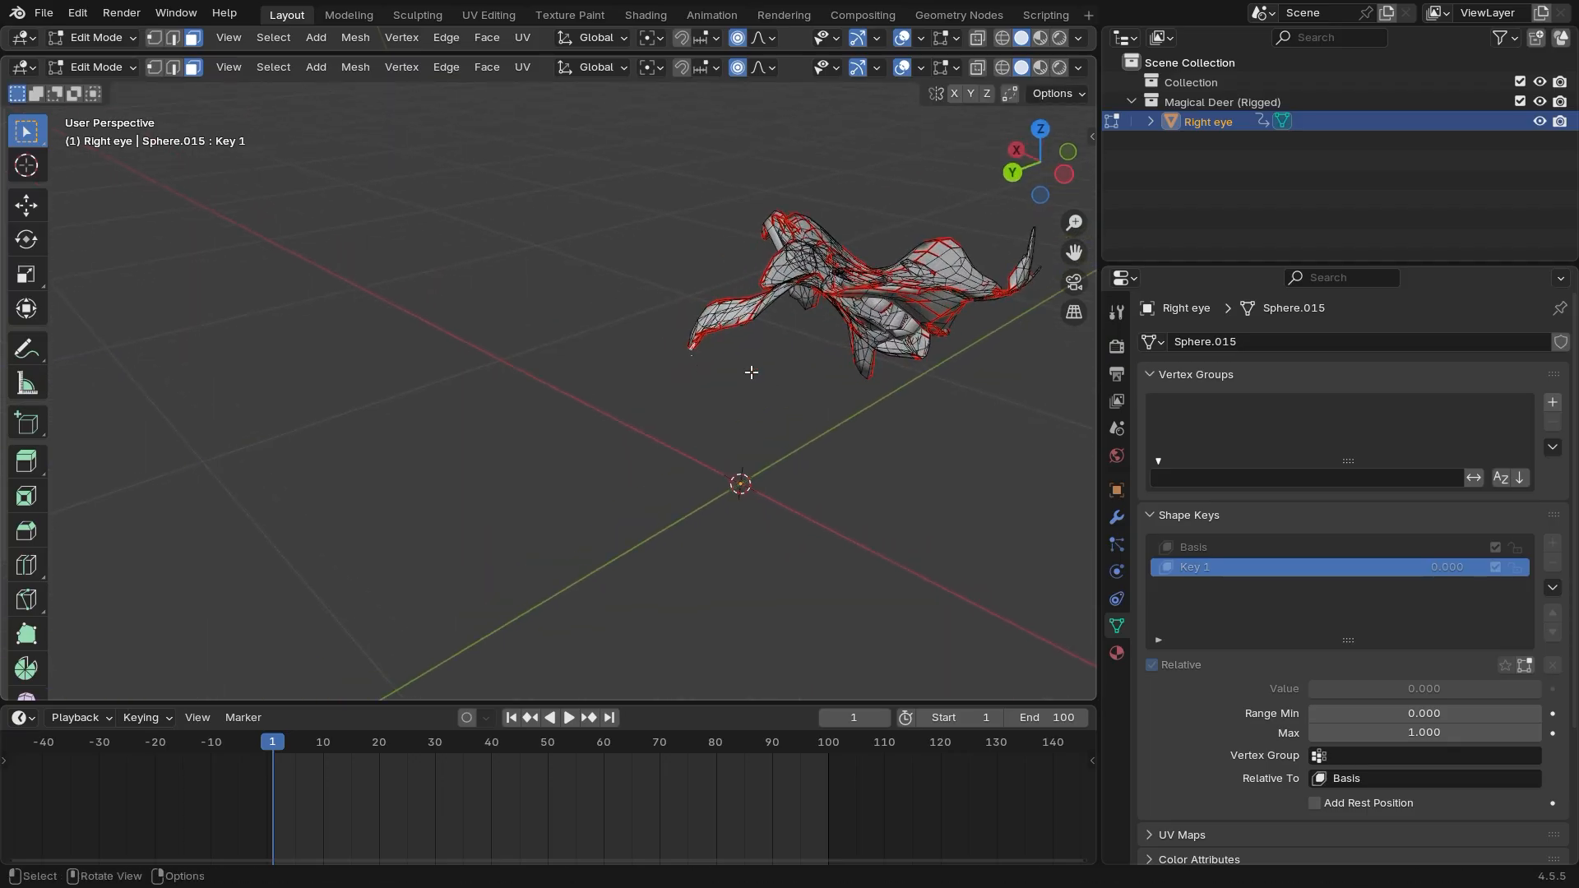
scroll(751, 372, down, 2)
key(g)
click(863, 425)
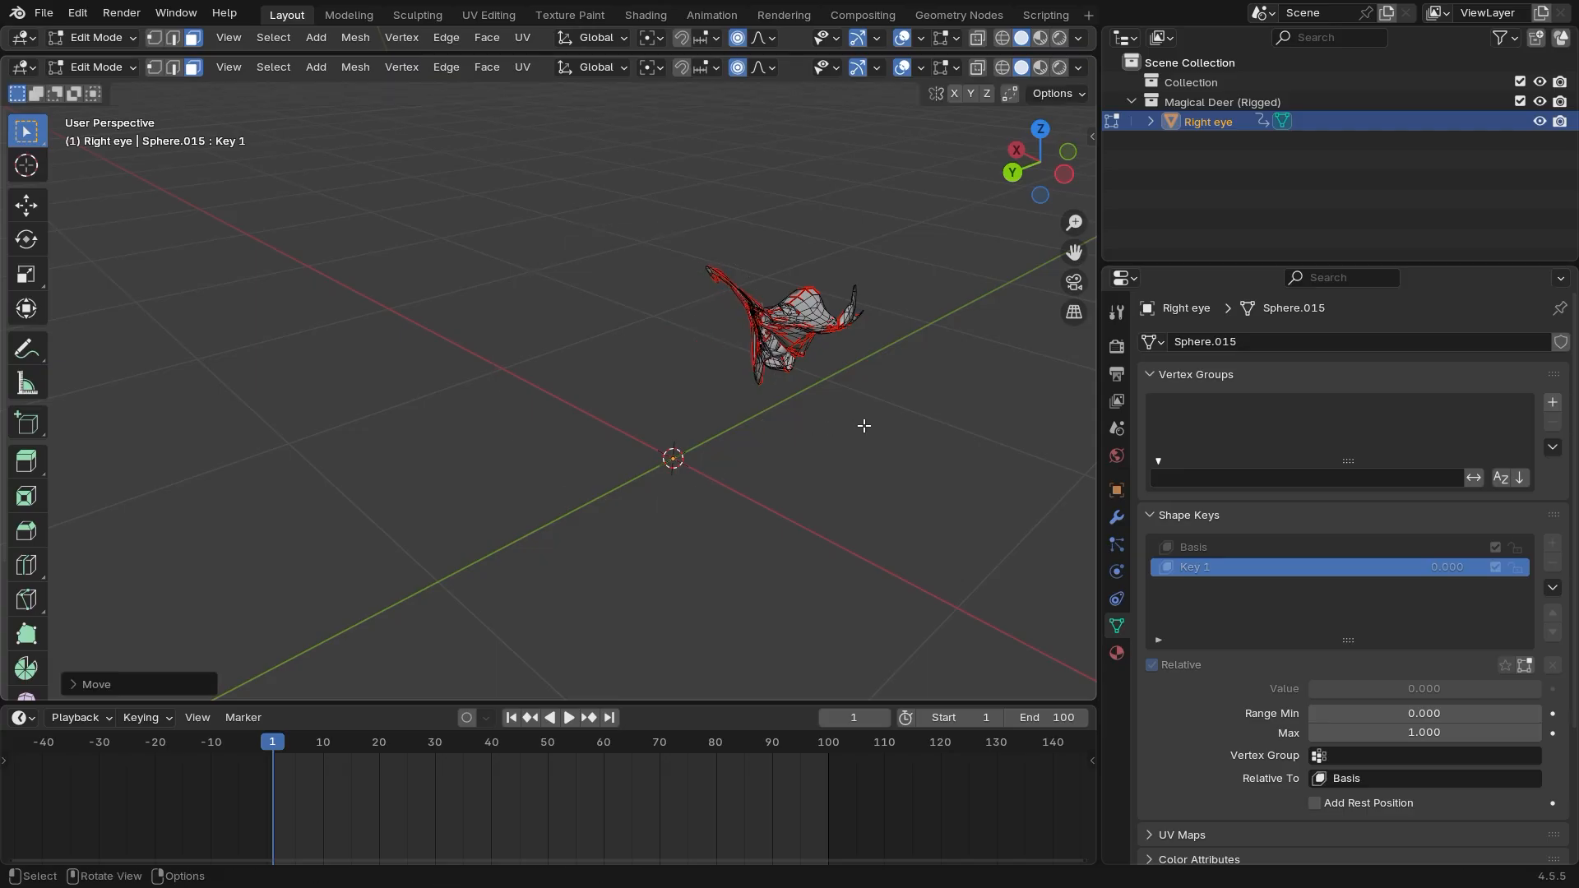
Frame the crumpled mesh in the view and return to Object Mode
middle_drag(863, 425, 690, 445)
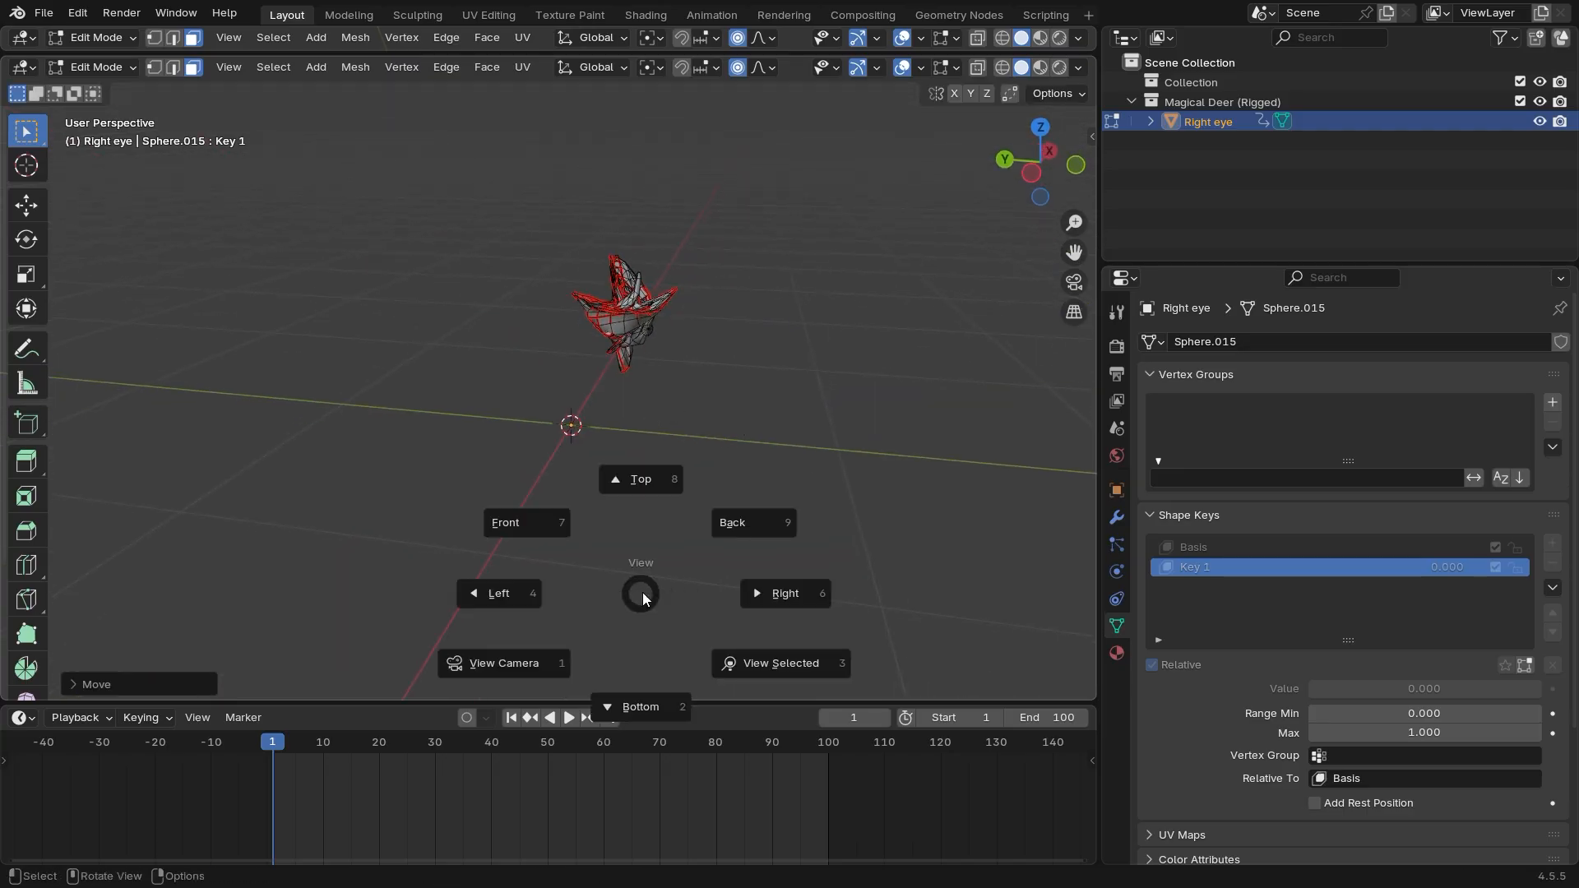
click(779, 662)
ctrl+middle_drag(733, 547, 707, 293)
key(KP_Decimal)
ctrl+middle_drag(630, 436, 740, 581)
ctrl+middle_drag(699, 355, 734, 481)
key(Tab)
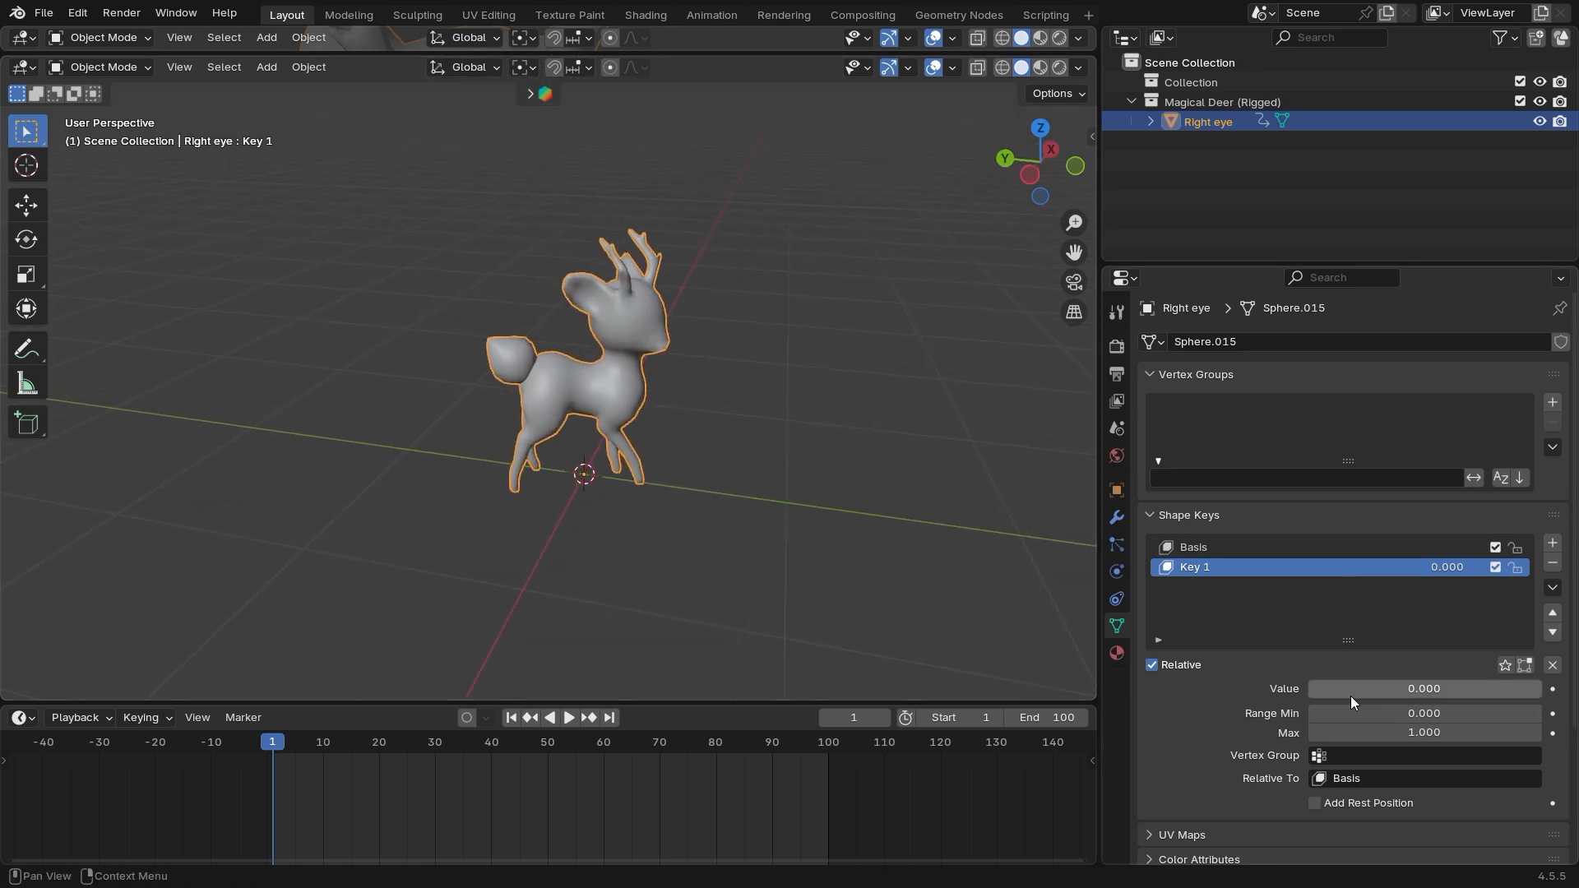
Keyframe Key 1's value at 0.000 and move that keyframe to frame 20
drag(1350, 690, 1315, 691)
middle_drag(954, 576, 816, 572)
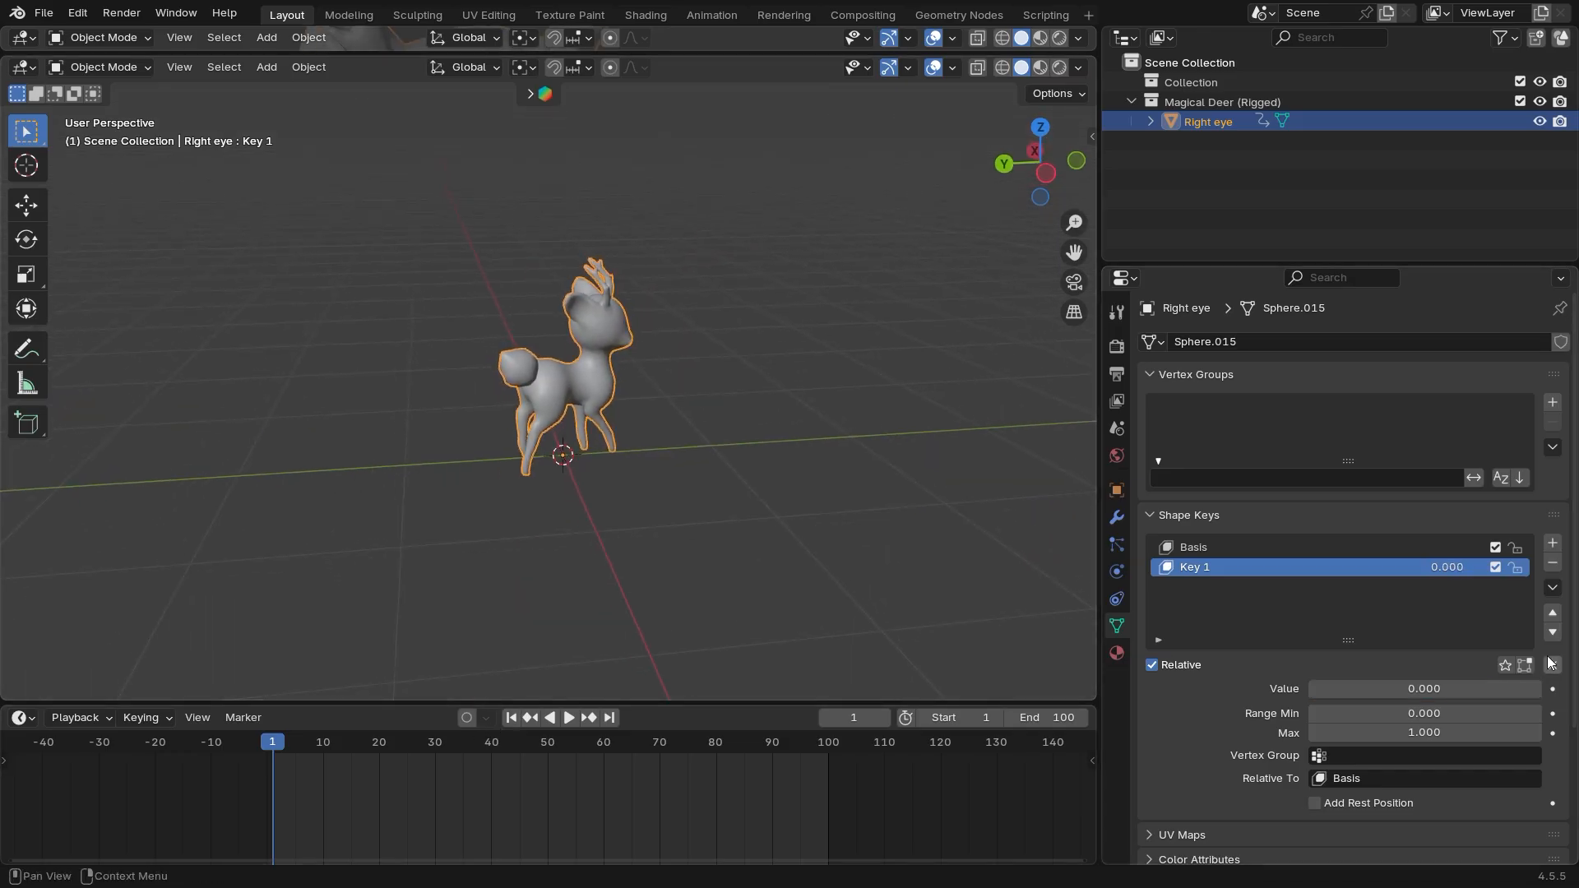
click(1552, 689)
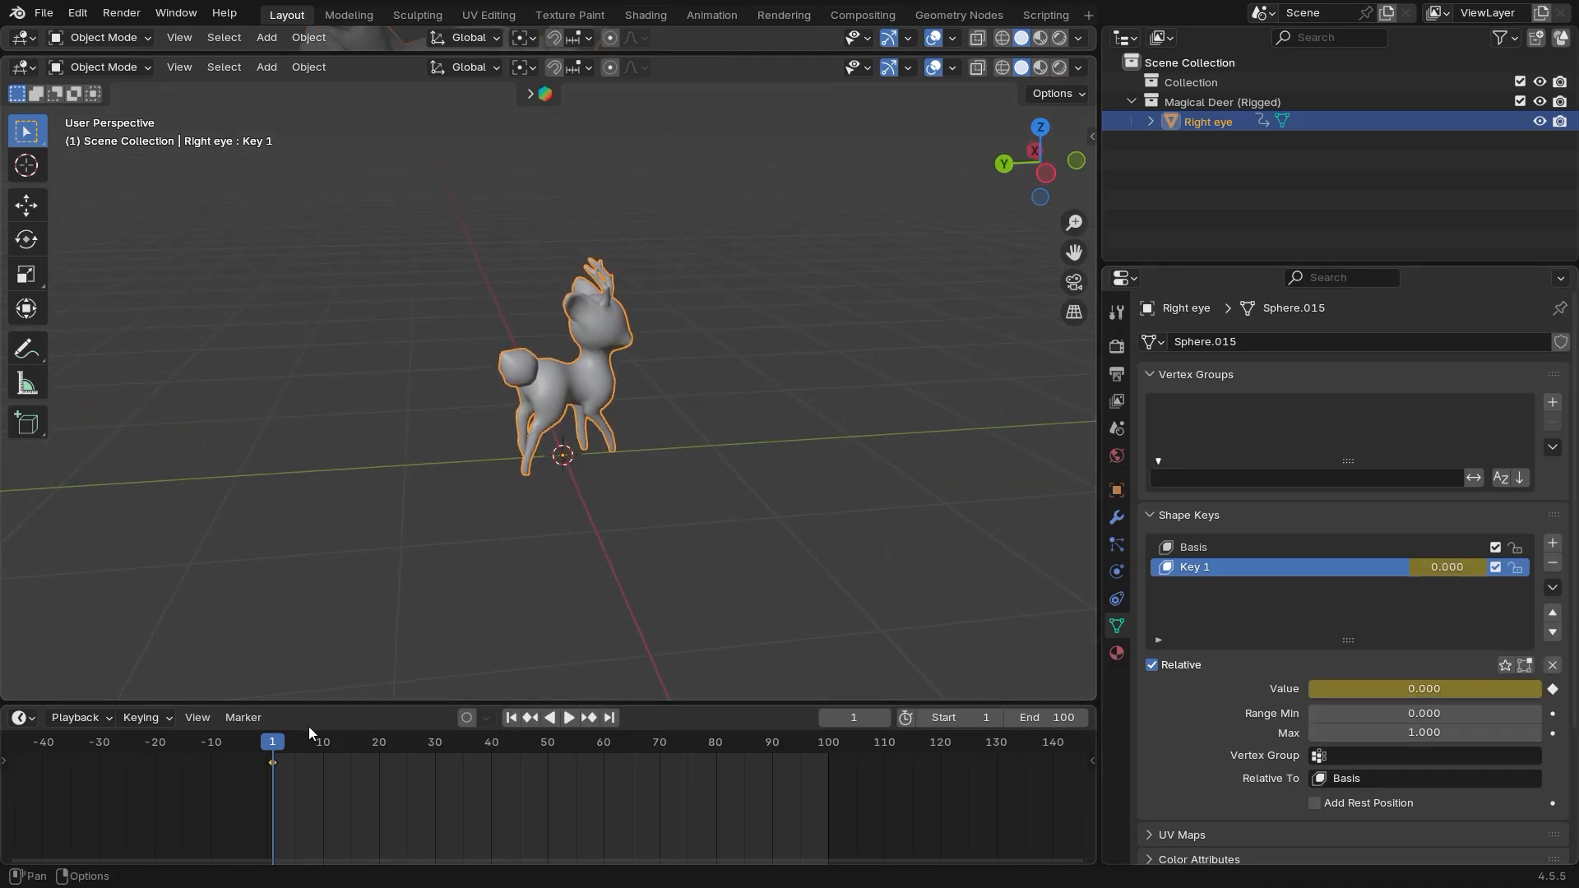
drag(273, 762, 328, 761)
click(380, 764)
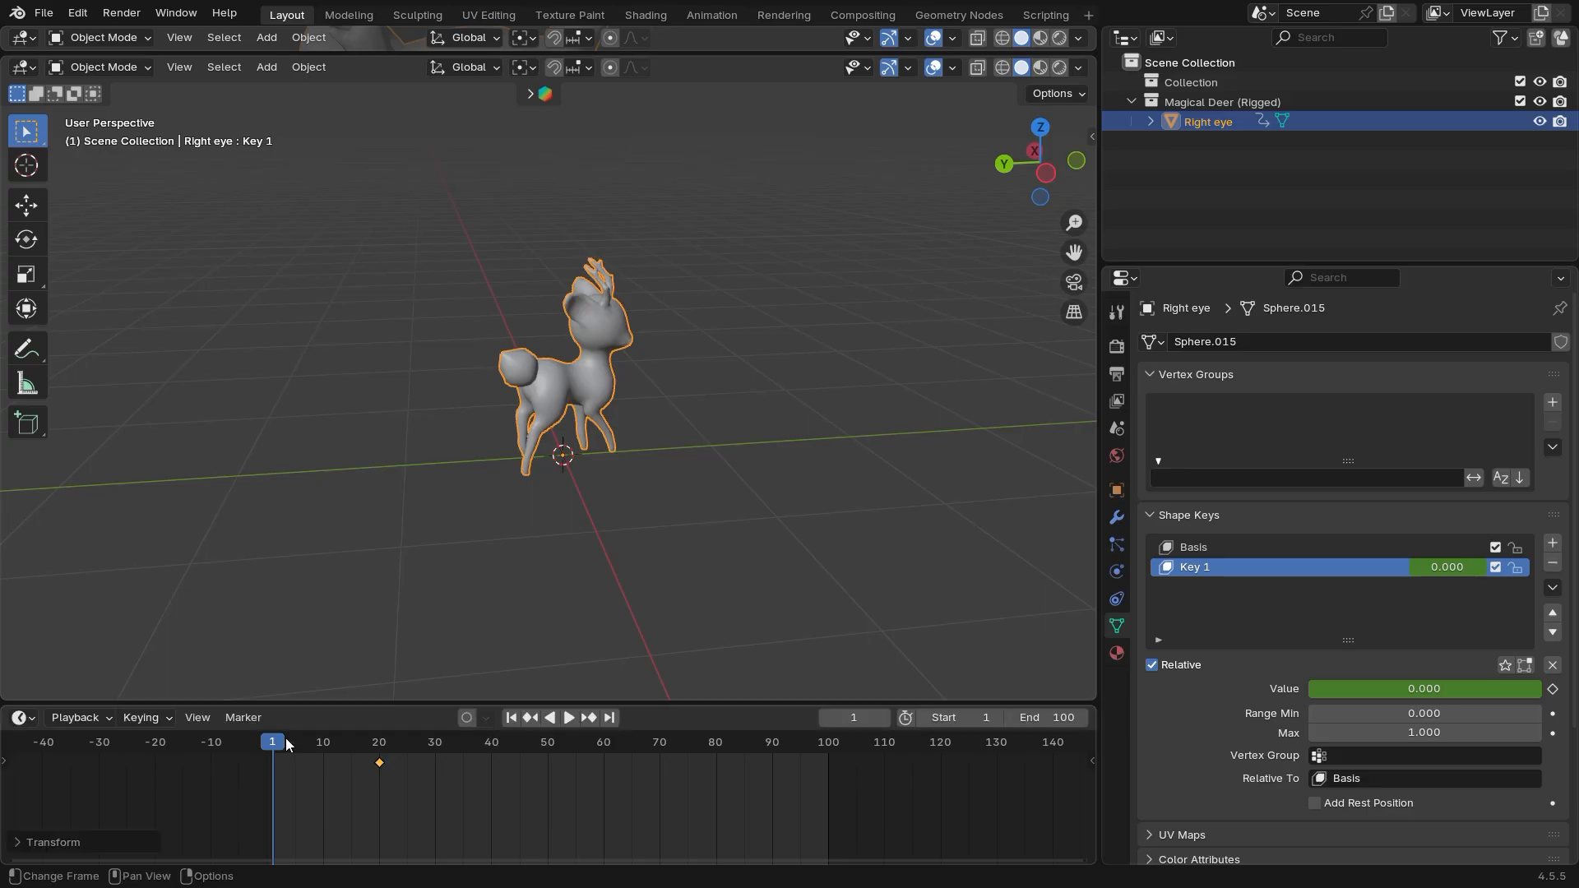
Move the playhead to frame 50 and keyframe Key 1's value at 1.000
key(space)
drag(552, 765, 547, 765)
scroll(697, 532, down, 1)
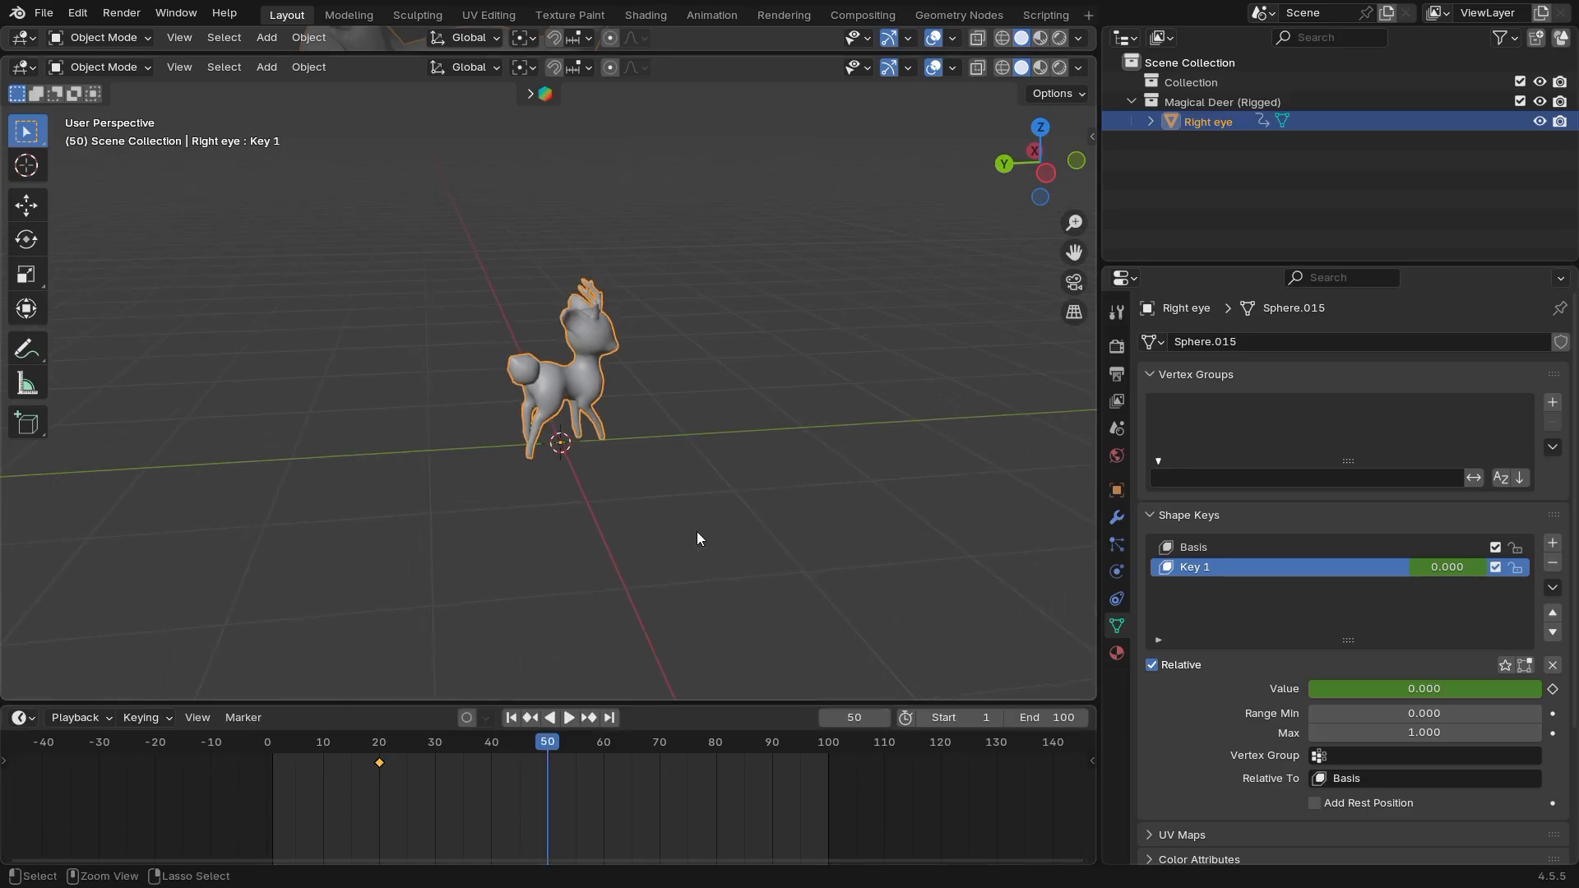
middle_drag(698, 532, 668, 512)
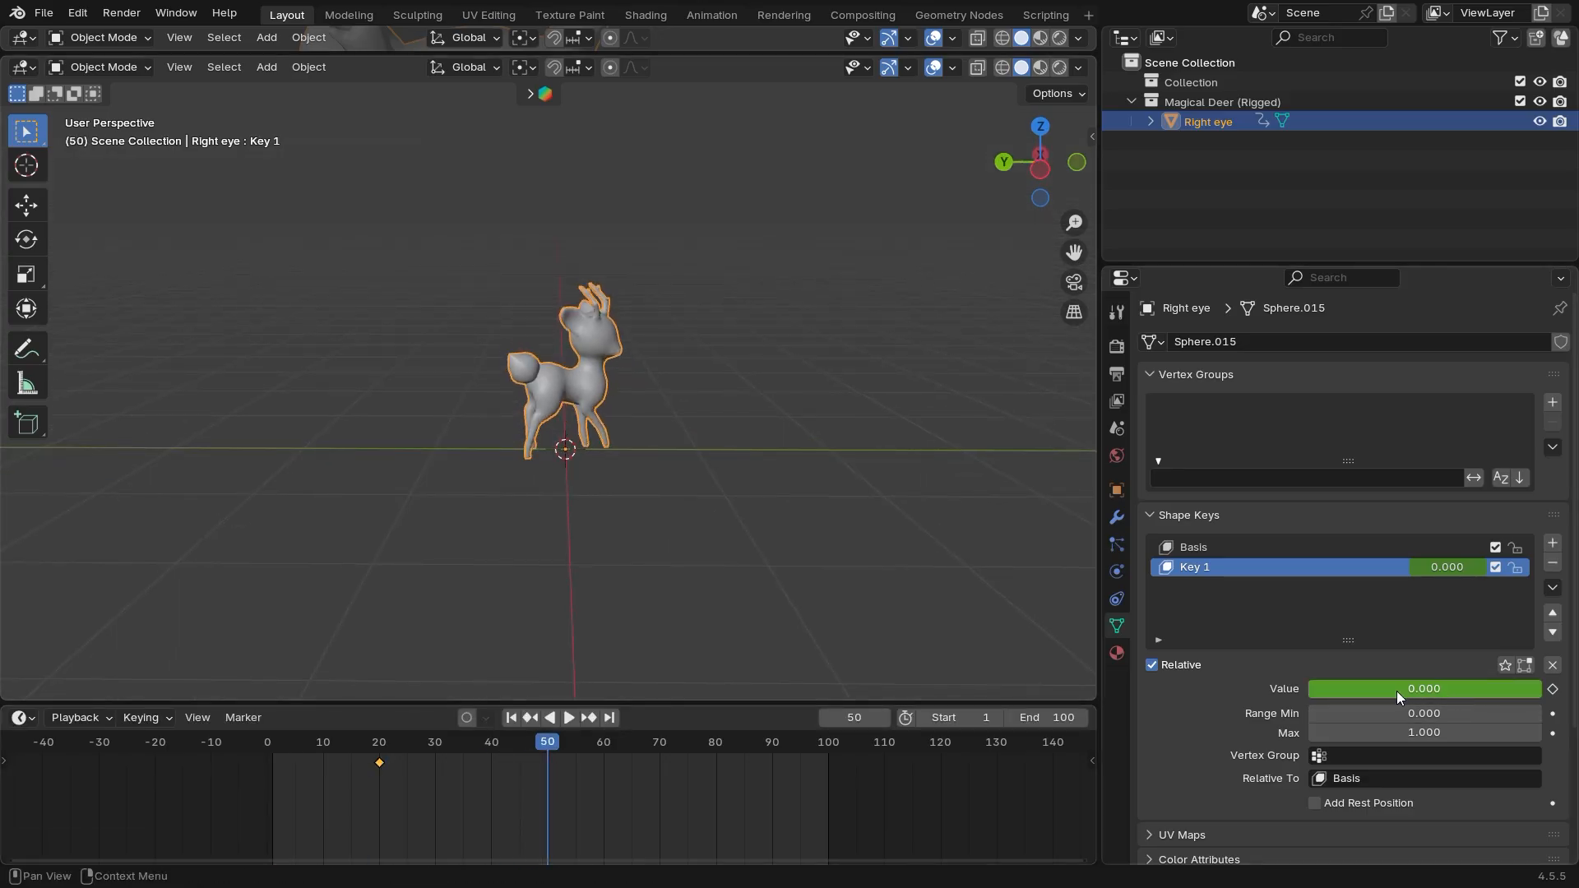
drag(1397, 691, 1542, 690)
click(1552, 689)
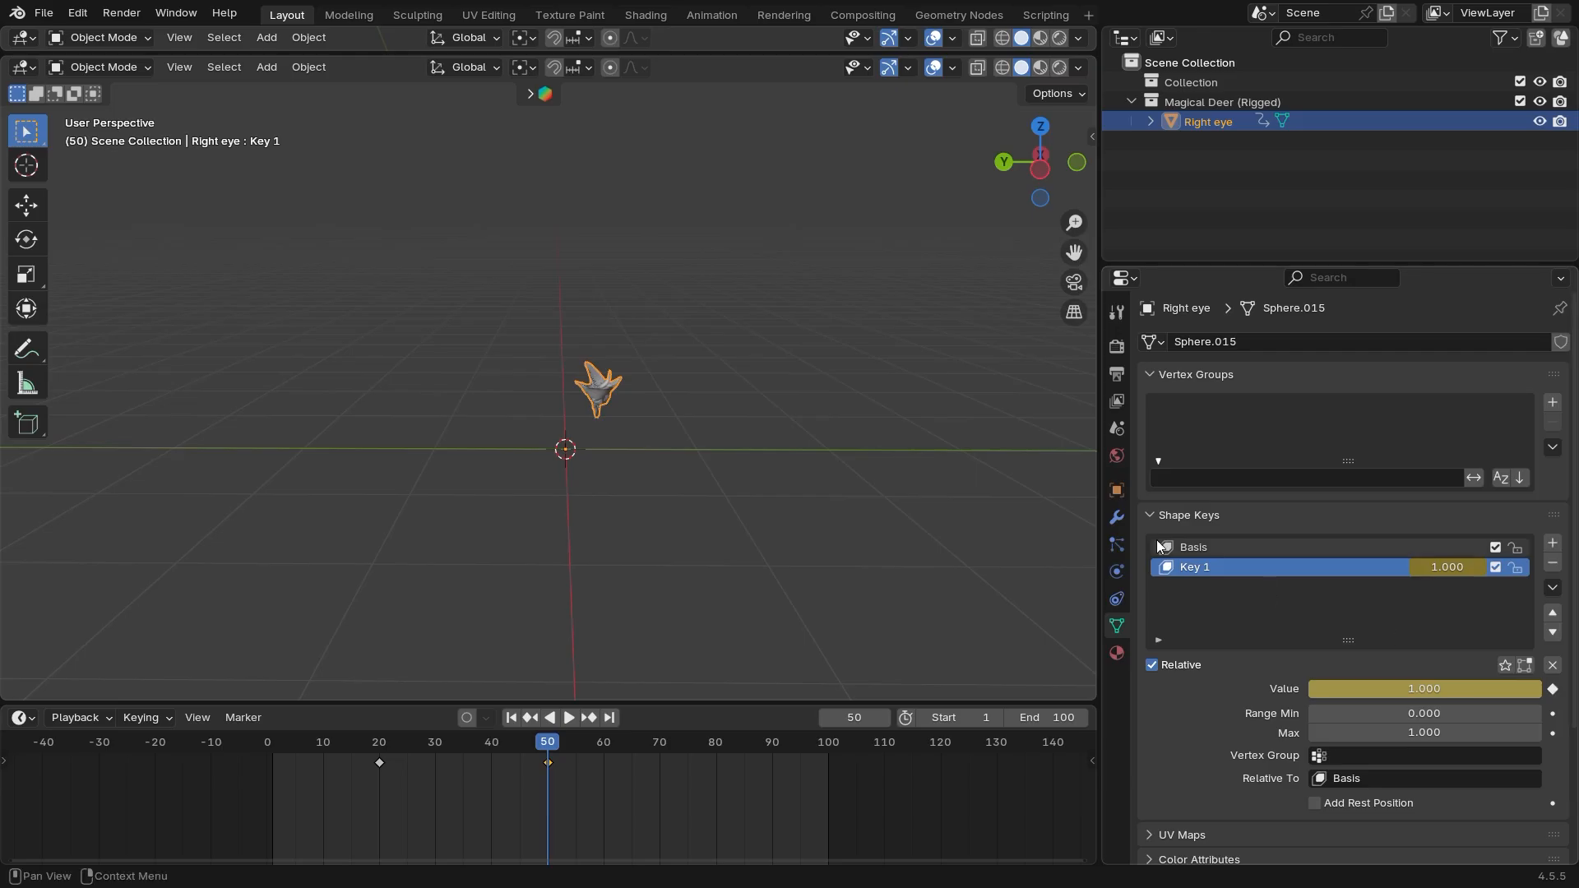
scroll(1036, 526, down, 1)
scroll(1037, 525, up, 2)
drag(1424, 714, 1403, 713)
key(ctrl+z)
scroll(904, 576, down, 1)
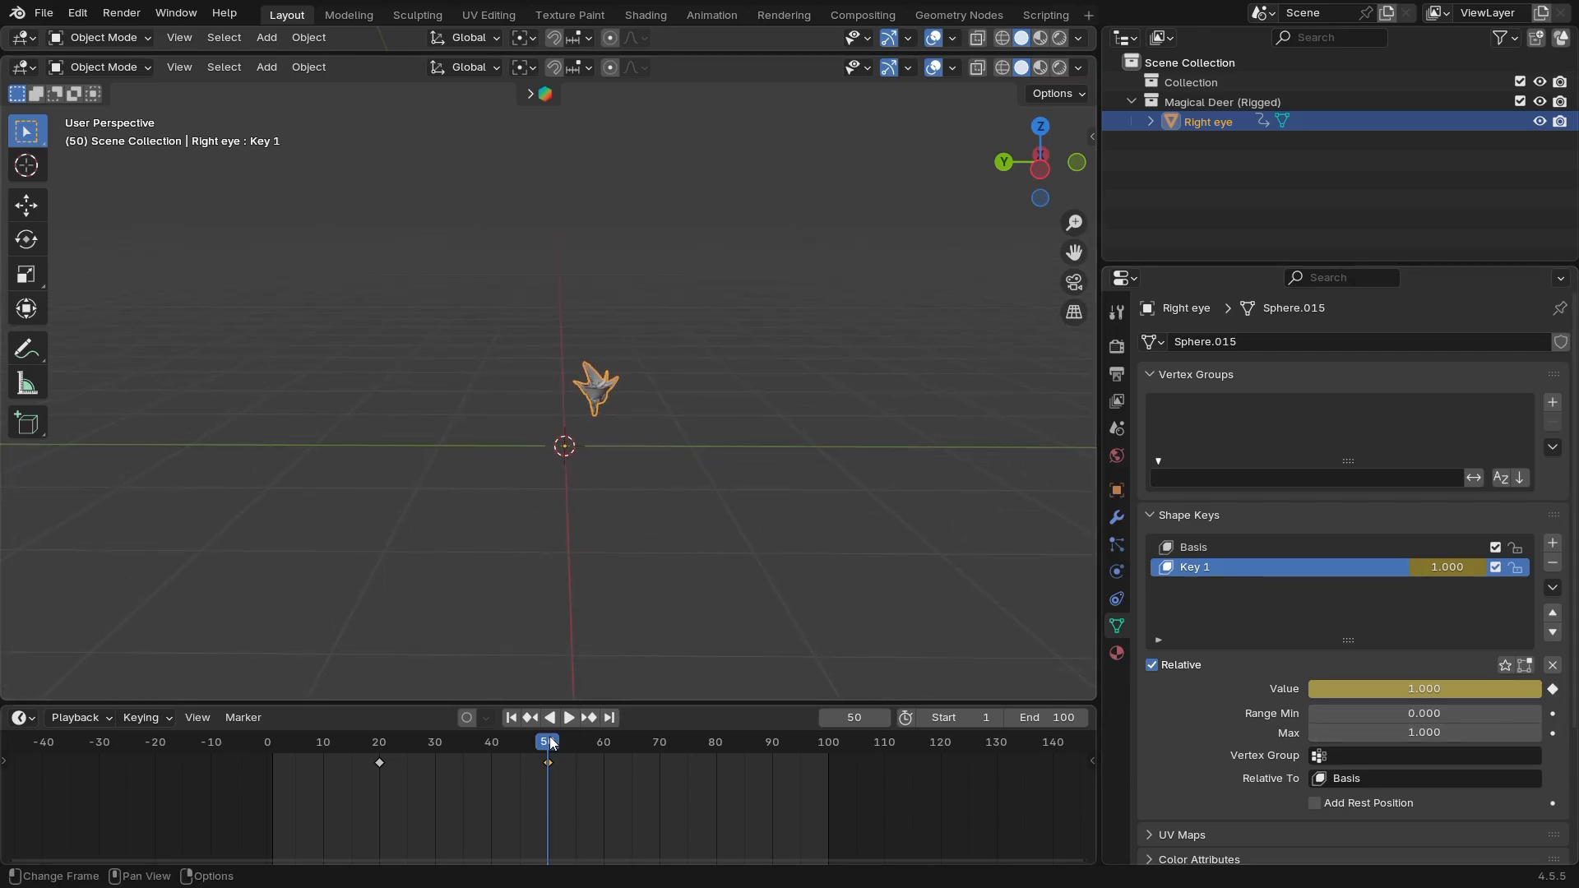
Play the animation of the deer collapsing into the crumpled shape from around frame 20
drag(550, 743, 392, 752)
key(space)
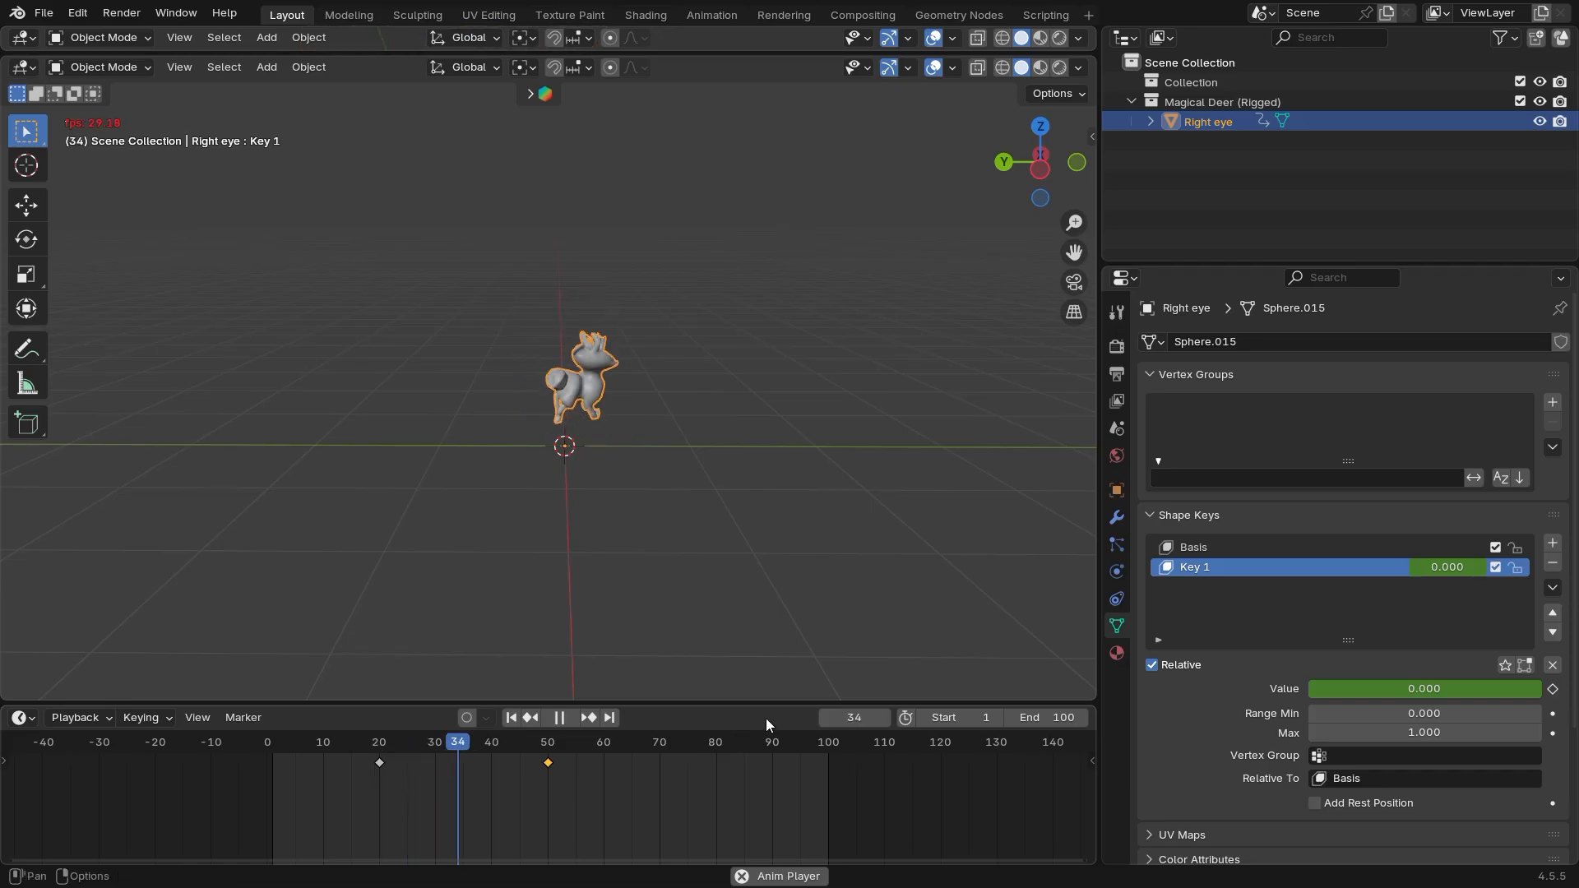
key(space)
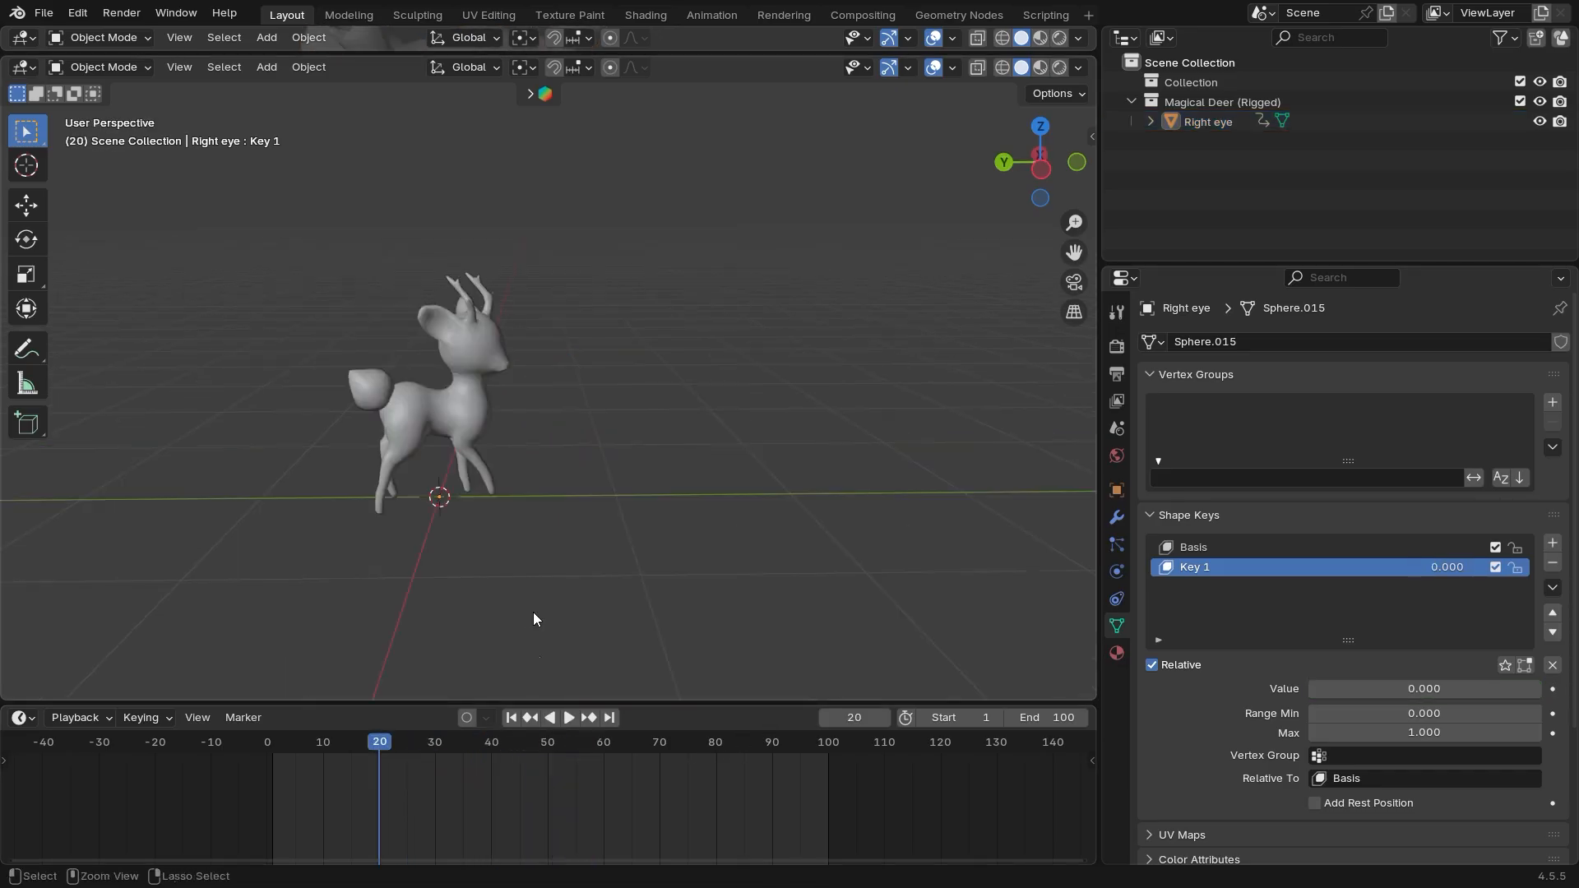
Return the playhead to frame 1 and set Key 1's value to 1.000
middle_drag(533, 612, 592, 588)
click(296, 740)
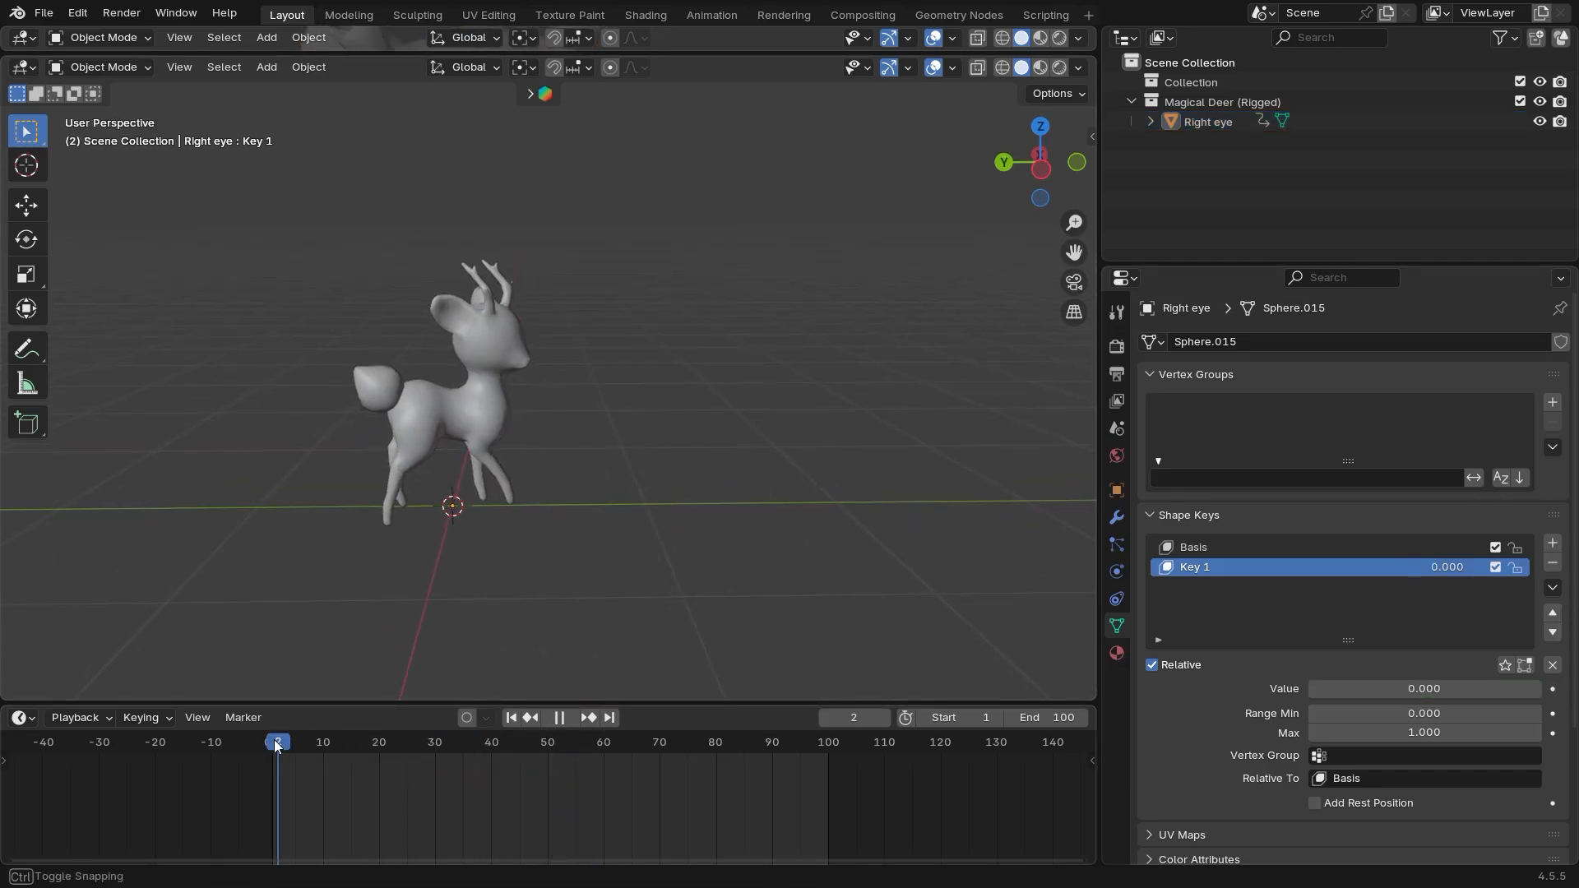
drag(277, 745, 272, 745)
scroll(592, 550, up, 3)
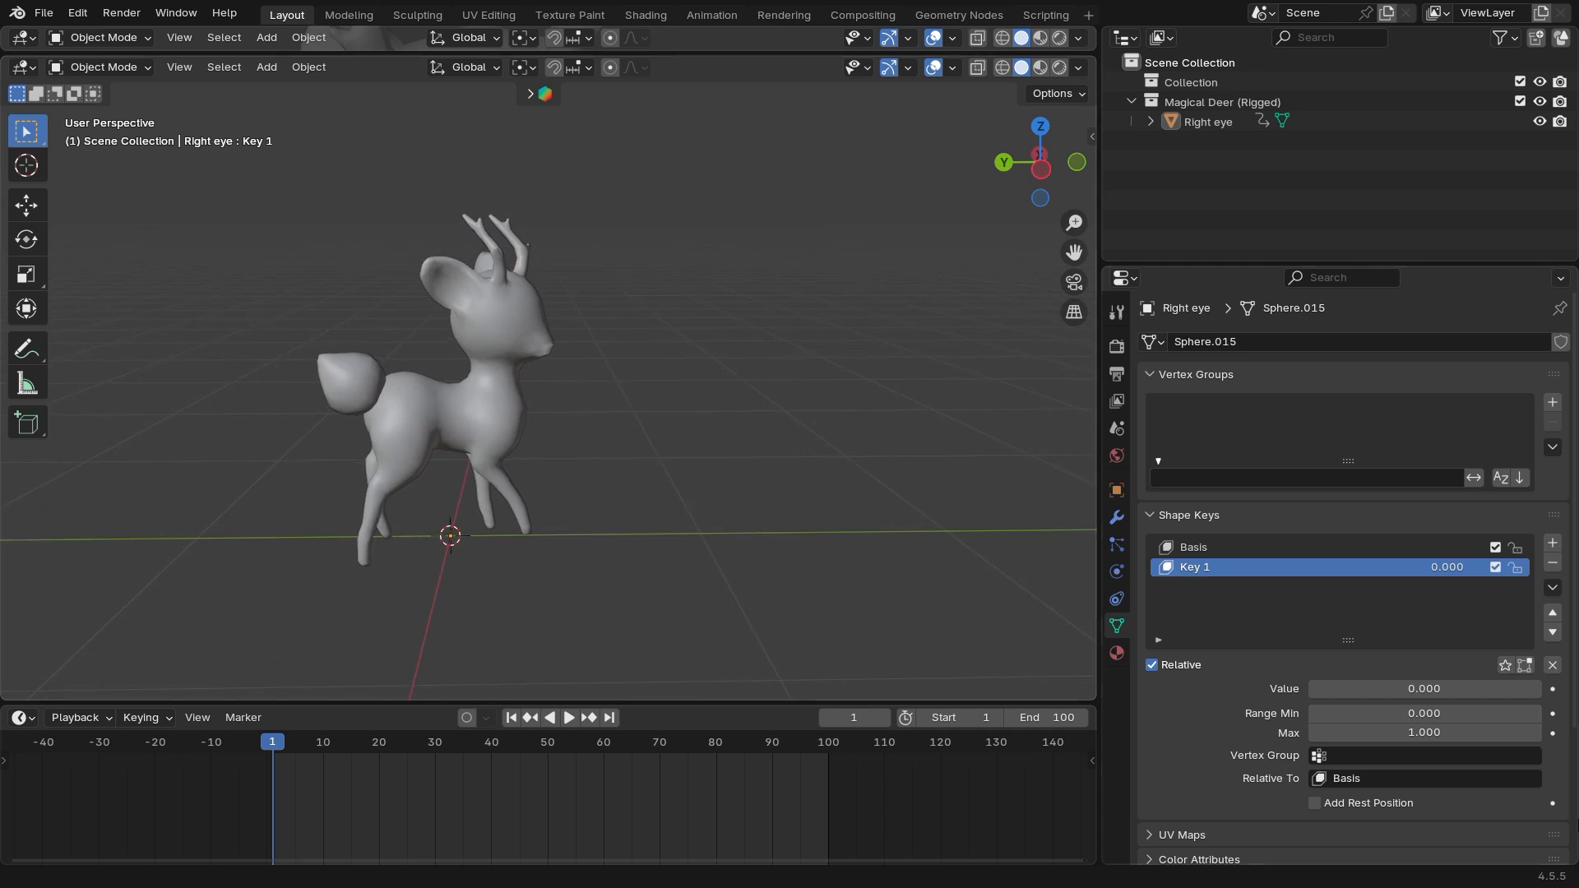
drag(1422, 688, 1453, 689)
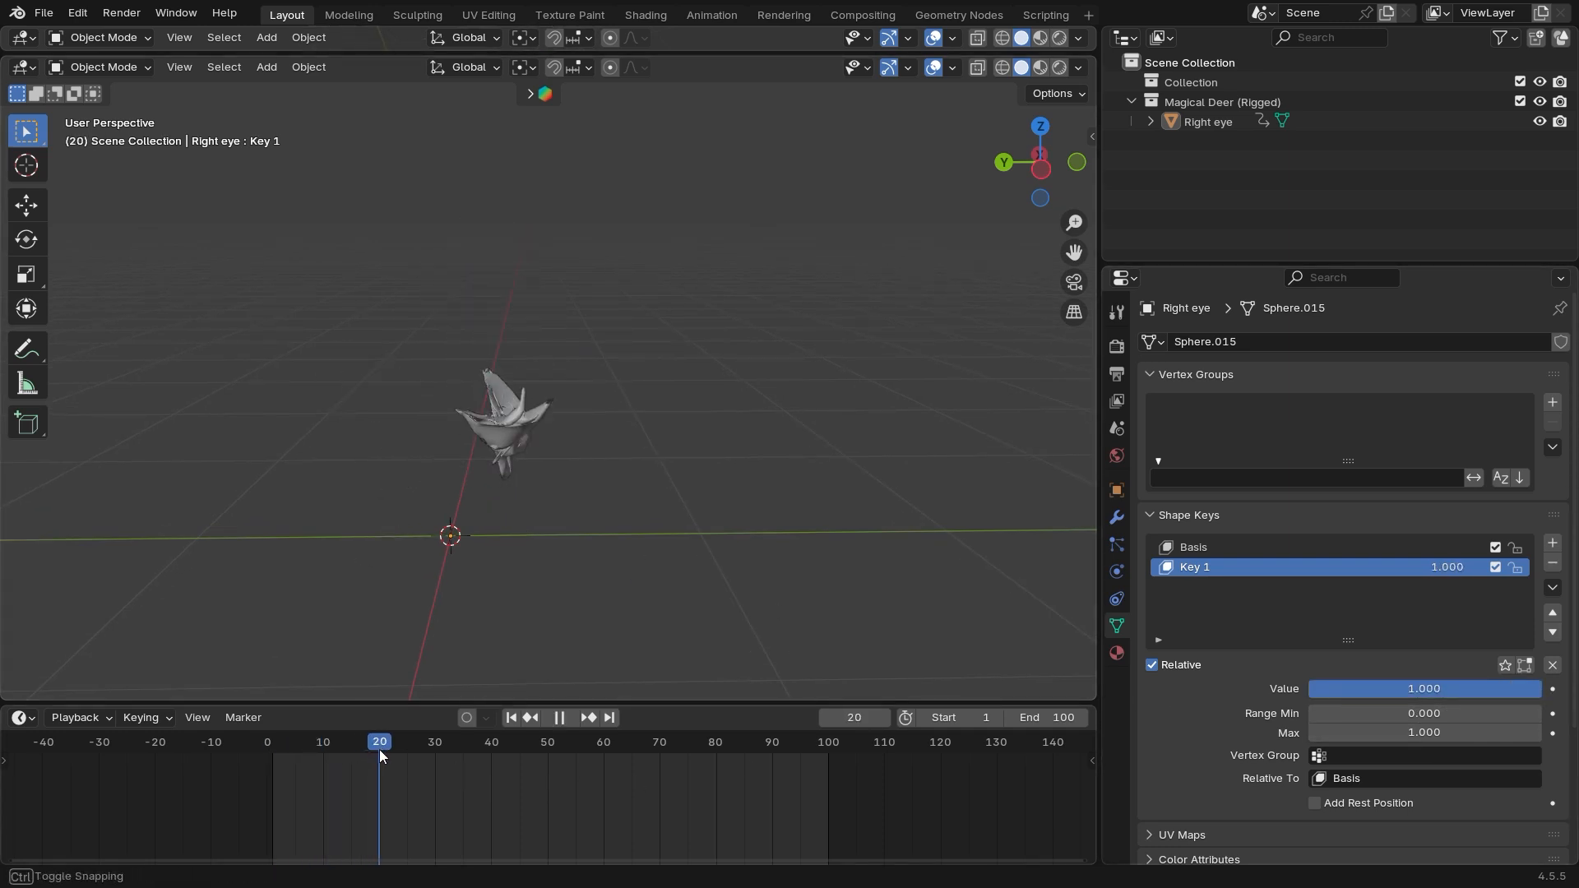
Keyframe Key 1's value at 1.000 on frame 20 and at 0.000 on frame 50
drag(379, 757, 546, 759)
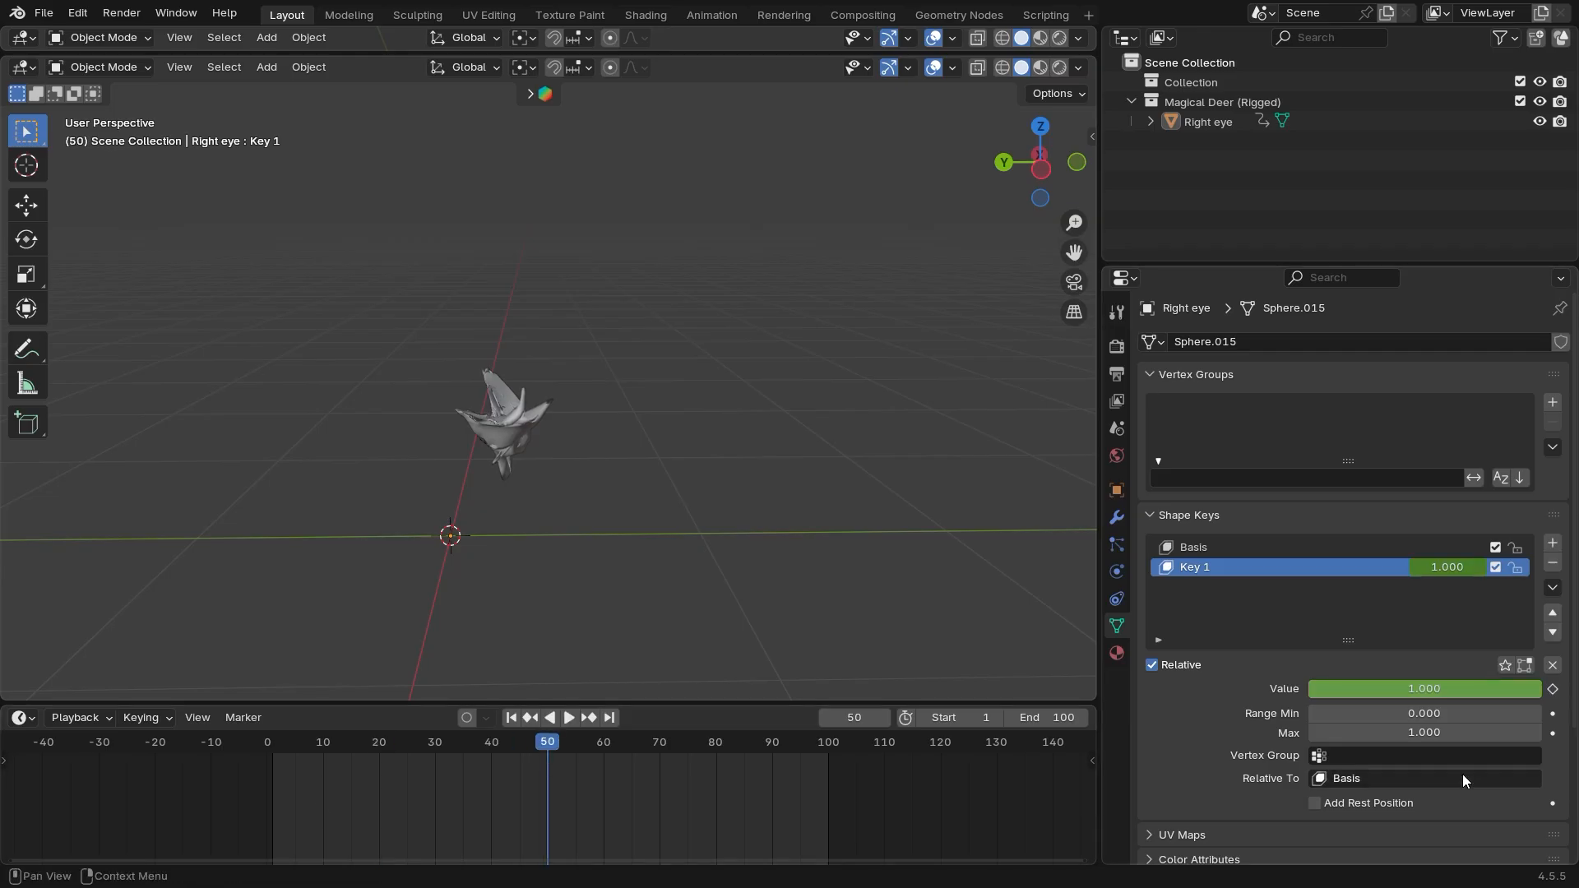
drag(1472, 689, 1308, 689)
click(1552, 689)
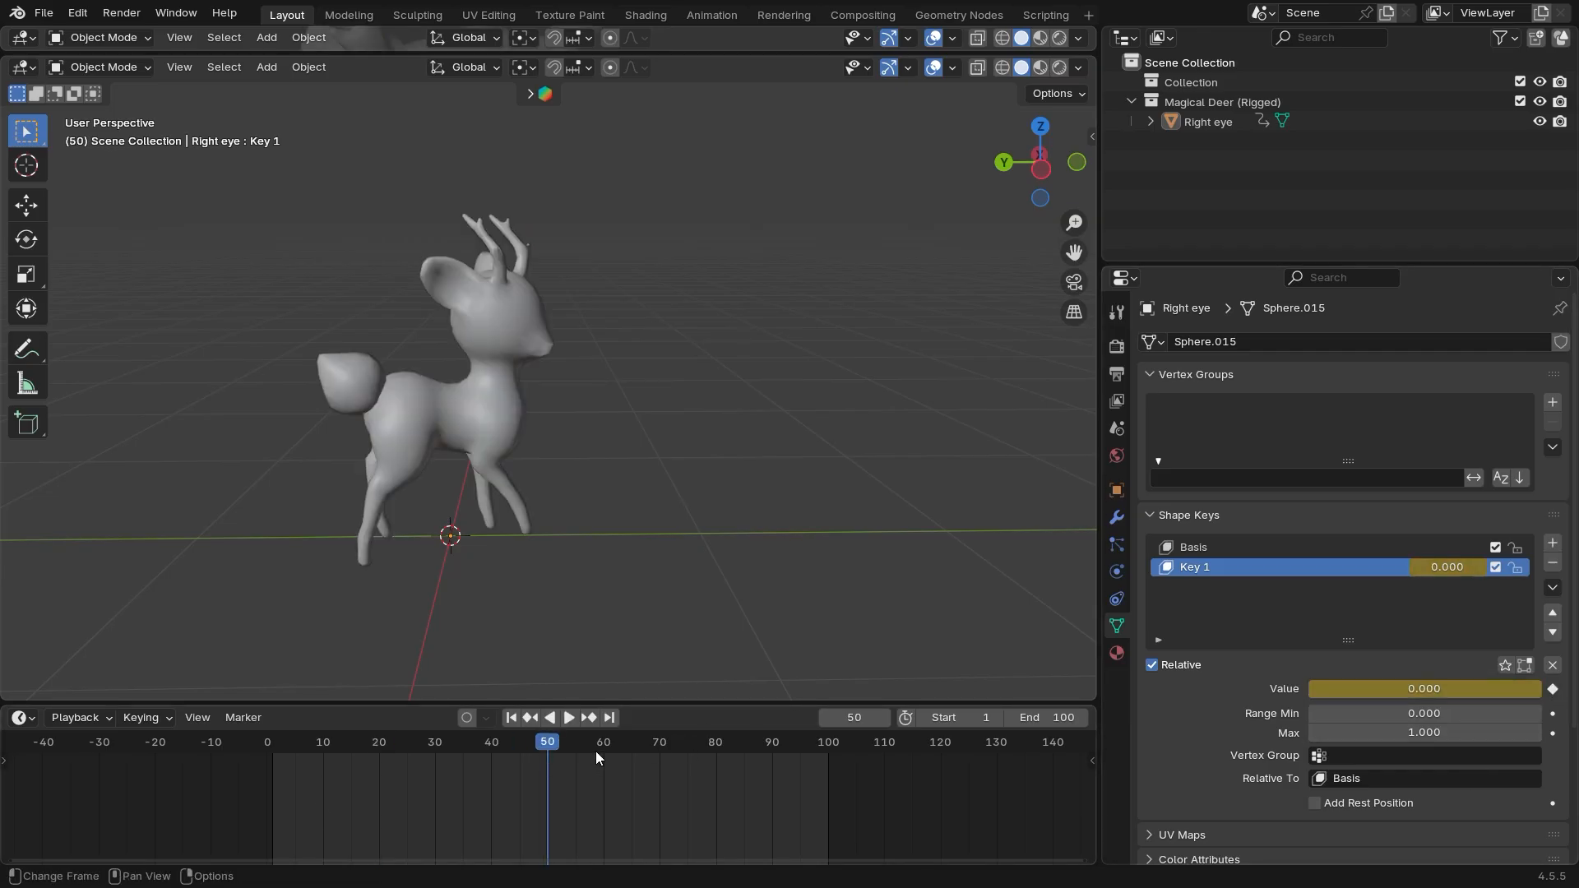
Play back the crumpled shape unfolding into the deer and examine the partly deformed mesh from several angles
drag(595, 752, 303, 761)
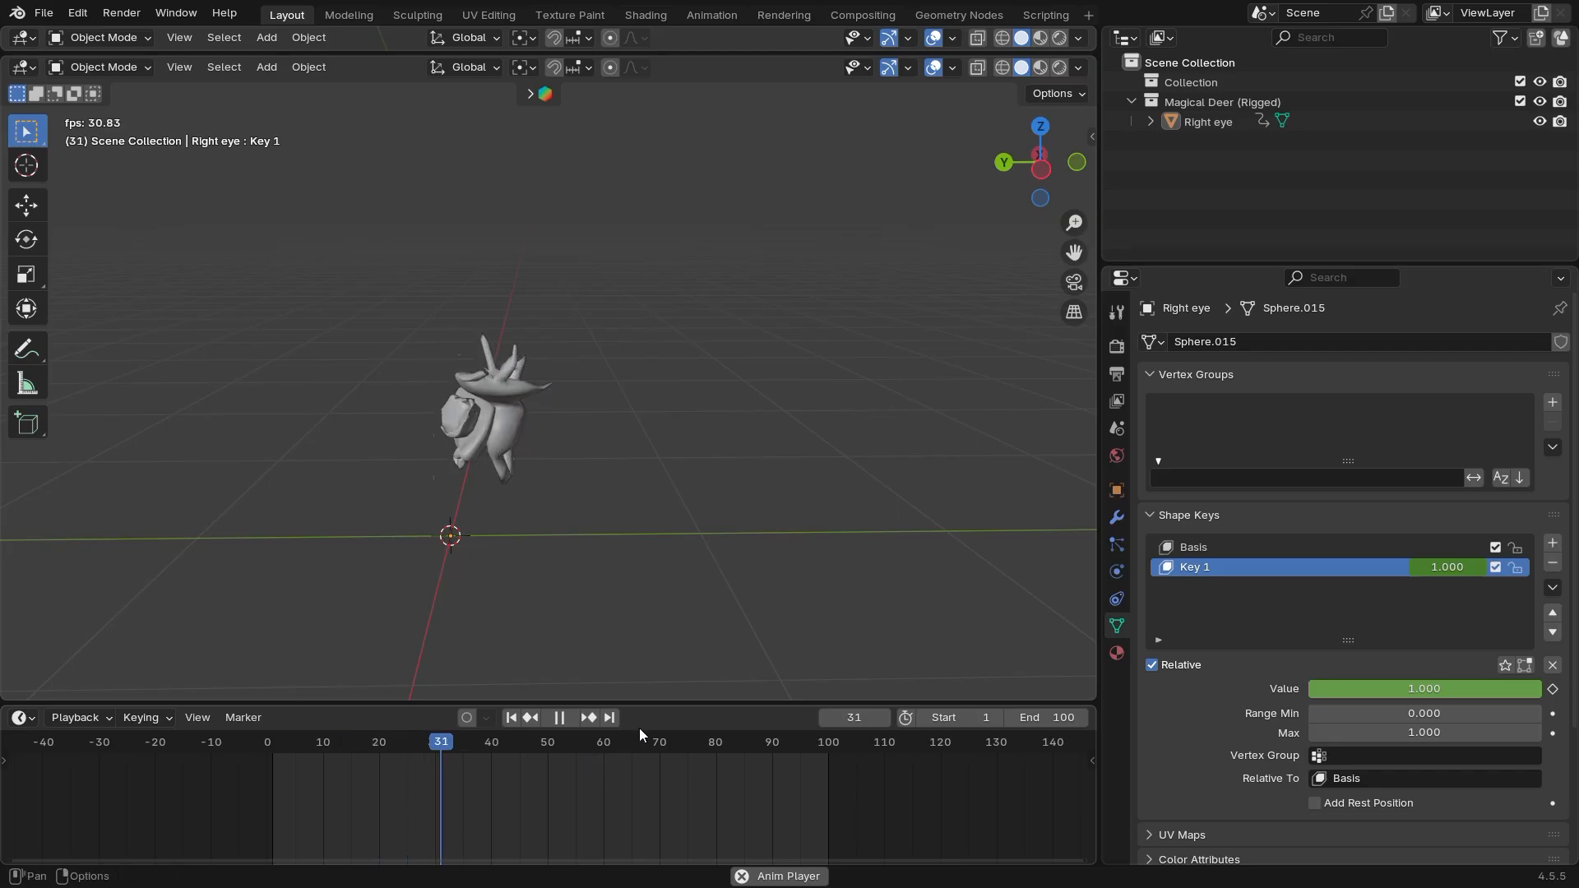
key(space)
middle_drag(650, 695, 614, 655)
middle_drag(634, 579, 723, 524)
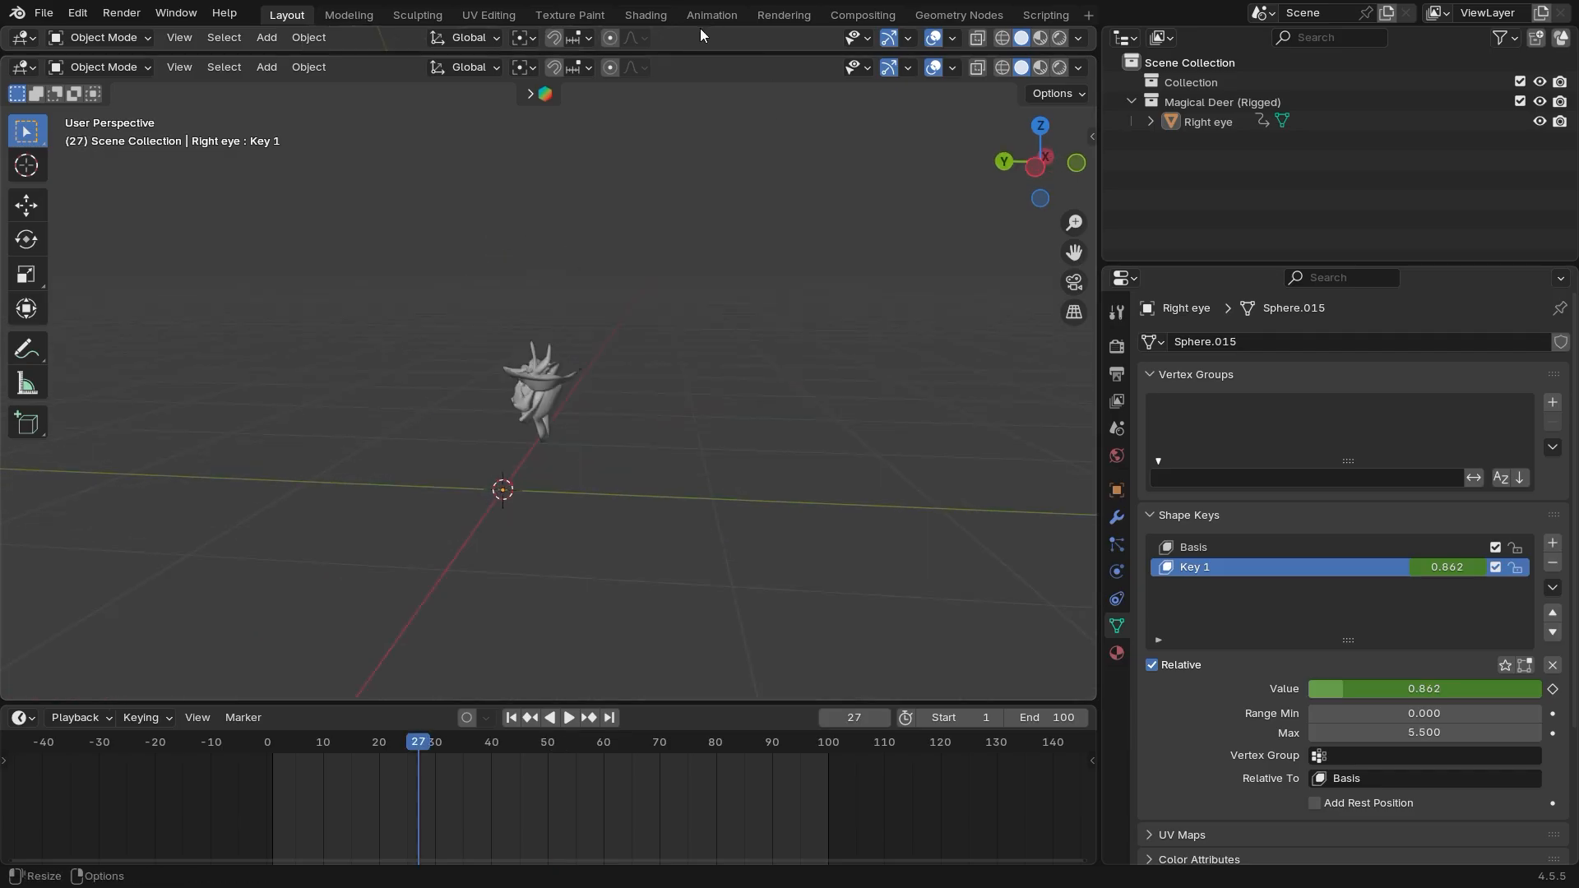
middle_drag(658, 374, 705, 402)
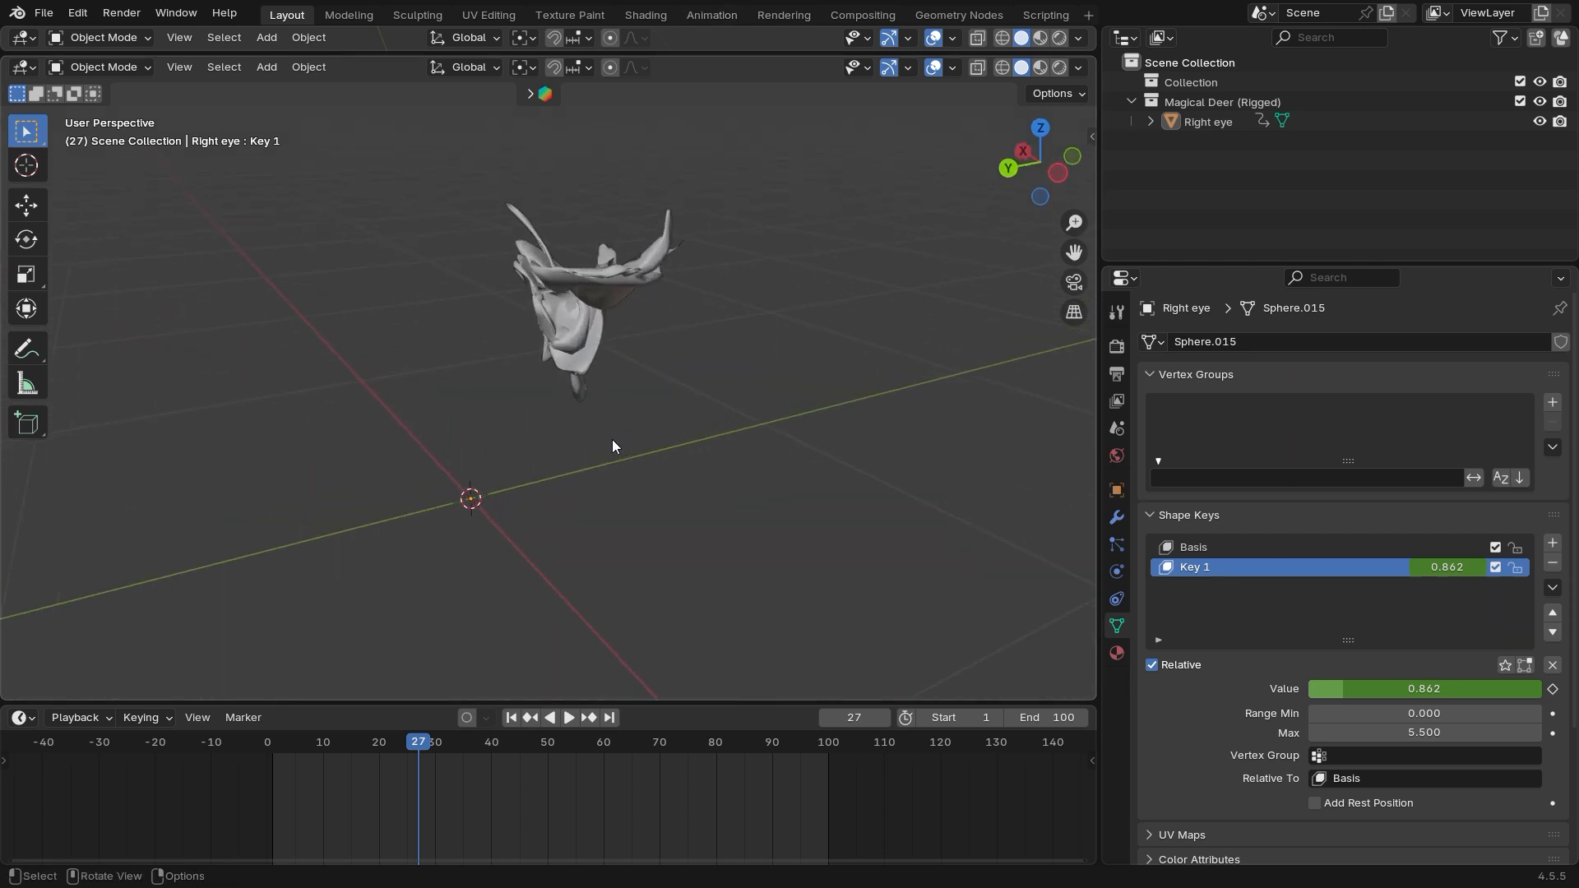
Add a second shape key to the deer mesh and, in Edit Mode, extrude the selected body face outward into a long bar
middle_drag(612, 447, 723, 535)
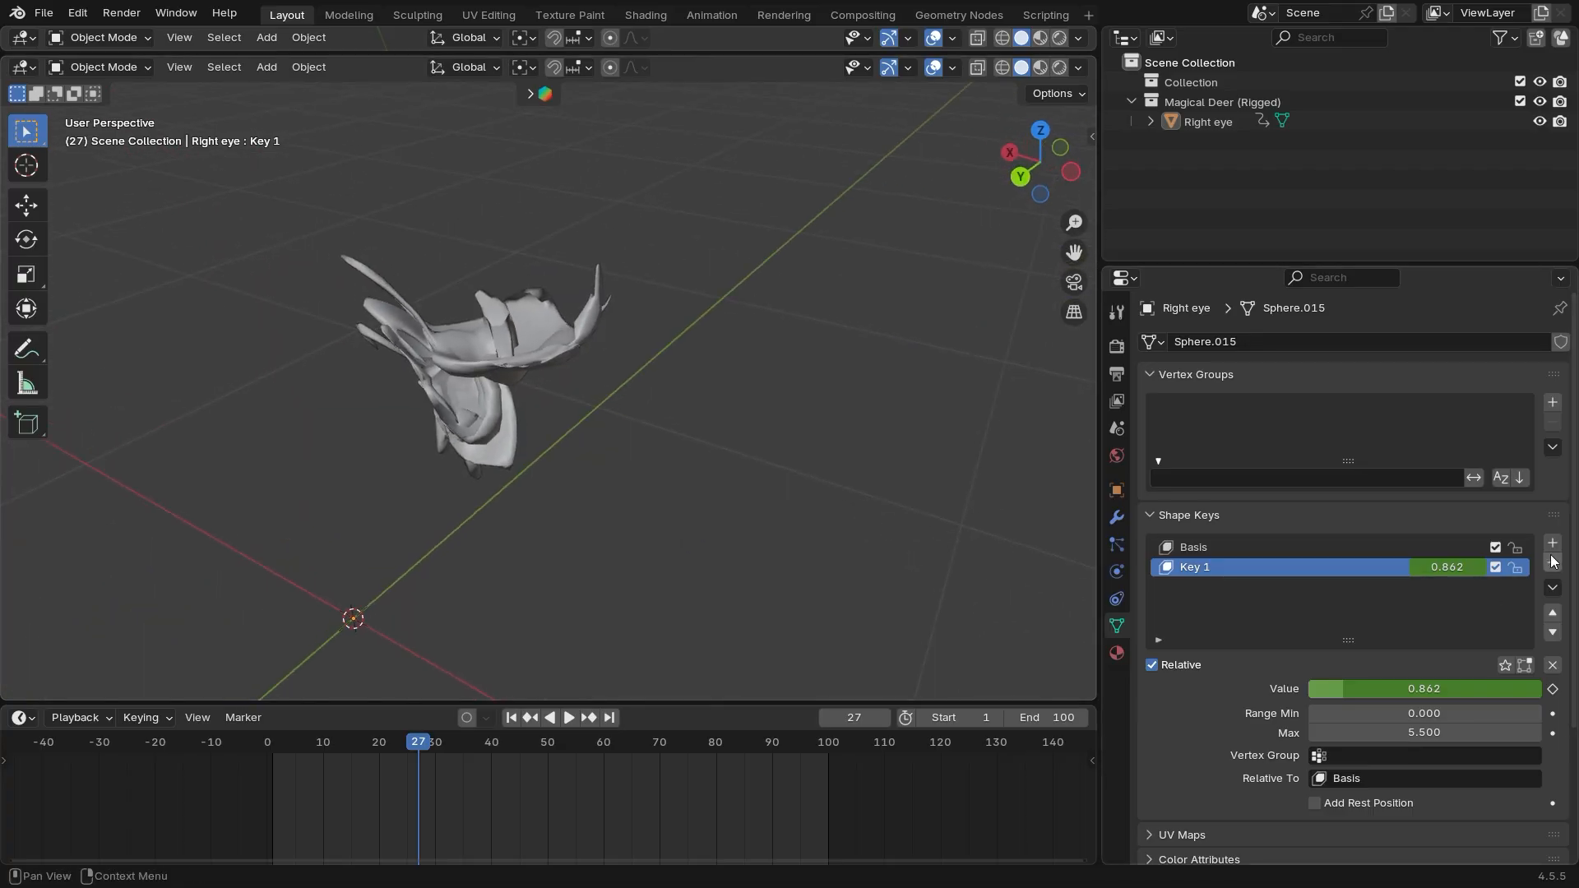
click(1552, 543)
drag(1358, 595, 1455, 594)
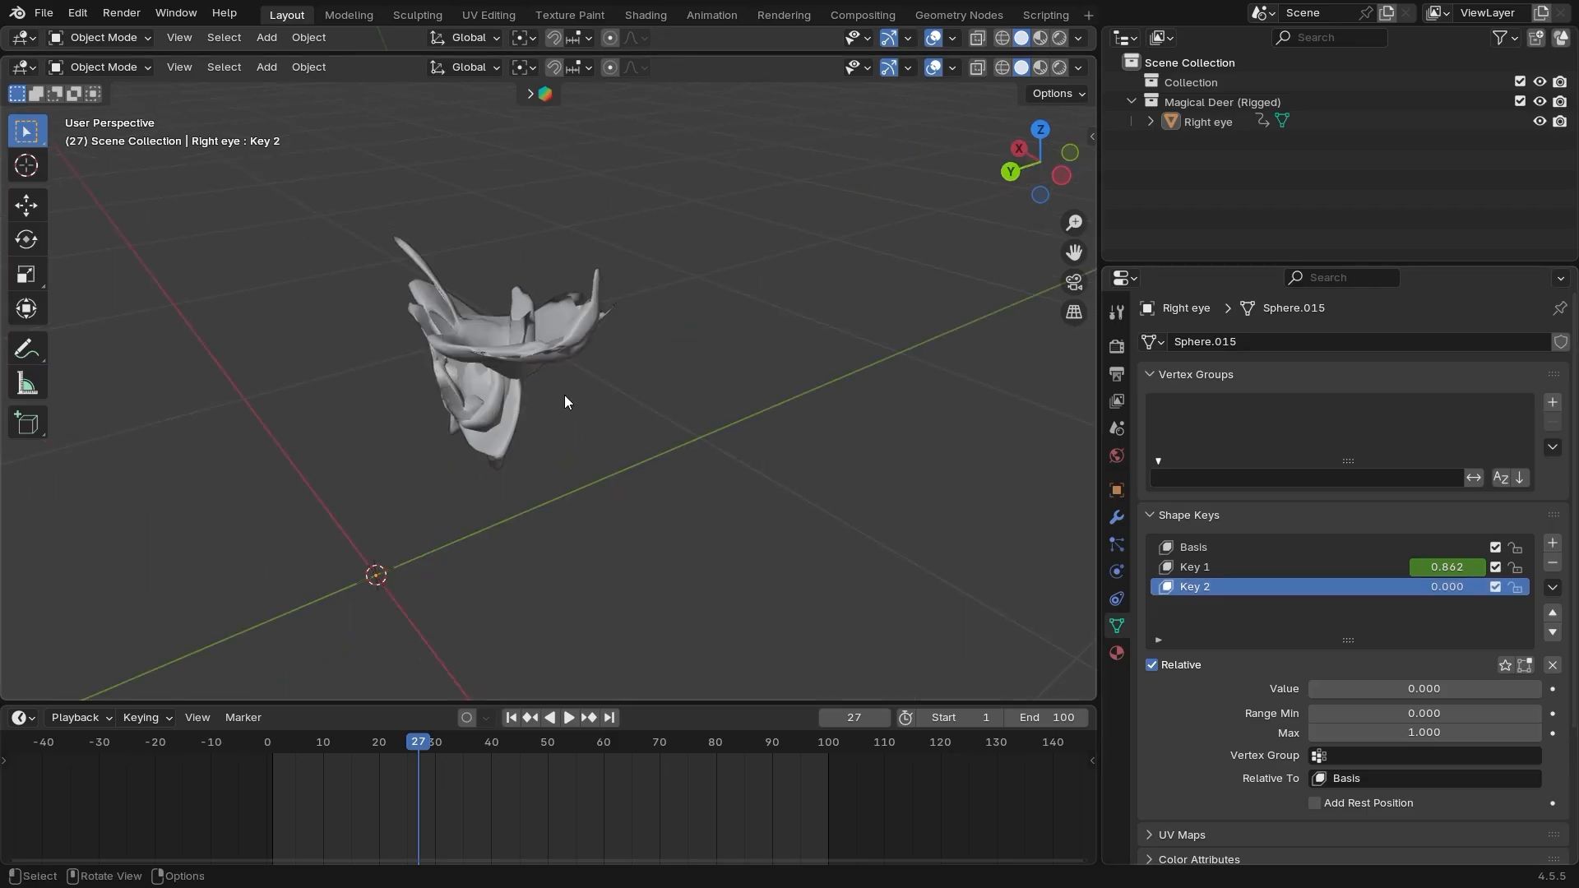
key(Tab)
middle_drag(517, 356, 485, 398)
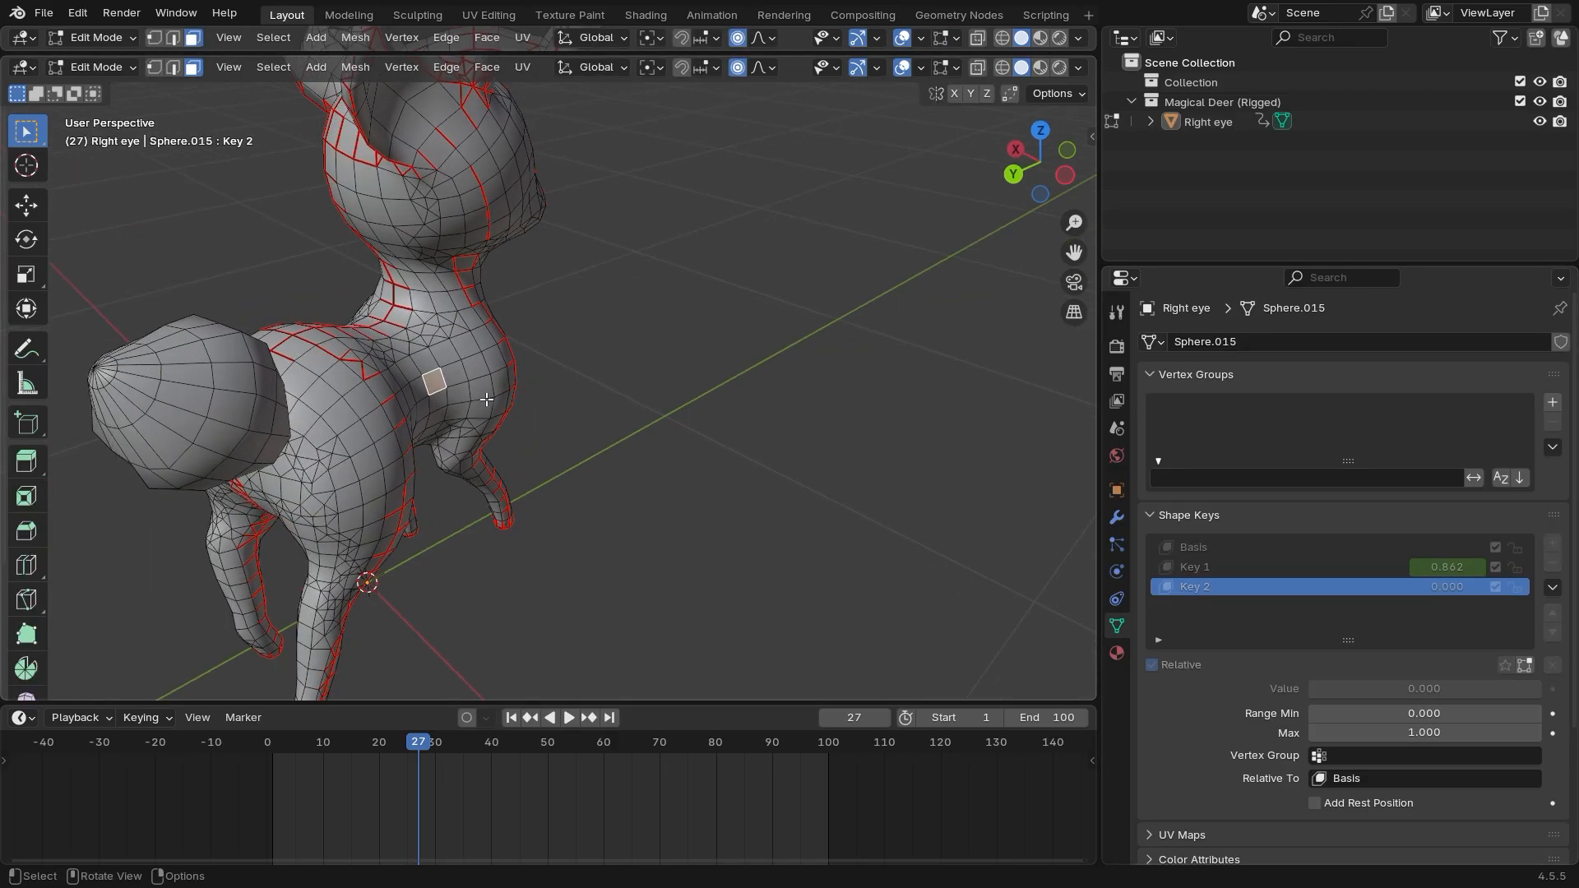
key(e)
click(863, 468)
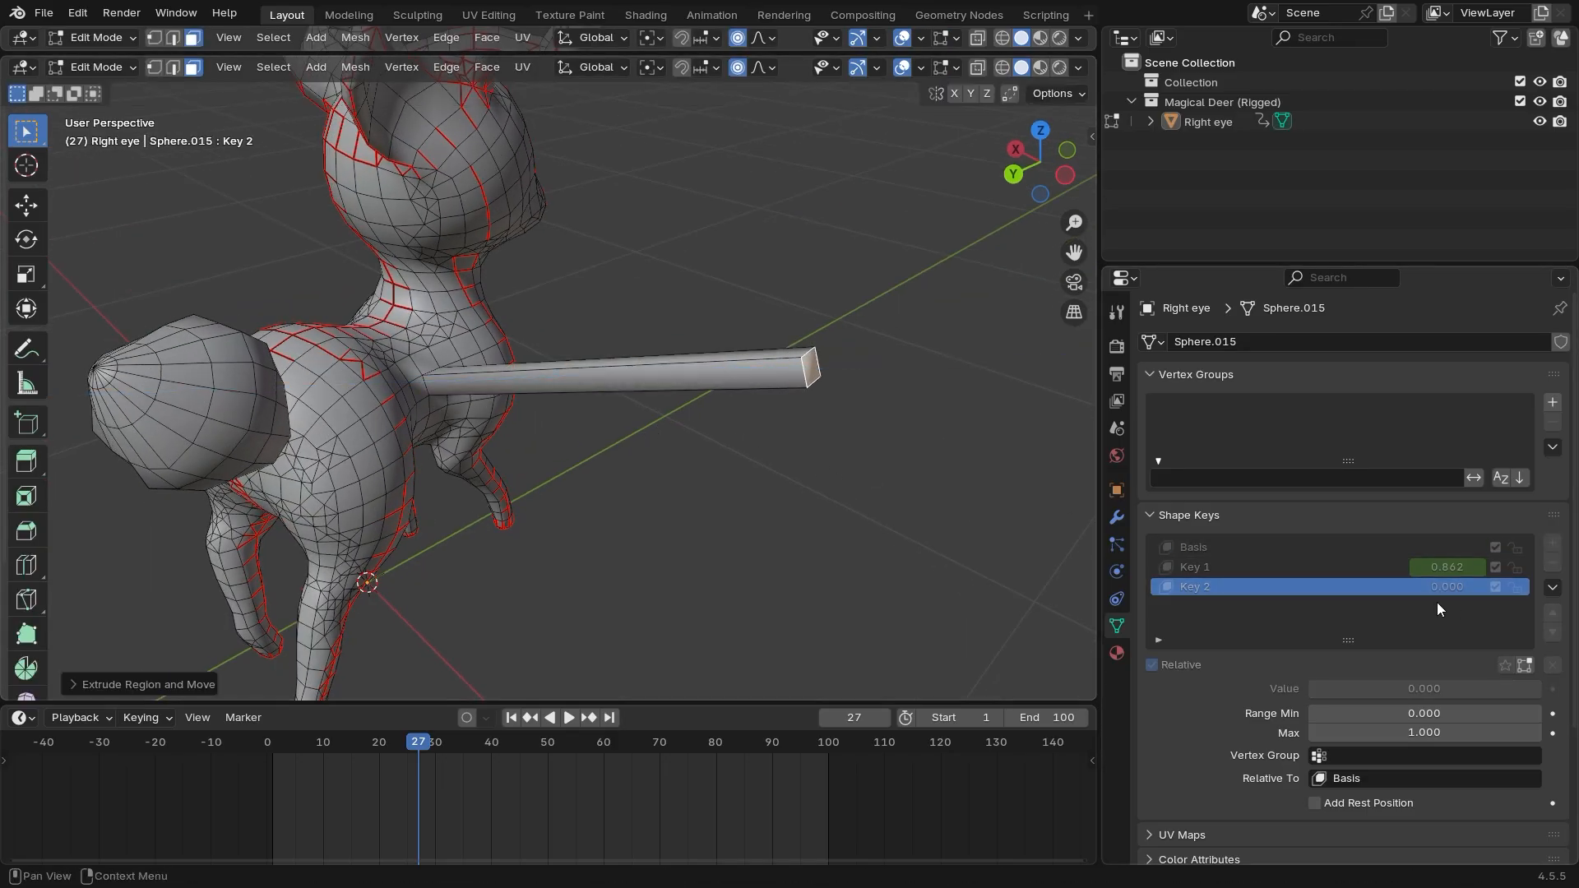
Return to Object Mode, set Key 2's value to 1.000 and view the combined deformation from another angle
key(Tab)
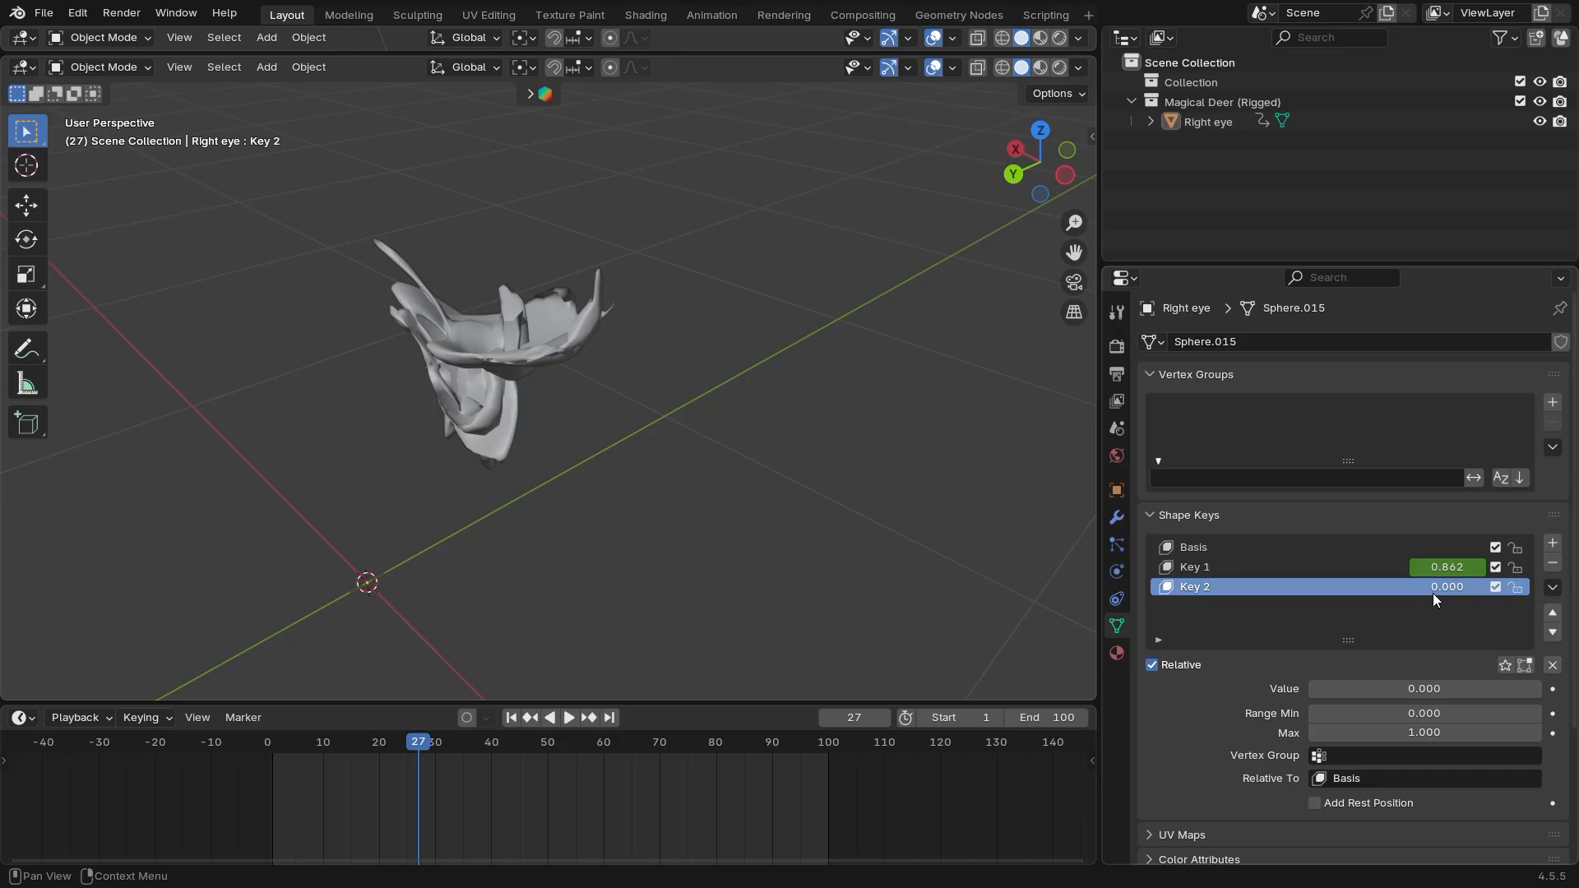
drag(1437, 589, 1505, 589)
middle_drag(781, 527, 758, 448)
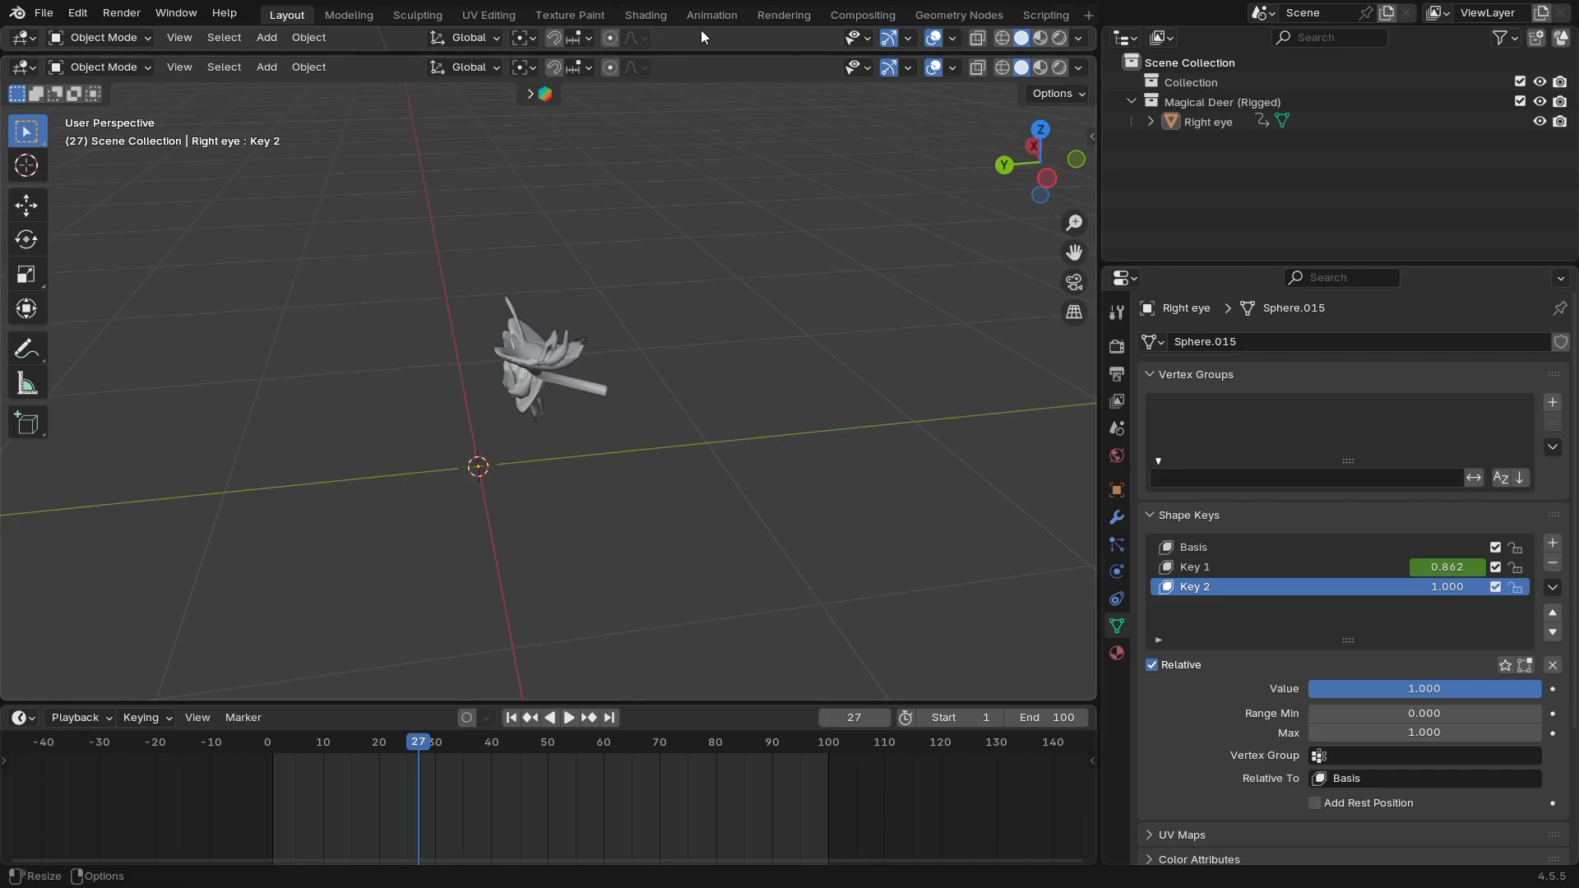
middle_drag(633, 239, 775, 546)
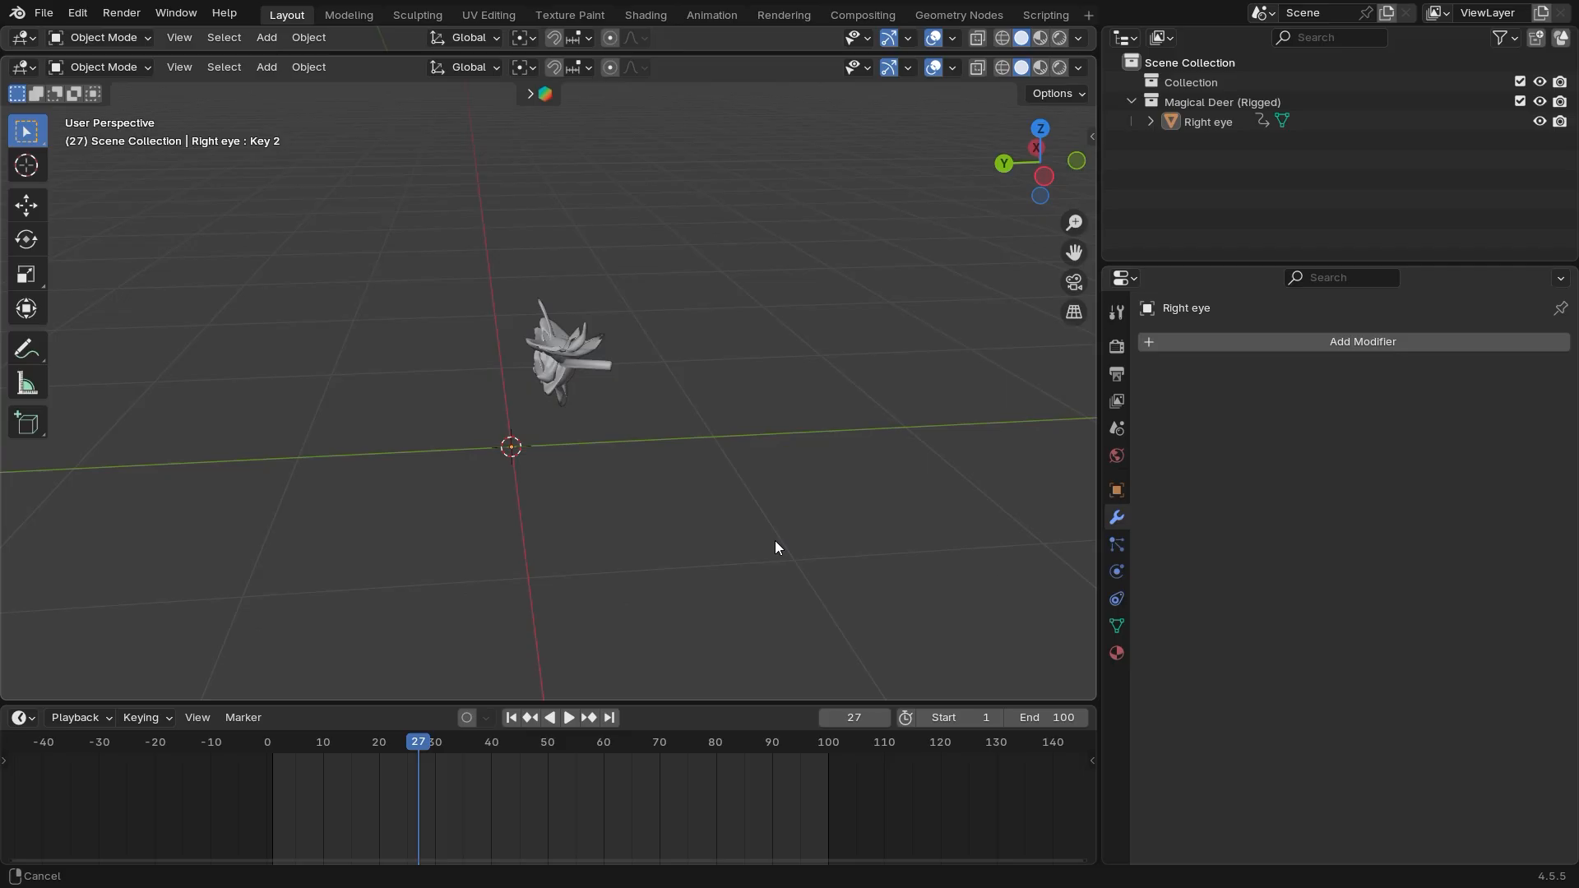
Add a Displace modifier to the deformed mesh and set its Midlevel to 0.808
click(1195, 342)
mouse_move(1172, 322)
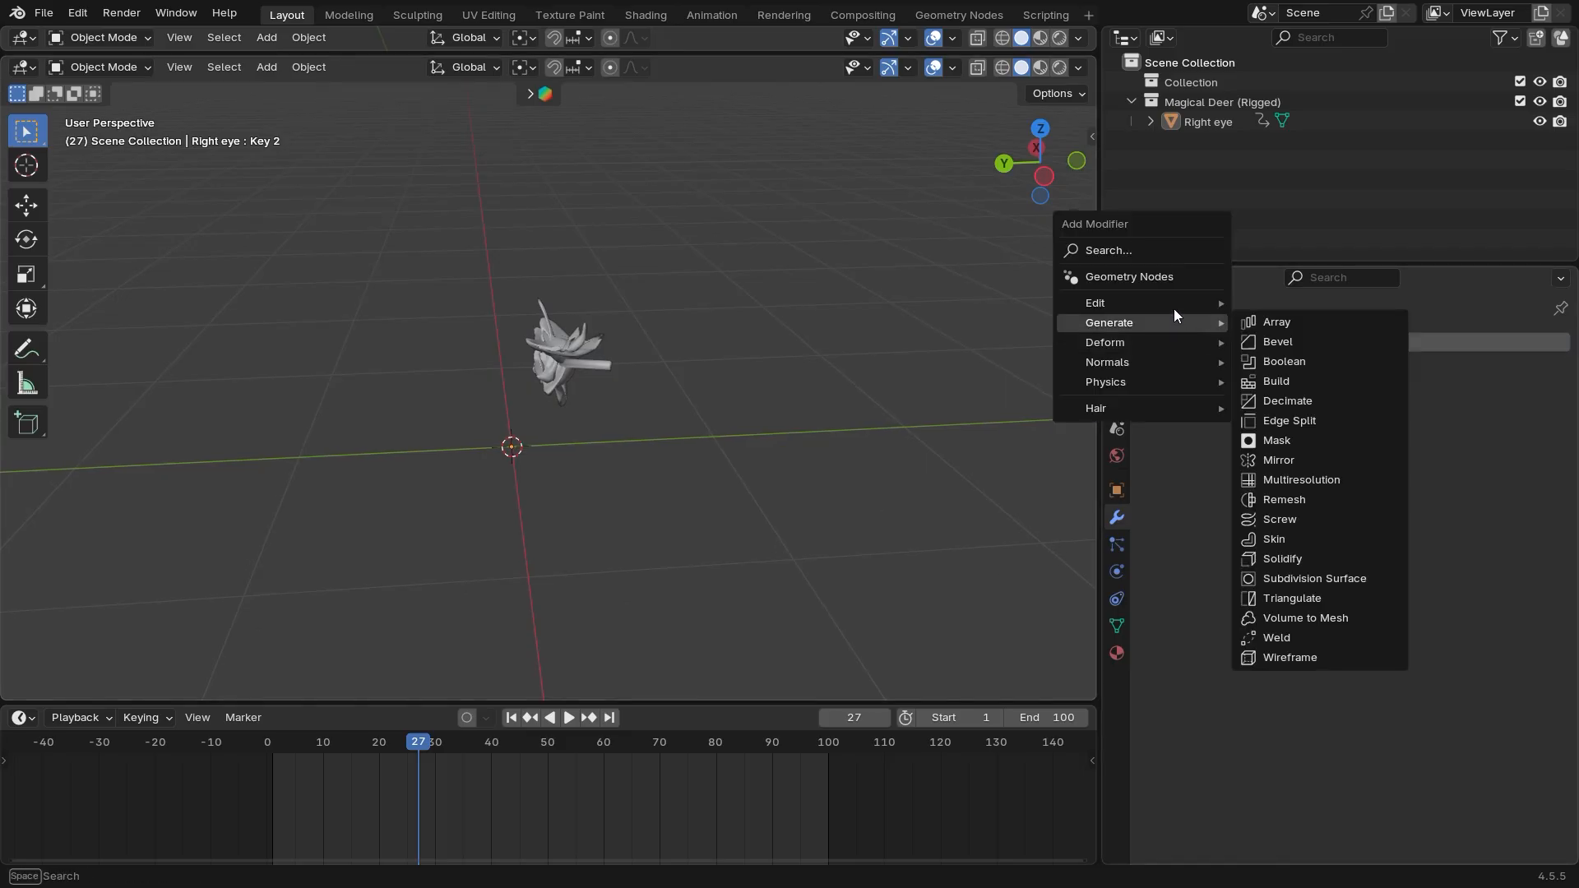
click(574, 367)
click(1201, 344)
mouse_move(1201, 342)
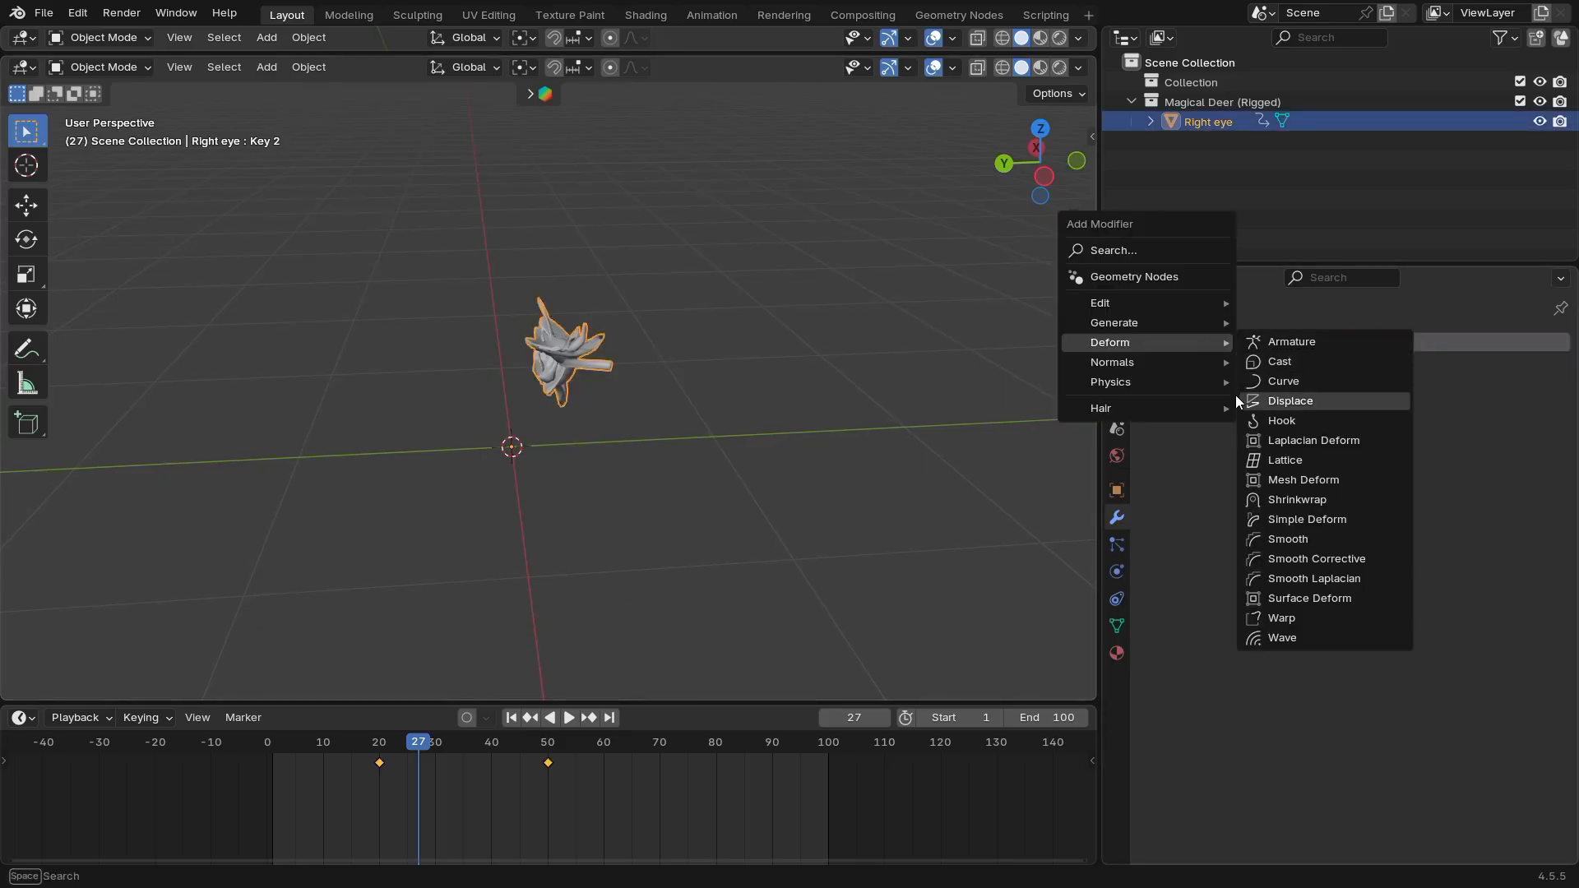
mouse_move(1210, 302)
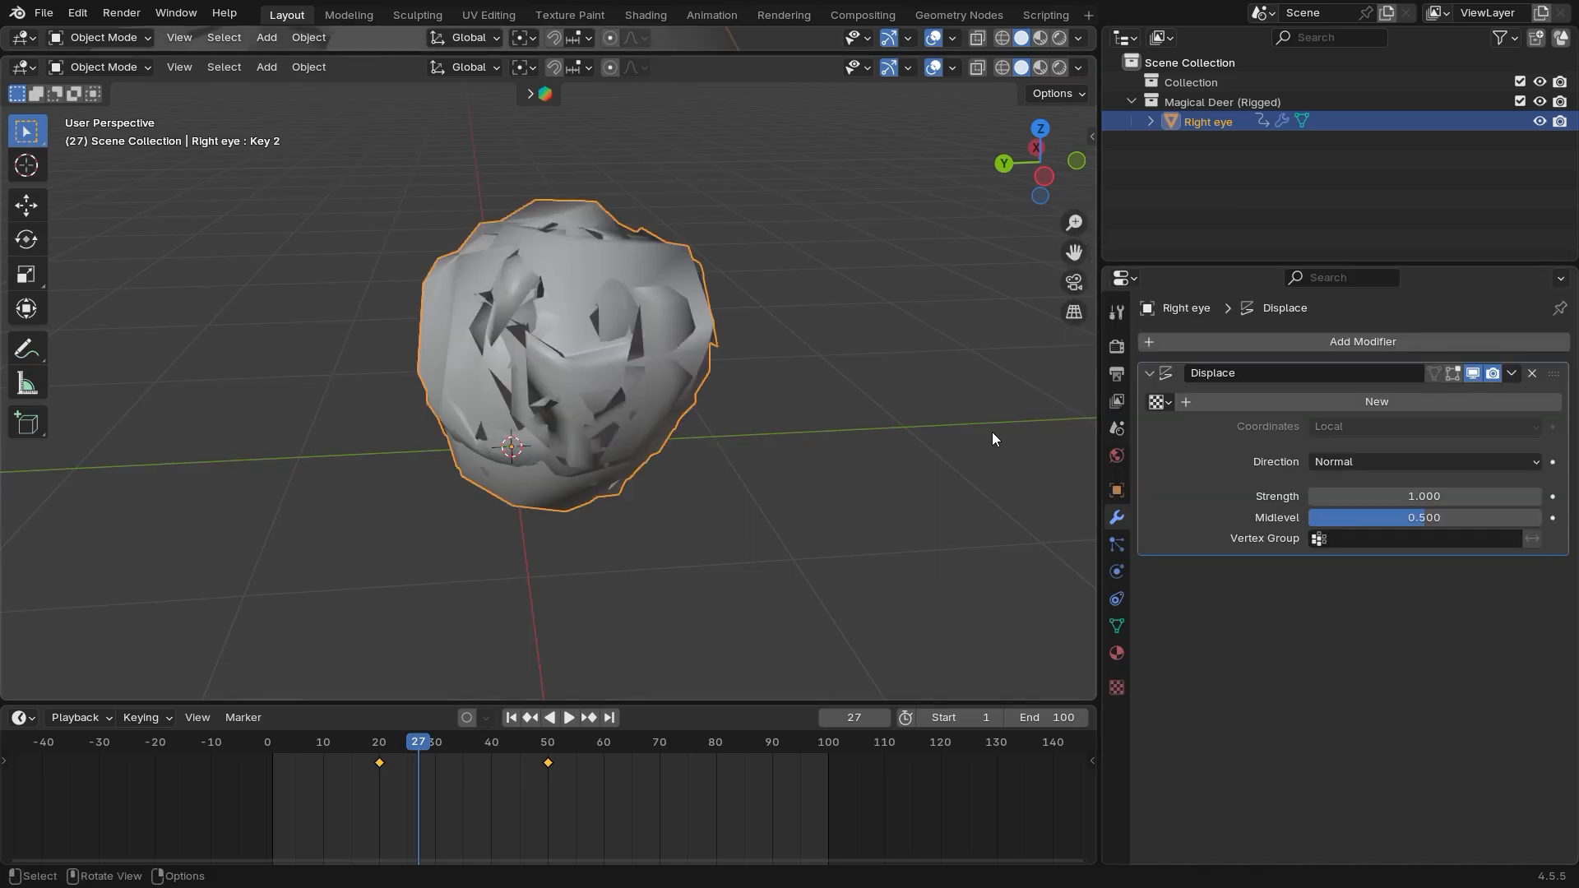
middle_drag(992, 432, 765, 451)
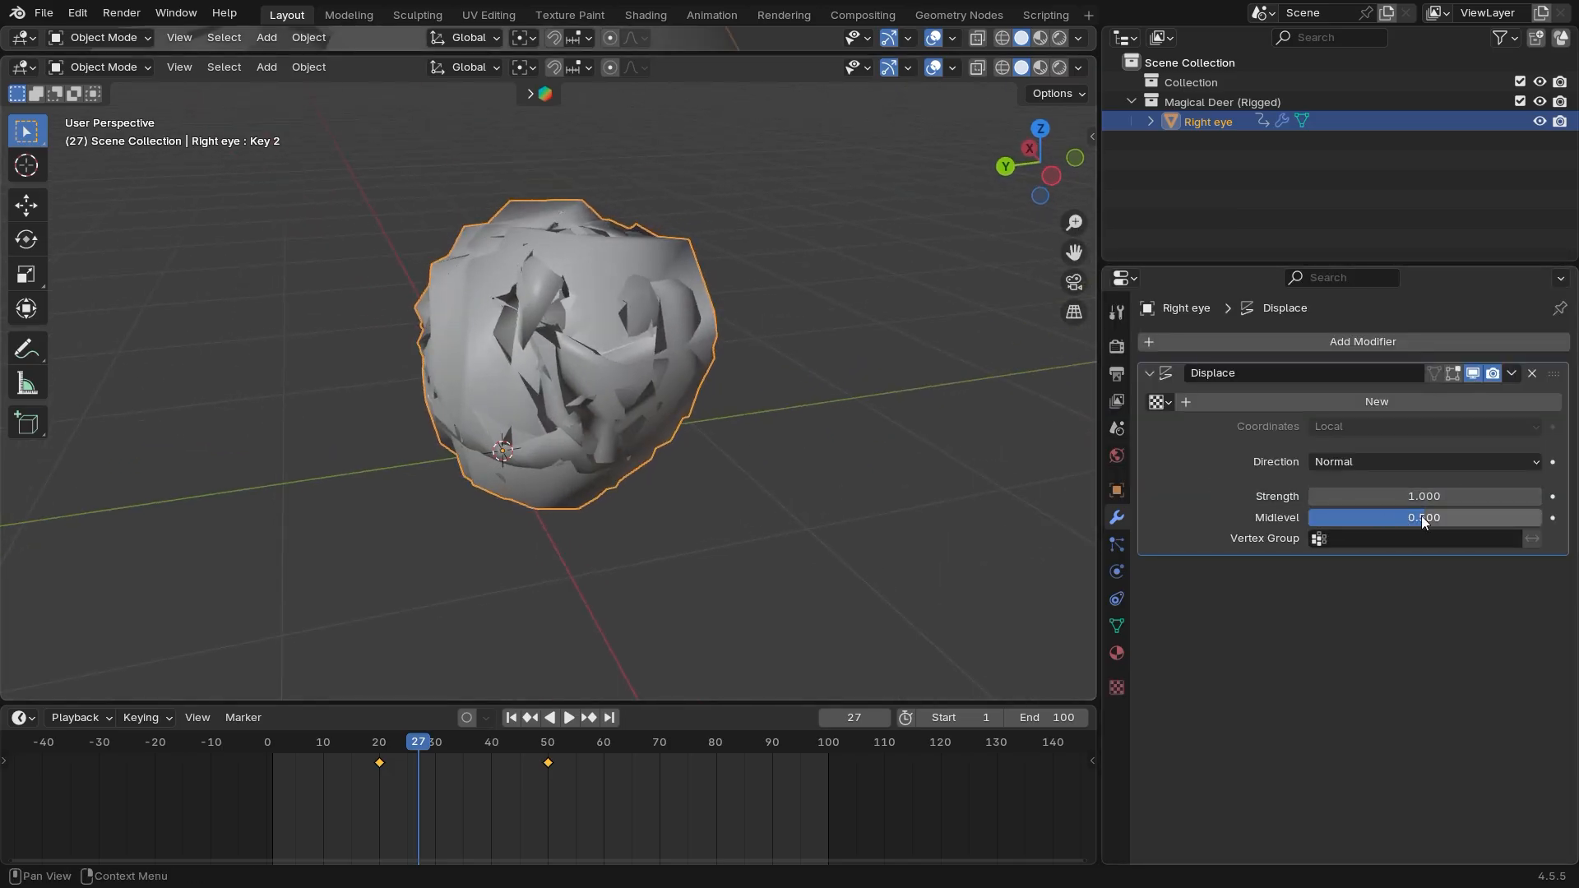
drag(1421, 516, 1497, 516)
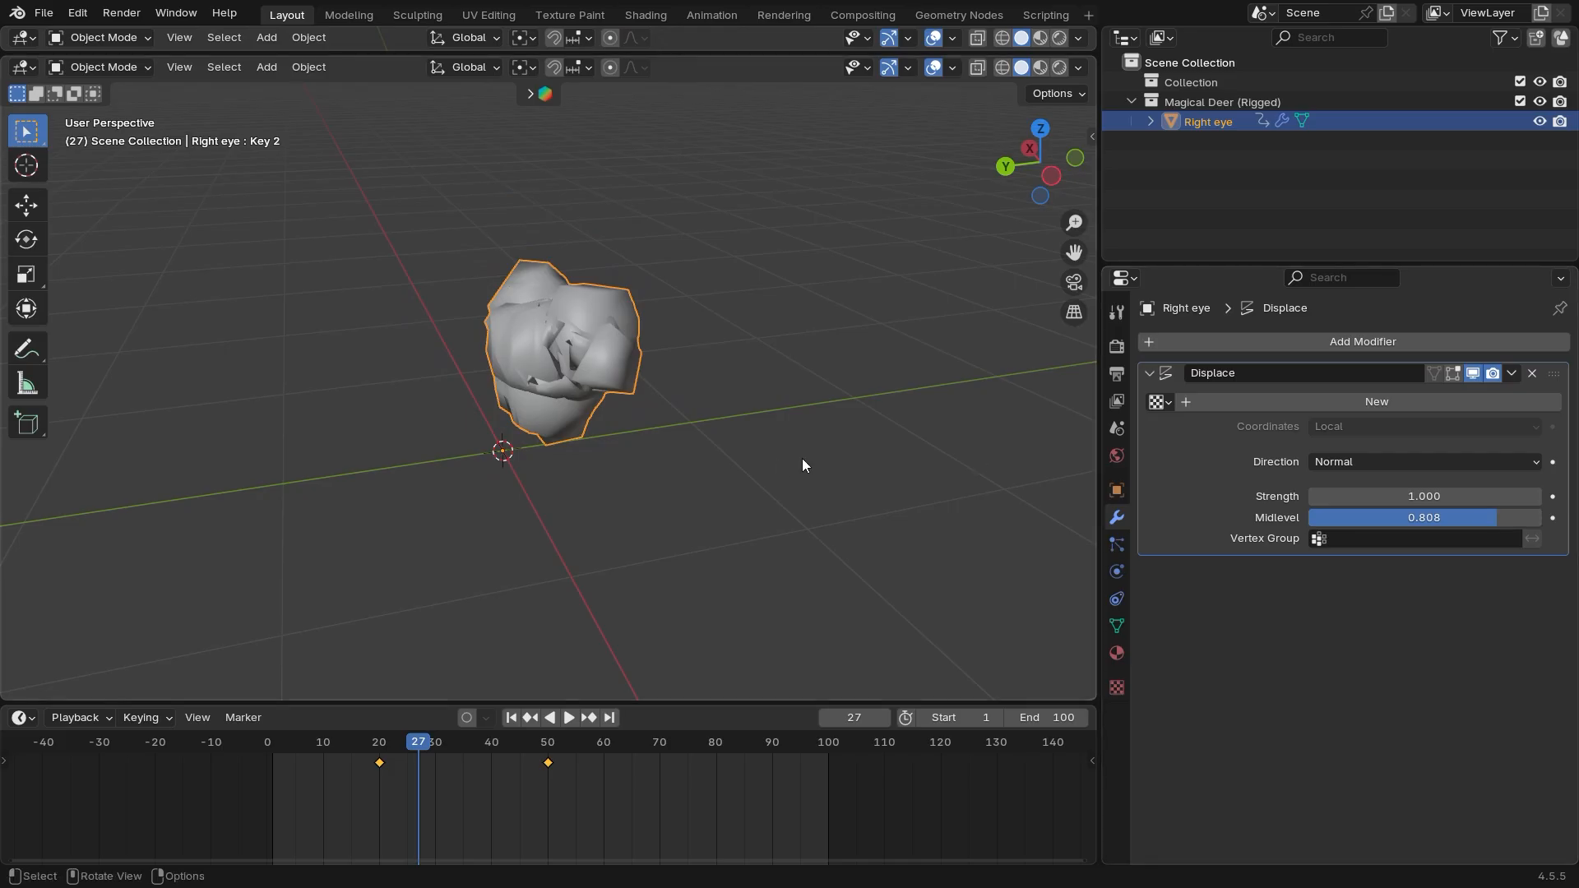
Create a new texture for the Displace modifier and browse for its image without opening one
click(1366, 403)
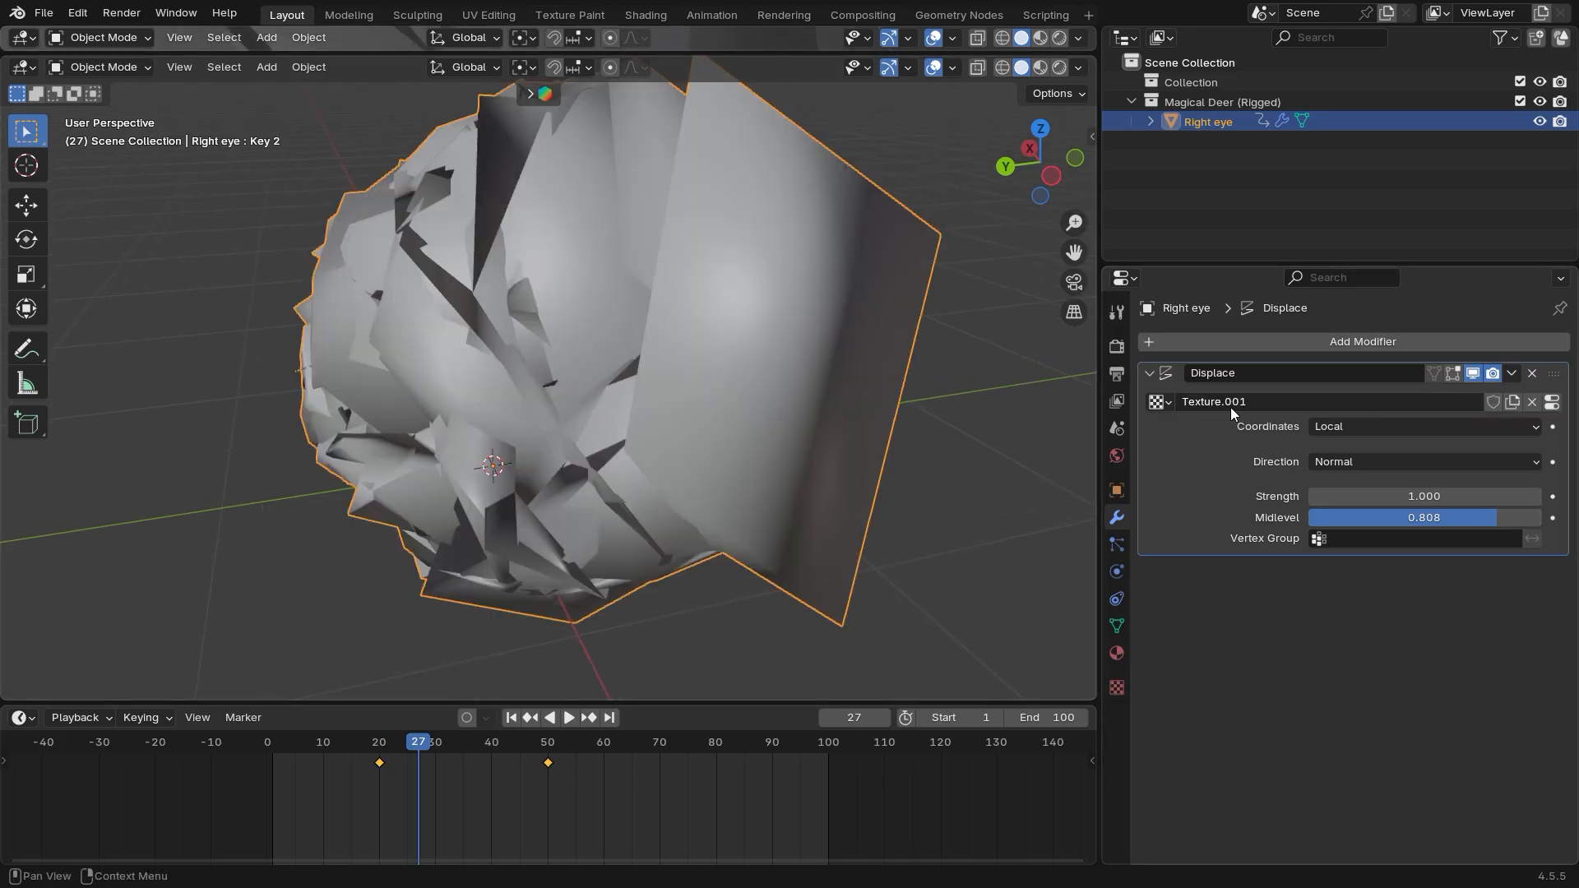
click(1553, 402)
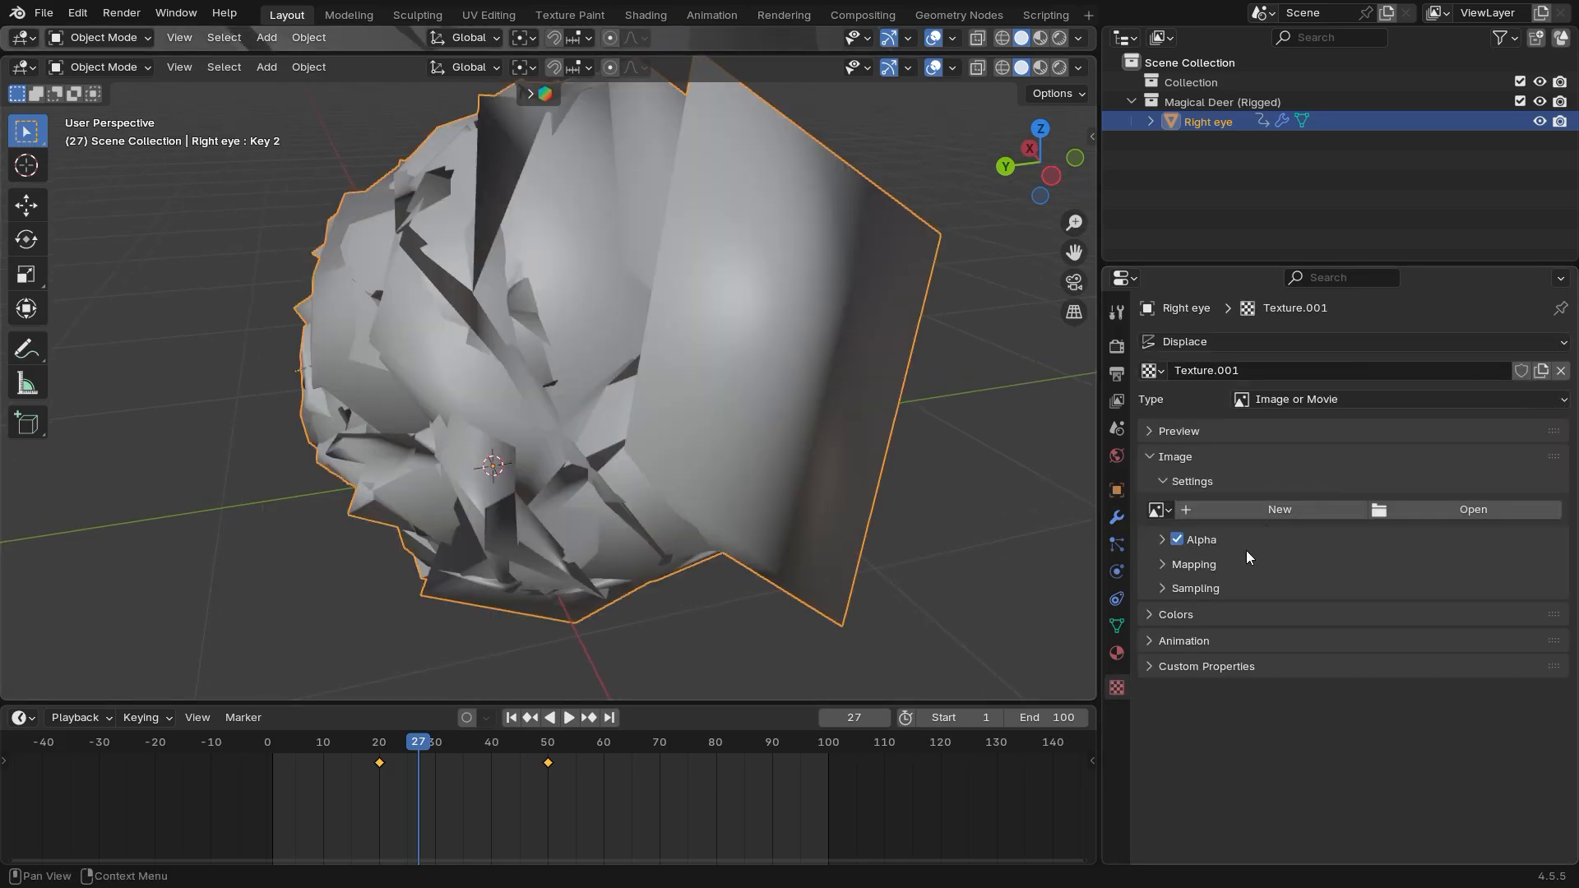
click(1433, 506)
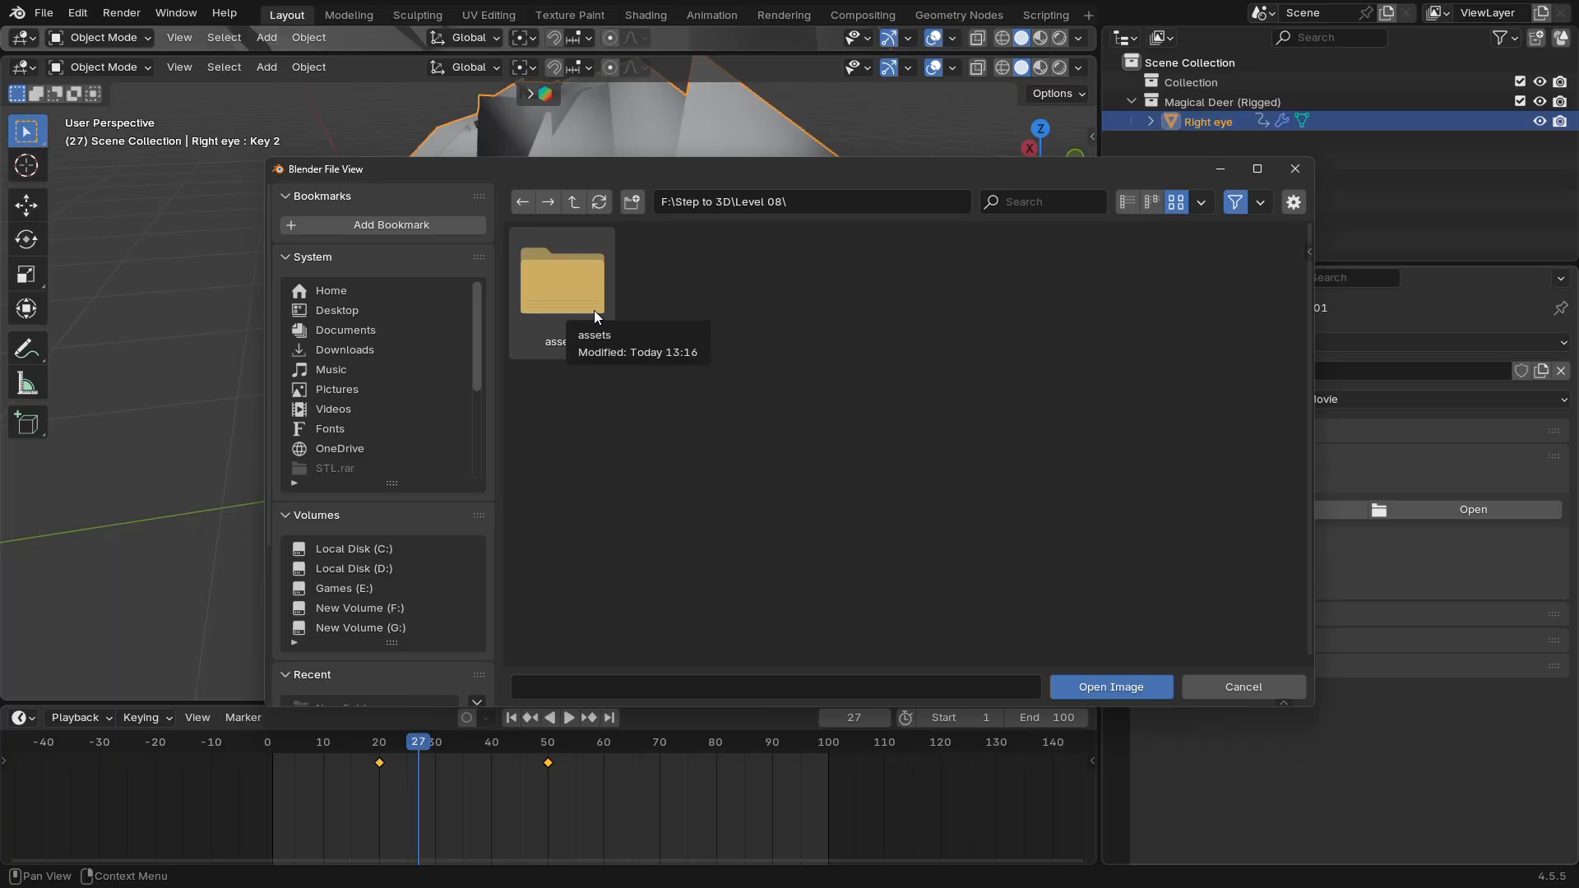
click(1295, 169)
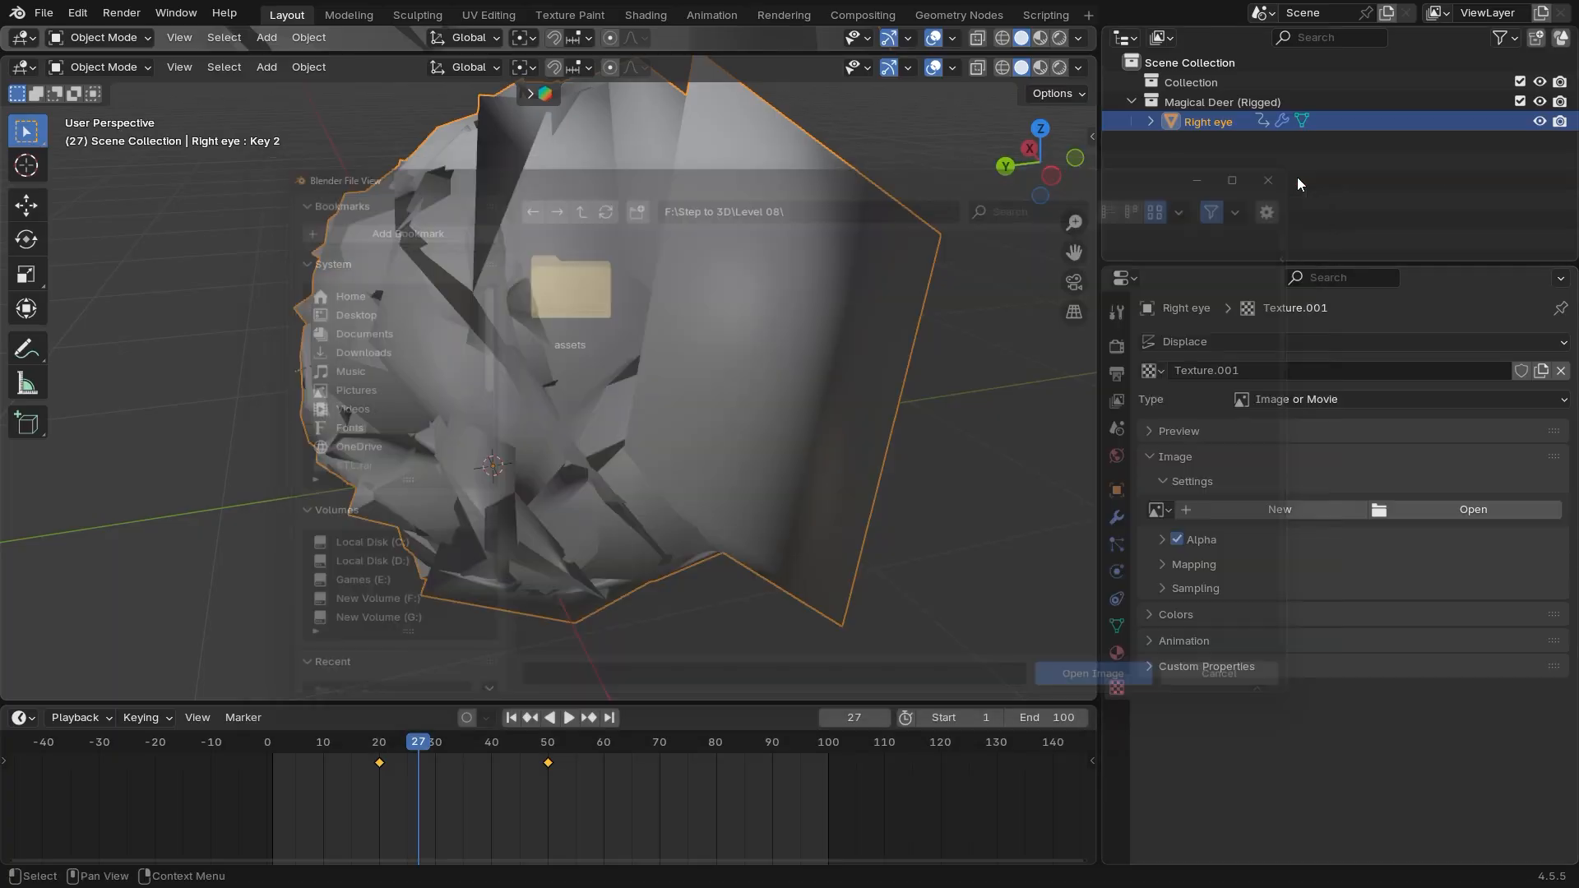
Delete the shape key animation's keyframes at frames 20 and 50, undoing the accidental object deletion
drag(563, 783, 325, 750)
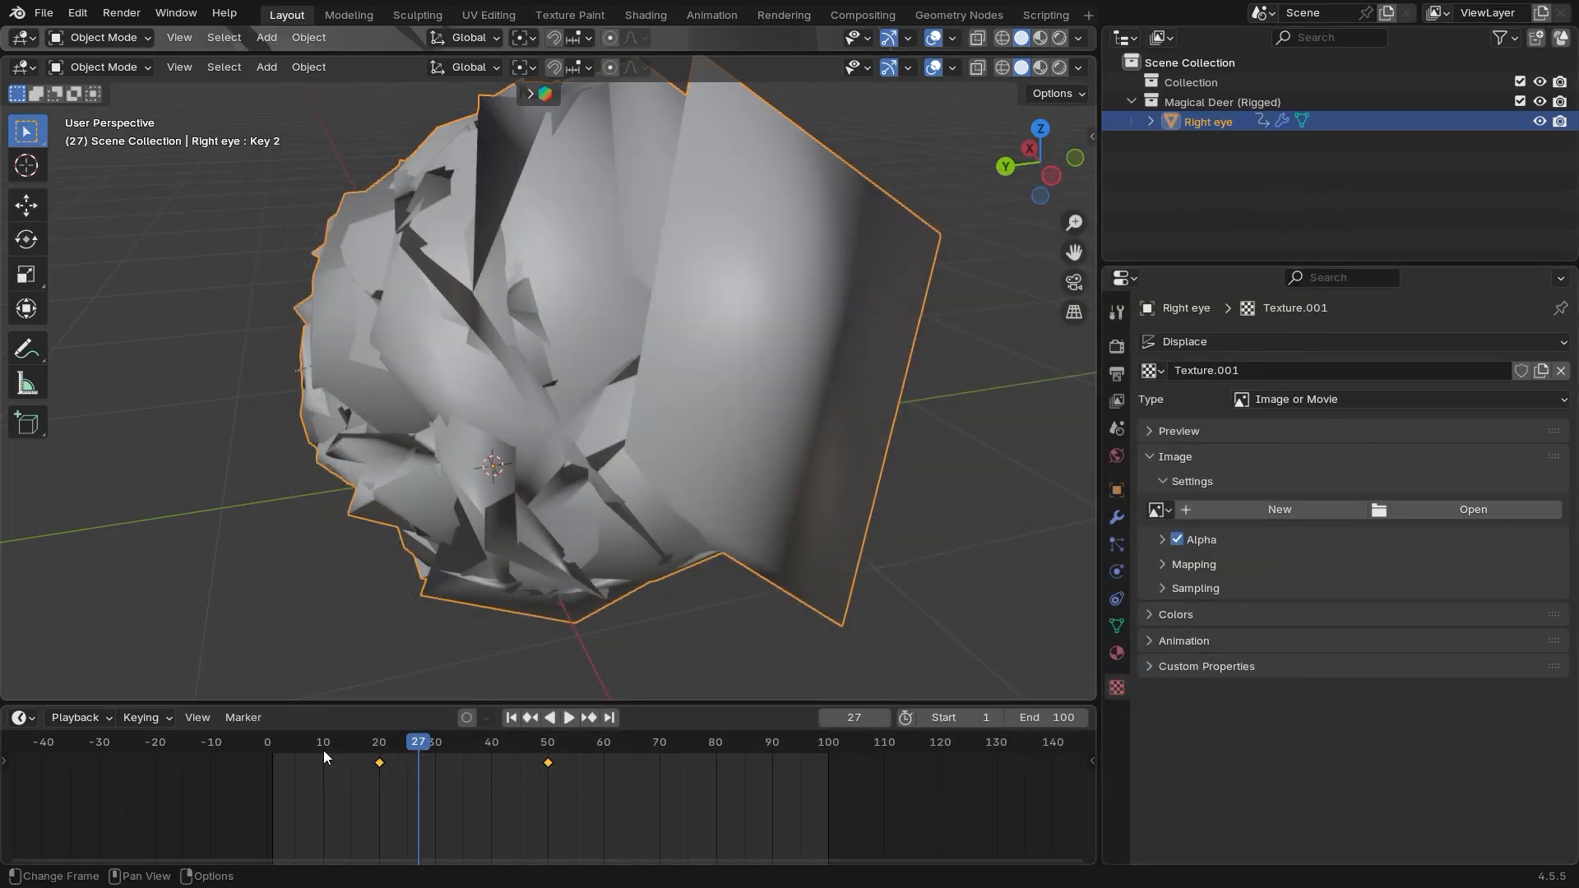
key(Delete)
key(ctrl+z)
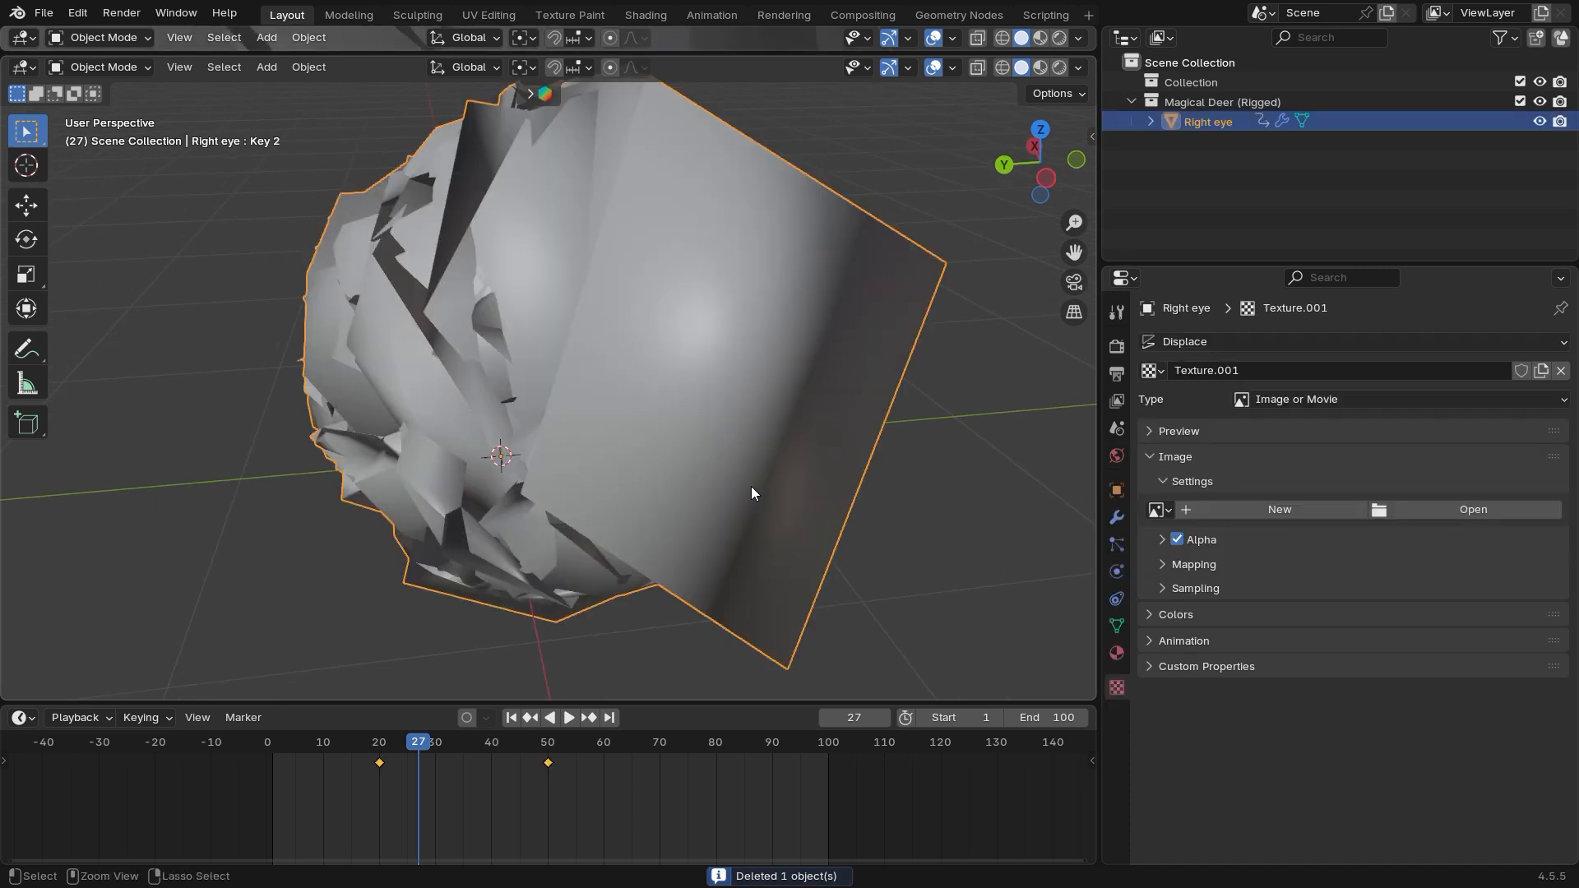
drag(473, 773, 426, 766)
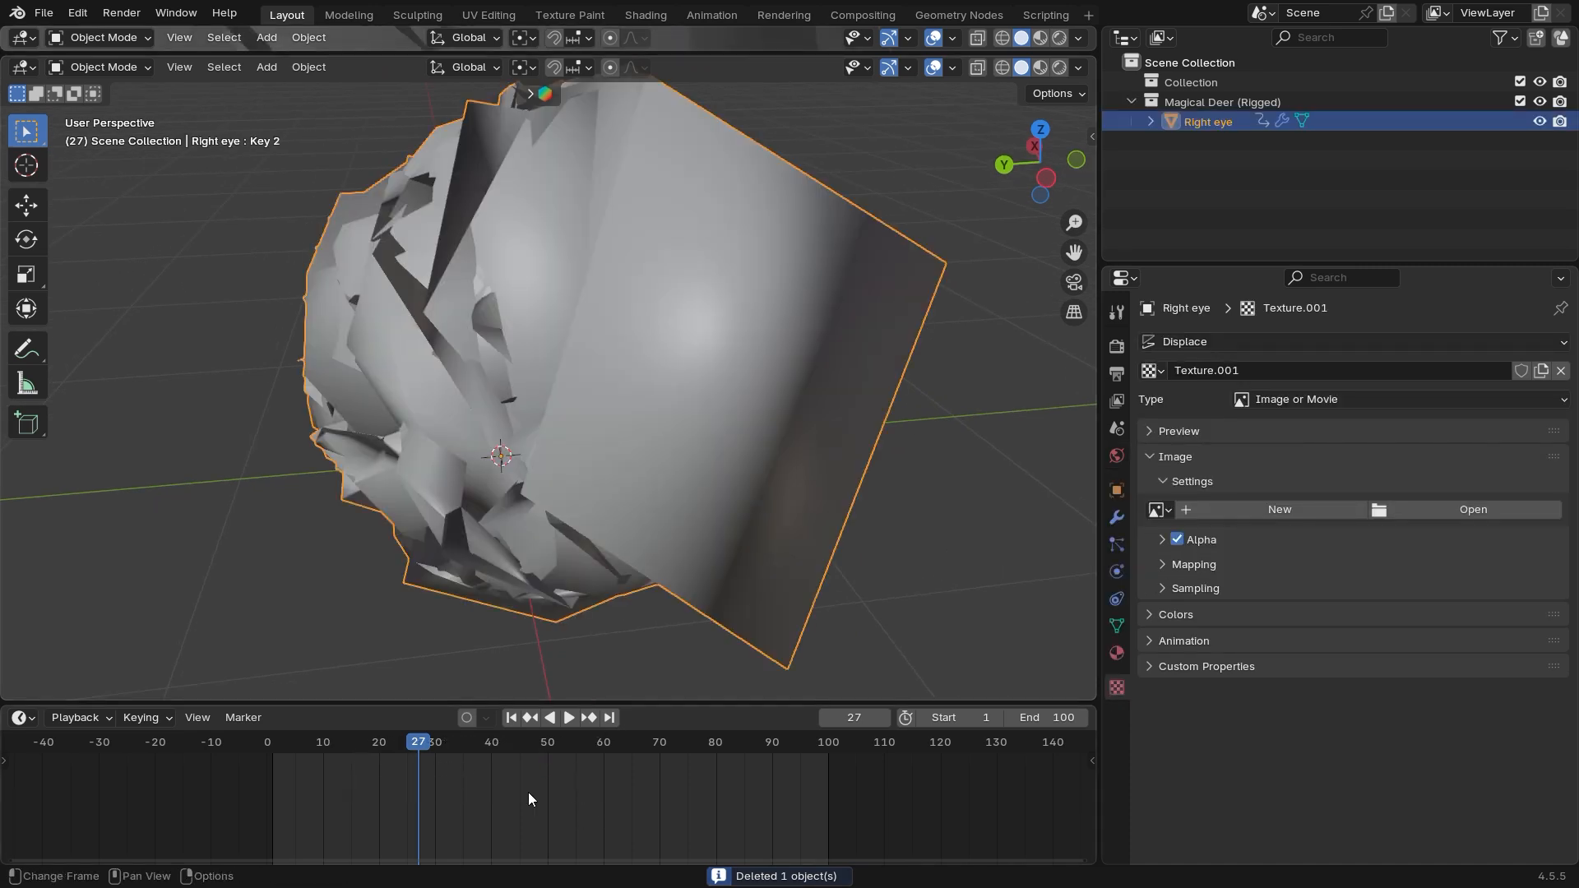
Check the material and texture settings, and remove the Displace modifier from the mesh
click(1117, 654)
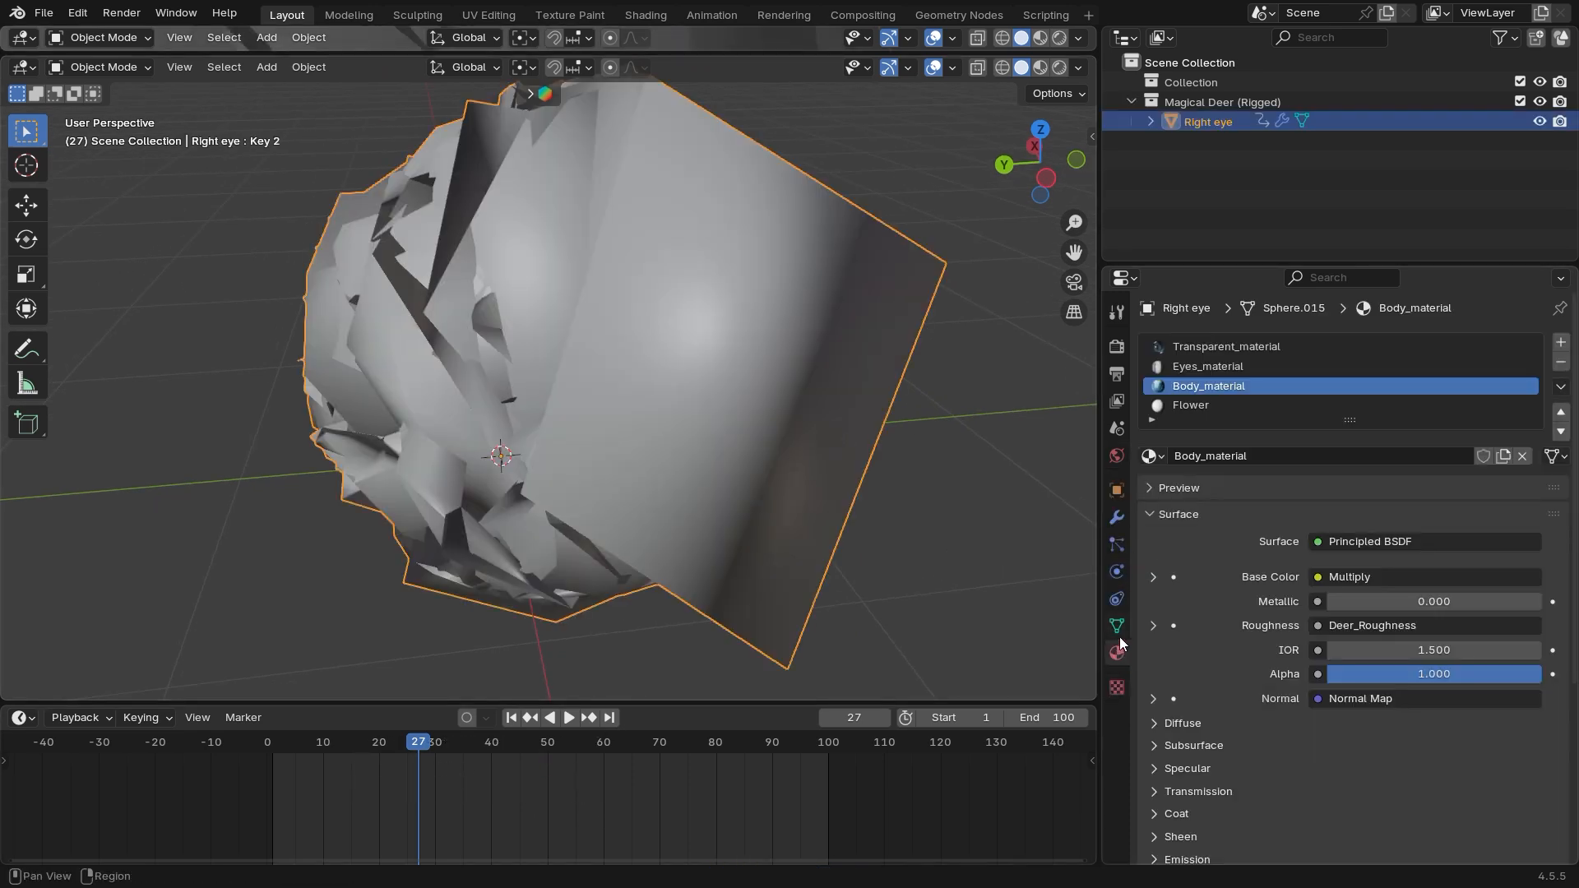
click(1116, 687)
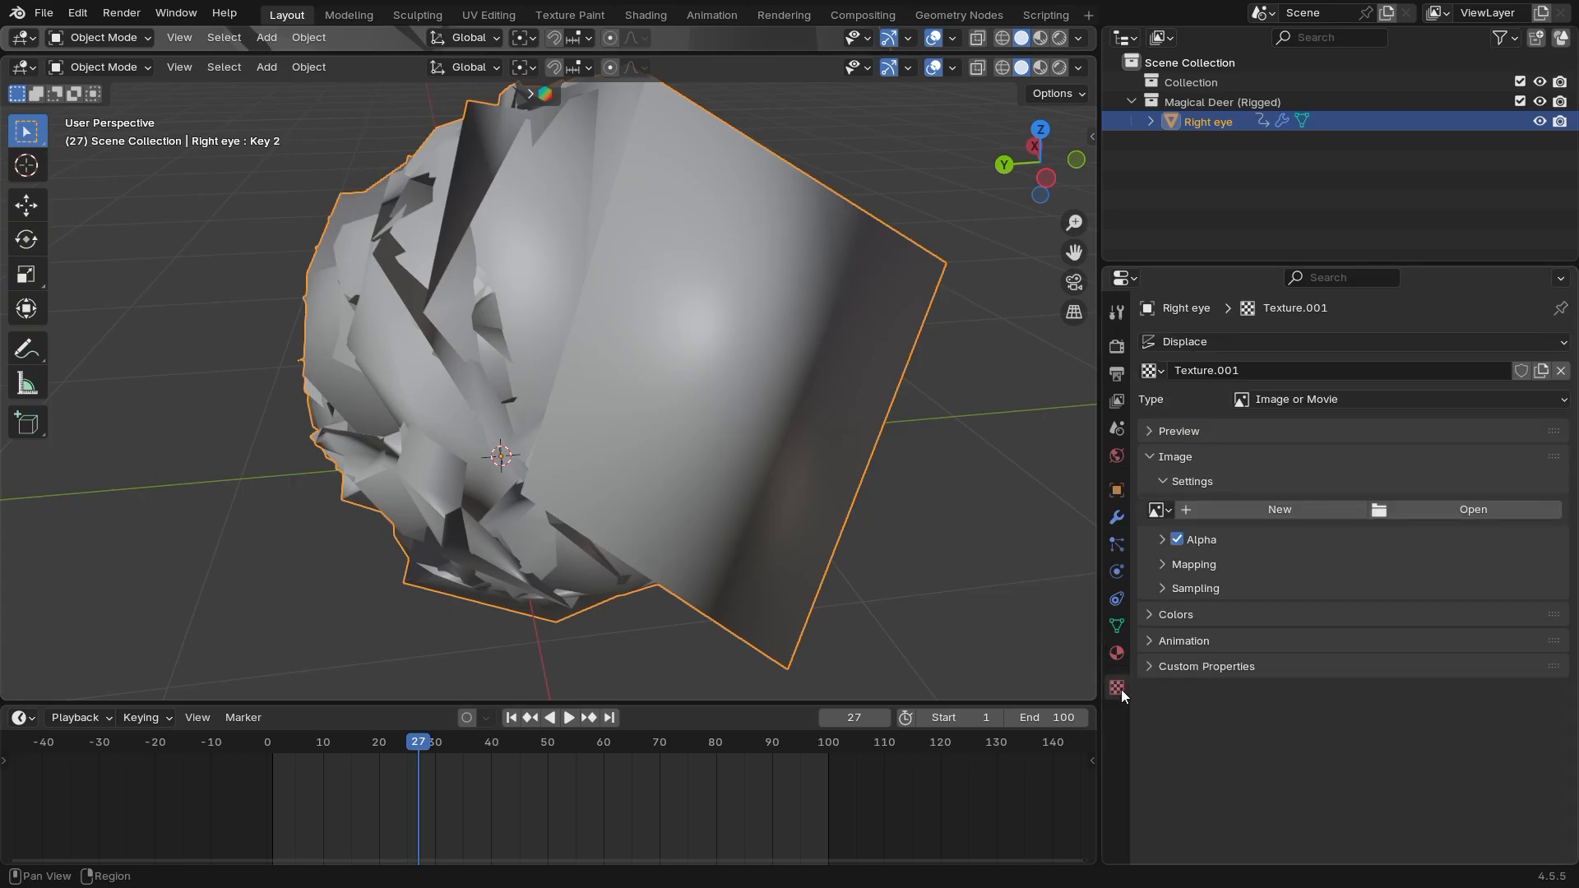
click(1117, 521)
click(1532, 373)
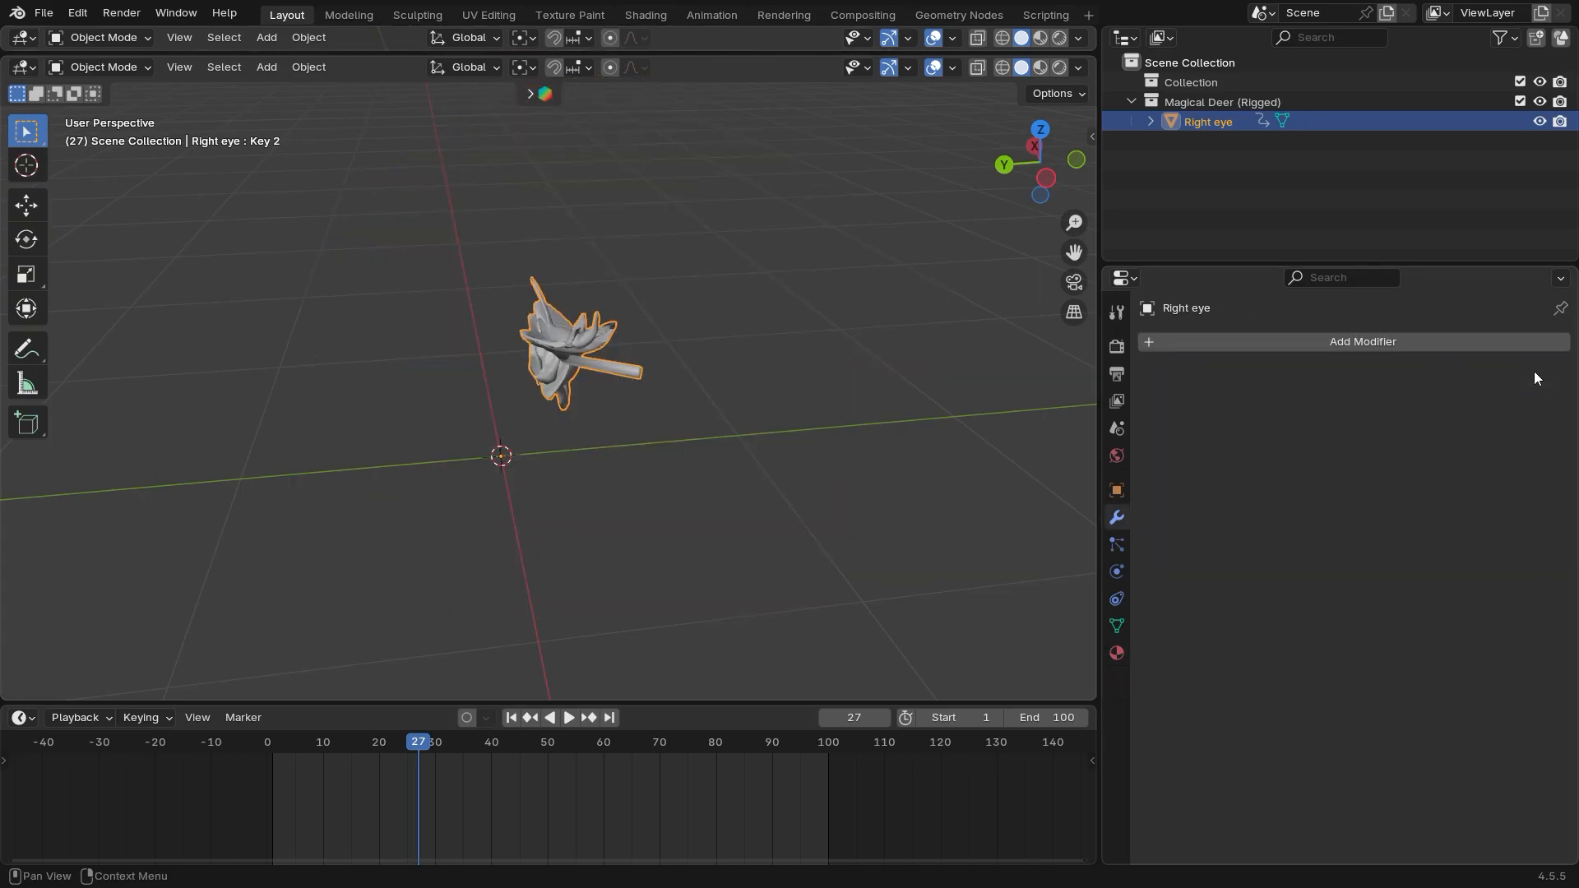
Return the playhead to frame 1 and view the deformed mesh from several angles
middle_drag(680, 511, 535, 689)
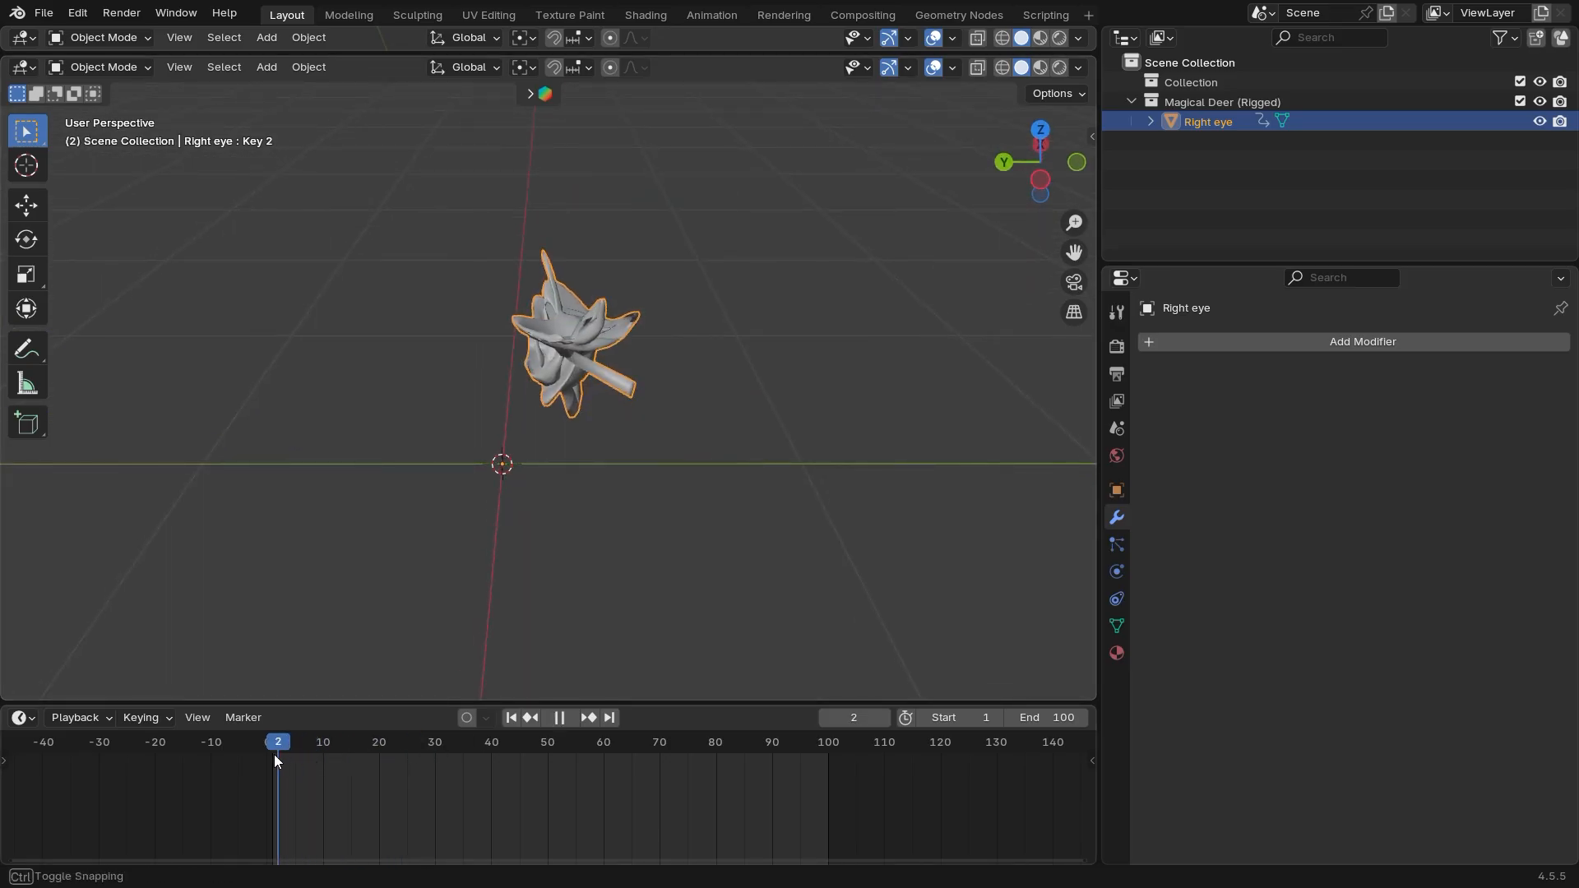
drag(274, 753, 272, 753)
middle_drag(684, 538, 717, 38)
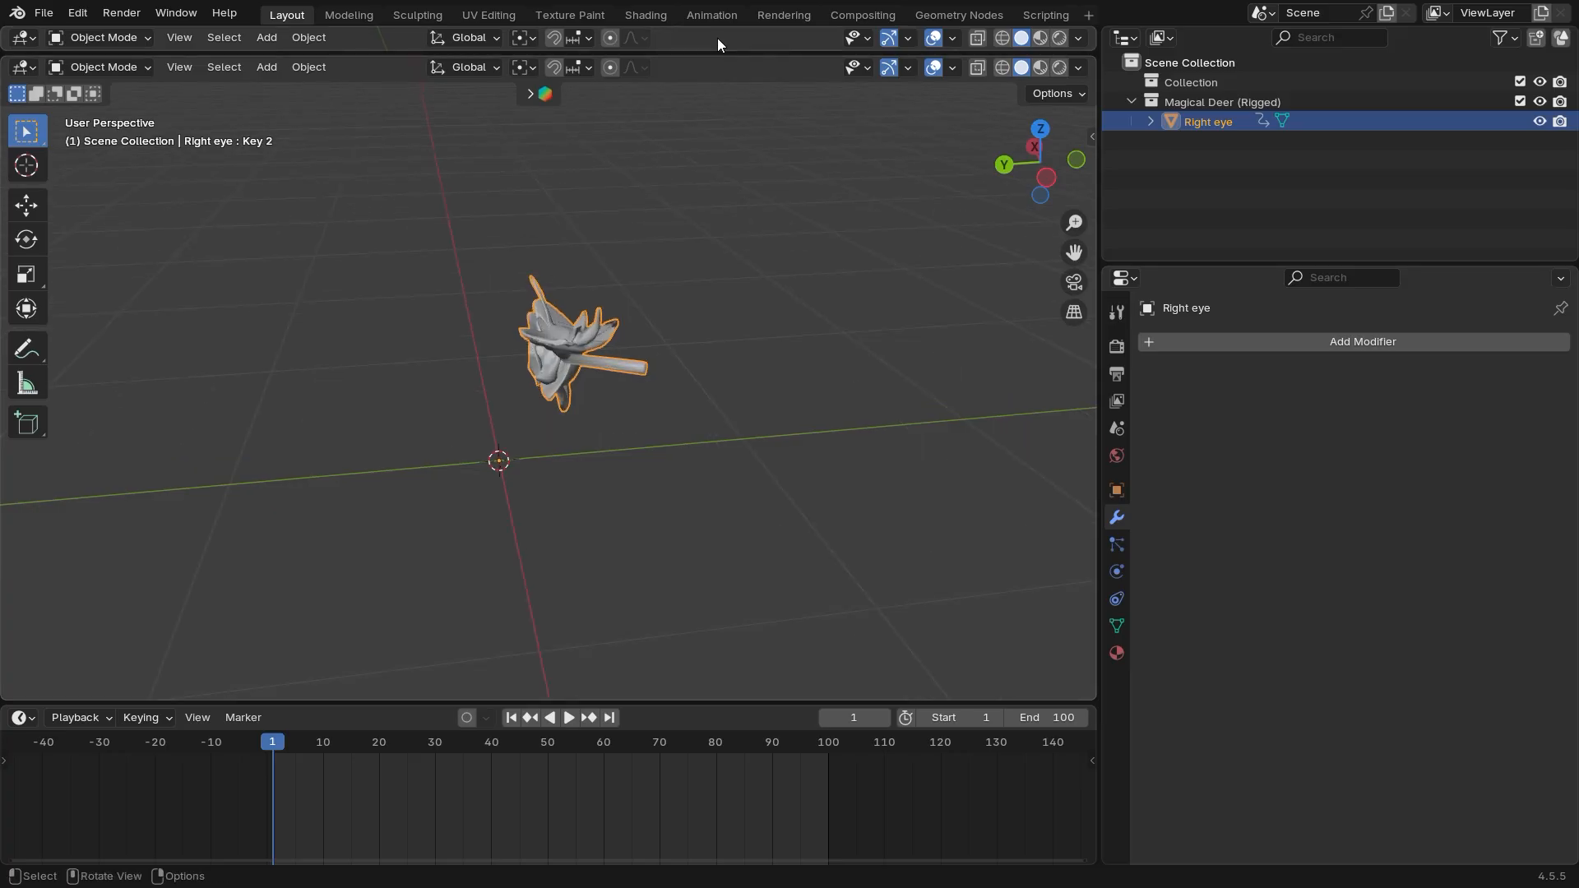
ctrl+middle_drag(576, 322, 519, 352)
ctrl+middle_drag(520, 352, 609, 460)
Split the 3D viewport horizontally and change the lower area to a Shader Editor
drag(2, 704, 16, 407)
click(23, 420)
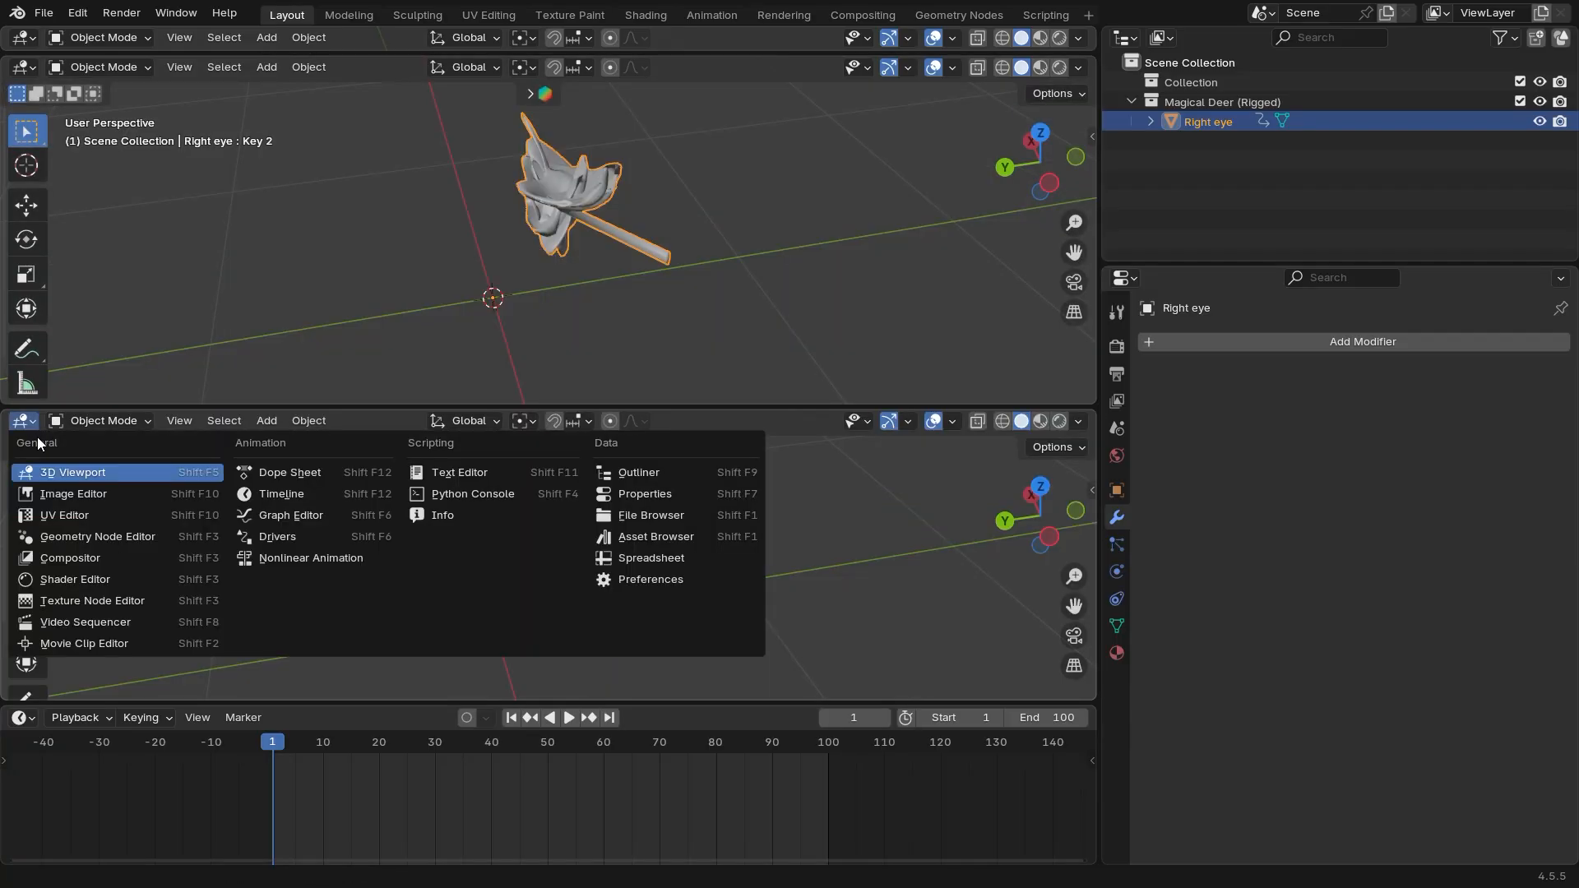
click(81, 577)
Examine Body_material's surface and displacement settings alongside its node tree
click(1116, 652)
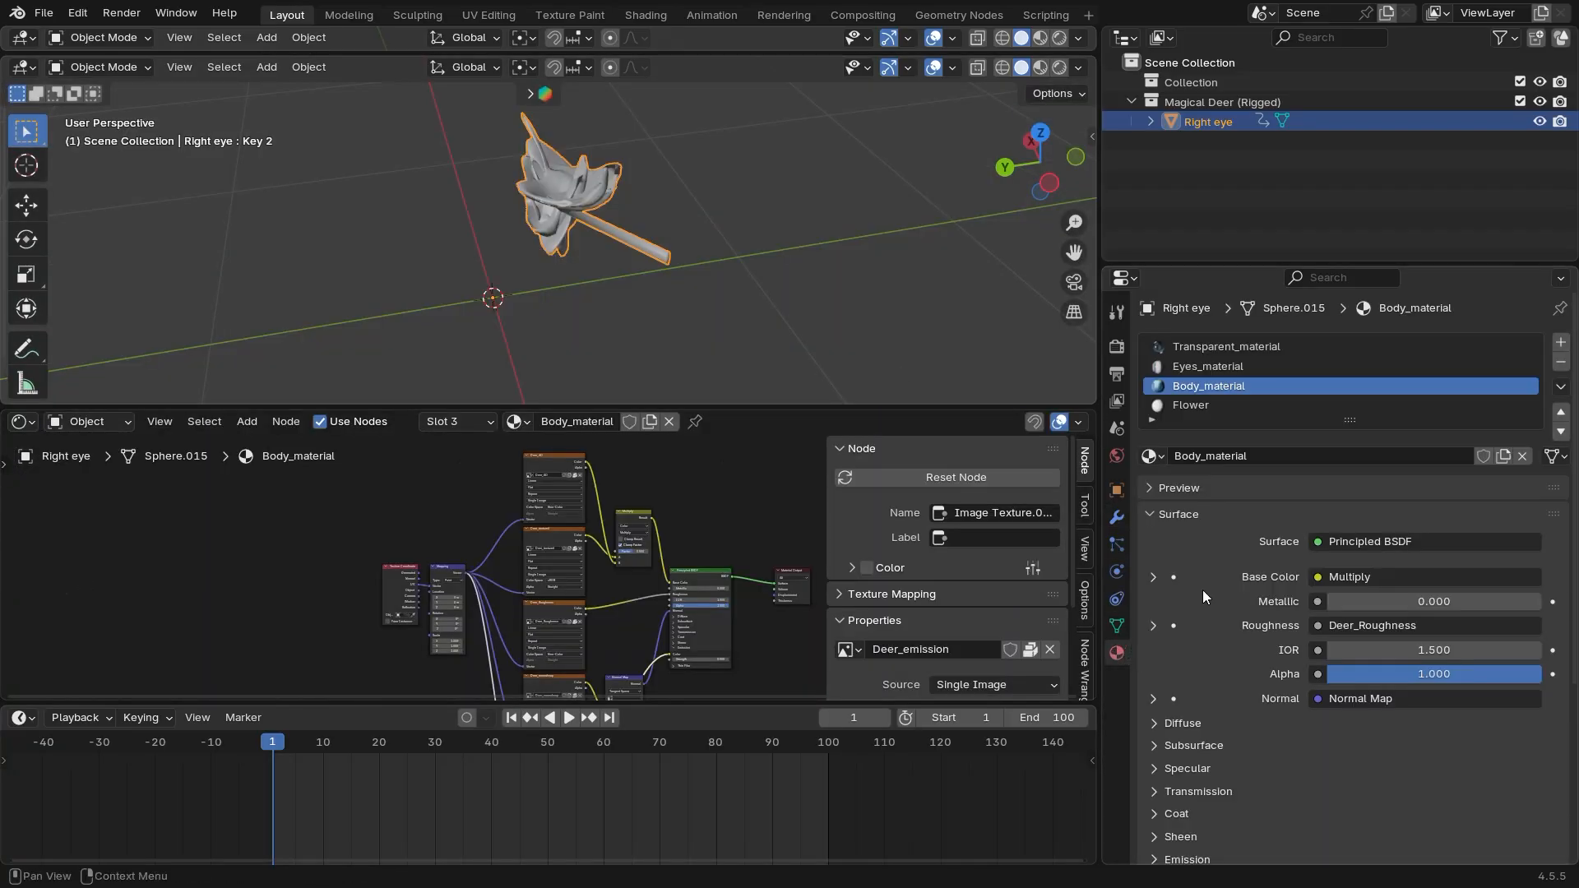
scroll(1226, 580, down, 5)
click(1315, 386)
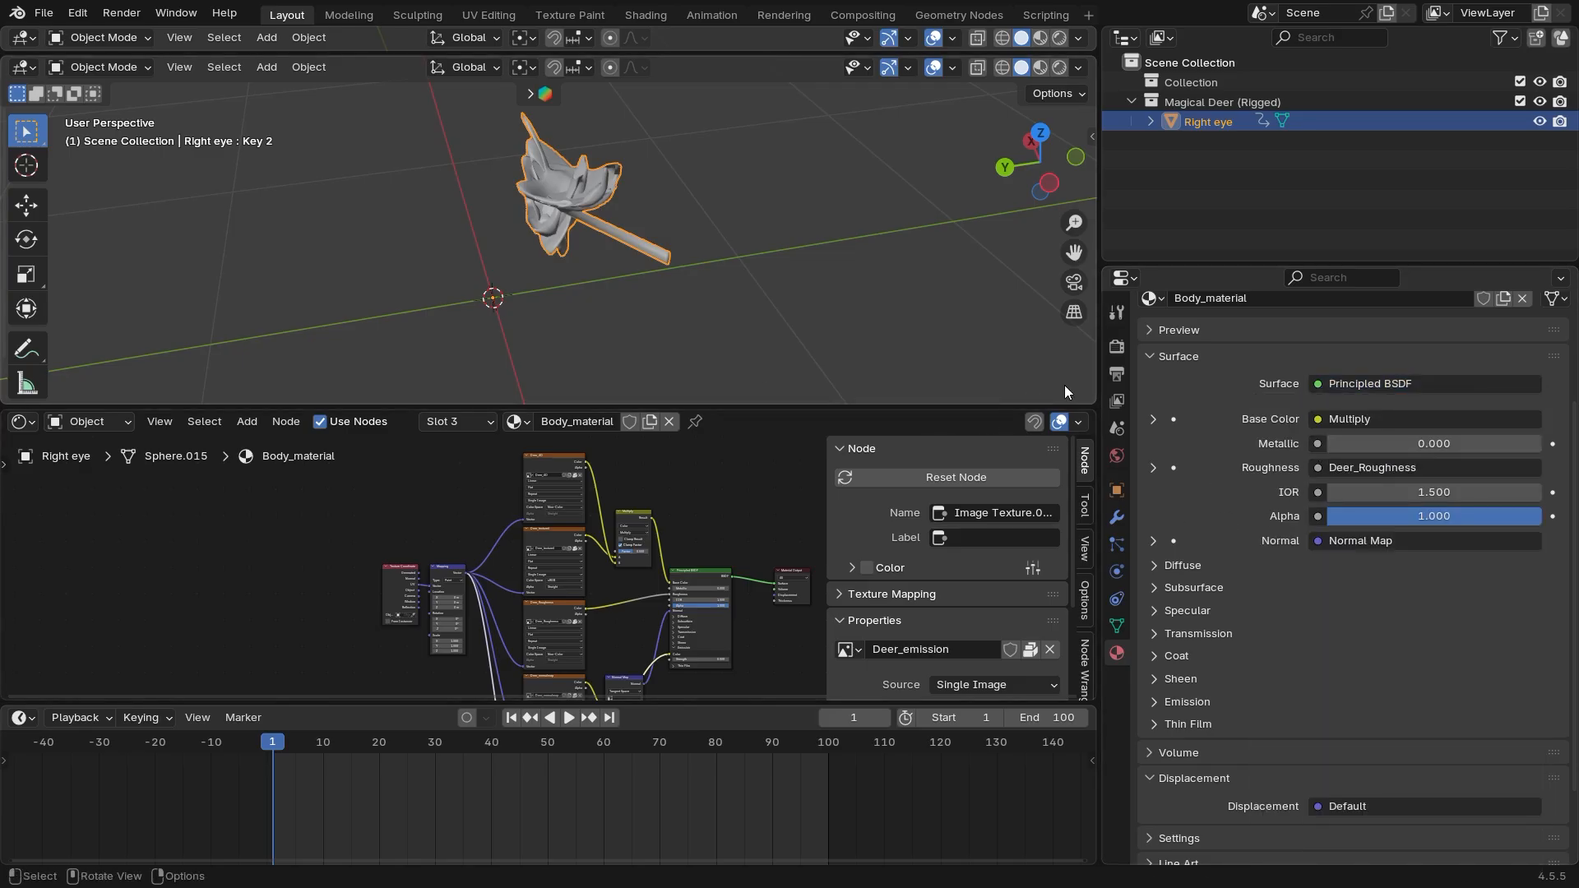
drag(1094, 405, 1061, 453)
scroll(760, 421, down, 3)
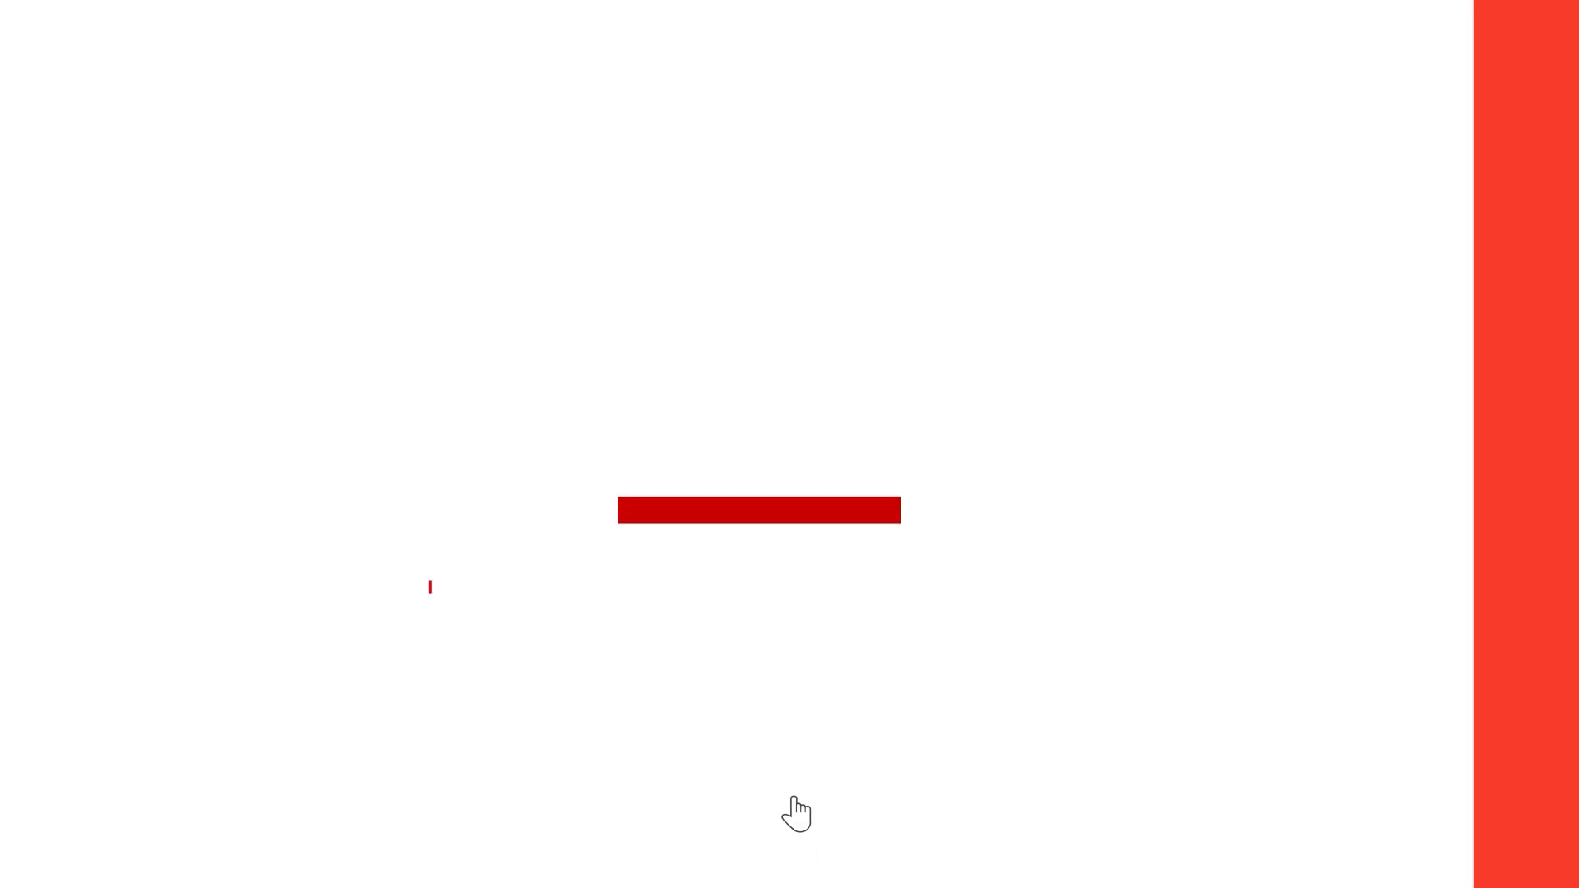